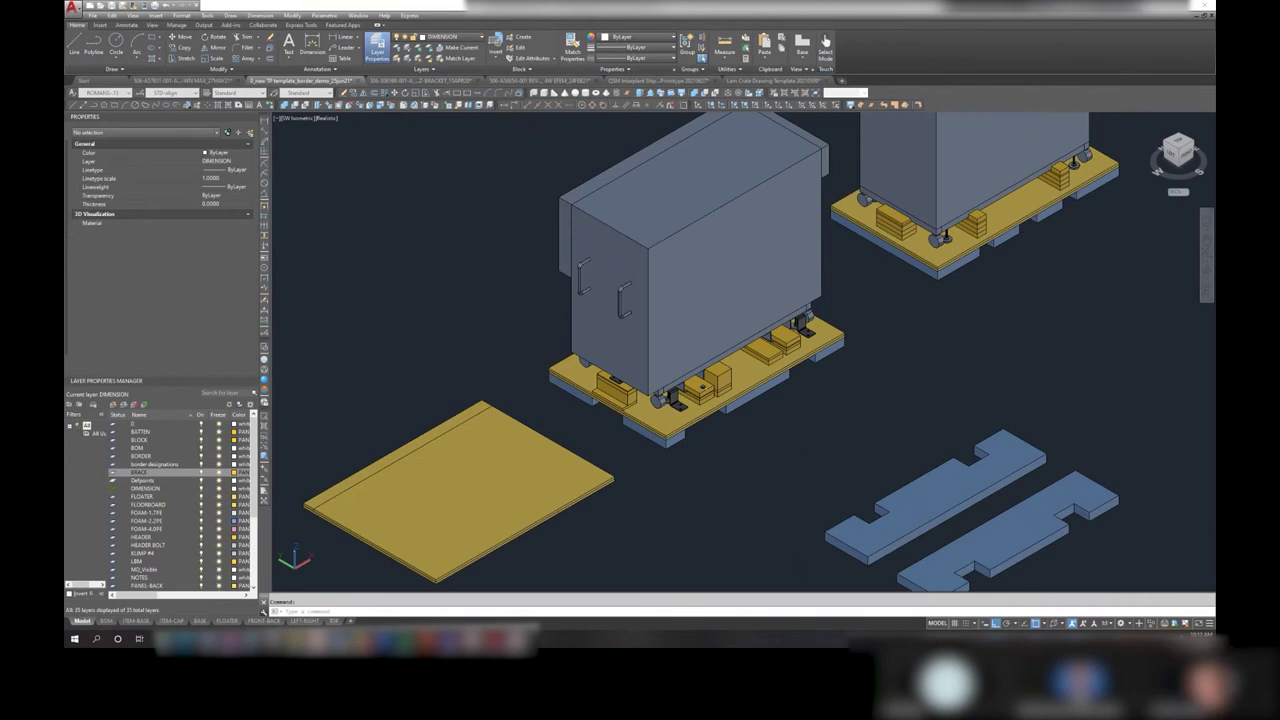
- Select the loose yellow floor panel in front of the crate and erase it
{"action": "left_click", "coordinate": [557, 414]}
{"action": "left_click", "coordinate": [395, 558]}
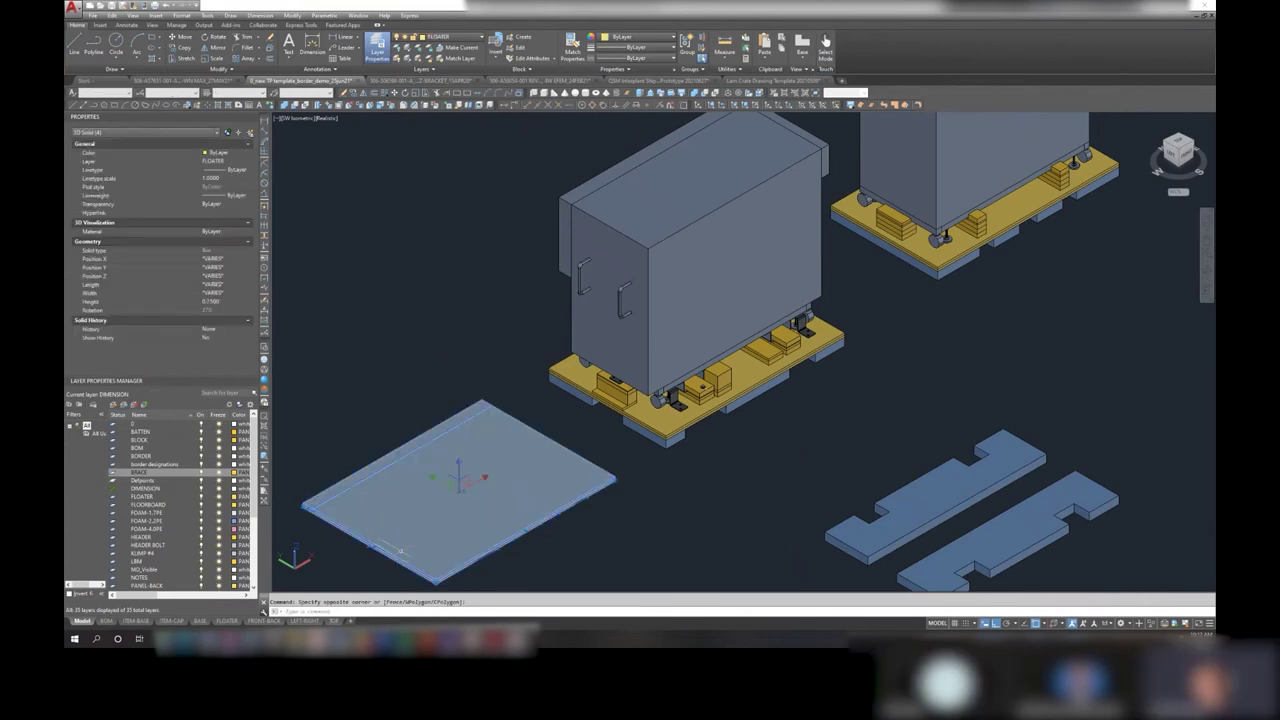
{"action": "key", "text": "Delete"}
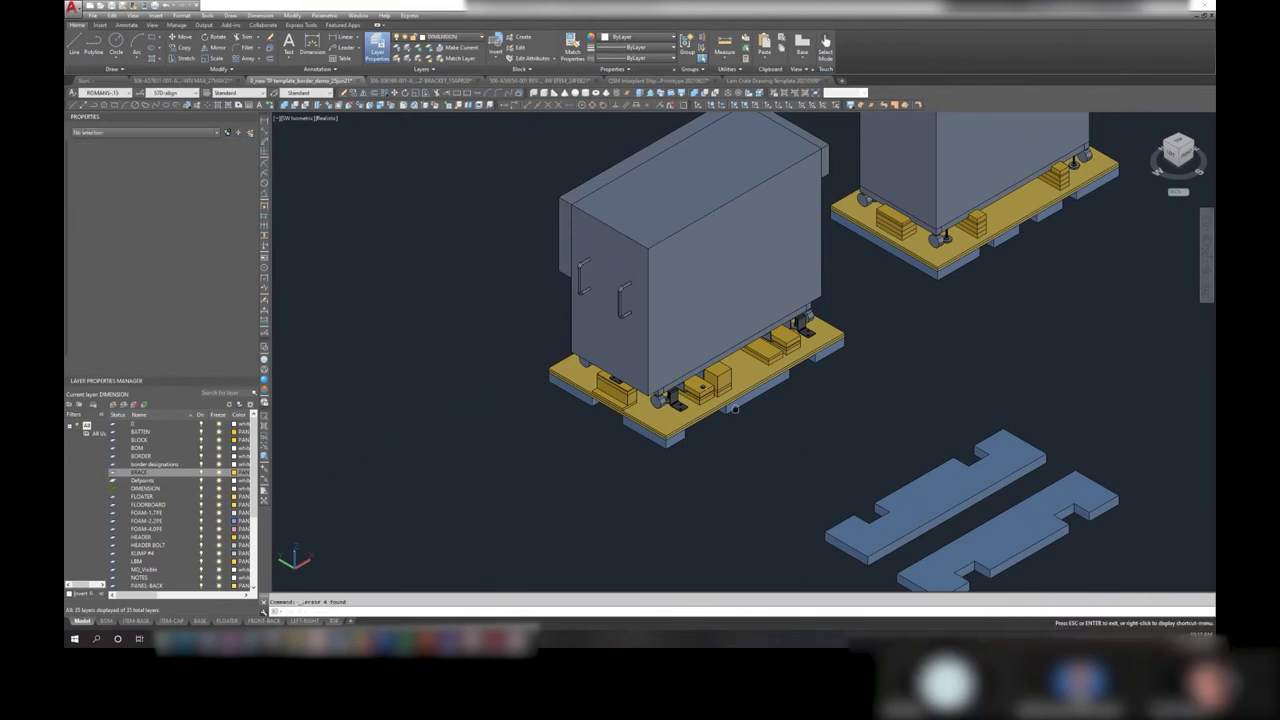
- Shift the view and check the crate parts, selecting the left crate group and then a pallet brace block
{"action": "middle_click_drag", "start_coordinate": [789, 204], "coordinate": [661, 300]}
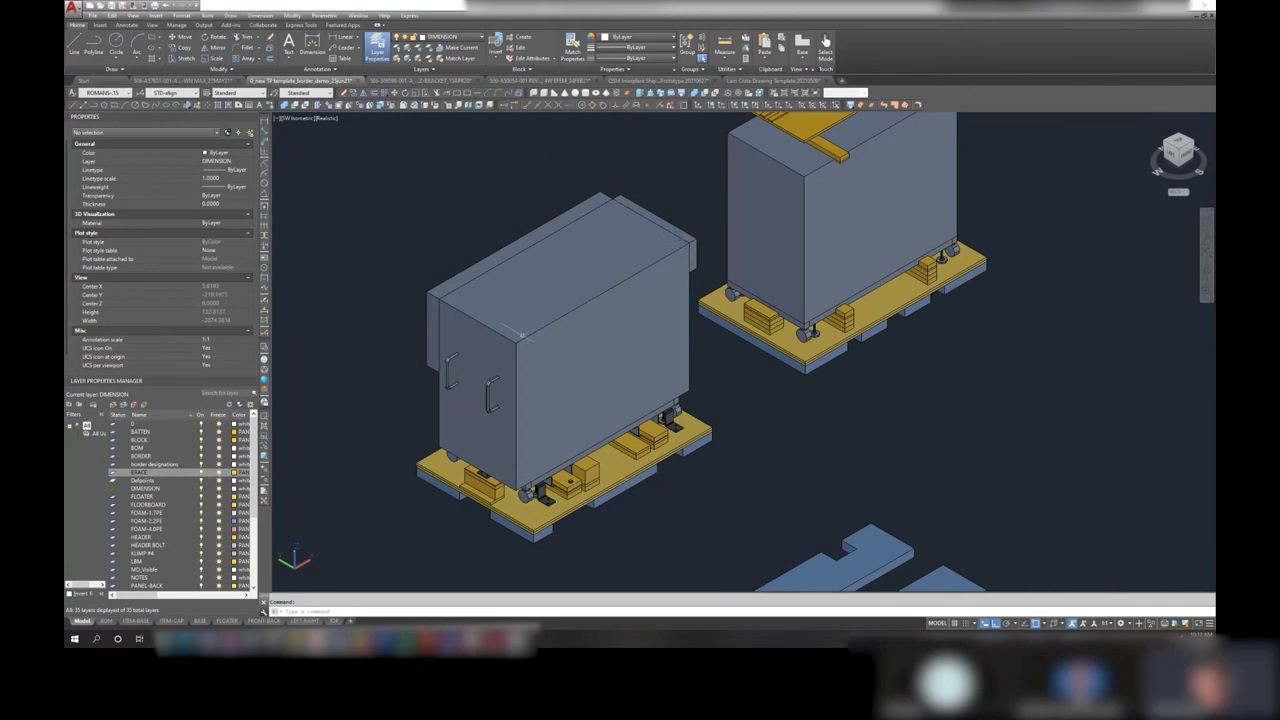
{"action": "left_click", "coordinate": [603, 270]}
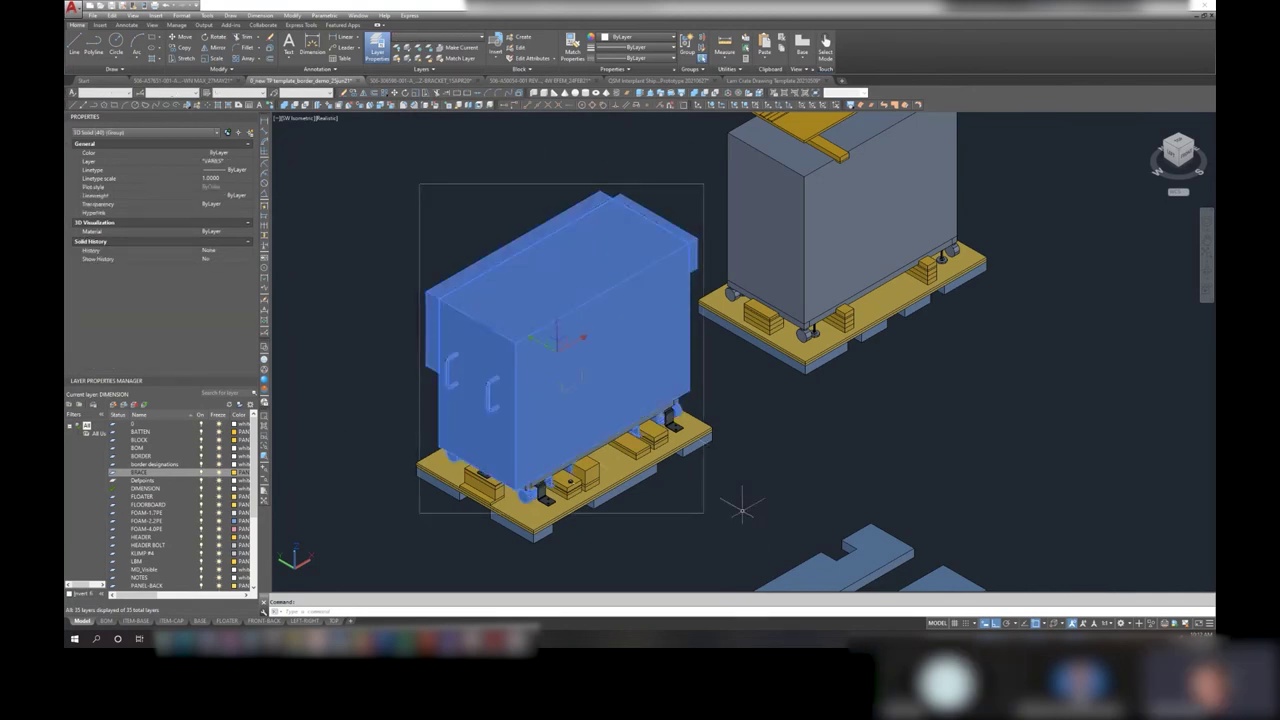
{"action": "key", "text": "Escape"}
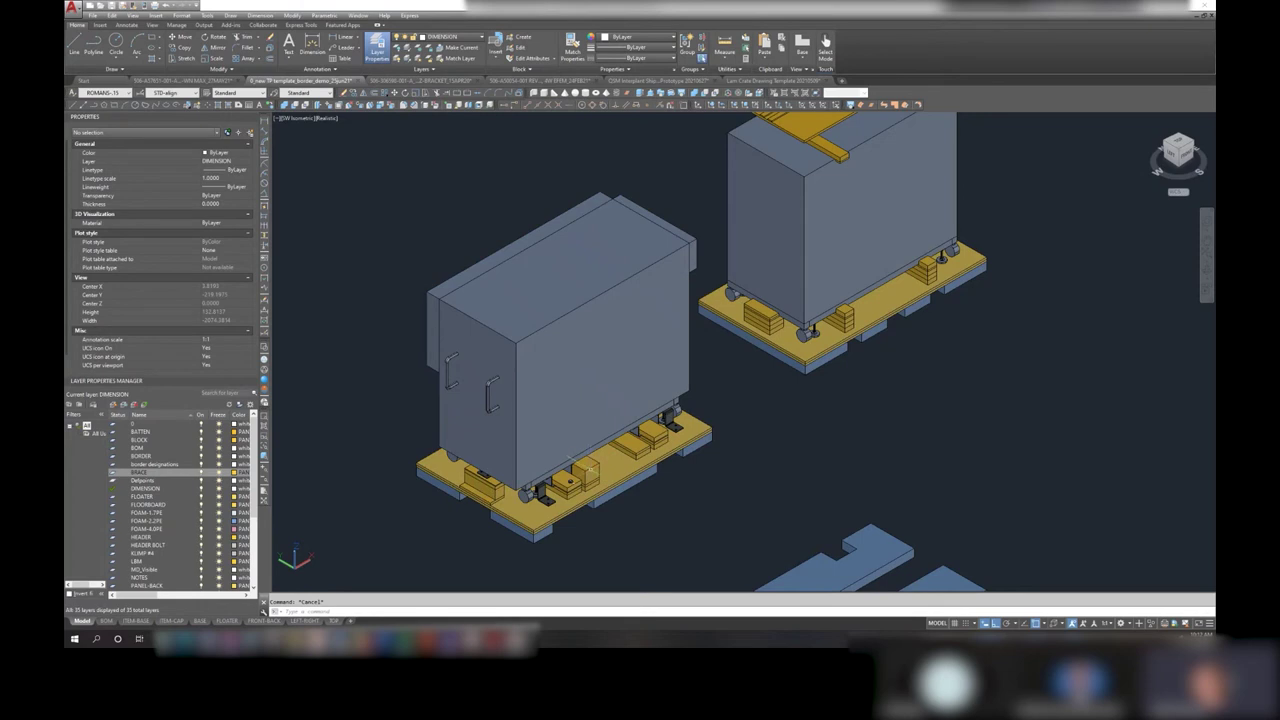
{"action": "left_click", "coordinate": [655, 437]}
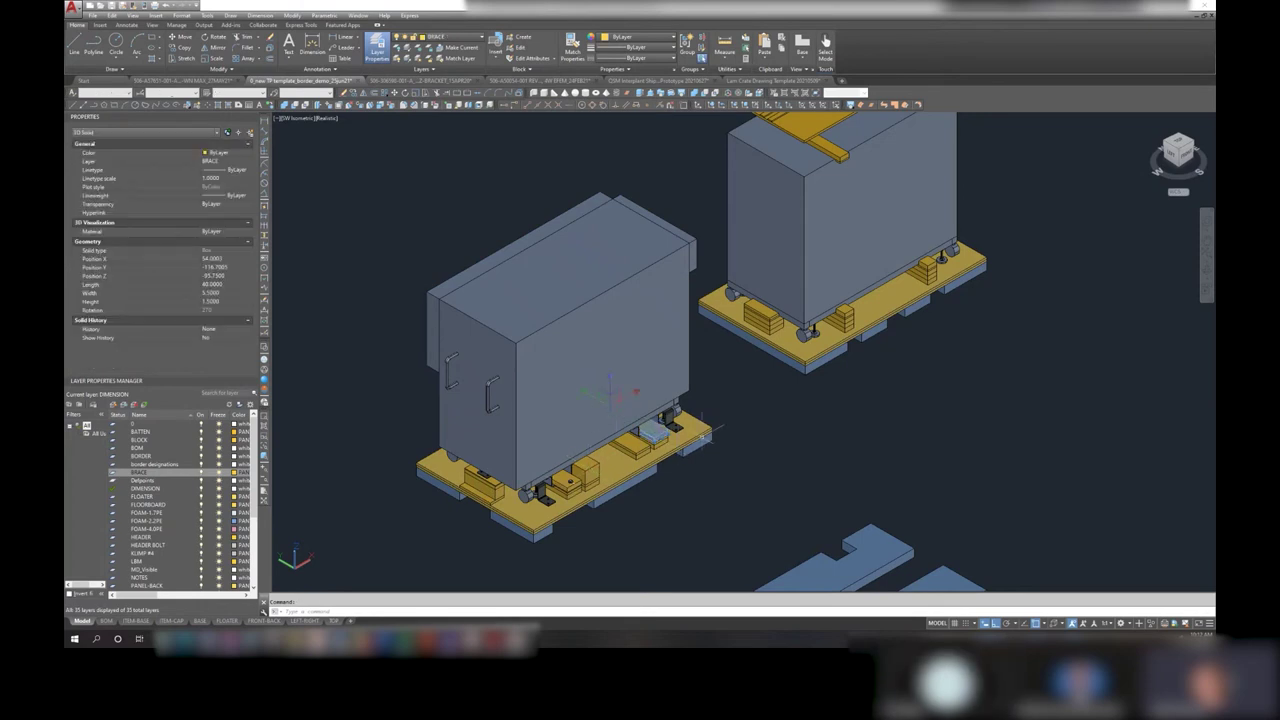
{"action": "key", "text": "Escape"}
{"action": "scroll", "coordinate": [716, 430], "scroll_direction": "up", "scroll_amount": 5}
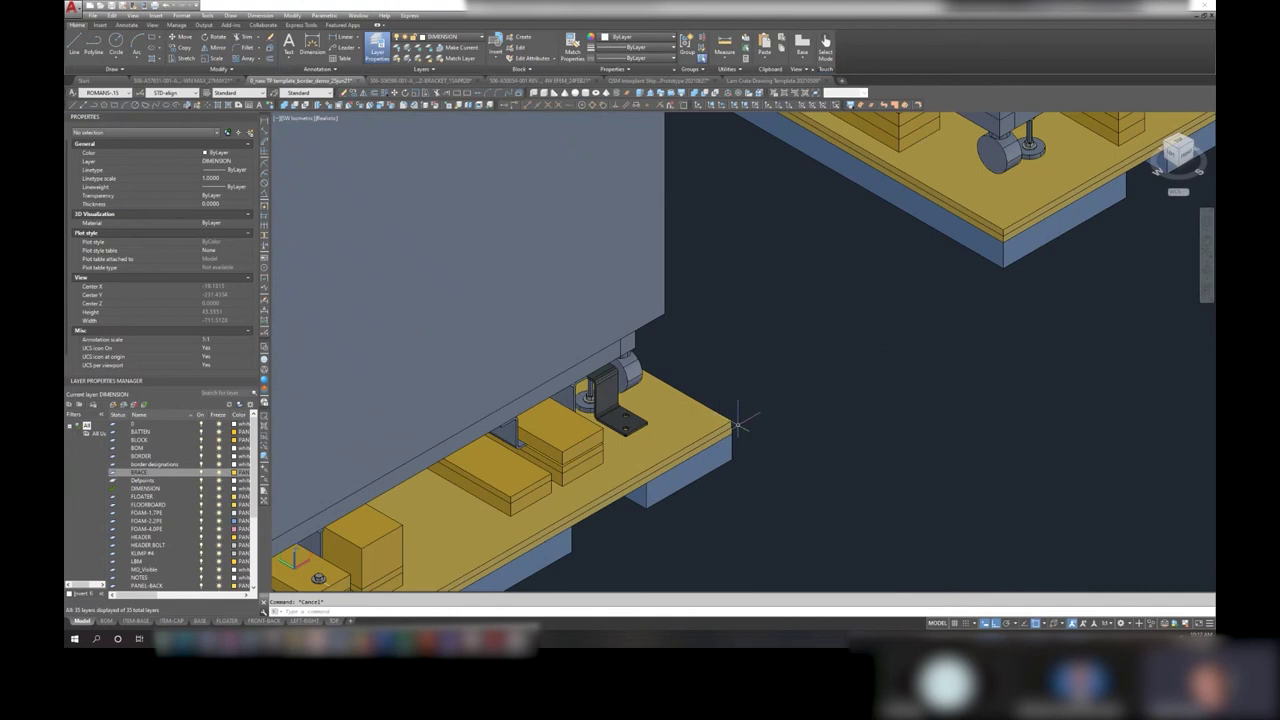
{"action": "scroll", "coordinate": [732, 423], "scroll_direction": "up", "scroll_amount": 3}
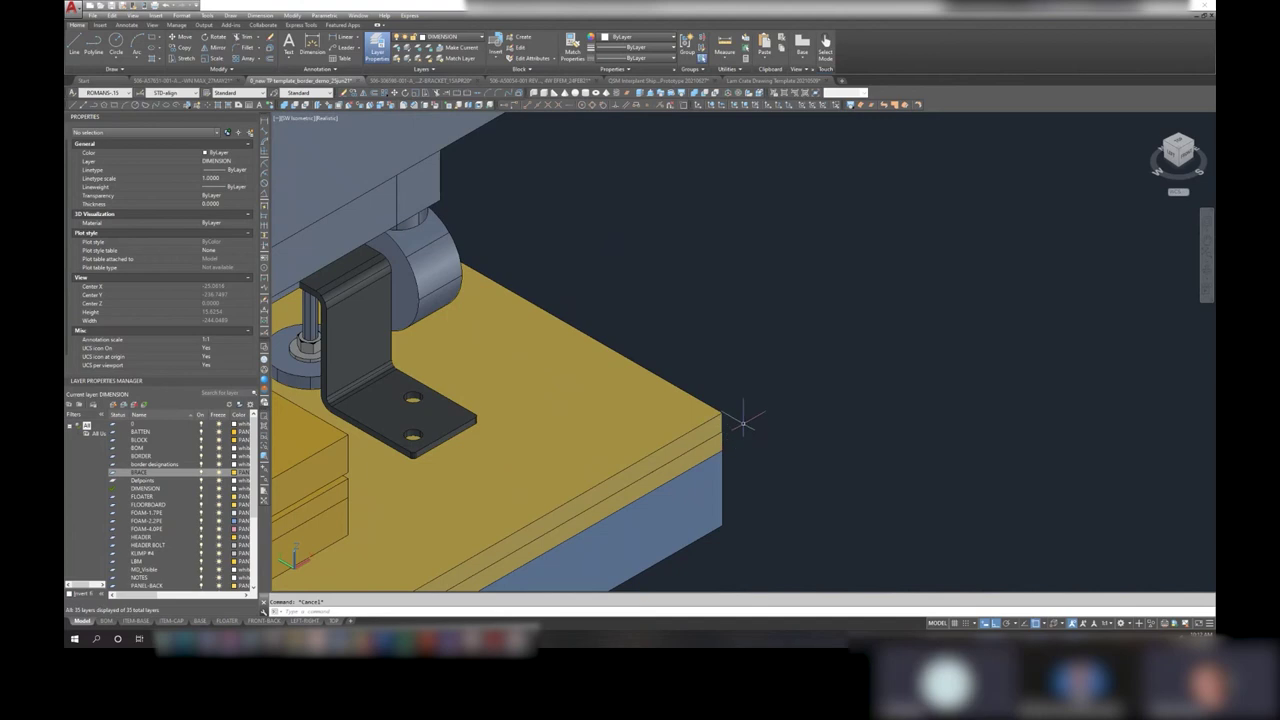
{"action": "scroll", "coordinate": [736, 422], "scroll_direction": "down", "scroll_amount": 5}
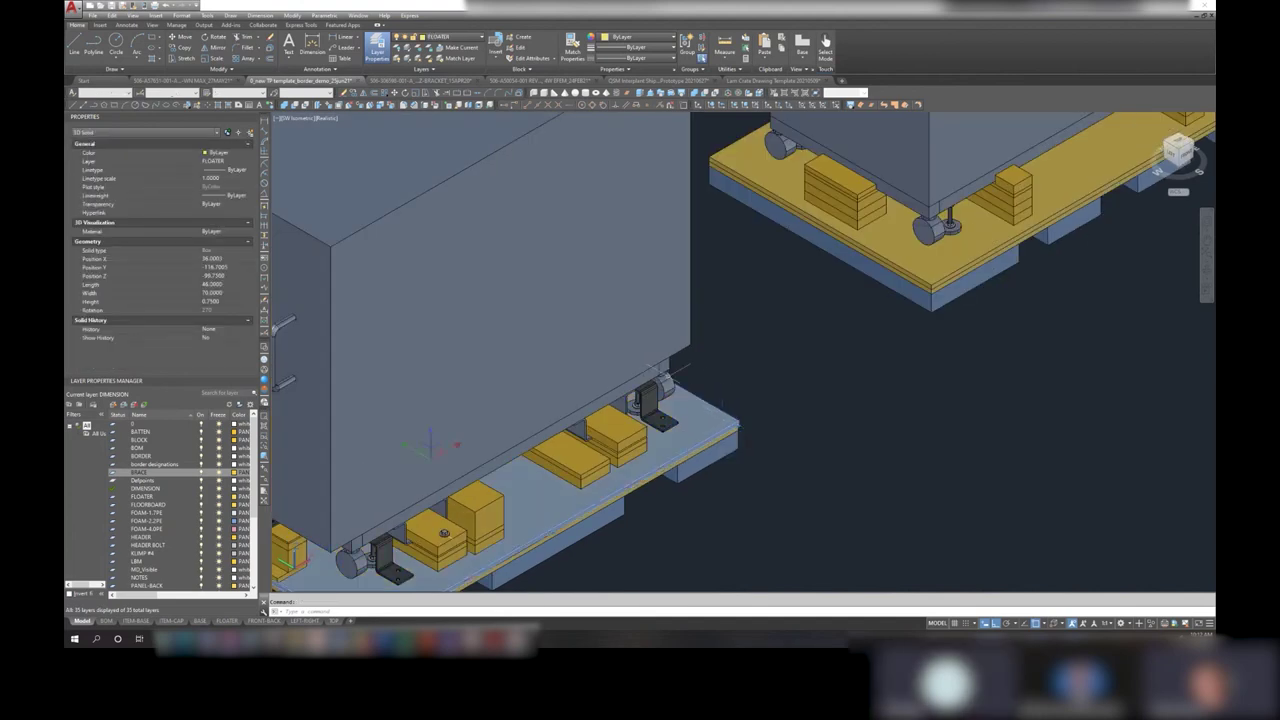
{"action": "scroll", "coordinate": [648, 420], "scroll_direction": "down", "scroll_amount": 3}
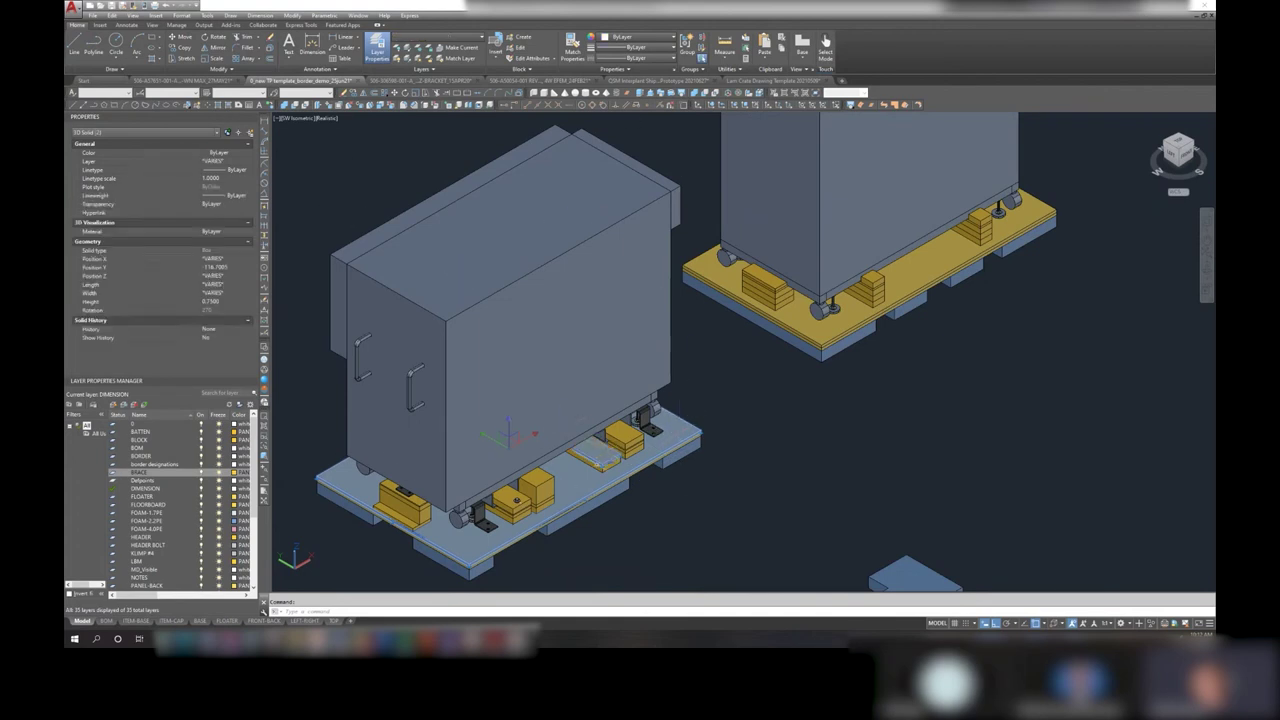
{"action": "left_click", "coordinate": [605, 445]}
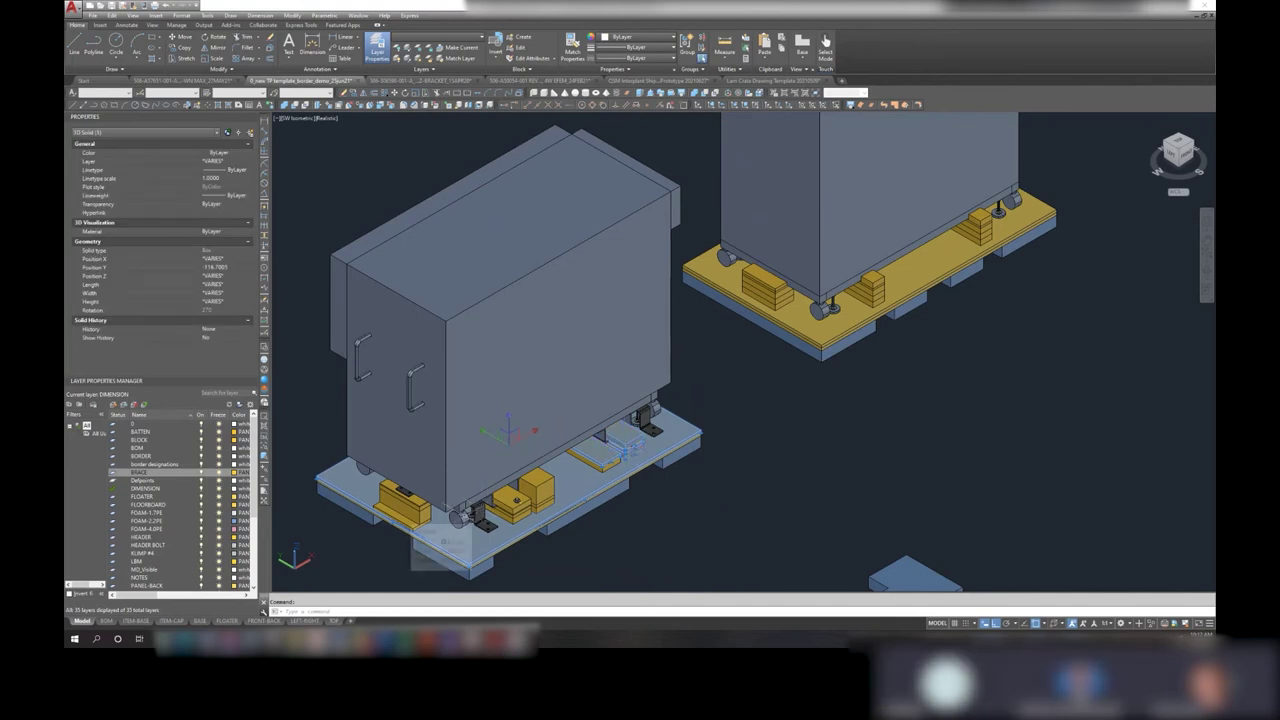
{"action": "mouse_move", "coordinate": [462, 515]}
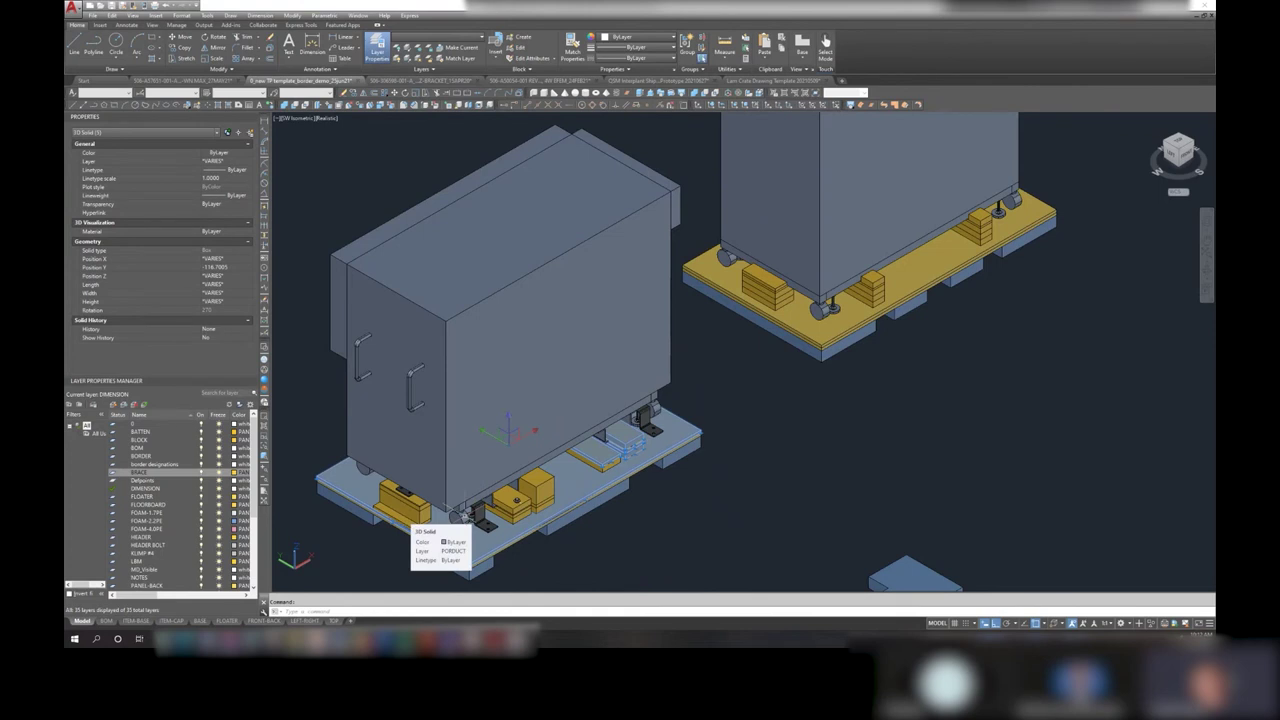
{"action": "mouse_move", "coordinate": [405, 505]}
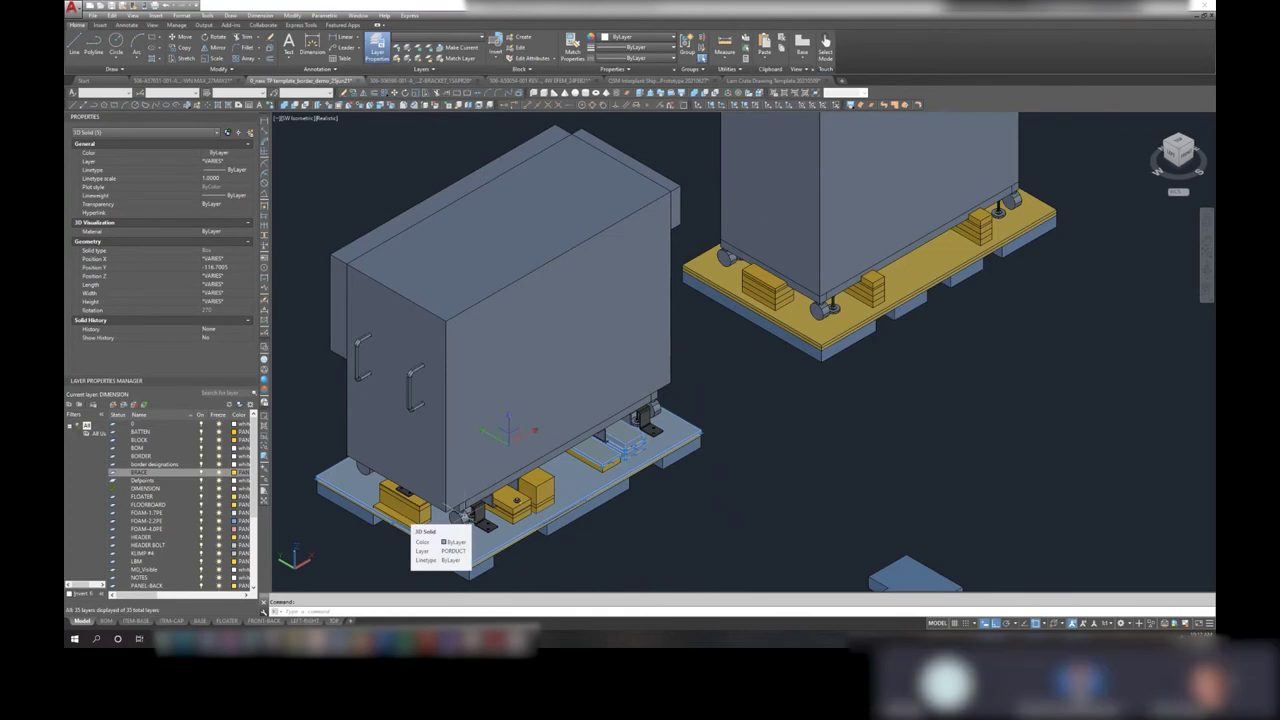
{"action": "scroll", "coordinate": [957, 405], "scroll_direction": "down", "scroll_amount": 3}
{"action": "scroll", "coordinate": [826, 172], "scroll_direction": "up", "scroll_amount": 1}
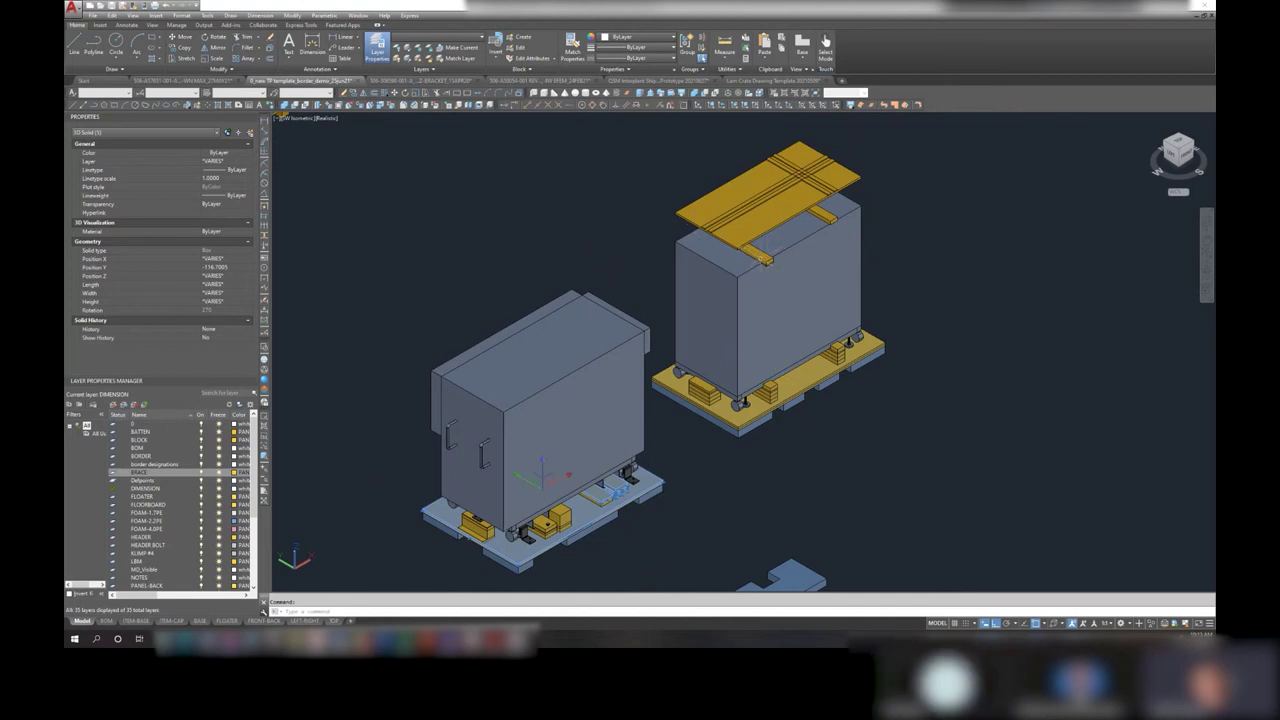
{"action": "left_click", "coordinate": [822, 190]}
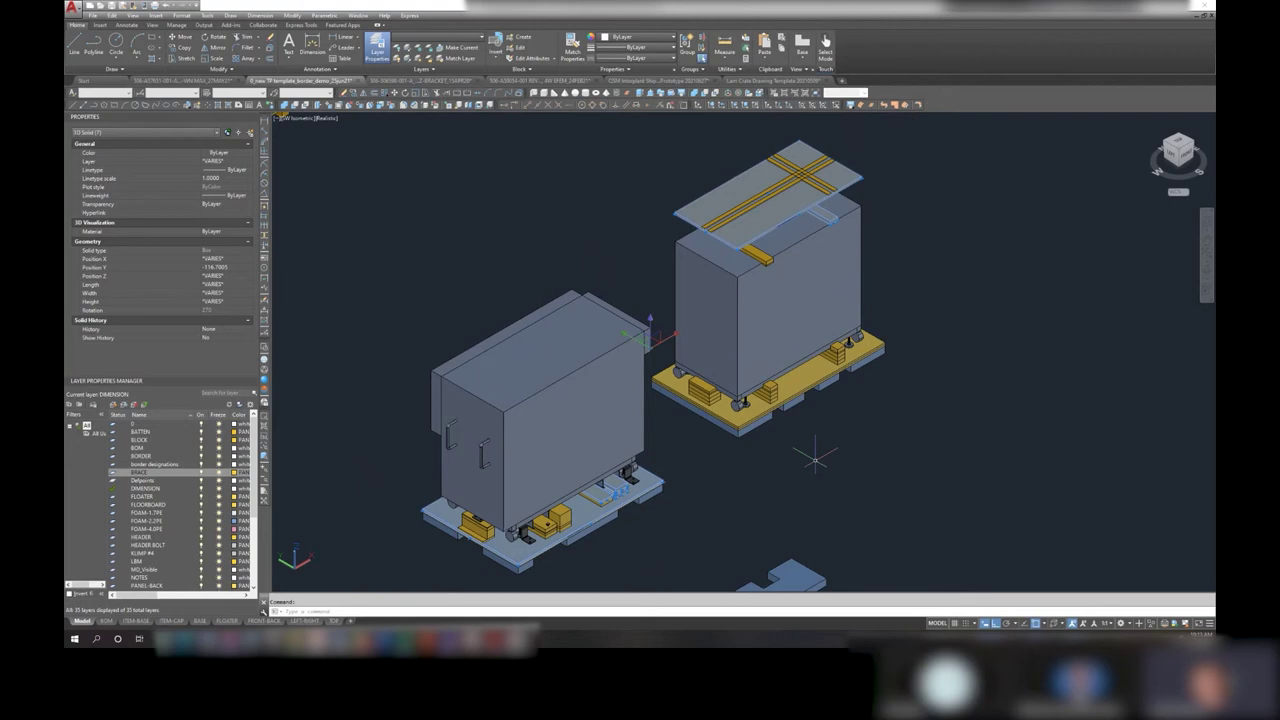
{"action": "key", "text": "Escape"}
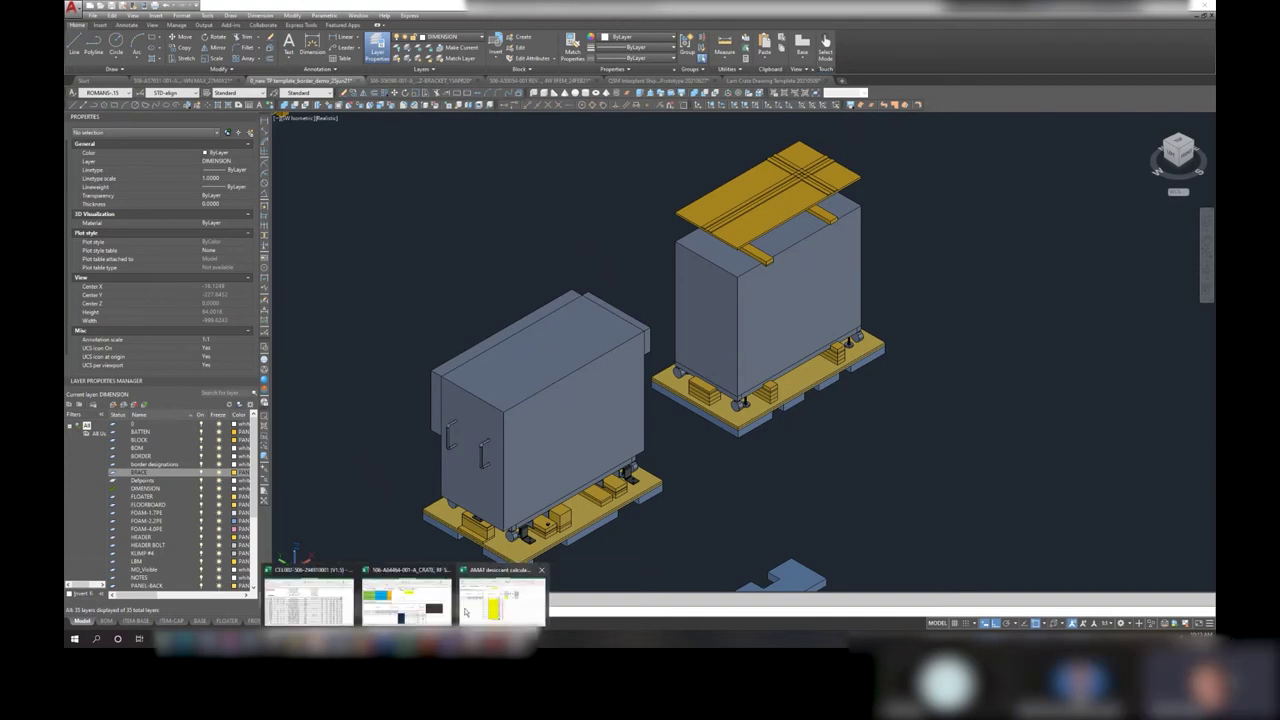
- Bring the desiccant calculation spreadsheet forward and enter a trial value in the first Component cell
{"action": "left_click", "coordinate": [464, 612]}
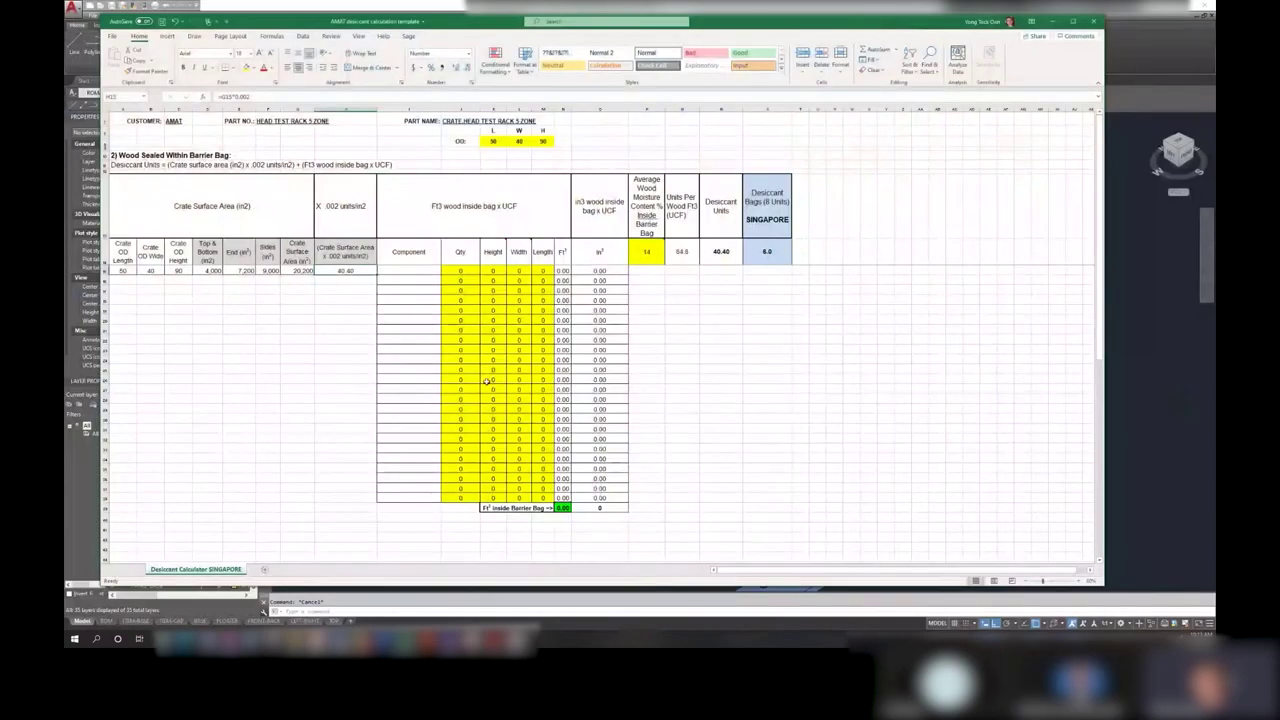
{"action": "left_click", "coordinate": [413, 277]}
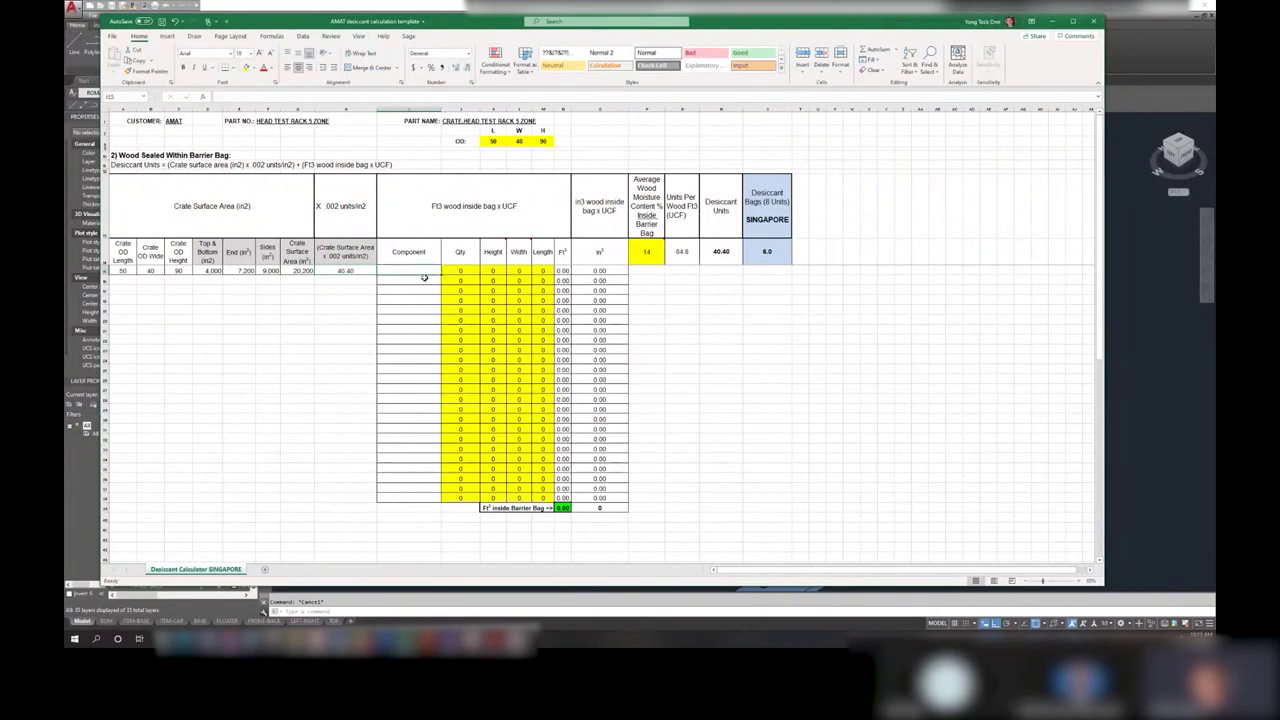
{"action": "type", "text": "ft3 wood inside bag x UCF"}
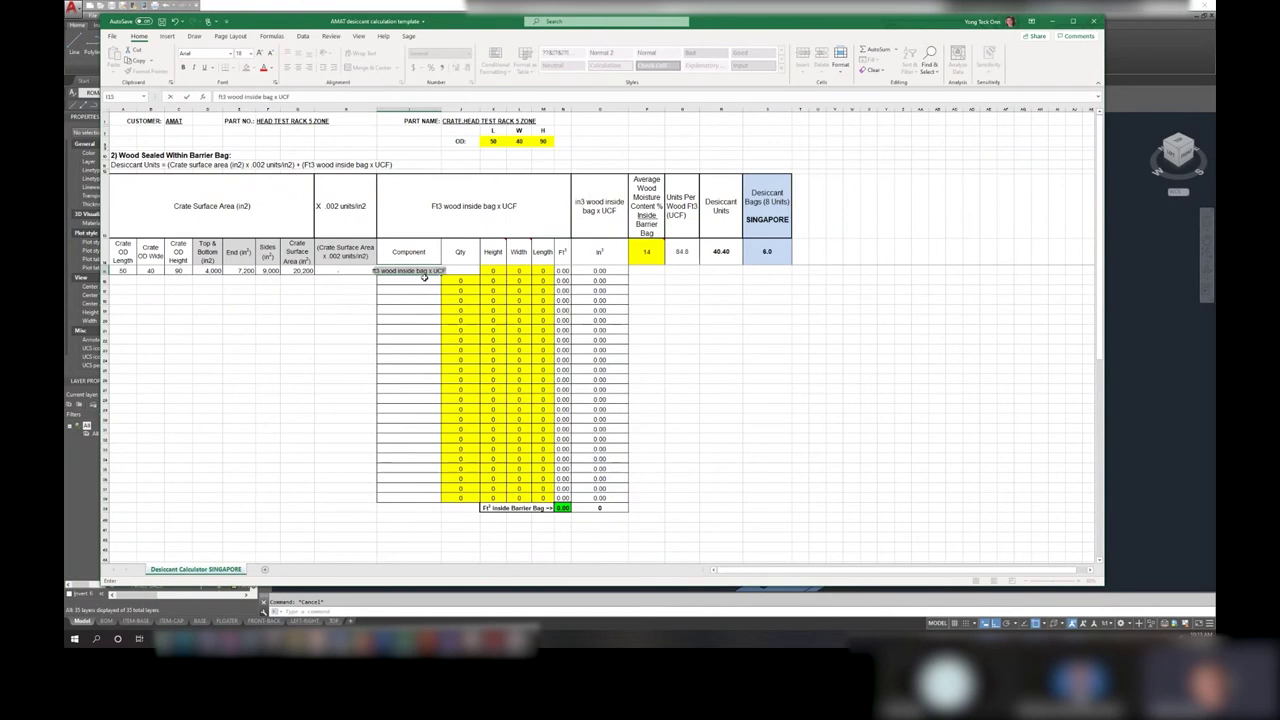
{"action": "type", "text": "o"}
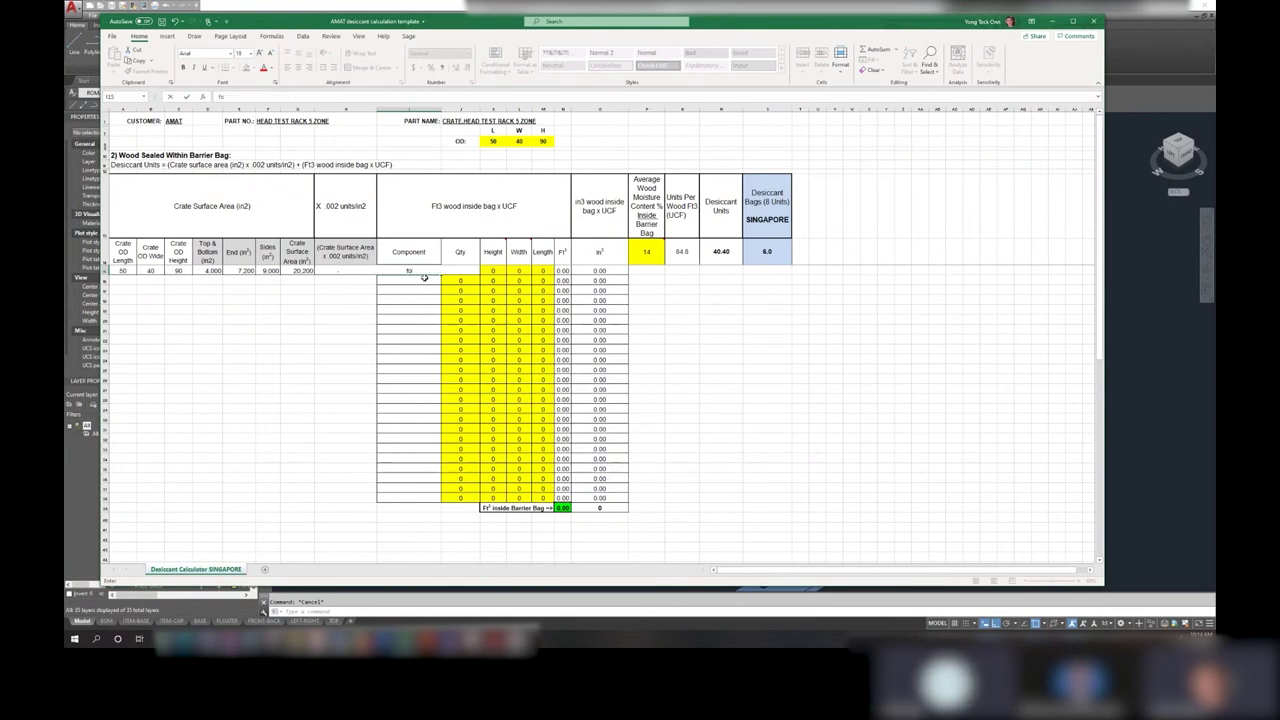
{"action": "key", "text": "Return"}
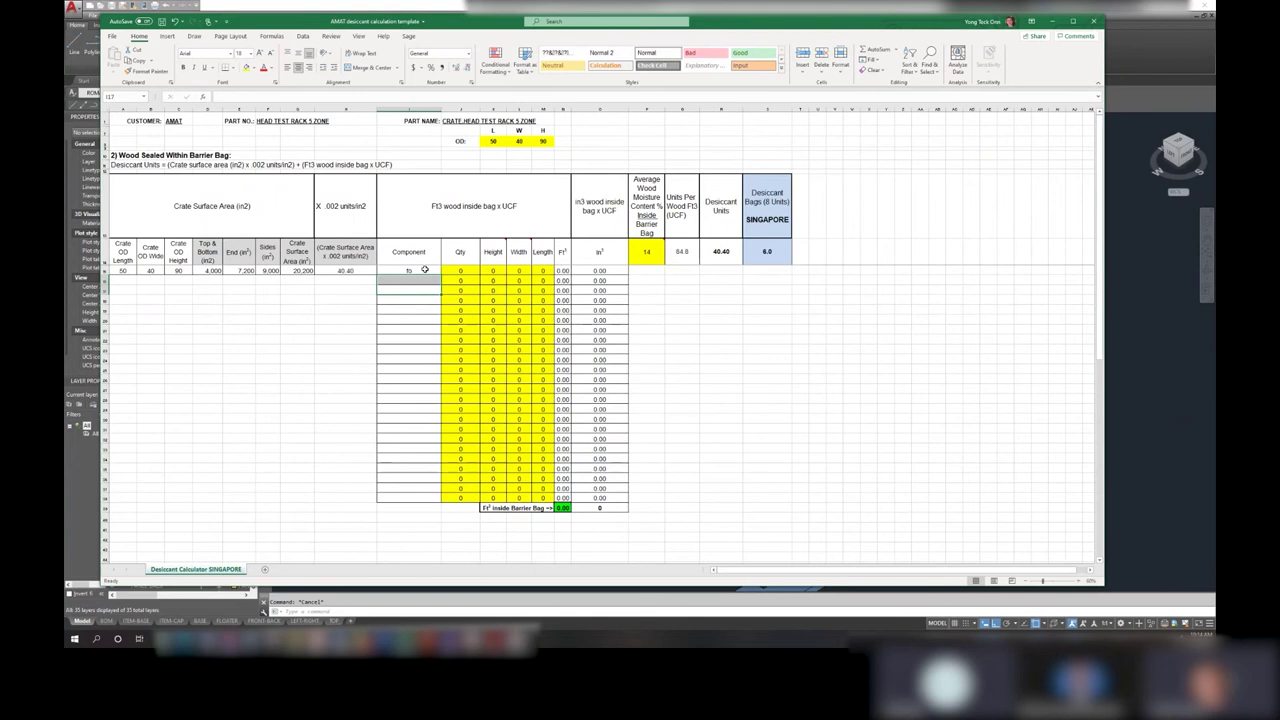
- Change the first Component entry to 'lumber', then to 'plywood'
{"action": "left_click", "coordinate": [424, 269]}
{"action": "double_click", "coordinate": [424, 269]}
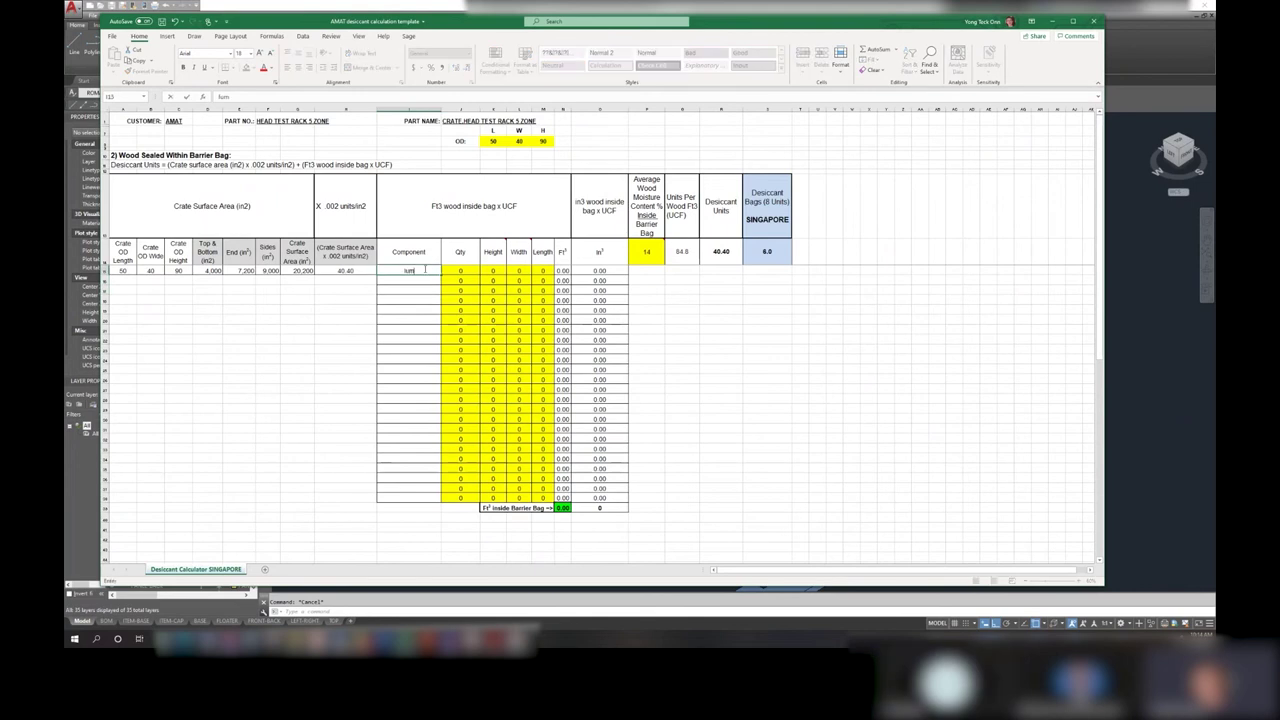
{"action": "type", "text": "ber"}
{"action": "key", "text": "Return"}
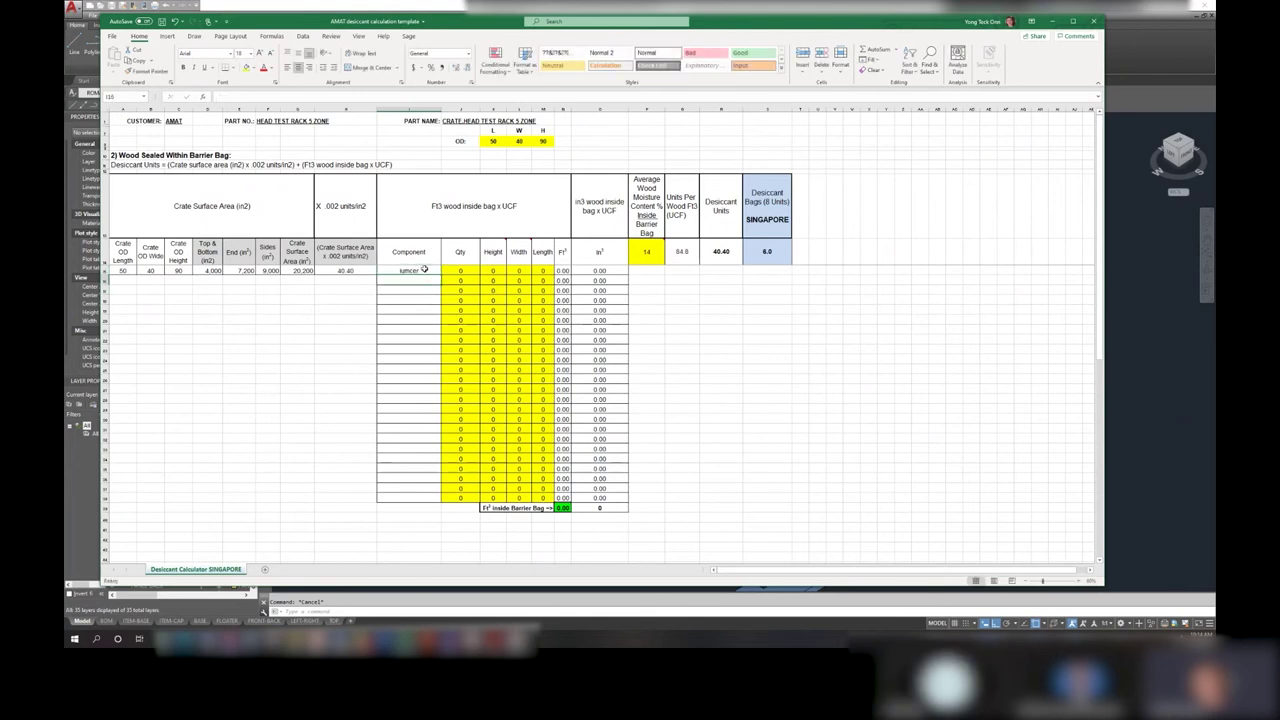
{"action": "left_click", "coordinate": [412, 270]}
{"action": "type", "text": "plywoo"}
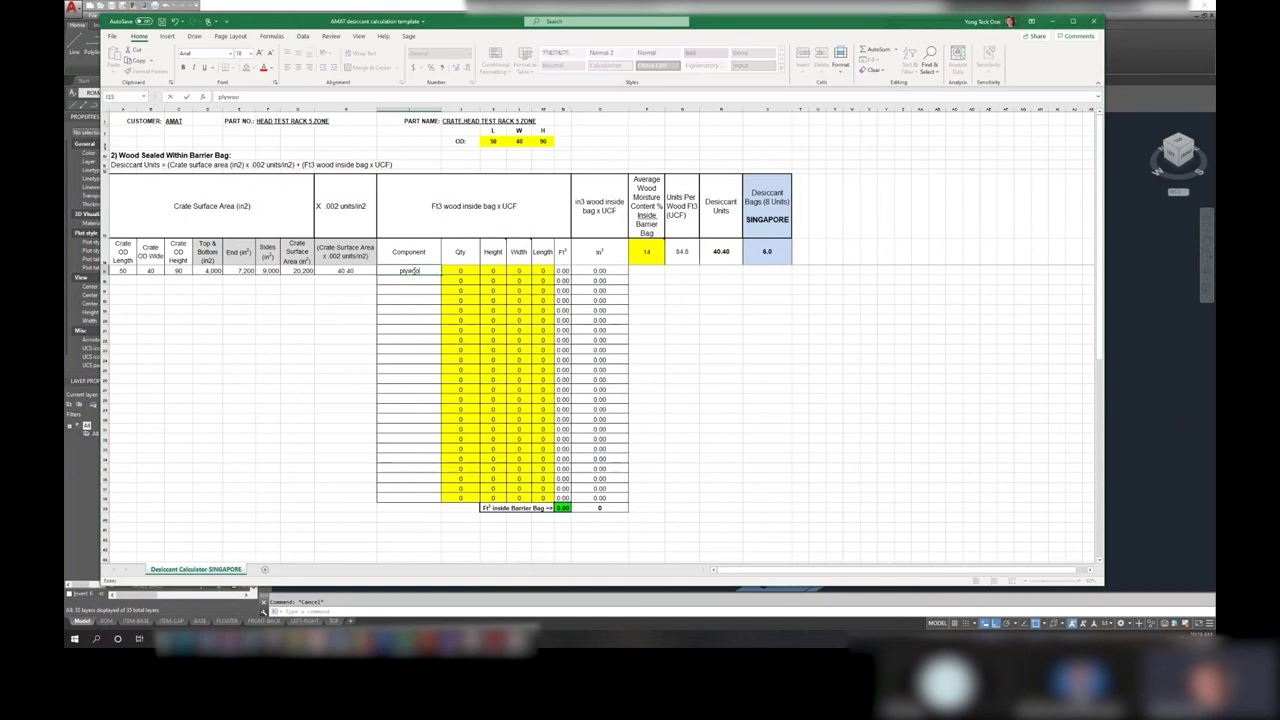
{"action": "type", "text": "d"}
{"action": "key", "text": "Return"}
- Select the first Component cells and delete the trial entries
{"action": "left_click", "coordinate": [409, 271]}
{"action": "key", "text": "shift+Down"}
{"action": "key", "text": "shift+Down"}
{"action": "key", "text": "shift+Down"}
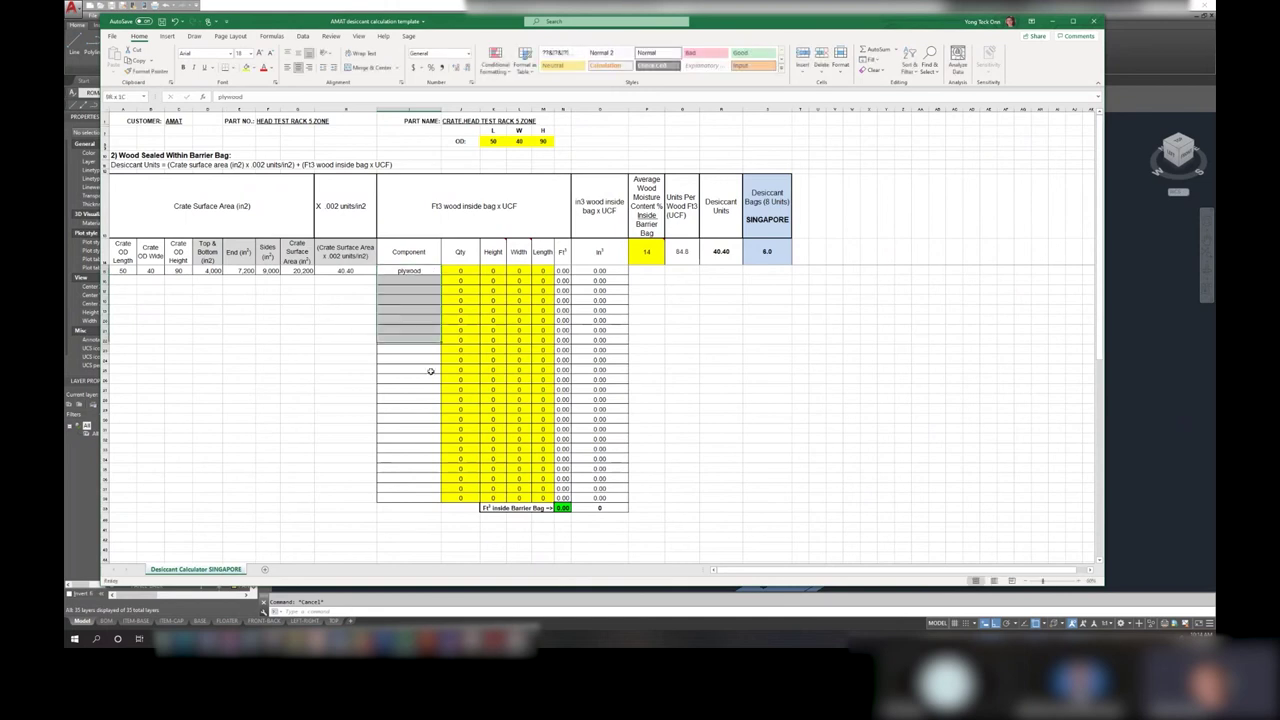
{"action": "key", "text": "shift+Down"}
{"action": "key", "text": "shift+Down"}
{"action": "key", "text": "shift+Down"}
{"action": "key", "text": "Delete"}
{"action": "left_click", "coordinate": [409, 272]}
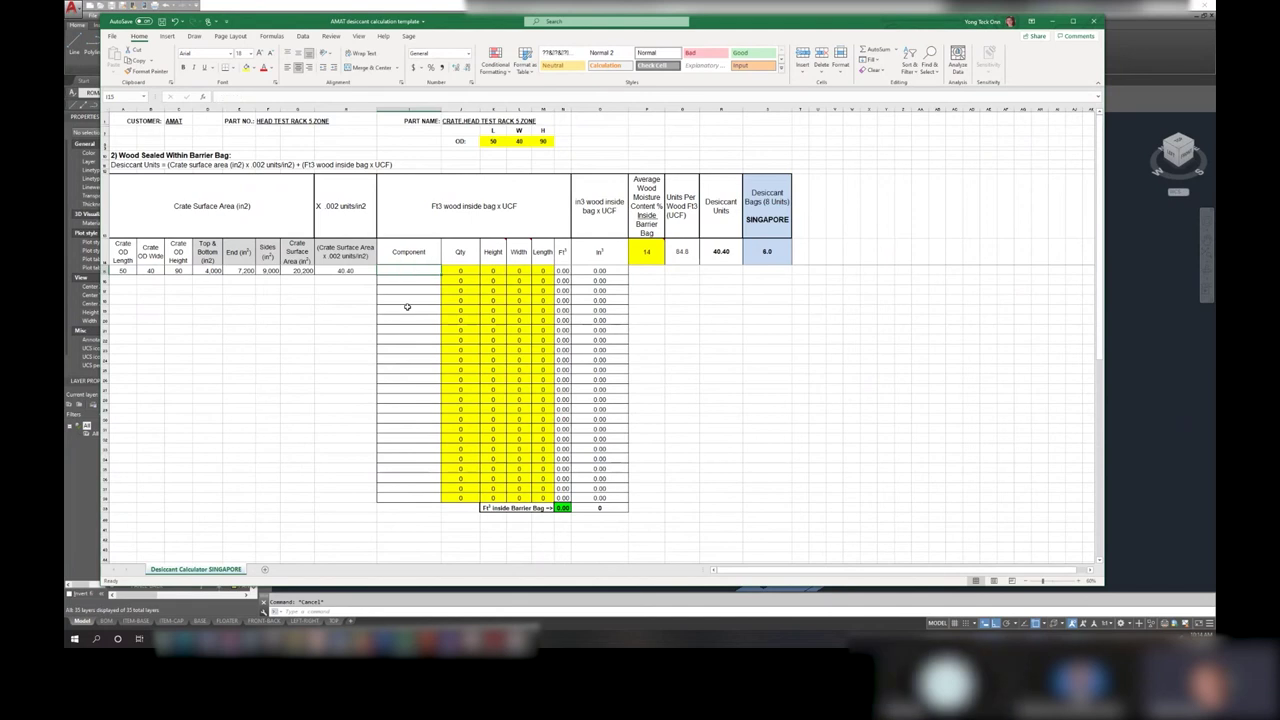
- Move from the Component cell to the first Qty cell
{"action": "key", "text": "Tab"}
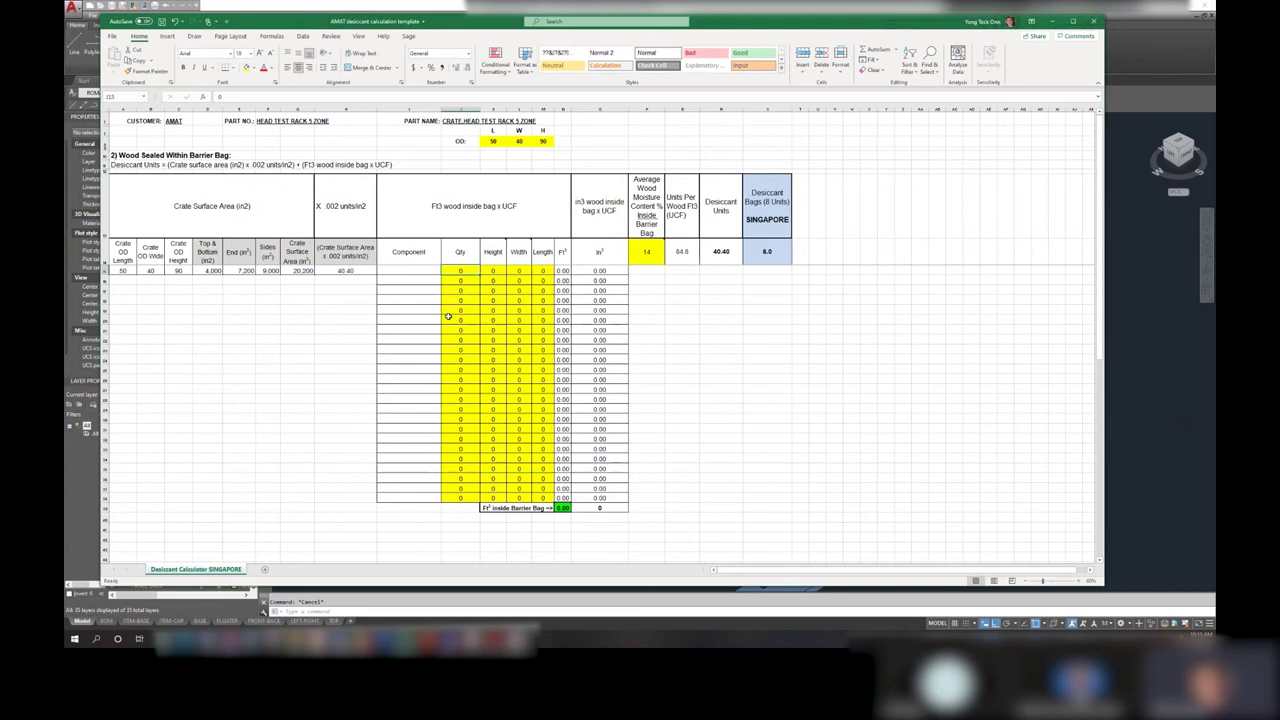
- Enter quantities 1, 2 and 3 in the first three Qty cells
{"action": "type", "text": "1"}
{"action": "key", "text": "Return"}
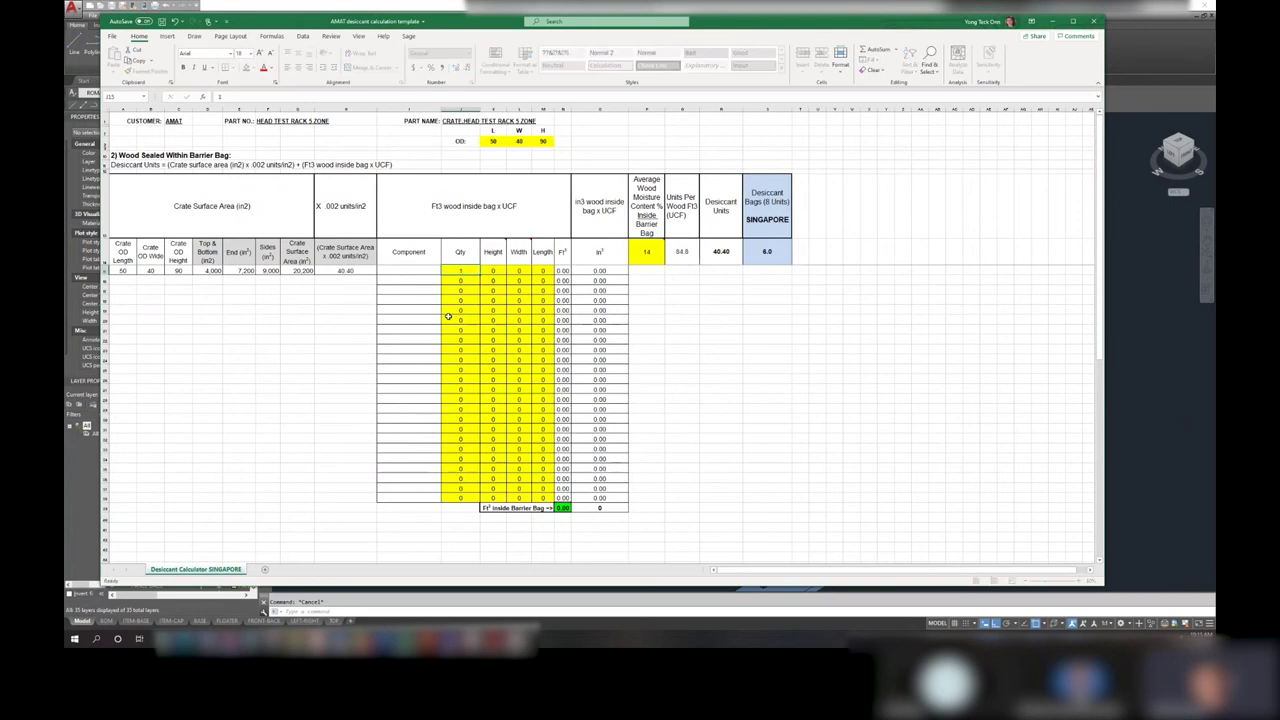
{"action": "type", "text": "2"}
{"action": "key", "text": "Return"}
{"action": "type", "text": "3"}
{"action": "key", "text": "Return"}
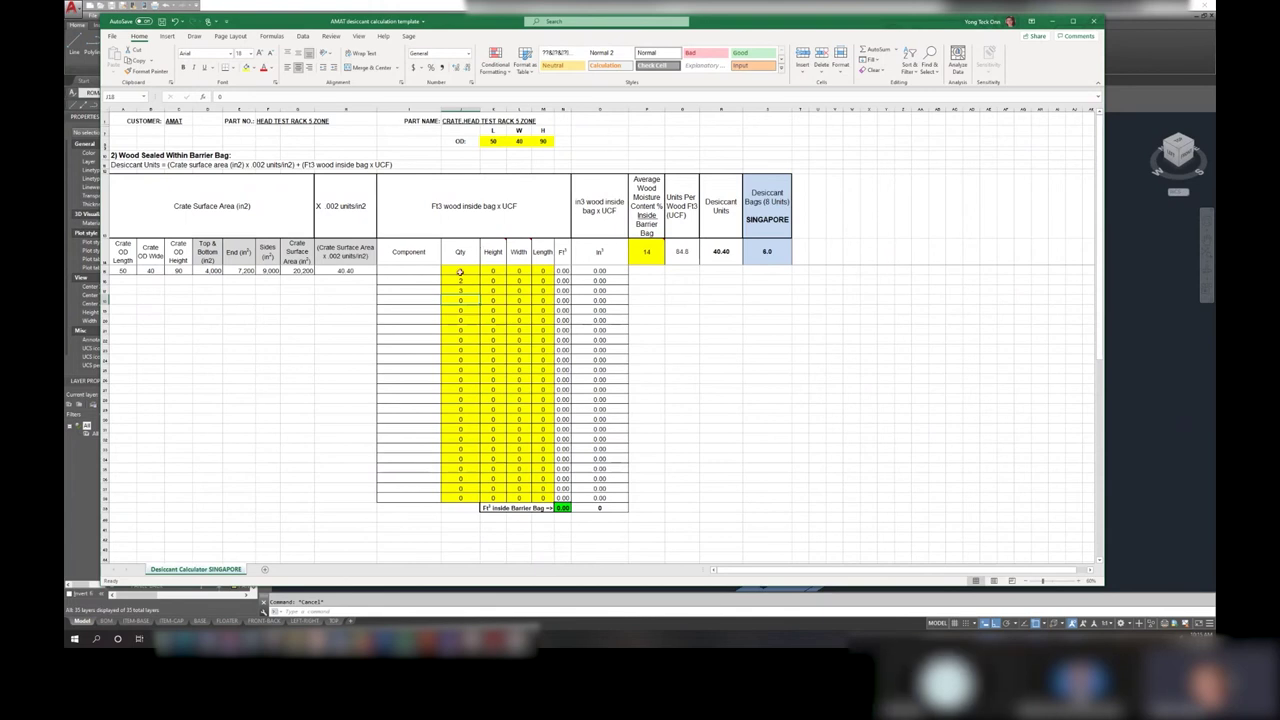
{"action": "left_click", "coordinate": [461, 272]}
- Give the first component height 0.75, width 60 and length 70, then inspect the units-per-ft³ formula
{"action": "mouse_move", "coordinate": [492, 252]}
{"action": "left_click", "coordinate": [491, 273]}
{"action": "type", "text": "0.75"}
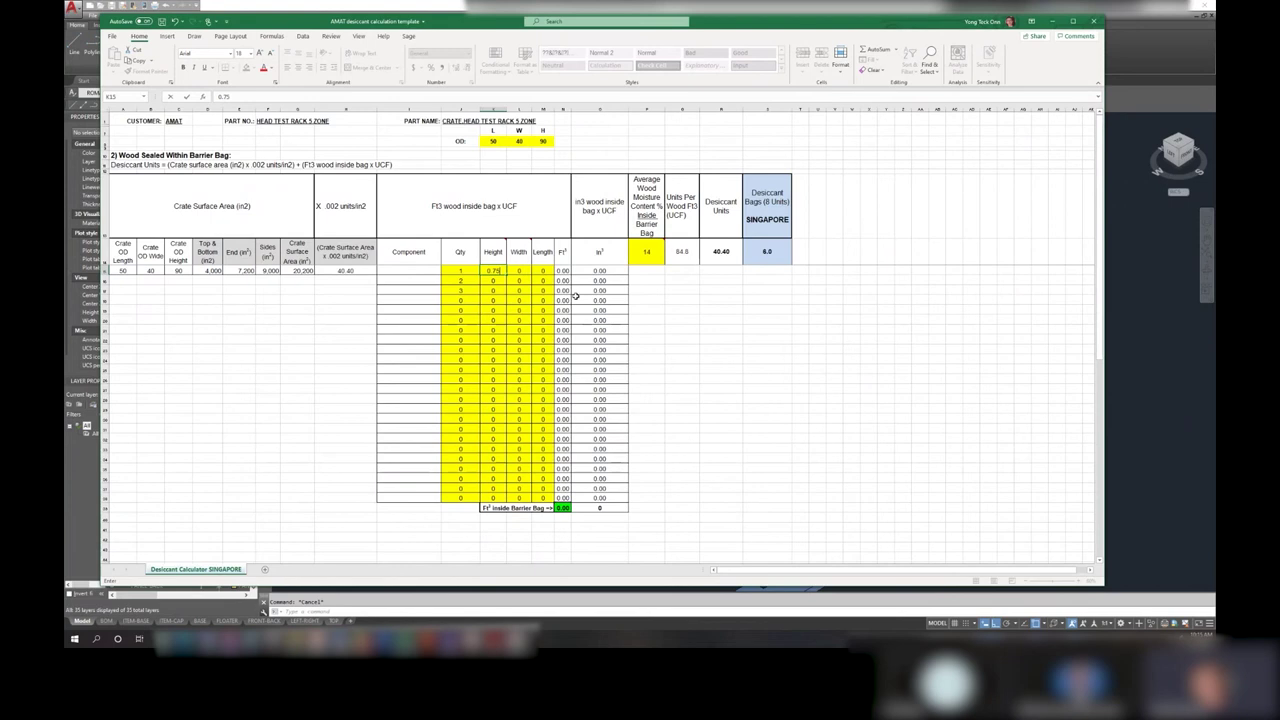
{"action": "left_click", "coordinate": [525, 271]}
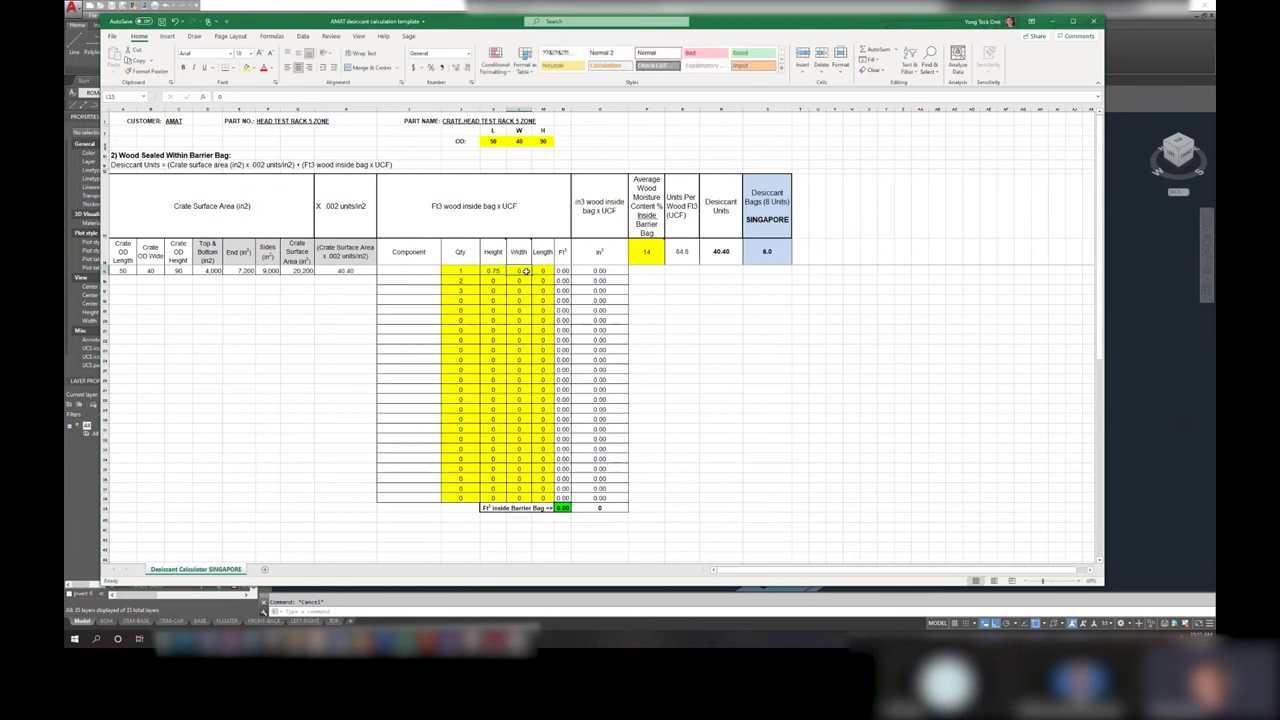
{"action": "type", "text": "60"}
{"action": "key", "text": "Tab"}
{"action": "type", "text": "70"}
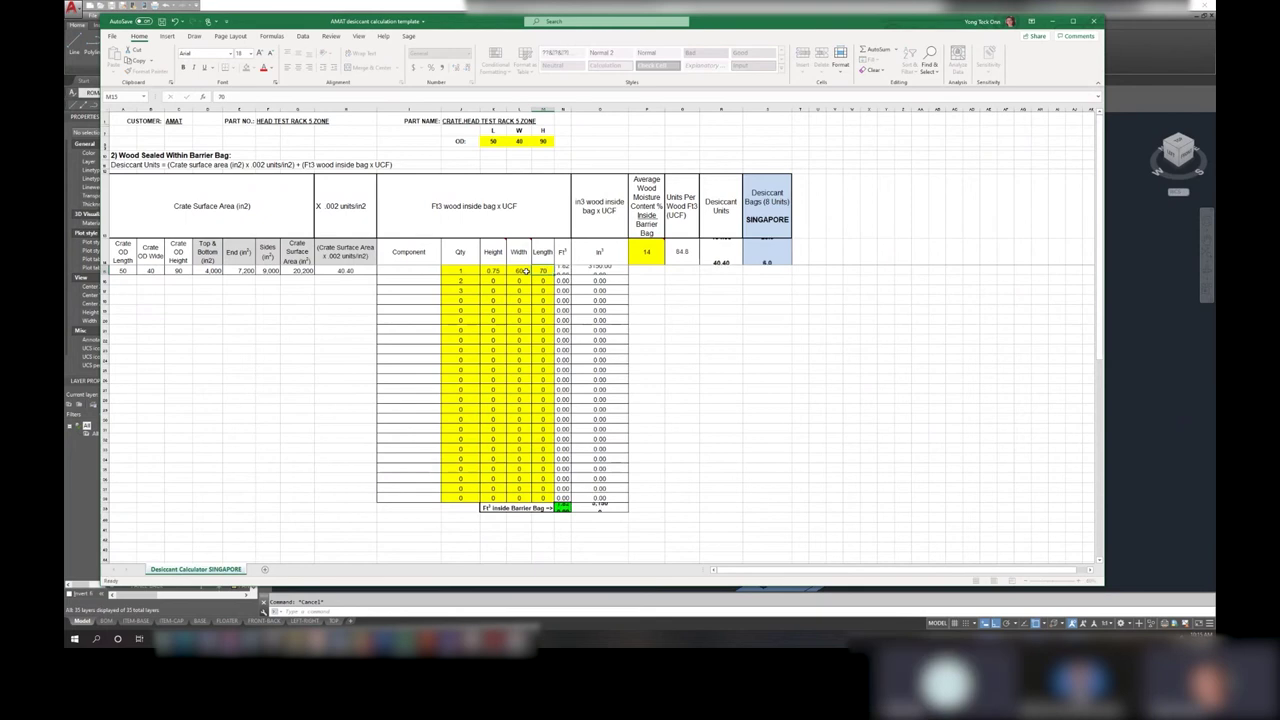
{"action": "key", "text": "Return"}
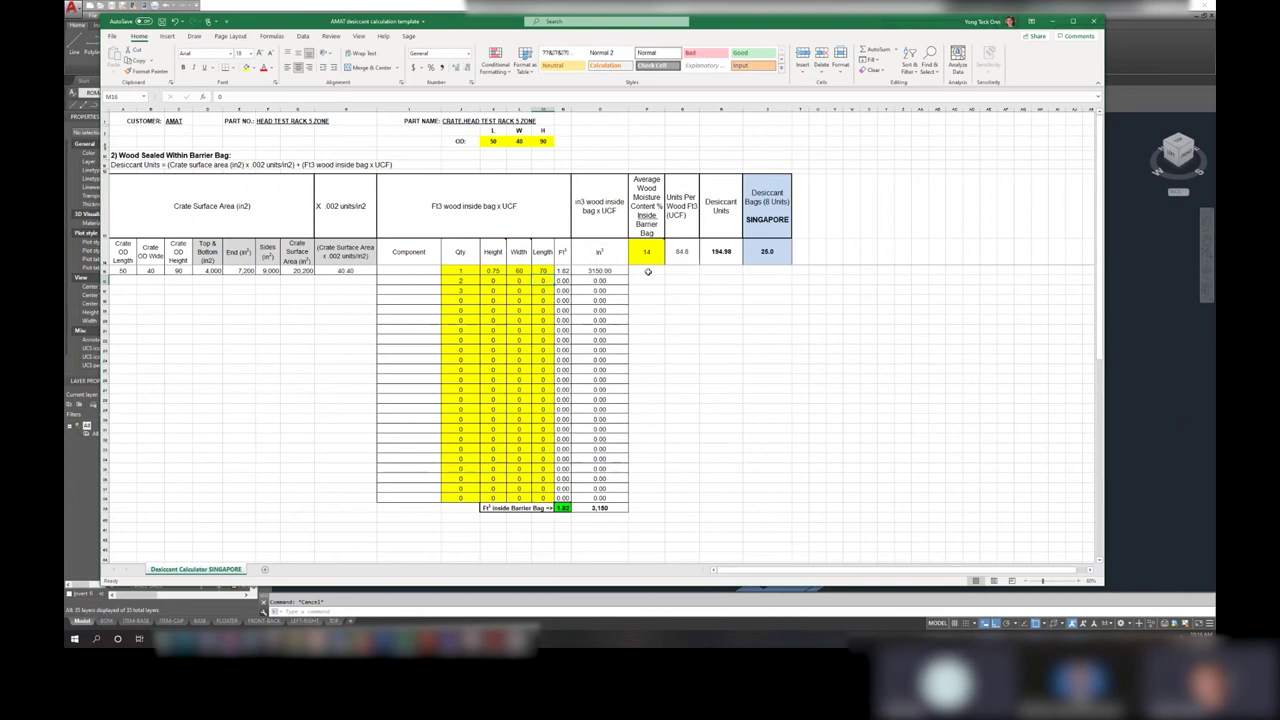
{"action": "left_click", "coordinate": [681, 254]}
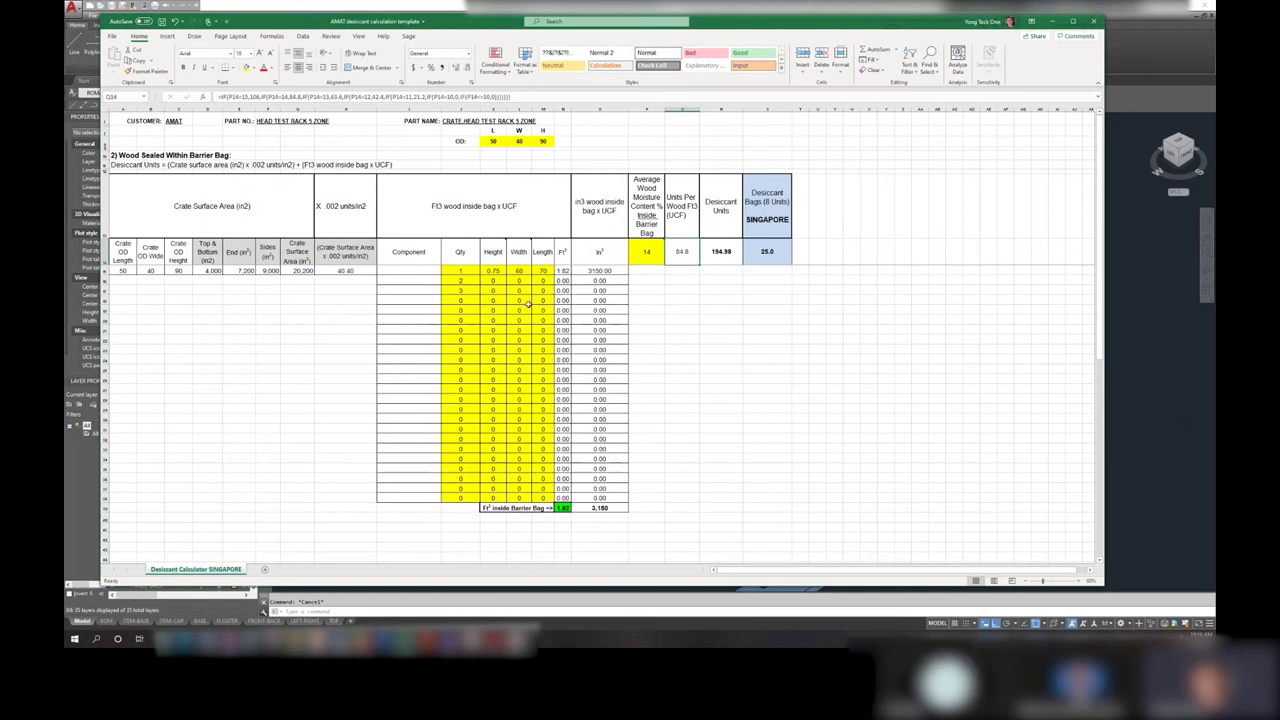
- Size the second component at 3.5 × 3.5 × 30
{"action": "left_click", "coordinate": [460, 281]}
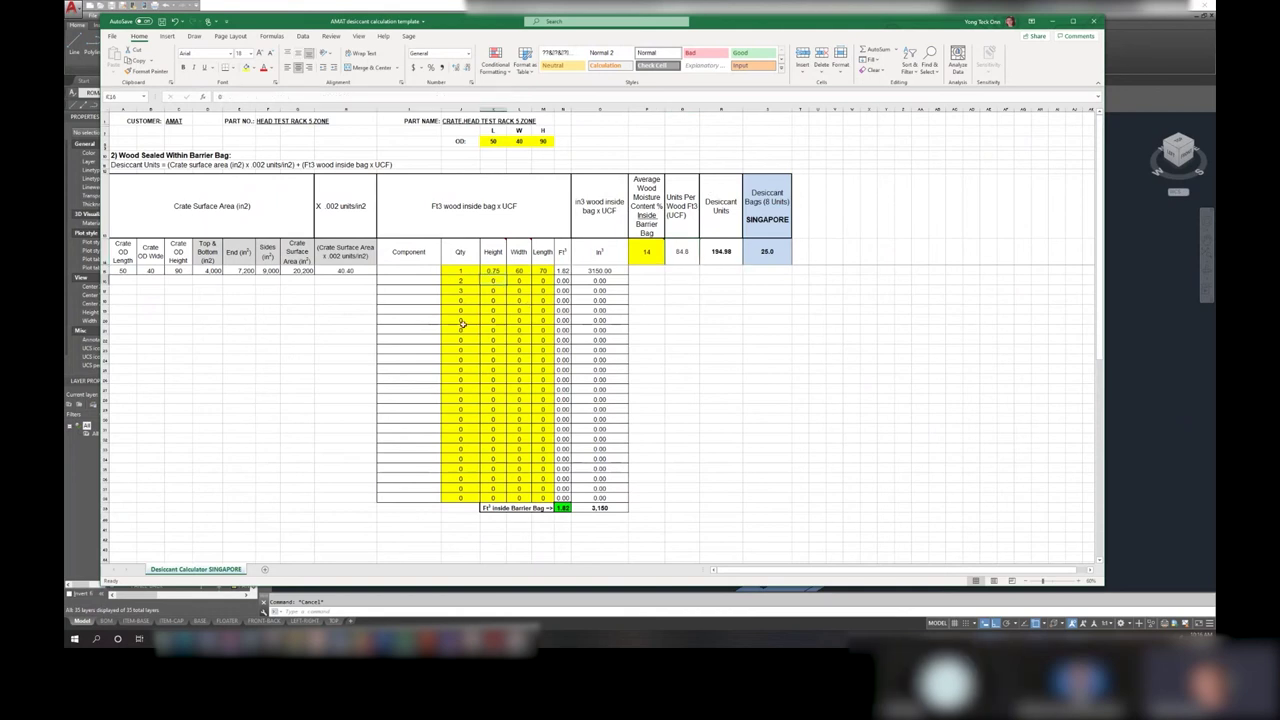
{"action": "type", "text": "1"}
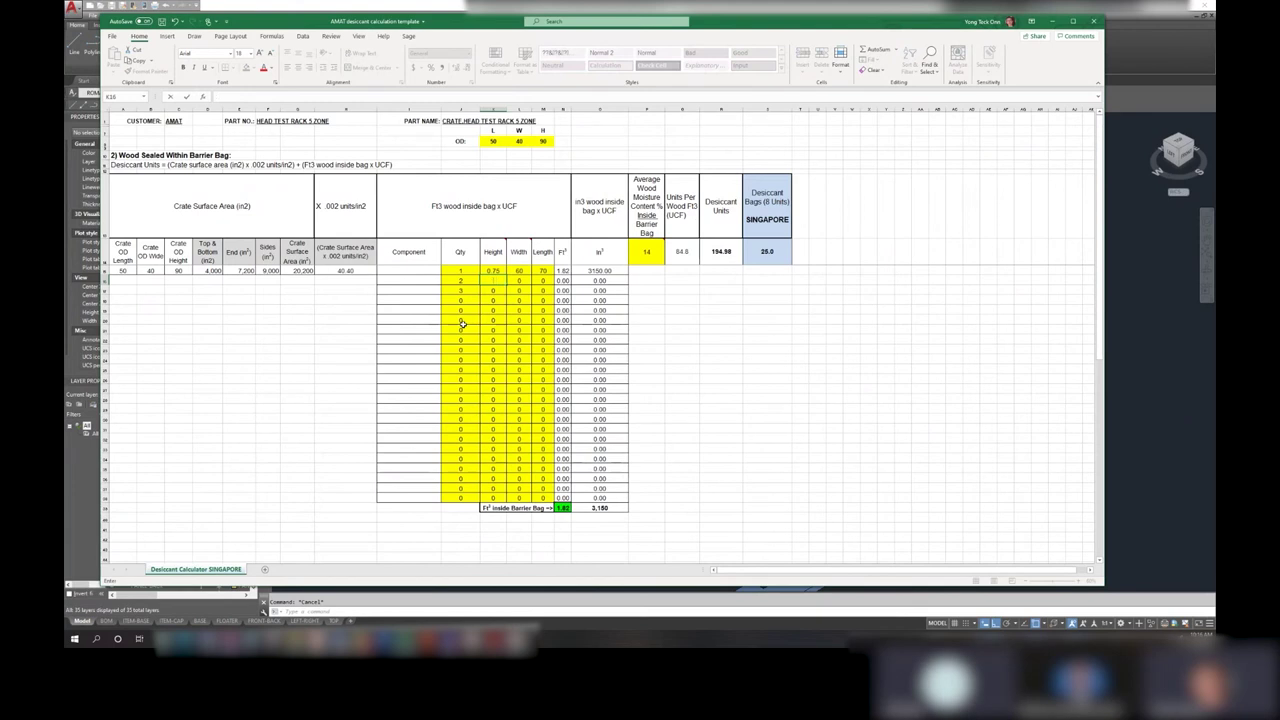
{"action": "type", "text": ".5"}
{"action": "key", "text": "Return"}
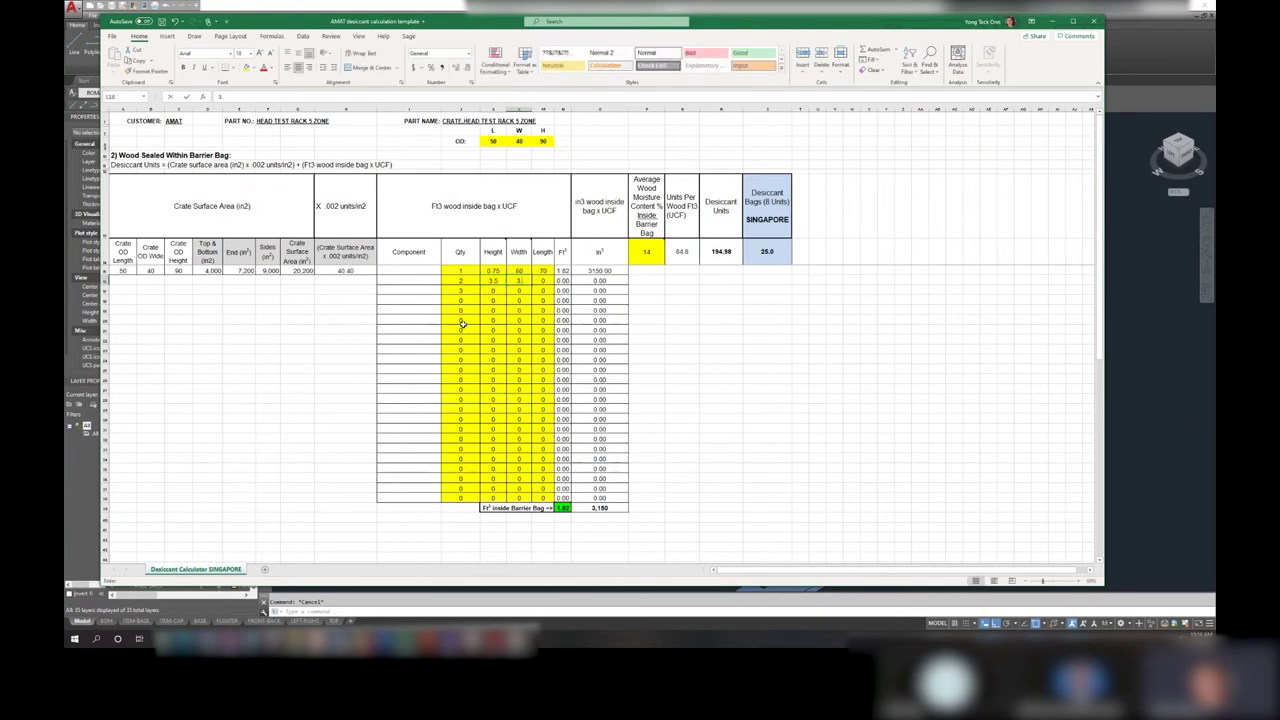
{"action": "type", "text": ".5"}
{"action": "key", "text": "Return"}
{"action": "type", "text": "30"}
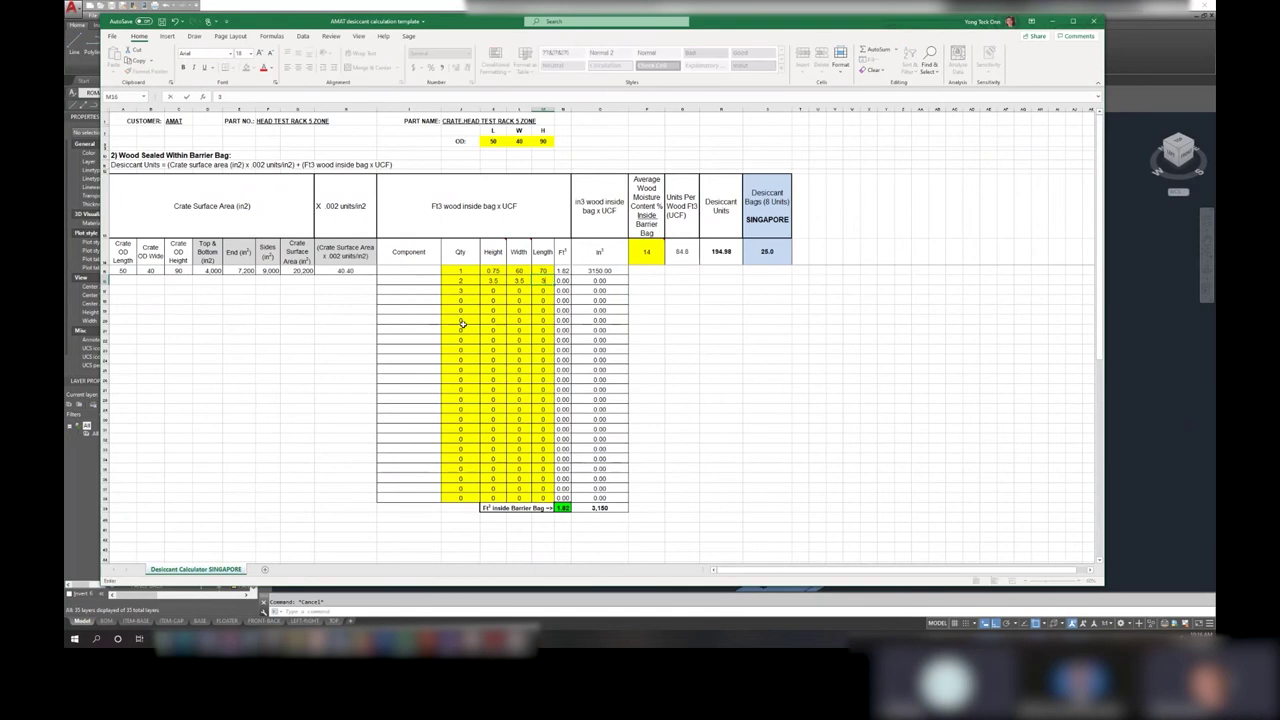
{"action": "key", "text": "Return"}
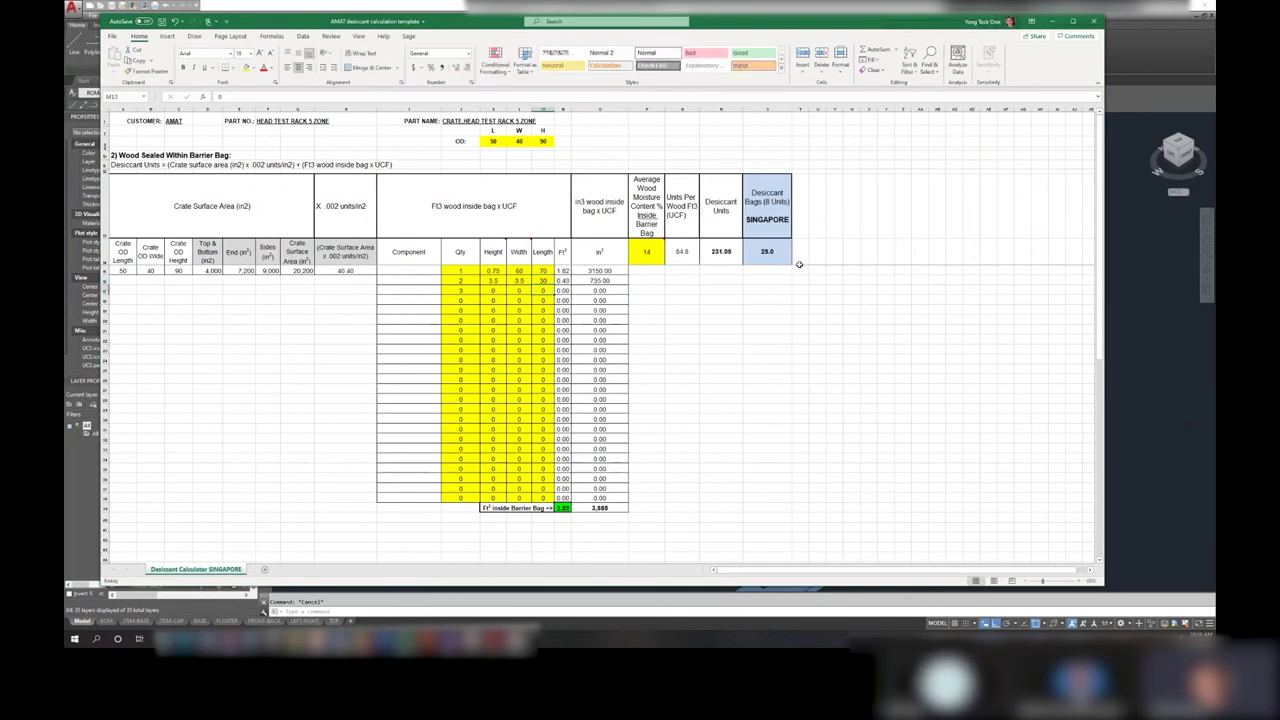
- Size the third component at 0.25 × 20 × 30 with a quantity of 10
{"action": "left_click", "coordinate": [500, 292]}
{"action": "type", "text": "0.25"}
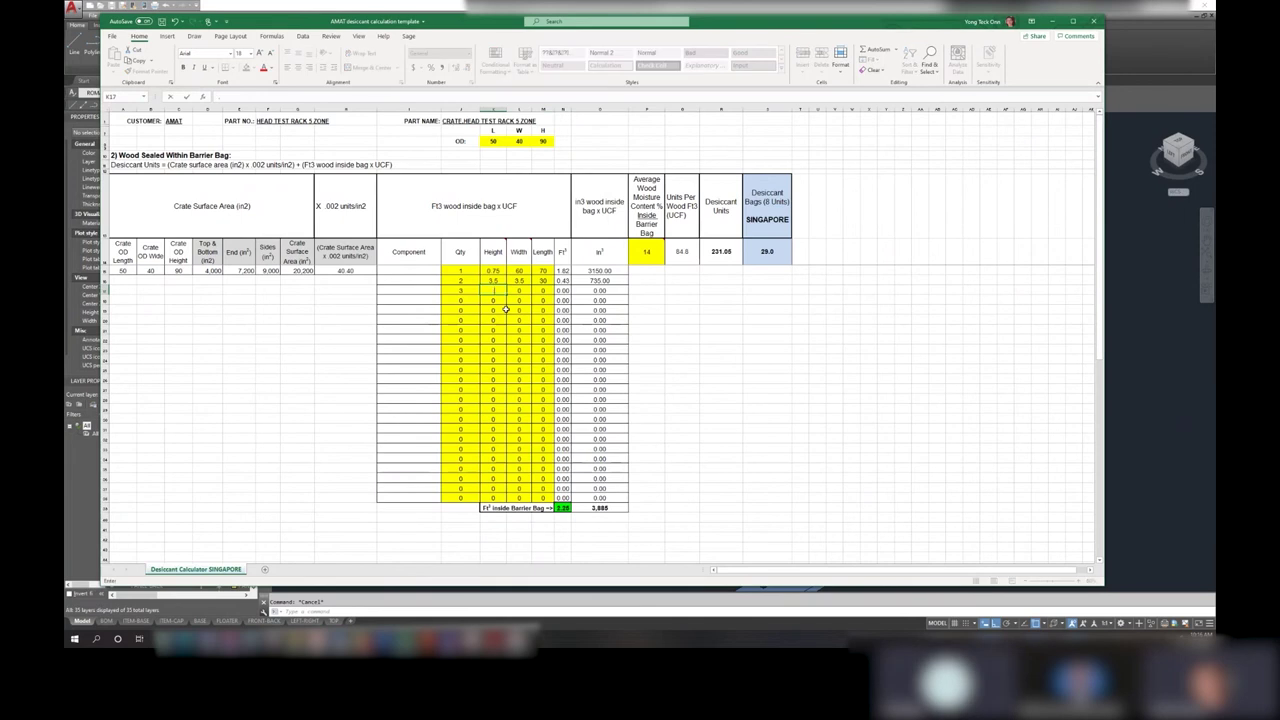
{"action": "key", "text": "Tab"}
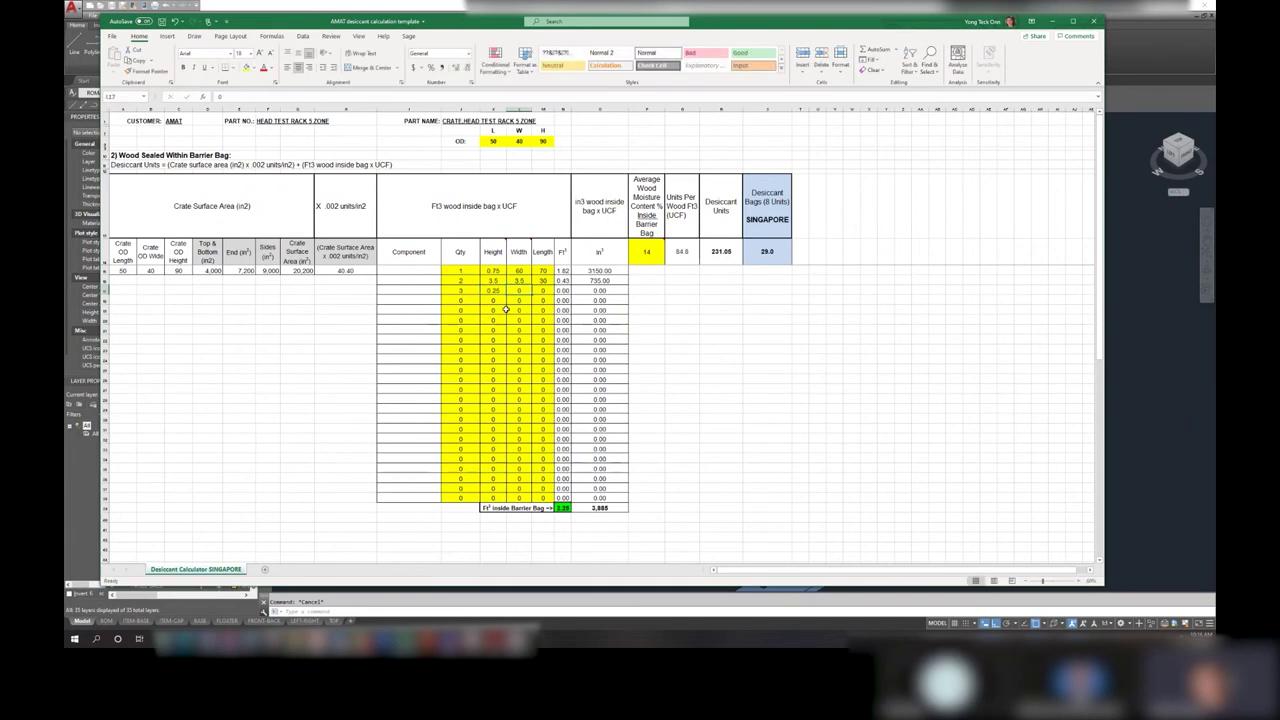
{"action": "type", "text": "20"}
{"action": "key", "text": "Tab"}
{"action": "type", "text": "30"}
{"action": "key", "text": "Return"}
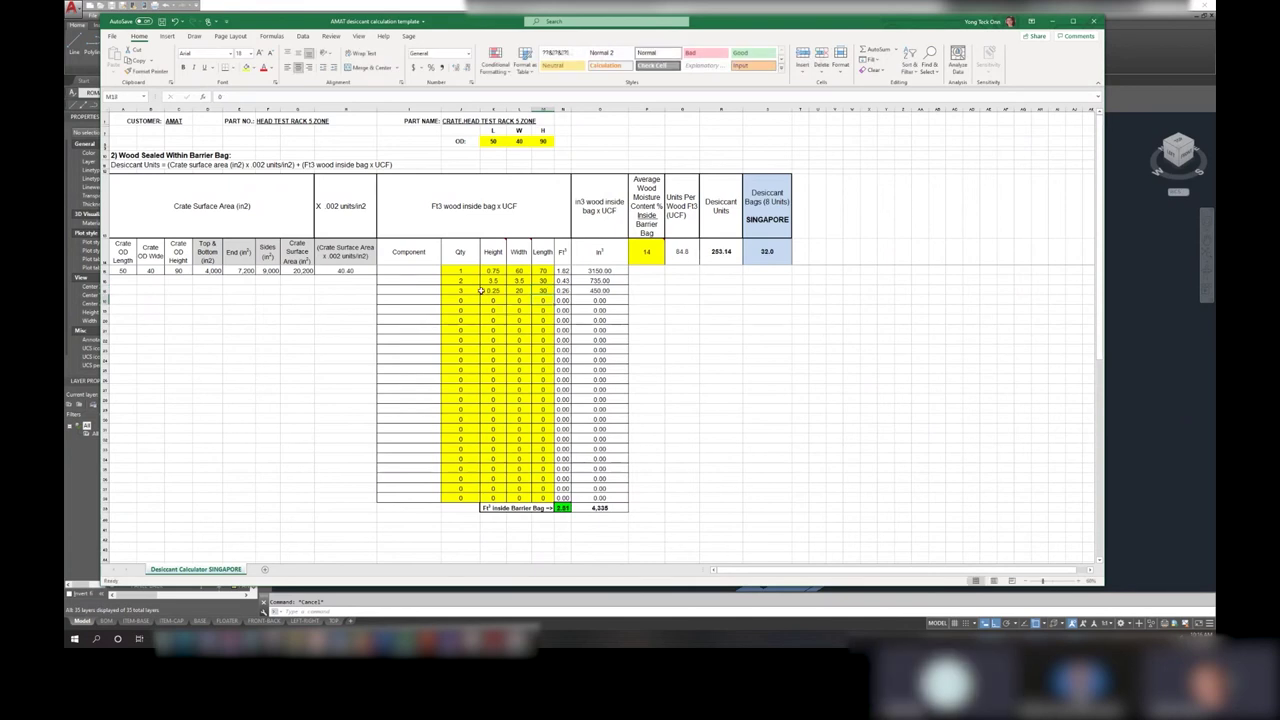
{"action": "left_click", "coordinate": [465, 291]}
{"action": "type", "text": "10"}
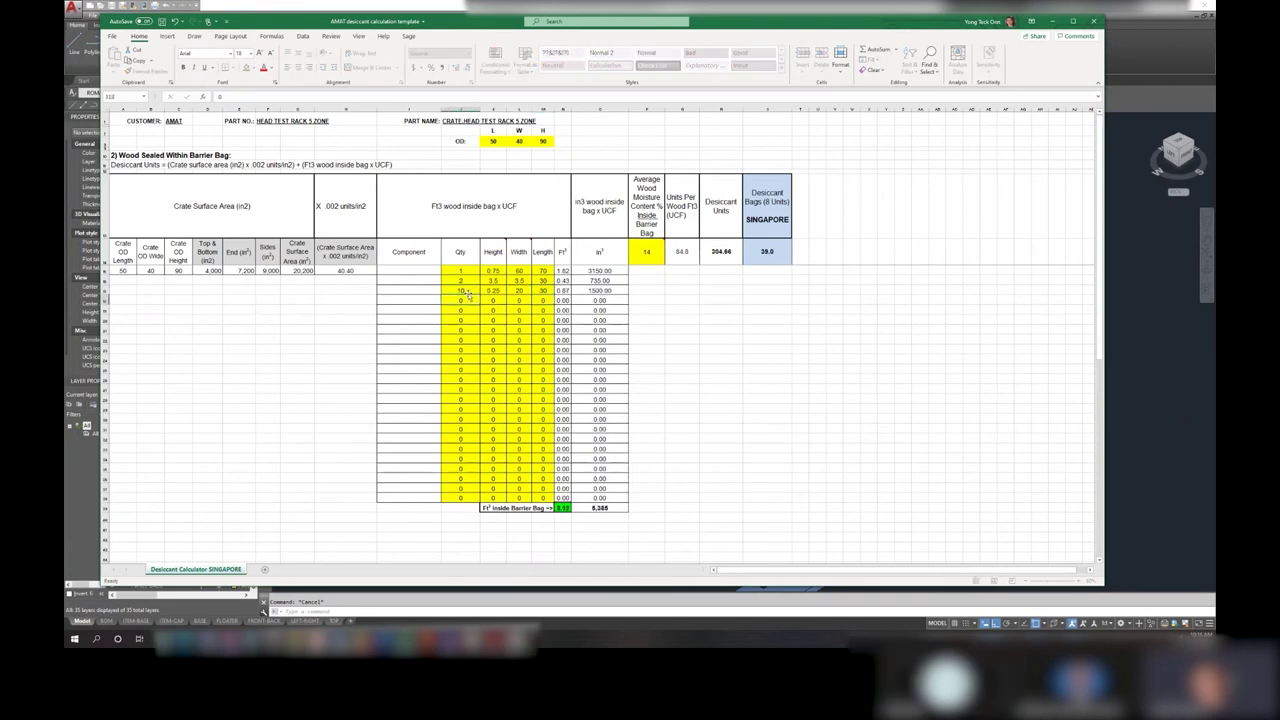
{"action": "key", "text": "Return"}
- Check the formula behind the desiccant bag count and the cells below the table
{"action": "left_click", "coordinate": [774, 247]}
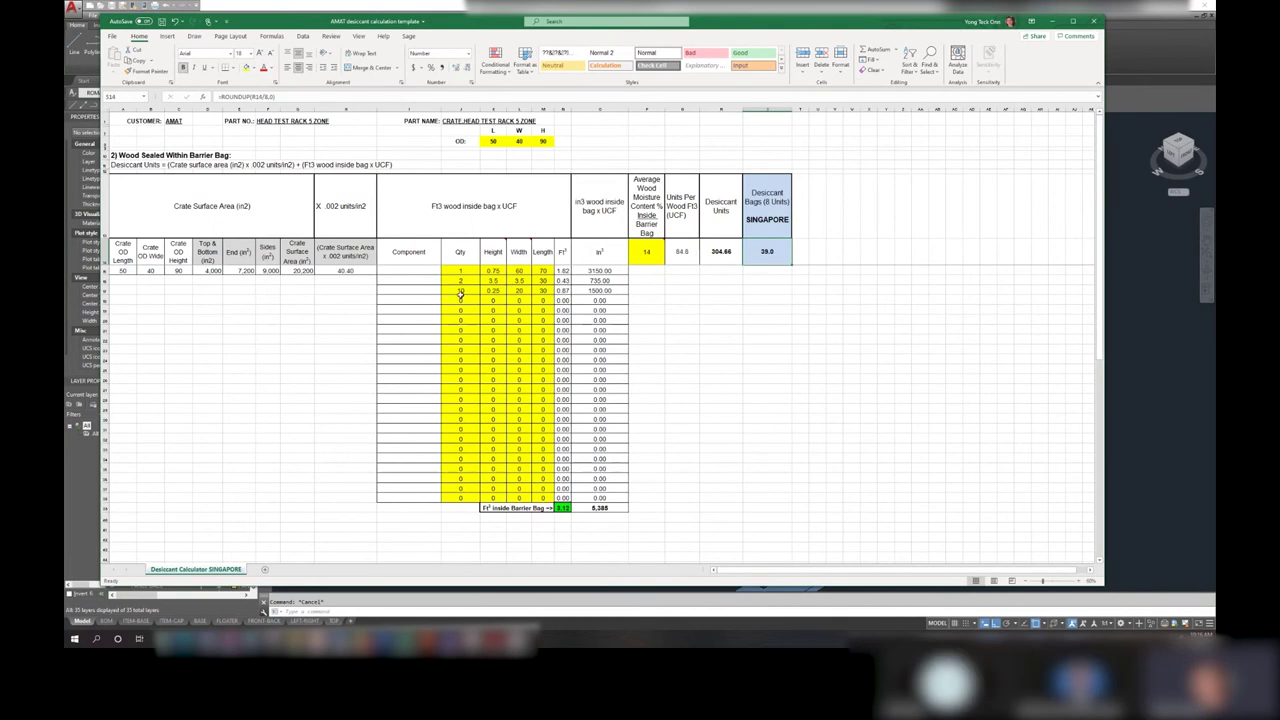
{"action": "left_click_drag", "start_coordinate": [460, 300], "coordinate": [458, 332]}
{"action": "left_click", "coordinate": [459, 390]}
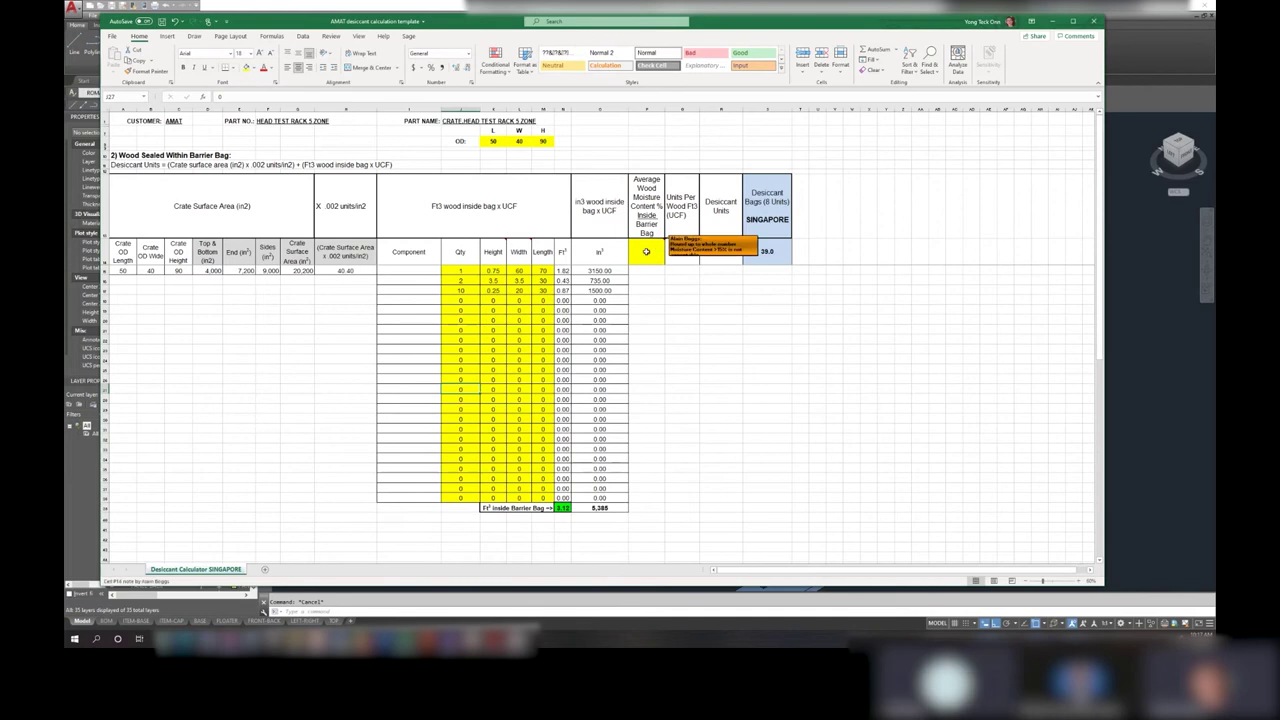
{"action": "left_click", "coordinate": [647, 253]}
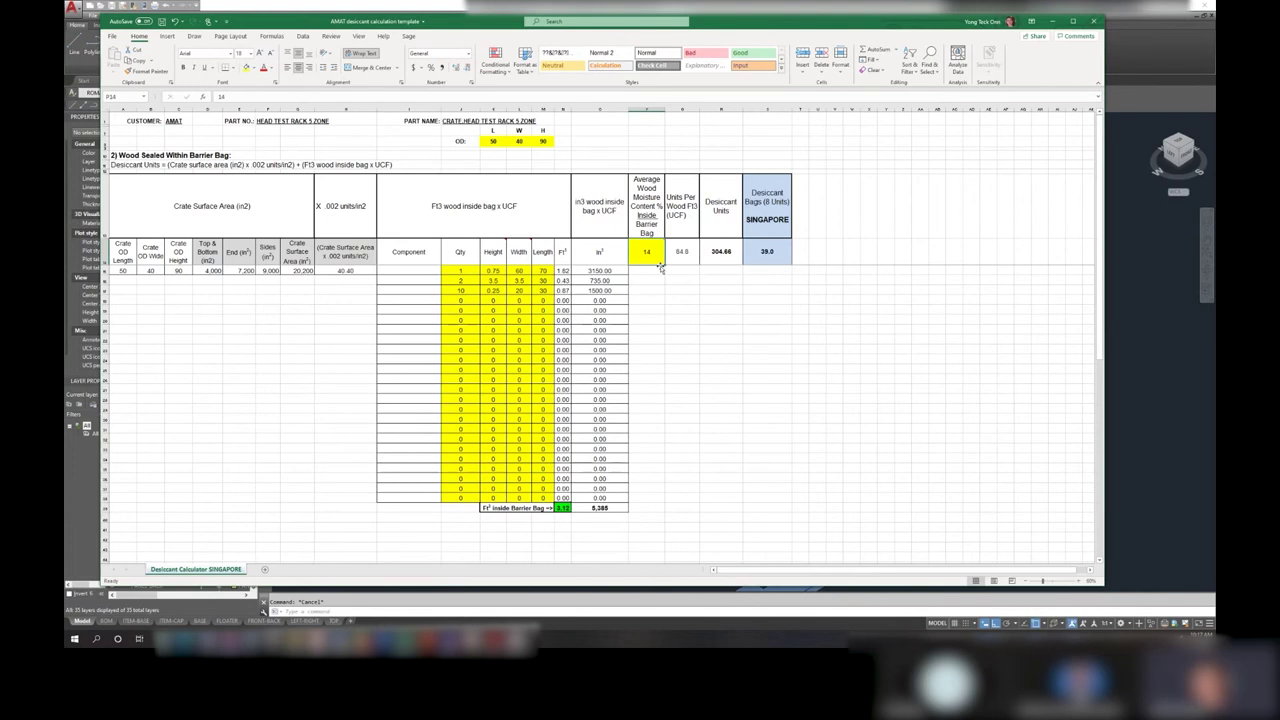
{"action": "type", "text": "12"}
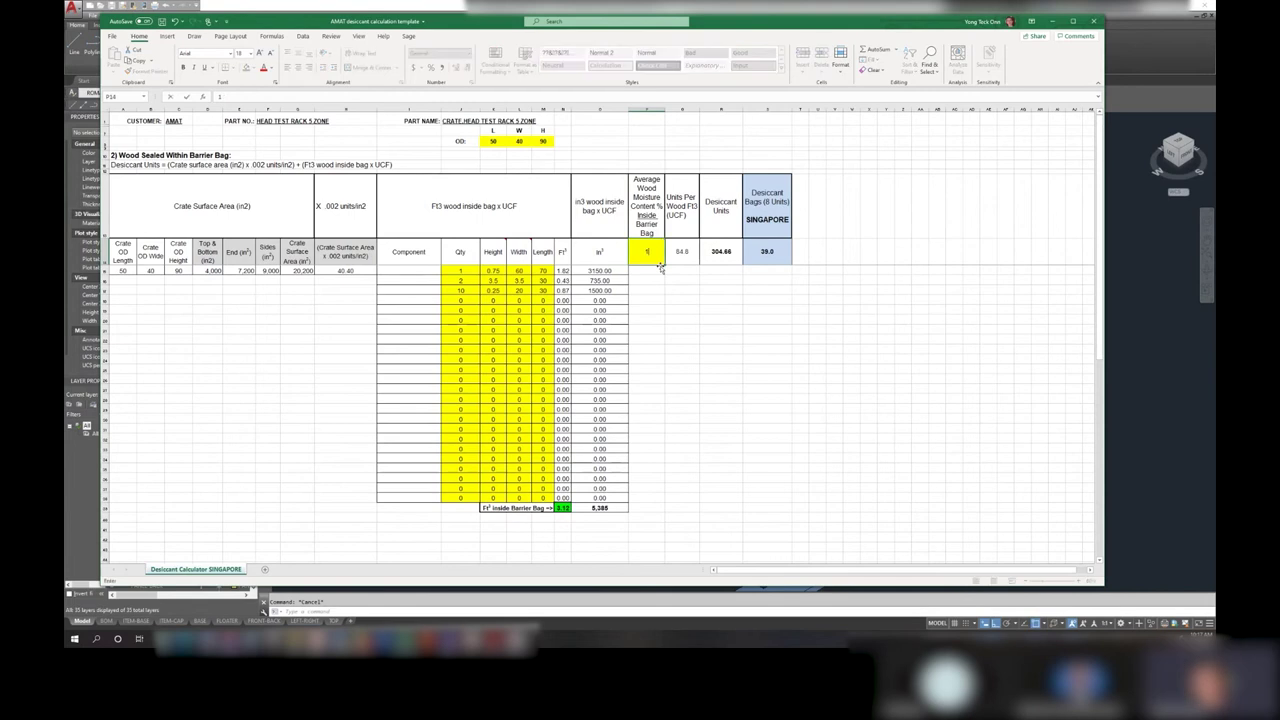
{"action": "key", "text": "Return"}
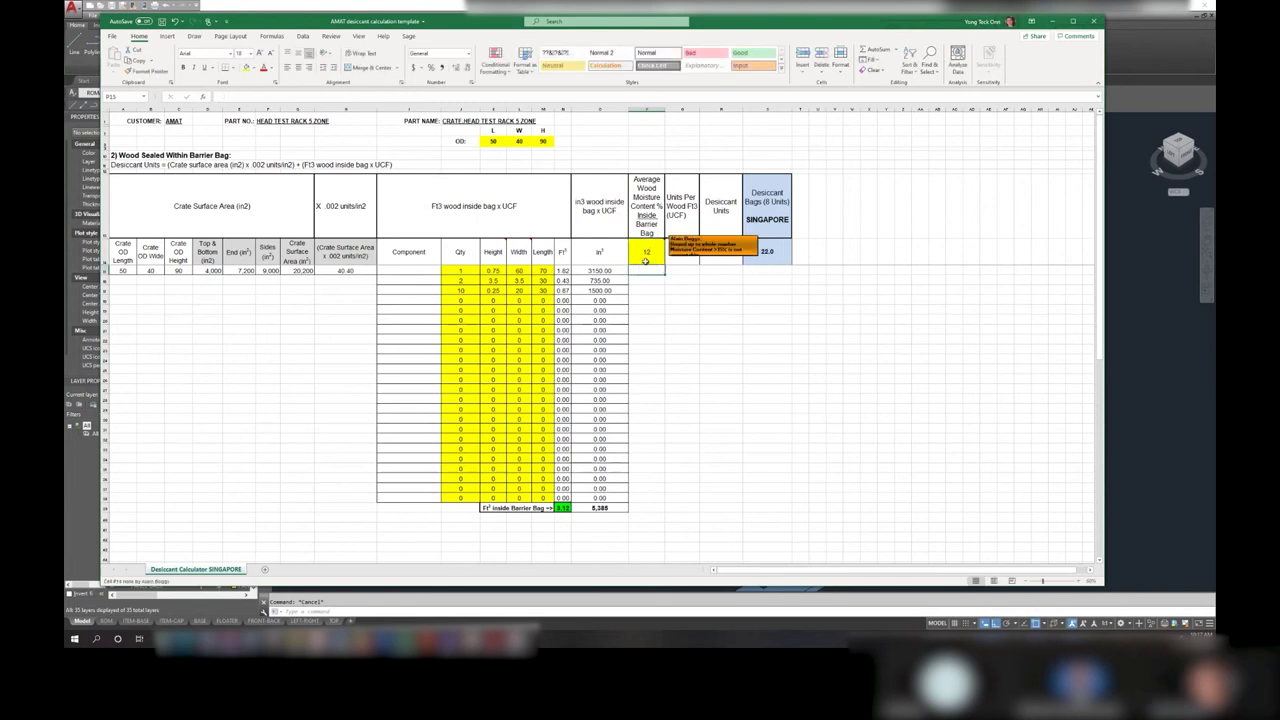
{"action": "left_click", "coordinate": [646, 255]}
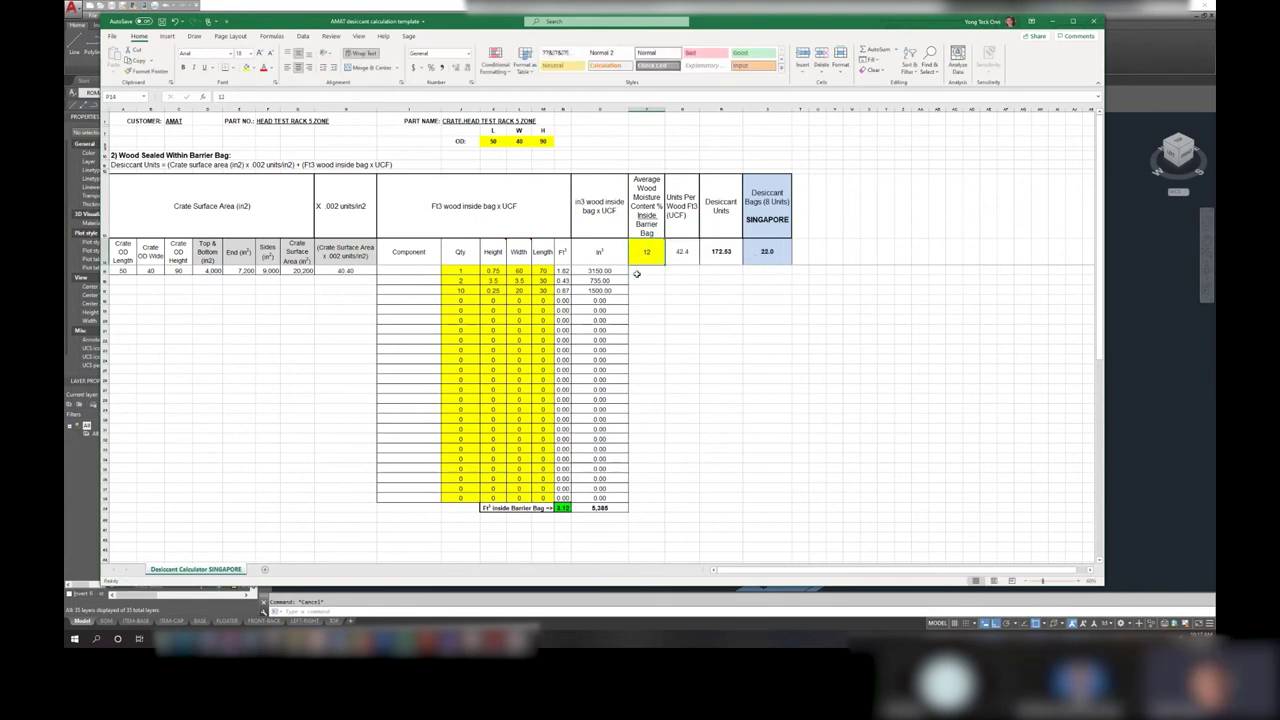
{"action": "type", "text": "14"}
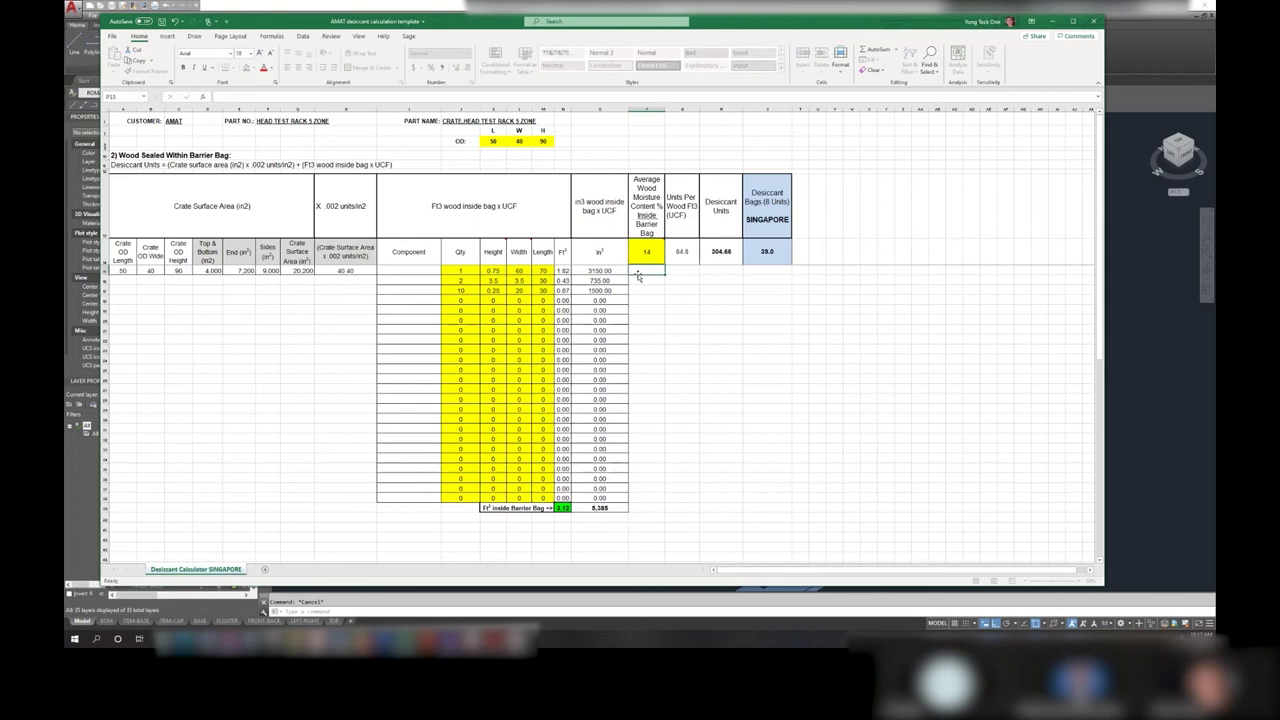
{"action": "key", "text": "Return"}
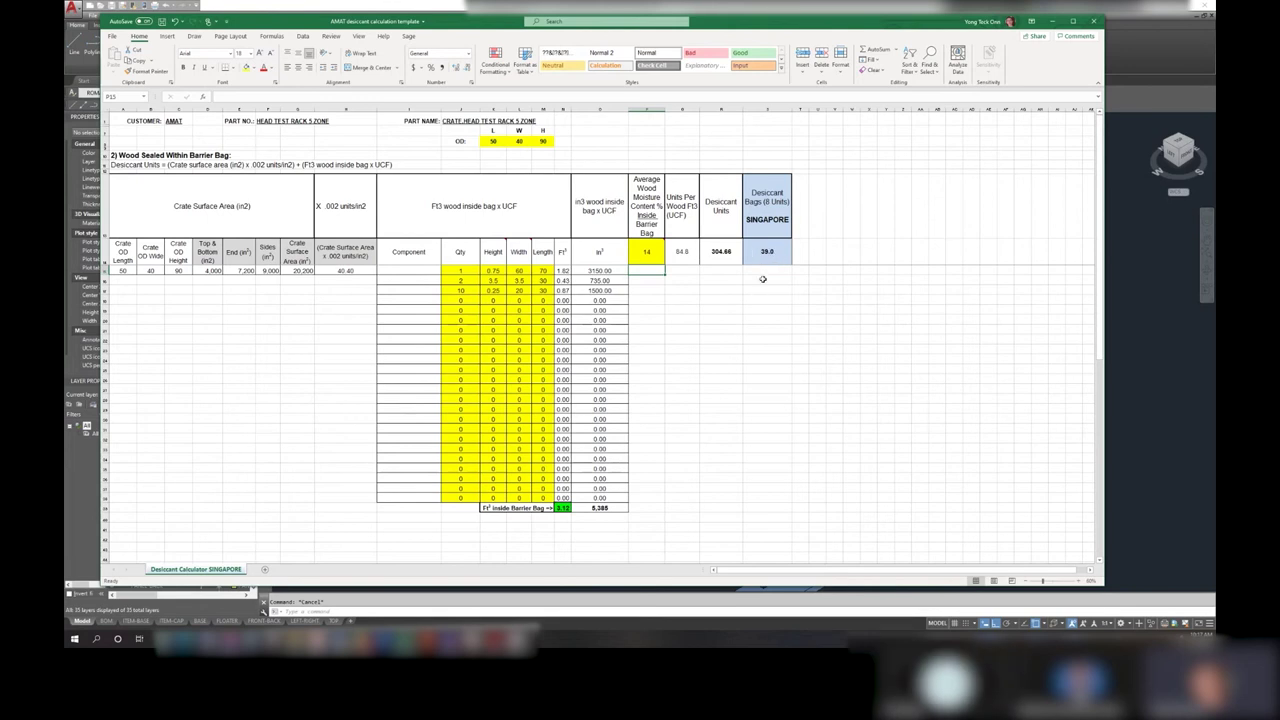
{"action": "left_click", "coordinate": [762, 270]}
{"action": "left_click", "coordinate": [772, 257]}
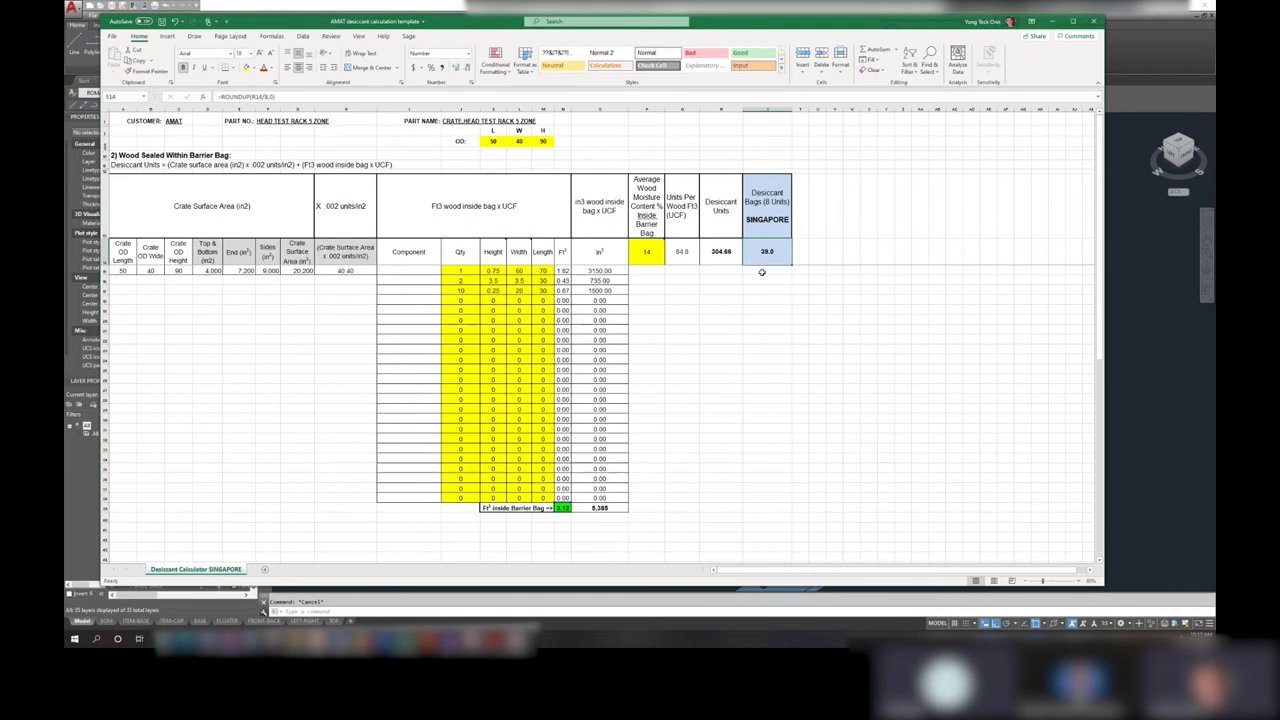
{"action": "left_click", "coordinate": [469, 300]}
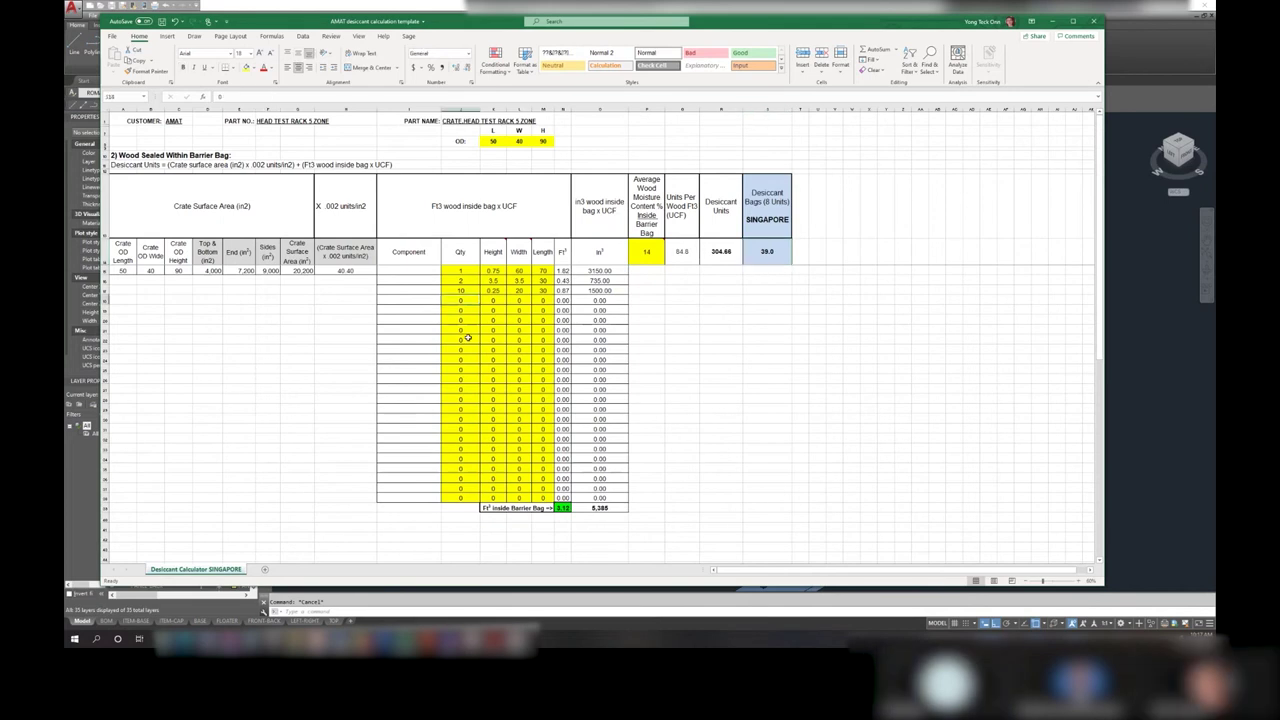
{"action": "left_click", "coordinate": [780, 242]}
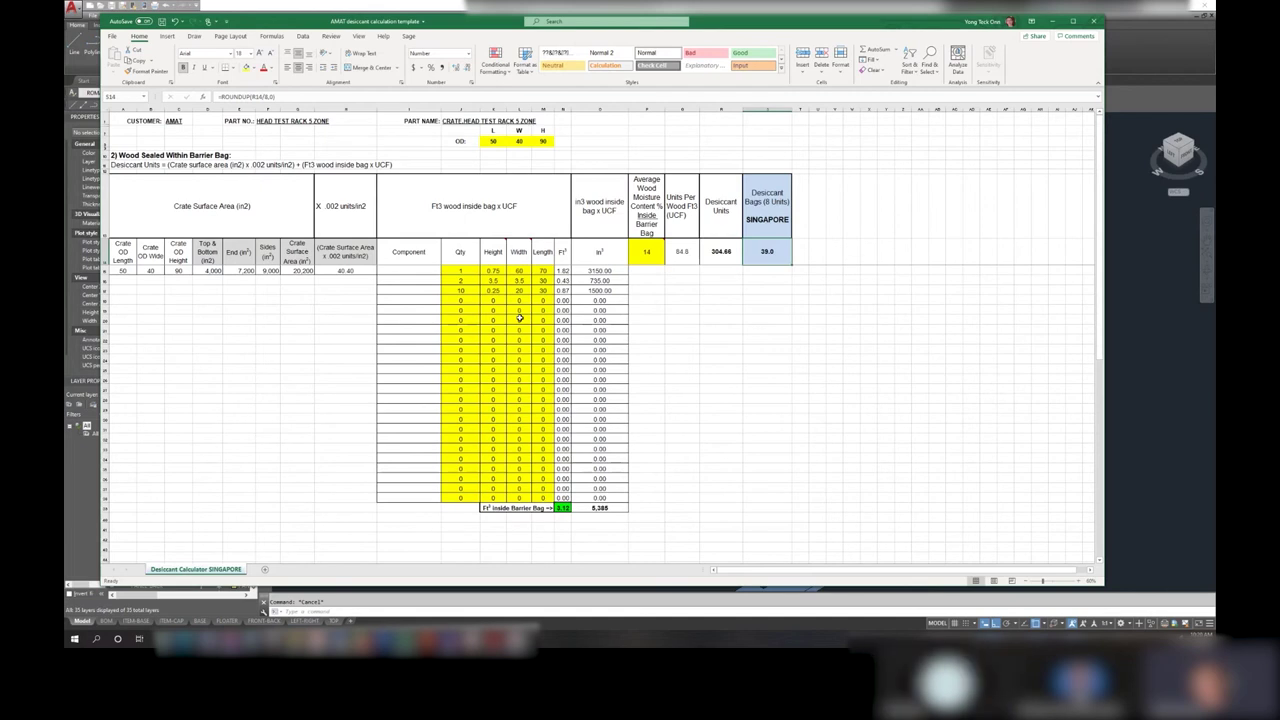
- Select the filled Qty-to-Length values of the component rows and delete them
{"action": "mouse_move", "coordinate": [460, 300]}
{"action": "left_mouse_down"}
{"action": "mouse_move", "coordinate": [545, 300]}
{"action": "mouse_move", "coordinate": [490, 280]}
{"action": "left_mouse_up"}
{"action": "key", "text": "Delete"}
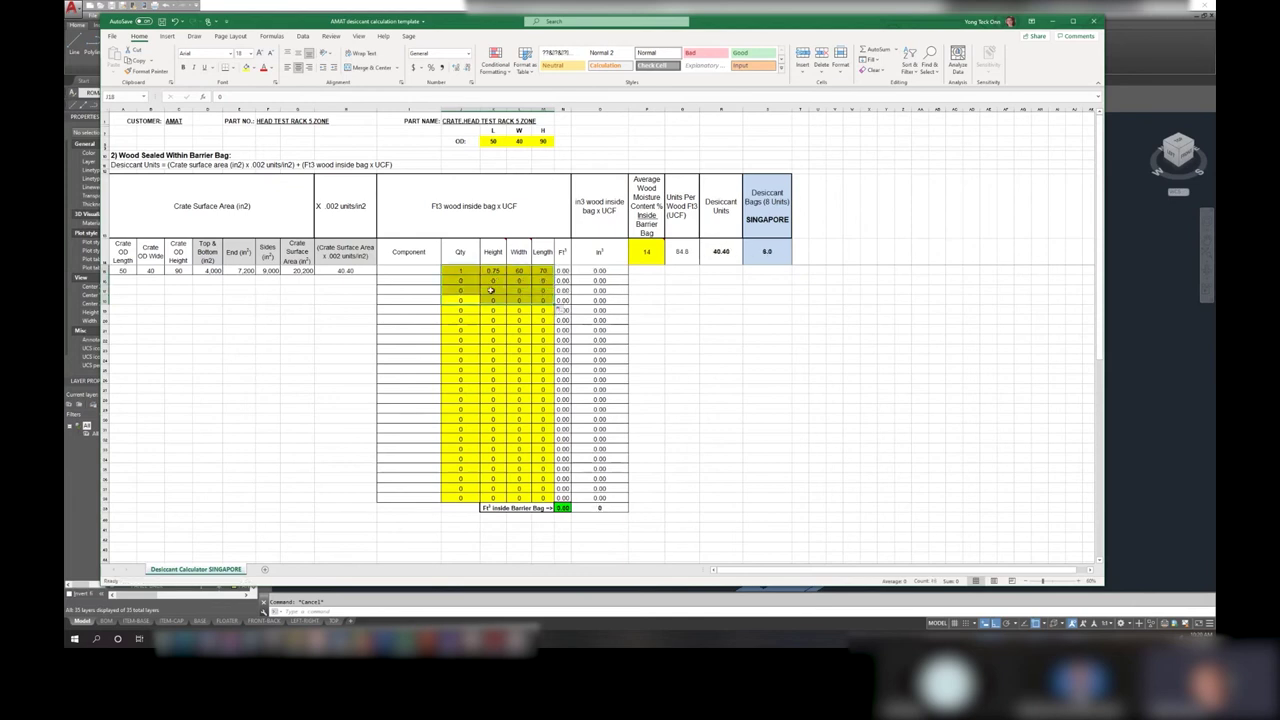
{"action": "key", "text": "Delete"}
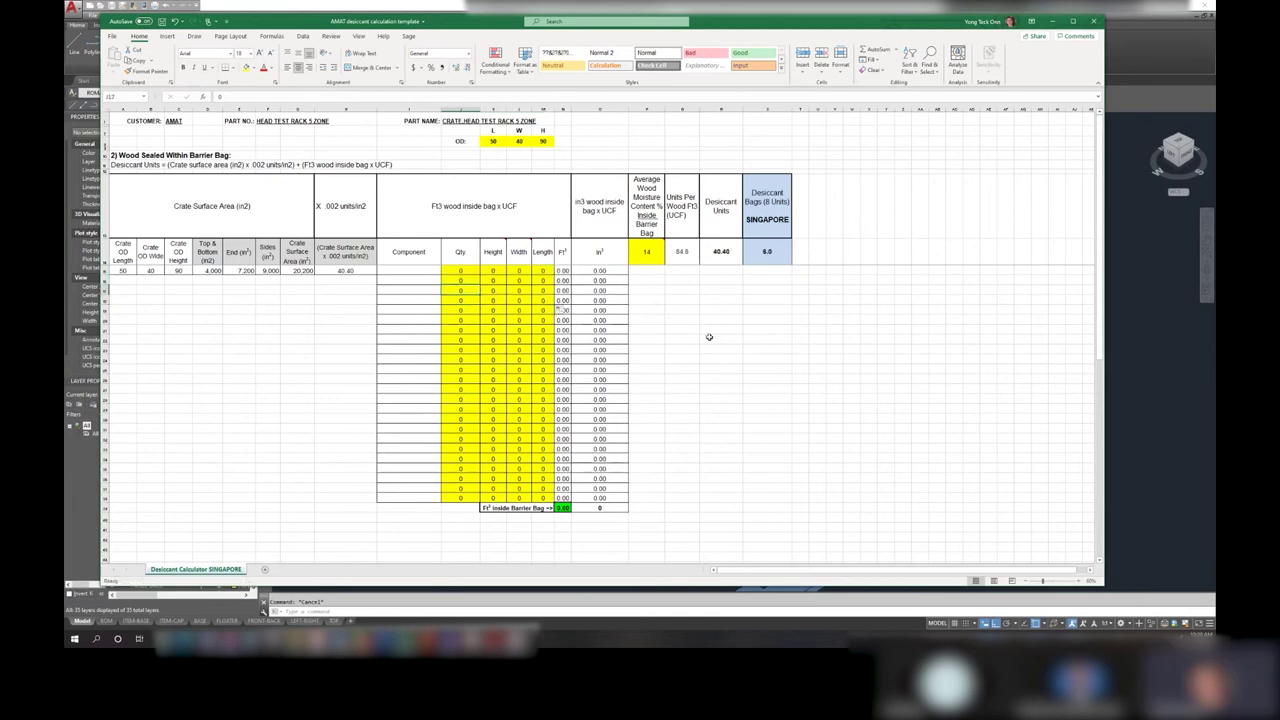
{"action": "left_click", "coordinate": [712, 339]}
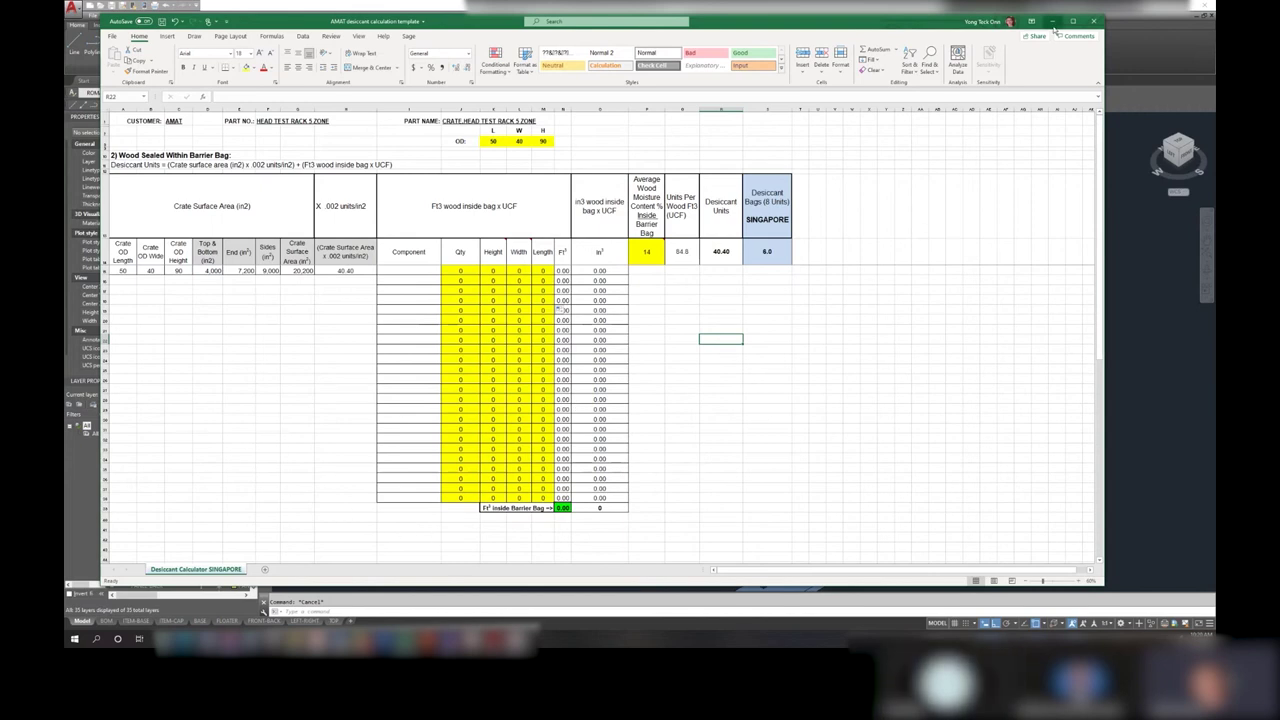
- Minimize Excel and open 'LAM-desiccant calculation template' from the 00-CAL-PURPOSE folder
{"action": "left_click", "coordinate": [1053, 27]}
{"action": "mouse_move", "coordinate": [138, 638]}
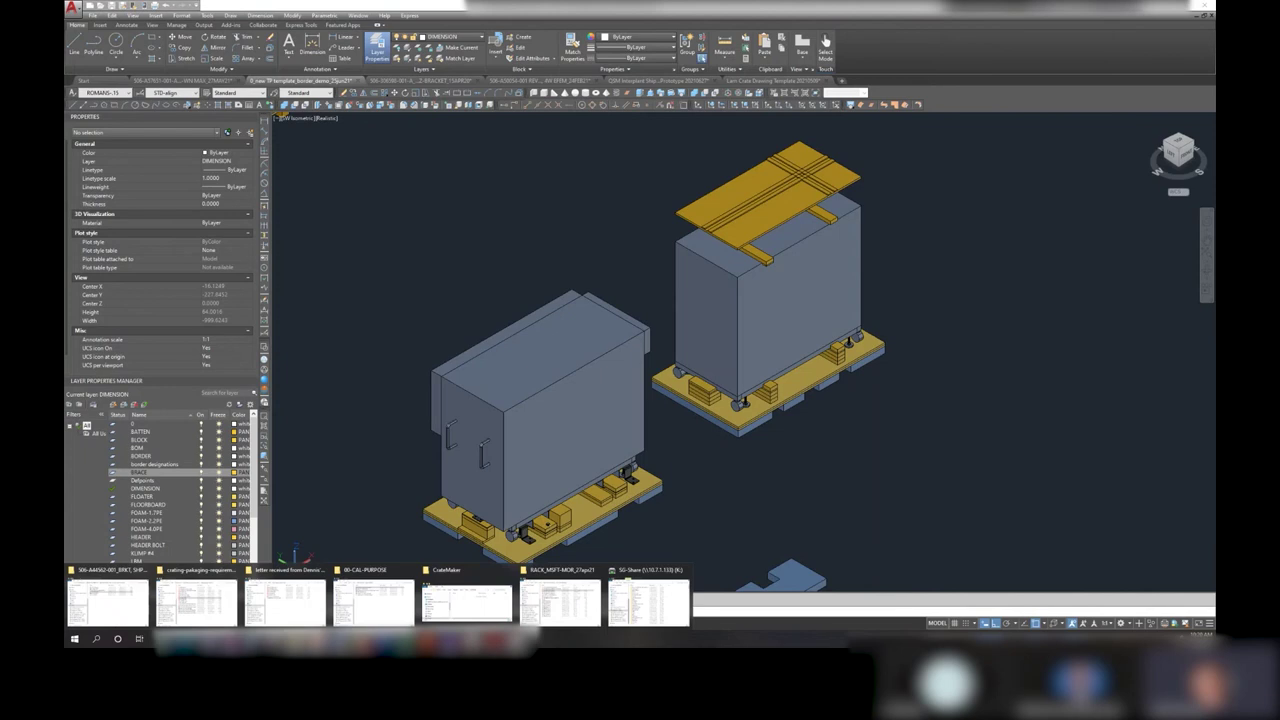
{"action": "left_click", "coordinate": [373, 600]}
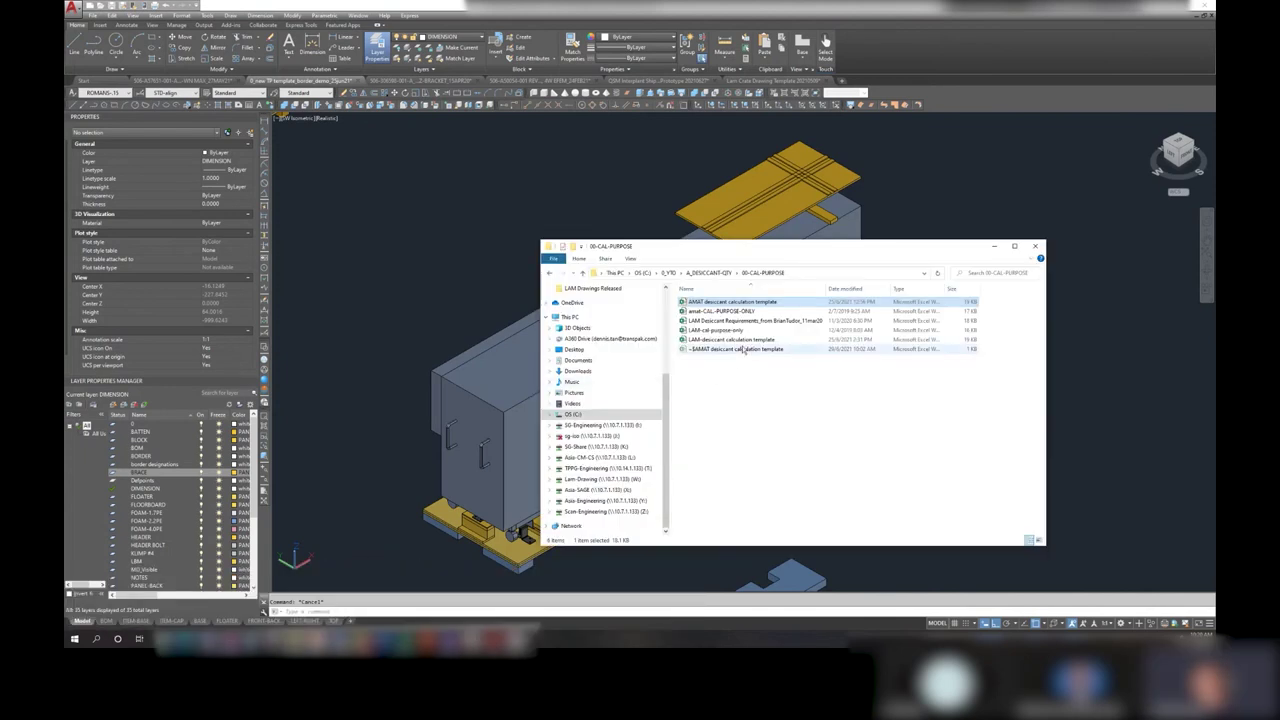
{"action": "left_click", "coordinate": [752, 341]}
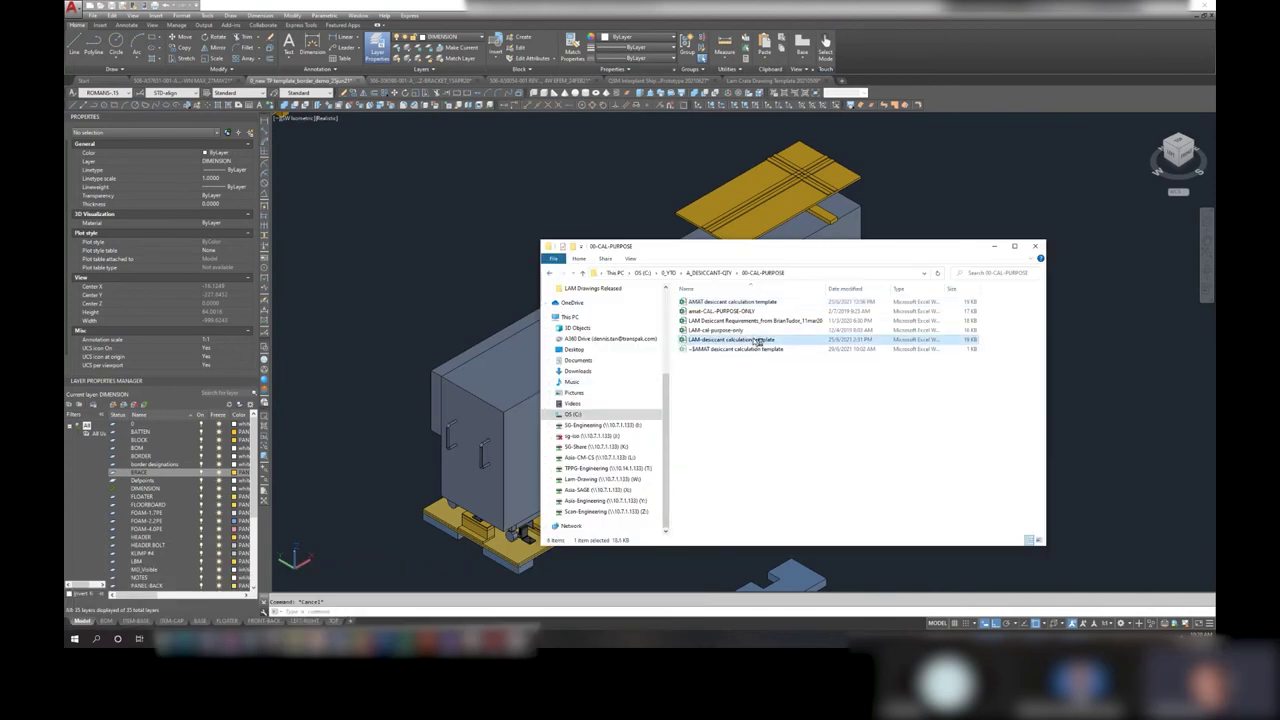
{"action": "double_click", "coordinate": [752, 341]}
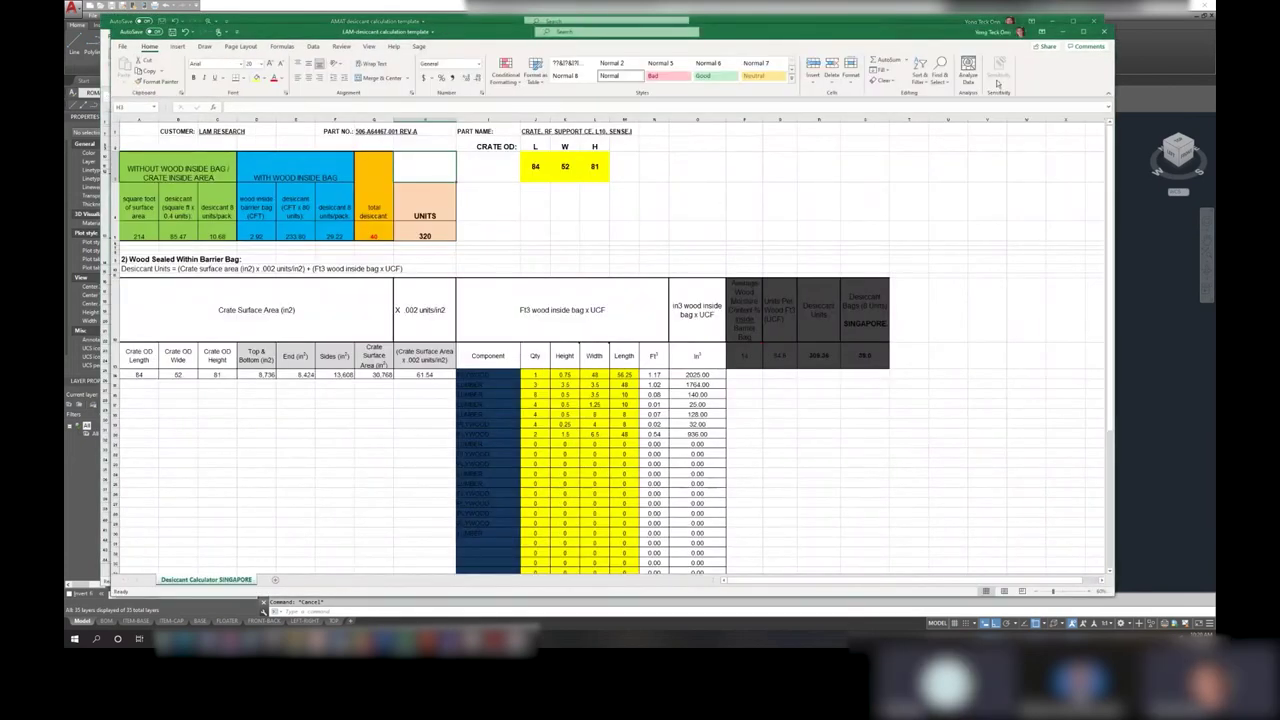
- Review the dark summary block cells and the average wood moisture value of 14
{"action": "left_click", "coordinate": [653, 244]}
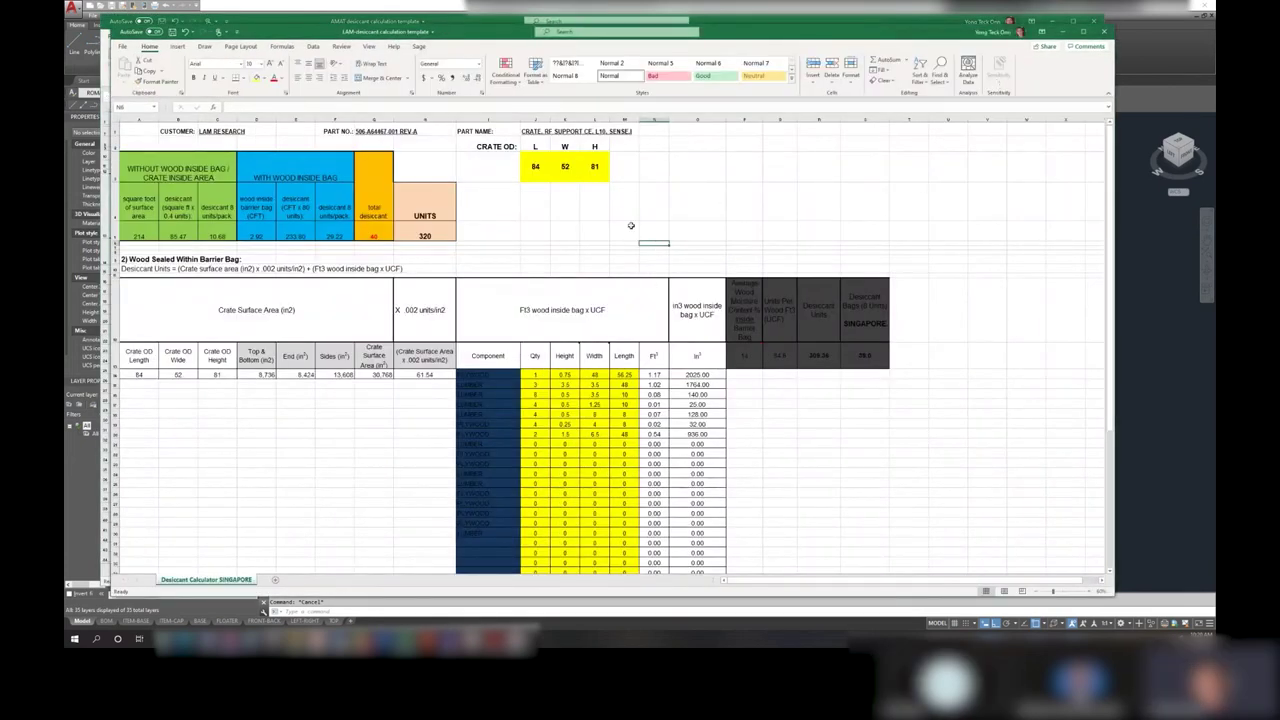
{"action": "scroll", "coordinate": [896, 323], "scroll_direction": "down", "scroll_amount": 1}
{"action": "scroll", "coordinate": [896, 323], "scroll_direction": "down", "scroll_amount": 2}
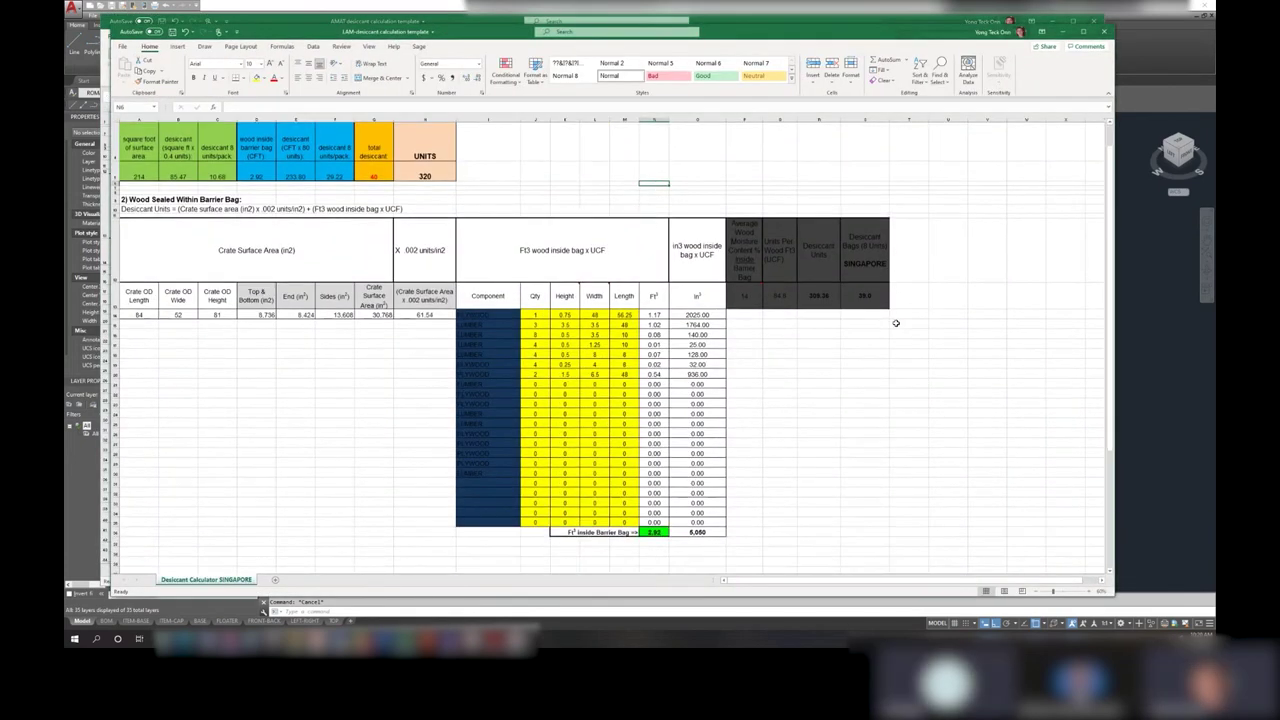
{"action": "scroll", "coordinate": [896, 323], "scroll_direction": "up", "scroll_amount": 2}
{"action": "scroll", "coordinate": [896, 323], "scroll_direction": "up", "scroll_amount": 1}
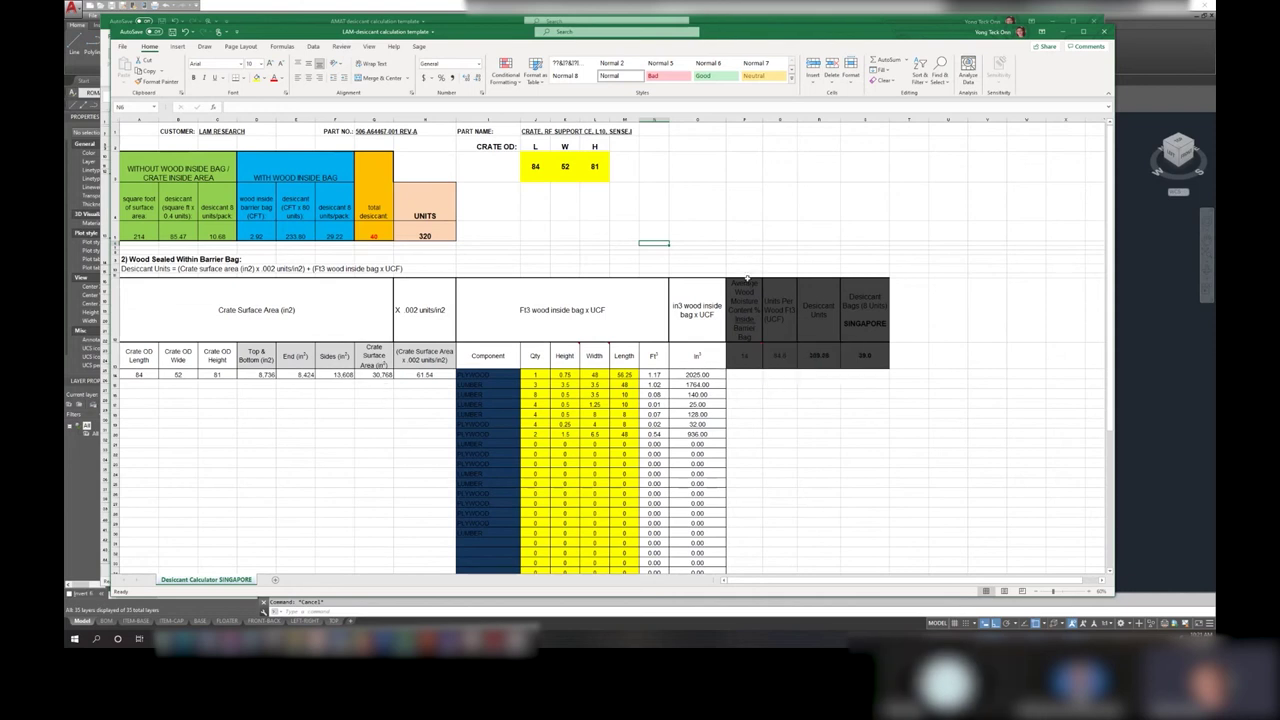
{"action": "left_click", "coordinate": [744, 355]}
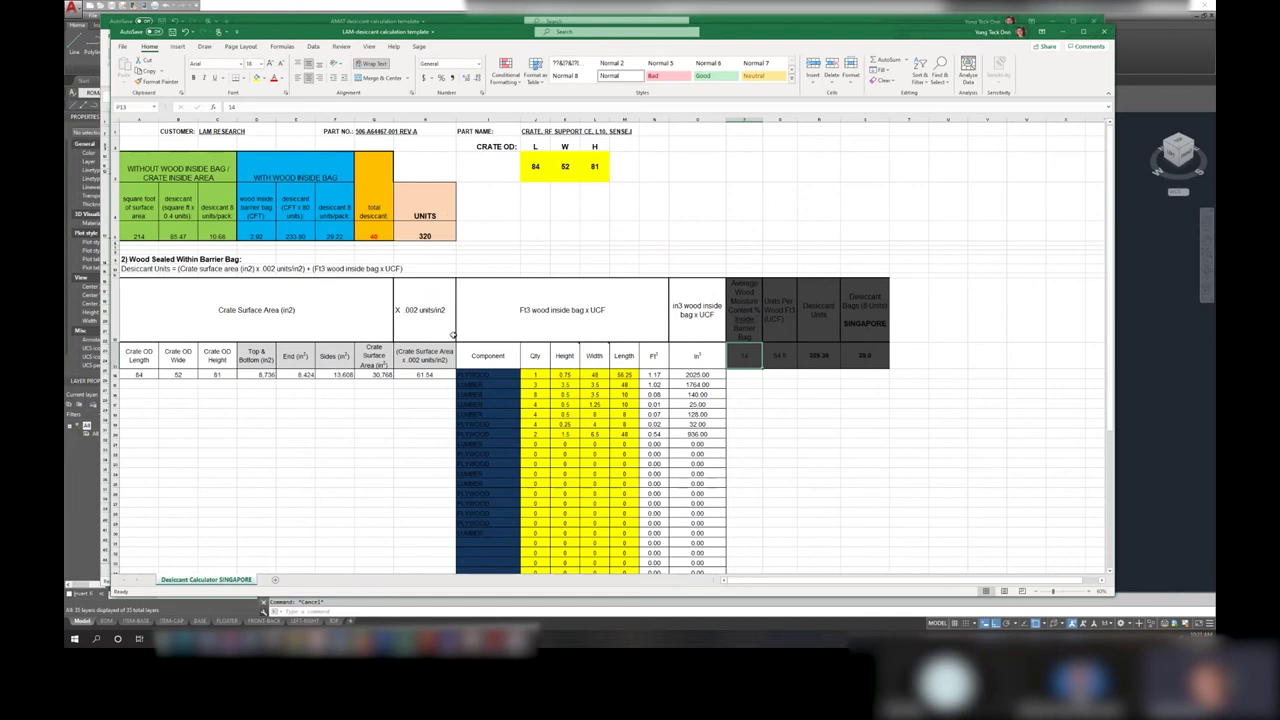
{"action": "left_click", "coordinate": [395, 454]}
- Select the Component column from the first PLYWOOD entry down to row 35
{"action": "scroll", "coordinate": [395, 454], "scroll_direction": "down", "scroll_amount": 2}
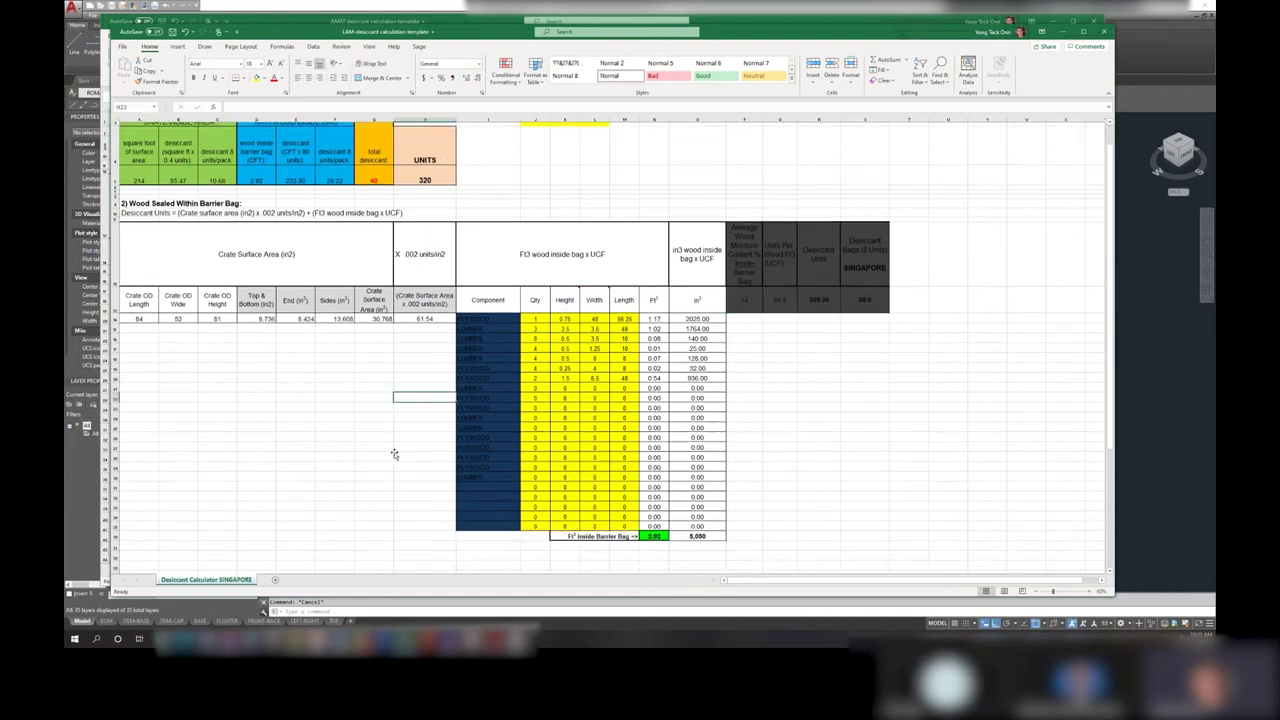
{"action": "left_click", "coordinate": [505, 316]}
{"action": "left_click_drag", "start_coordinate": [505, 316], "coordinate": [500, 520]}
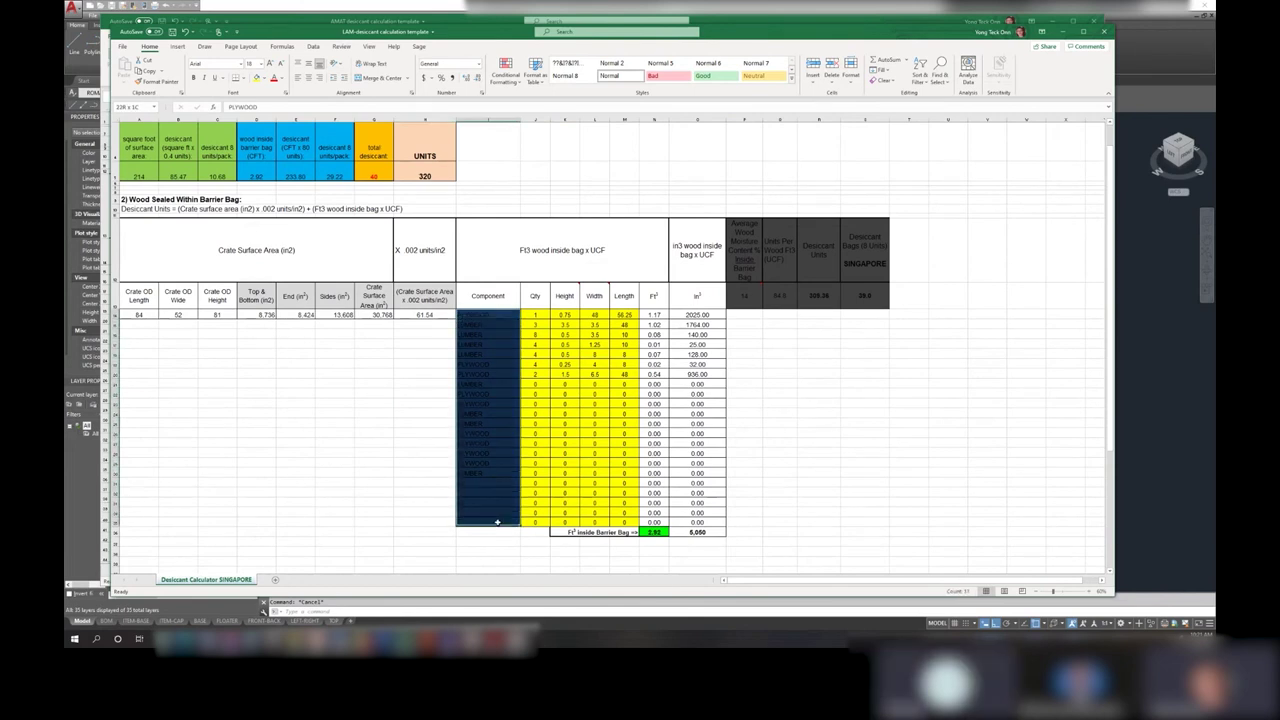
- Set the selected Component cells to No Fill and check the now-readable PLYWOOD and LUMBER entries
{"action": "right_click", "coordinate": [502, 431]}
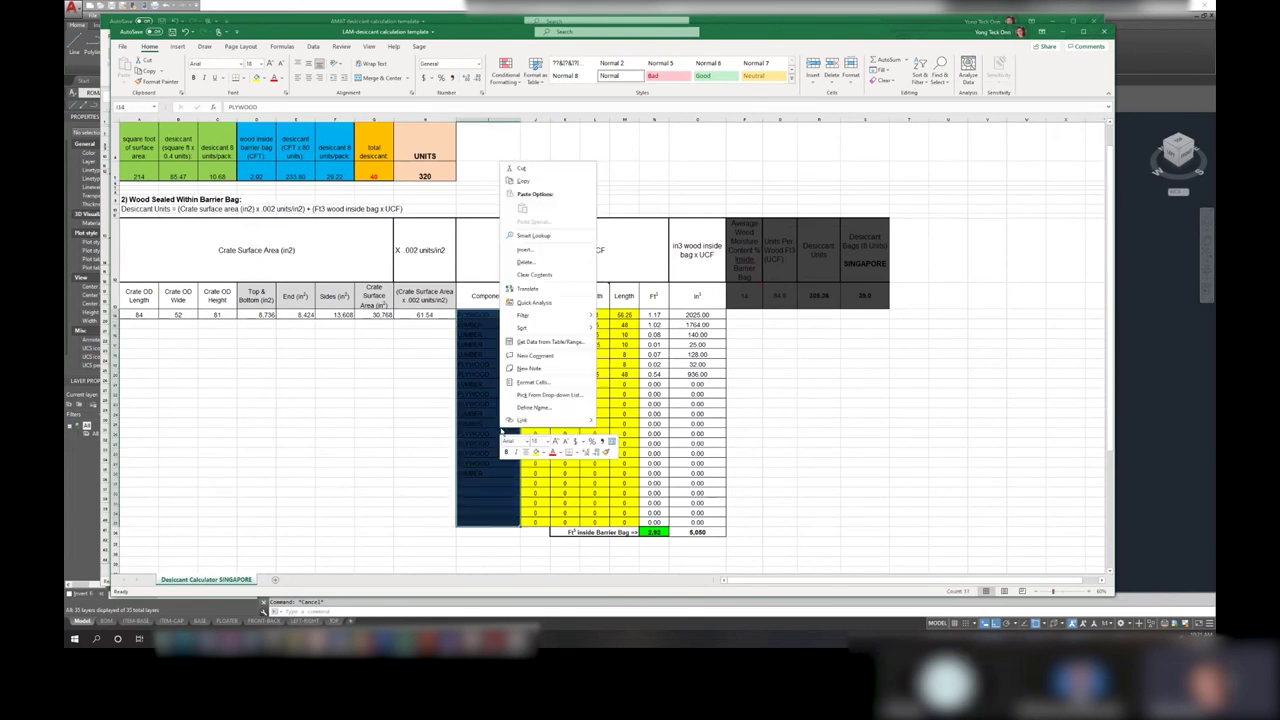
{"action": "left_click", "coordinate": [545, 452]}
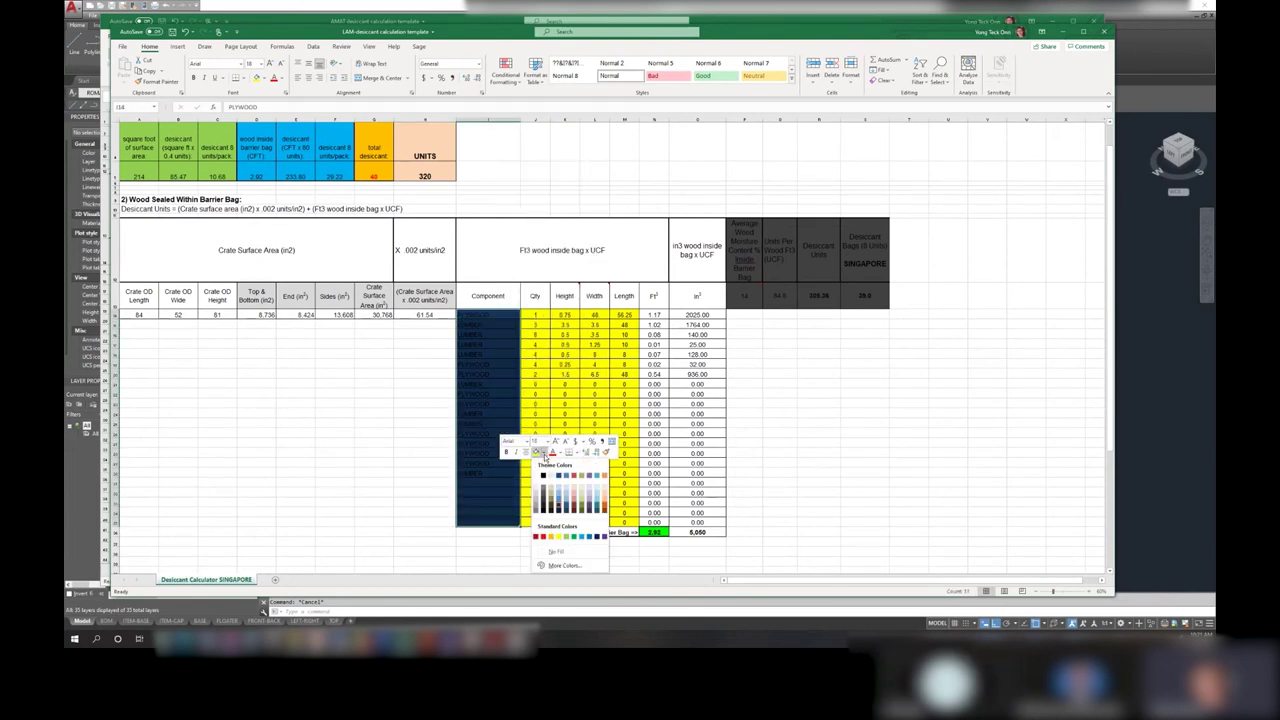
{"action": "left_click", "coordinate": [548, 551]}
{"action": "left_click", "coordinate": [374, 463]}
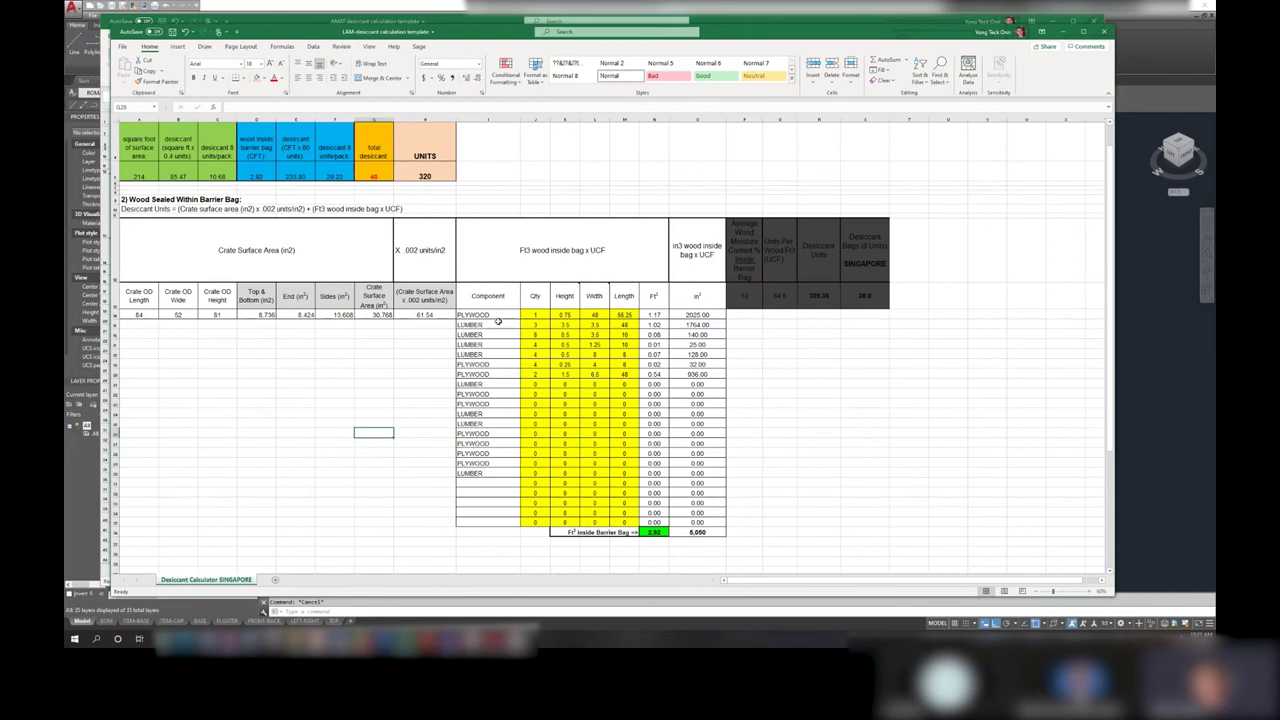
{"action": "left_click_drag", "start_coordinate": [497, 317], "coordinate": [487, 517]}
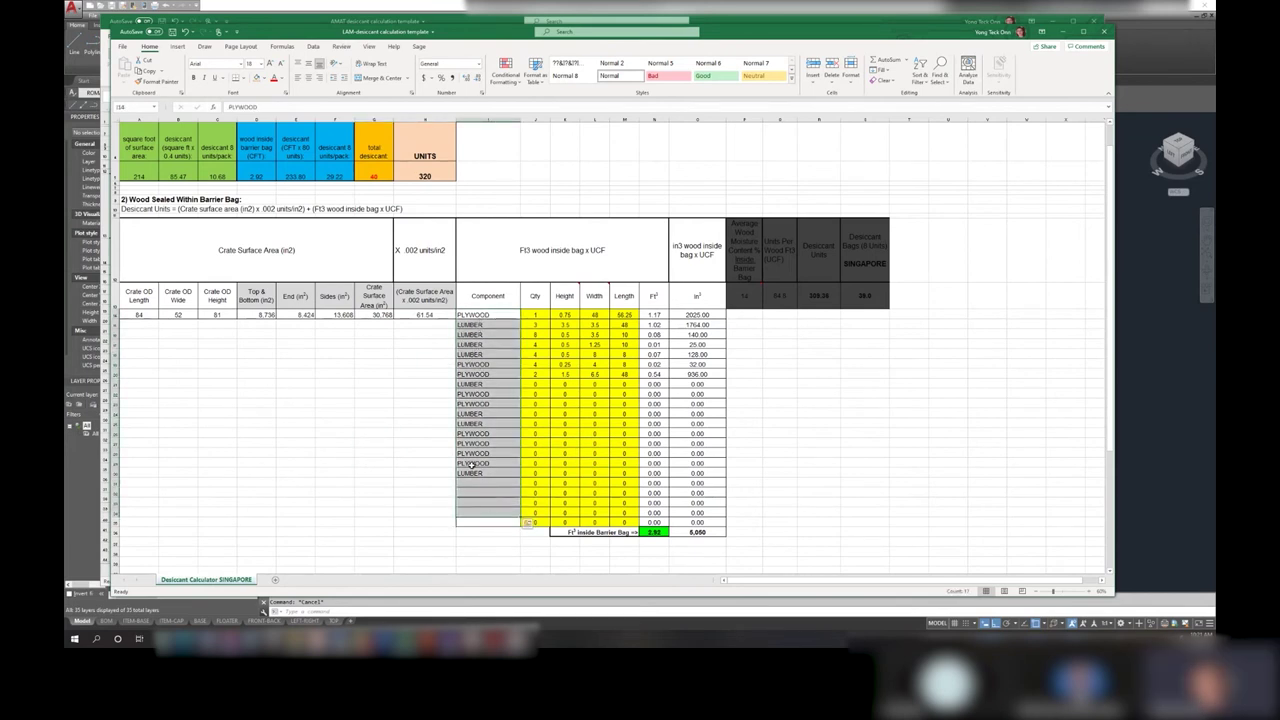
{"action": "left_click", "coordinate": [471, 476]}
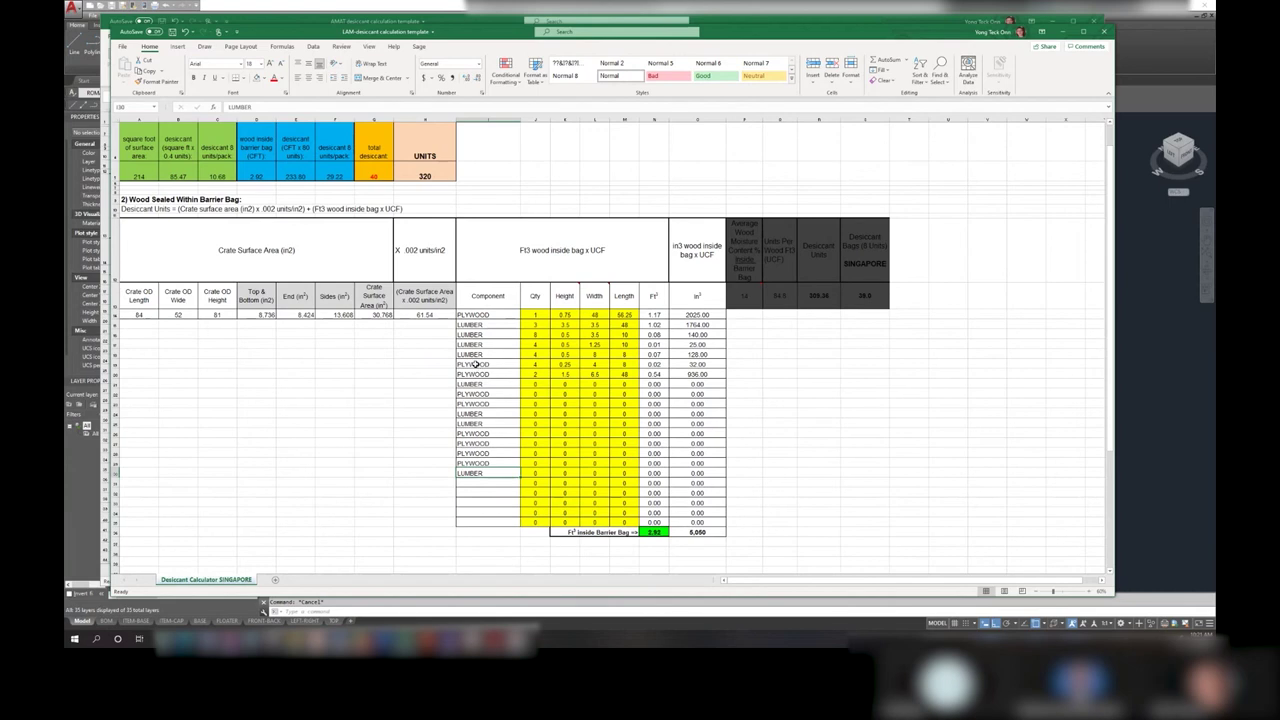
{"action": "scroll", "coordinate": [346, 351], "scroll_direction": "up", "scroll_amount": 2}
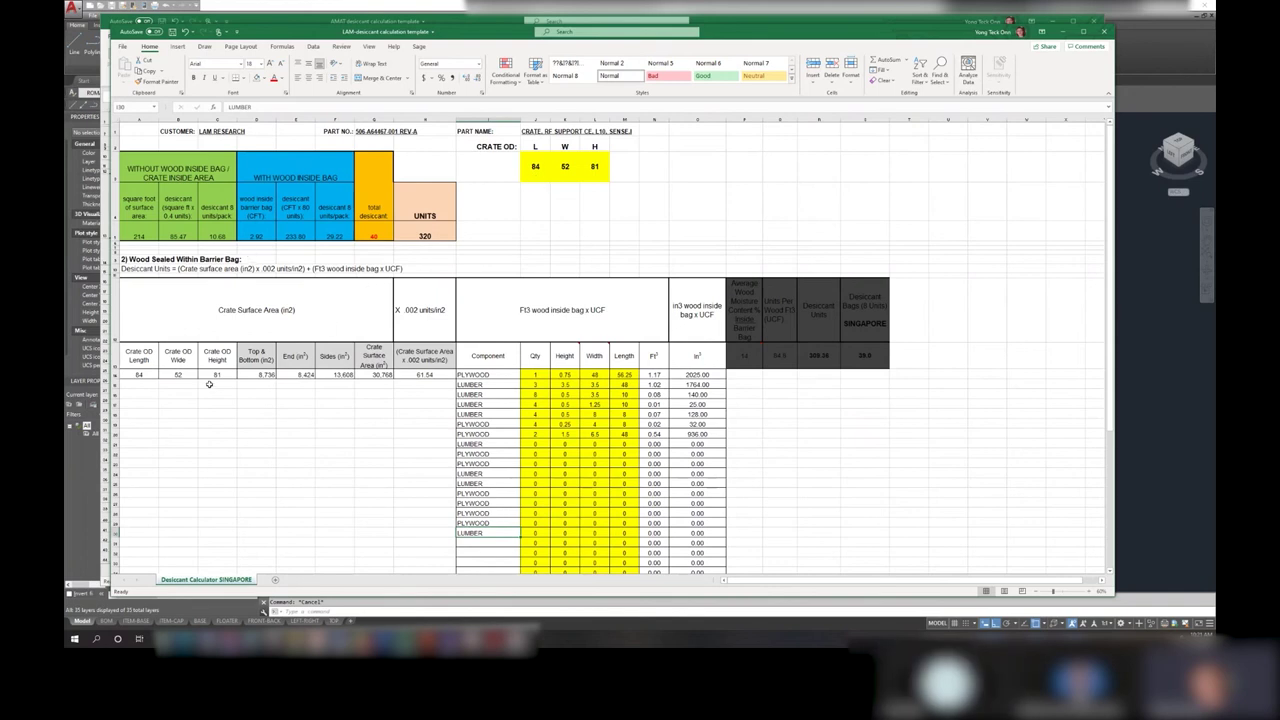
{"action": "left_click", "coordinate": [252, 375]}
{"action": "left_click", "coordinate": [298, 376]}
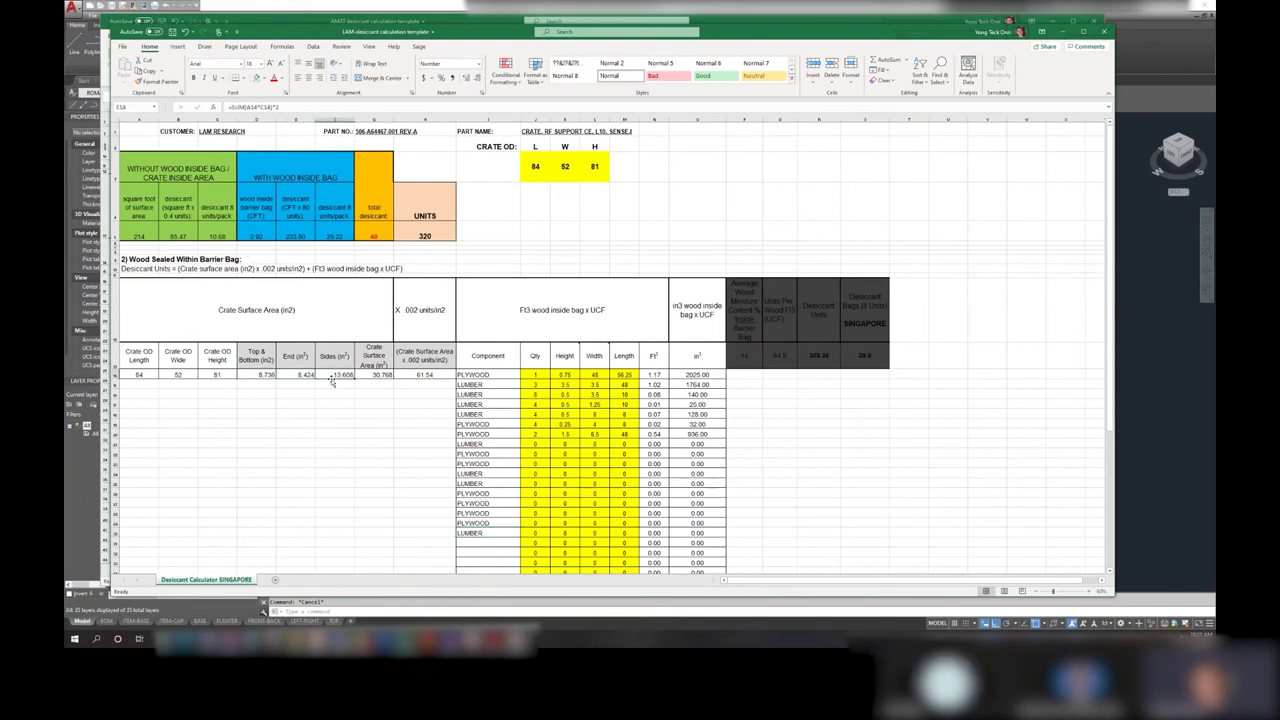
{"action": "left_click", "coordinate": [409, 423]}
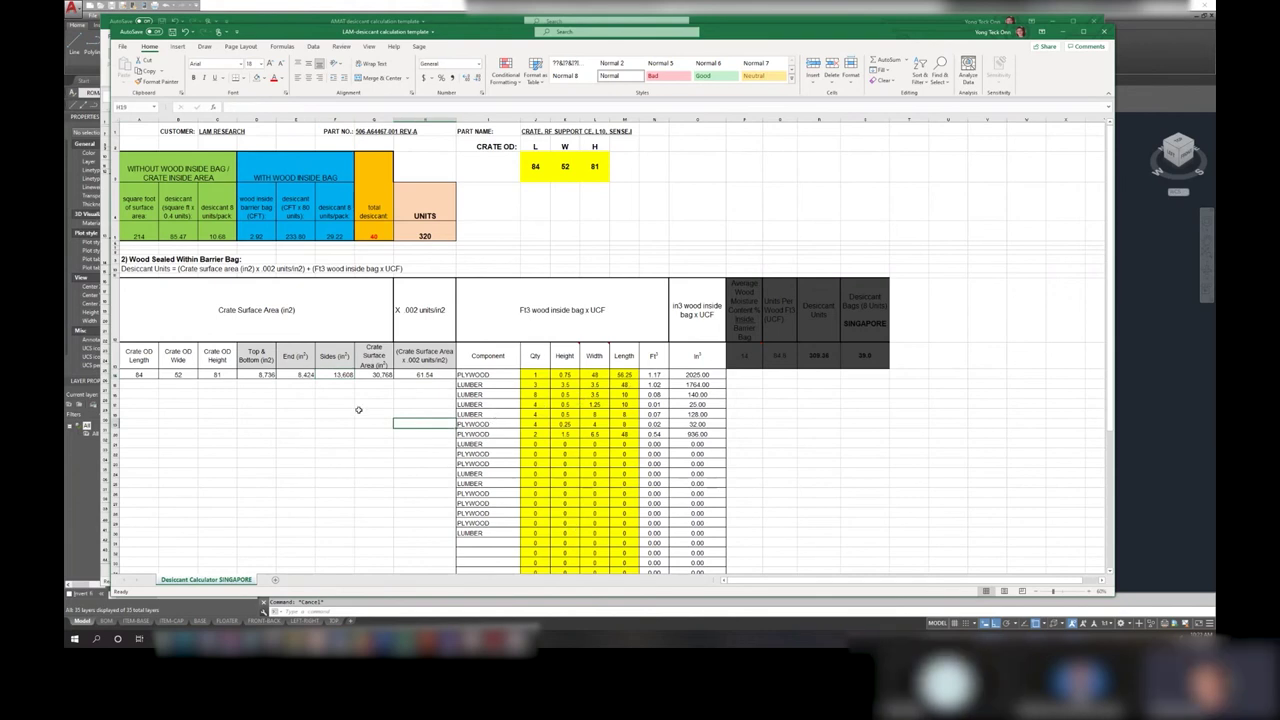
{"action": "left_click", "coordinate": [744, 360]}
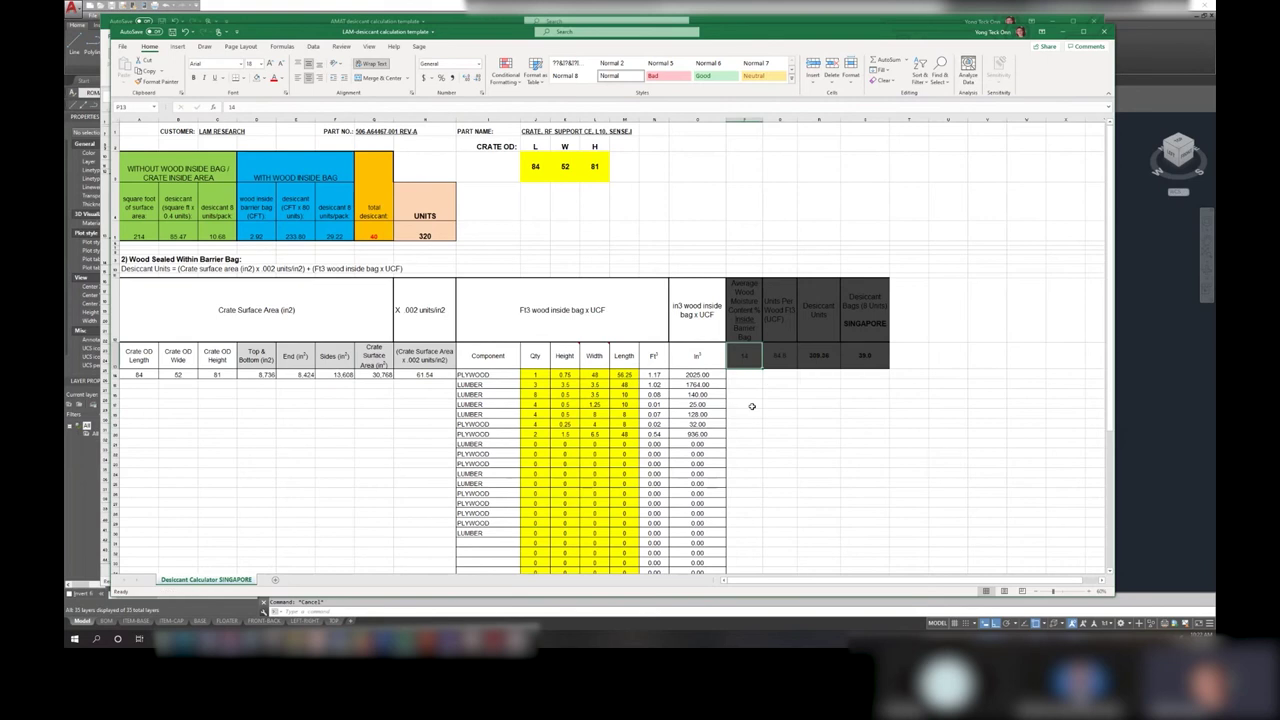
{"action": "left_click", "coordinate": [139, 236]}
{"action": "left_click", "coordinate": [177, 222]}
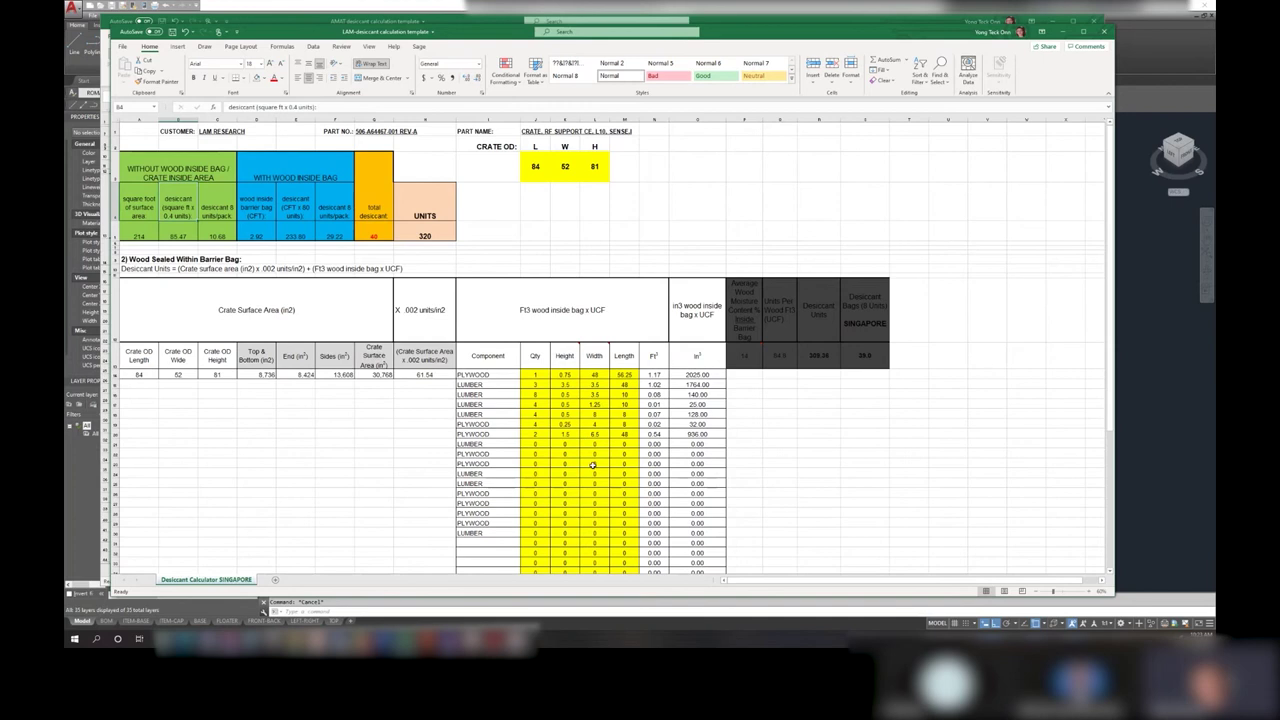
- Check the wood-inside-barrier-bag value, the last wood table row and the total cubic-feet formula
{"action": "scroll", "coordinate": [600, 457], "scroll_direction": "down", "scroll_amount": 3}
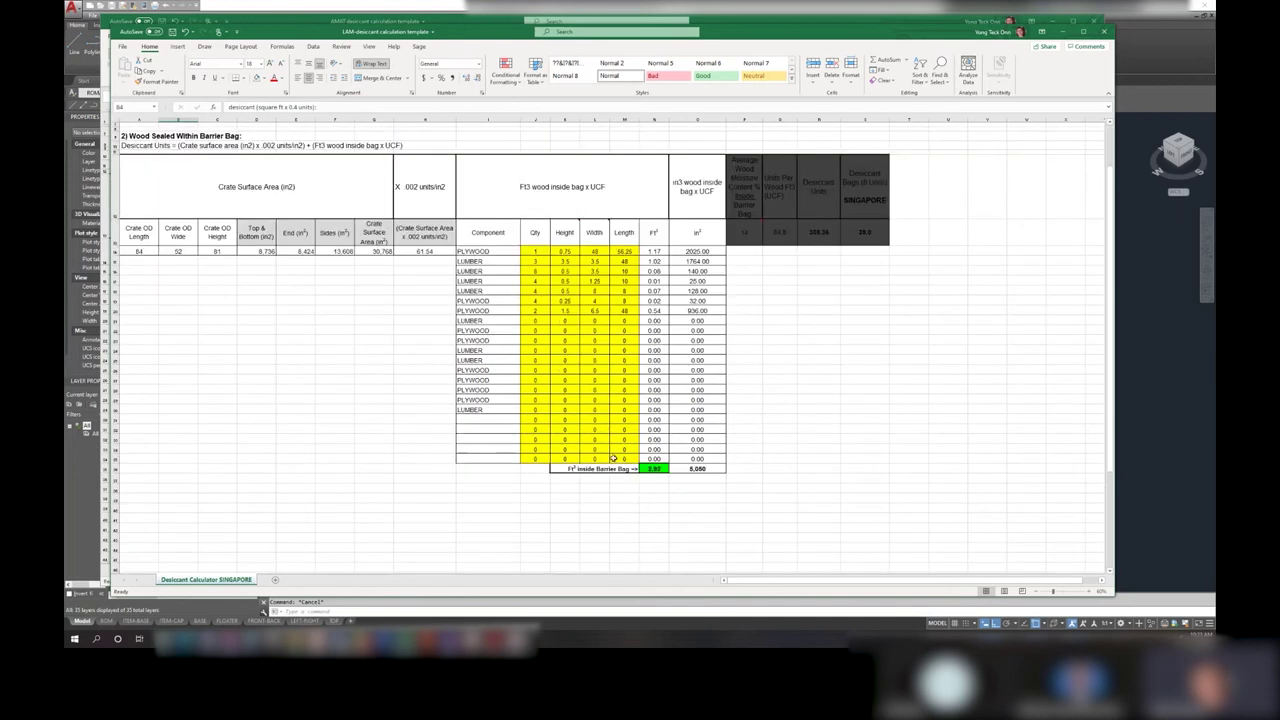
{"action": "scroll", "coordinate": [630, 460], "scroll_direction": "up", "scroll_amount": 3}
{"action": "left_click", "coordinate": [263, 233]}
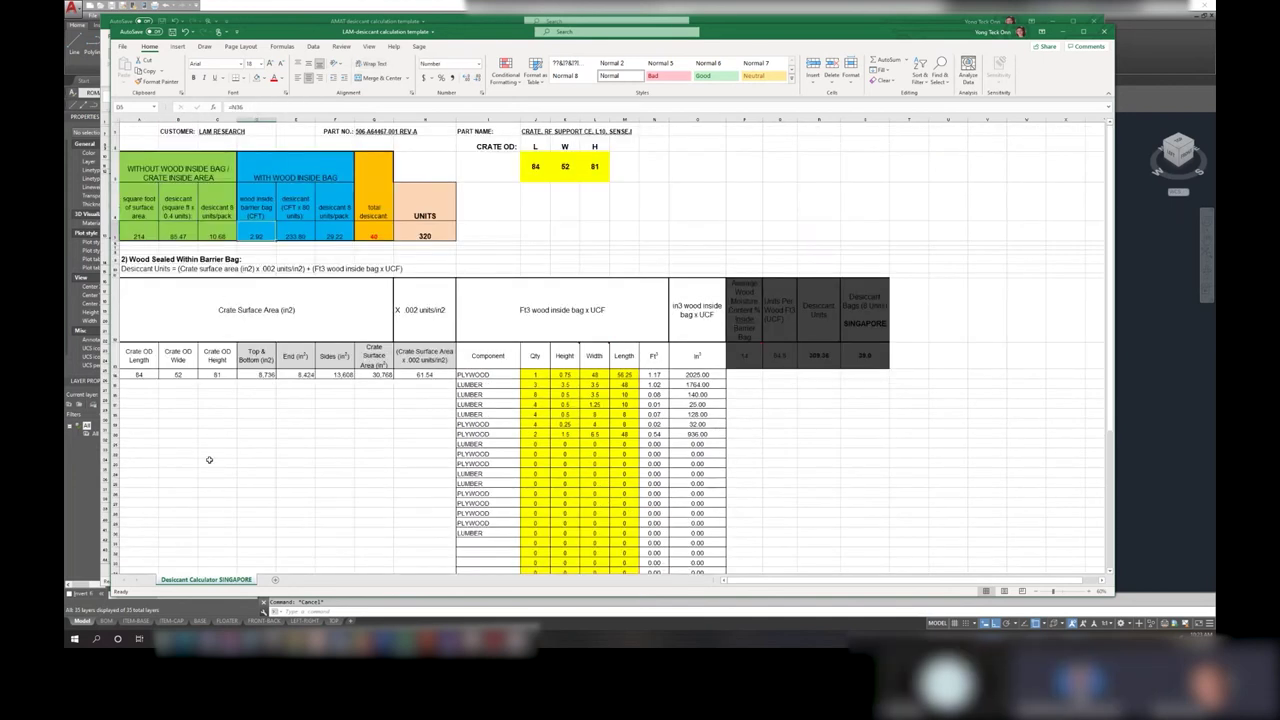
{"action": "scroll", "coordinate": [420, 466], "scroll_direction": "down", "scroll_amount": 4}
{"action": "left_click", "coordinate": [624, 457]}
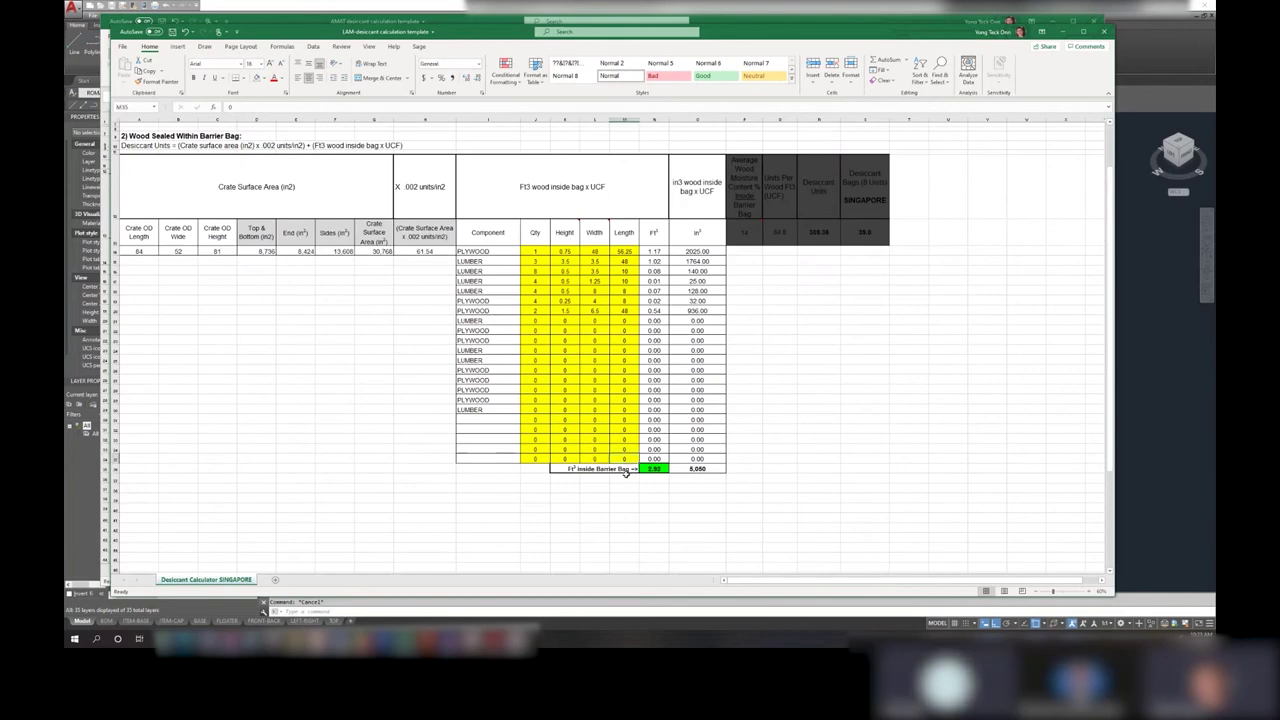
{"action": "left_click", "coordinate": [656, 469]}
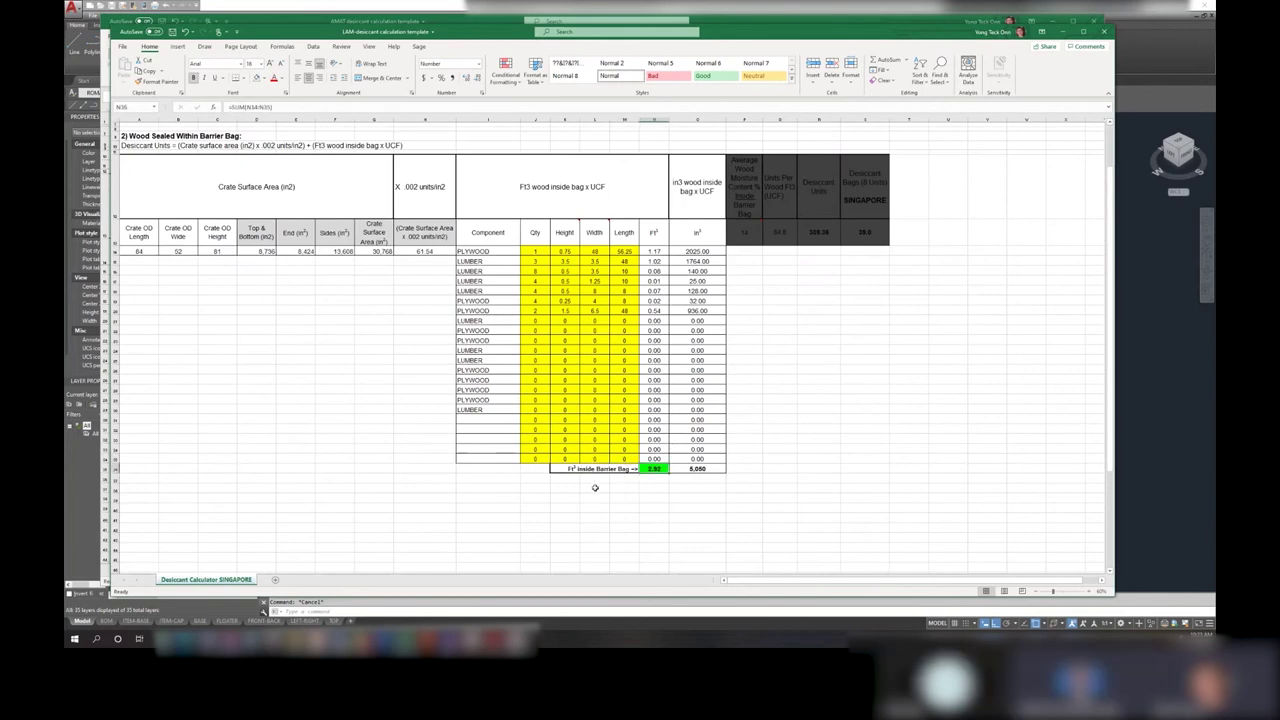
{"action": "scroll", "coordinate": [577, 471], "scroll_direction": "up", "scroll_amount": 4}
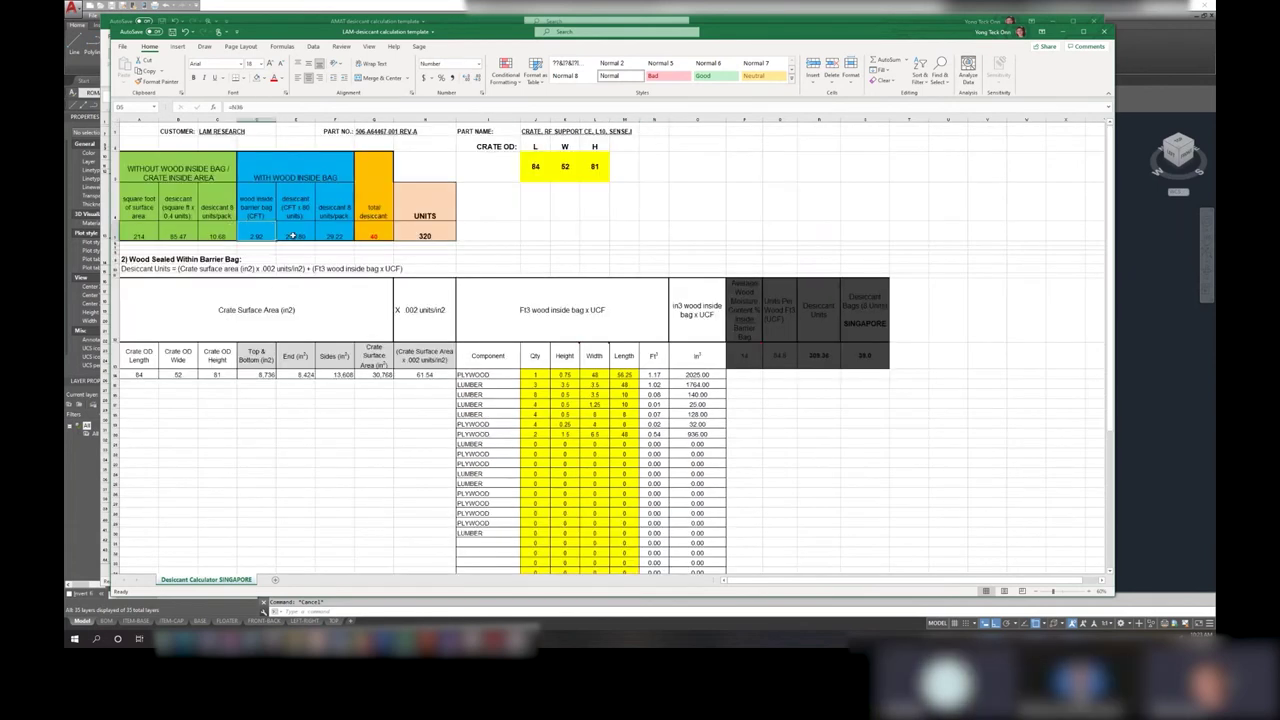
- Review the barrier-bag desiccant, units-per-pack, ROUNDUP total and UNITS formulas
{"action": "left_click", "coordinate": [293, 236]}
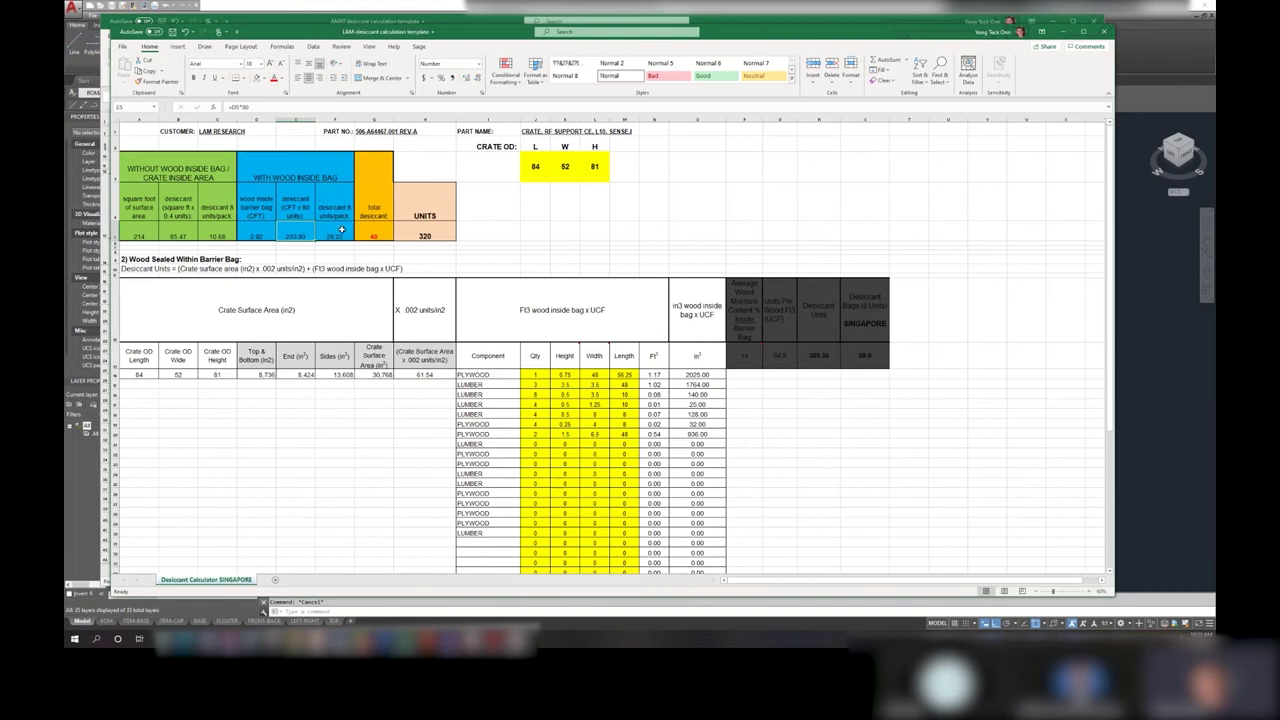
{"action": "left_click", "coordinate": [345, 229]}
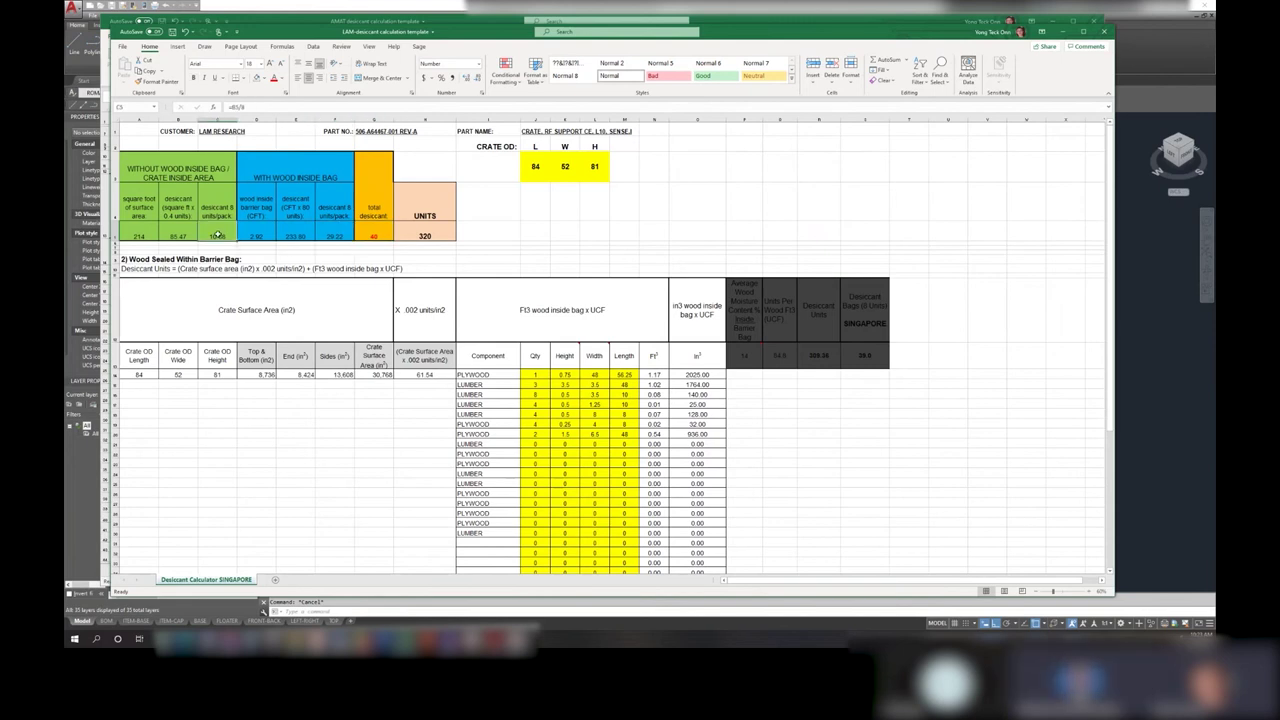
{"action": "left_click", "coordinate": [378, 237]}
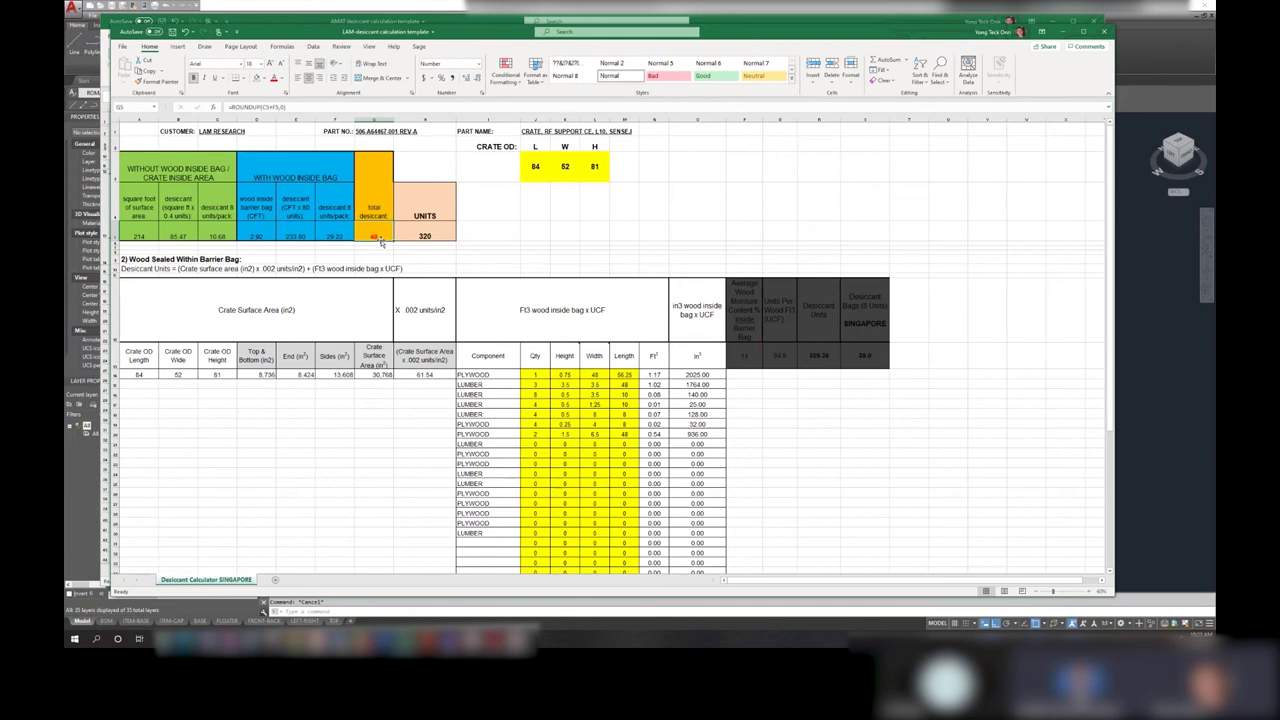
{"action": "left_click", "coordinate": [418, 229]}
{"action": "left_click", "coordinate": [380, 231]}
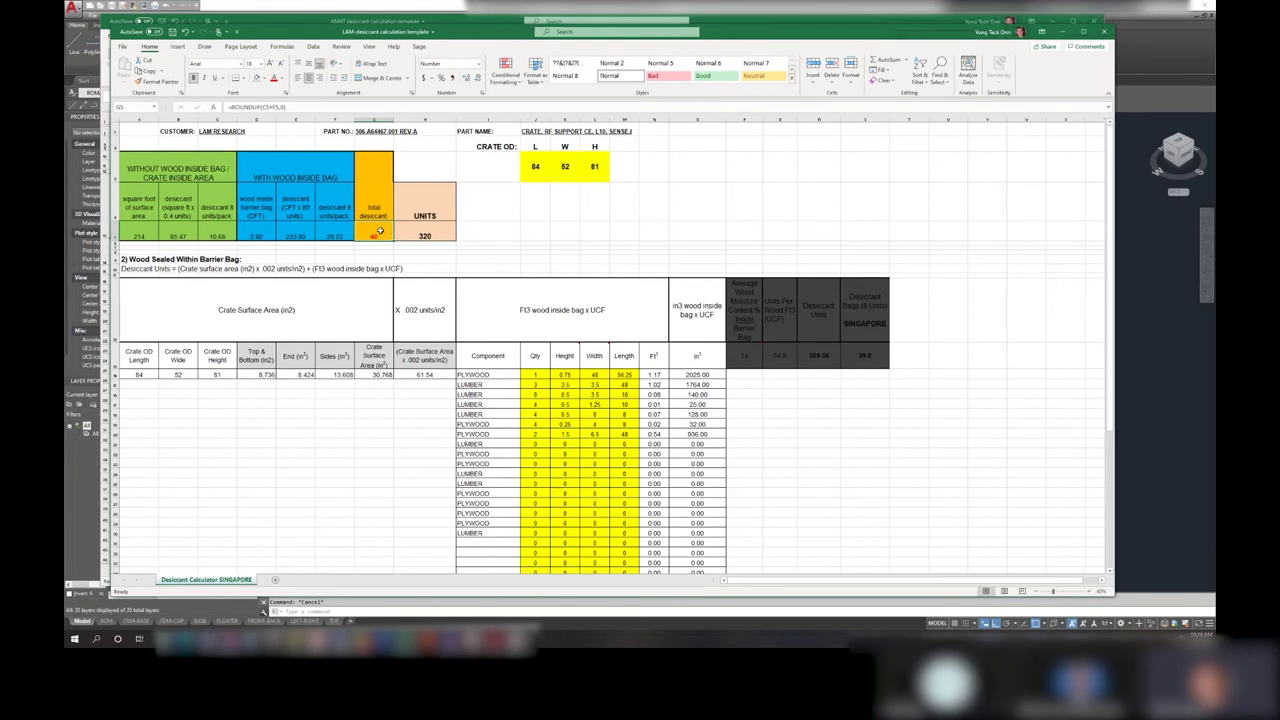
{"action": "left_click", "coordinate": [428, 239]}
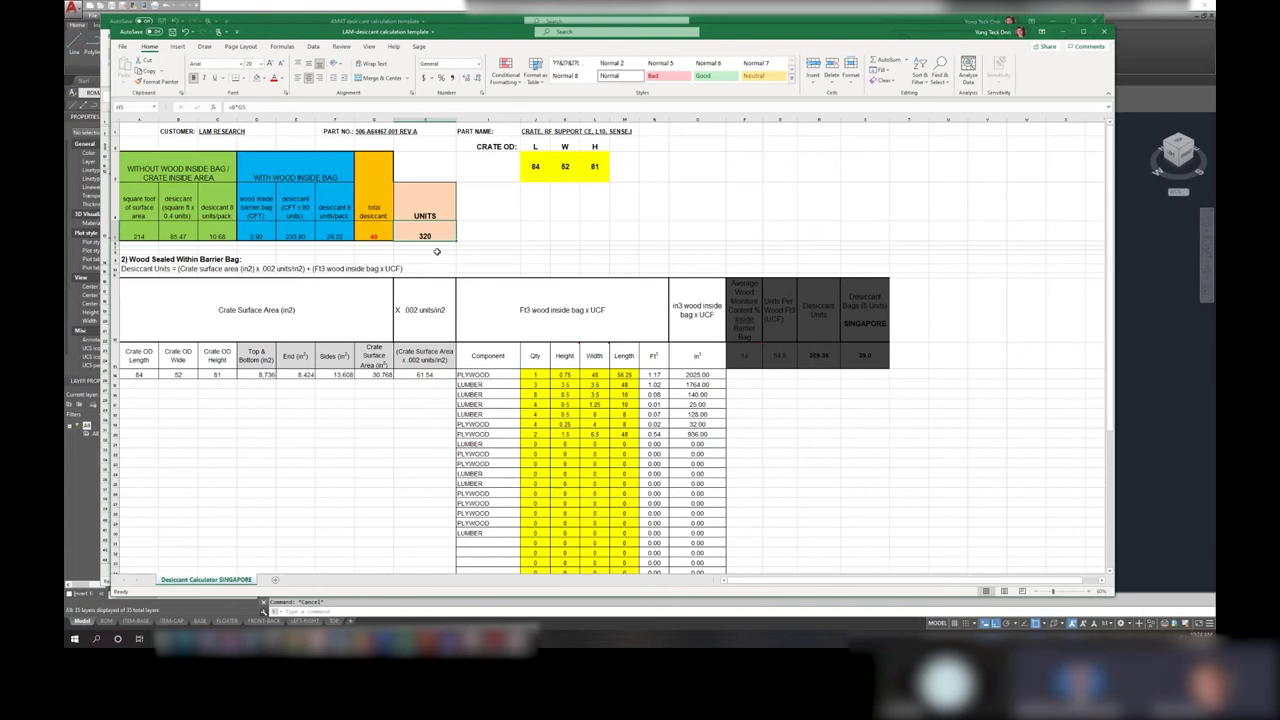
{"action": "left_click", "coordinate": [383, 235]}
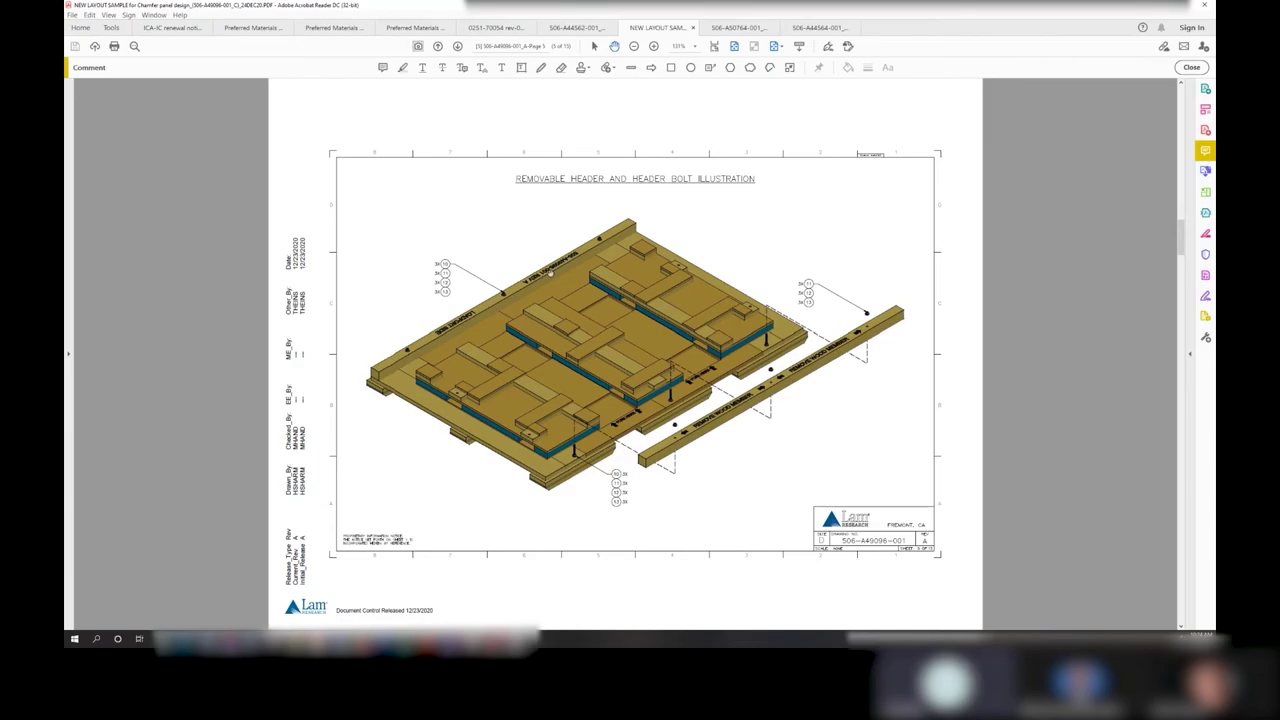
- Box the DESICCANT, UNITS row (quantity 544) in red on the bill of material, then return to Excel
{"action": "scroll", "coordinate": [545, 186], "scroll_direction": "up", "scroll_amount": 1}
{"action": "scroll", "coordinate": [545, 186], "scroll_direction": "up", "scroll_amount": 1}
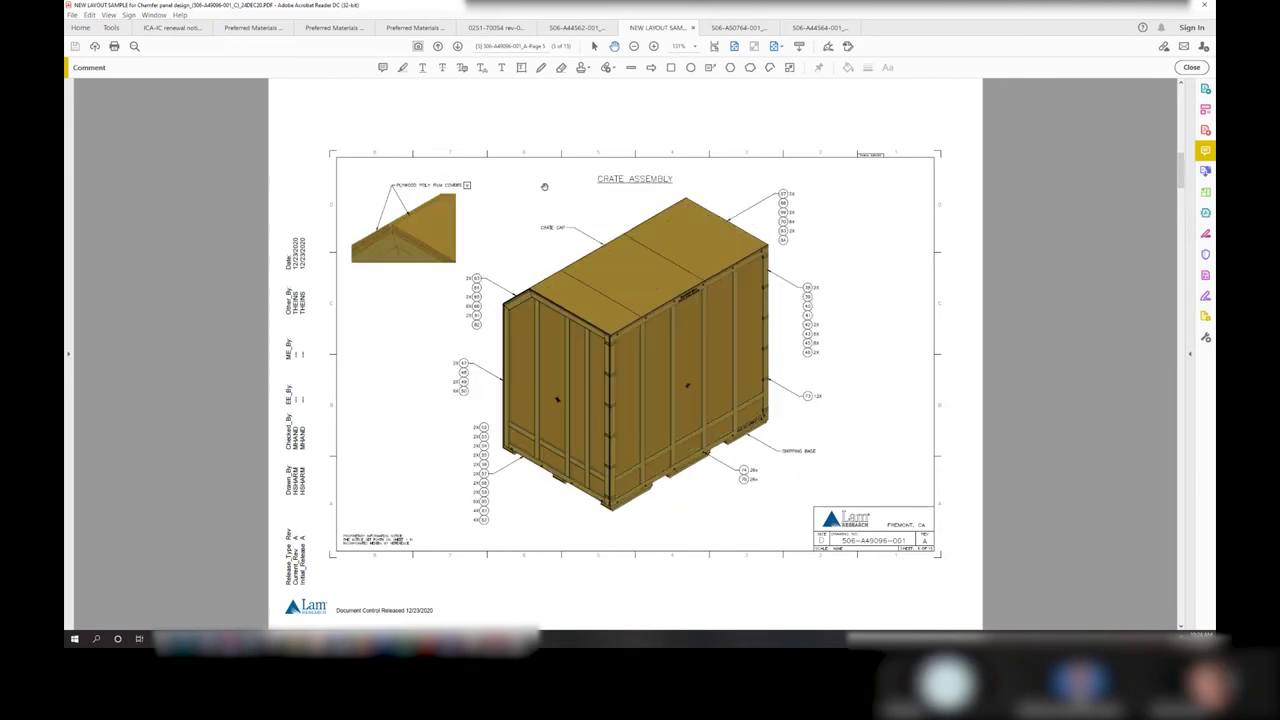
{"action": "scroll", "coordinate": [545, 186], "scroll_direction": "up", "scroll_amount": 1}
{"action": "scroll", "coordinate": [552, 186], "scroll_direction": "up", "scroll_amount": 1}
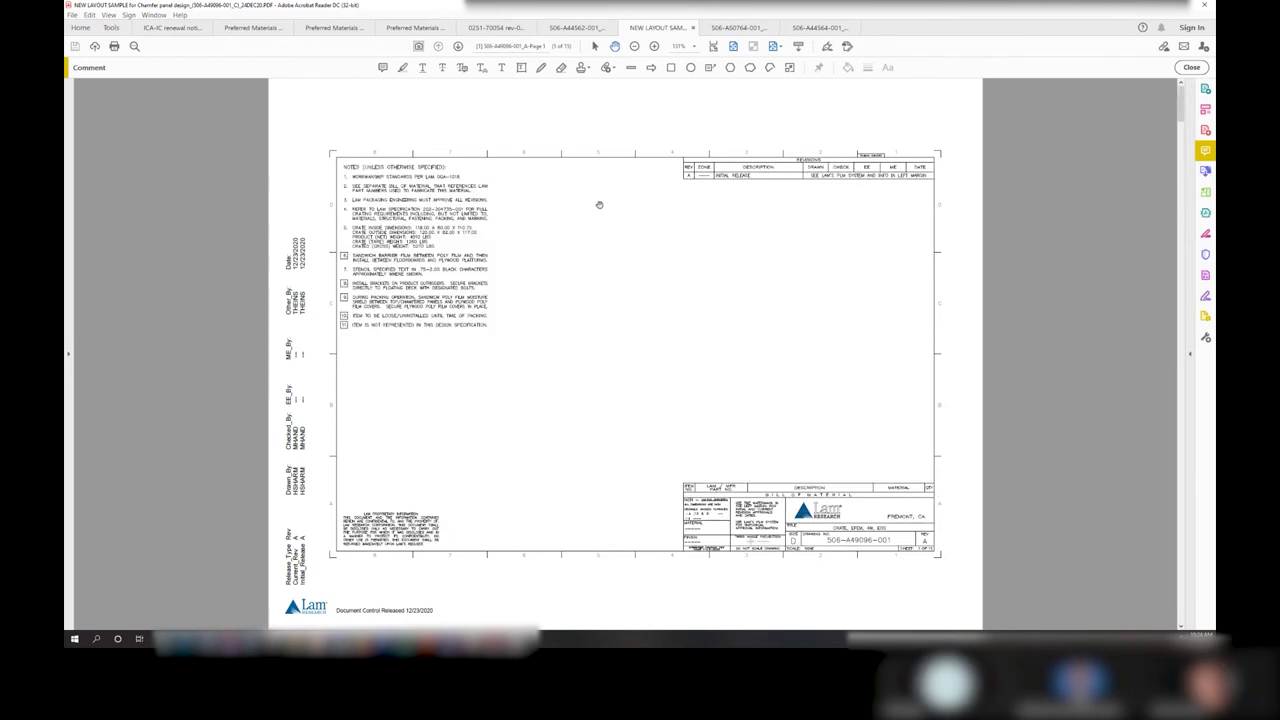
{"action": "scroll", "coordinate": [599, 204], "scroll_direction": "down", "scroll_amount": 1}
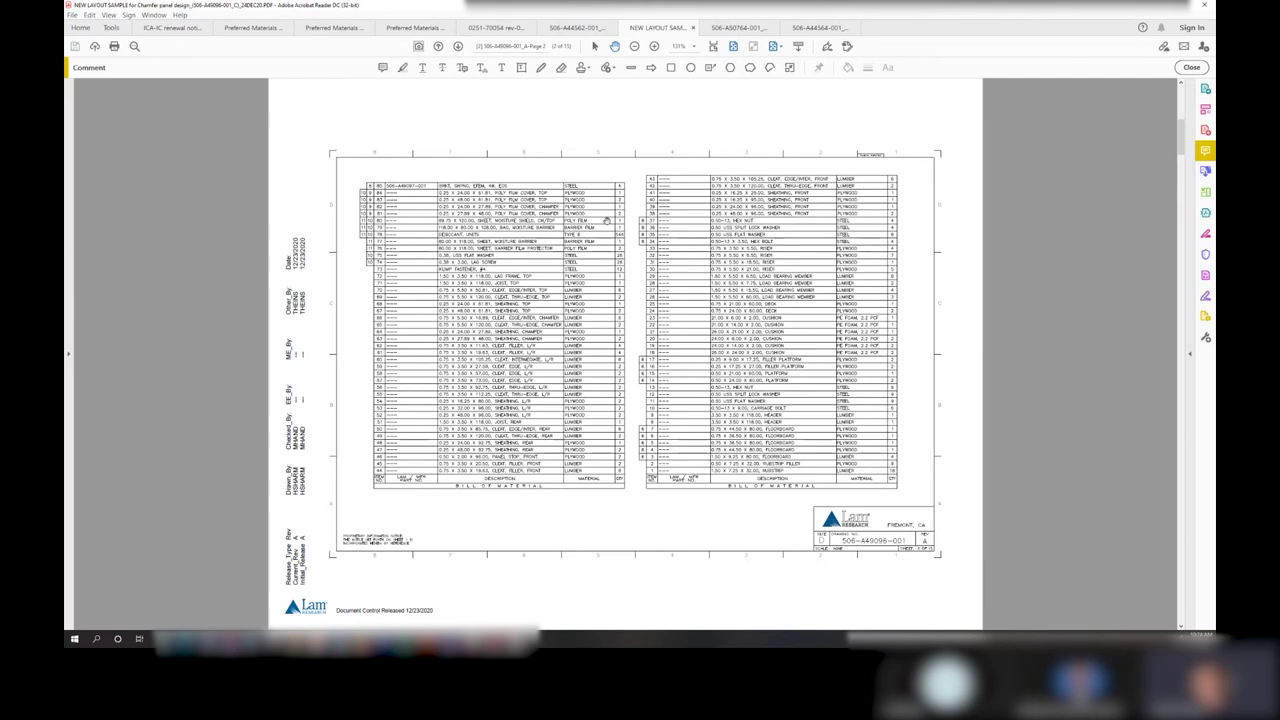
{"action": "scroll", "coordinate": [606, 220], "scroll_direction": "up", "scroll_amount": 1}
{"action": "scroll", "coordinate": [600, 225], "scroll_direction": "down", "scroll_amount": 1}
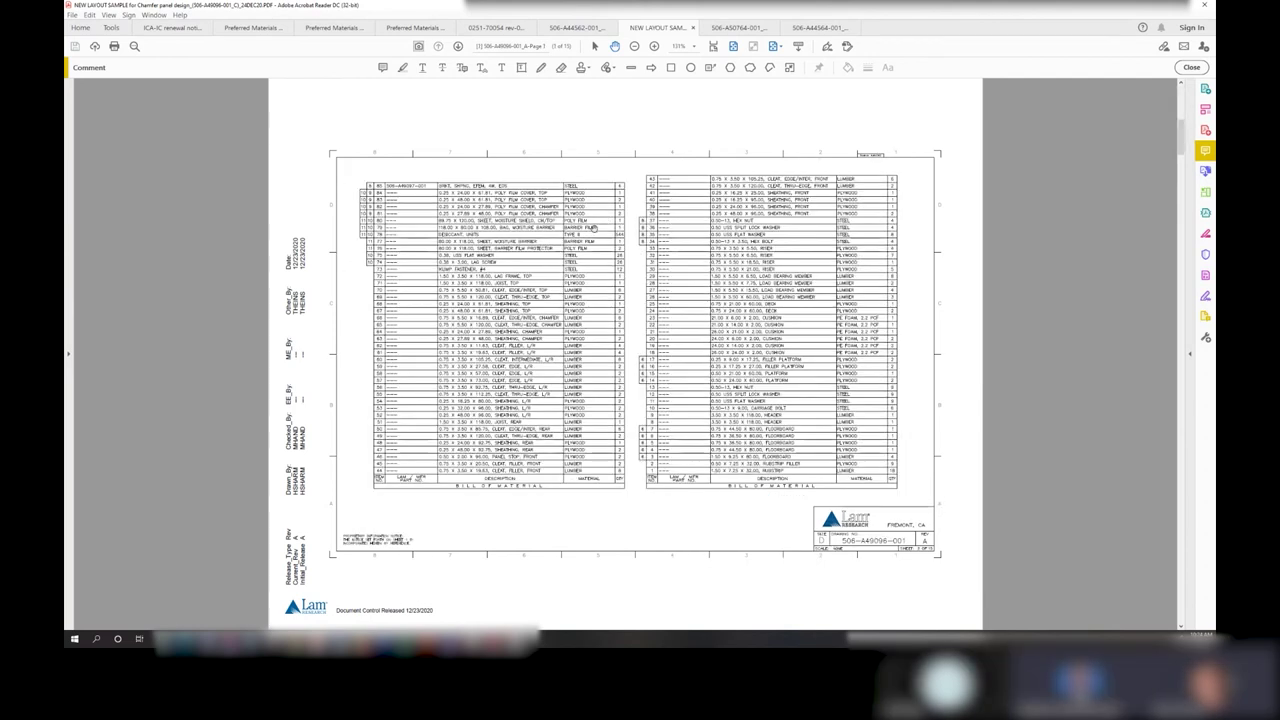
{"action": "scroll", "coordinate": [514, 228], "scroll_direction": "up", "scroll_amount": 2, "text": "ctrl"}
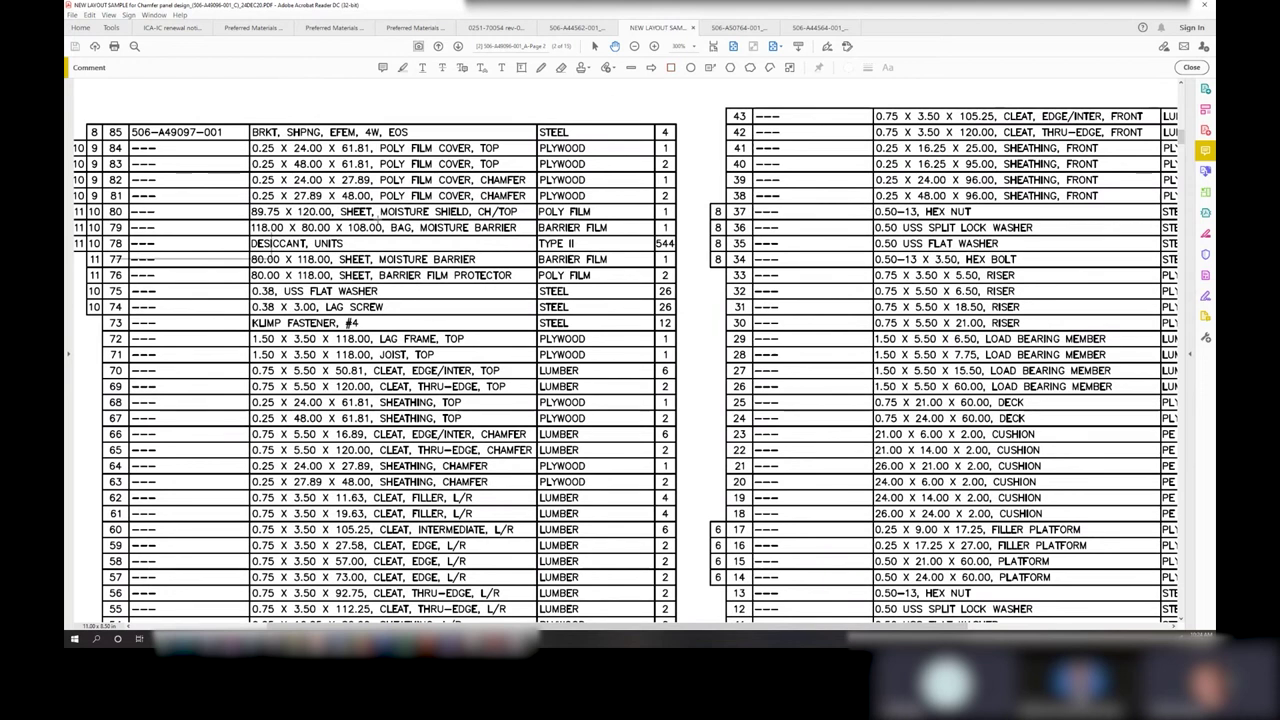
{"action": "mouse_move", "coordinate": [686, 234]}
{"action": "left_mouse_down"}
{"action": "mouse_move", "coordinate": [110, 249]}
{"action": "mouse_move", "coordinate": [152, 256]}
{"action": "left_mouse_up"}
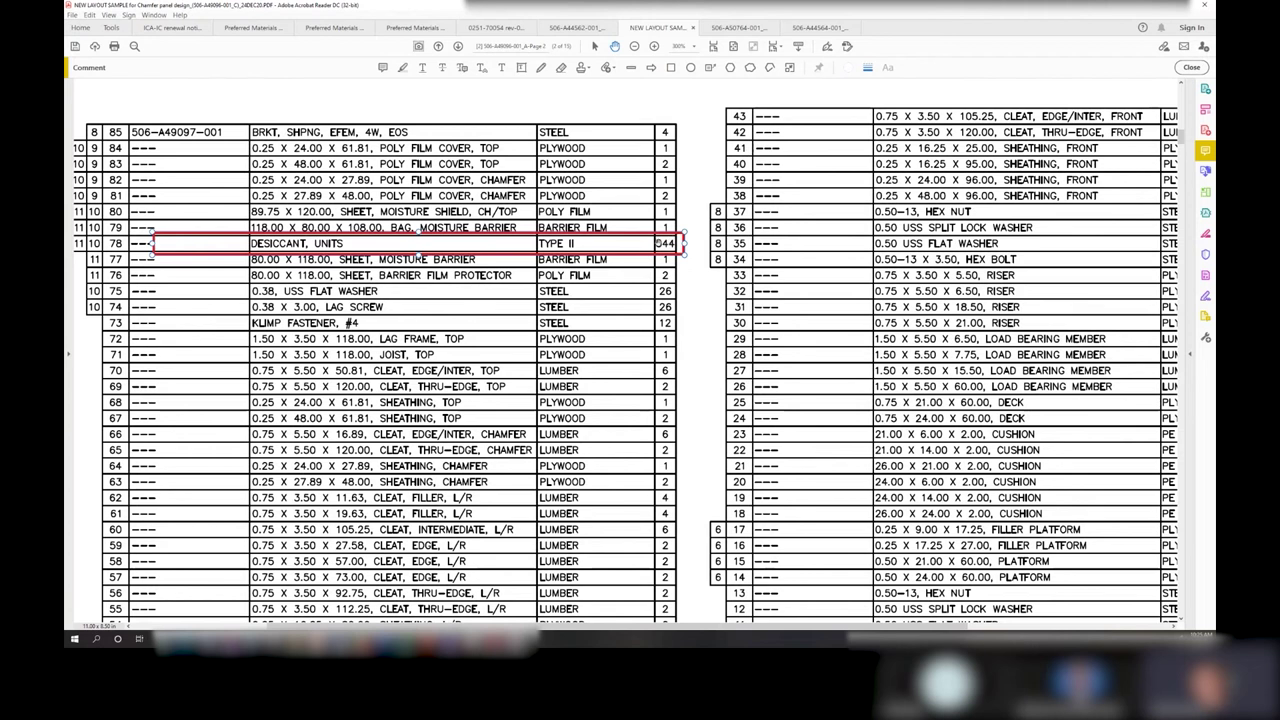
{"action": "mouse_move", "coordinate": [139, 638]}
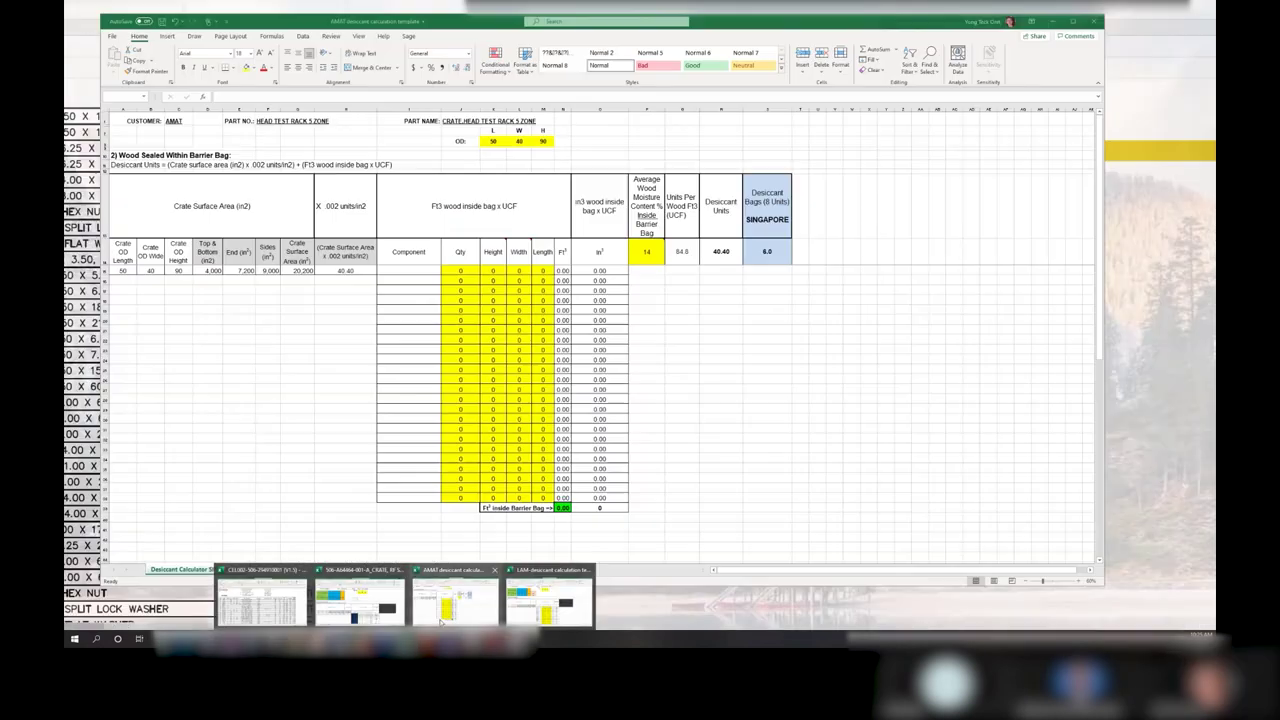
{"action": "left_click", "coordinate": [548, 598]}
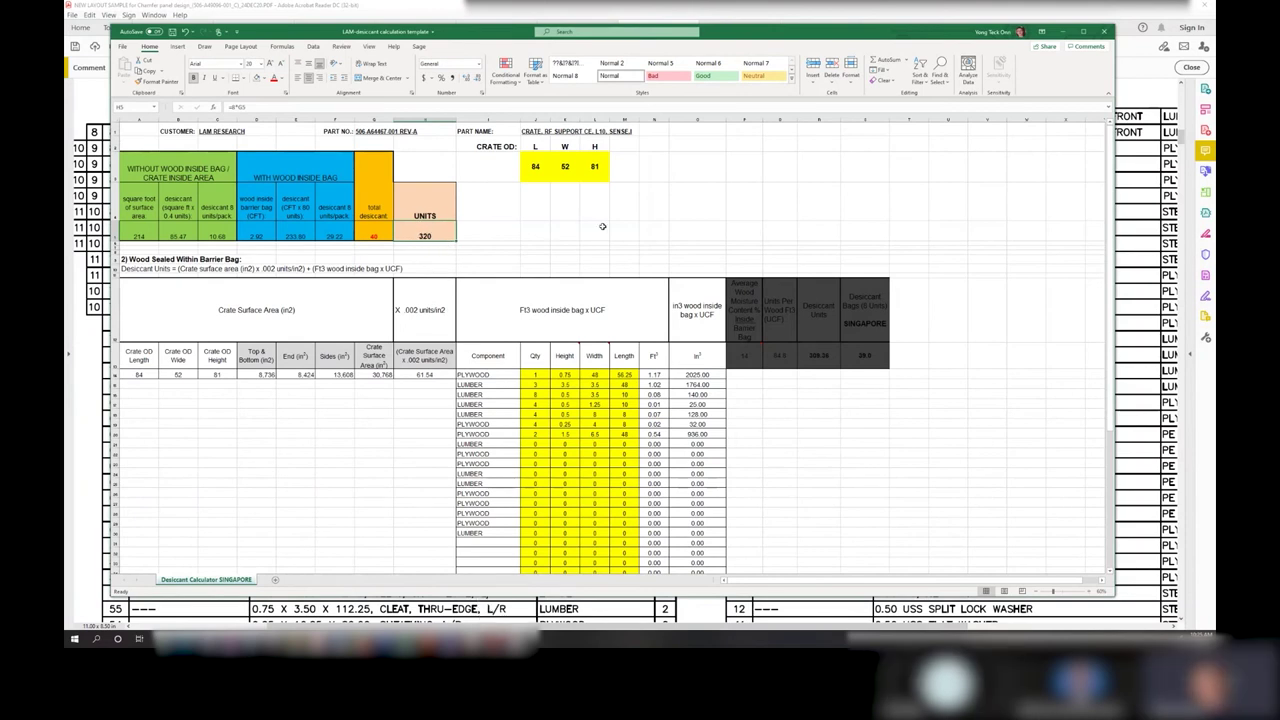
- Minimize the desiccant workbook and scroll the PDF parts list down to the DESICCANT, UNITS row reading 544
{"action": "left_click", "coordinate": [1135, 382]}
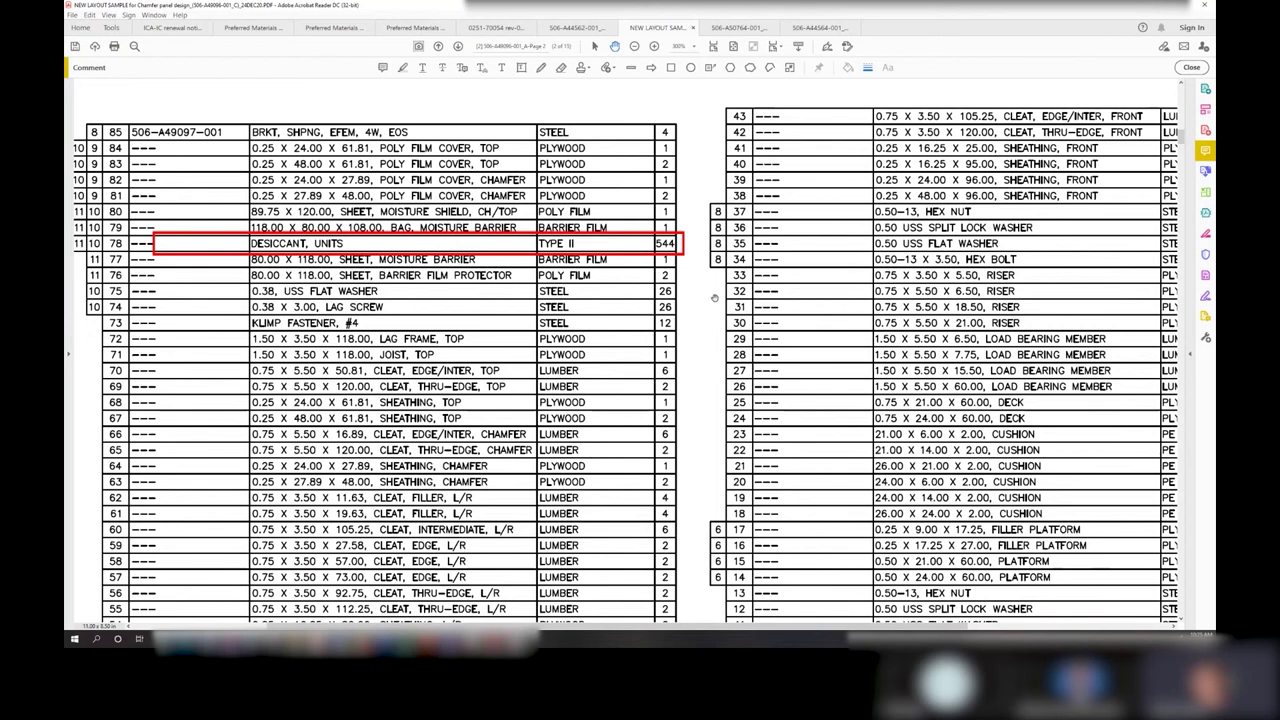
{"action": "scroll", "coordinate": [714, 302], "scroll_direction": "down", "scroll_amount": 1}
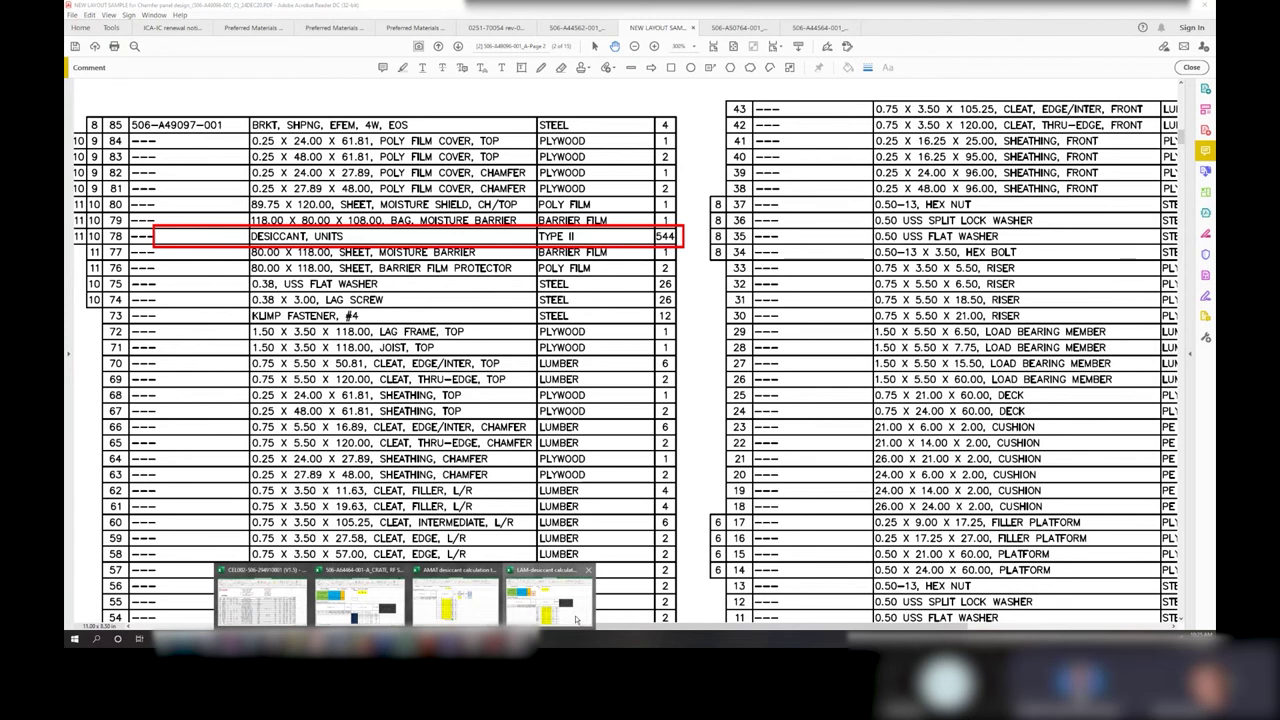
- Check G5's formula, enter 20 in cell I5 beside the 320 units, then switch back to the PDF
{"action": "left_click", "coordinate": [549, 596]}
{"action": "left_click", "coordinate": [510, 228]}
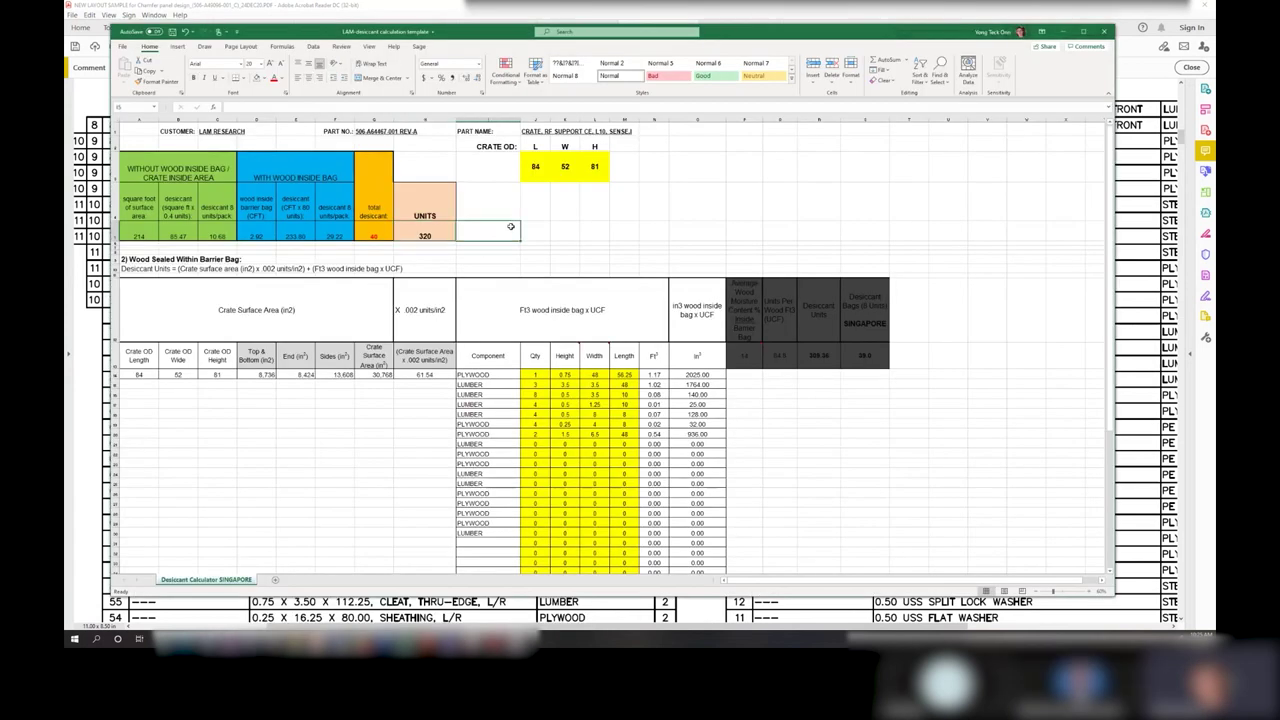
{"action": "left_click", "coordinate": [384, 230]}
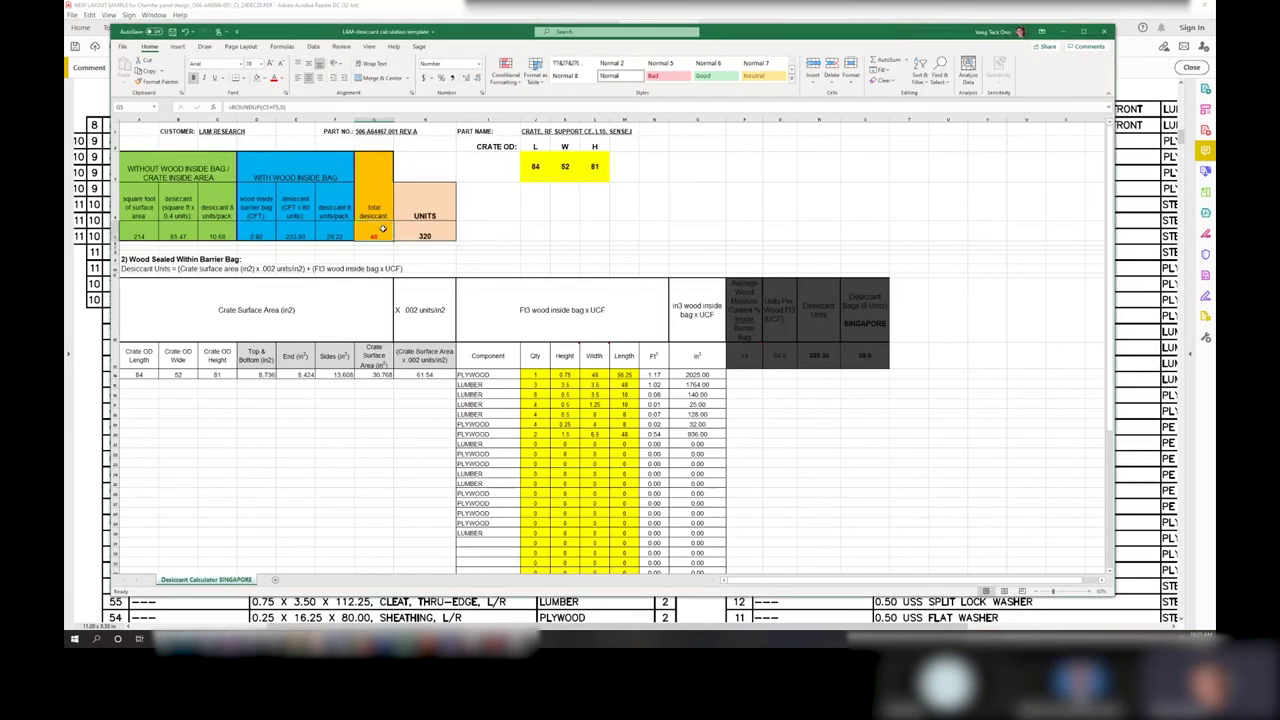
{"action": "left_click", "coordinate": [462, 236]}
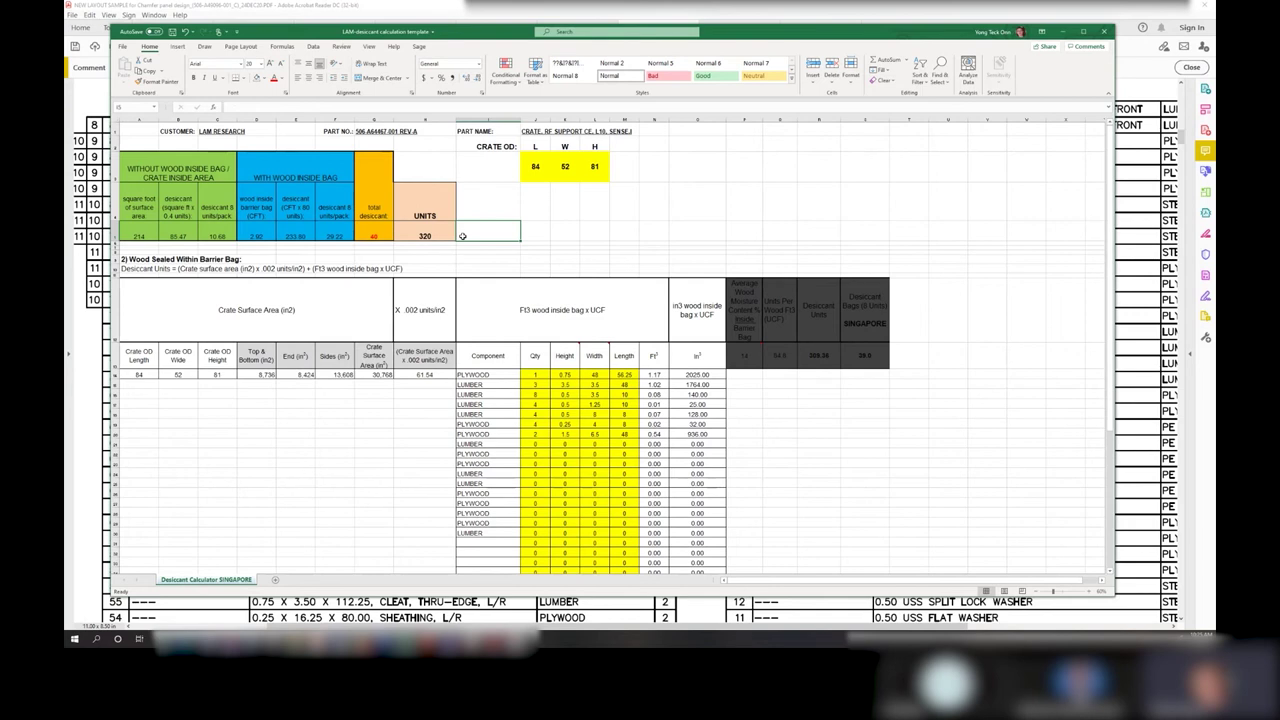
{"action": "type", "text": "20"}
{"action": "key", "text": "Return"}
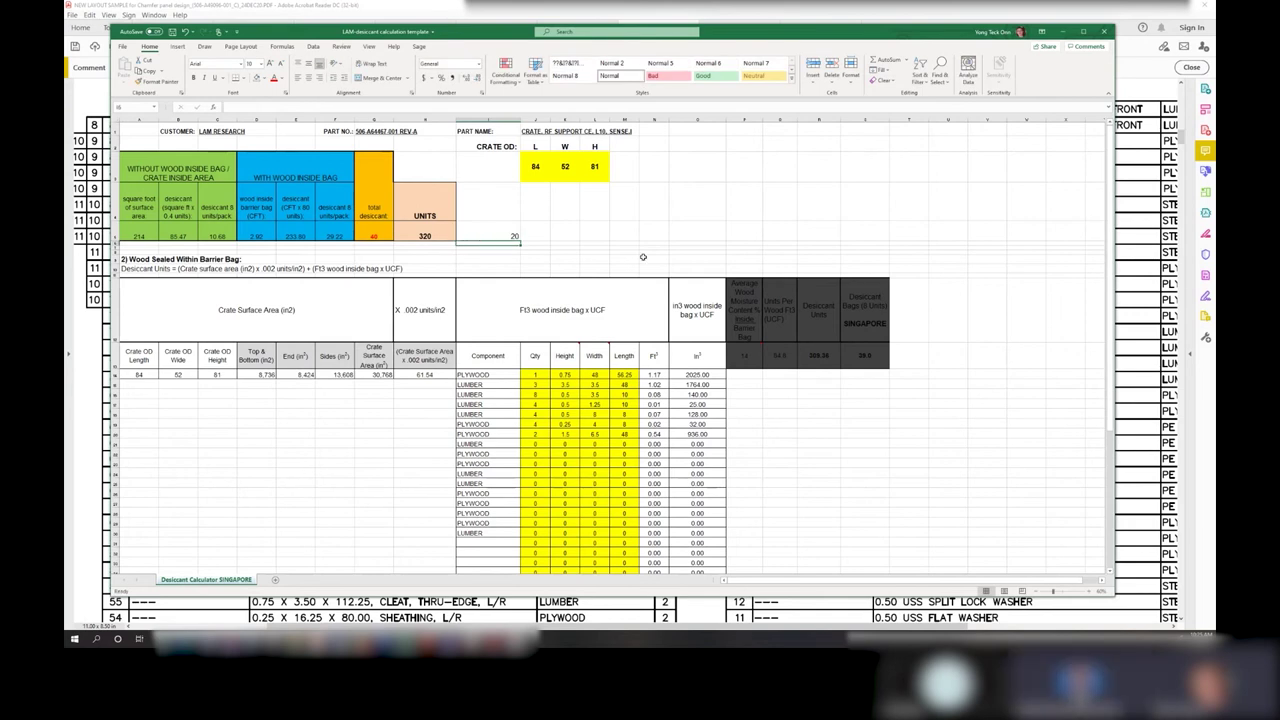
{"action": "left_click", "coordinate": [1142, 267]}
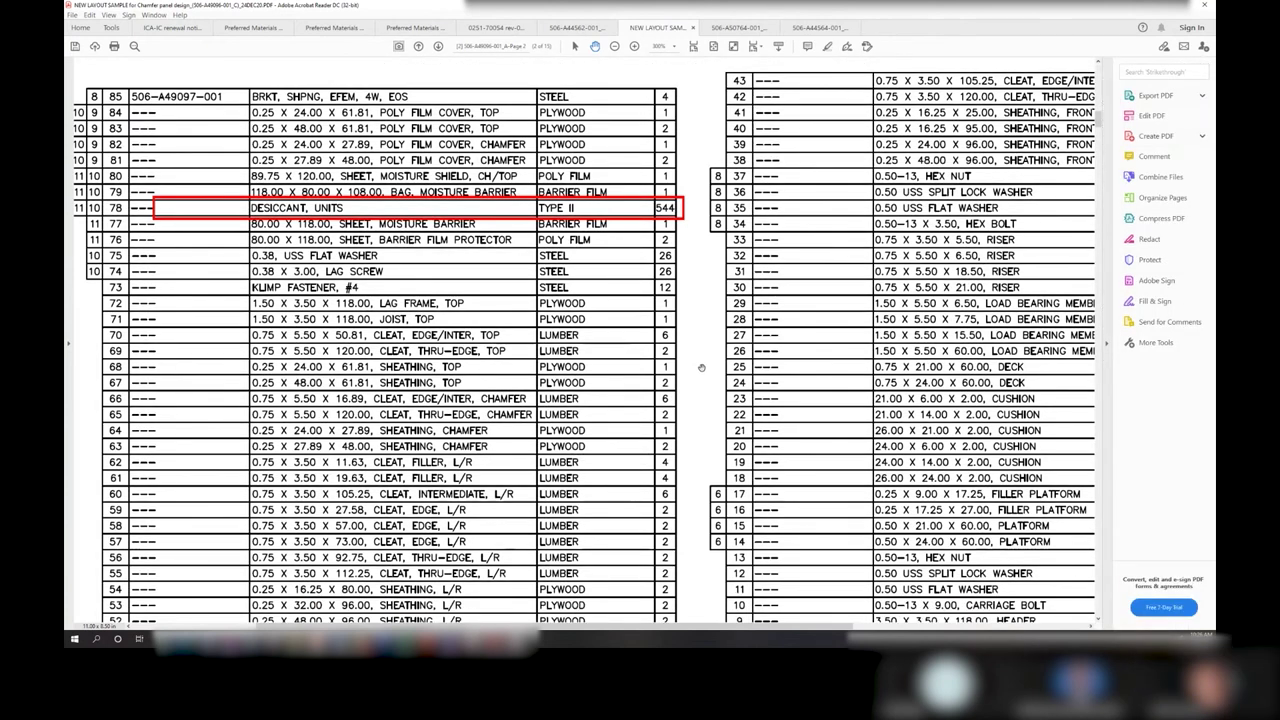
- Zoom out until the whole bill of material sheet with the boxed desiccant row is visible
{"action": "scroll", "coordinate": [701, 369], "scroll_direction": "down", "scroll_amount": 1, "text": "ctrl"}
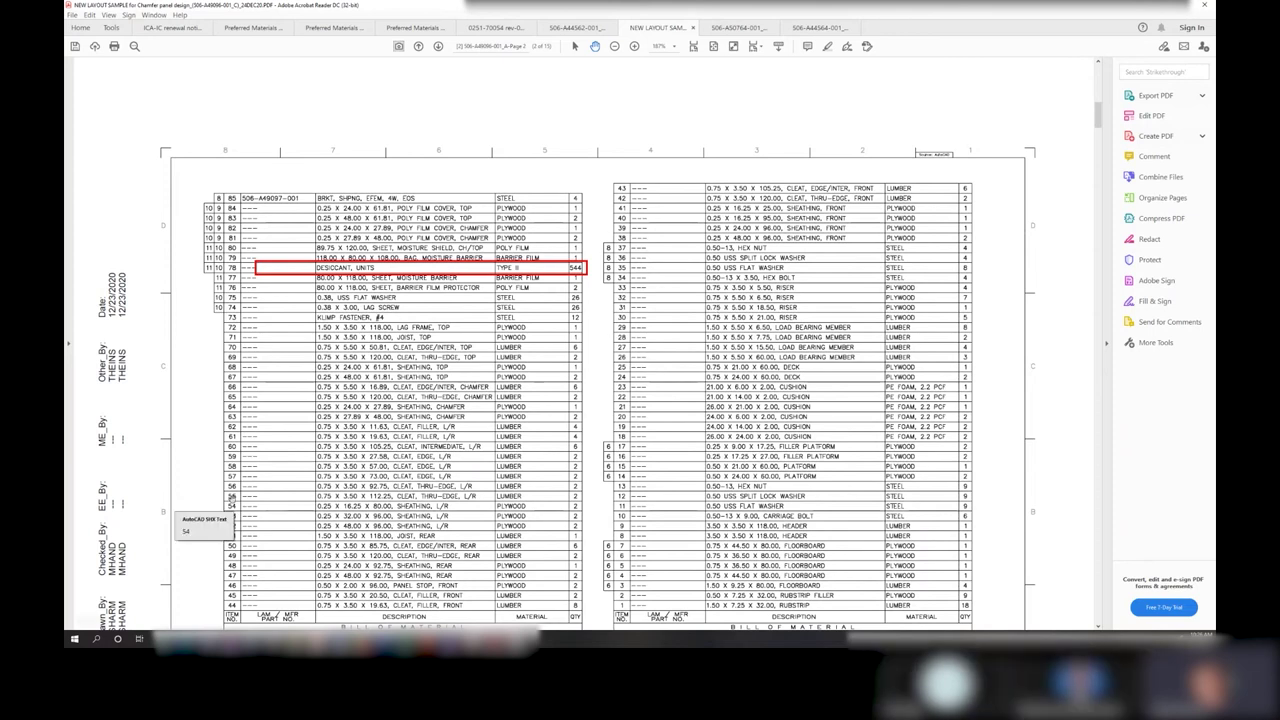
{"action": "scroll", "coordinate": [136, 460], "scroll_direction": "down", "scroll_amount": 3}
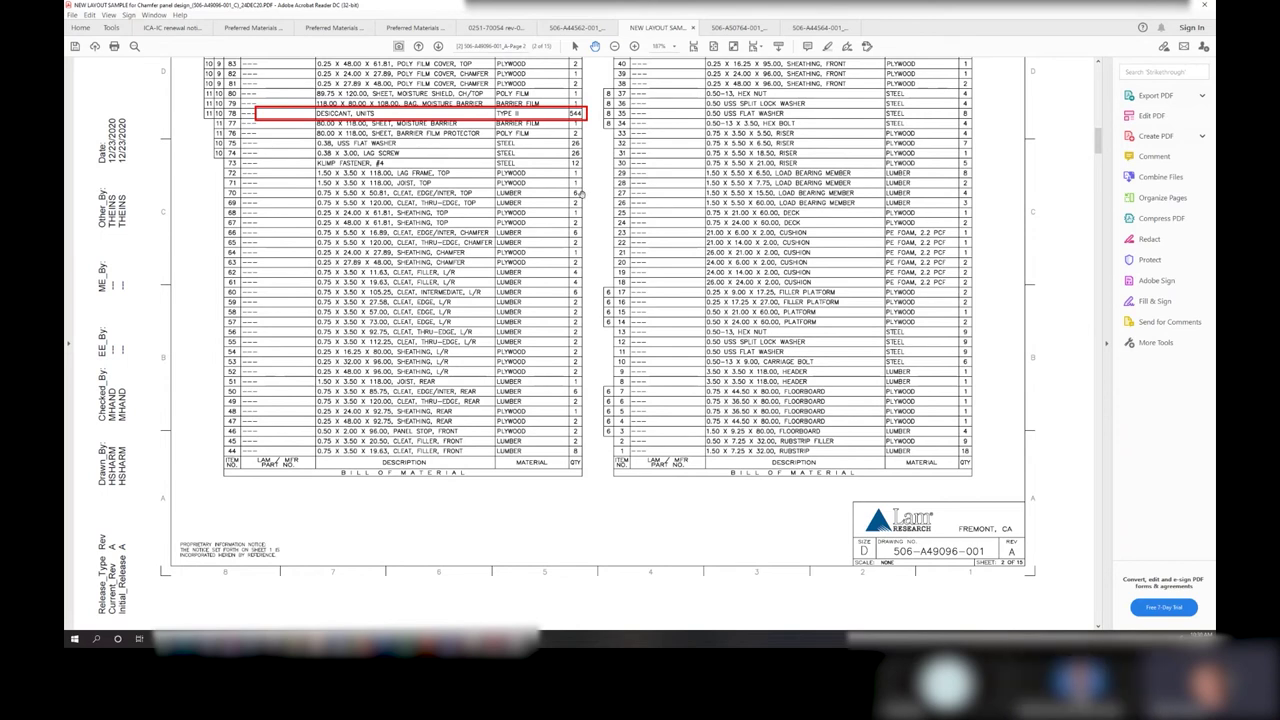
- Delete the red rectangle annotation around the DESICCANT, UNITS row
{"action": "left_click", "coordinate": [590, 118]}
{"action": "right_click", "coordinate": [596, 118]}
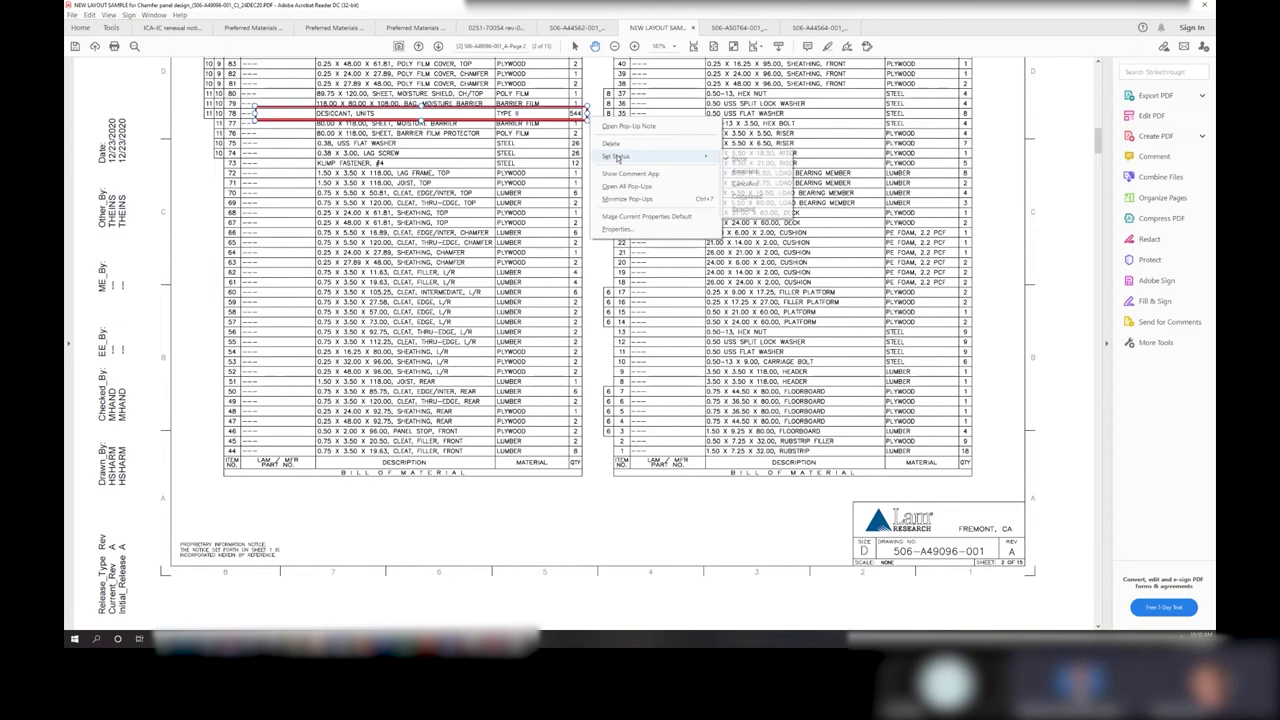
{"action": "left_click", "coordinate": [611, 143]}
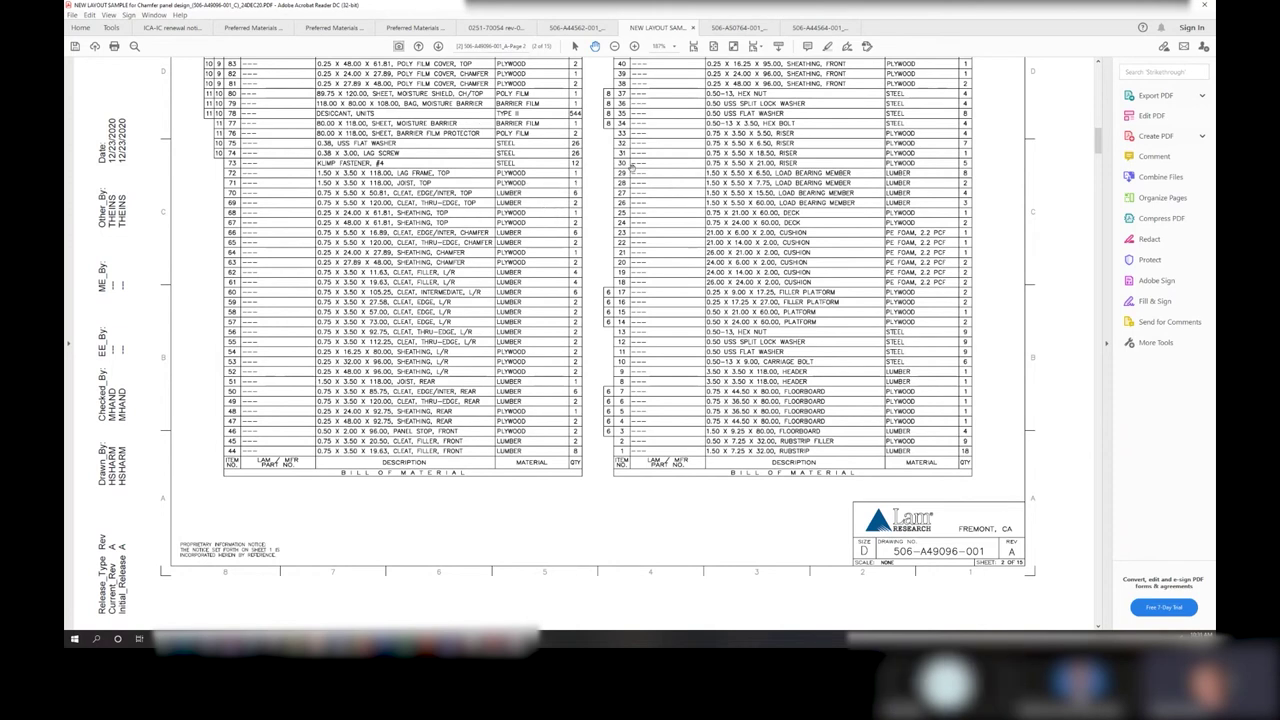
{"action": "mouse_move", "coordinate": [405, 638]}
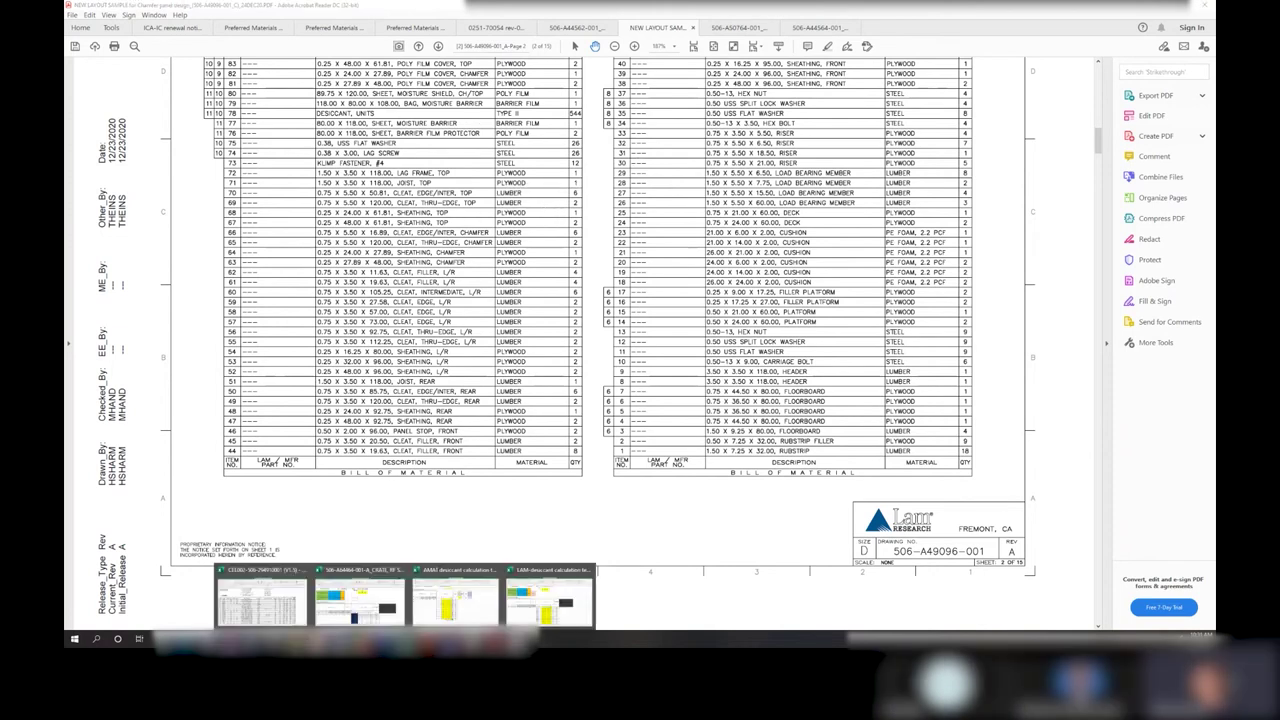
- Bring up the LAM desiccant template, clear the 20 beside the 320 units, and check the total's formula
{"action": "left_click", "coordinate": [548, 598]}
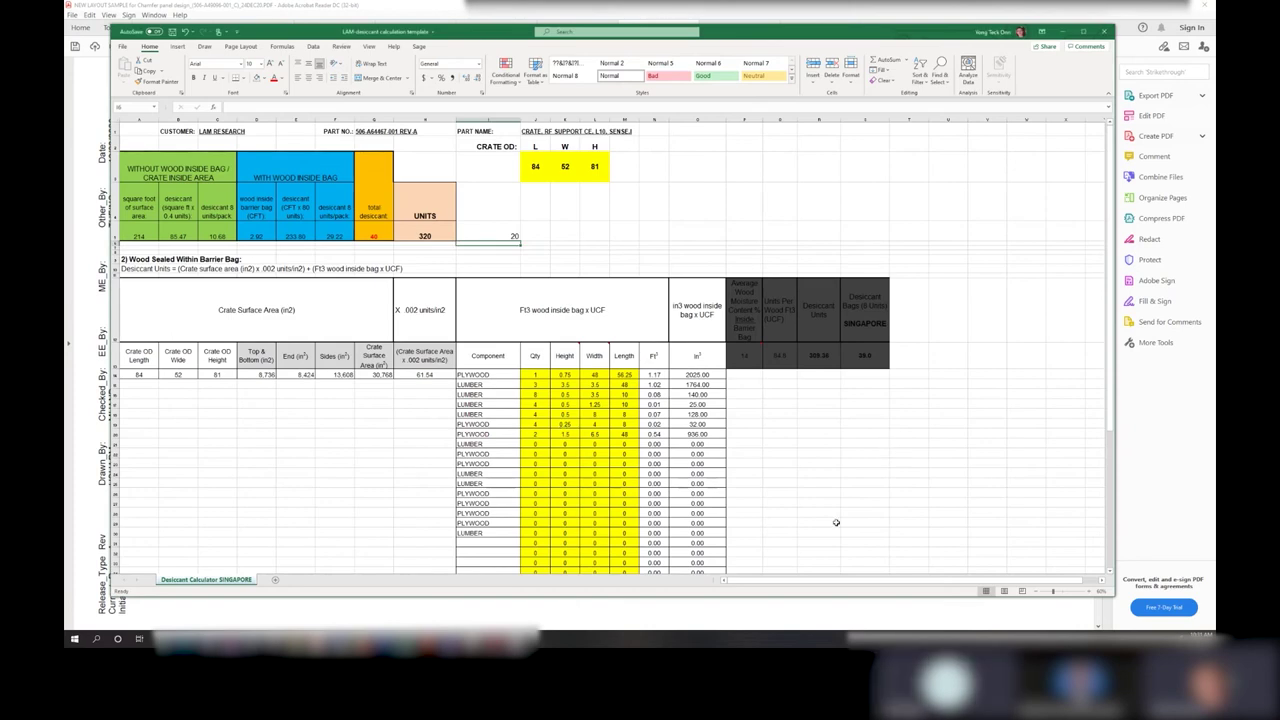
{"action": "left_click", "coordinate": [323, 471]}
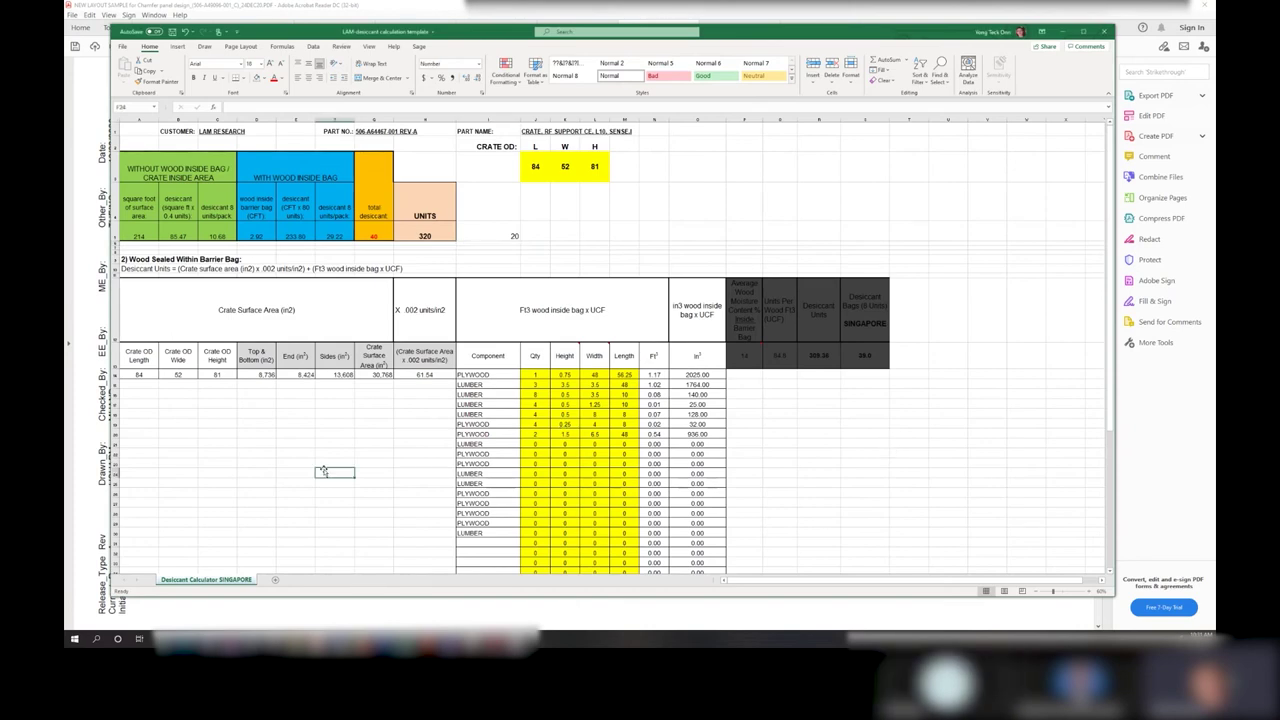
{"action": "left_click", "coordinate": [497, 238]}
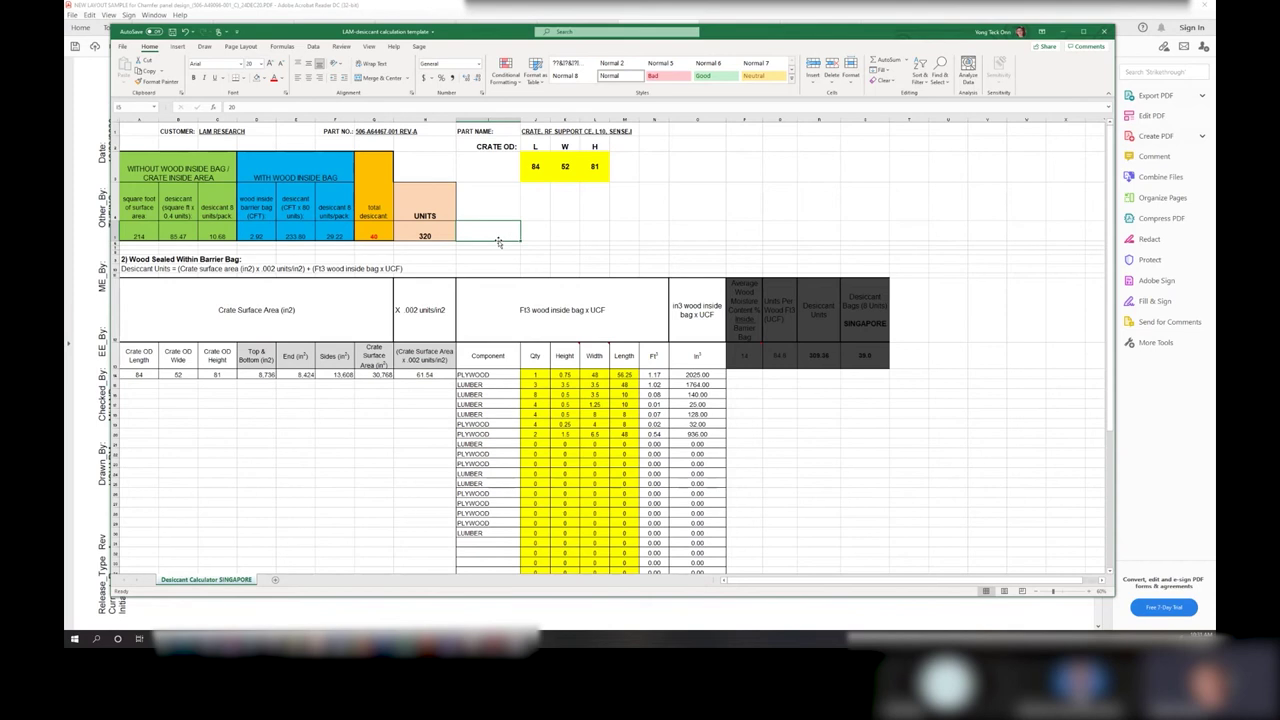
{"action": "left_click", "coordinate": [440, 420]}
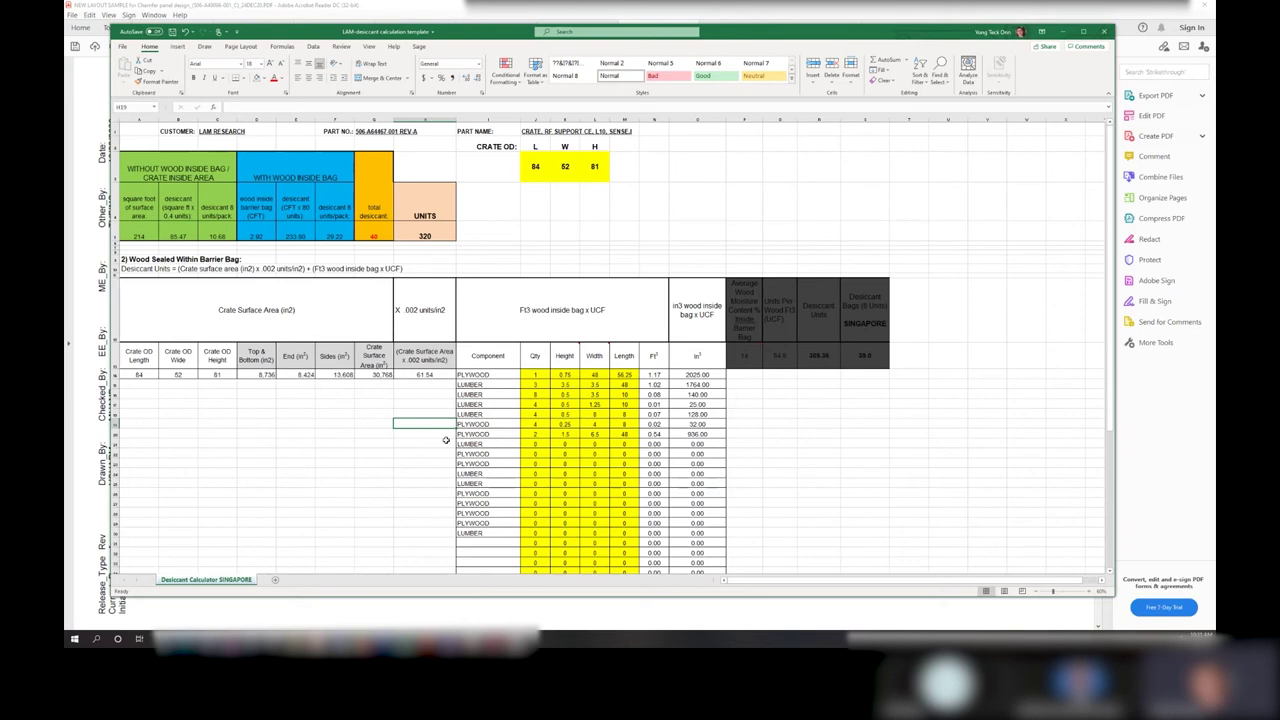
{"action": "left_click", "coordinate": [866, 455]}
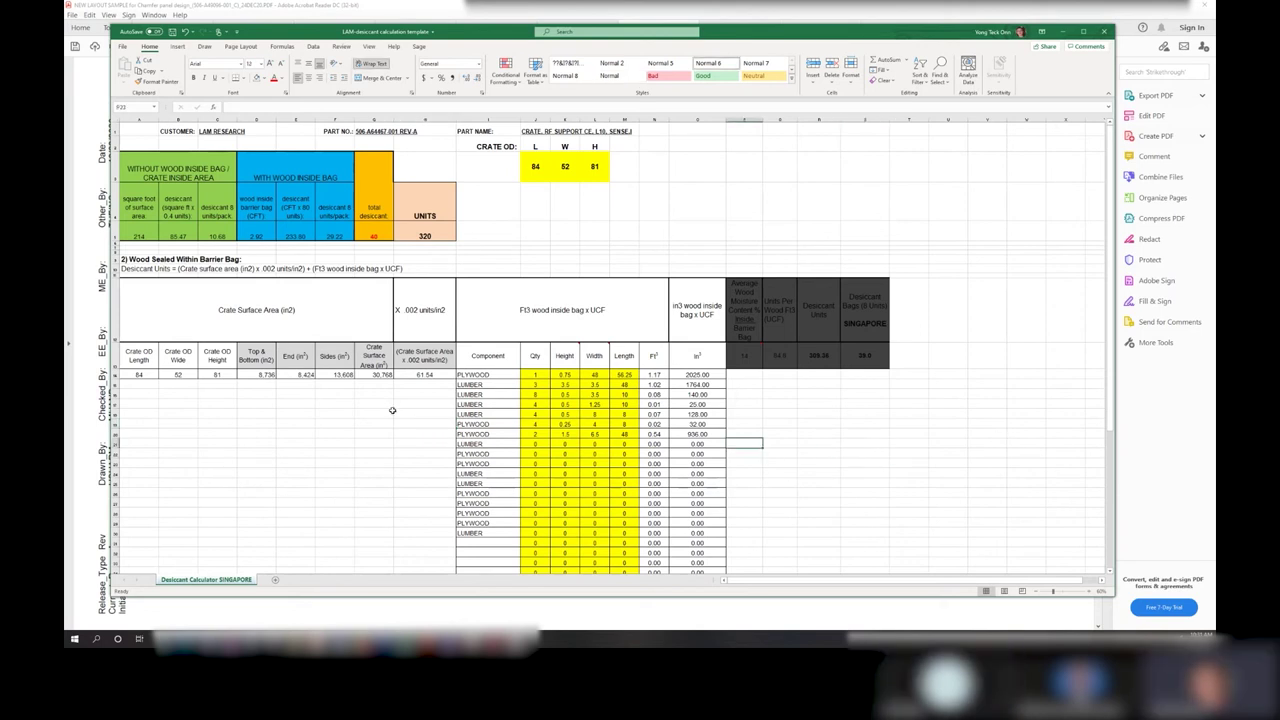
{"action": "left_click", "coordinate": [378, 412]}
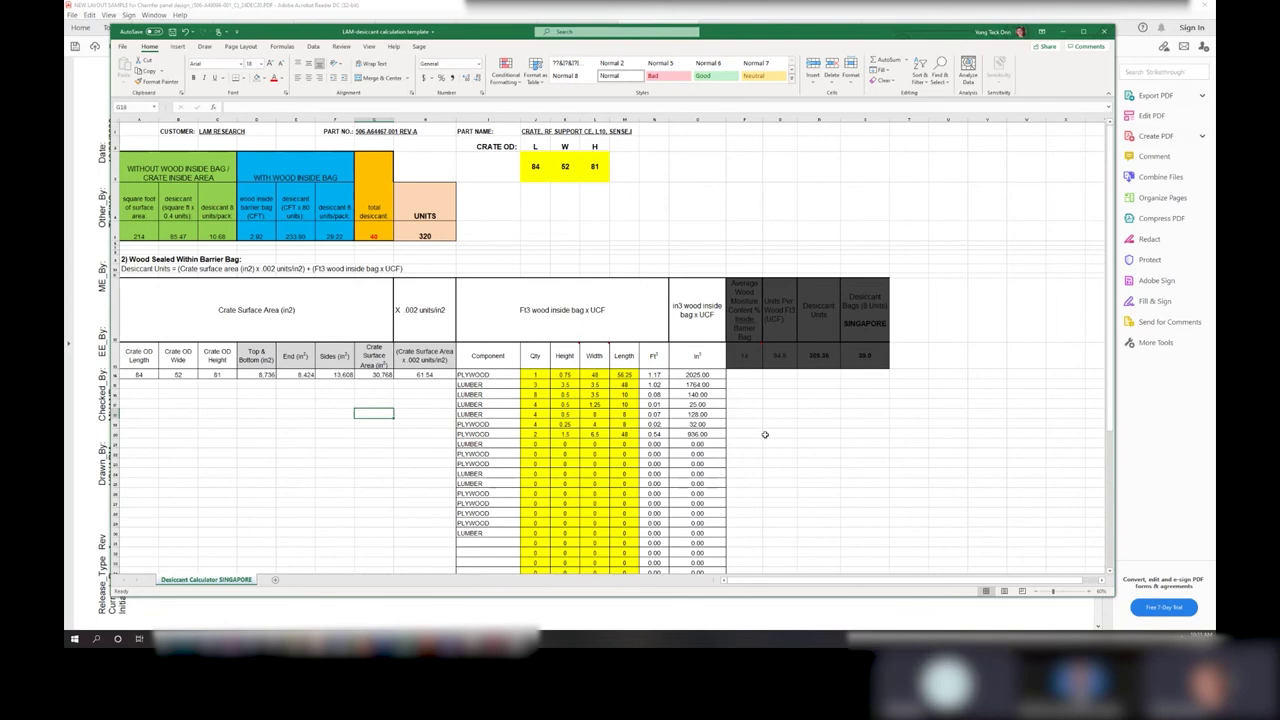
{"action": "left_click", "coordinate": [433, 238]}
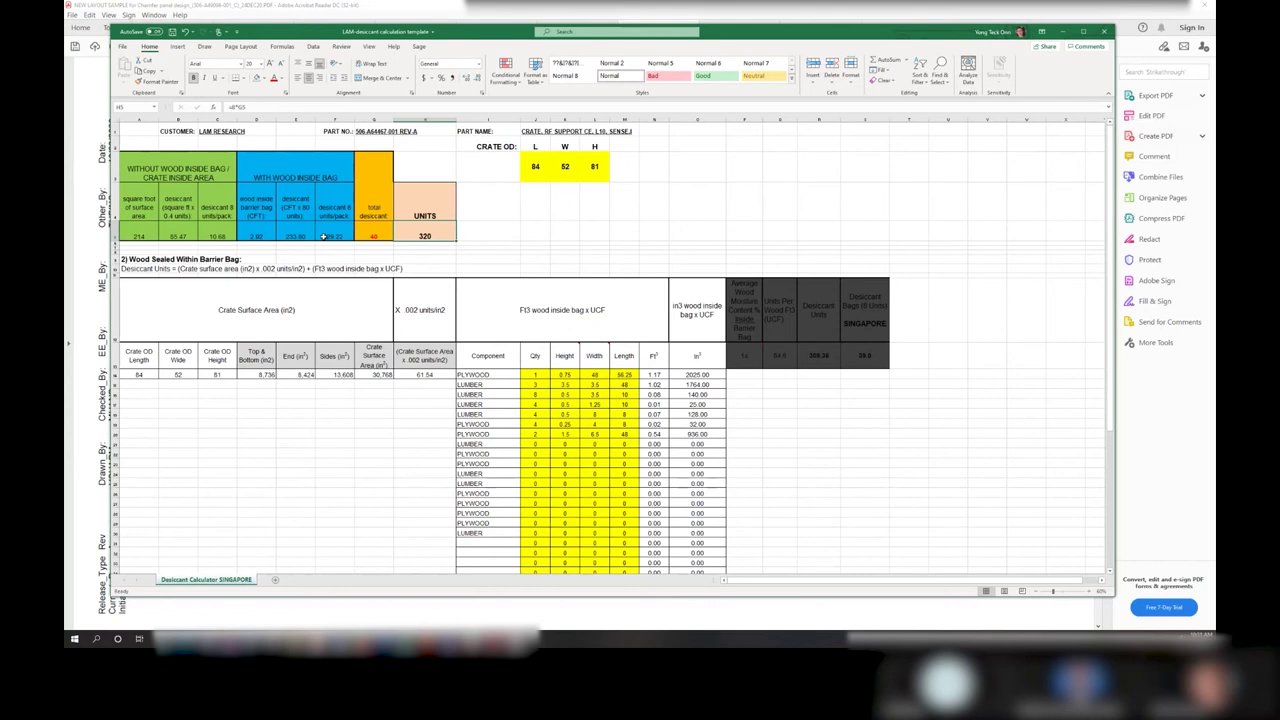
- Inspect the desiccant total formulas and PLYWOOD Qty-through-Length dimensions, then minimize Excel
{"action": "left_click", "coordinate": [376, 237]}
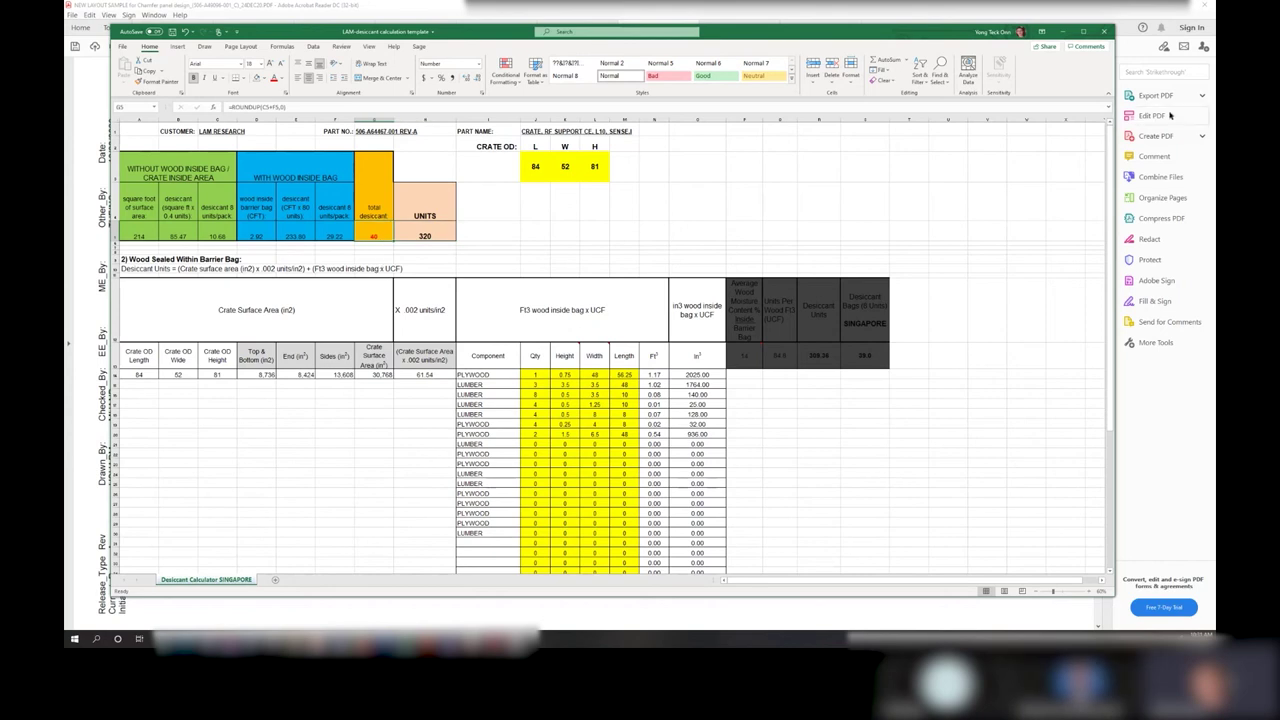
{"action": "left_click", "coordinate": [425, 235]}
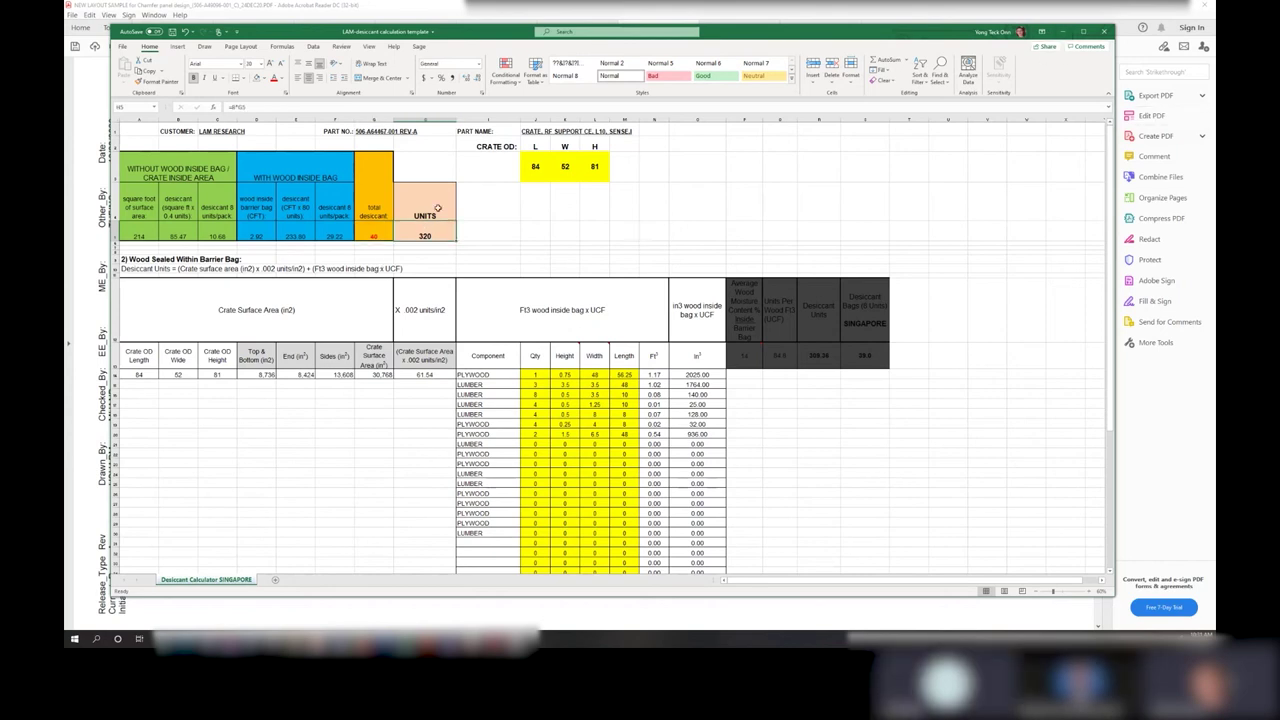
{"action": "left_click", "coordinate": [536, 393]}
{"action": "left_click", "coordinate": [541, 423]}
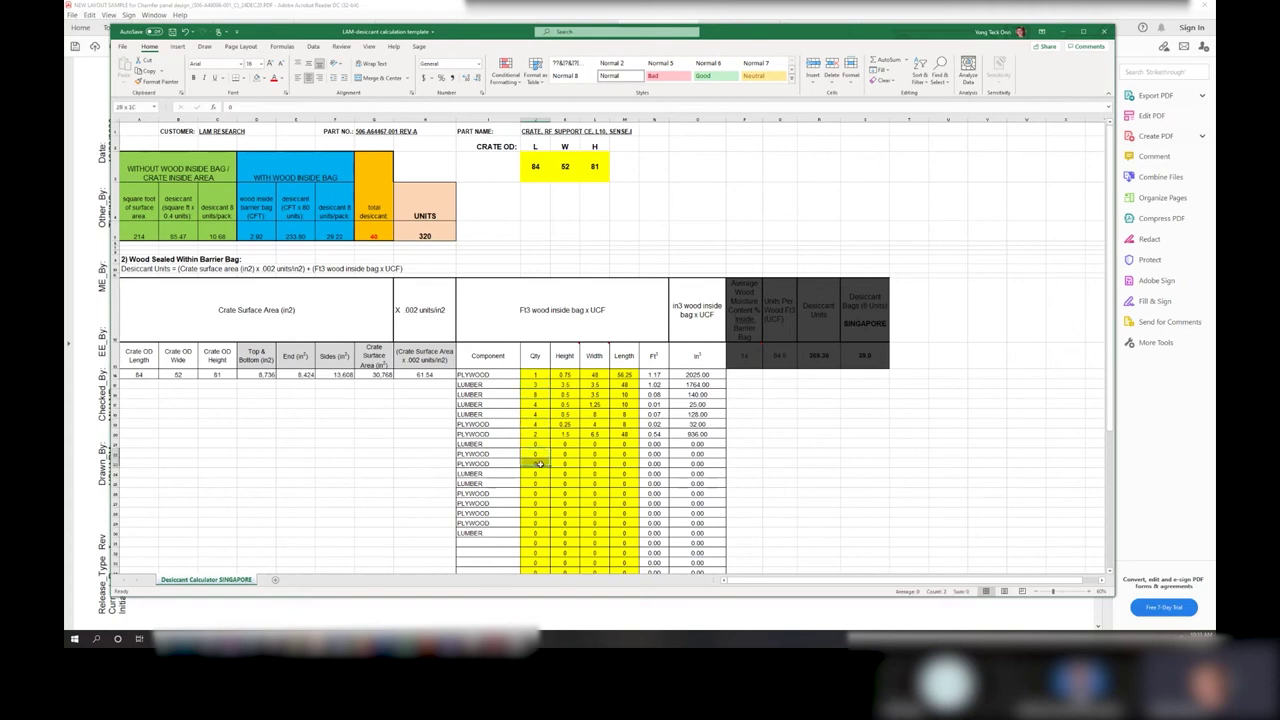
{"action": "left_click_drag", "start_coordinate": [624, 473], "coordinate": [624, 483]}
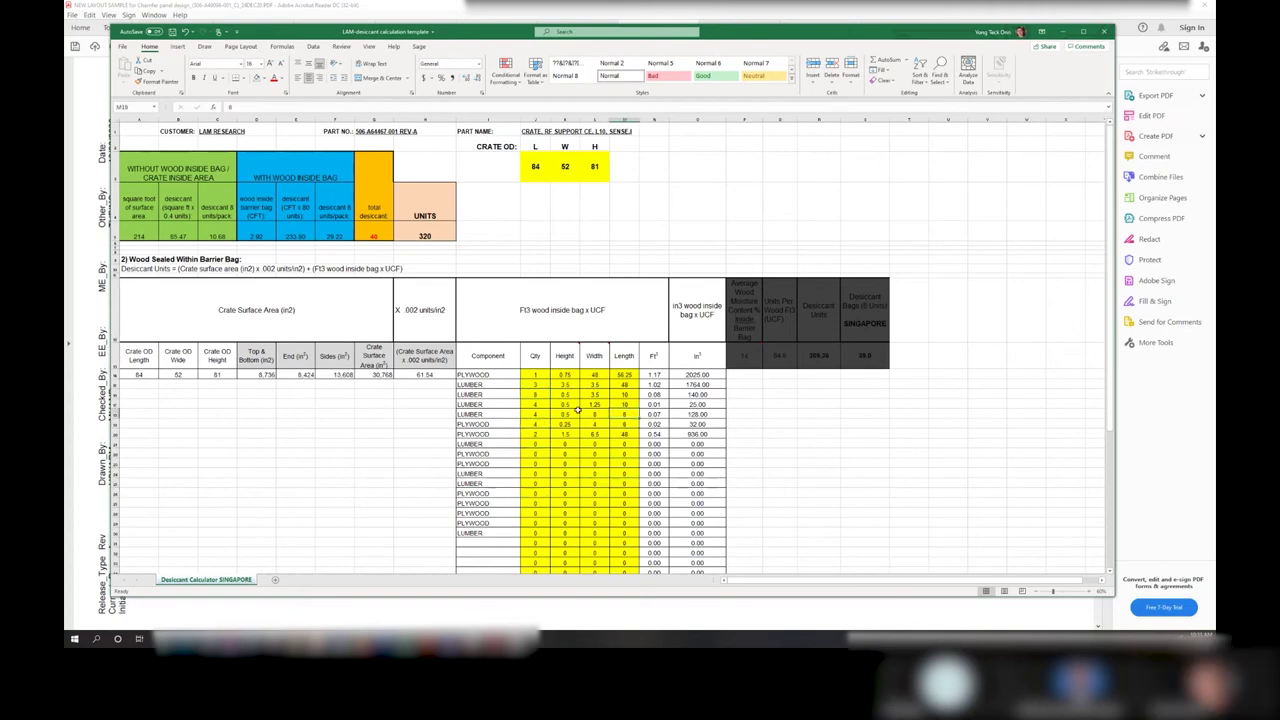
{"action": "left_click", "coordinate": [552, 393]}
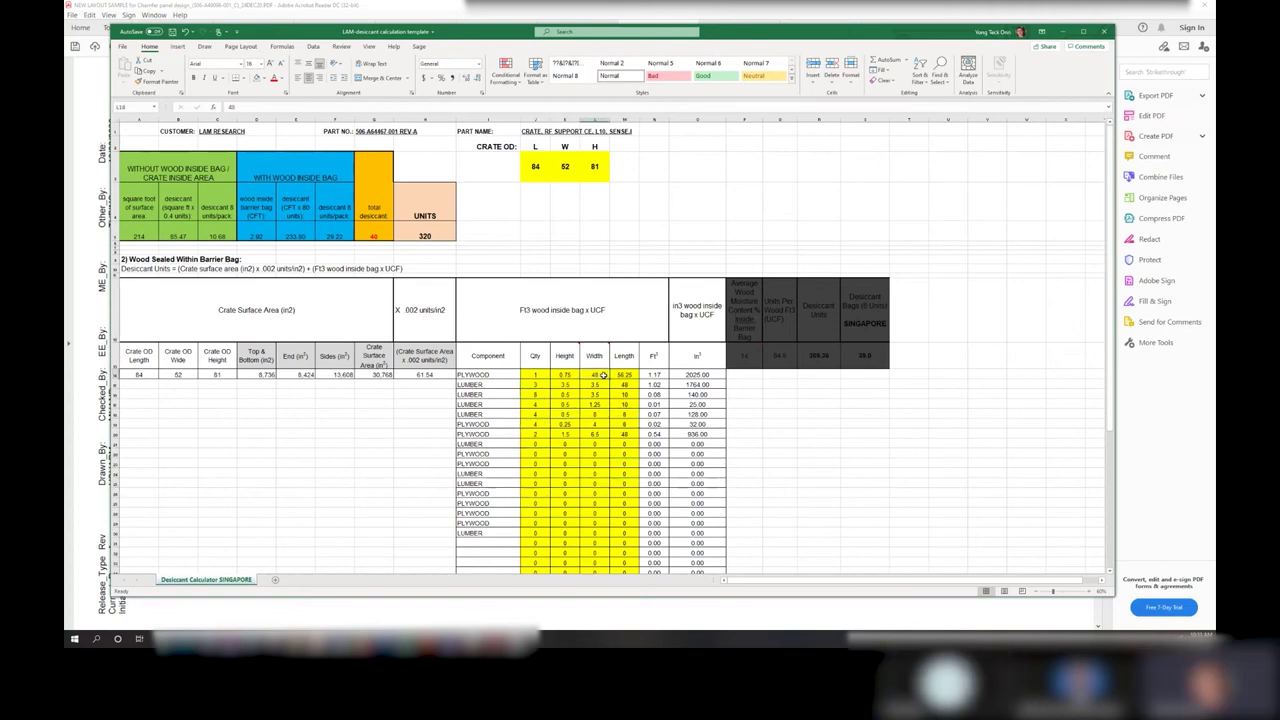
{"action": "left_click_drag", "start_coordinate": [536, 374], "coordinate": [634, 490]}
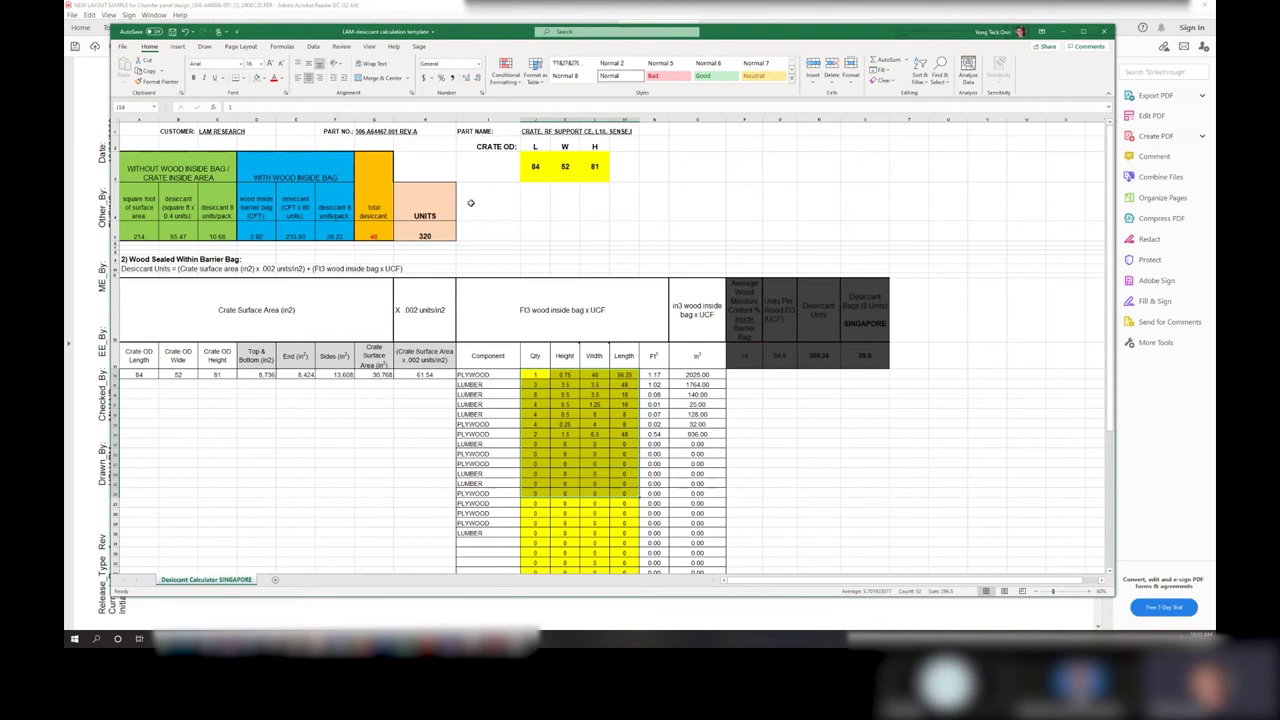
{"action": "left_click", "coordinate": [1064, 33]}
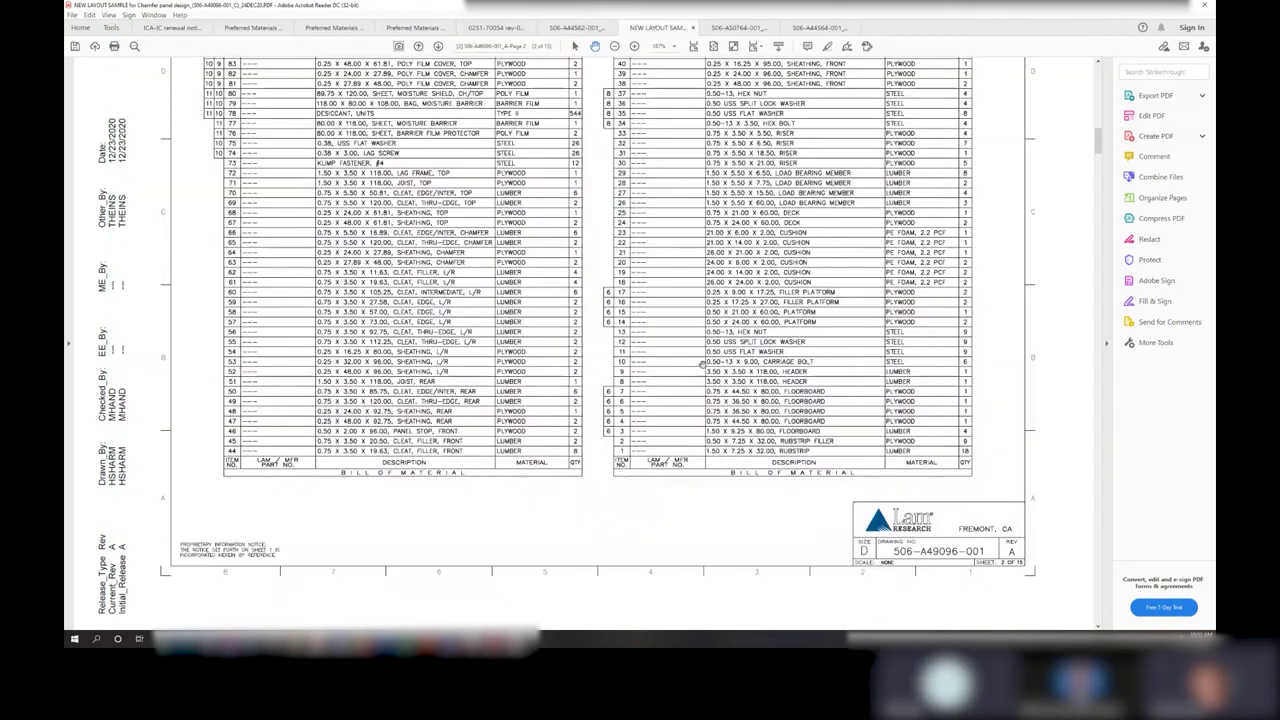
- Glance at the Foams PDF, scroll through the 0251-70054 packing spec, then return to the AutoCAD drawing
{"action": "left_click", "coordinate": [320, 30]}
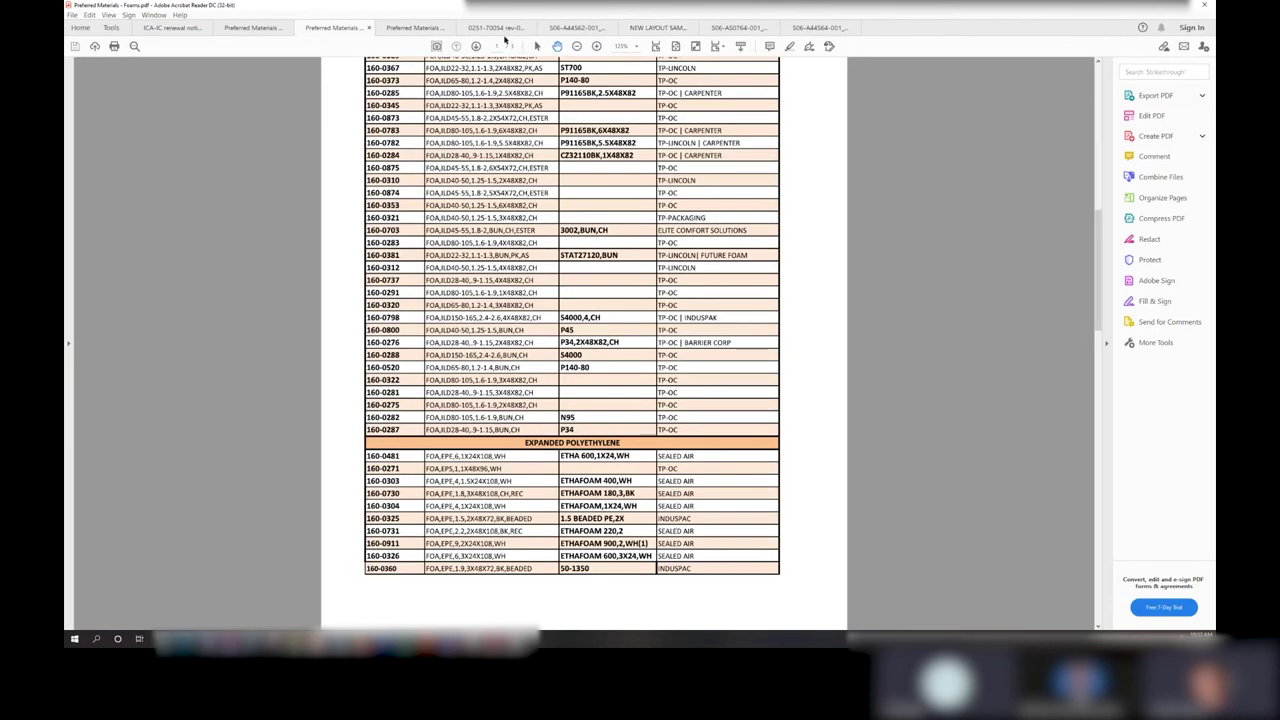
{"action": "left_click", "coordinate": [500, 29]}
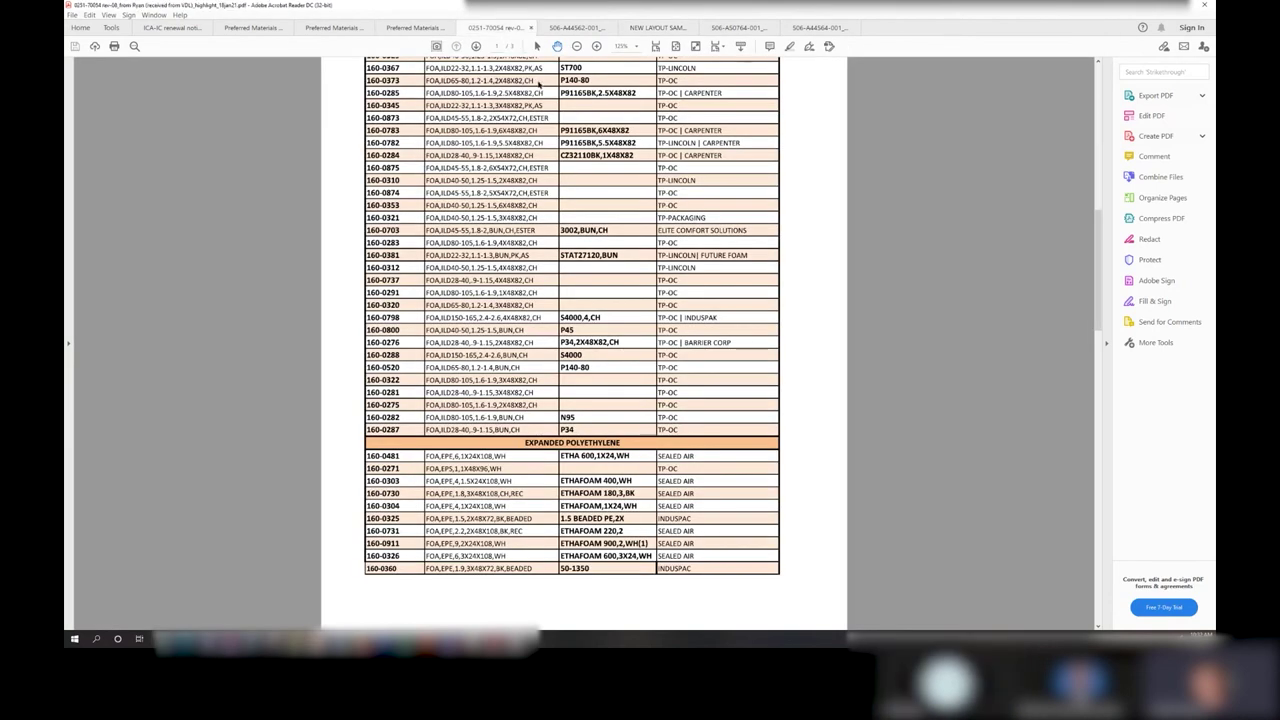
{"action": "scroll", "coordinate": [653, 312], "scroll_direction": "down", "scroll_amount": 3}
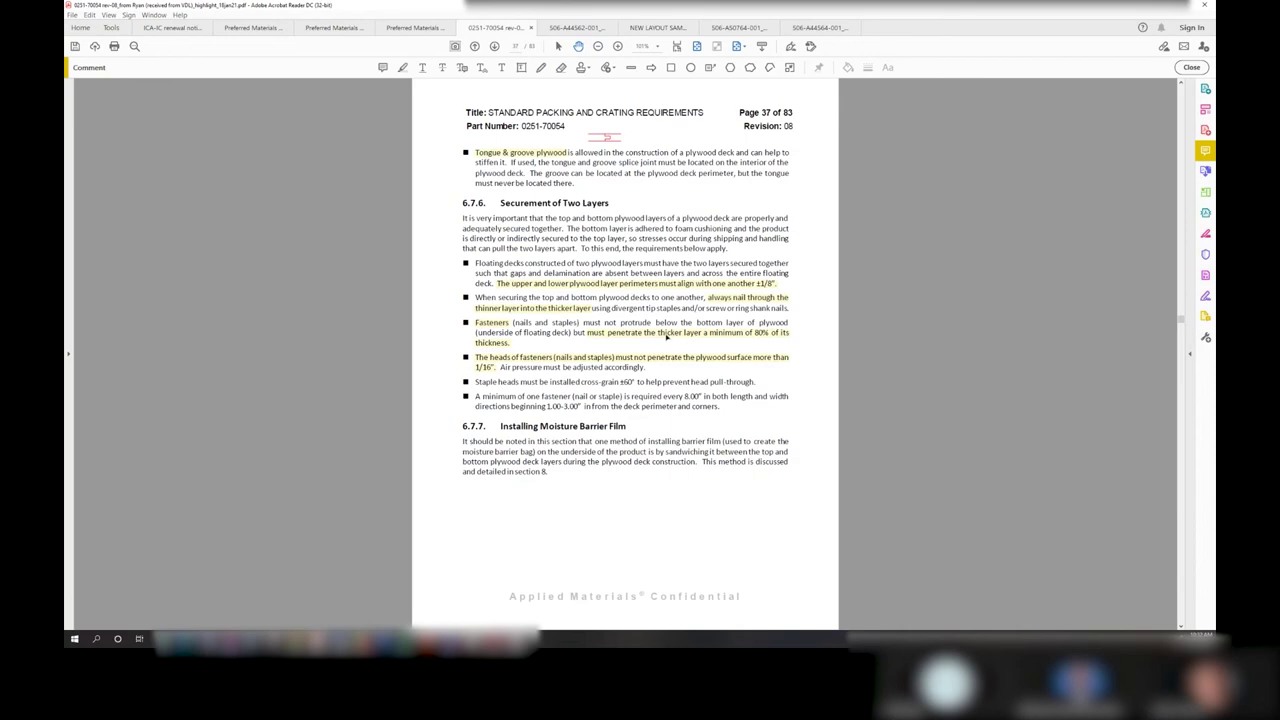
{"action": "scroll", "coordinate": [666, 337], "scroll_direction": "down", "scroll_amount": 3}
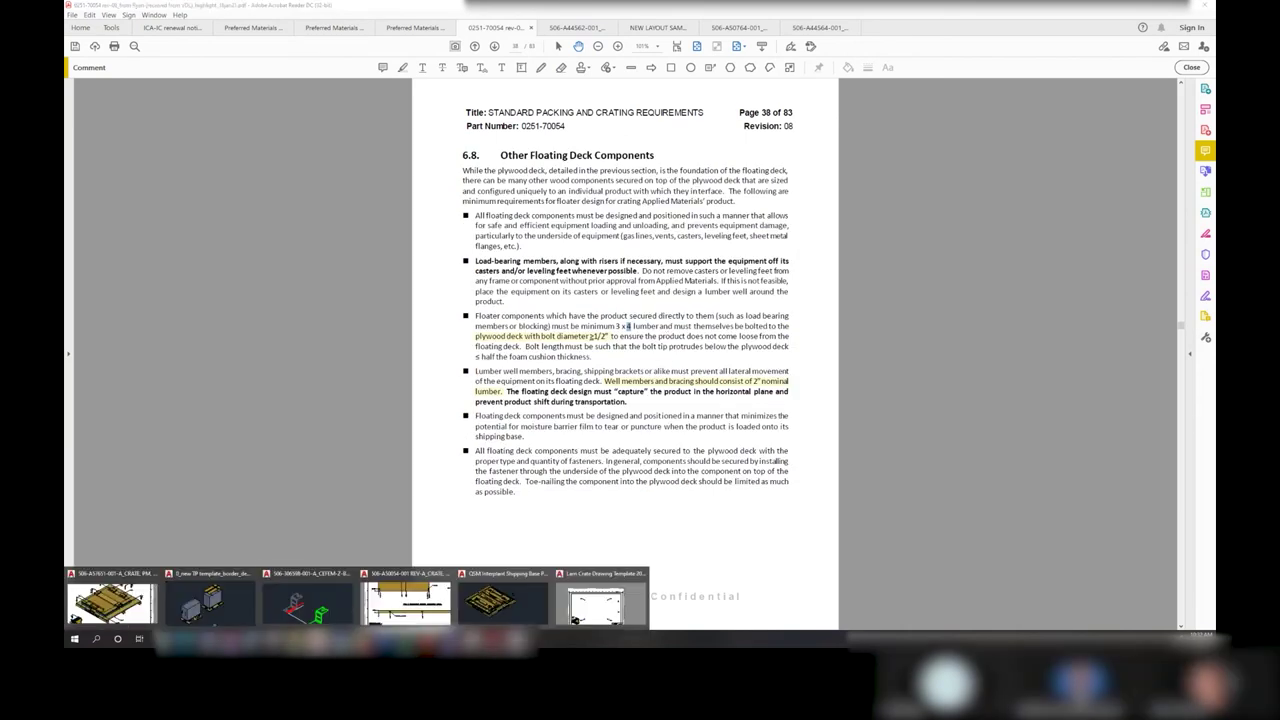
{"action": "left_click", "coordinate": [245, 598]}
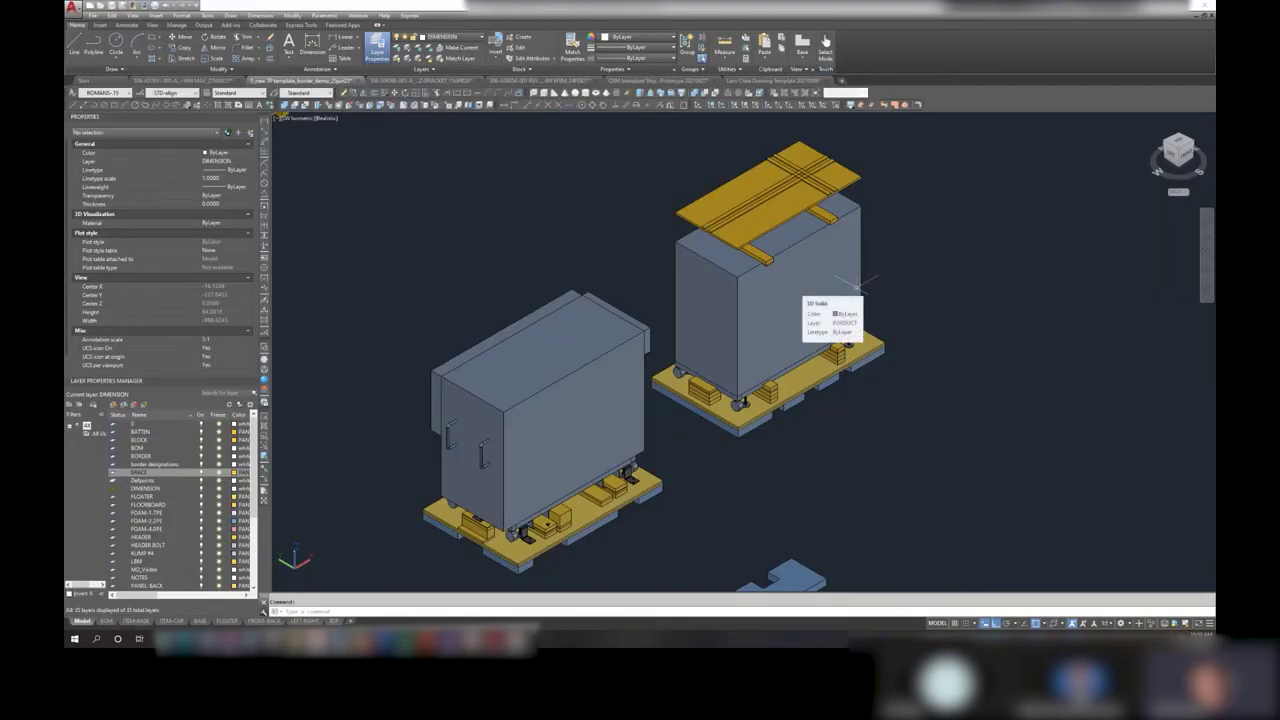
- Frame both crates on screen and switch the viewport to the Top view
{"action": "middle_click_drag", "start_coordinate": [935, 414], "coordinate": [930, 331]}
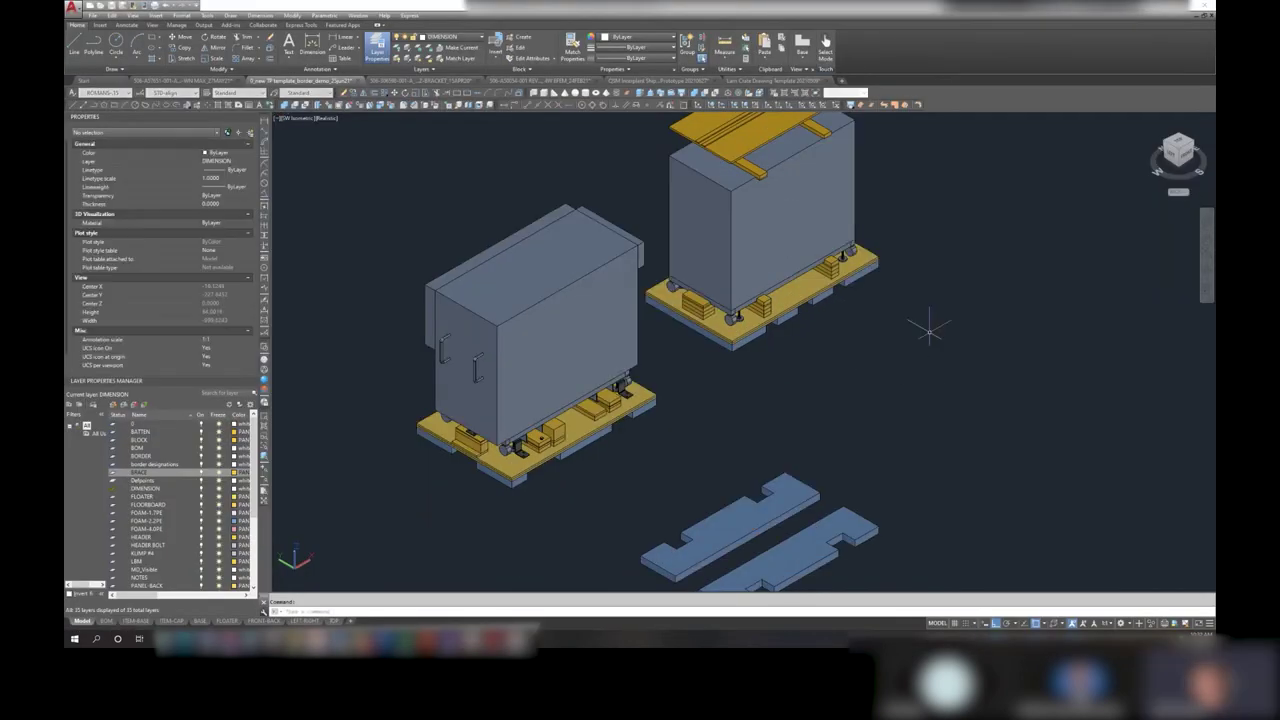
{"action": "scroll", "coordinate": [895, 315], "scroll_direction": "down", "scroll_amount": 3}
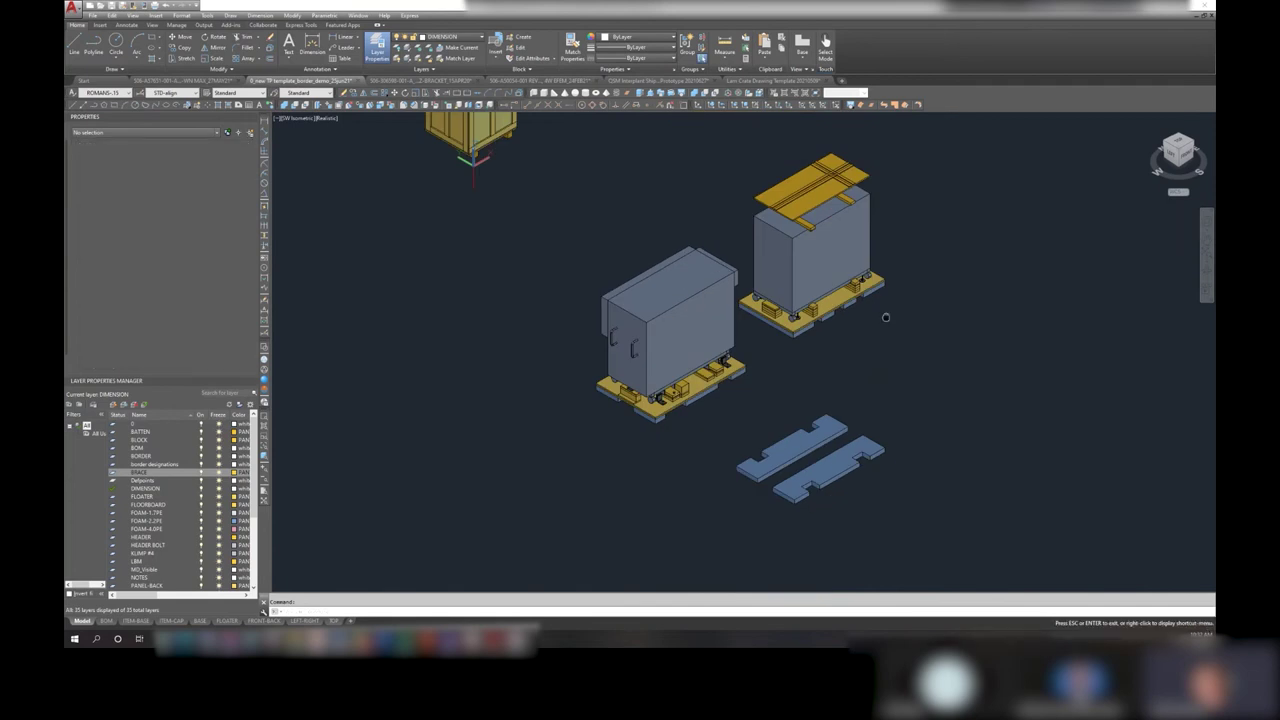
{"action": "middle_click_drag", "start_coordinate": [885, 314], "coordinate": [808, 401]}
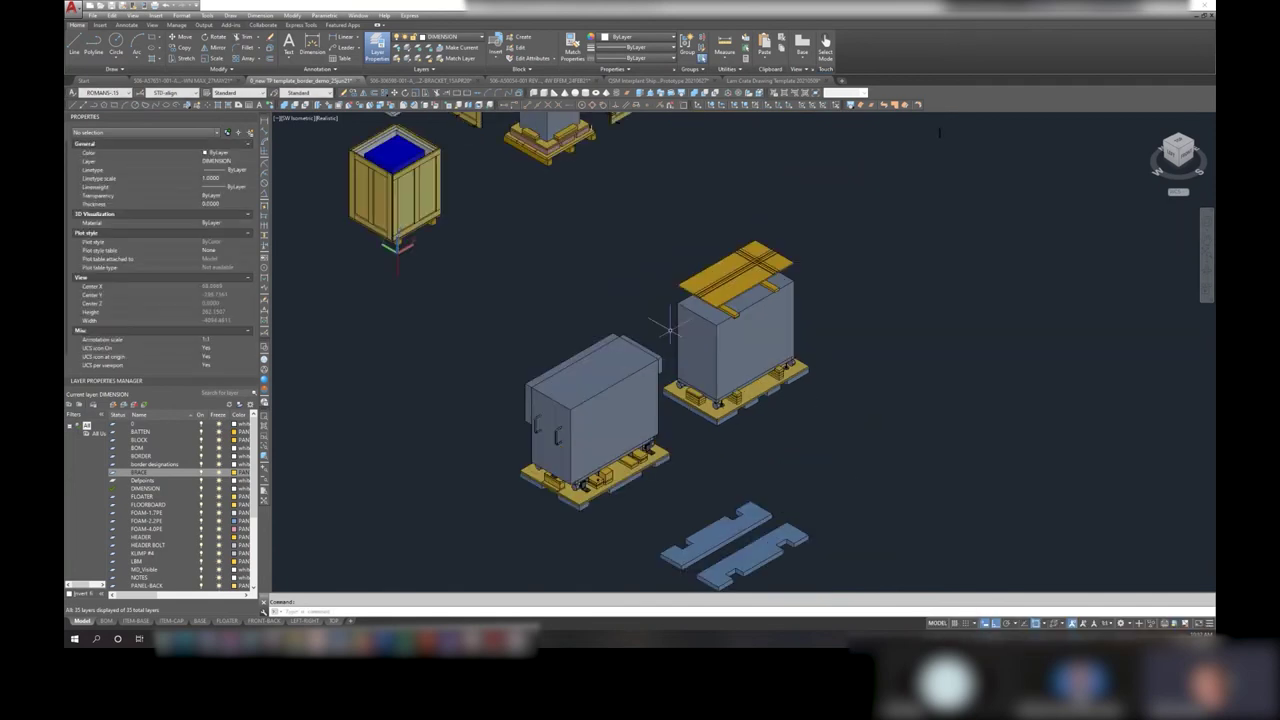
{"action": "middle_click_drag", "start_coordinate": [674, 336], "coordinate": [617, 289]}
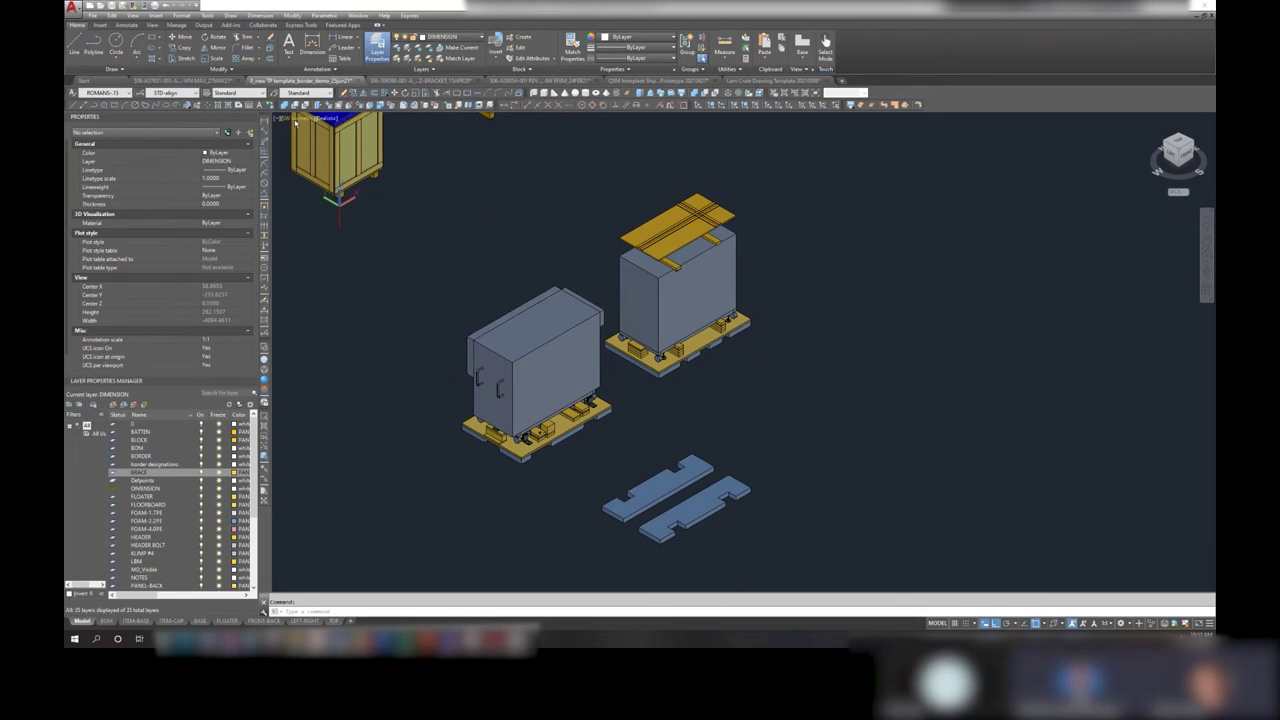
{"action": "left_click", "coordinate": [300, 118]}
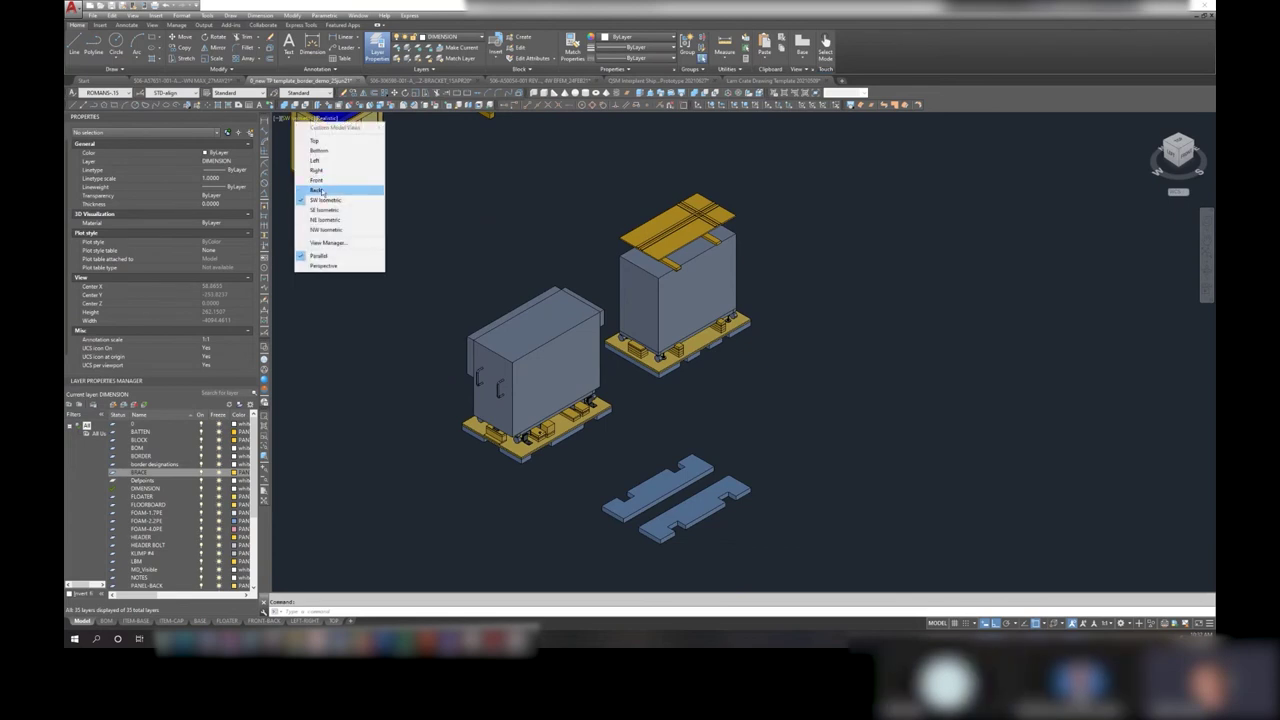
{"action": "left_click", "coordinate": [315, 141]}
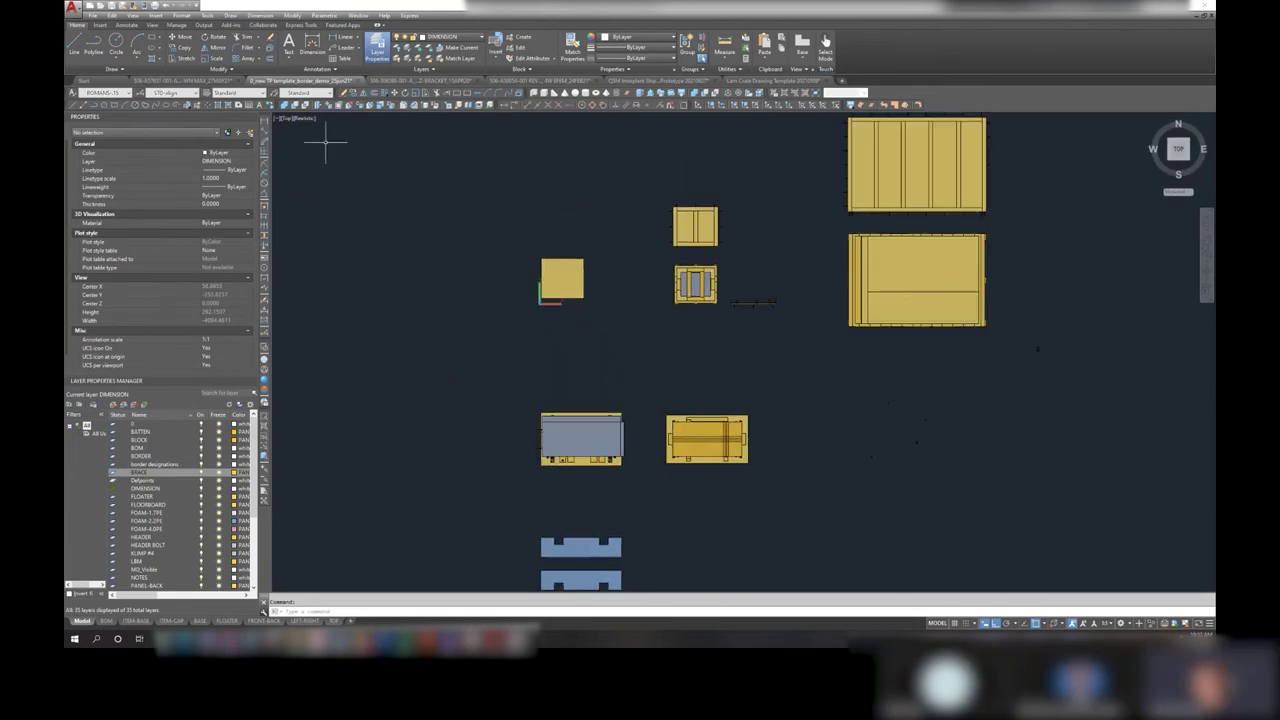
- Move the lower-right crate 50 units in plan view, then switch to SW Isometric
{"action": "left_click", "coordinate": [645, 392]}
{"action": "left_click", "coordinate": [766, 490]}
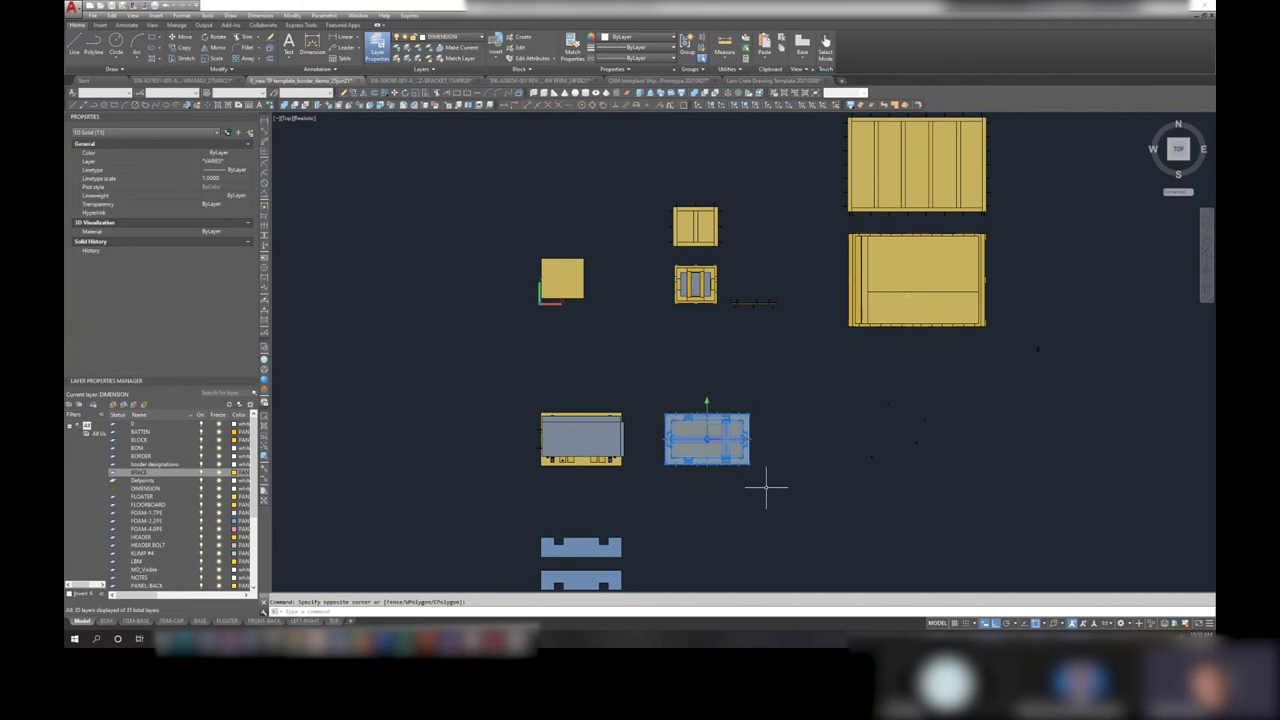
{"action": "right_click", "coordinate": [778, 377]}
{"action": "left_click", "coordinate": [805, 443]}
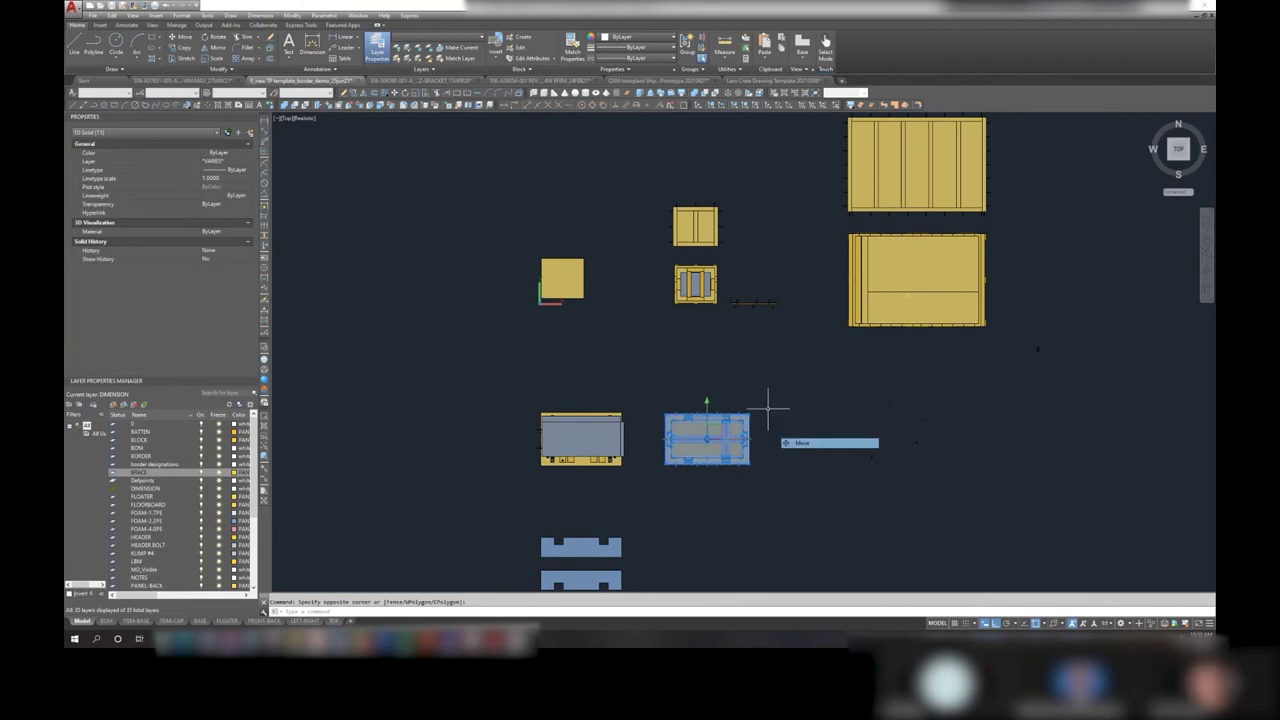
{"action": "left_click", "coordinate": [745, 528]}
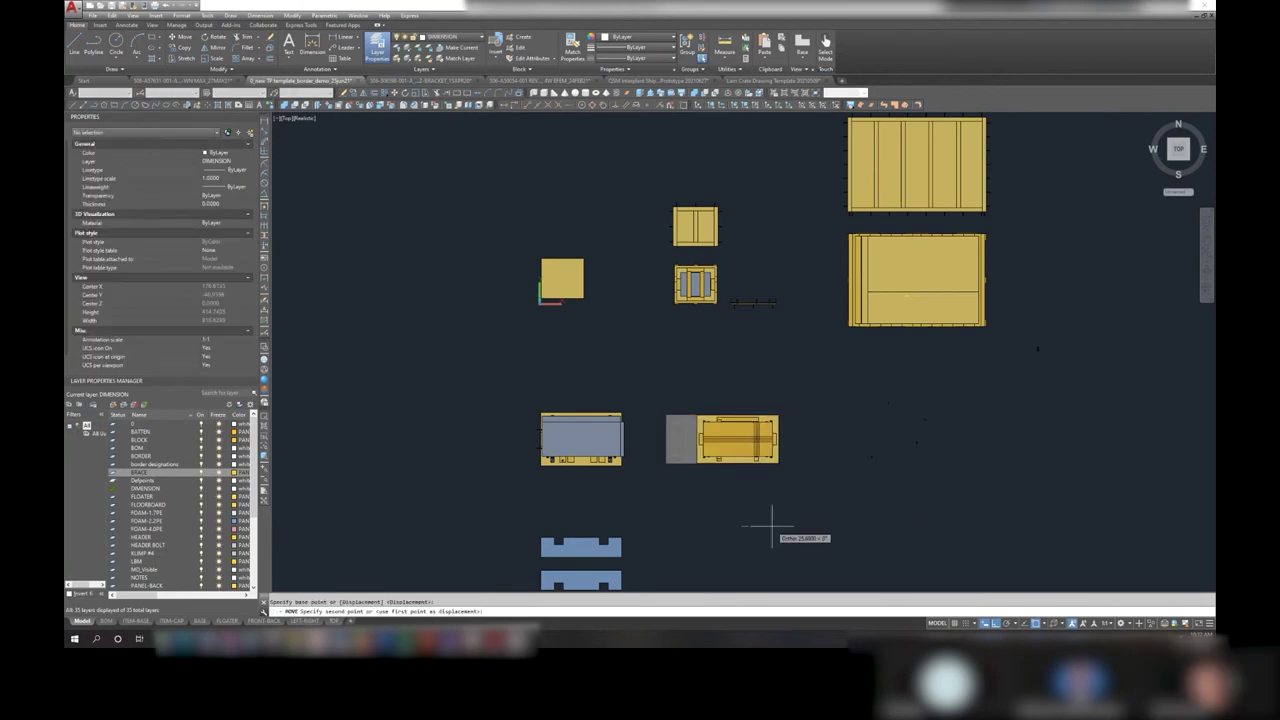
{"action": "type", "text": "50"}
{"action": "key", "text": "Return"}
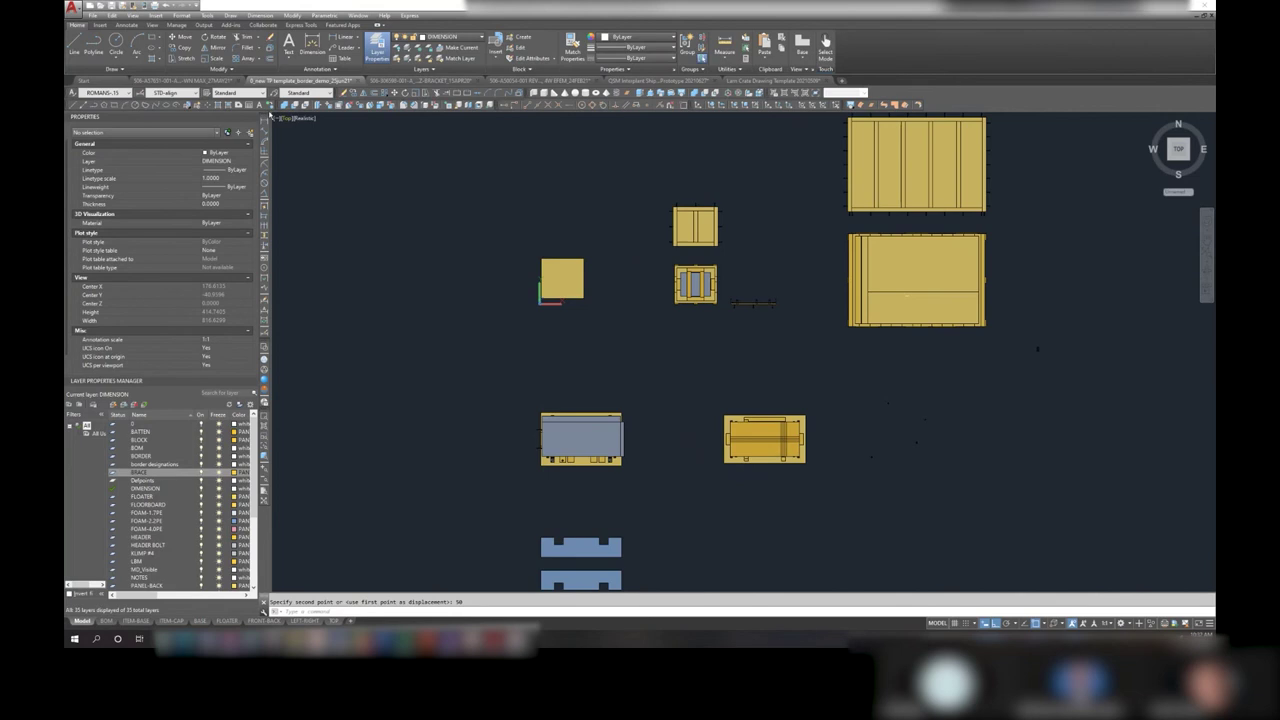
{"action": "left_click", "coordinate": [281, 118]}
{"action": "left_click", "coordinate": [328, 198]}
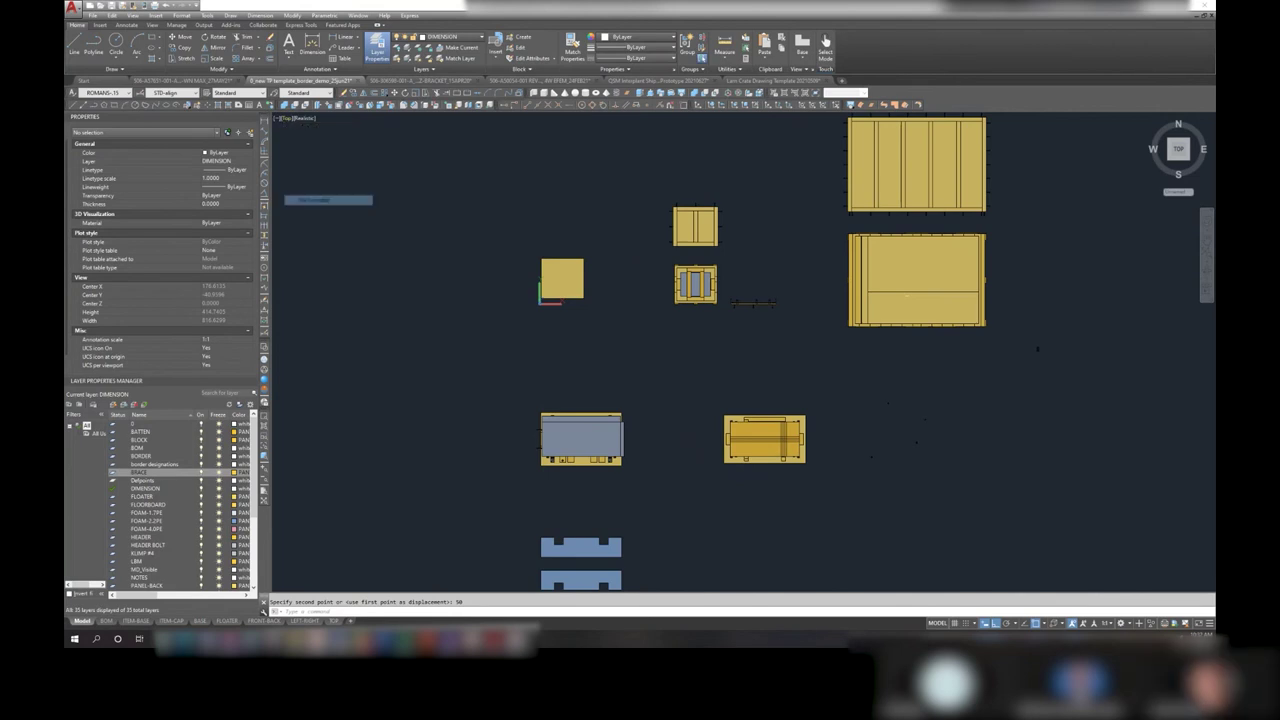
{"action": "scroll", "coordinate": [760, 425], "scroll_direction": "up", "scroll_amount": 2}
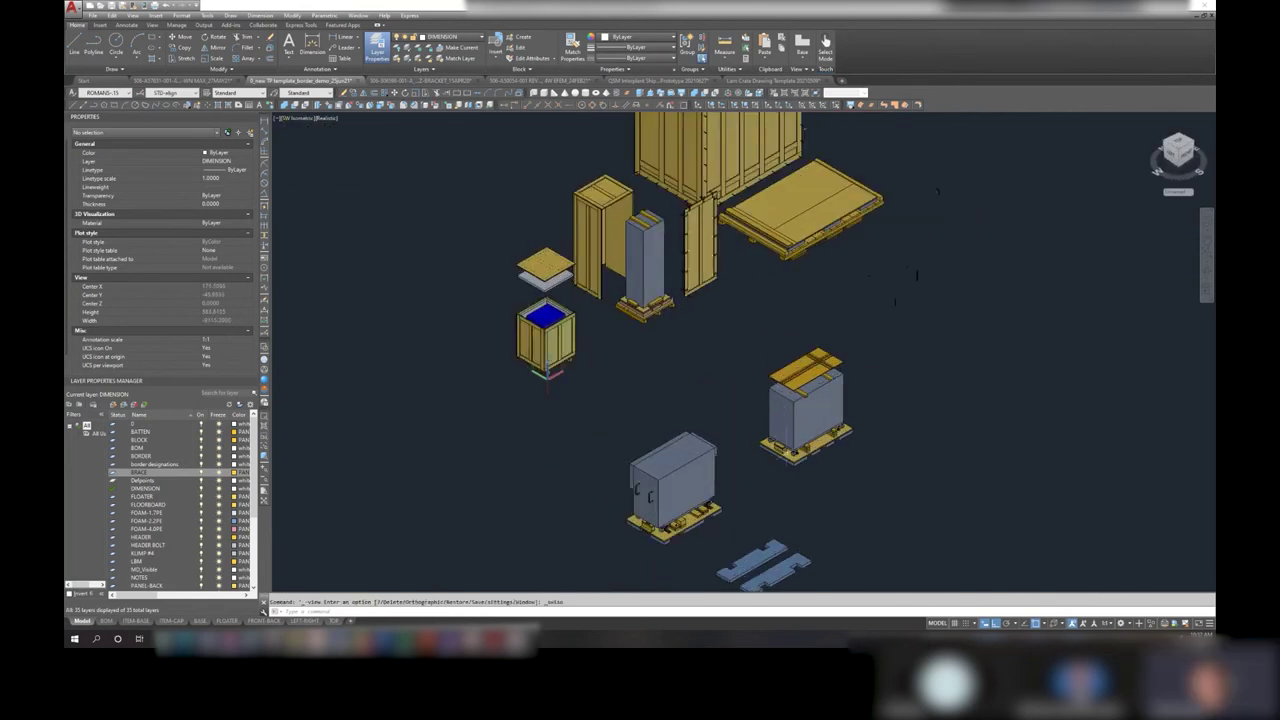
{"action": "middle_click_drag", "start_coordinate": [755, 445], "coordinate": [703, 355]}
{"action": "scroll", "coordinate": [703, 355], "scroll_direction": "up", "scroll_amount": 2}
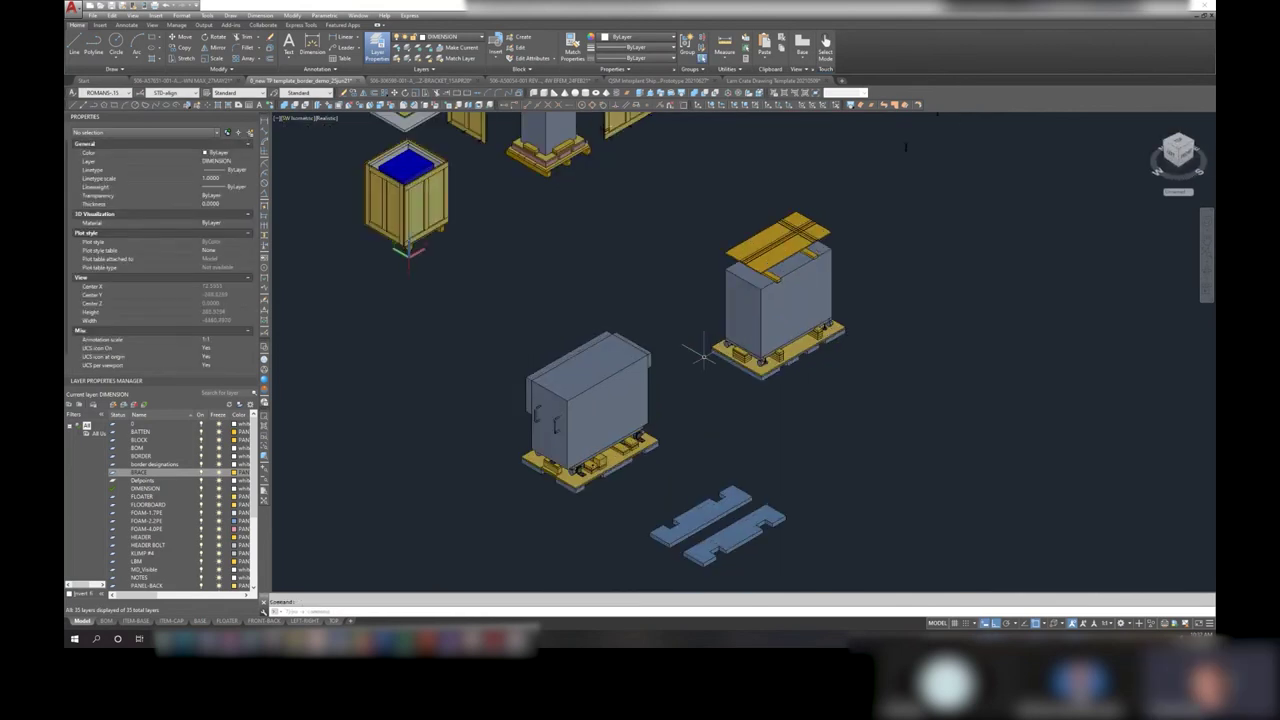
{"action": "scroll", "coordinate": [703, 355], "scroll_direction": "up", "scroll_amount": 2}
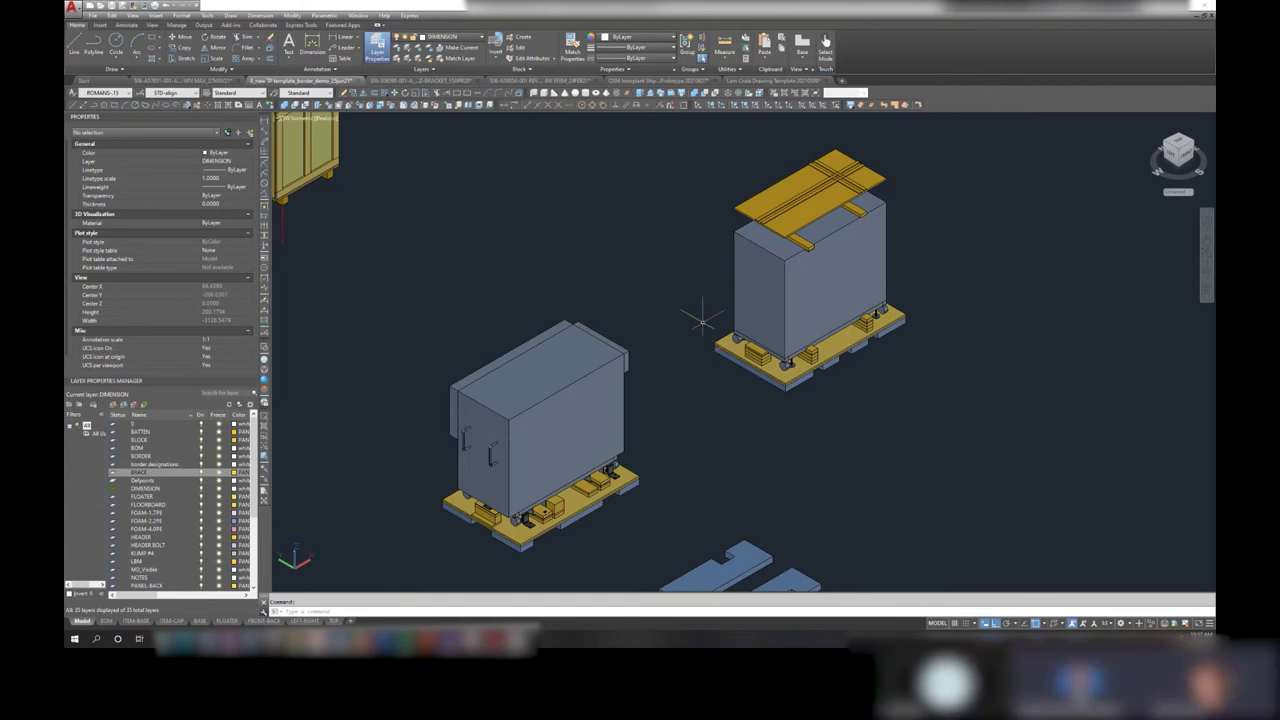
- Copy the grey product box from the right pallet and place the copy off to its right
{"action": "middle_click_drag", "start_coordinate": [757, 378], "coordinate": [687, 371]}
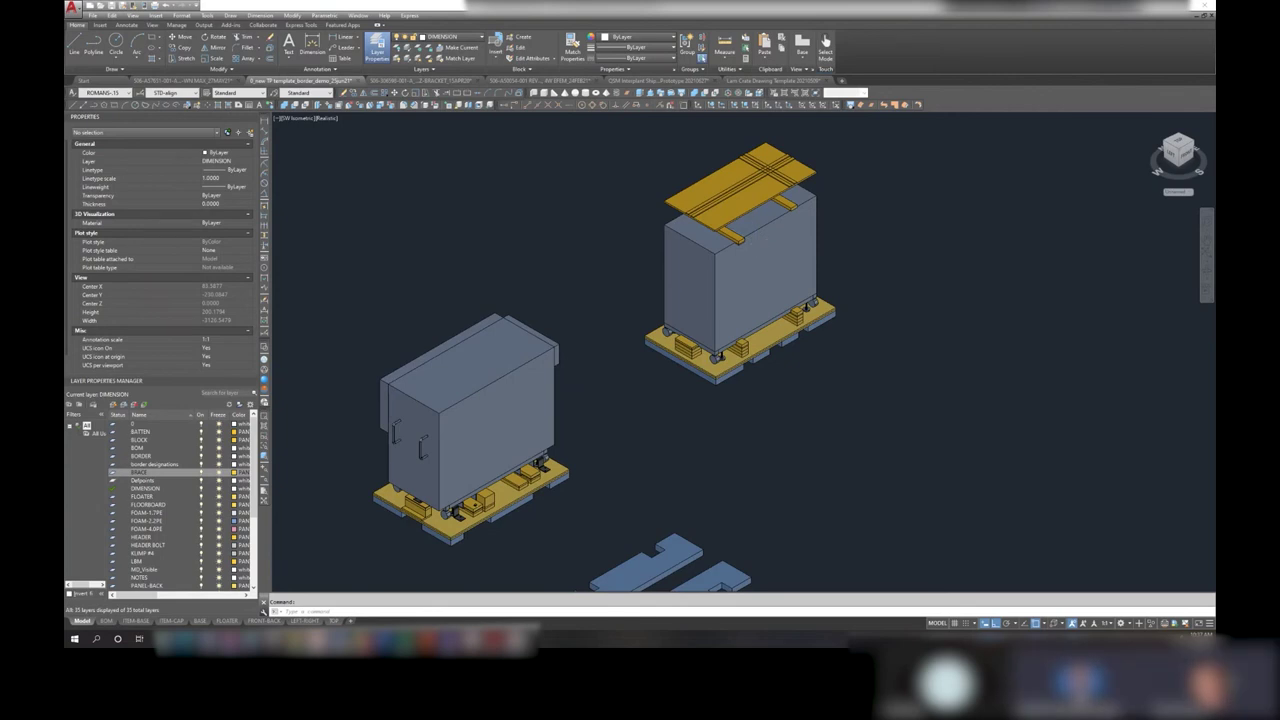
{"action": "scroll", "coordinate": [760, 238], "scroll_direction": "up", "scroll_amount": 3}
{"action": "left_click", "coordinate": [784, 237]}
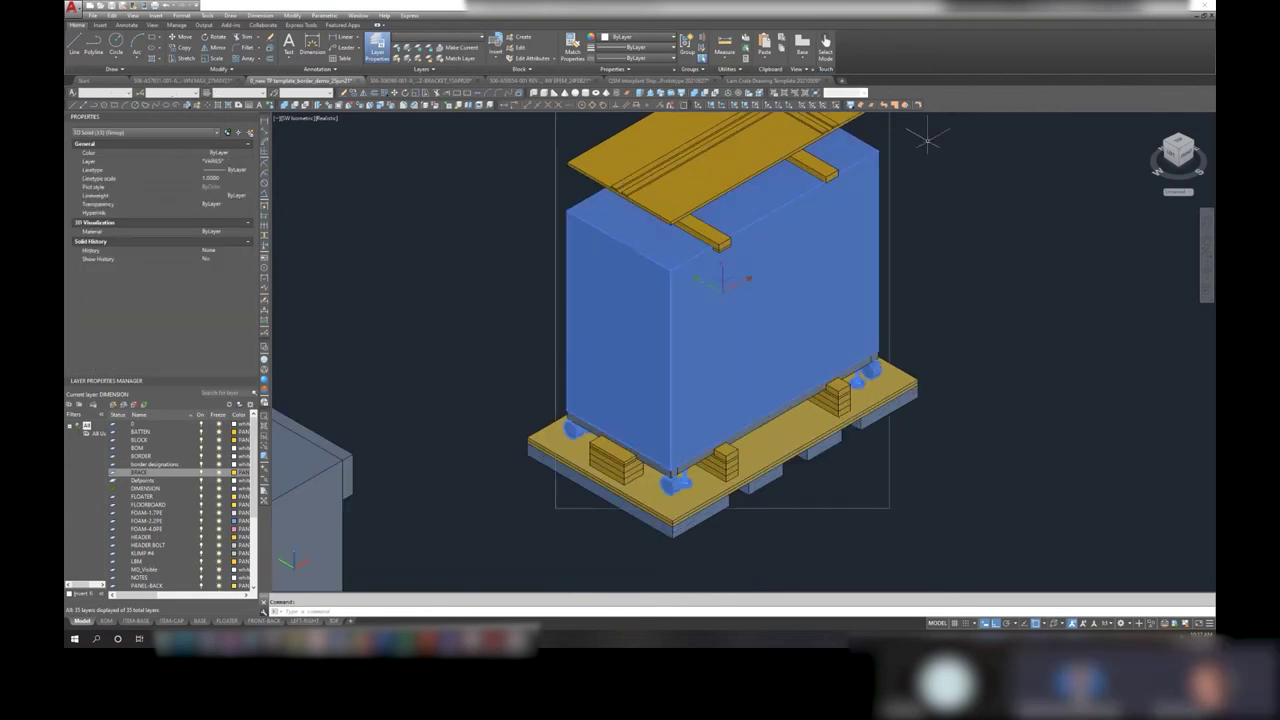
{"action": "scroll", "coordinate": [920, 300], "scroll_direction": "down", "scroll_amount": 3}
{"action": "middle_click_drag", "start_coordinate": [823, 359], "coordinate": [809, 314]}
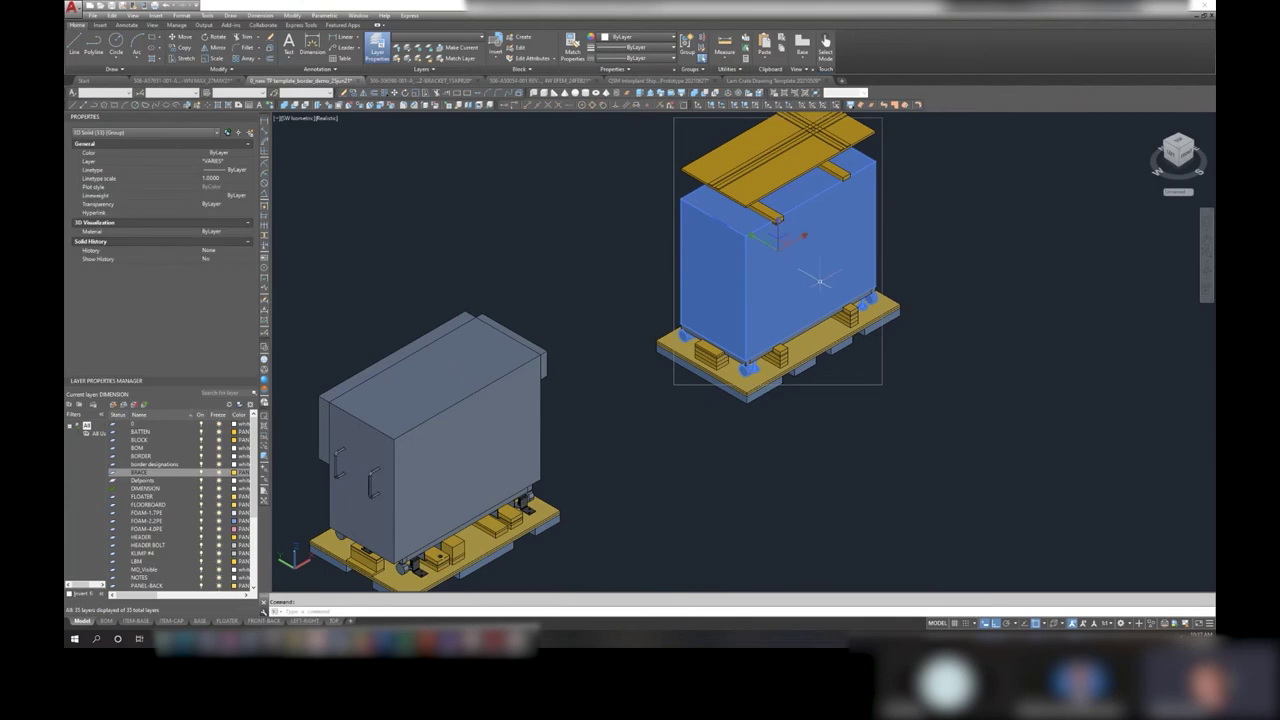
{"action": "right_click", "coordinate": [828, 271]}
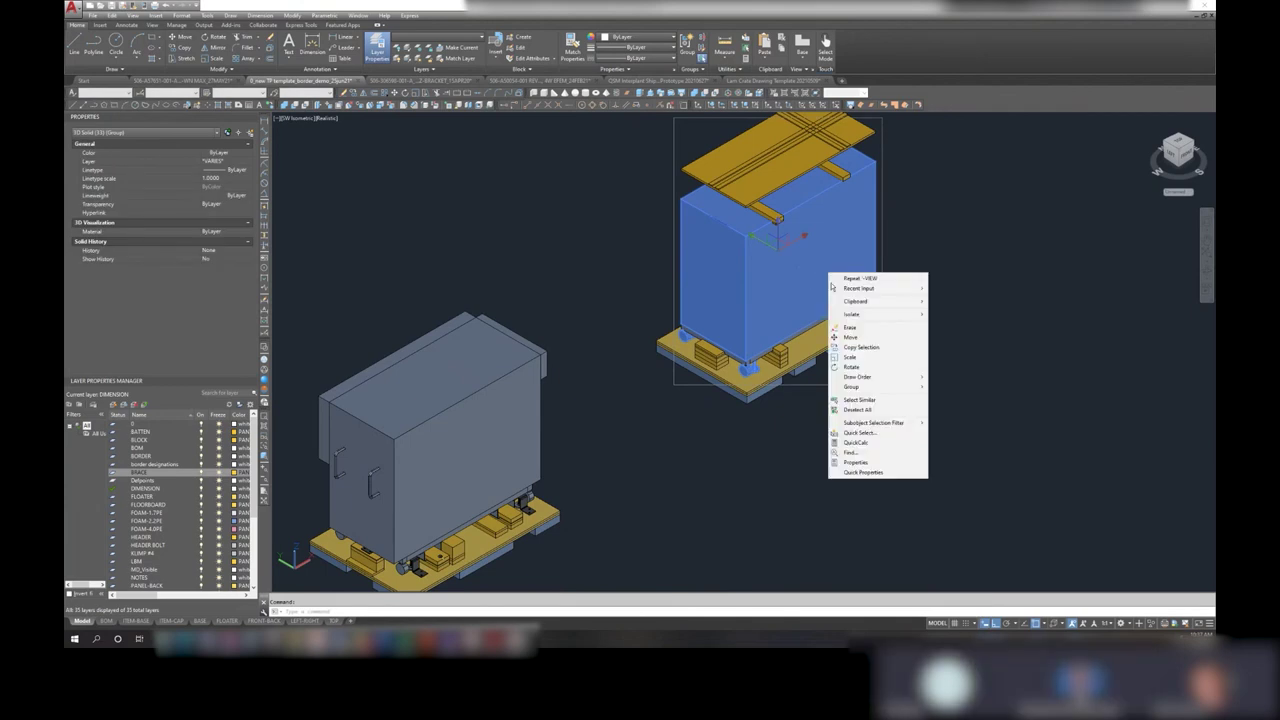
{"action": "left_click", "coordinate": [872, 347]}
{"action": "left_click", "coordinate": [878, 345]}
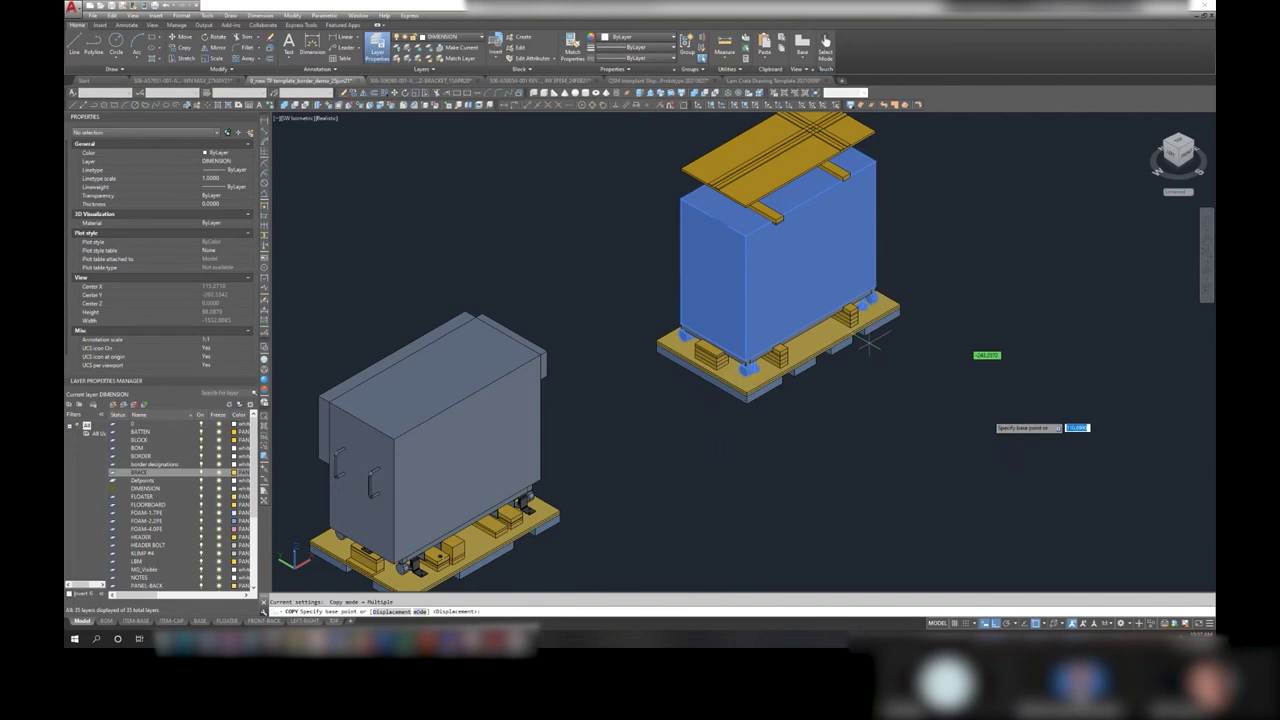
{"action": "left_click", "coordinate": [1062, 465]}
{"action": "key", "text": "Escape"}
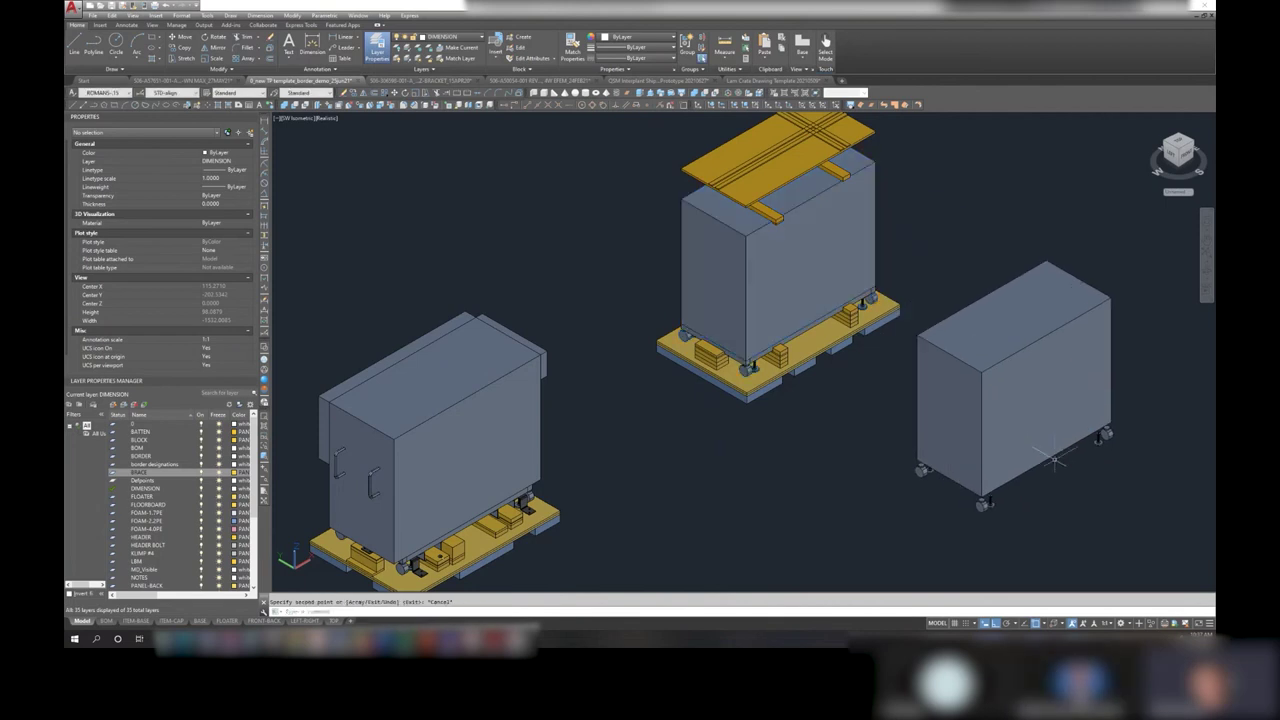
{"action": "scroll", "coordinate": [666, 425], "scroll_direction": "up", "scroll_amount": 3}
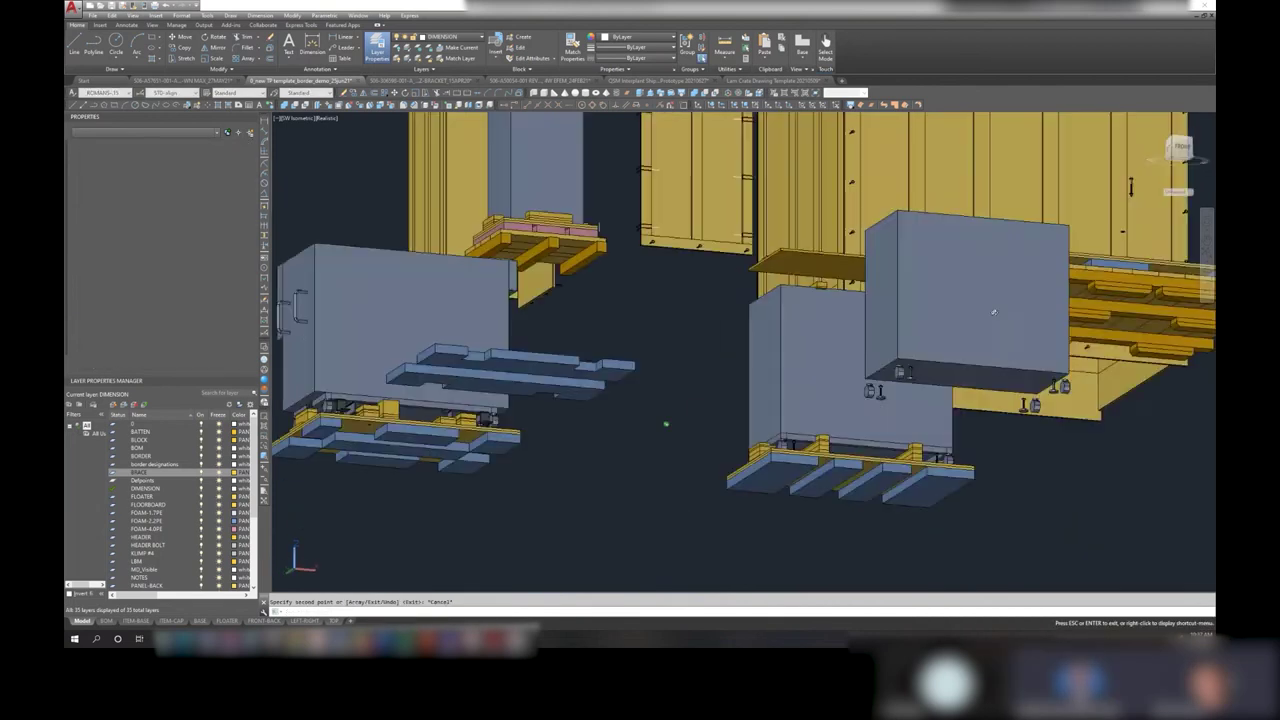
{"action": "scroll", "coordinate": [666, 425], "scroll_direction": "up", "scroll_amount": 2}
{"action": "scroll", "coordinate": [666, 425], "scroll_direction": "up", "scroll_amount": 2}
{"action": "middle_click_drag", "start_coordinate": [666, 425], "coordinate": [580, 330], "text": "shift"}
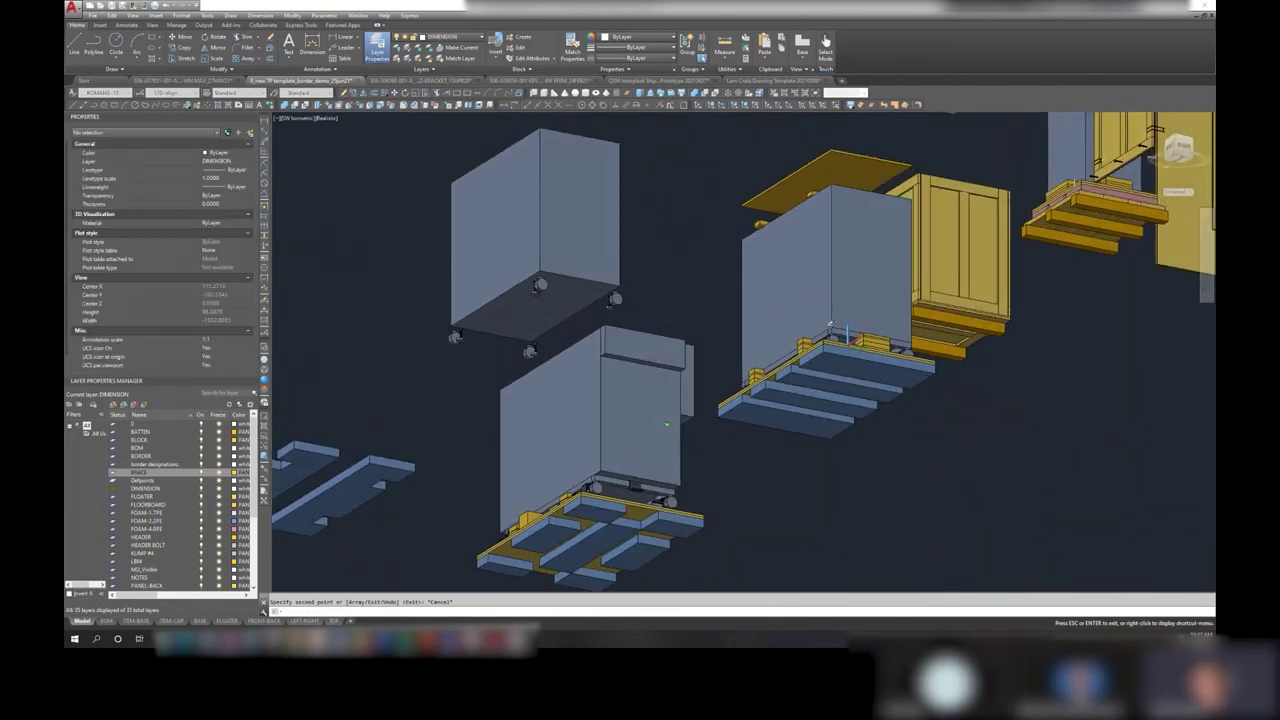
{"action": "scroll", "coordinate": [578, 323], "scroll_direction": "up", "scroll_amount": 3}
{"action": "scroll", "coordinate": [640, 255], "scroll_direction": "up", "scroll_amount": 3}
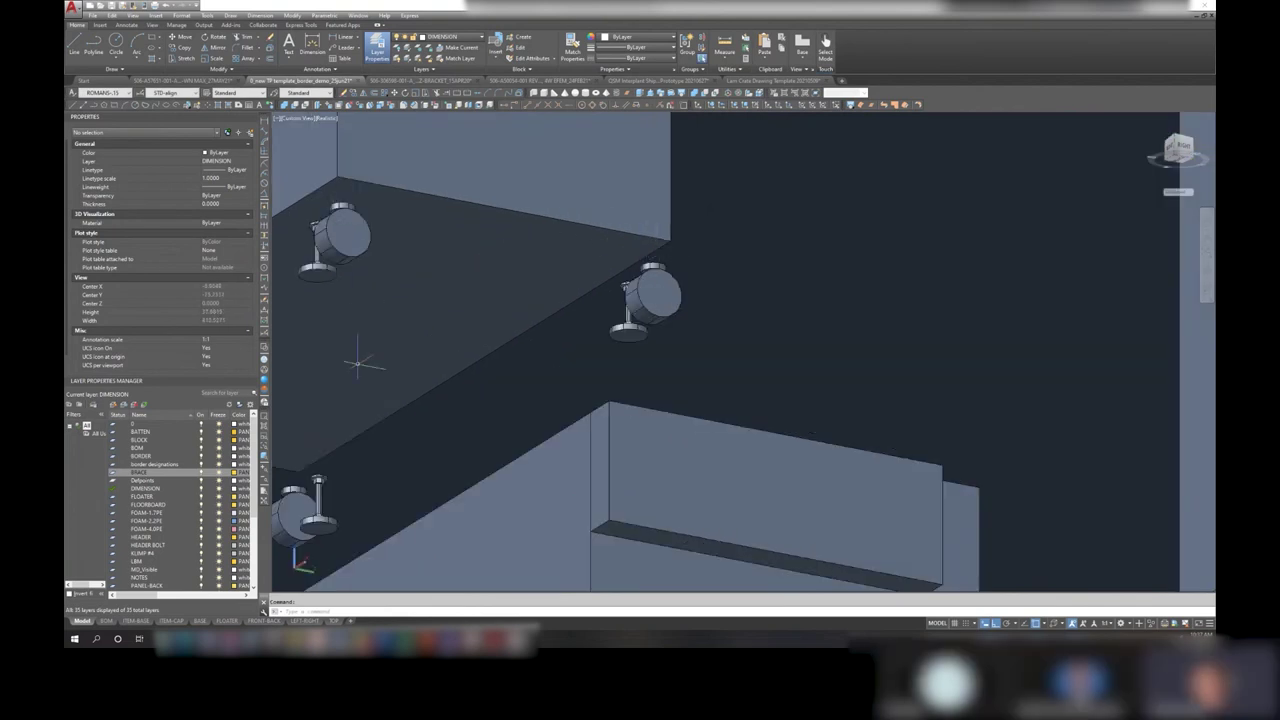
{"action": "middle_click_drag", "start_coordinate": [354, 357], "coordinate": [664, 317]}
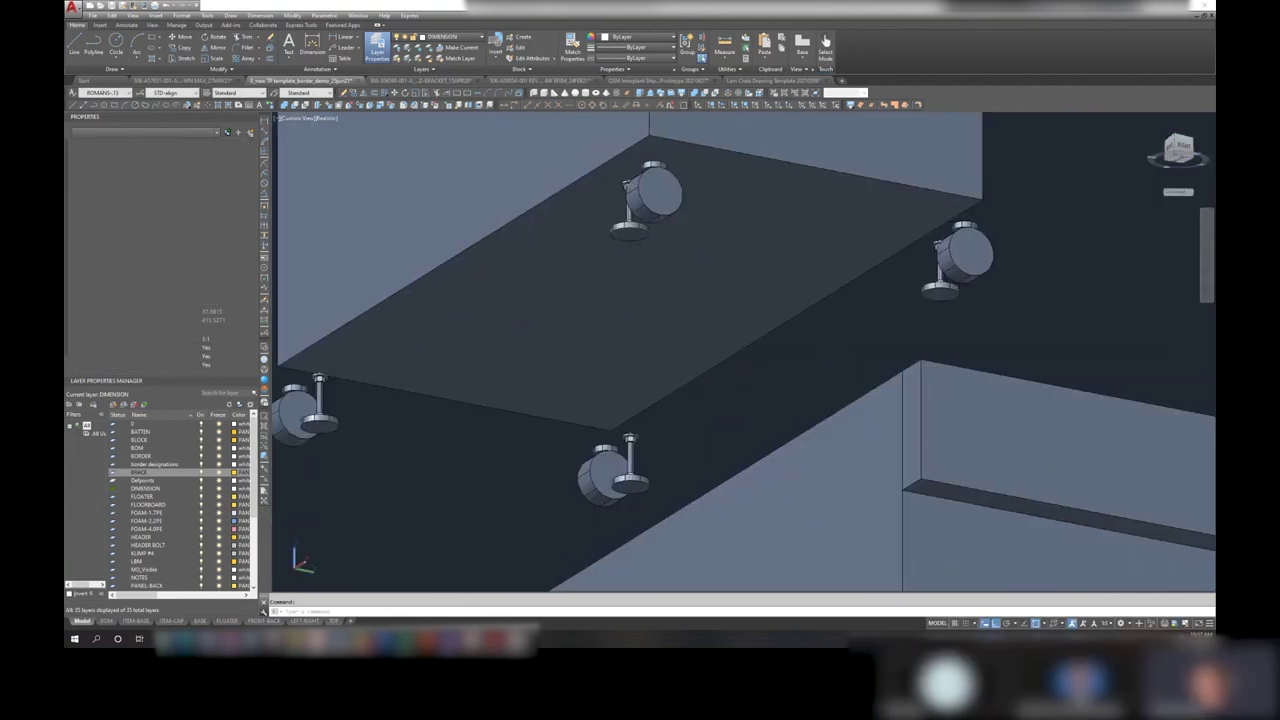
{"action": "mouse_move", "coordinate": [720, 349]}
{"action": "middle_mouse_down", "text": "shift"}
{"action": "mouse_move", "coordinate": [982, 440]}
{"action": "mouse_move", "coordinate": [920, 417]}
{"action": "middle_mouse_up", "text": "shift"}
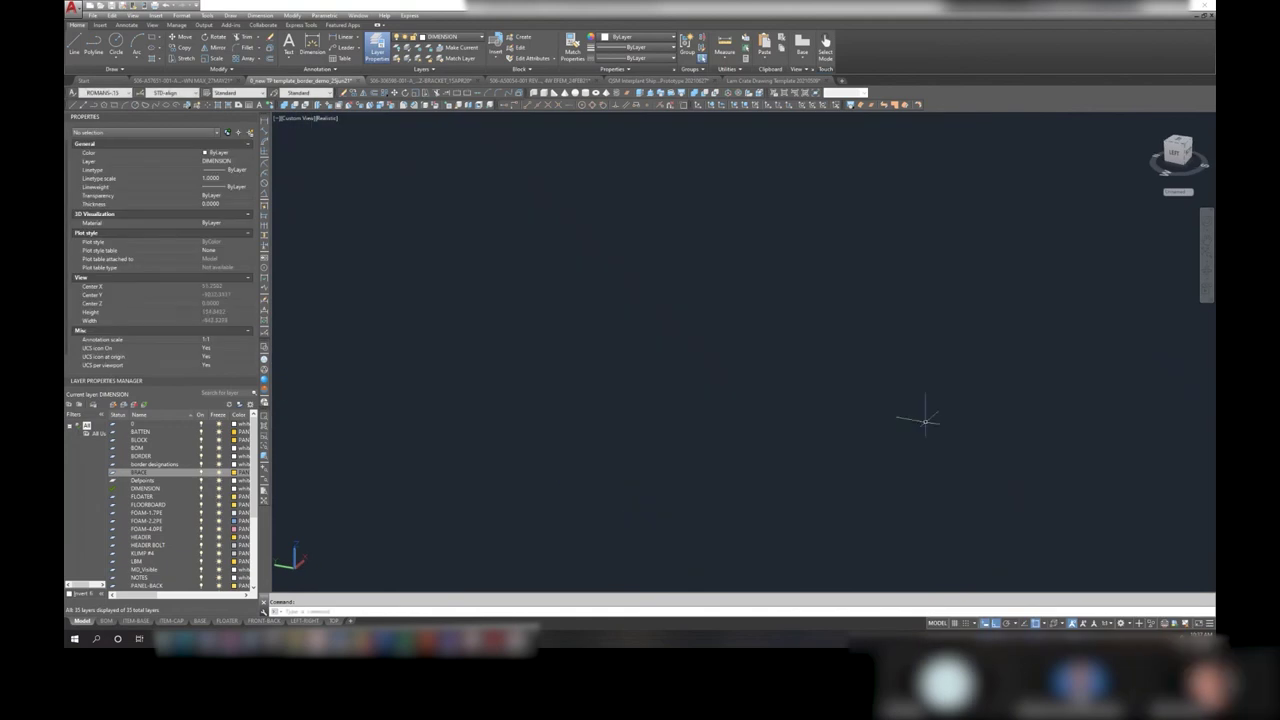
{"action": "left_click", "coordinate": [296, 118]}
{"action": "left_click", "coordinate": [336, 202]}
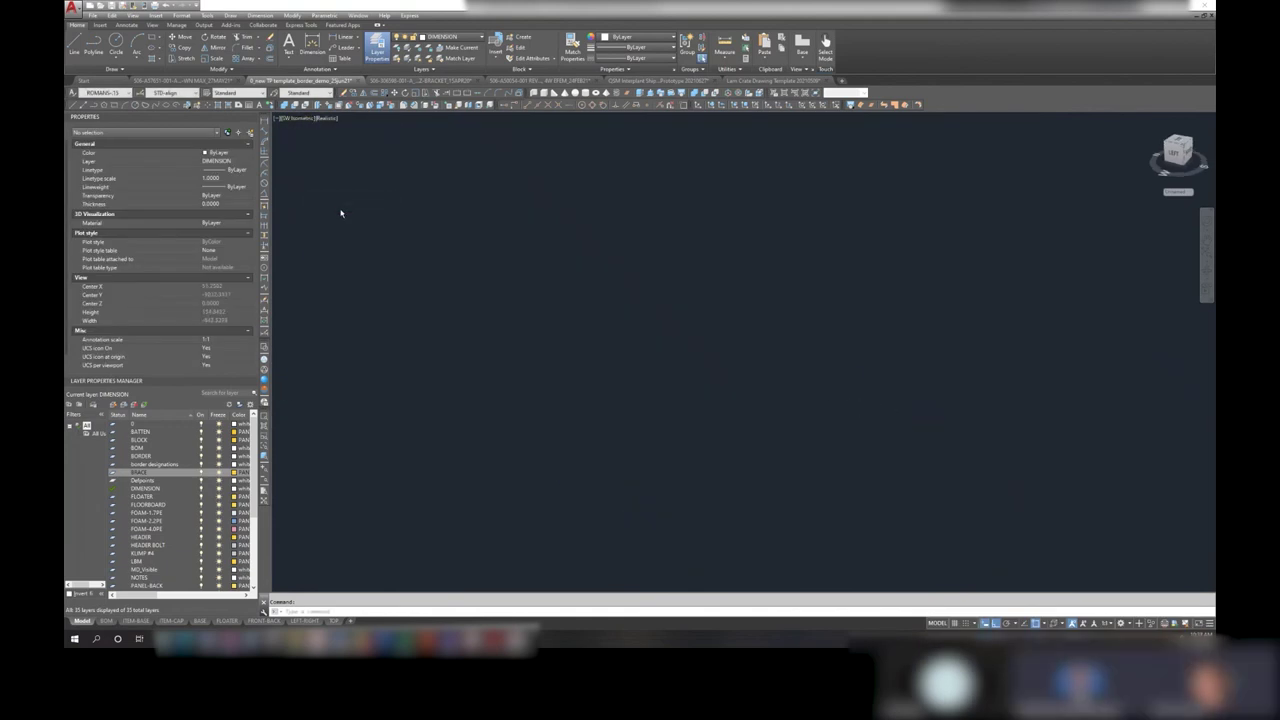
{"action": "scroll", "coordinate": [865, 483], "scroll_direction": "up", "scroll_amount": 3}
{"action": "scroll", "coordinate": [829, 457], "scroll_direction": "up", "scroll_amount": 3}
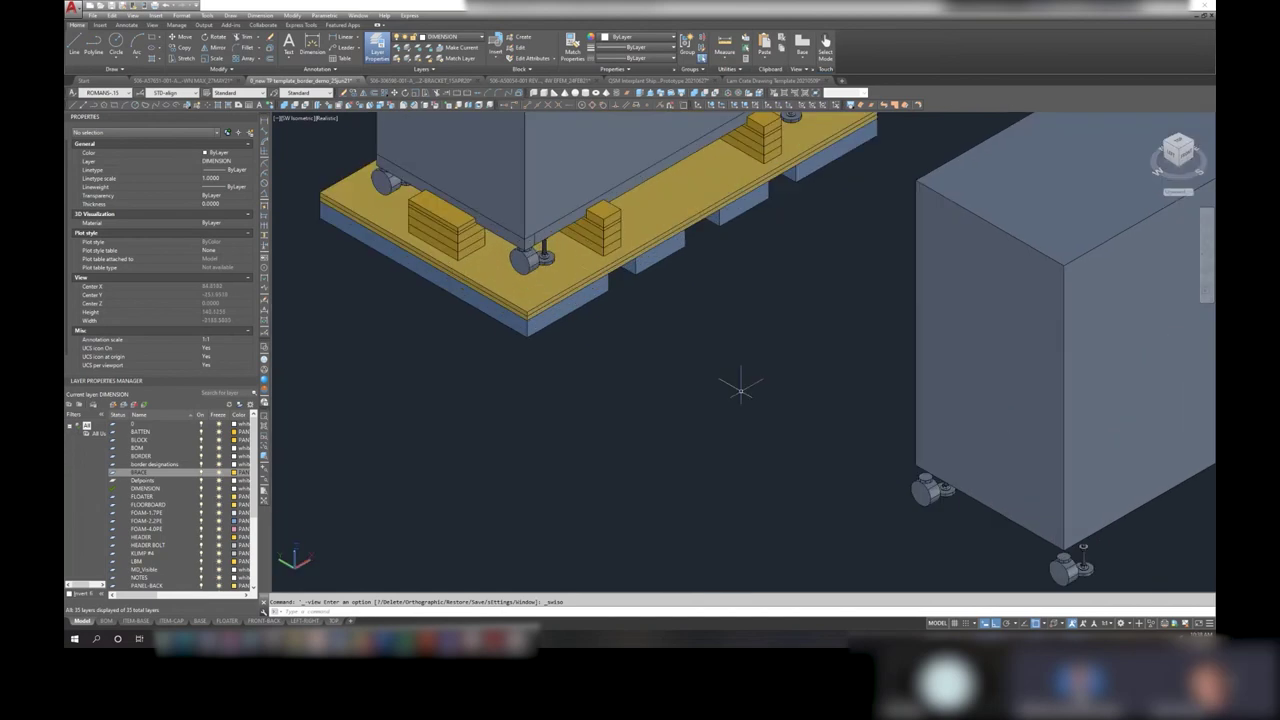
{"action": "left_click", "coordinate": [540, 229]}
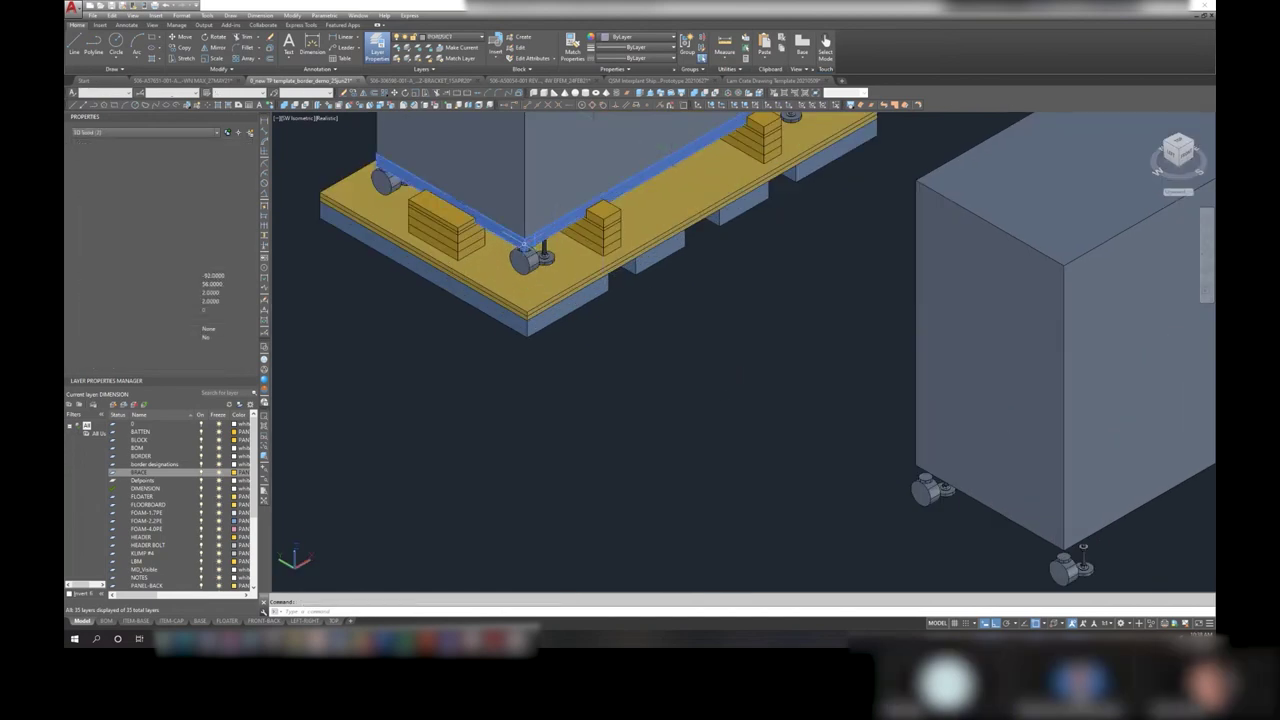
{"action": "right_click", "coordinate": [700, 251]}
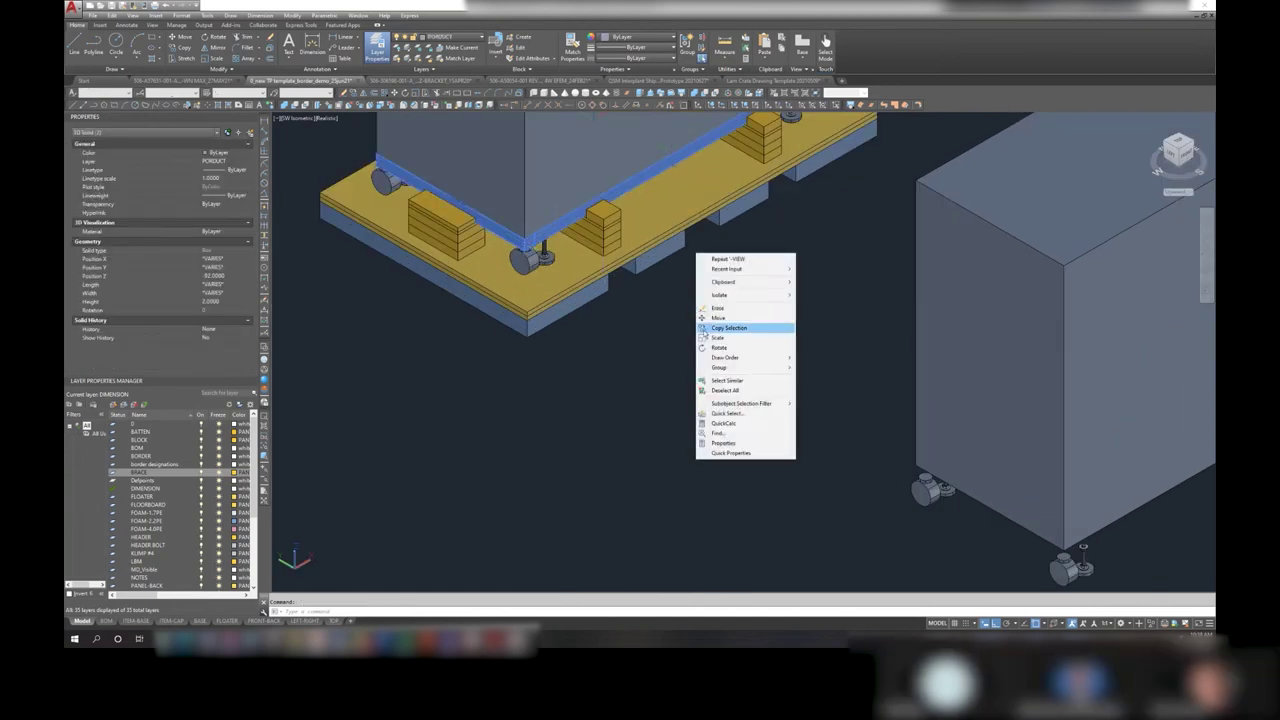
{"action": "left_click", "coordinate": [720, 314]}
{"action": "scroll", "coordinate": [495, 292], "scroll_direction": "down", "scroll_amount": 2}
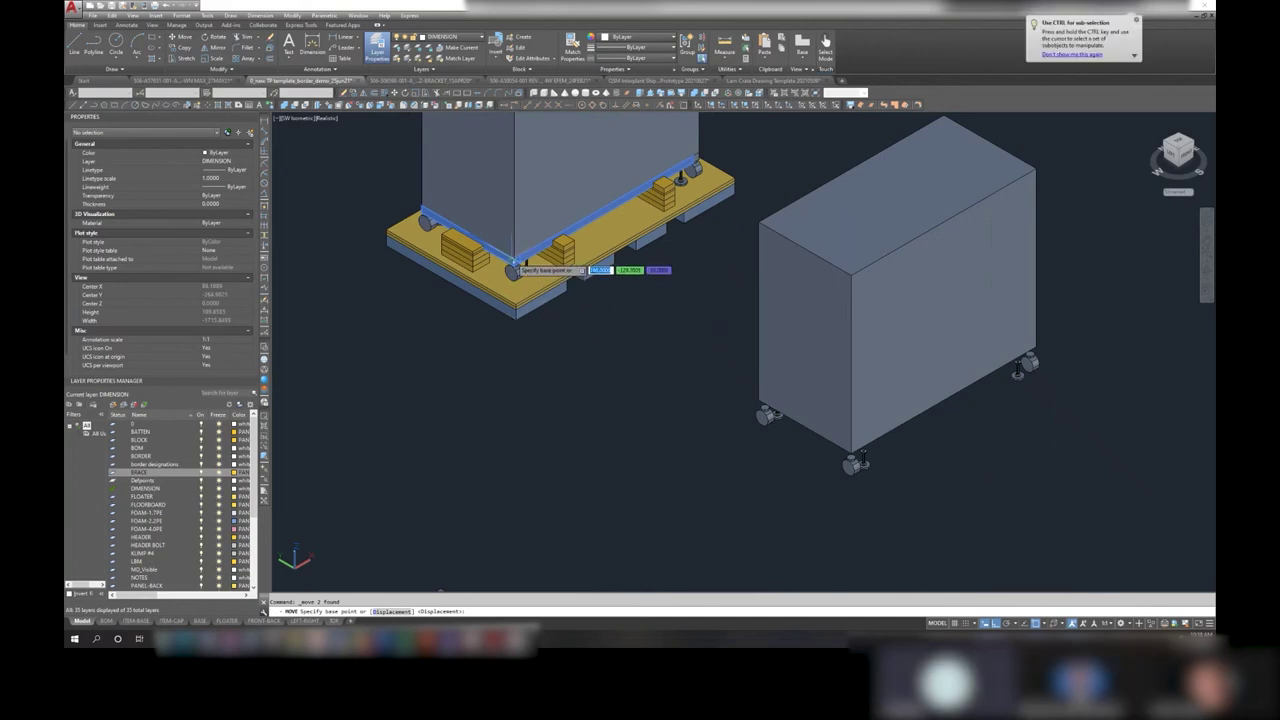
{"action": "left_click", "coordinate": [514, 268]}
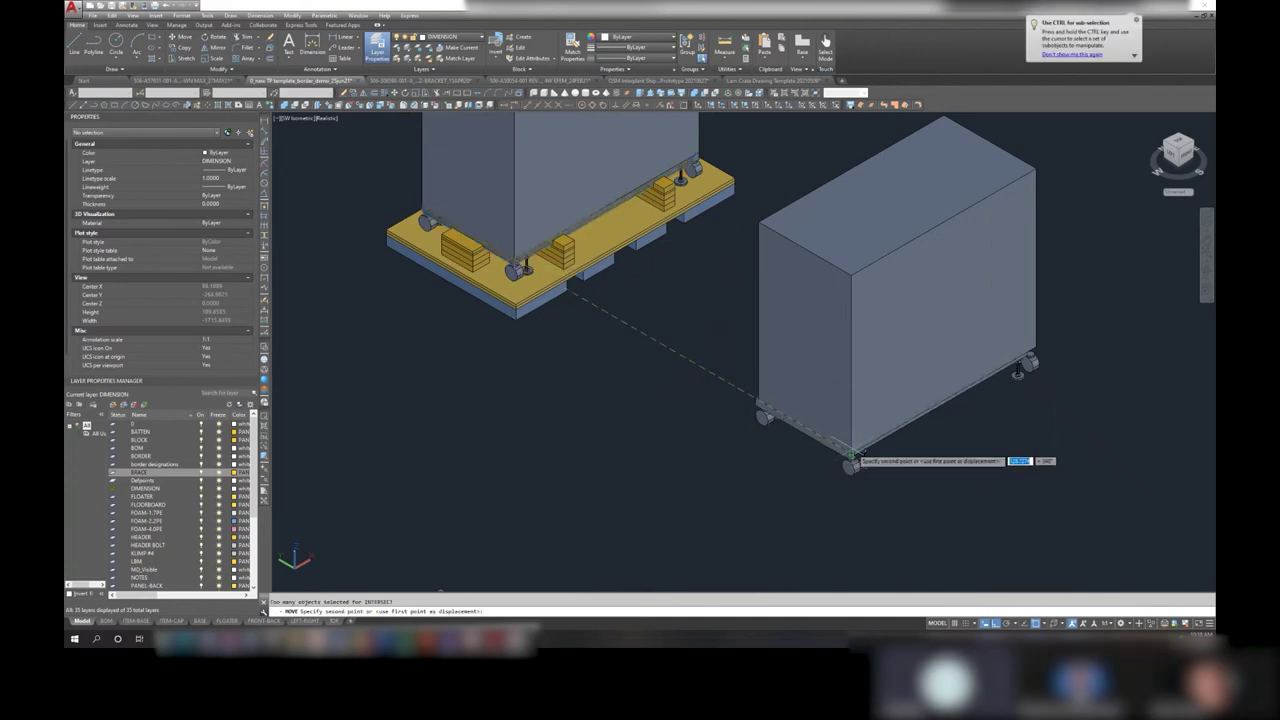
{"action": "key", "text": "Escape"}
{"action": "scroll", "coordinate": [848, 458], "scroll_direction": "up", "scroll_amount": 2}
{"action": "scroll", "coordinate": [900, 415], "scroll_direction": "up", "scroll_amount": 2}
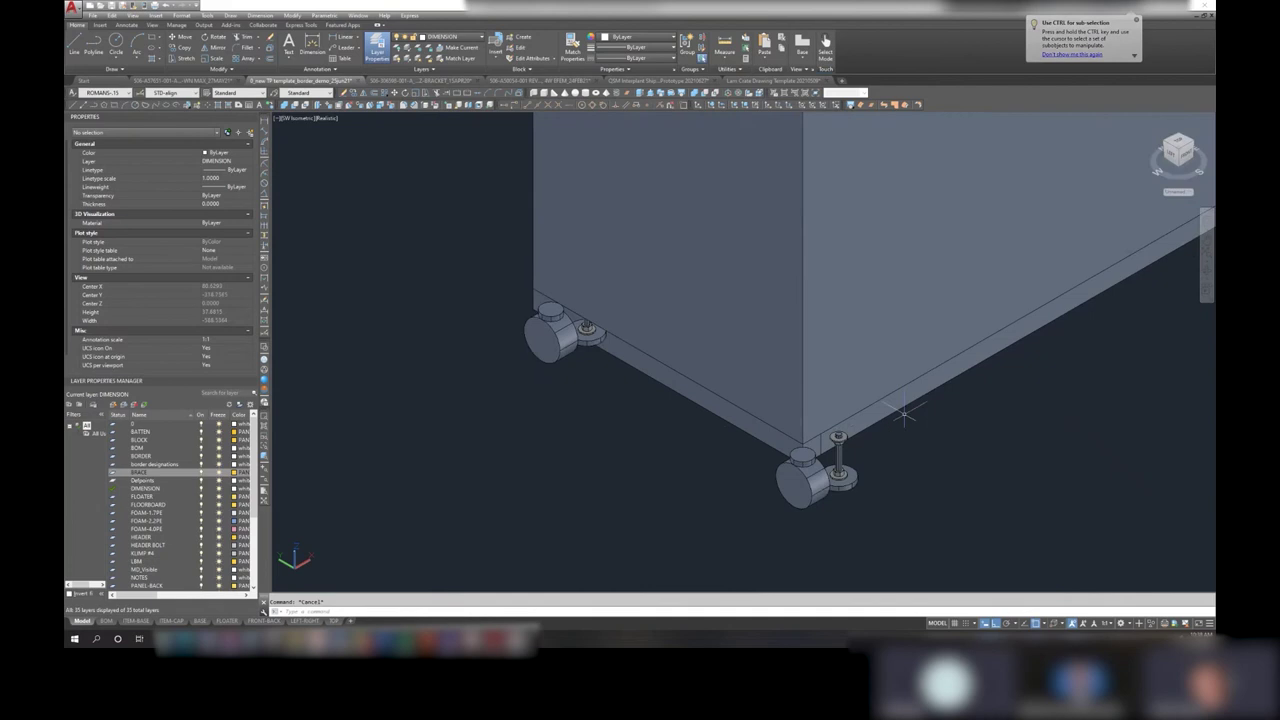
{"action": "middle_click_drag", "start_coordinate": [903, 409], "coordinate": [697, 380]}
{"action": "middle_click_drag", "start_coordinate": [1050, 213], "coordinate": [1020, 271]}
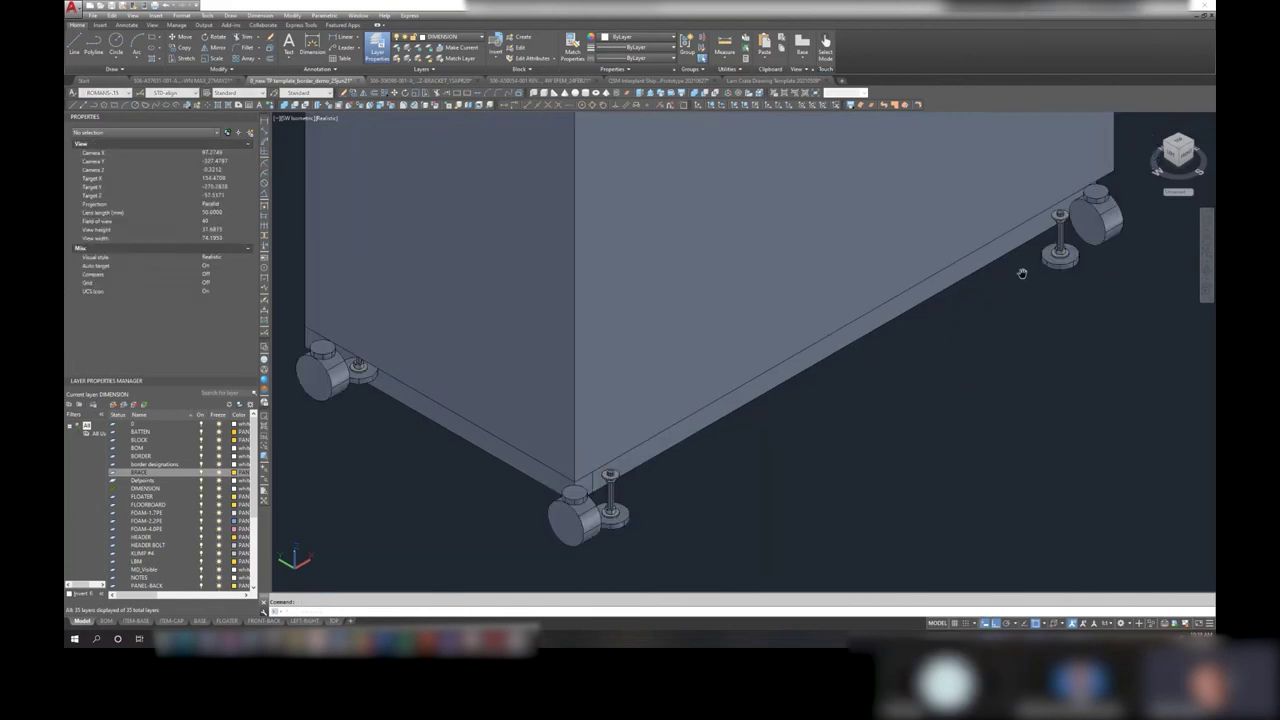
{"action": "scroll", "coordinate": [1007, 278], "scroll_direction": "down", "scroll_amount": 2}
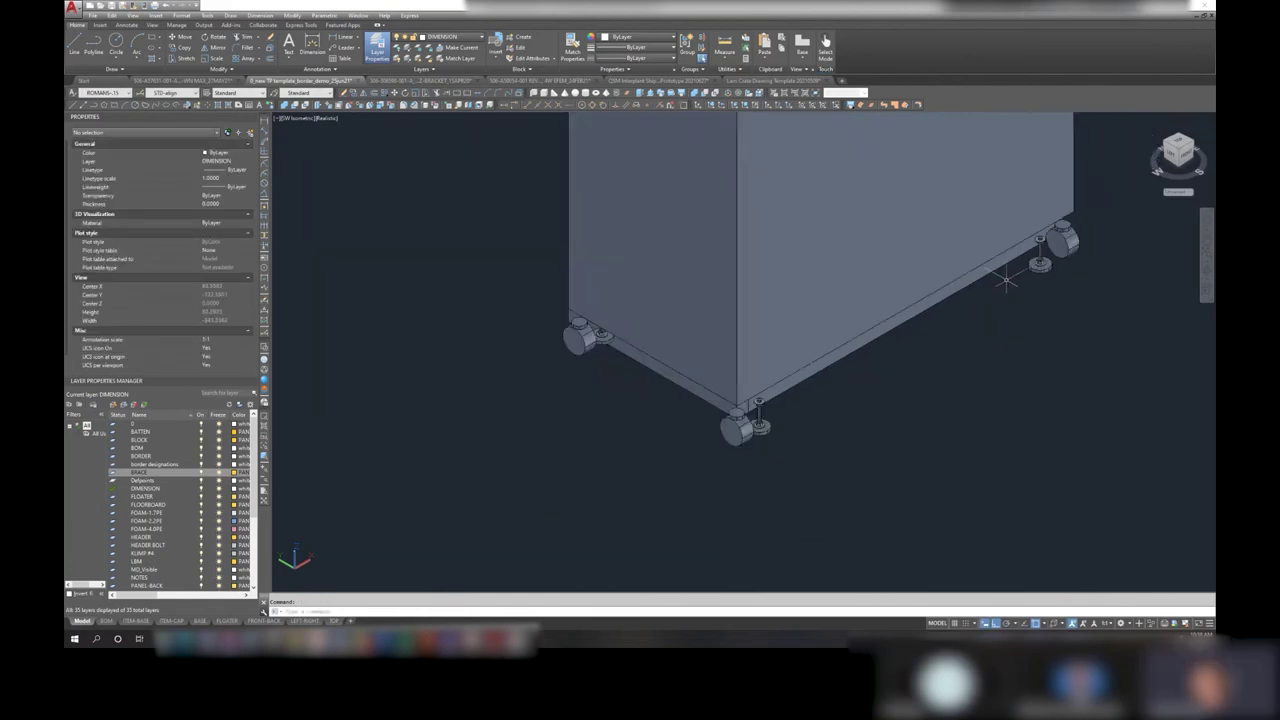
{"action": "scroll", "coordinate": [1006, 277], "scroll_direction": "down", "scroll_amount": 3}
- Window-select and erase the cabinet as a trial, then undo to restore it
{"action": "left_click", "coordinate": [1065, 138]}
{"action": "left_click", "coordinate": [882, 330]}
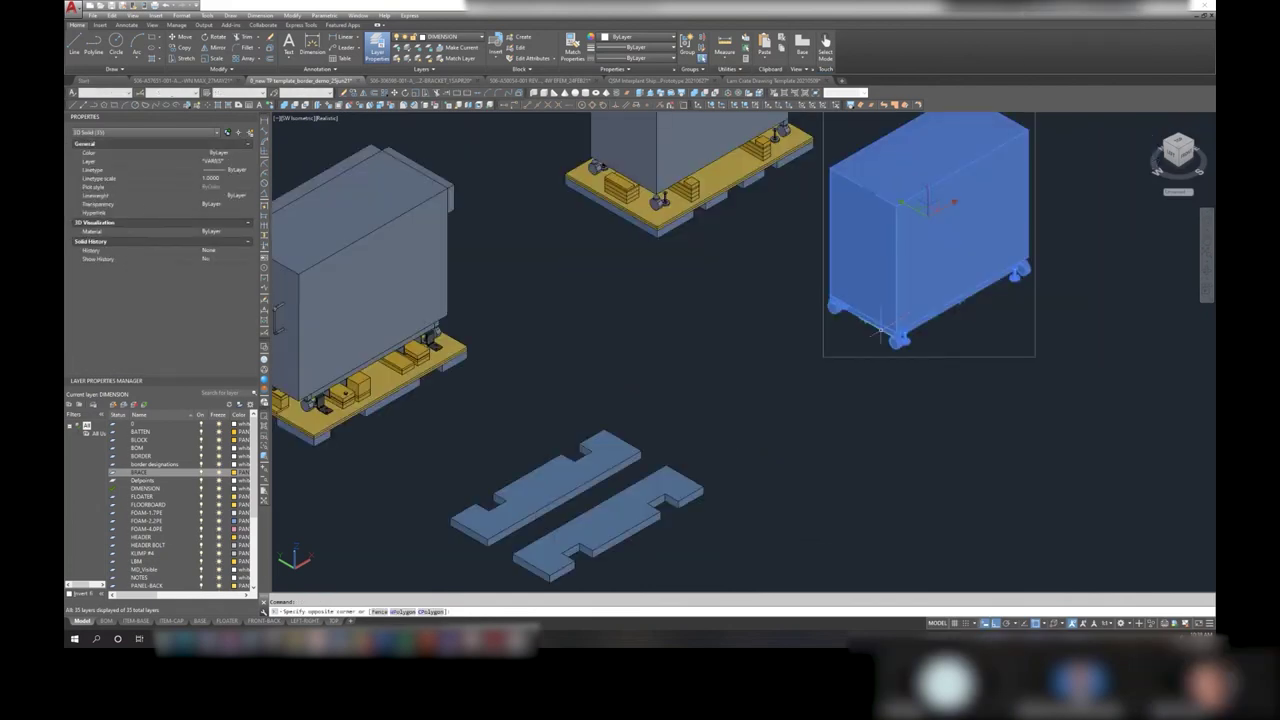
{"action": "key", "text": "Delete"}
{"action": "key", "text": "ctrl+z"}
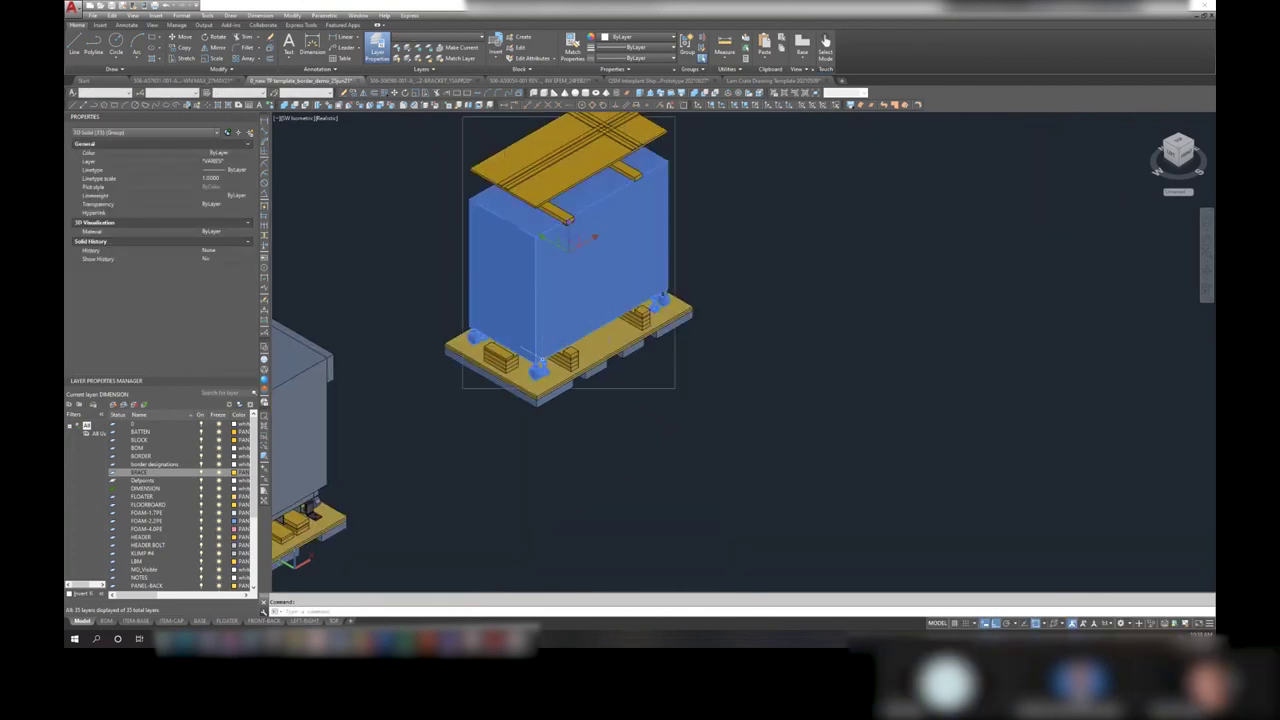
{"action": "scroll", "coordinate": [535, 356], "scroll_direction": "up", "scroll_amount": 5}
{"action": "key", "text": "Escape"}
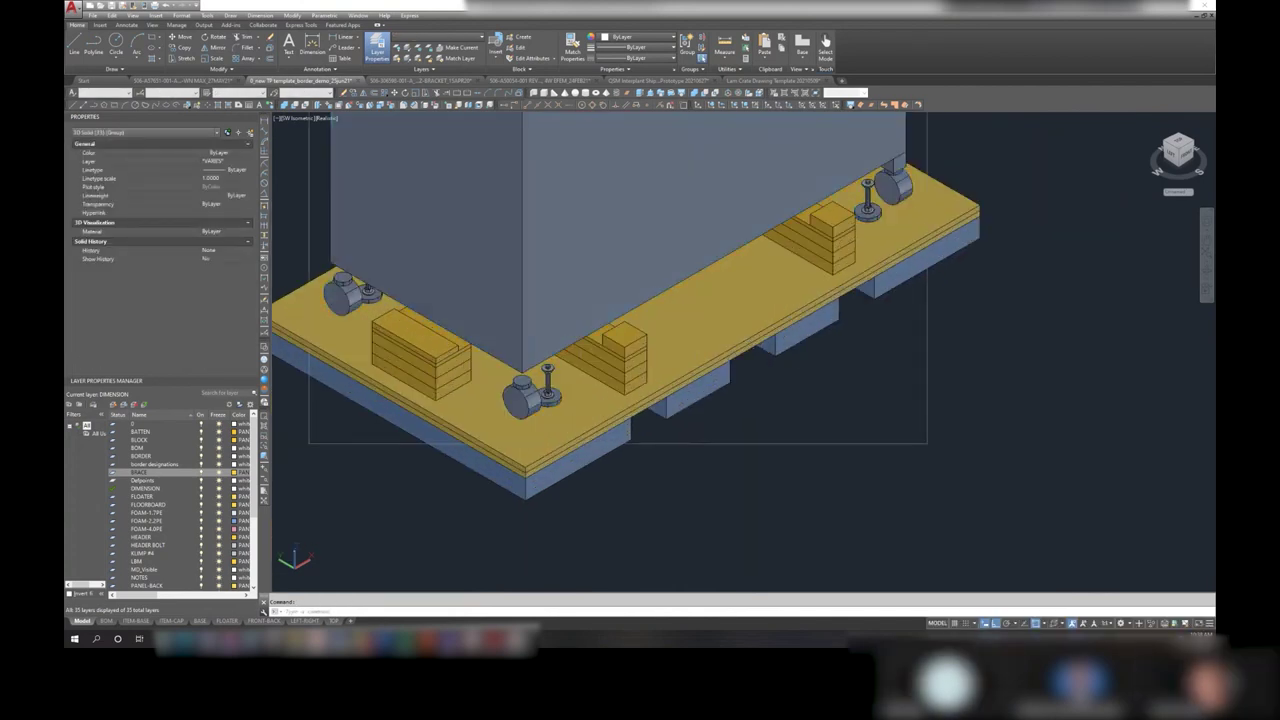
- Trial-move the machine on the pallet from a base point, then undo the move
{"action": "middle_click_drag", "start_coordinate": [540, 356], "coordinate": [560, 282], "text": "shift"}
{"action": "left_click", "coordinate": [560, 282]}
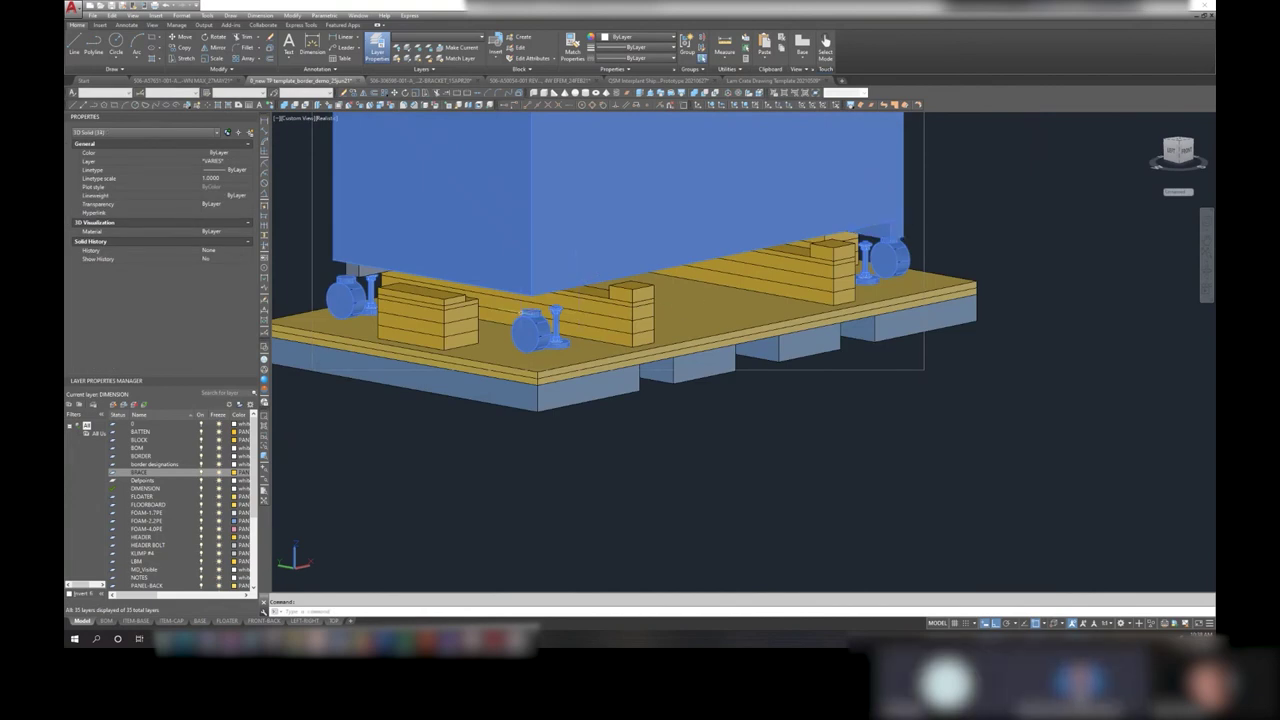
{"action": "right_click", "coordinate": [735, 298]}
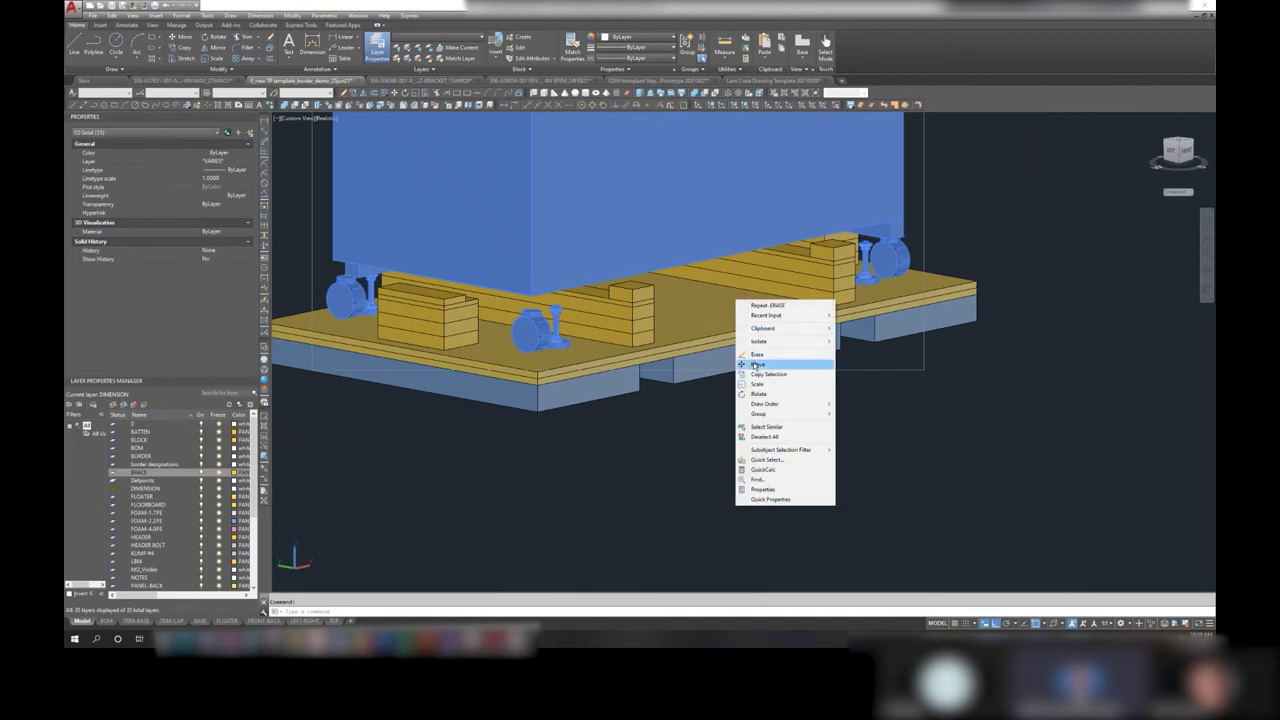
{"action": "left_click", "coordinate": [757, 364]}
{"action": "scroll", "coordinate": [857, 349], "scroll_direction": "down", "scroll_amount": 3}
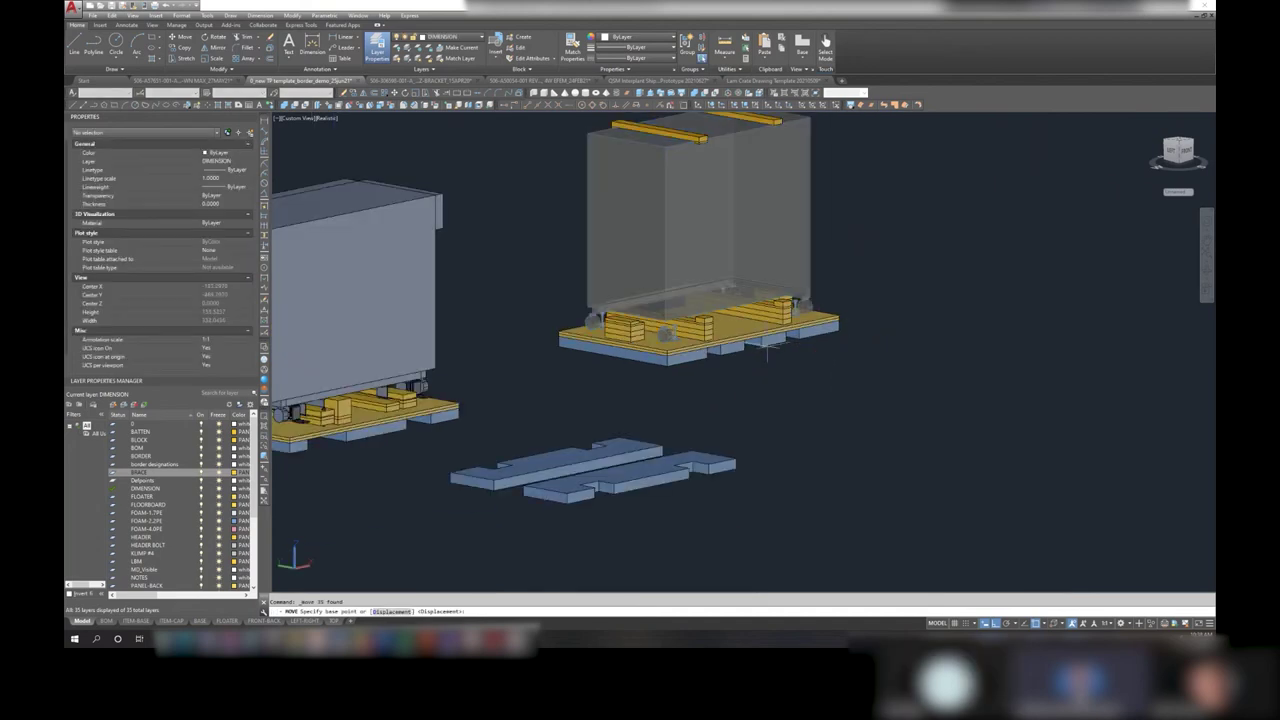
{"action": "left_click", "coordinate": [667, 333]}
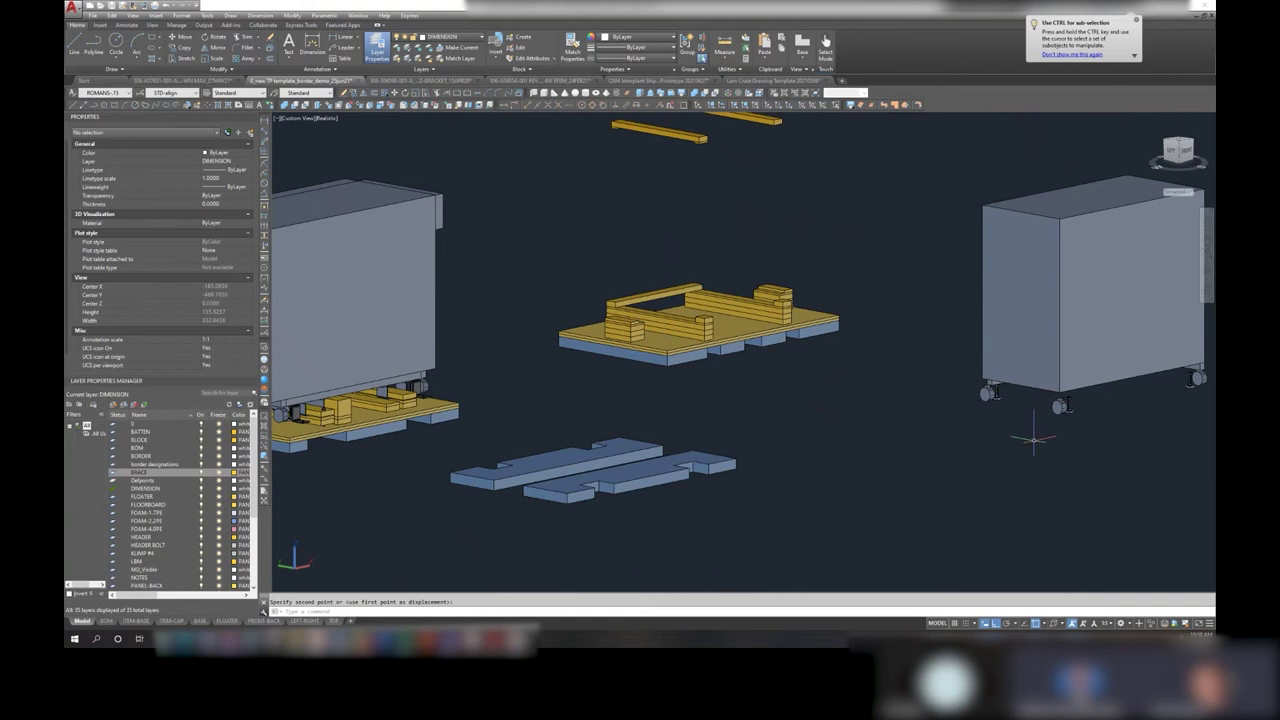
{"action": "left_click", "coordinate": [163, 7]}
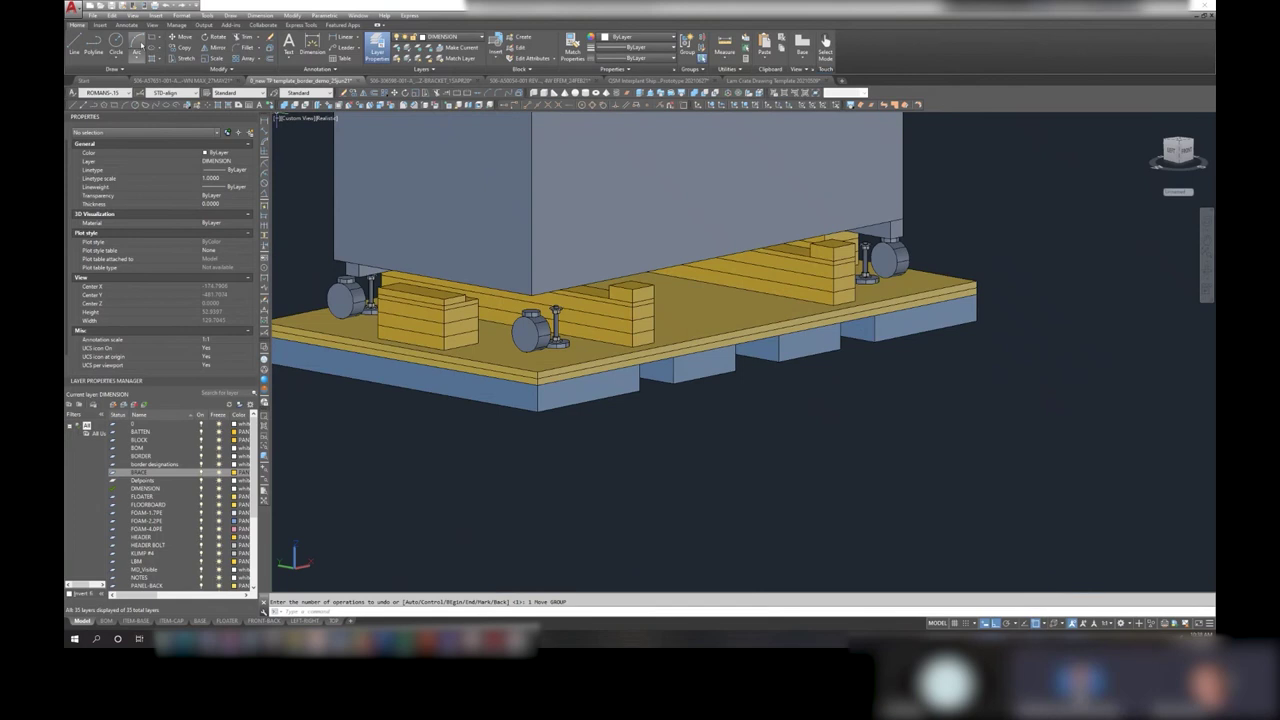
{"action": "left_click", "coordinate": [181, 47]}
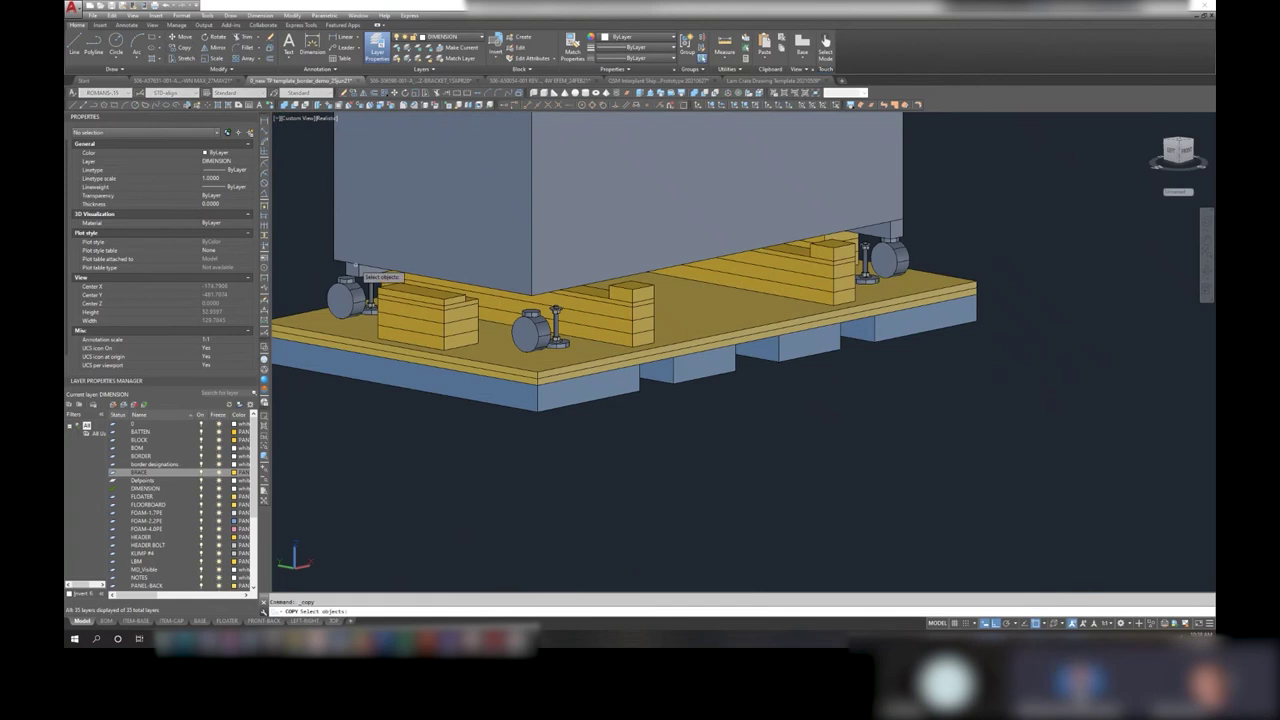
- Attempt copying the machine and then the box, cancelling both attempts
{"action": "left_click", "coordinate": [358, 260]}
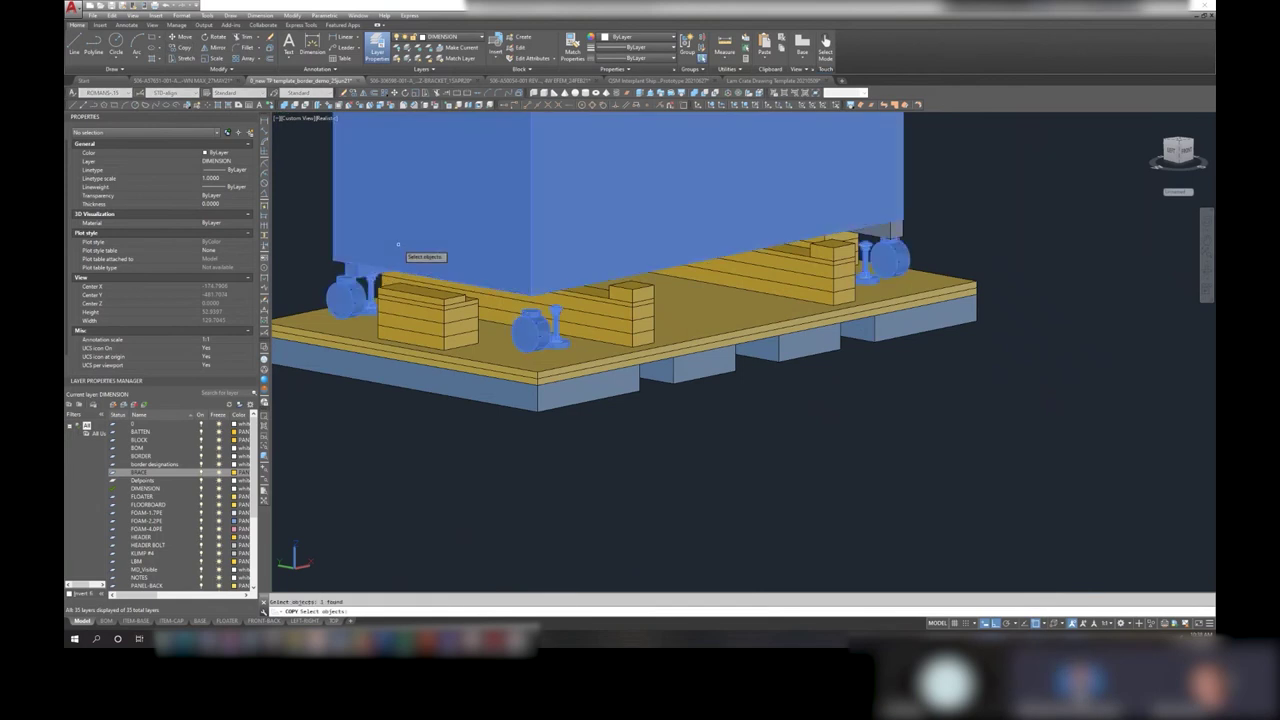
{"action": "right_click", "coordinate": [872, 240]}
{"action": "right_click", "coordinate": [873, 238]}
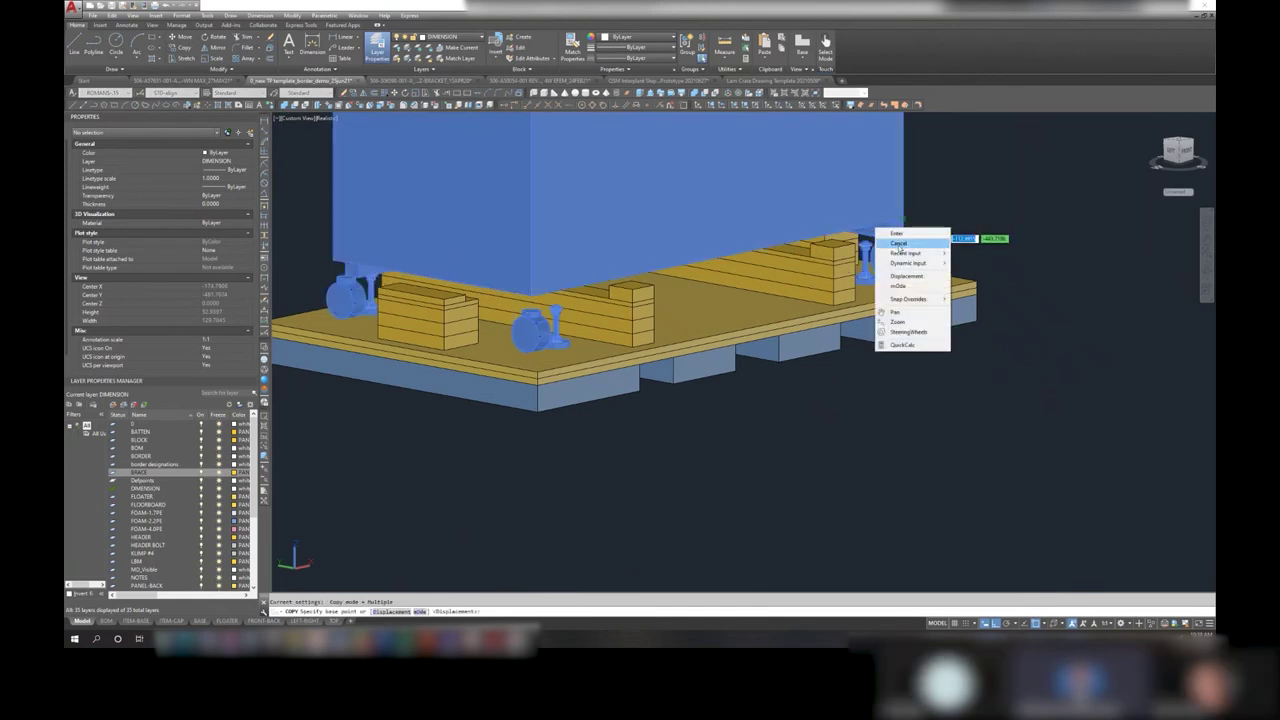
{"action": "left_click", "coordinate": [896, 233]}
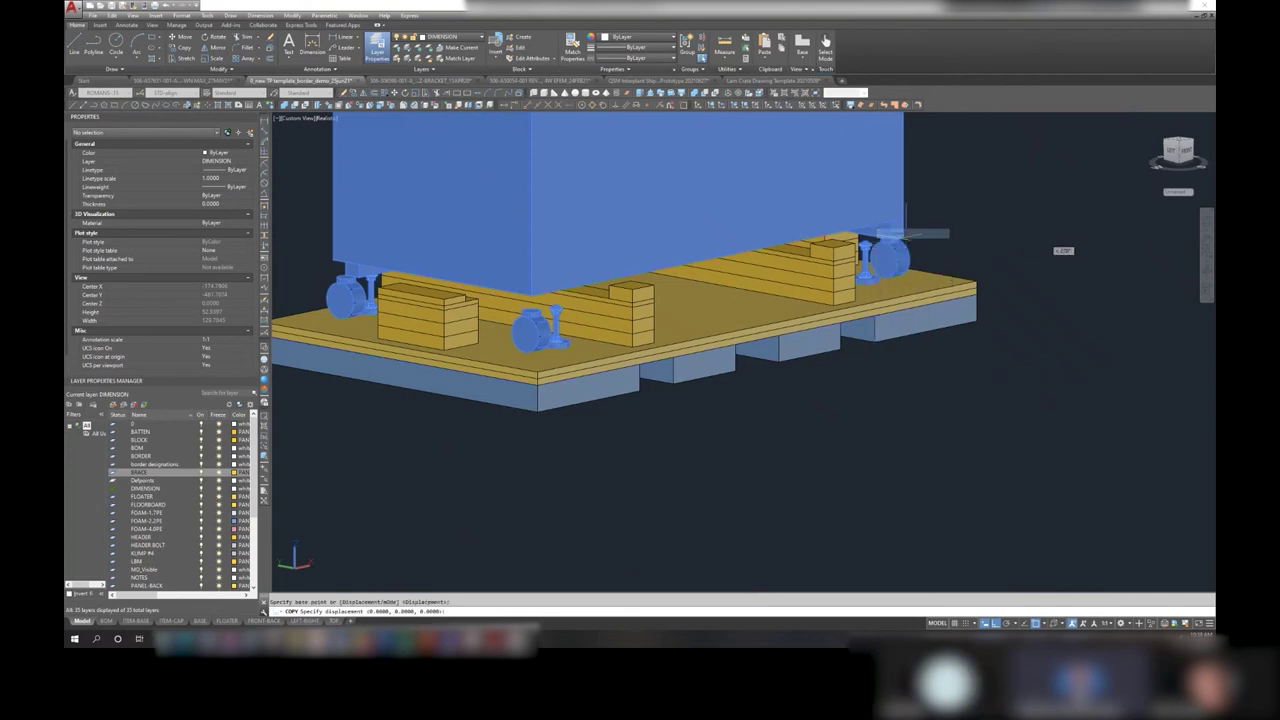
{"action": "scroll", "coordinate": [870, 252], "scroll_direction": "down", "scroll_amount": 3}
{"action": "middle_click_drag", "start_coordinate": [1006, 223], "coordinate": [686, 314]}
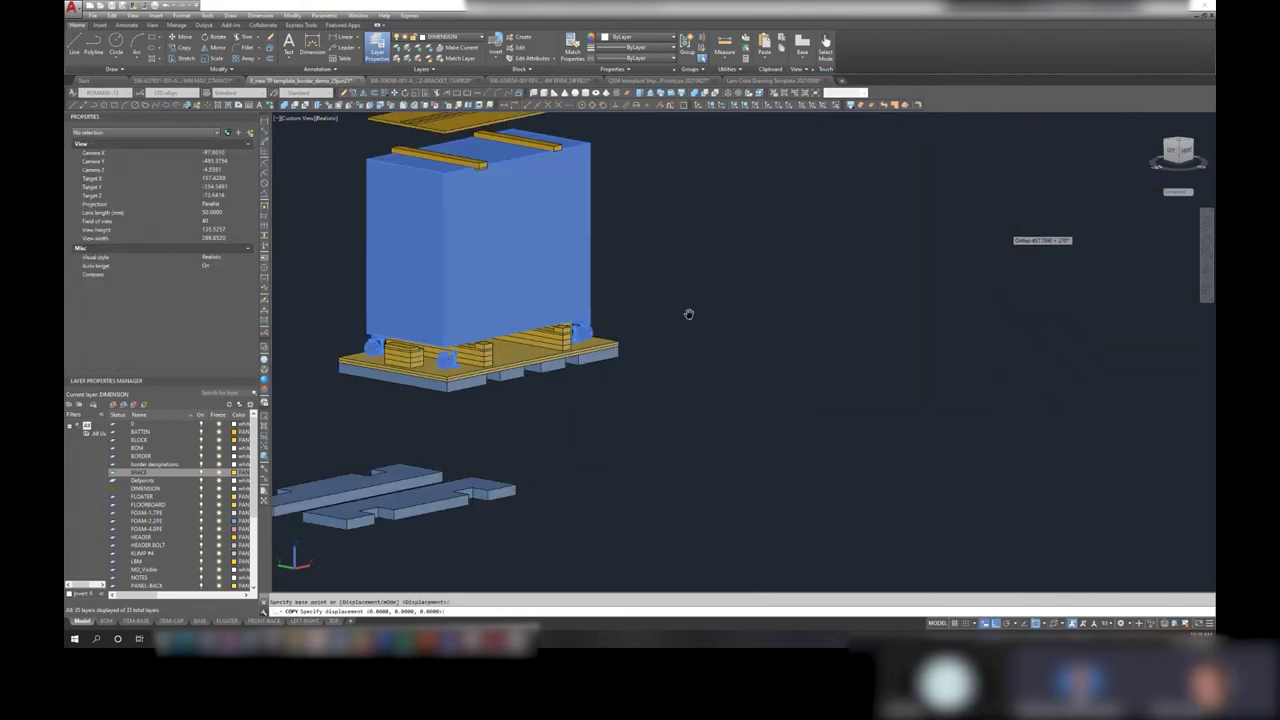
{"action": "key", "text": "Escape"}
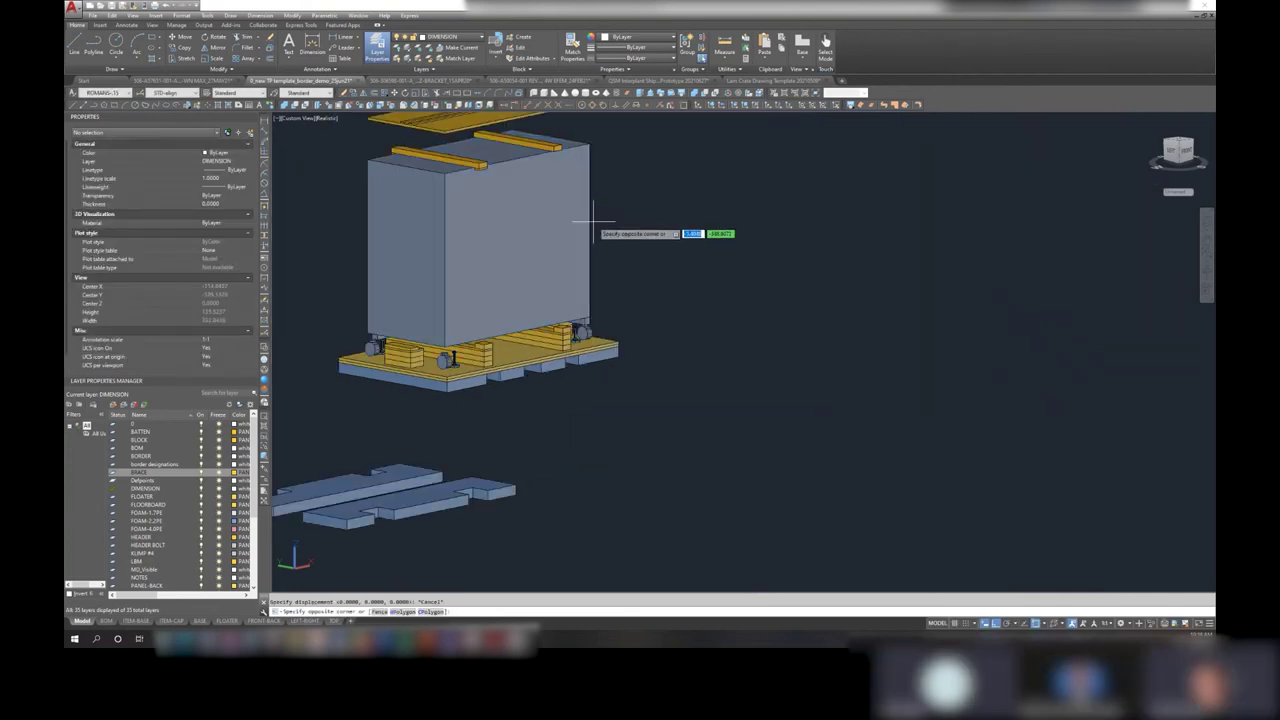
{"action": "left_click", "coordinate": [567, 213]}
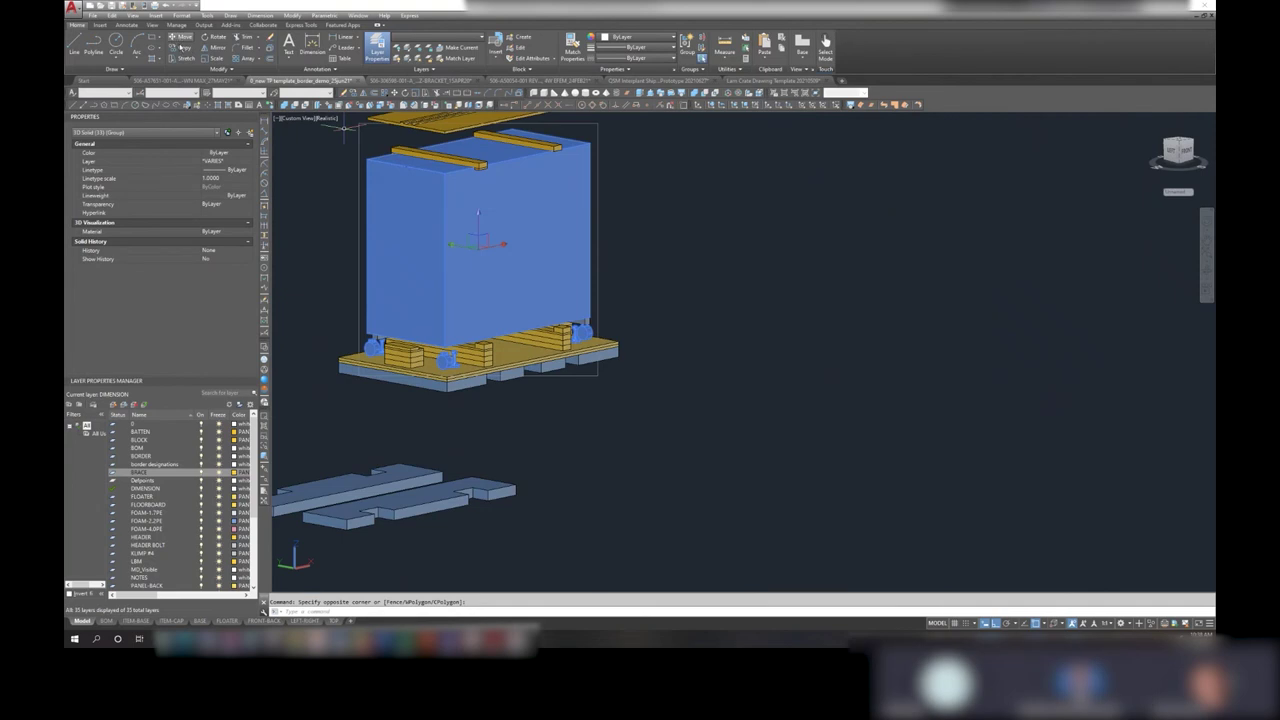
{"action": "left_click", "coordinate": [181, 47]}
{"action": "scroll", "coordinate": [595, 368], "scroll_direction": "up", "scroll_amount": 3}
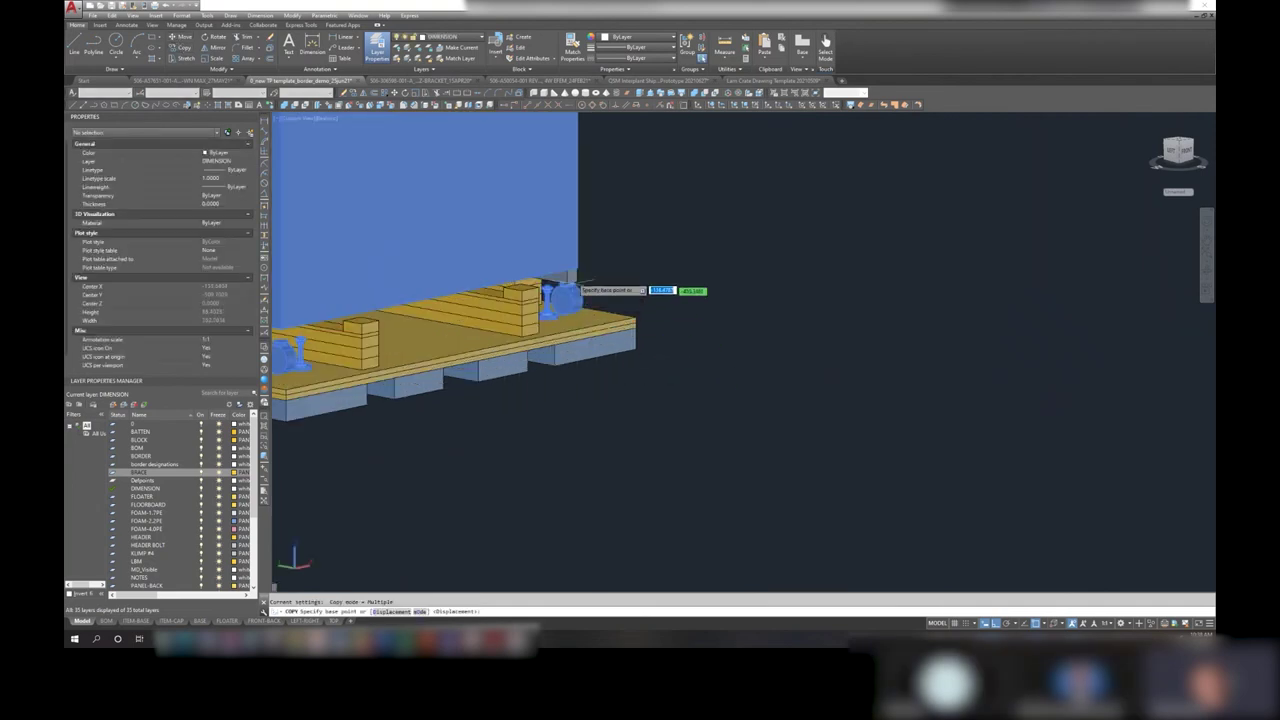
{"action": "key", "text": "Escape"}
- Copy the blue product with Copy Selection and place it to the right of the pallet
{"action": "left_click", "coordinate": [570, 278]}
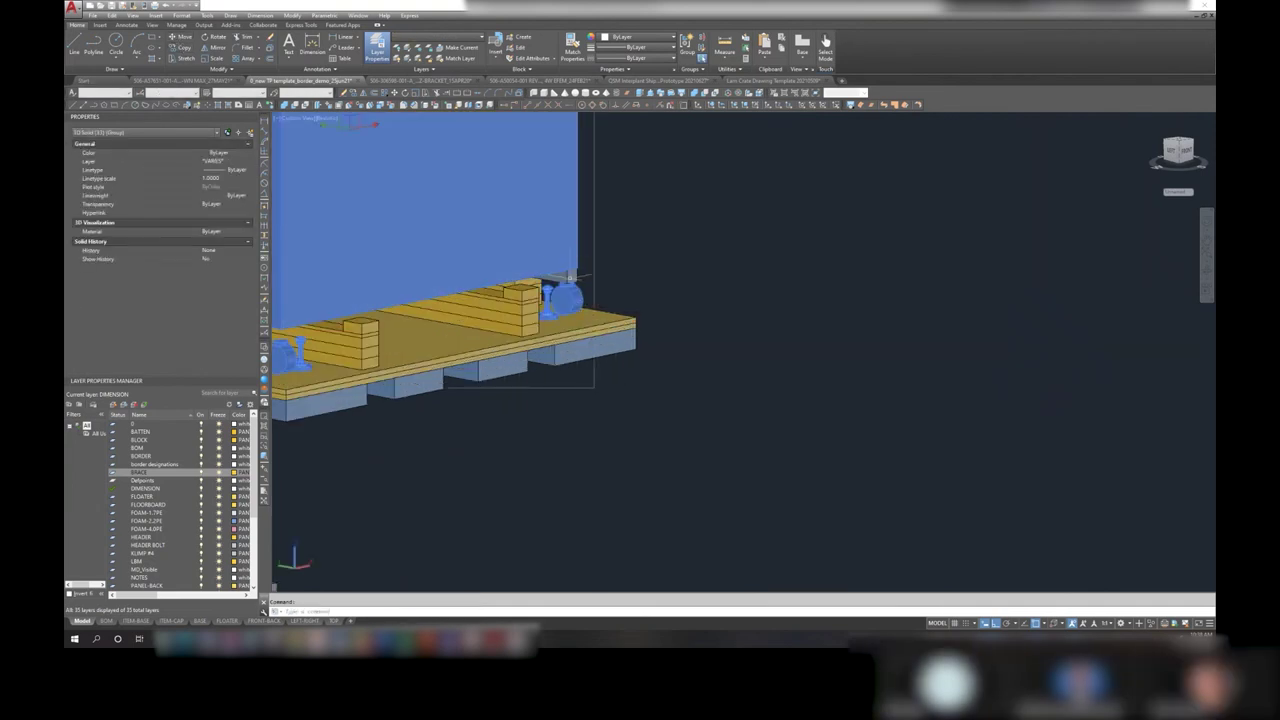
{"action": "scroll", "coordinate": [570, 278], "scroll_direction": "down", "scroll_amount": 3}
{"action": "scroll", "coordinate": [397, 280], "scroll_direction": "up", "scroll_amount": 4}
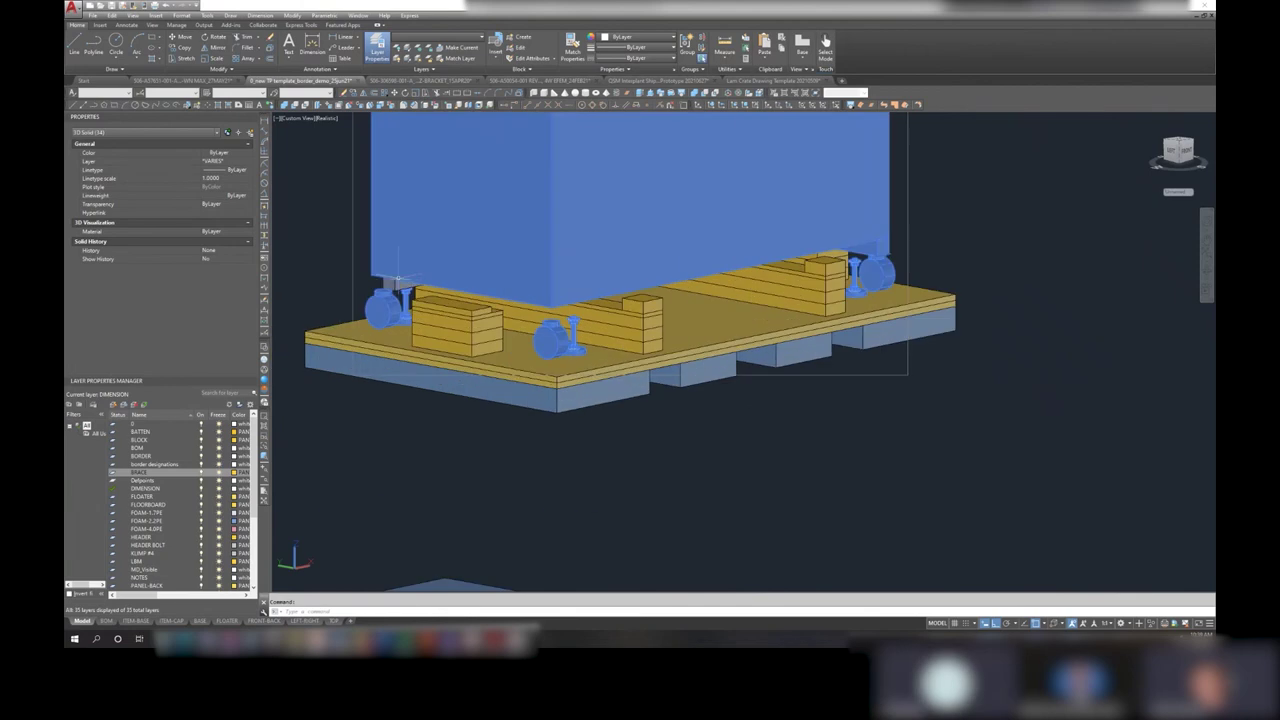
{"action": "right_click", "coordinate": [397, 284]}
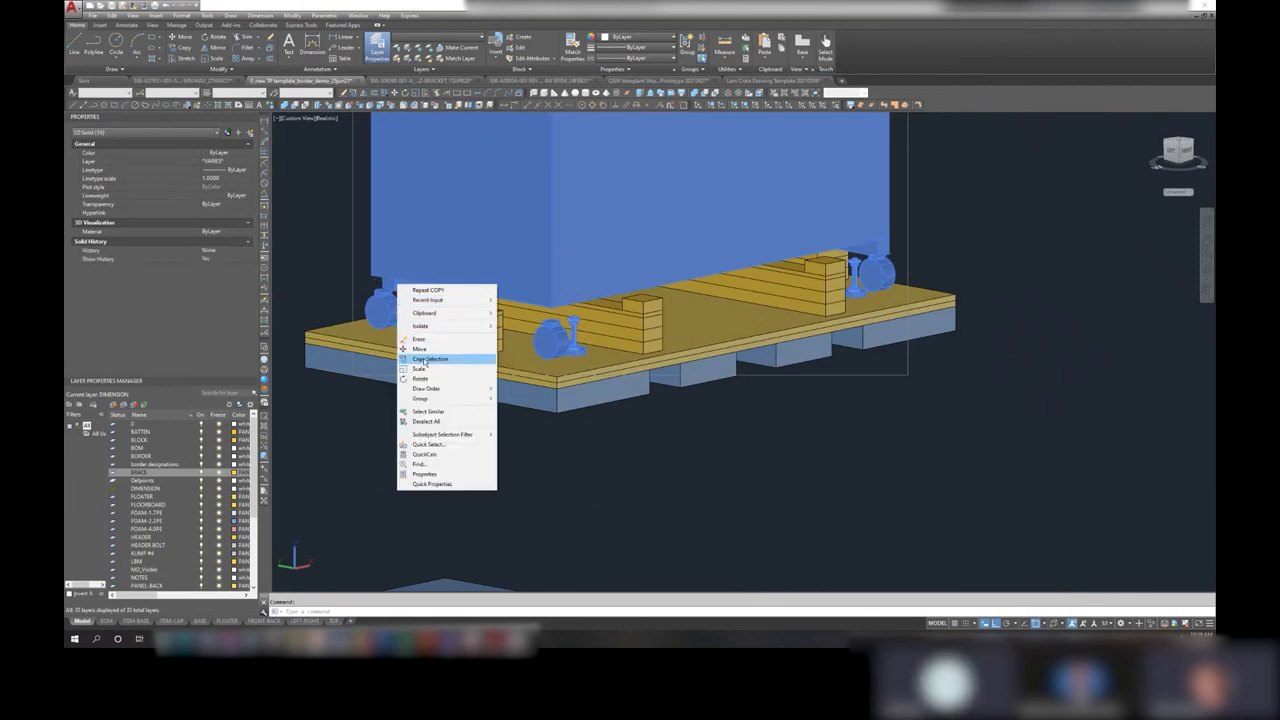
{"action": "left_click", "coordinate": [425, 360]}
{"action": "left_click", "coordinate": [465, 268]}
{"action": "scroll", "coordinate": [862, 418], "scroll_direction": "down", "scroll_amount": 4}
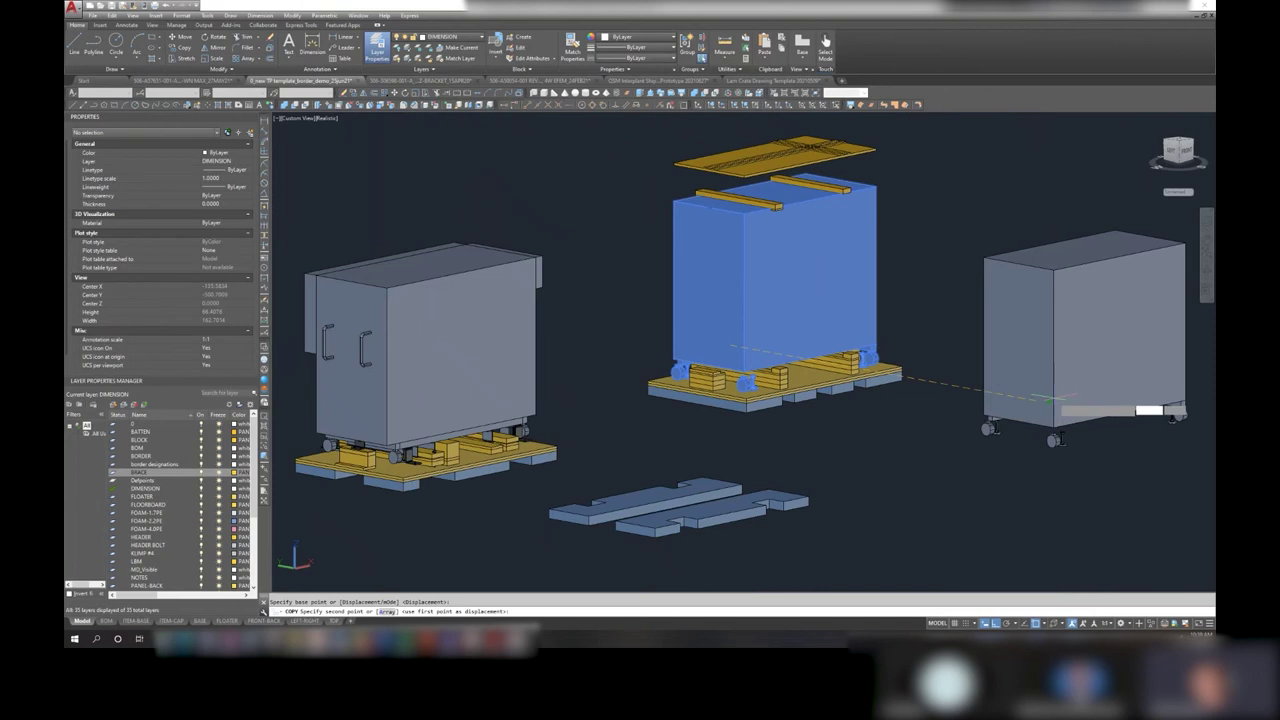
{"action": "left_click", "coordinate": [1047, 399]}
{"action": "middle_click_drag", "start_coordinate": [890, 400], "coordinate": [713, 396]}
{"action": "key", "text": "Escape"}
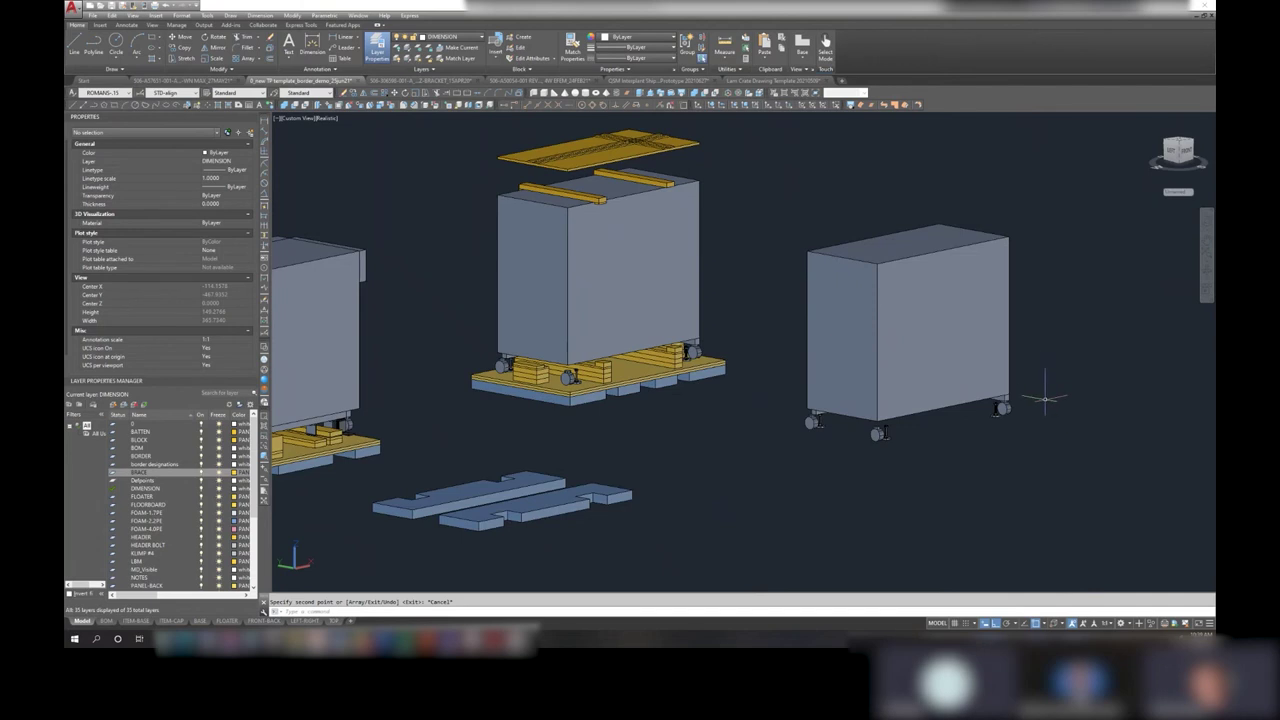
{"action": "scroll", "coordinate": [1015, 402], "scroll_direction": "up", "scroll_amount": 5}
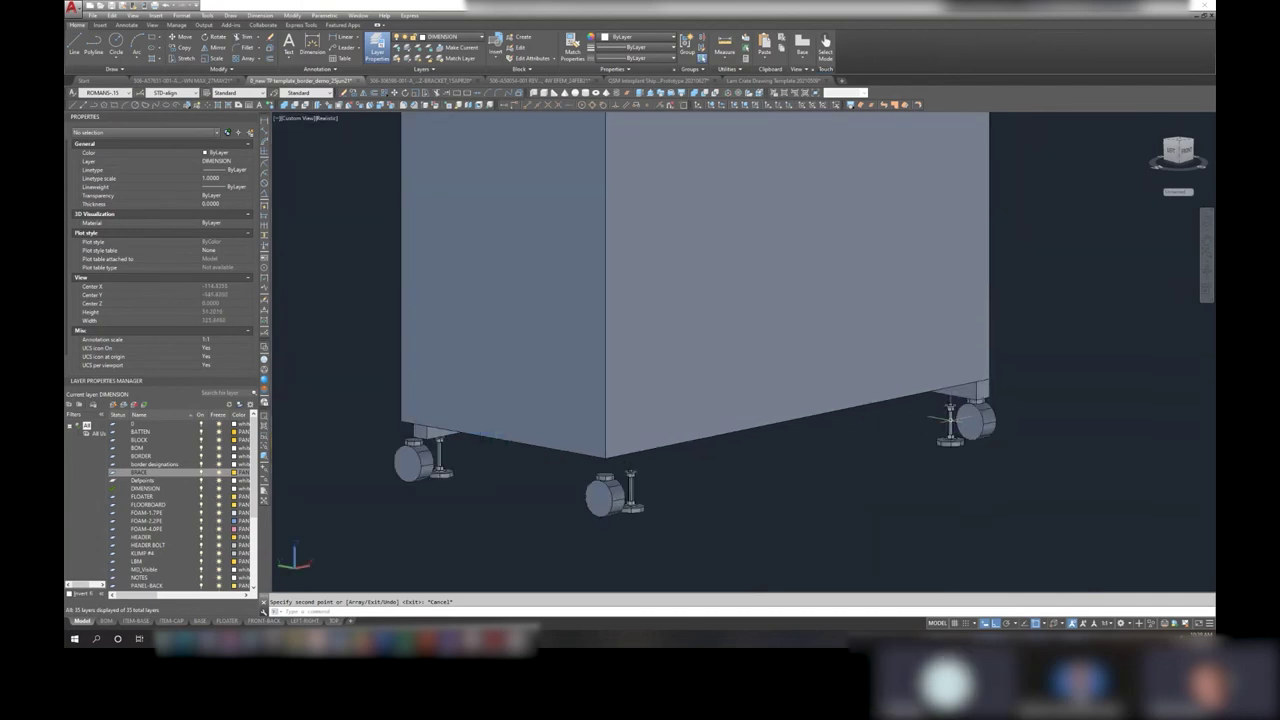
{"action": "left_click", "coordinate": [948, 421]}
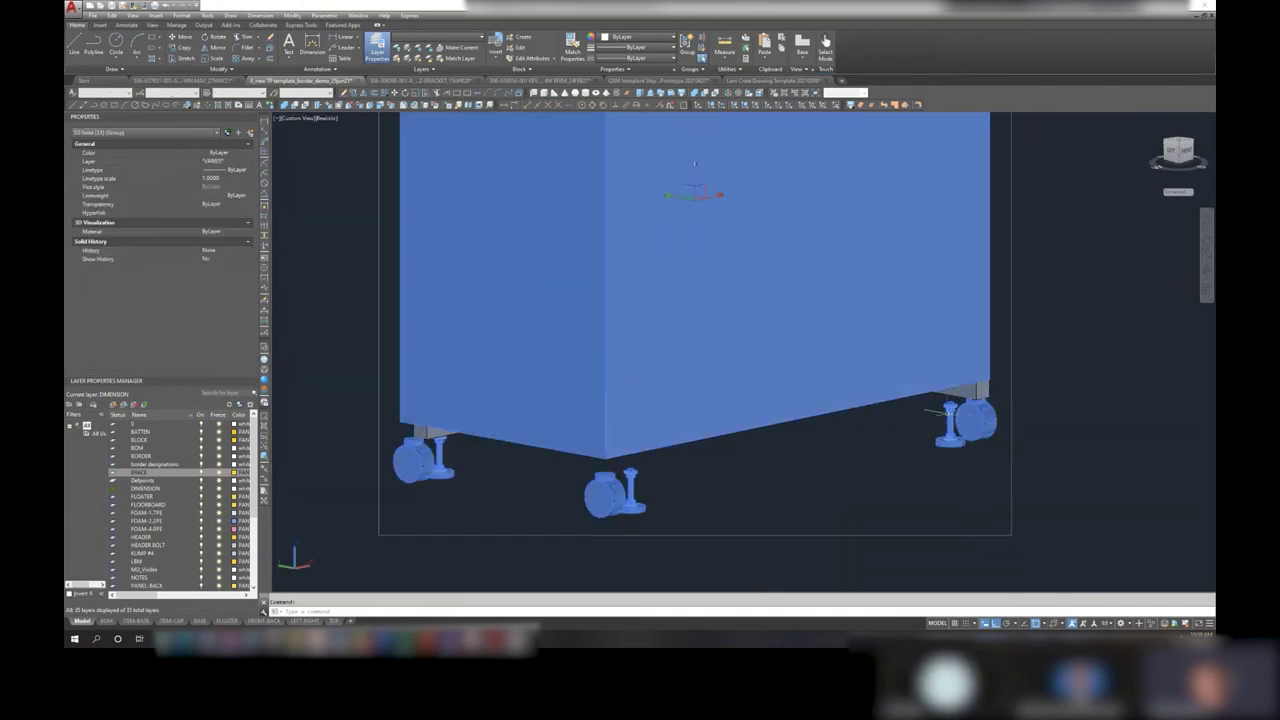
{"action": "scroll", "coordinate": [940, 420], "scroll_direction": "up", "scroll_amount": 3}
{"action": "scroll", "coordinate": [943, 405], "scroll_direction": "up", "scroll_amount": 3}
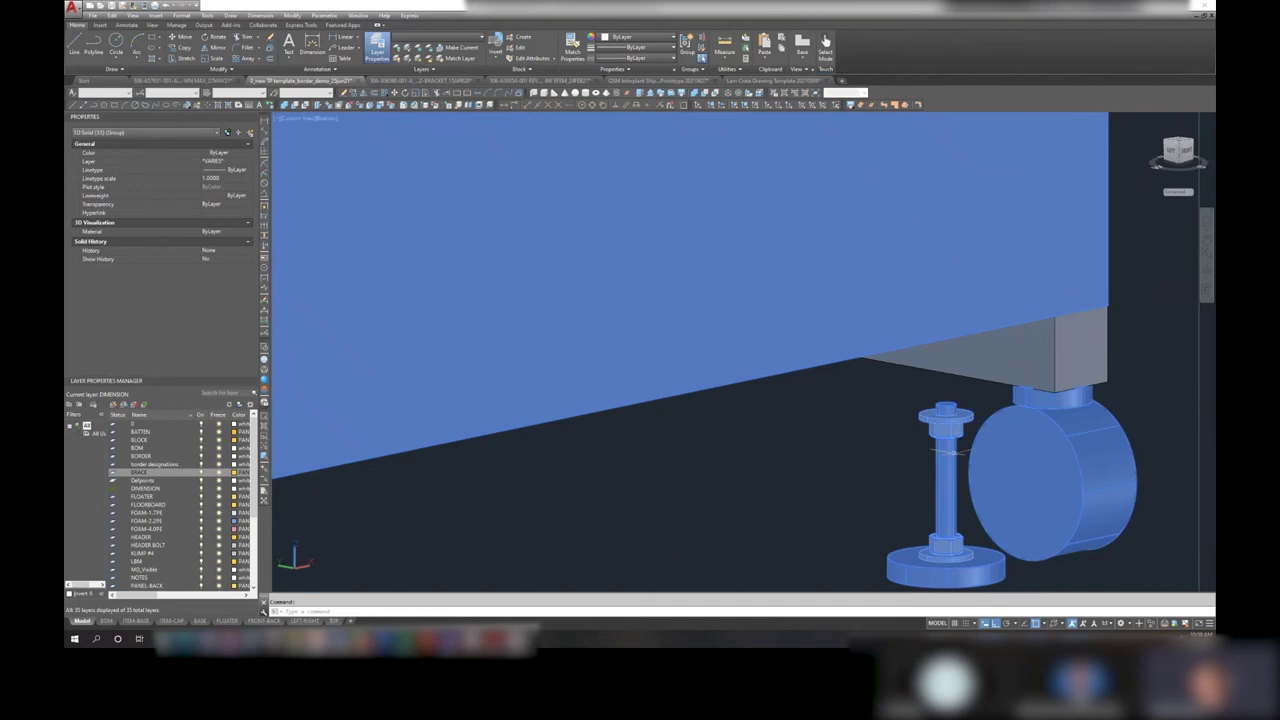
{"action": "key", "text": "Escape"}
{"action": "scroll", "coordinate": [978, 402], "scroll_direction": "down", "scroll_amount": 5}
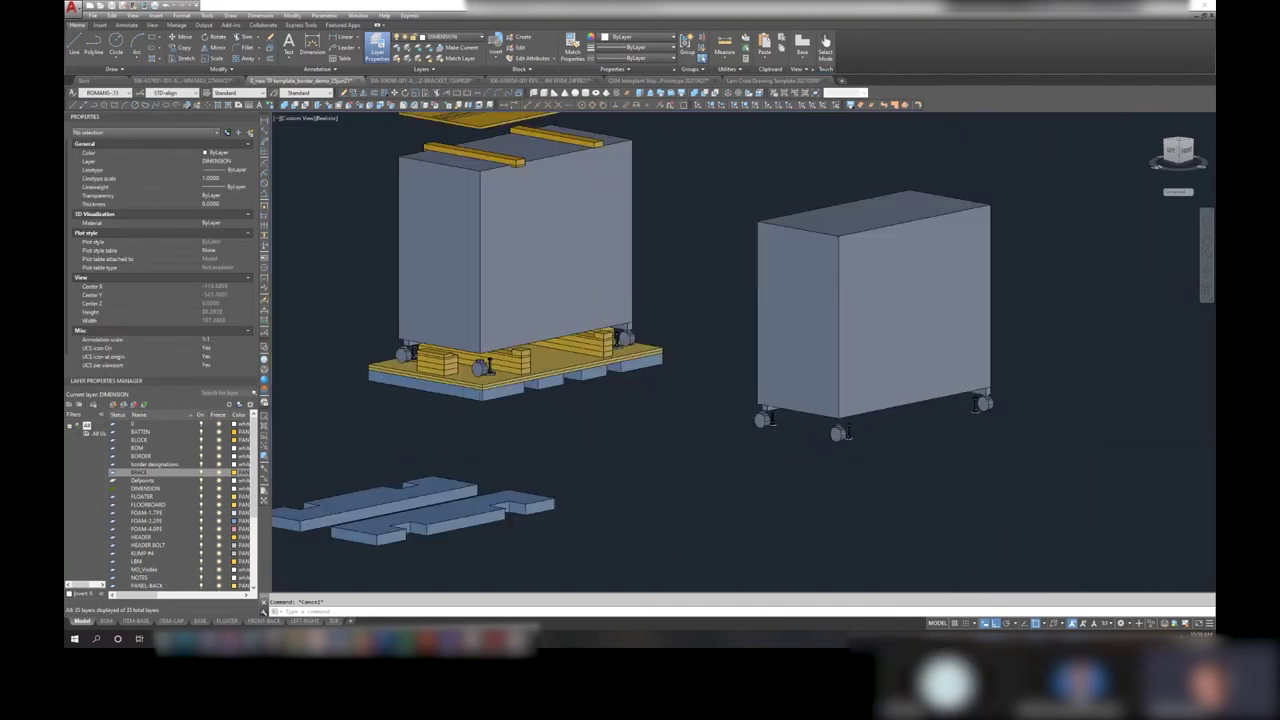
{"action": "scroll", "coordinate": [978, 402], "scroll_direction": "down", "scroll_amount": 3}
{"action": "scroll", "coordinate": [716, 291], "scroll_direction": "up", "scroll_amount": 2}
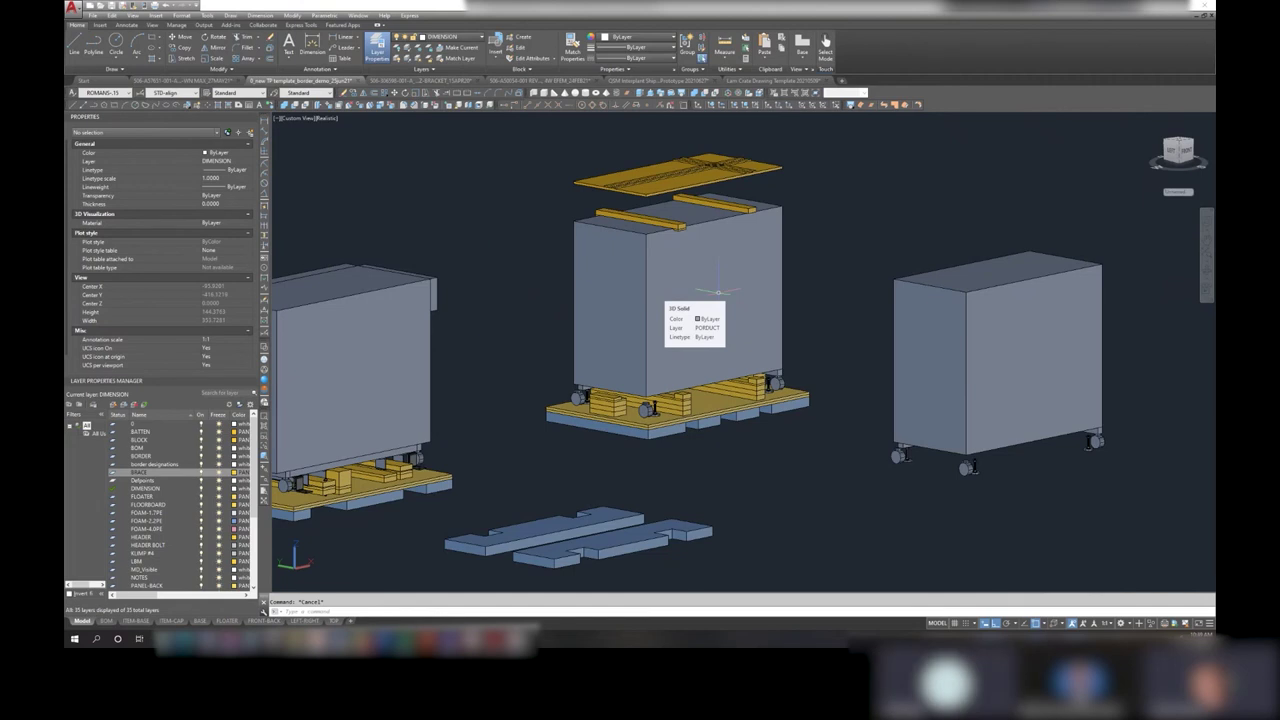
{"action": "scroll", "coordinate": [709, 199], "scroll_direction": "up", "scroll_amount": 3}
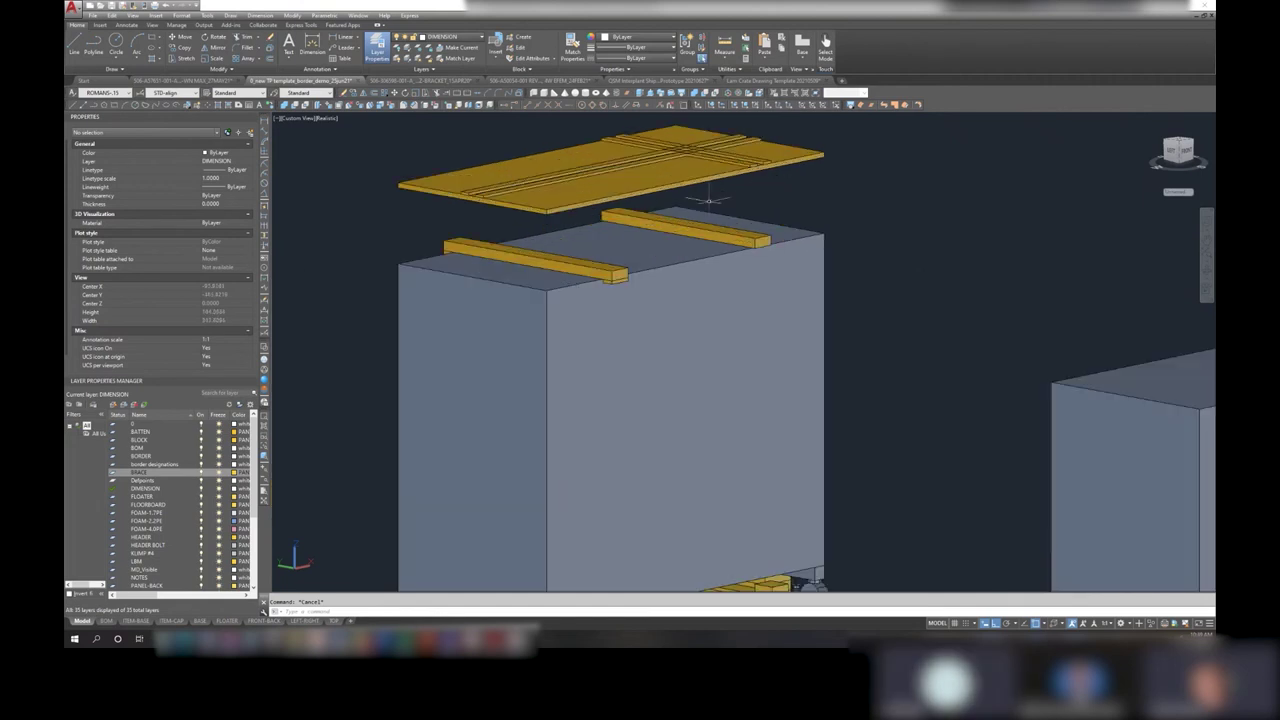
{"action": "left_click", "coordinate": [690, 226]}
{"action": "left_click", "coordinate": [608, 270]}
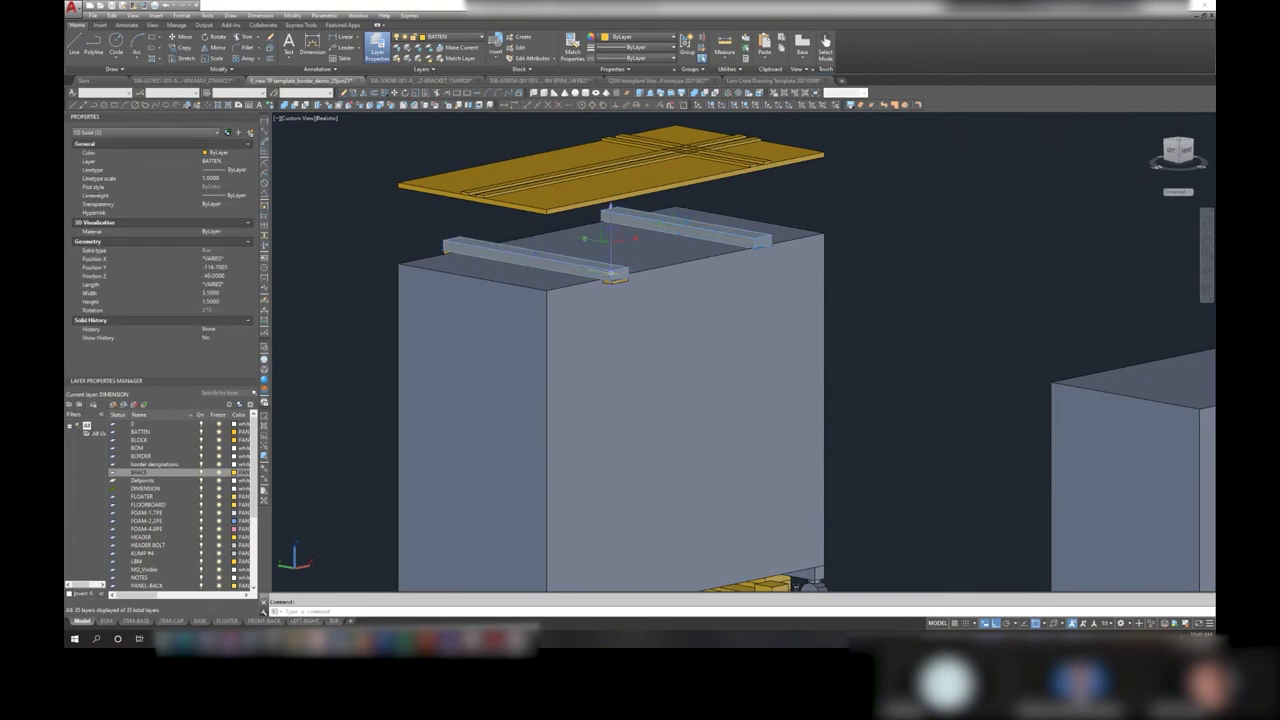
{"action": "left_click", "coordinate": [640, 202]}
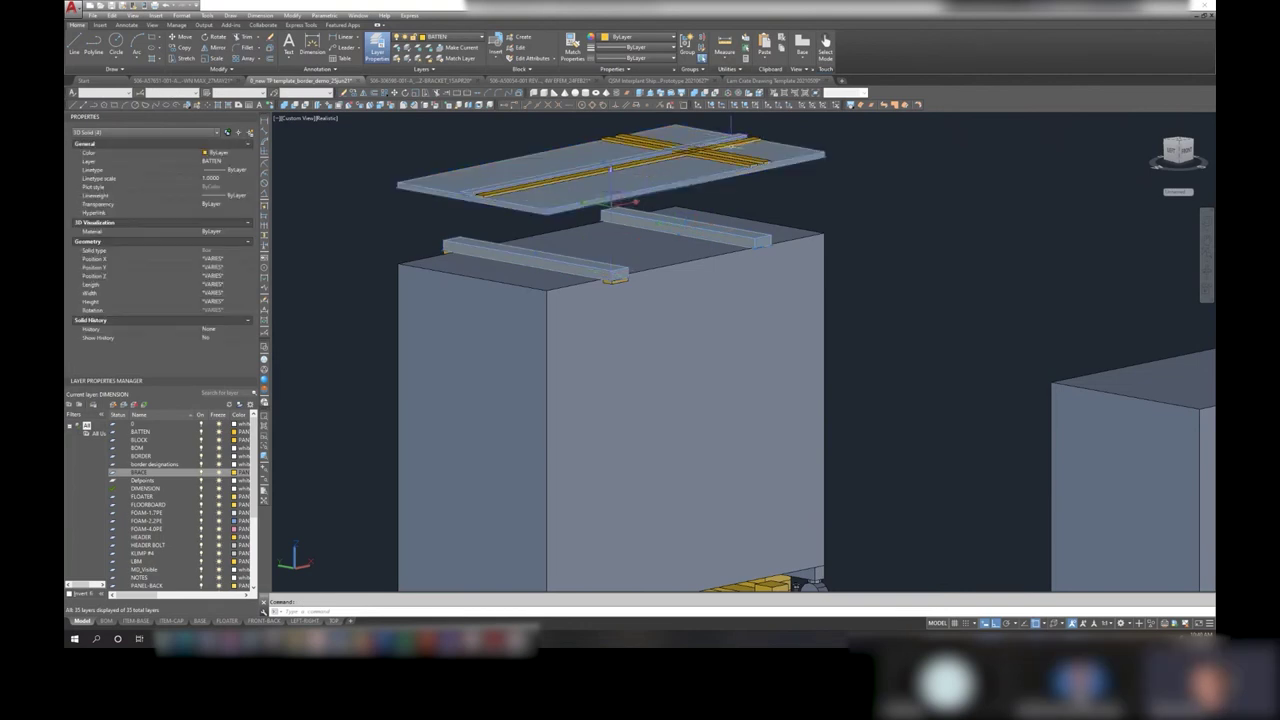
{"action": "left_click", "coordinate": [733, 148]}
{"action": "left_click", "coordinate": [729, 146]}
{"action": "left_click", "coordinate": [725, 160]}
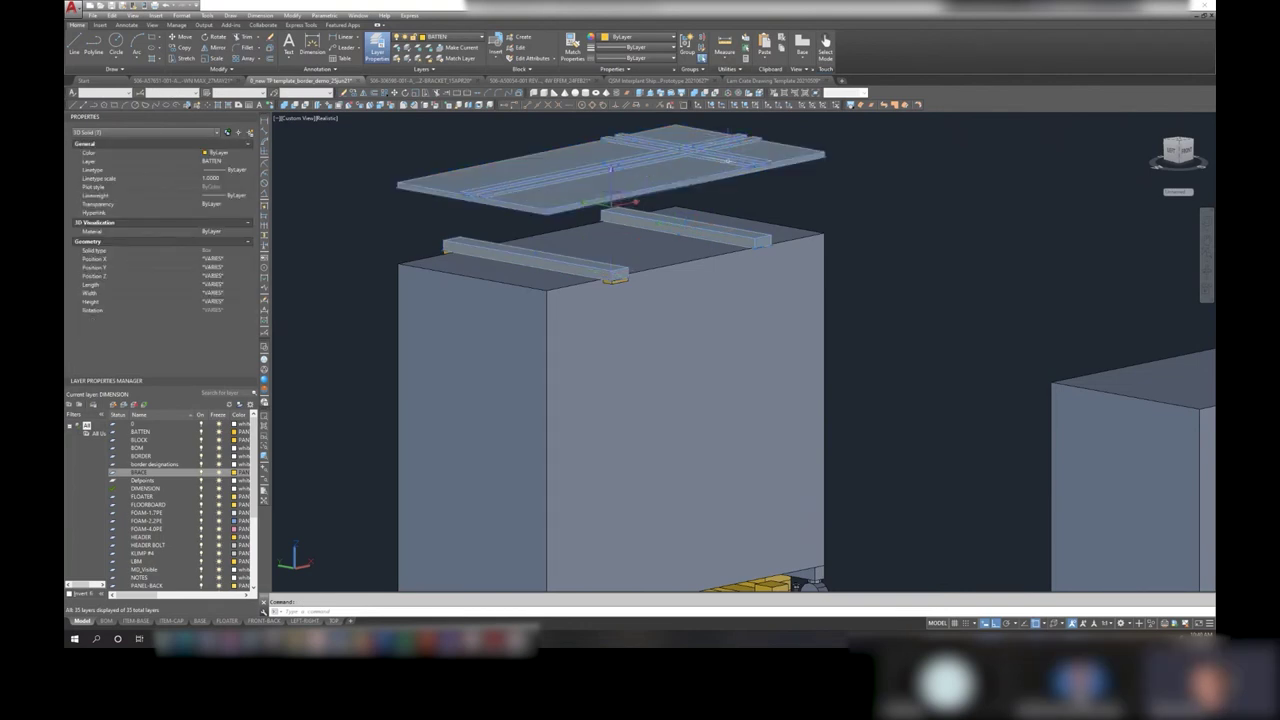
{"action": "scroll", "coordinate": [735, 175], "scroll_direction": "down", "scroll_amount": 3}
{"action": "key", "text": "Escape"}
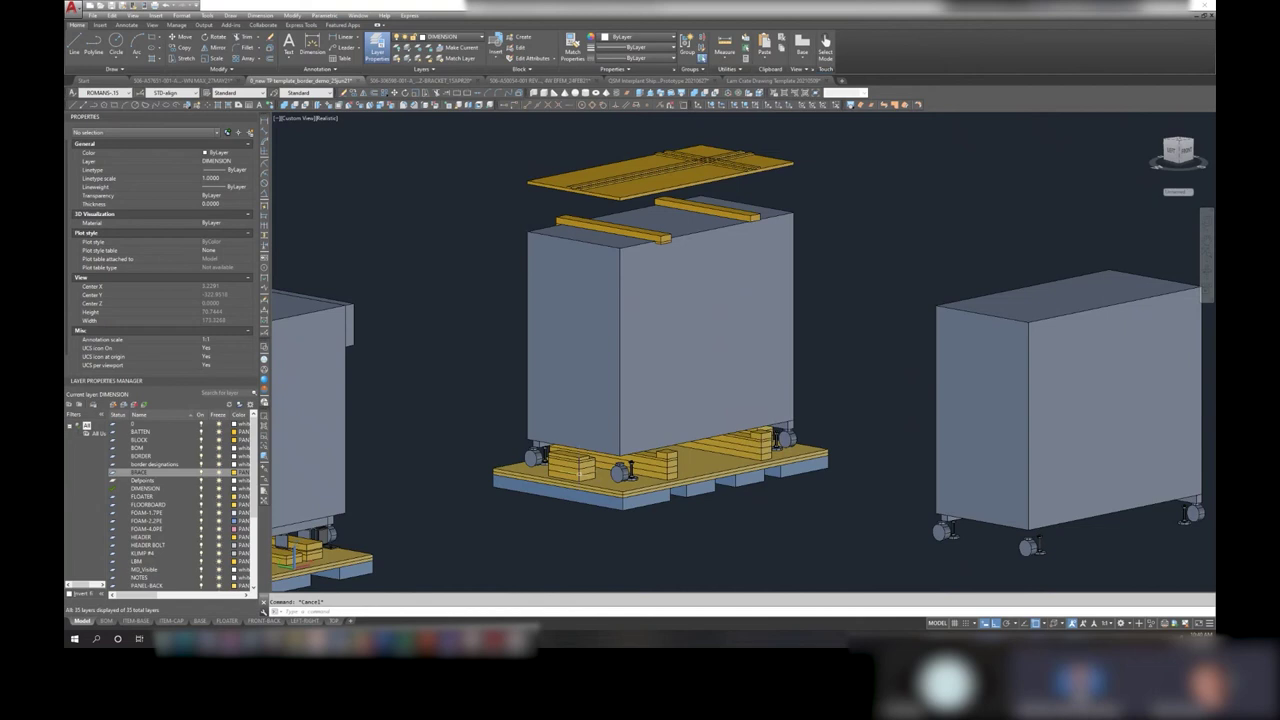
- Select the thin blocking piece and switch the visual style to 2D Wireframe
{"action": "left_click", "coordinate": [560, 458]}
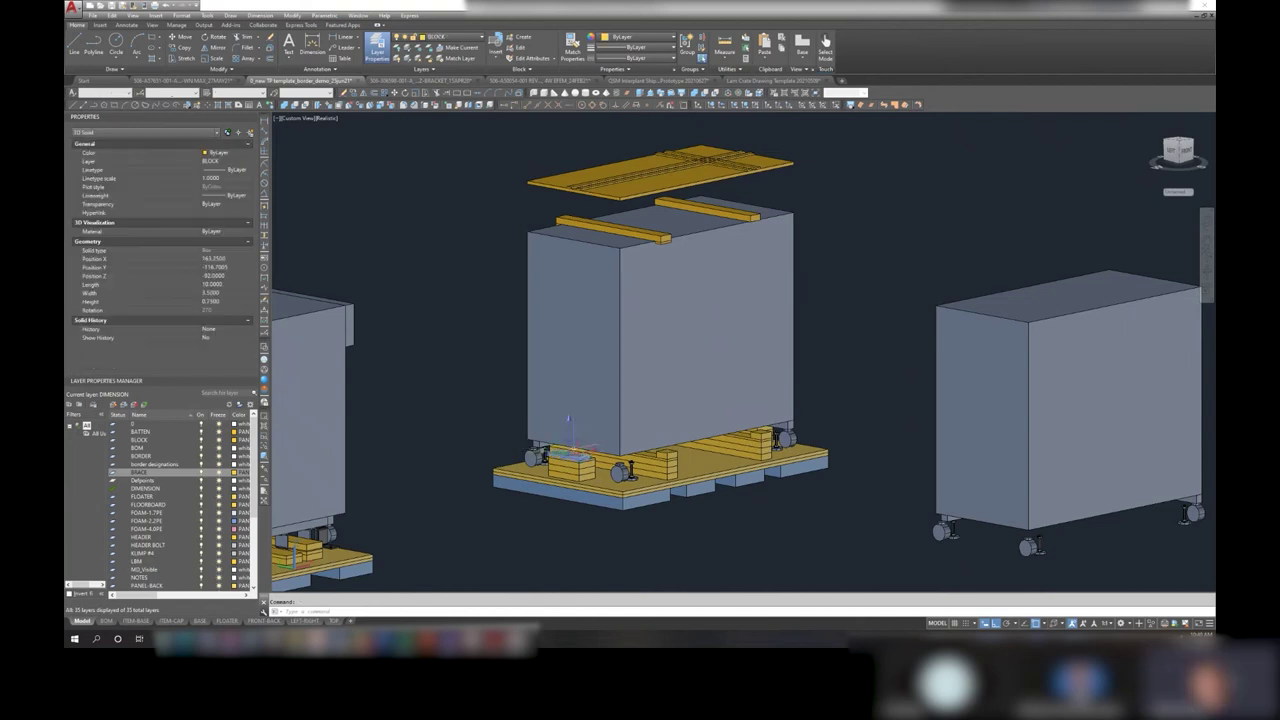
{"action": "scroll", "coordinate": [567, 420], "scroll_direction": "up", "scroll_amount": 2}
{"action": "scroll", "coordinate": [568, 420], "scroll_direction": "up", "scroll_amount": 2}
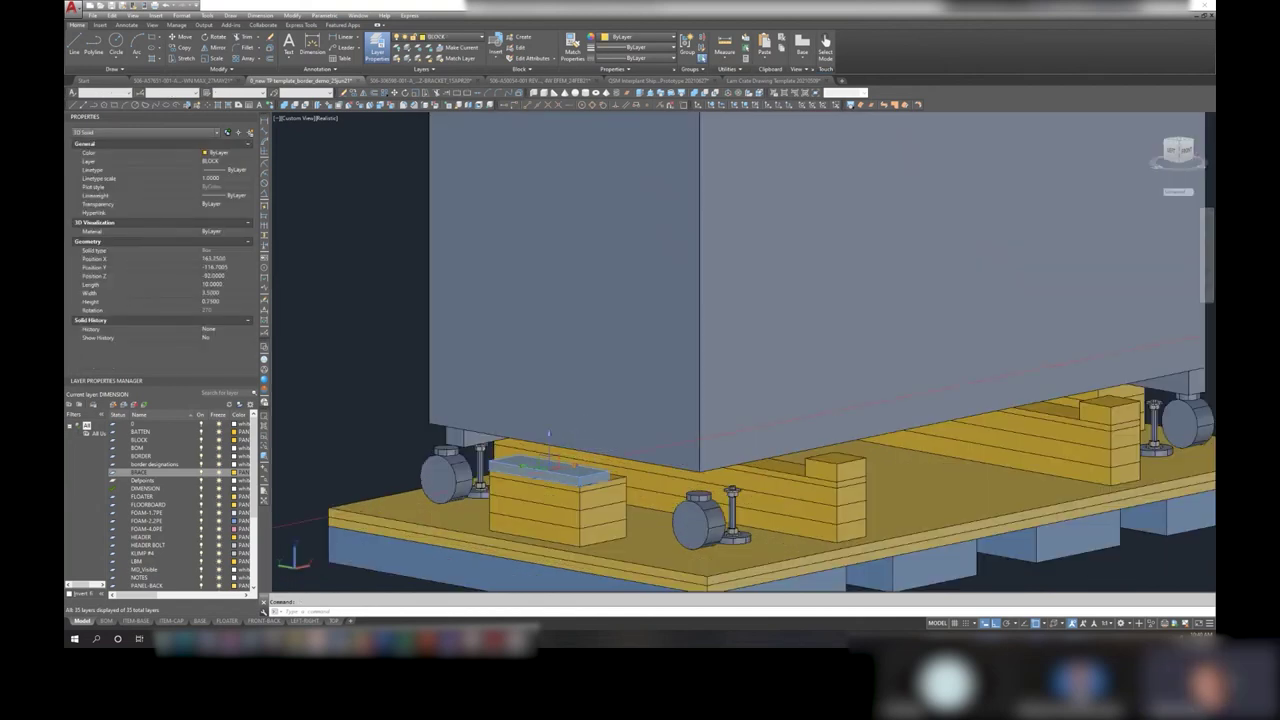
{"action": "left_click", "coordinate": [322, 118]}
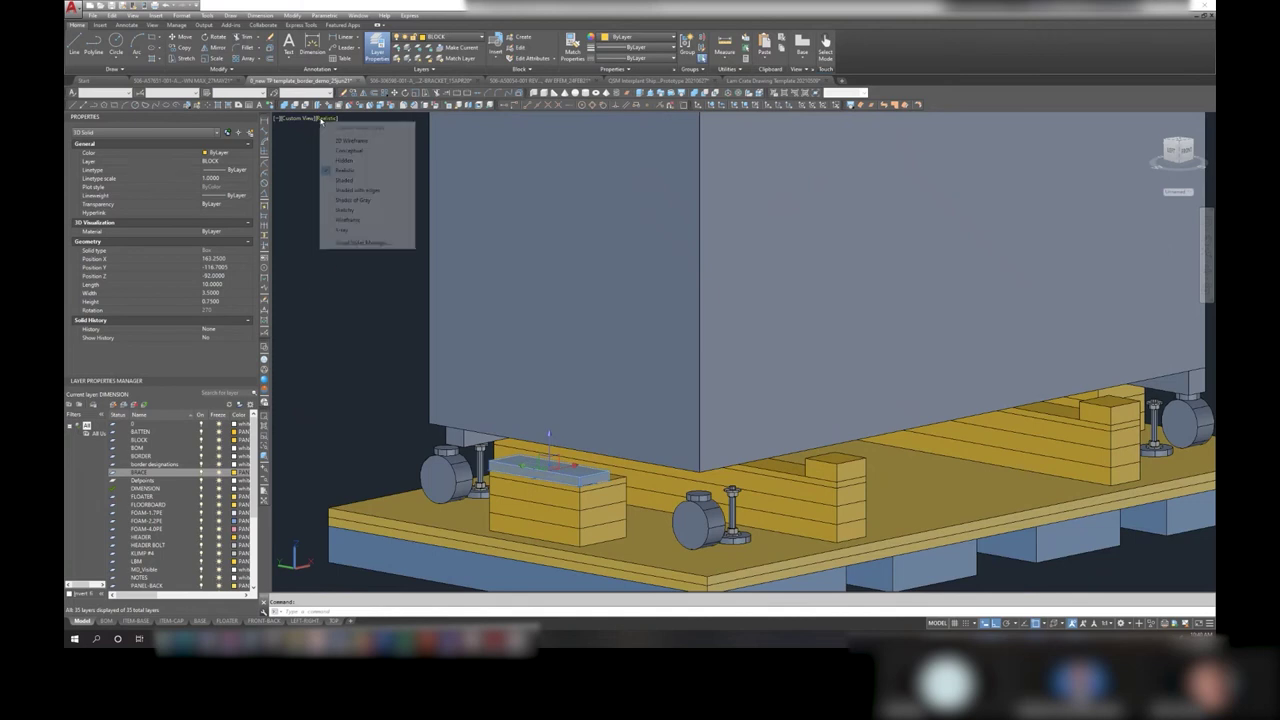
{"action": "left_click", "coordinate": [350, 141]}
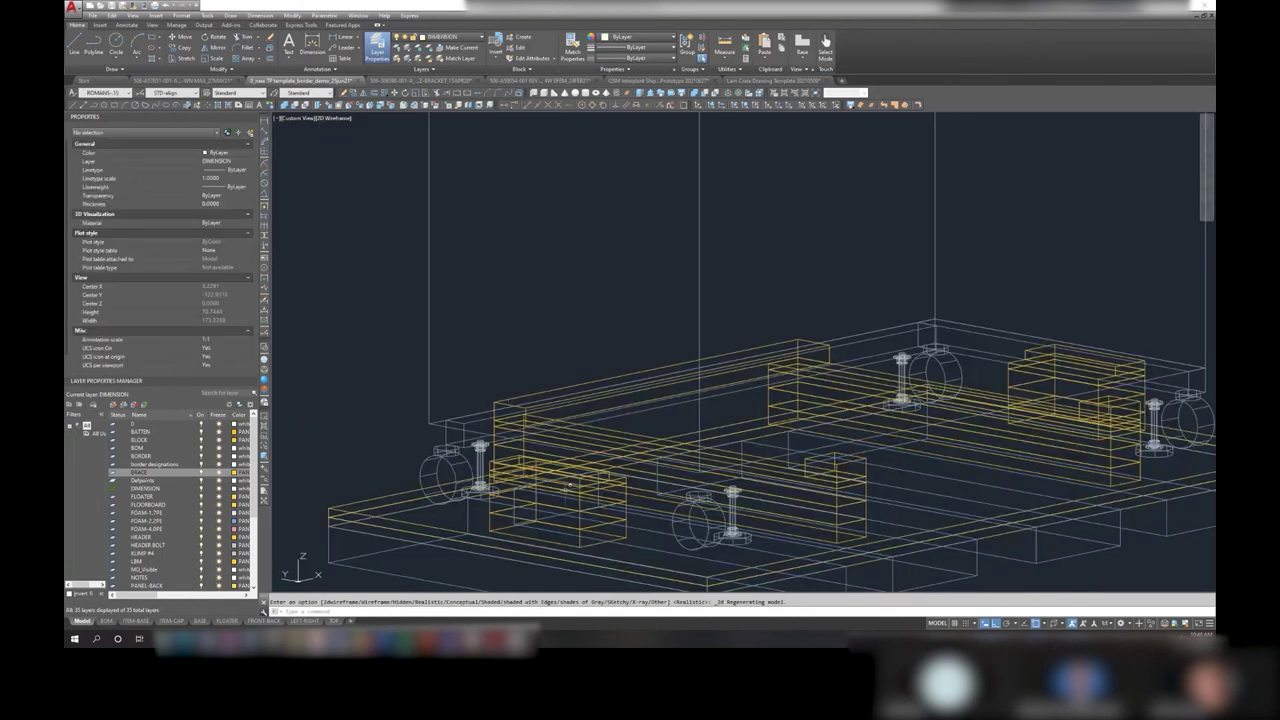
- Raise the blocking piece 3 units with its grip, then return to Realistic style
{"action": "left_click", "coordinate": [490, 452]}
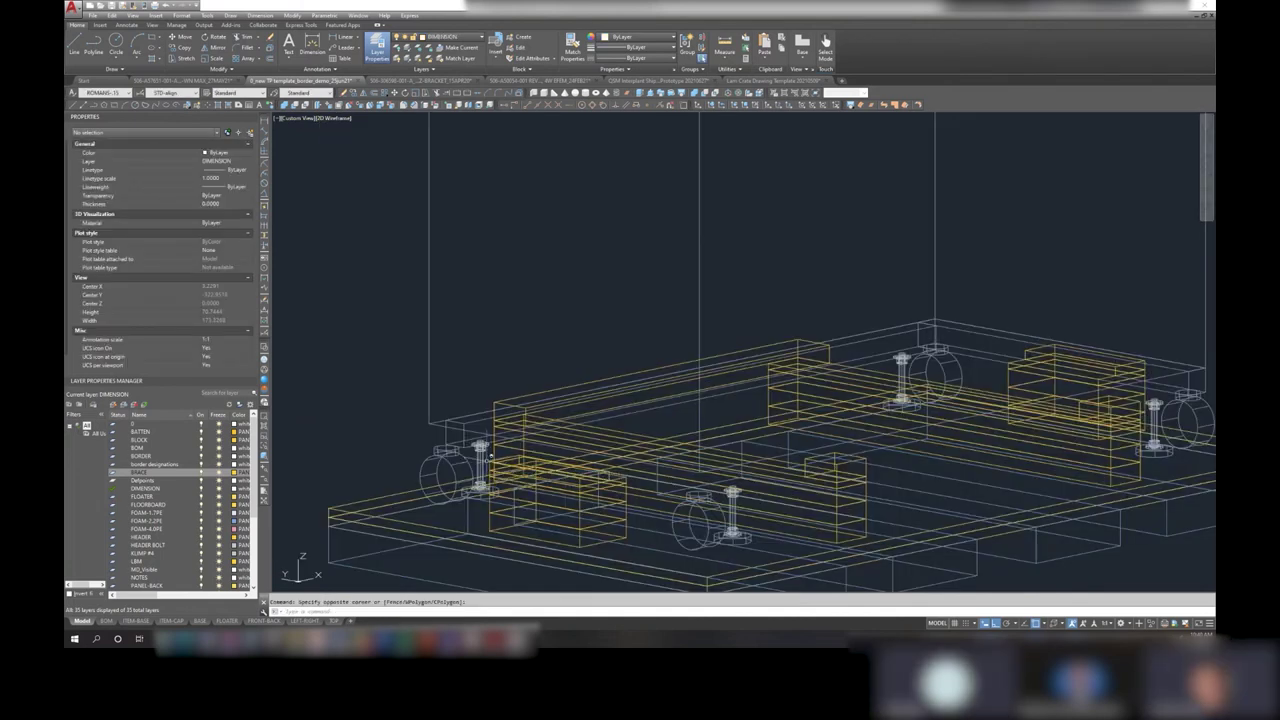
{"action": "left_click", "coordinate": [488, 470]}
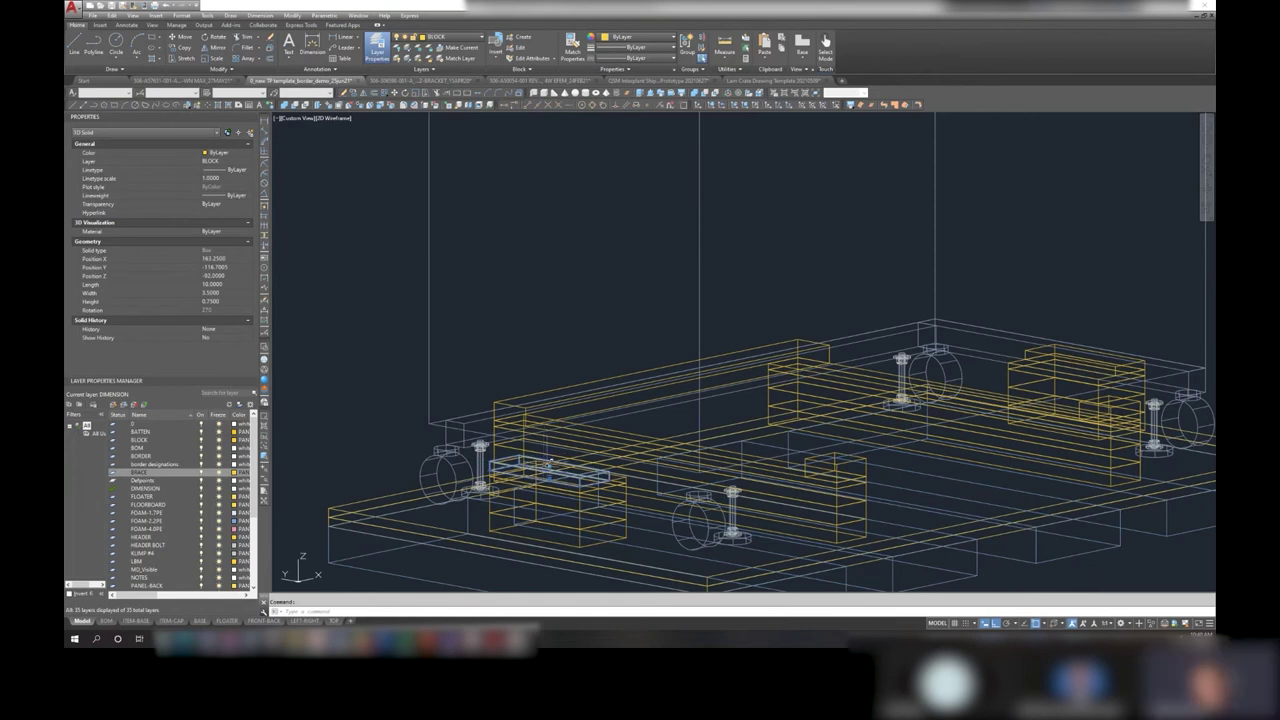
{"action": "left_click", "coordinate": [552, 462]}
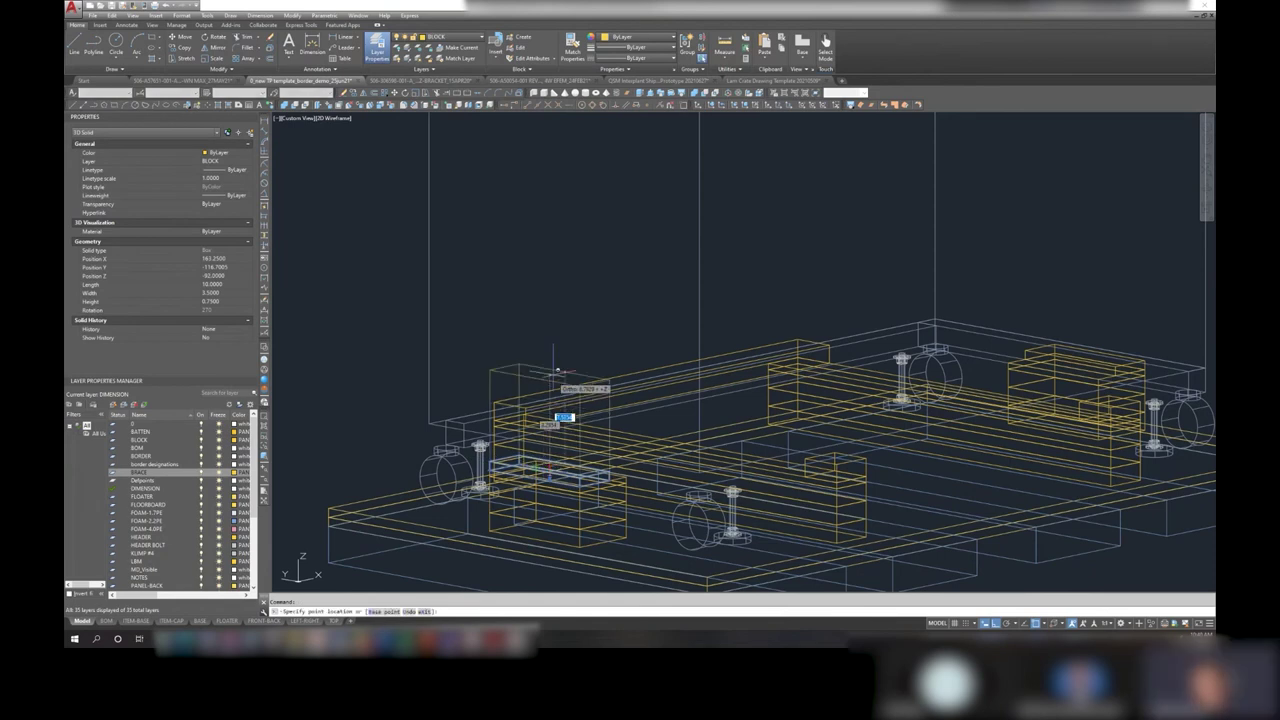
{"action": "type", "text": "3"}
{"action": "key", "text": "Return"}
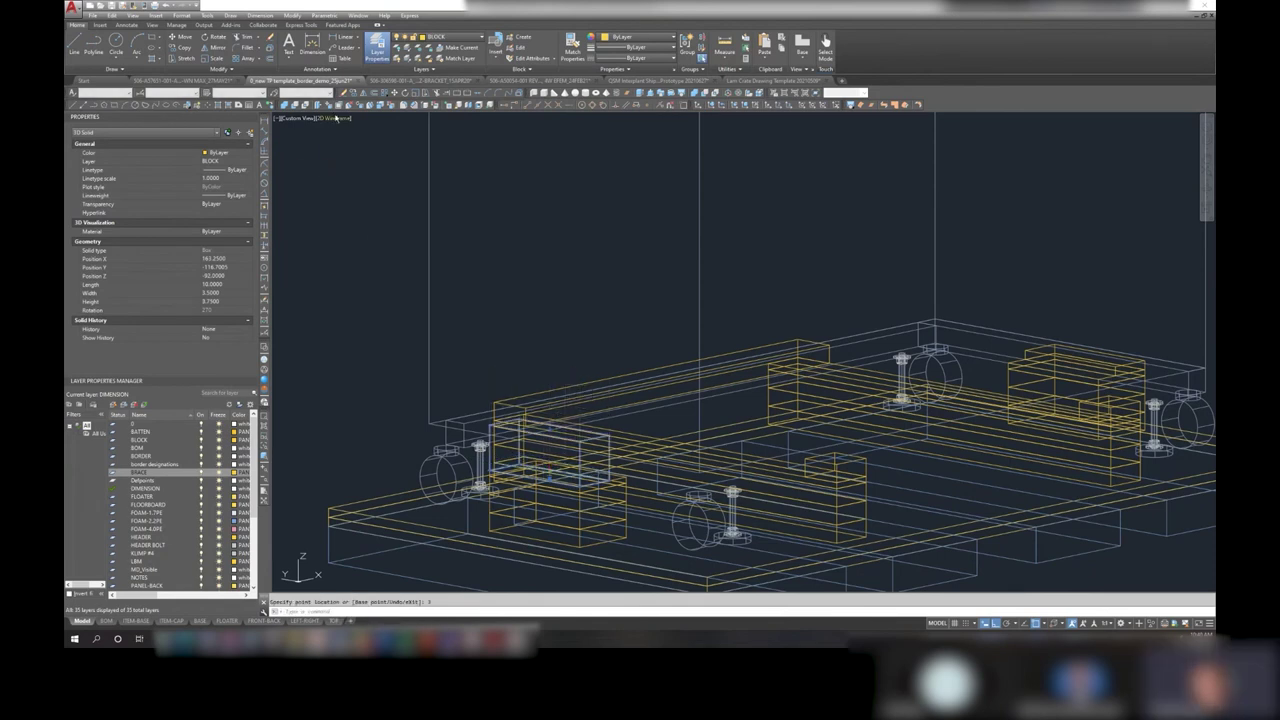
{"action": "left_click", "coordinate": [336, 118]}
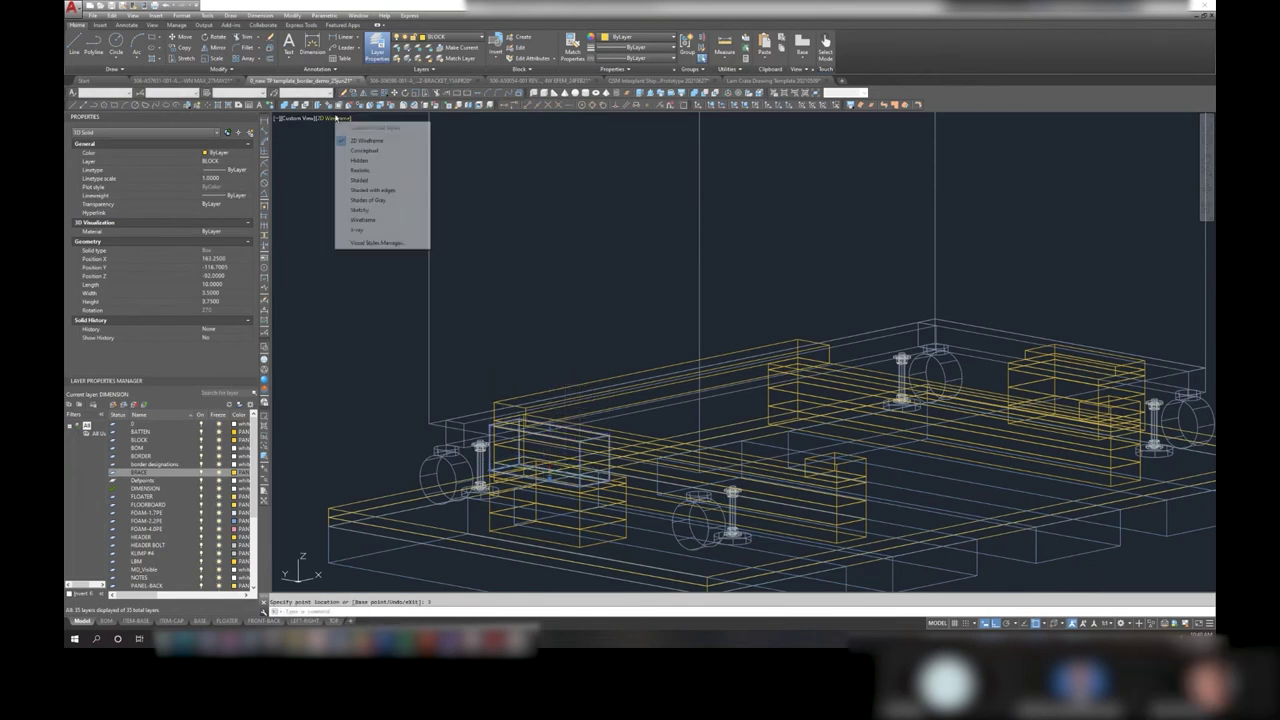
{"action": "left_click", "coordinate": [362, 170]}
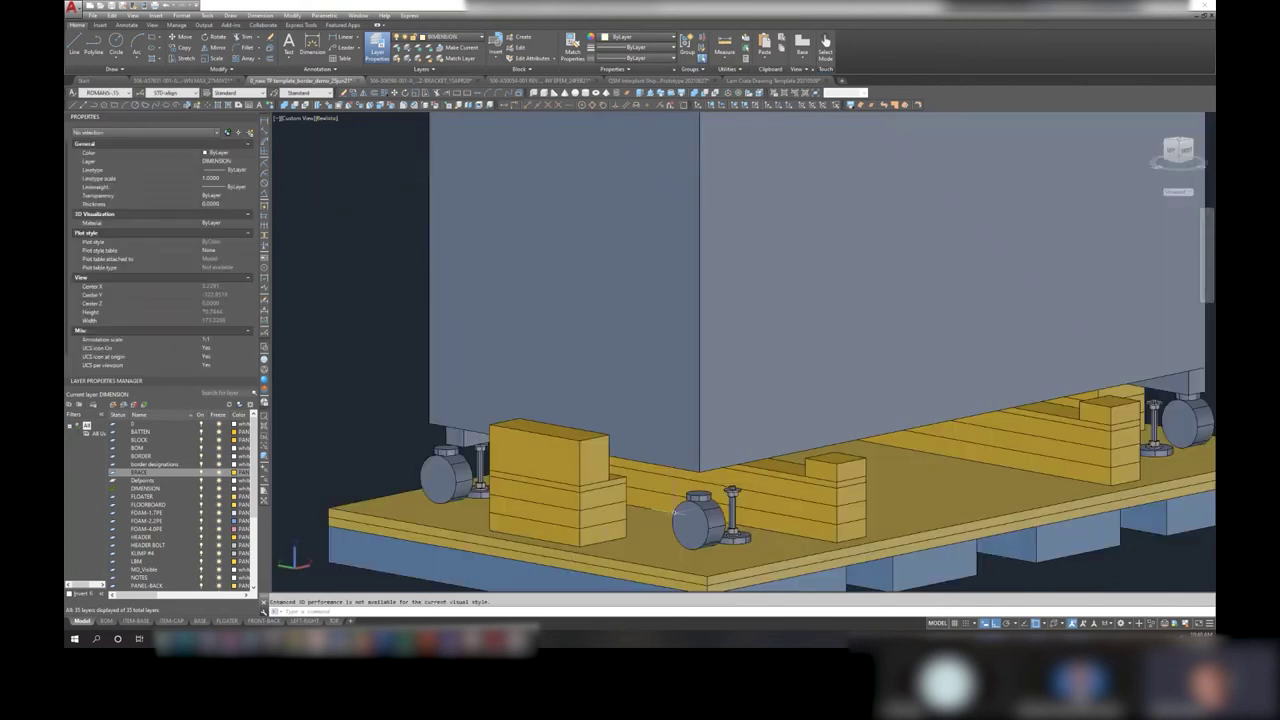
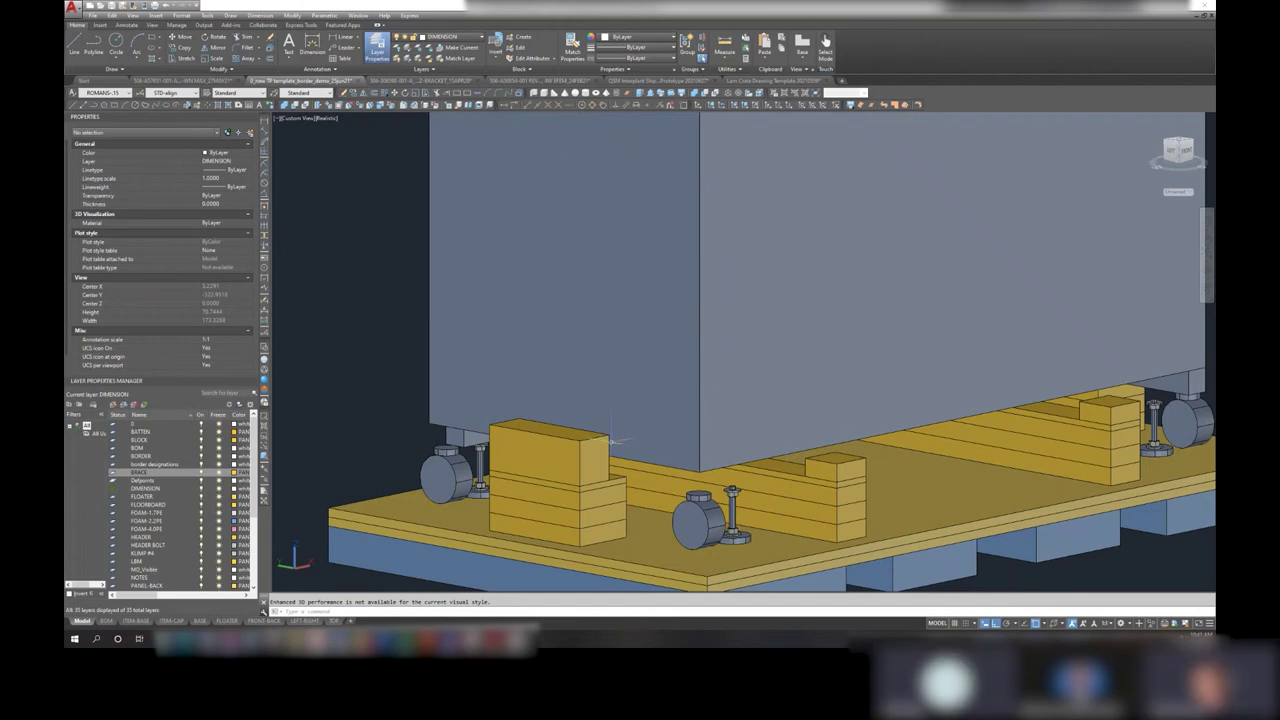
- Orbit and zoom around the top block of the blocking stack to inspect it
{"action": "mouse_move", "coordinate": [610, 438]}
{"action": "middle_mouse_down", "text": "shift"}
{"action": "mouse_move", "coordinate": [526, 436]}
{"action": "mouse_move", "coordinate": [445, 385]}
{"action": "middle_mouse_up", "text": "shift"}
{"action": "left_click", "coordinate": [460, 390]}
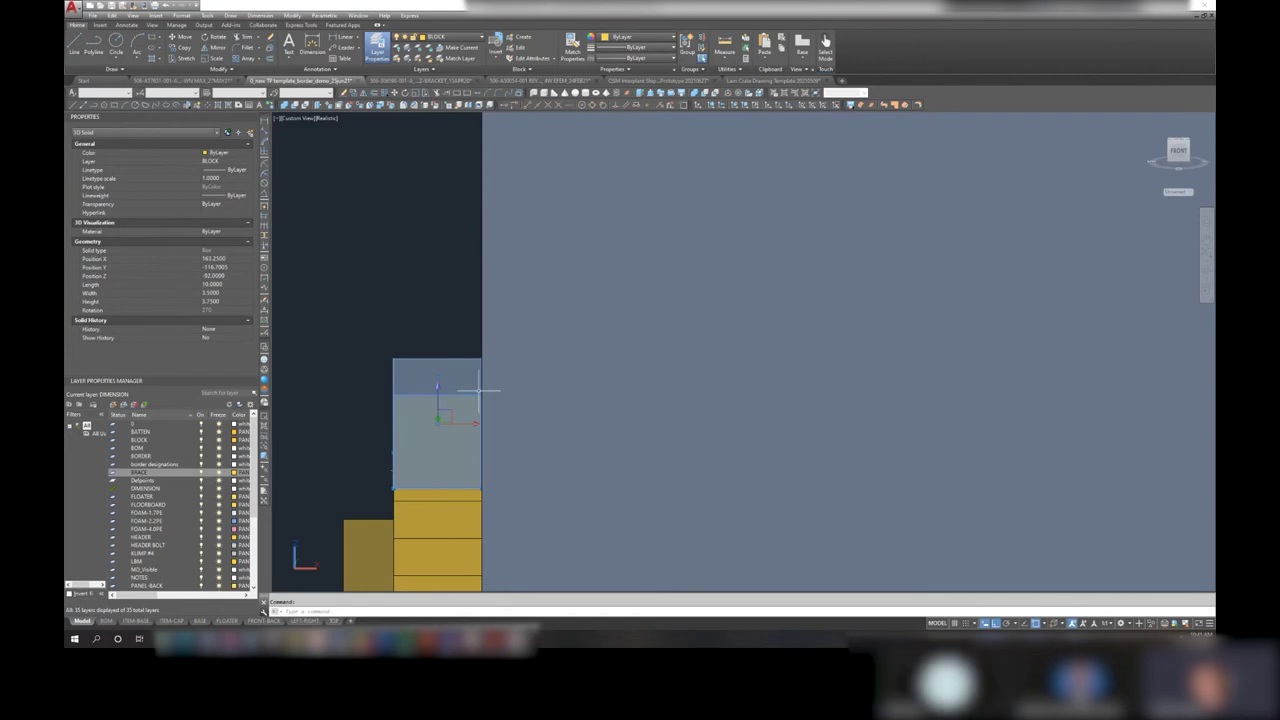
{"action": "middle_click_drag", "start_coordinate": [499, 385], "coordinate": [540, 400], "text": "shift"}
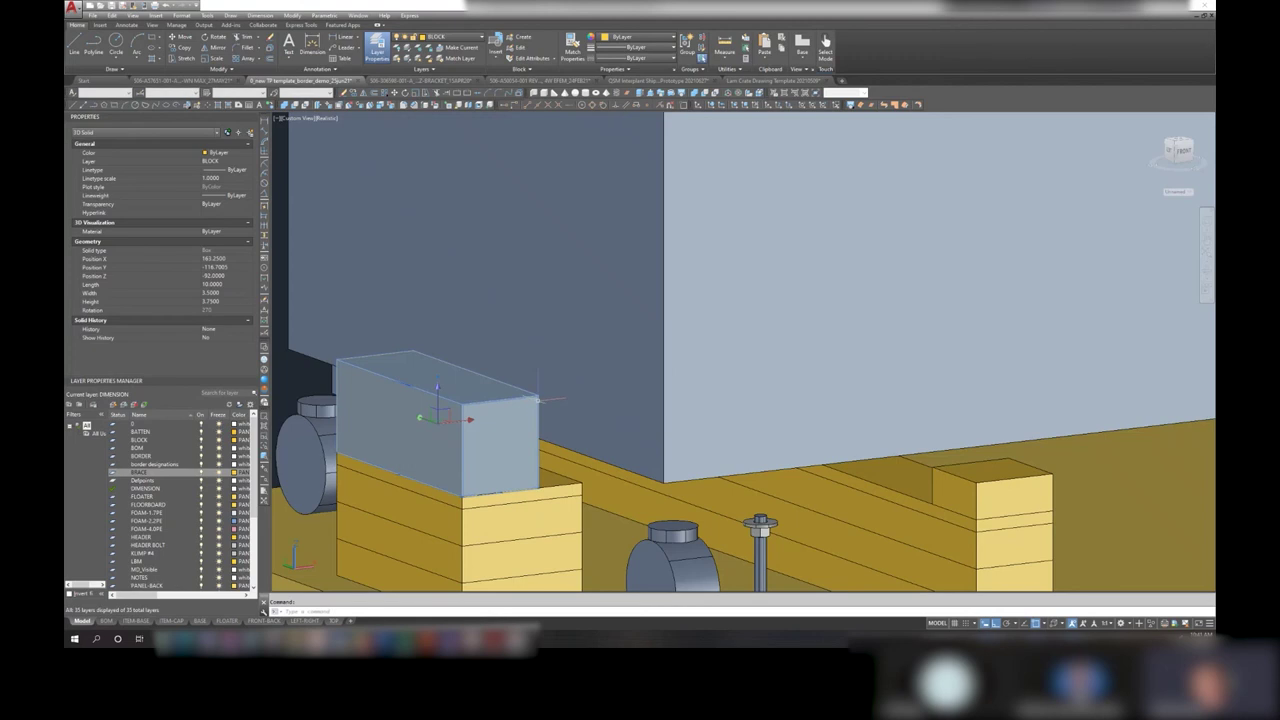
{"action": "scroll", "coordinate": [750, 444], "scroll_direction": "down", "scroll_amount": 3}
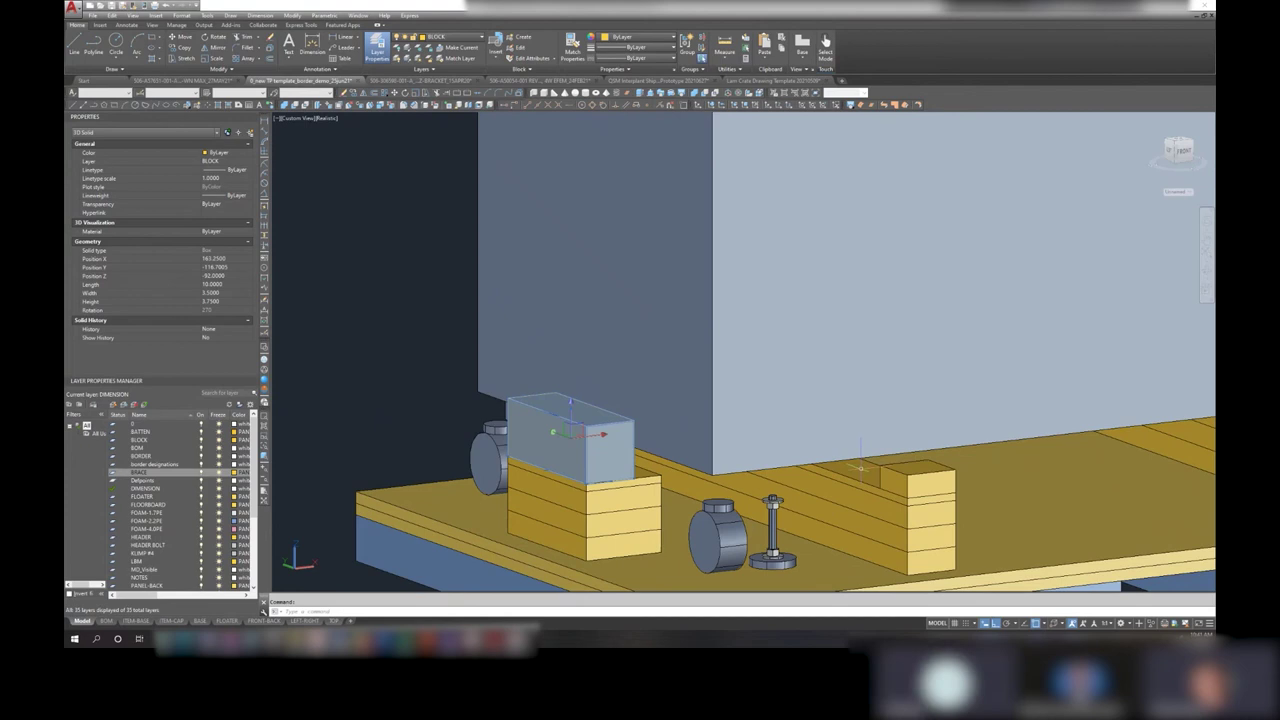
{"action": "key", "text": "Escape"}
- Orbit and zoom to view the back side of the machine's blocking and casters
{"action": "mouse_move", "coordinate": [960, 520]}
{"action": "middle_mouse_down", "text": "shift"}
{"action": "mouse_move", "coordinate": [1049, 523]}
{"action": "mouse_move", "coordinate": [1123, 506]}
{"action": "middle_mouse_up", "text": "shift"}
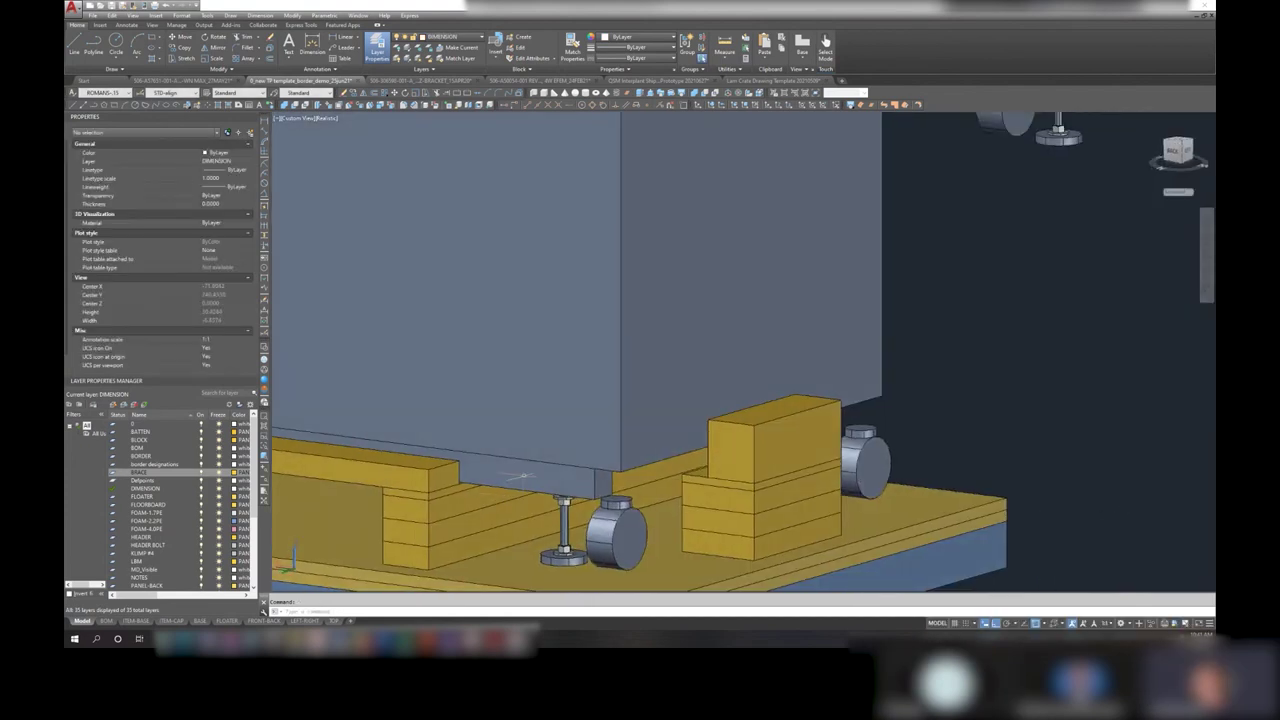
{"action": "scroll", "coordinate": [520, 476], "scroll_direction": "up", "scroll_amount": 2}
{"action": "scroll", "coordinate": [433, 505], "scroll_direction": "down", "scroll_amount": 2}
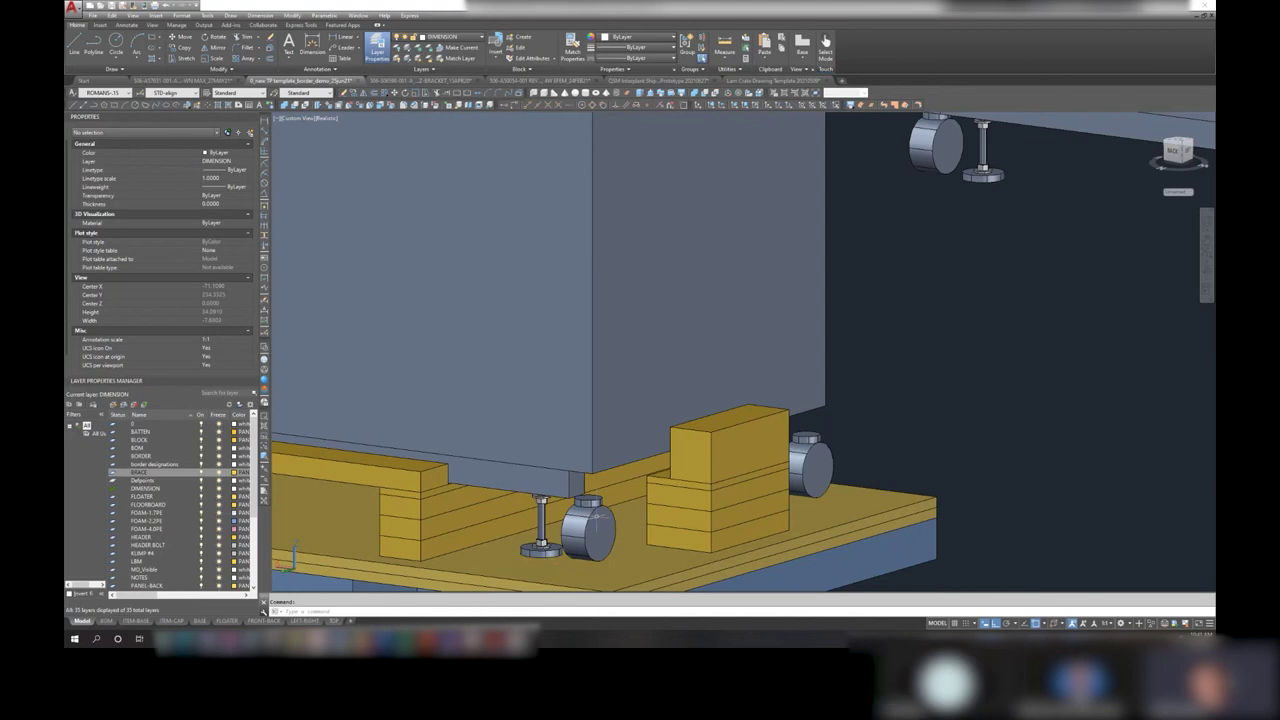
- Orbit to an oblique view of the feet and check the left riser and right upper block
{"action": "middle_click_drag", "start_coordinate": [482, 565], "coordinate": [671, 511], "text": "shift"}
{"action": "scroll", "coordinate": [790, 460], "scroll_direction": "up", "scroll_amount": 2}
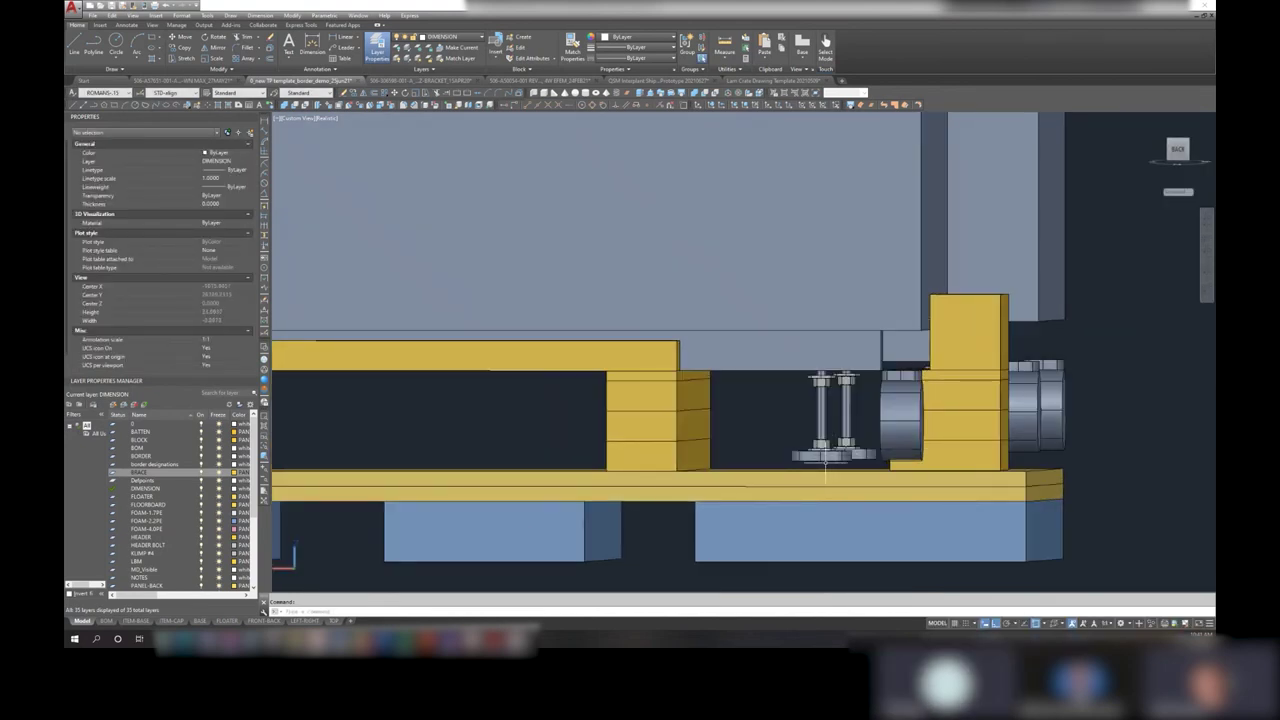
{"action": "middle_click_drag", "start_coordinate": [826, 462], "coordinate": [765, 477], "text": "shift"}
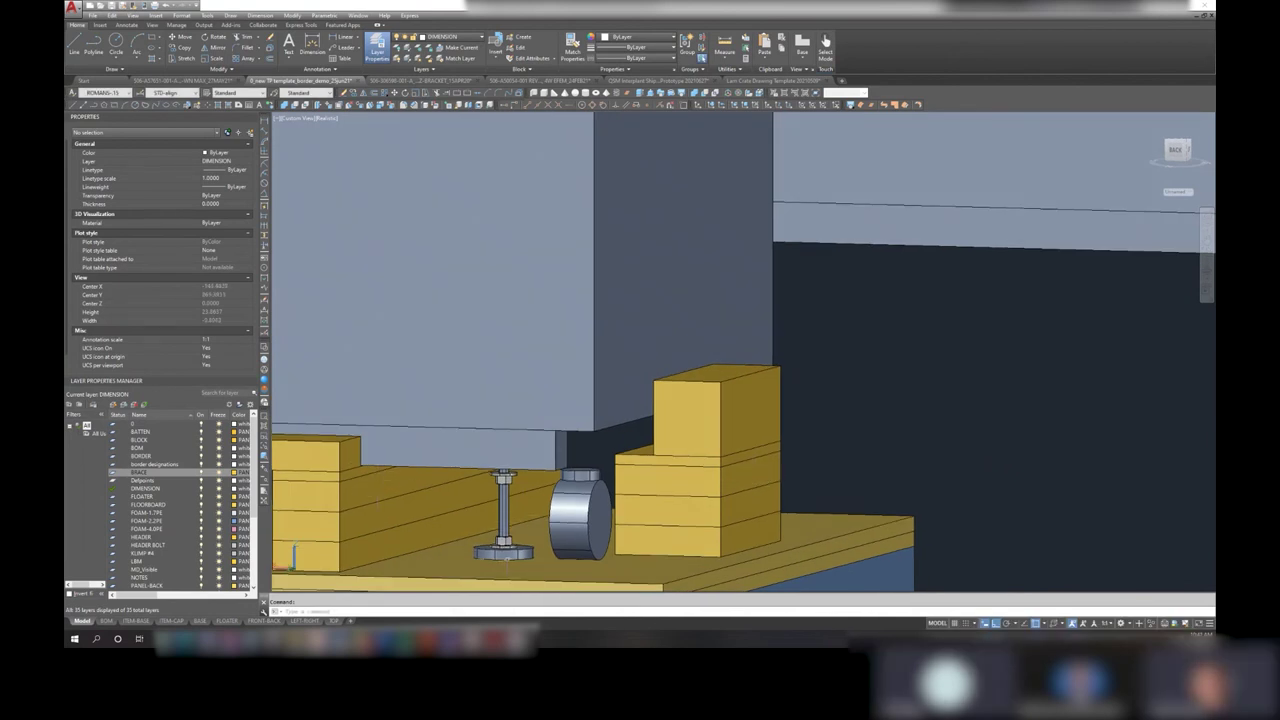
{"action": "left_click", "coordinate": [350, 473]}
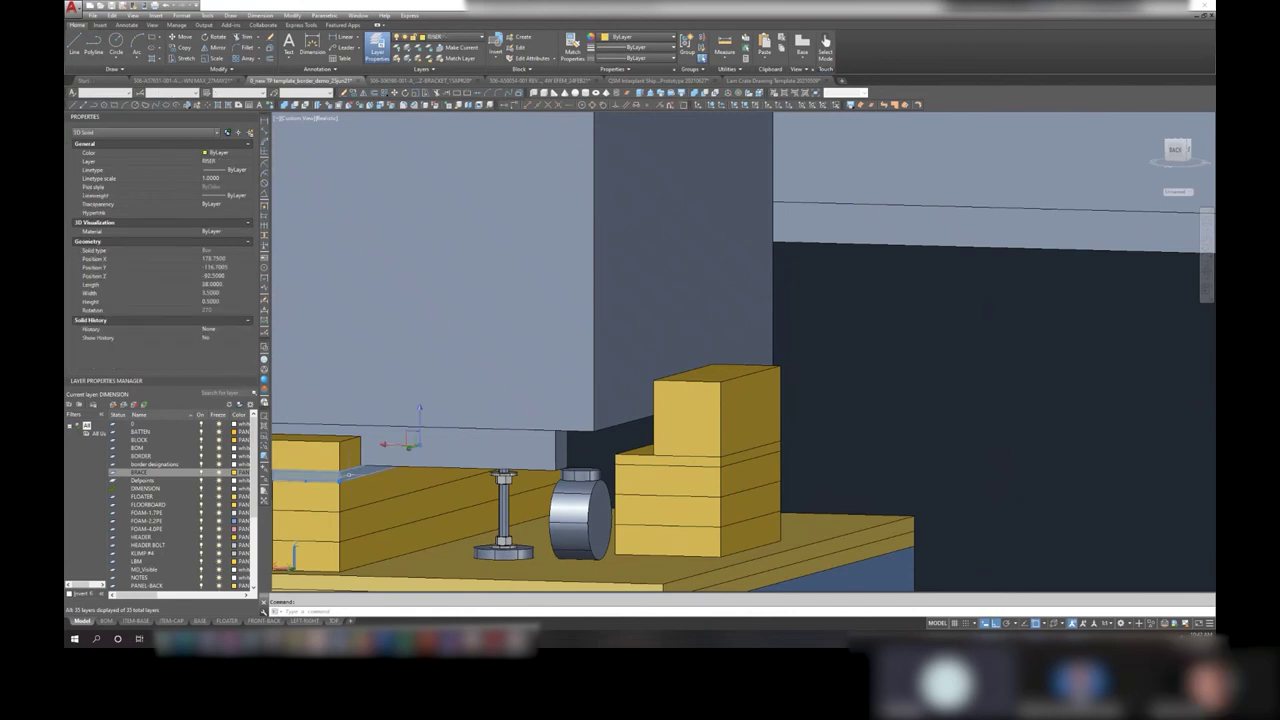
{"action": "left_click", "coordinate": [658, 425]}
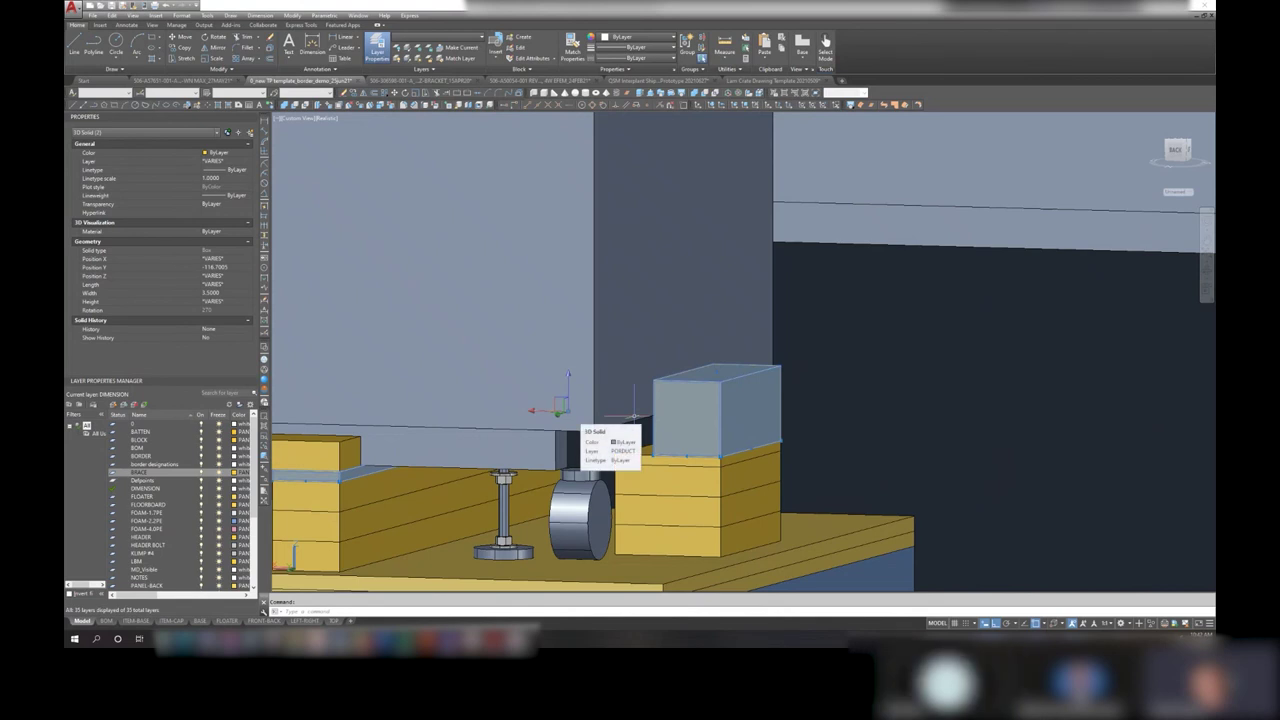
{"action": "key", "text": "Escape"}
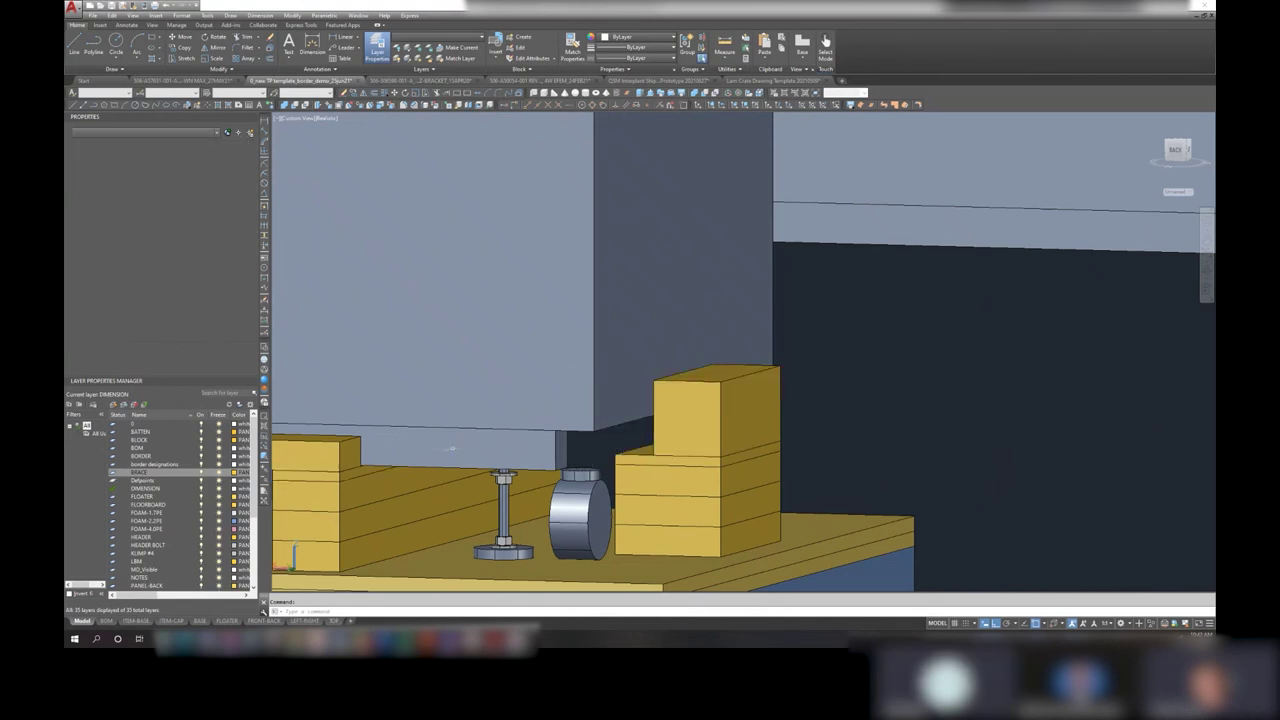
- Orbit around the small left block on its own to inspect it
{"action": "left_click", "coordinate": [345, 456]}
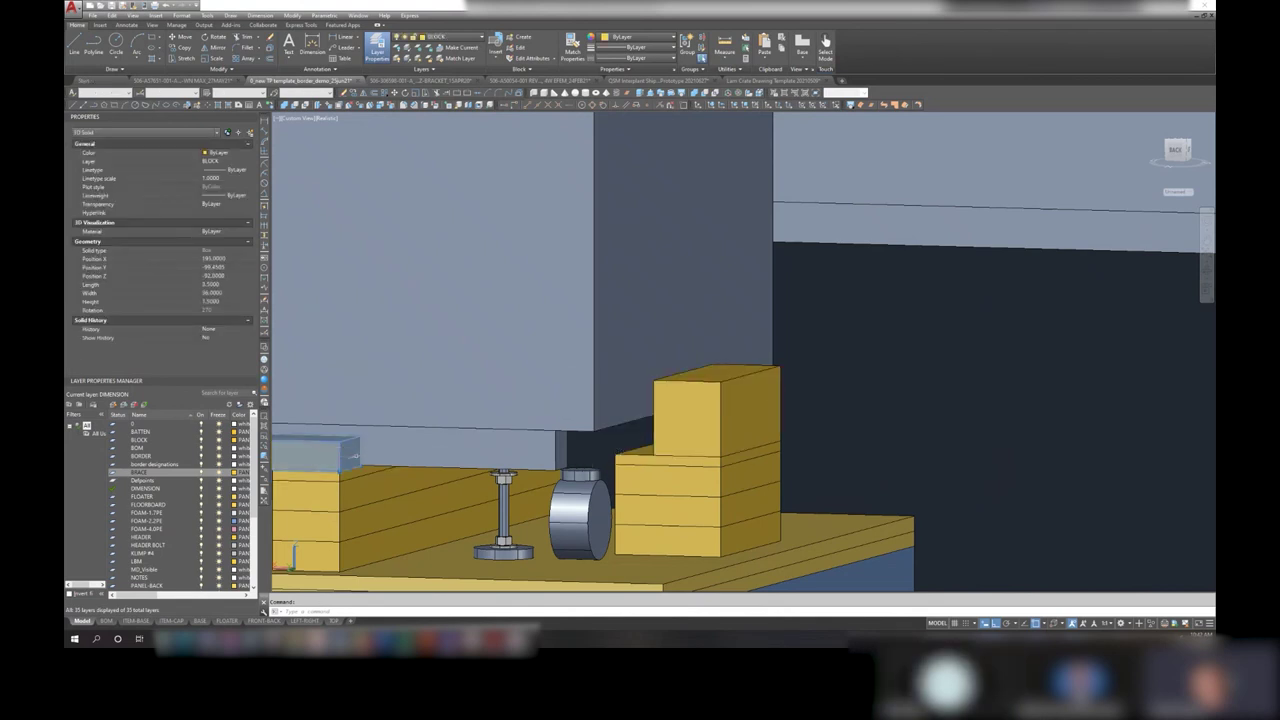
{"action": "middle_click_drag", "start_coordinate": [409, 455], "coordinate": [413, 479], "text": "shift"}
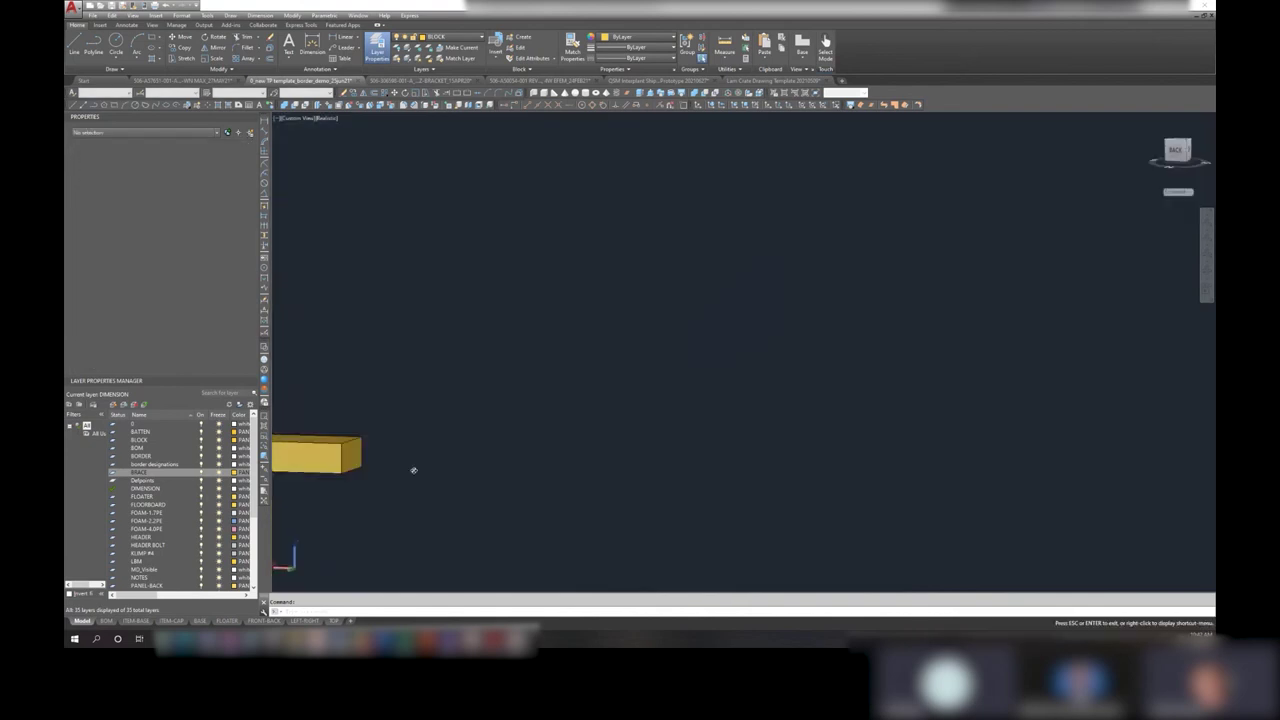
{"action": "key", "text": "Escape"}
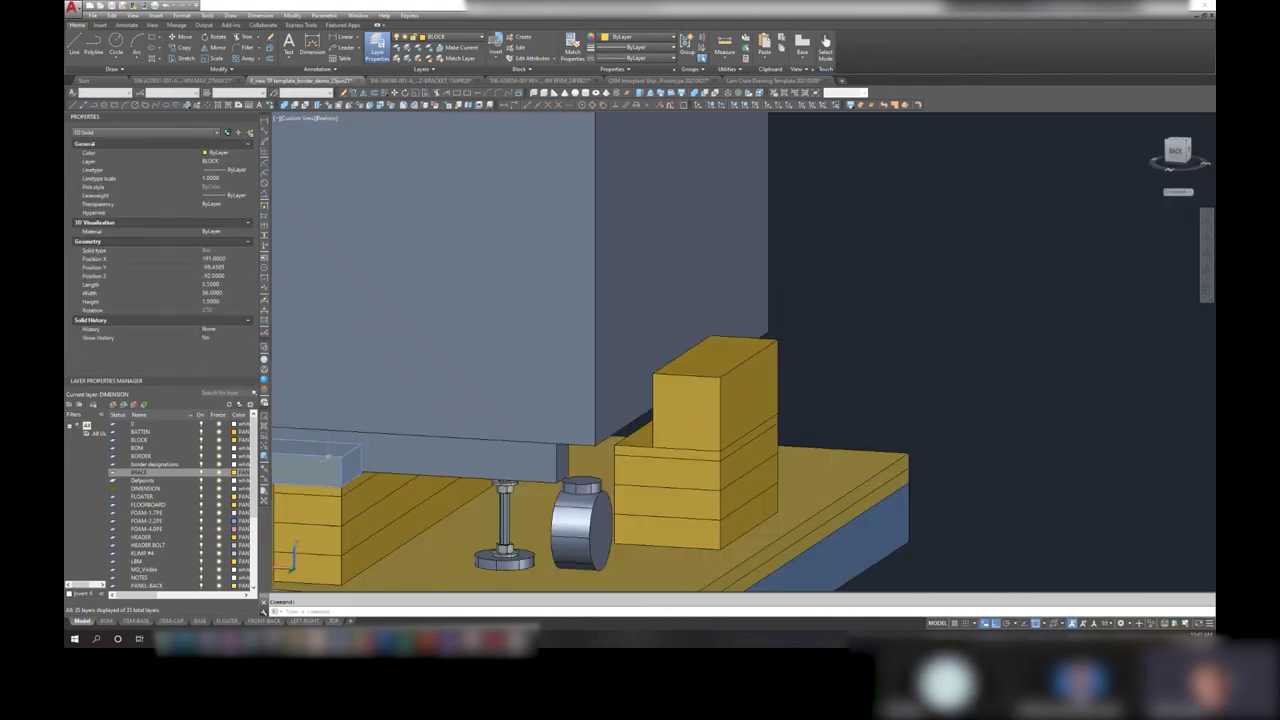
- Zoom out and select the long 36-inch brace on the left blocking stack
{"action": "scroll", "coordinate": [560, 400], "scroll_direction": "down", "scroll_amount": 3}
{"action": "scroll", "coordinate": [560, 400], "scroll_direction": "up", "scroll_amount": 2}
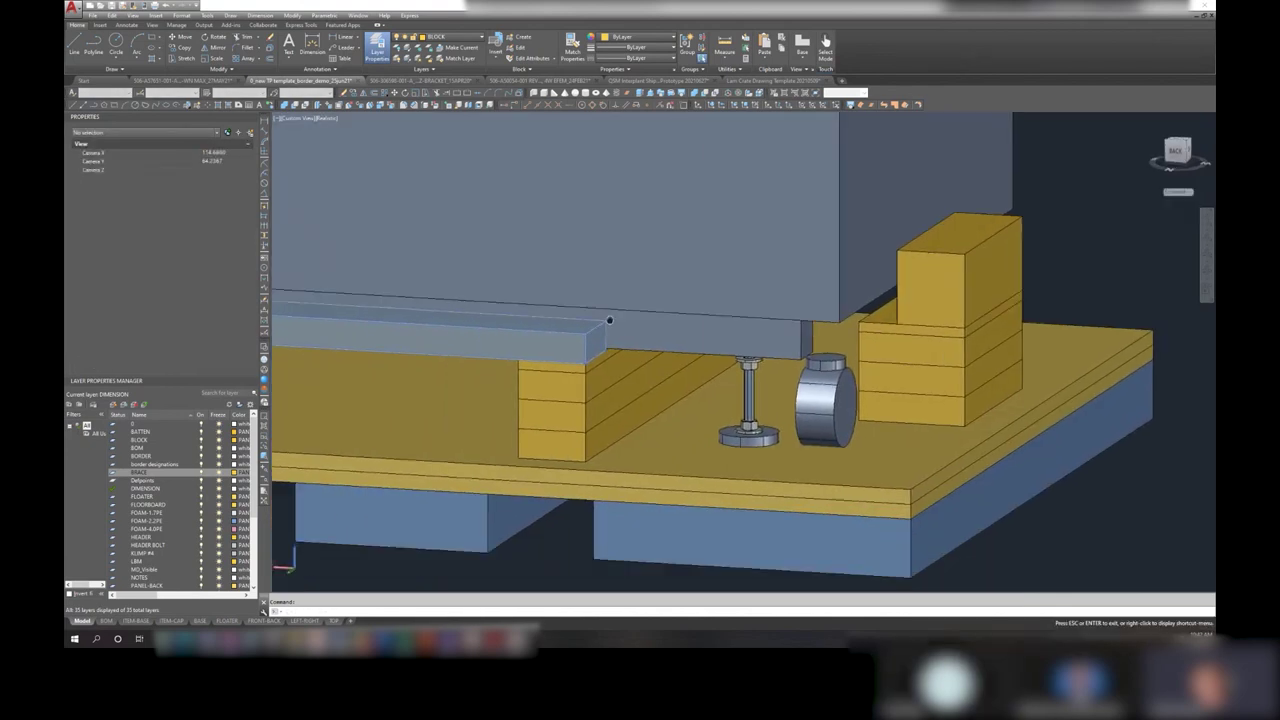
{"action": "scroll", "coordinate": [560, 400], "scroll_direction": "up", "scroll_amount": 2}
{"action": "left_click", "coordinate": [585, 341]}
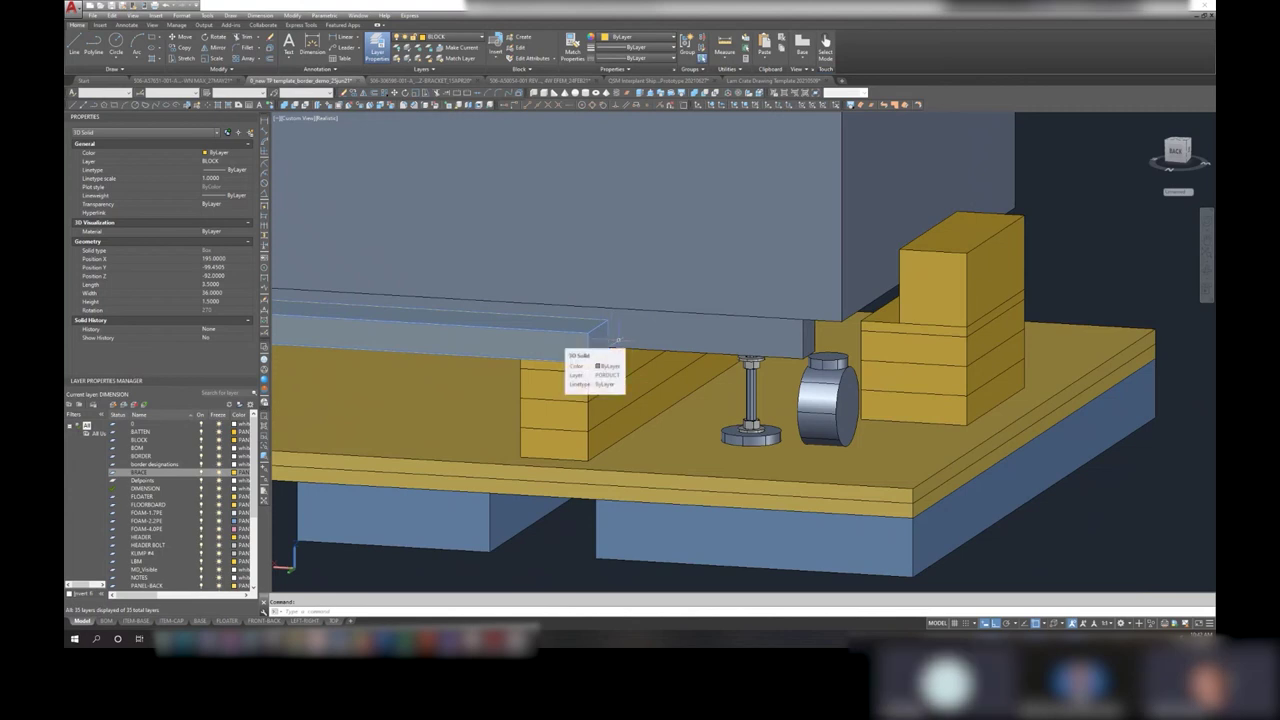
{"action": "key", "text": "Escape"}
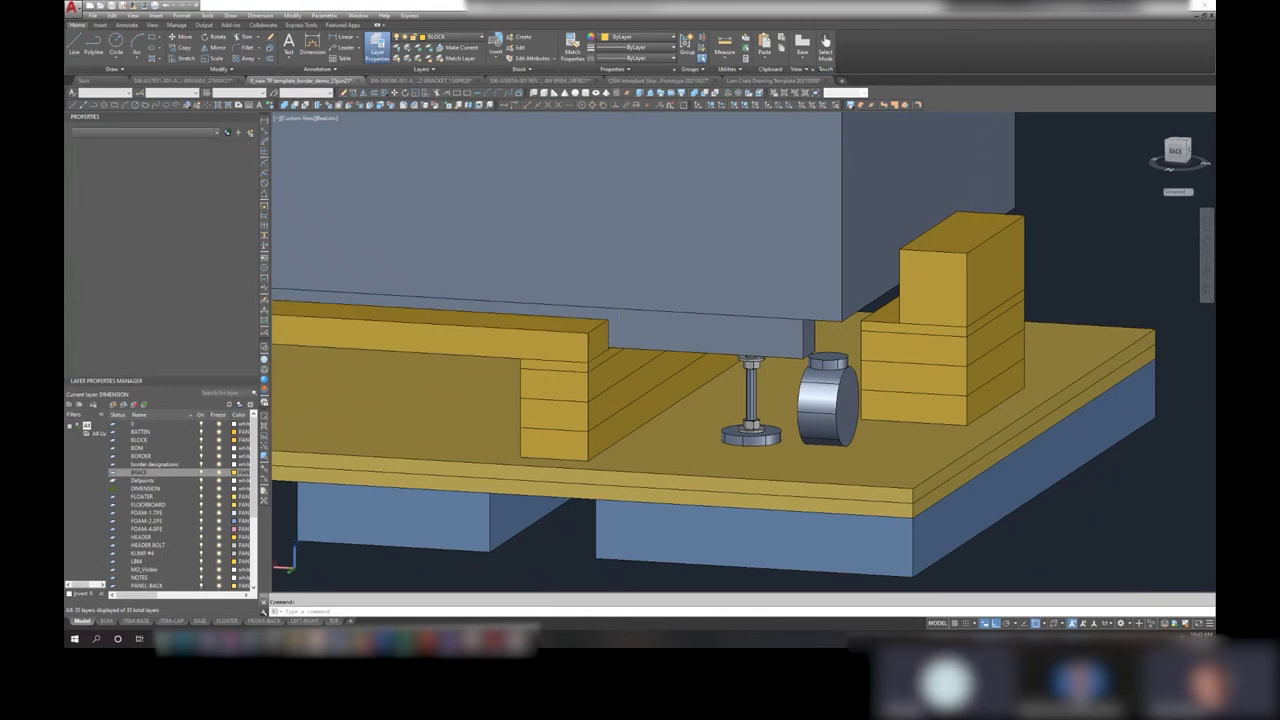
- Orbit, pan and zoom out to the whole crate, toggling Ortho with F8
{"action": "middle_click_drag", "start_coordinate": [760, 370], "coordinate": [360, 372], "text": "shift"}
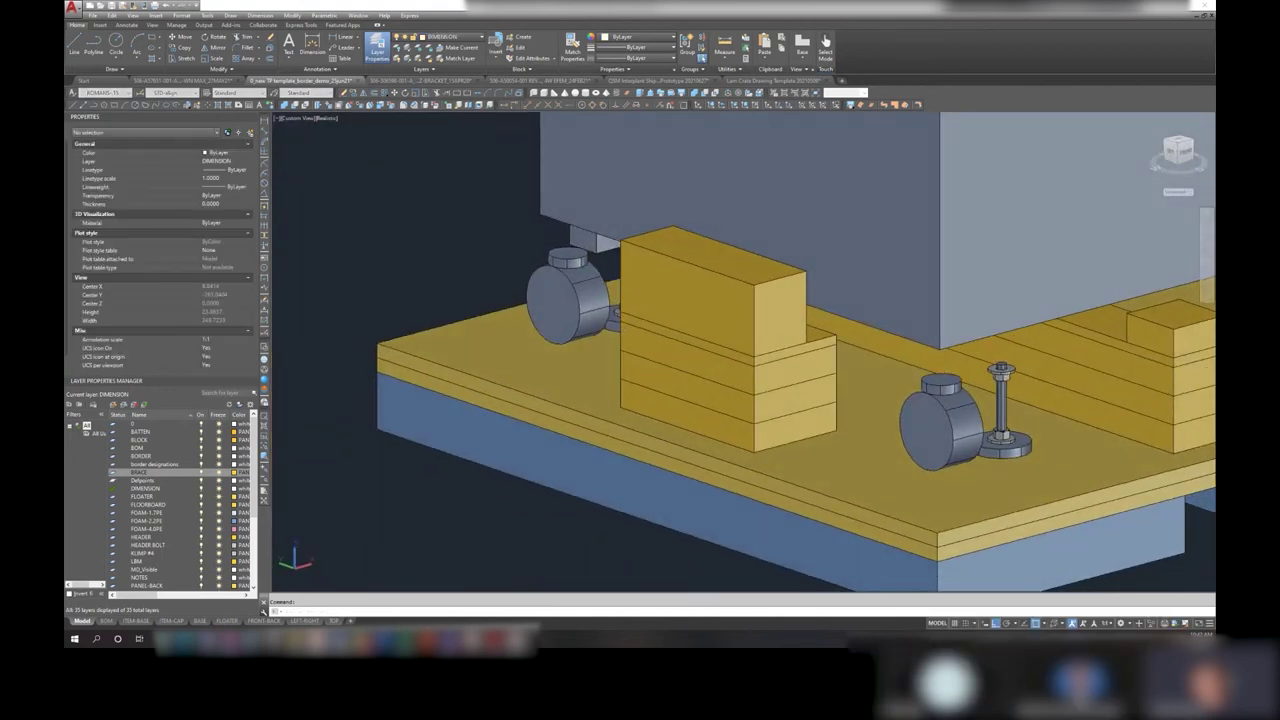
{"action": "scroll", "coordinate": [757, 300], "scroll_direction": "down", "scroll_amount": 4}
{"action": "mouse_move", "coordinate": [620, 206]}
{"action": "middle_mouse_down"}
{"action": "mouse_move", "coordinate": [675, 544]}
{"action": "mouse_move", "coordinate": [651, 620]}
{"action": "middle_mouse_up"}
{"action": "scroll", "coordinate": [675, 544], "scroll_direction": "down", "scroll_amount": 3}
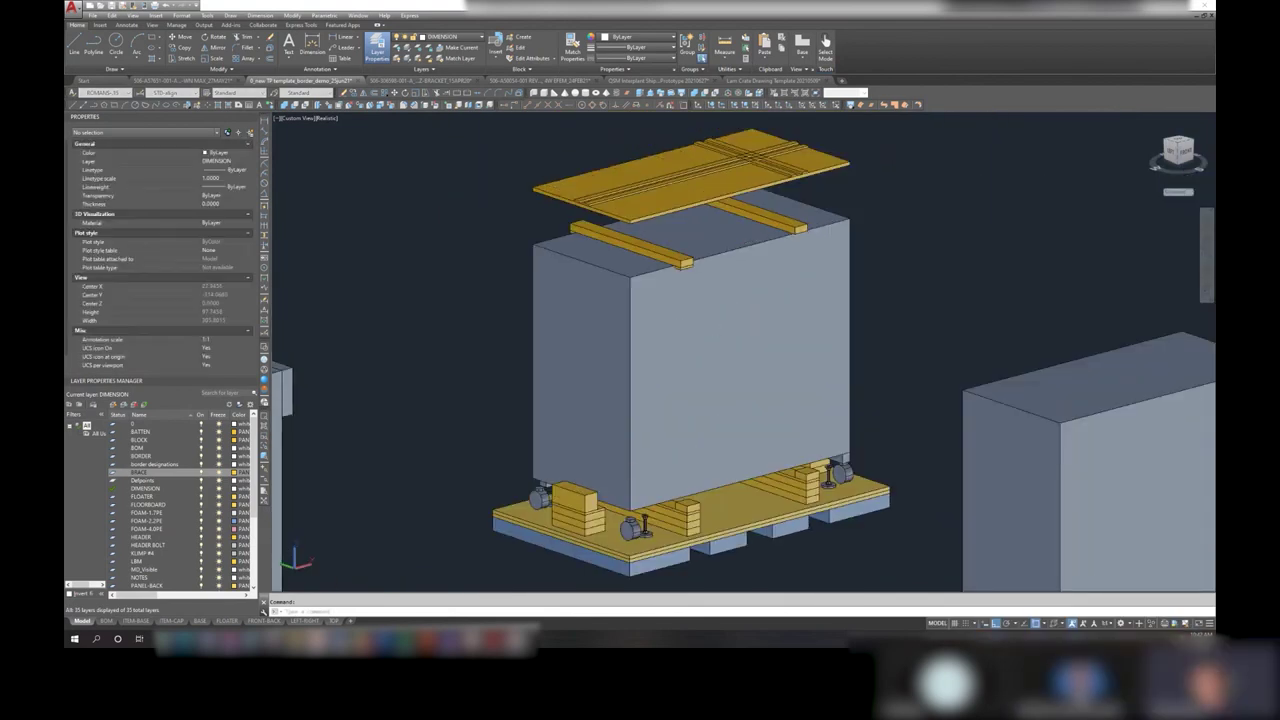
{"action": "key", "text": "F8"}
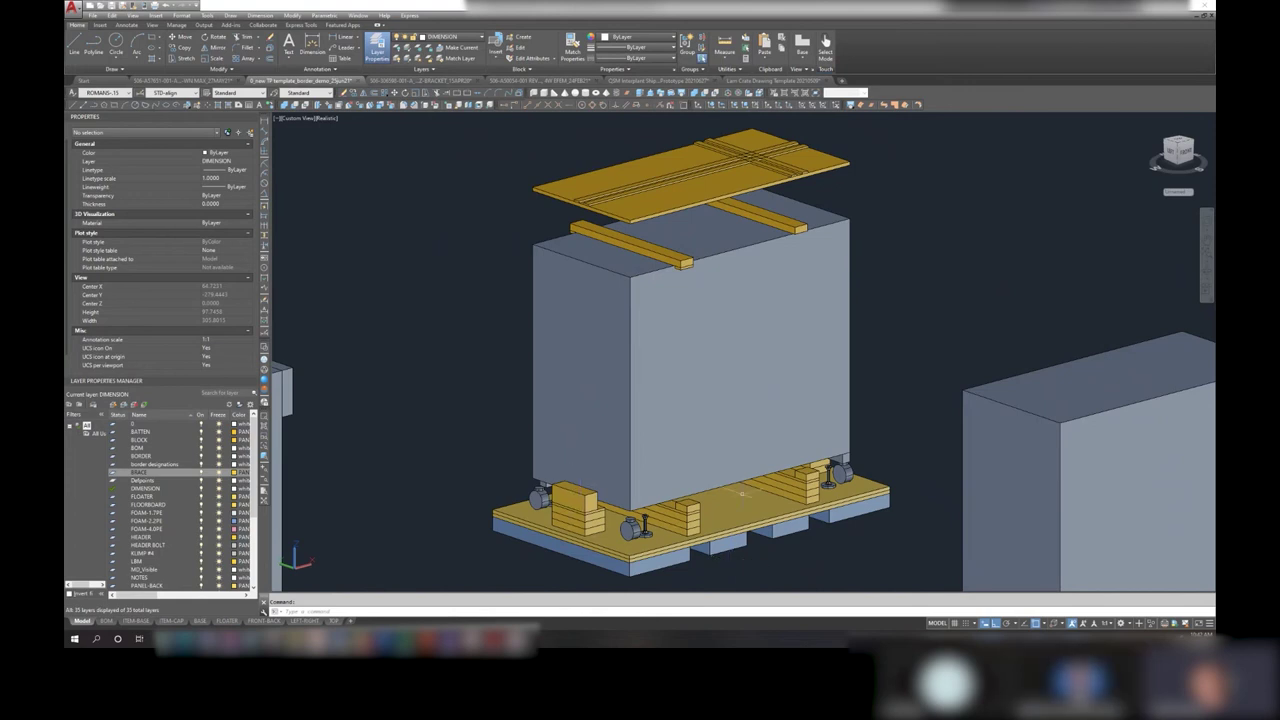
{"action": "scroll", "coordinate": [588, 510], "scroll_direction": "up", "scroll_amount": 3}
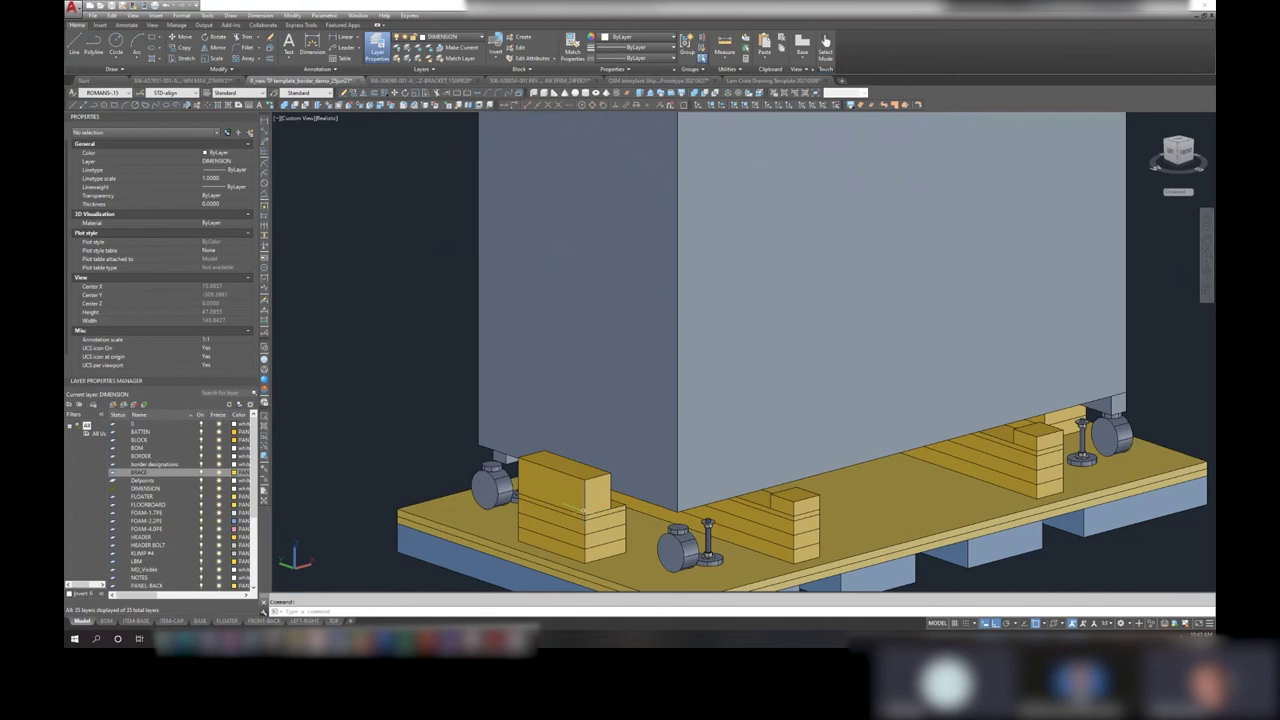
{"action": "scroll", "coordinate": [680, 258], "scroll_direction": "down", "scroll_amount": 2}
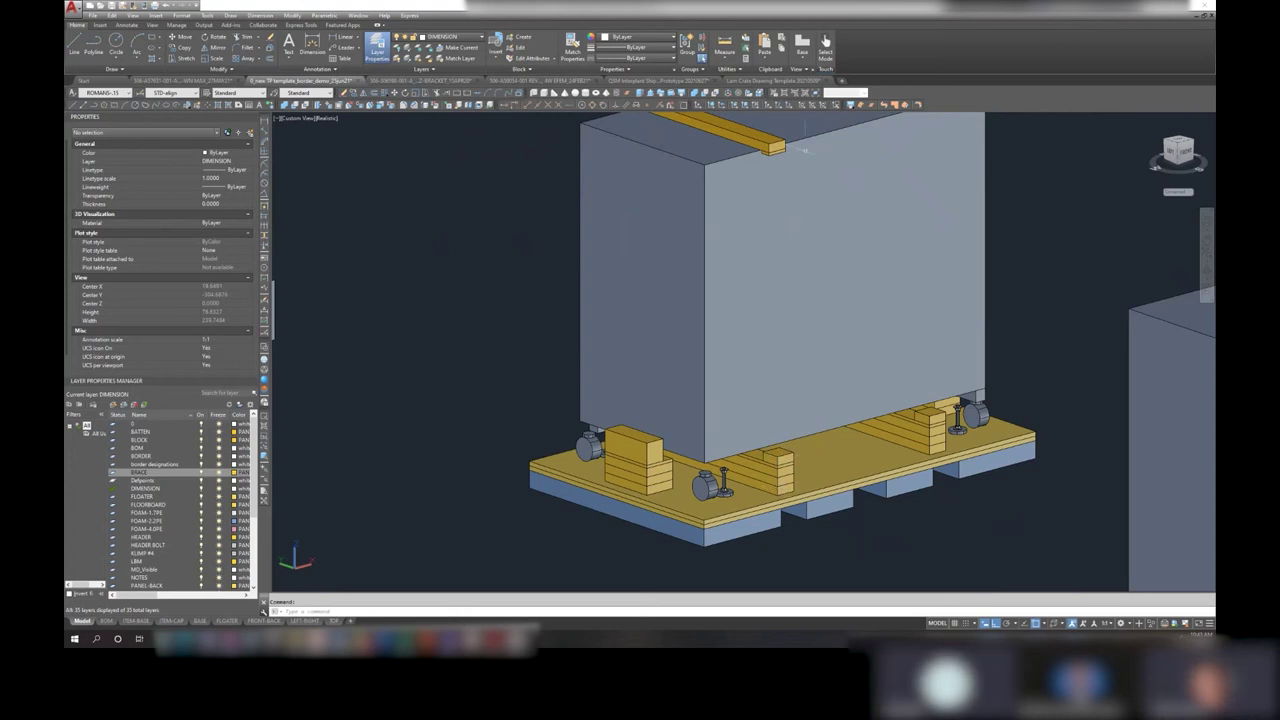
- Check the 34 × 3.5 × 1.5 batten under the lid panel, then the machine solid
{"action": "left_click", "coordinate": [773, 148]}
{"action": "middle_click_drag", "start_coordinate": [771, 180], "coordinate": [743, 215]}
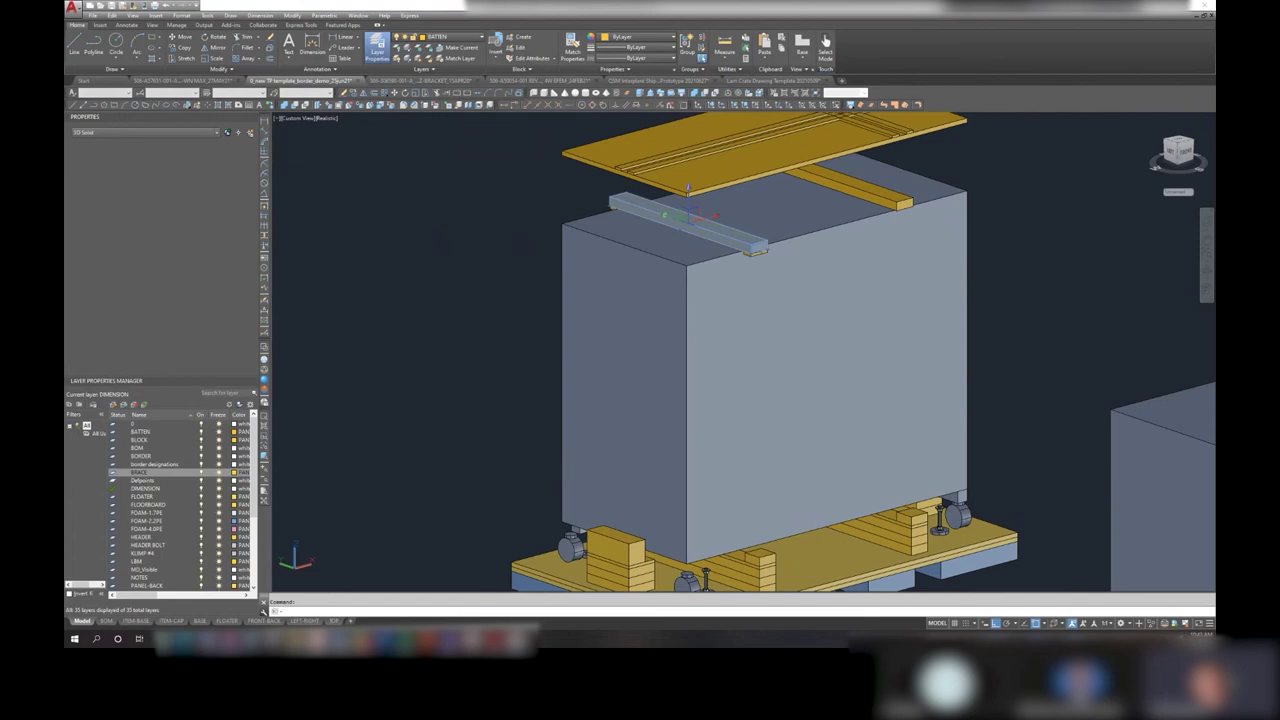
{"action": "scroll", "coordinate": [742, 216], "scroll_direction": "down", "scroll_amount": 2}
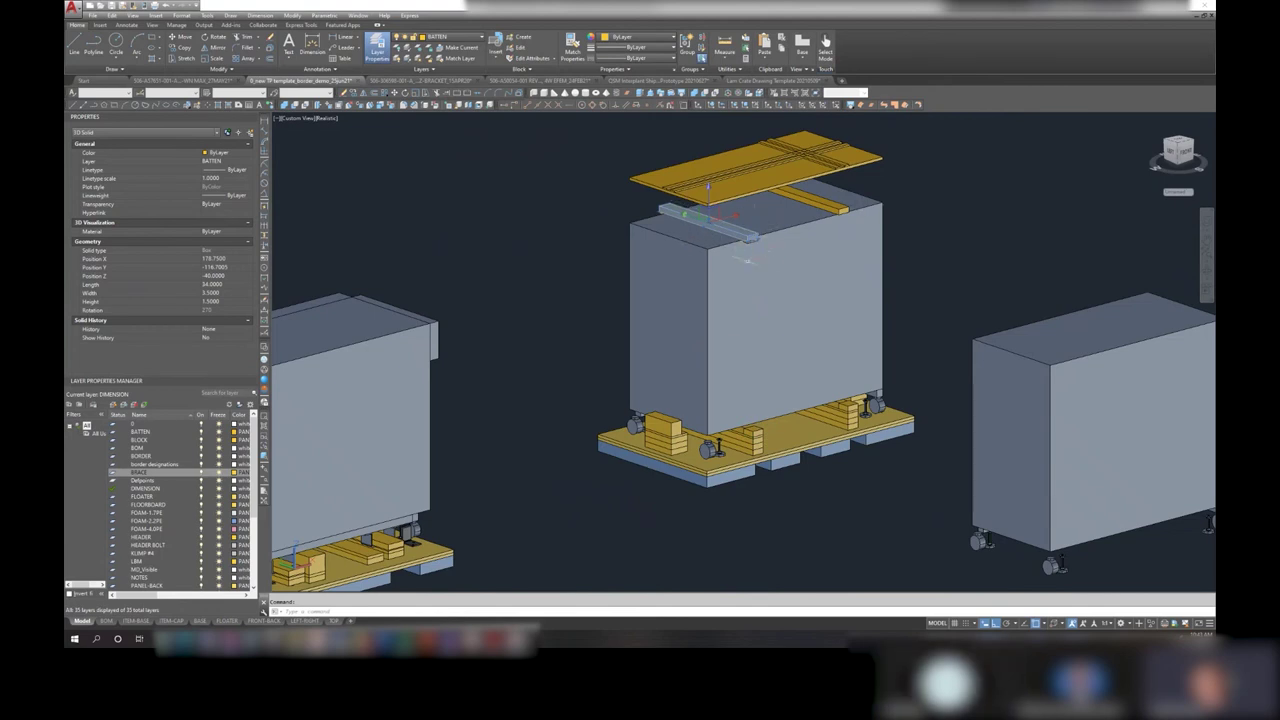
{"action": "left_click", "coordinate": [872, 200]}
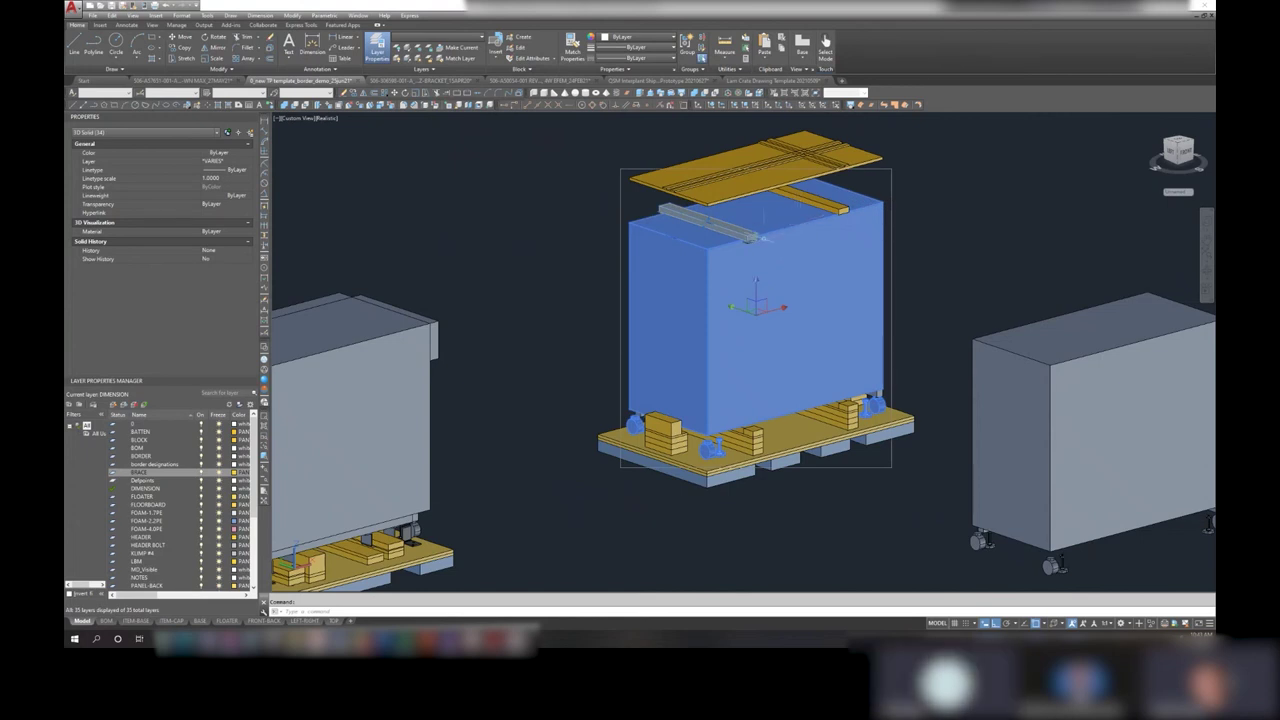
{"action": "key", "text": "Escape"}
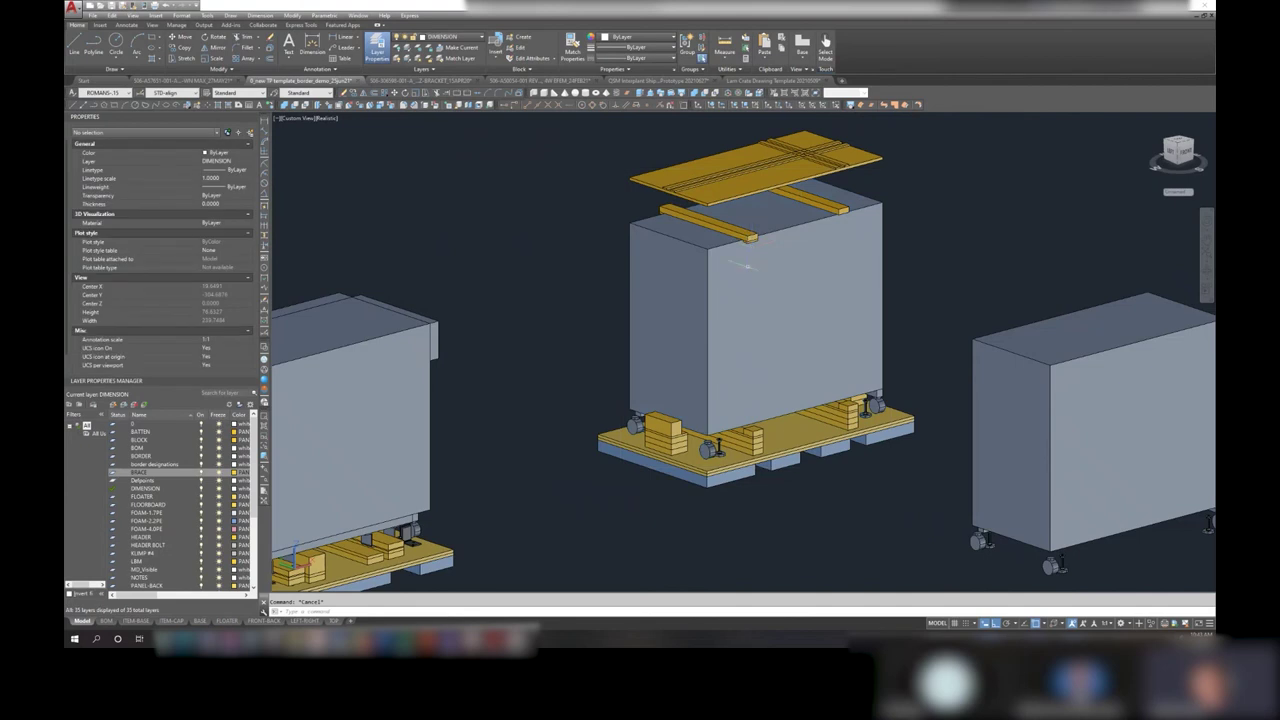
{"action": "left_click", "coordinate": [768, 164]}
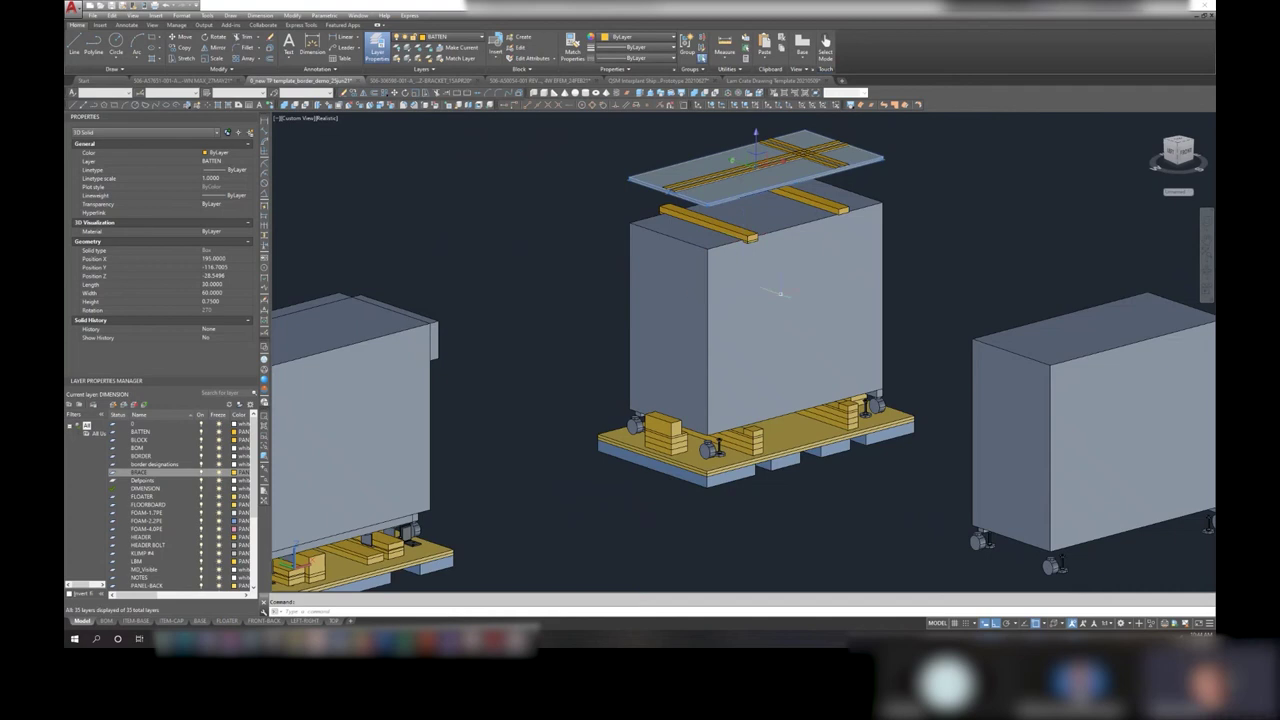
{"action": "key", "text": "Escape"}
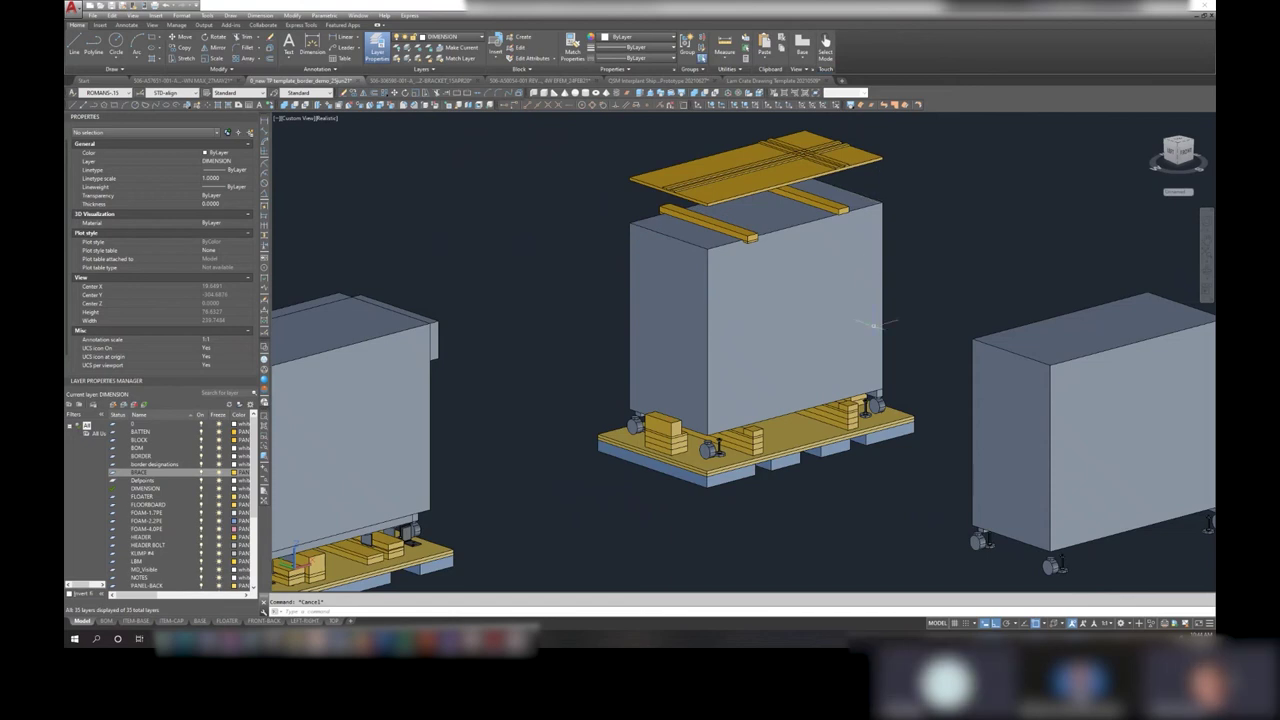
{"action": "left_click", "coordinate": [866, 197]}
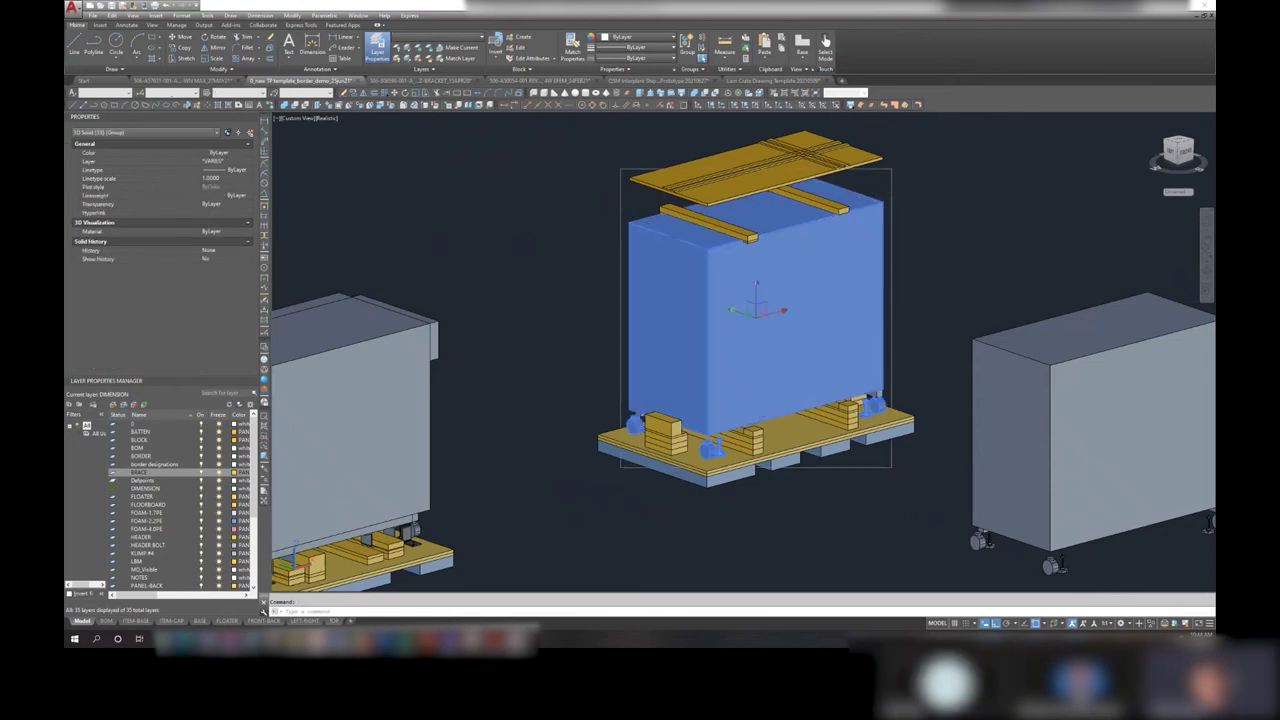
{"action": "key", "text": "Escape"}
- Orbit to a view from above and pan to centre the crated machine
{"action": "middle_click_drag", "start_coordinate": [866, 365], "coordinate": [845, 340], "text": "shift"}
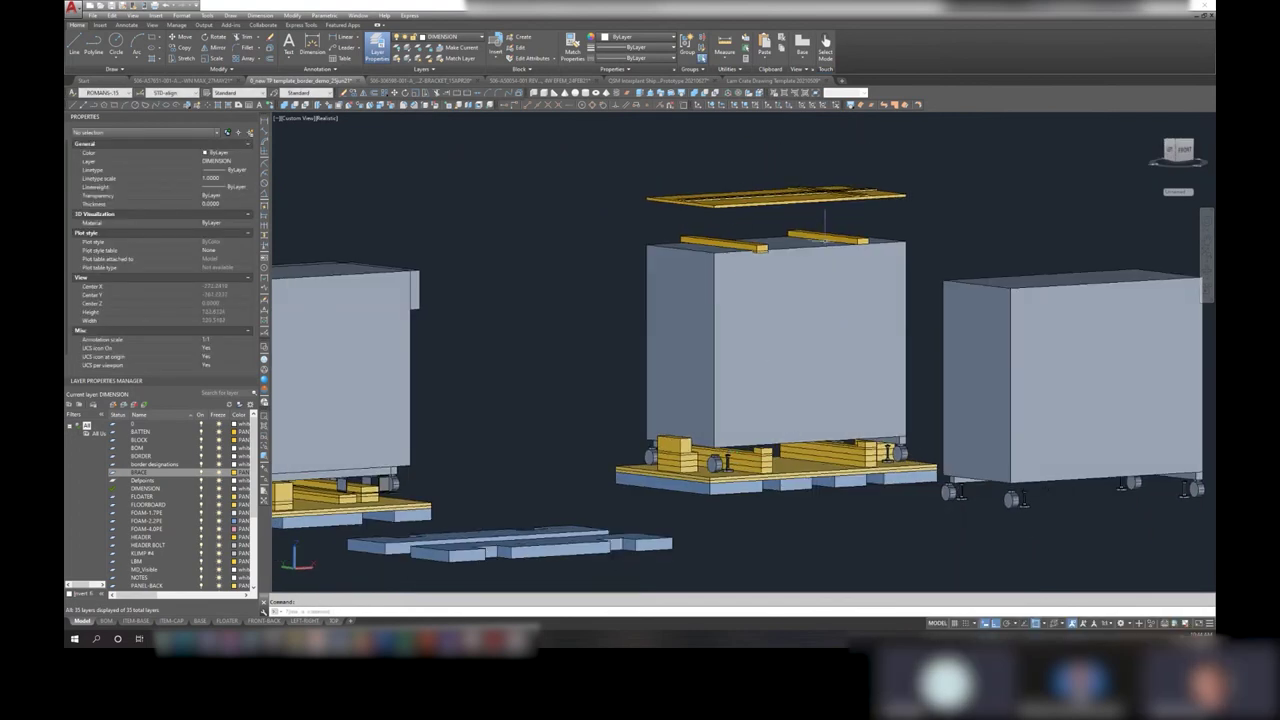
{"action": "middle_click_drag", "start_coordinate": [845, 340], "coordinate": [800, 390], "text": "shift"}
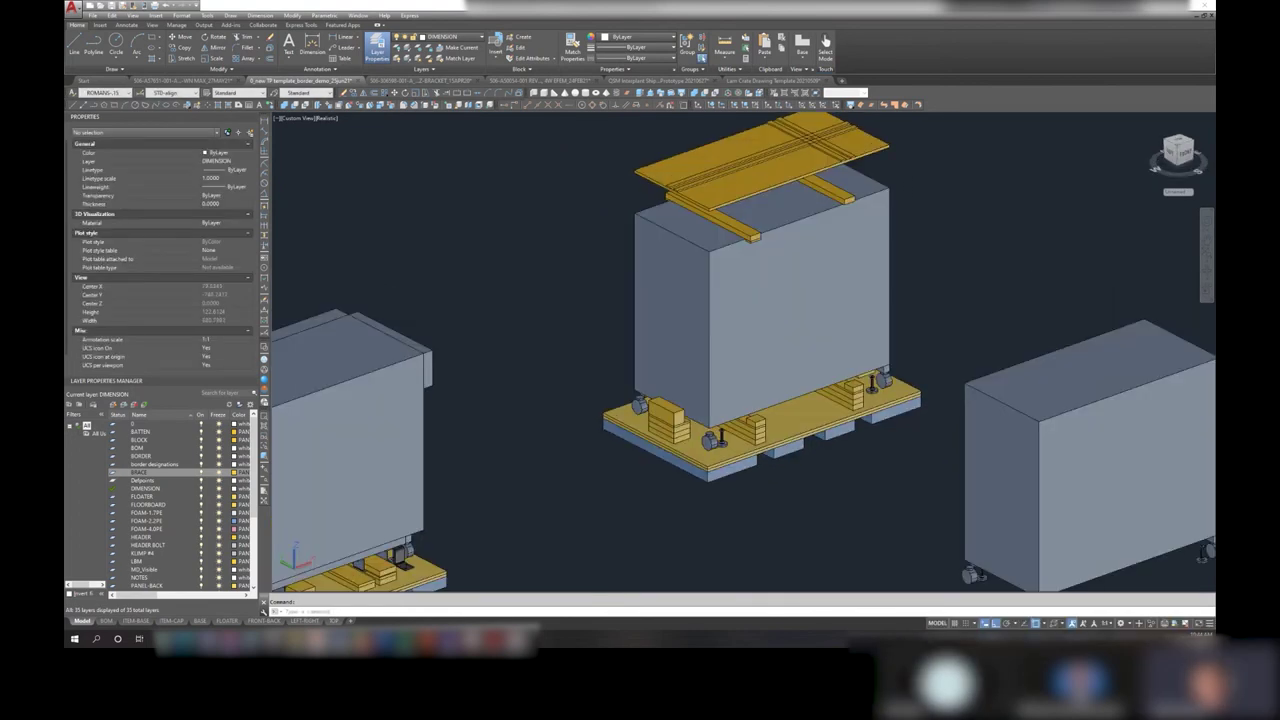
{"action": "middle_click_drag", "start_coordinate": [570, 500], "coordinate": [788, 284]}
{"action": "scroll", "coordinate": [788, 284], "scroll_direction": "up", "scroll_amount": 2}
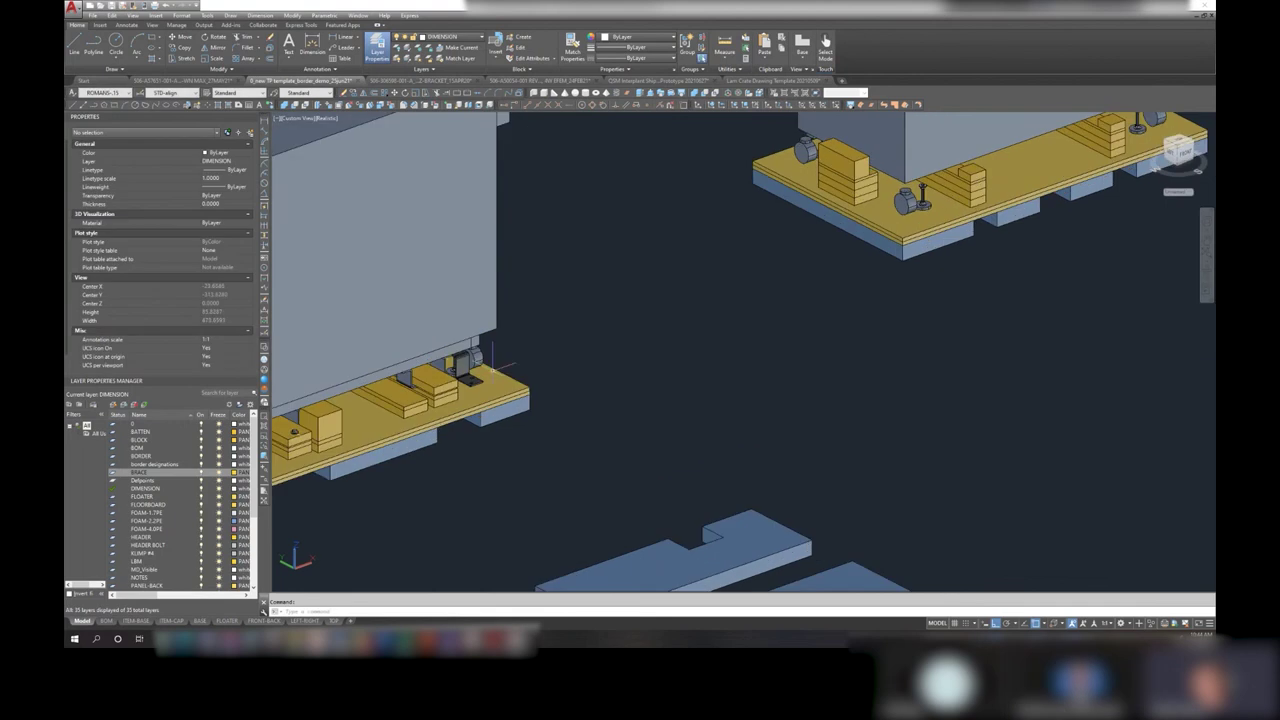
{"action": "scroll", "coordinate": [788, 284], "scroll_direction": "down", "scroll_amount": 1}
{"action": "key", "text": "Escape"}
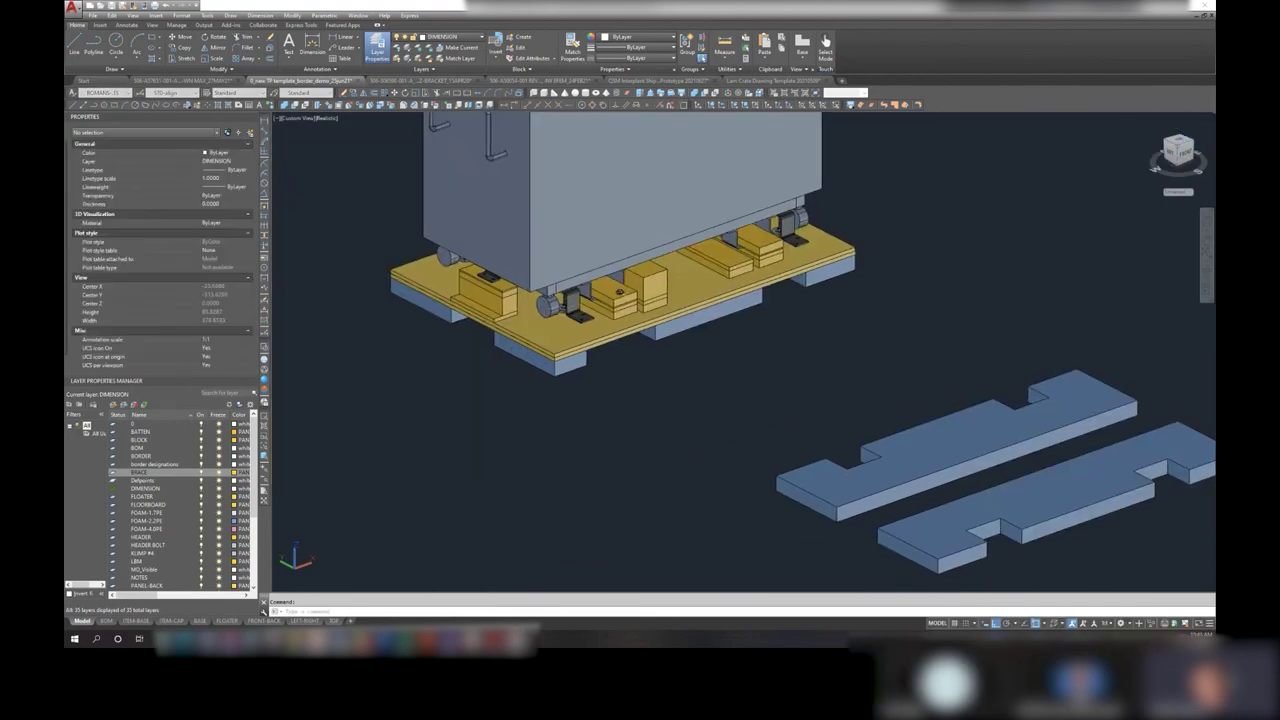
{"action": "scroll", "coordinate": [499, 352], "scroll_direction": "up", "scroll_amount": 2}
- Orbit the machine group to front and low views, then zoom onto the front bracket
{"action": "left_click", "coordinate": [627, 294]}
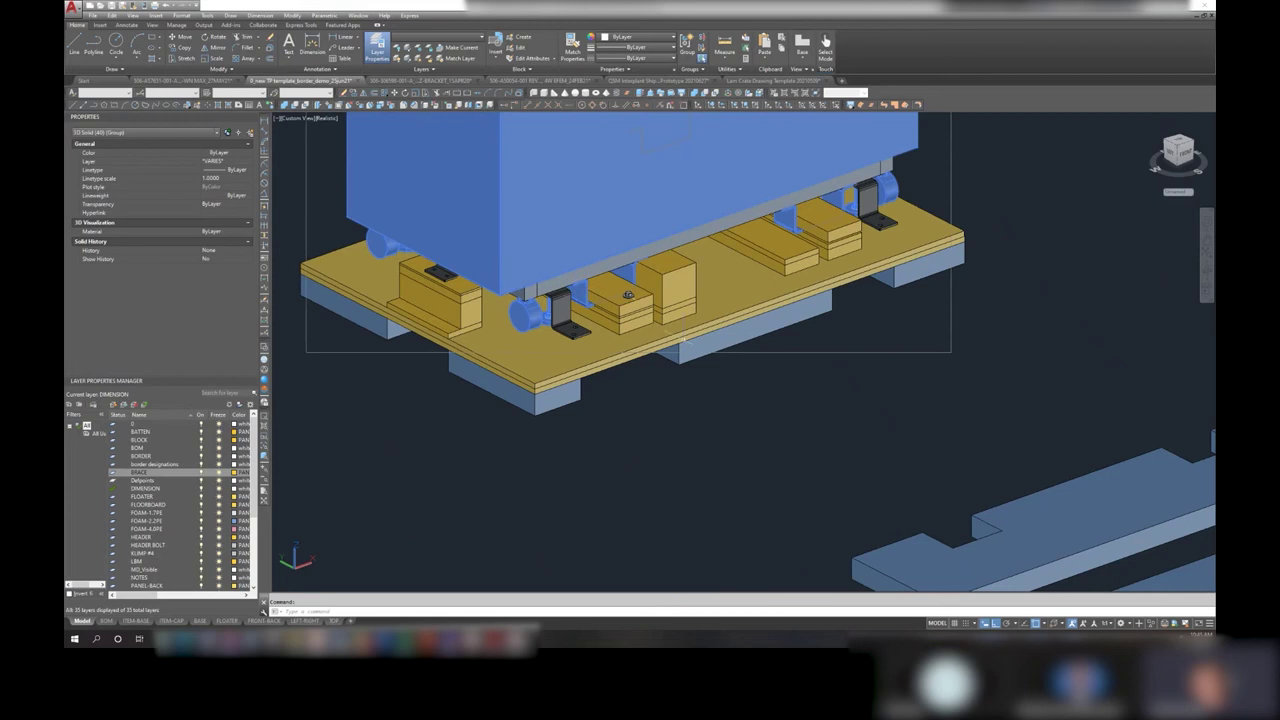
{"action": "mouse_move", "coordinate": [627, 294]}
{"action": "middle_mouse_down", "text": "shift"}
{"action": "mouse_move", "coordinate": [654, 323]}
{"action": "mouse_move", "coordinate": [603, 281]}
{"action": "middle_mouse_up", "text": "shift"}
{"action": "key", "text": "Escape"}
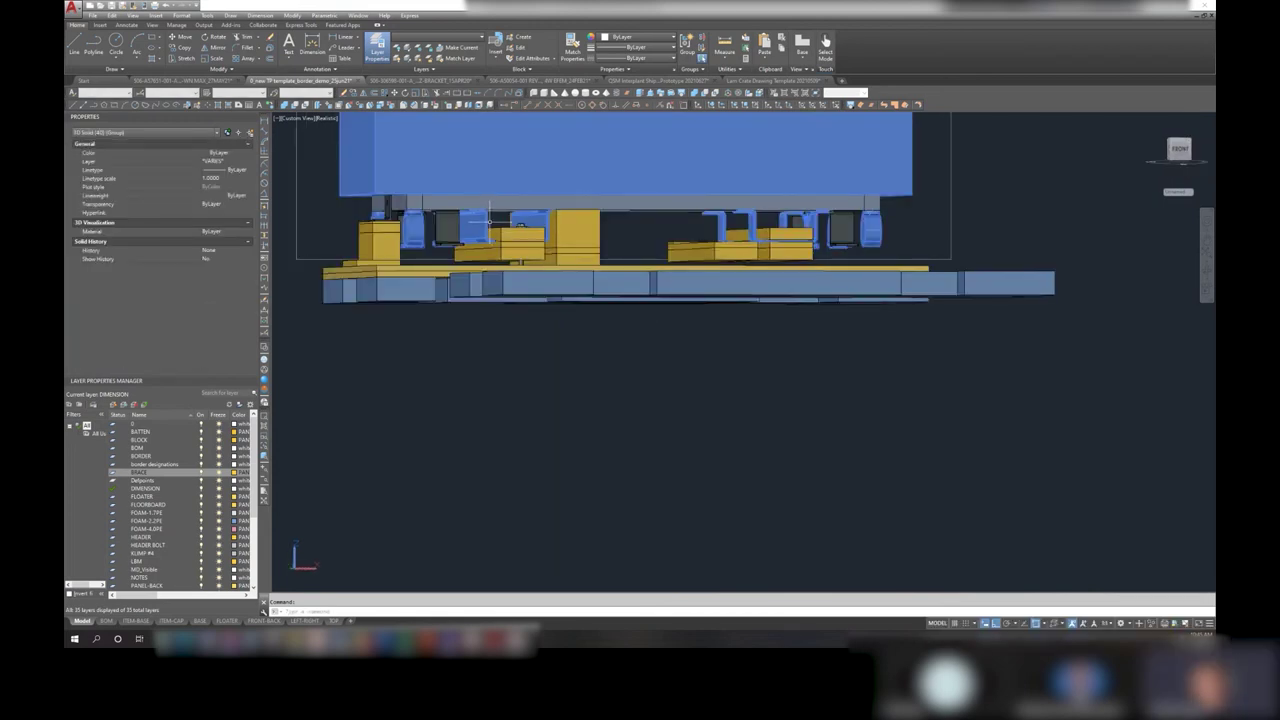
{"action": "middle_click_drag", "start_coordinate": [490, 218], "coordinate": [497, 237], "text": "shift"}
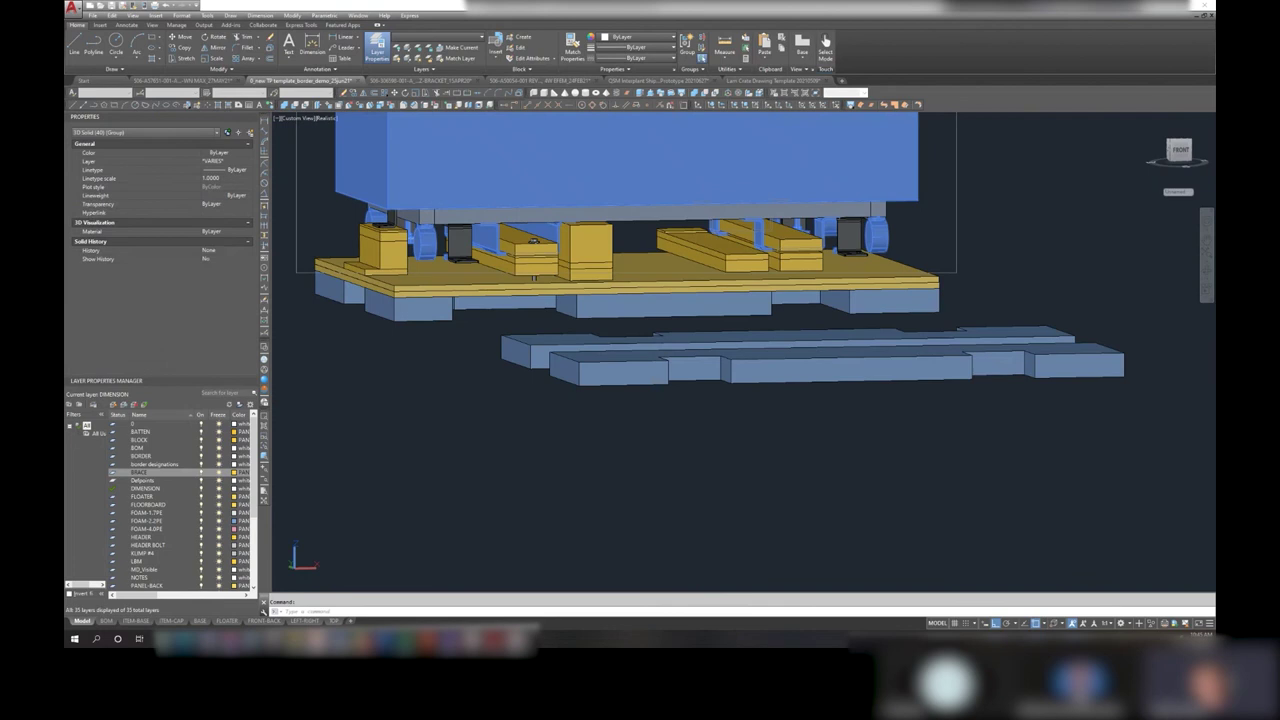
{"action": "mouse_move", "coordinate": [529, 277]}
{"action": "middle_mouse_down", "text": "shift"}
{"action": "mouse_move", "coordinate": [584, 317]}
{"action": "mouse_move", "coordinate": [574, 313]}
{"action": "middle_mouse_up", "text": "shift"}
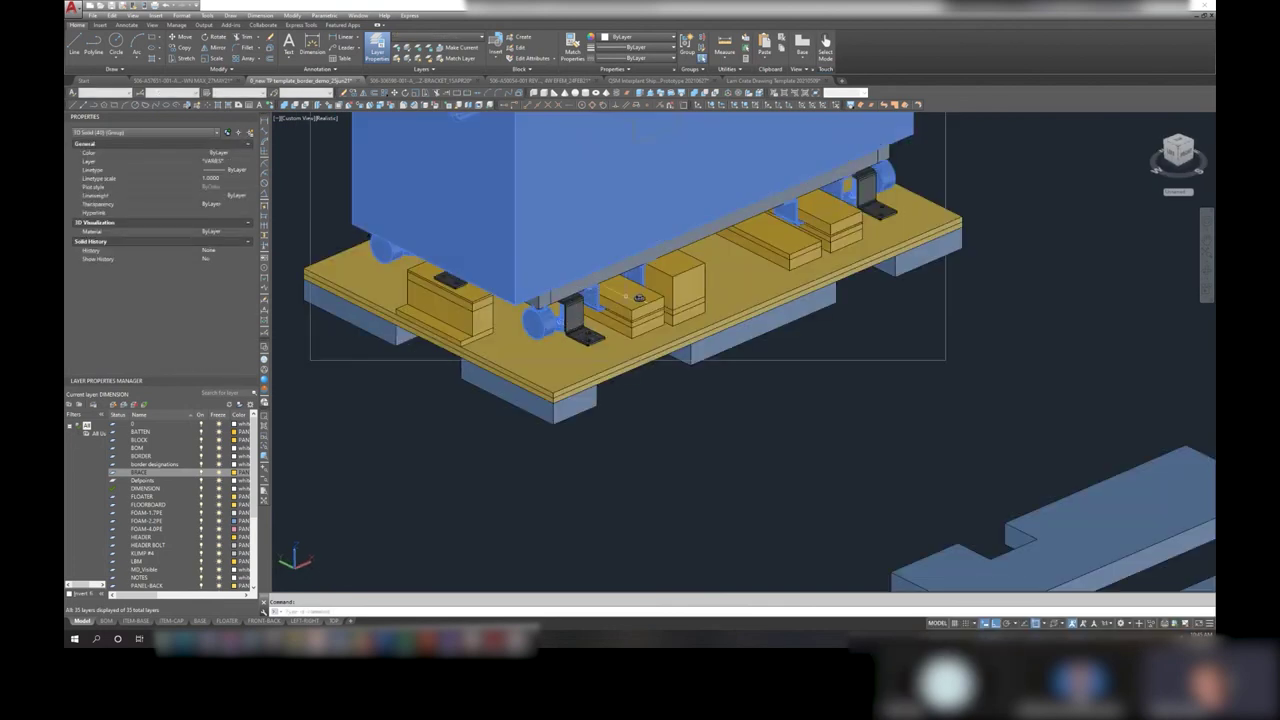
{"action": "key", "text": "Escape"}
{"action": "scroll", "coordinate": [627, 298], "scroll_direction": "up", "scroll_amount": 3}
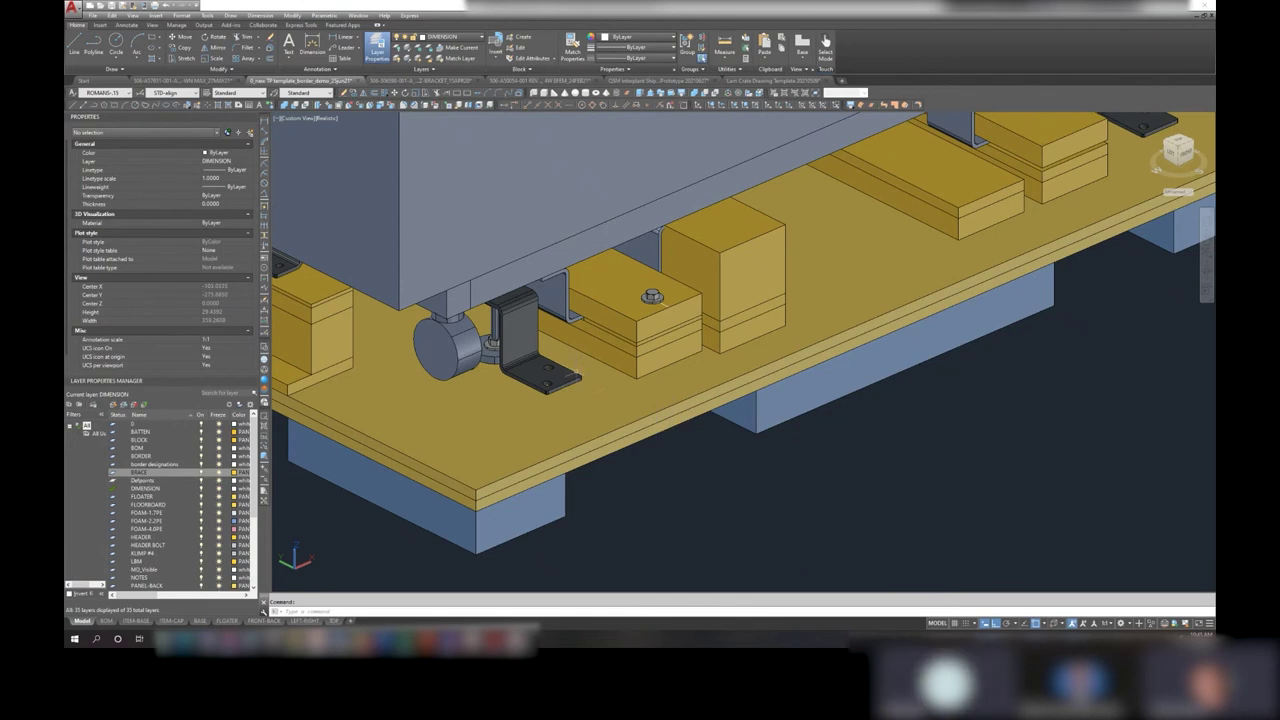
- Zoom in on the bracket and check the BRACE block beside the bolt
{"action": "mouse_move", "coordinate": [572, 373]}
{"action": "middle_mouse_down", "text": "shift"}
{"action": "mouse_move", "coordinate": [600, 350]}
{"action": "mouse_move", "coordinate": [540, 340]}
{"action": "middle_mouse_up", "text": "shift"}
{"action": "scroll", "coordinate": [520, 330], "scroll_direction": "up", "scroll_amount": 3}
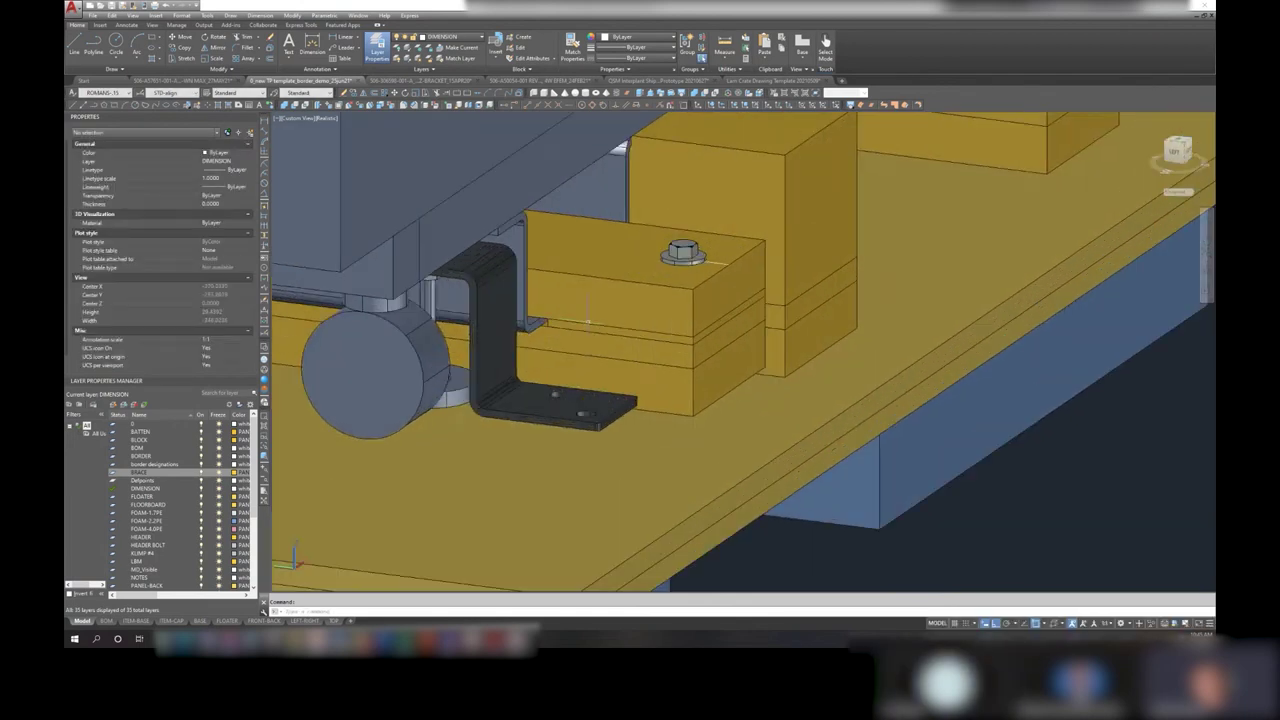
{"action": "scroll", "coordinate": [510, 326], "scroll_direction": "up", "scroll_amount": 3}
{"action": "scroll", "coordinate": [514, 324], "scroll_direction": "up", "scroll_amount": 3}
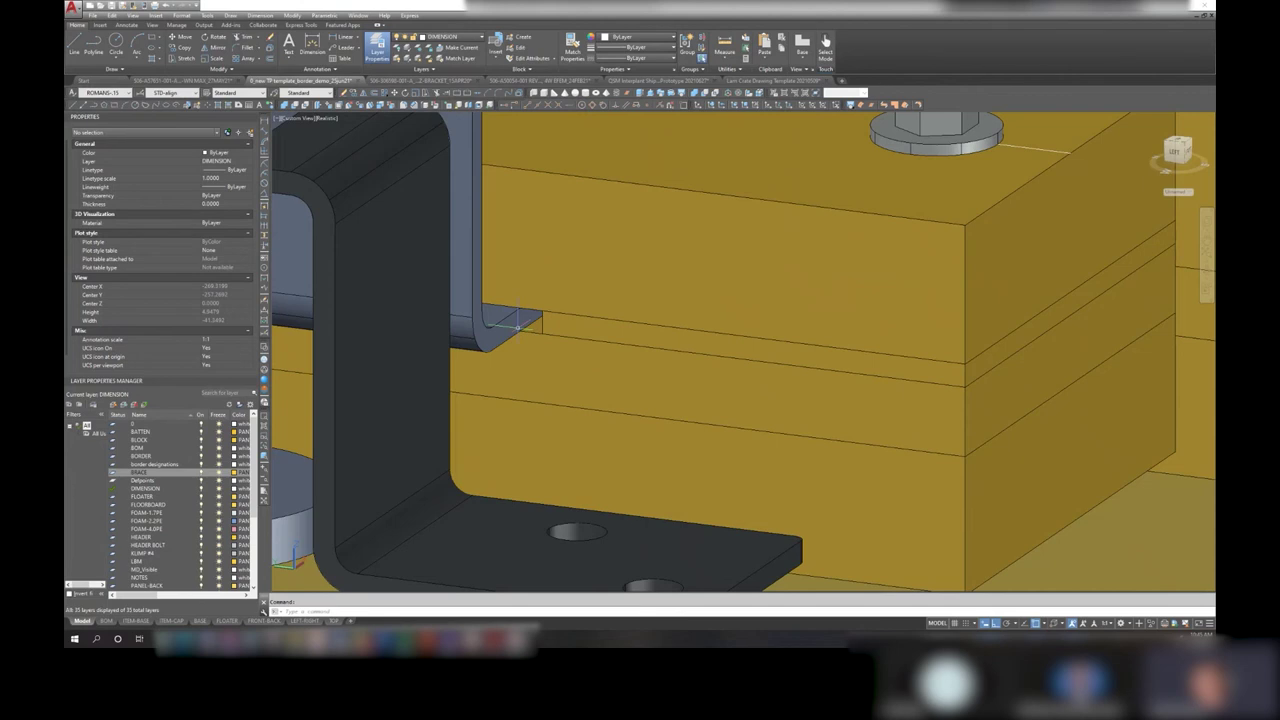
{"action": "scroll", "coordinate": [517, 325], "scroll_direction": "down", "scroll_amount": 5}
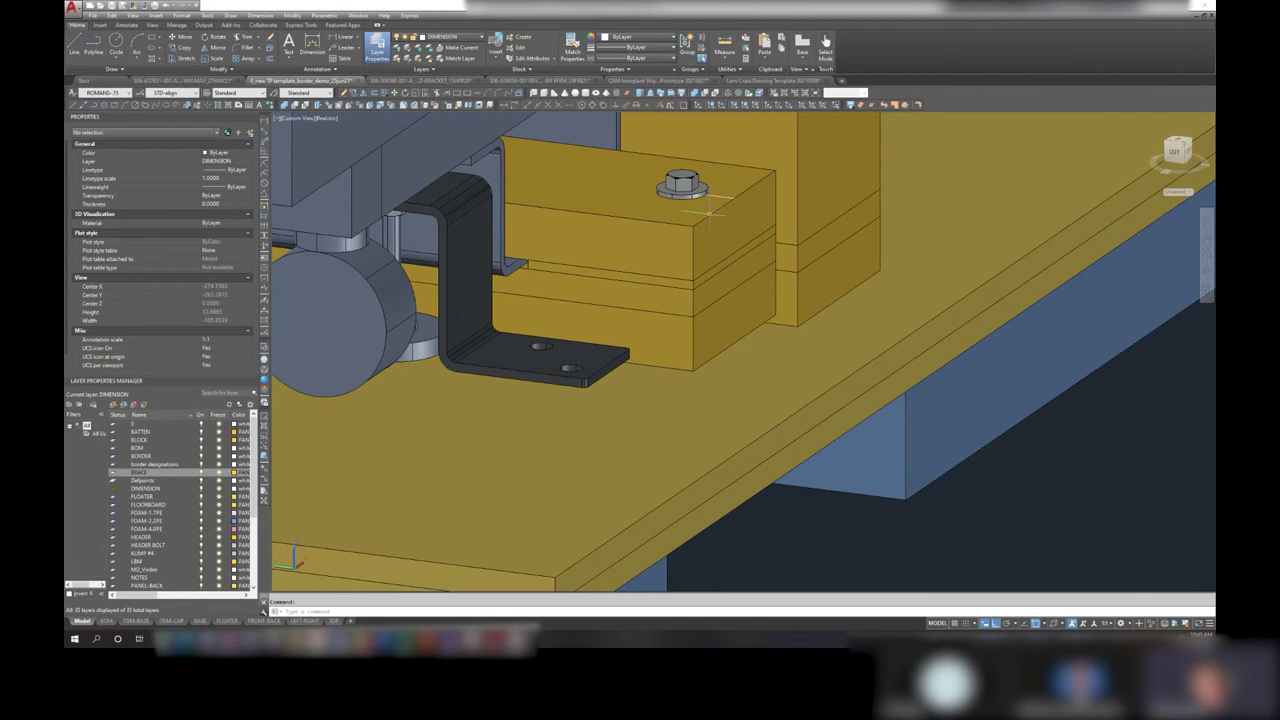
{"action": "left_click", "coordinate": [708, 211]}
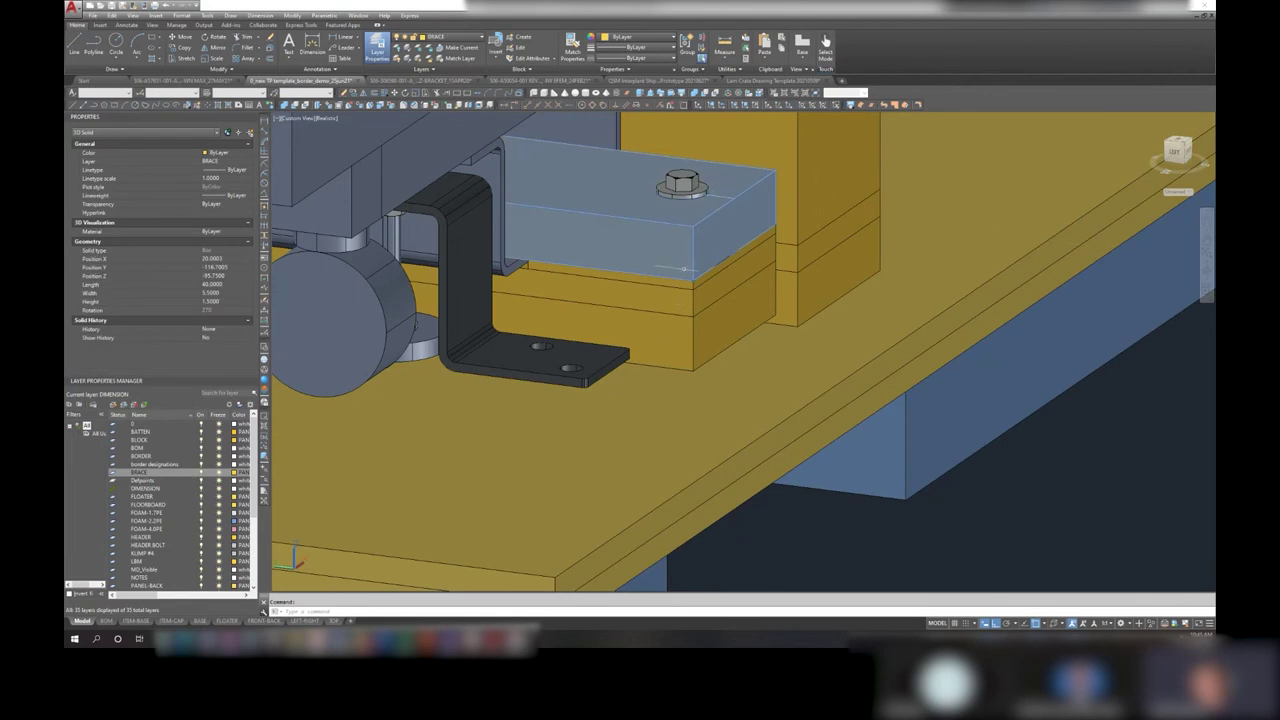
{"action": "key", "text": "Escape"}
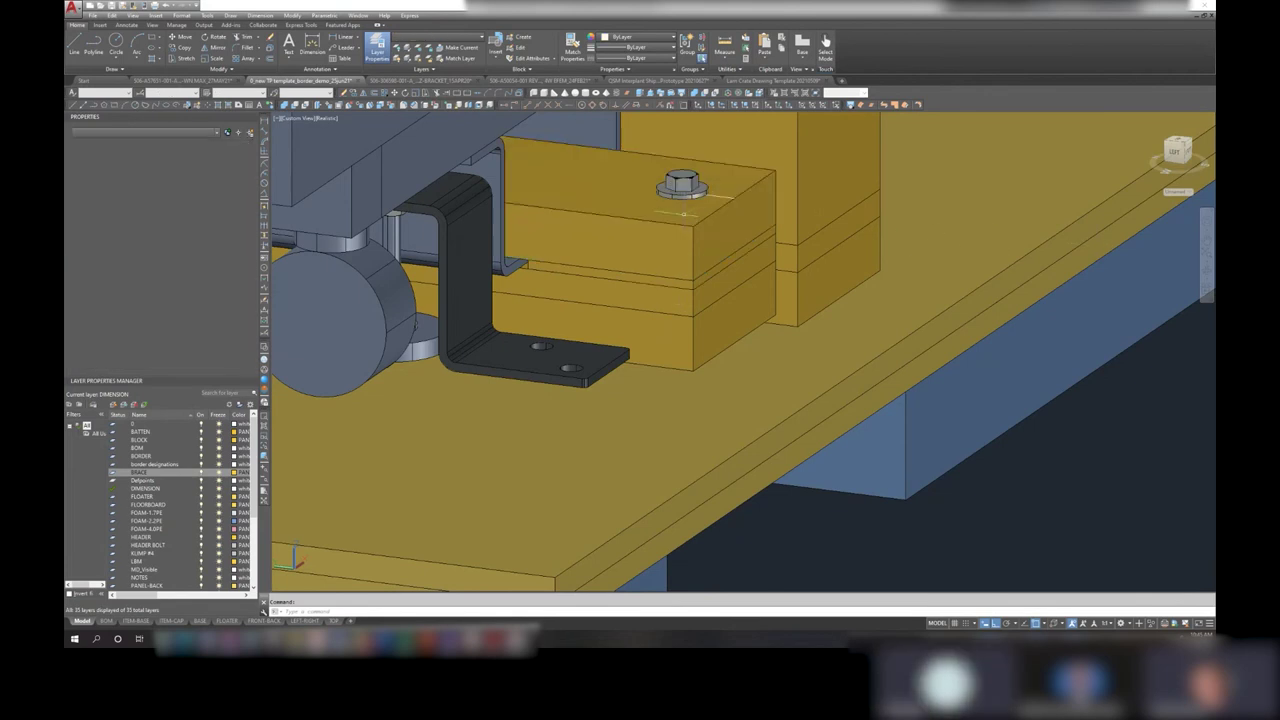
- Orbit to front and elevated oblique views of the blocking, then show the whole crate
{"action": "scroll", "coordinate": [645, 321], "scroll_direction": "up", "scroll_amount": 1}
{"action": "scroll", "coordinate": [645, 321], "scroll_direction": "up", "scroll_amount": 1}
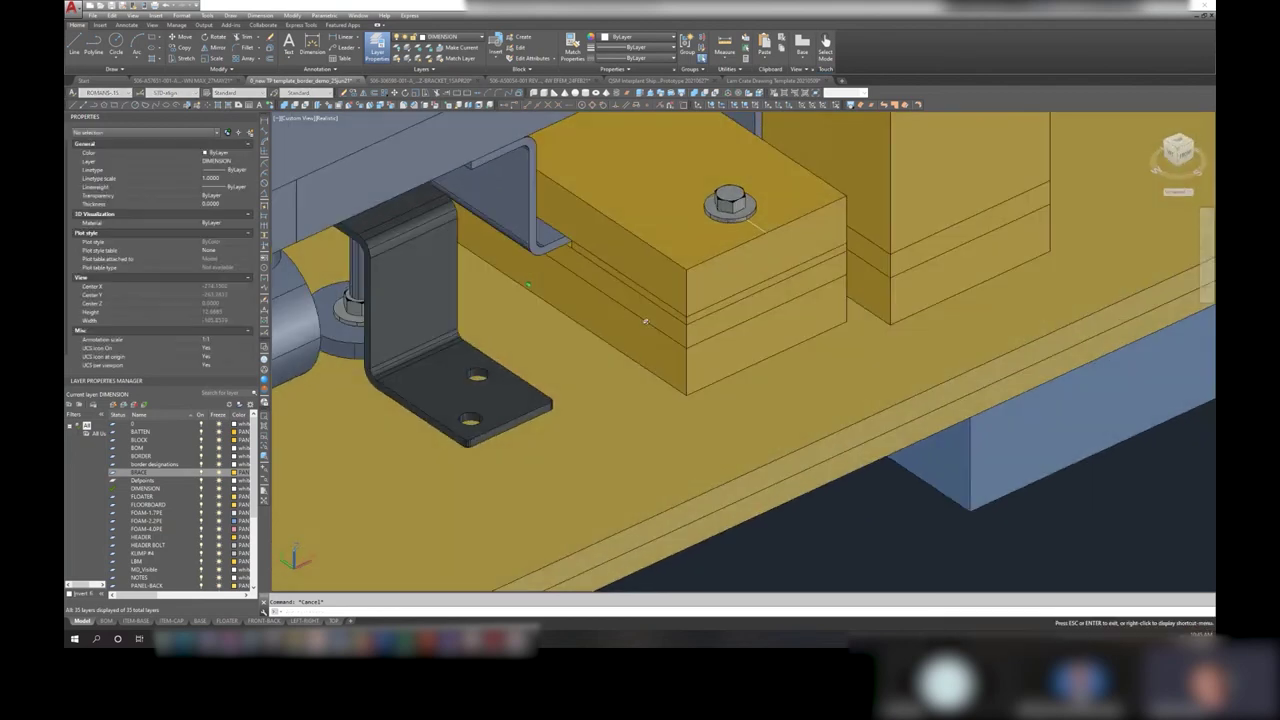
{"action": "middle_click_drag", "start_coordinate": [645, 321], "coordinate": [705, 287], "text": "shift"}
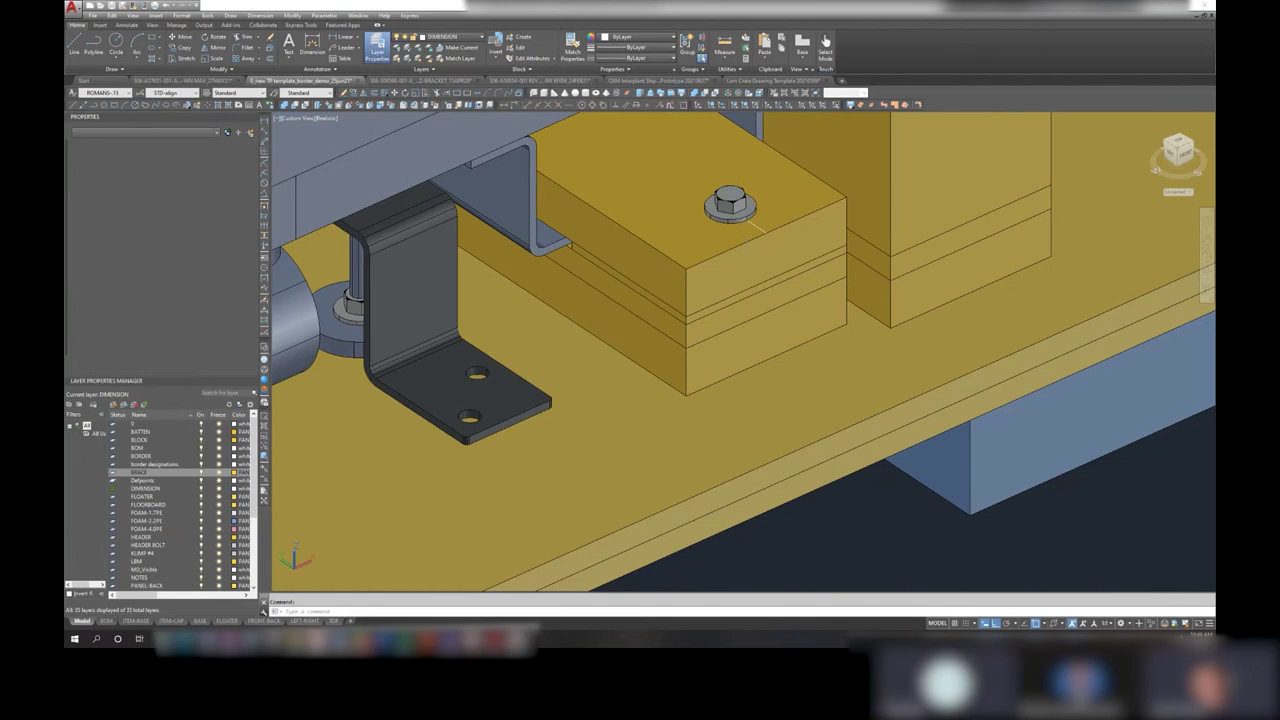
{"action": "middle_click_drag", "start_coordinate": [745, 222], "coordinate": [751, 180], "text": "shift"}
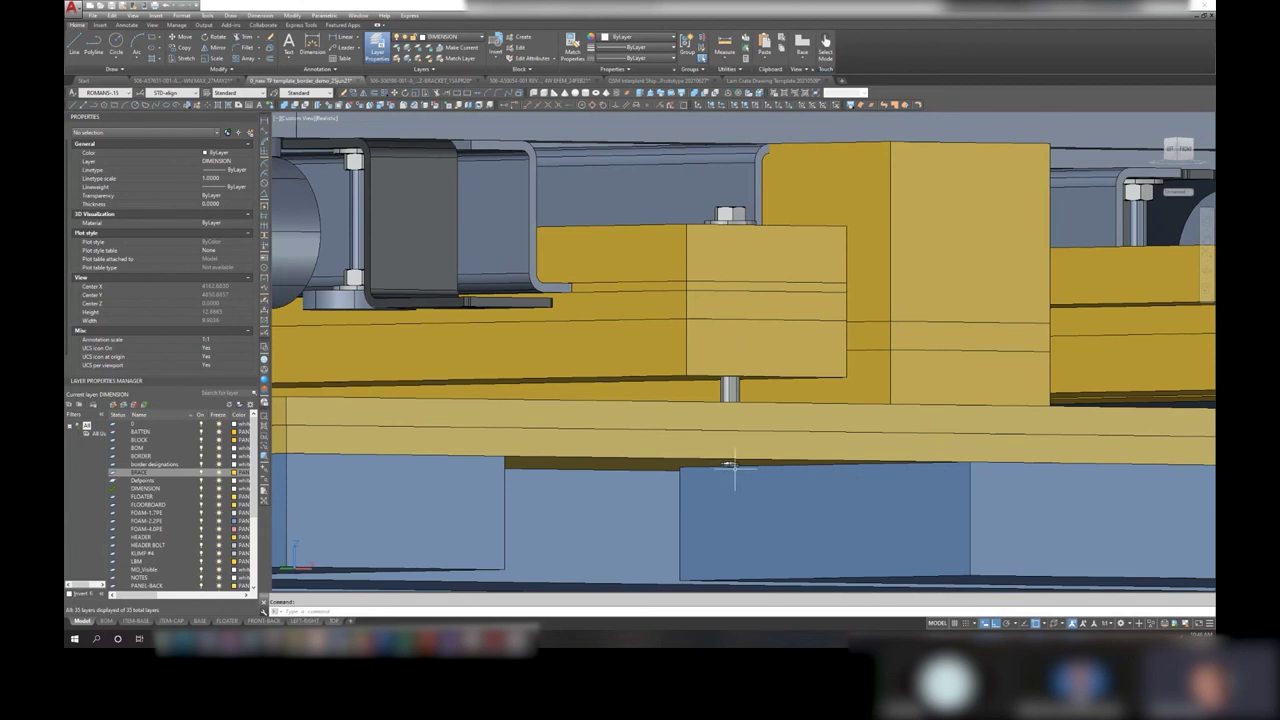
{"action": "key", "text": "Escape"}
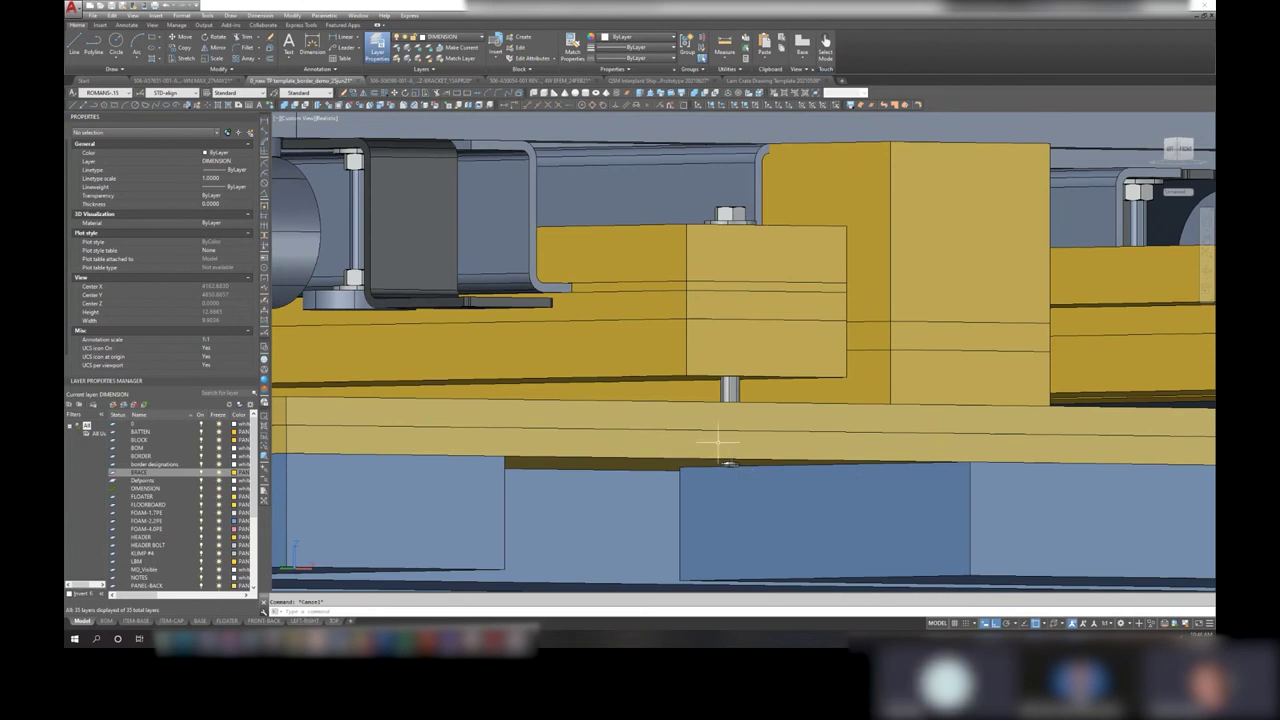
{"action": "middle_click_drag", "start_coordinate": [730, 465], "coordinate": [686, 368], "text": "shift"}
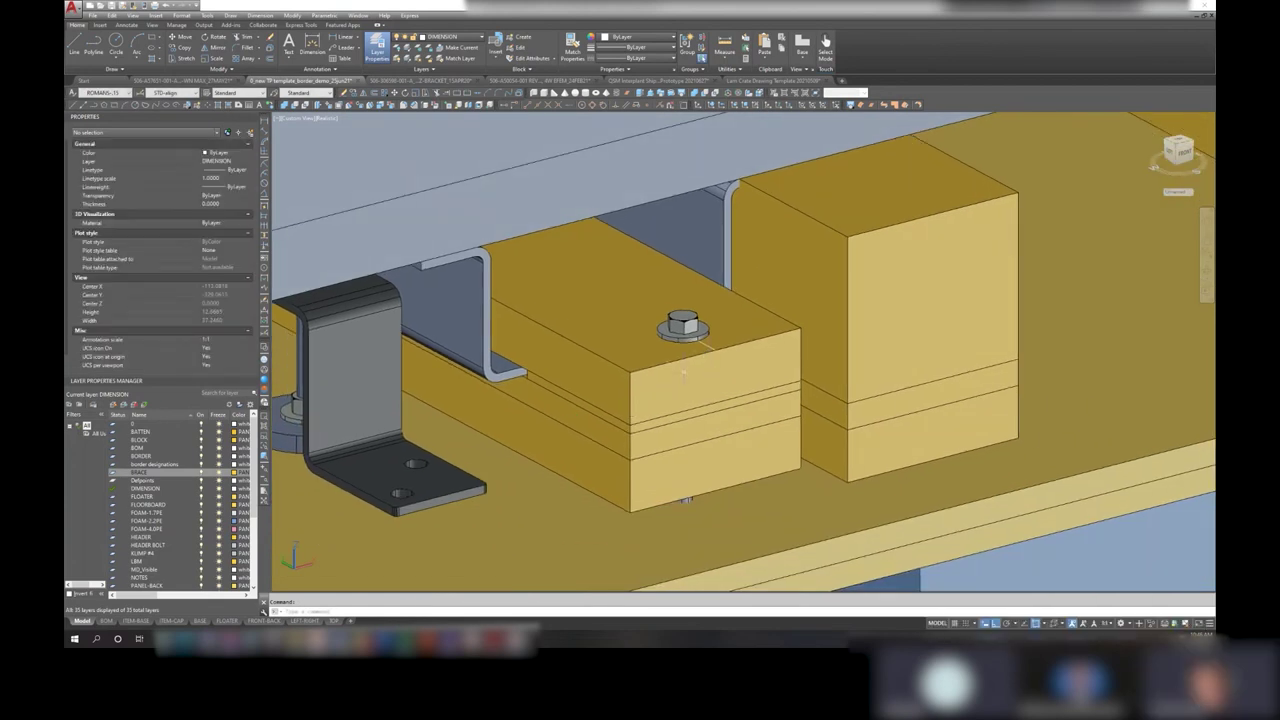
{"action": "mouse_move", "coordinate": [700, 365]}
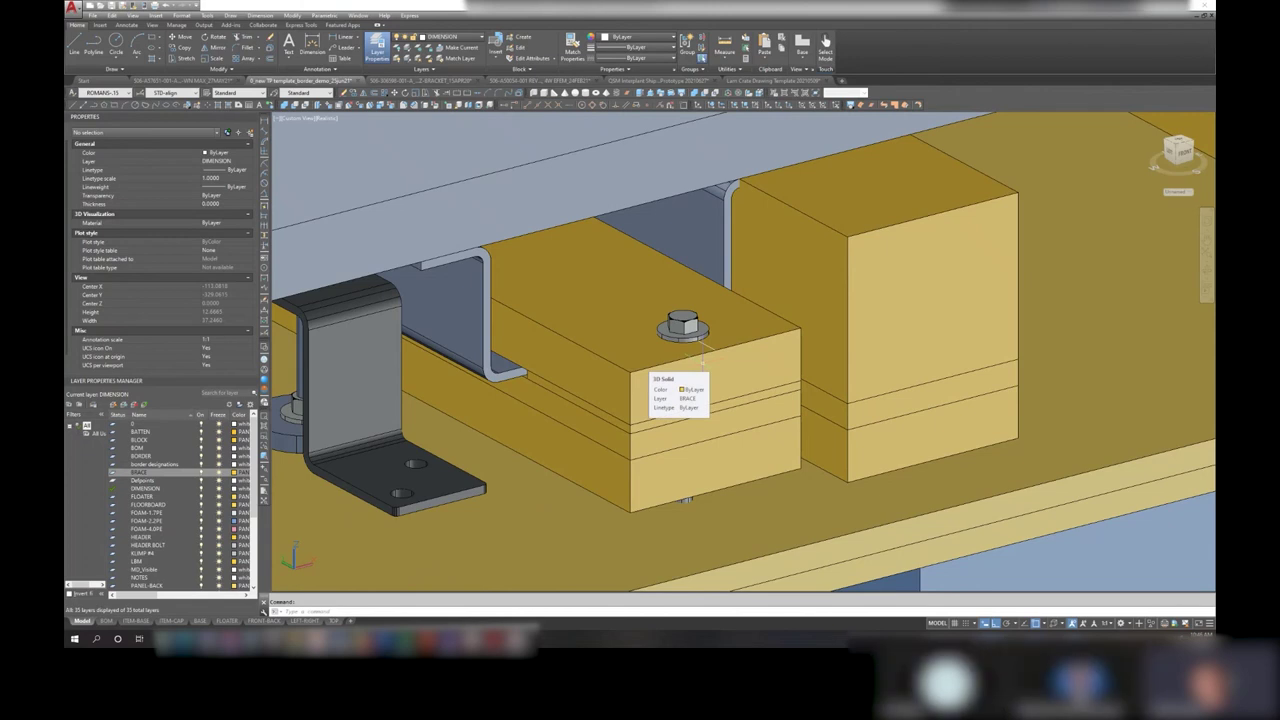
{"action": "middle_click_drag", "start_coordinate": [600, 353], "coordinate": [663, 344]}
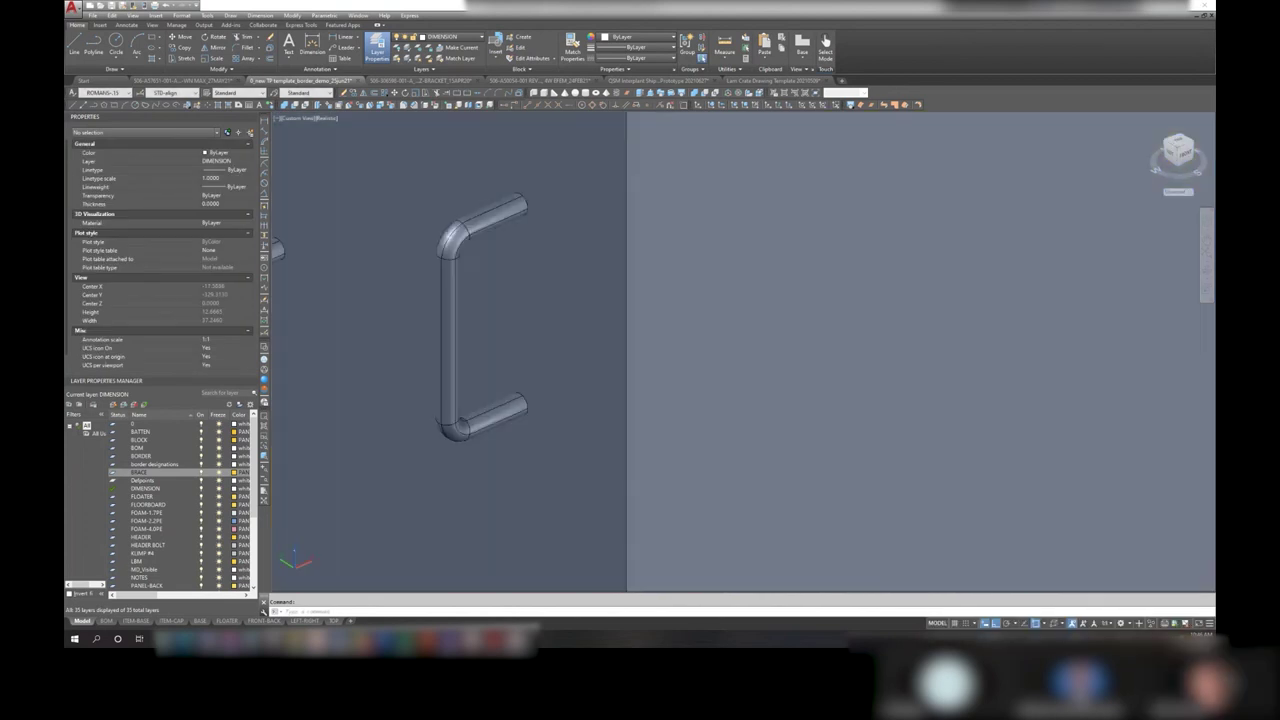
{"action": "middle_click_drag", "start_coordinate": [660, 344], "coordinate": [674, 368]}
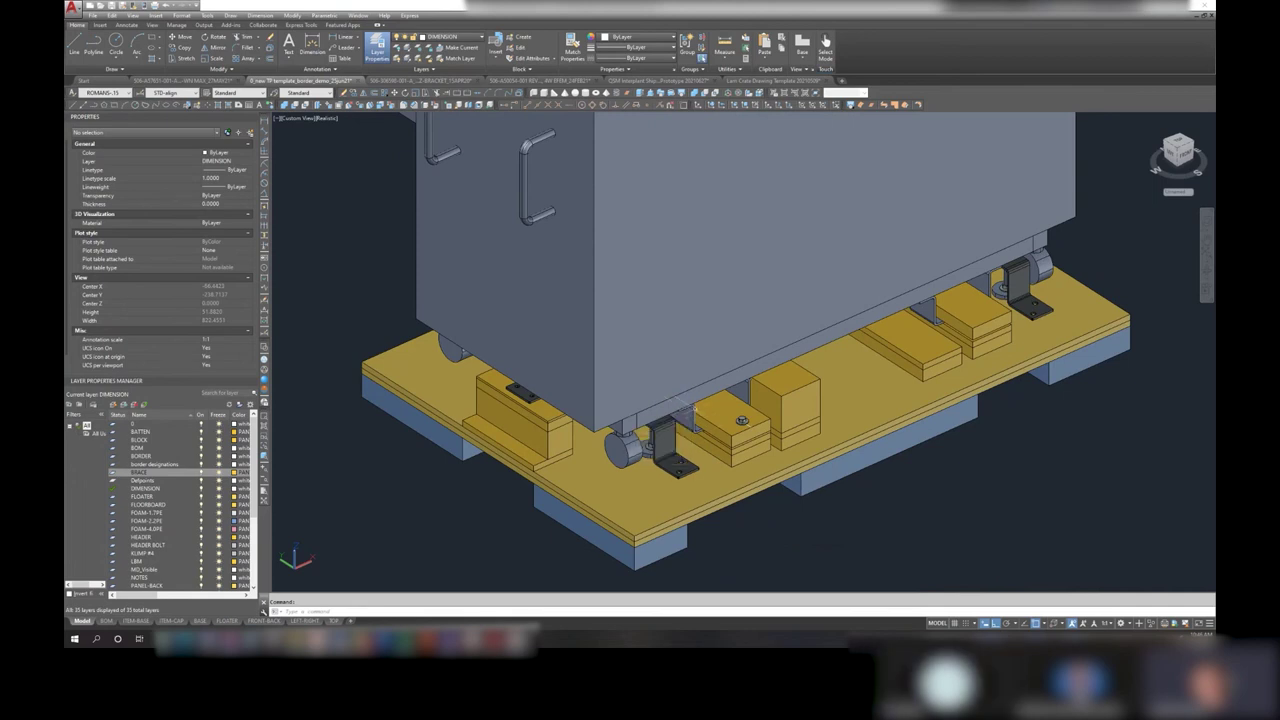
- Select the machine body and zoom onto the bolted BRACE block beside the caster bracket
{"action": "left_click", "coordinate": [681, 410]}
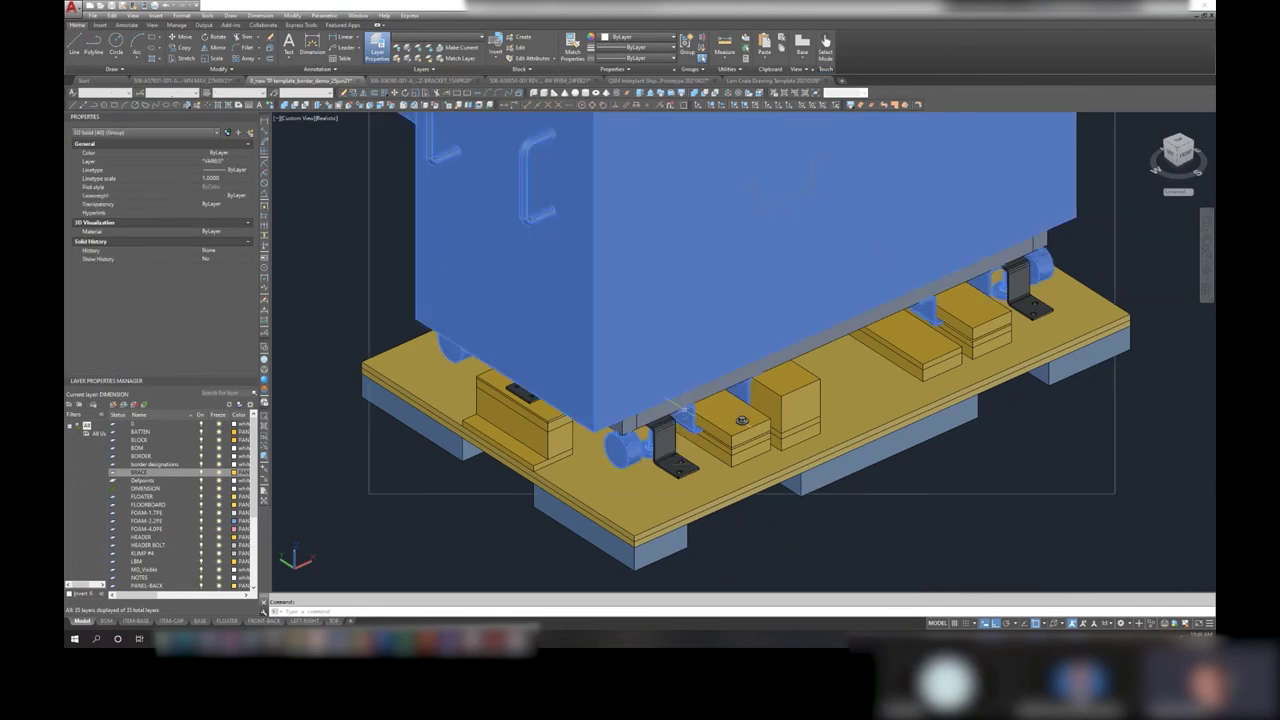
{"action": "key", "text": "Escape"}
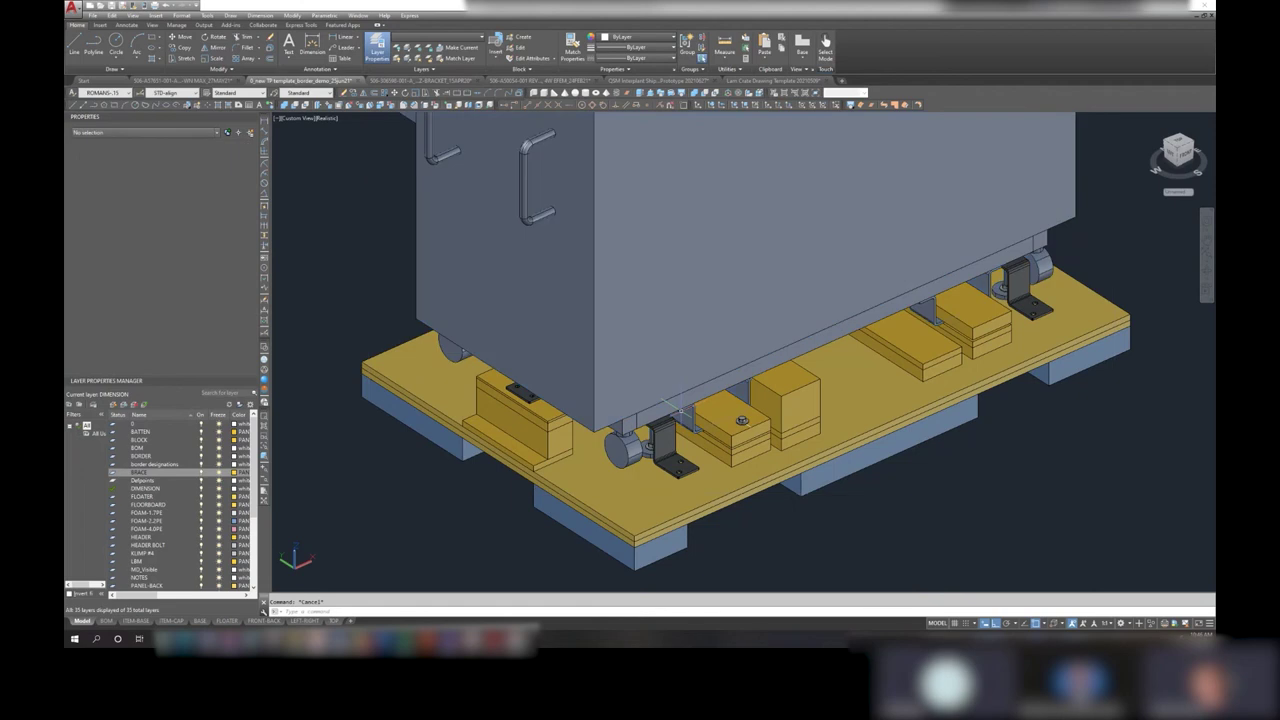
{"action": "left_click", "coordinate": [634, 347]}
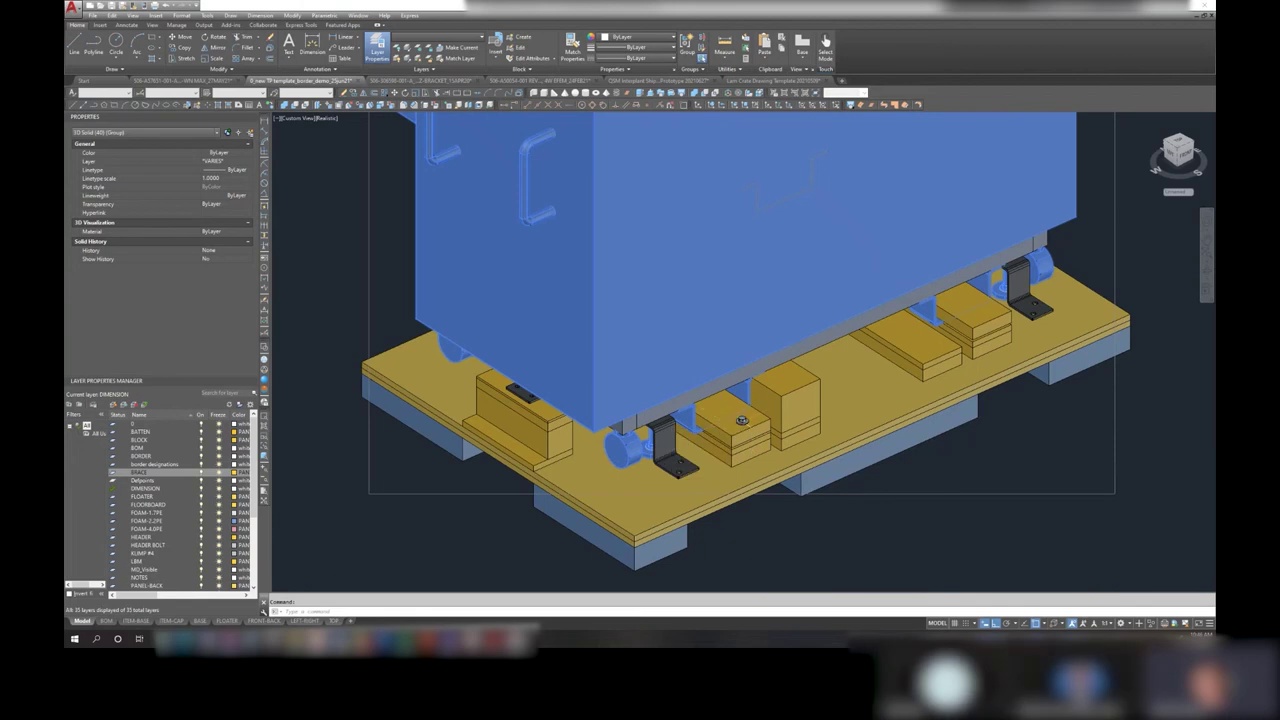
{"action": "scroll", "coordinate": [720, 418], "scroll_direction": "up", "scroll_amount": 4}
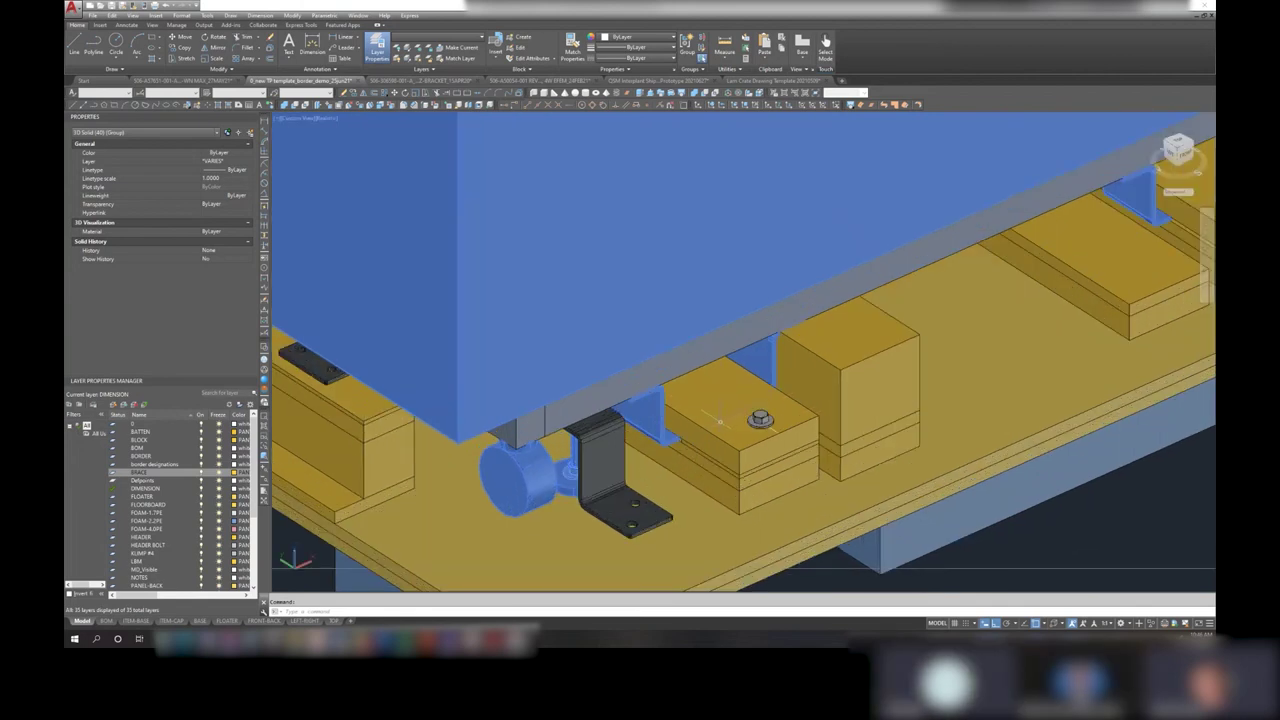
{"action": "mouse_move", "coordinate": [718, 415]}
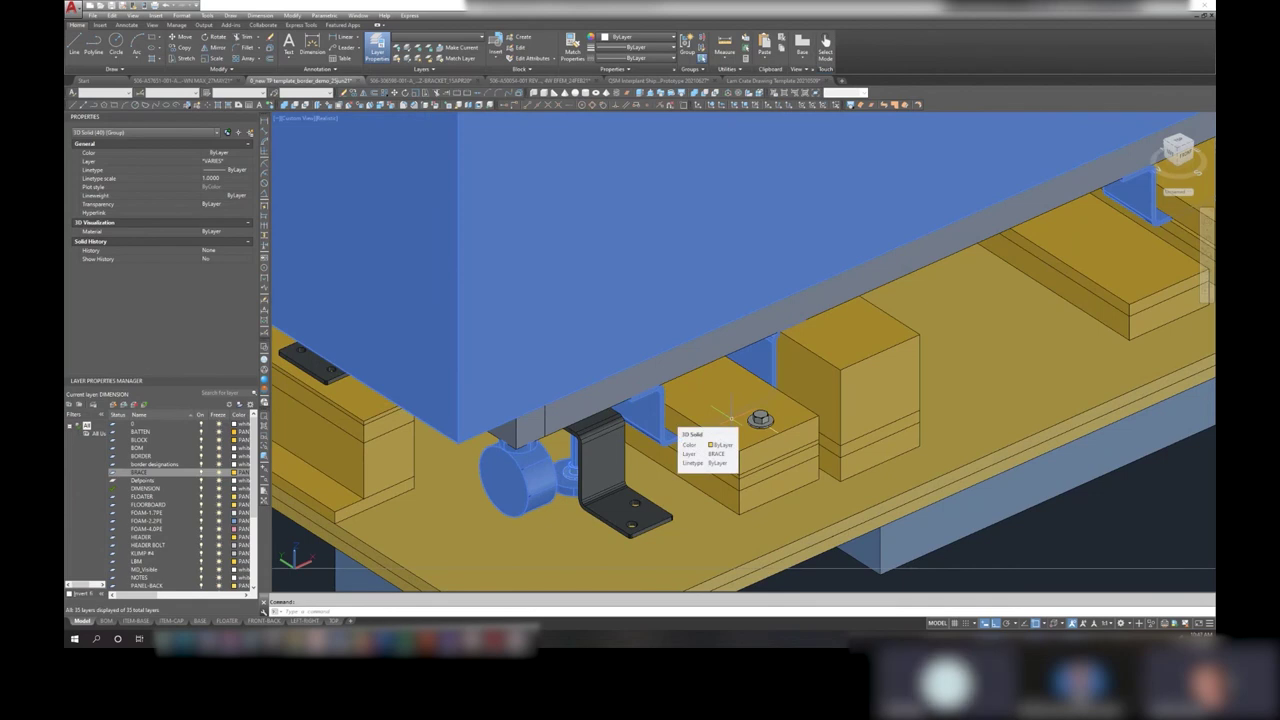
{"action": "key", "text": "Escape"}
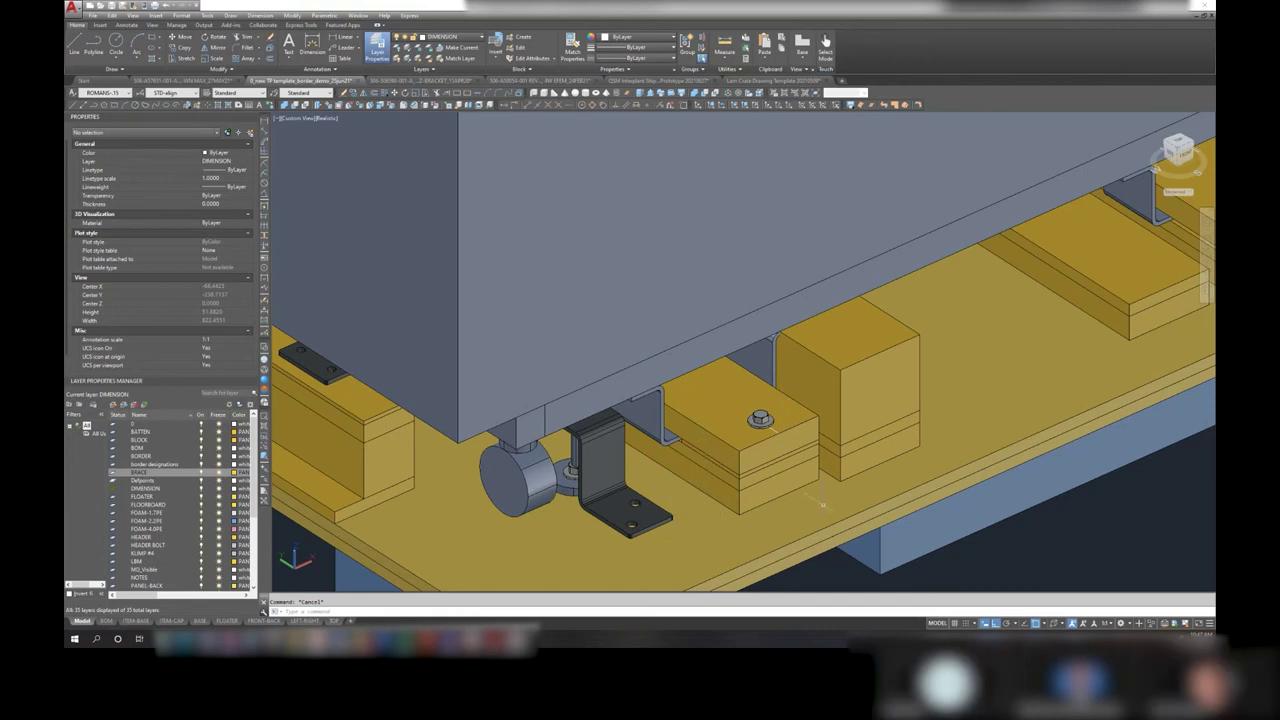
- Zoom out to the full crate, then zoom in slightly on the pallet
{"action": "scroll", "coordinate": [706, 437], "scroll_direction": "down", "scroll_amount": 4}
{"action": "scroll", "coordinate": [843, 474], "scroll_direction": "down", "scroll_amount": 2}
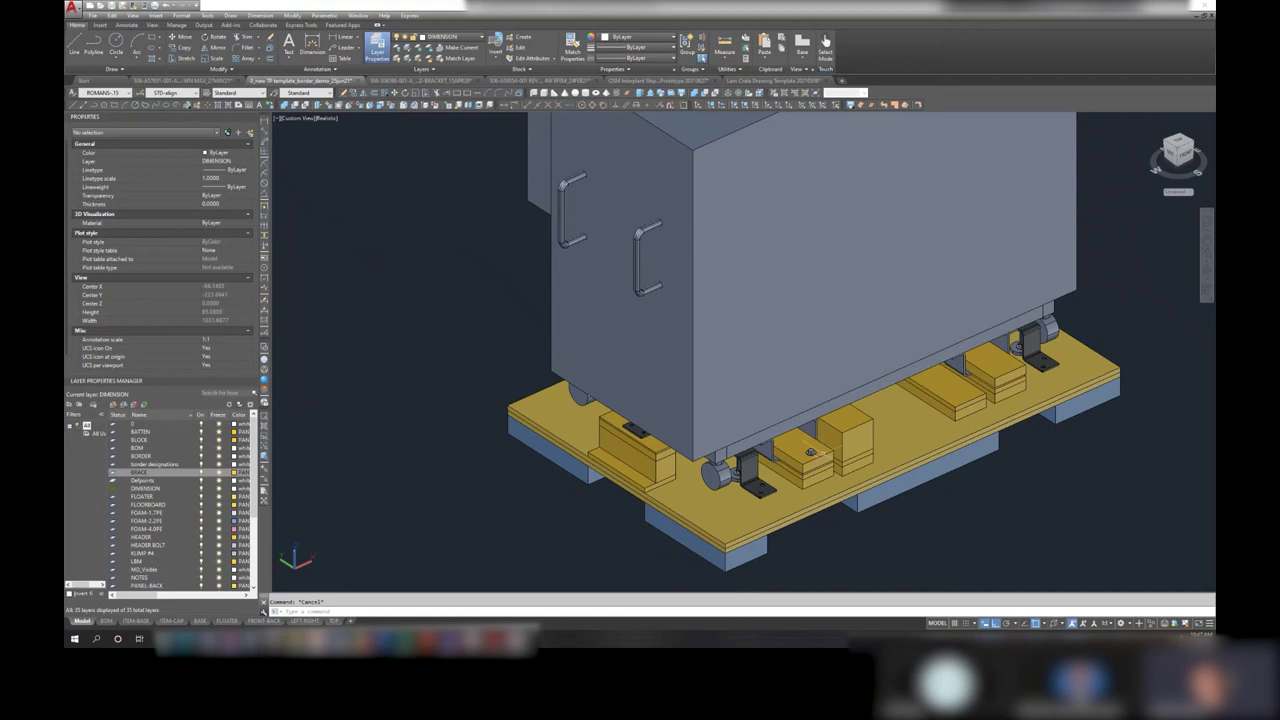
{"action": "mouse_move", "coordinate": [811, 452]}
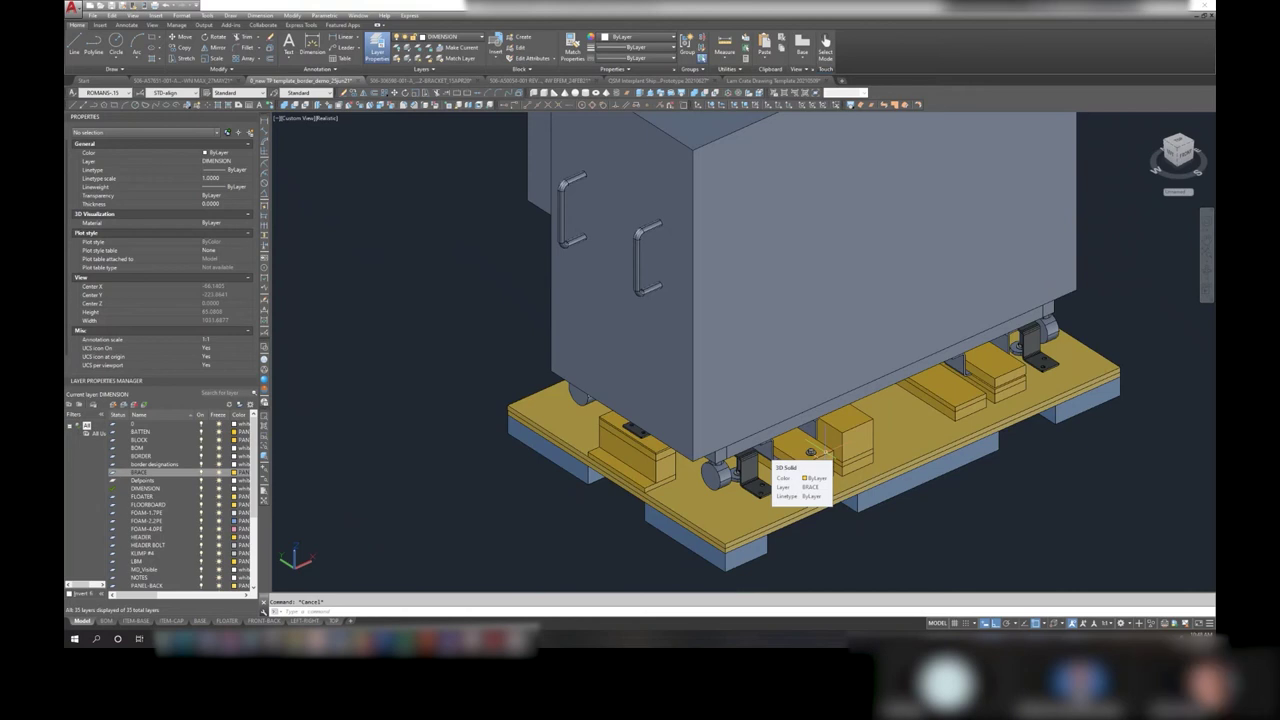
{"action": "scroll", "coordinate": [911, 406], "scroll_direction": "up", "scroll_amount": 2}
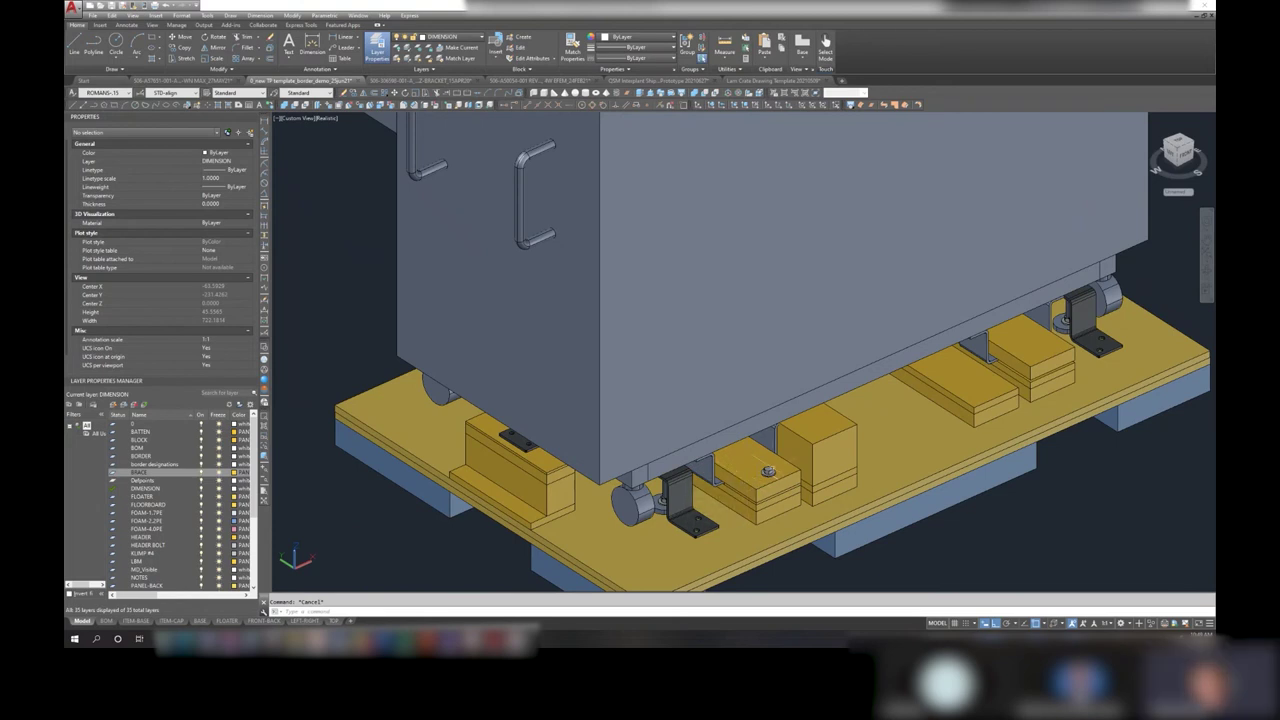
- From a front view, start moving the bolted block's top brace slab to the left
{"action": "left_click", "coordinate": [1172, 158]}
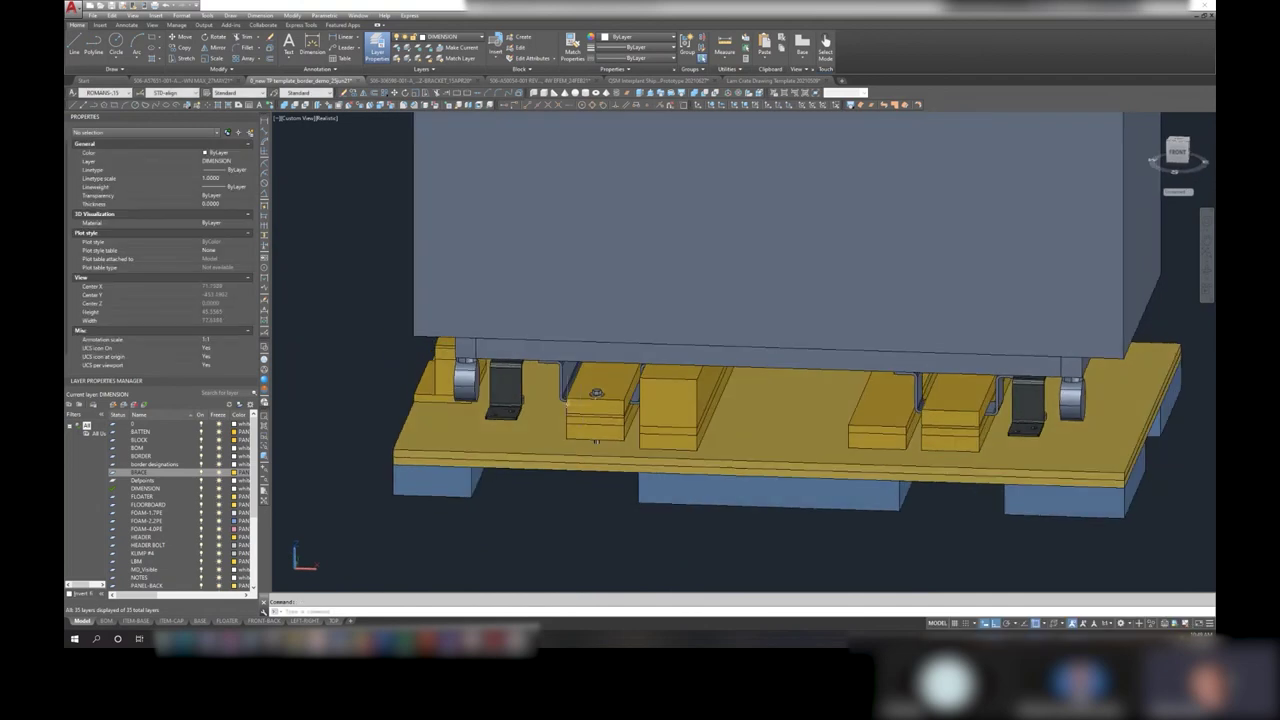
{"action": "scroll", "coordinate": [571, 416], "scroll_direction": "up", "scroll_amount": 4}
{"action": "middle_click_drag", "start_coordinate": [701, 409], "coordinate": [722, 398]}
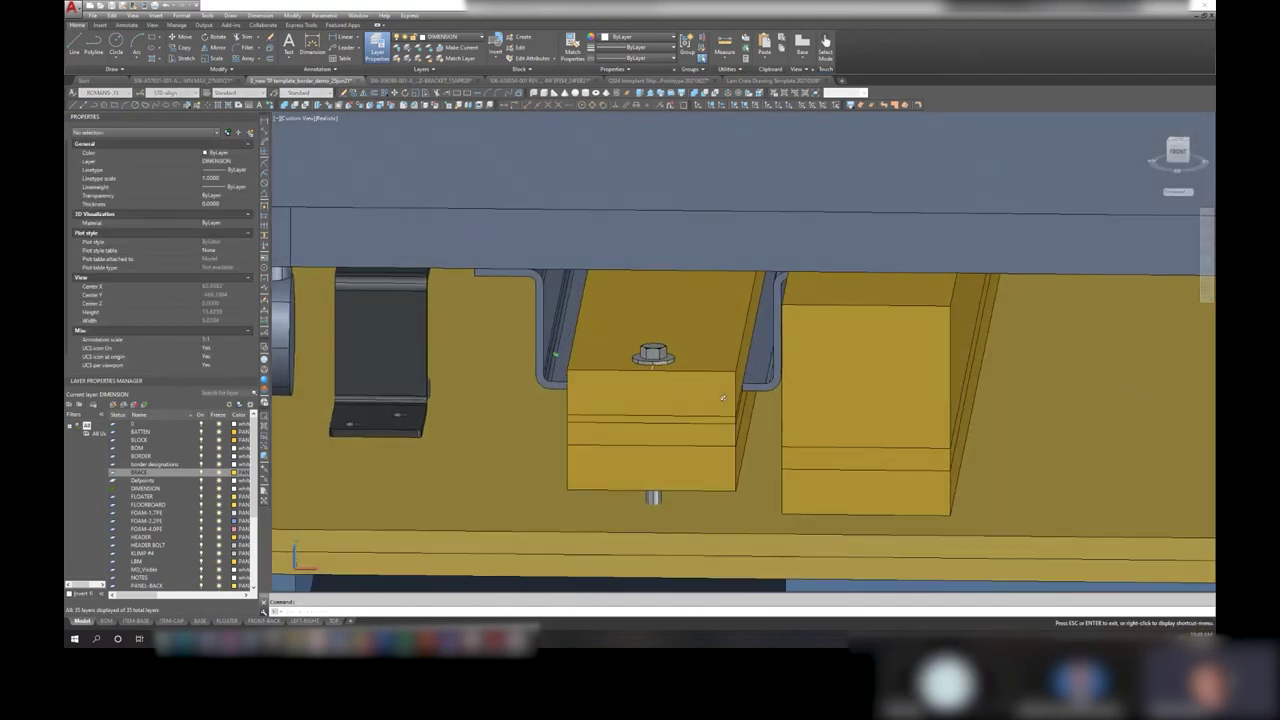
{"action": "left_click", "coordinate": [697, 378]}
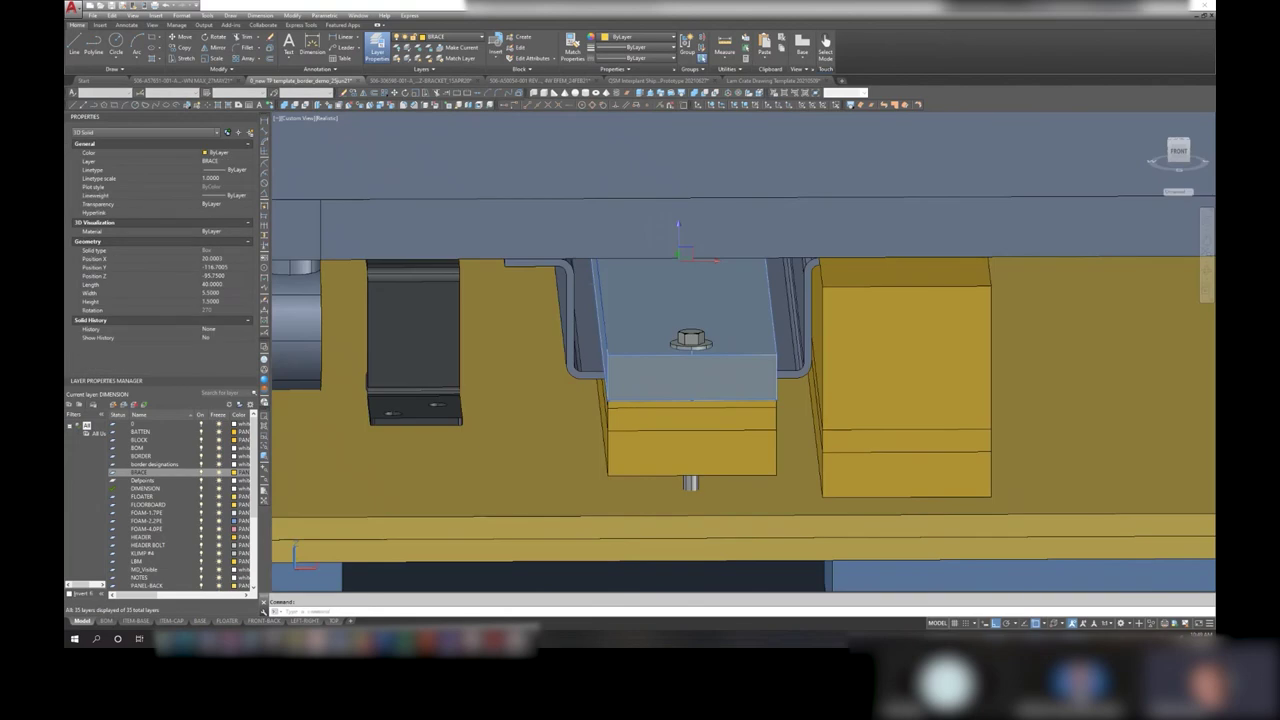
{"action": "right_click", "coordinate": [734, 363]}
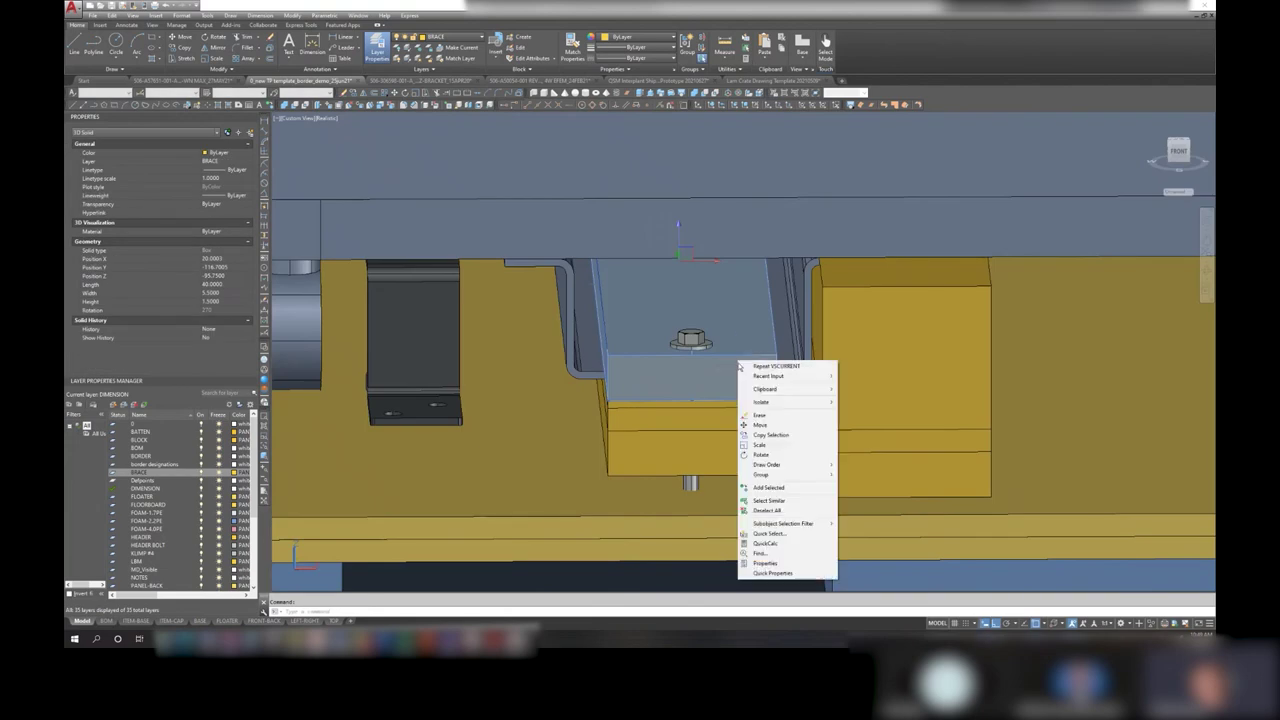
{"action": "left_click", "coordinate": [762, 428]}
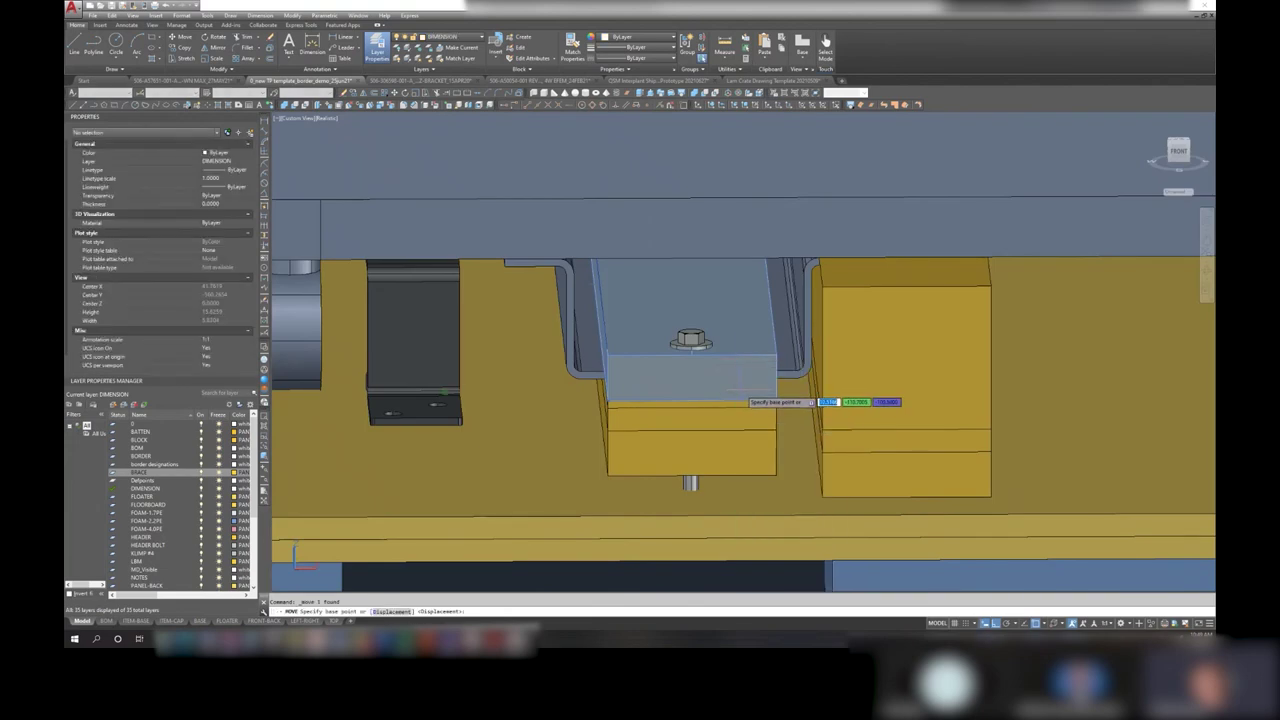
{"action": "left_click", "coordinate": [748, 390]}
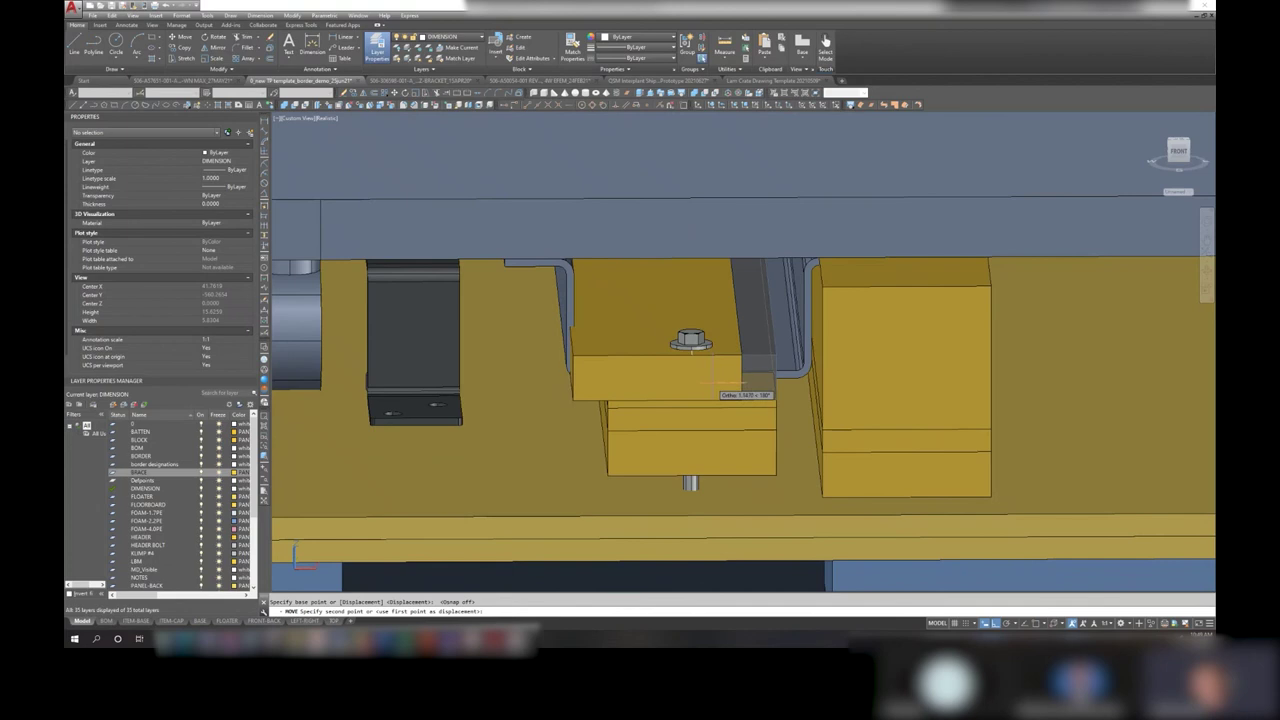
{"action": "scroll", "coordinate": [726, 374], "scroll_direction": "down", "scroll_amount": 4}
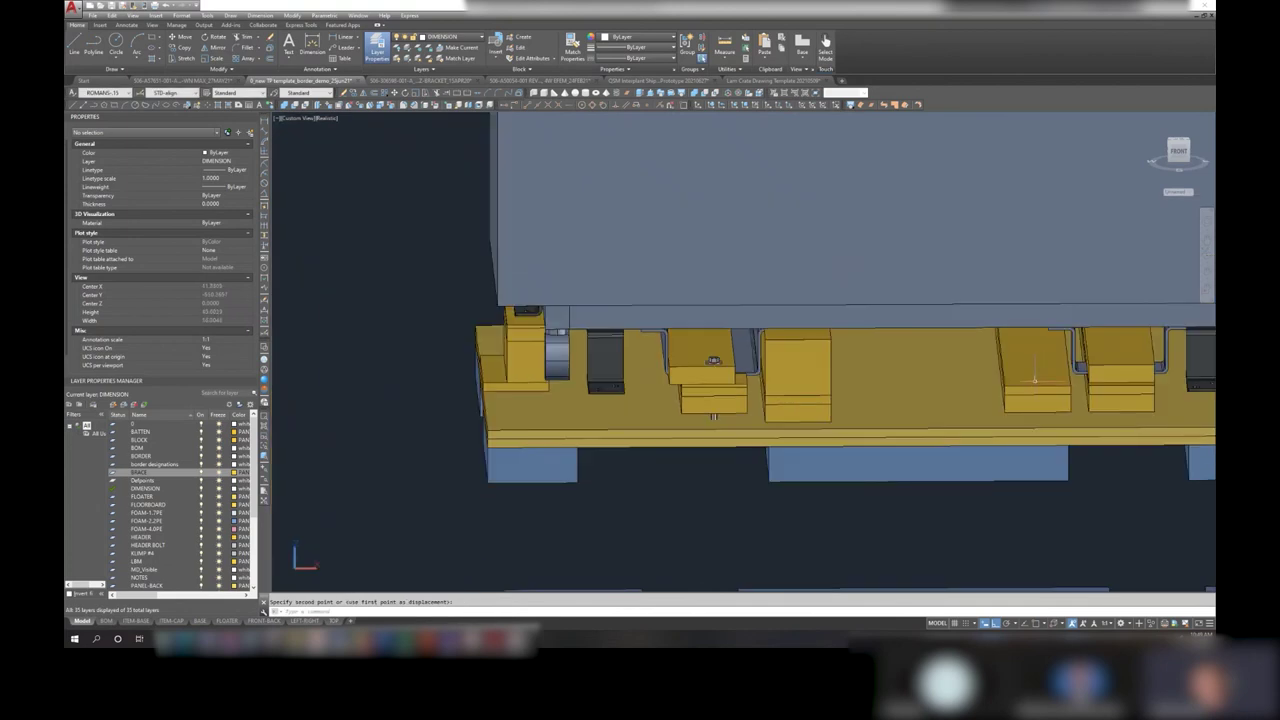
- Move the block on the right side slightly to its new position
{"action": "key", "text": "Escape"}
{"action": "left_click", "coordinate": [1106, 372]}
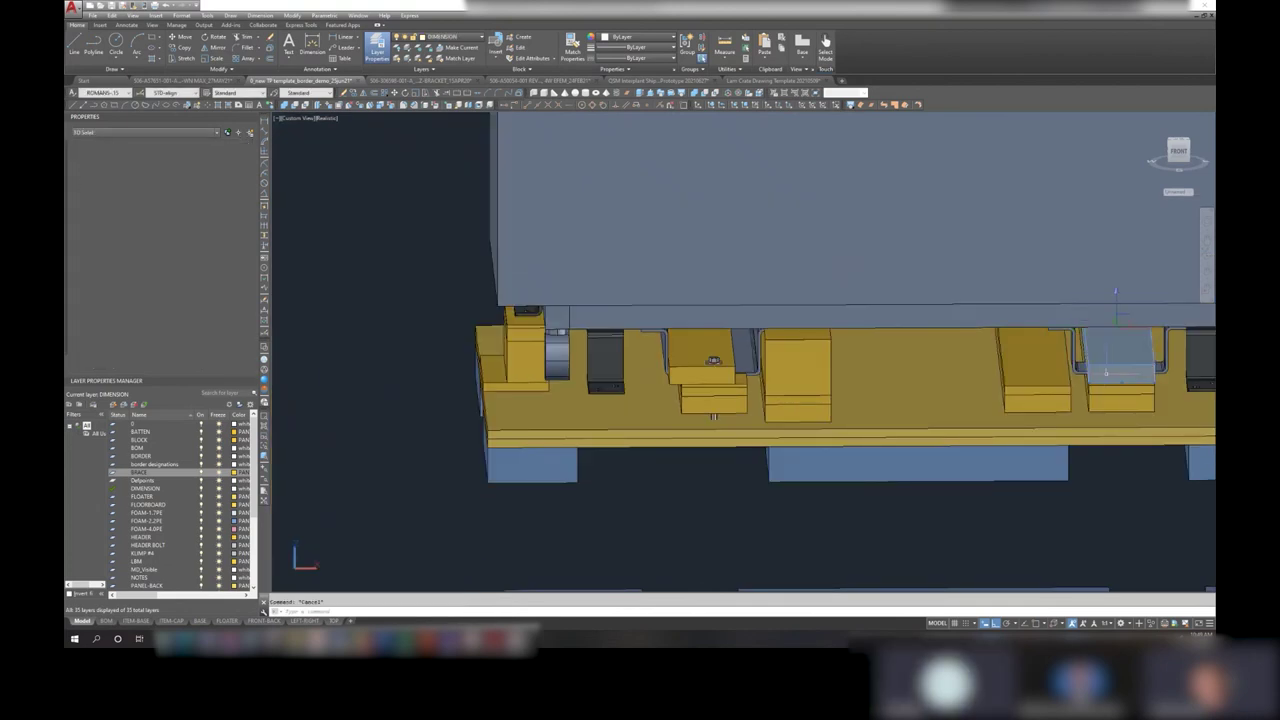
{"action": "right_click", "coordinate": [1106, 372]}
{"action": "left_click", "coordinate": [1110, 418]}
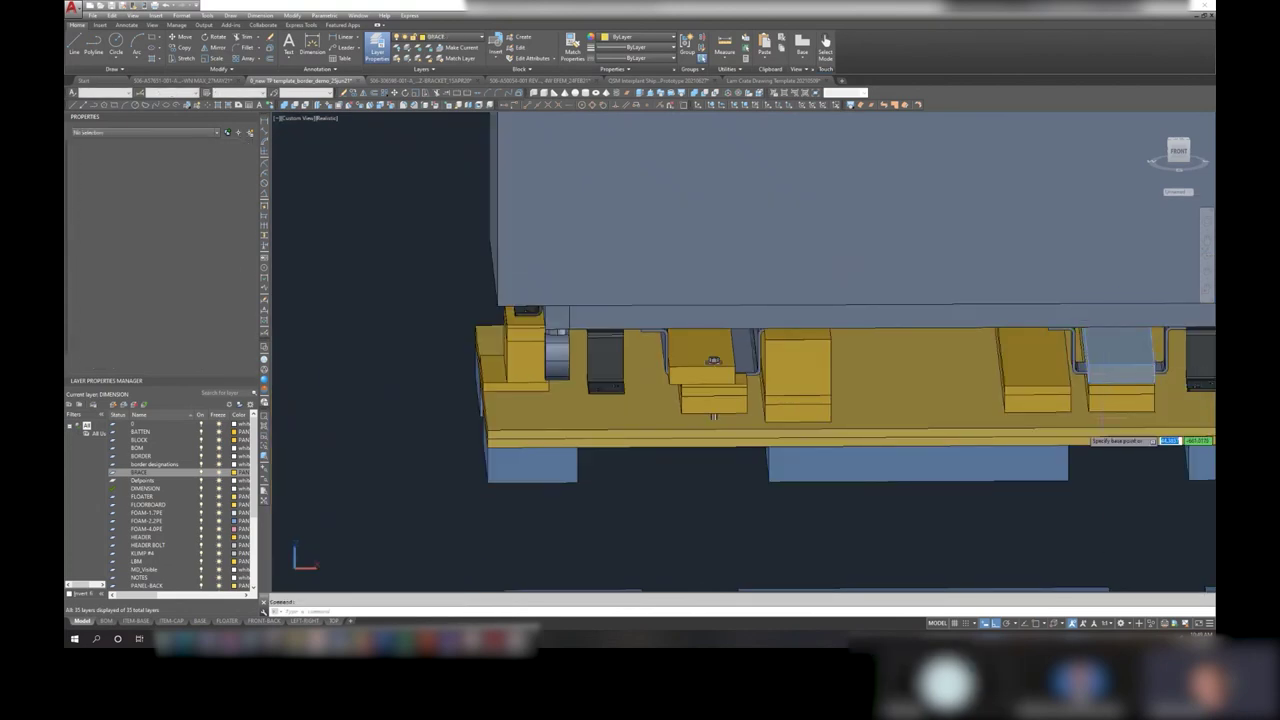
{"action": "left_click", "coordinate": [1095, 428]}
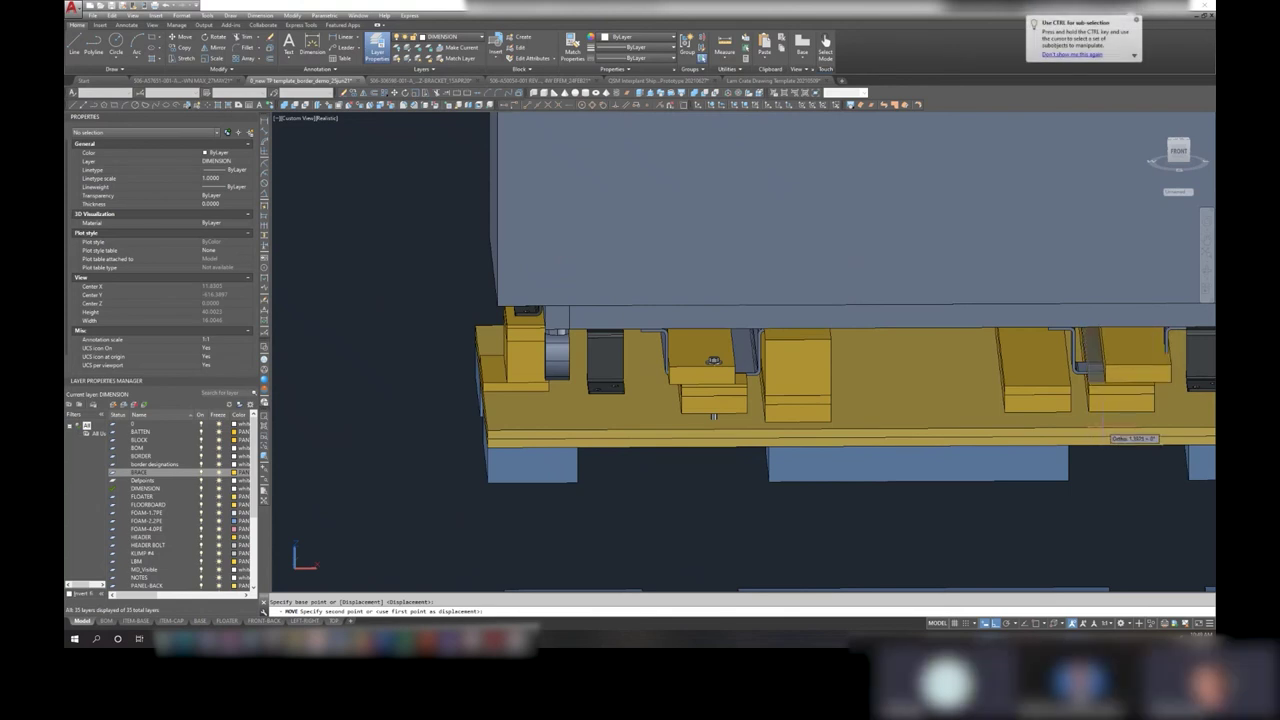
{"action": "left_click", "coordinate": [1097, 422]}
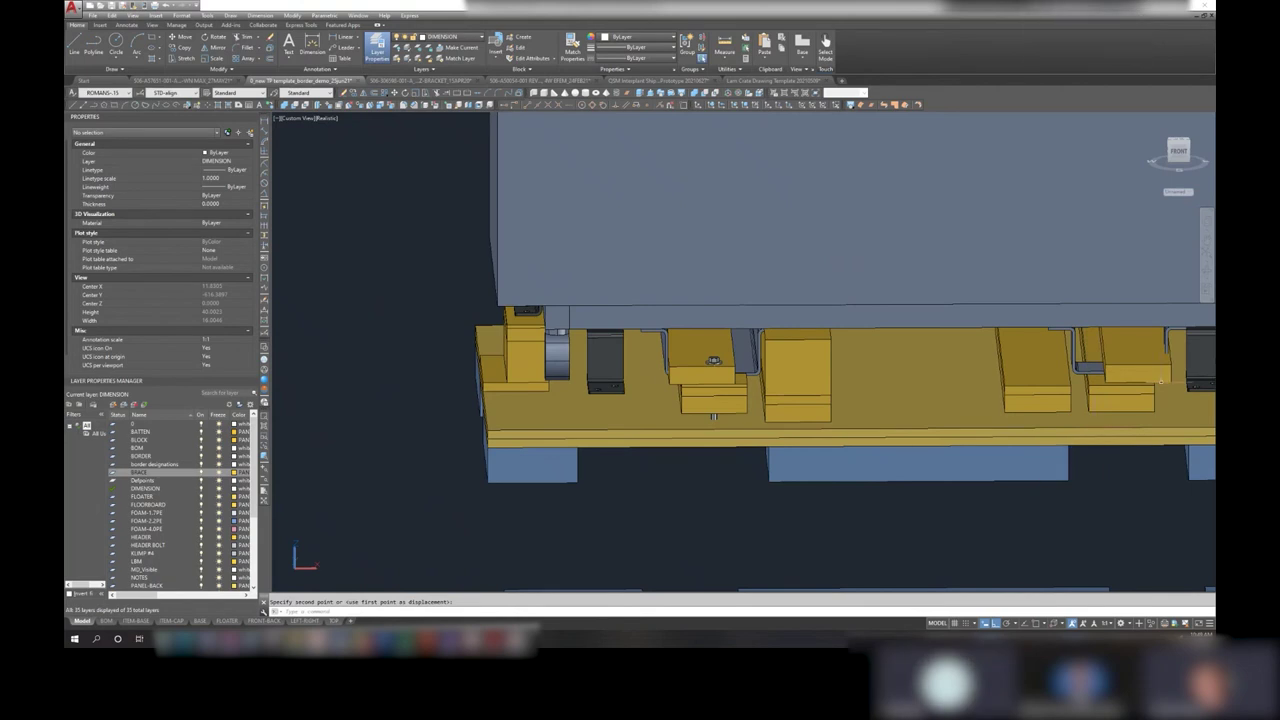
- Move the brace slab on the right blocking leftward to its new spot
{"action": "left_click", "coordinate": [1136, 353]}
{"action": "right_click", "coordinate": [1100, 369]}
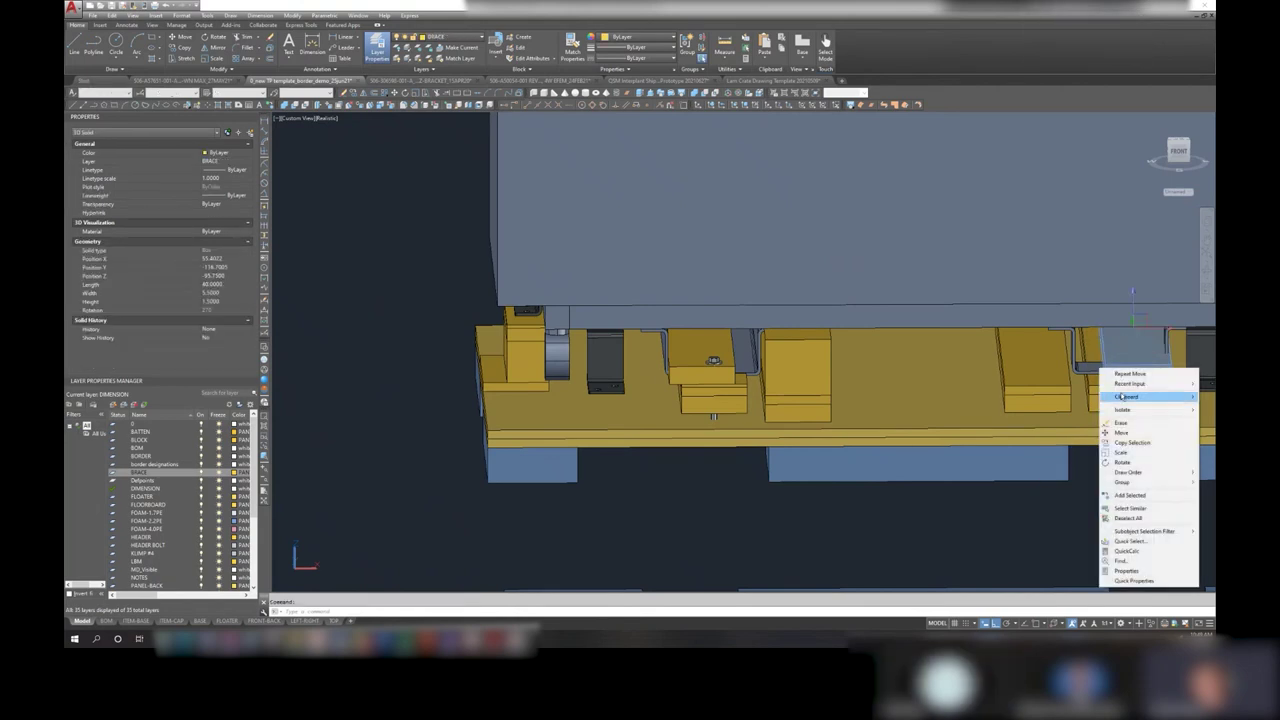
{"action": "left_click", "coordinate": [1130, 374]}
{"action": "left_click", "coordinate": [1140, 352]}
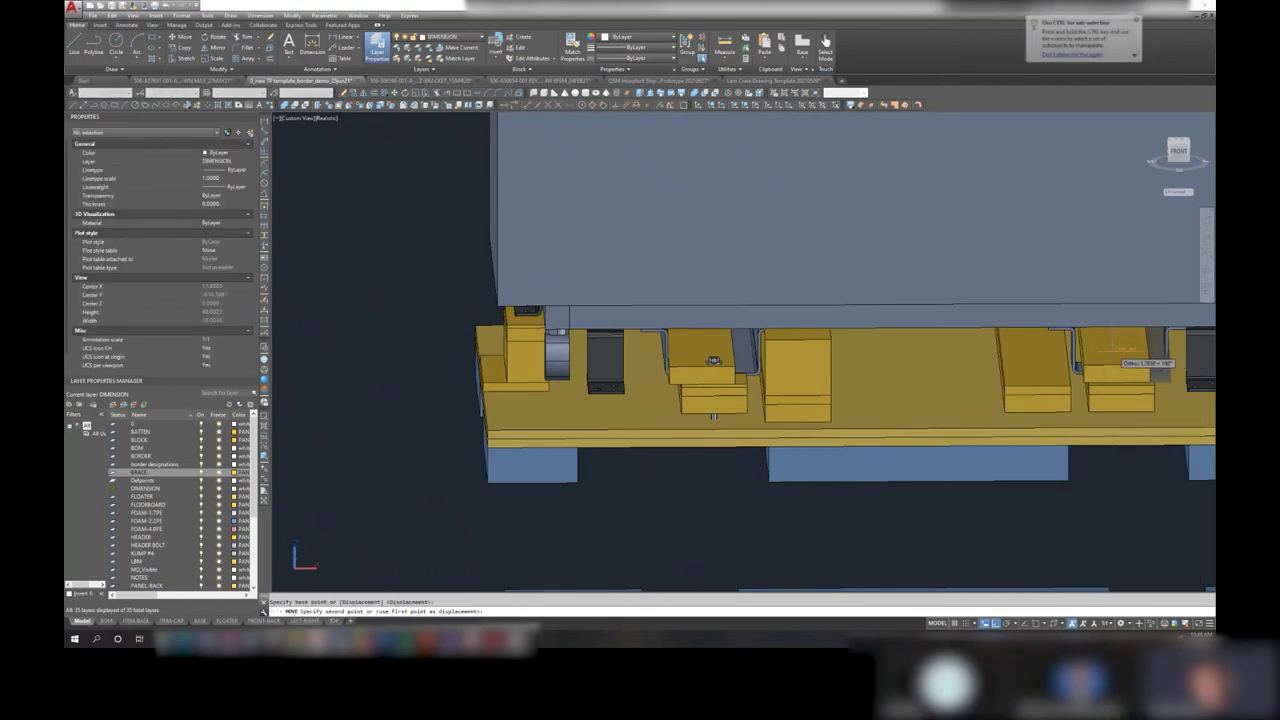
{"action": "left_click", "coordinate": [1108, 348]}
- Move the brace slab on the left blocking rightward to its new spot
{"action": "left_click", "coordinate": [712, 362]}
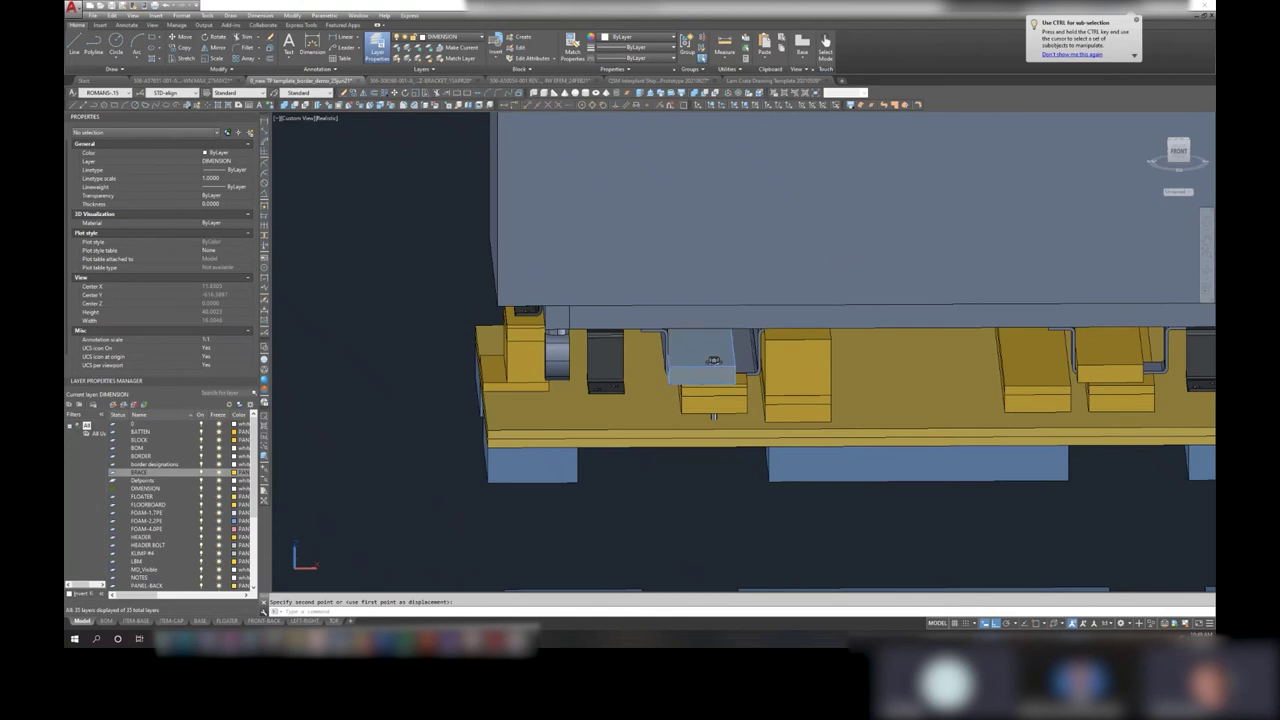
{"action": "right_click", "coordinate": [730, 366]}
{"action": "left_click", "coordinate": [748, 376]}
{"action": "left_click", "coordinate": [760, 376]}
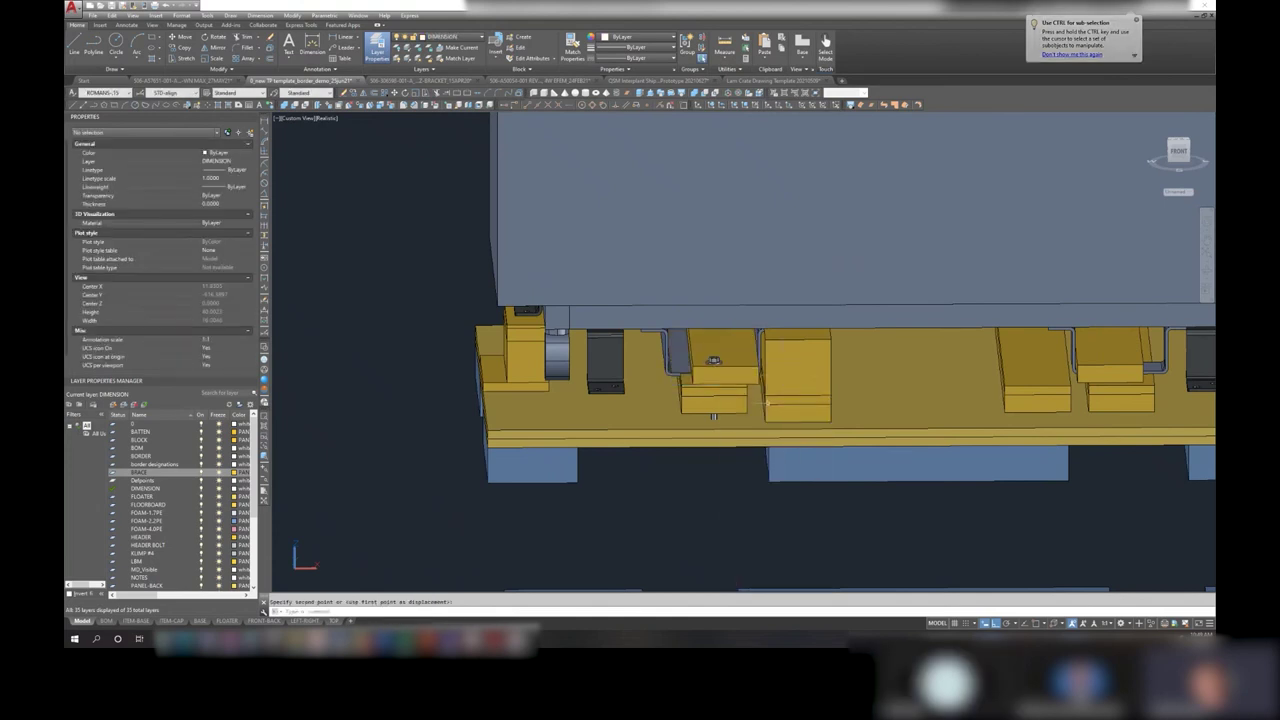
{"action": "left_click", "coordinate": [790, 380]}
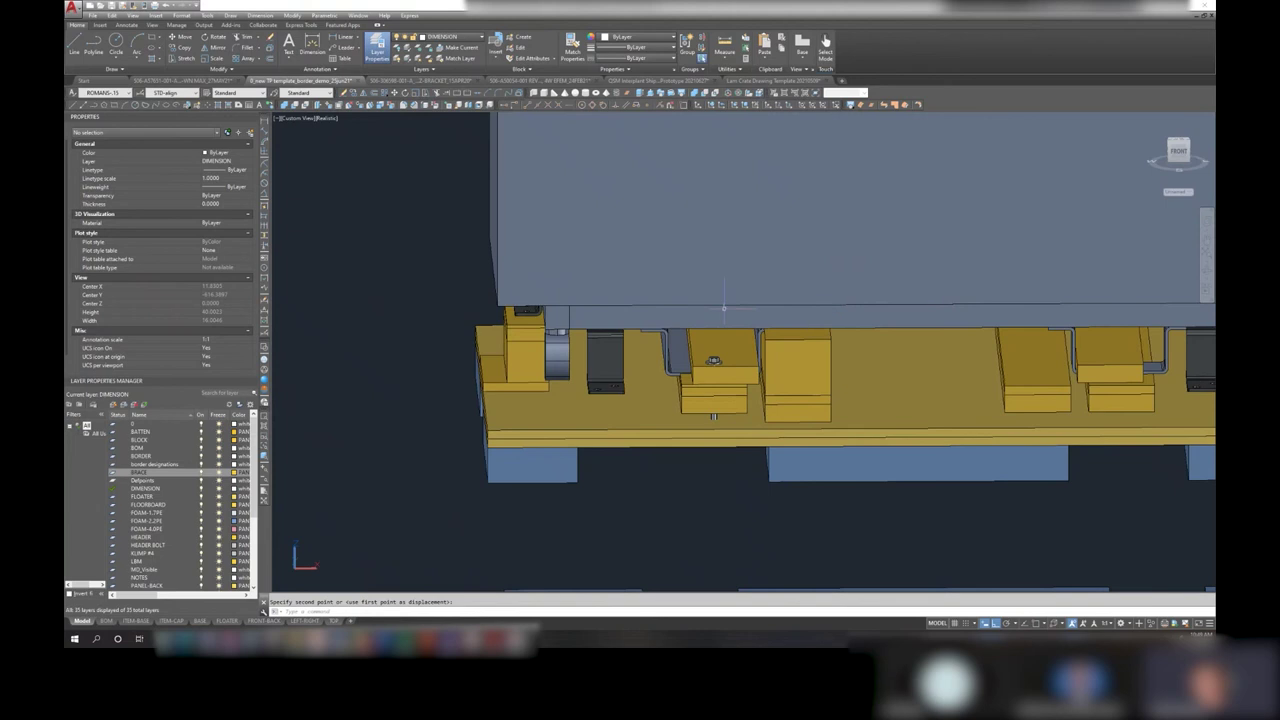
- Pan and orbit to an isometric view of the crate base, selecting a yellow brace block
{"action": "middle_click_drag", "start_coordinate": [941, 294], "coordinate": [826, 309]}
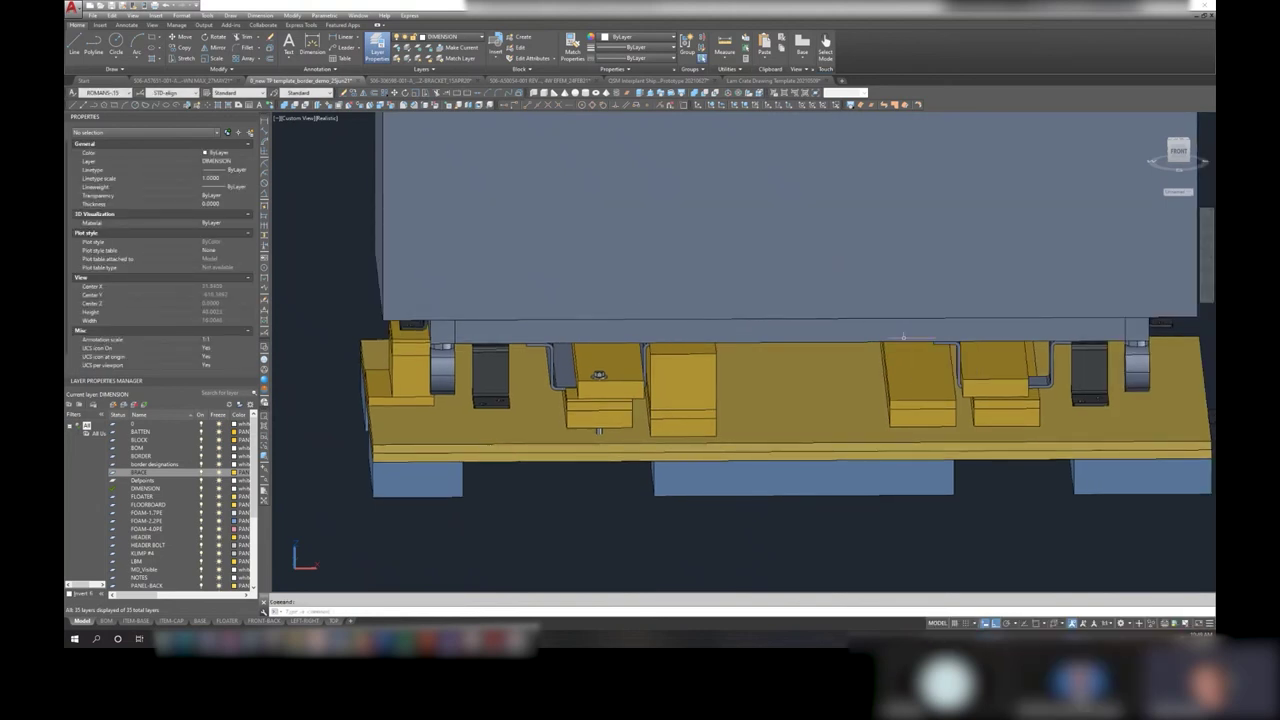
{"action": "middle_click_drag", "start_coordinate": [822, 404], "coordinate": [838, 376], "text": "shift"}
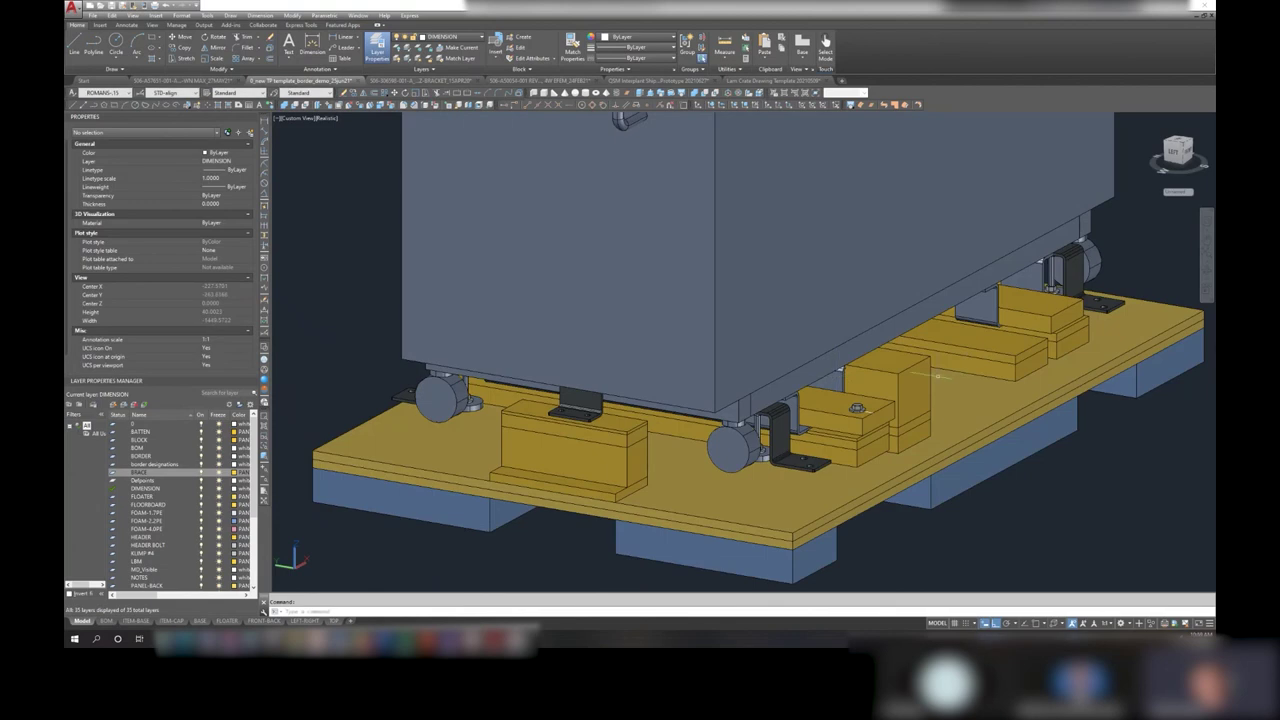
{"action": "left_click", "coordinate": [920, 376]}
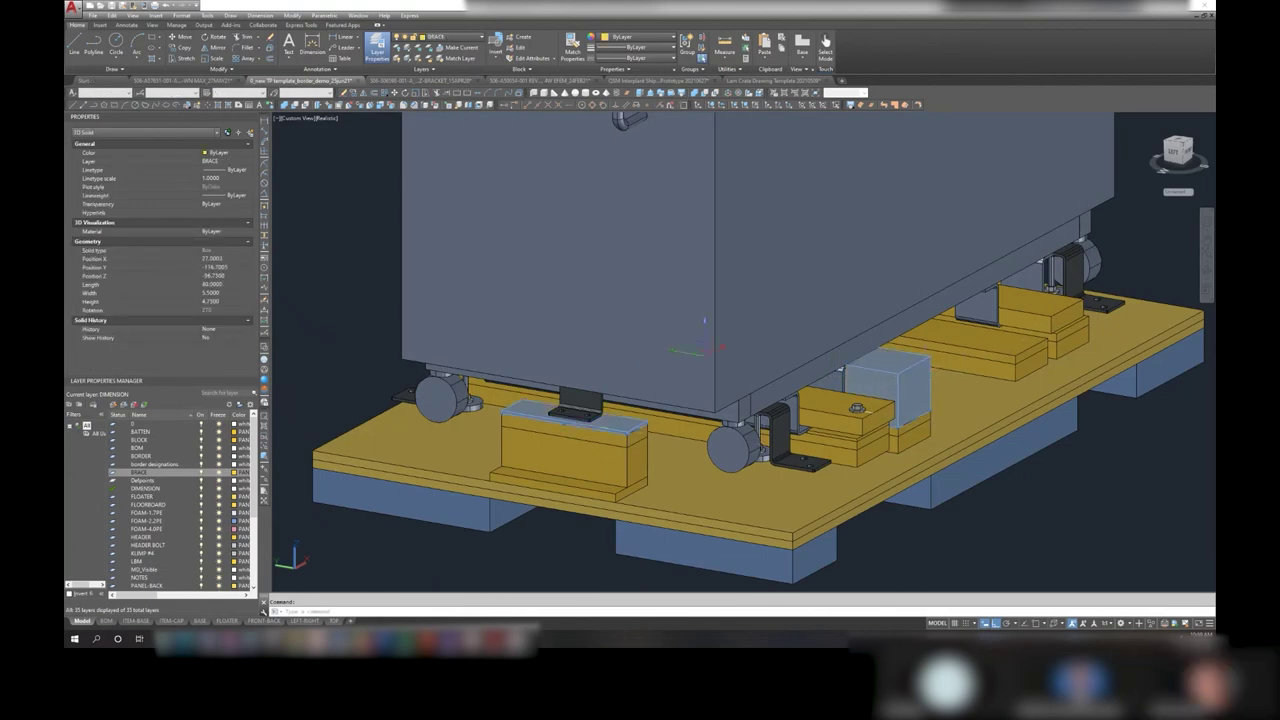
- Move the thin strip onto the bolted blocking with Osnap turned on
{"action": "key", "text": "Escape"}
{"action": "right_click", "coordinate": [632, 402]}
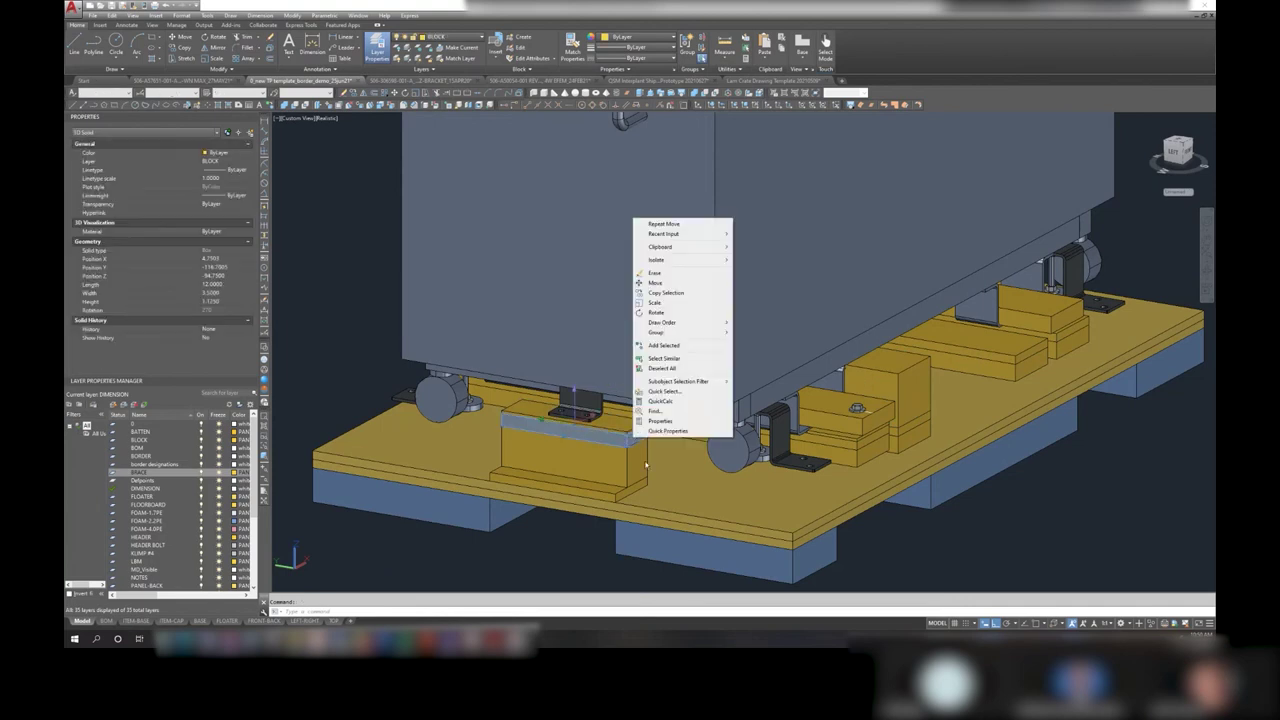
{"action": "left_click", "coordinate": [680, 292]}
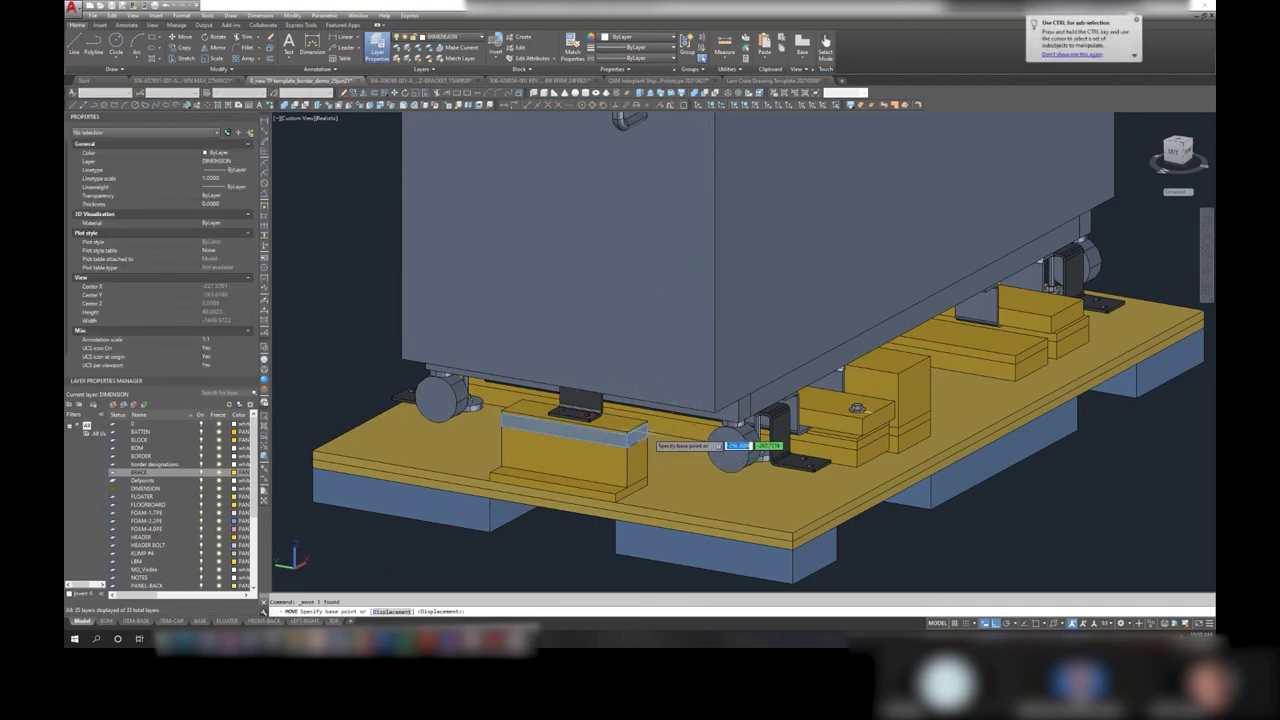
{"action": "key", "text": "F3"}
{"action": "left_click", "coordinate": [625, 447]}
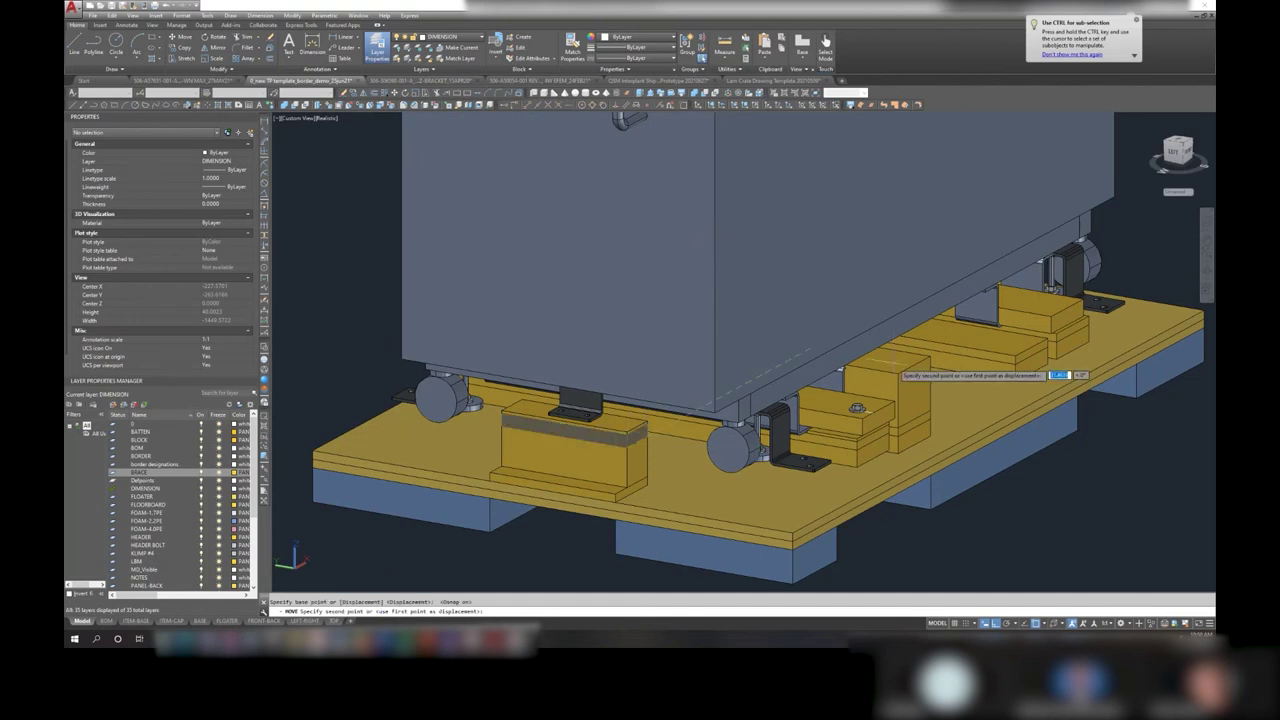
{"action": "key", "text": "Escape"}
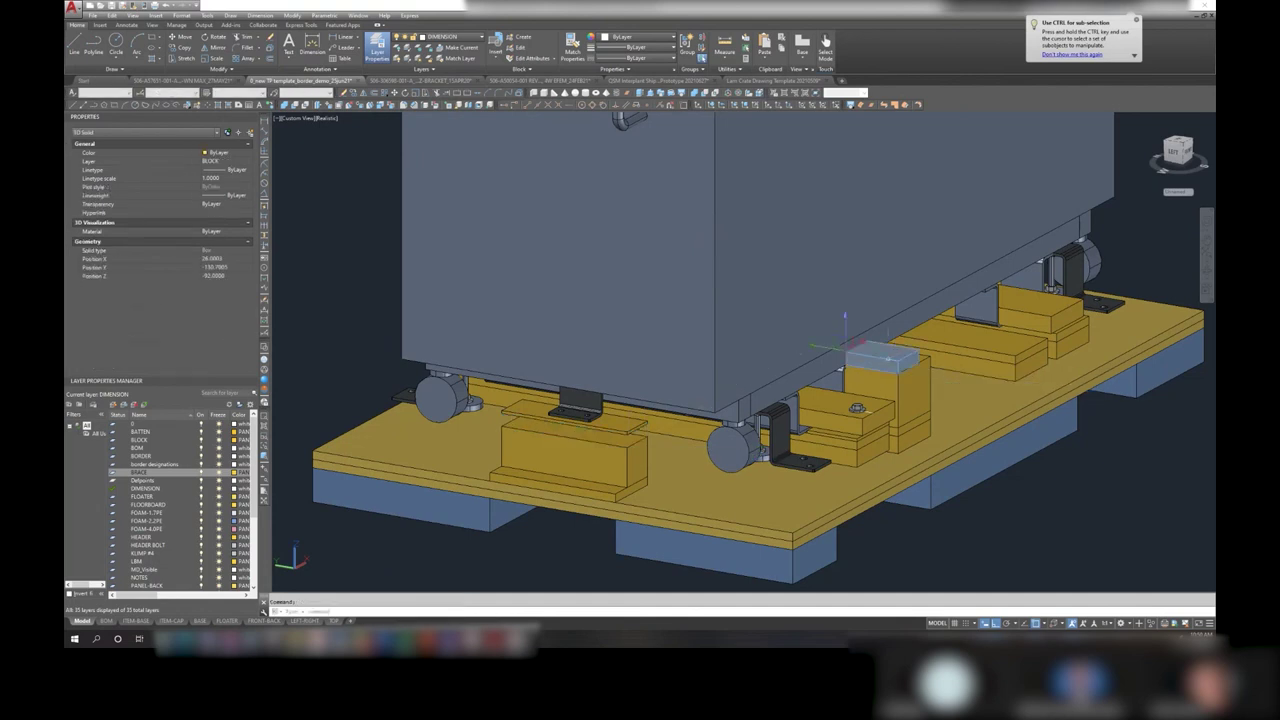
- Reposition the strip on the raised blocking and set its length to 5.5
{"action": "right_click", "coordinate": [887, 358]}
{"action": "left_click", "coordinate": [924, 422]}
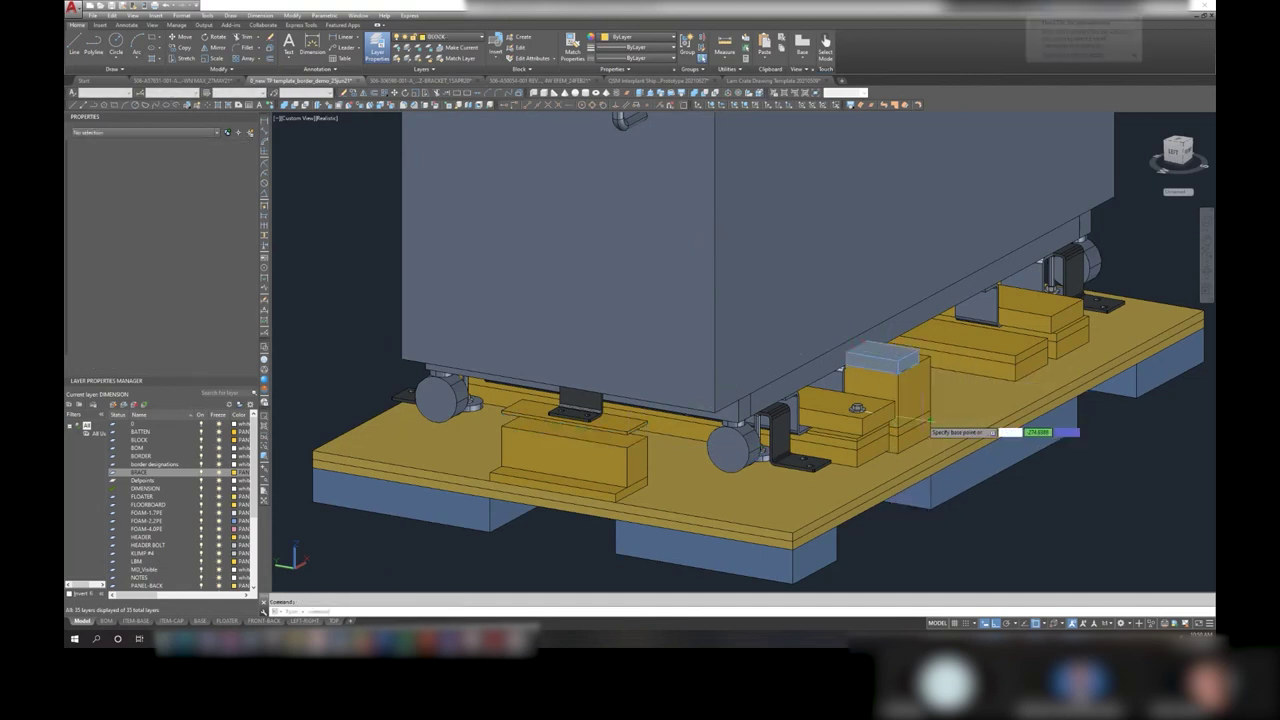
{"action": "left_click", "coordinate": [930, 425]}
{"action": "left_click", "coordinate": [1005, 443]}
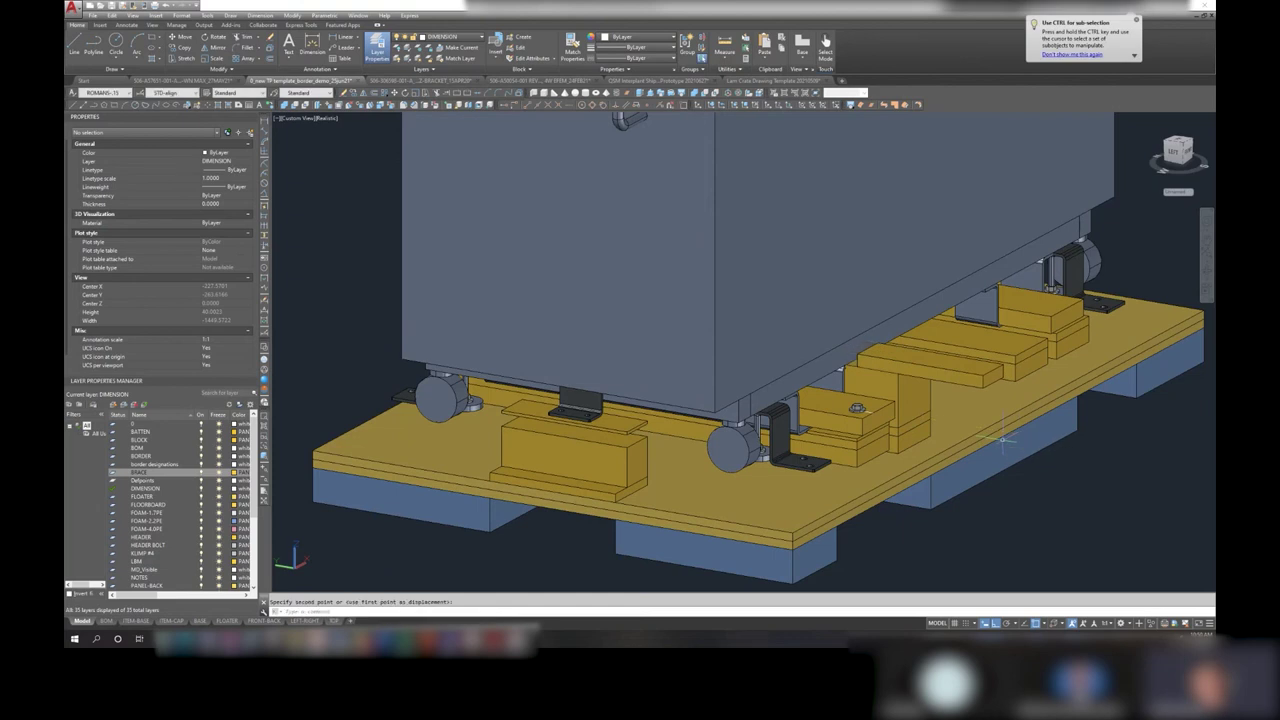
{"action": "type", "text": "5.5"}
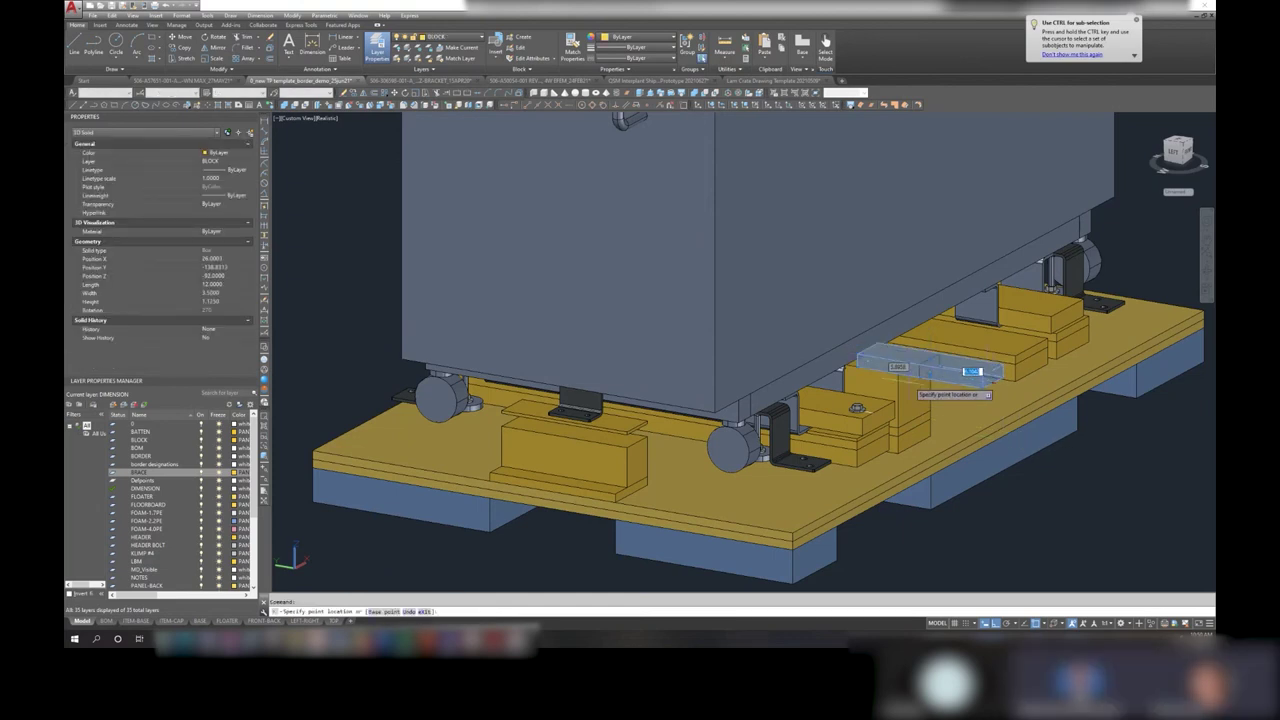
{"action": "key", "text": "Return"}
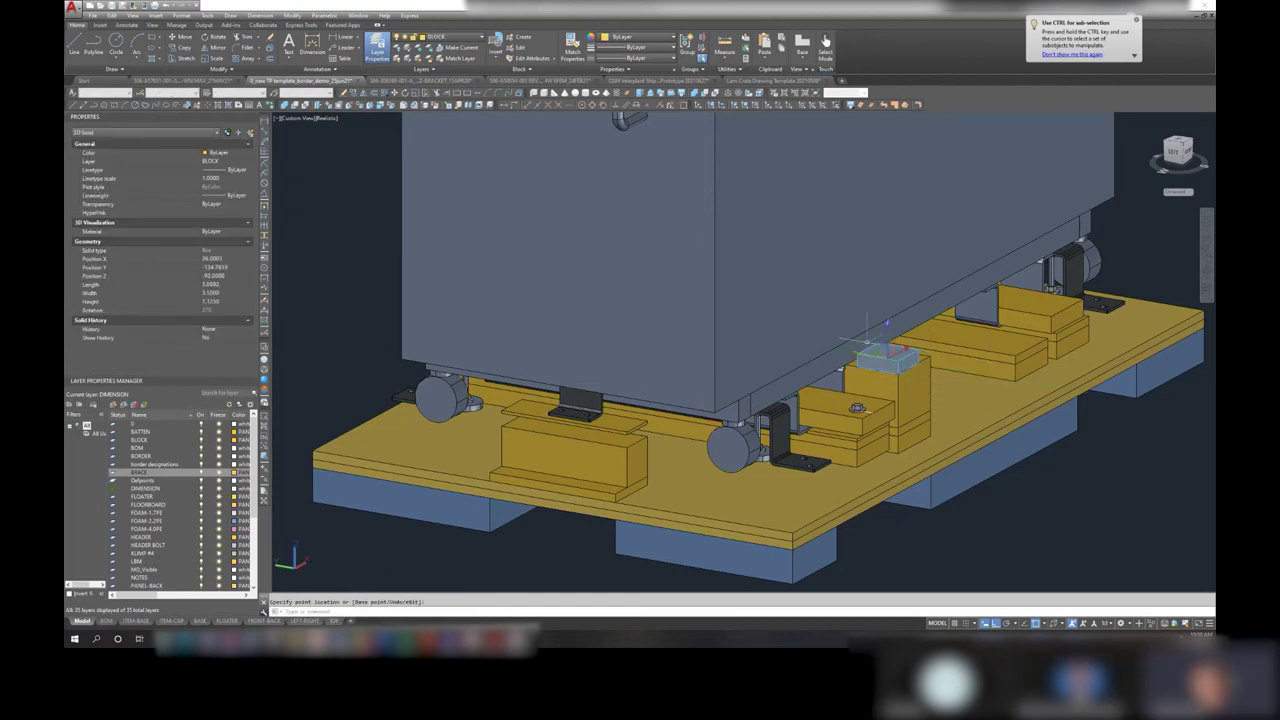
{"action": "scroll", "coordinate": [880, 340], "scroll_direction": "up", "scroll_amount": 3}
{"action": "key", "text": "Escape"}
{"action": "middle_click_drag", "start_coordinate": [860, 365], "coordinate": [946, 349], "text": "shift"}
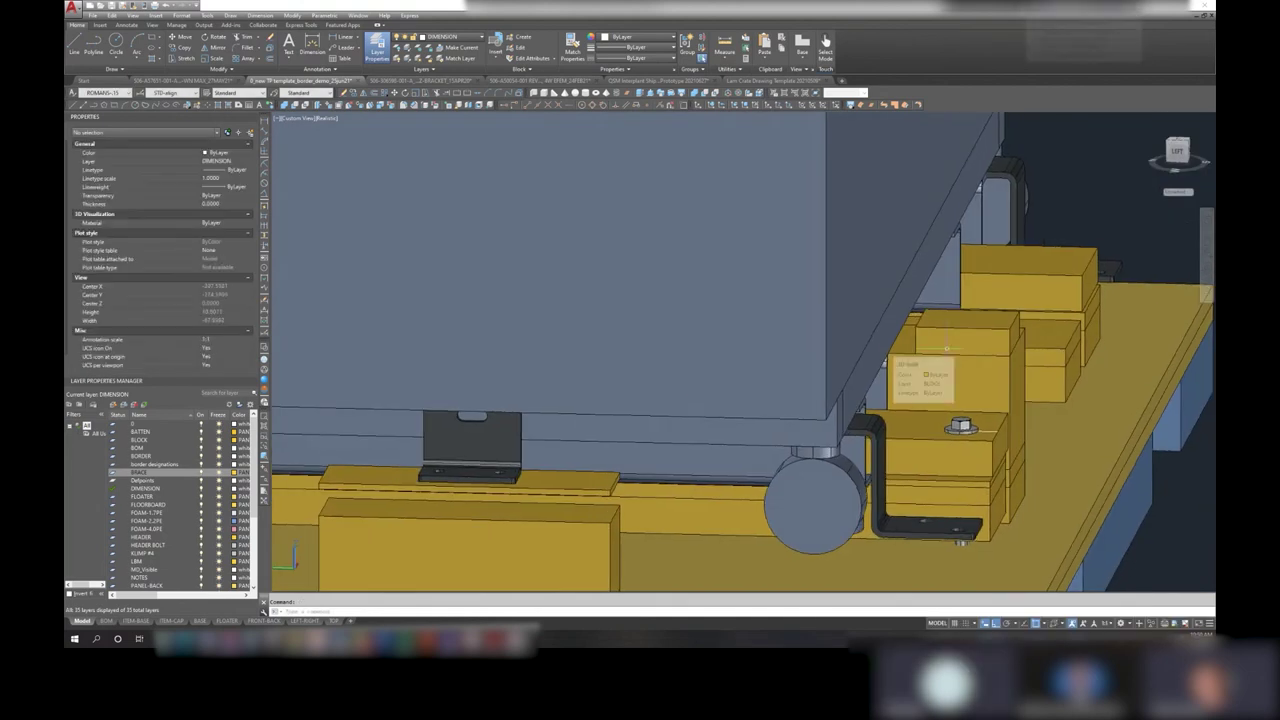
- Orbit around the crate base and select the small block on the right-hand blocking
{"action": "scroll", "coordinate": [946, 349], "scroll_direction": "down", "scroll_amount": 3}
{"action": "mouse_move", "coordinate": [946, 349]}
{"action": "middle_mouse_down", "text": "shift"}
{"action": "mouse_move", "coordinate": [950, 428]}
{"action": "mouse_move", "coordinate": [450, 380]}
{"action": "middle_mouse_up", "text": "shift"}
{"action": "scroll", "coordinate": [626, 403], "scroll_direction": "down", "scroll_amount": 2}
{"action": "left_click", "coordinate": [450, 380]}
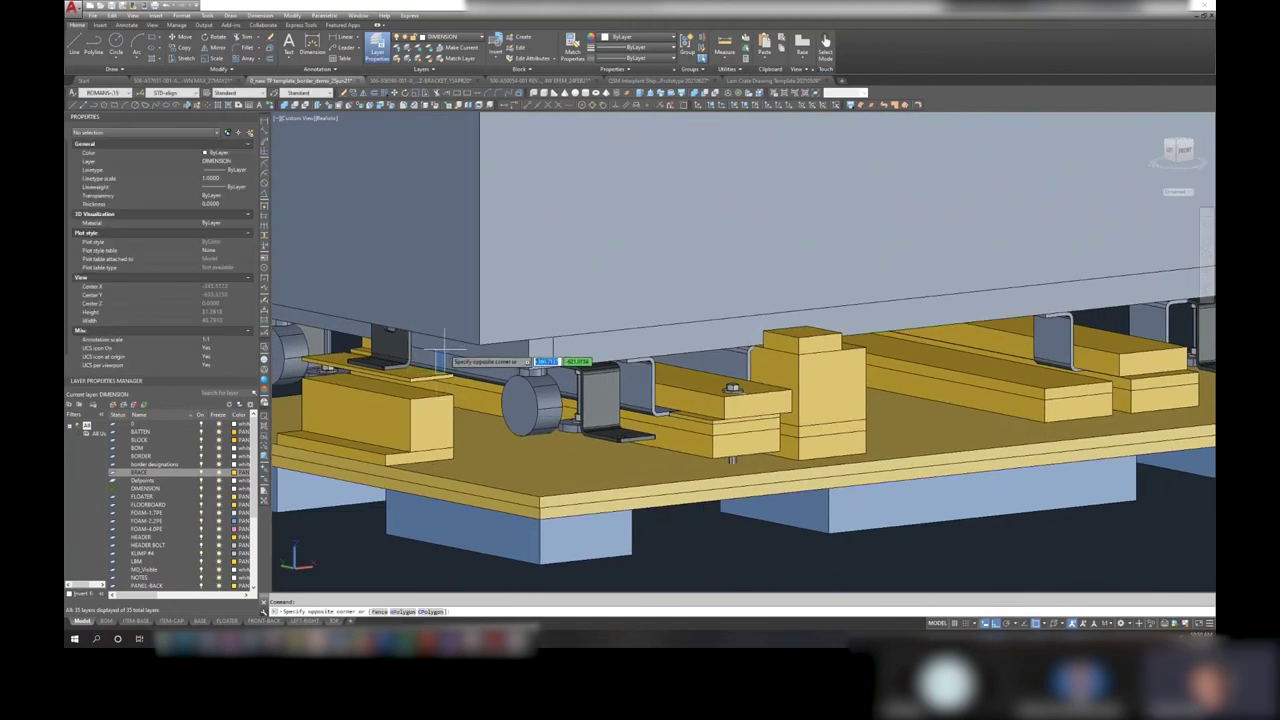
{"action": "key", "text": "Escape"}
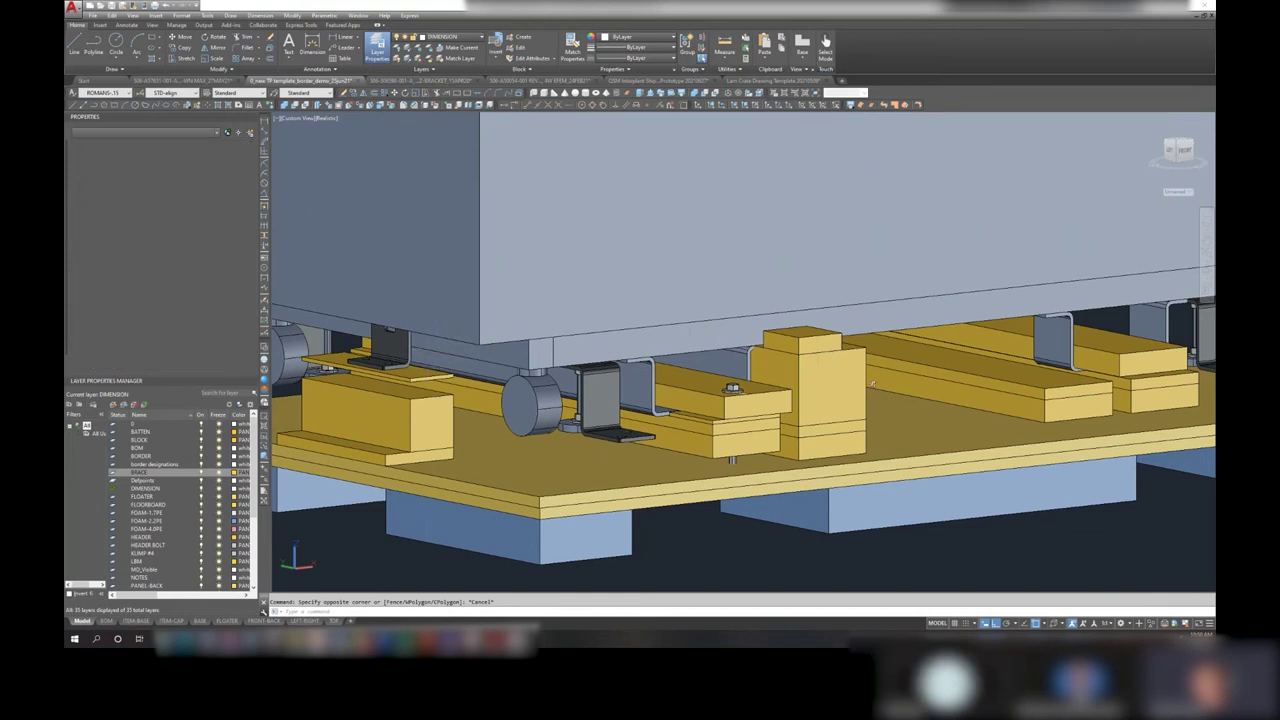
{"action": "middle_click_drag", "start_coordinate": [839, 358], "coordinate": [988, 347], "text": "shift"}
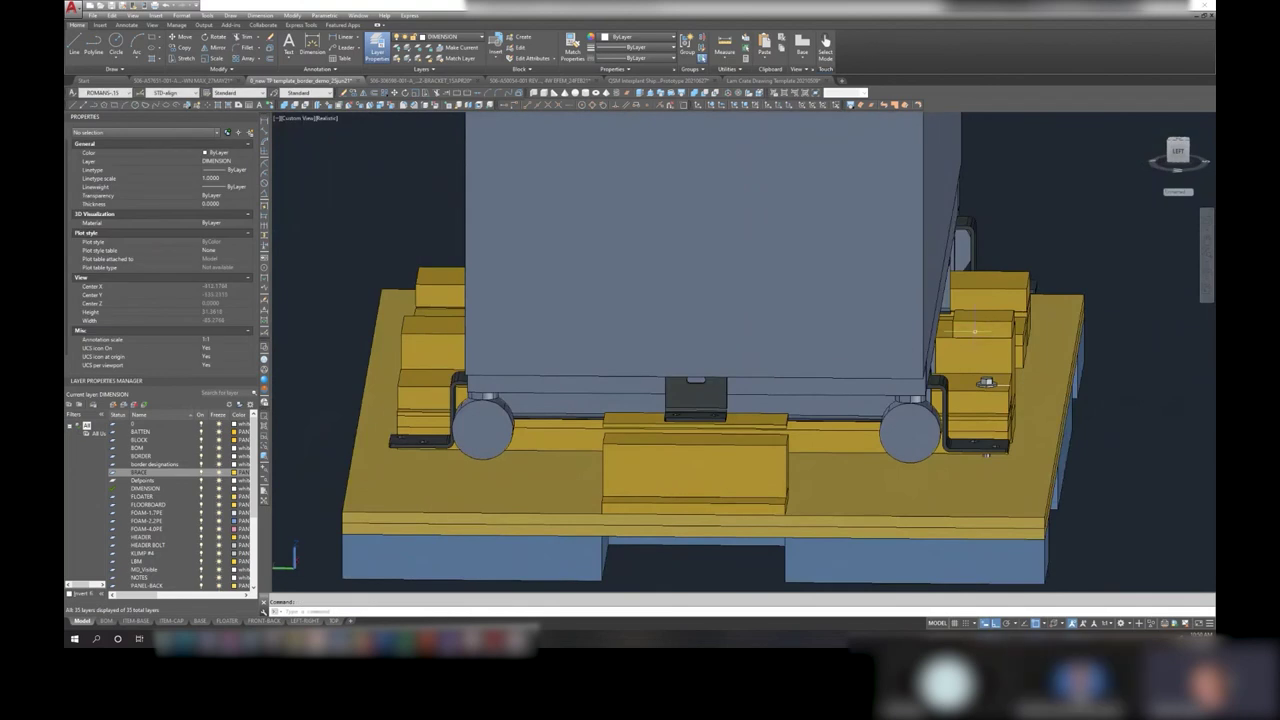
{"action": "left_click", "coordinate": [980, 325]}
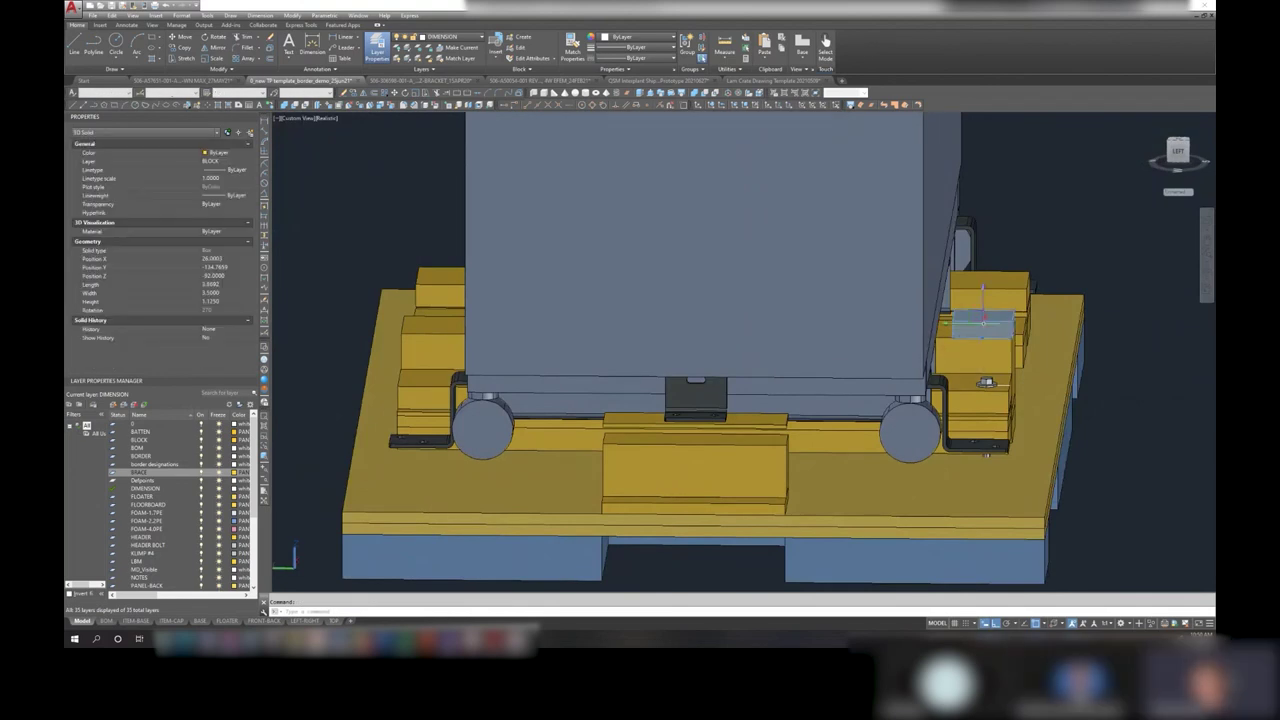
{"action": "mouse_move", "coordinate": [987, 455]}
{"action": "middle_mouse_down", "text": "shift"}
{"action": "mouse_move", "coordinate": [810, 358]}
{"action": "mouse_move", "coordinate": [718, 333]}
{"action": "middle_mouse_up", "text": "shift"}
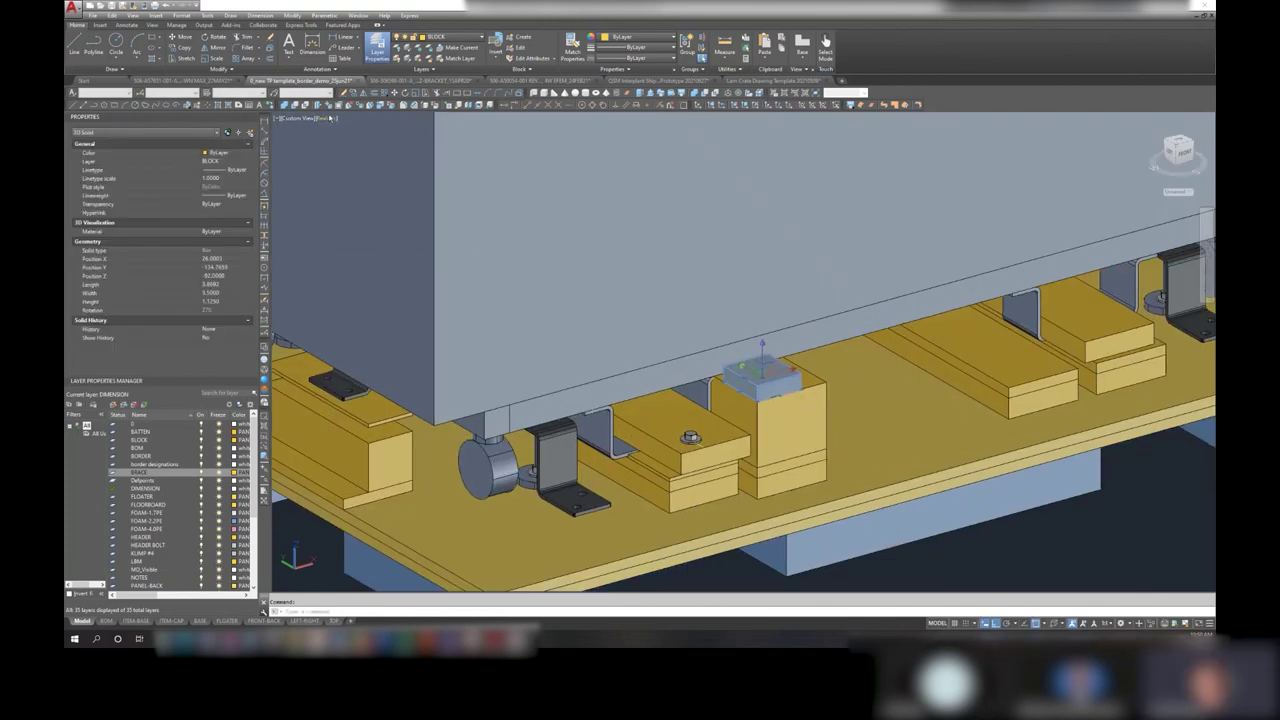
- Switch the viewport to 2D Wireframe and grab the small block's end grip to stretch it
{"action": "left_click", "coordinate": [330, 118]}
{"action": "left_click", "coordinate": [350, 134]}
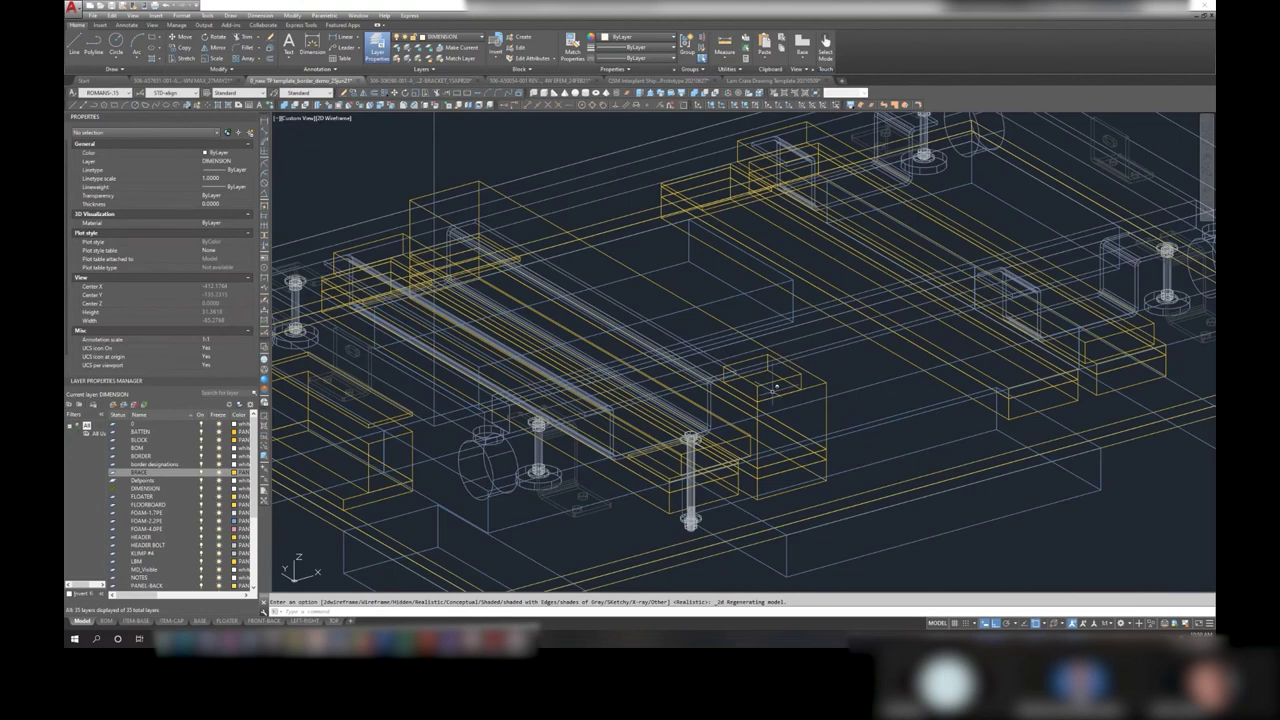
{"action": "left_click", "coordinate": [775, 386]}
{"action": "left_click", "coordinate": [765, 378]}
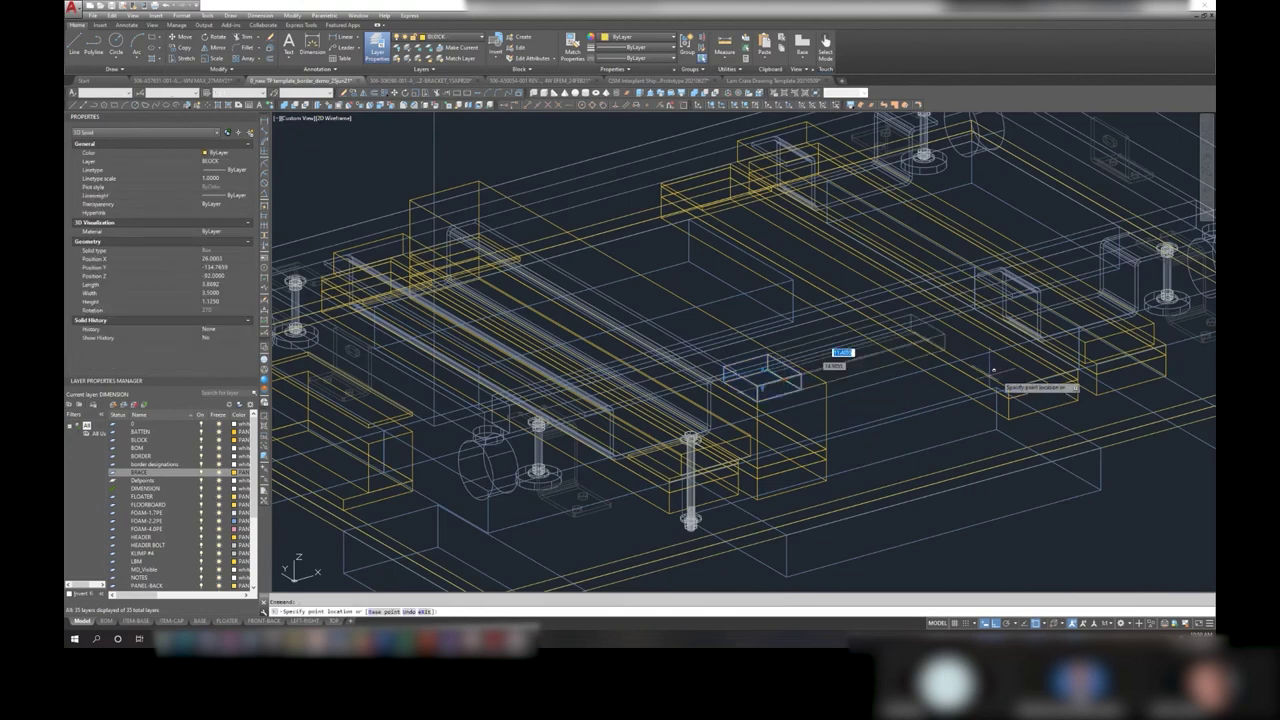
- Finish stretching the block to 12 and return the viewport to the Realistic visual style
{"action": "type", "text": "12"}
{"action": "key", "text": "Return"}
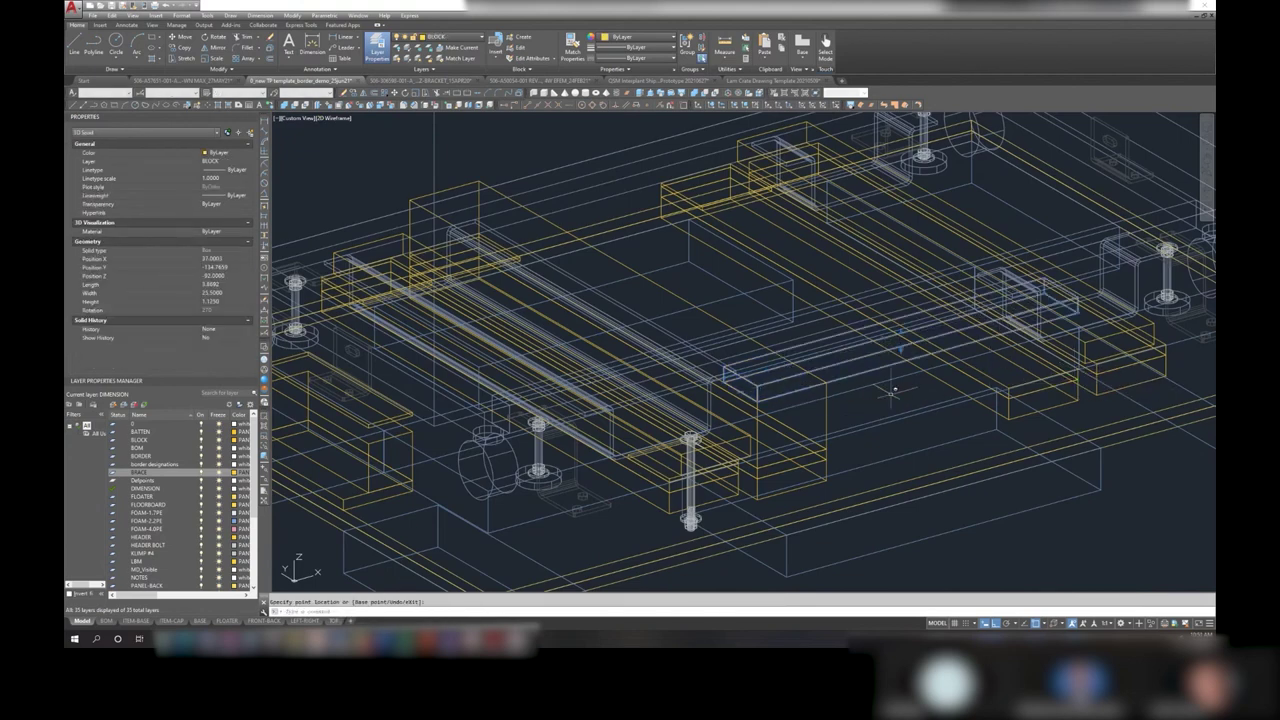
{"action": "left_click", "coordinate": [341, 122]}
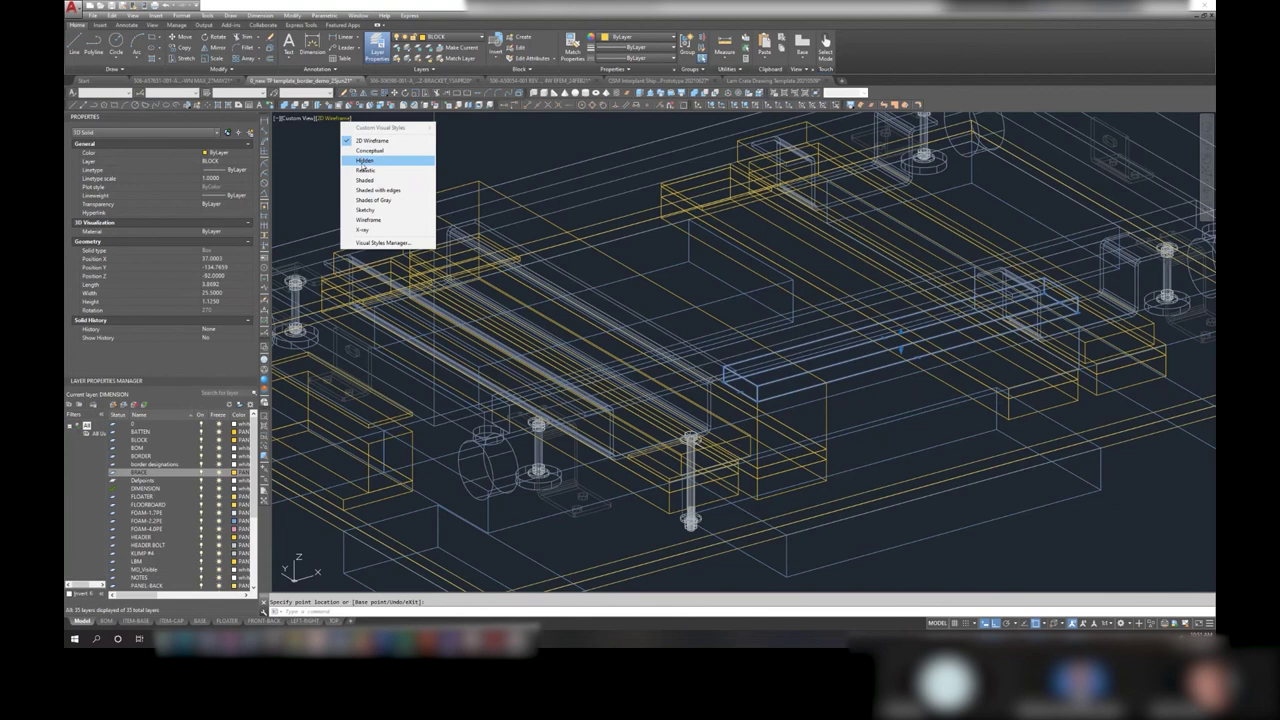
{"action": "left_click", "coordinate": [365, 169]}
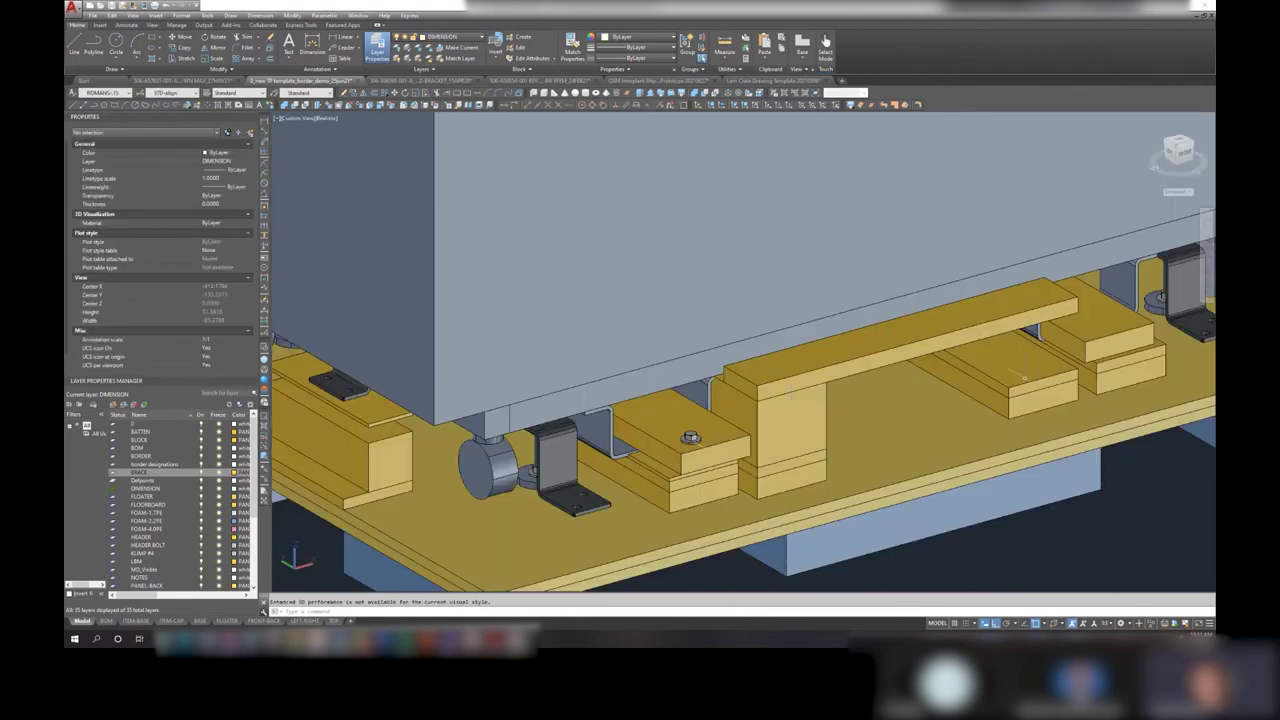
- Copy the upright brace to sit under the far end of the long board
{"action": "left_click", "coordinate": [768, 418]}
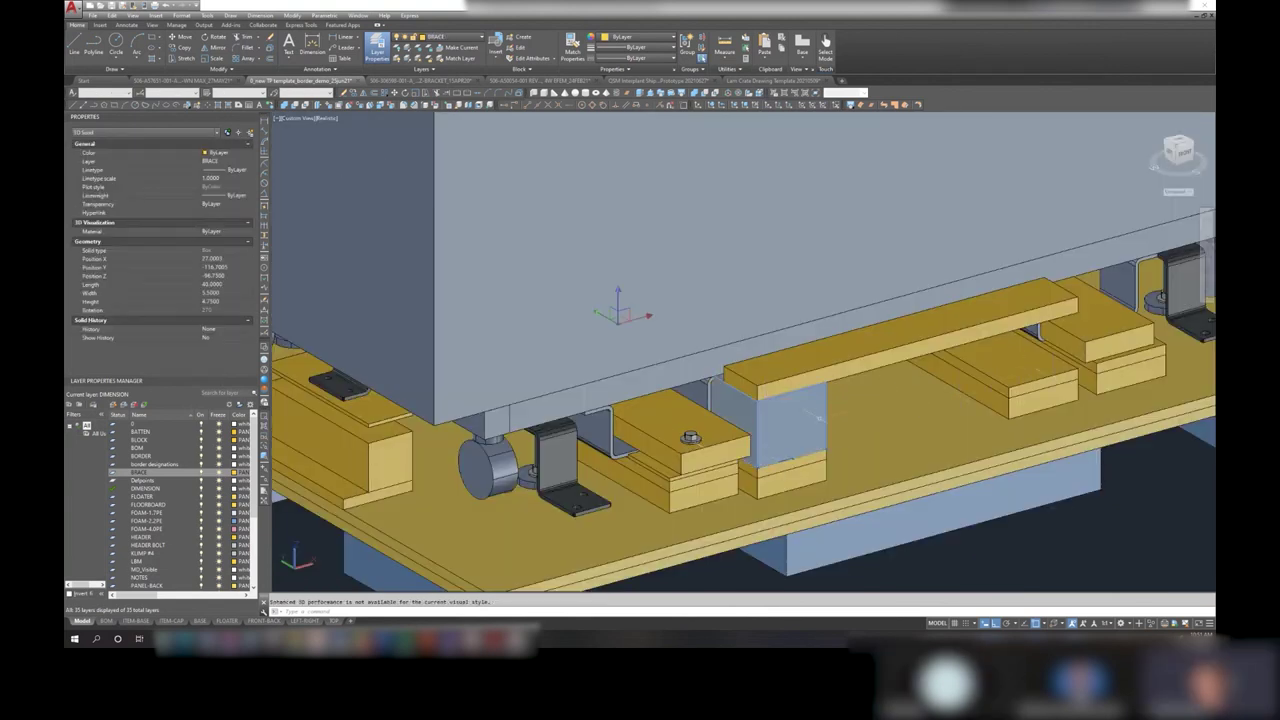
{"action": "right_click", "coordinate": [911, 395]}
{"action": "left_click", "coordinate": [955, 473]}
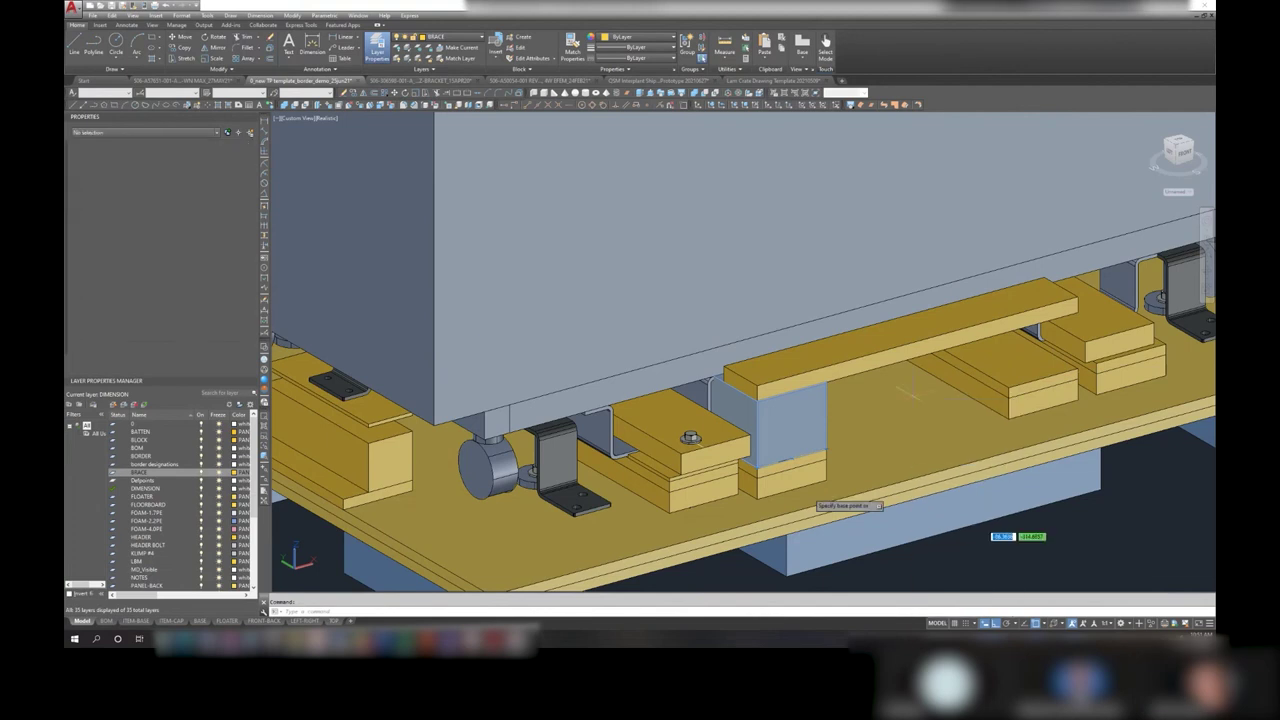
{"action": "left_click", "coordinate": [824, 450]}
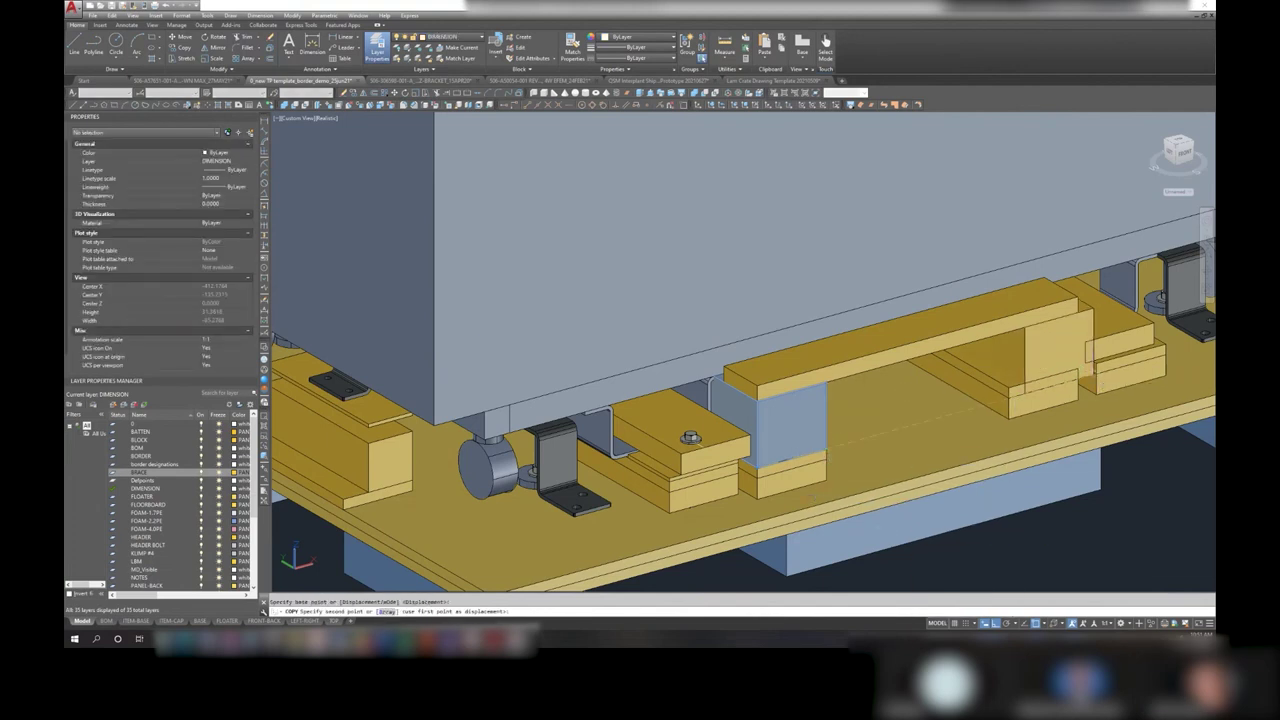
{"action": "key", "text": "Escape"}
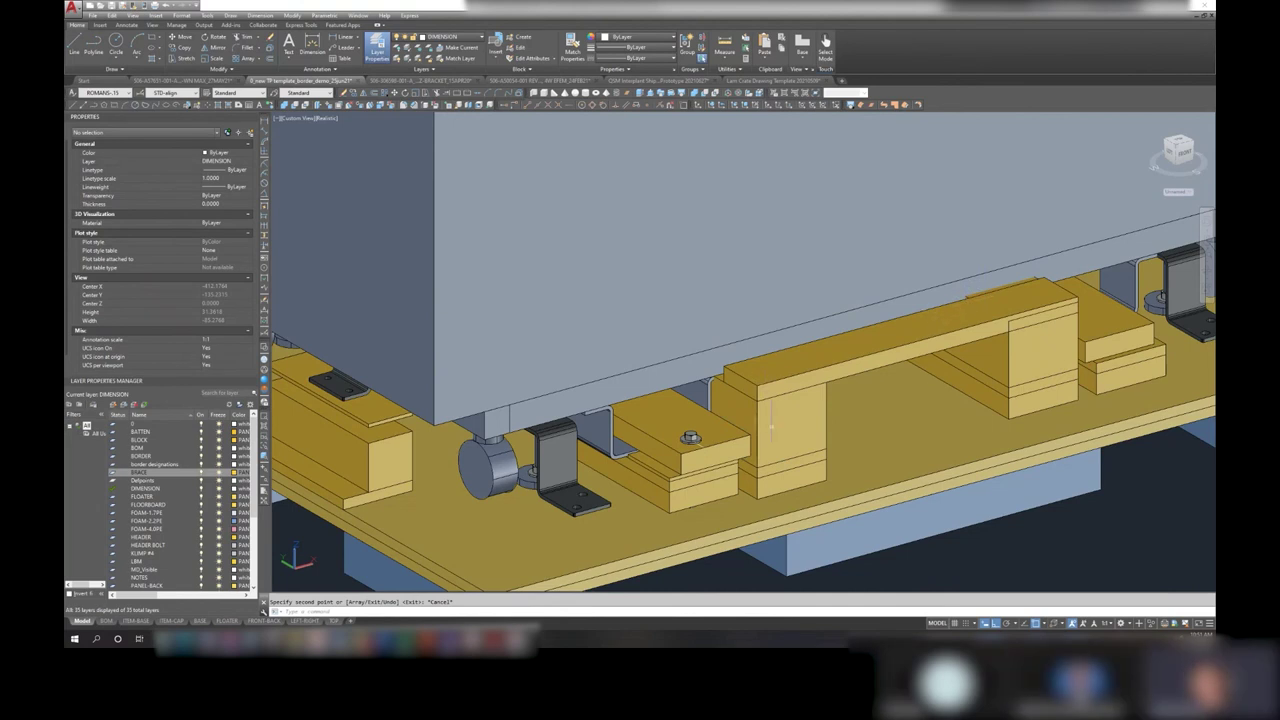
- Orbit and zoom around the crate base, briefly selecting the long board over the blocking
{"action": "scroll", "coordinate": [790, 410], "scroll_direction": "down", "scroll_amount": 3}
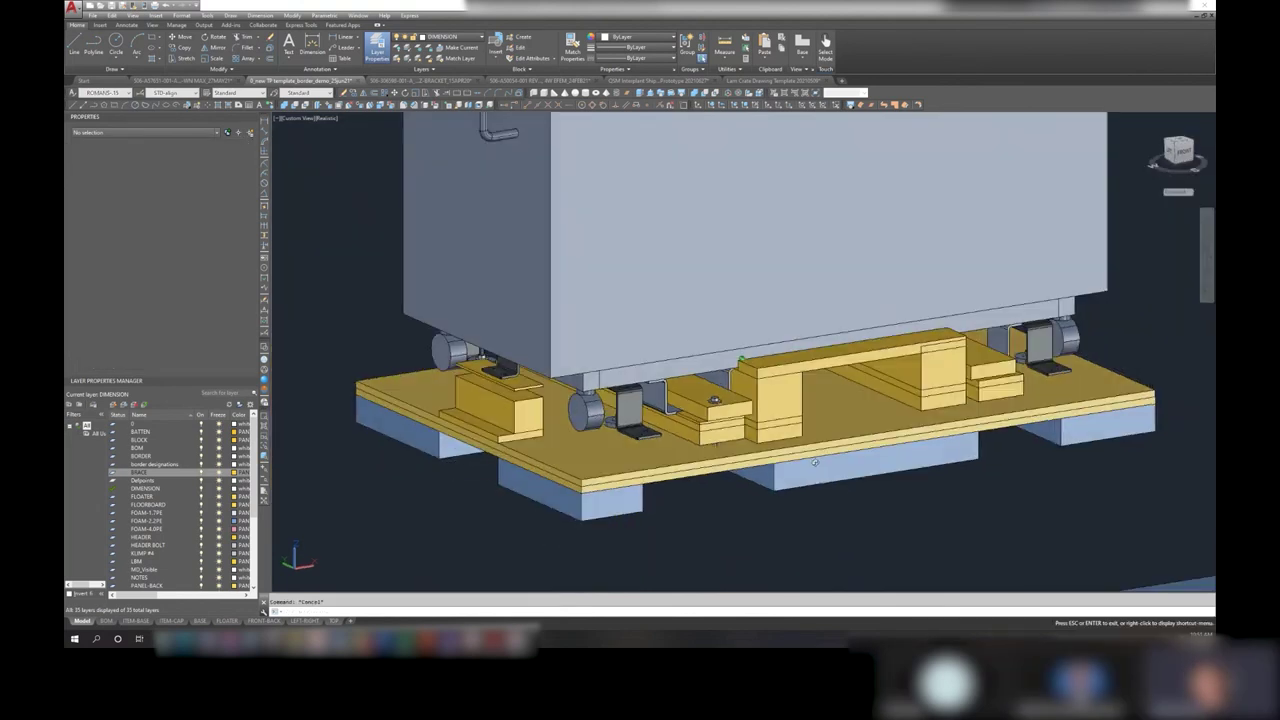
{"action": "mouse_move", "coordinate": [790, 410]}
{"action": "middle_mouse_down", "text": "shift"}
{"action": "mouse_move", "coordinate": [887, 495]}
{"action": "mouse_move", "coordinate": [889, 480]}
{"action": "middle_mouse_up", "text": "shift"}
{"action": "scroll", "coordinate": [887, 495], "scroll_direction": "up", "scroll_amount": 3}
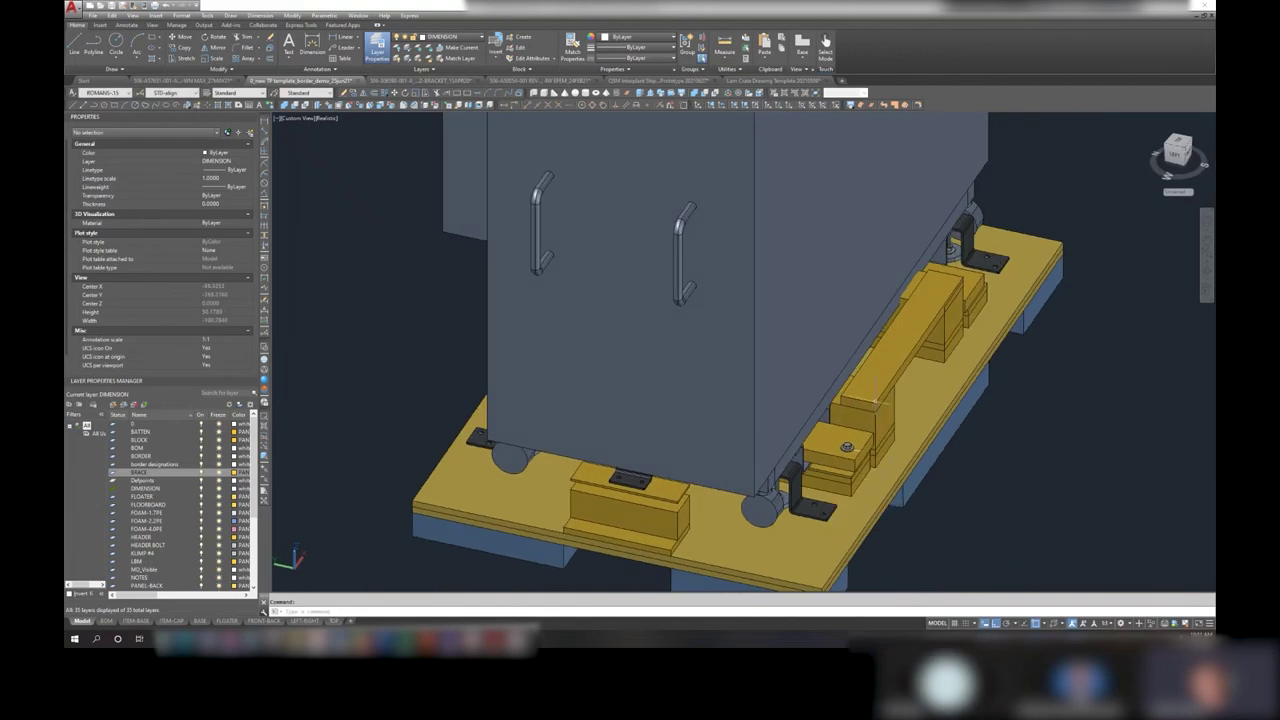
{"action": "left_click", "coordinate": [876, 384]}
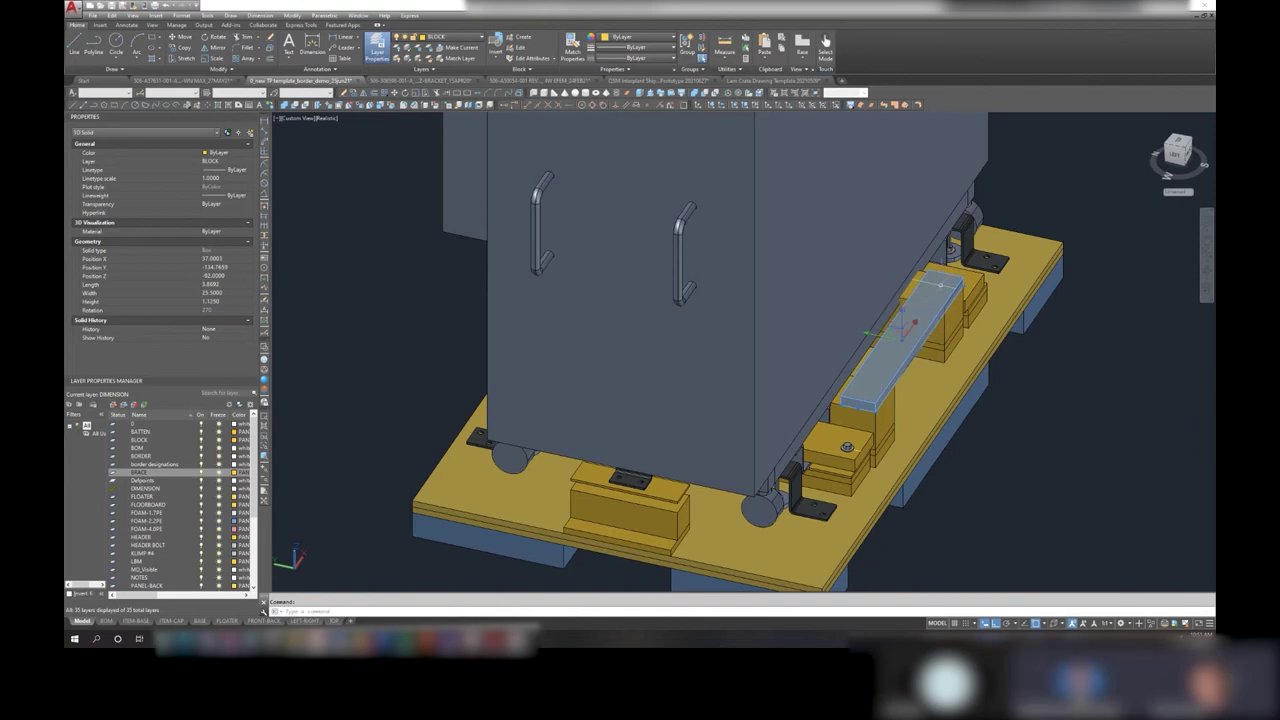
{"action": "mouse_move", "coordinate": [862, 517]}
{"action": "middle_mouse_down", "text": "shift"}
{"action": "mouse_move", "coordinate": [757, 462]}
{"action": "mouse_move", "coordinate": [797, 526]}
{"action": "mouse_move", "coordinate": [840, 428]}
{"action": "middle_mouse_up", "text": "shift"}
{"action": "scroll", "coordinate": [762, 448], "scroll_direction": "down", "scroll_amount": 3}
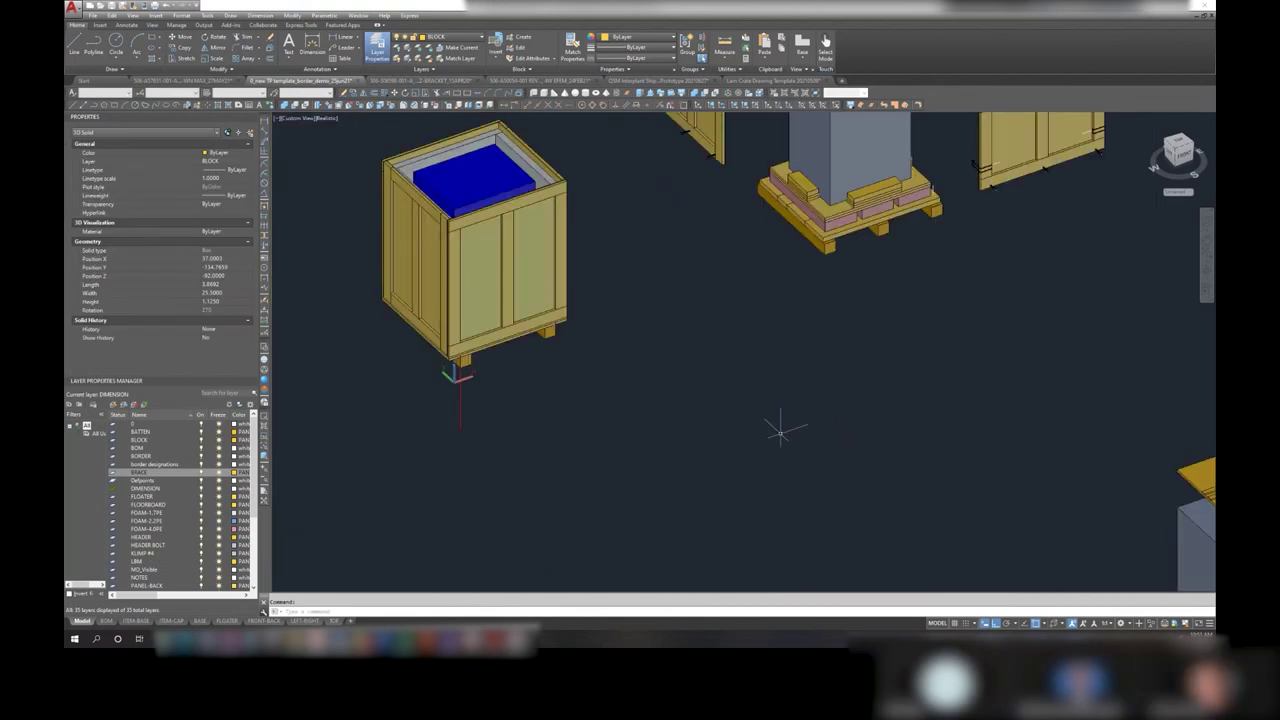
{"action": "scroll", "coordinate": [876, 253], "scroll_direction": "down", "scroll_amount": 2}
{"action": "key", "text": "Escape"}
{"action": "scroll", "coordinate": [800, 491], "scroll_direction": "up", "scroll_amount": 2}
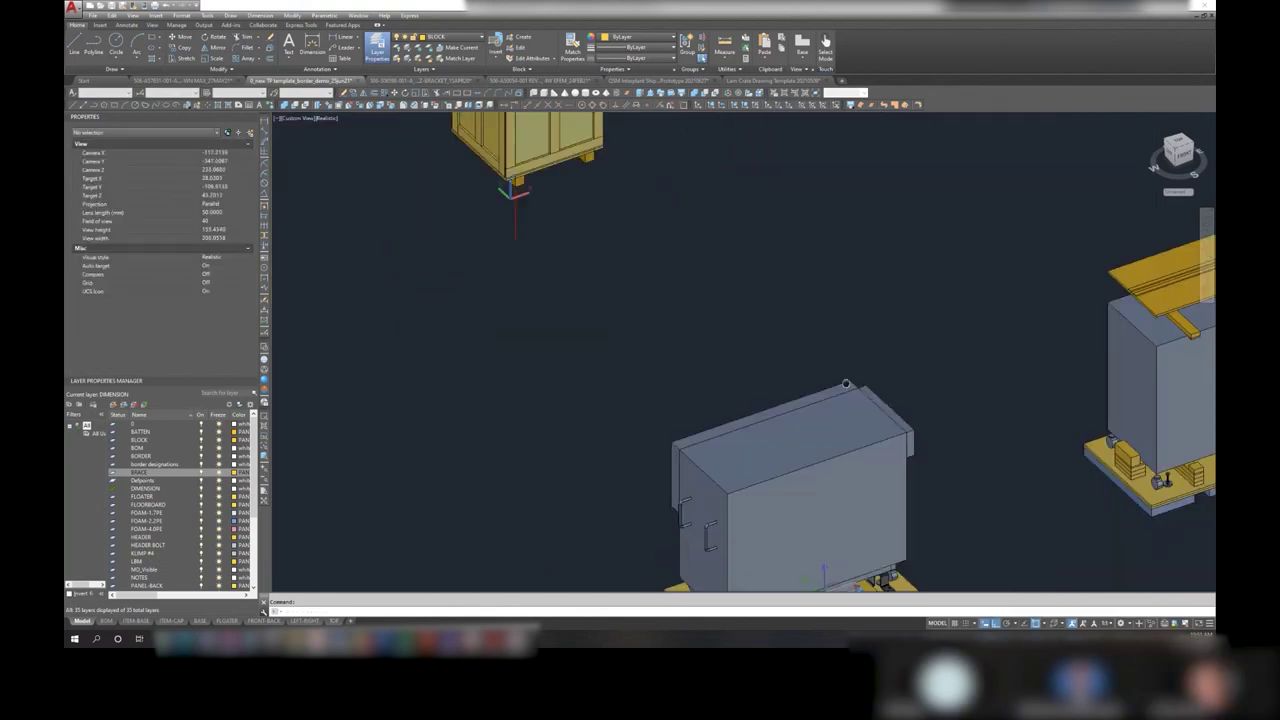
{"action": "scroll", "coordinate": [843, 432], "scroll_direction": "up", "scroll_amount": 2}
{"action": "scroll", "coordinate": [835, 440], "scroll_direction": "up", "scroll_amount": 2}
- Select the grey machine box and reframe the view on the crate base
{"action": "left_click", "coordinate": [810, 448]}
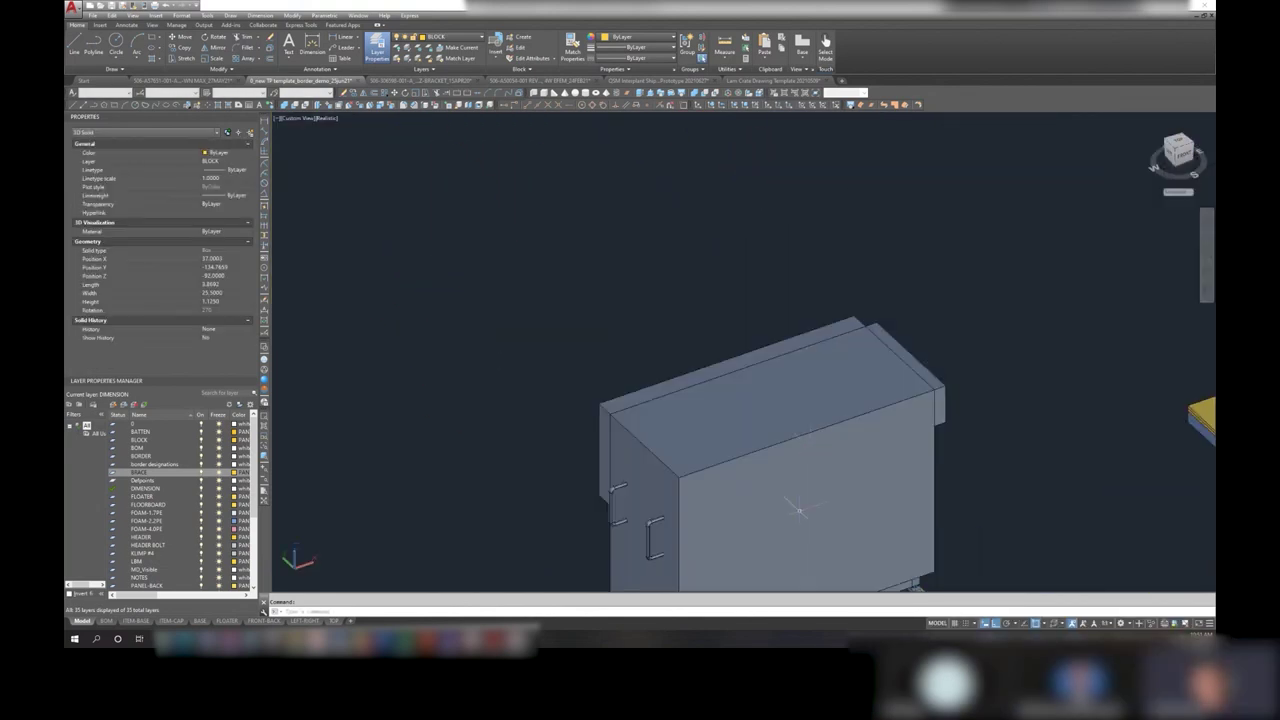
{"action": "scroll", "coordinate": [798, 510], "scroll_direction": "down", "scroll_amount": 2}
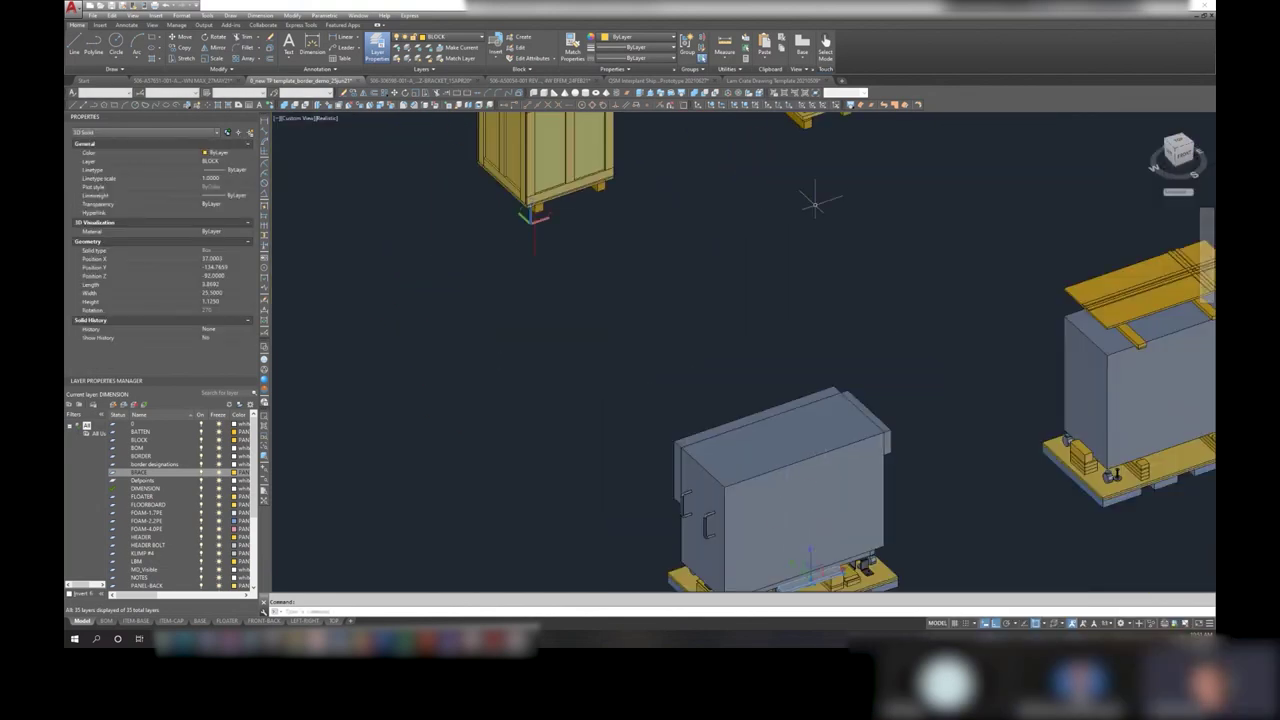
{"action": "left_click", "coordinate": [710, 107]}
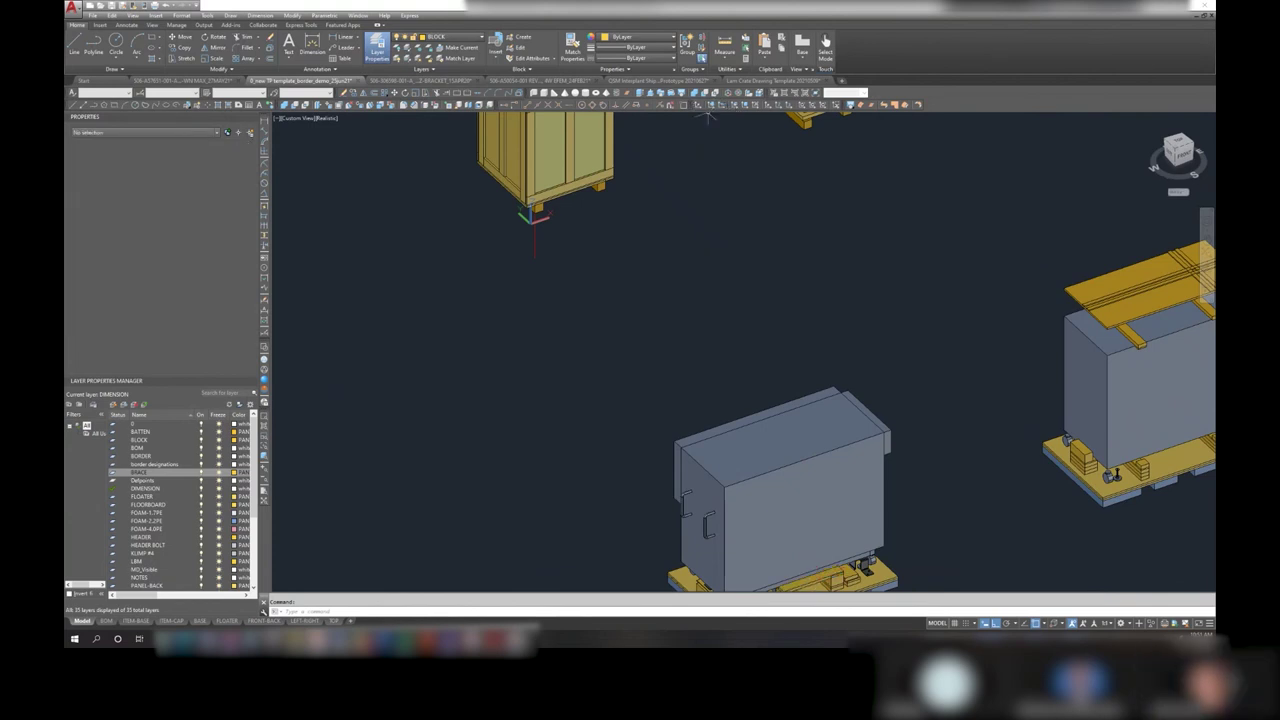
{"action": "middle_click_drag", "start_coordinate": [745, 545], "coordinate": [770, 295]}
{"action": "key", "text": "Escape"}
{"action": "scroll", "coordinate": [770, 300], "scroll_direction": "up", "scroll_amount": 2}
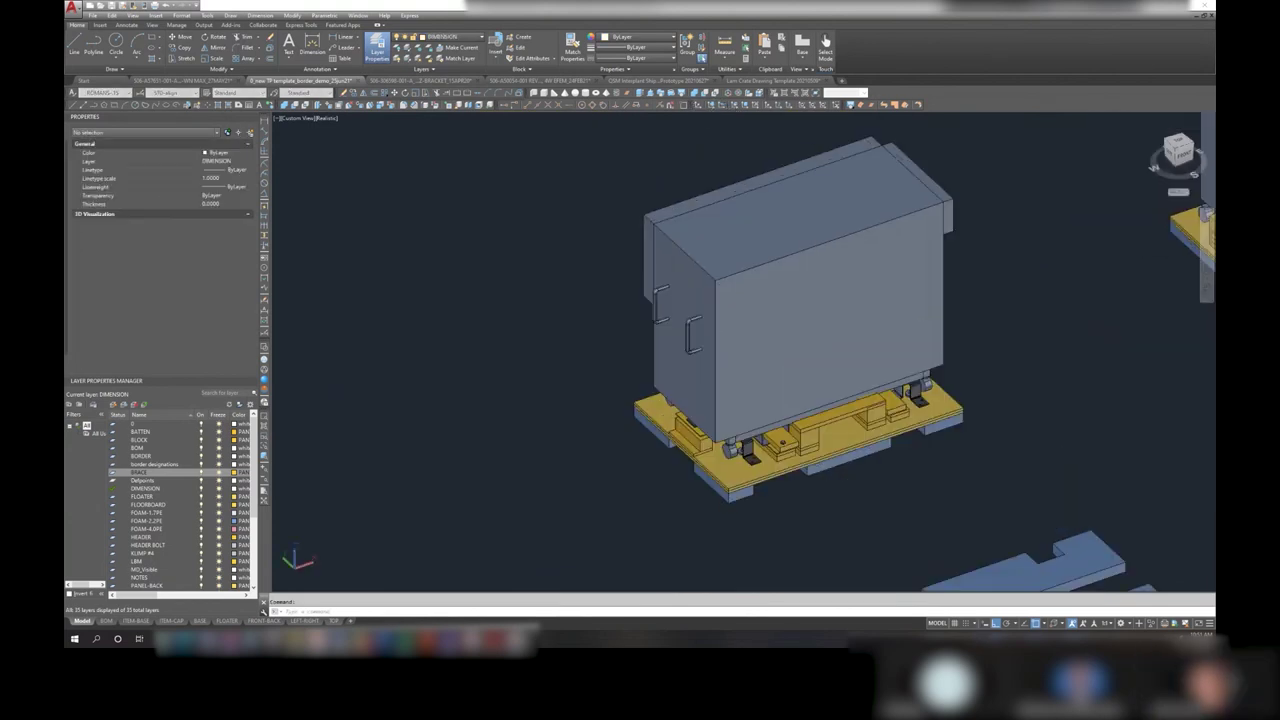
{"action": "scroll", "coordinate": [775, 420], "scroll_direction": "up", "scroll_amount": 2}
{"action": "scroll", "coordinate": [800, 405], "scroll_direction": "up", "scroll_amount": 2}
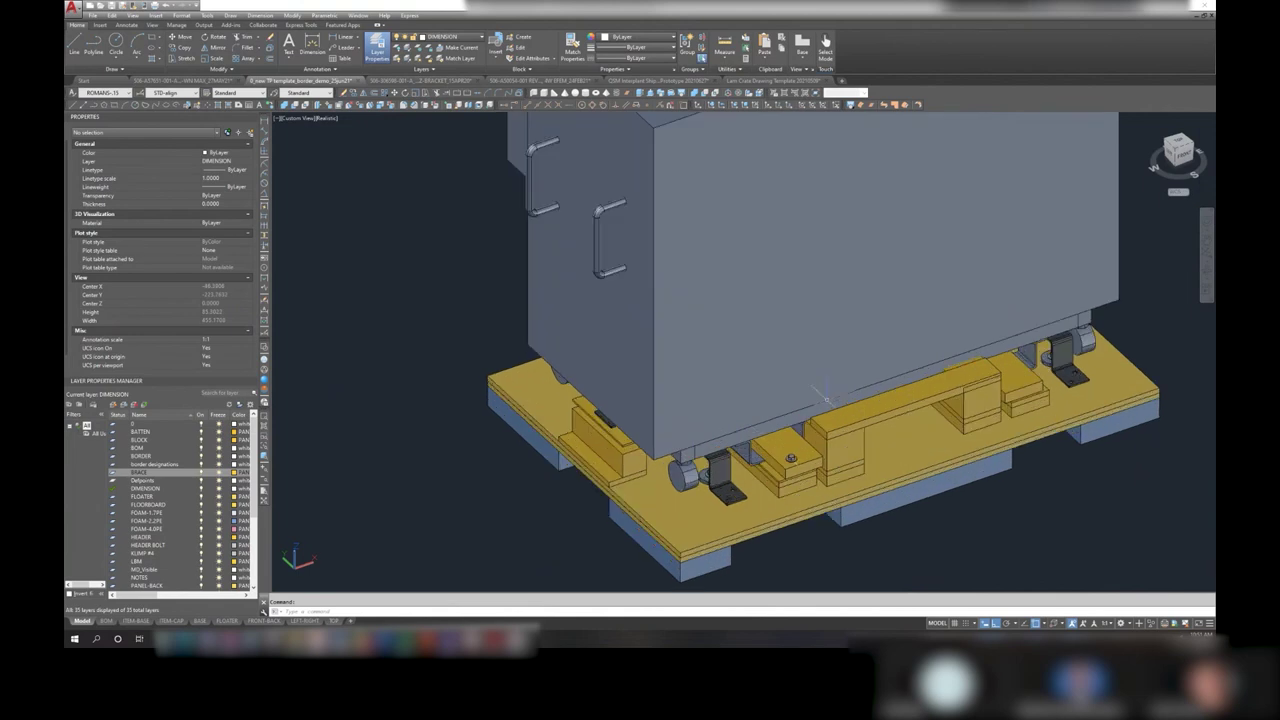
- Delete the bridge-shaped board and the right upright block beneath it
{"action": "left_click", "coordinate": [890, 405]}
{"action": "key", "text": "Delete"}
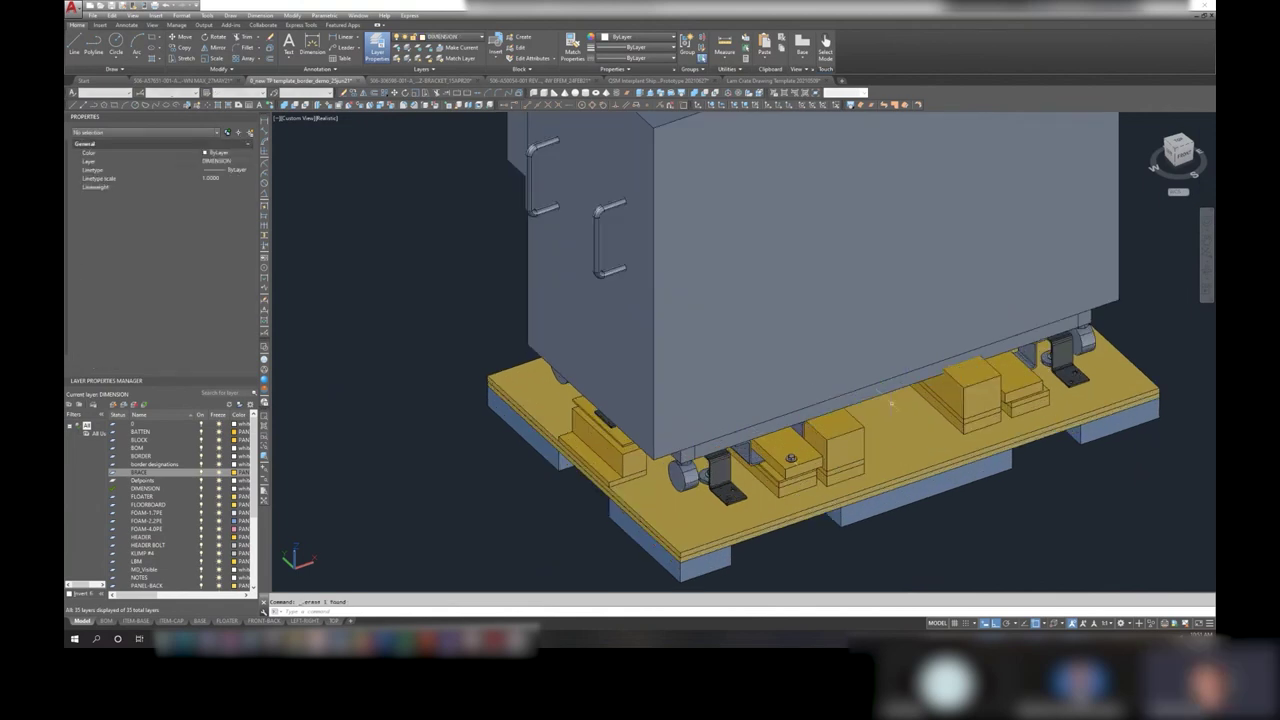
{"action": "left_click", "coordinate": [962, 393]}
{"action": "key", "text": "Delete"}
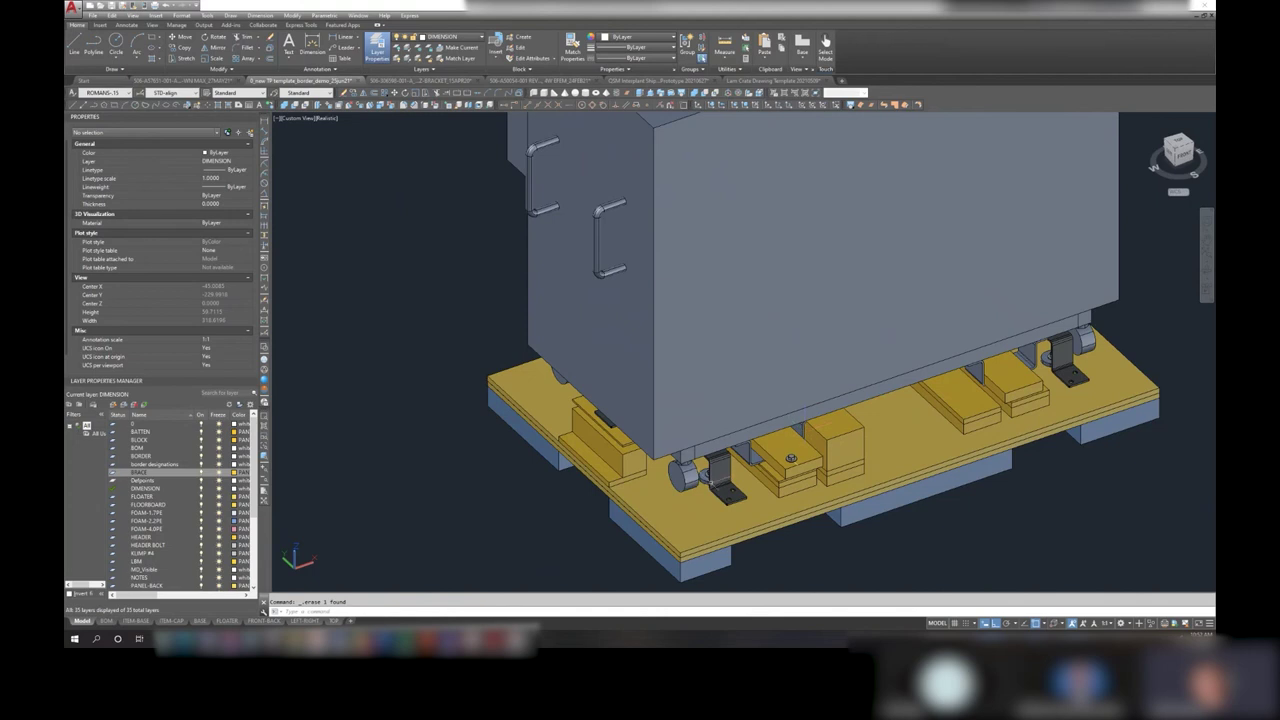
{"action": "left_click", "coordinate": [716, 480]}
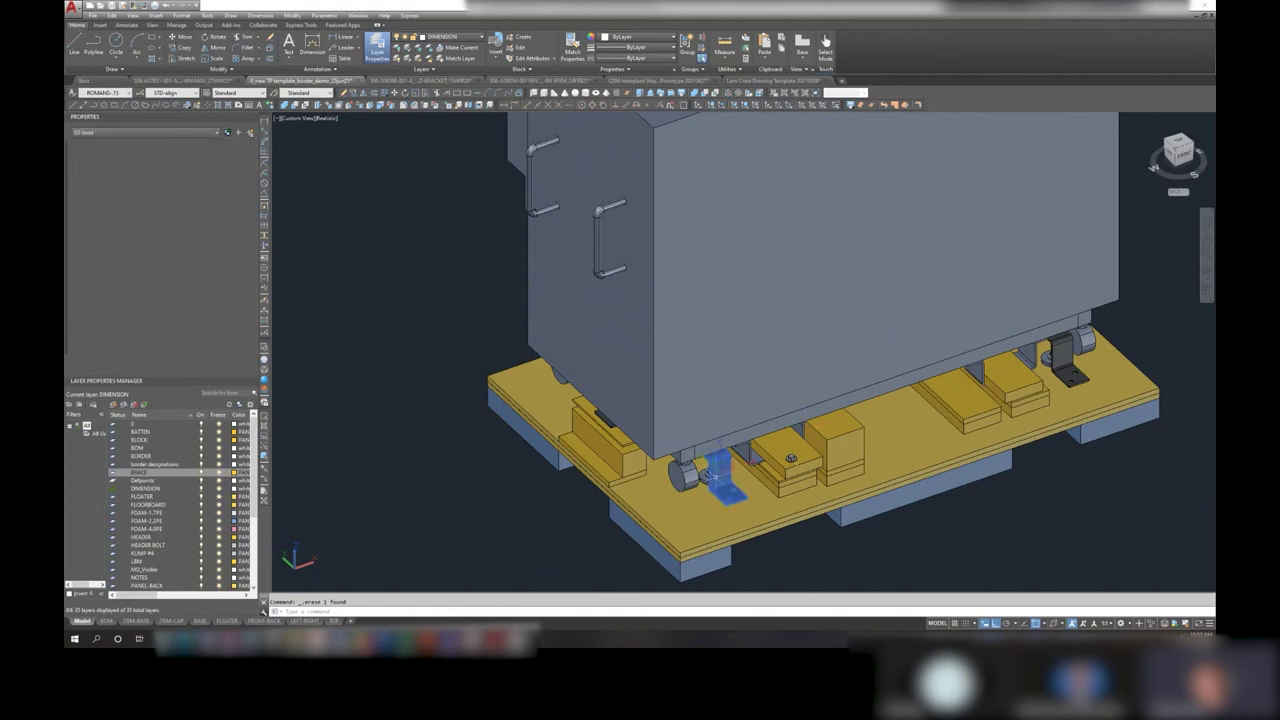
{"action": "middle_click_drag", "start_coordinate": [718, 484], "coordinate": [732, 399], "text": "shift"}
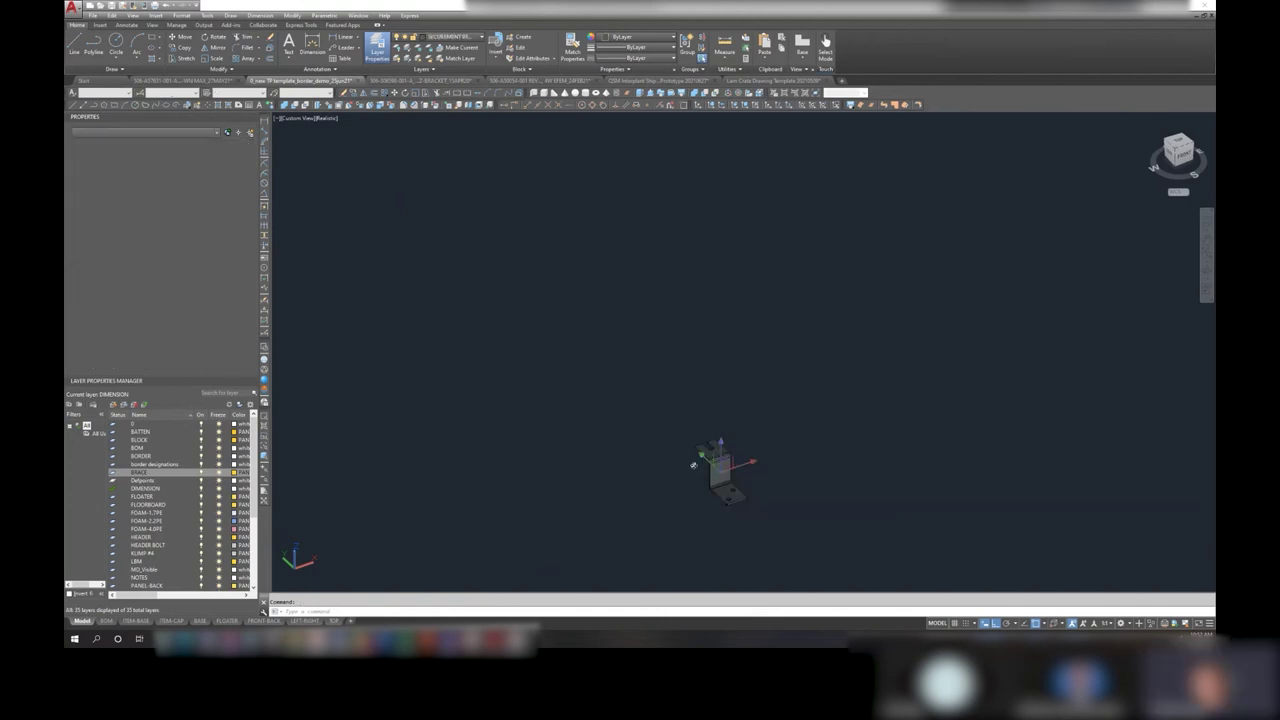
{"action": "scroll", "coordinate": [732, 399], "scroll_direction": "up", "scroll_amount": 2}
{"action": "scroll", "coordinate": [740, 392], "scroll_direction": "up", "scroll_amount": 2}
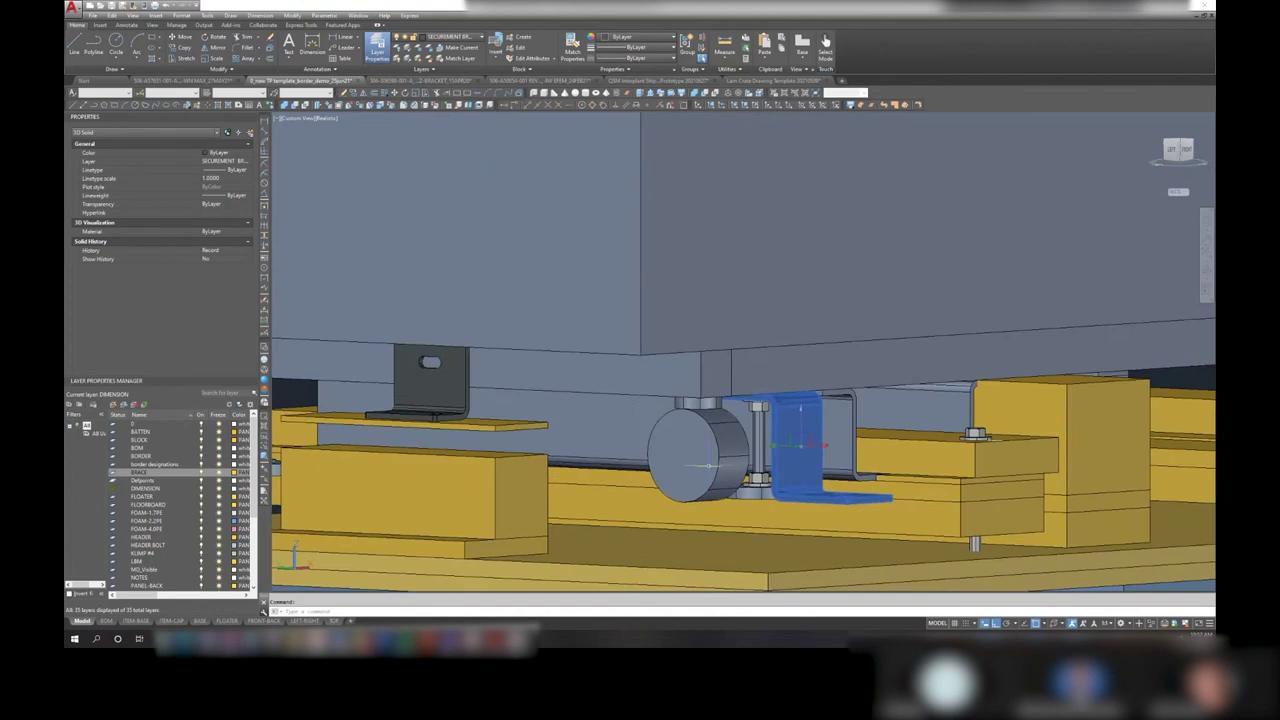
{"action": "scroll", "coordinate": [755, 380], "scroll_direction": "up", "scroll_amount": 2}
{"action": "scroll", "coordinate": [760, 375], "scroll_direction": "down", "scroll_amount": 2}
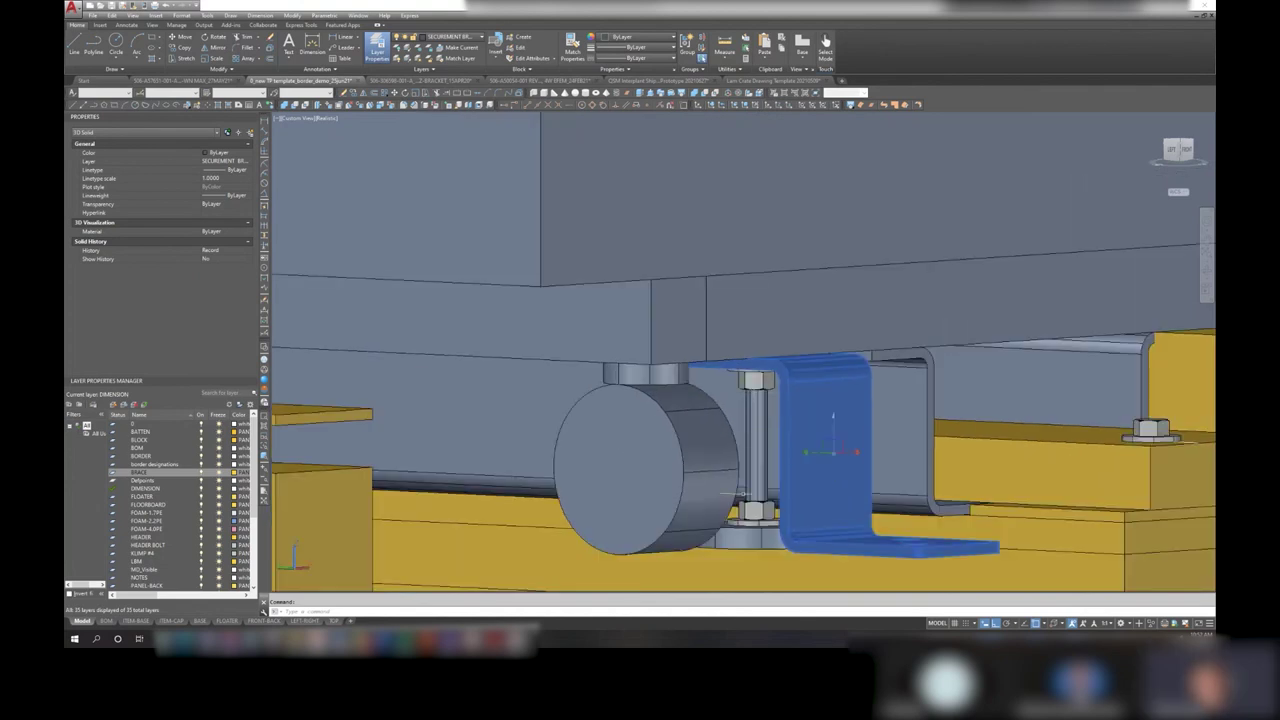
{"action": "middle_click_drag", "start_coordinate": [757, 439], "coordinate": [760, 440], "text": "shift"}
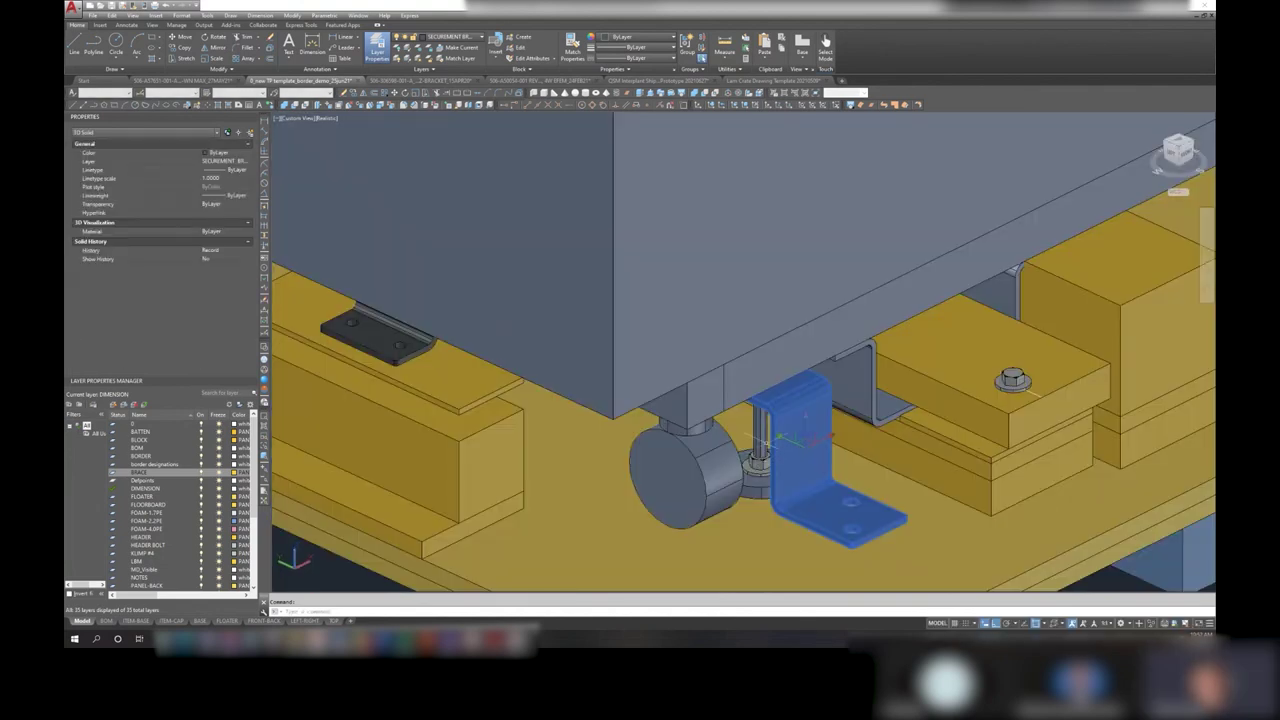
{"action": "left_click", "coordinate": [760, 438]}
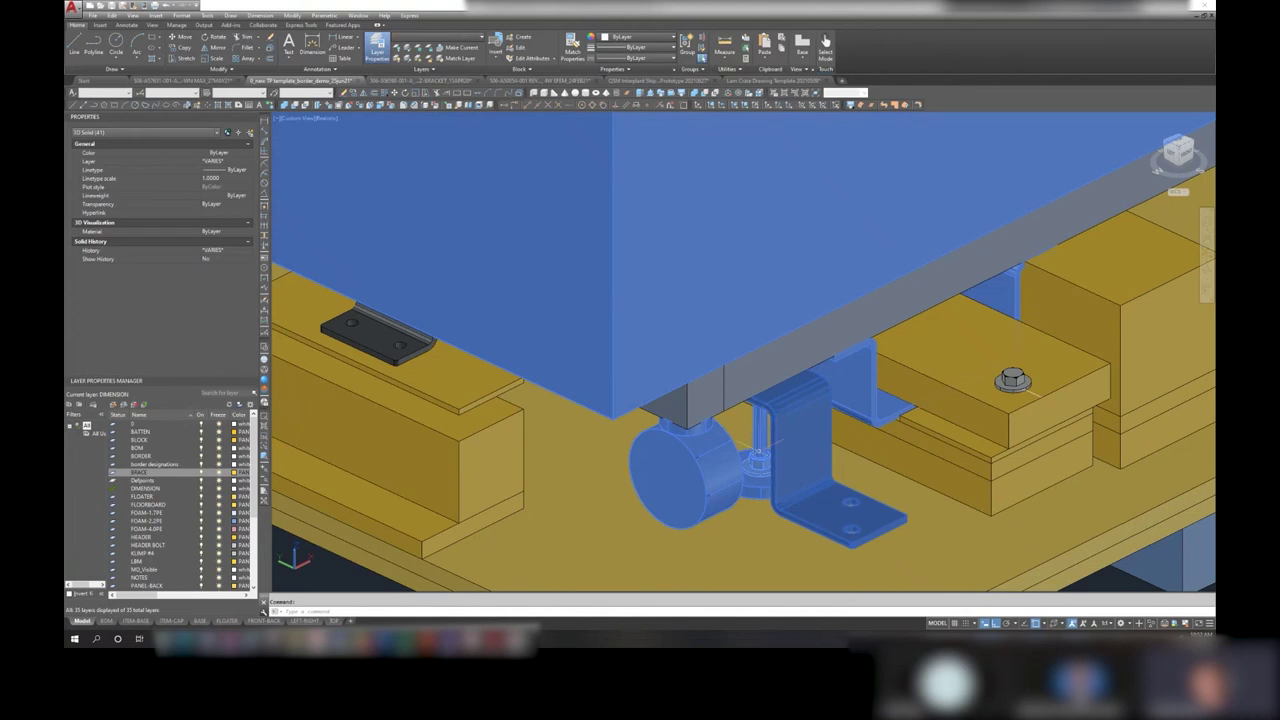
{"action": "scroll", "coordinate": [762, 432], "scroll_direction": "up", "scroll_amount": 2}
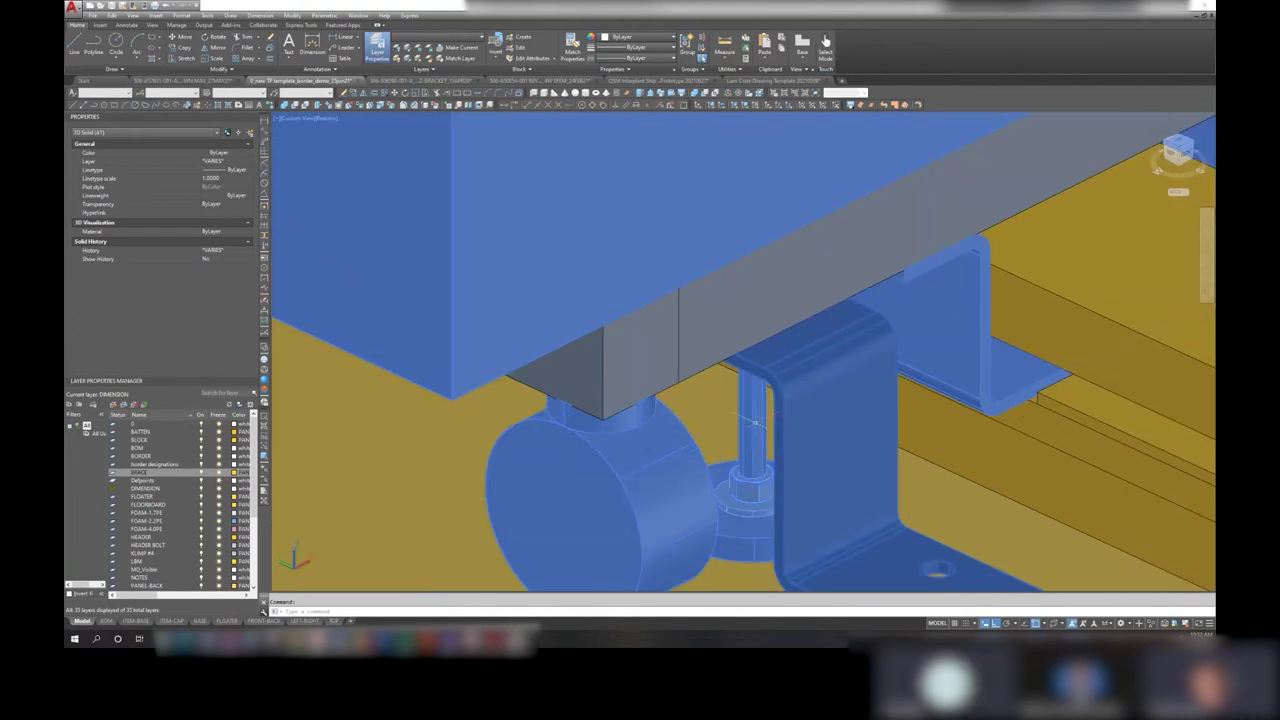
{"action": "key", "text": "Escape"}
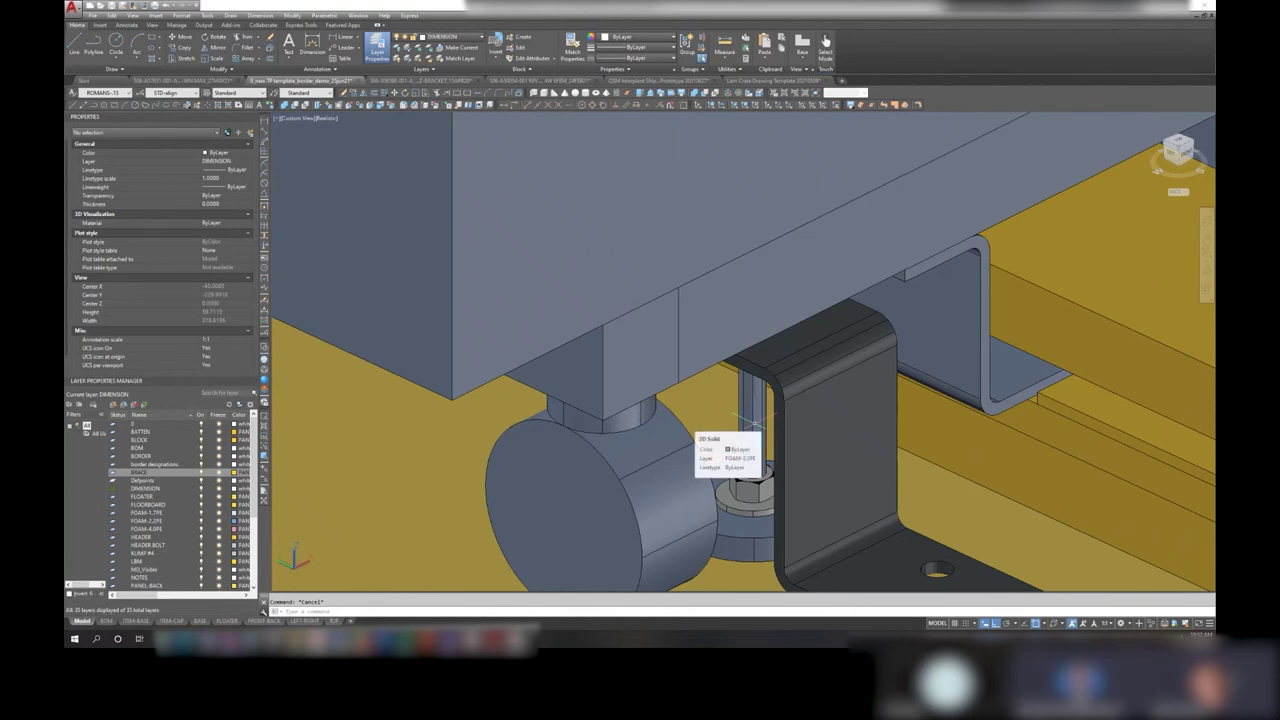
{"action": "middle_click_drag", "start_coordinate": [755, 418], "coordinate": [760, 406], "text": "shift"}
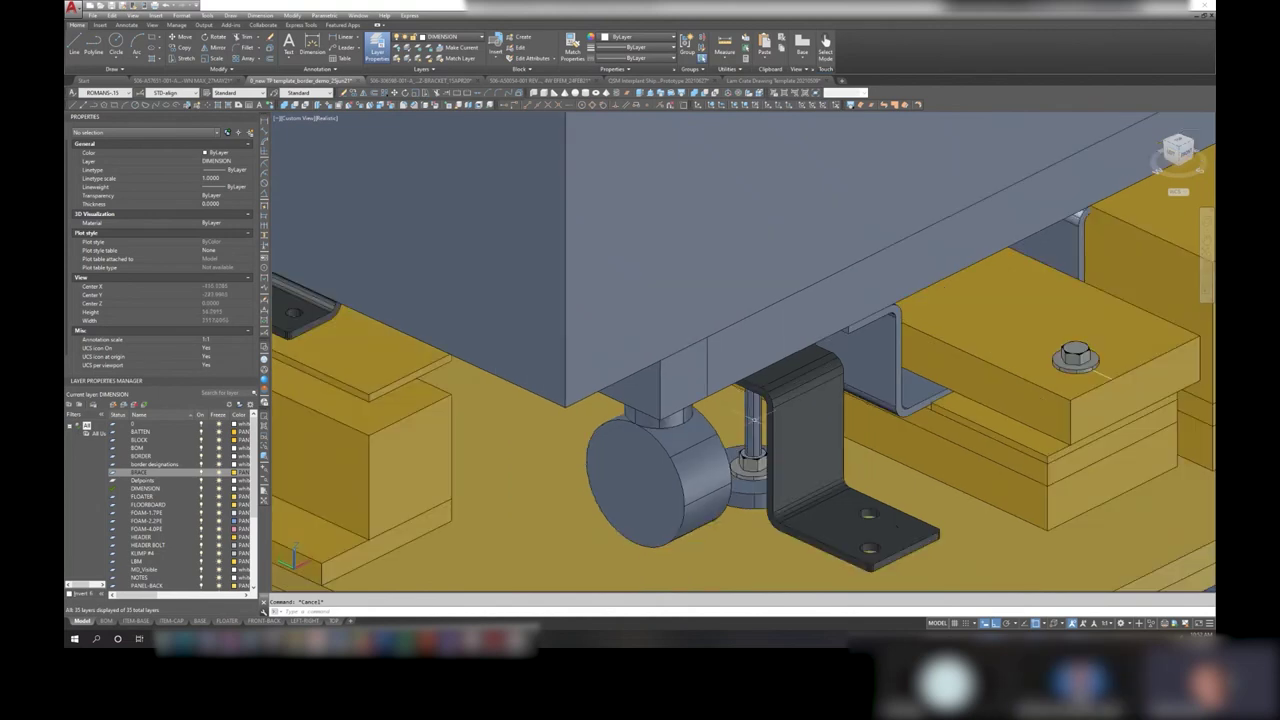
{"action": "scroll", "coordinate": [760, 405], "scroll_direction": "up", "scroll_amount": 1}
{"action": "scroll", "coordinate": [762, 404], "scroll_direction": "up", "scroll_amount": 2}
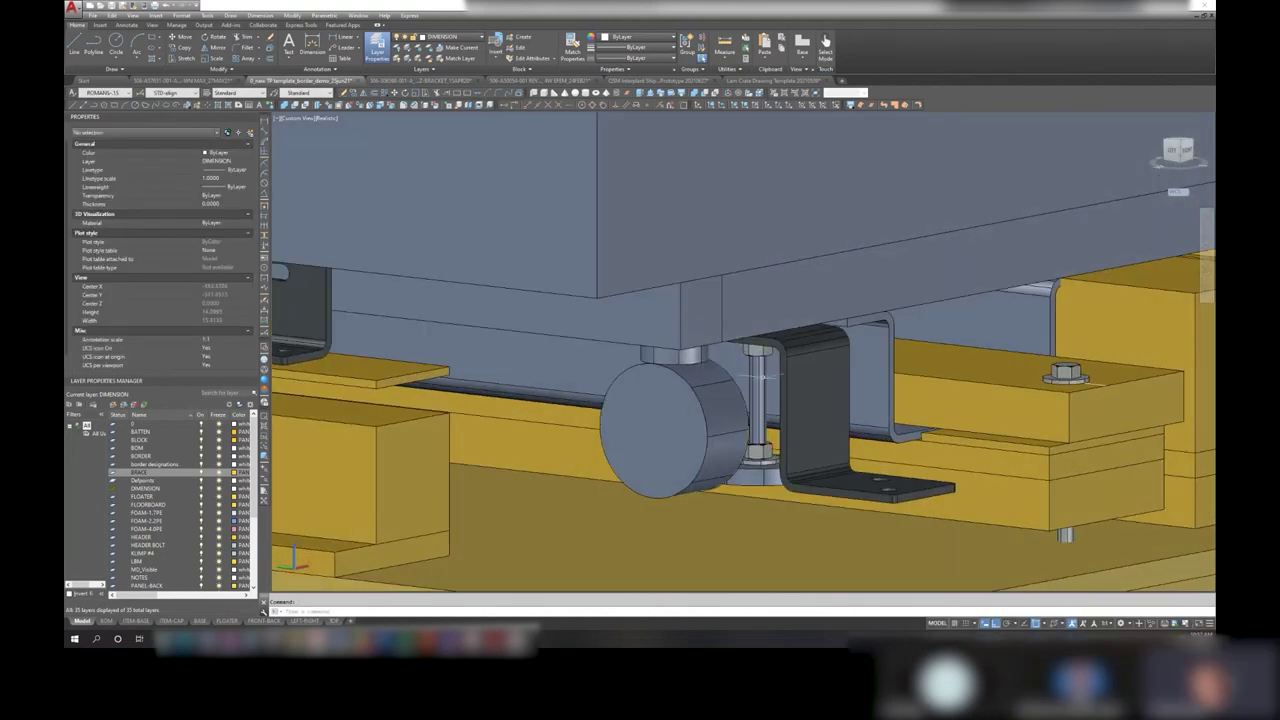
{"action": "left_click", "coordinate": [797, 362]}
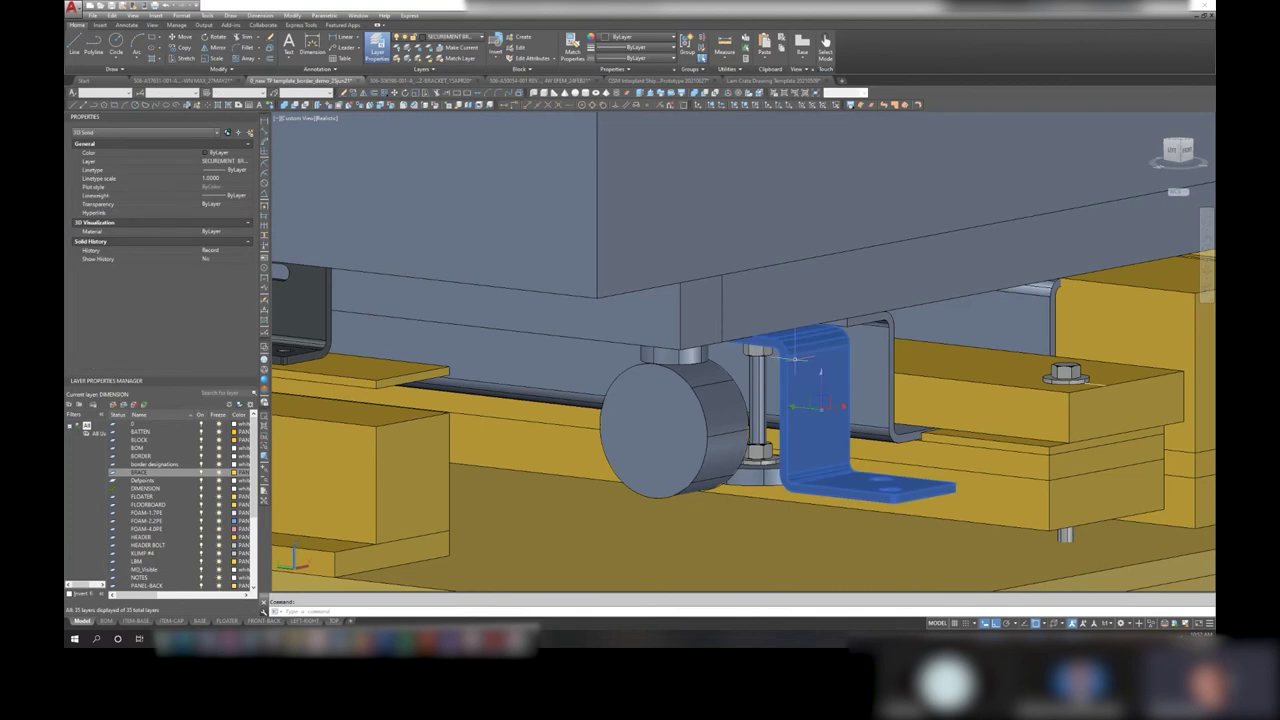
{"action": "right_click", "coordinate": [797, 362]}
{"action": "left_click", "coordinate": [835, 426]}
{"action": "left_click", "coordinate": [800, 428]}
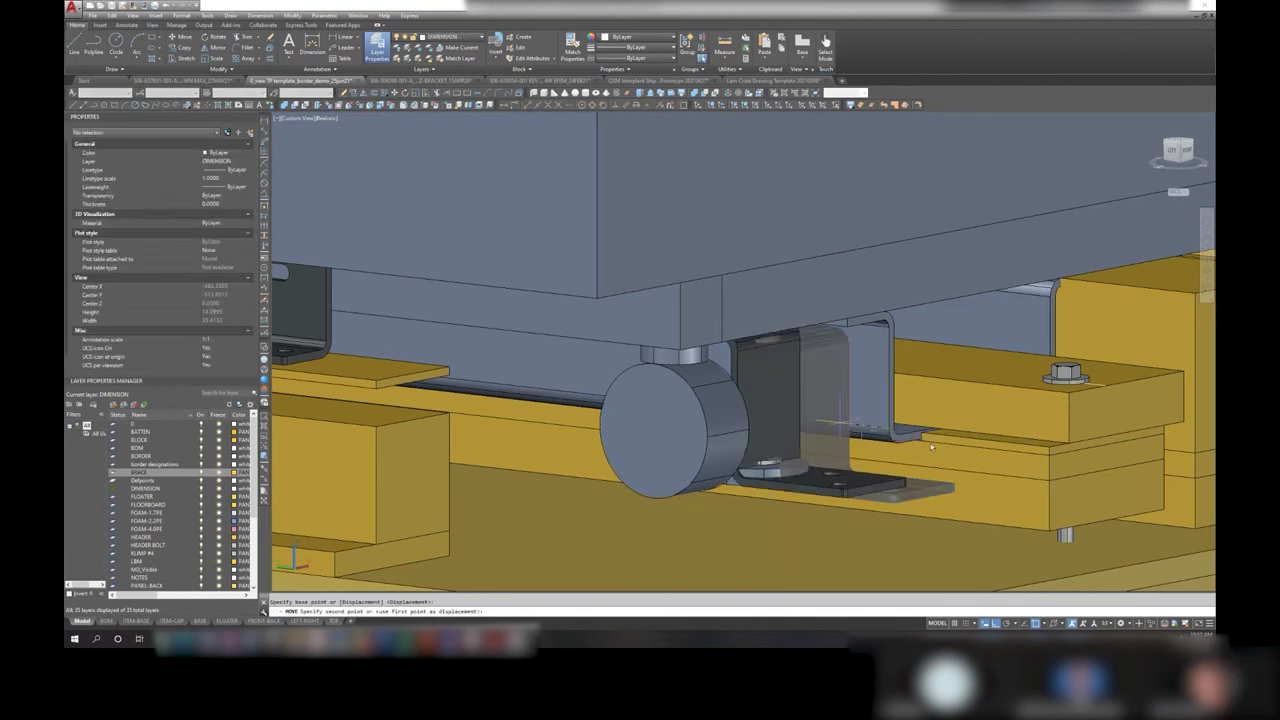
{"action": "left_click", "coordinate": [897, 434]}
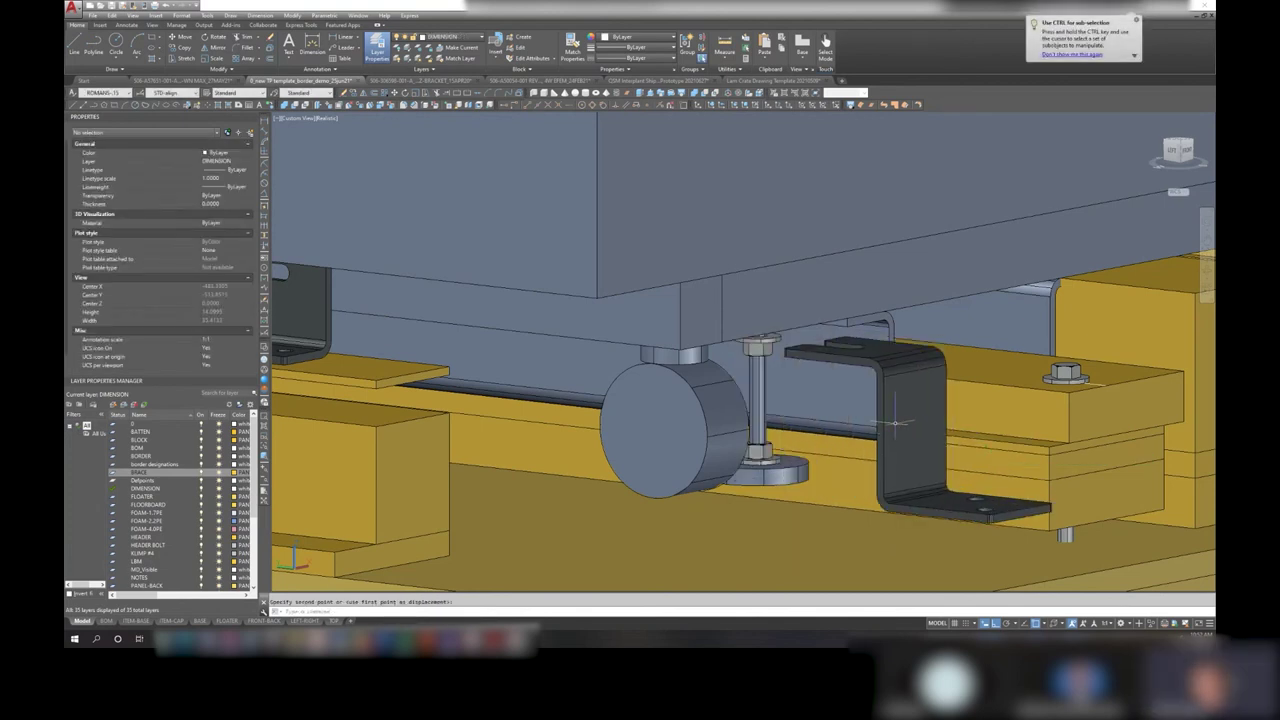
{"action": "middle_click_drag", "start_coordinate": [897, 434], "coordinate": [730, 522], "text": "shift"}
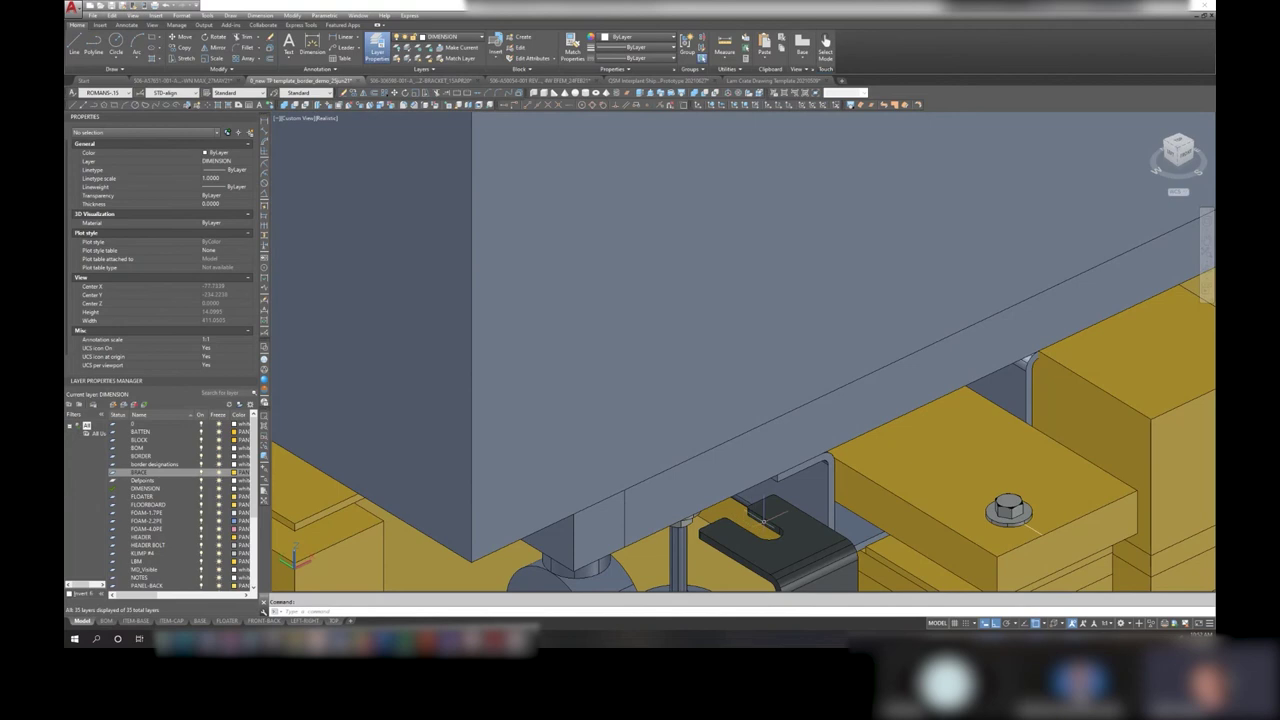
{"action": "middle_click_drag", "start_coordinate": [766, 522], "coordinate": [752, 430], "text": "shift"}
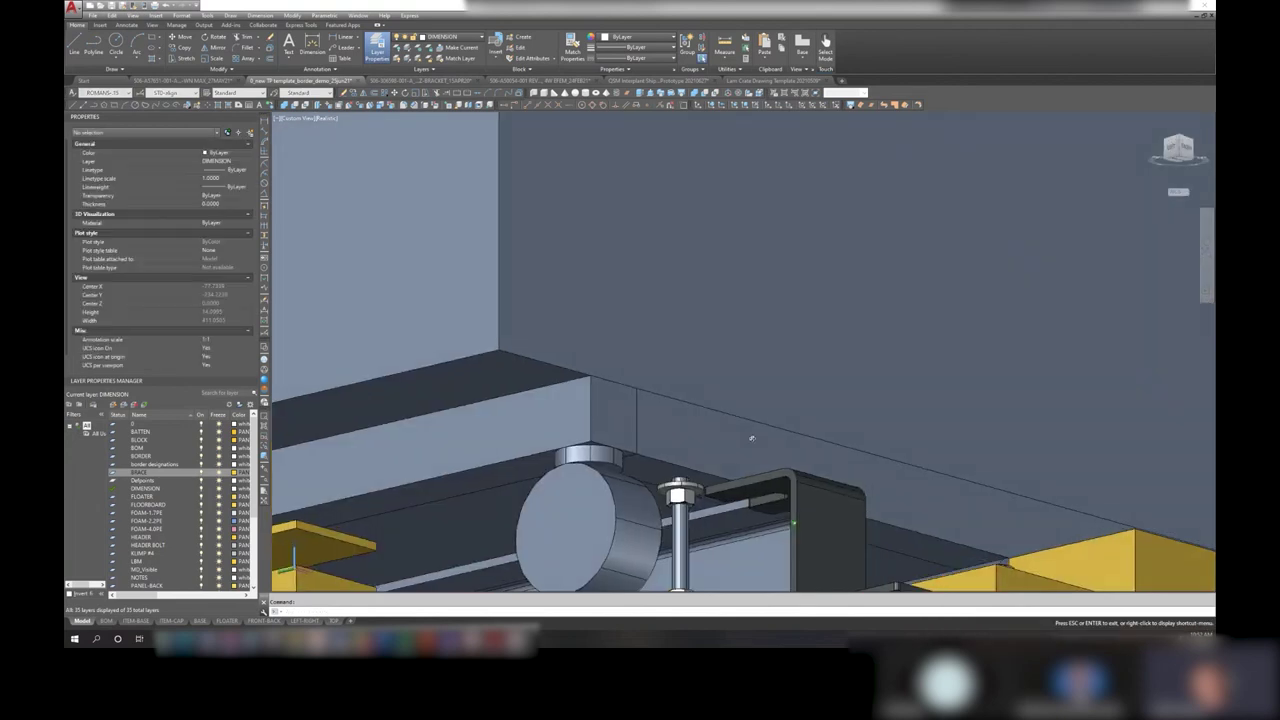
{"action": "scroll", "coordinate": [650, 386], "scroll_direction": "down", "scroll_amount": 3}
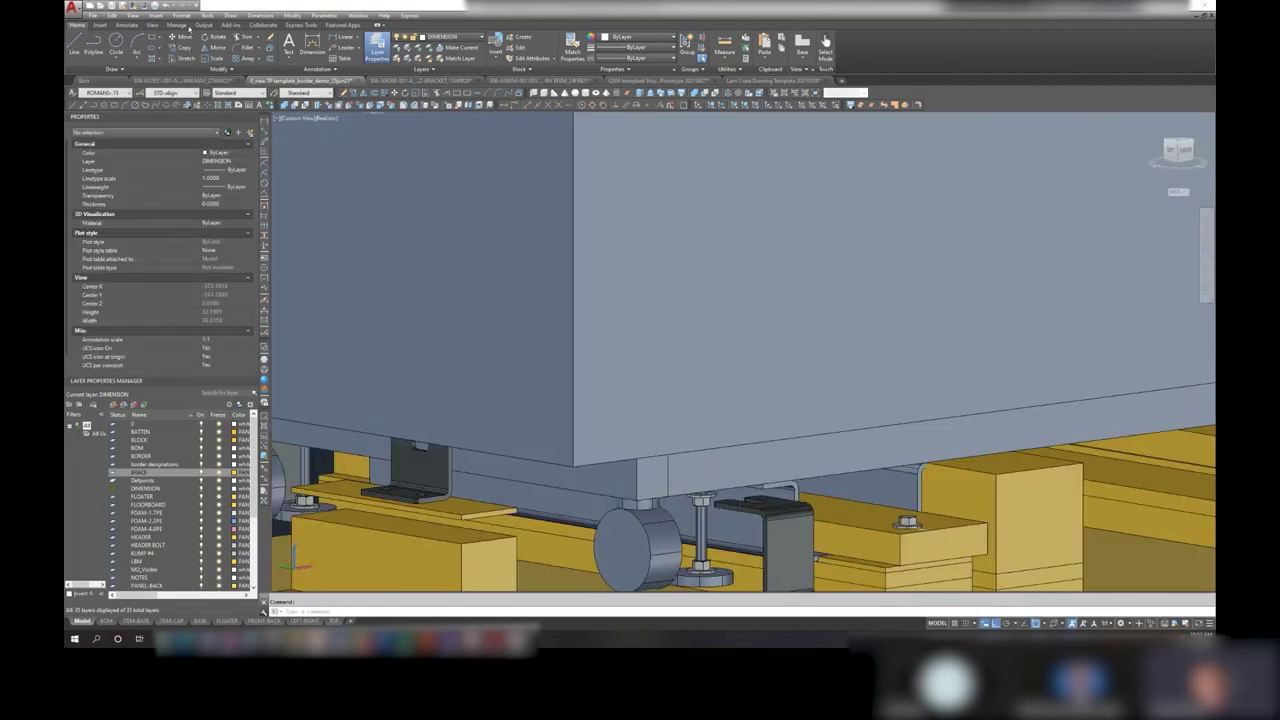
{"action": "left_click", "coordinate": [168, 6]}
{"action": "left_click", "coordinate": [168, 6]}
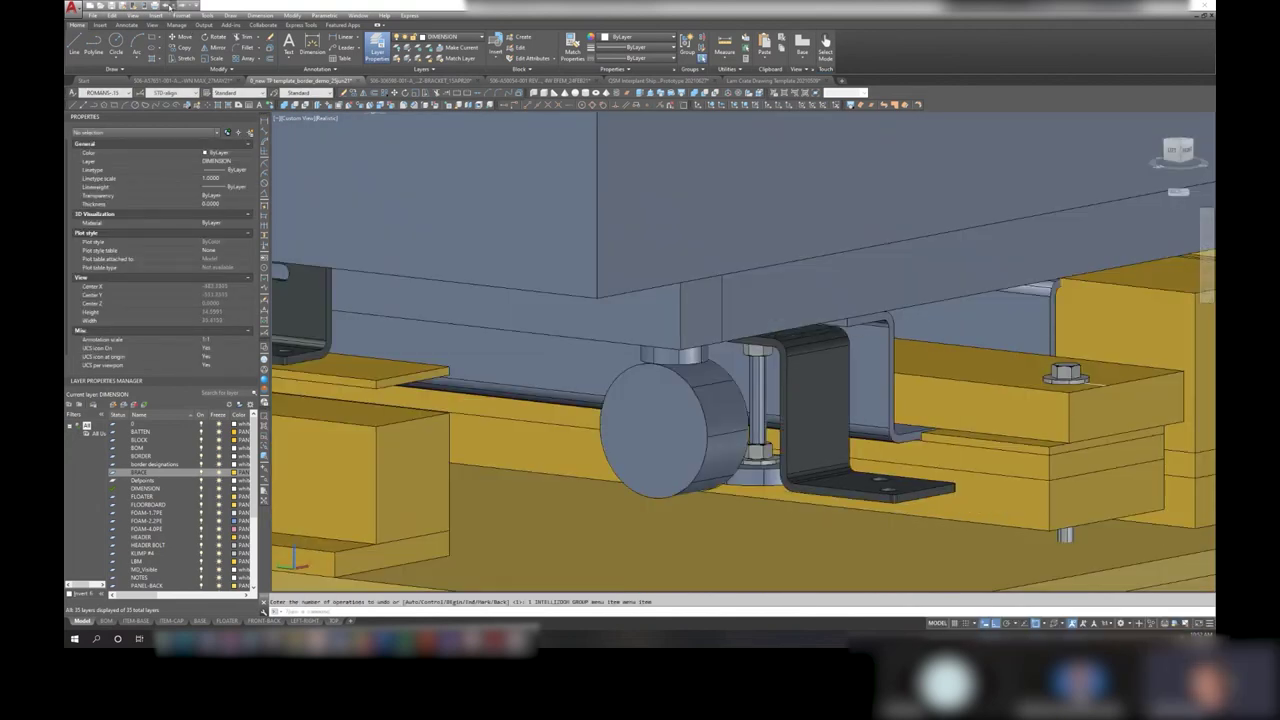
{"action": "middle_click_drag", "start_coordinate": [844, 484], "coordinate": [791, 297], "text": "shift"}
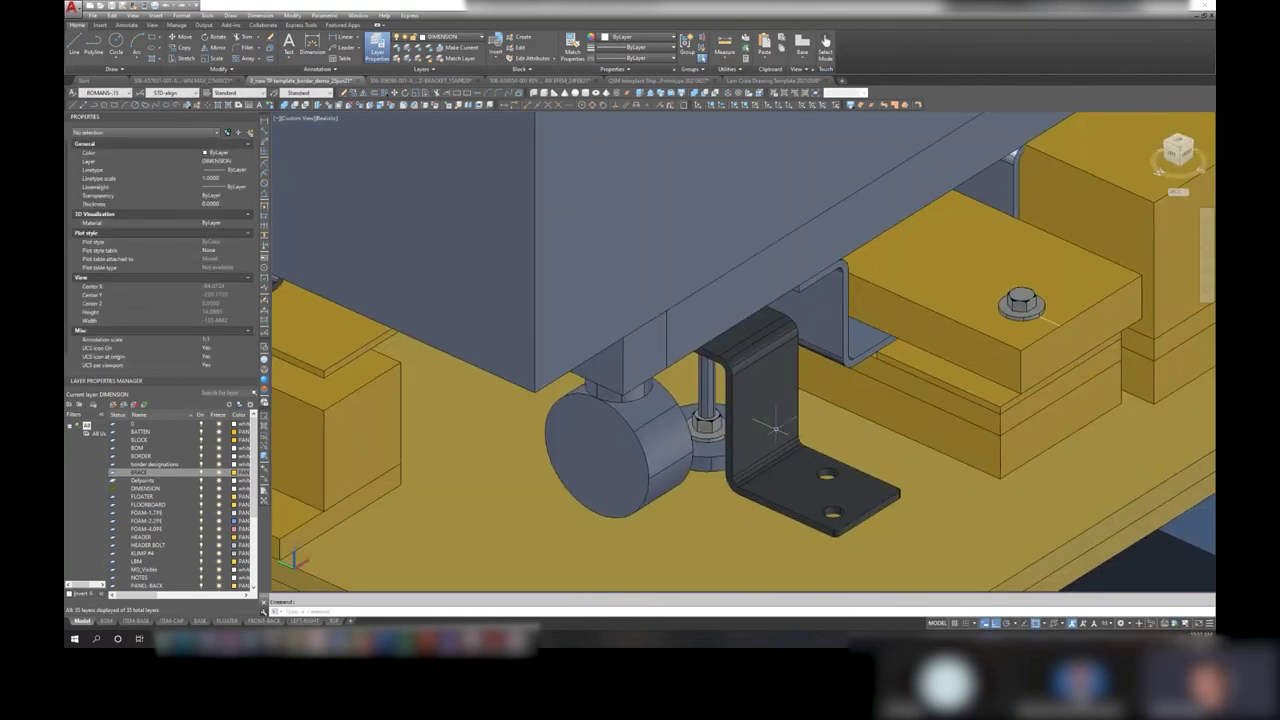
{"action": "scroll", "coordinate": [773, 412], "scroll_direction": "down", "scroll_amount": 2}
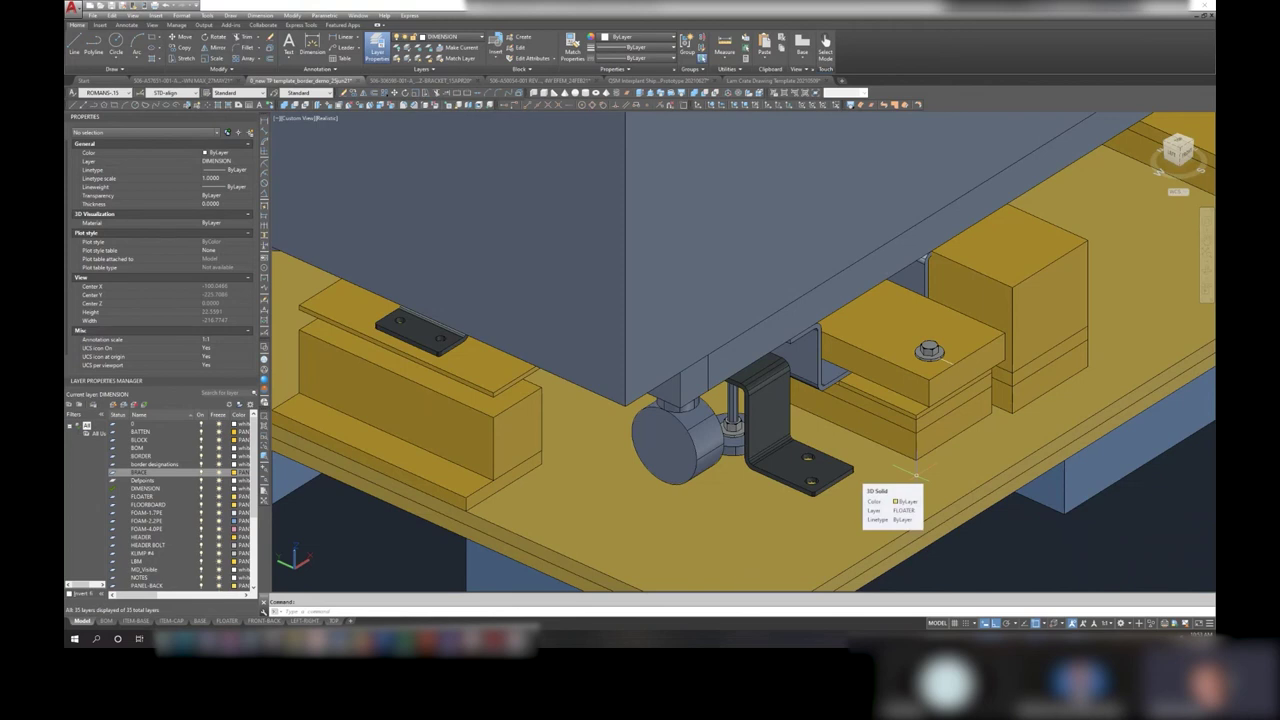
{"action": "middle_click_drag", "start_coordinate": [916, 475], "coordinate": [916, 450], "text": "shift"}
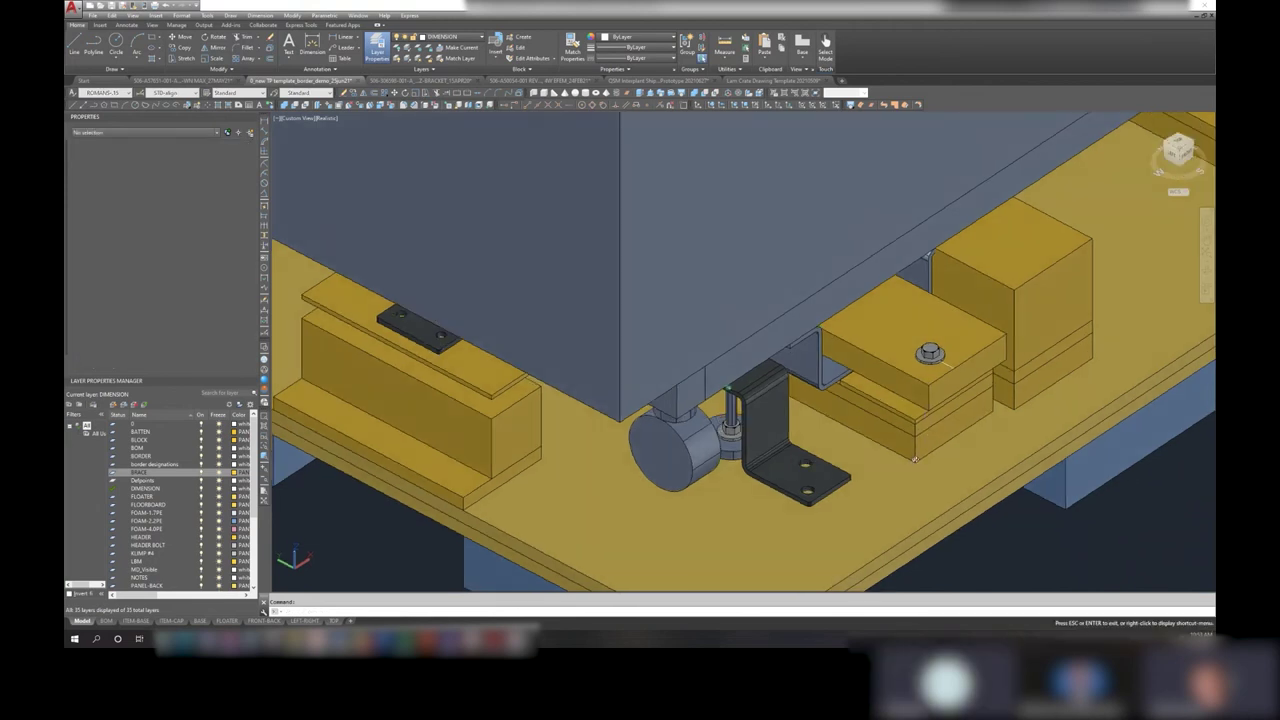
{"action": "scroll", "coordinate": [916, 450], "scroll_direction": "down", "scroll_amount": 4}
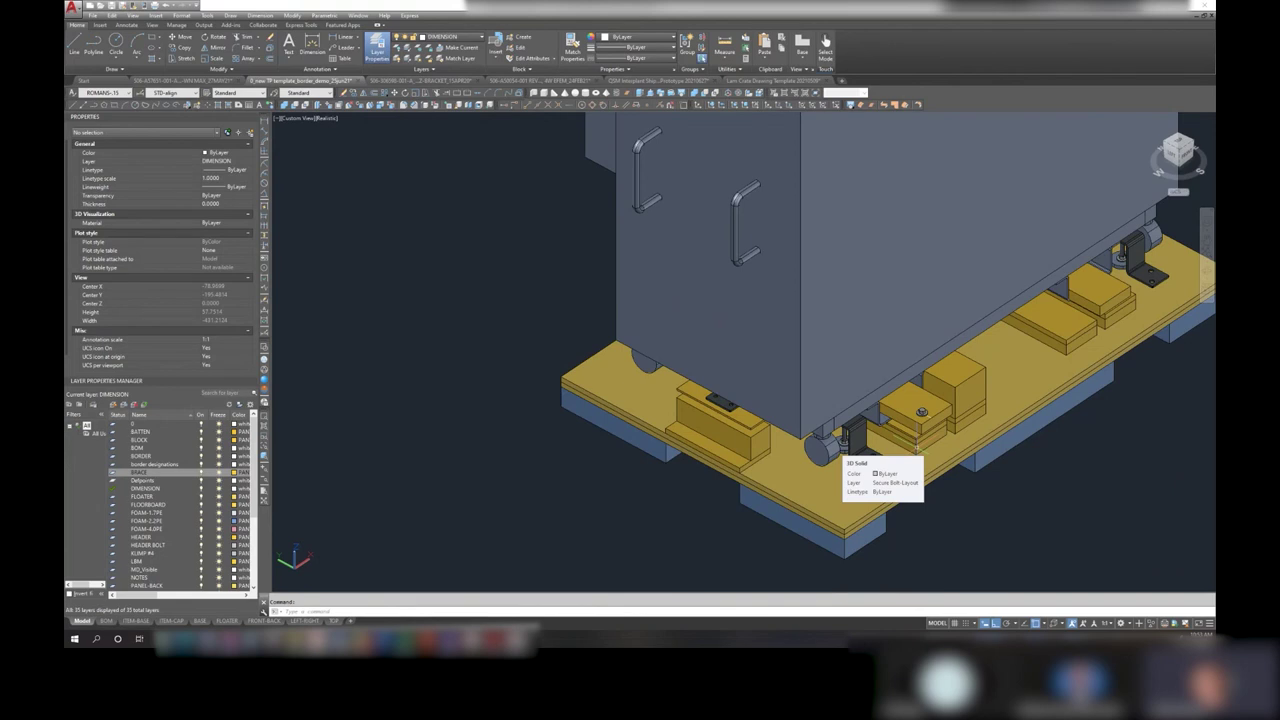
{"action": "left_click", "coordinate": [858, 438]}
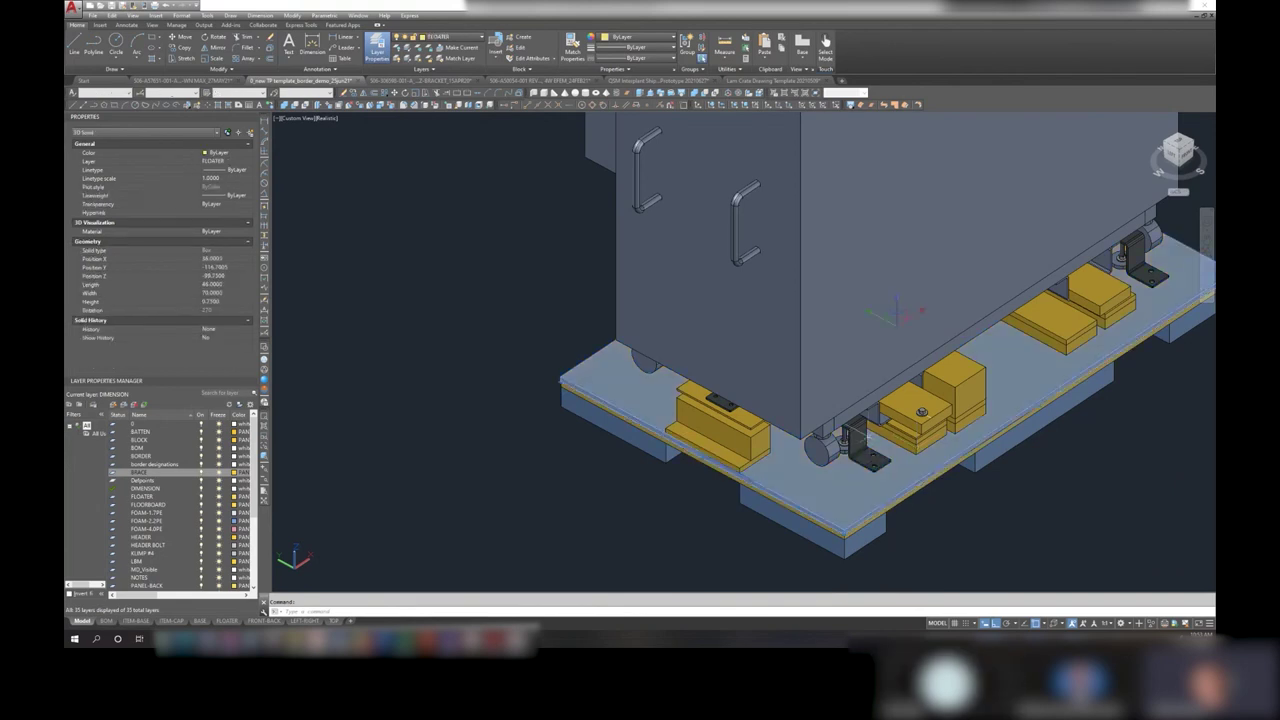
{"action": "key", "text": "Escape"}
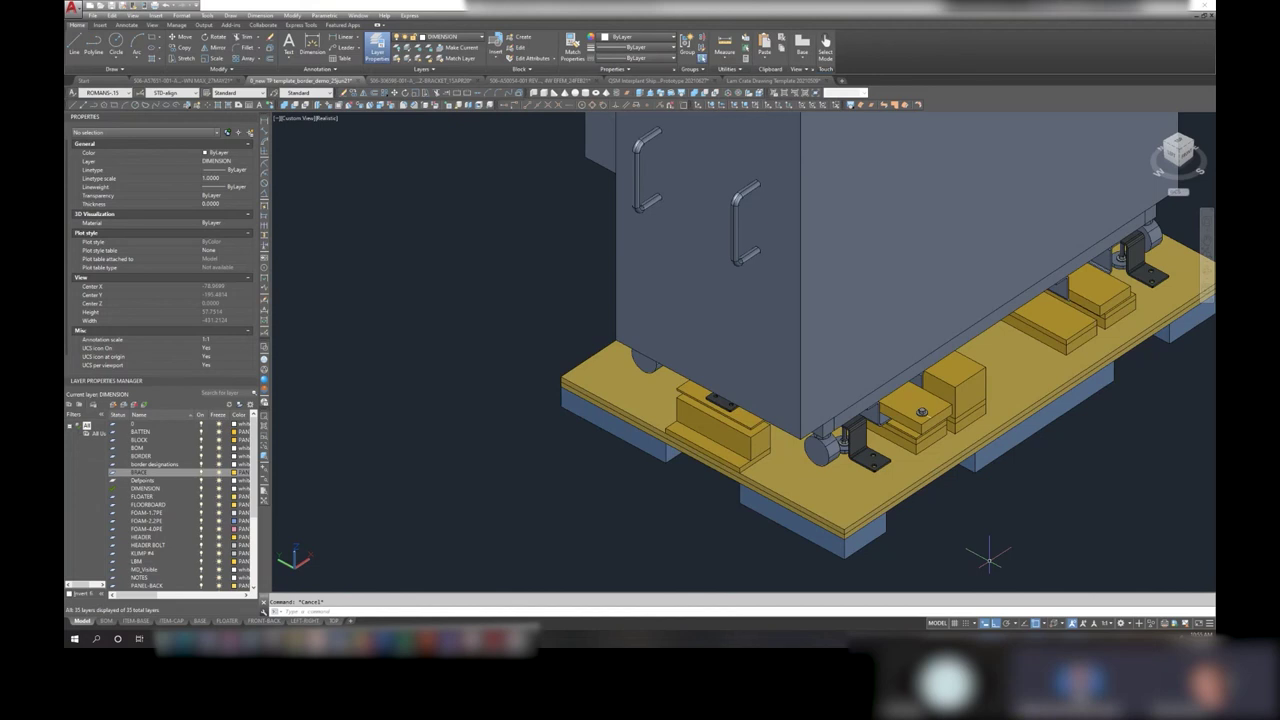
{"action": "scroll", "coordinate": [972, 428], "scroll_direction": "down", "scroll_amount": 2}
{"action": "middle_click_drag", "start_coordinate": [960, 432], "coordinate": [893, 452]}
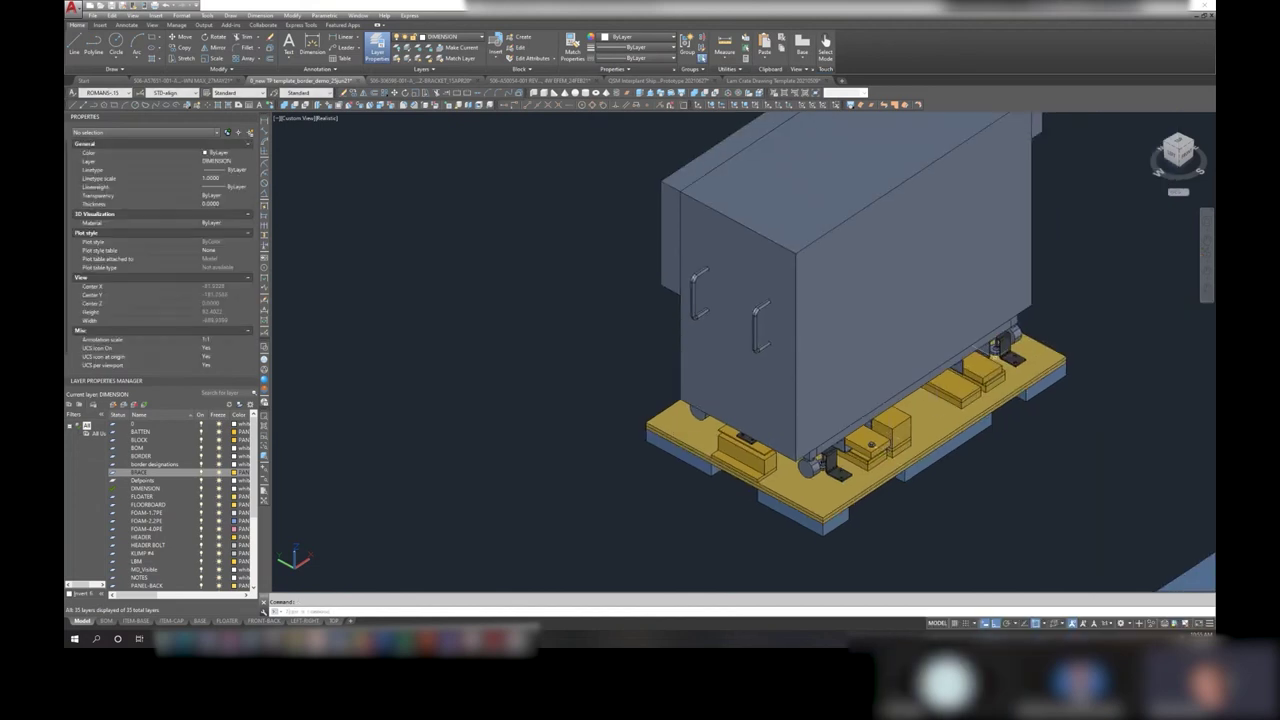
{"action": "middle_click_drag", "start_coordinate": [1003, 350], "coordinate": [1050, 345], "text": "shift"}
{"action": "left_click", "coordinate": [1015, 368]}
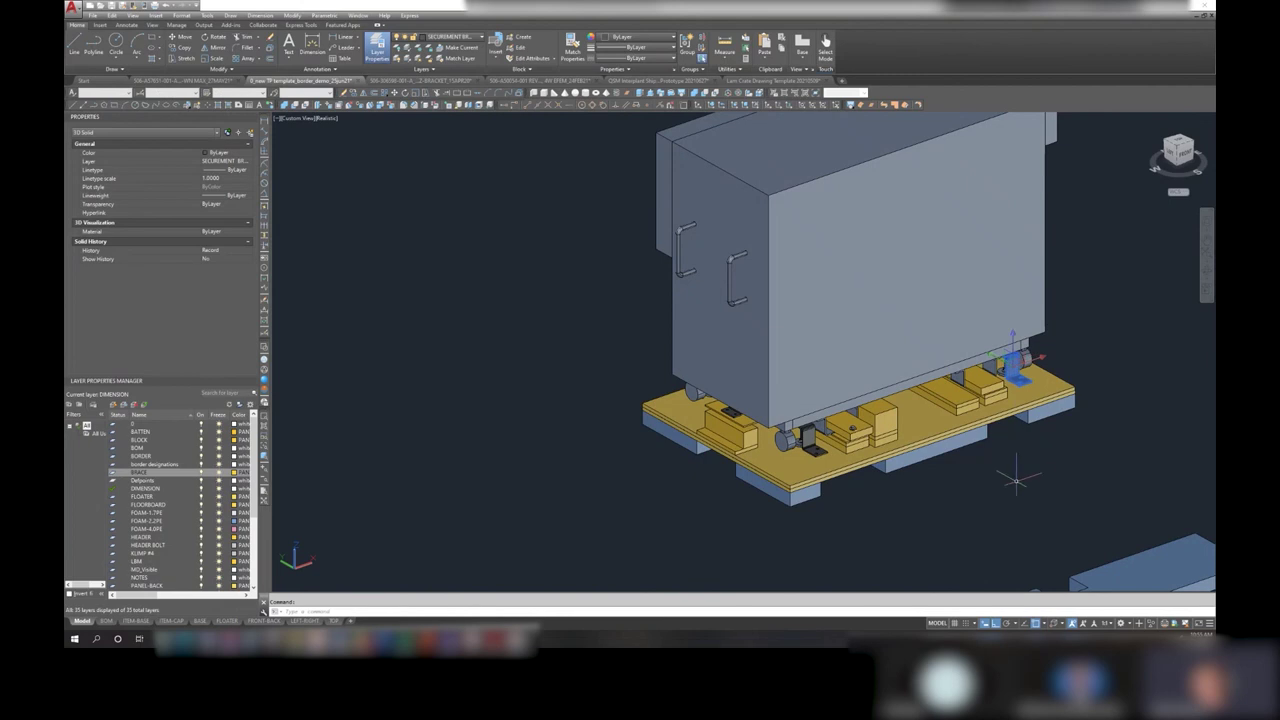
{"action": "key", "text": "Escape"}
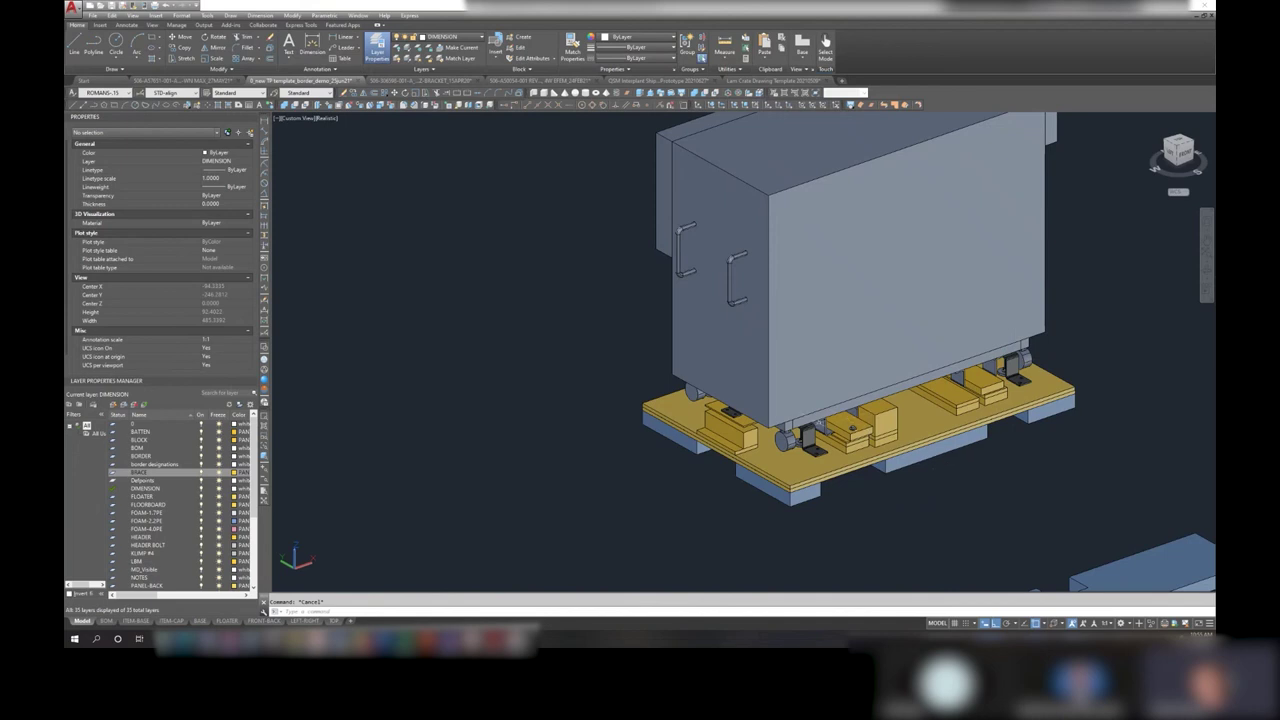
{"action": "scroll", "coordinate": [727, 410], "scroll_direction": "up", "scroll_amount": 2}
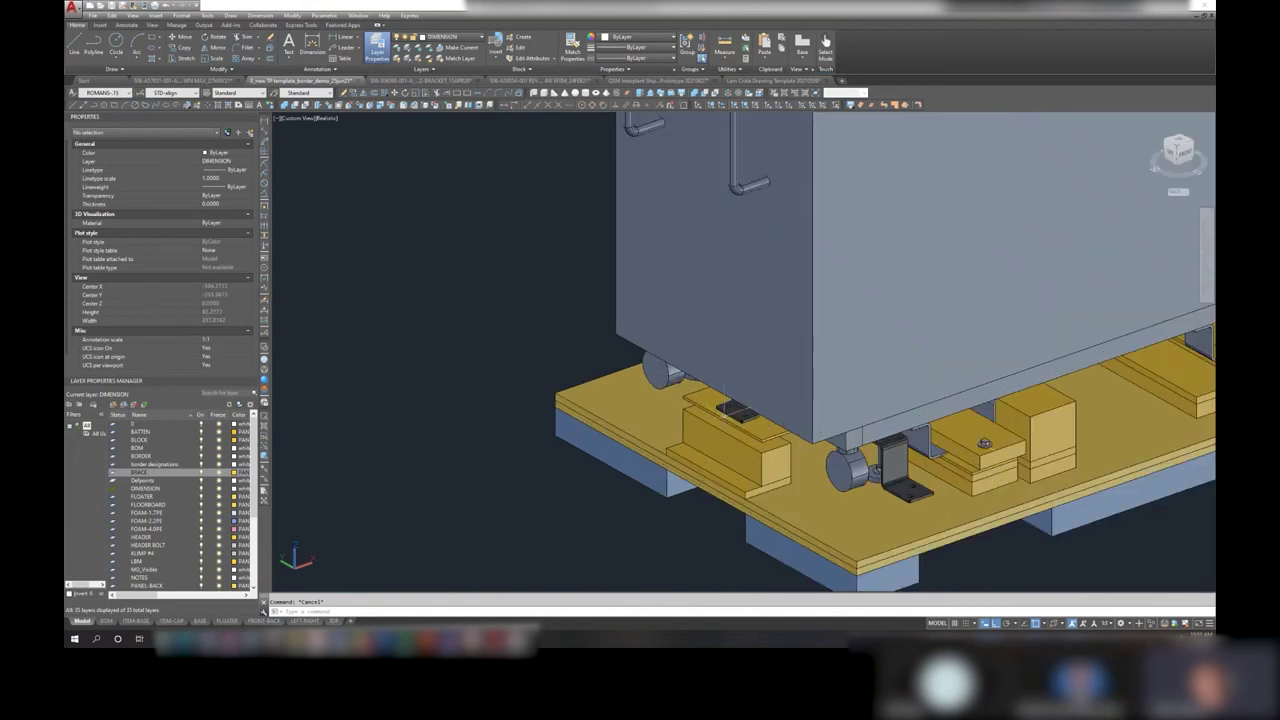
{"action": "scroll", "coordinate": [730, 410], "scroll_direction": "up", "scroll_amount": 2}
{"action": "scroll", "coordinate": [735, 411], "scroll_direction": "up", "scroll_amount": 2}
{"action": "left_click", "coordinate": [737, 411]}
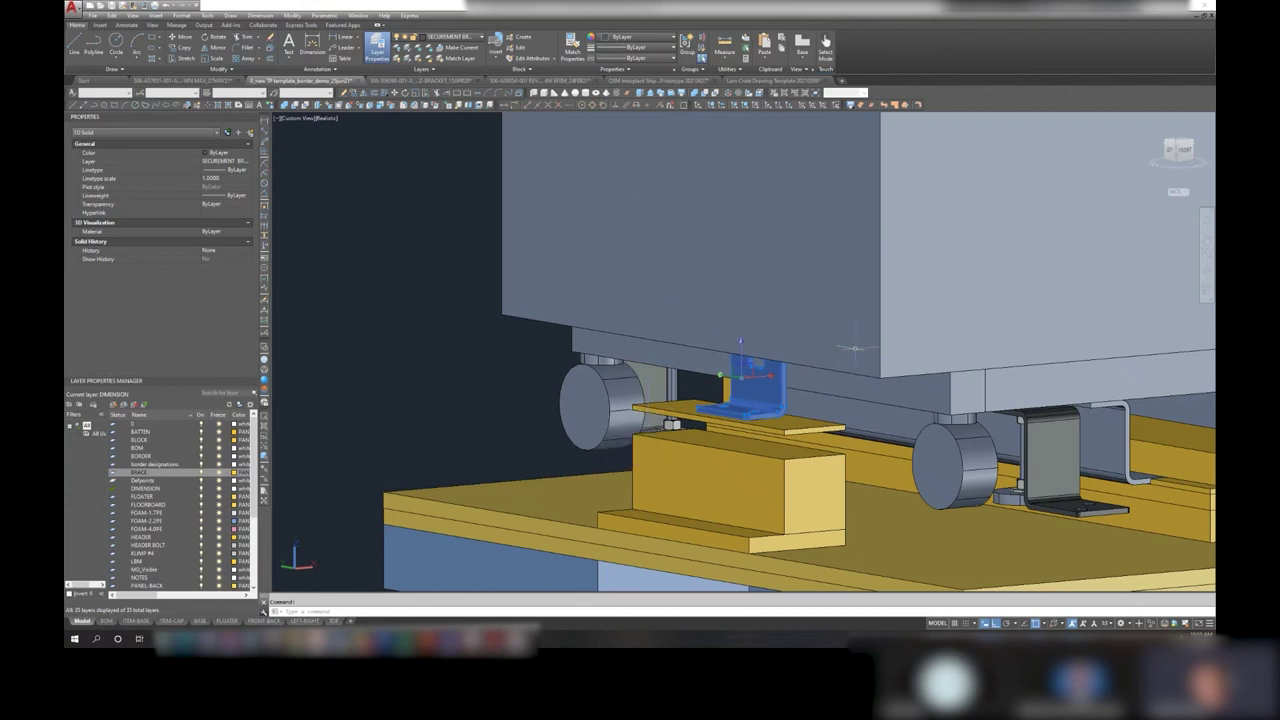
{"action": "key", "text": "Escape"}
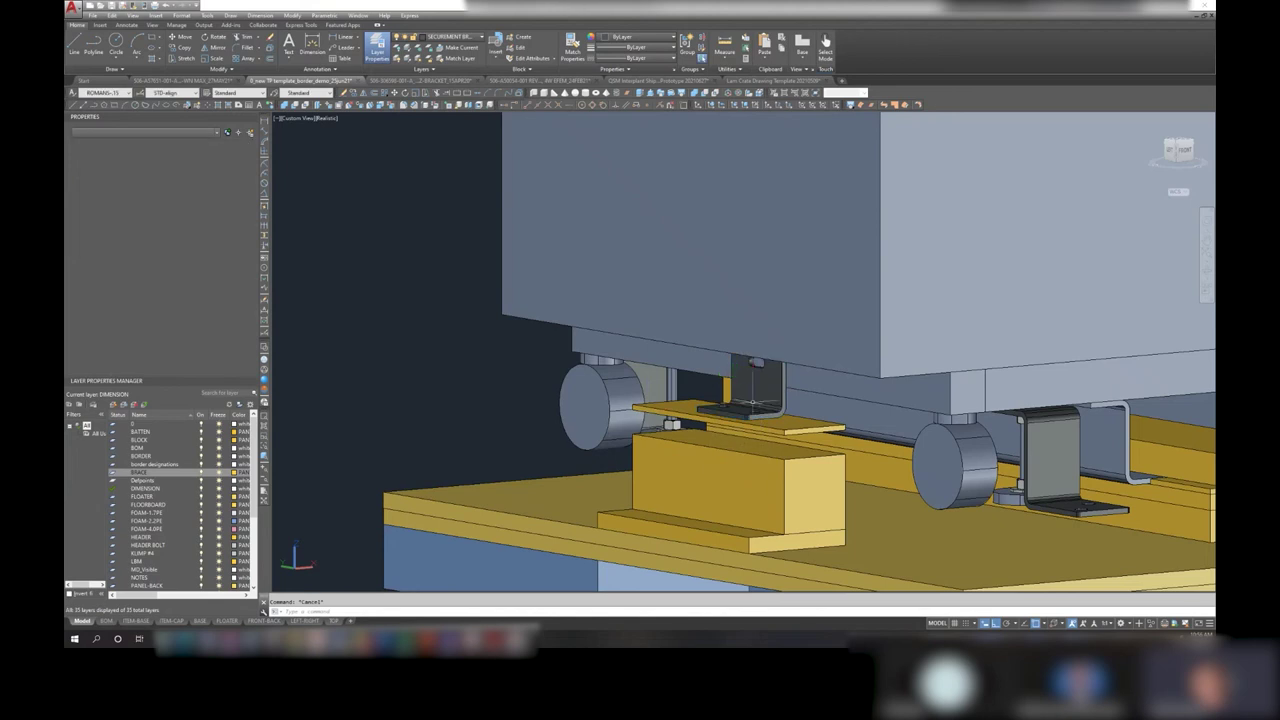
{"action": "left_click", "coordinate": [765, 385]}
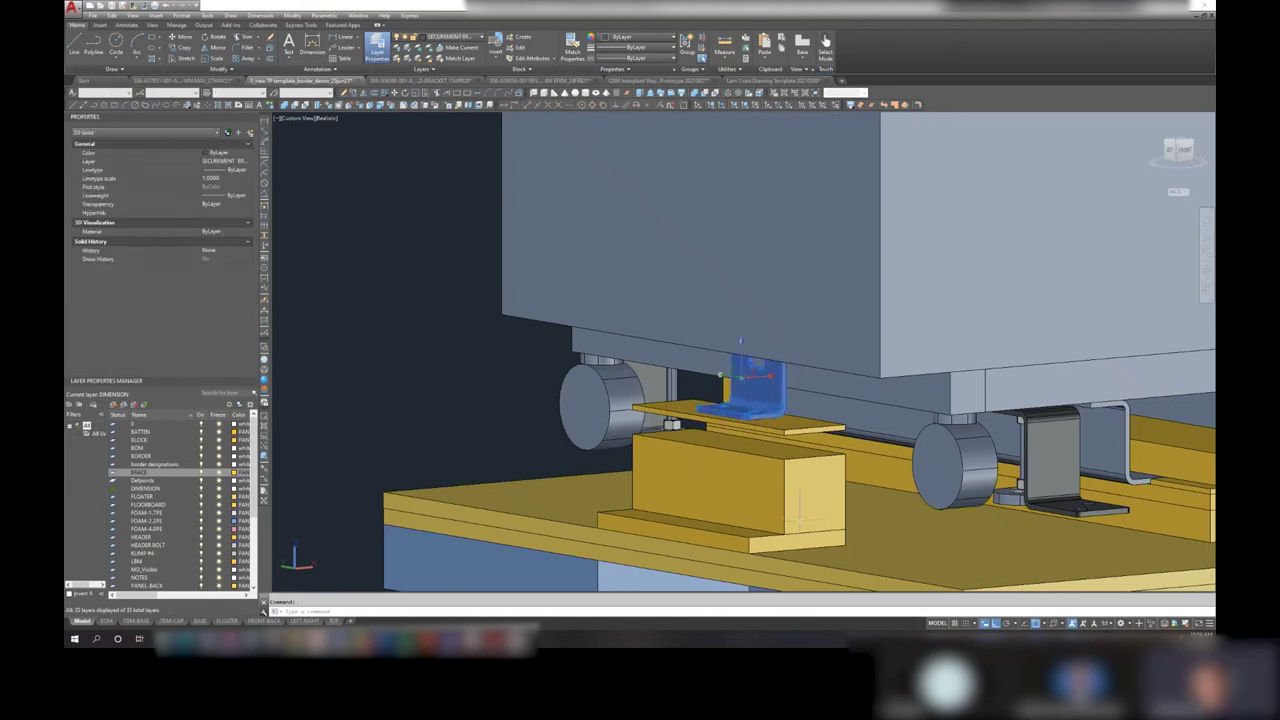
{"action": "key", "text": "Escape"}
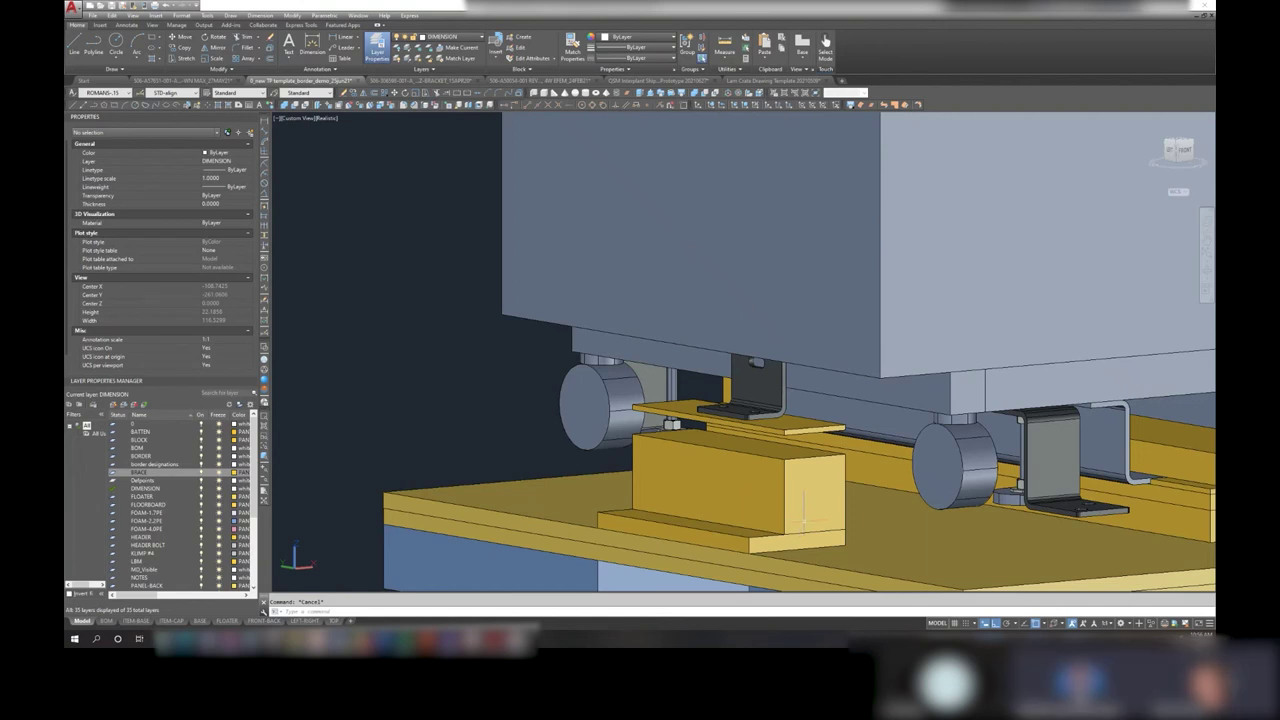
{"action": "scroll", "coordinate": [755, 395], "scroll_direction": "up", "scroll_amount": 3}
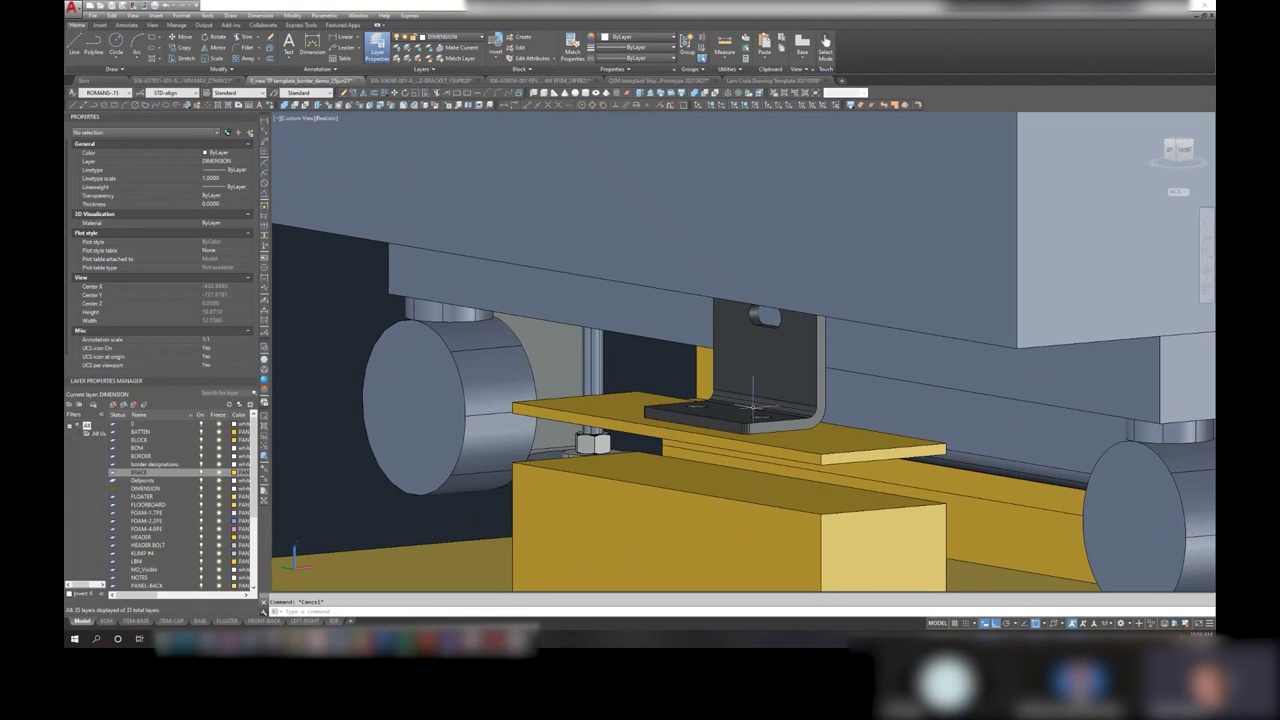
{"action": "left_click", "coordinate": [812, 310]}
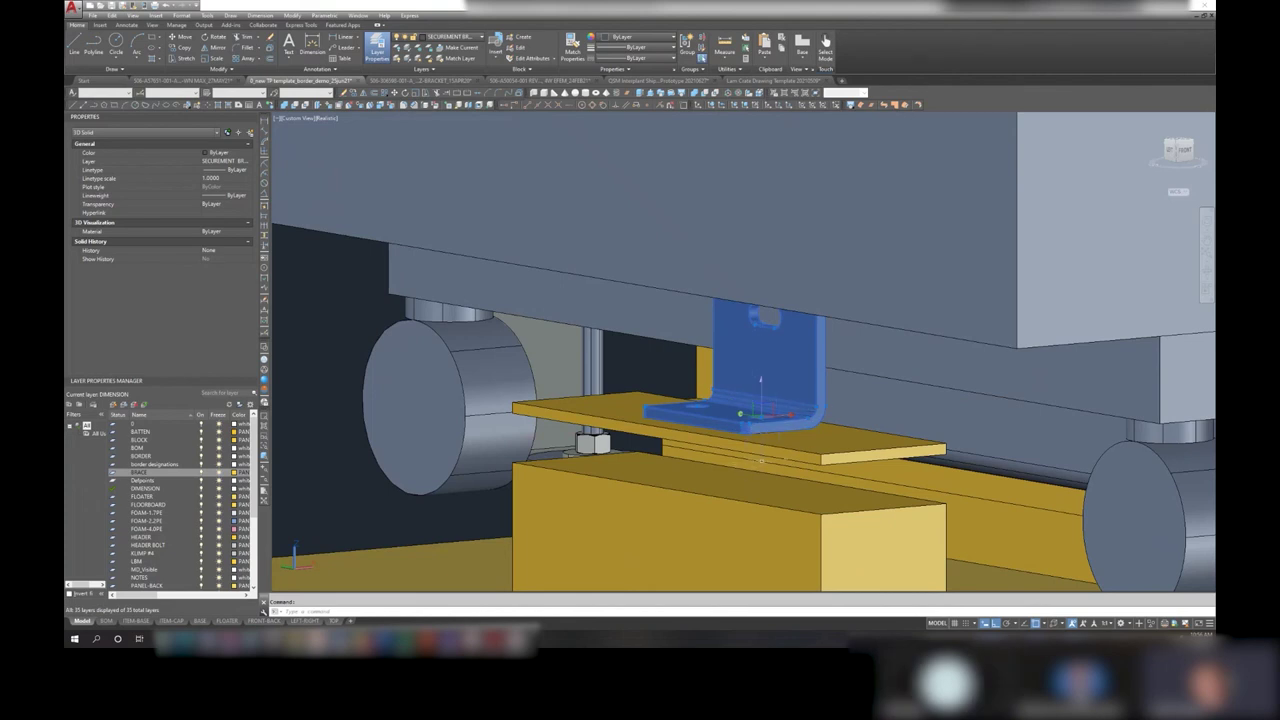
{"action": "mouse_move", "coordinate": [733, 452]}
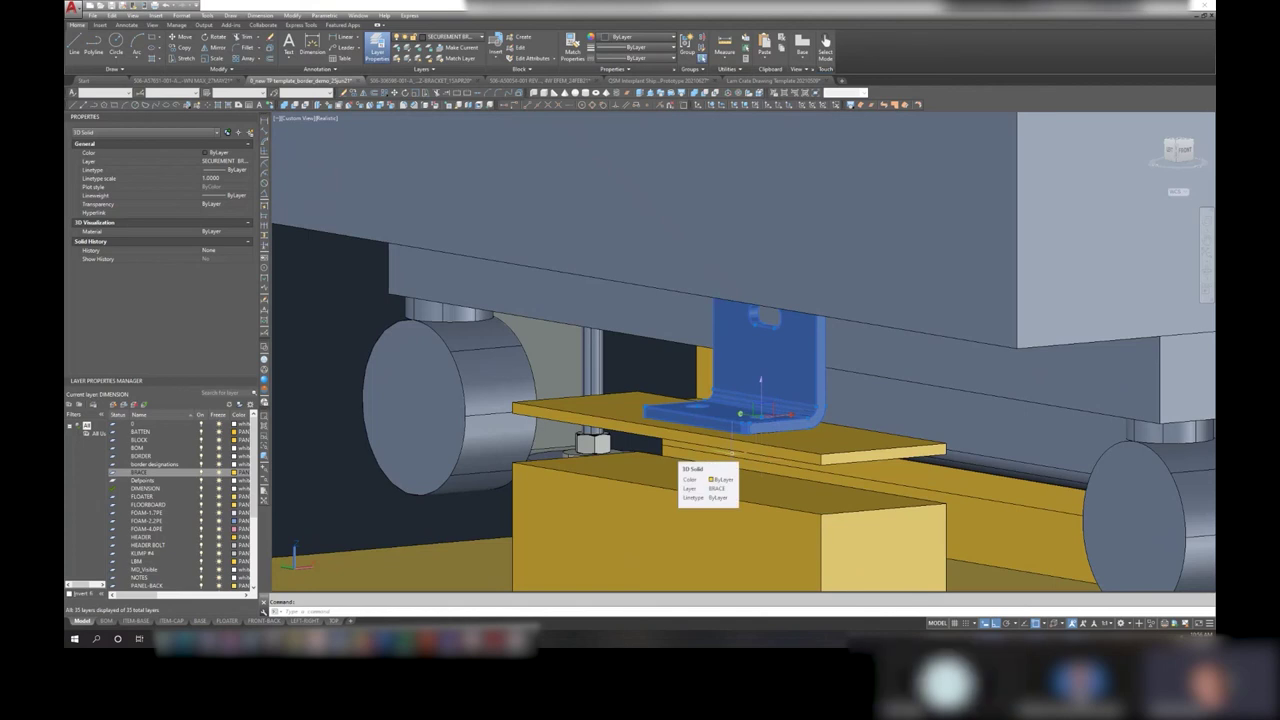
{"action": "mouse_move", "coordinate": [760, 395]}
{"action": "key", "text": "Escape"}
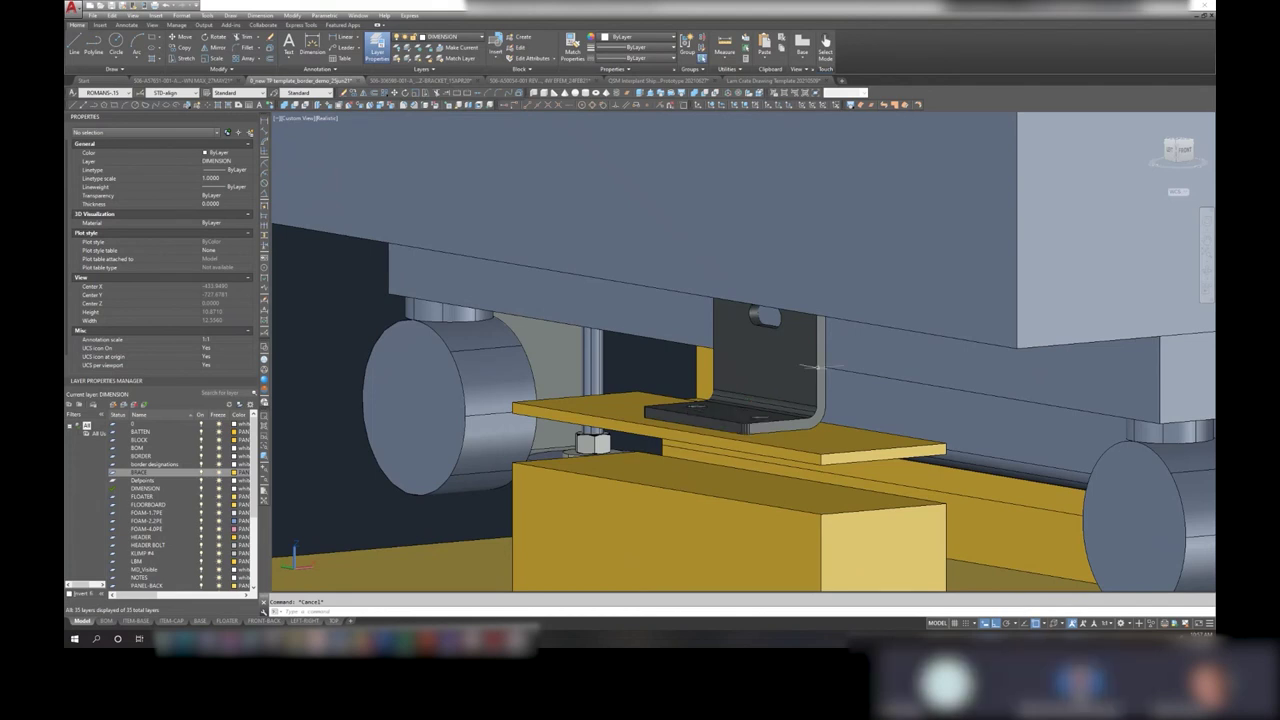
- Zoom out and pan until the whole crate and its neighbouring crates are visible, then orbit to see the crate tops
{"action": "scroll", "coordinate": [765, 390], "scroll_direction": "down", "scroll_amount": 3}
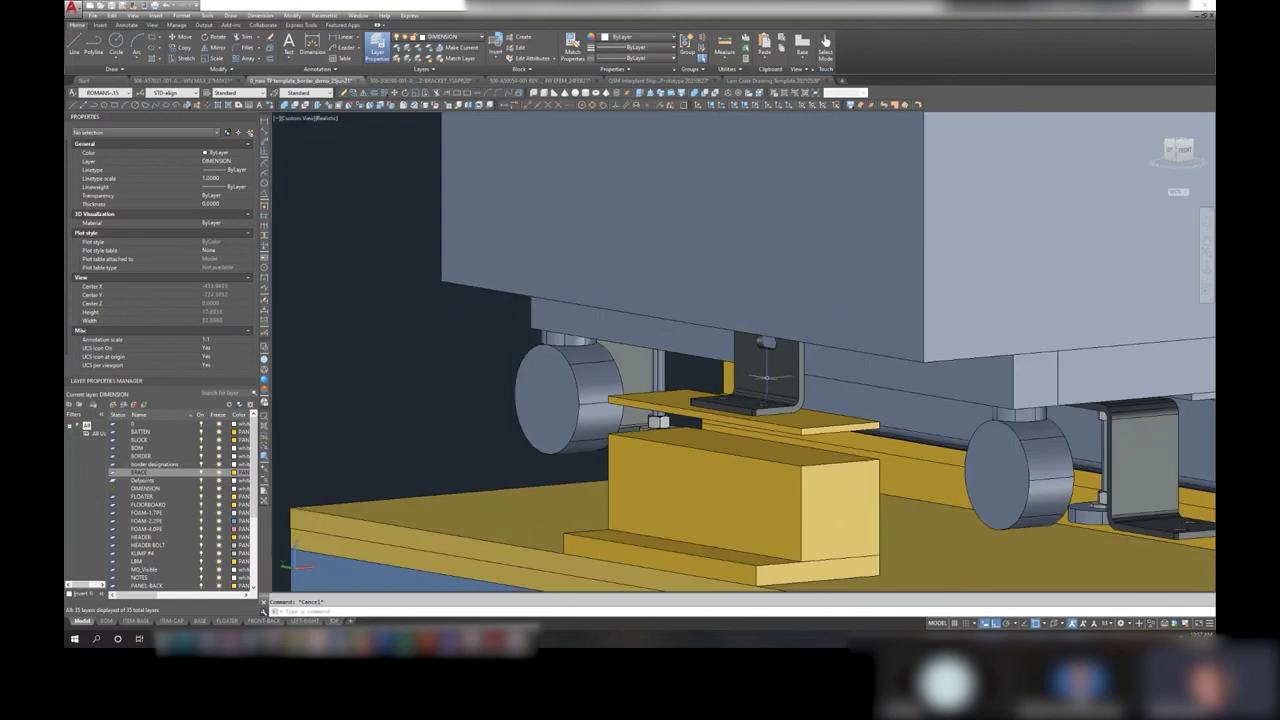
{"action": "scroll", "coordinate": [765, 385], "scroll_direction": "down", "scroll_amount": 2}
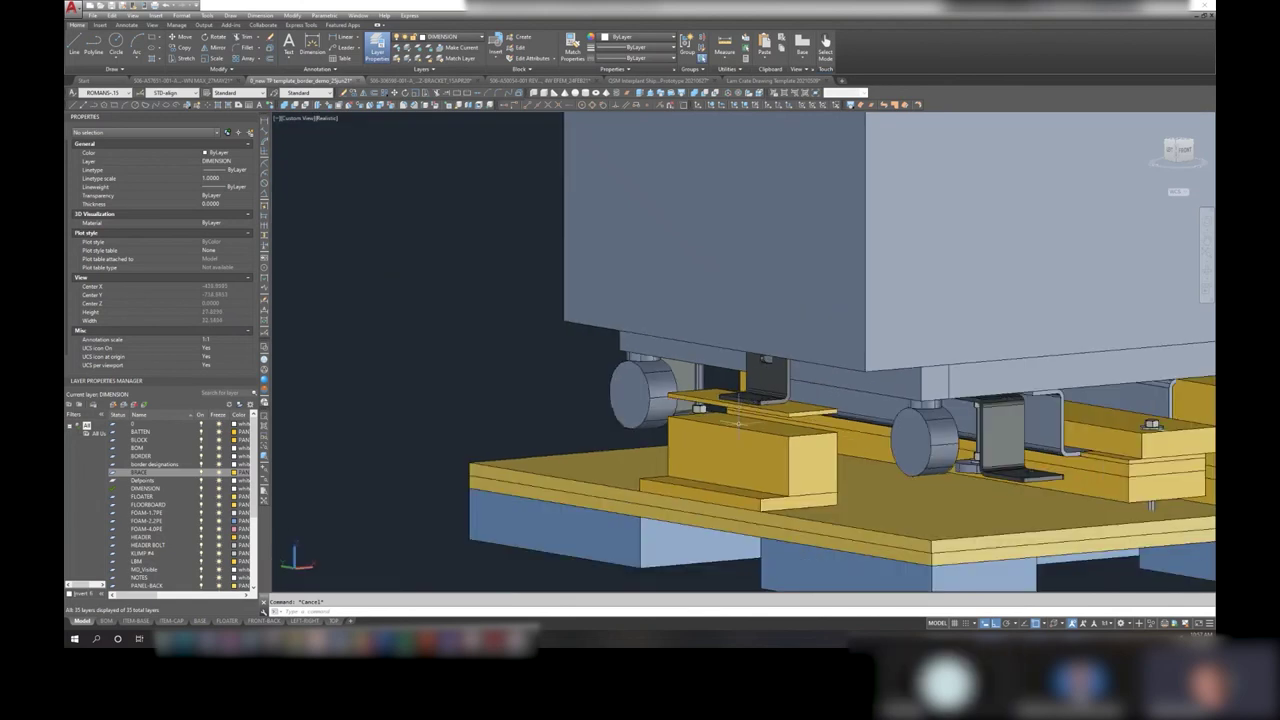
{"action": "scroll", "coordinate": [756, 424], "scroll_direction": "down", "scroll_amount": 1}
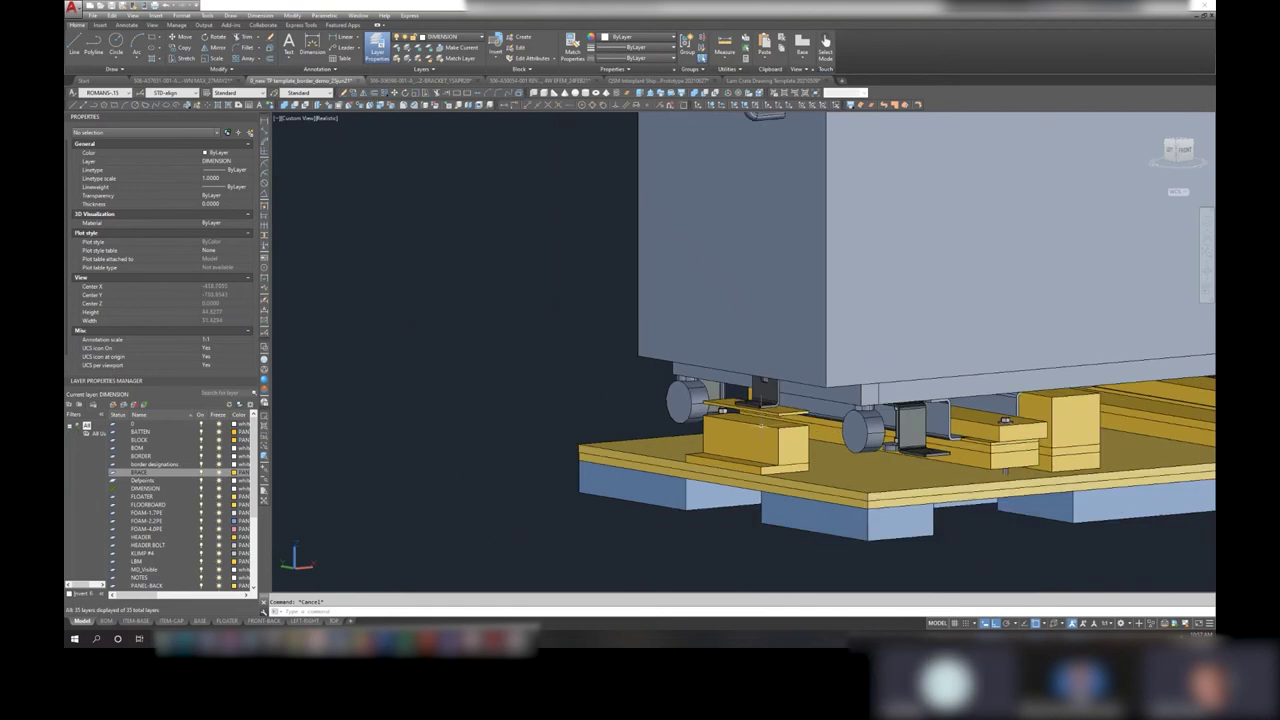
{"action": "scroll", "coordinate": [756, 424], "scroll_direction": "down", "scroll_amount": 1}
{"action": "scroll", "coordinate": [770, 445], "scroll_direction": "down", "scroll_amount": 1}
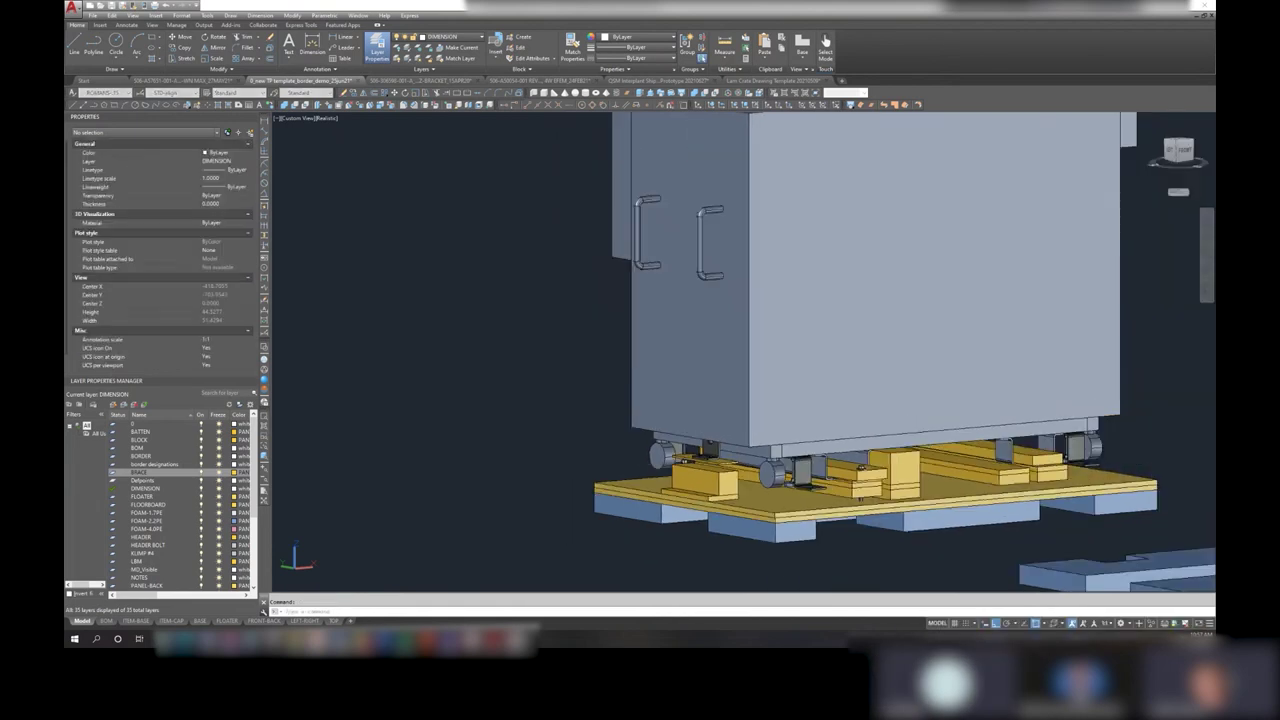
{"action": "scroll", "coordinate": [783, 464], "scroll_direction": "down", "scroll_amount": 1}
{"action": "middle_click_drag", "start_coordinate": [686, 185], "coordinate": [666, 220]}
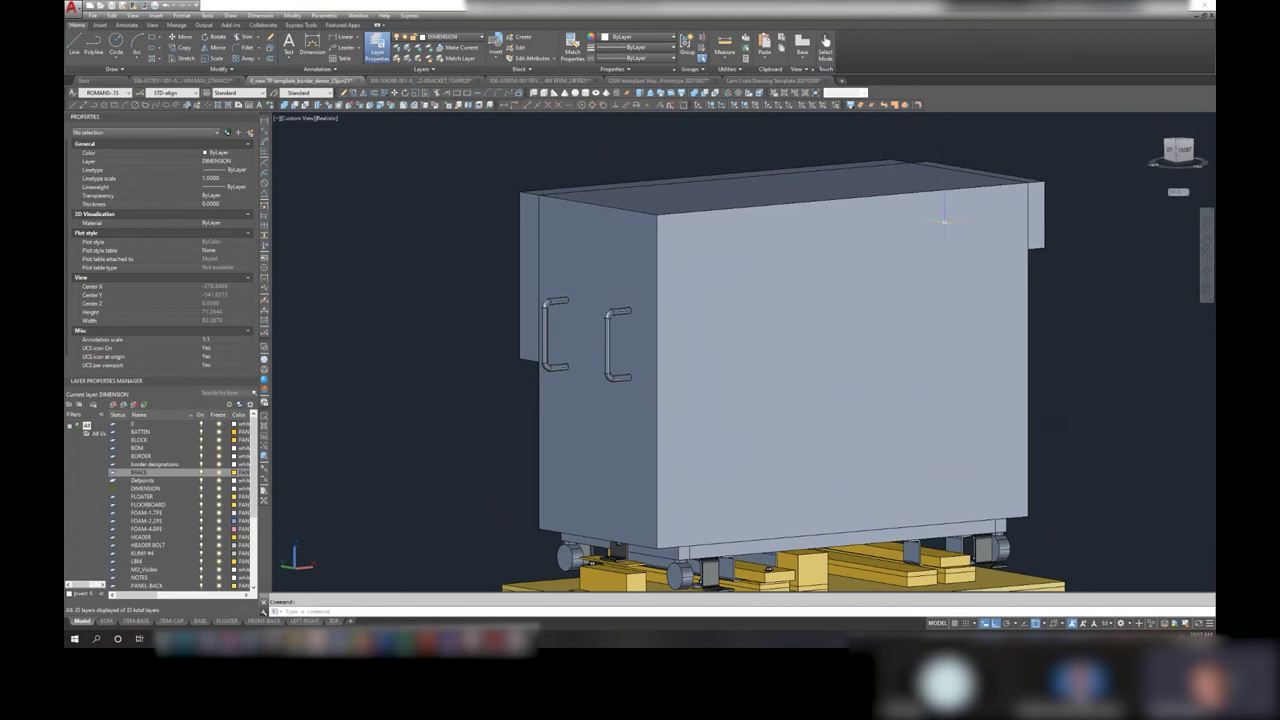
{"action": "middle_click_drag", "start_coordinate": [942, 220], "coordinate": [808, 268]}
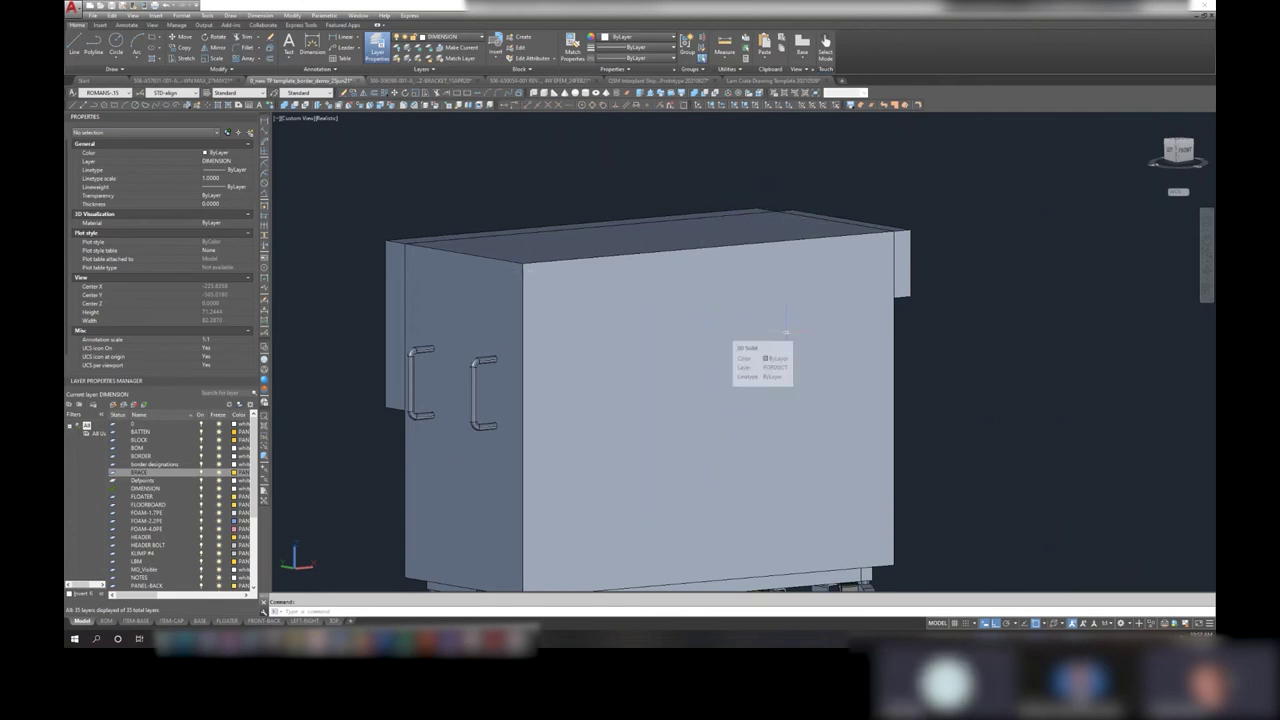
{"action": "scroll", "coordinate": [782, 330], "scroll_direction": "down", "scroll_amount": 2}
{"action": "middle_click_drag", "start_coordinate": [782, 330], "coordinate": [686, 326]}
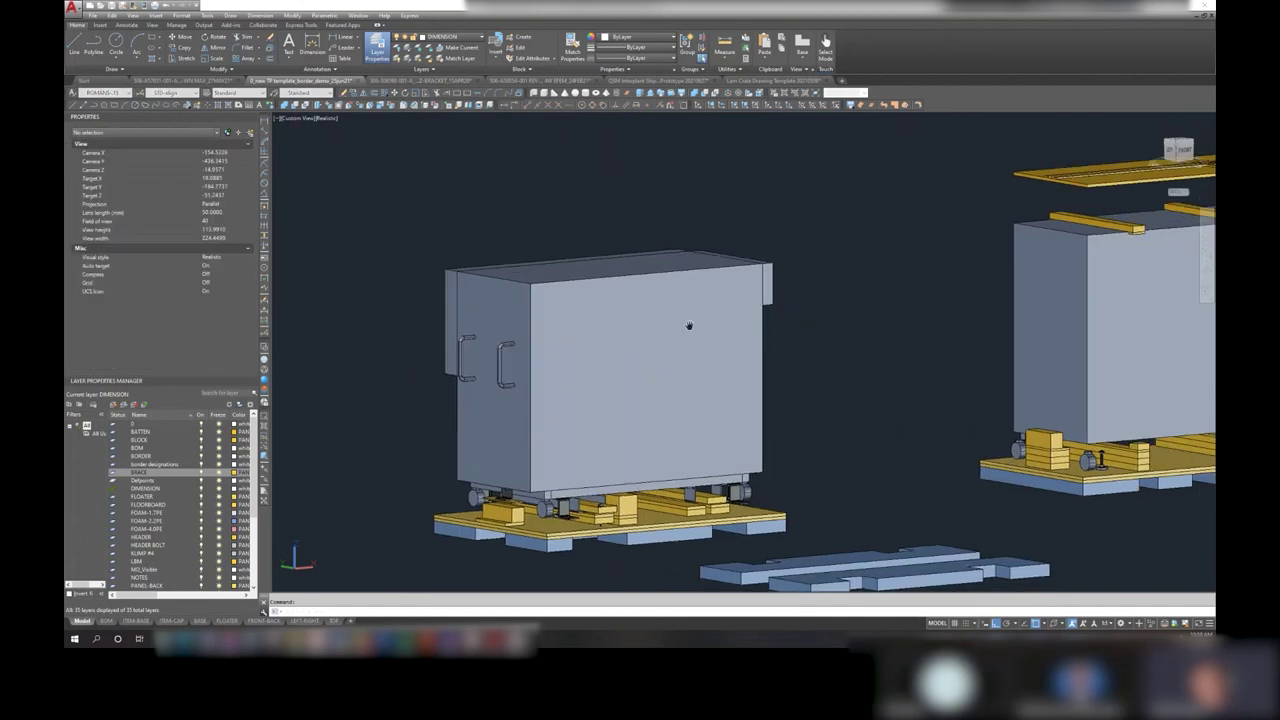
{"action": "scroll", "coordinate": [712, 312], "scroll_direction": "down", "scroll_amount": 2}
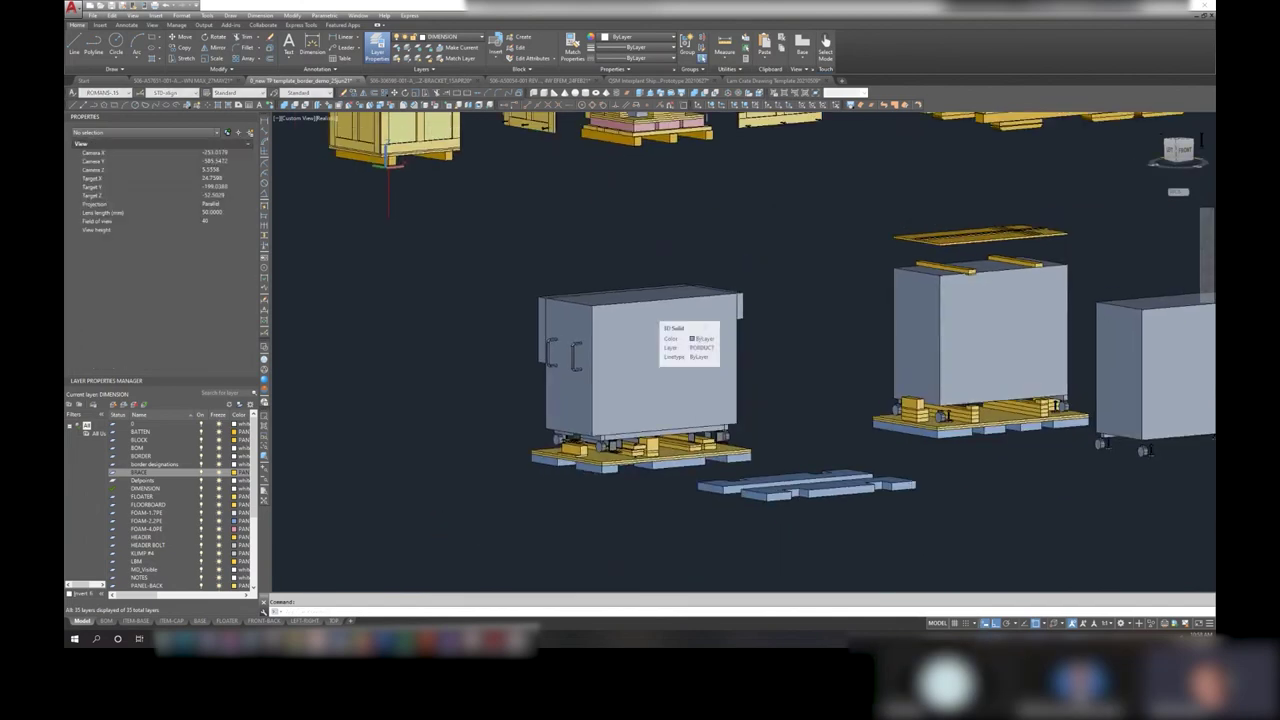
{"action": "mouse_move", "coordinate": [712, 312]}
{"action": "middle_mouse_down", "text": "shift"}
{"action": "mouse_move", "coordinate": [757, 337]}
{"action": "mouse_move", "coordinate": [910, 315]}
{"action": "middle_mouse_up", "text": "shift"}
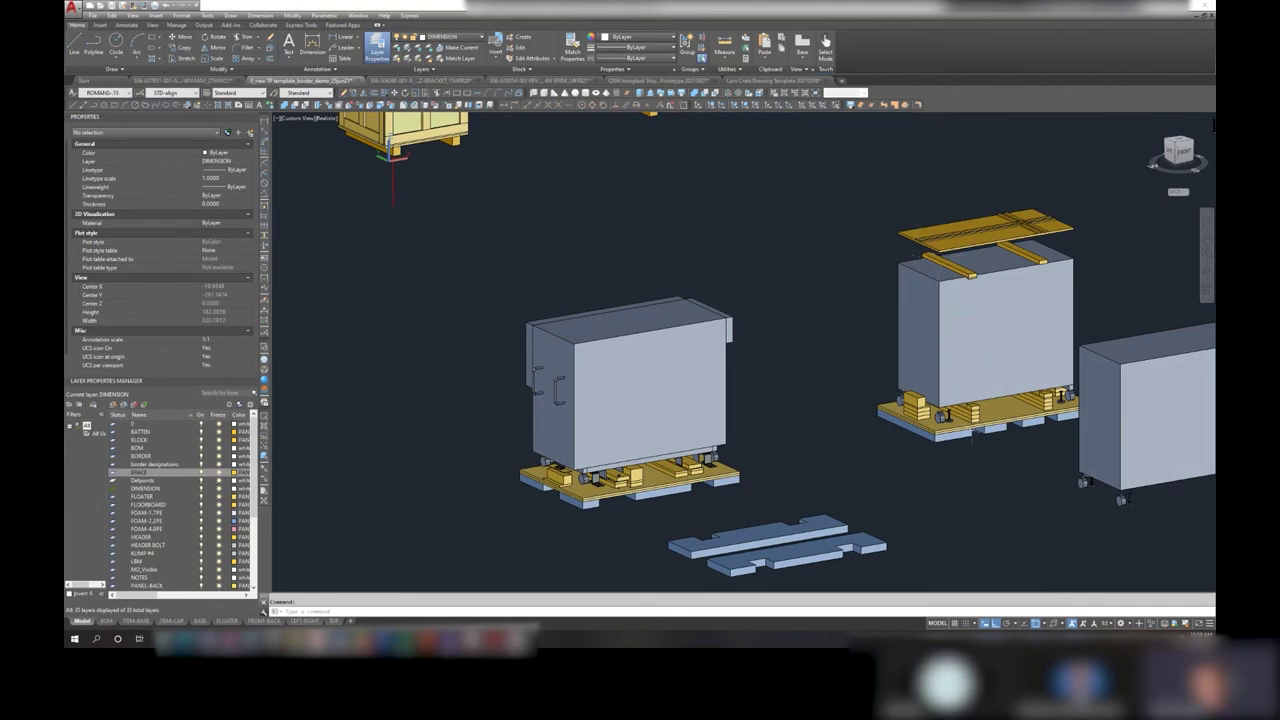
- Orbit to the crates' left faces, pan down and zoom in on the left crate's base and blocking
{"action": "scroll", "coordinate": [972, 440], "scroll_direction": "up", "scroll_amount": 2}
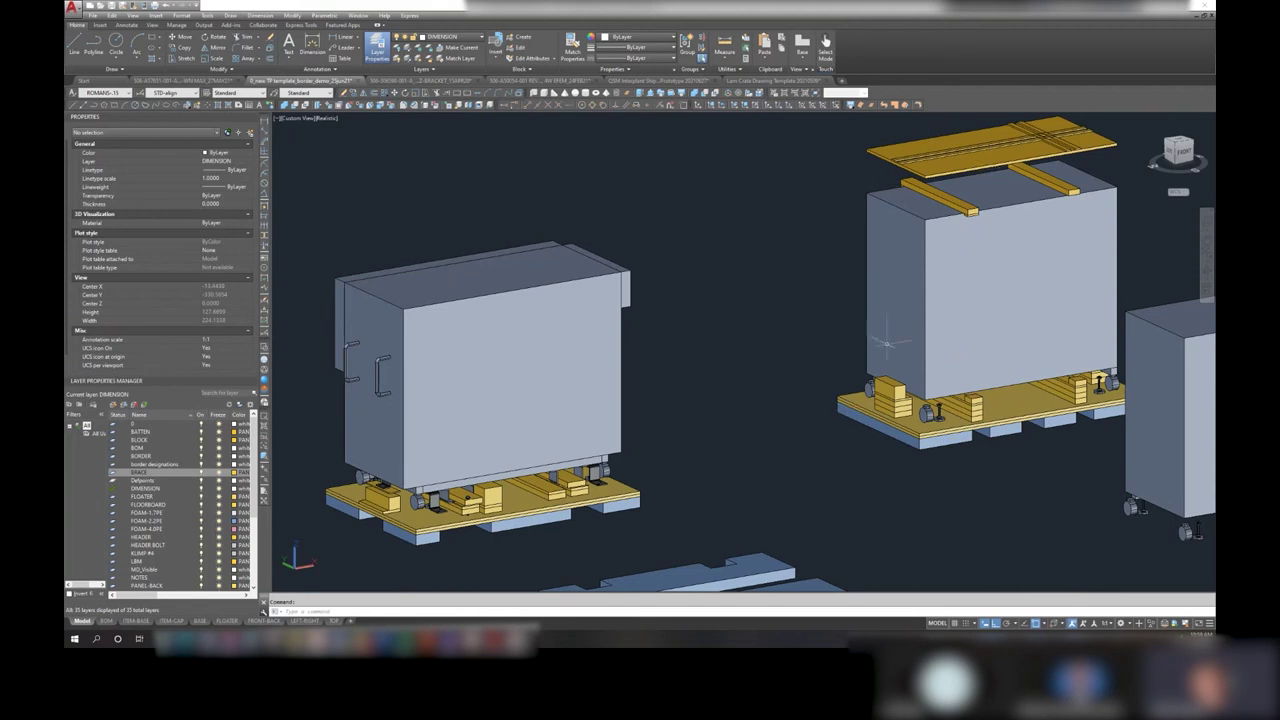
{"action": "middle_click_drag", "start_coordinate": [920, 363], "coordinate": [1107, 230], "text": "shift"}
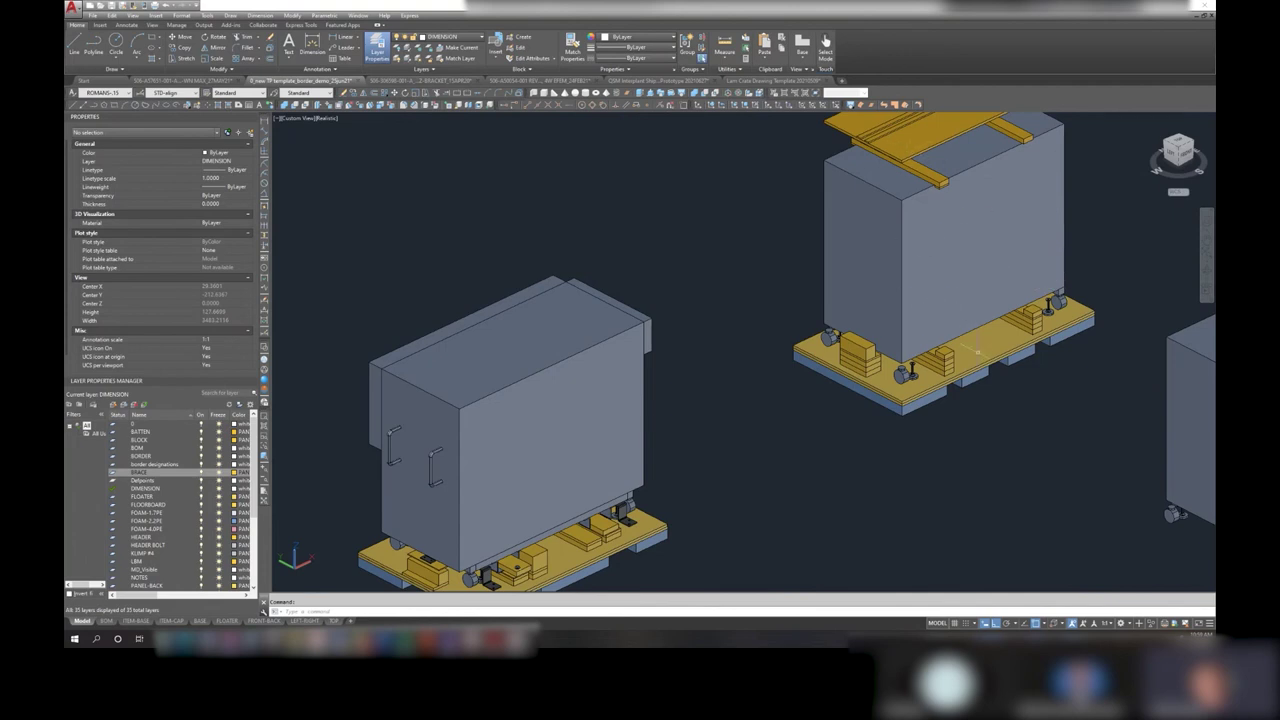
{"action": "middle_click_drag", "start_coordinate": [817, 185], "coordinate": [806, 244]}
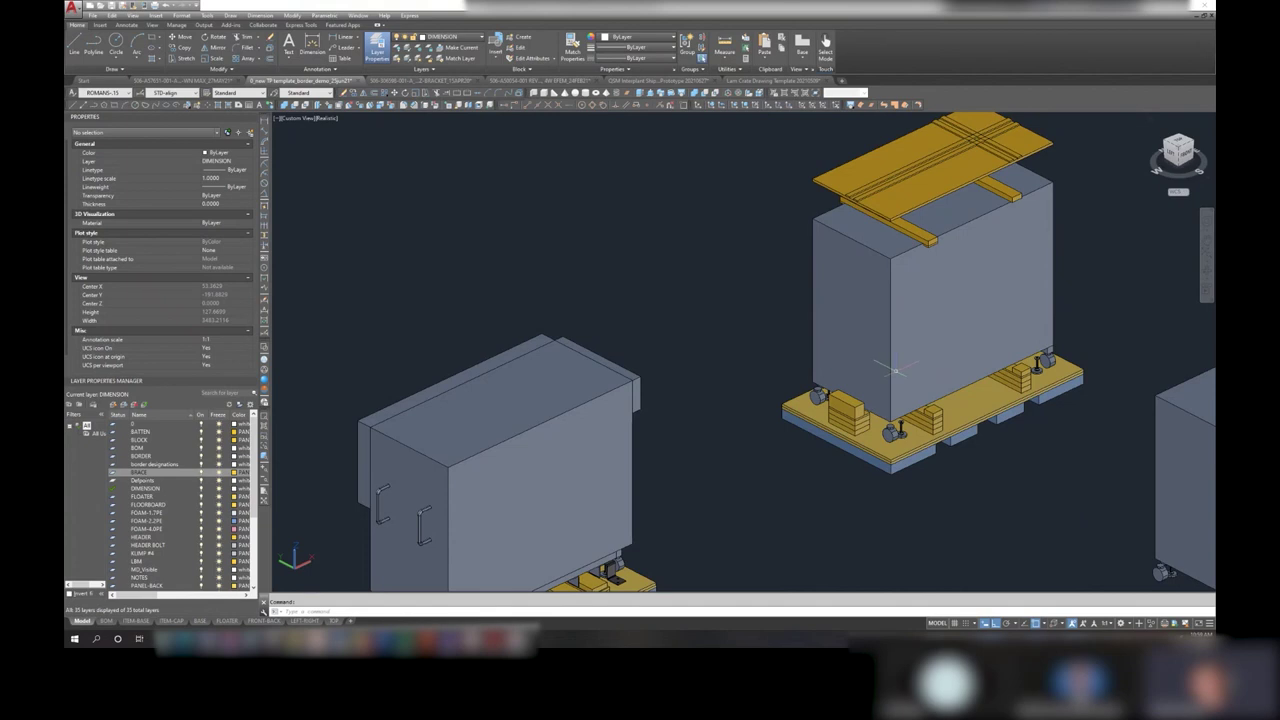
{"action": "scroll", "coordinate": [893, 370], "scroll_direction": "down", "scroll_amount": 3}
{"action": "scroll", "coordinate": [893, 372], "scroll_direction": "up", "scroll_amount": 1}
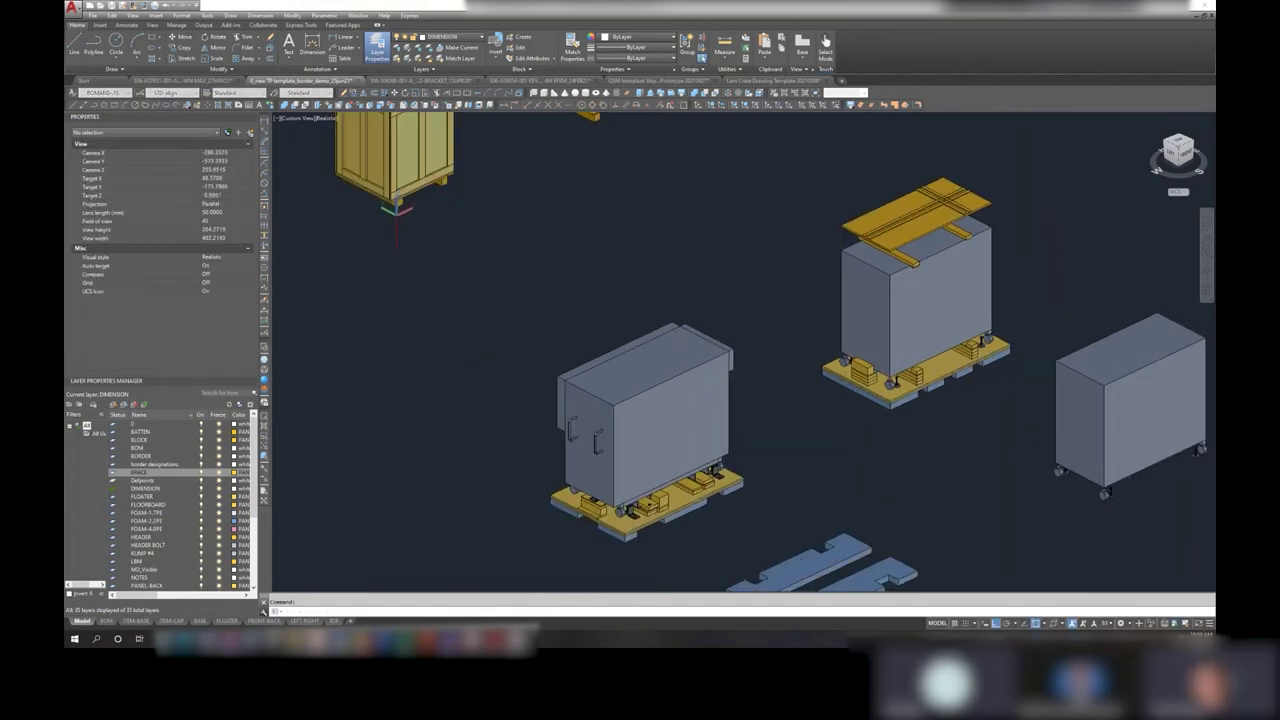
{"action": "middle_click_drag", "start_coordinate": [893, 370], "coordinate": [908, 317]}
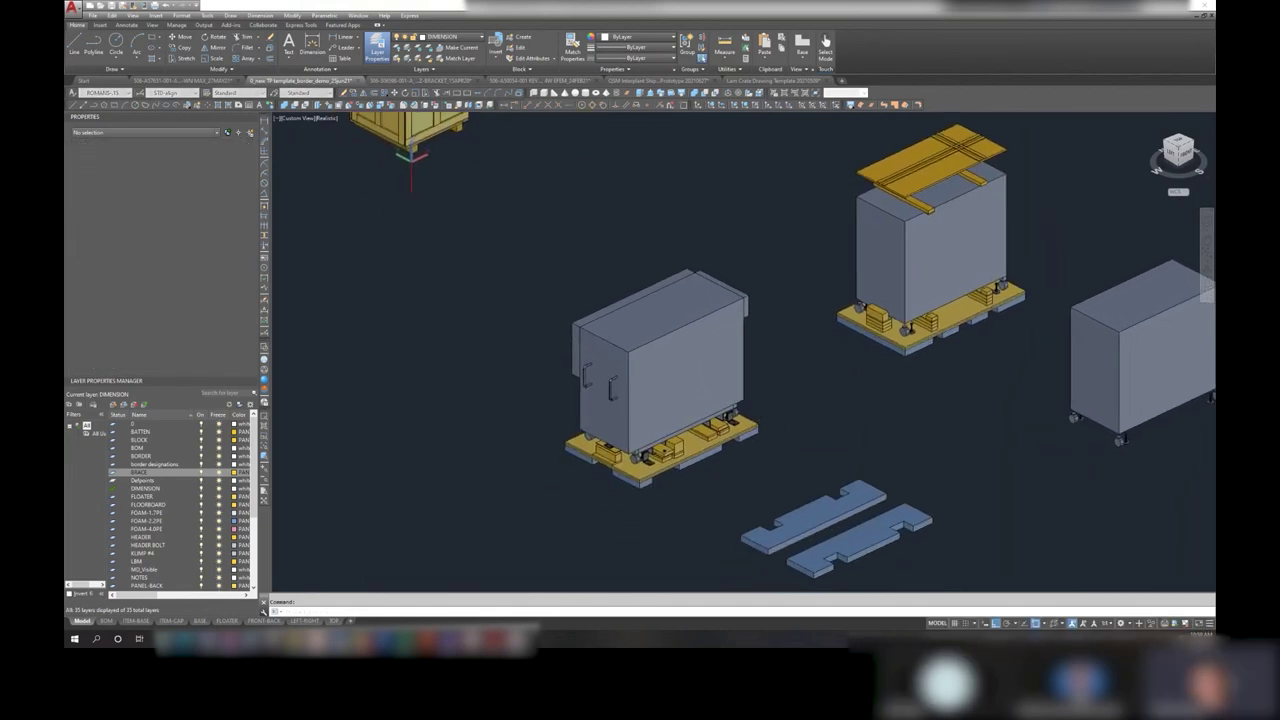
{"action": "scroll", "coordinate": [709, 438], "scroll_direction": "up", "scroll_amount": 2}
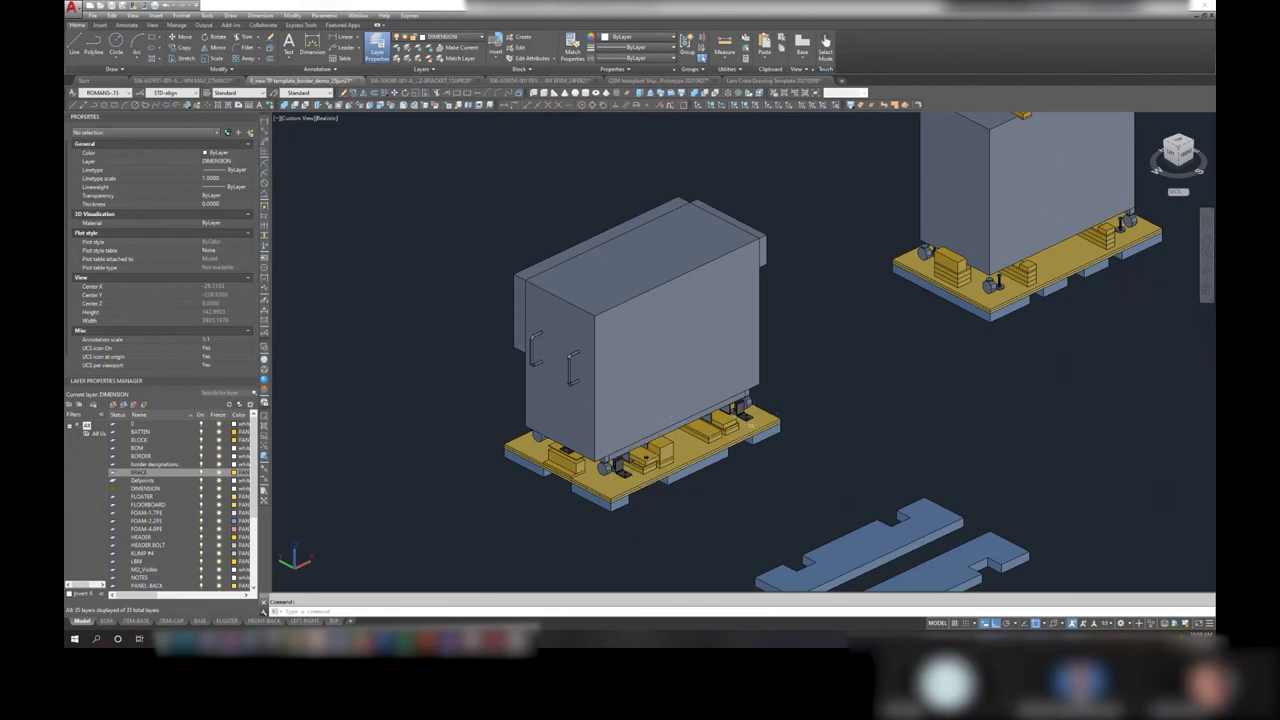
{"action": "scroll", "coordinate": [645, 455], "scroll_direction": "up", "scroll_amount": 2}
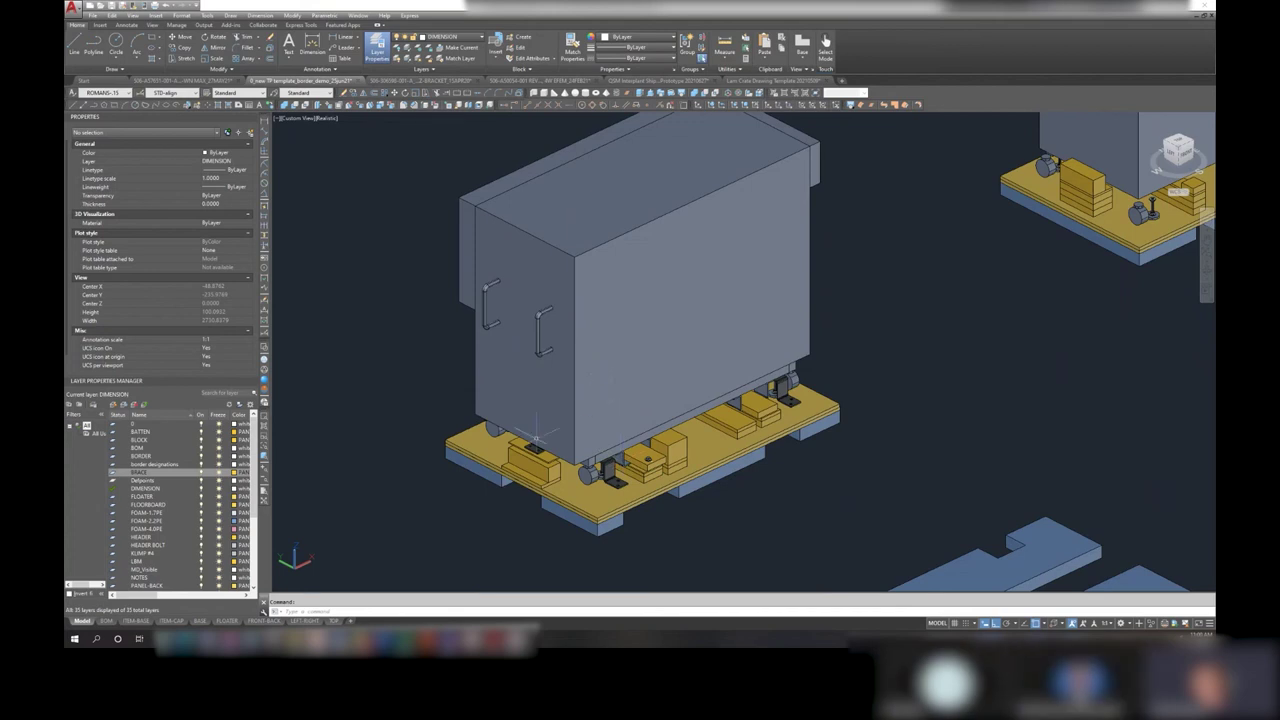
{"action": "left_click", "coordinate": [612, 462]}
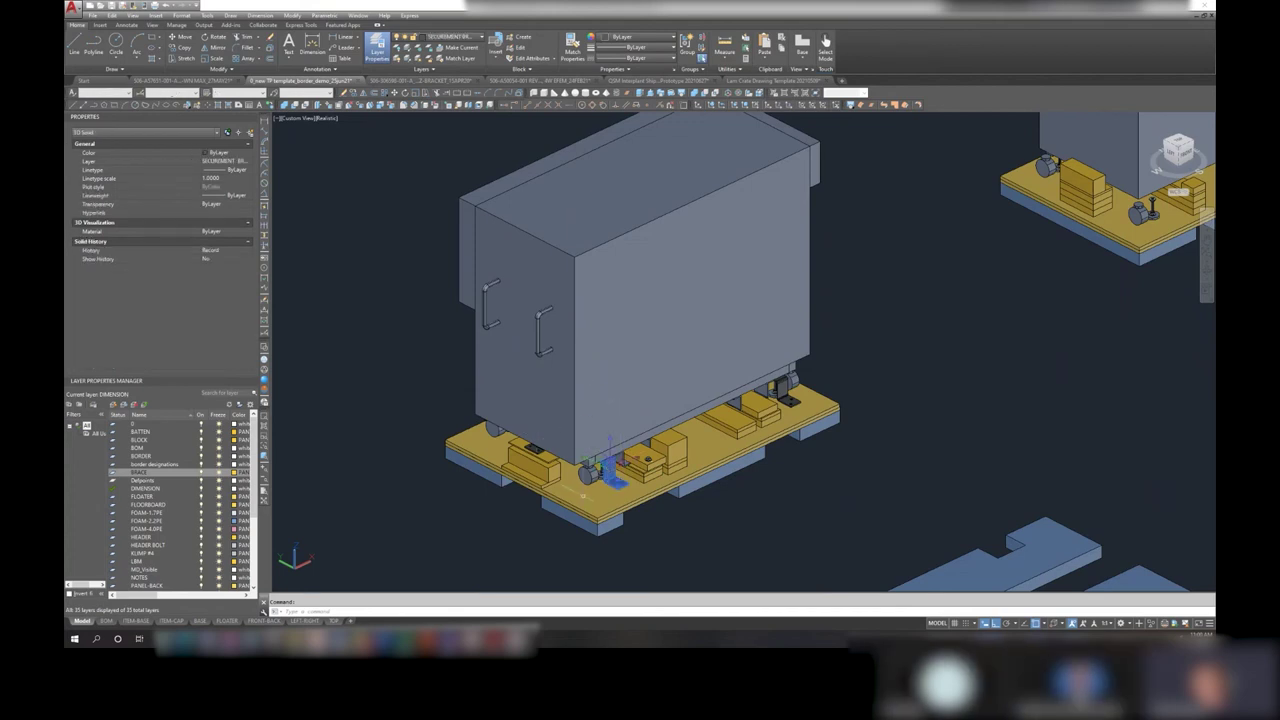
{"action": "key", "text": "Escape"}
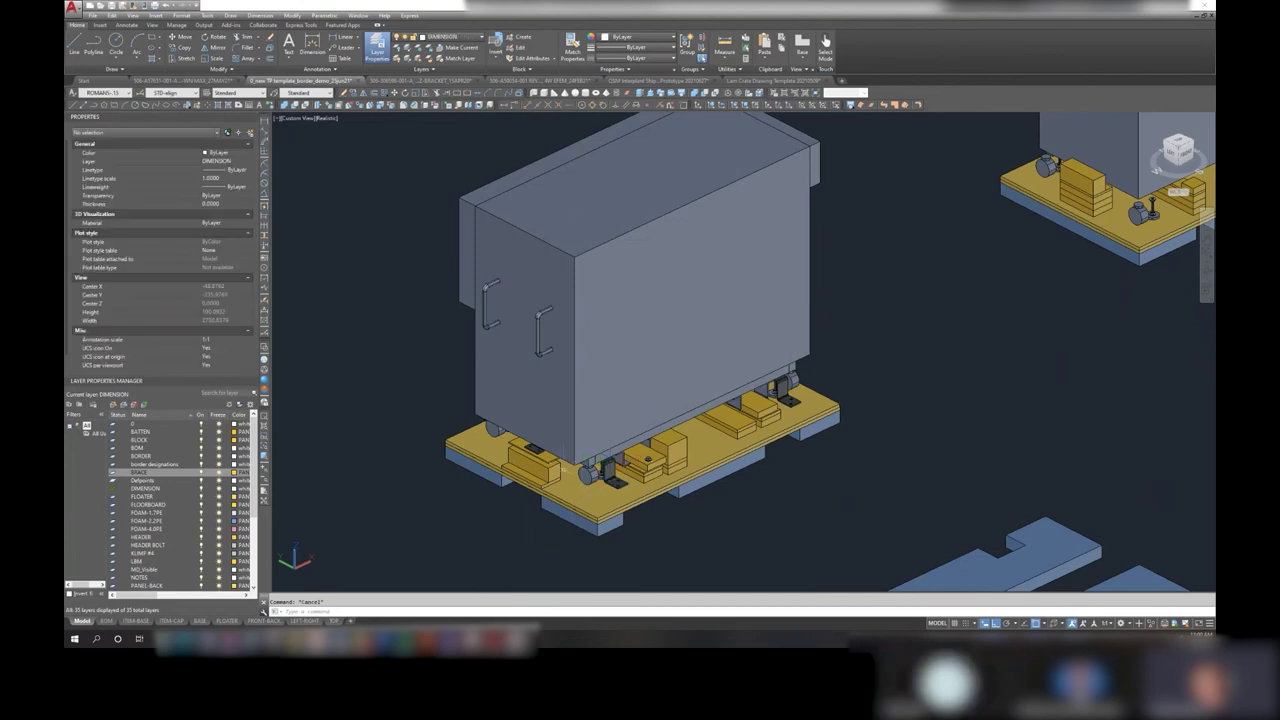
{"action": "left_click", "coordinate": [575, 432]}
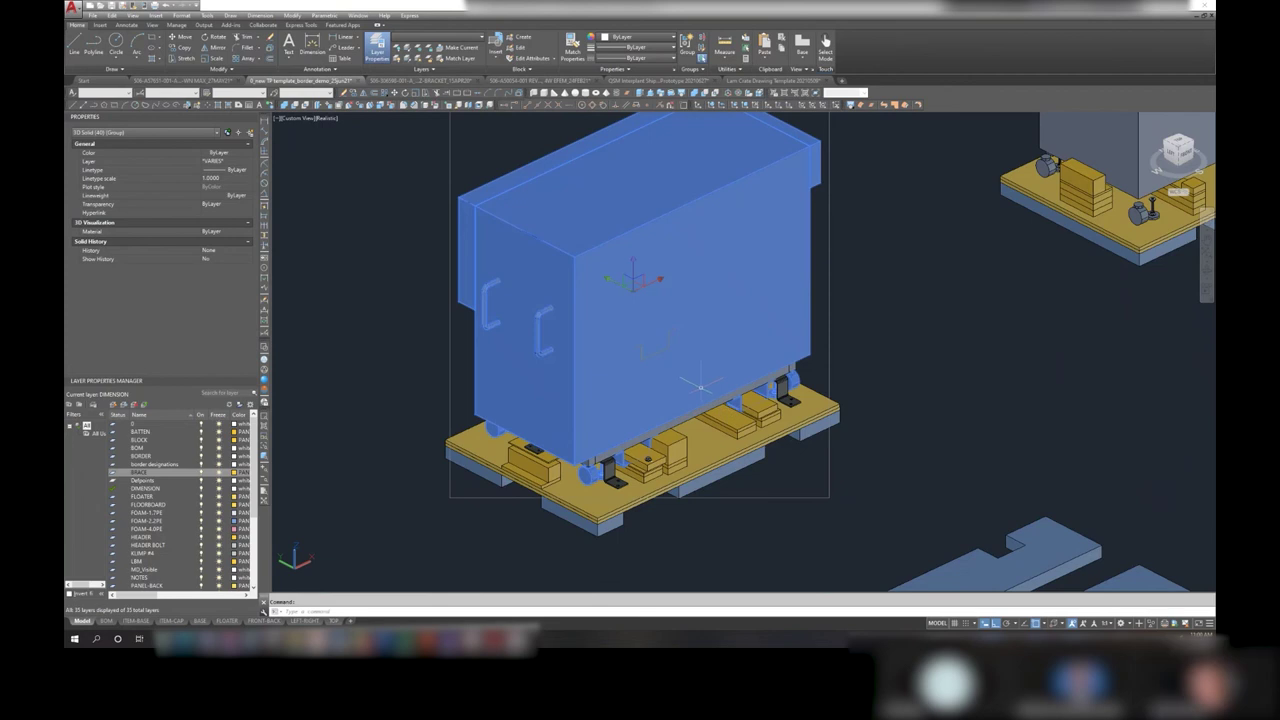
{"action": "key", "text": "Escape"}
{"action": "scroll", "coordinate": [690, 392], "scroll_direction": "down", "scroll_amount": 2}
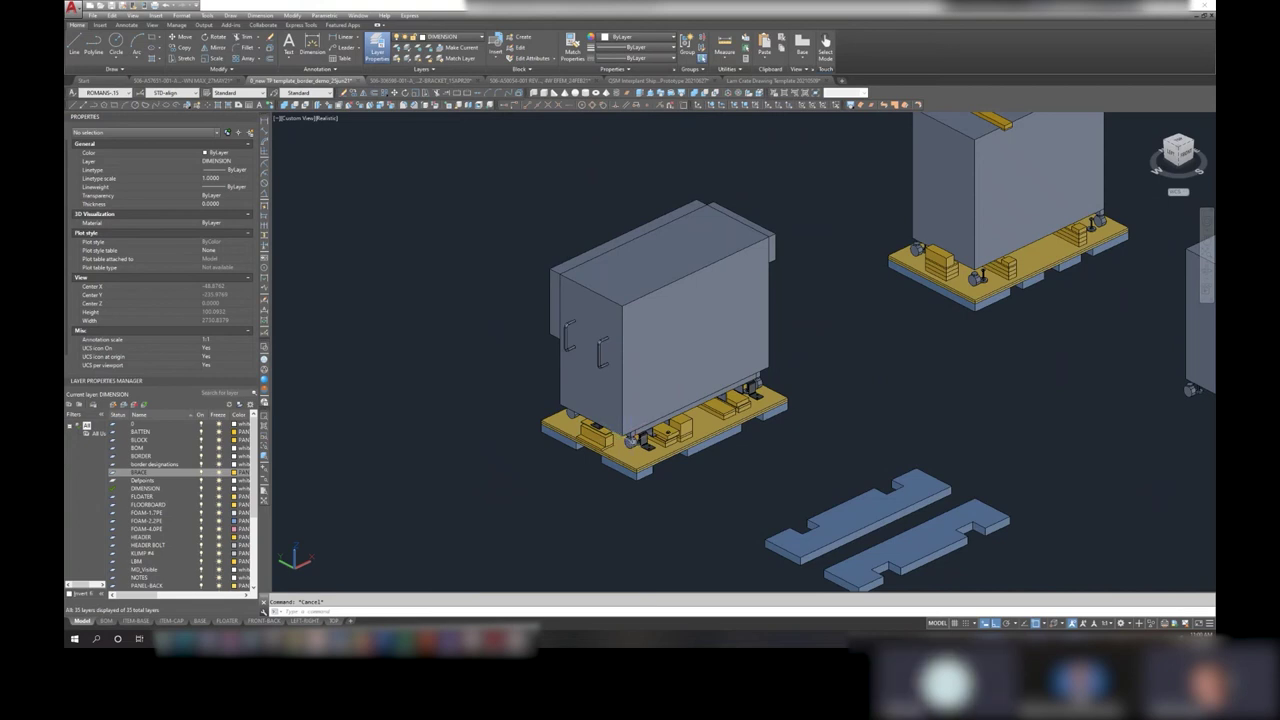
{"action": "left_click", "coordinate": [550, 390]}
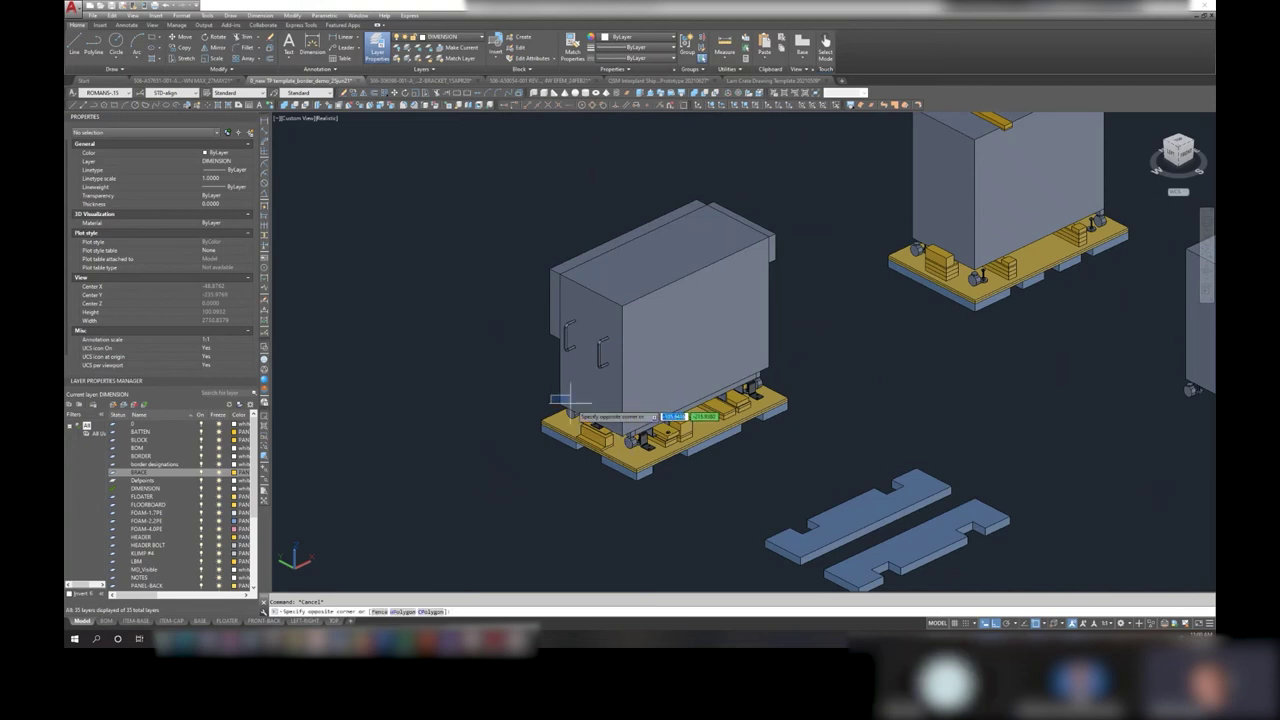
{"action": "key", "text": "Escape"}
{"action": "scroll", "coordinate": [603, 410], "scroll_direction": "up", "scroll_amount": 3}
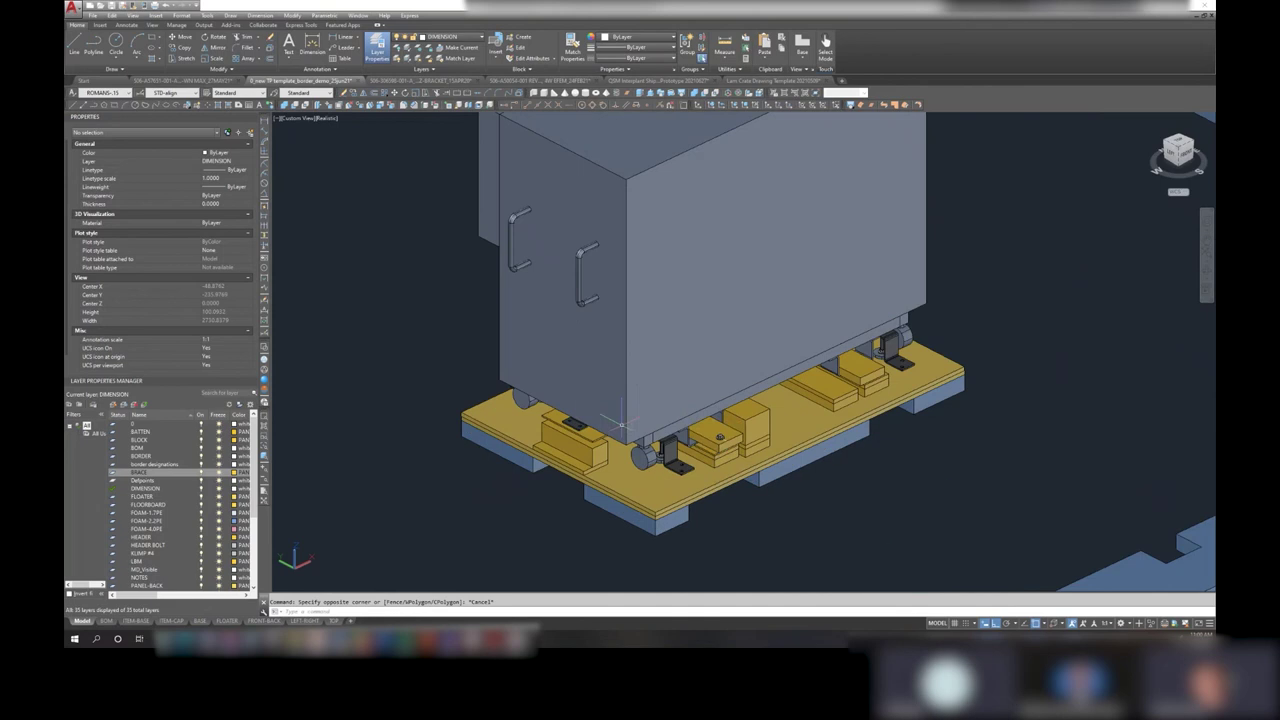
- Copy the brace from under the machine to the pallet's left side
{"action": "left_click", "coordinate": [718, 436]}
{"action": "right_click", "coordinate": [738, 404]}
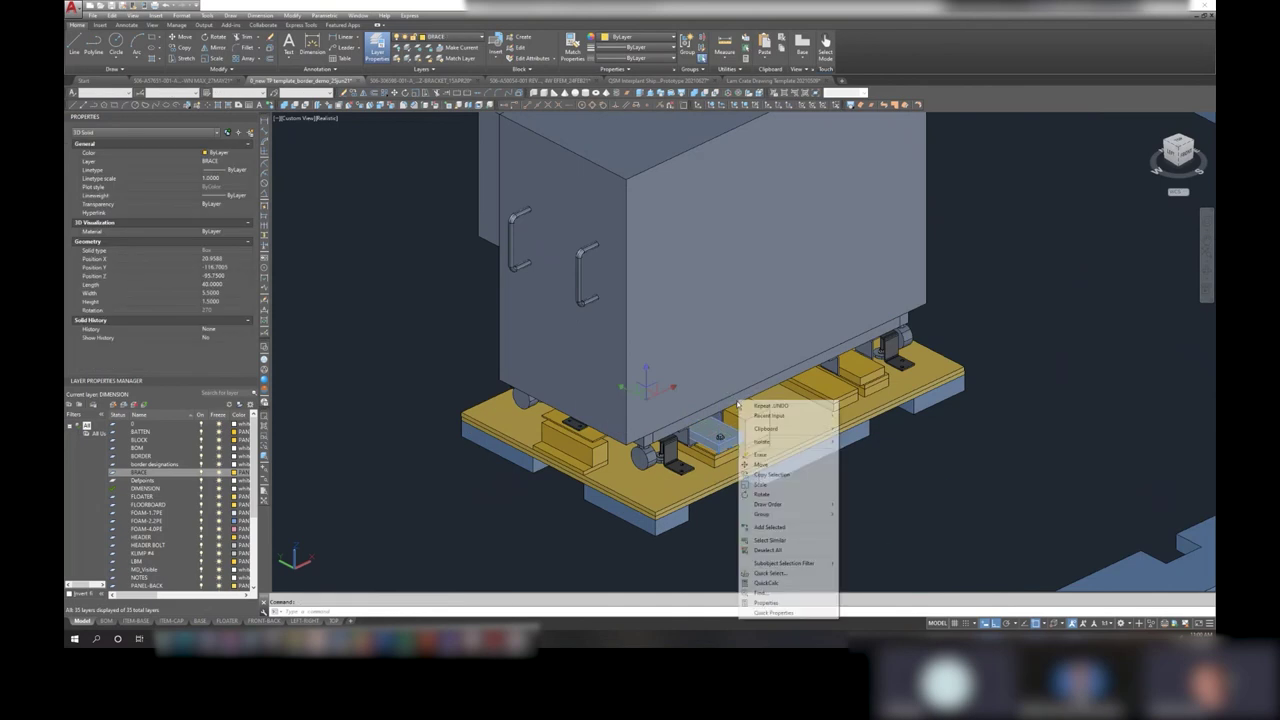
{"action": "left_click", "coordinate": [774, 475]}
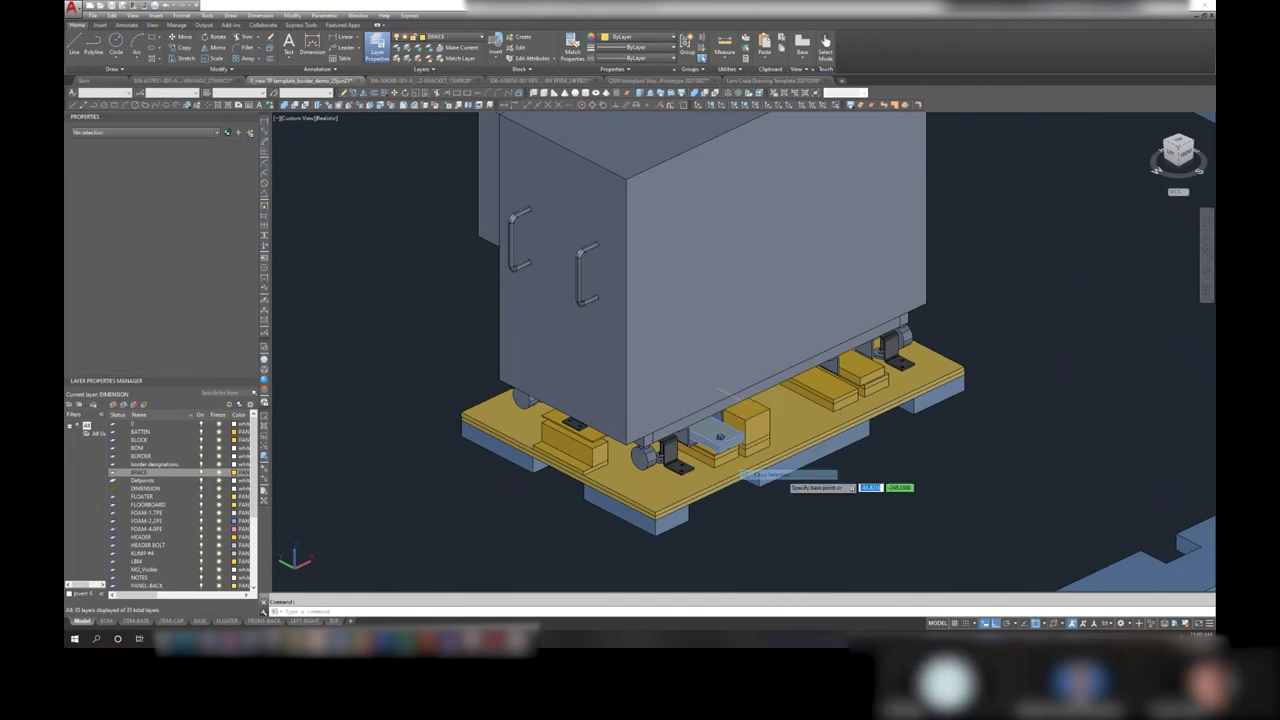
{"action": "left_click", "coordinate": [778, 474]}
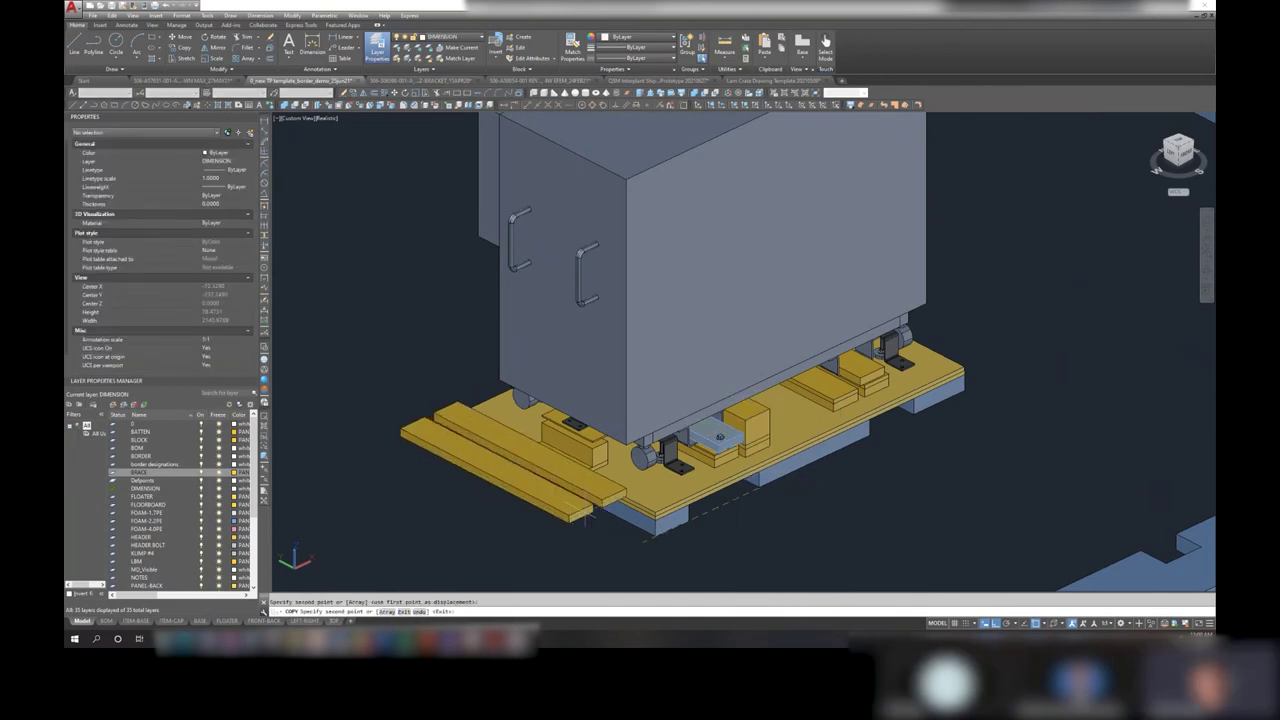
{"action": "left_click", "coordinate": [598, 550]}
{"action": "key", "text": "Escape"}
- Move the copied brace up onto the pallet end beside the front caster
{"action": "right_click", "coordinate": [548, 277]}
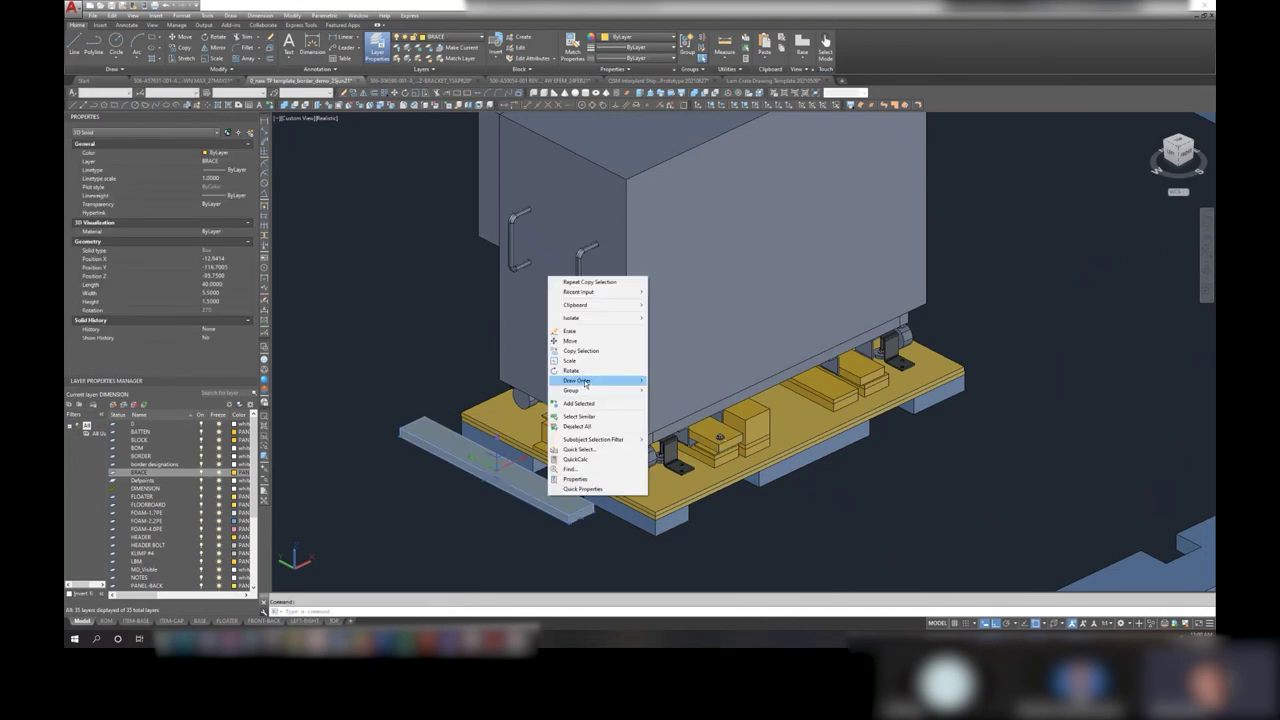
{"action": "left_click", "coordinate": [570, 340]}
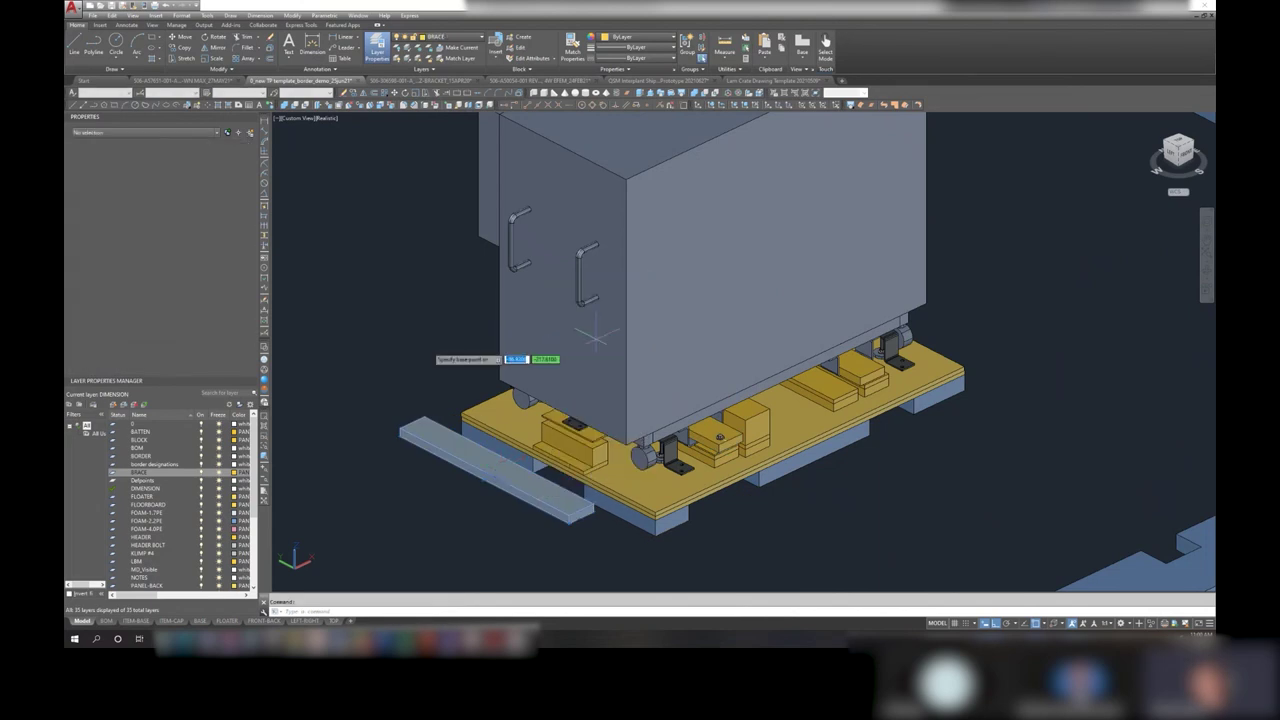
{"action": "left_click", "coordinate": [543, 360]}
{"action": "left_click", "coordinate": [428, 293]}
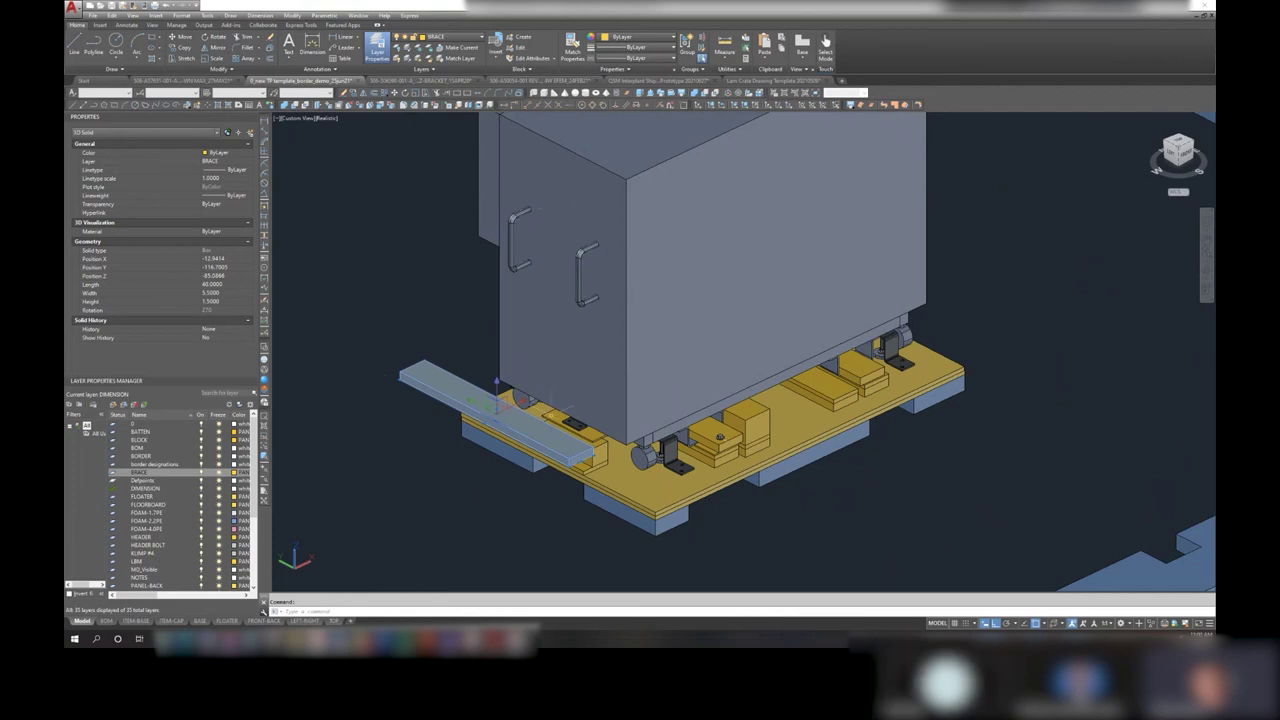
- Place a copy of the brace against the machine's side at door-handle height
{"action": "right_click", "coordinate": [568, 292]}
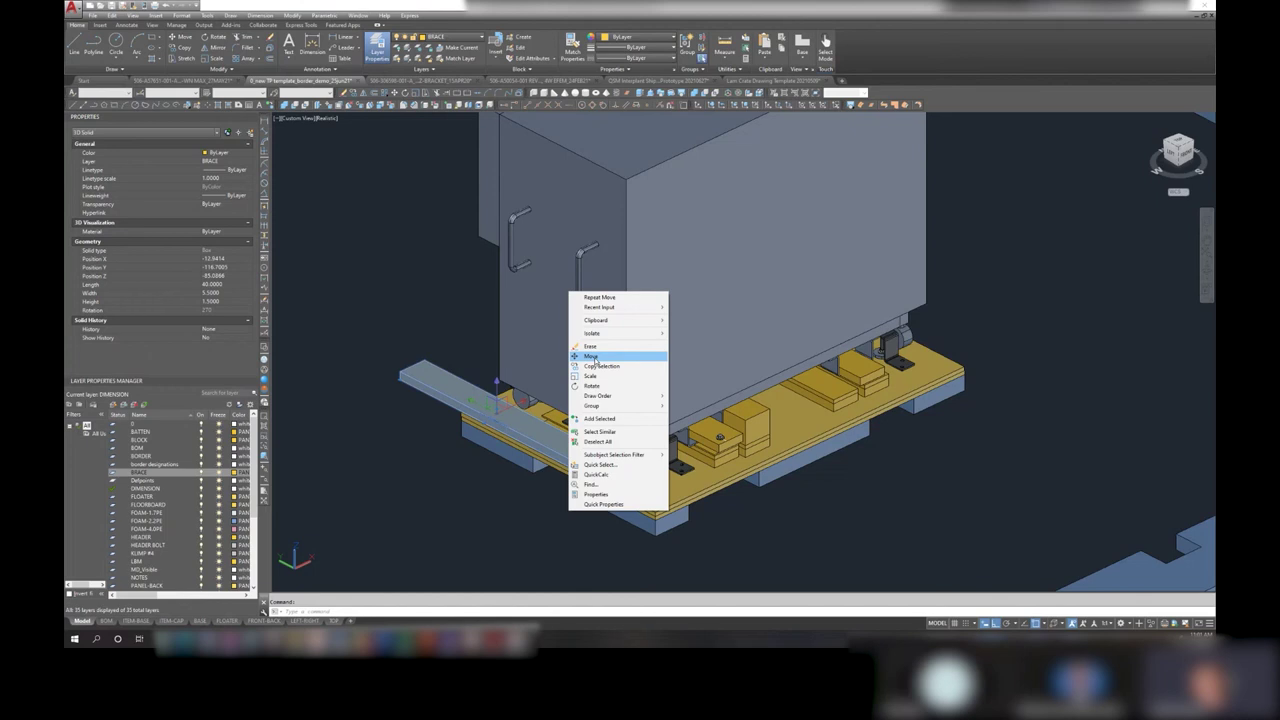
{"action": "left_click", "coordinate": [600, 366]}
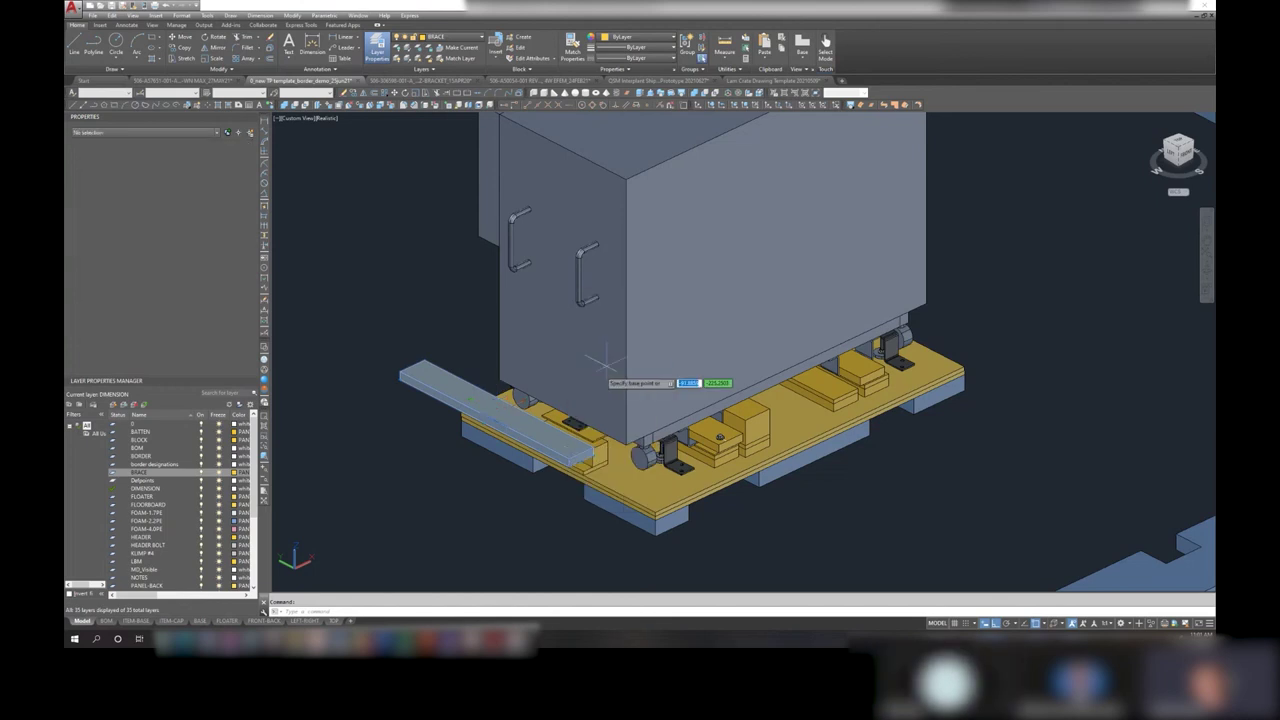
{"action": "left_click", "coordinate": [576, 458]}
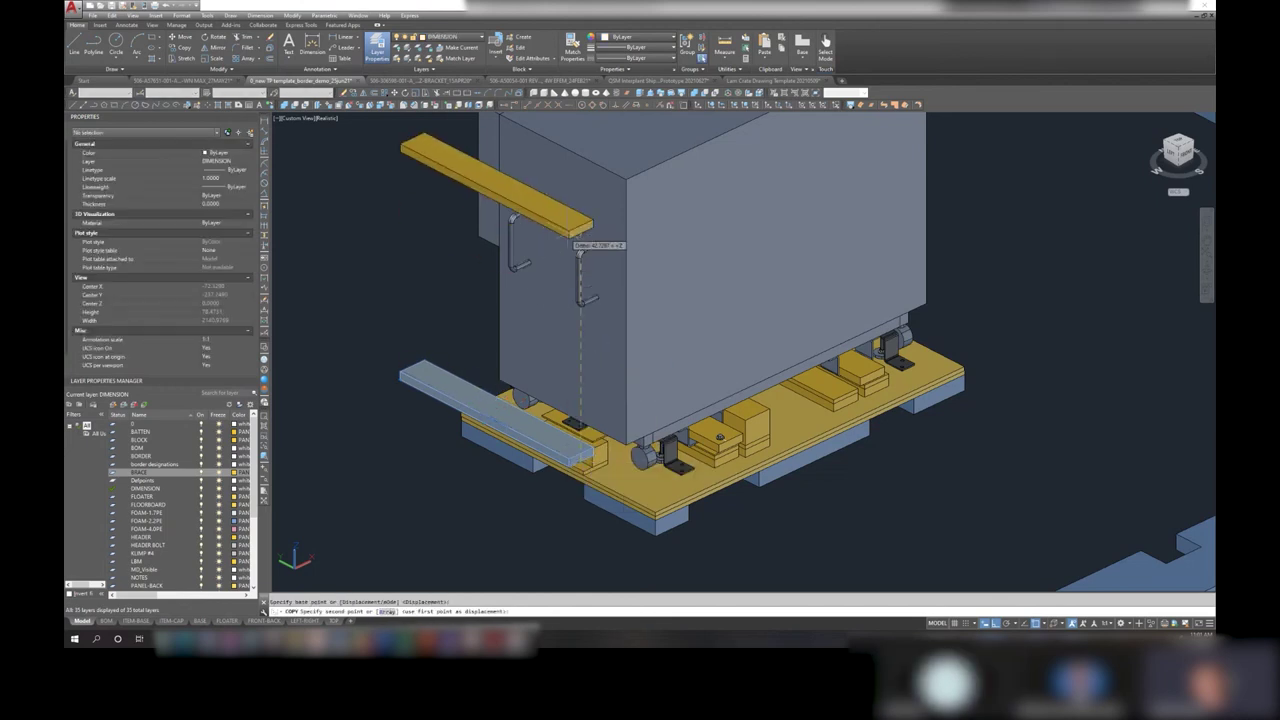
{"action": "scroll", "coordinate": [581, 250], "scroll_direction": "up", "scroll_amount": 3}
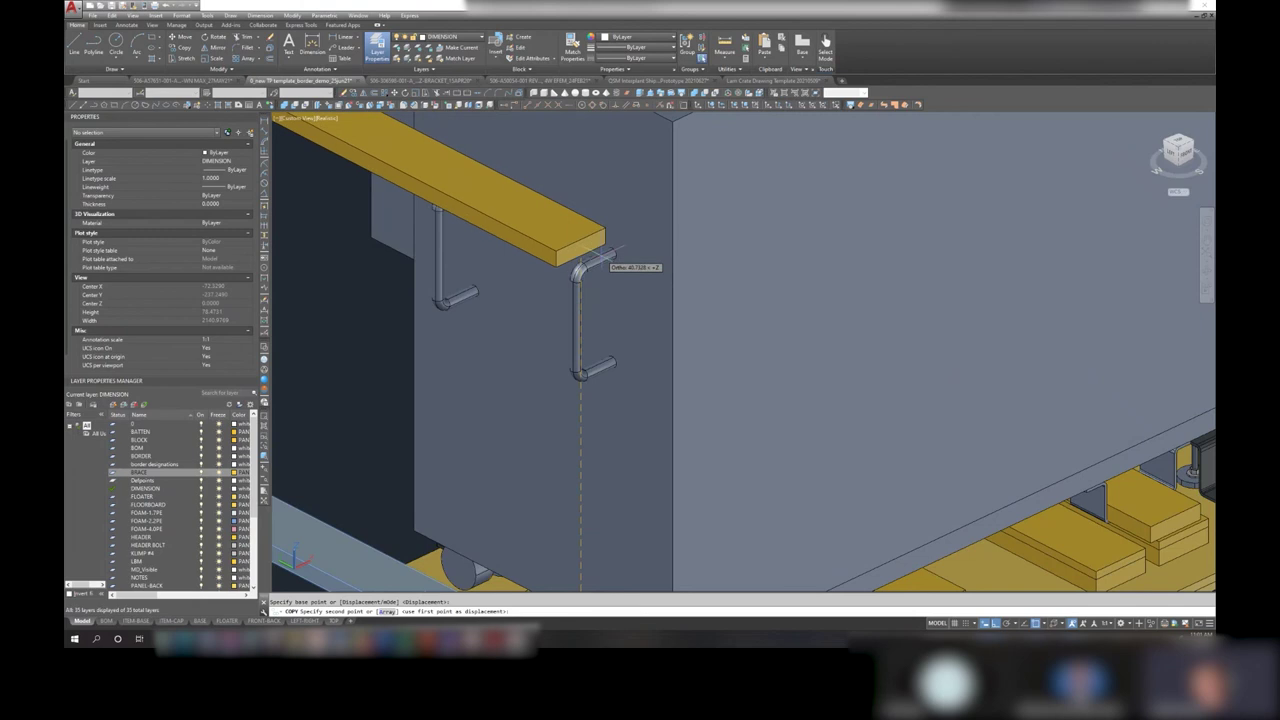
{"action": "left_click", "coordinate": [606, 254]}
{"action": "scroll", "coordinate": [514, 331], "scroll_direction": "down", "scroll_amount": 2}
{"action": "scroll", "coordinate": [528, 394], "scroll_direction": "down", "scroll_amount": 3}
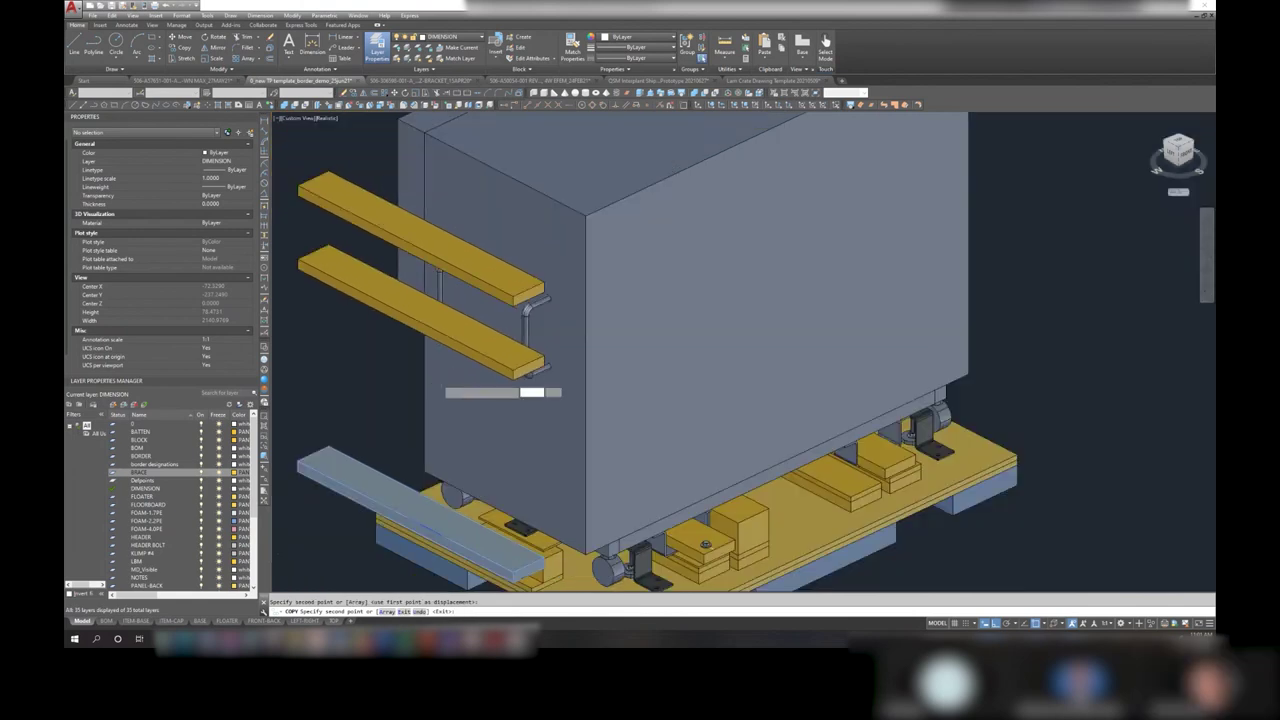
{"action": "scroll", "coordinate": [500, 366], "scroll_direction": "down", "scroll_amount": 2}
{"action": "key", "text": "Escape"}
{"action": "left_click", "coordinate": [494, 345]}
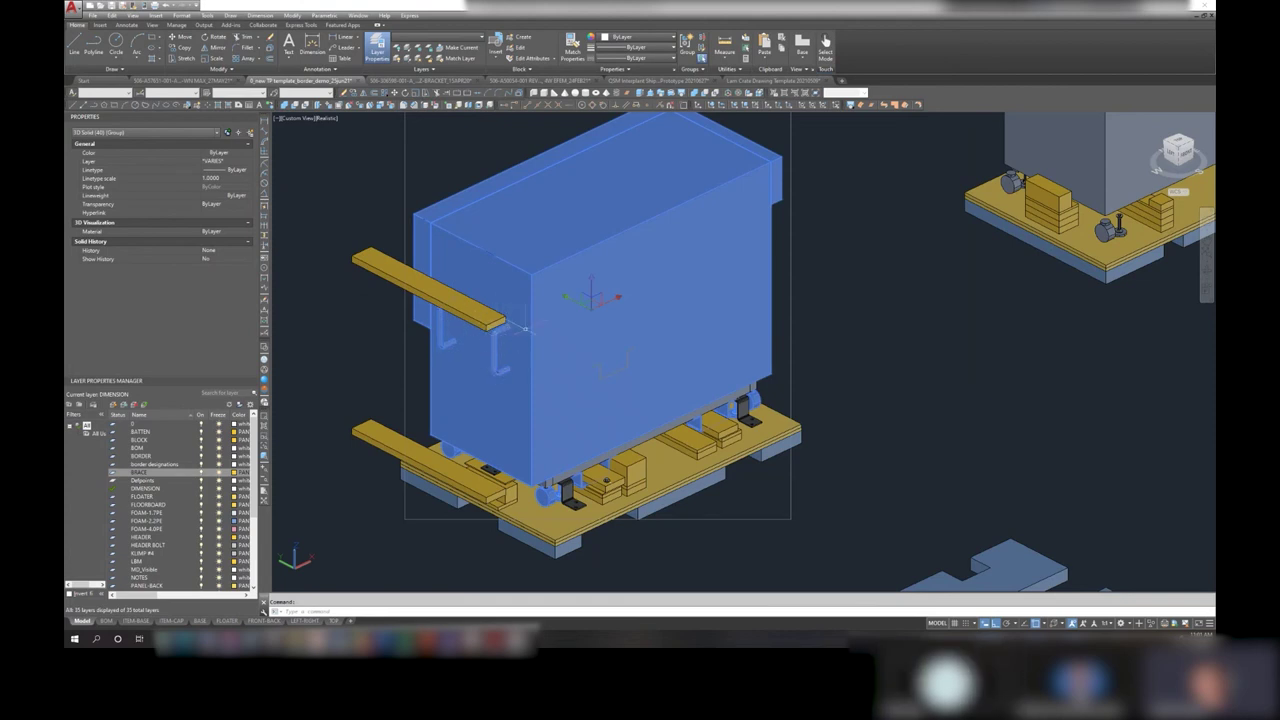
- Delete the raised brace beside the machine
{"action": "left_click", "coordinate": [435, 288]}
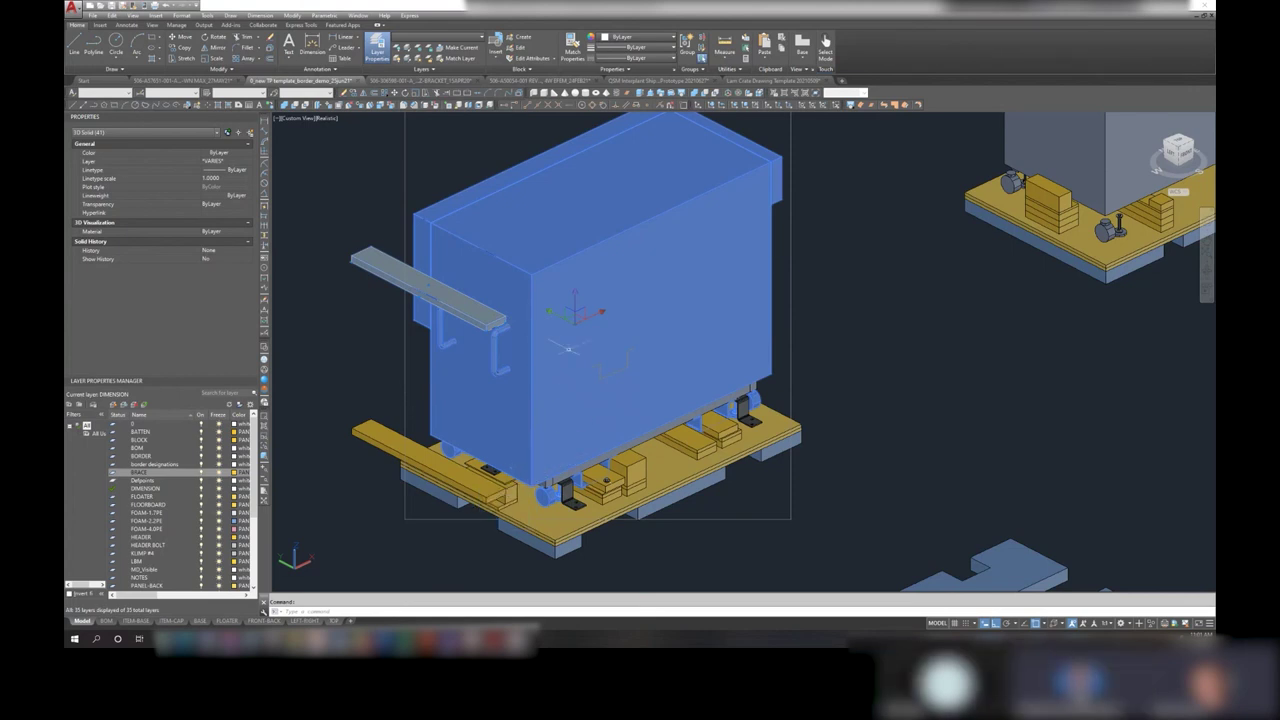
{"action": "scroll", "coordinate": [585, 315], "scroll_direction": "down", "scroll_amount": 2}
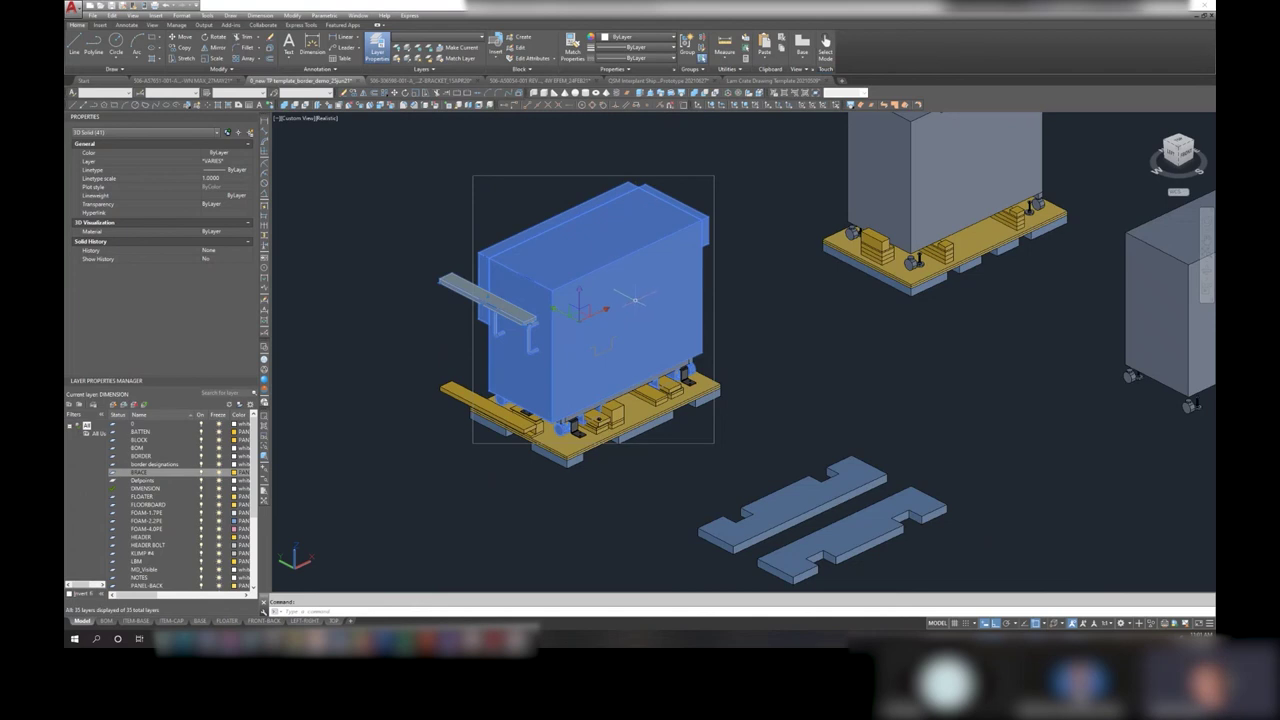
{"action": "key", "text": "Escape"}
{"action": "left_click", "coordinate": [438, 285]}
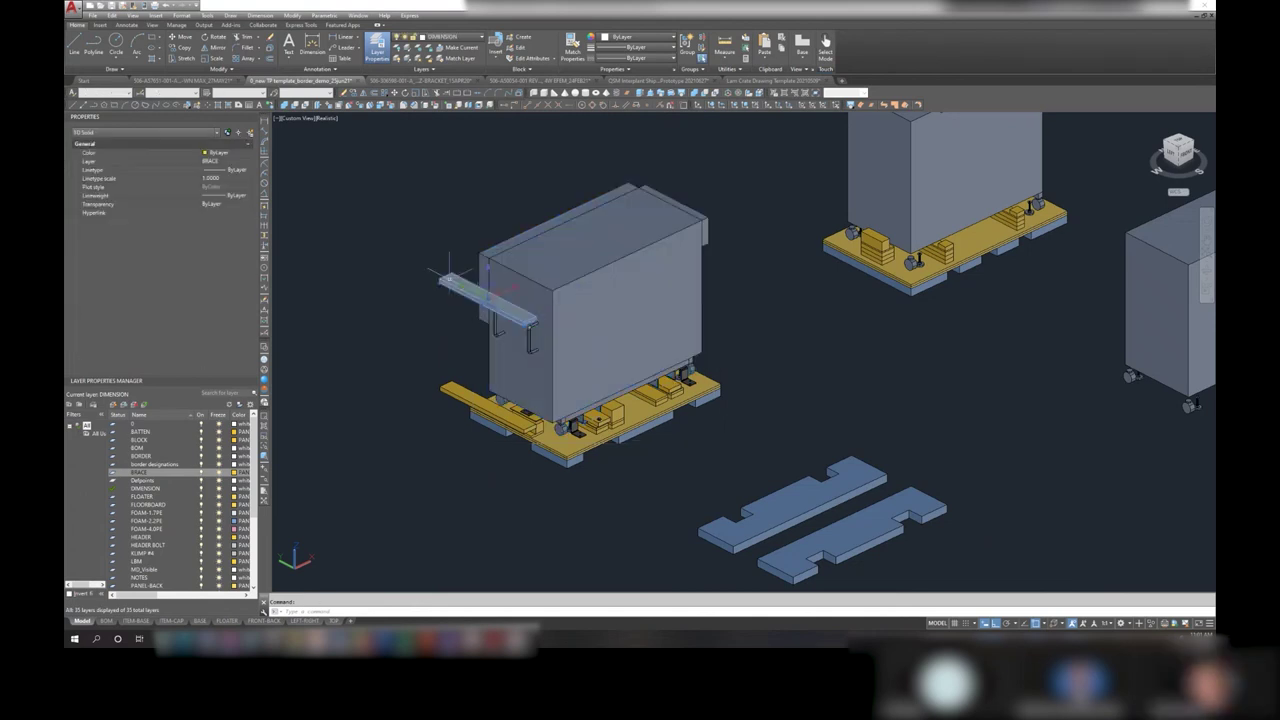
{"action": "key", "text": "Delete"}
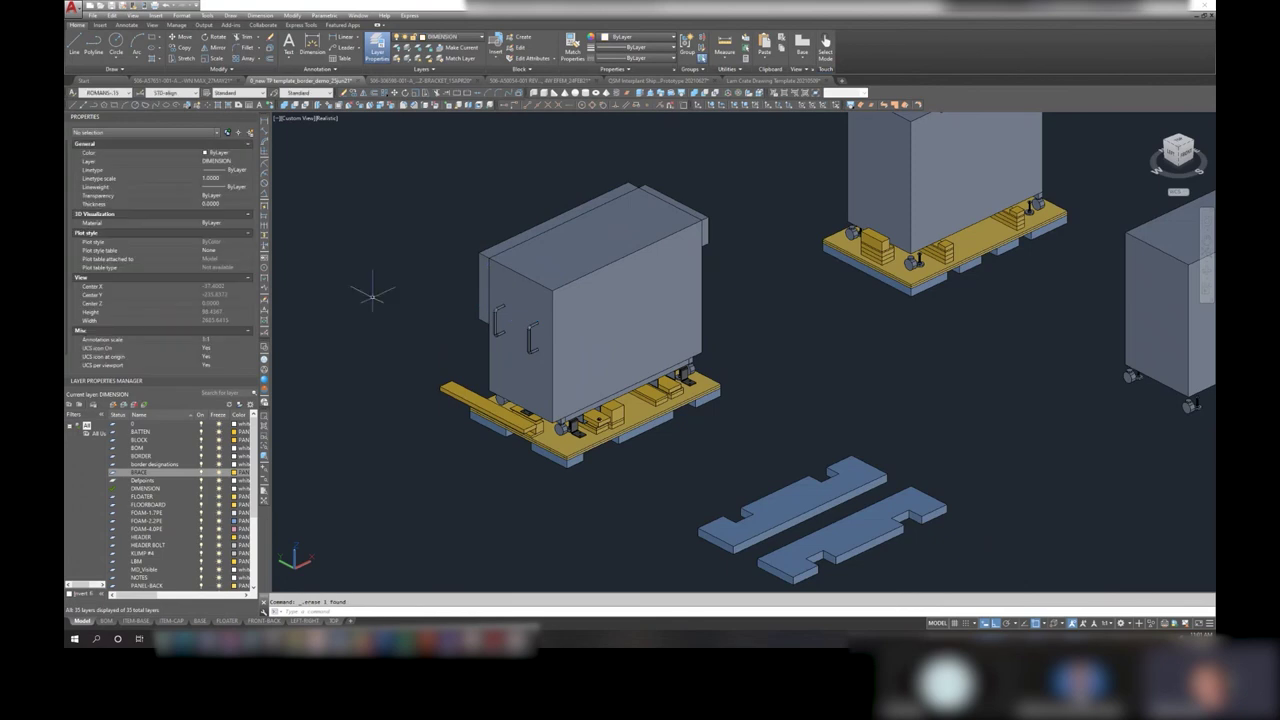
- Pan to frame all the crates and inspect the small bracket at the pallet corner
{"action": "scroll", "coordinate": [588, 452], "scroll_direction": "up", "scroll_amount": 2}
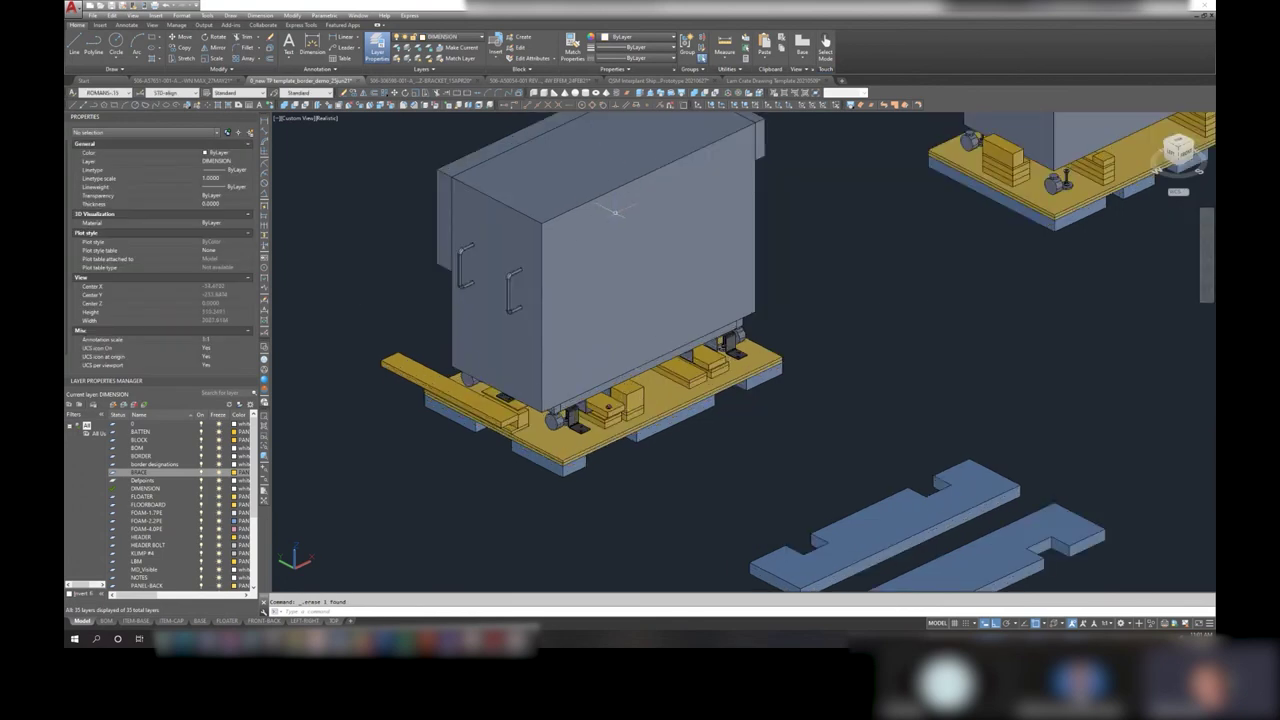
{"action": "scroll", "coordinate": [615, 216], "scroll_direction": "down", "scroll_amount": 1}
{"action": "middle_click_drag", "start_coordinate": [634, 183], "coordinate": [594, 243]}
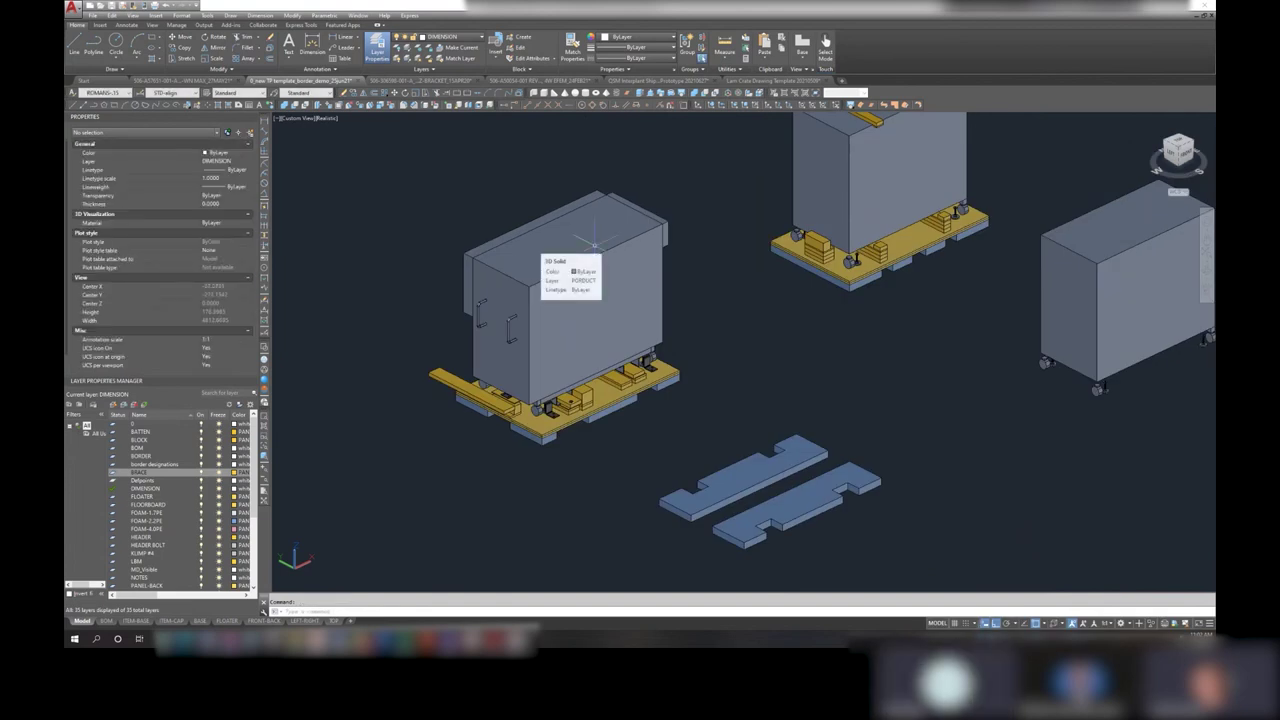
{"action": "middle_click_drag", "start_coordinate": [594, 243], "coordinate": [579, 293]}
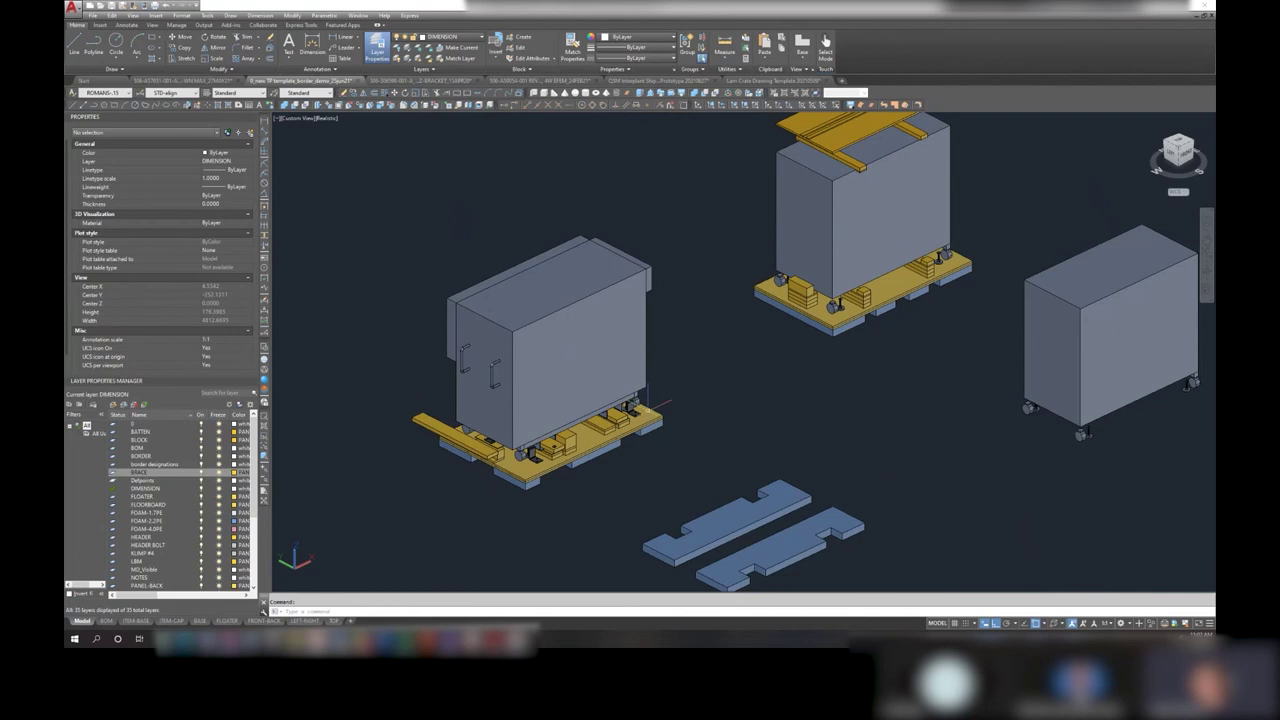
{"action": "scroll", "coordinate": [630, 414], "scroll_direction": "up", "scroll_amount": 2}
{"action": "left_click", "coordinate": [630, 408]}
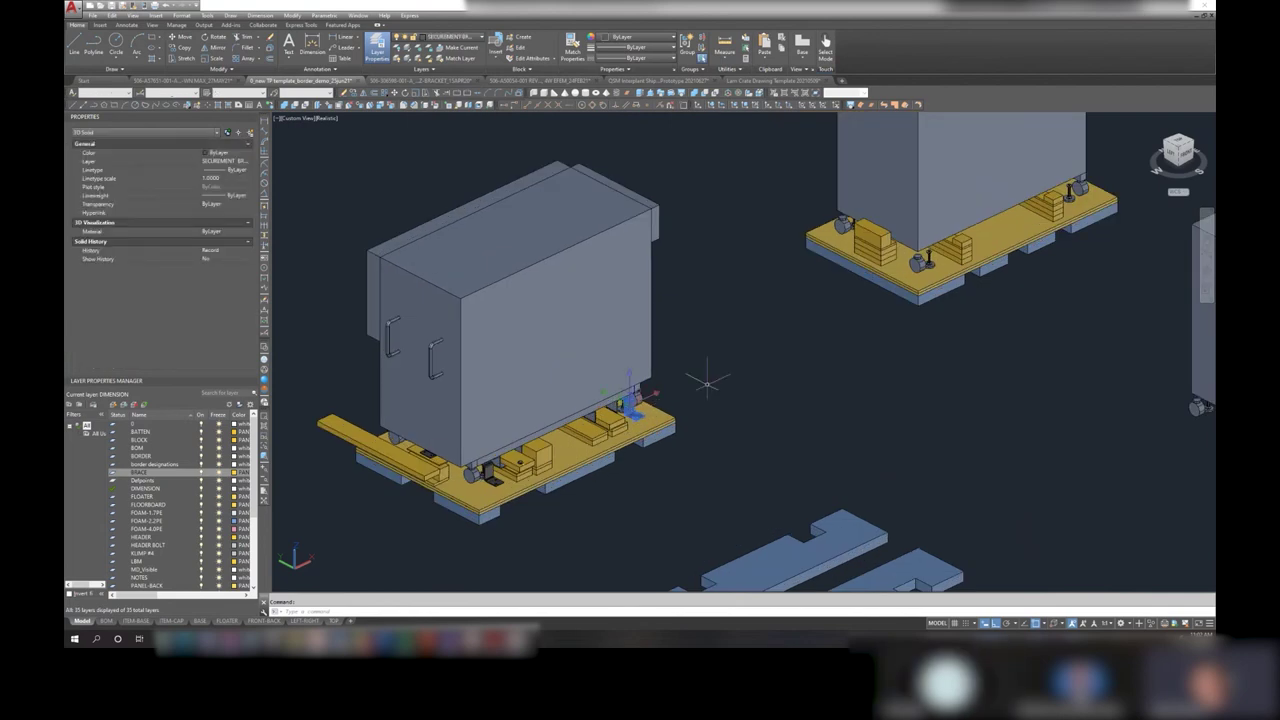
{"action": "key", "text": "Escape"}
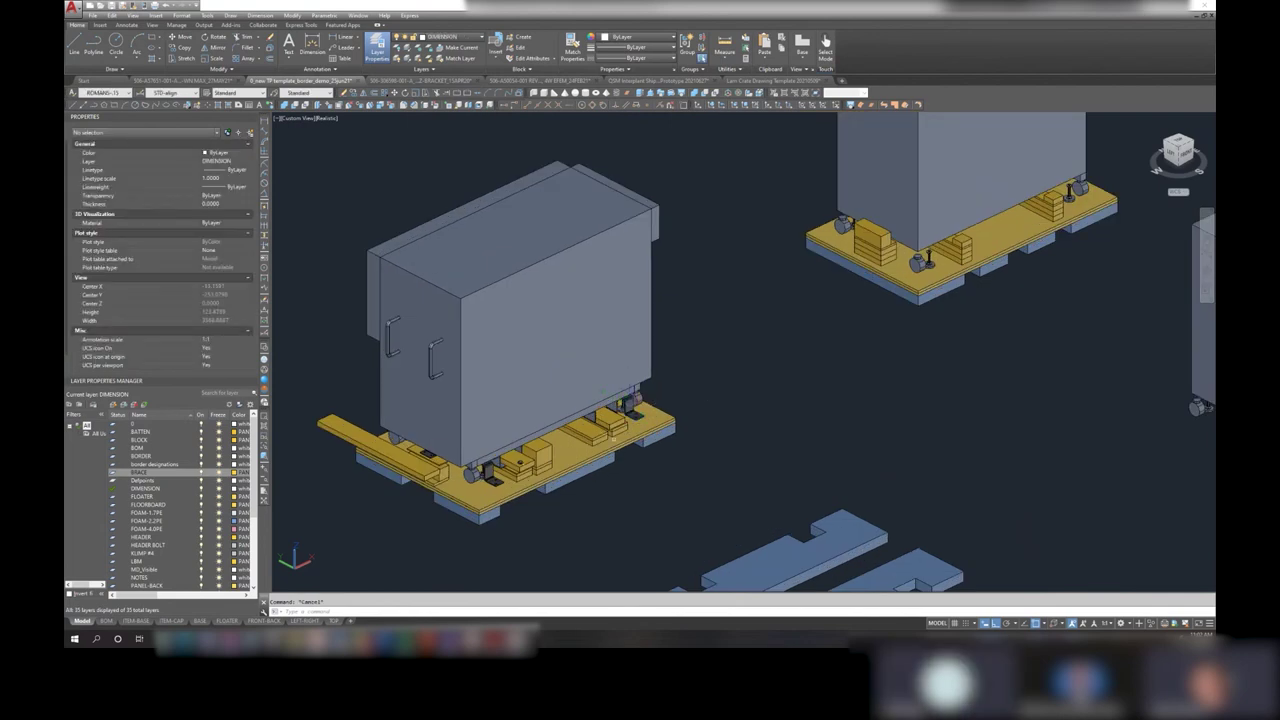
{"action": "scroll", "coordinate": [630, 413], "scroll_direction": "up", "scroll_amount": 2}
{"action": "left_click", "coordinate": [625, 405]}
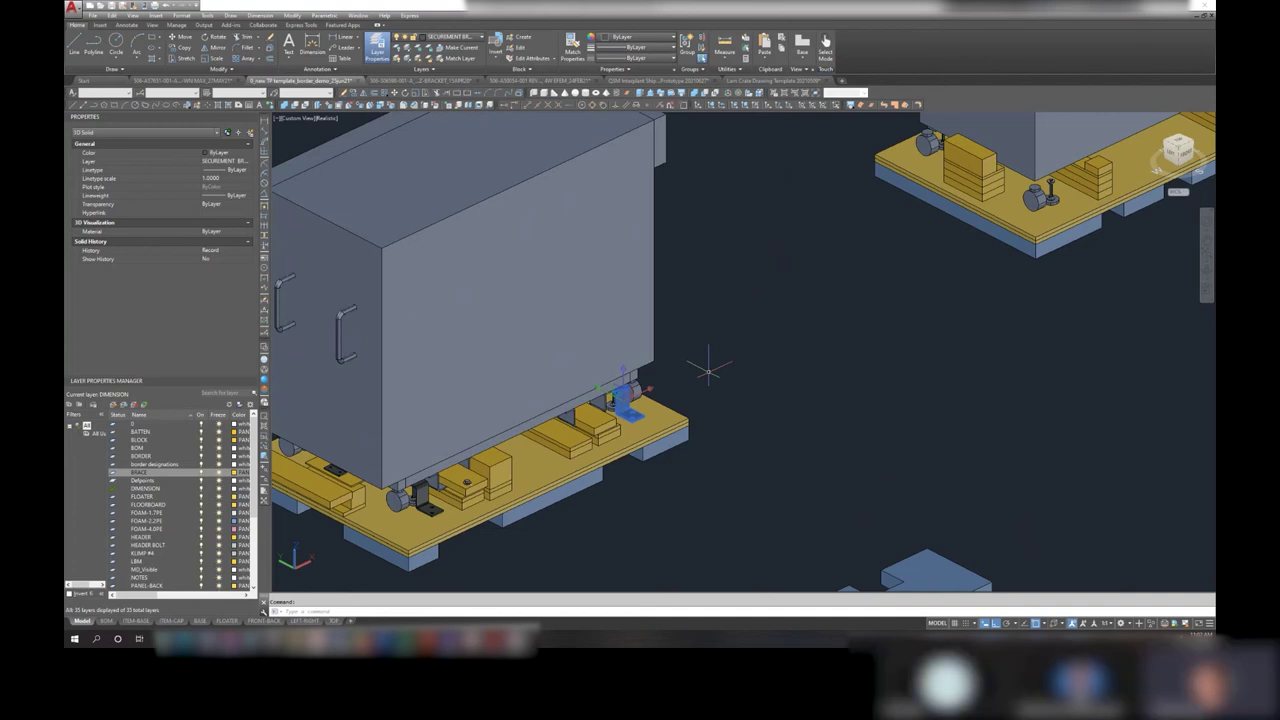
{"action": "key", "text": "Escape"}
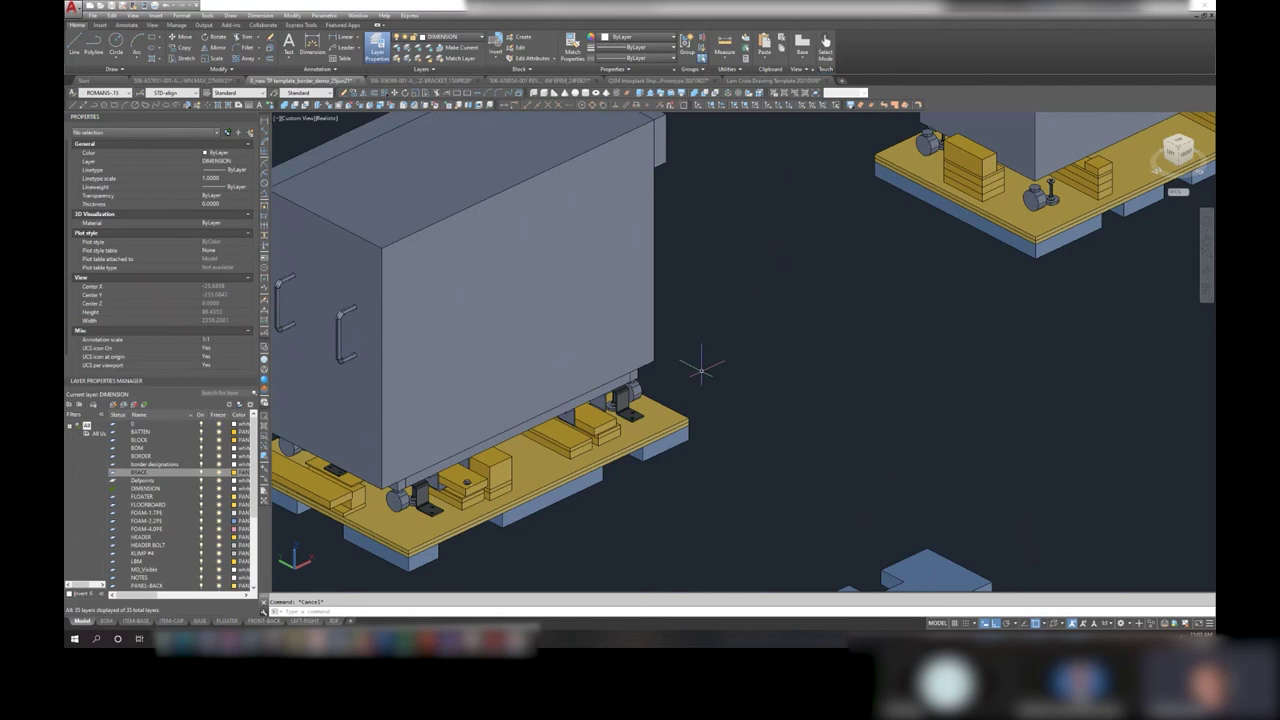
- Delete the long brace at the pallet's left end
{"action": "left_click", "coordinate": [322, 485]}
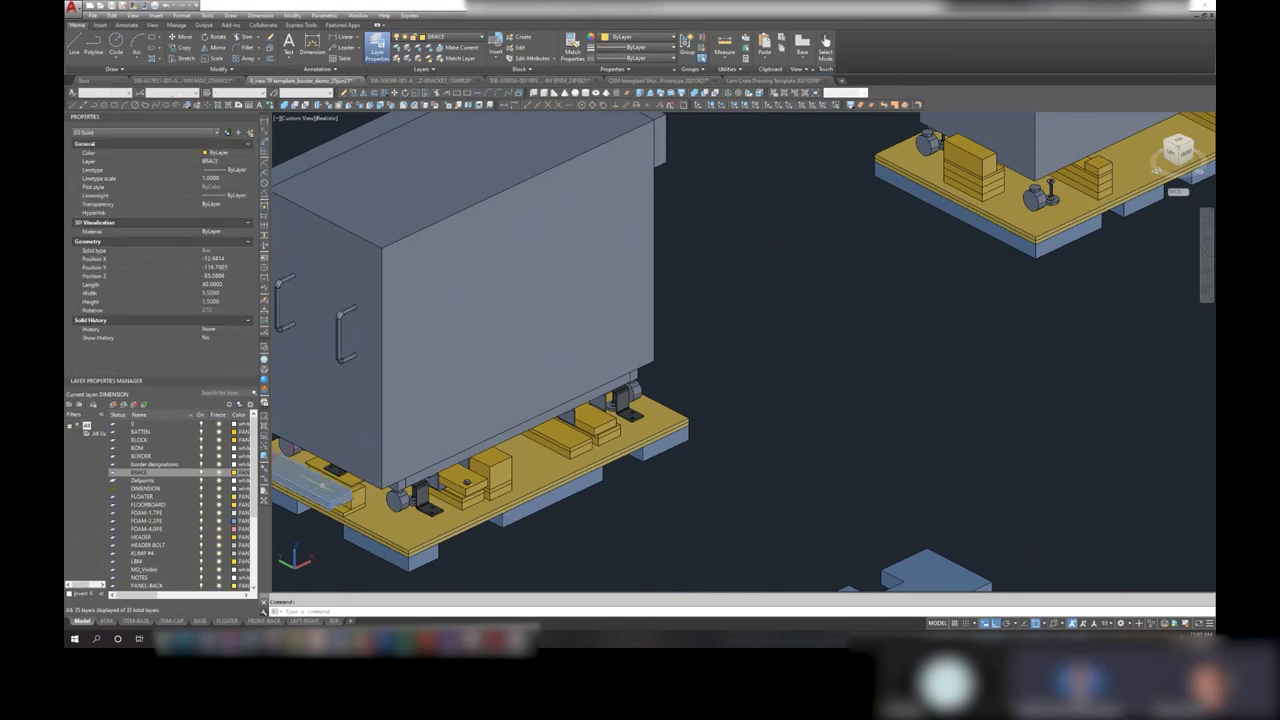
{"action": "key", "text": "Delete"}
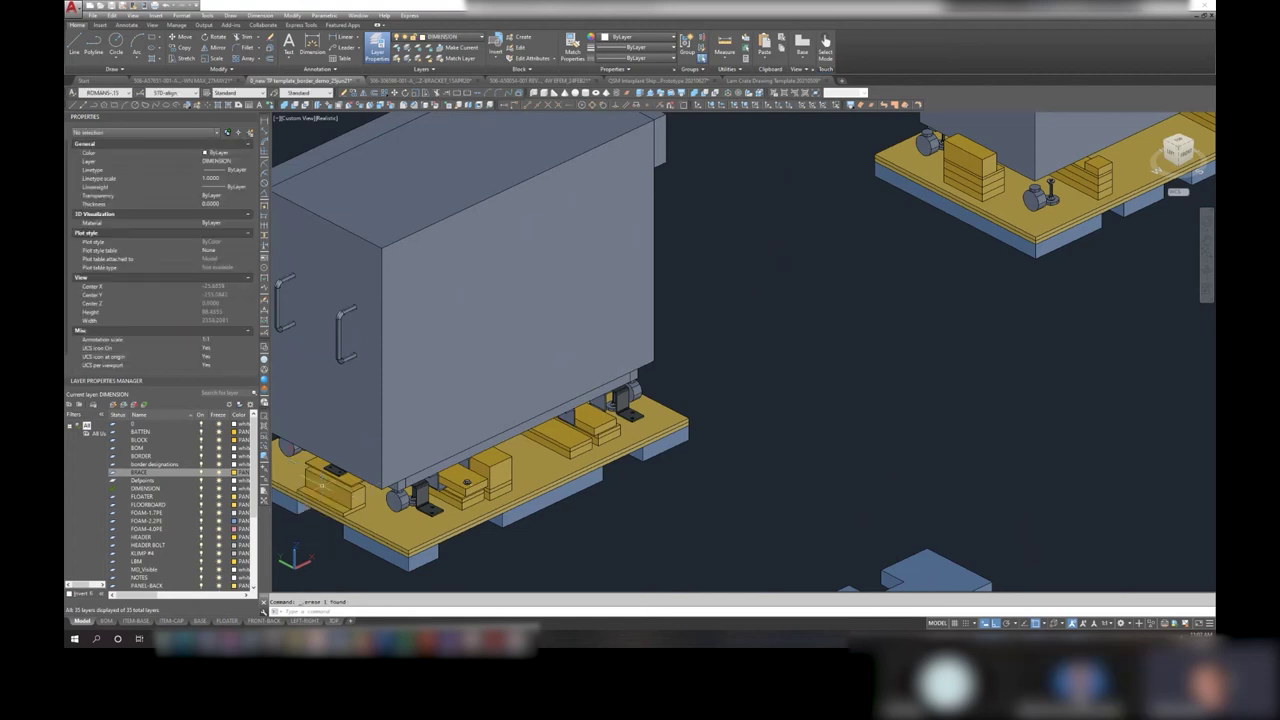
{"action": "scroll", "coordinate": [729, 391], "scroll_direction": "down", "scroll_amount": 5}
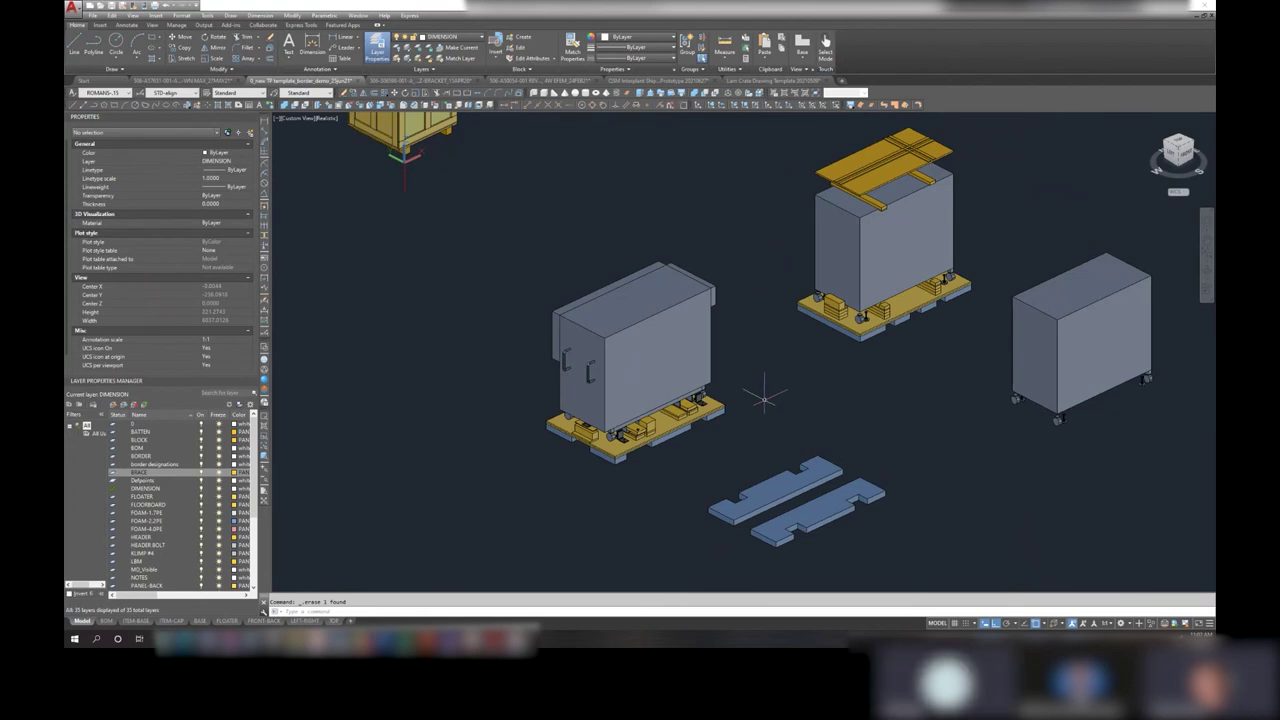
{"action": "middle_click_drag", "start_coordinate": [766, 392], "coordinate": [728, 412]}
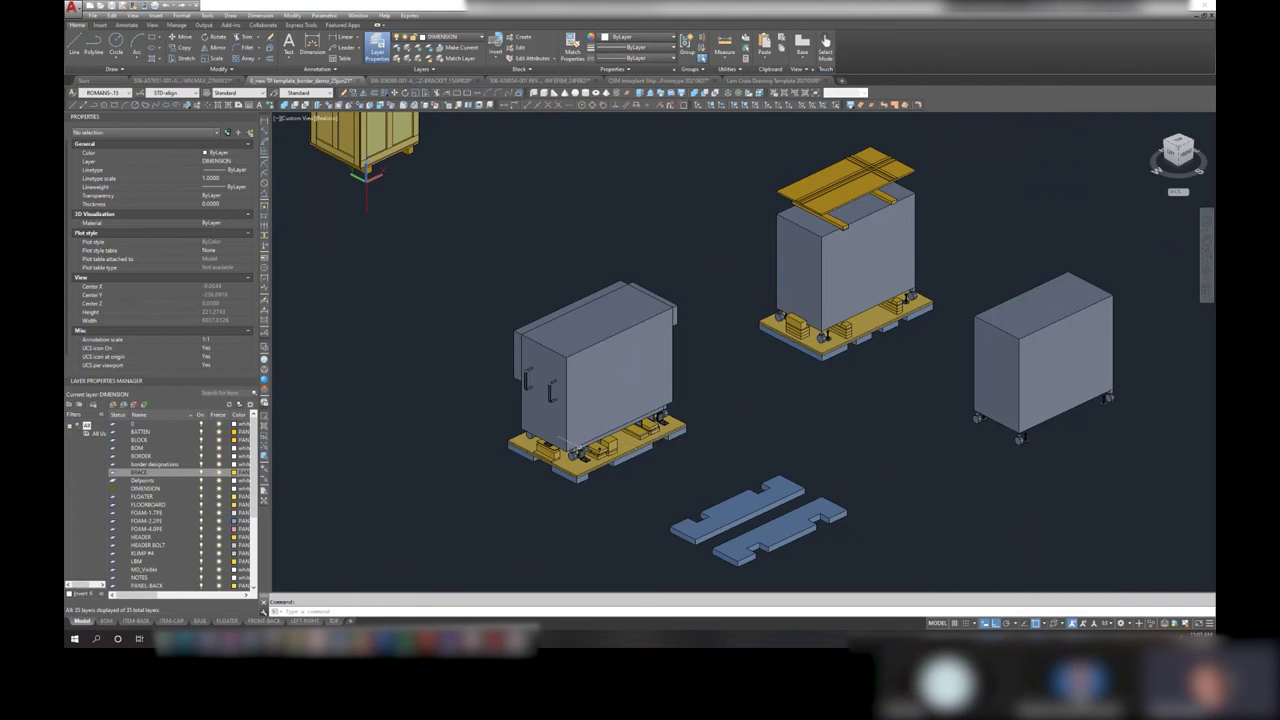
- Copy the two stacked blocks from the middle pallet to a spot off the pallet
{"action": "scroll", "coordinate": [800, 335], "scroll_direction": "up", "scroll_amount": 3}
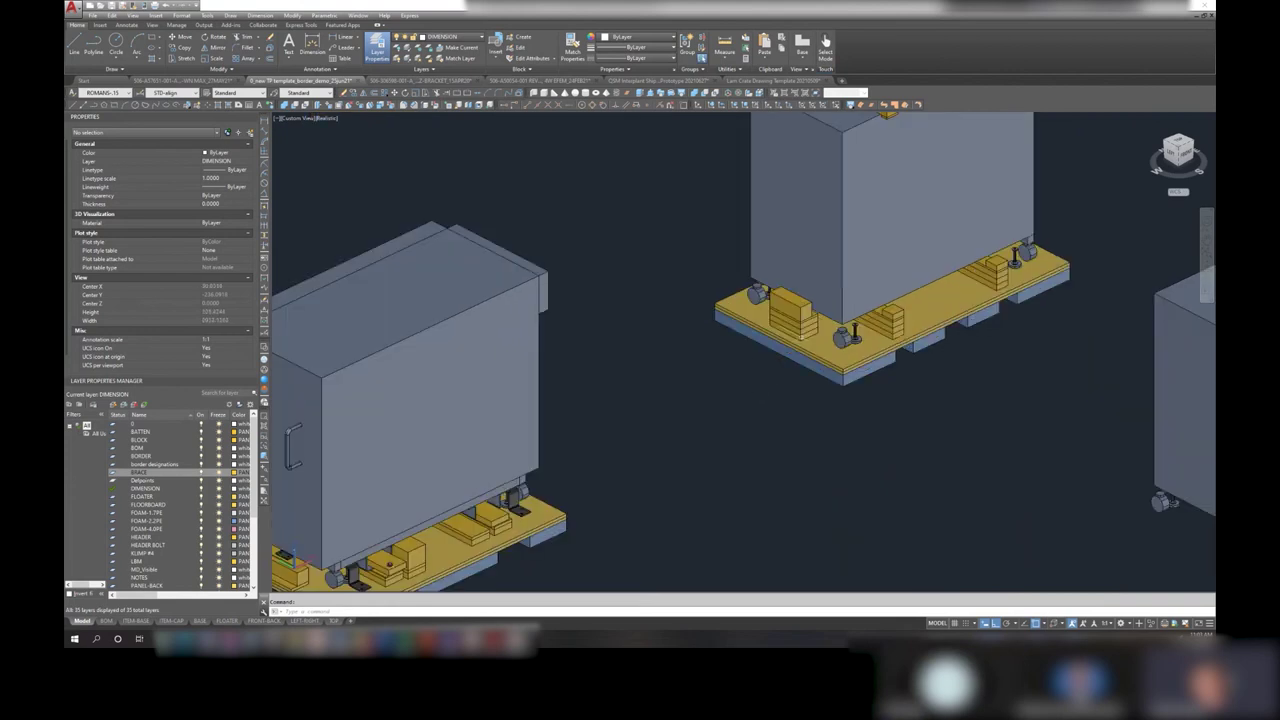
{"action": "left_click", "coordinate": [795, 320]}
{"action": "left_click", "coordinate": [800, 340]}
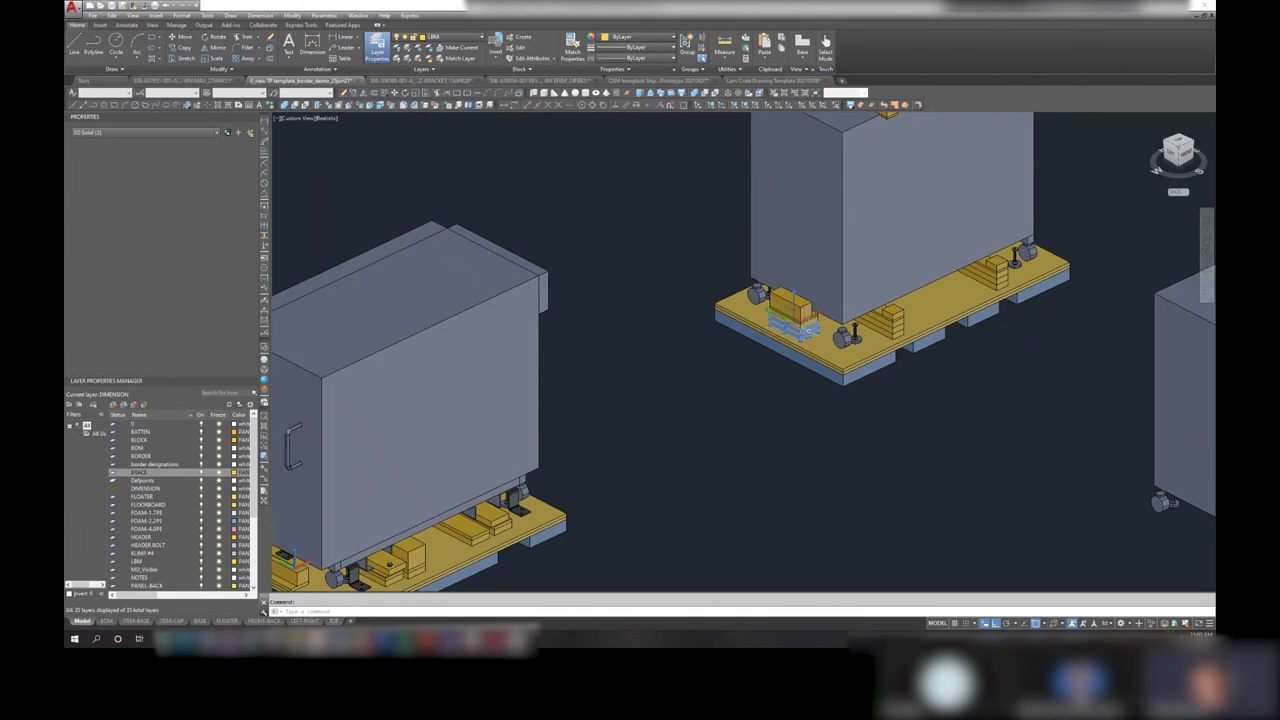
{"action": "right_click", "coordinate": [800, 342]}
{"action": "left_click", "coordinate": [835, 422]}
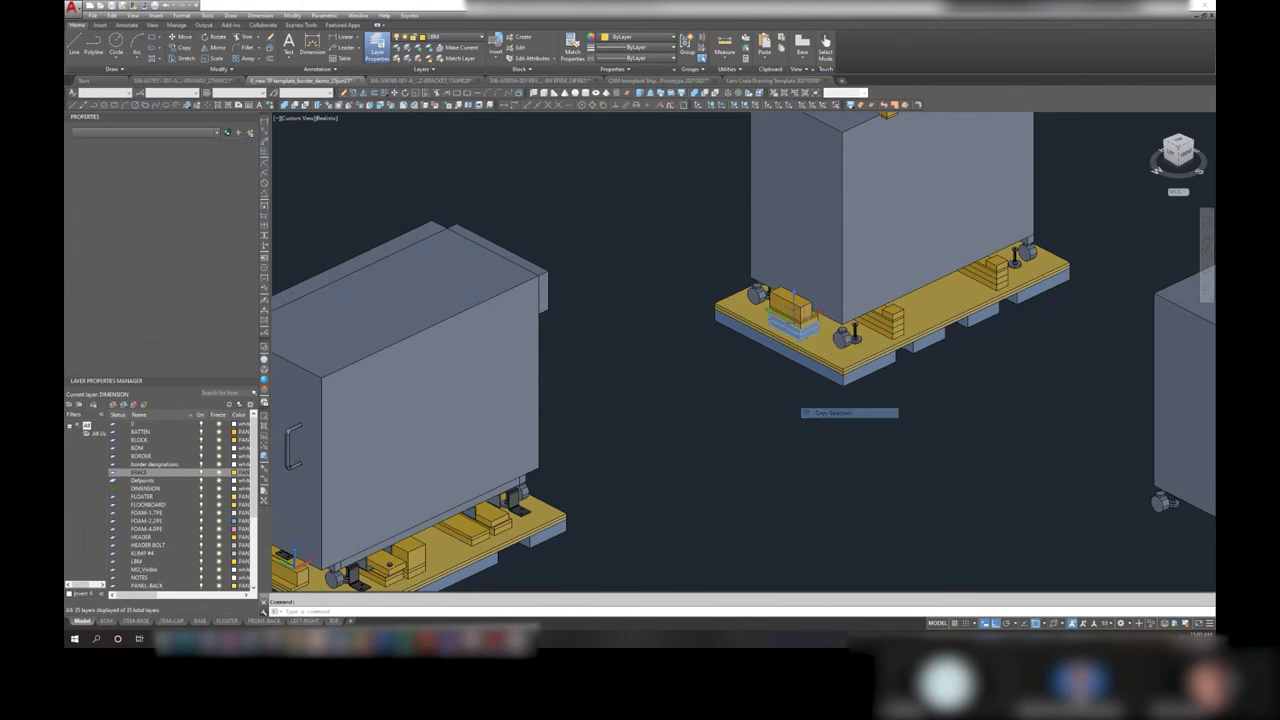
{"action": "left_click", "coordinate": [840, 412]}
{"action": "left_click", "coordinate": [752, 447]}
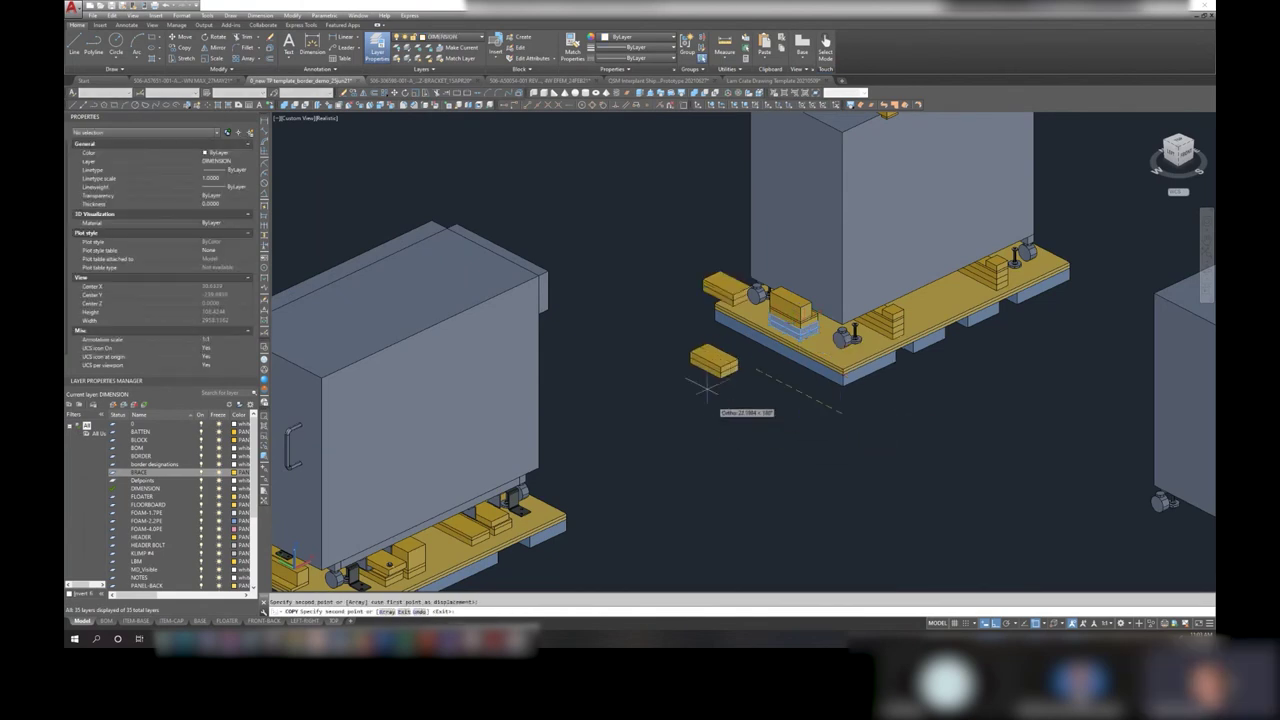
{"action": "key", "text": "Escape"}
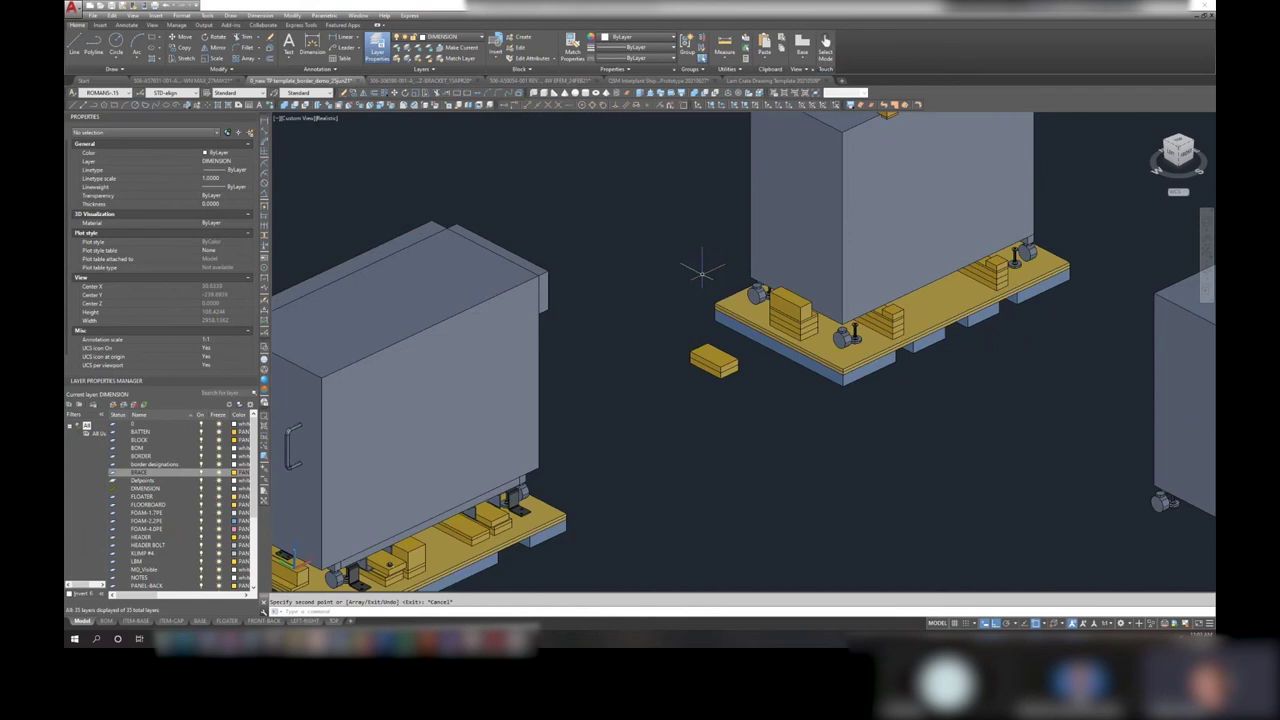
- Stack a copy of the small 10 × 5.5 × 1.5 block onto the copied block
{"action": "left_click", "coordinate": [716, 362]}
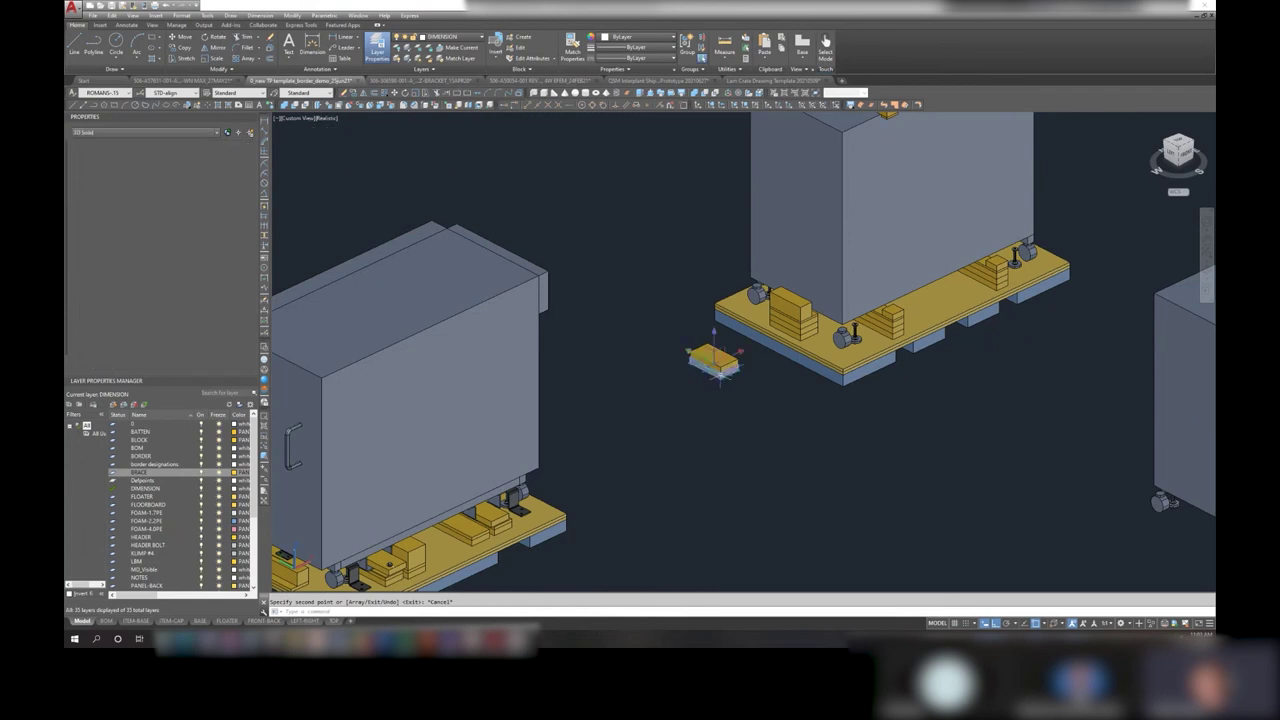
{"action": "right_click", "coordinate": [770, 360]}
{"action": "left_click", "coordinate": [804, 437]}
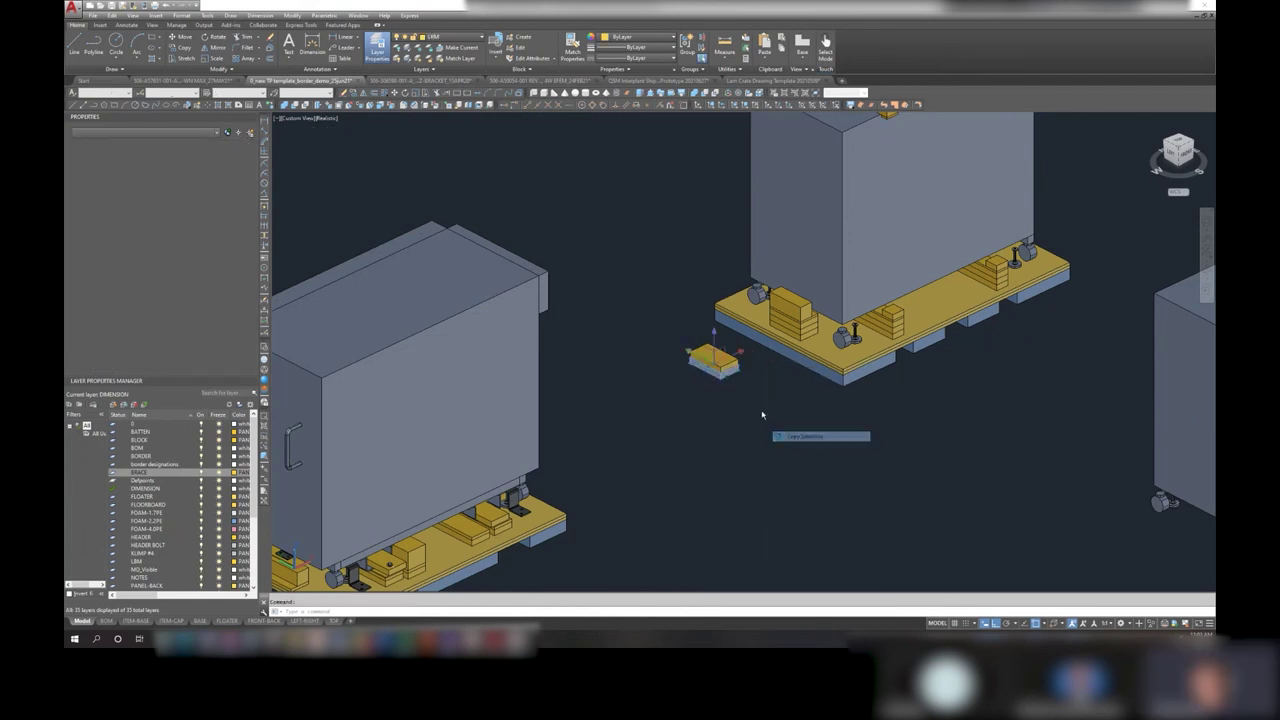
{"action": "scroll", "coordinate": [747, 360], "scroll_direction": "up", "scroll_amount": 3}
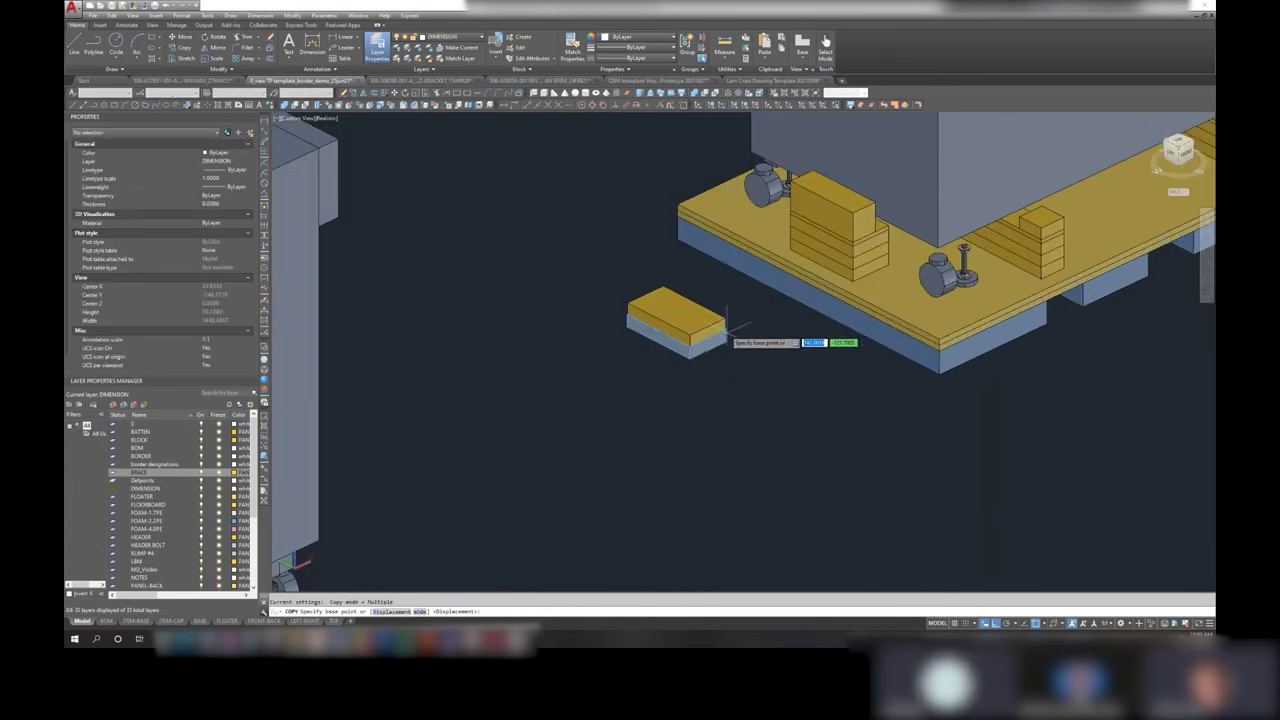
{"action": "left_click", "coordinate": [725, 345]}
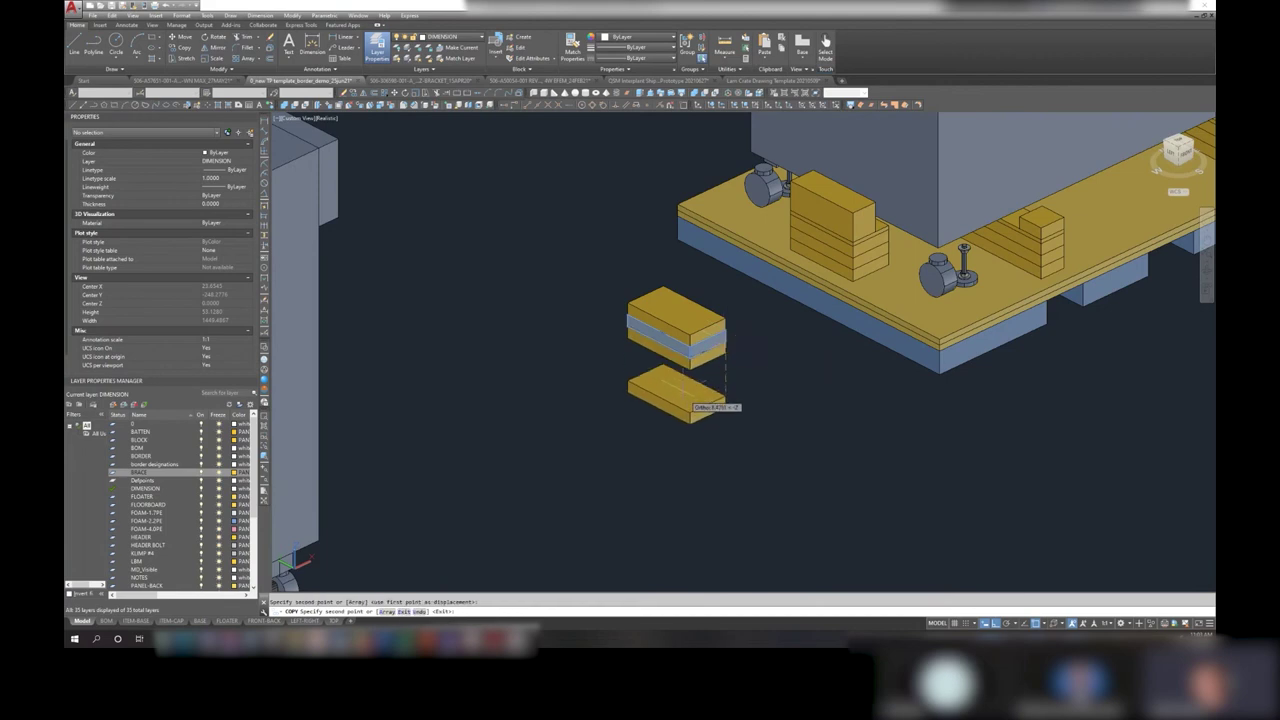
{"action": "left_click", "coordinate": [680, 368]}
{"action": "key", "text": "Escape"}
- Stretch the lower board's width from 5.5 to 8.5 so it protrudes past the block
{"action": "left_click", "coordinate": [675, 360]}
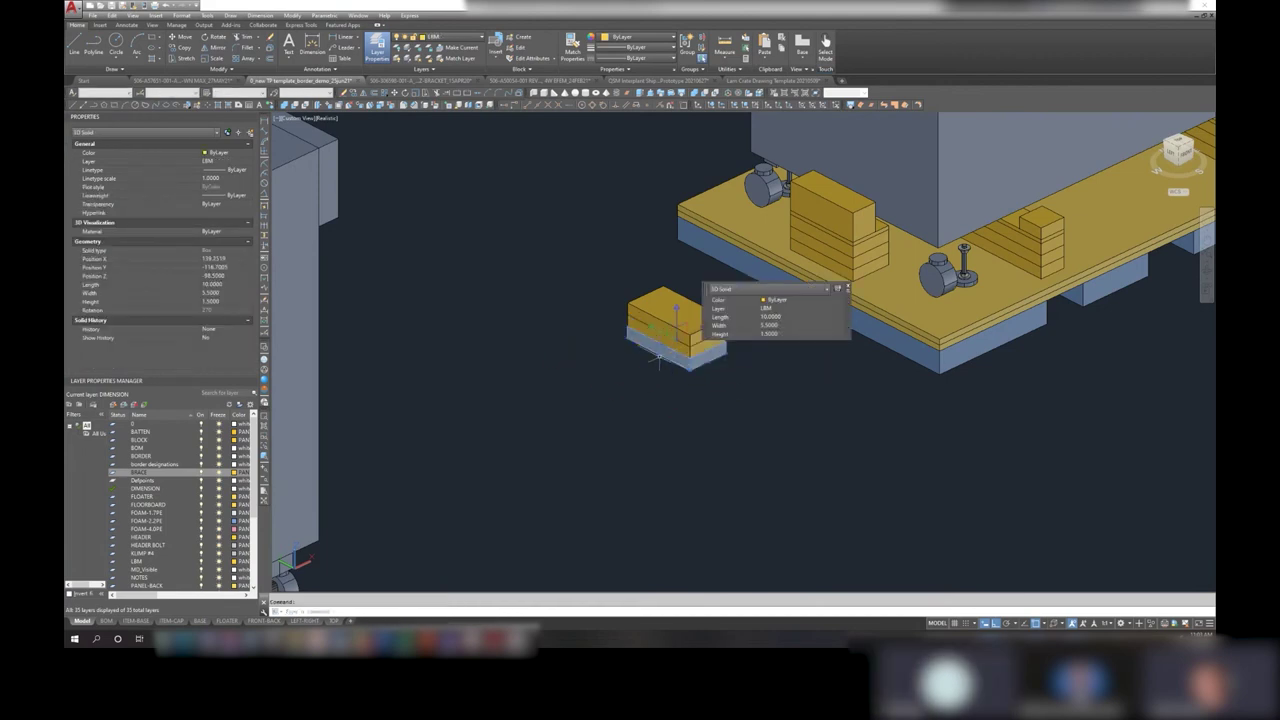
{"action": "left_click", "coordinate": [672, 332]}
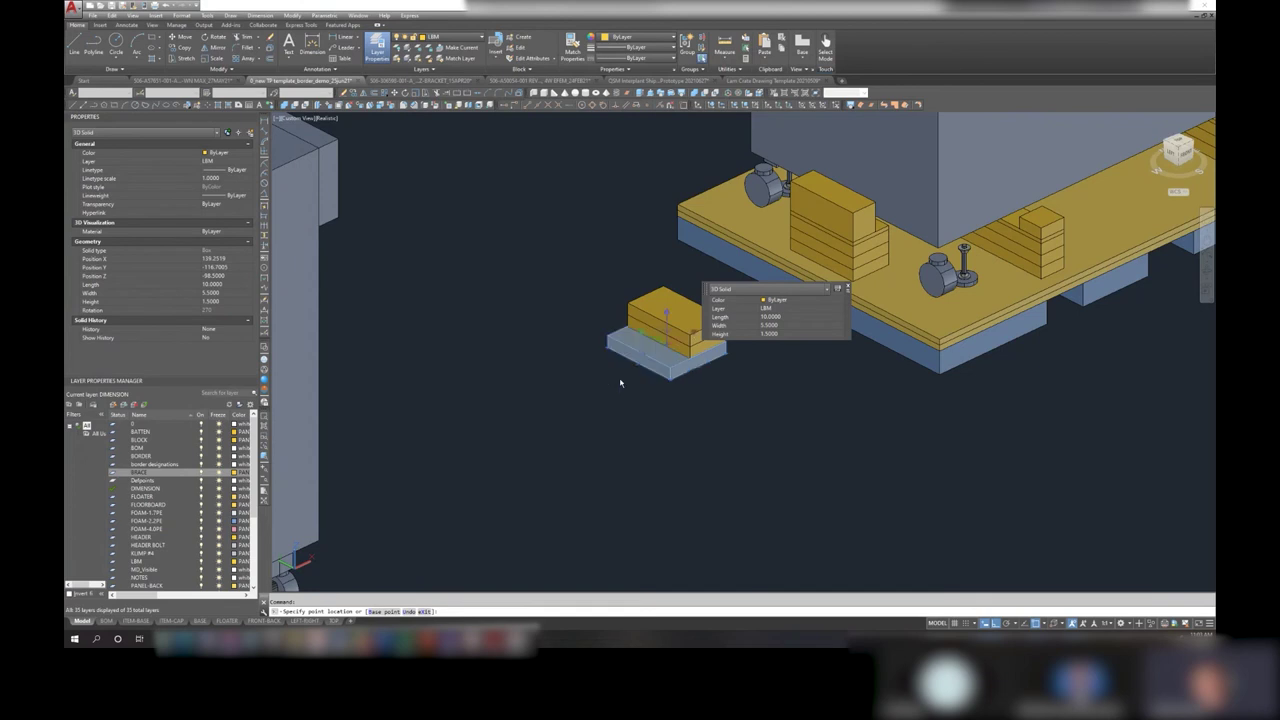
{"action": "left_click", "coordinate": [642, 366]}
{"action": "key", "text": "Escape"}
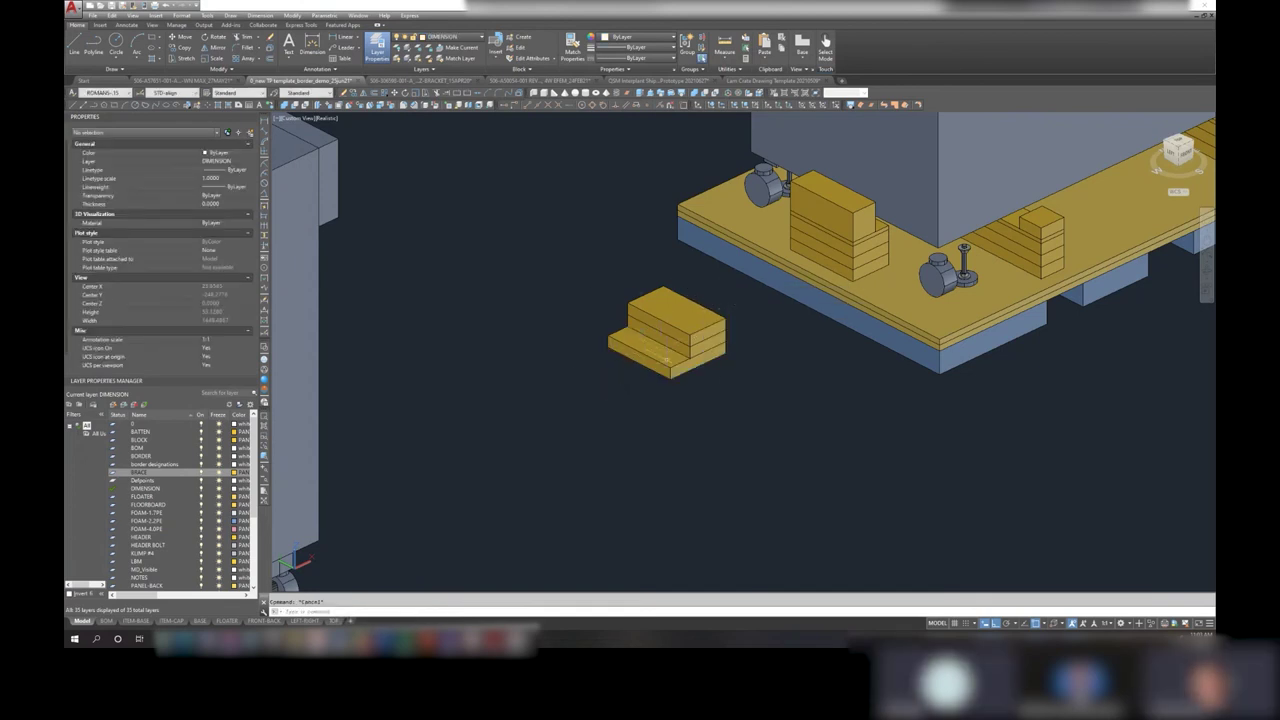
- Set the lower base board's Height to 0.75 in Quick Properties
{"action": "left_click", "coordinate": [637, 358]}
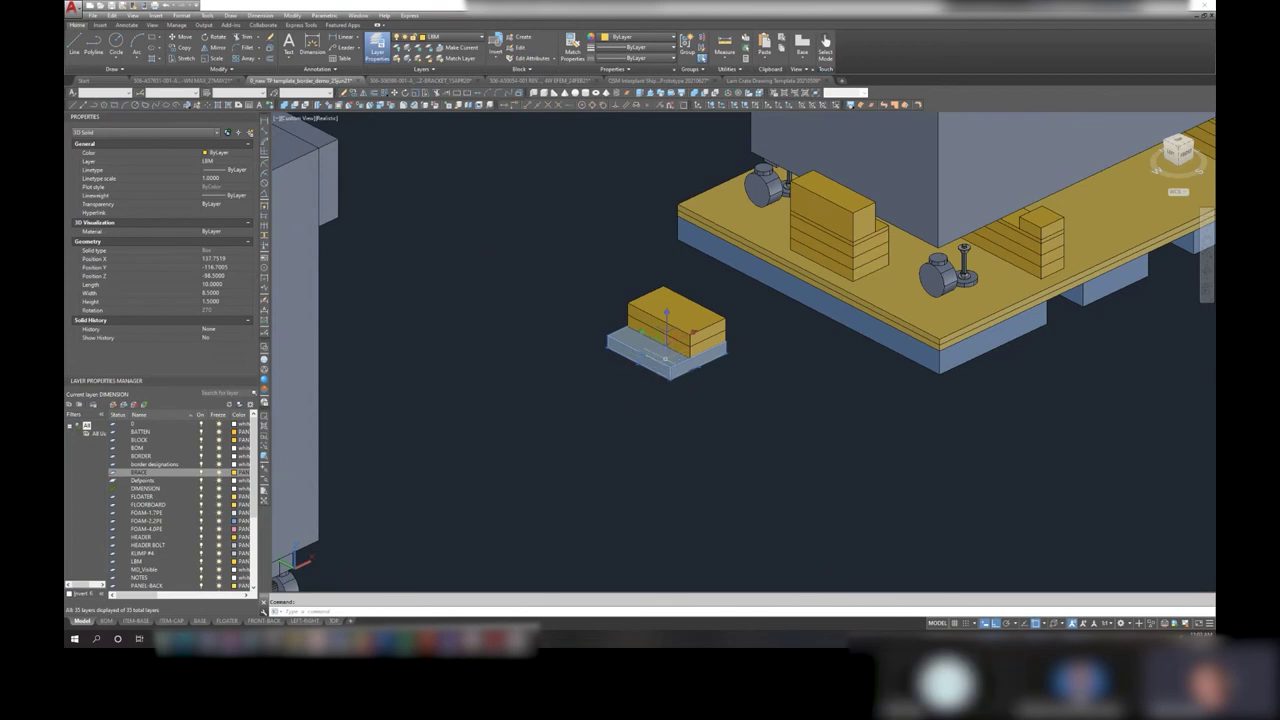
{"action": "double_click", "coordinate": [663, 355]}
{"action": "left_click", "coordinate": [780, 331]}
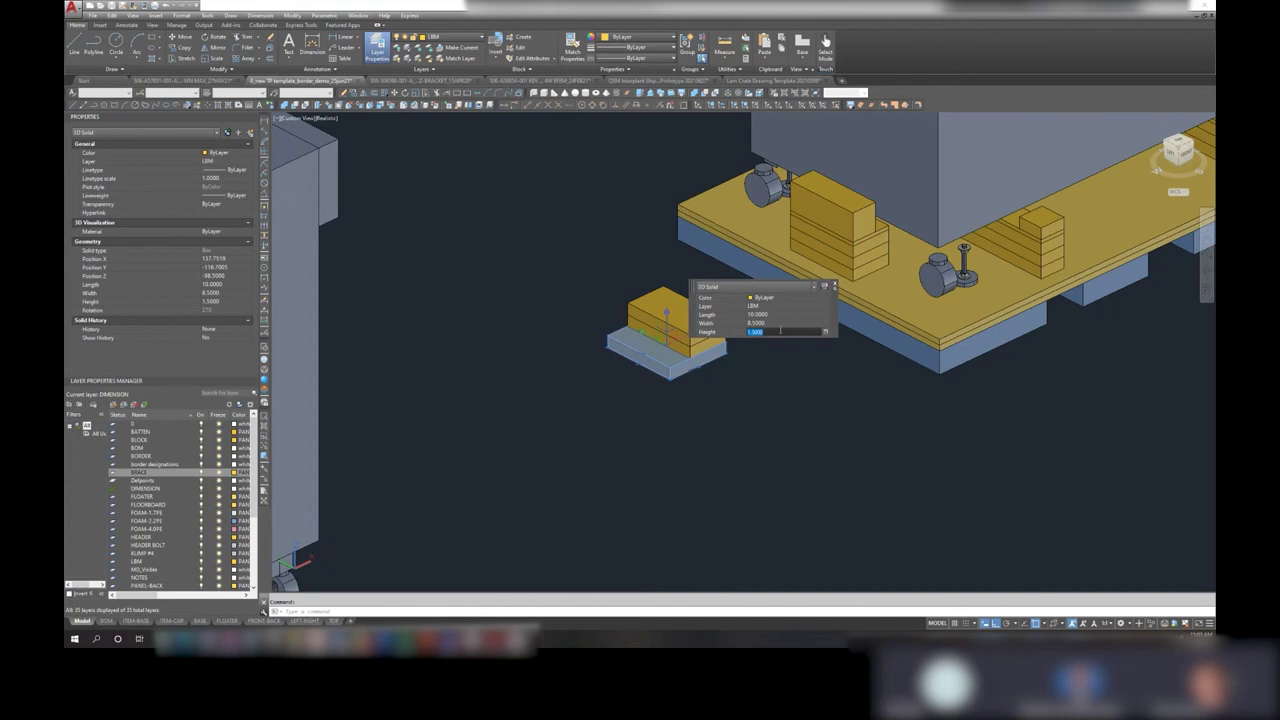
{"action": "type", "text": "0.7500"}
{"action": "key", "text": "Return"}
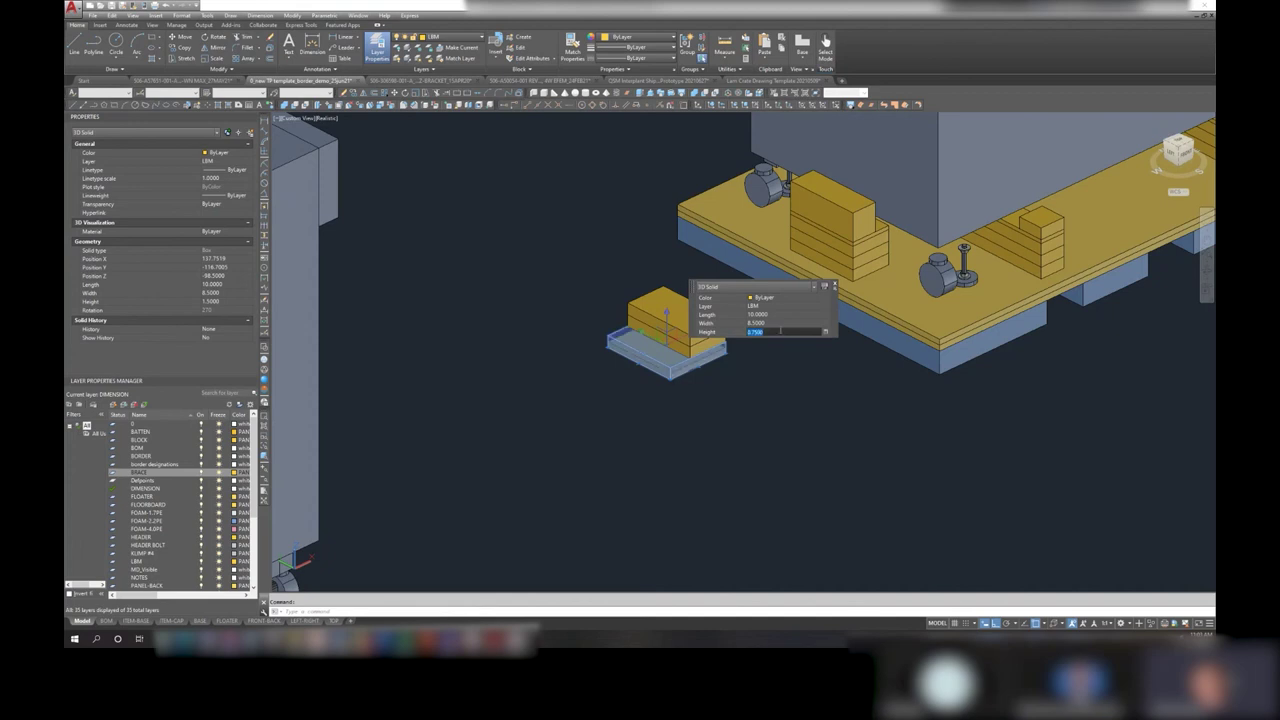
{"action": "key", "text": "Escape"}
- Move the thinned 0.75 base board up into position
{"action": "left_click", "coordinate": [655, 362]}
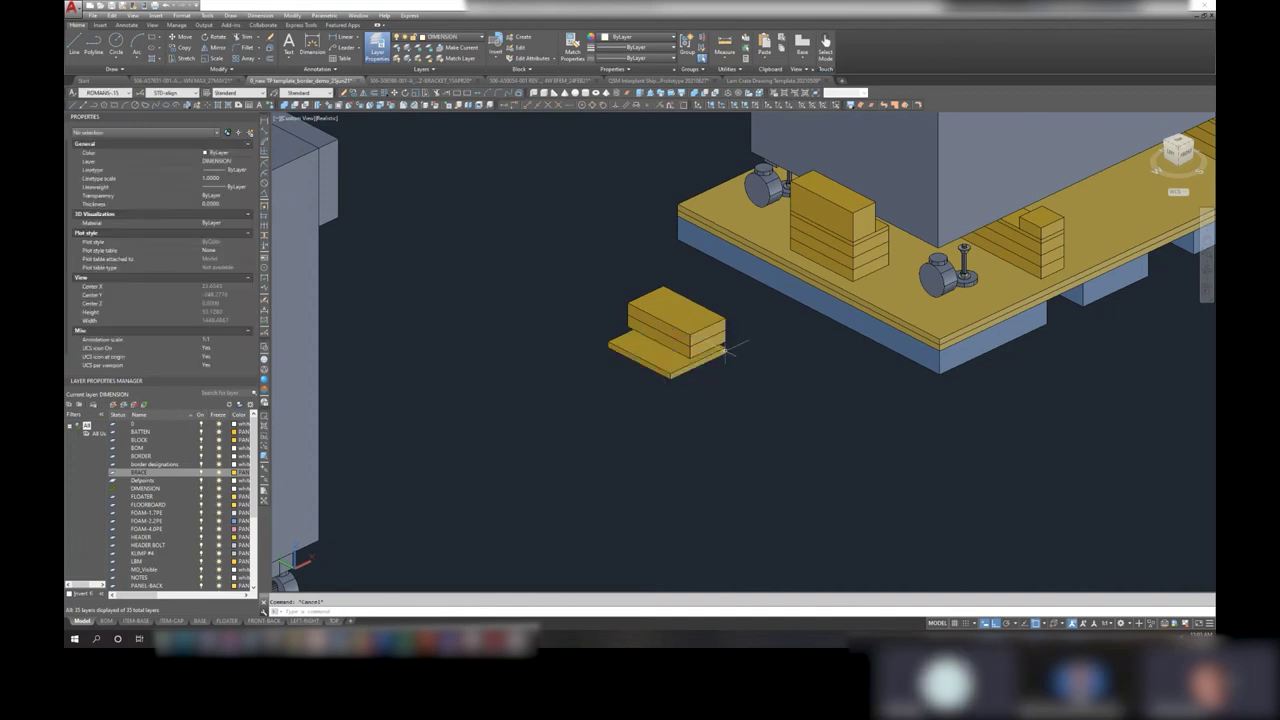
{"action": "right_click", "coordinate": [735, 349]}
{"action": "left_click", "coordinate": [757, 412]}
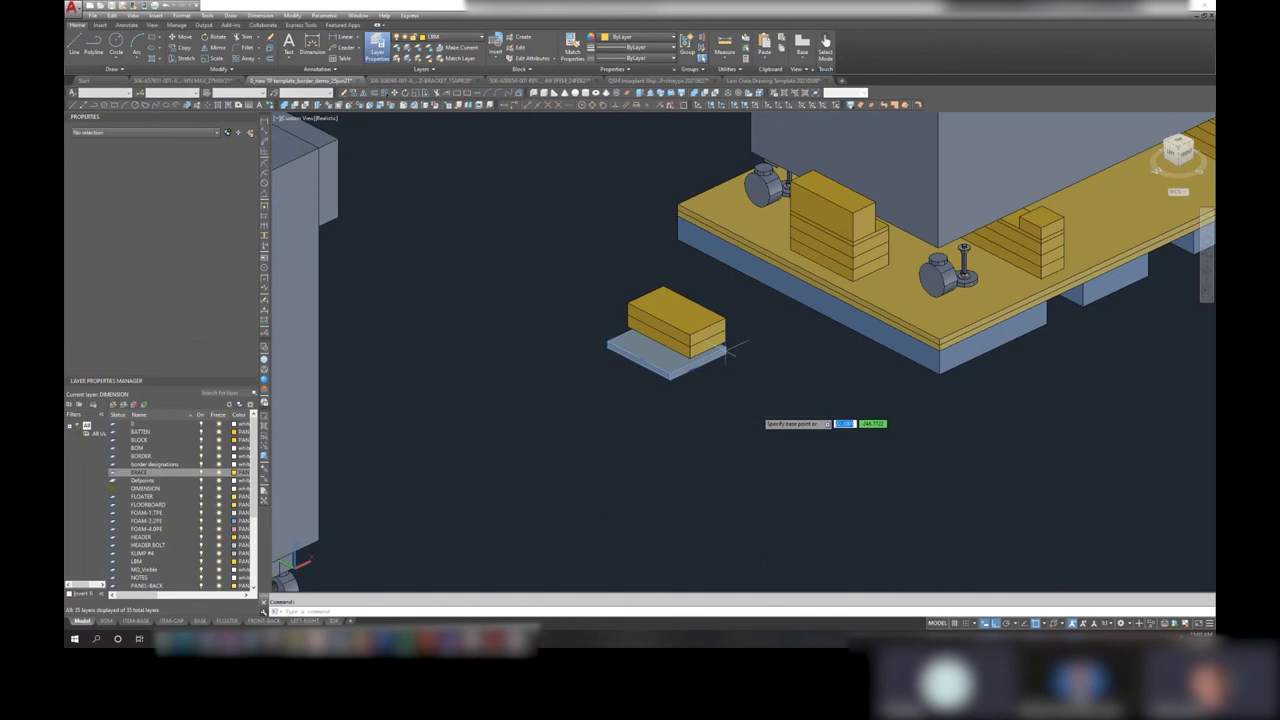
{"action": "left_click", "coordinate": [726, 344]}
{"action": "key", "text": "Escape"}
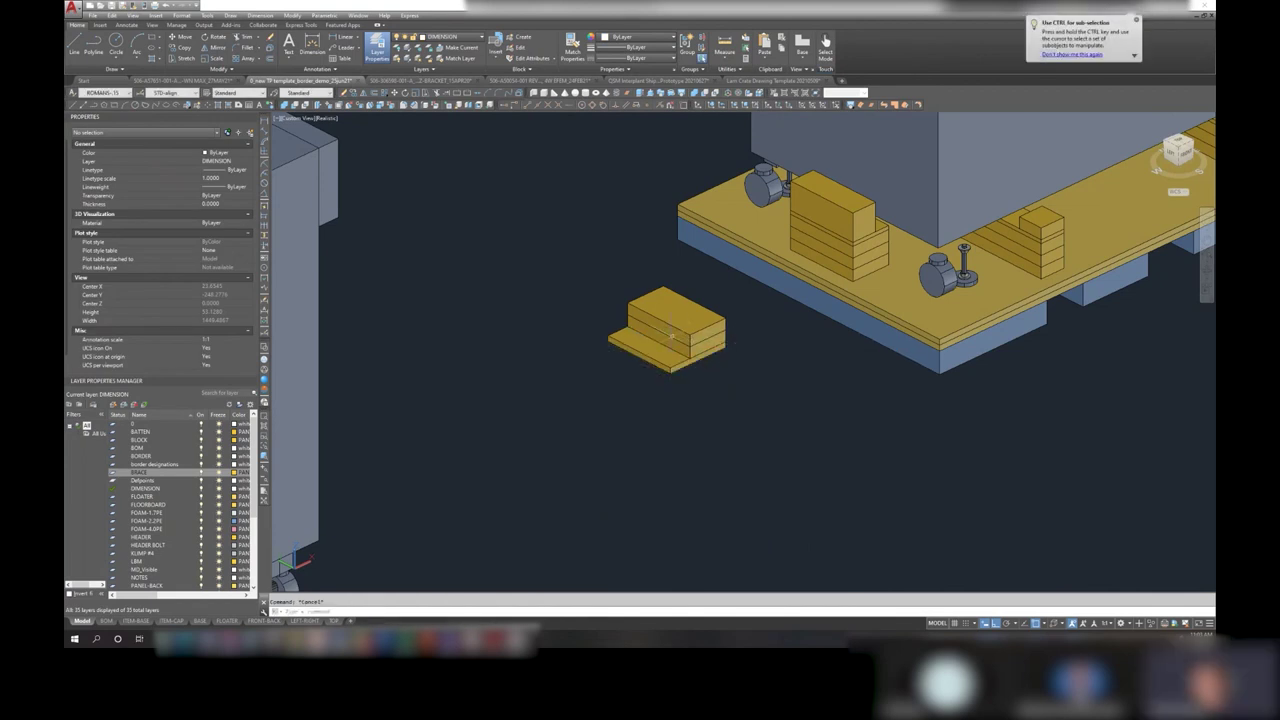
- Move the platform stack's top box over beside the small block
{"action": "left_click", "coordinate": [860, 233]}
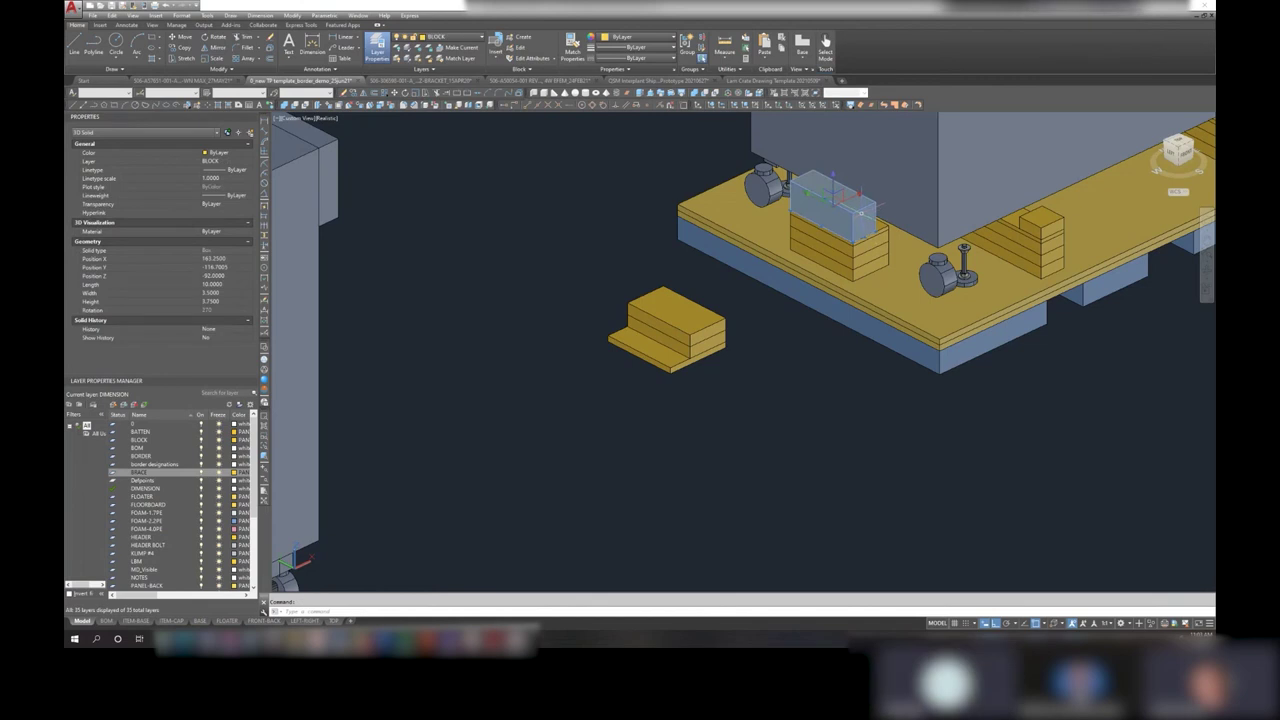
{"action": "right_click", "coordinate": [862, 214]}
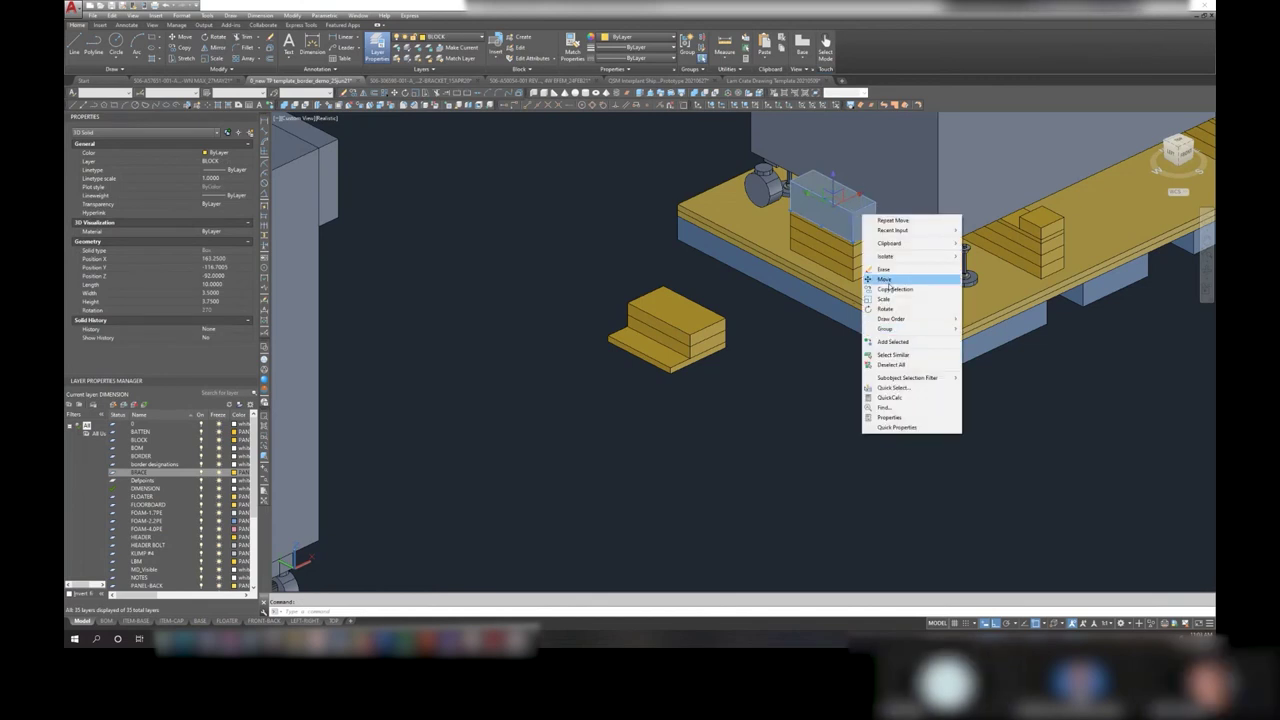
{"action": "left_click", "coordinate": [885, 280]}
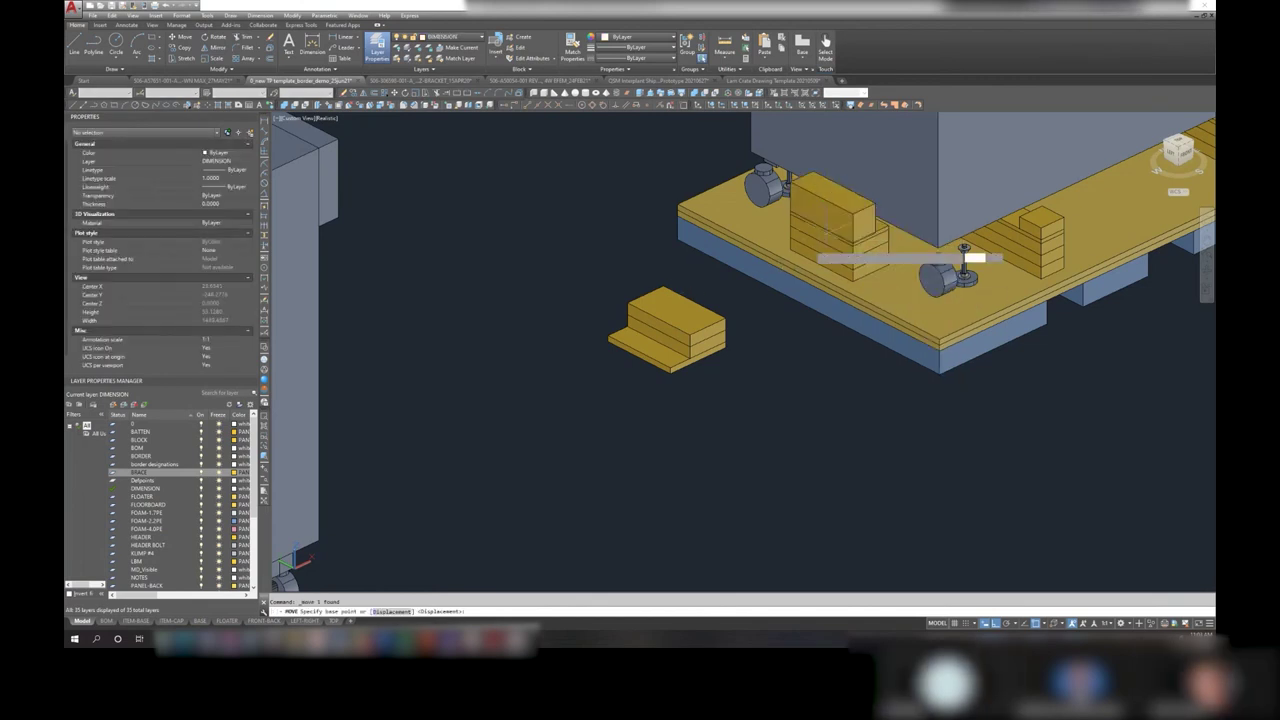
{"action": "left_click", "coordinate": [965, 262]}
{"action": "left_click", "coordinate": [620, 340]}
- Resize the moved box to Height 0.75 and Width 2
{"action": "left_click", "coordinate": [600, 310]}
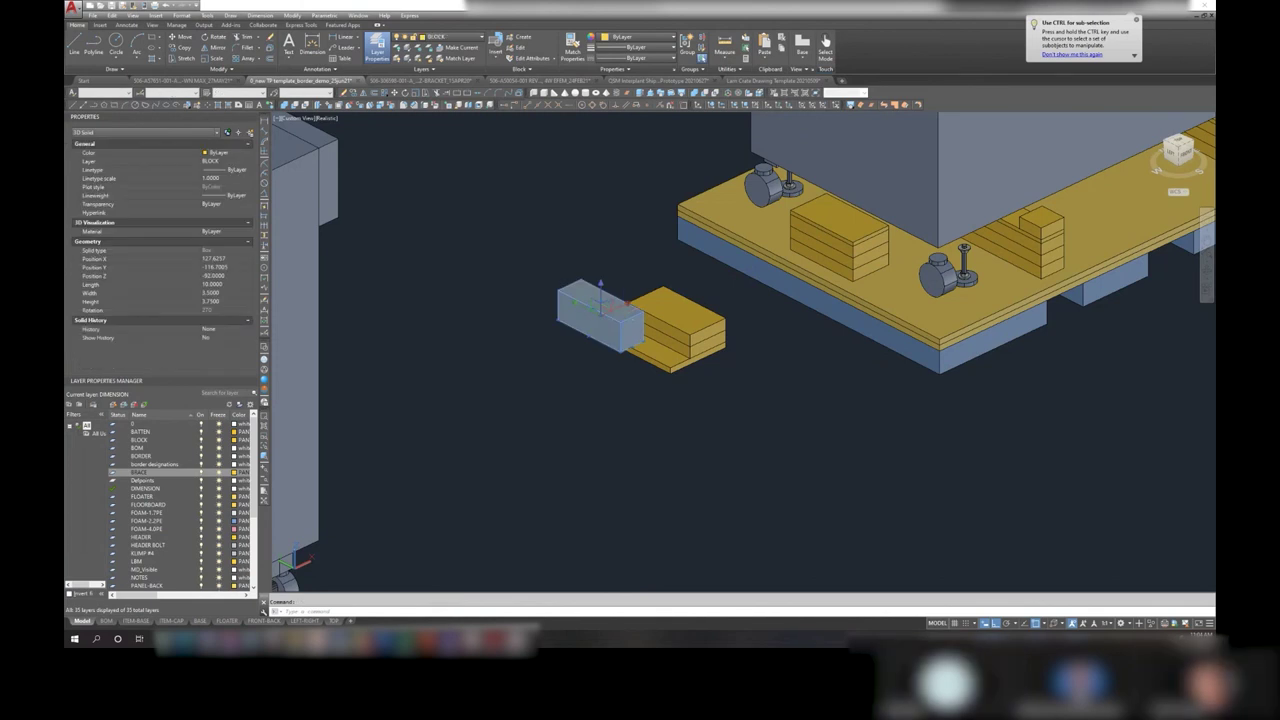
{"action": "mouse_move", "coordinate": [838, 238]}
{"action": "left_click", "coordinate": [733, 288]}
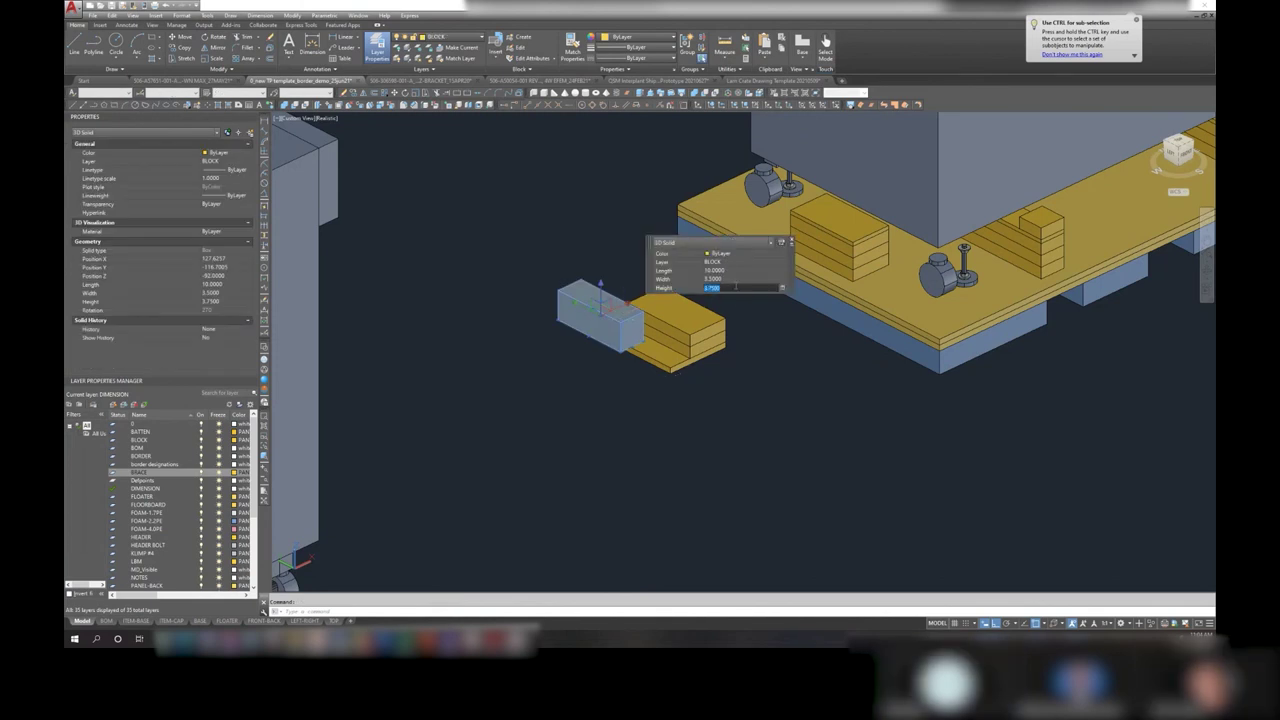
{"action": "type", "text": ".75"}
{"action": "key", "text": "Return"}
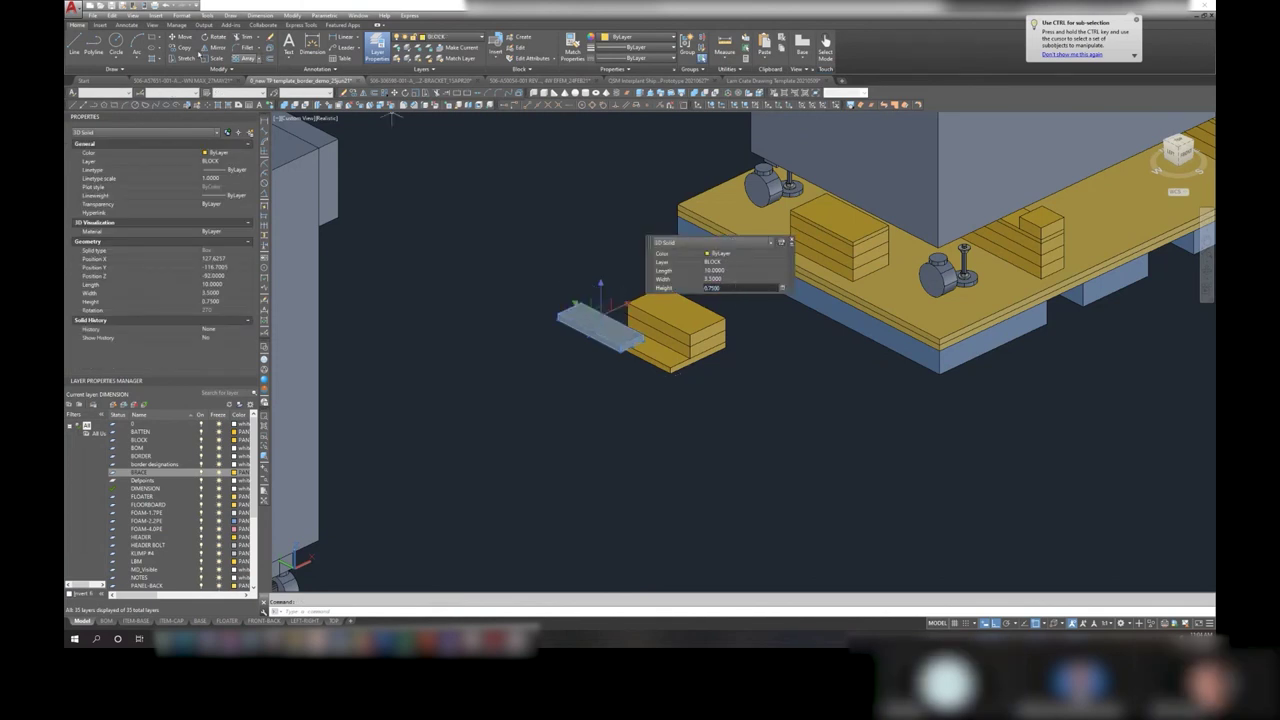
{"action": "left_click", "coordinate": [721, 279]}
{"action": "type", "text": "2.0000"}
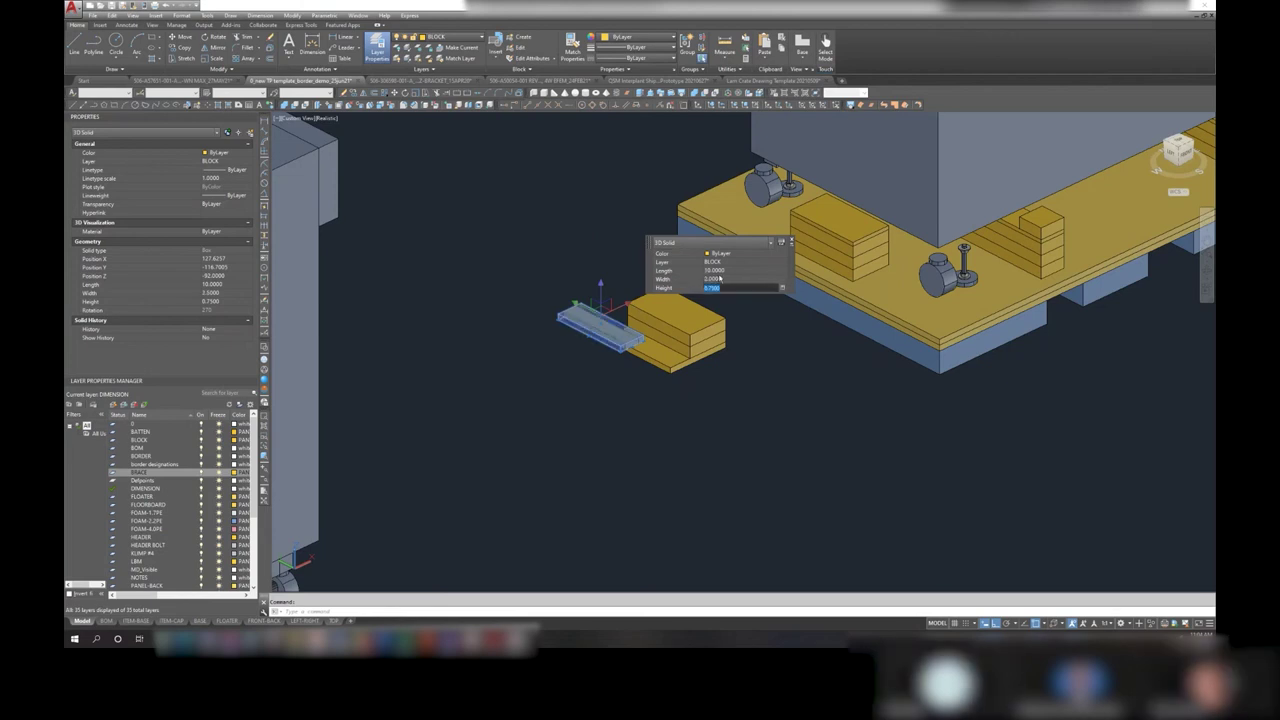
- Move the 2 × 0.75 strip onto the top of the small block
{"action": "left_click", "coordinate": [180, 37]}
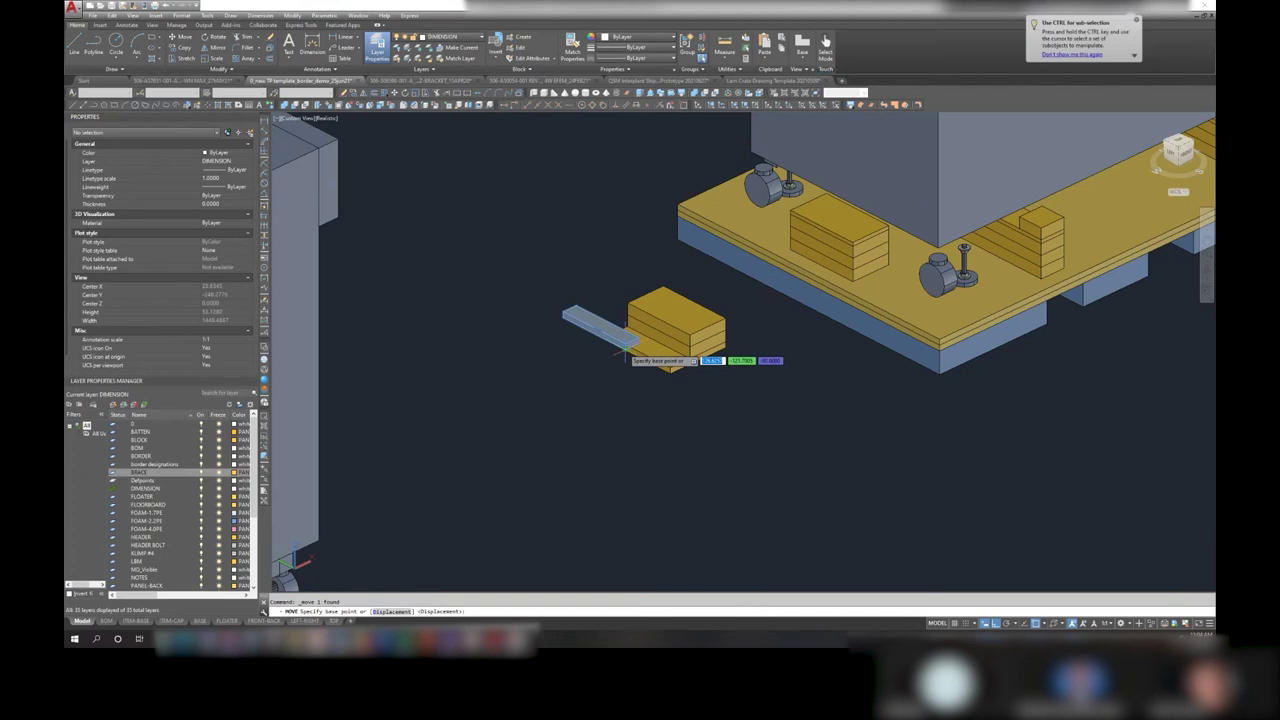
{"action": "left_click", "coordinate": [700, 348]}
{"action": "left_click", "coordinate": [700, 305]}
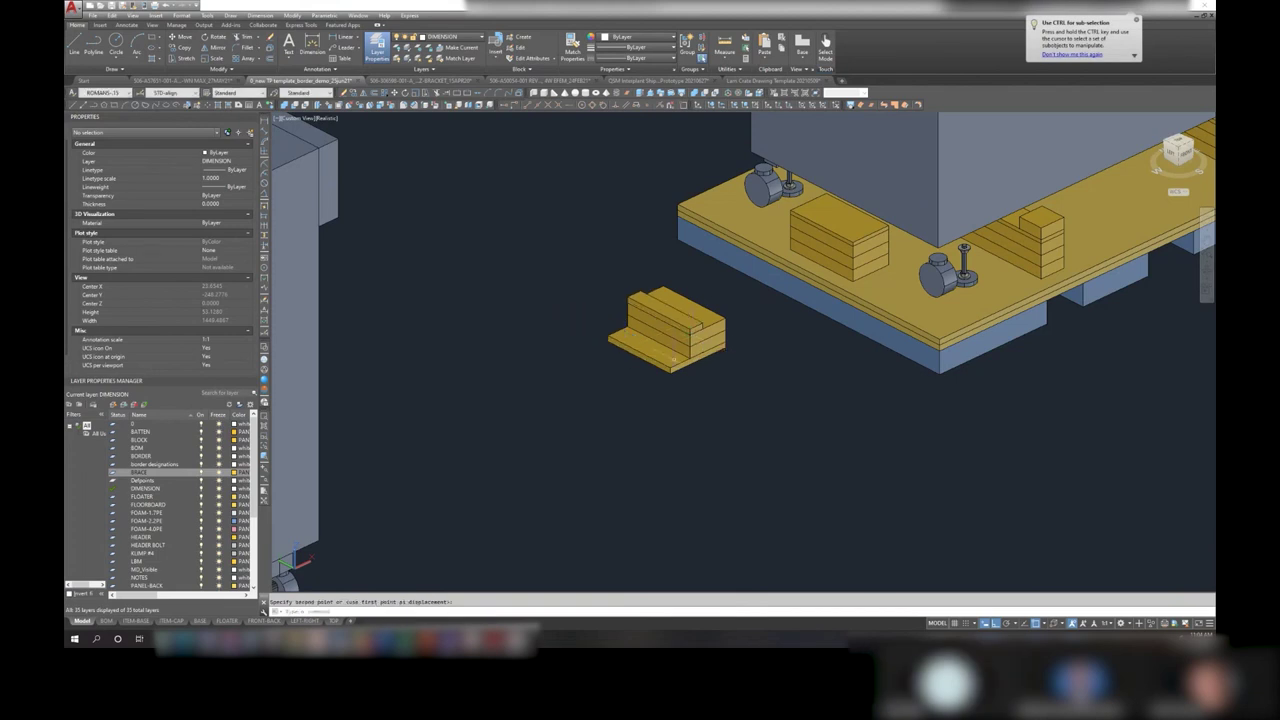
{"action": "key", "text": "Escape"}
{"action": "scroll", "coordinate": [697, 300], "scroll_direction": "up", "scroll_amount": 1}
{"action": "scroll", "coordinate": [686, 343], "scroll_direction": "up", "scroll_amount": 1}
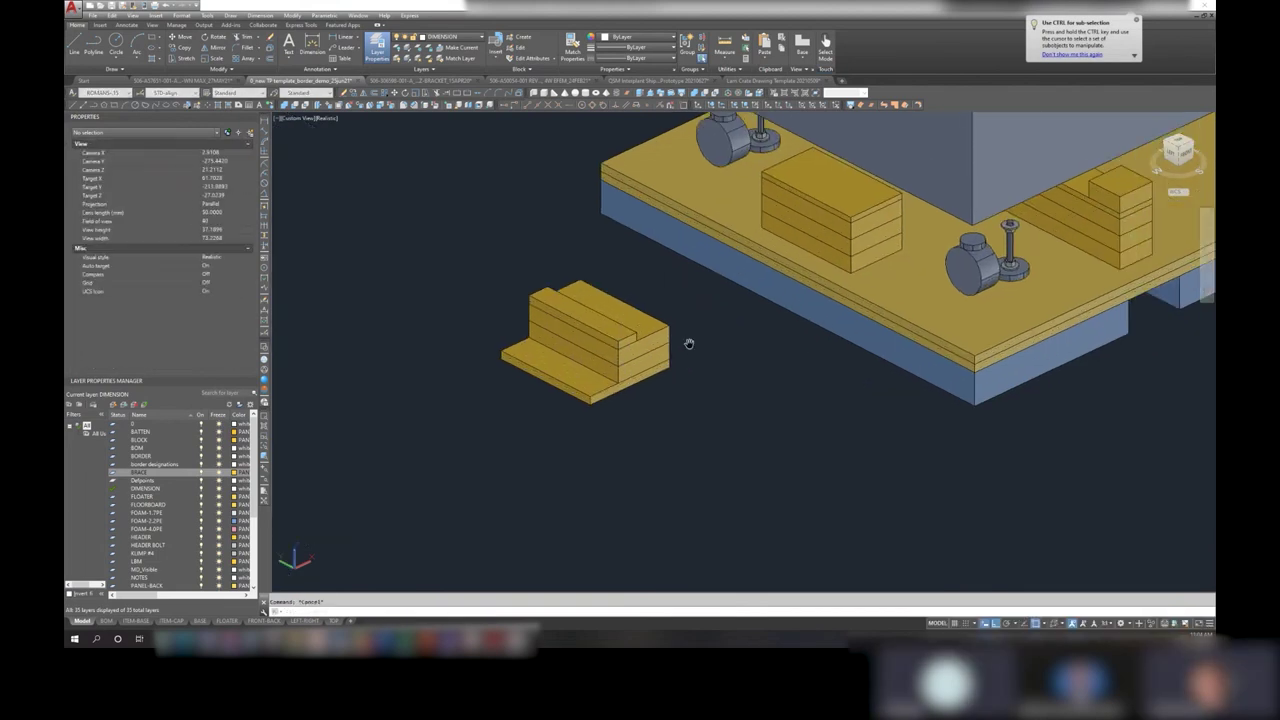
{"action": "scroll", "coordinate": [686, 343], "scroll_direction": "up", "scroll_amount": 1}
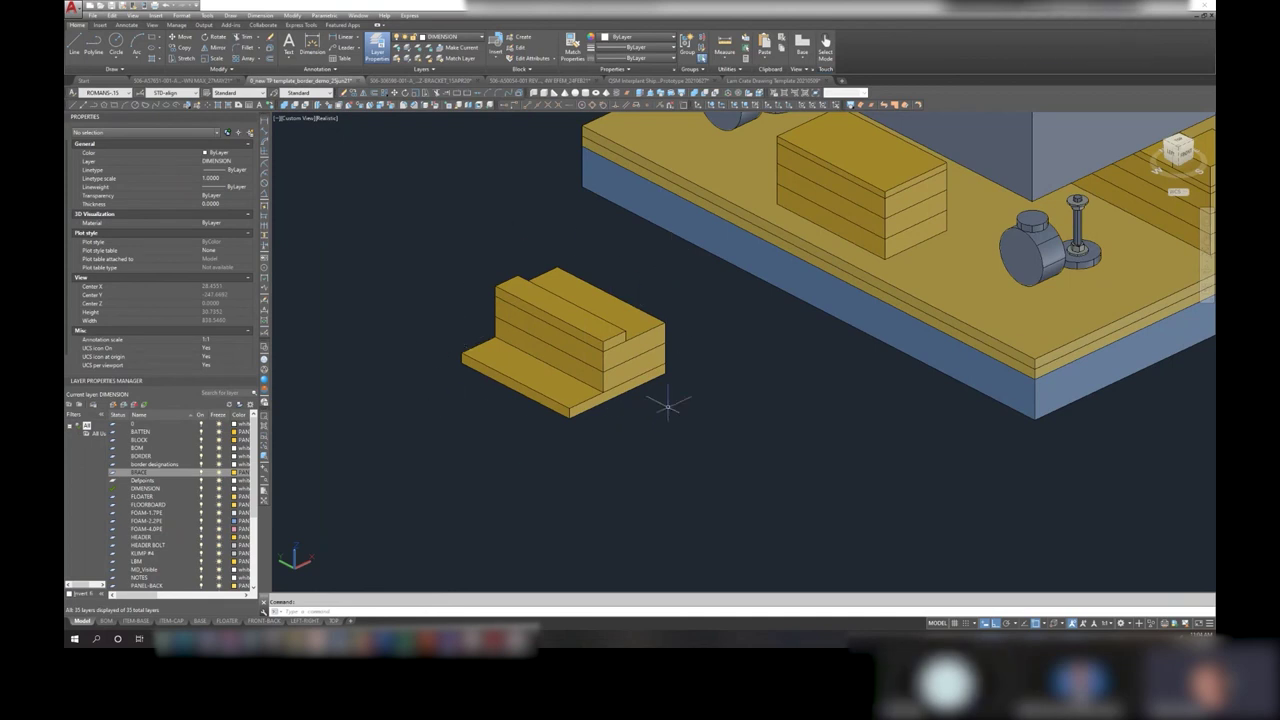
{"action": "left_click", "coordinate": [576, 308]}
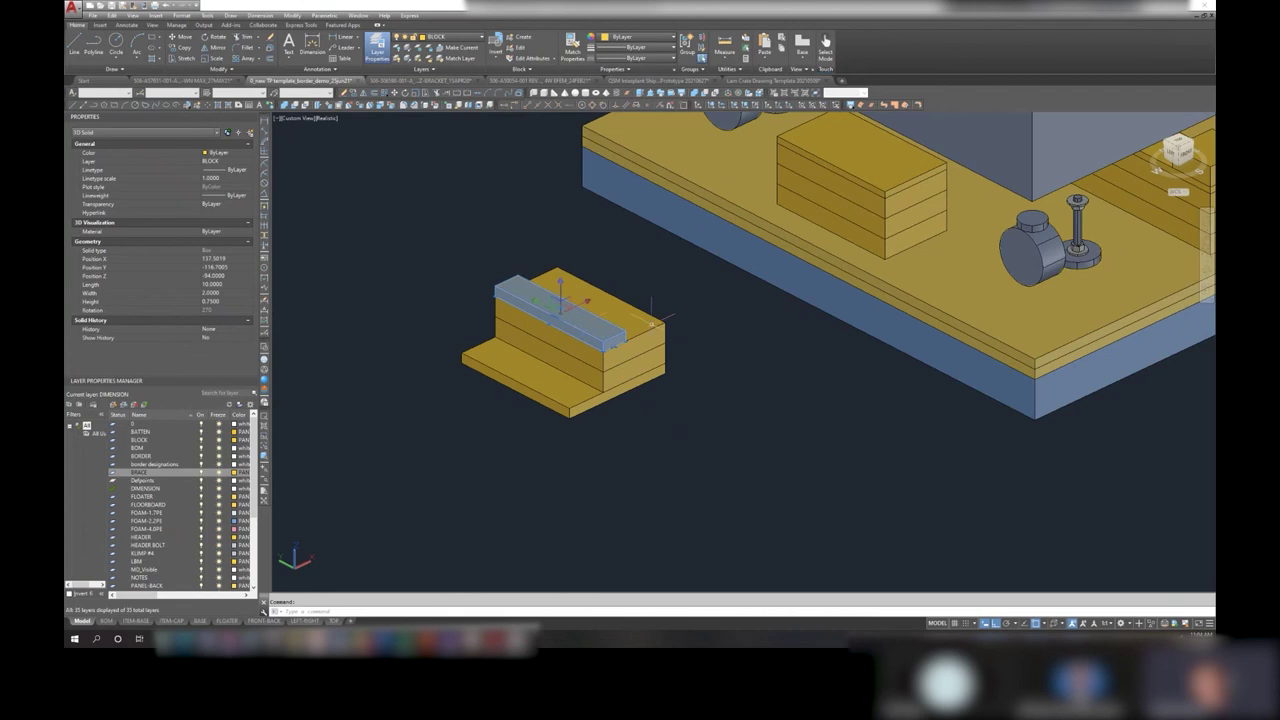
{"action": "left_click", "coordinate": [630, 360]}
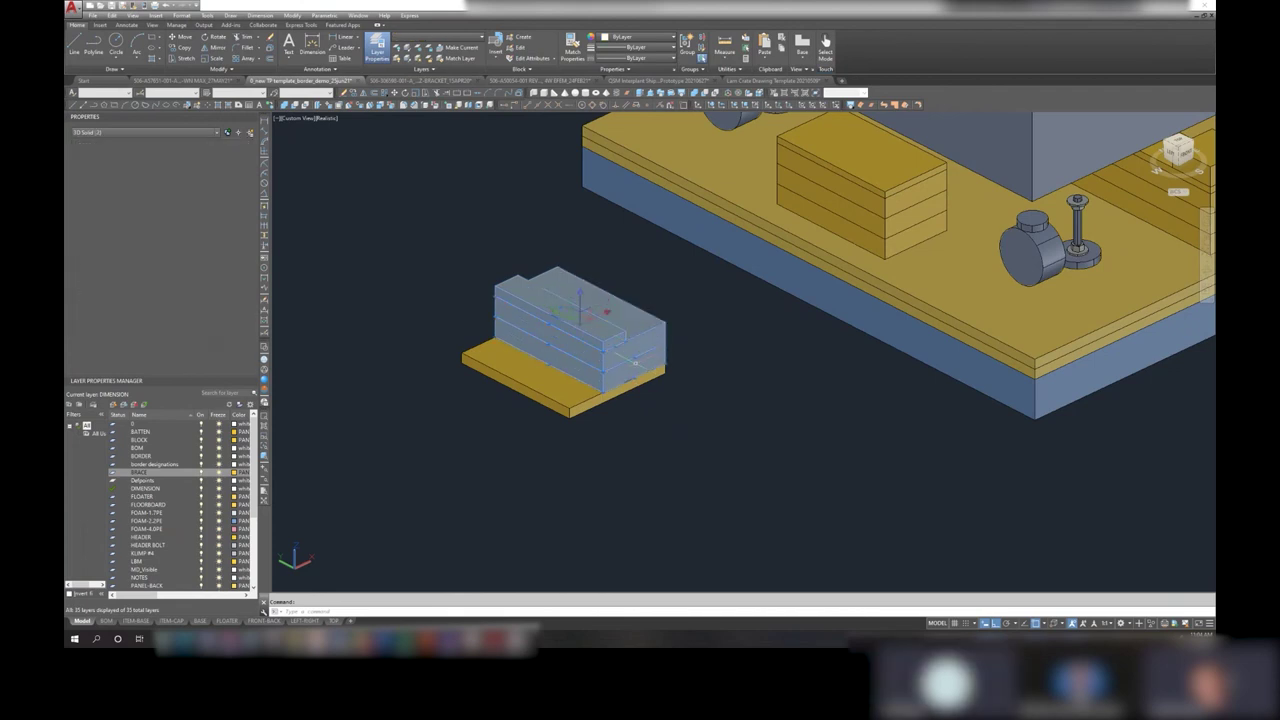
{"action": "left_click", "coordinate": [626, 394]}
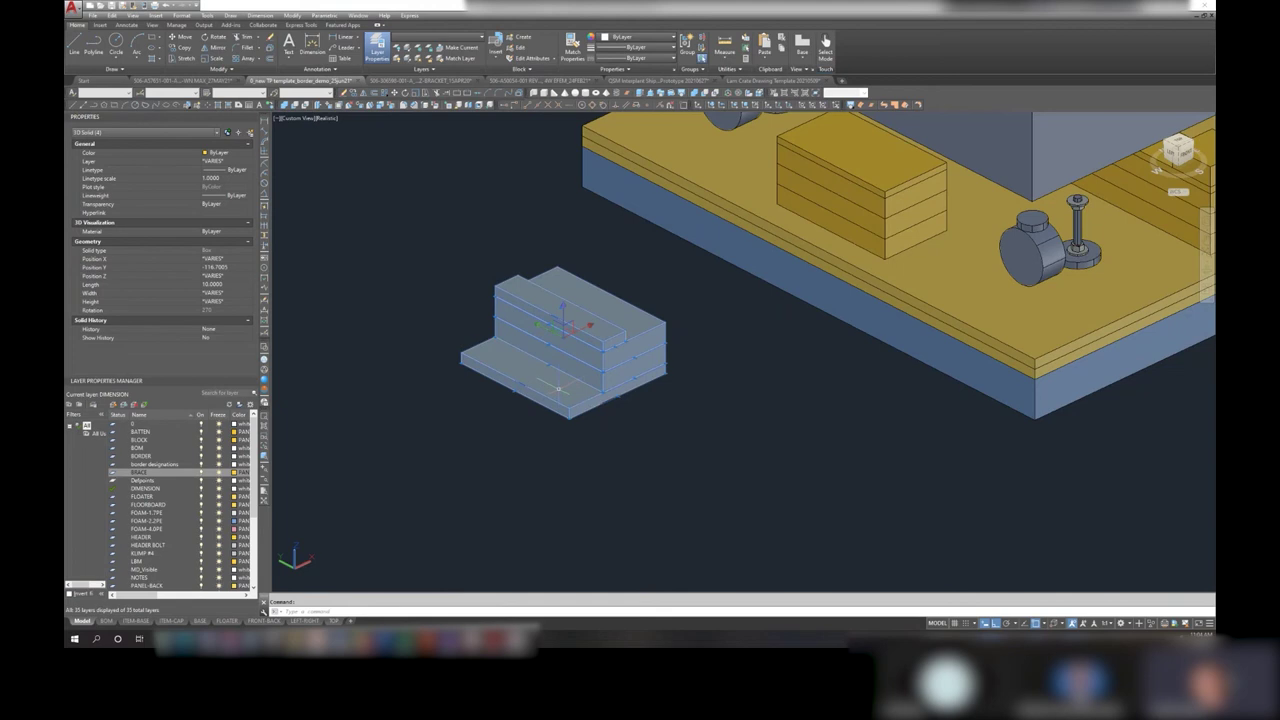
{"action": "key", "text": "Escape"}
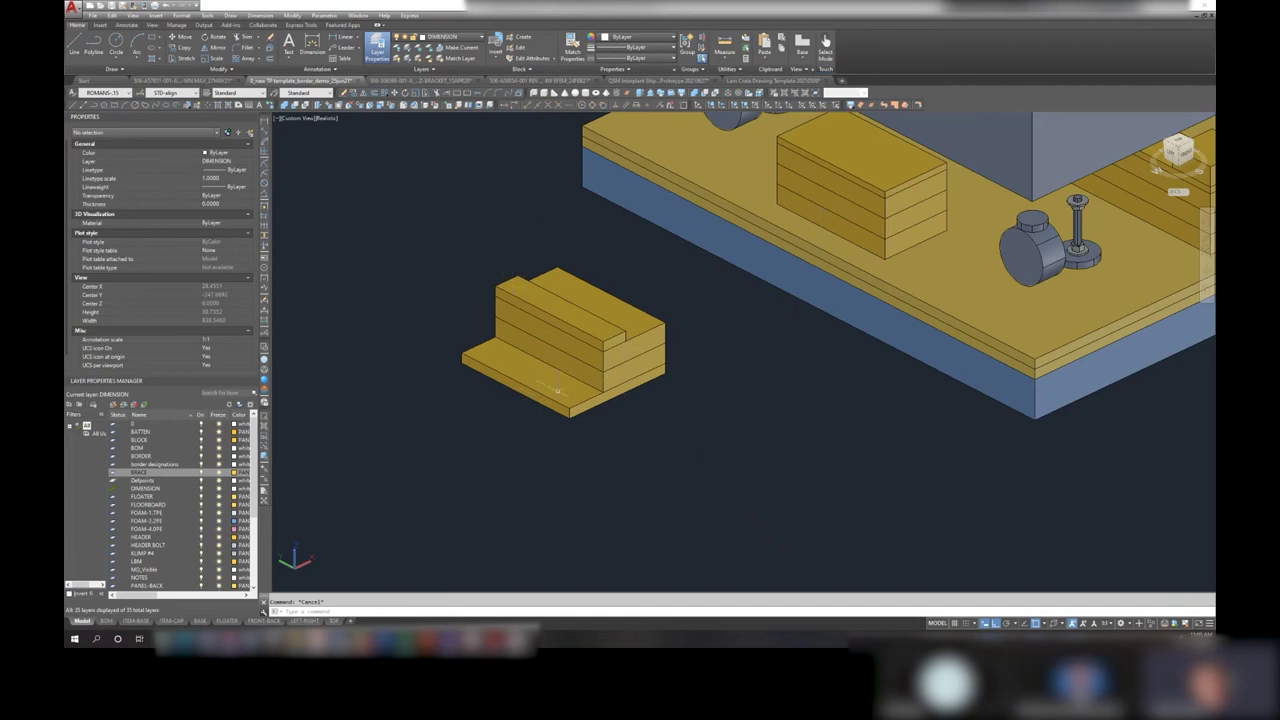
{"action": "left_click", "coordinate": [561, 390]}
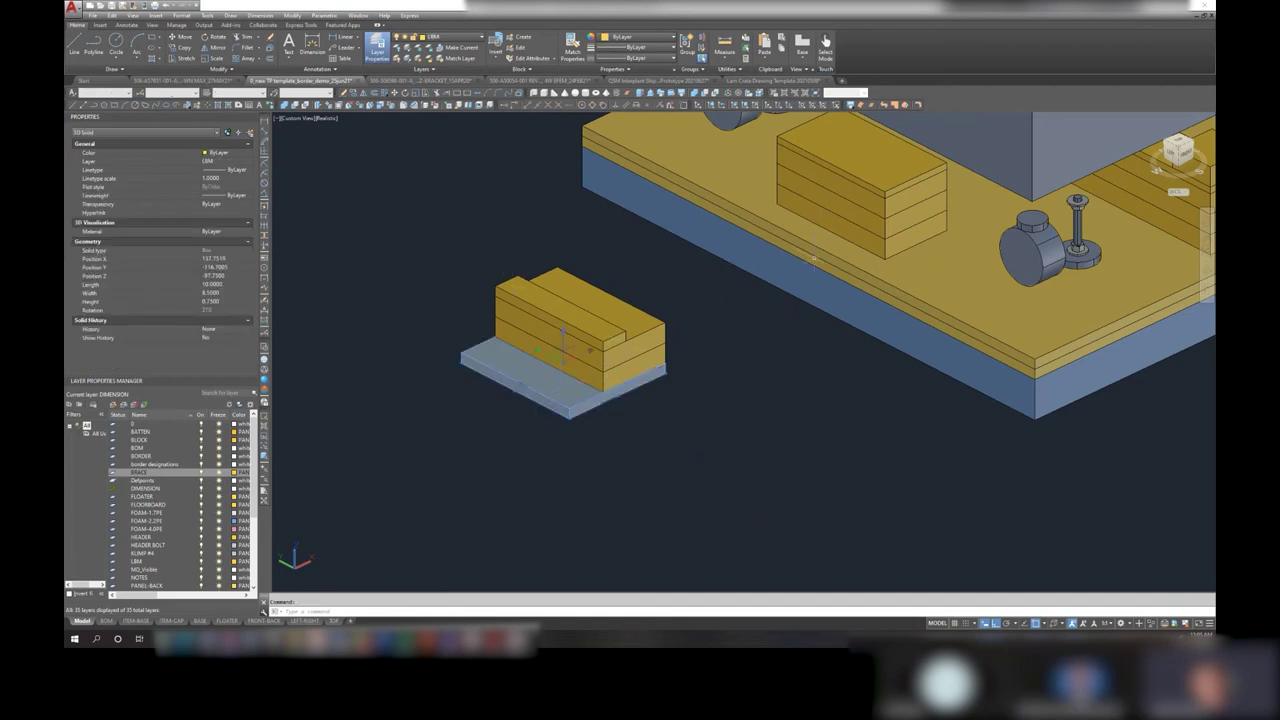
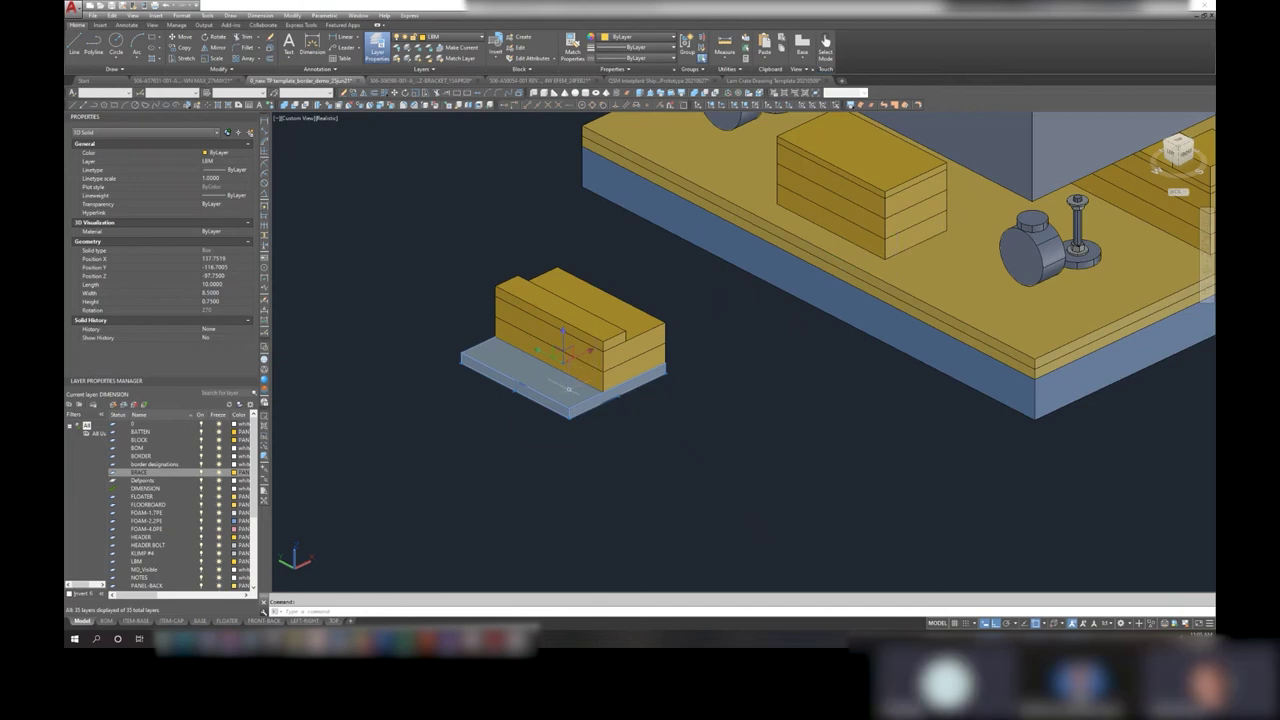
- Move the small board block from empty space onto the platform beside the wooden stack
{"action": "left_click_drag", "start_coordinate": [641, 292], "coordinate": [455, 425]}
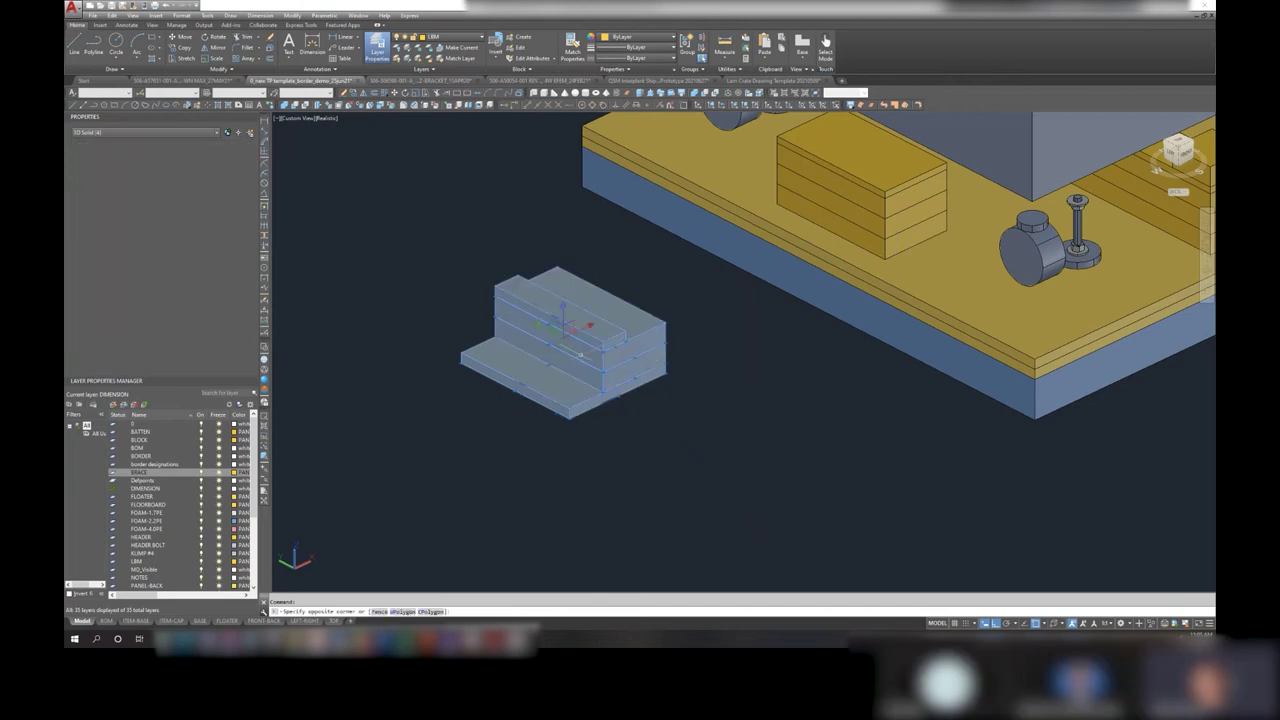
{"action": "right_click", "coordinate": [688, 301]}
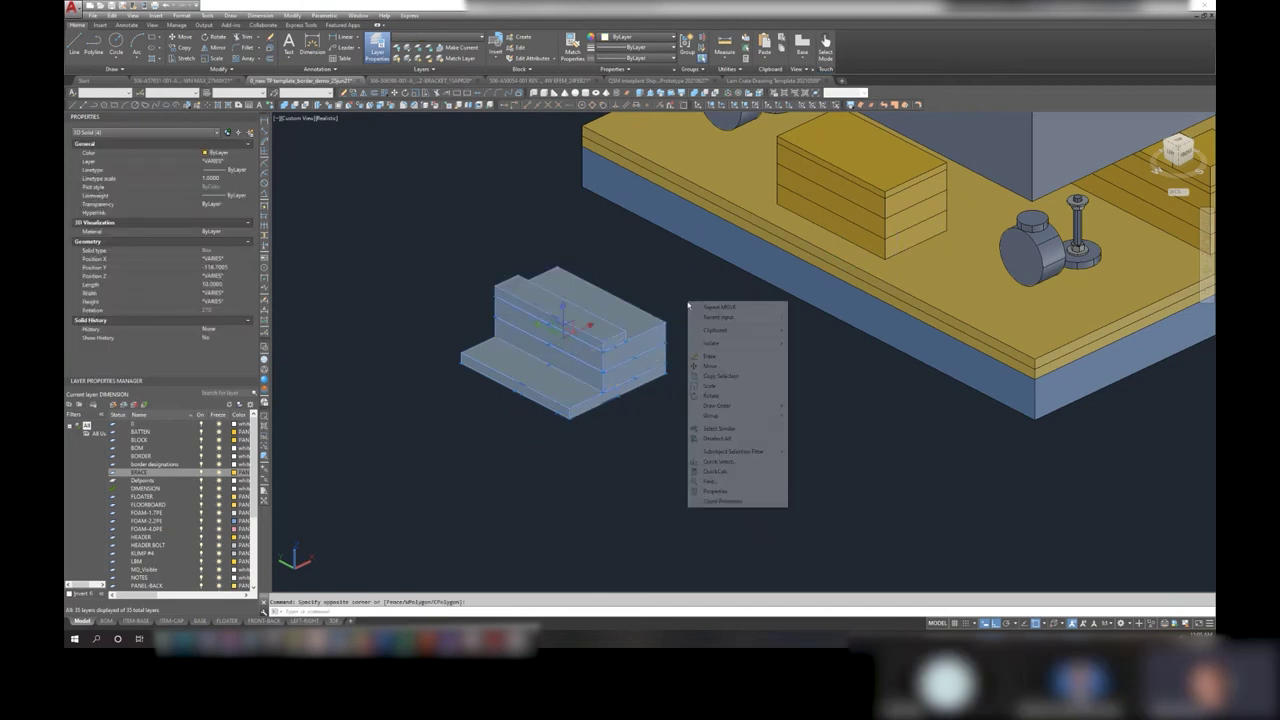
{"action": "left_click", "coordinate": [712, 366]}
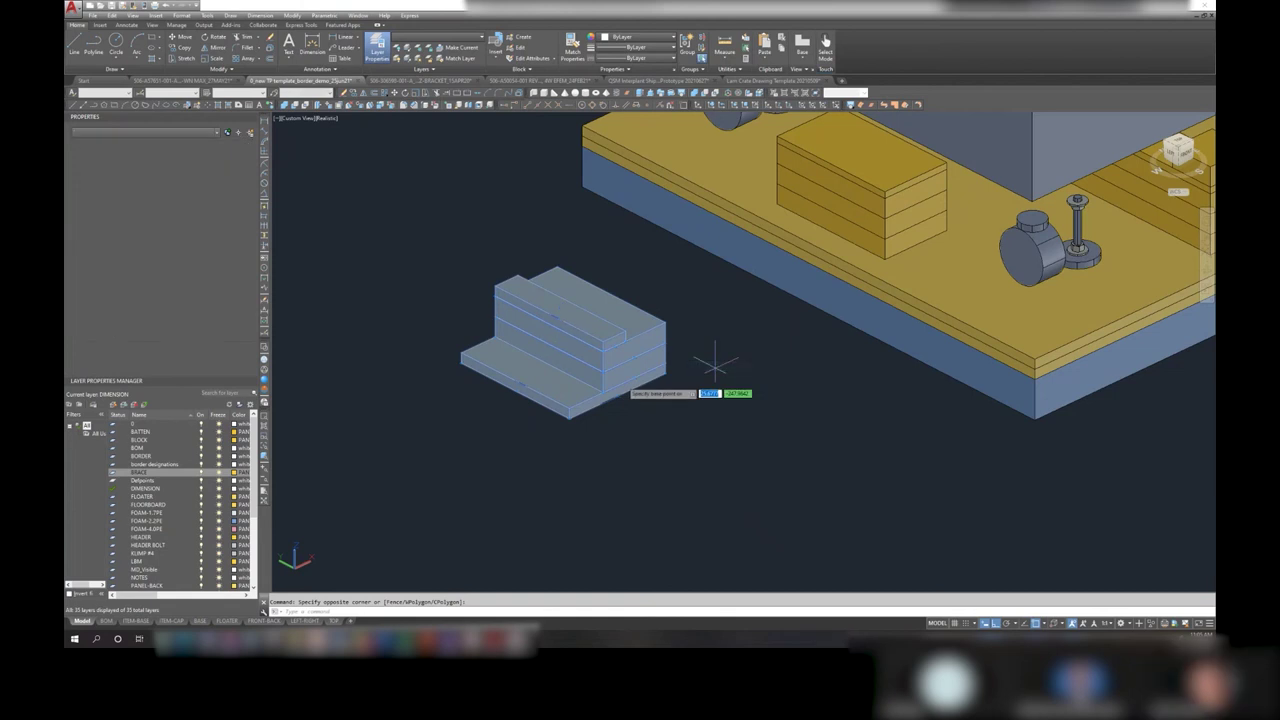
{"action": "left_click", "coordinate": [517, 396]}
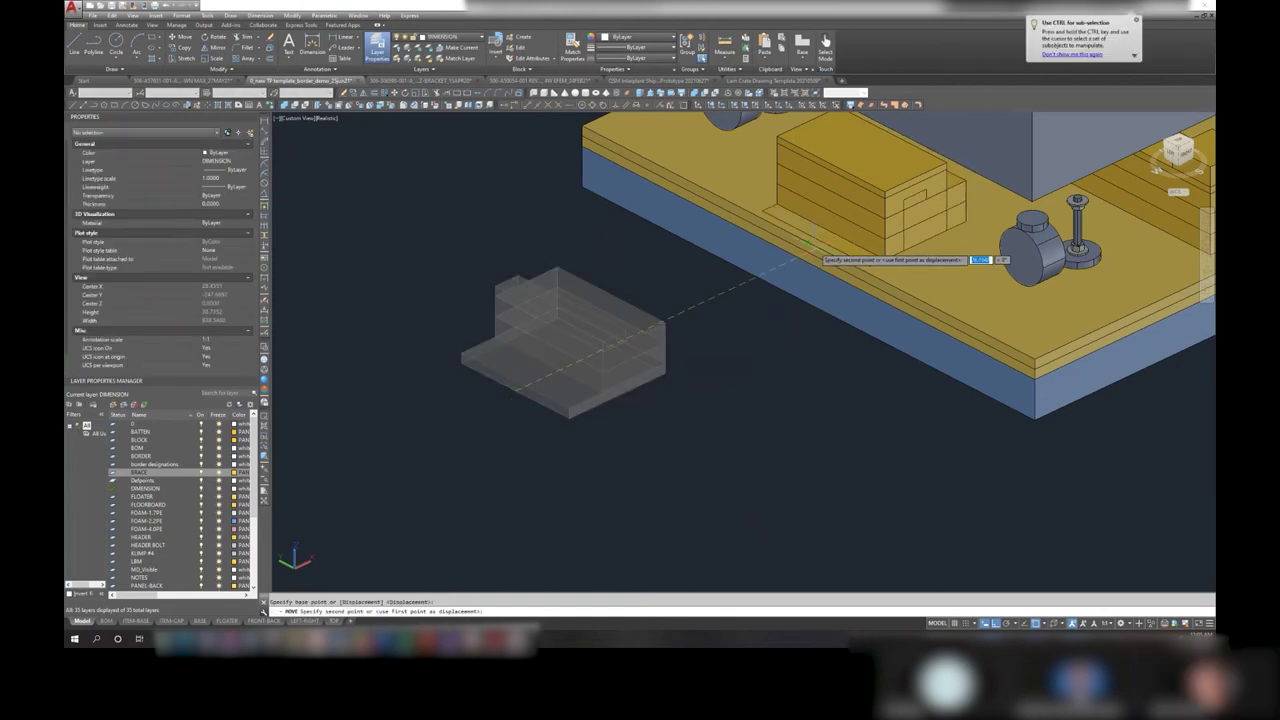
{"action": "left_click", "coordinate": [880, 250]}
- Move the step board and the small board beside the stack by a displacement of 3
{"action": "left_click", "coordinate": [860, 235]}
{"action": "right_click", "coordinate": [640, 340]}
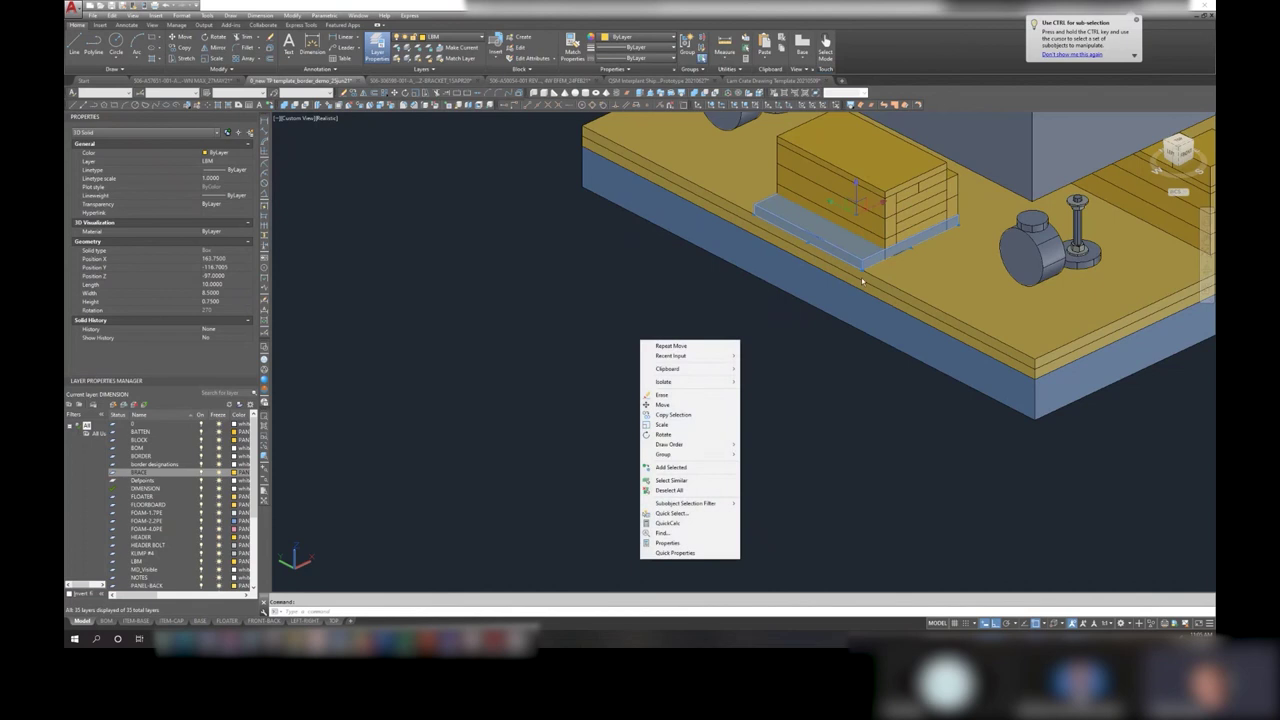
{"action": "key", "text": "Escape"}
{"action": "key", "text": "Escape"}
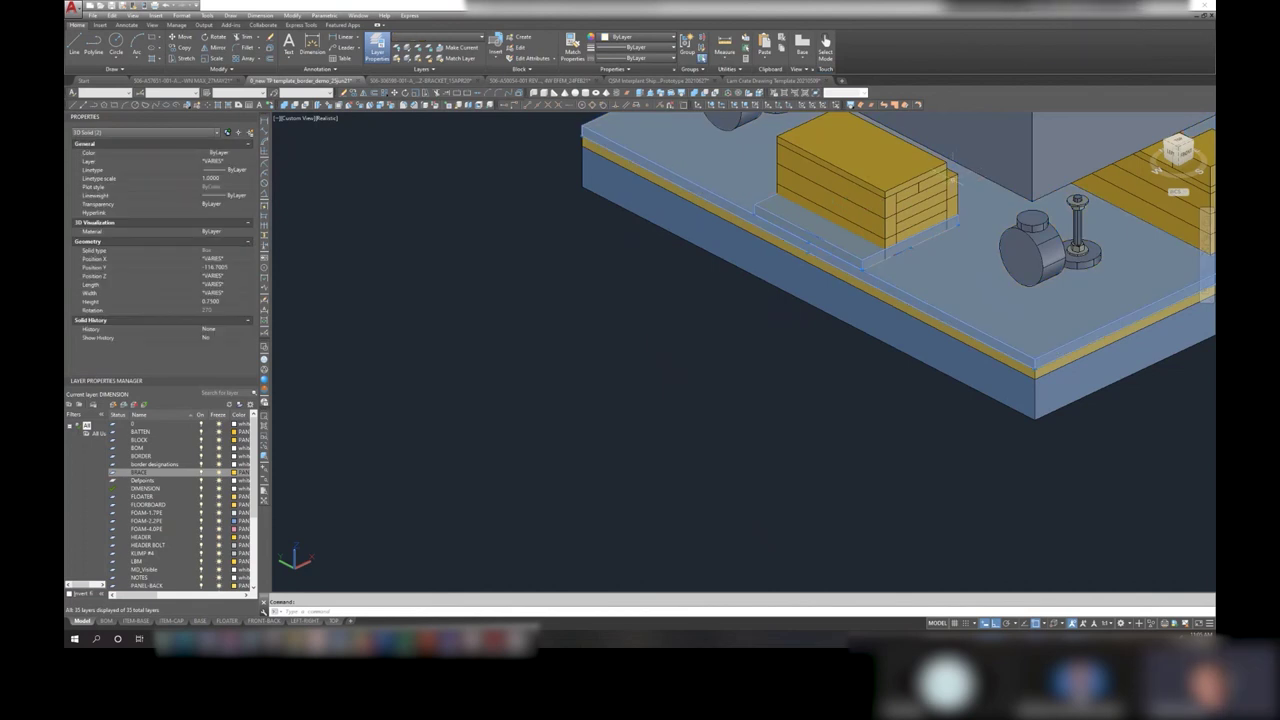
{"action": "left_click", "coordinate": [925, 210]}
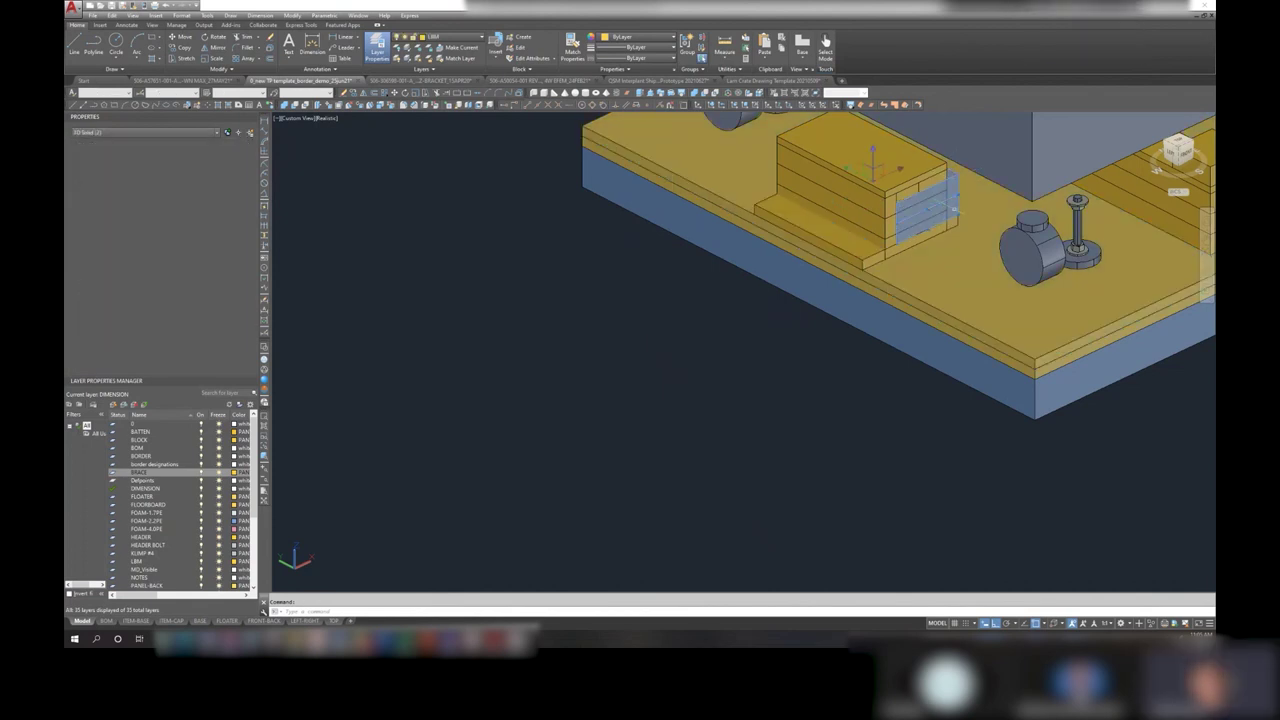
{"action": "left_click", "coordinate": [800, 225]}
{"action": "right_click", "coordinate": [629, 310]}
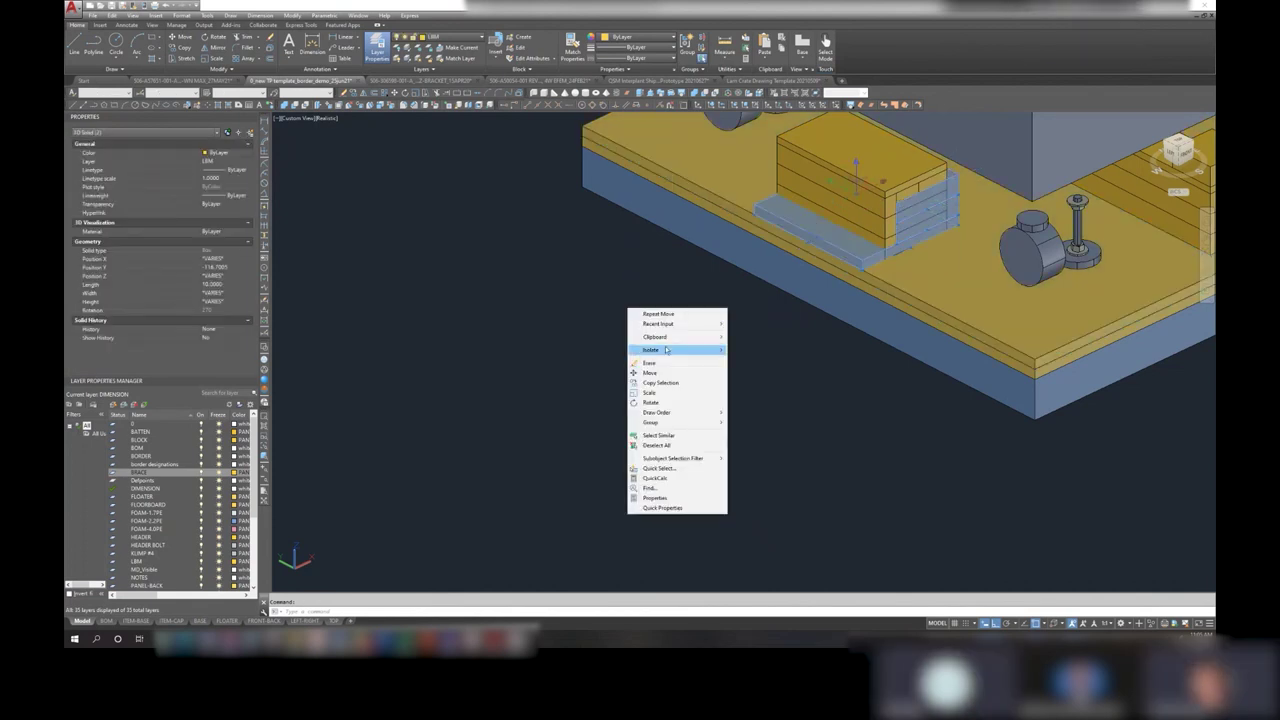
{"action": "left_click", "coordinate": [659, 373]}
{"action": "left_click", "coordinate": [630, 392]}
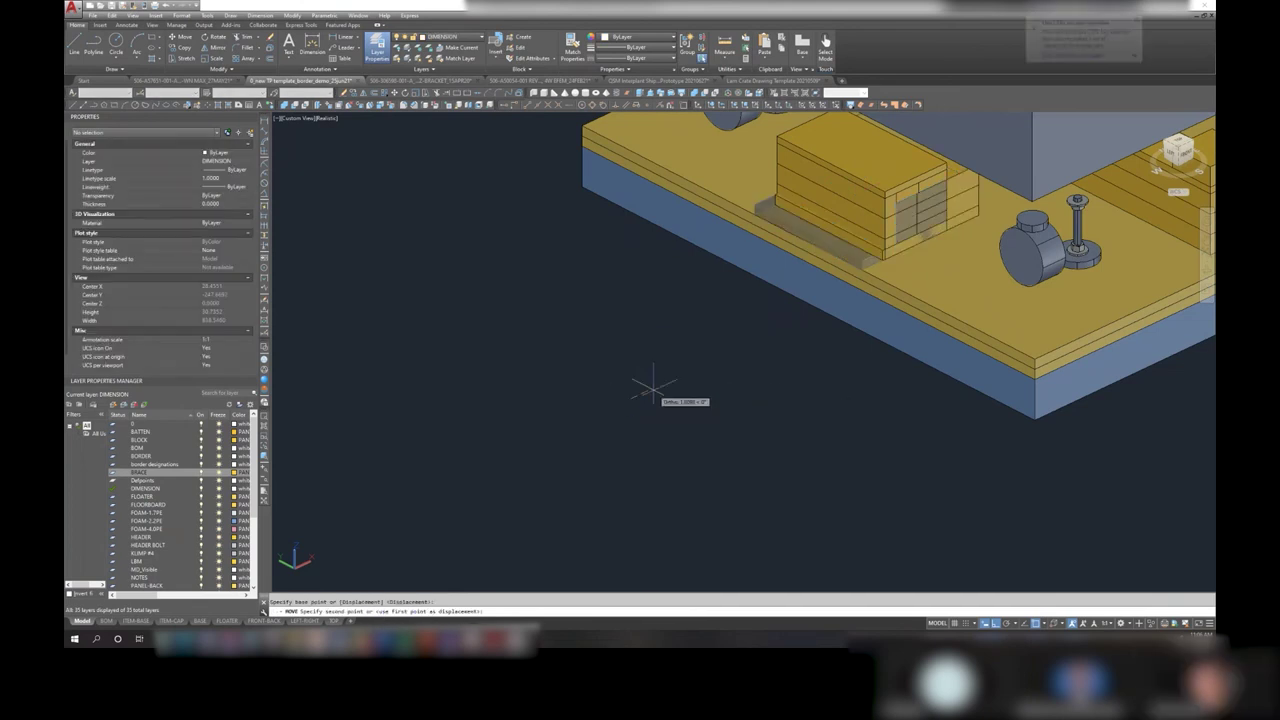
{"action": "type", "text": "3"}
{"action": "key", "text": "Return"}
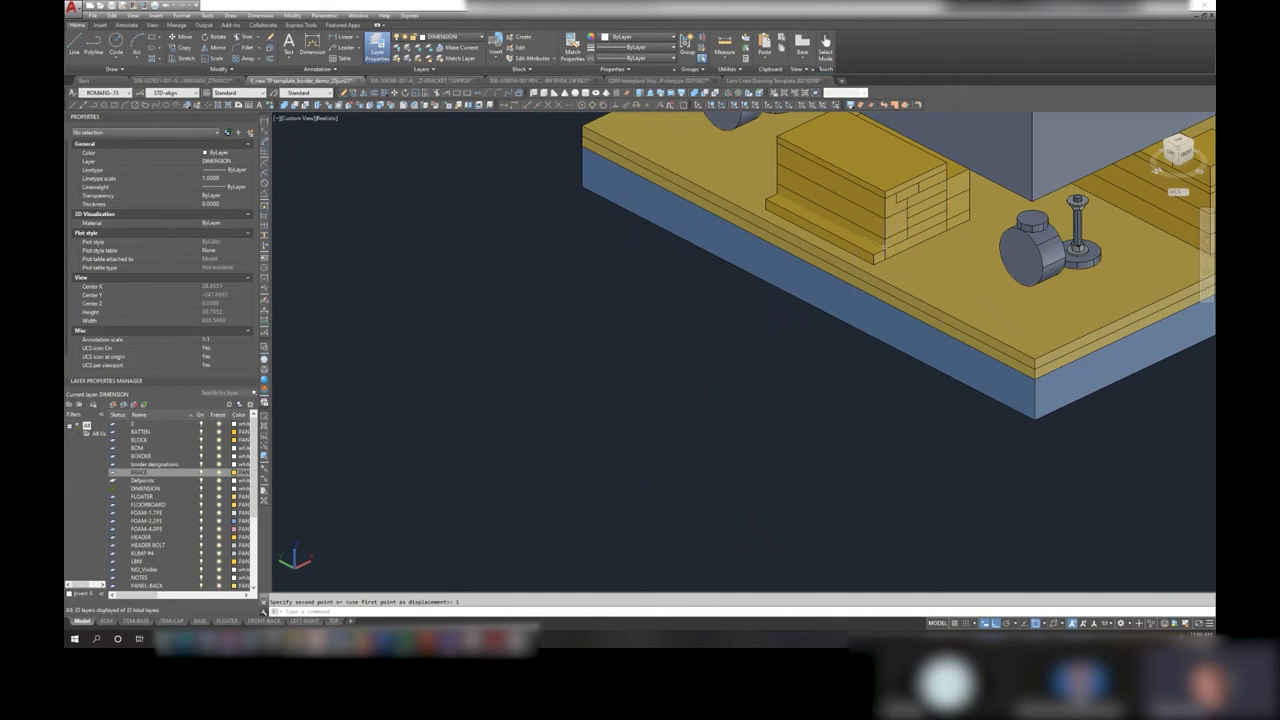
- Hide the four top boards of the wooden stack using Isolate > Hide Objects
{"action": "left_click", "coordinate": [830, 170]}
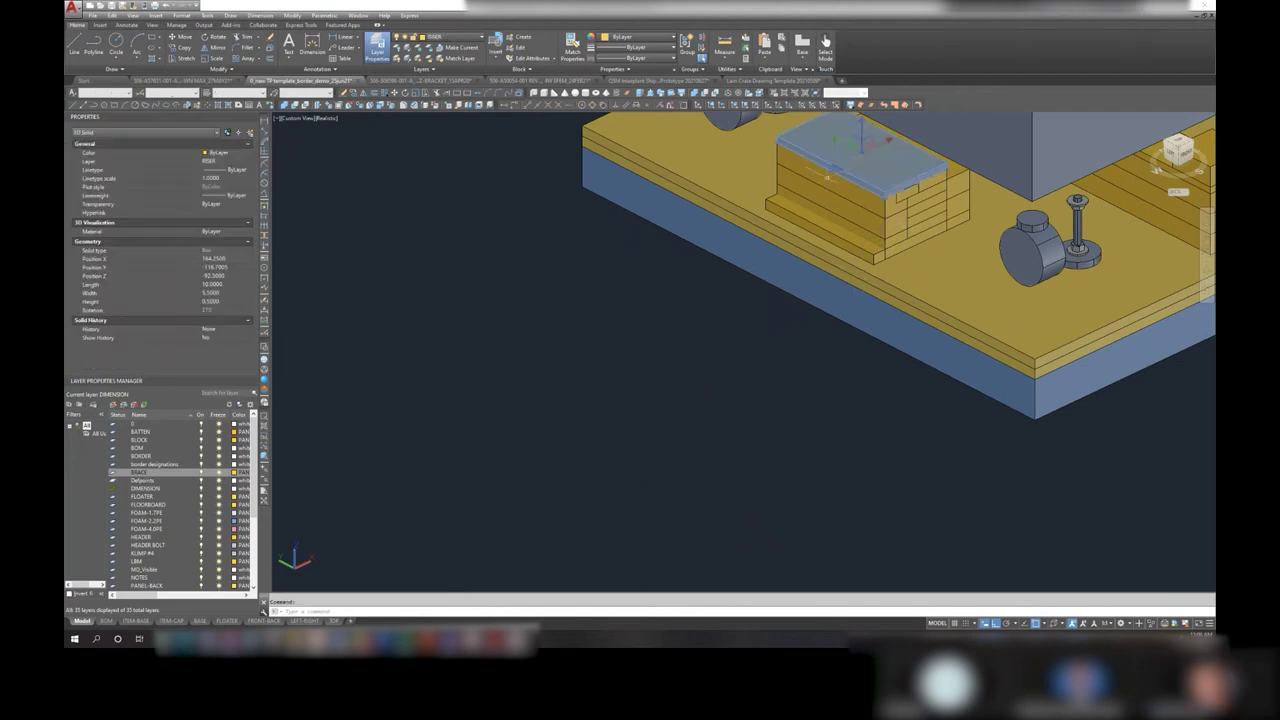
{"action": "left_click", "coordinate": [828, 177]}
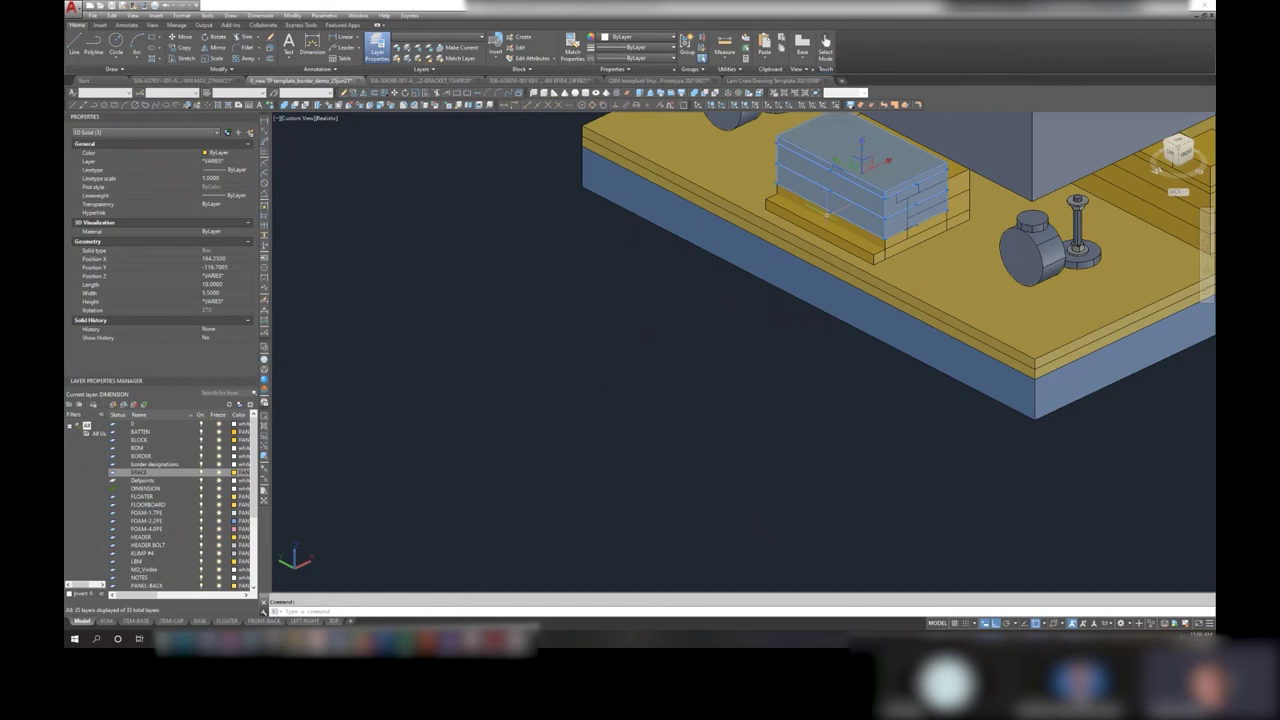
{"action": "right_click", "coordinate": [828, 216]}
{"action": "mouse_move", "coordinate": [852, 257]}
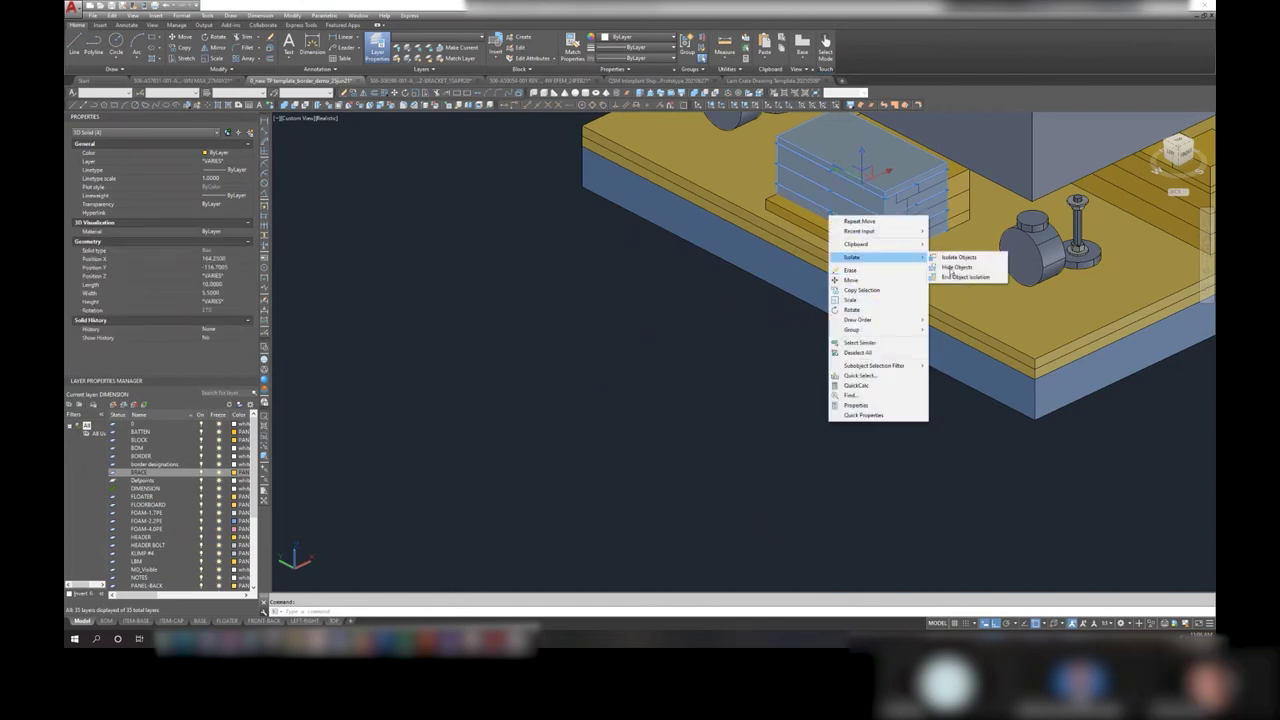
{"action": "left_click", "coordinate": [965, 276]}
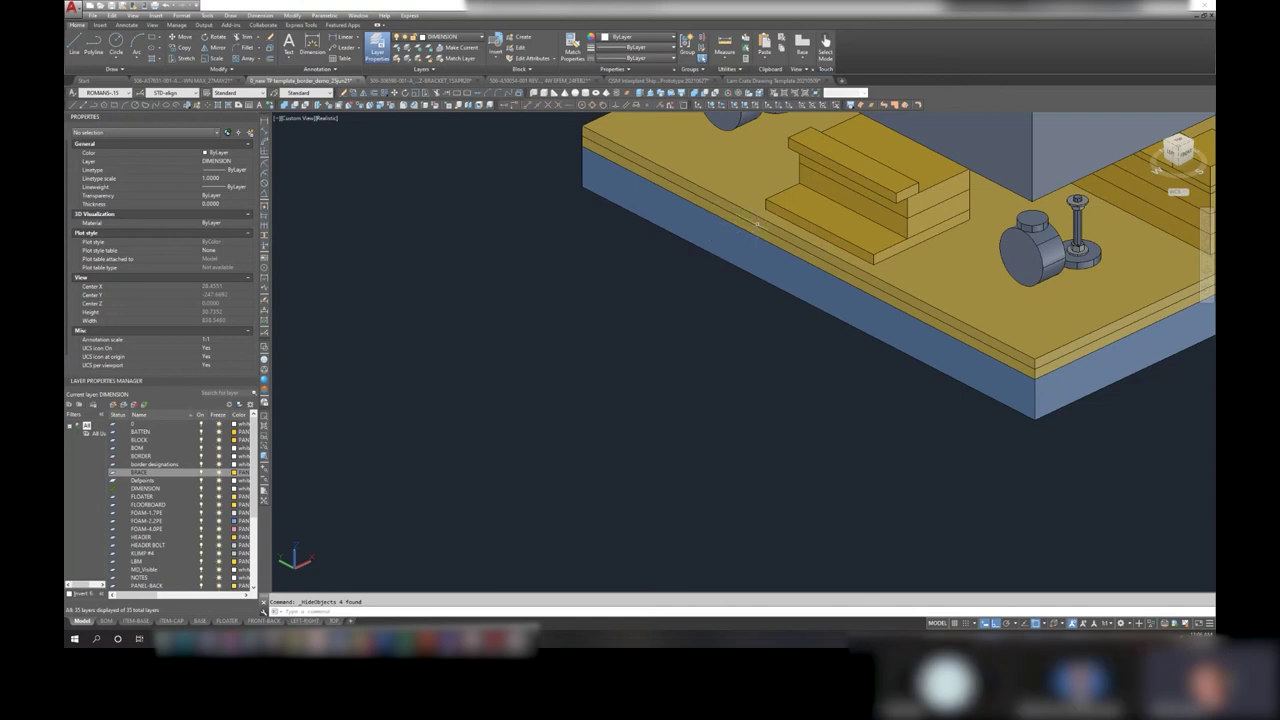
- Move the four stepped boards off the platform into the empty lower-left area
{"action": "left_click", "coordinate": [889, 157]}
{"action": "left_click", "coordinate": [880, 155]}
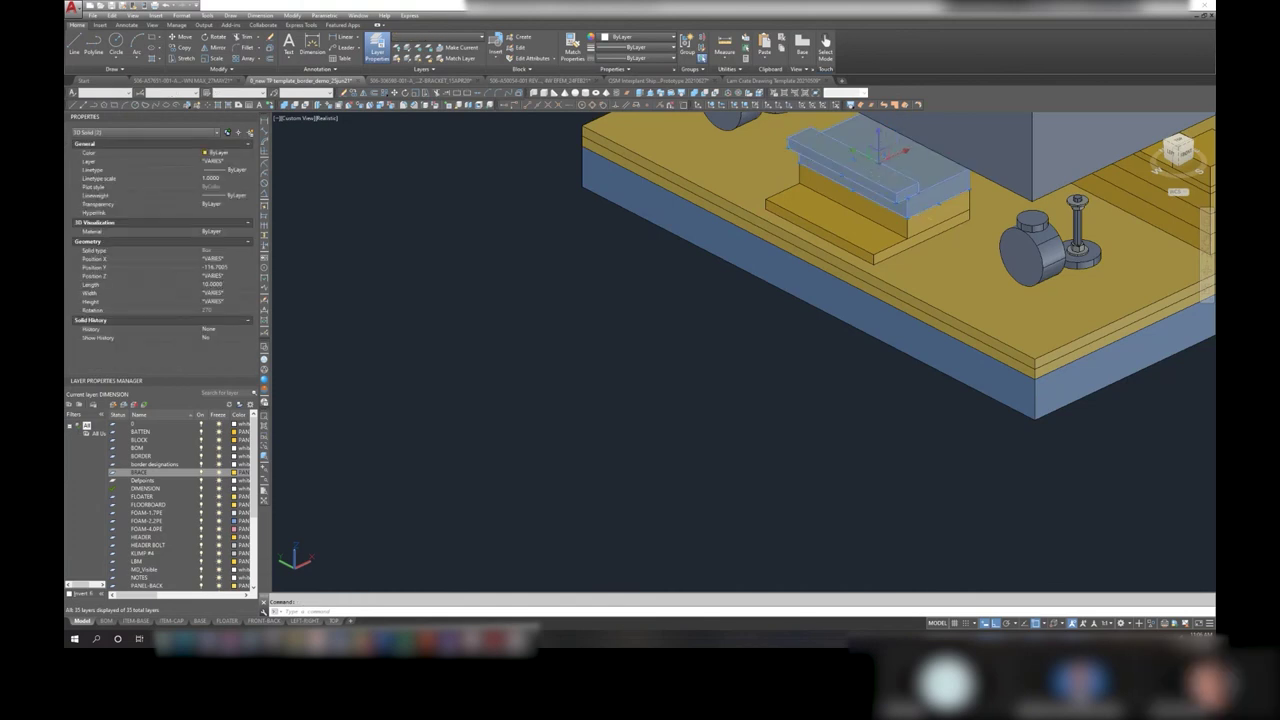
{"action": "left_click", "coordinate": [875, 200]}
{"action": "right_click", "coordinate": [886, 262]}
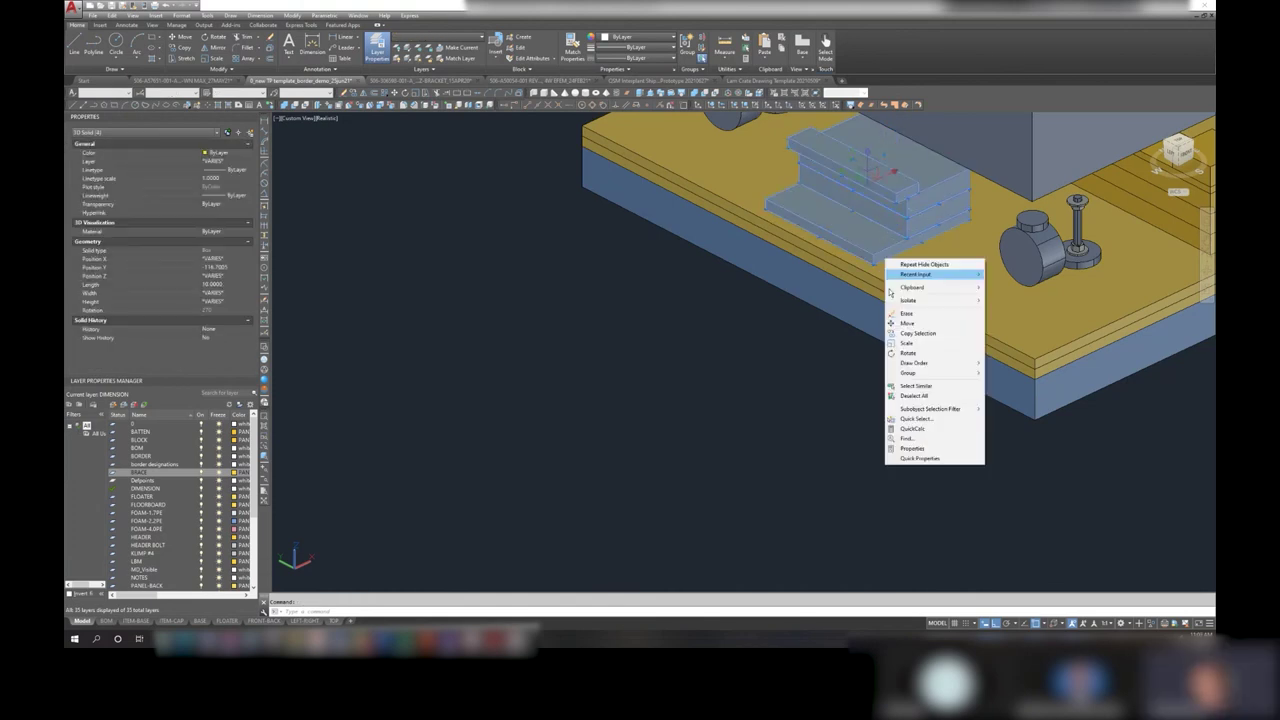
{"action": "left_click", "coordinate": [912, 332]}
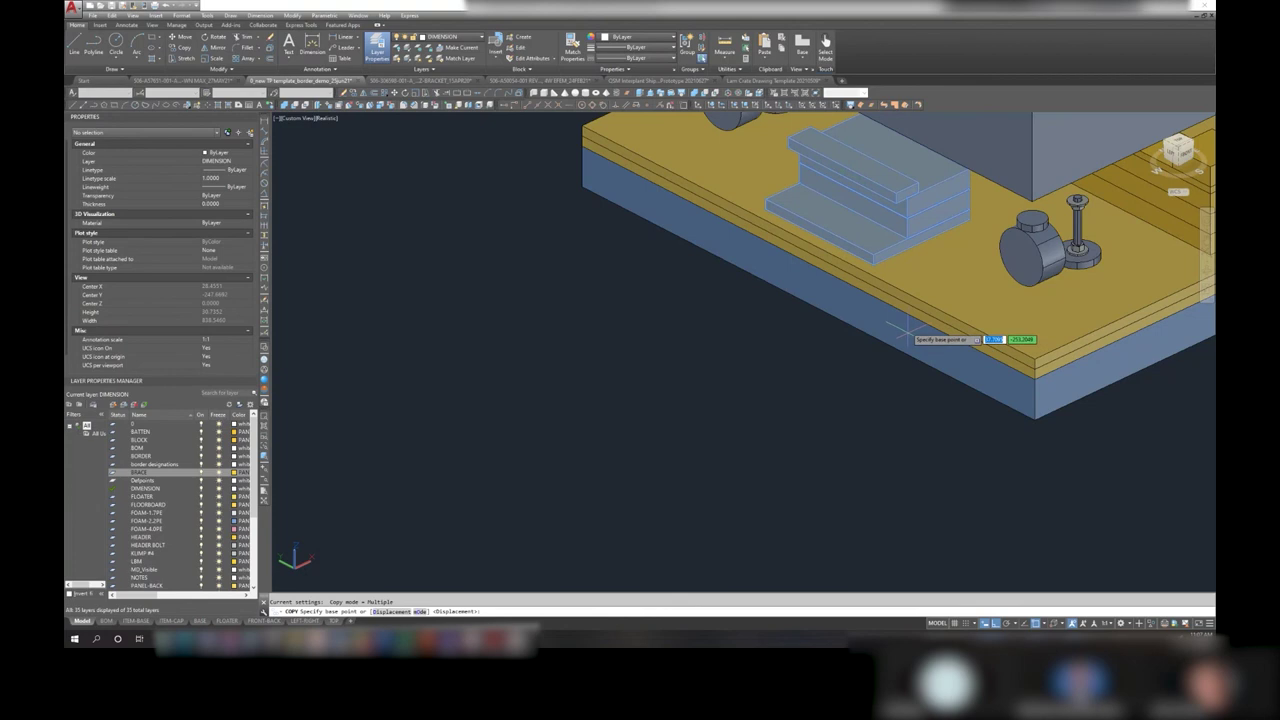
{"action": "key", "text": "Escape"}
{"action": "left_click", "coordinate": [889, 205]}
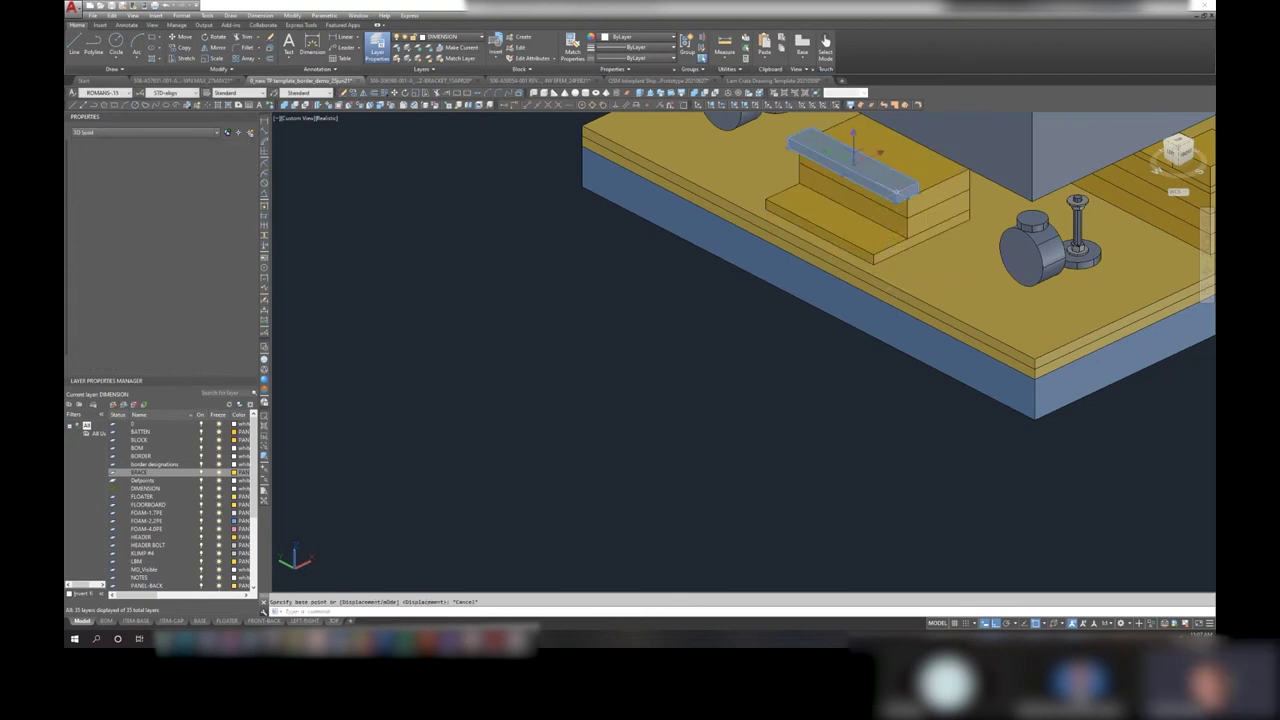
{"action": "left_click", "coordinate": [935, 185]}
{"action": "left_click", "coordinate": [936, 212]}
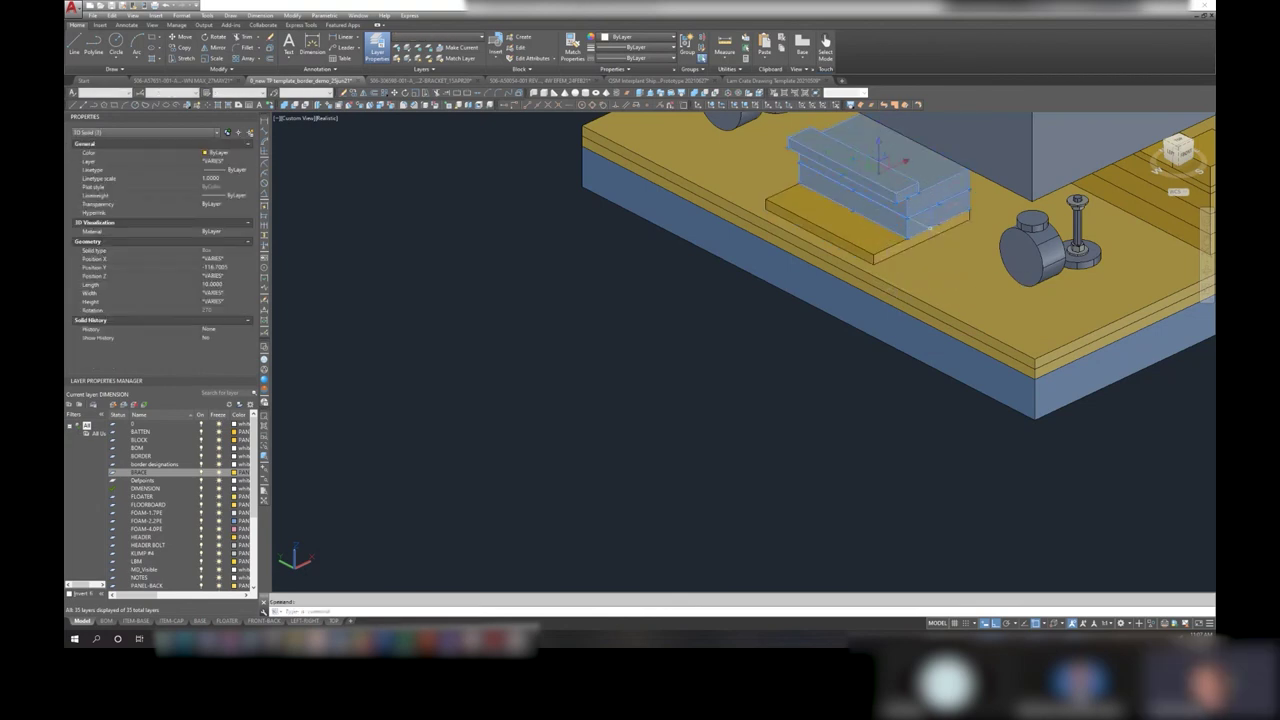
{"action": "left_click", "coordinate": [925, 228]}
{"action": "right_click", "coordinate": [927, 230]}
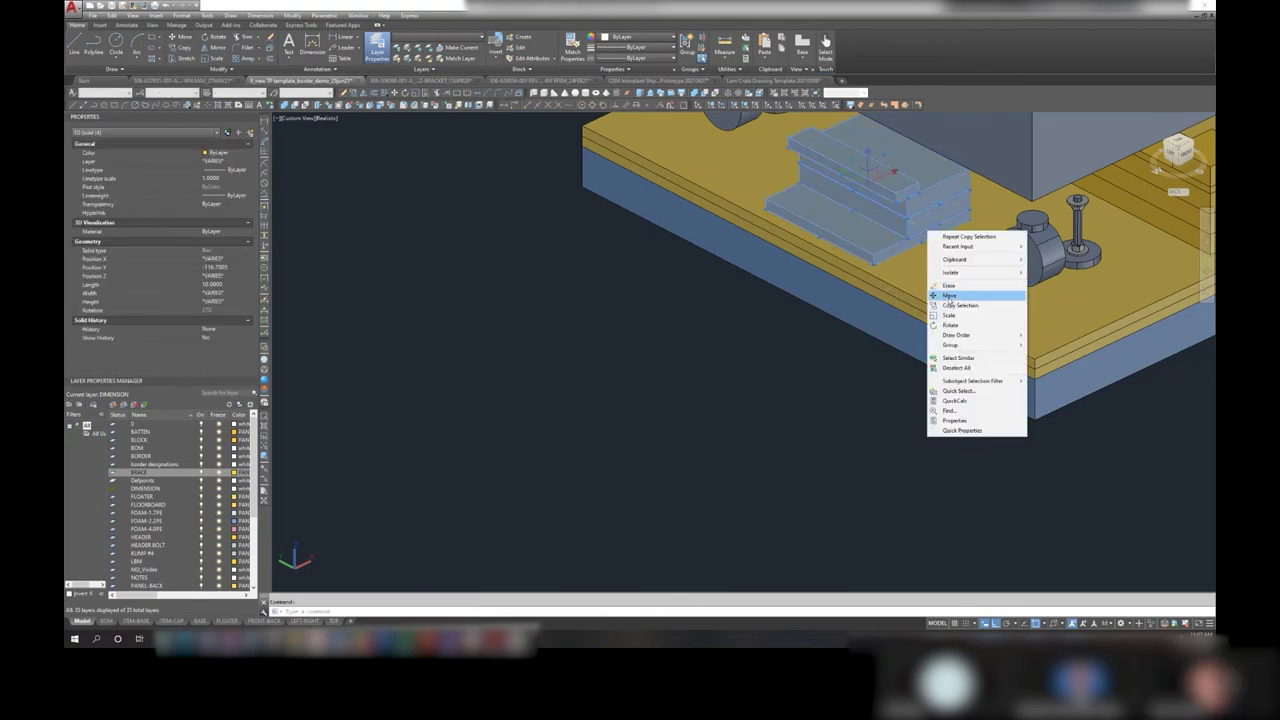
{"action": "left_click", "coordinate": [948, 296]}
{"action": "left_click", "coordinate": [940, 268]}
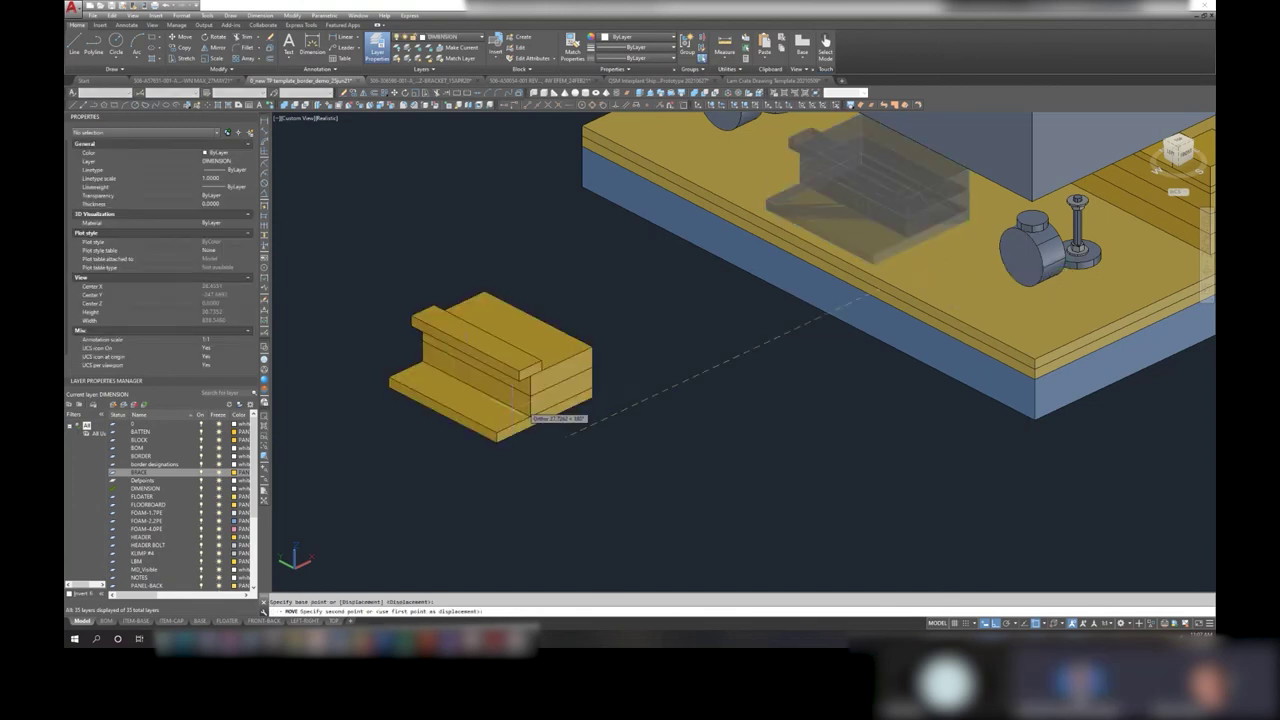
{"action": "left_click", "coordinate": [535, 430]}
- Reposition the 10 × 2 × 0.75 board to rest on top of the small stepped stack
{"action": "left_click", "coordinate": [455, 350]}
{"action": "right_click", "coordinate": [472, 328]}
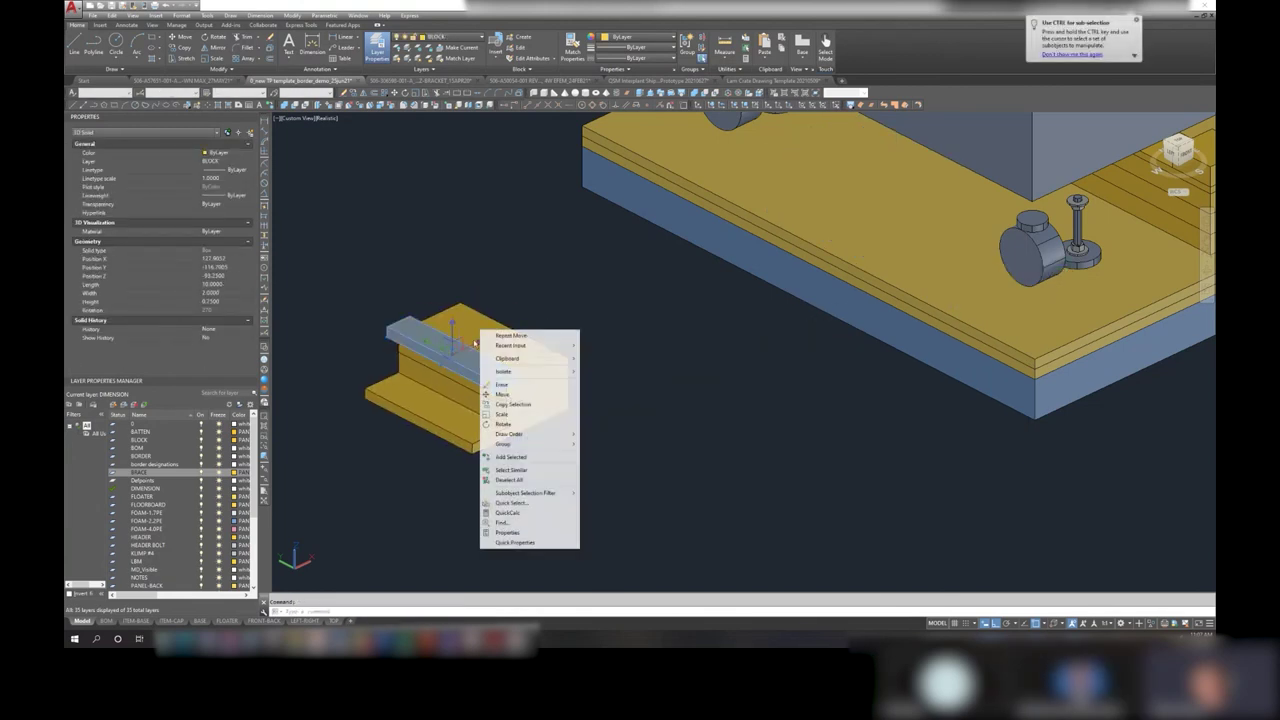
{"action": "left_click", "coordinate": [495, 391]}
{"action": "left_click", "coordinate": [505, 394]}
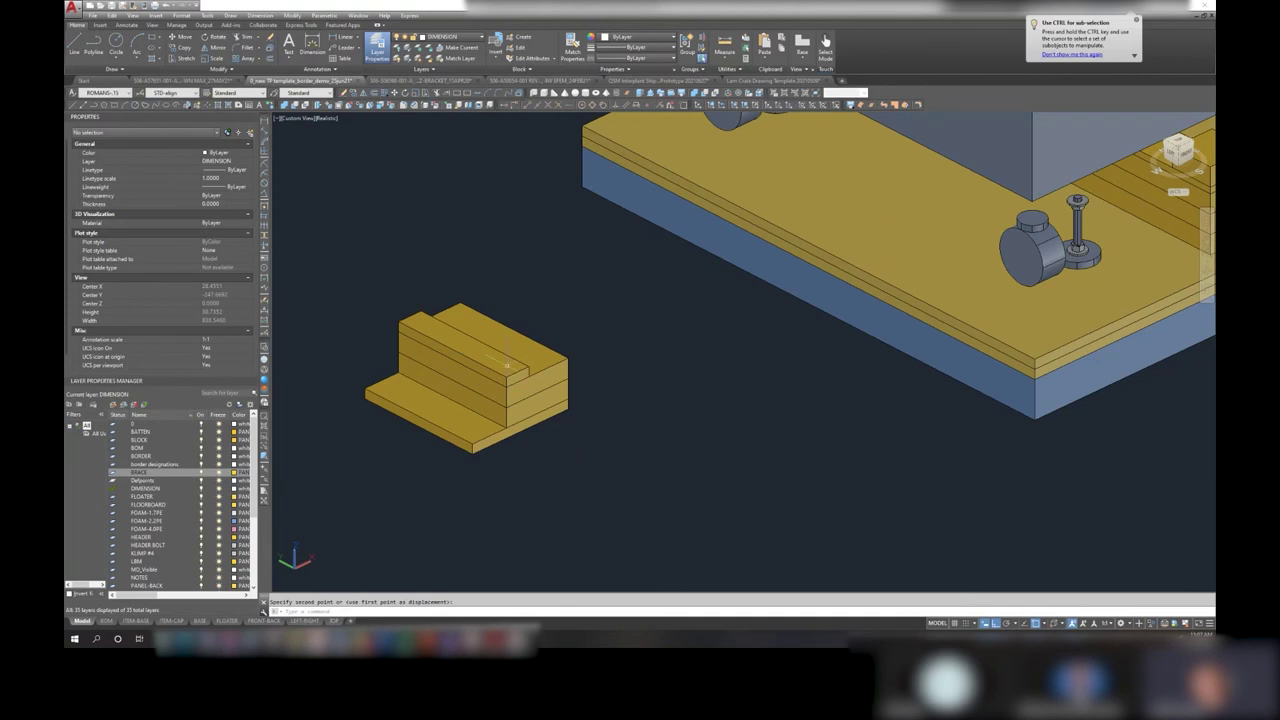
{"action": "left_click", "coordinate": [507, 366]}
{"action": "left_click", "coordinate": [495, 358]}
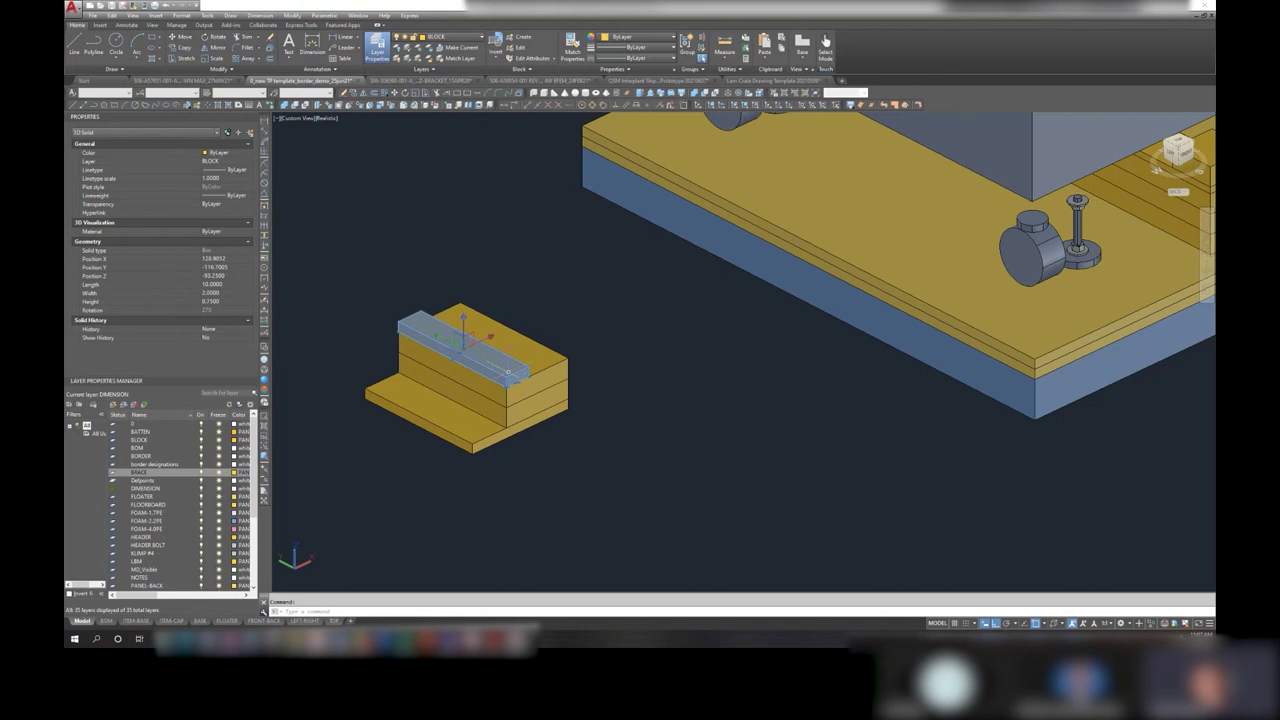
- Rotate the bracket's lower front slab 90° upright with the 3DROTATE gizmo
{"action": "key", "text": "Escape"}
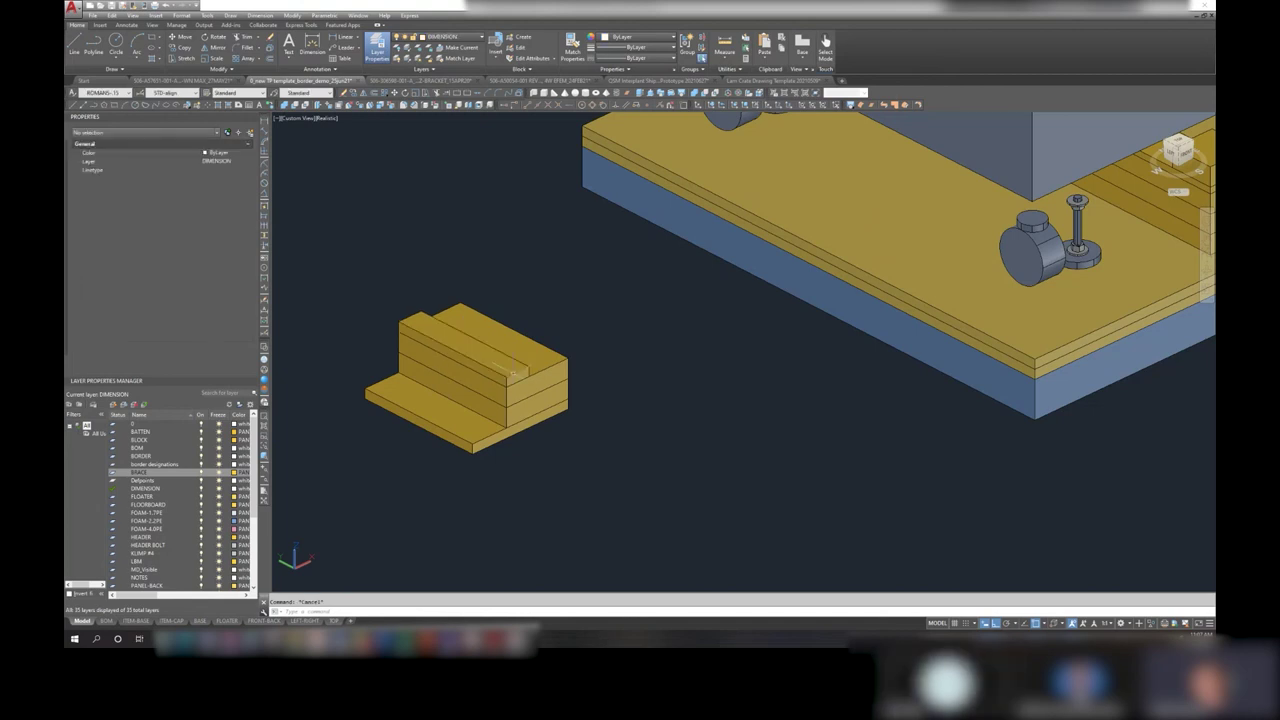
{"action": "left_click", "coordinate": [515, 368]}
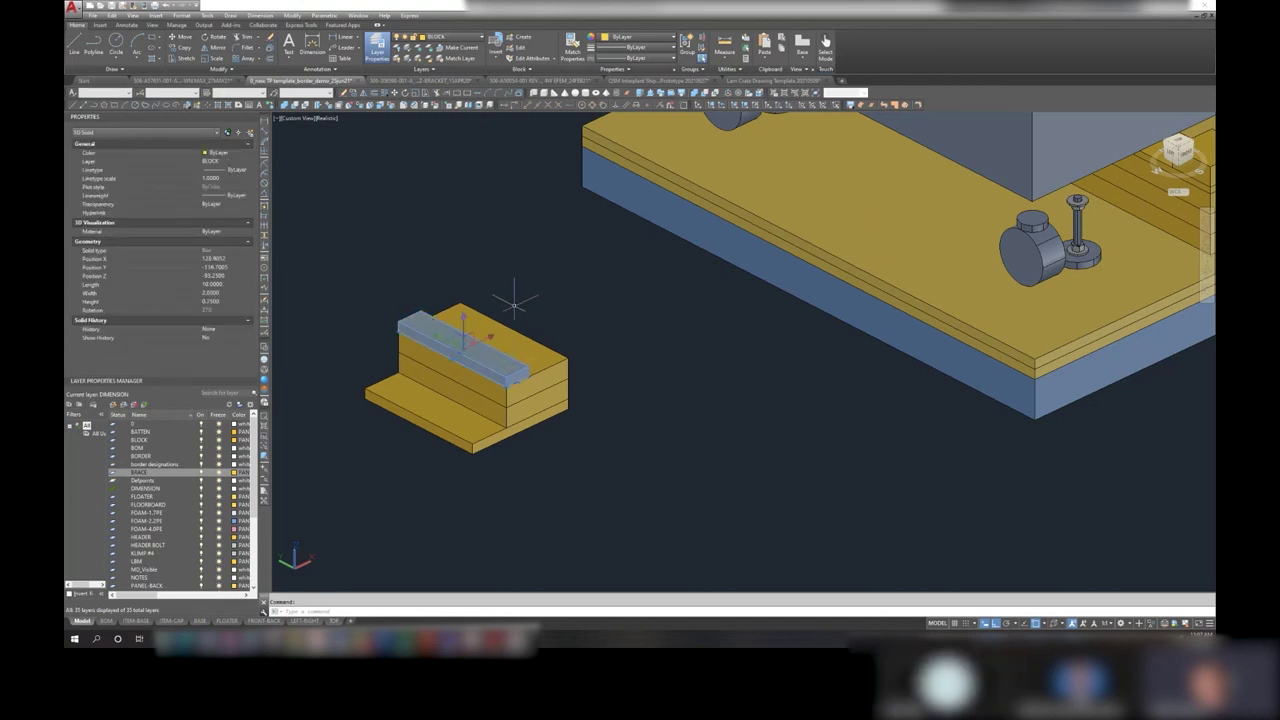
{"action": "right_click", "coordinate": [577, 266]}
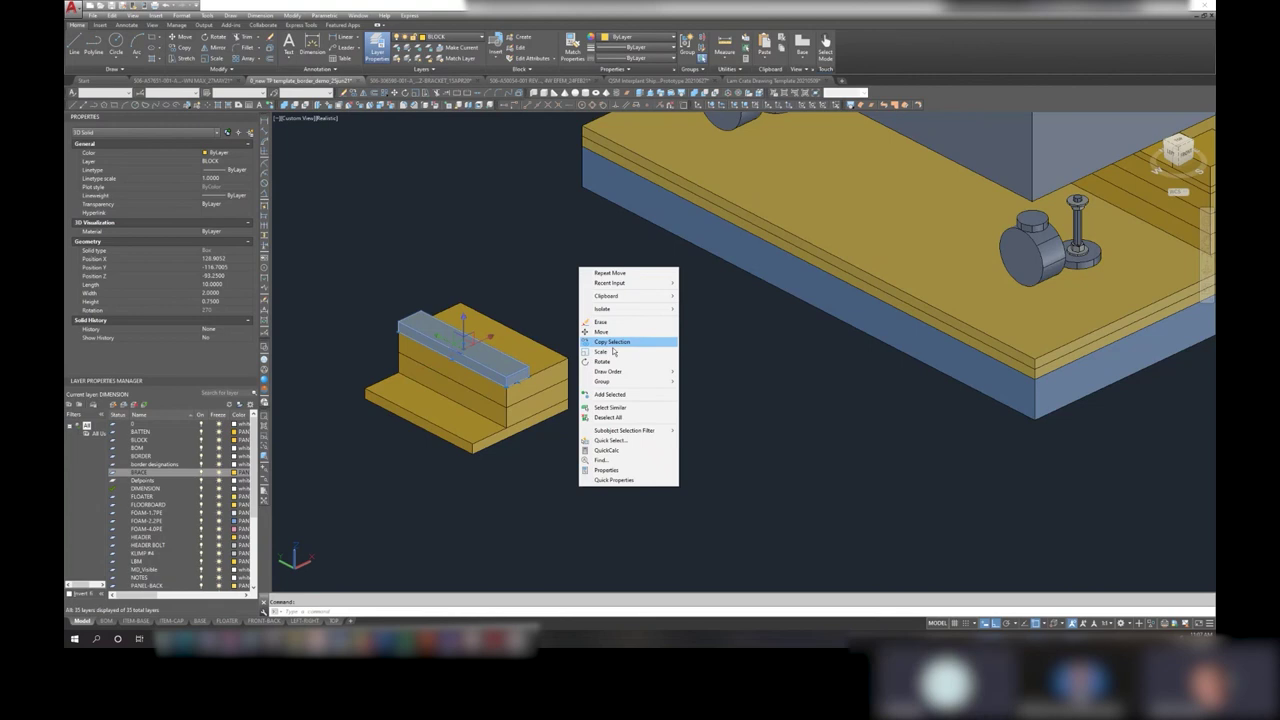
{"action": "left_click", "coordinate": [601, 331]}
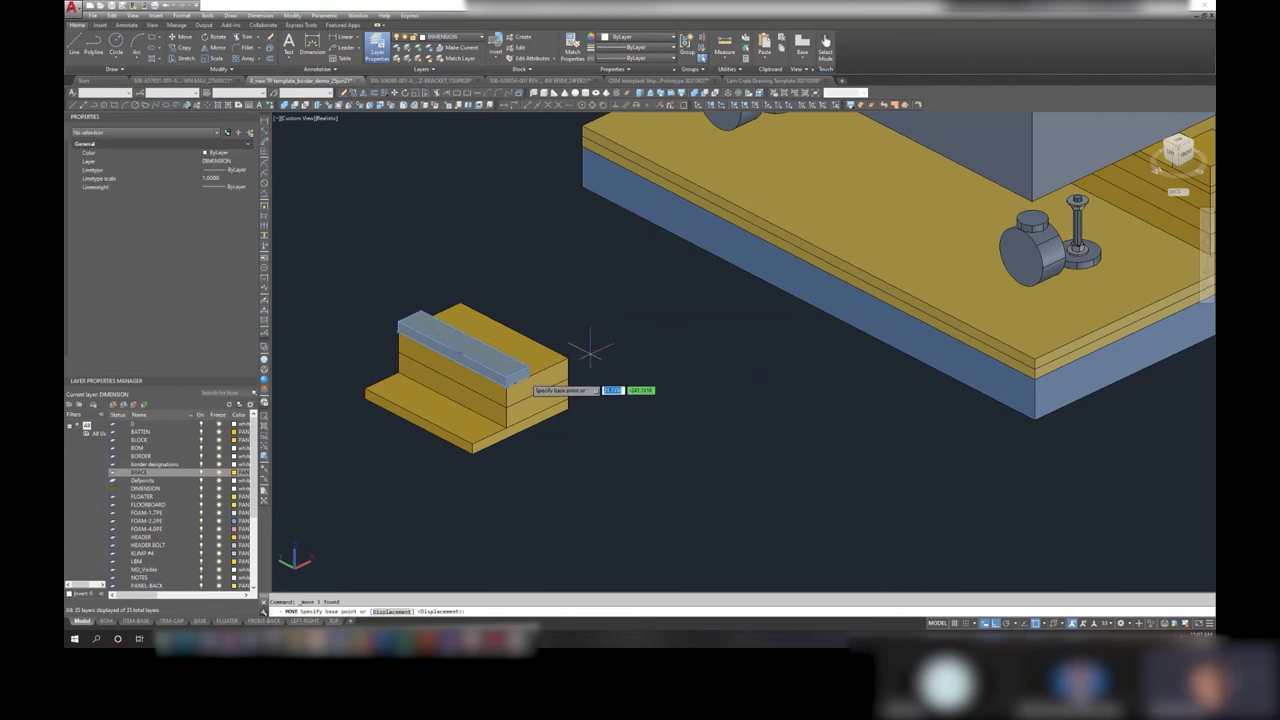
{"action": "left_click", "coordinate": [507, 431]}
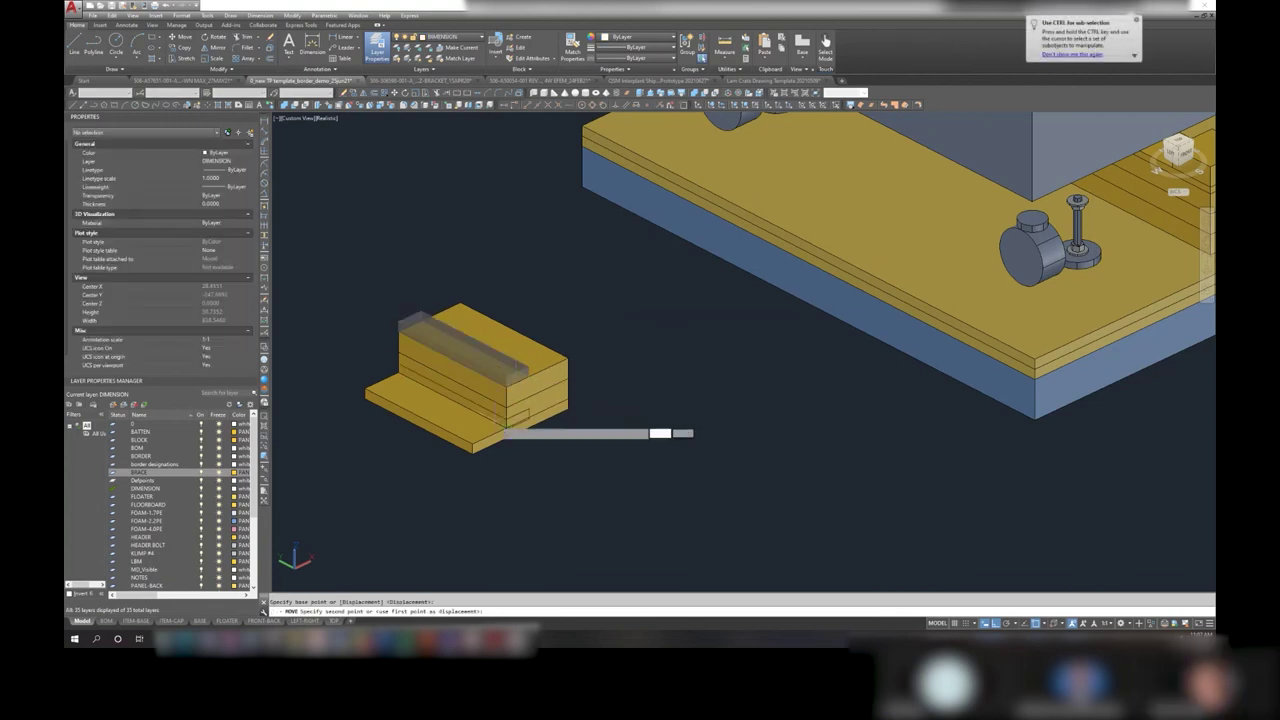
{"action": "key", "text": "Escape"}
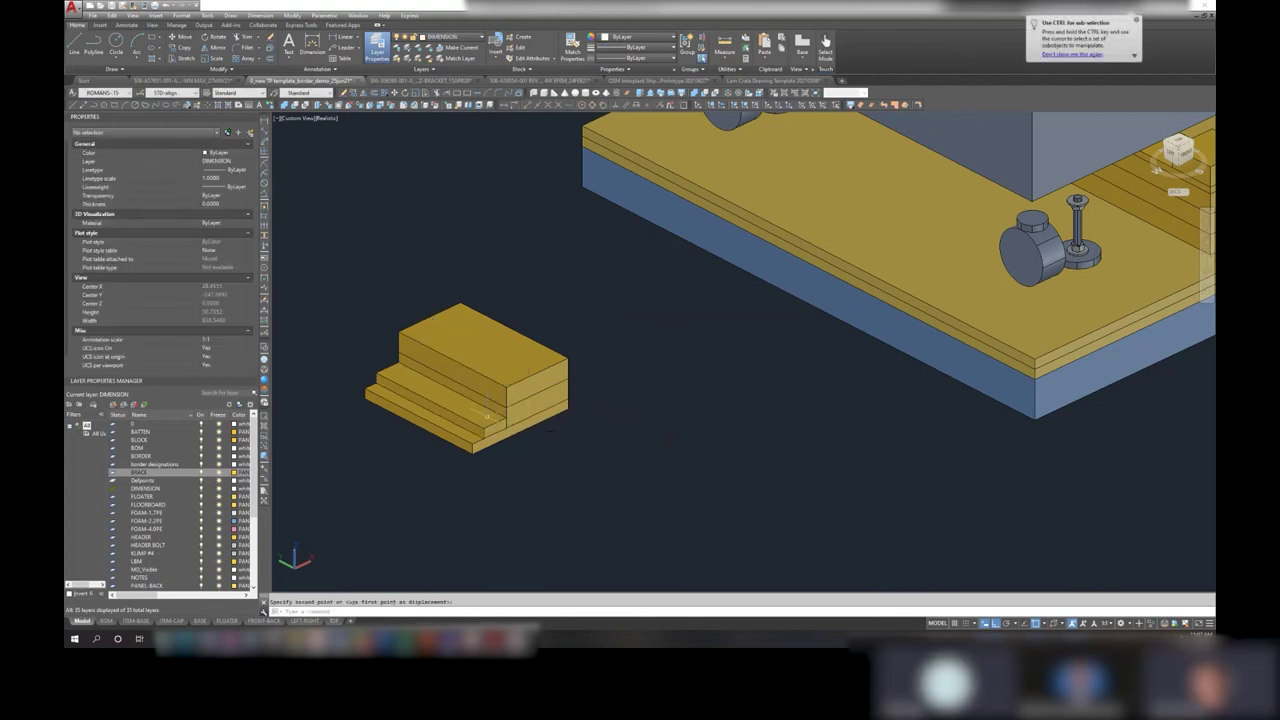
{"action": "left_click", "coordinate": [470, 410]}
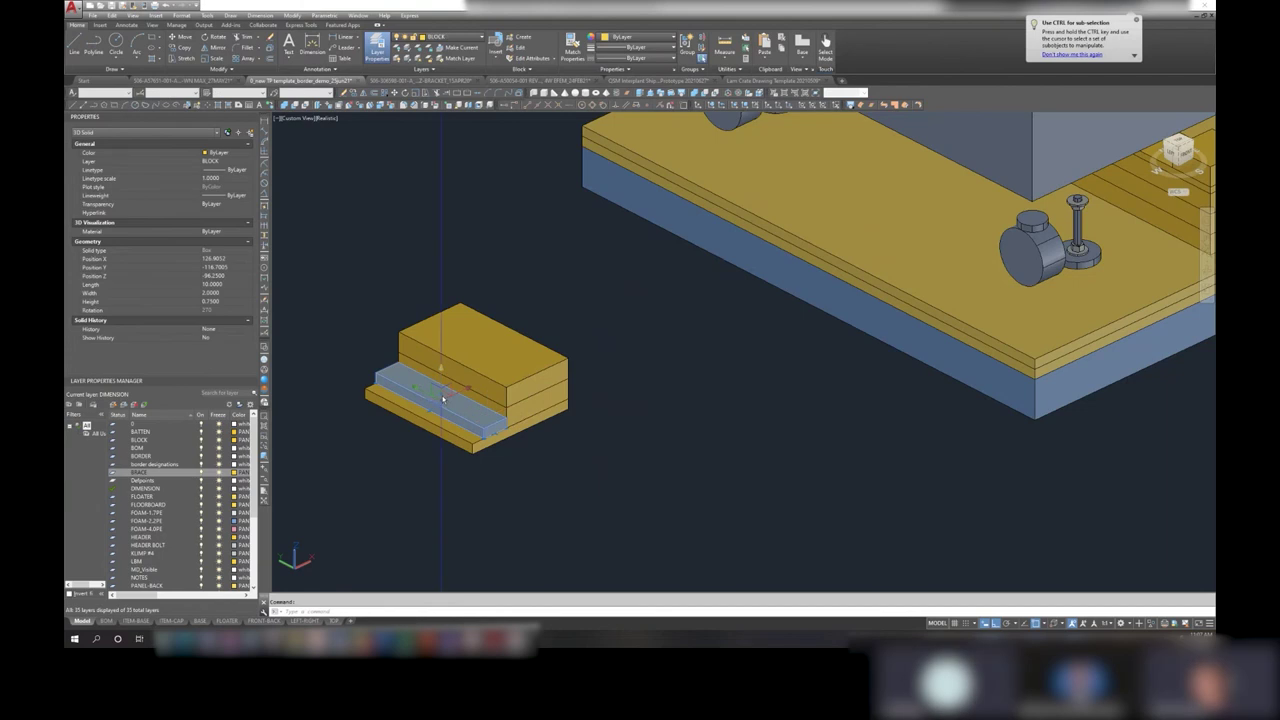
{"action": "left_click_drag", "start_coordinate": [449, 380], "coordinate": [451, 343]}
{"action": "key", "text": "Escape"}
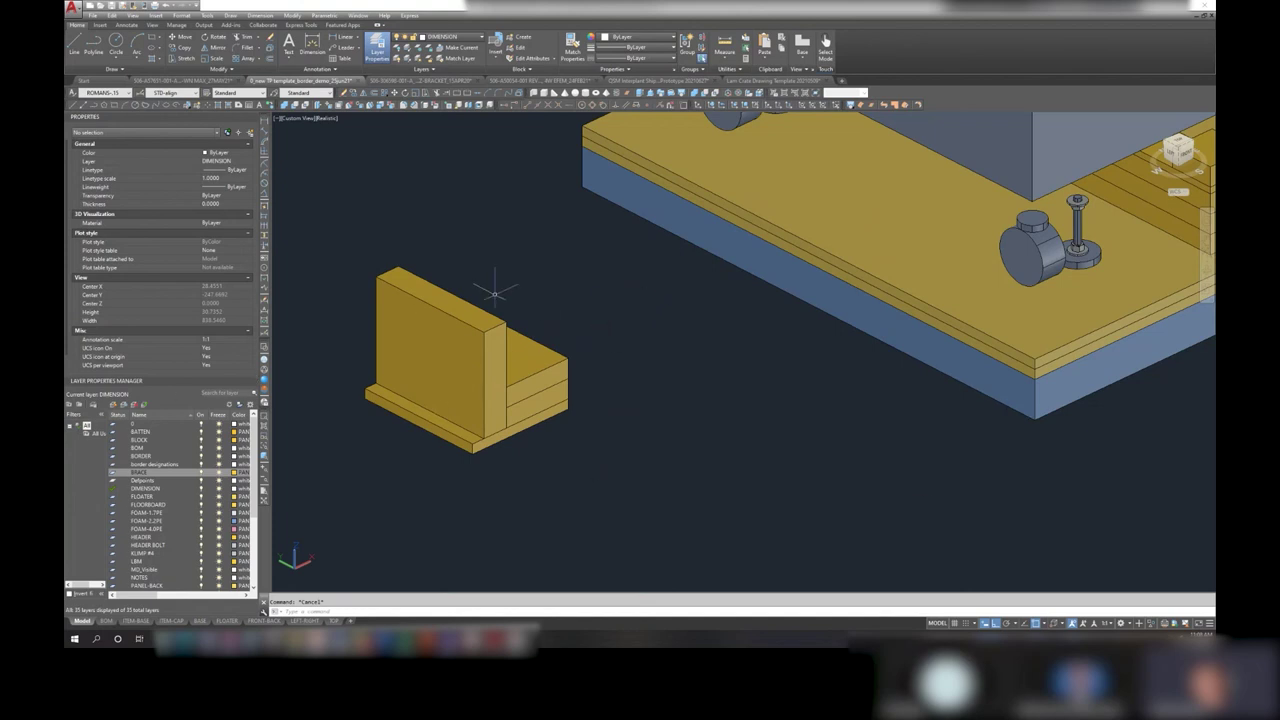
- Zoom and pan to the small bracket, then select its LBM block beside the upright wall
{"action": "scroll", "coordinate": [514, 288], "scroll_direction": "down", "scroll_amount": 3}
{"action": "scroll", "coordinate": [514, 288], "scroll_direction": "down", "scroll_amount": 3}
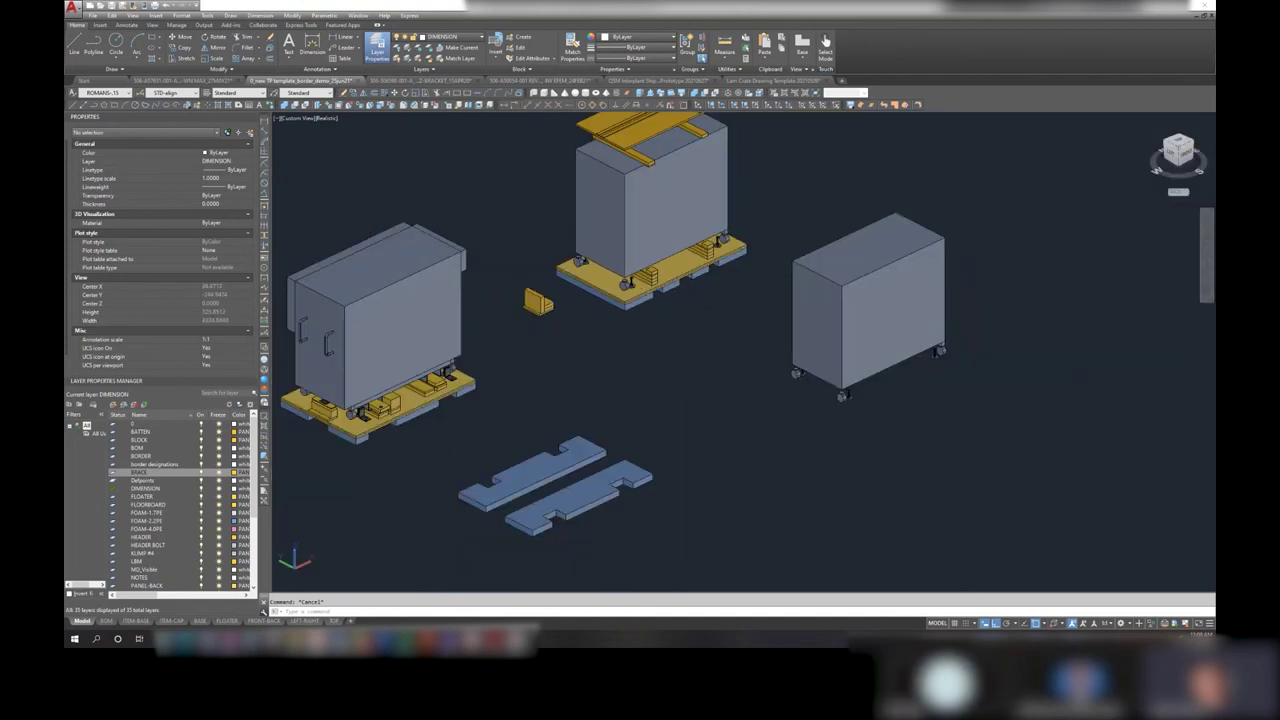
{"action": "scroll", "coordinate": [804, 179], "scroll_direction": "up", "scroll_amount": 2}
{"action": "scroll", "coordinate": [804, 179], "scroll_direction": "up", "scroll_amount": 2}
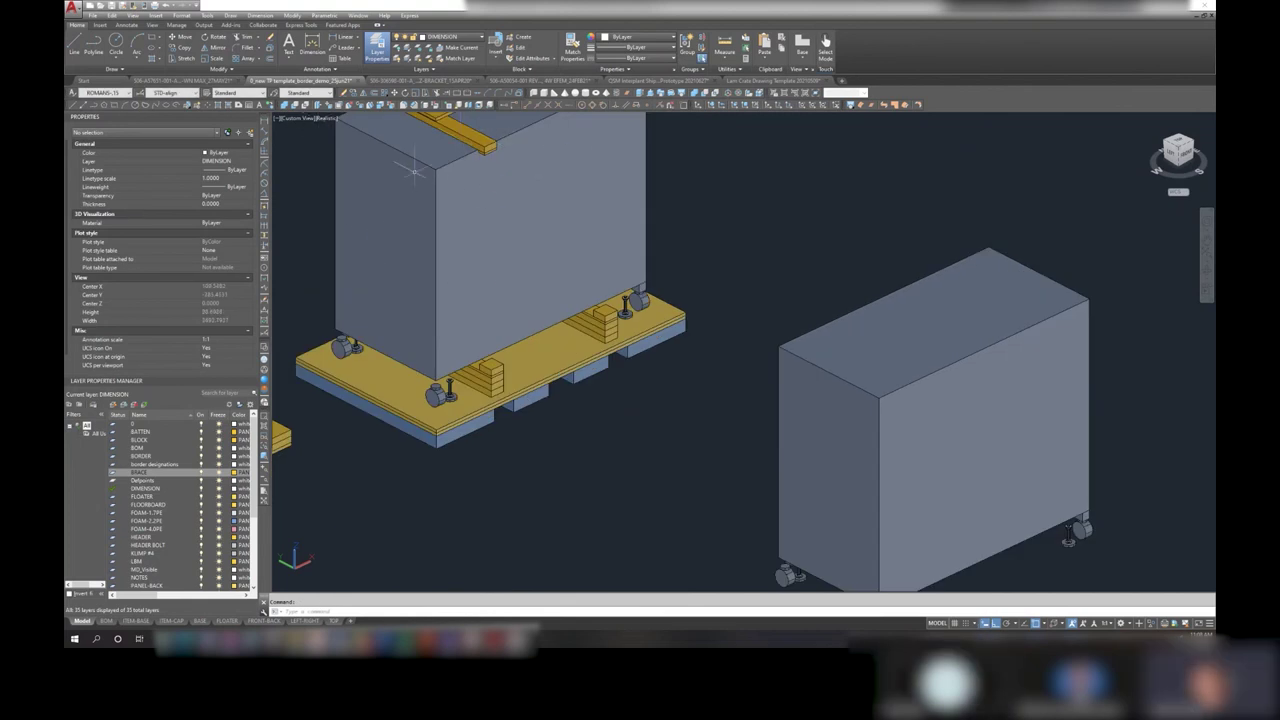
{"action": "mouse_move", "coordinate": [458, 218]}
{"action": "middle_mouse_down"}
{"action": "mouse_move", "coordinate": [668, 138]}
{"action": "mouse_move", "coordinate": [673, 203]}
{"action": "middle_mouse_up"}
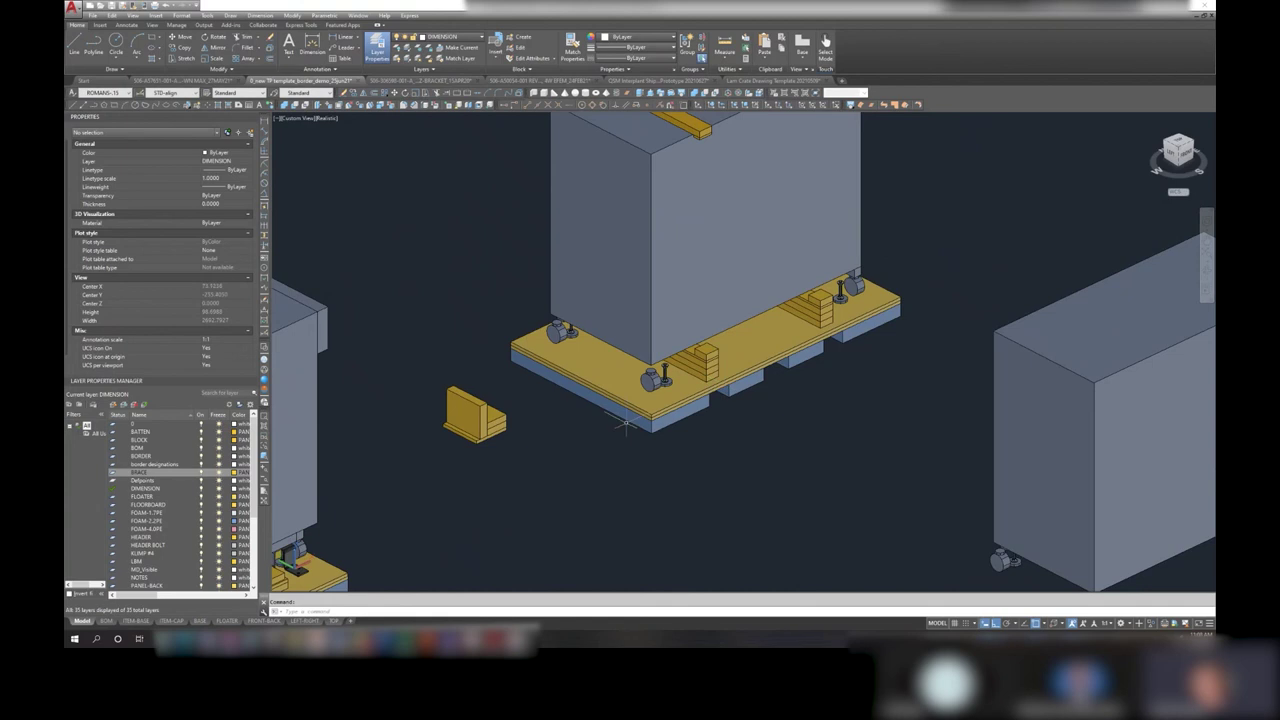
{"action": "middle_click_drag", "start_coordinate": [490, 439], "coordinate": [555, 379]}
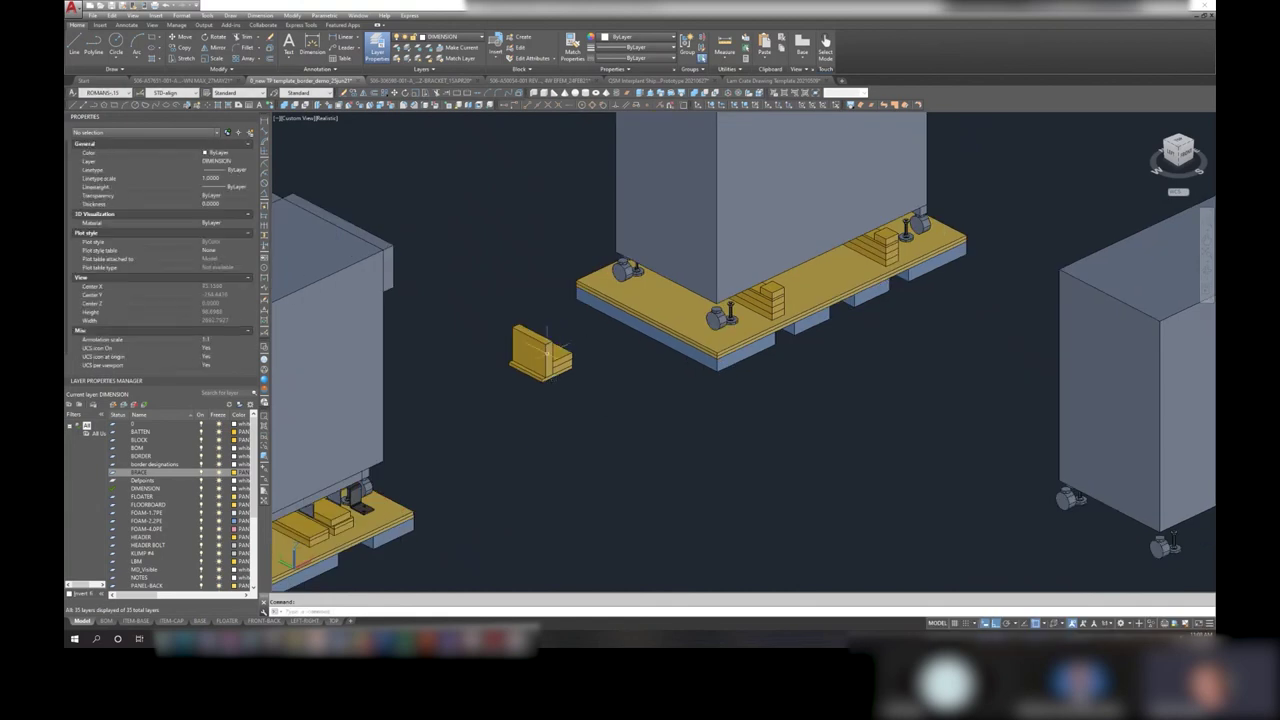
{"action": "scroll", "coordinate": [547, 342], "scroll_direction": "up", "scroll_amount": 3}
{"action": "left_click", "coordinate": [528, 325]}
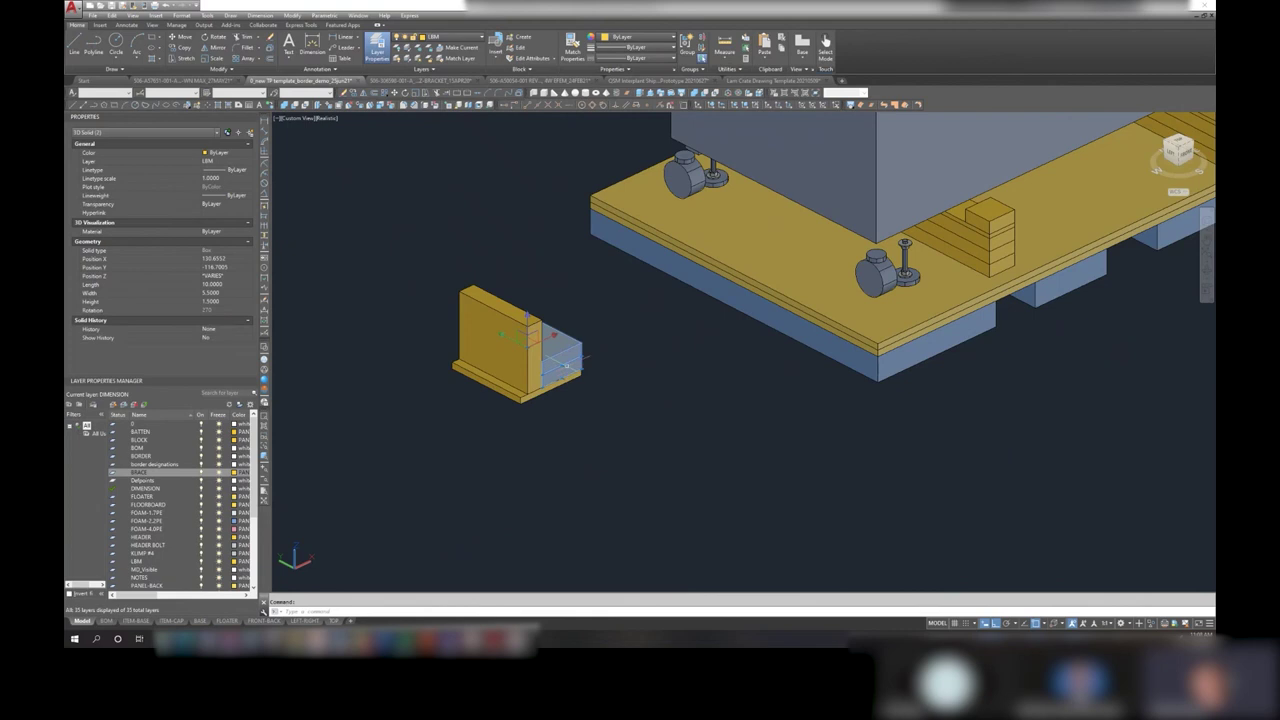
- Set the LBM block's Width to 3.5 in Quick Properties, making it 10 × 3.5 × 3.5
{"action": "key", "text": "Escape"}
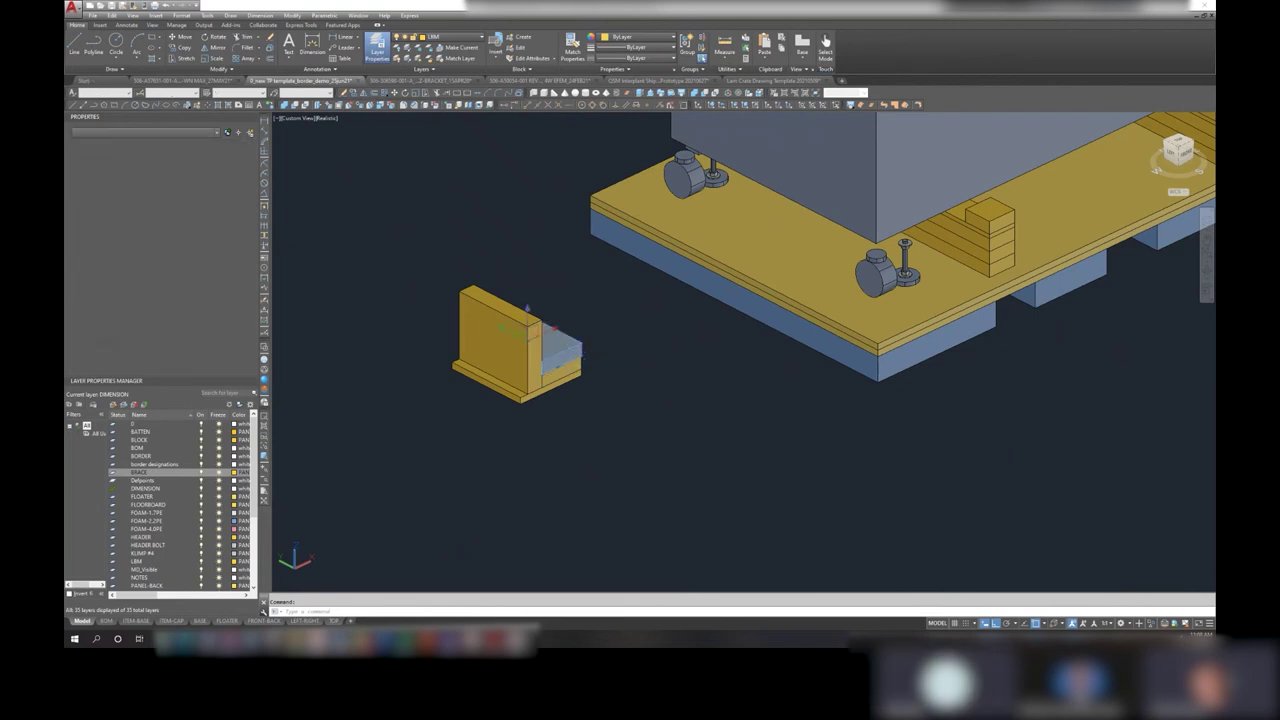
{"action": "left_click", "coordinate": [550, 344]}
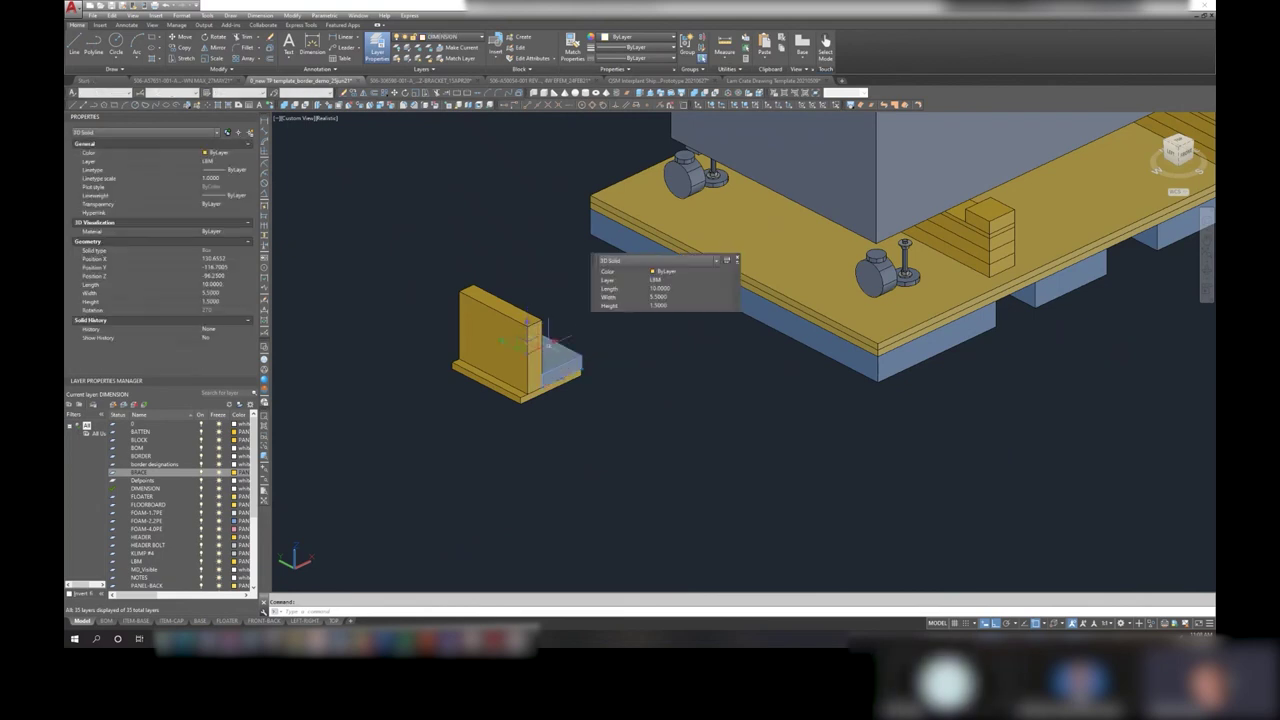
{"action": "left_click", "coordinate": [678, 296]}
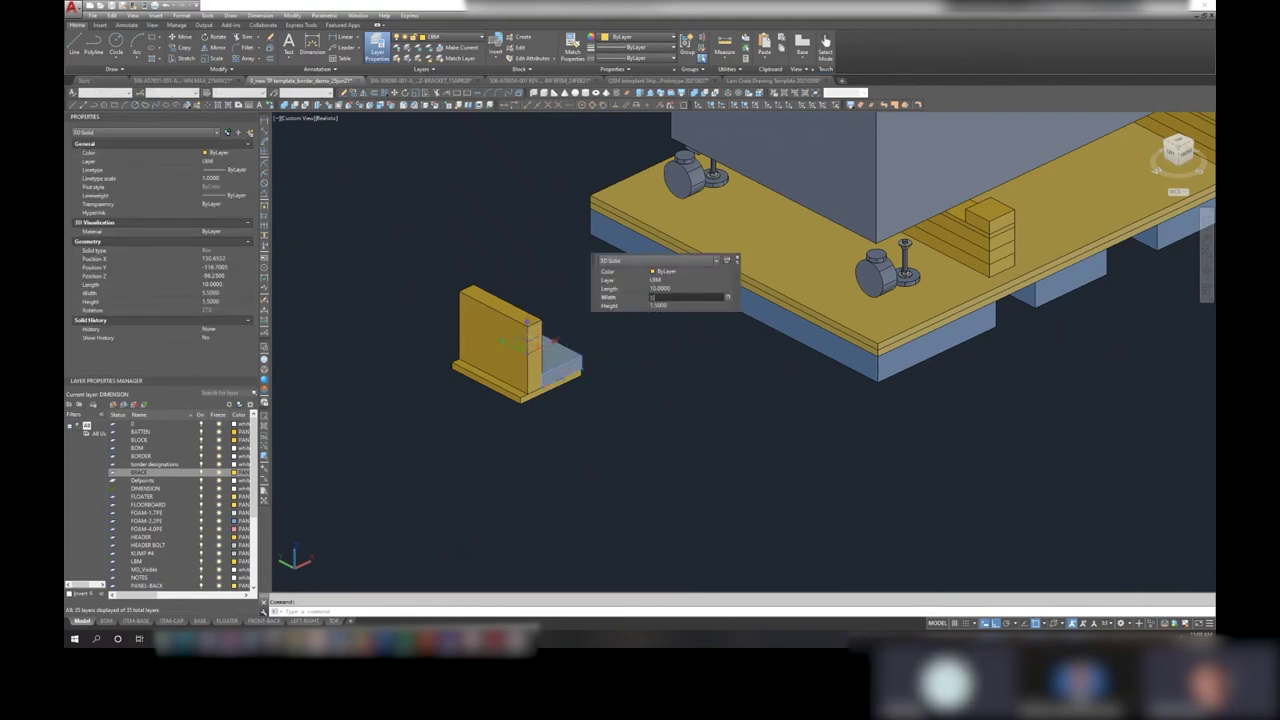
{"action": "type", "text": "3.5"}
{"action": "key", "text": "Tab"}
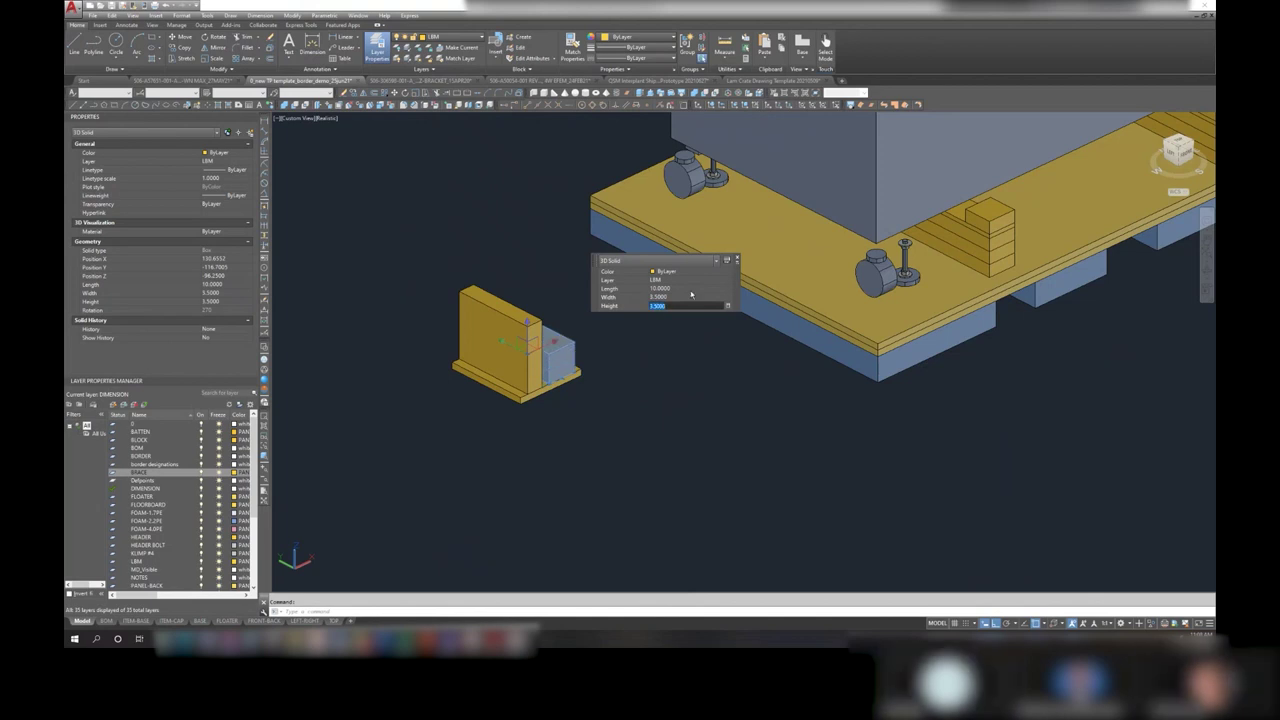
{"action": "left_click", "coordinate": [643, 435]}
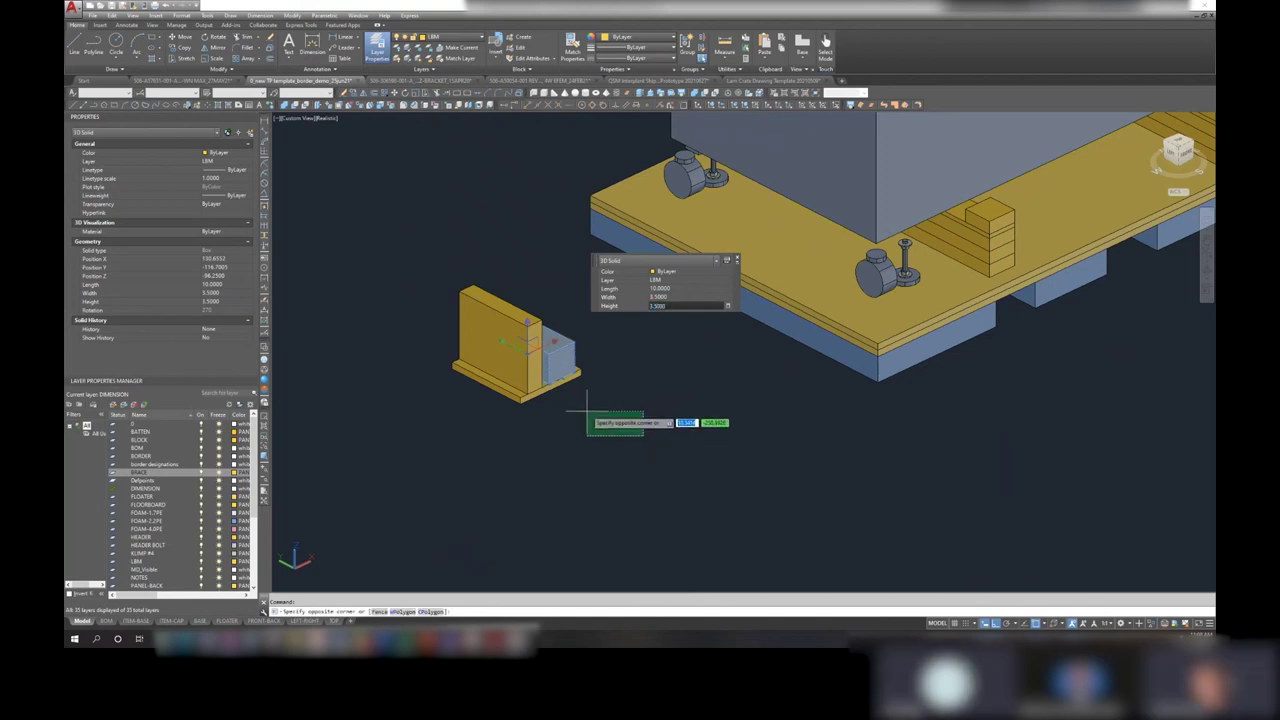
{"action": "key", "text": "Escape"}
{"action": "key", "text": "Escape"}
{"action": "scroll", "coordinate": [570, 375], "scroll_direction": "up", "scroll_amount": 3}
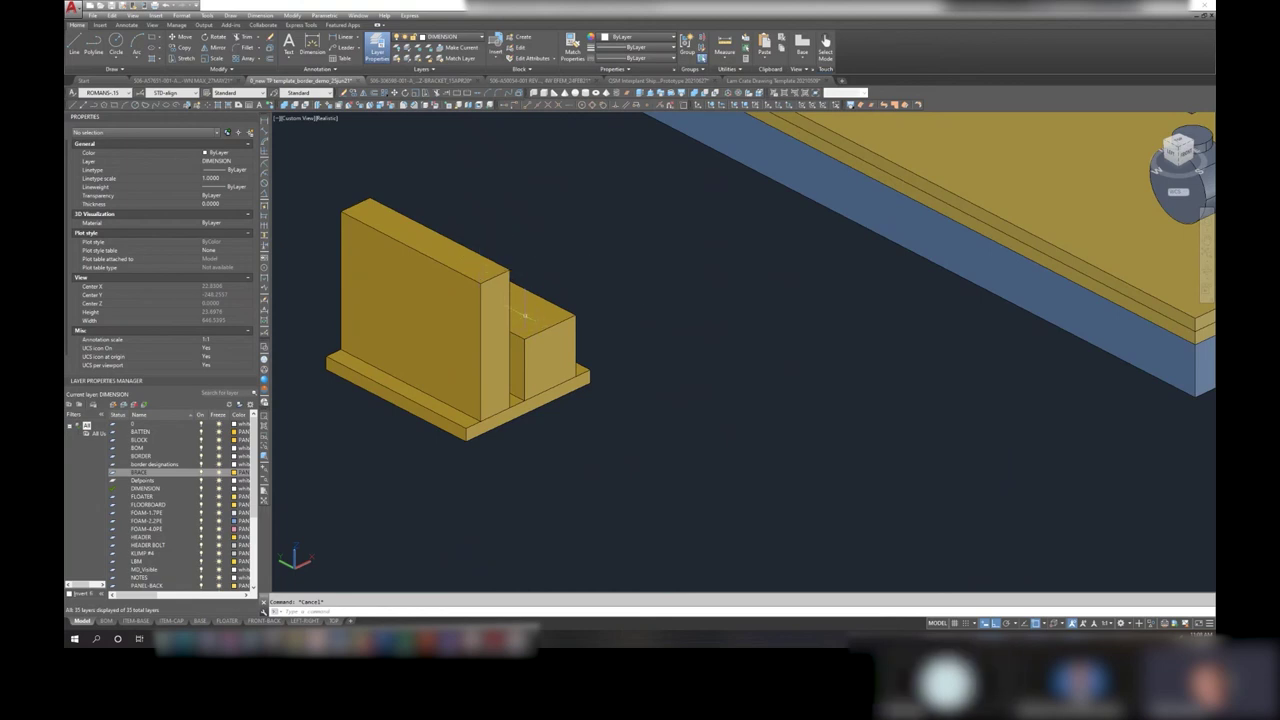
{"action": "scroll", "coordinate": [563, 298], "scroll_direction": "down", "scroll_amount": 5}
{"action": "scroll", "coordinate": [571, 320], "scroll_direction": "down", "scroll_amount": 1}
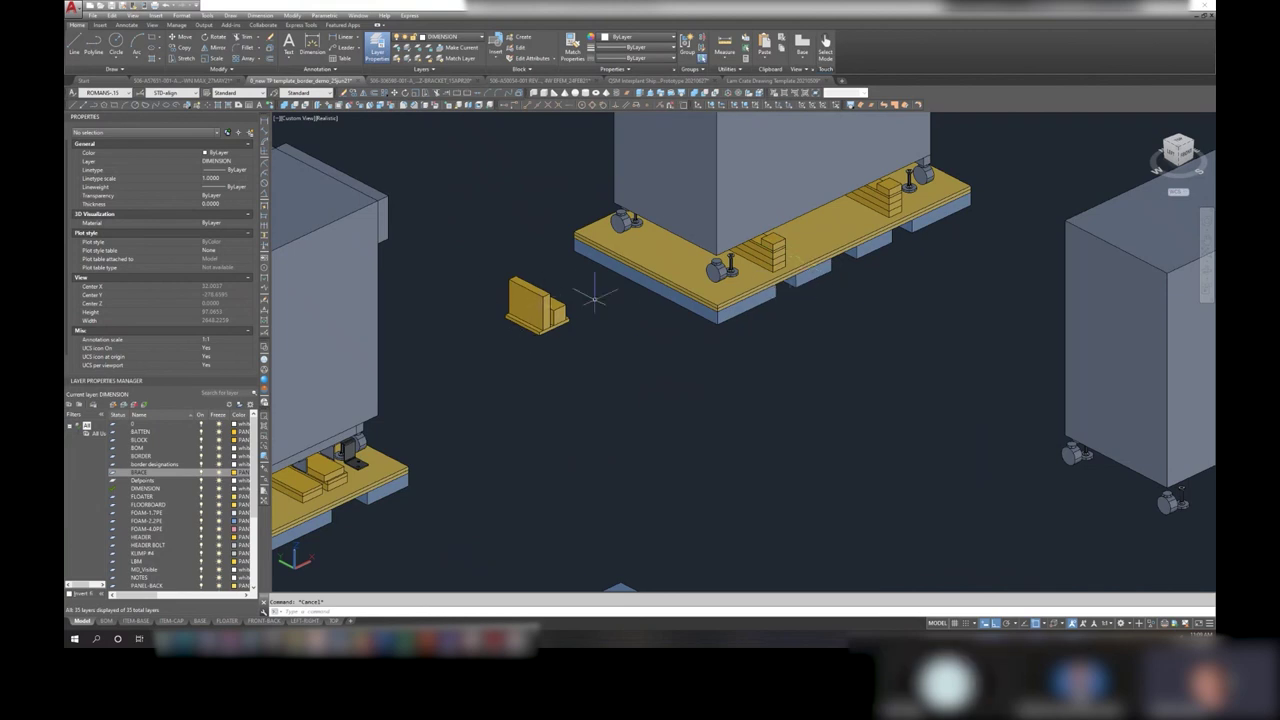
{"action": "scroll", "coordinate": [604, 308], "scroll_direction": "down", "scroll_amount": 3}
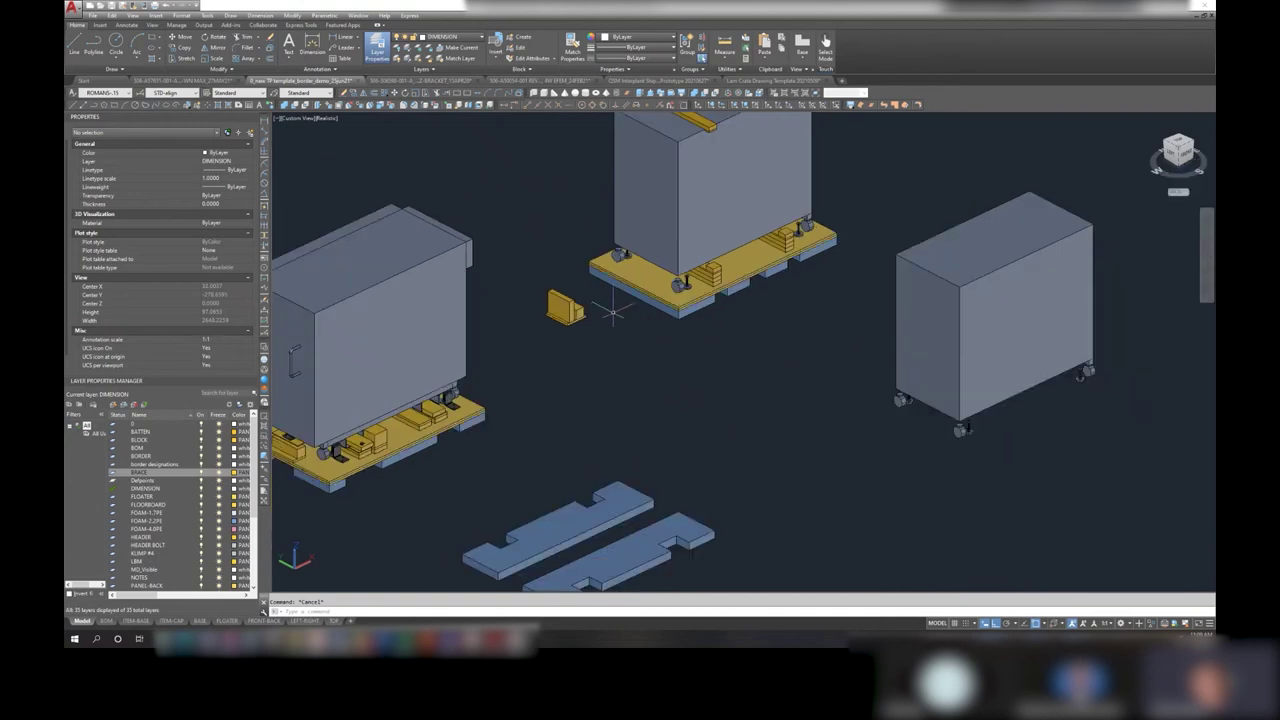
{"action": "middle_click_drag", "start_coordinate": [660, 346], "coordinate": [677, 406]}
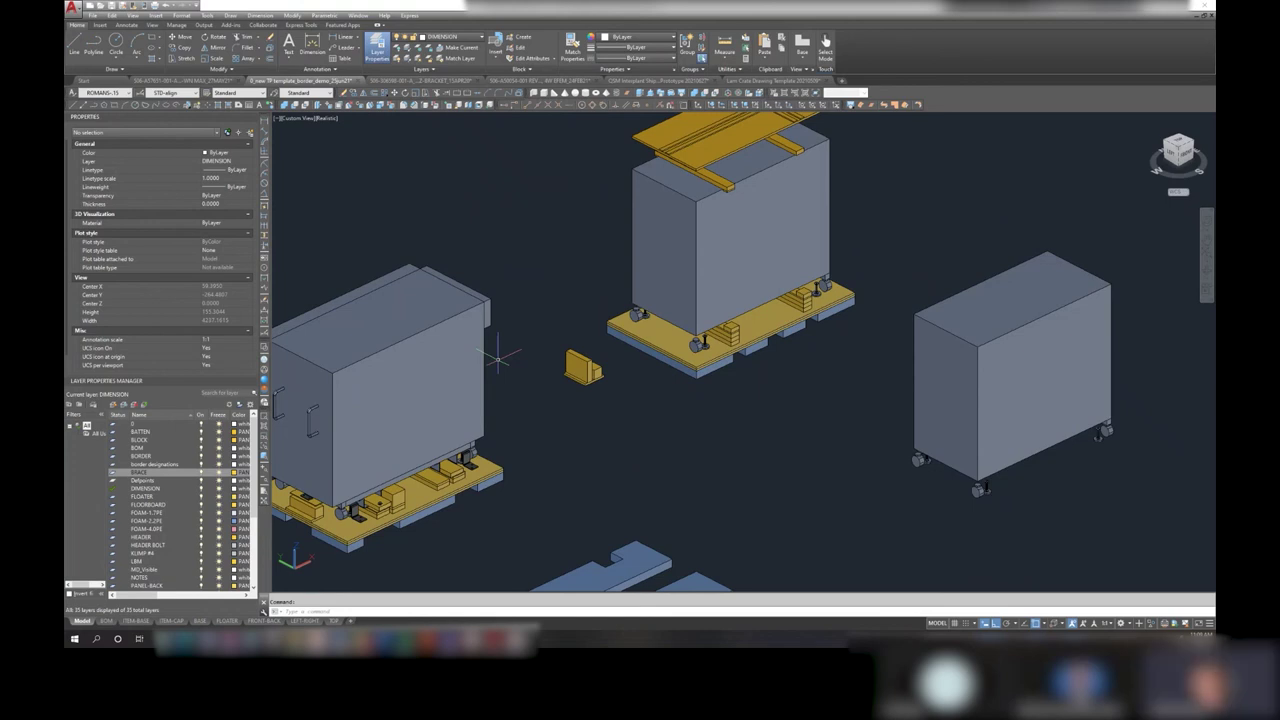
{"action": "scroll", "coordinate": [583, 368], "scroll_direction": "down", "scroll_amount": 2}
{"action": "middle_click_drag", "start_coordinate": [590, 377], "coordinate": [650, 372]}
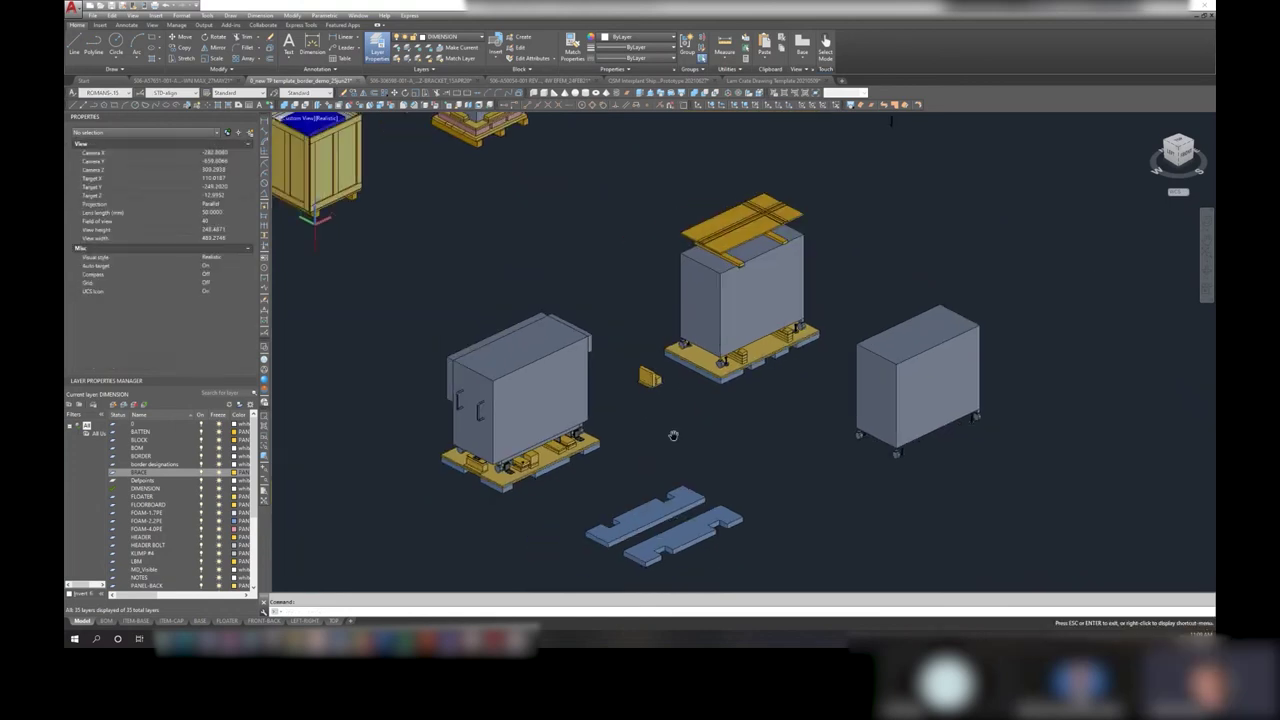
{"action": "scroll", "coordinate": [467, 413], "scroll_direction": "up", "scroll_amount": 2}
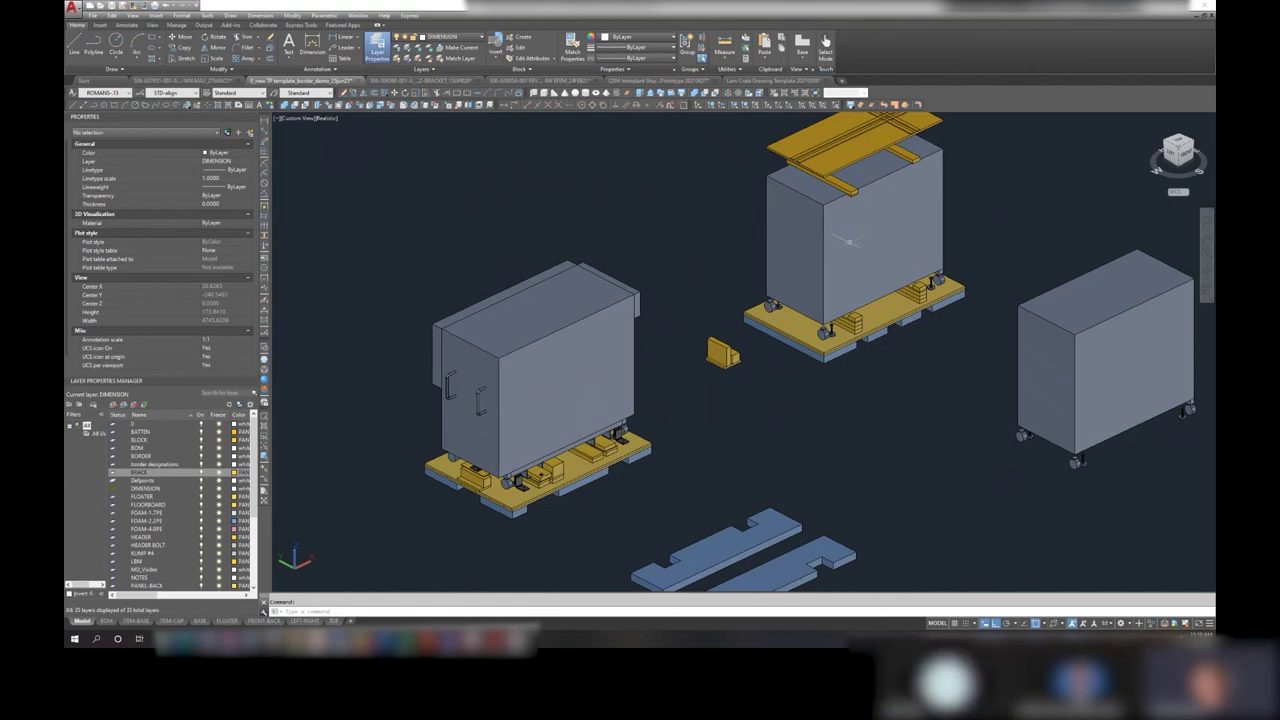
{"action": "middle_click_drag", "start_coordinate": [743, 457], "coordinate": [725, 365]}
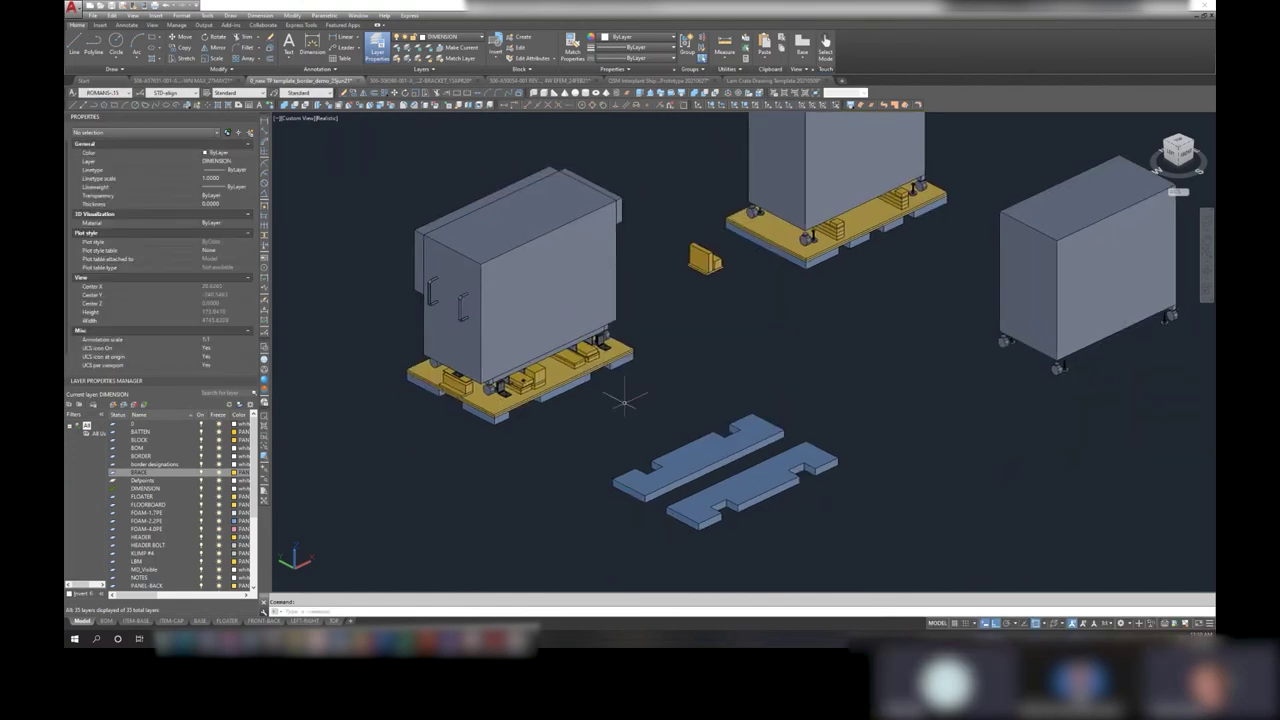
- Pan the scene to bring the right cabinet crate toward the centre of the view
{"action": "left_click", "coordinate": [568, 258]}
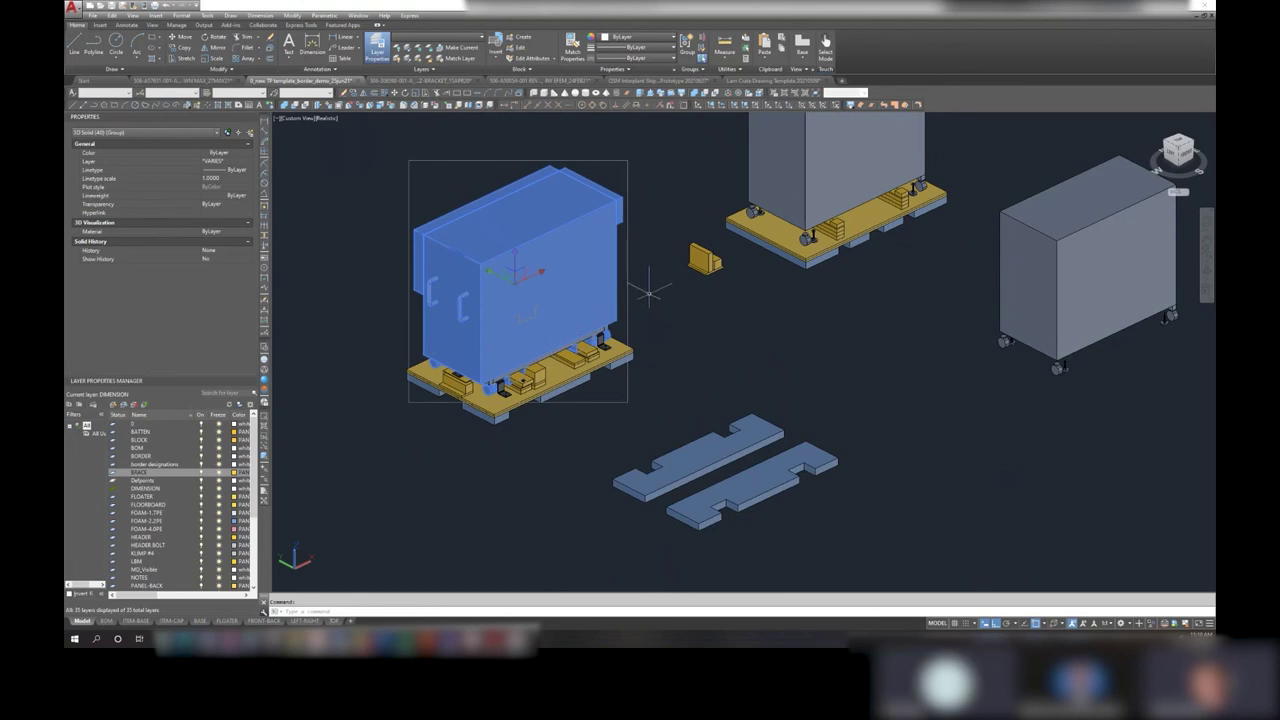
{"action": "middle_click_drag", "start_coordinate": [640, 285], "coordinate": [620, 360]}
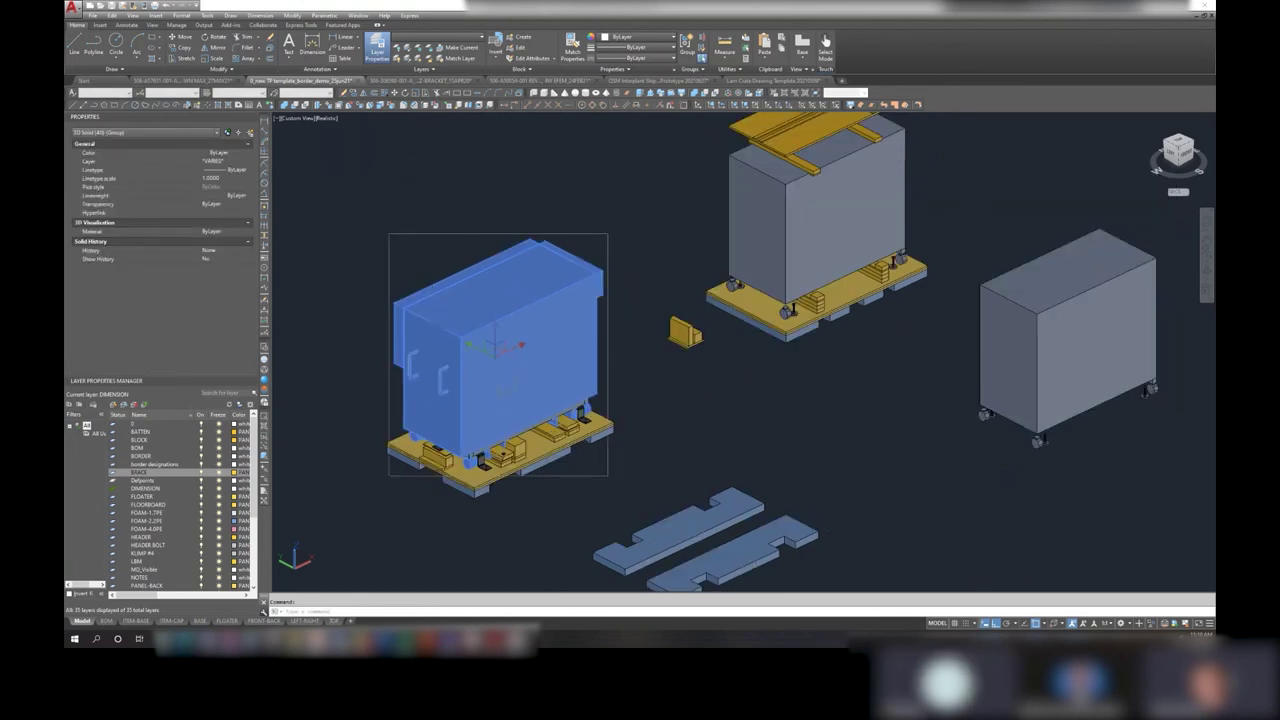
{"action": "middle_click_drag", "start_coordinate": [879, 329], "coordinate": [669, 316]}
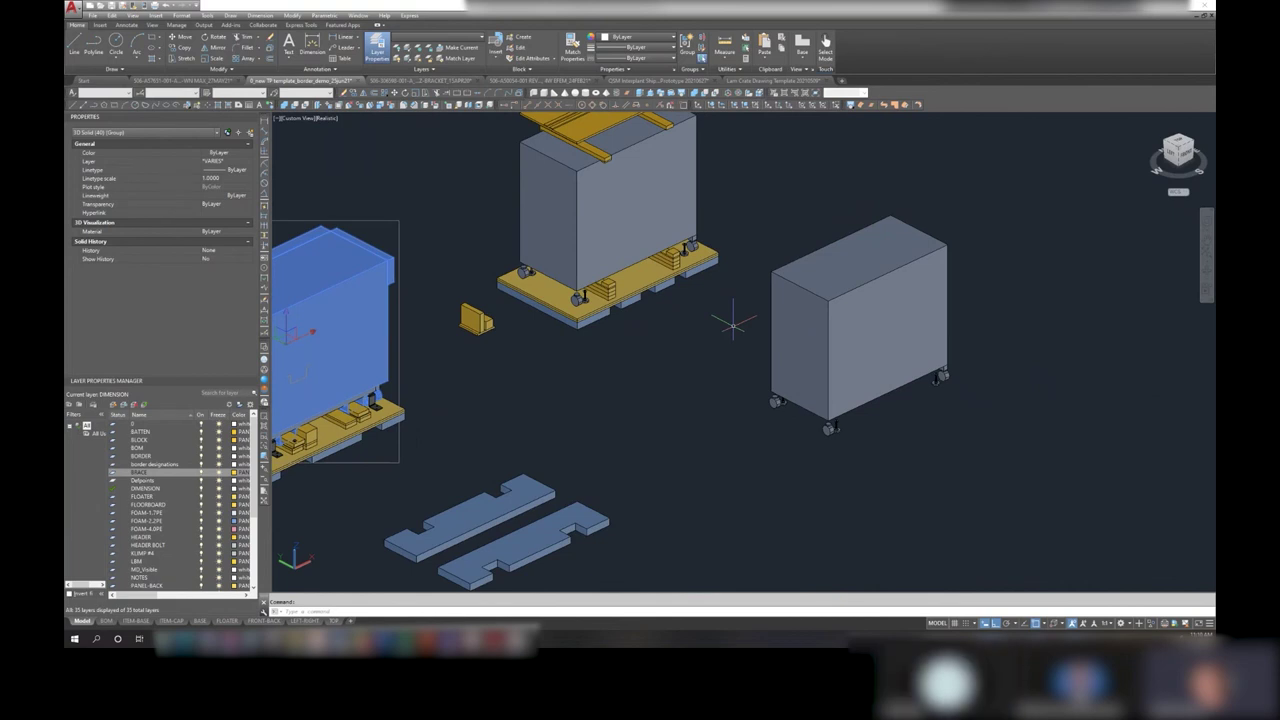
{"action": "key", "text": "Escape"}
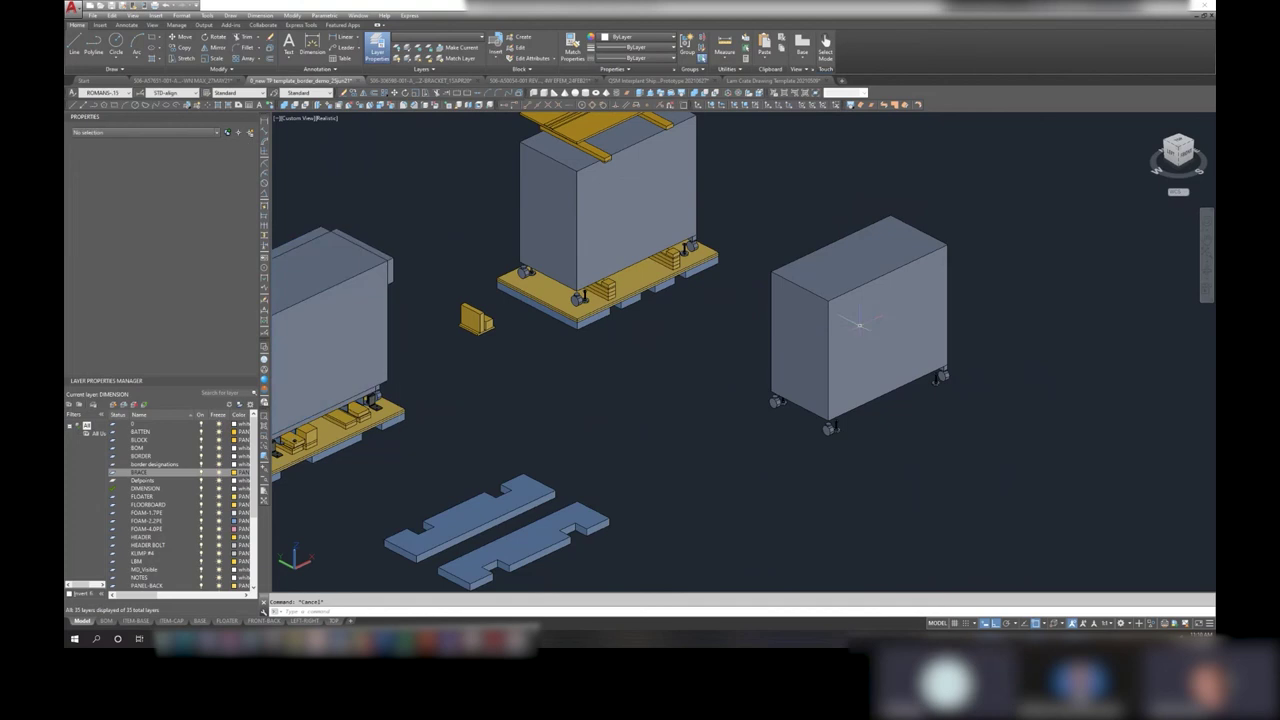
{"action": "left_click", "coordinate": [982, 231]}
{"action": "left_click", "coordinate": [760, 432]}
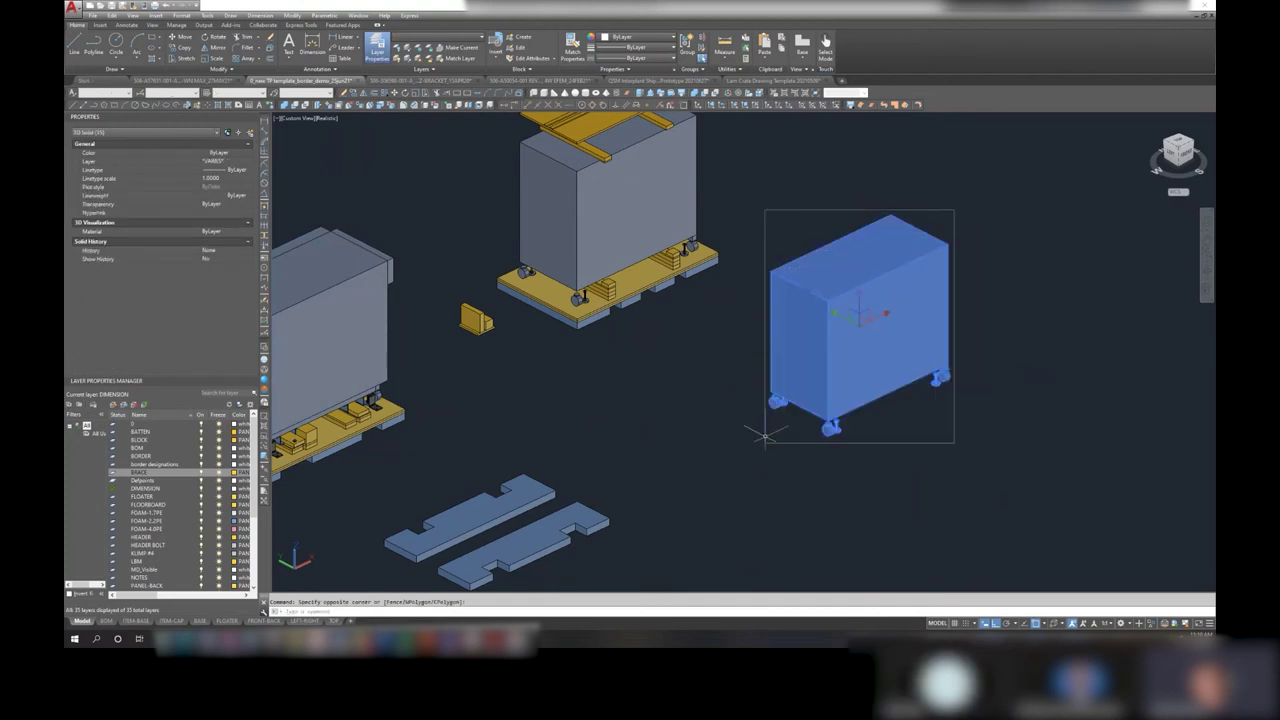
{"action": "key", "text": "Escape"}
- Zoom around the layout and orbit to an angled overhead view of the cabinet crate
{"action": "scroll", "coordinate": [787, 377], "scroll_direction": "down", "scroll_amount": 3}
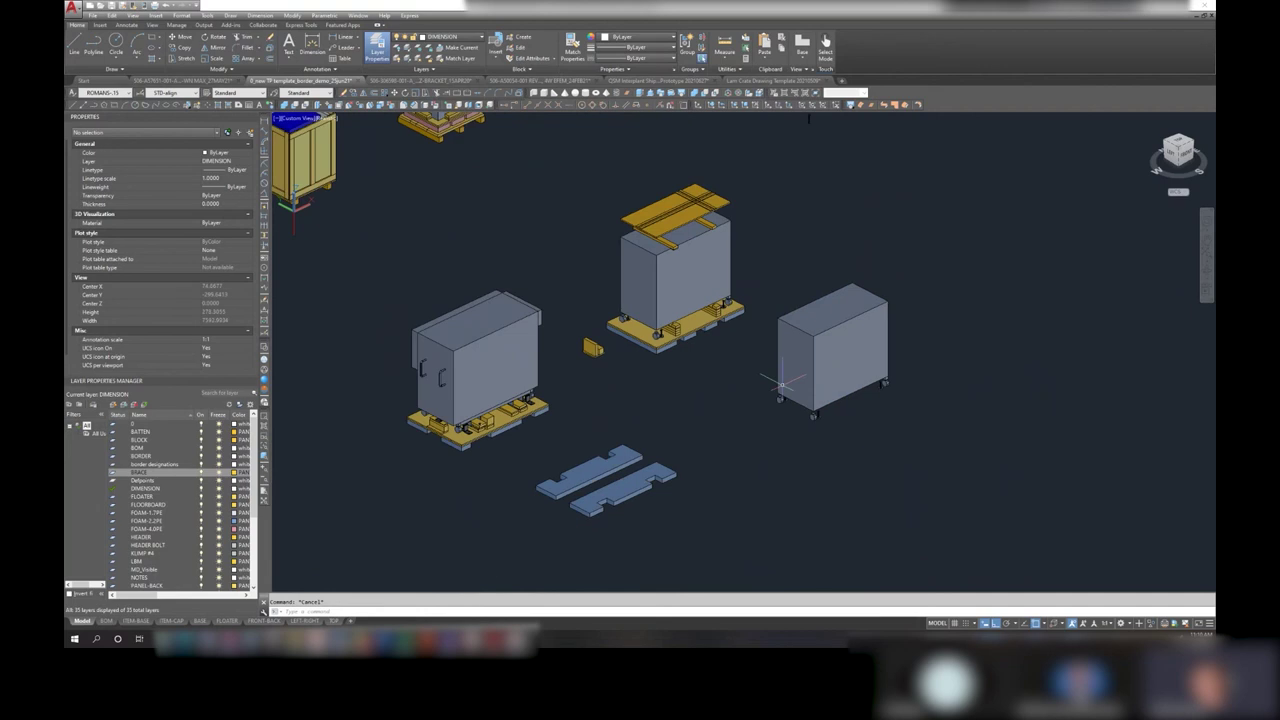
{"action": "scroll", "coordinate": [872, 310], "scroll_direction": "up", "scroll_amount": 2}
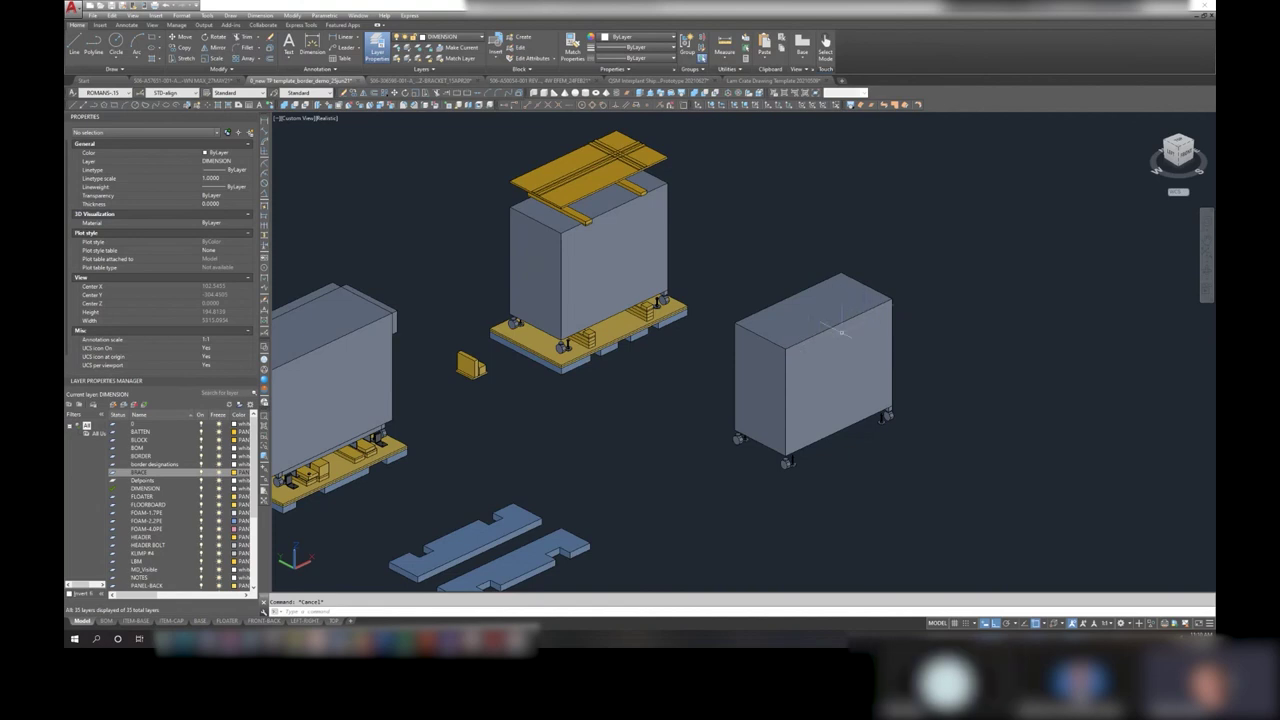
{"action": "scroll", "coordinate": [652, 298], "scroll_direction": "up", "scroll_amount": 2}
{"action": "scroll", "coordinate": [652, 298], "scroll_direction": "up", "scroll_amount": 2}
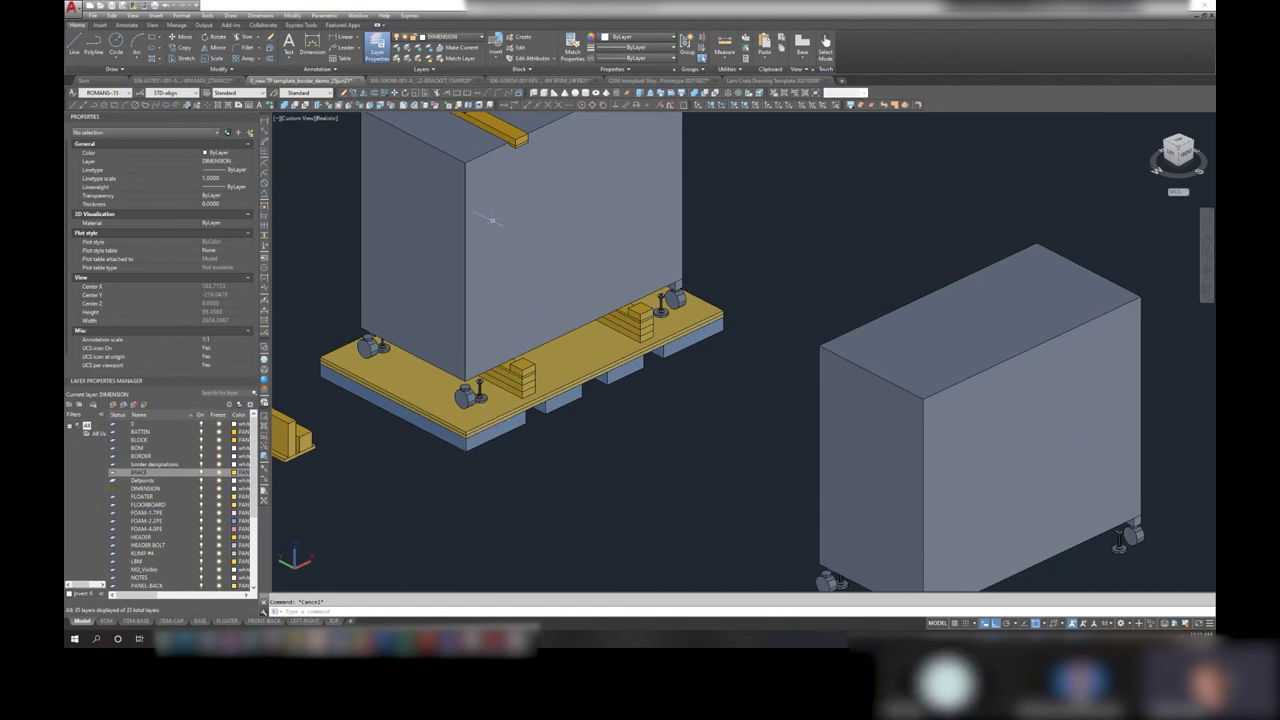
{"action": "scroll", "coordinate": [544, 369], "scroll_direction": "down", "scroll_amount": 4}
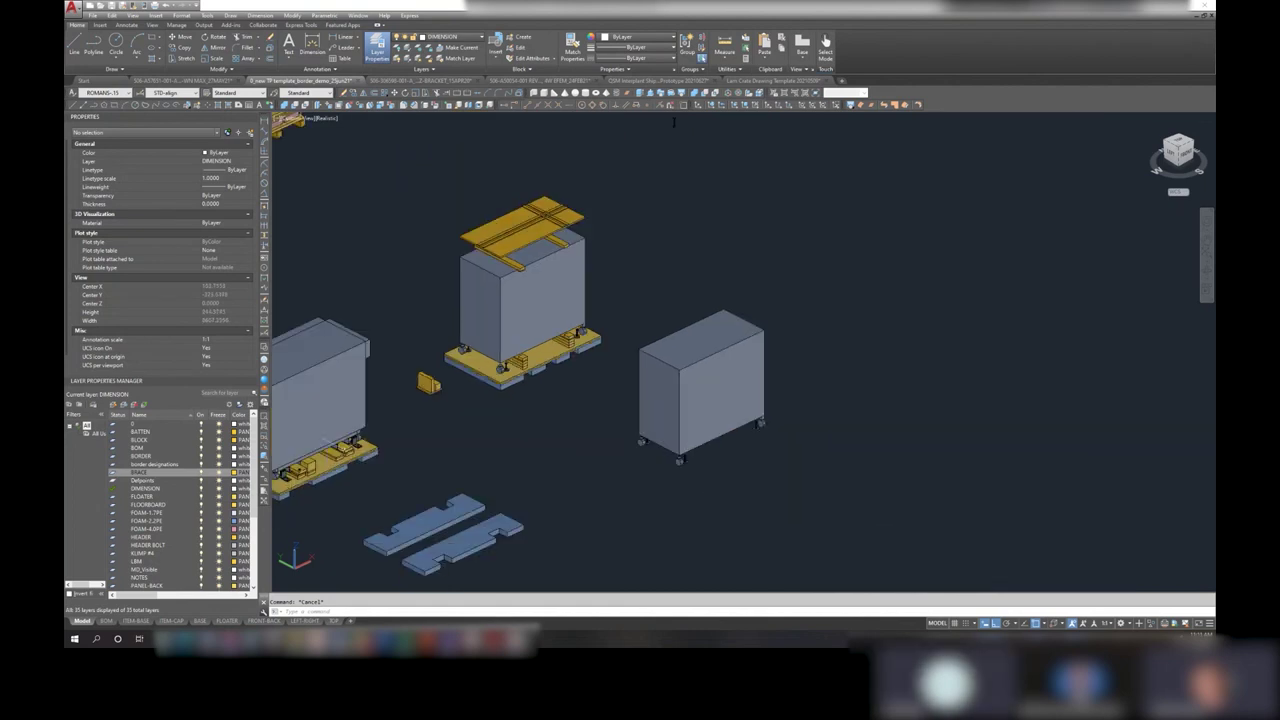
{"action": "scroll", "coordinate": [340, 447], "scroll_direction": "up", "scroll_amount": 3}
{"action": "scroll", "coordinate": [345, 448], "scroll_direction": "up", "scroll_amount": 3}
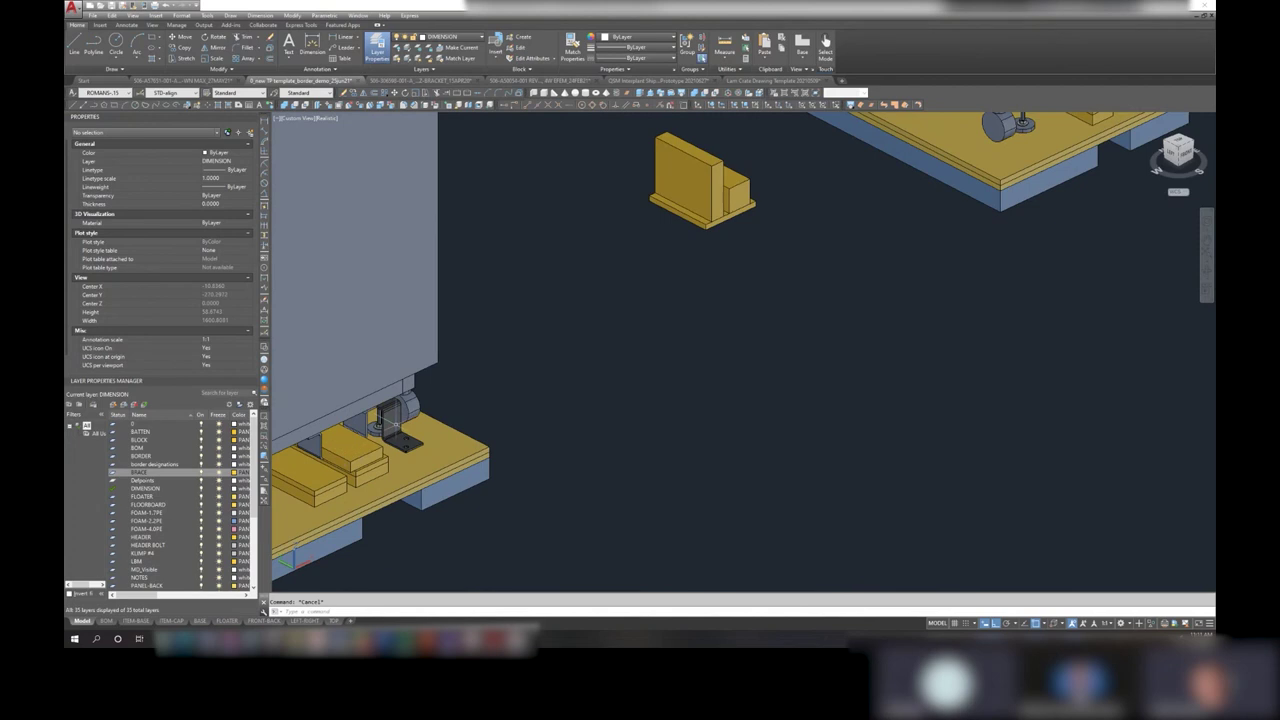
{"action": "left_click", "coordinate": [345, 448]}
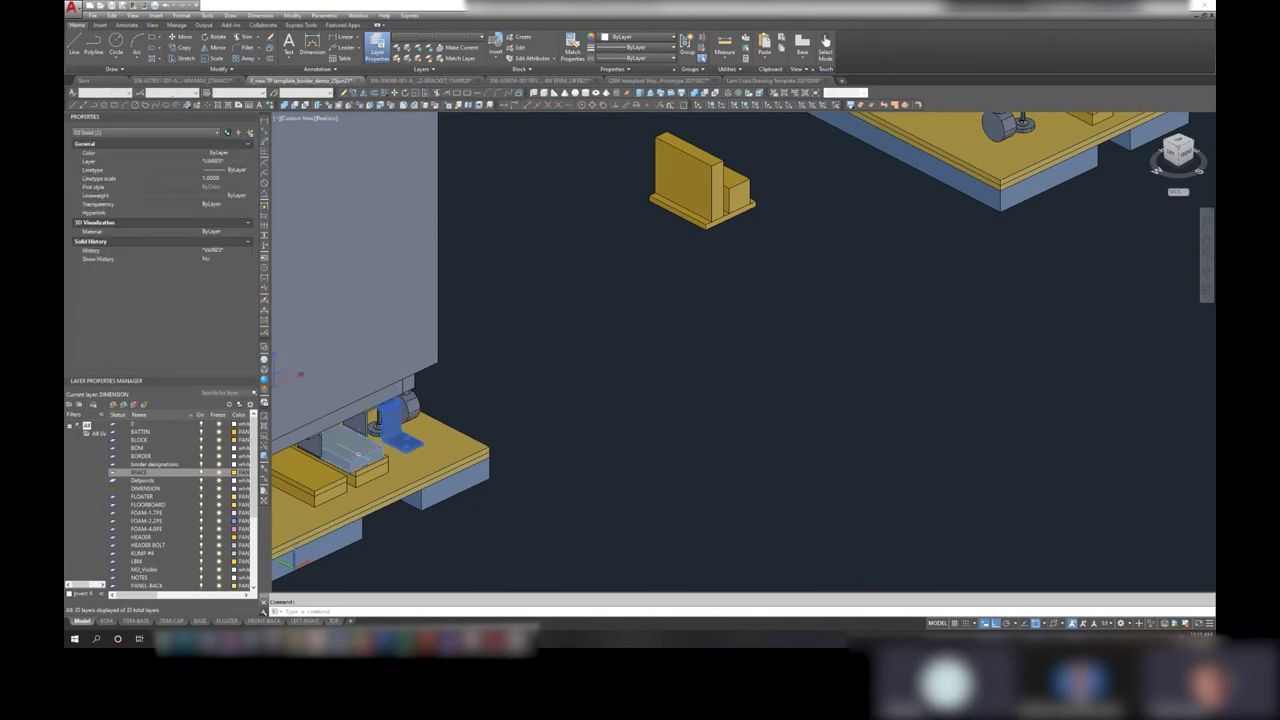
{"action": "key", "text": "Escape"}
{"action": "scroll", "coordinate": [485, 375], "scroll_direction": "down", "scroll_amount": 3}
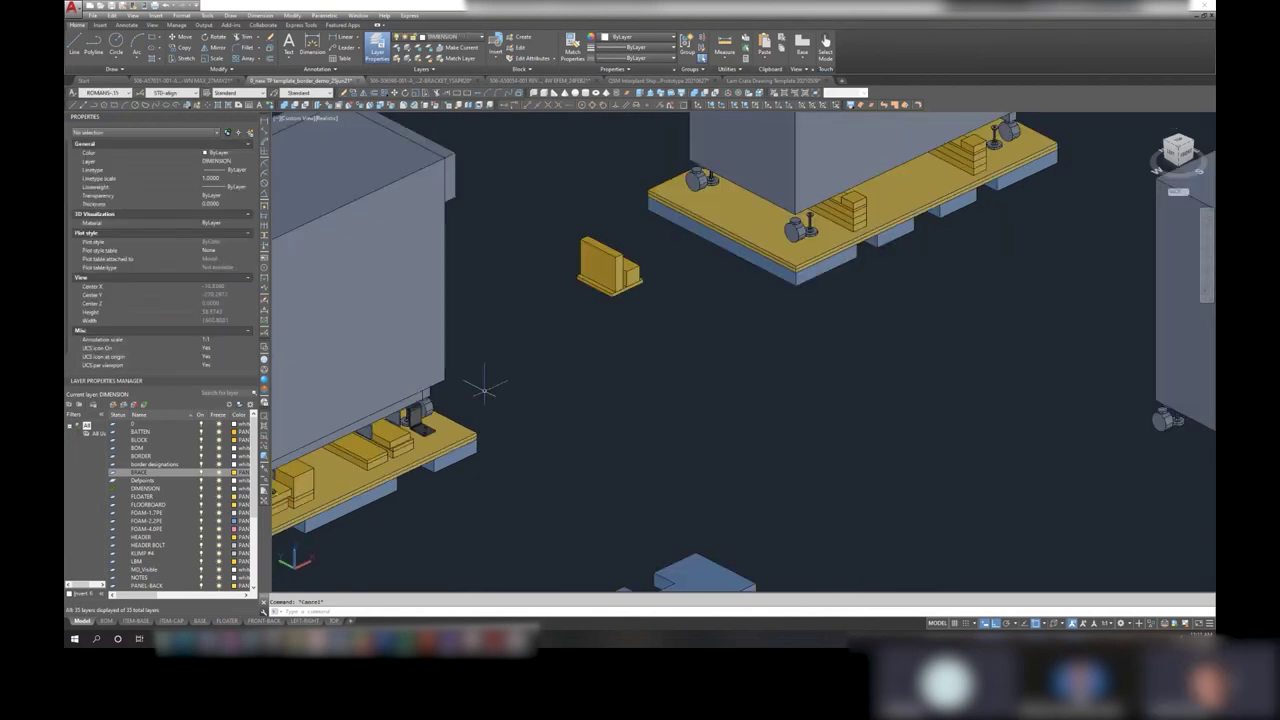
{"action": "scroll", "coordinate": [485, 378], "scroll_direction": "down", "scroll_amount": 2}
{"action": "middle_click_drag", "start_coordinate": [486, 385], "coordinate": [609, 347], "text": "shift"}
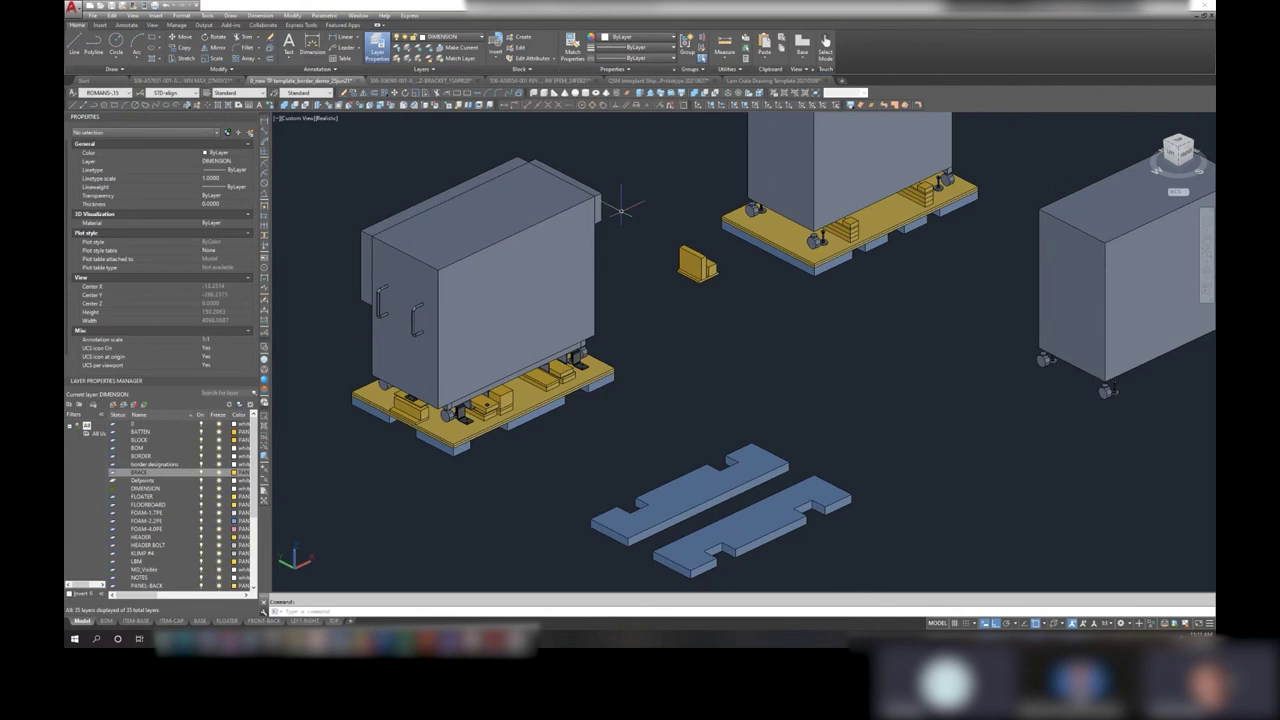
- Try window- and click-selecting the cabinet crate, then clear the selection
{"action": "left_click", "coordinate": [602, 185]}
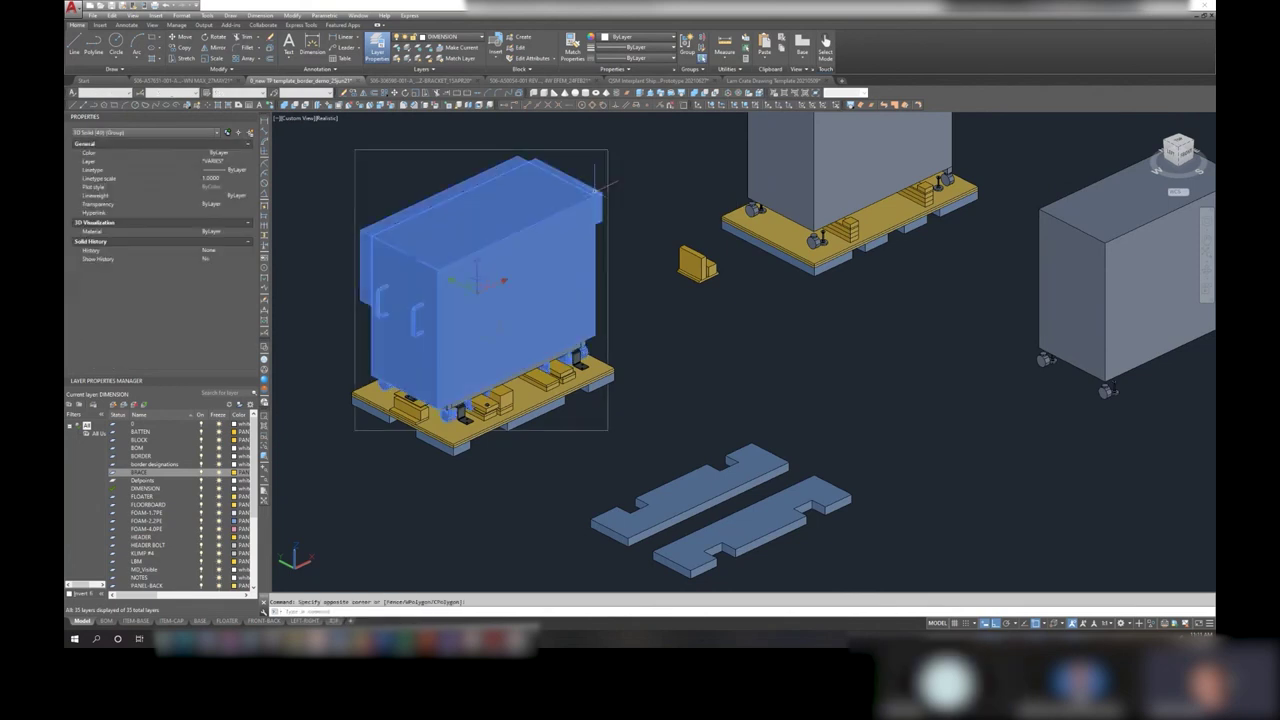
{"action": "key", "text": "Escape"}
{"action": "left_click", "coordinate": [491, 277]}
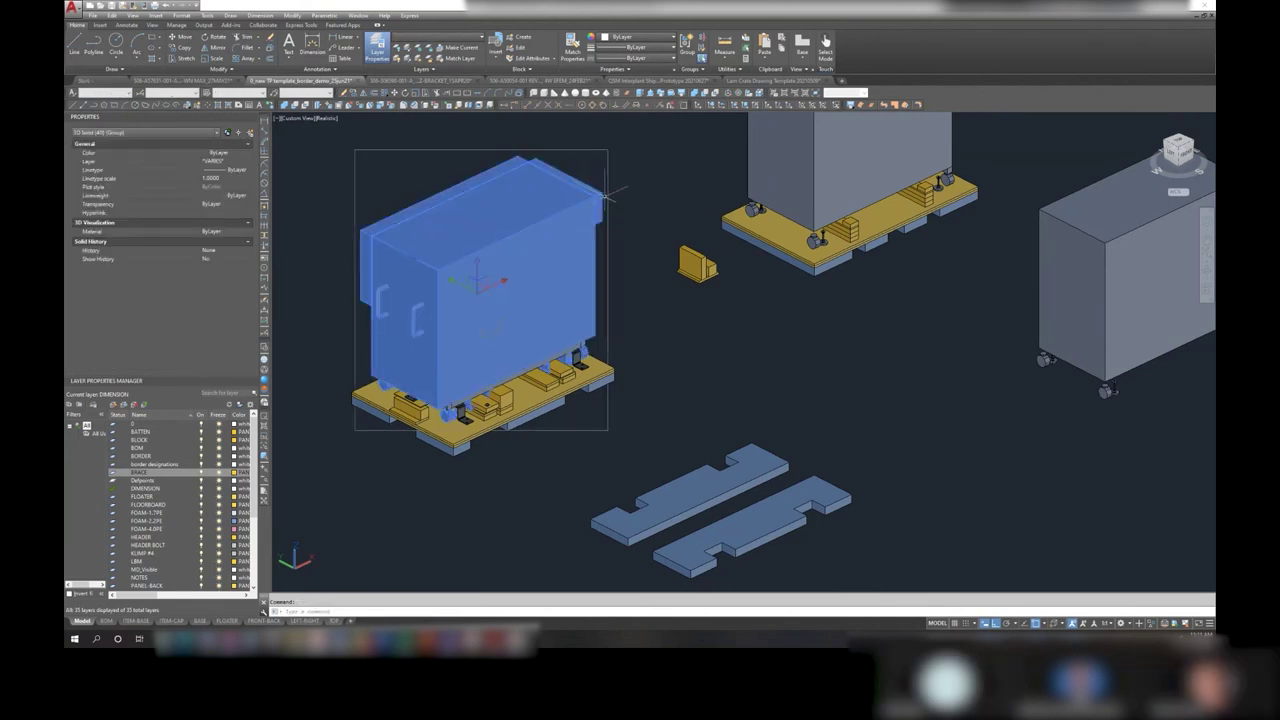
{"action": "key", "text": "Escape"}
- Start a distance measurement from the cabinet's top corner, cancel it, and select the cabinet solid
{"action": "left_click", "coordinate": [724, 44]}
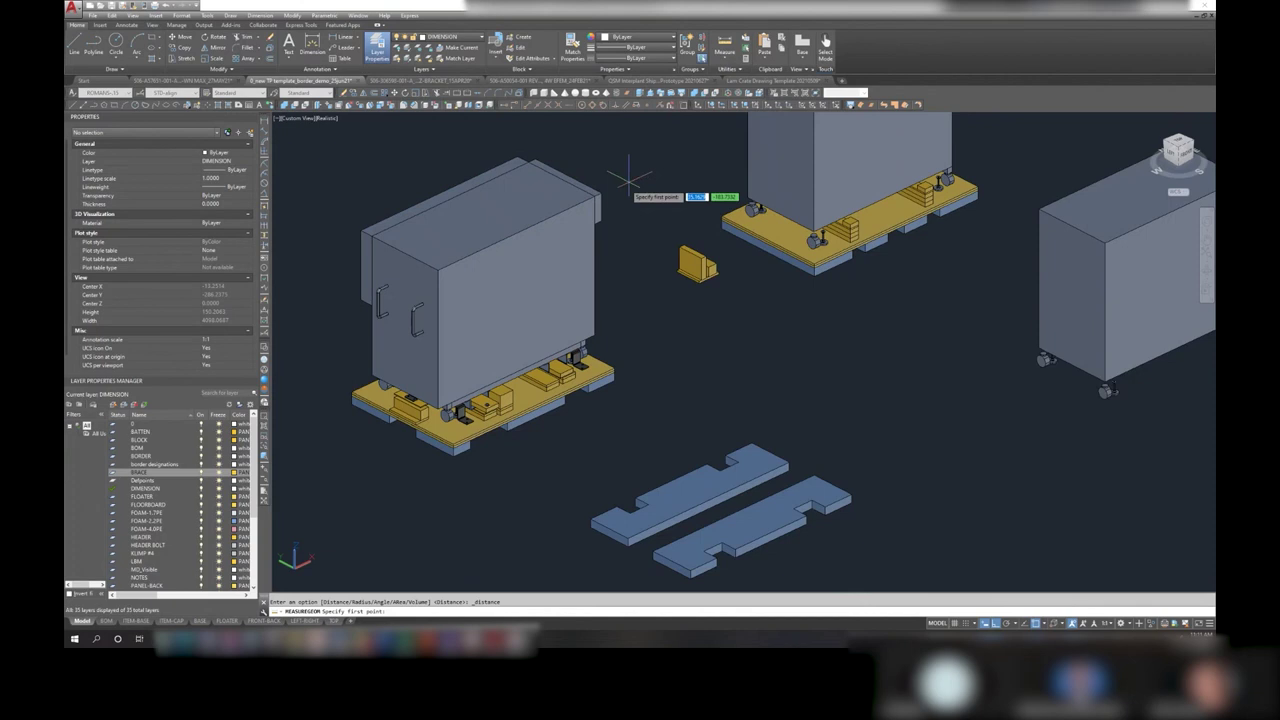
{"action": "left_click", "coordinate": [600, 192]}
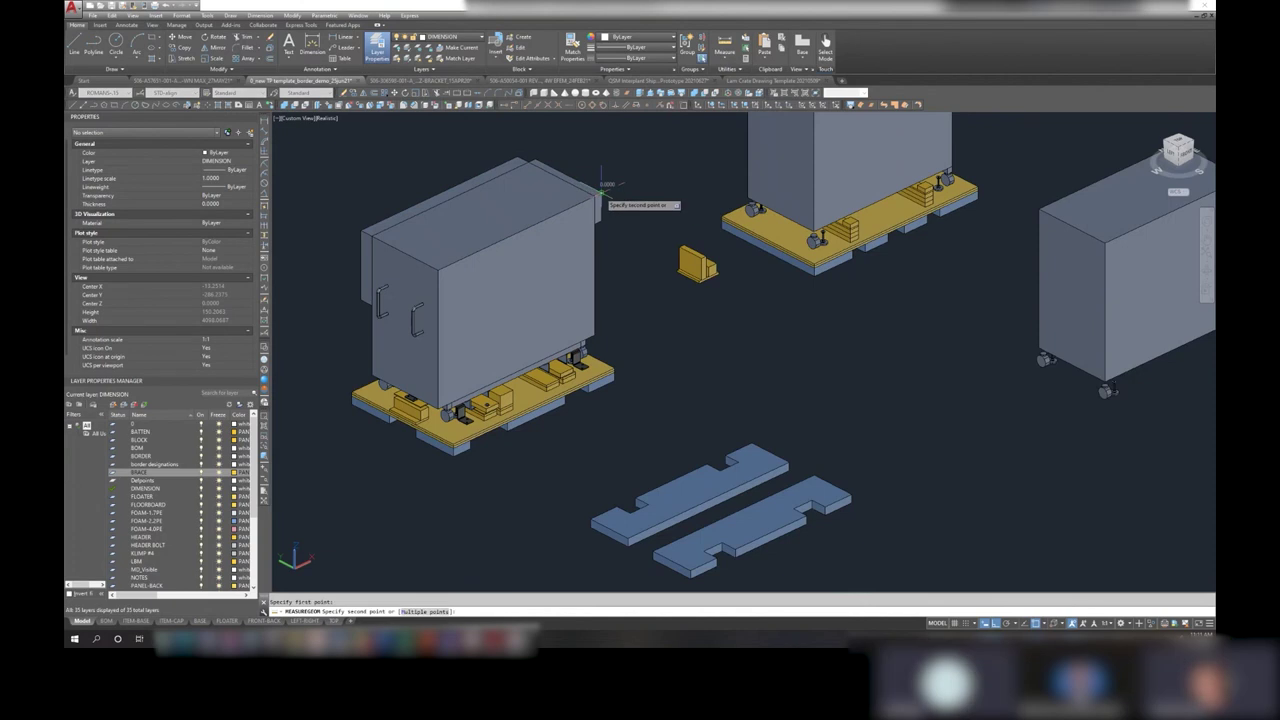
{"action": "scroll", "coordinate": [383, 318], "scroll_direction": "up", "scroll_amount": 3}
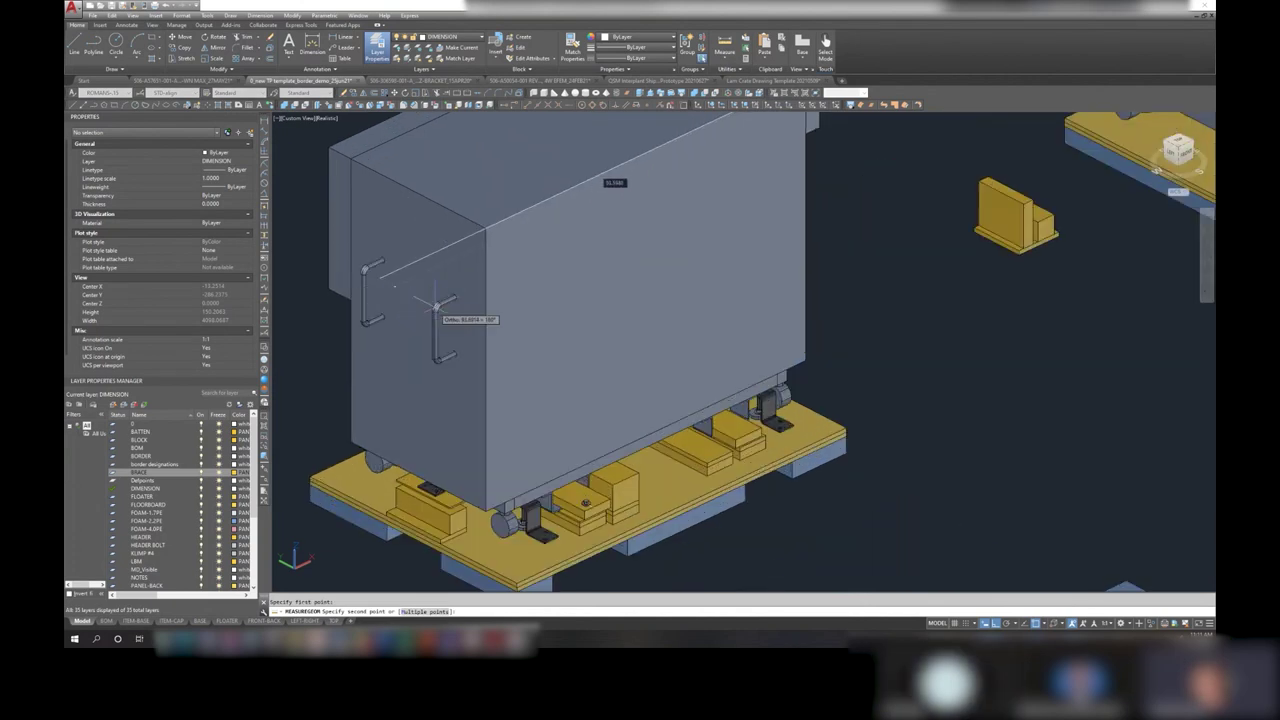
{"action": "key", "text": "Escape"}
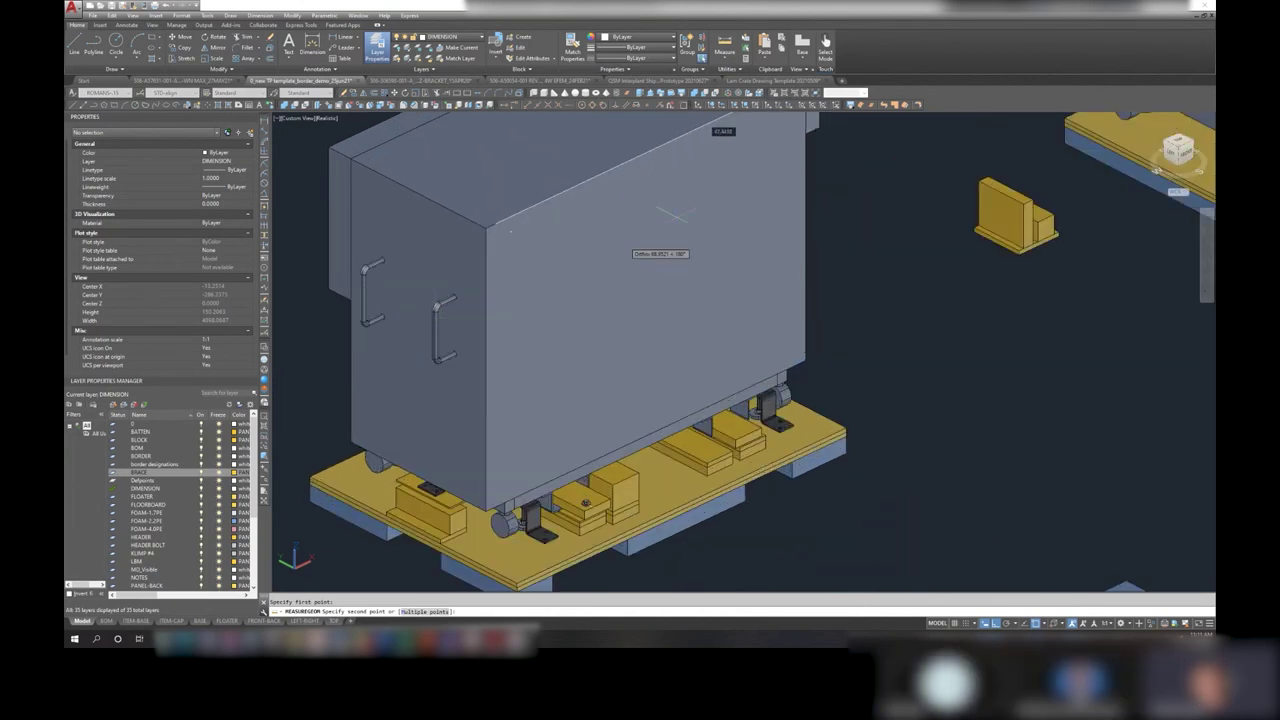
{"action": "scroll", "coordinate": [680, 230], "scroll_direction": "down", "scroll_amount": 4}
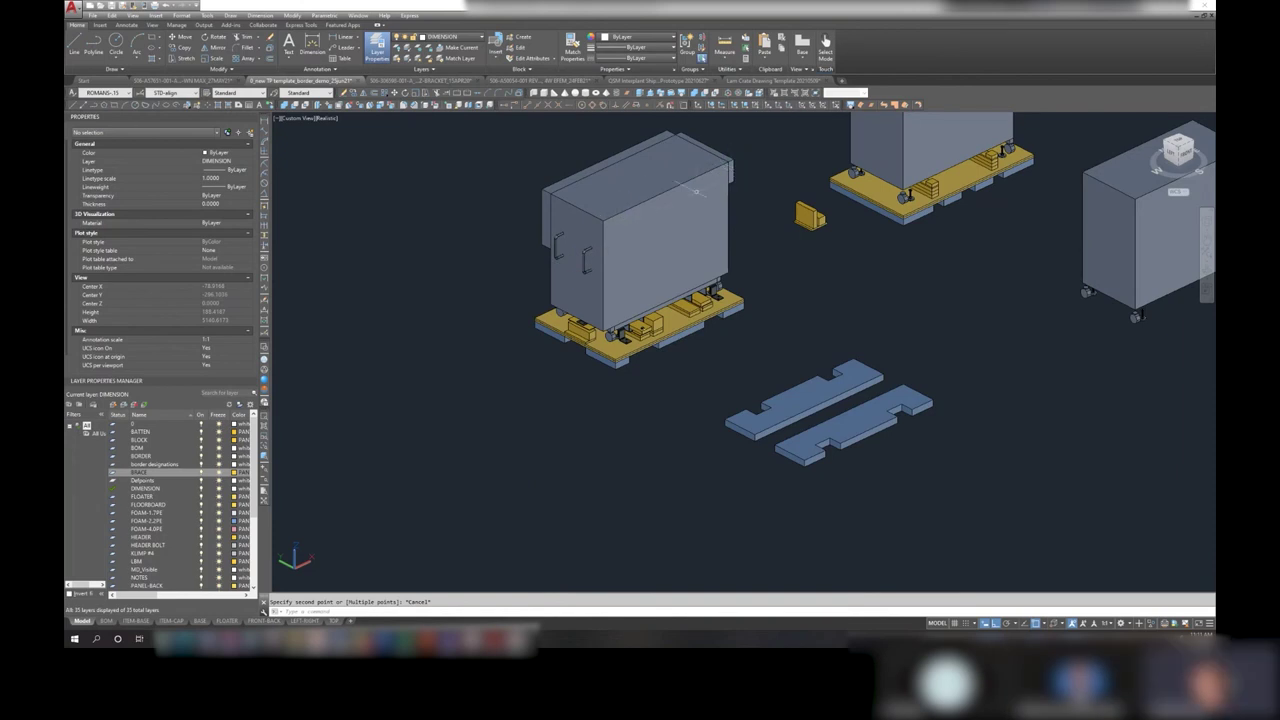
{"action": "left_click", "coordinate": [630, 218]}
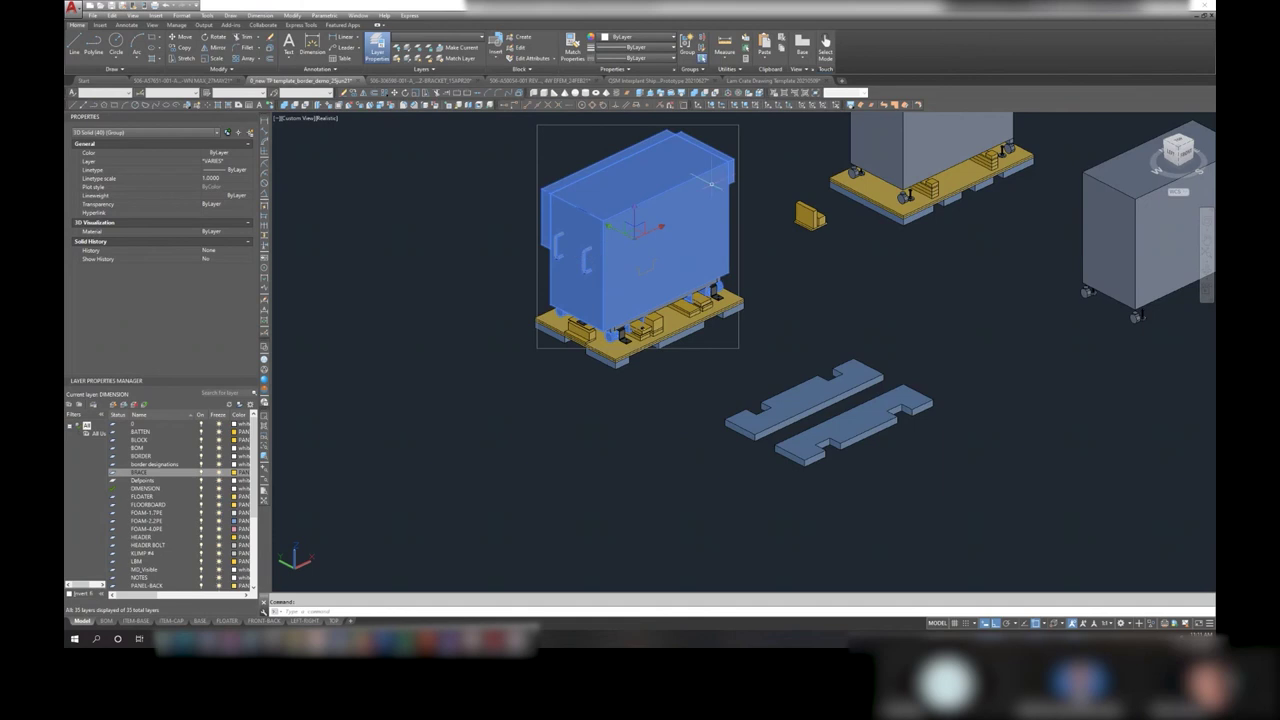
- Switch the viewport to the Front preset view and zoom in on the cabinets
{"action": "key", "text": "Escape"}
{"action": "scroll", "coordinate": [725, 160], "scroll_direction": "up", "scroll_amount": 3}
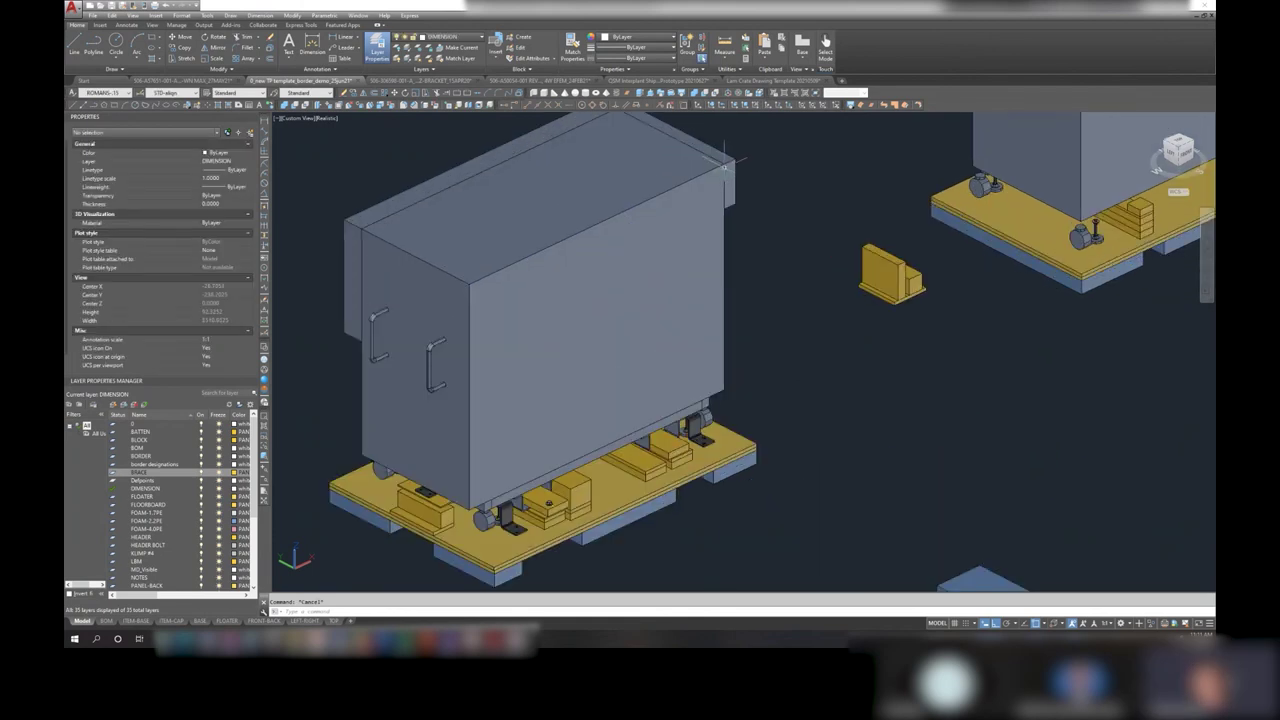
{"action": "left_click", "coordinate": [297, 119]}
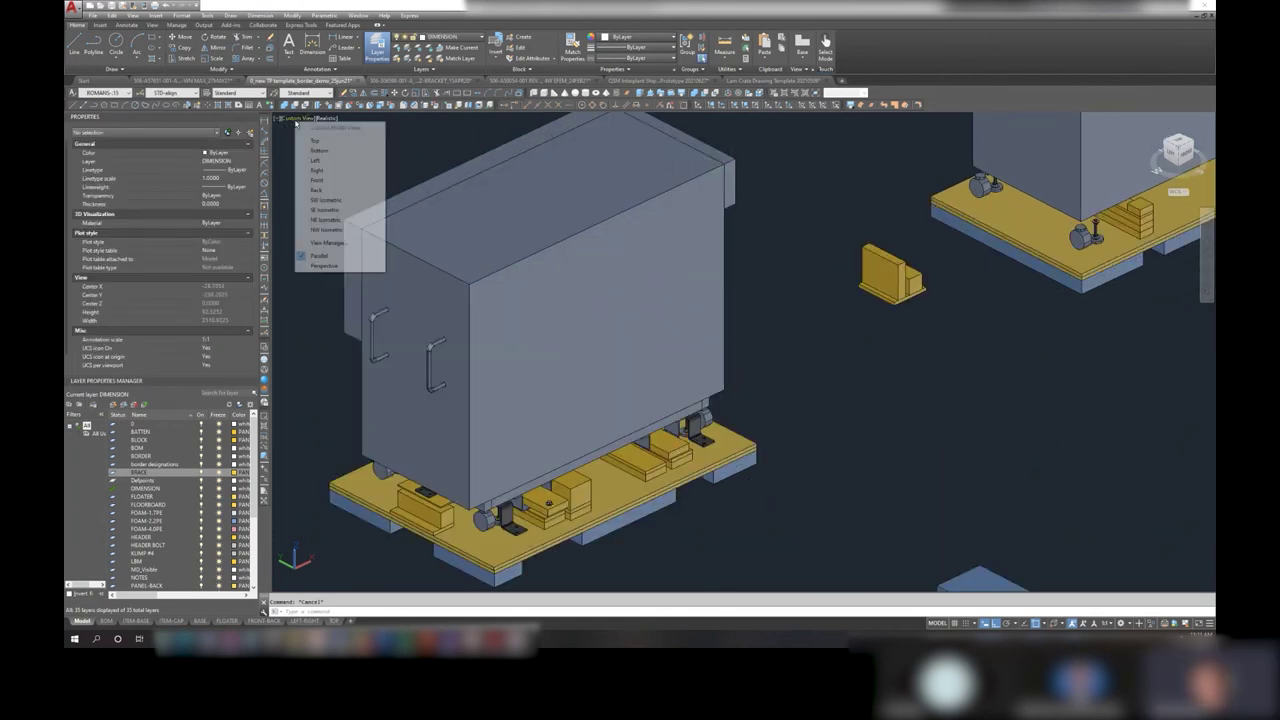
{"action": "left_click", "coordinate": [330, 181]}
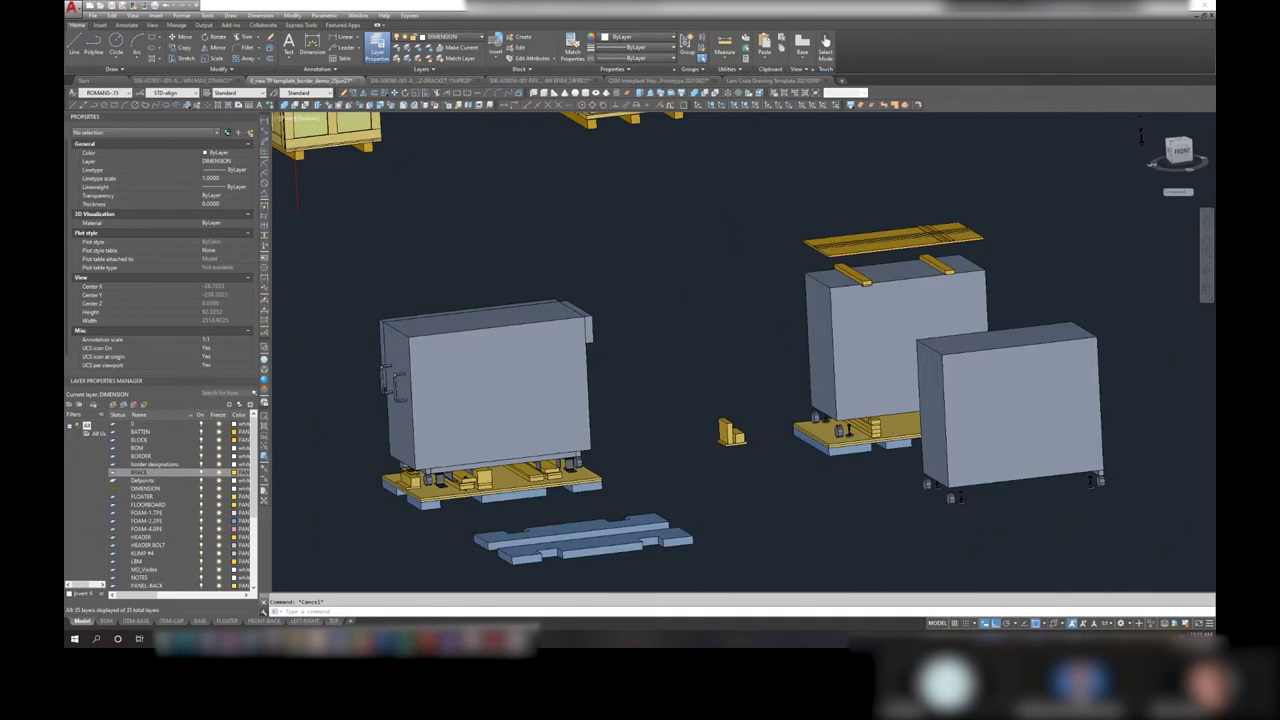
{"action": "scroll", "coordinate": [300, 520], "scroll_direction": "up", "scroll_amount": 3}
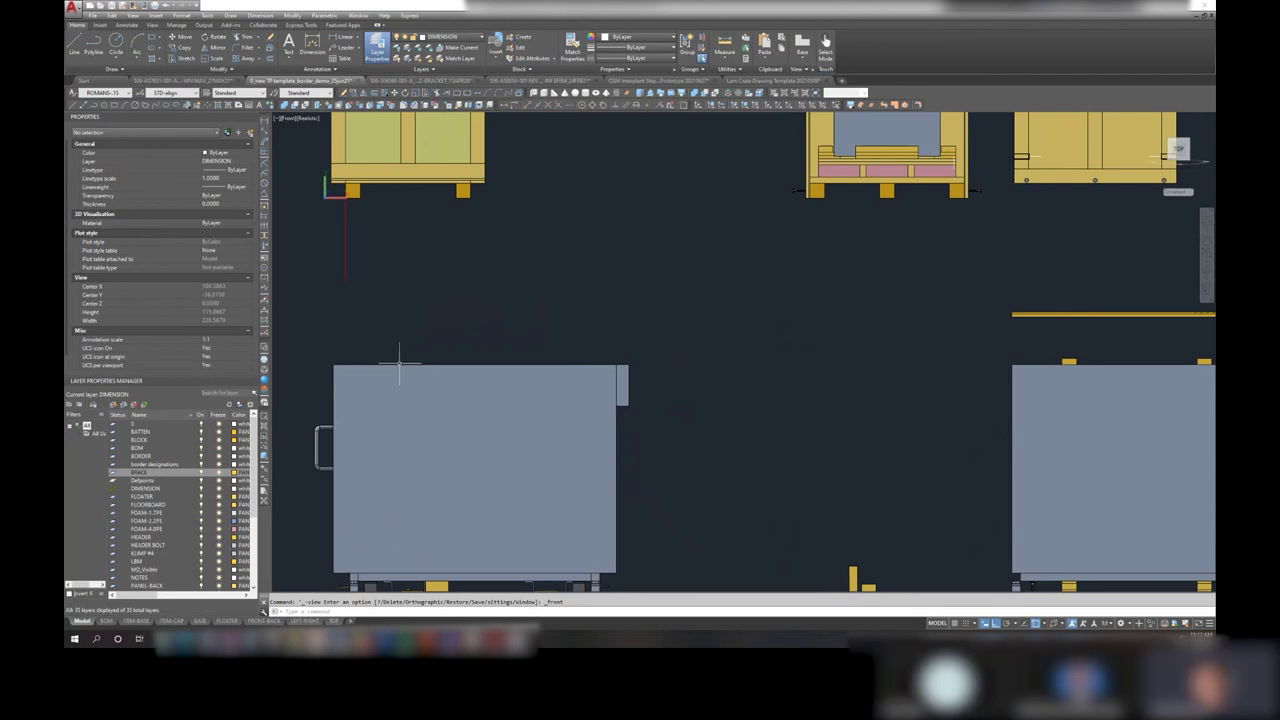
- Select the BATTEN solid atop the right cabinet, then pan and orbit to see it in 3D
{"action": "left_click", "coordinate": [1072, 364]}
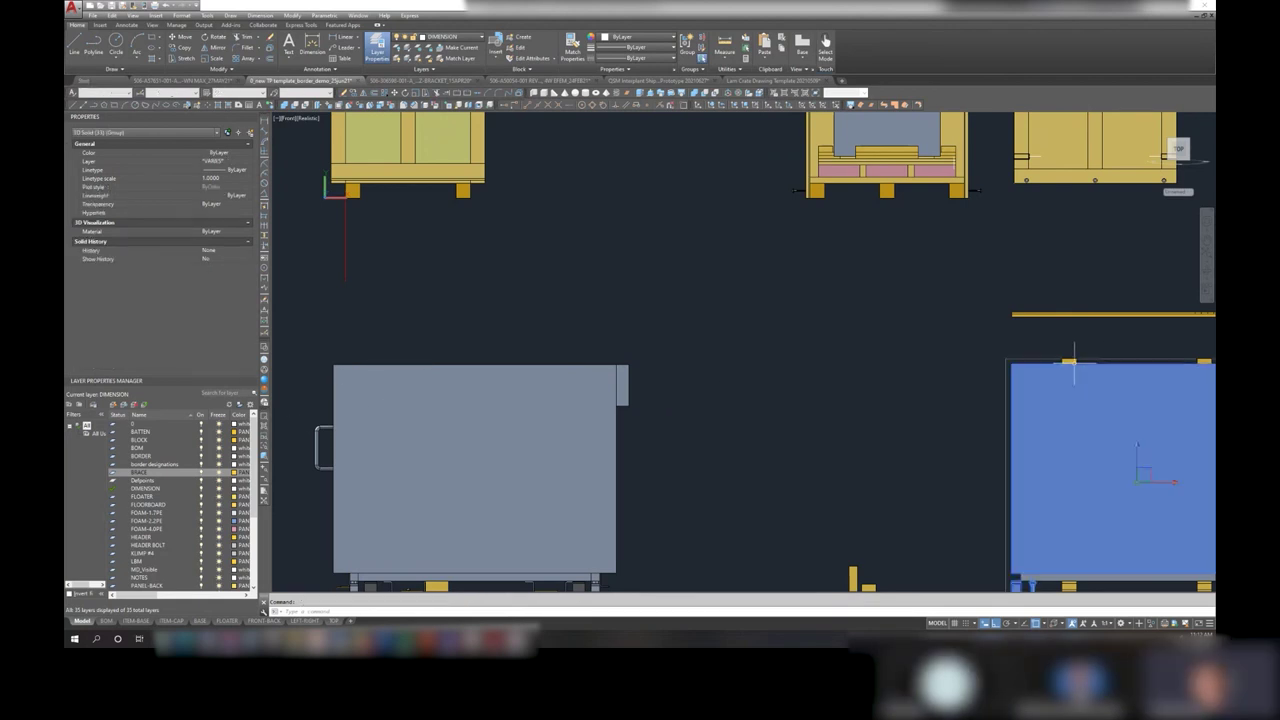
{"action": "left_click", "coordinate": [1068, 361]}
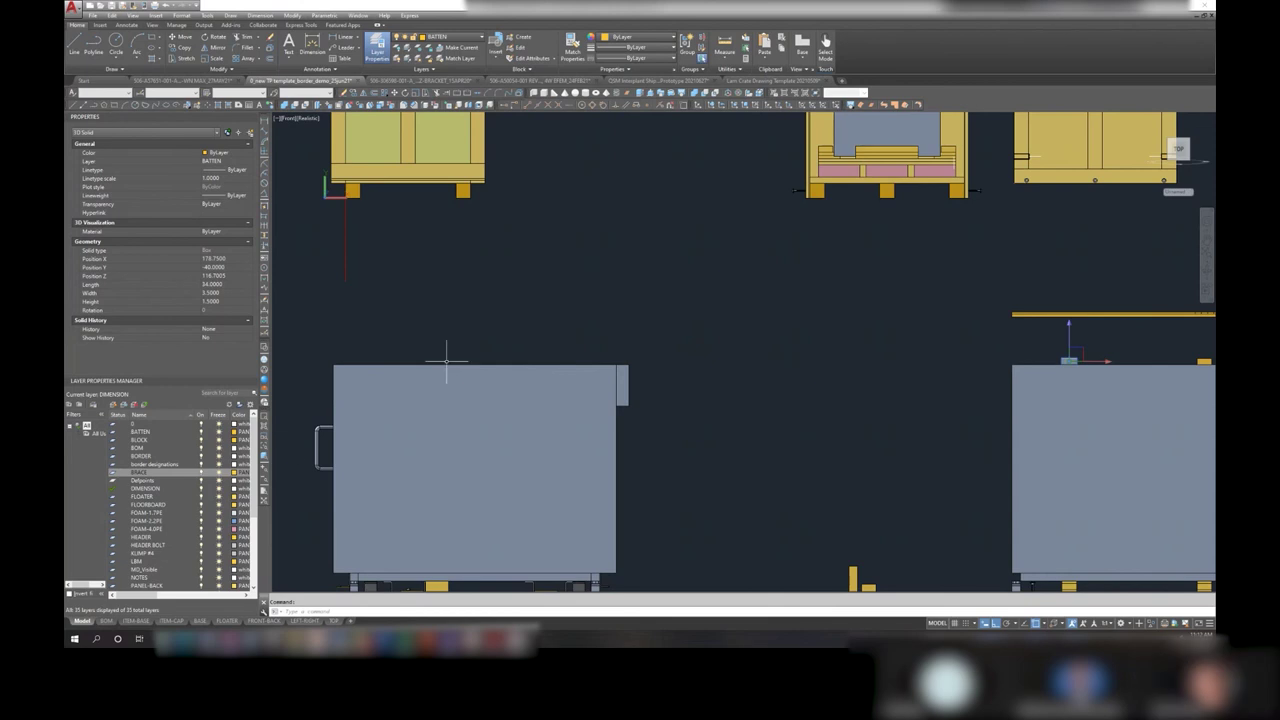
{"action": "middle_click_drag", "start_coordinate": [457, 356], "coordinate": [543, 298]}
{"action": "left_click", "coordinate": [543, 300]}
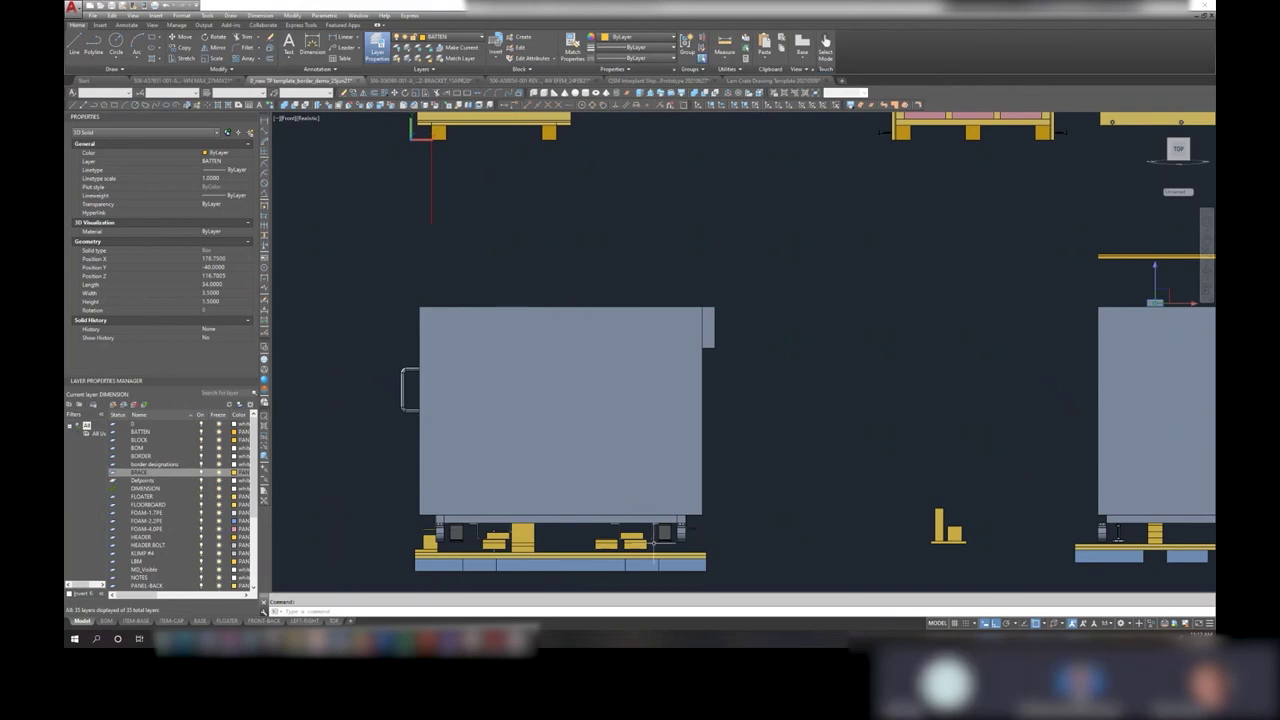
{"action": "mouse_move", "coordinate": [1075, 567]}
{"action": "middle_mouse_down", "text": "shift"}
{"action": "mouse_move", "coordinate": [759, 488]}
{"action": "mouse_move", "coordinate": [700, 460]}
{"action": "middle_mouse_up", "text": "shift"}
{"action": "left_click", "coordinate": [799, 467]}
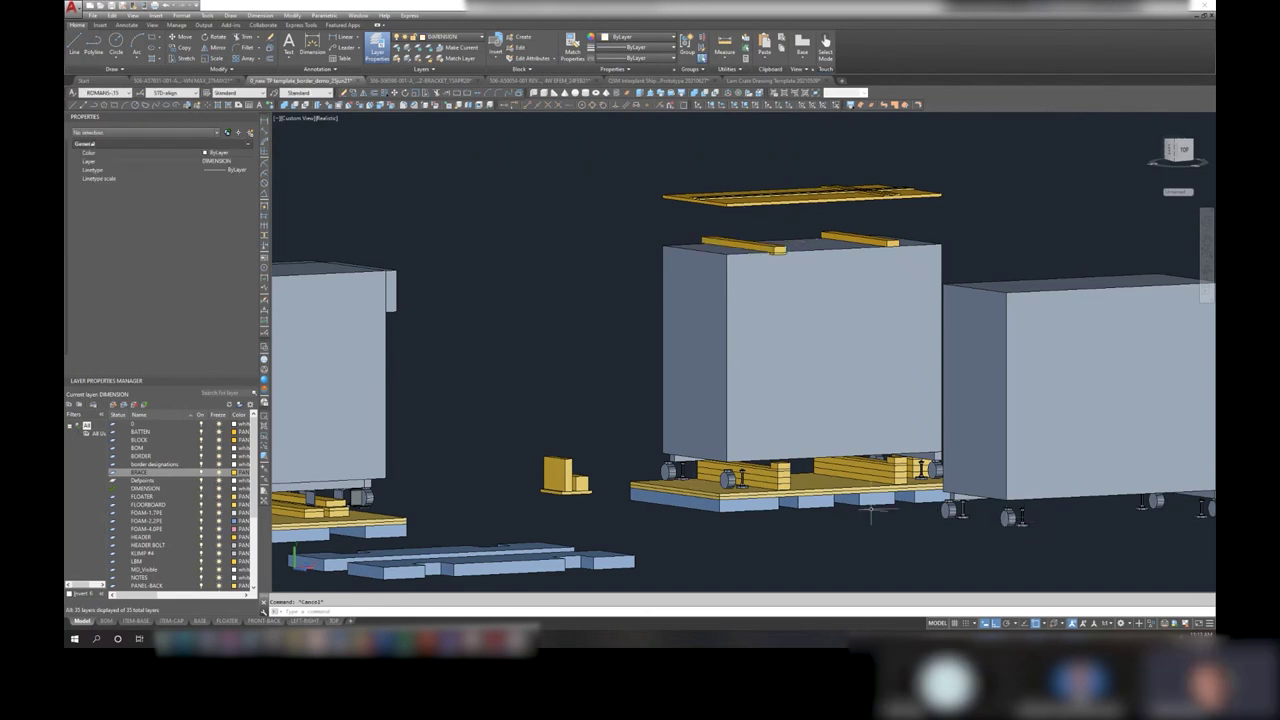
- Deselect the battens, centre the middle crate and set the view to SW Isometric
{"action": "key", "text": "Escape"}
{"action": "mouse_move", "coordinate": [1007, 517]}
{"action": "middle_mouse_down", "text": "shift"}
{"action": "mouse_move", "coordinate": [775, 535]}
{"action": "mouse_move", "coordinate": [790, 532]}
{"action": "middle_mouse_up", "text": "shift"}
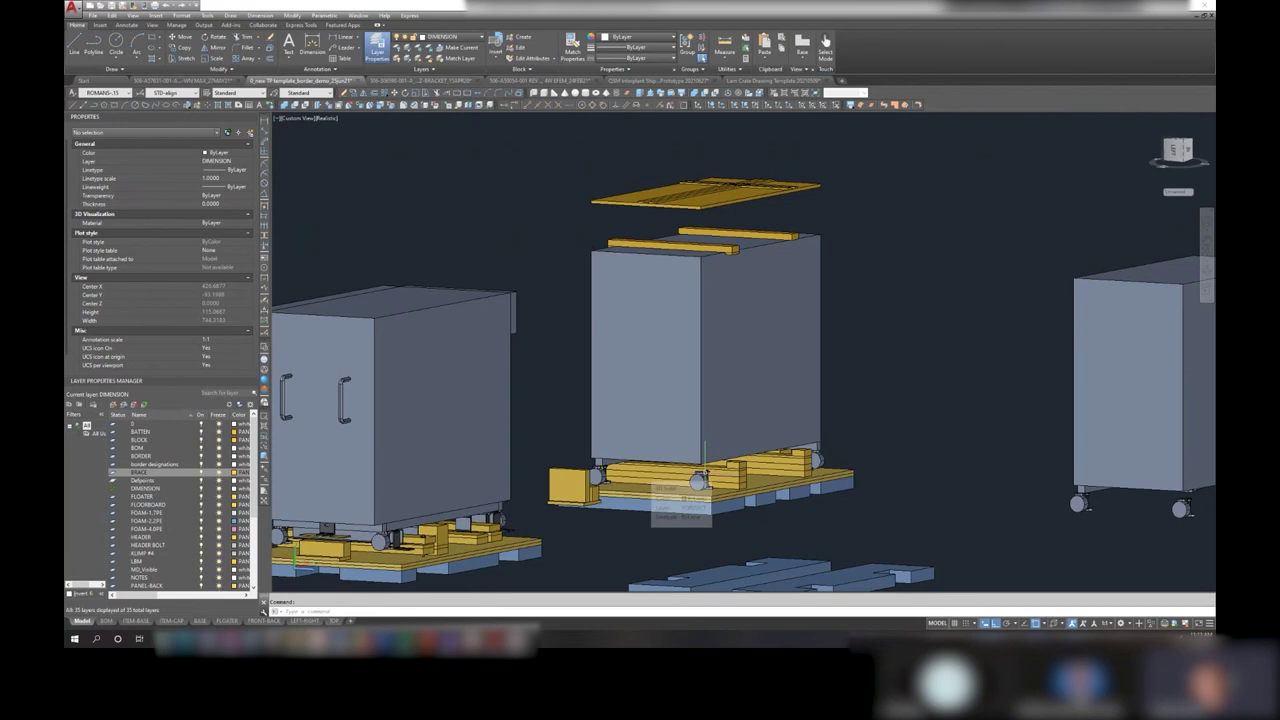
{"action": "middle_click_drag", "start_coordinate": [696, 515], "coordinate": [558, 460]}
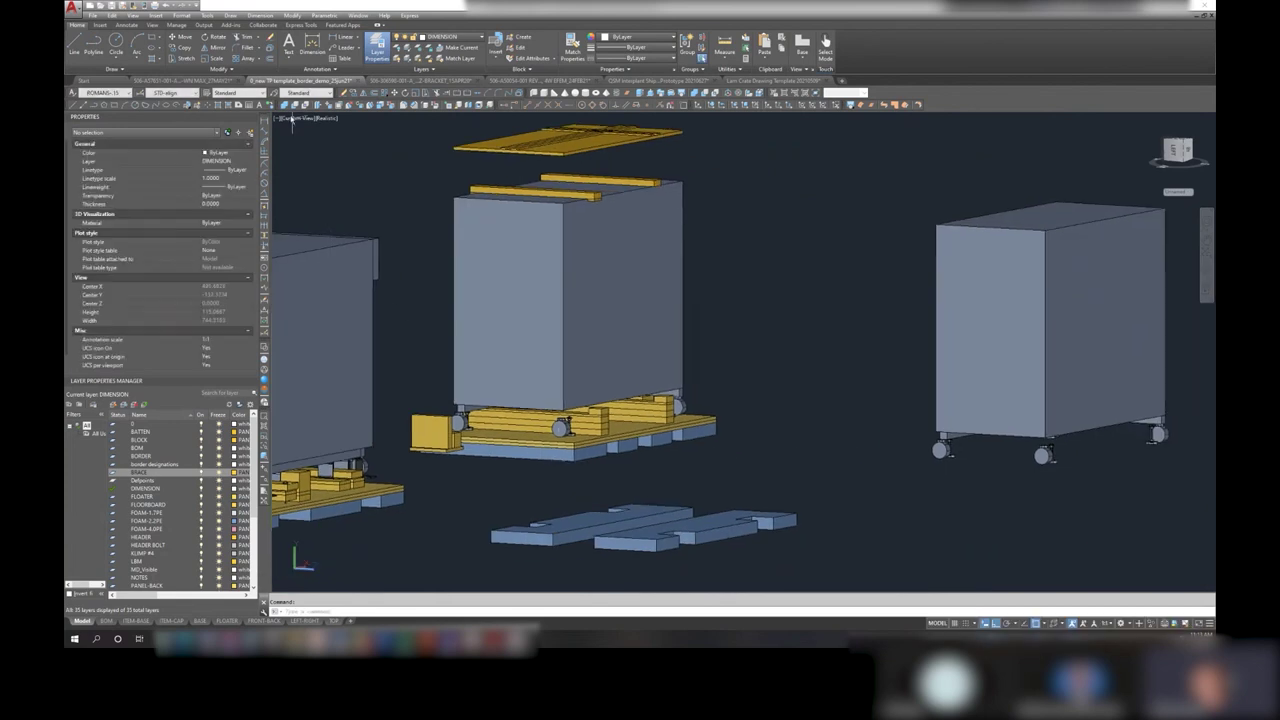
{"action": "left_click", "coordinate": [291, 119]}
{"action": "left_click", "coordinate": [325, 201]}
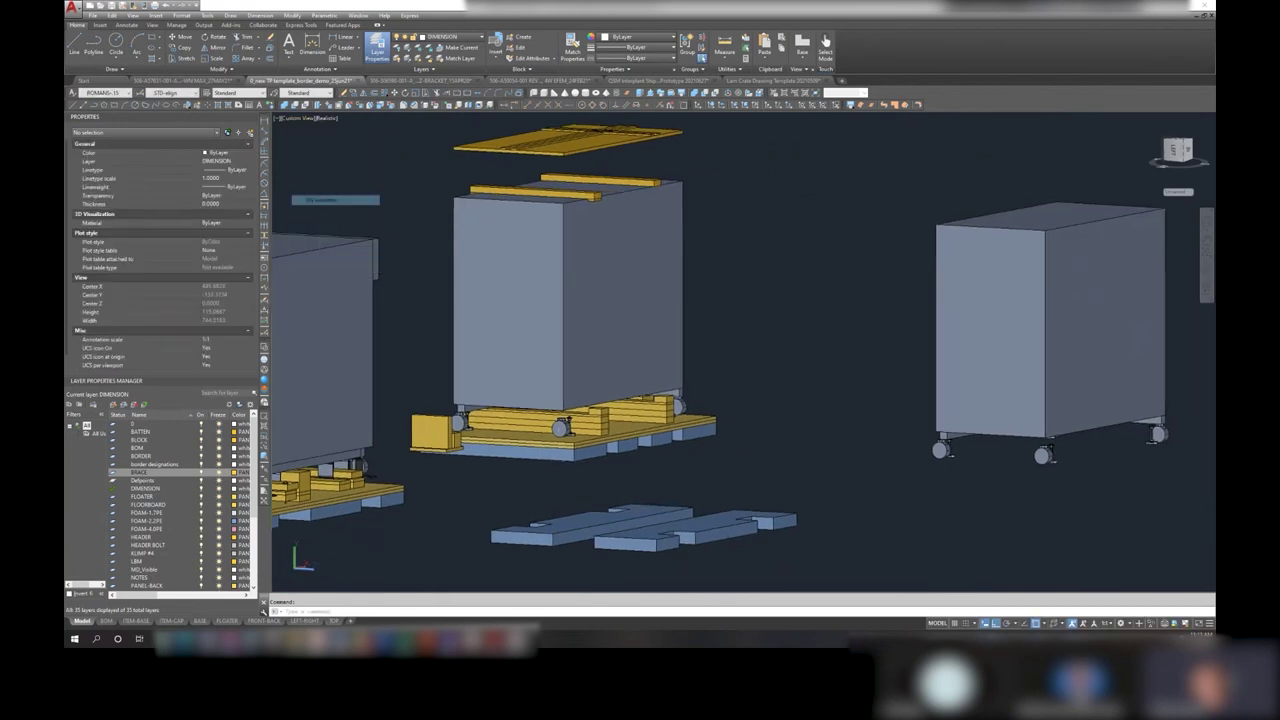
- In Front view, zoom in on the left cabinet's pallet and select its lower base solid
{"action": "left_click", "coordinate": [294, 120]}
{"action": "left_click", "coordinate": [310, 176]}
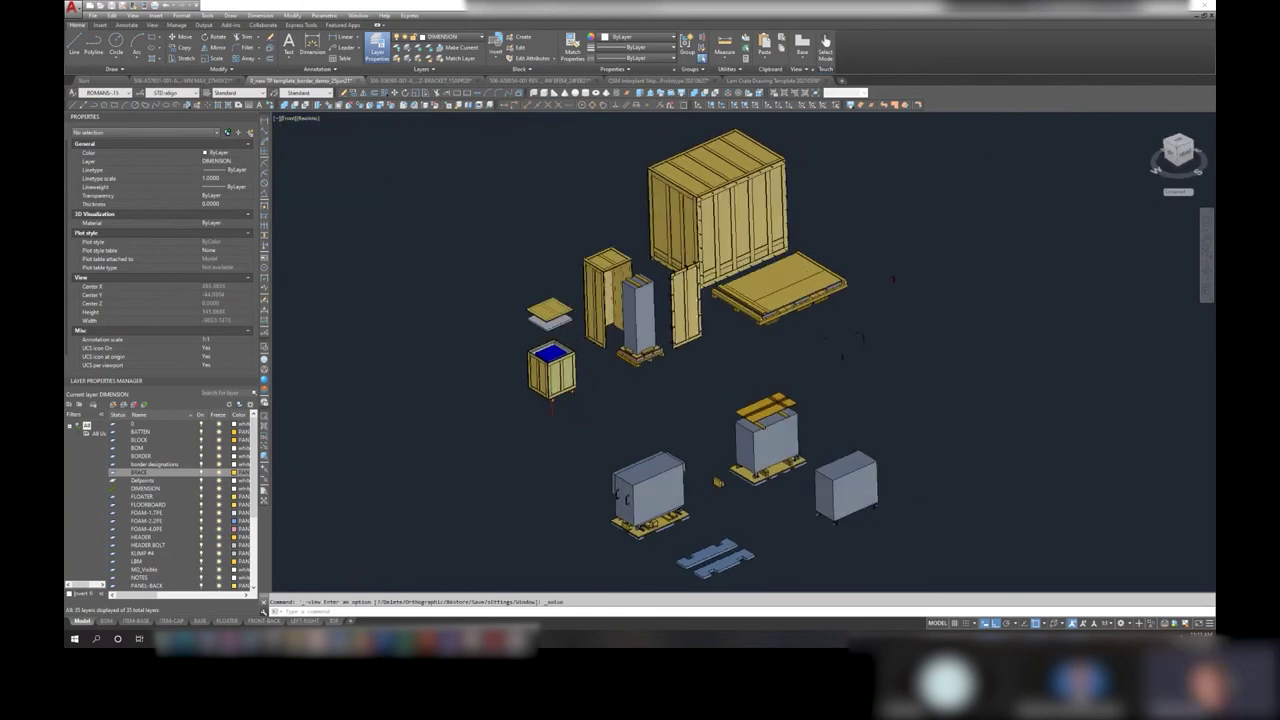
{"action": "middle_click_drag", "start_coordinate": [357, 593], "coordinate": [474, 530]}
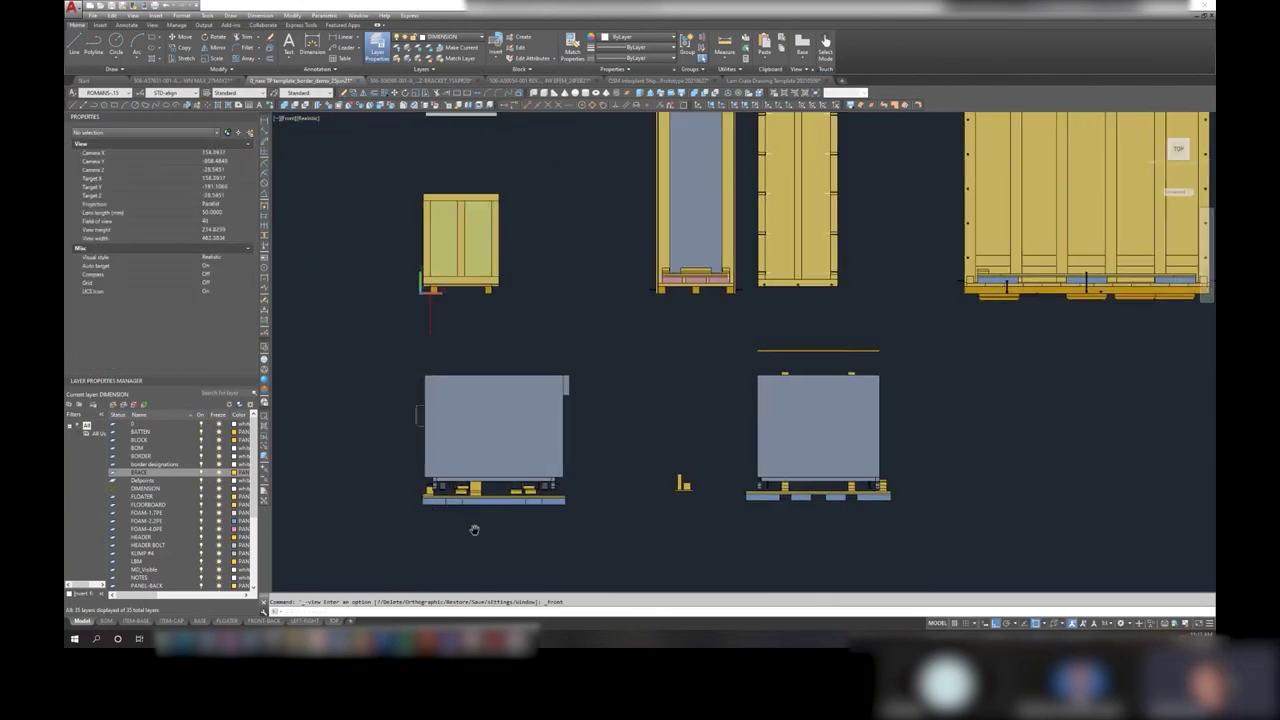
{"action": "scroll", "coordinate": [474, 530], "scroll_direction": "up", "scroll_amount": 2}
{"action": "scroll", "coordinate": [340, 493], "scroll_direction": "up", "scroll_amount": 2}
{"action": "scroll", "coordinate": [315, 508], "scroll_direction": "up", "scroll_amount": 2}
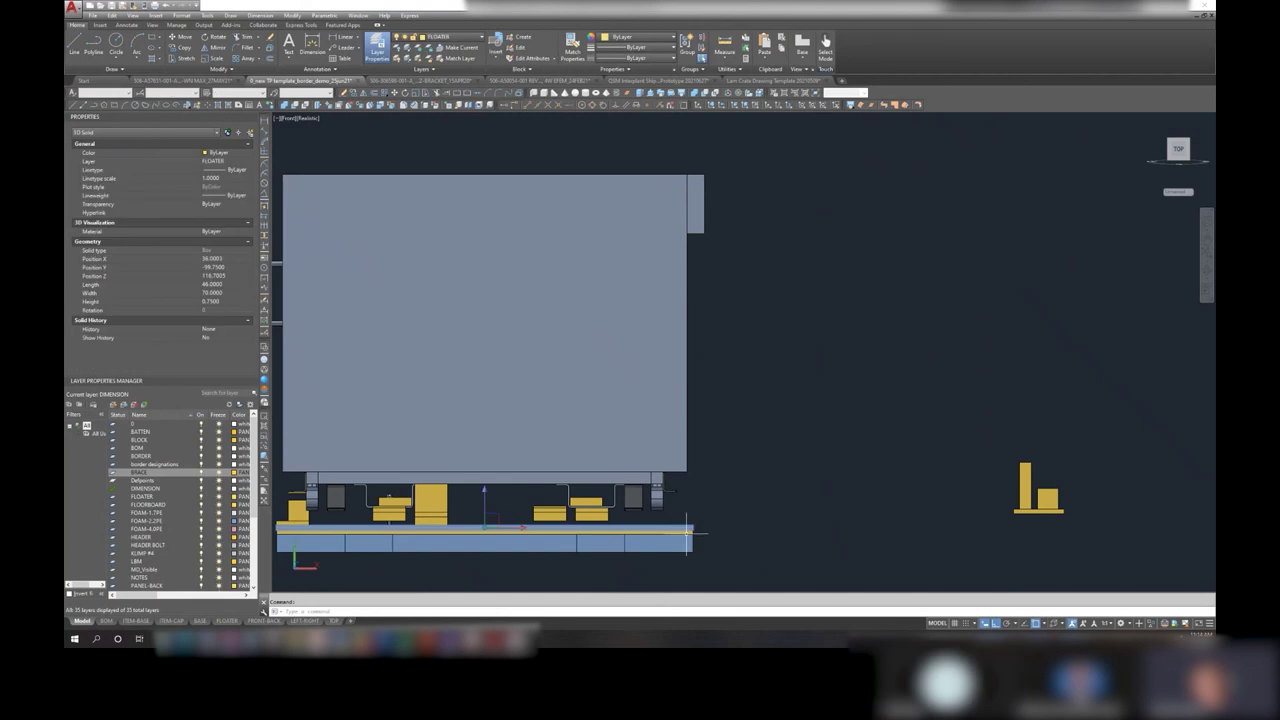
{"action": "left_click", "coordinate": [687, 531]}
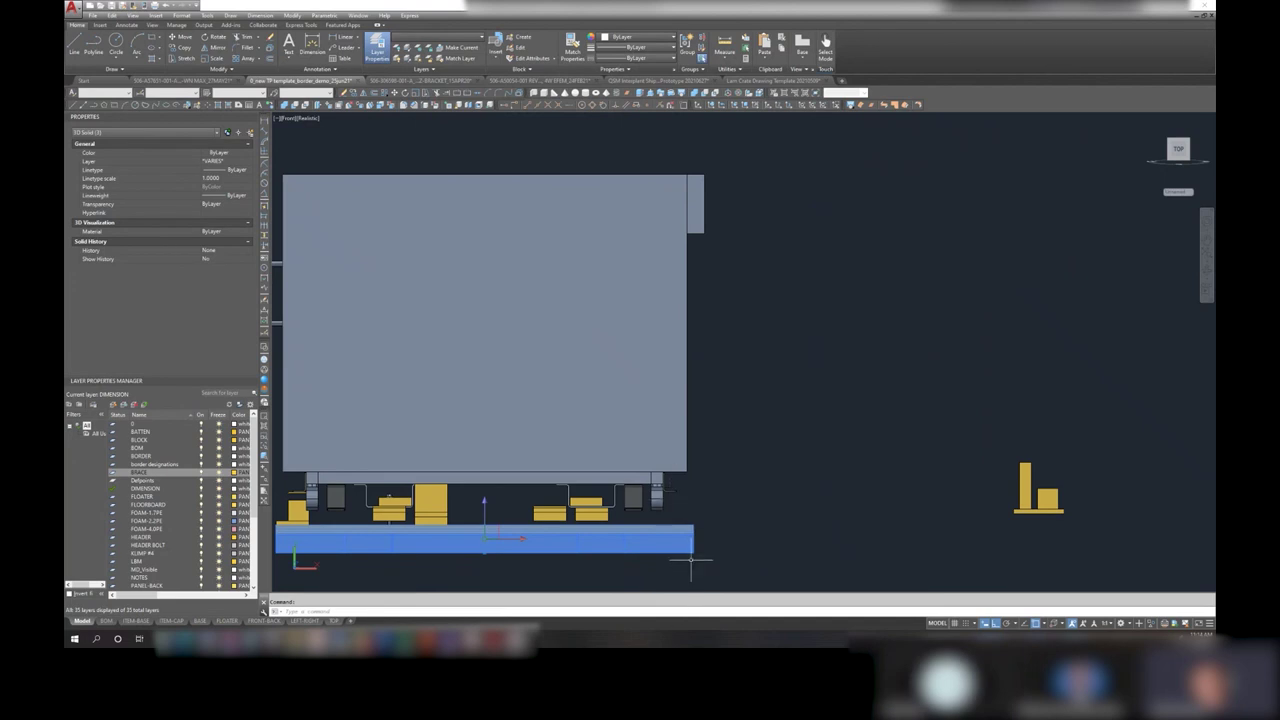
{"action": "middle_click_drag", "start_coordinate": [688, 562], "coordinate": [732, 475]}
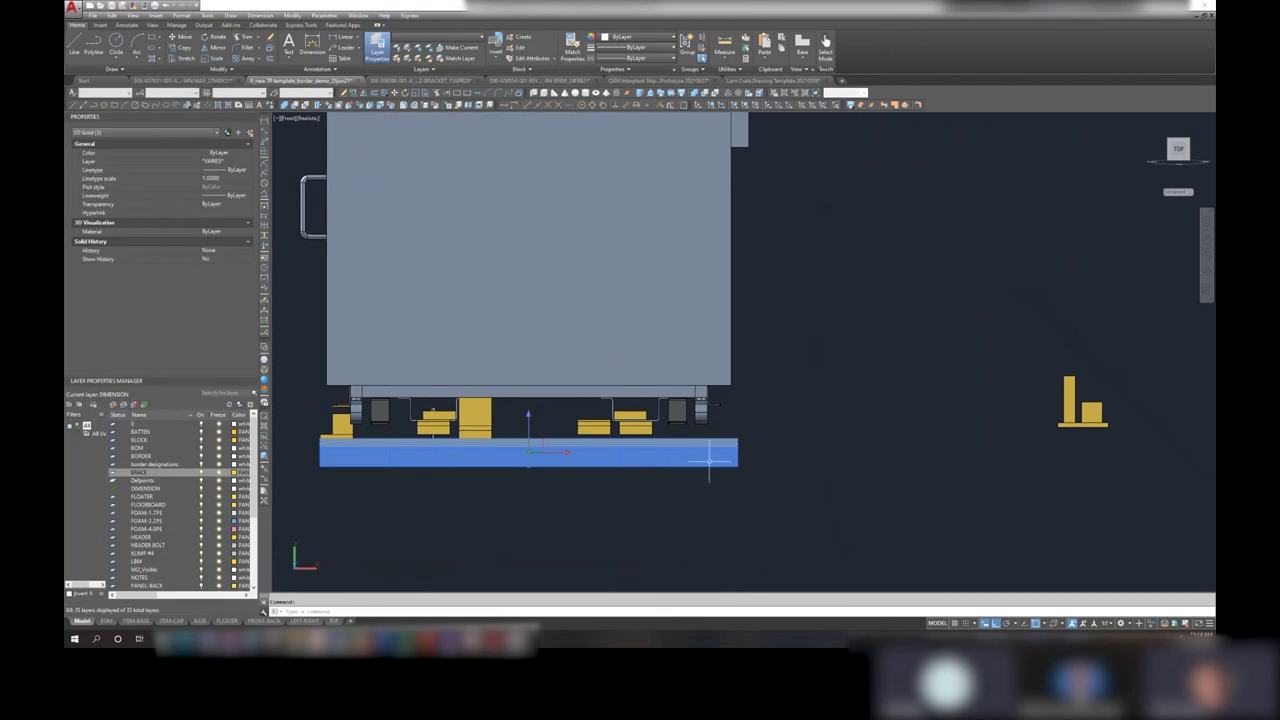
{"action": "left_click", "coordinate": [305, 118]}
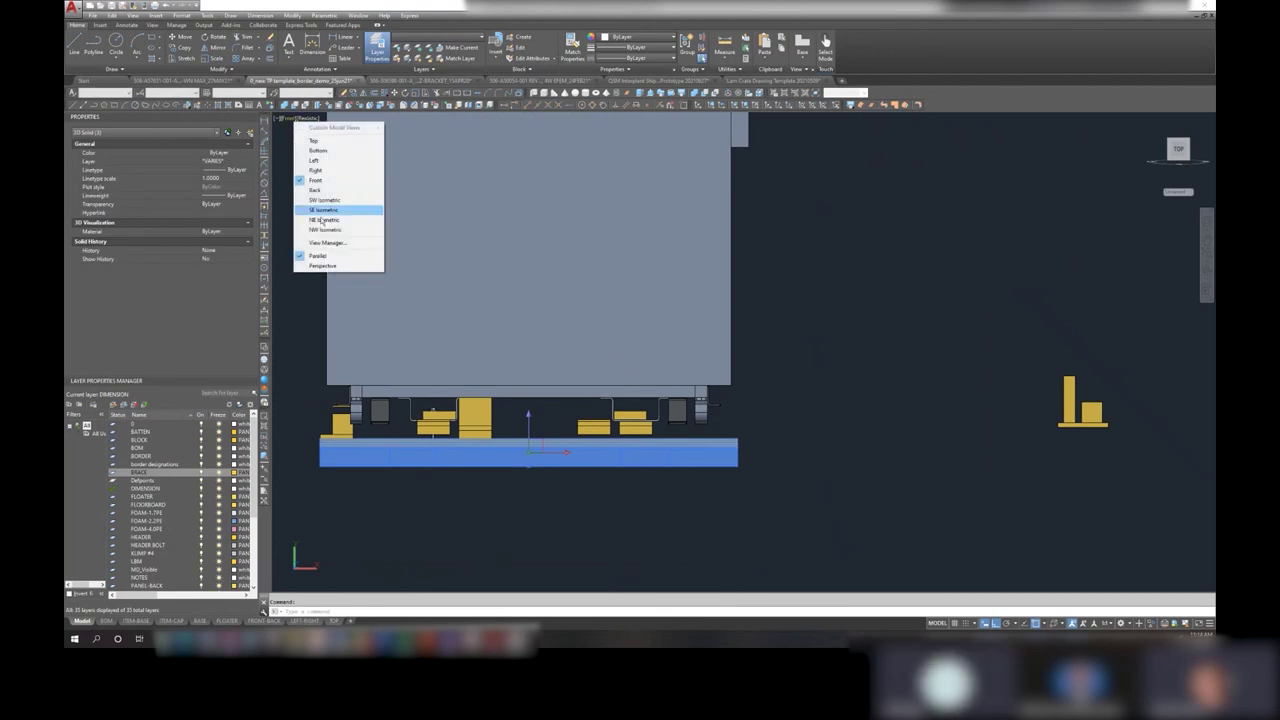
{"action": "left_click", "coordinate": [337, 205]}
{"action": "left_click", "coordinate": [305, 118]}
{"action": "left_click", "coordinate": [337, 227]}
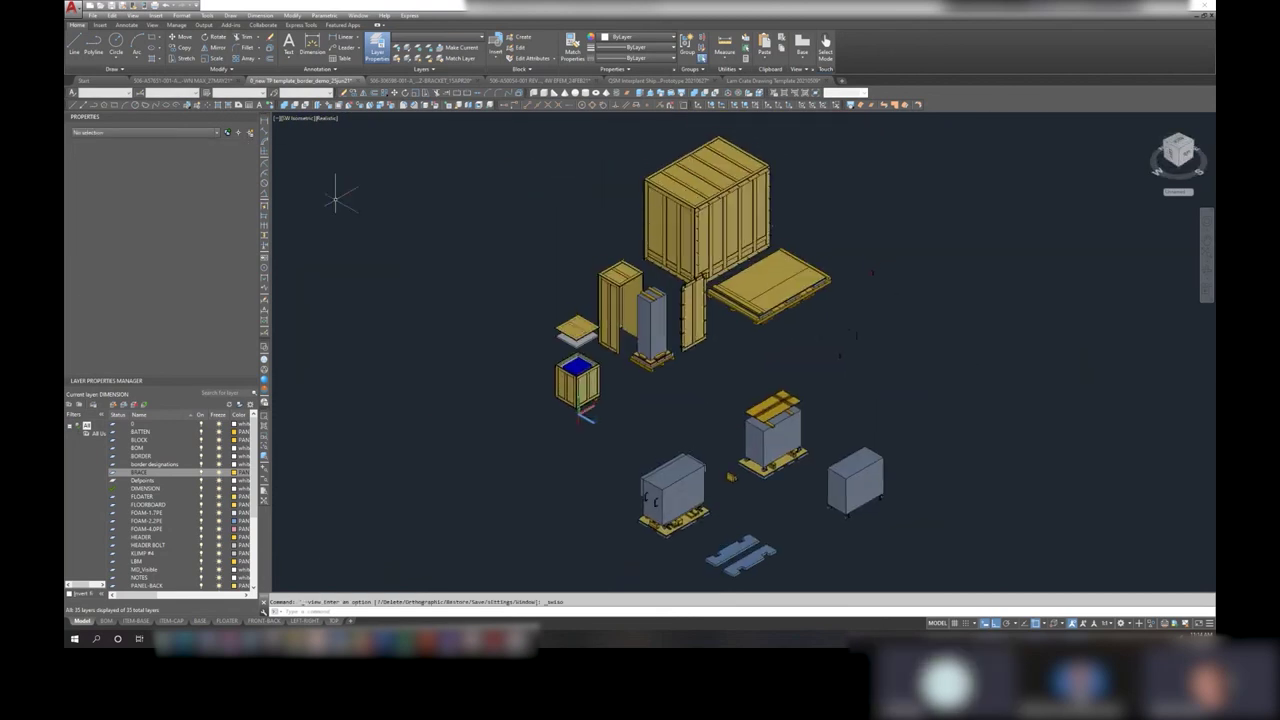
{"action": "scroll", "coordinate": [600, 368], "scroll_direction": "up", "scroll_amount": 3}
{"action": "scroll", "coordinate": [505, 272], "scroll_direction": "up", "scroll_amount": 2}
{"action": "scroll", "coordinate": [505, 272], "scroll_direction": "up", "scroll_amount": 3}
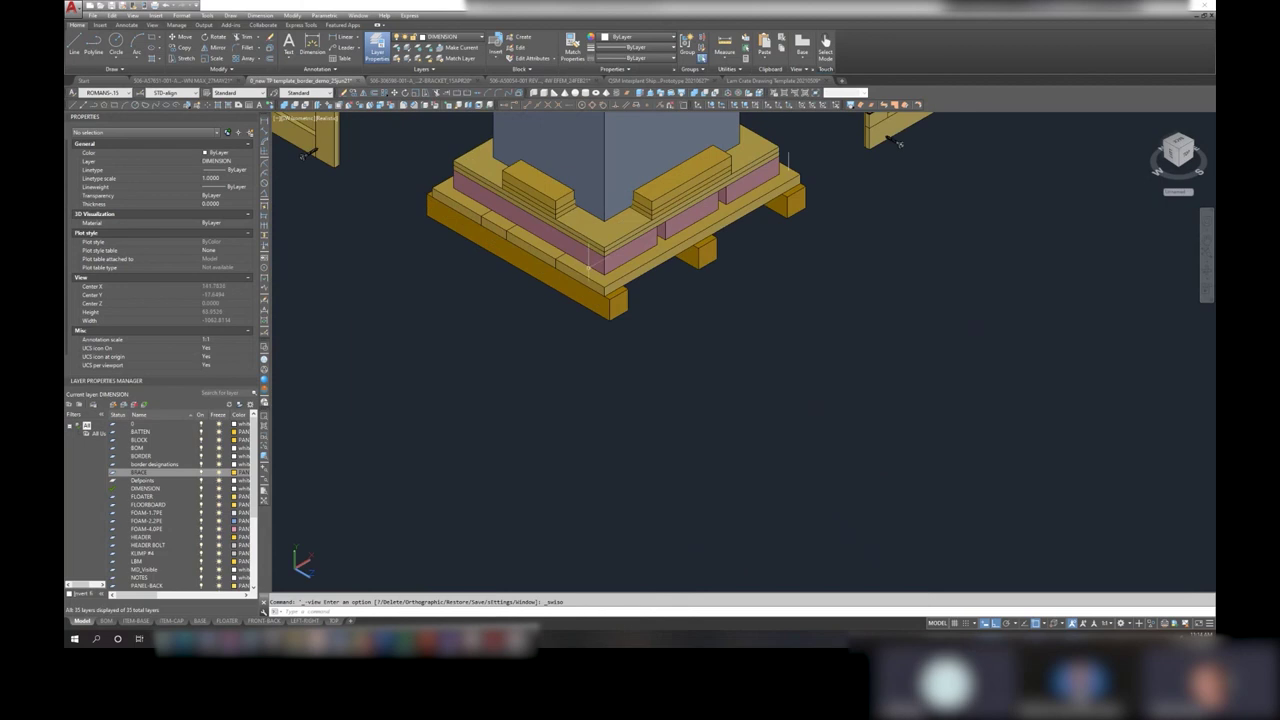
{"action": "left_click", "coordinate": [615, 260]}
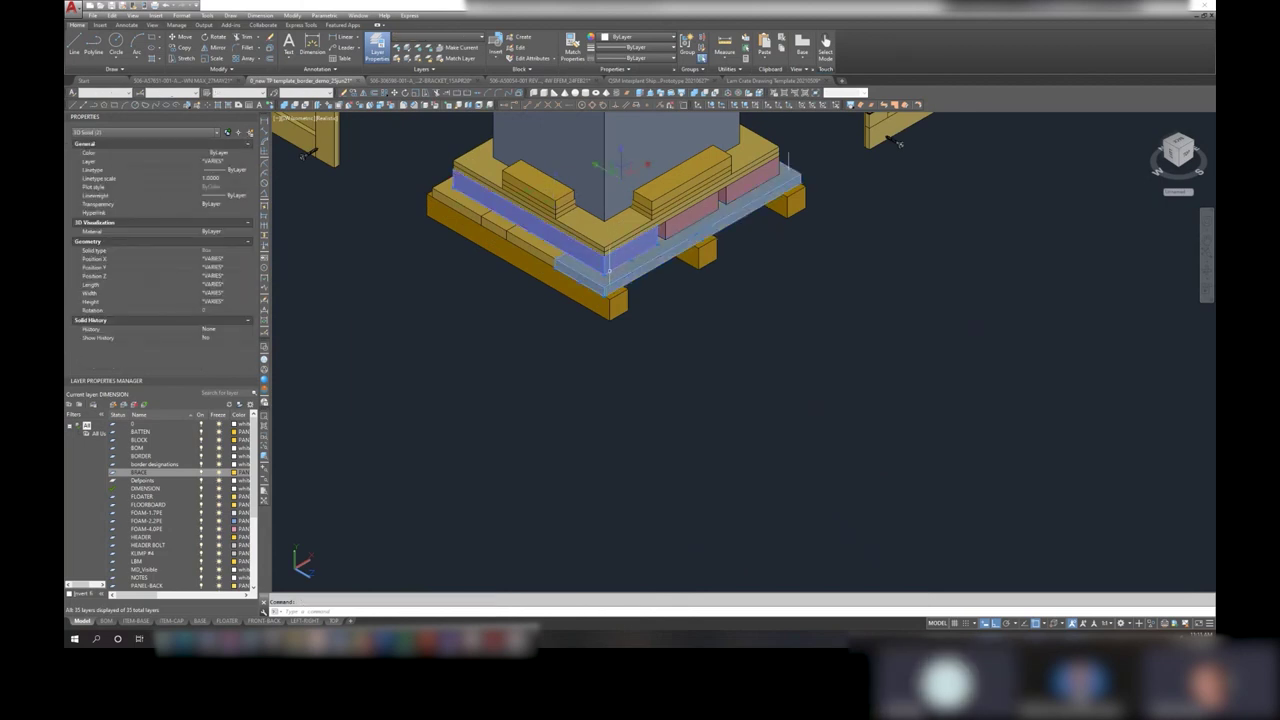
{"action": "key", "text": "Escape"}
{"action": "left_click", "coordinate": [611, 292]}
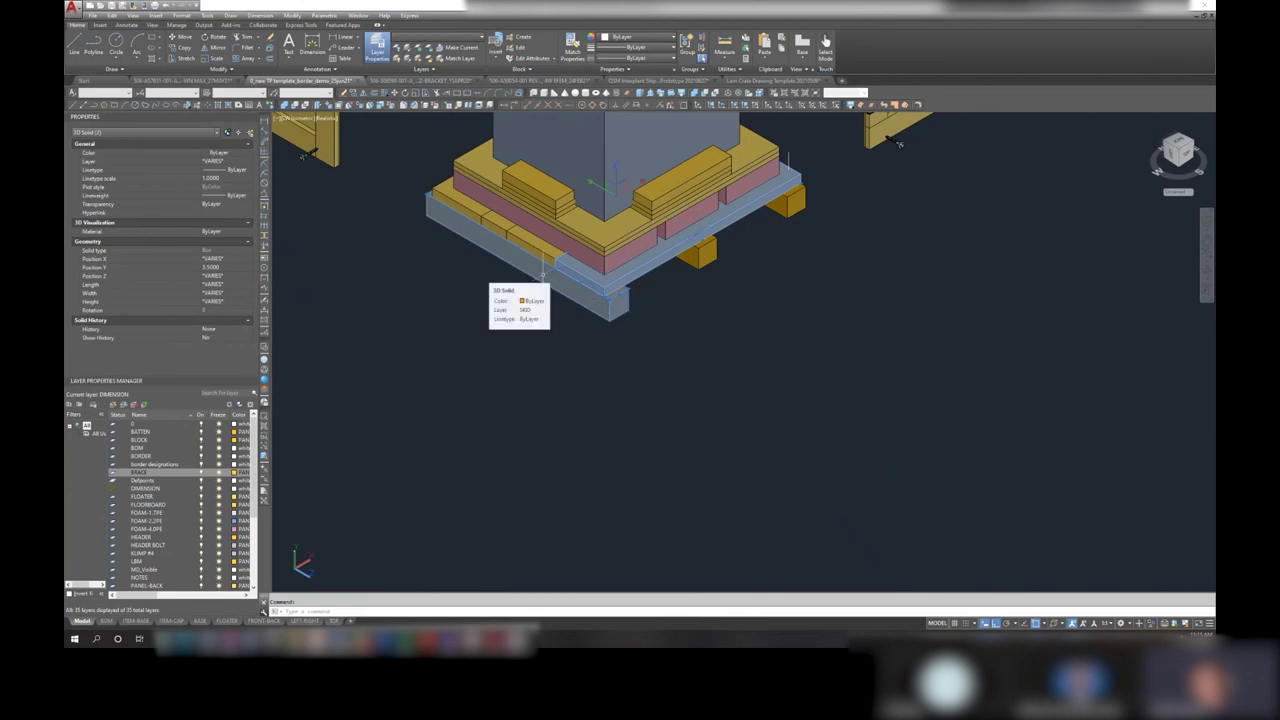
{"action": "mouse_move", "coordinate": [541, 274]}
{"action": "key", "text": "Escape"}
{"action": "middle_click_drag", "start_coordinate": [543, 275], "coordinate": [543, 240], "text": "shift"}
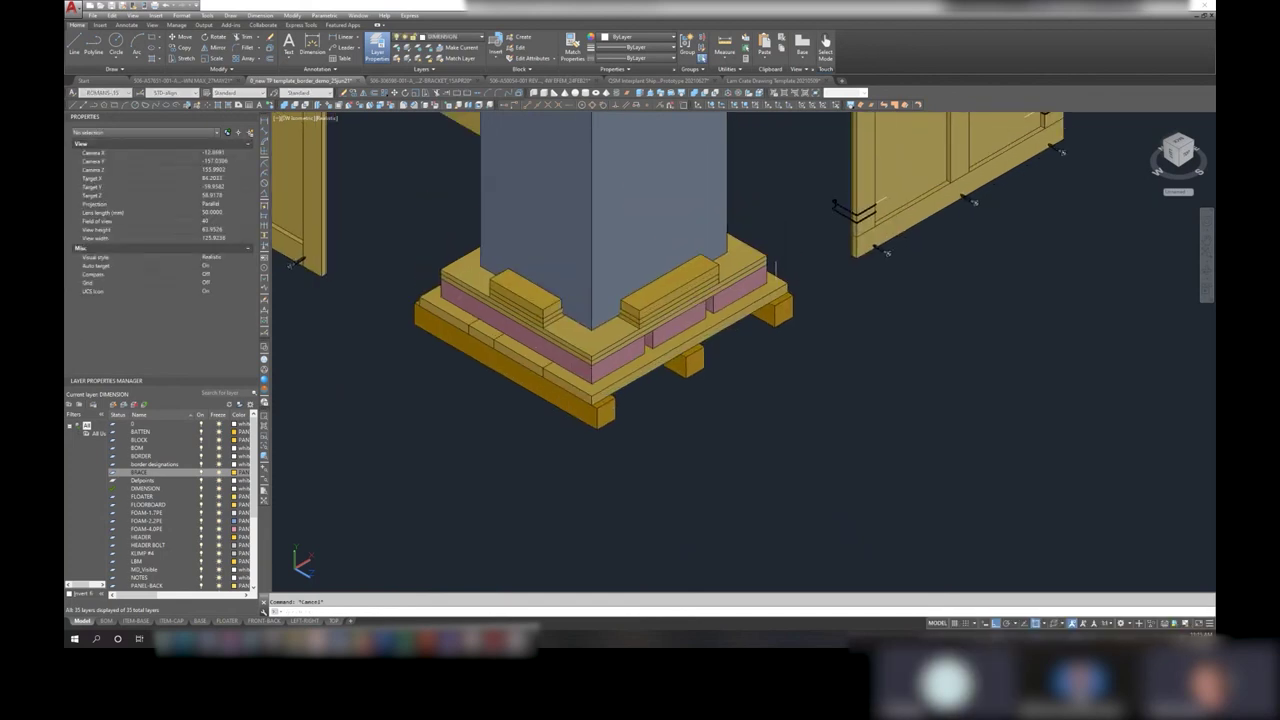
{"action": "scroll", "coordinate": [563, 314], "scroll_direction": "down", "scroll_amount": 2}
{"action": "middle_click_drag", "start_coordinate": [600, 150], "coordinate": [608, 349]}
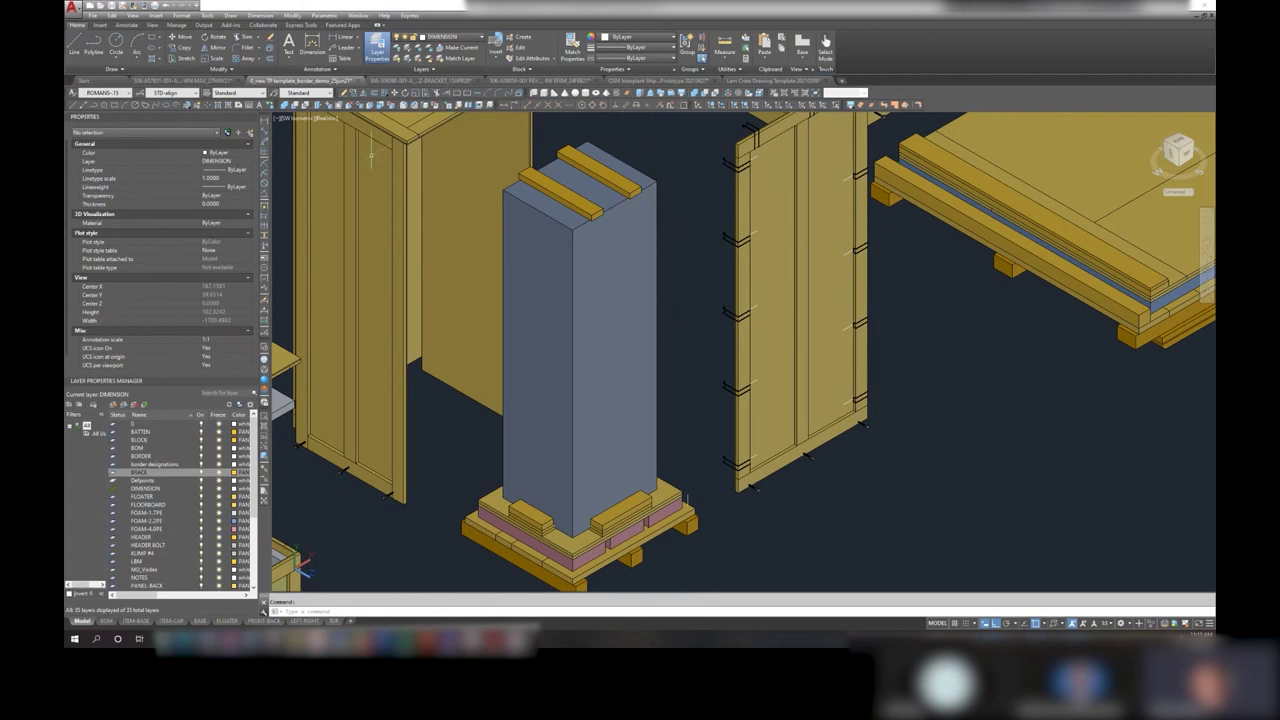
{"action": "middle_click_drag", "start_coordinate": [430, 140], "coordinate": [437, 212]}
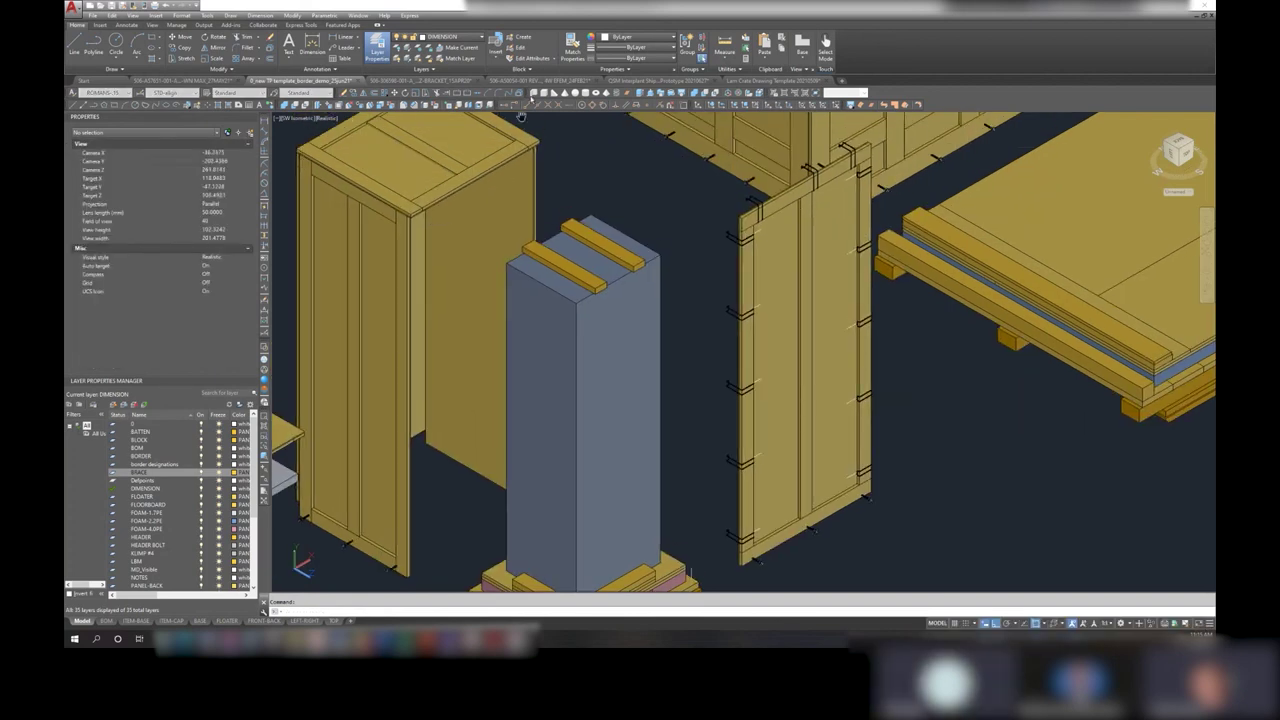
- Measure the crate's top board edge with MEASUREGEOM Distance, reading 1.000, then zoom back out
{"action": "left_click", "coordinate": [724, 45]}
{"action": "scroll", "coordinate": [530, 148], "scroll_direction": "up", "scroll_amount": 5}
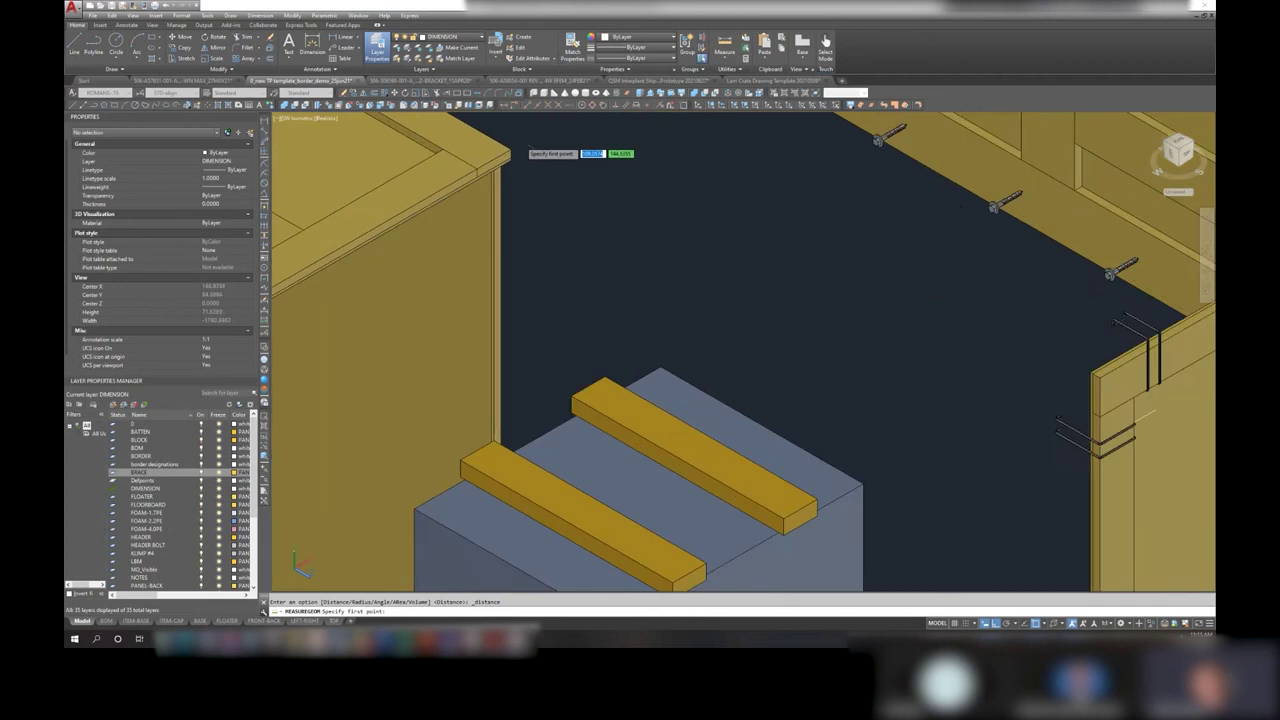
{"action": "scroll", "coordinate": [505, 160], "scroll_direction": "up", "scroll_amount": 3}
{"action": "left_click", "coordinate": [524, 148]}
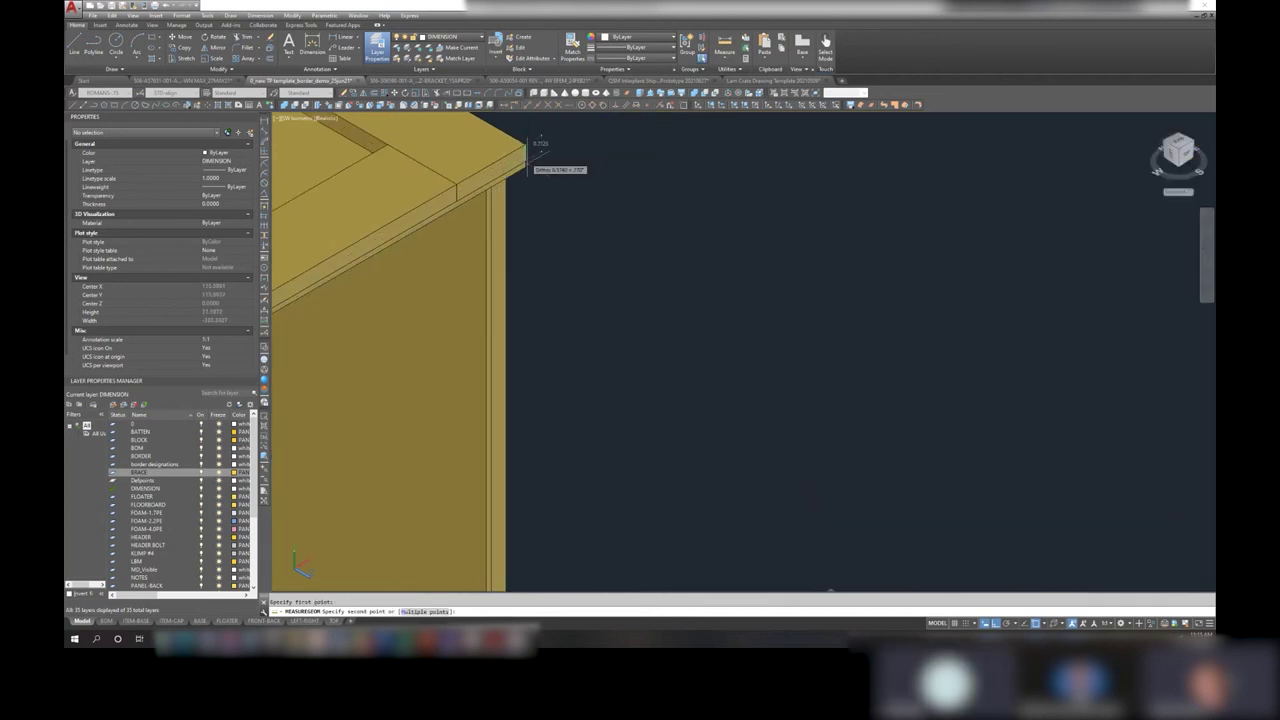
{"action": "left_click", "coordinate": [527, 169]}
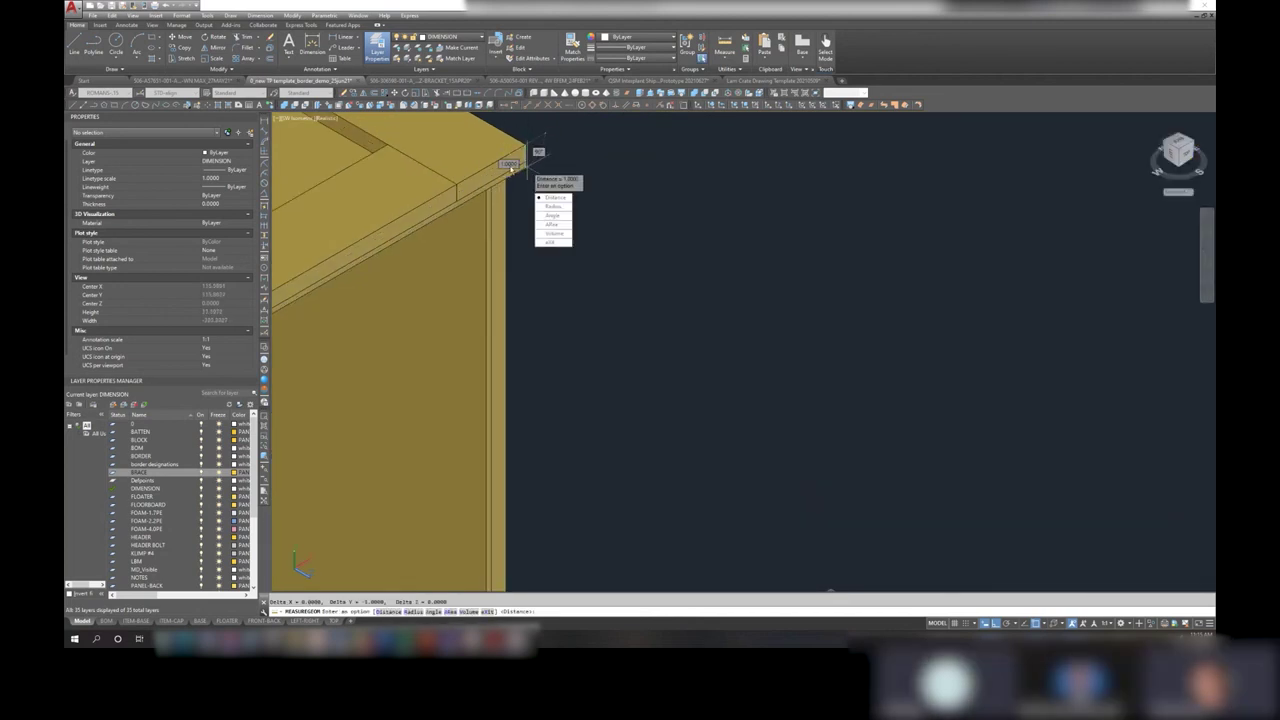
{"action": "key", "text": "Escape"}
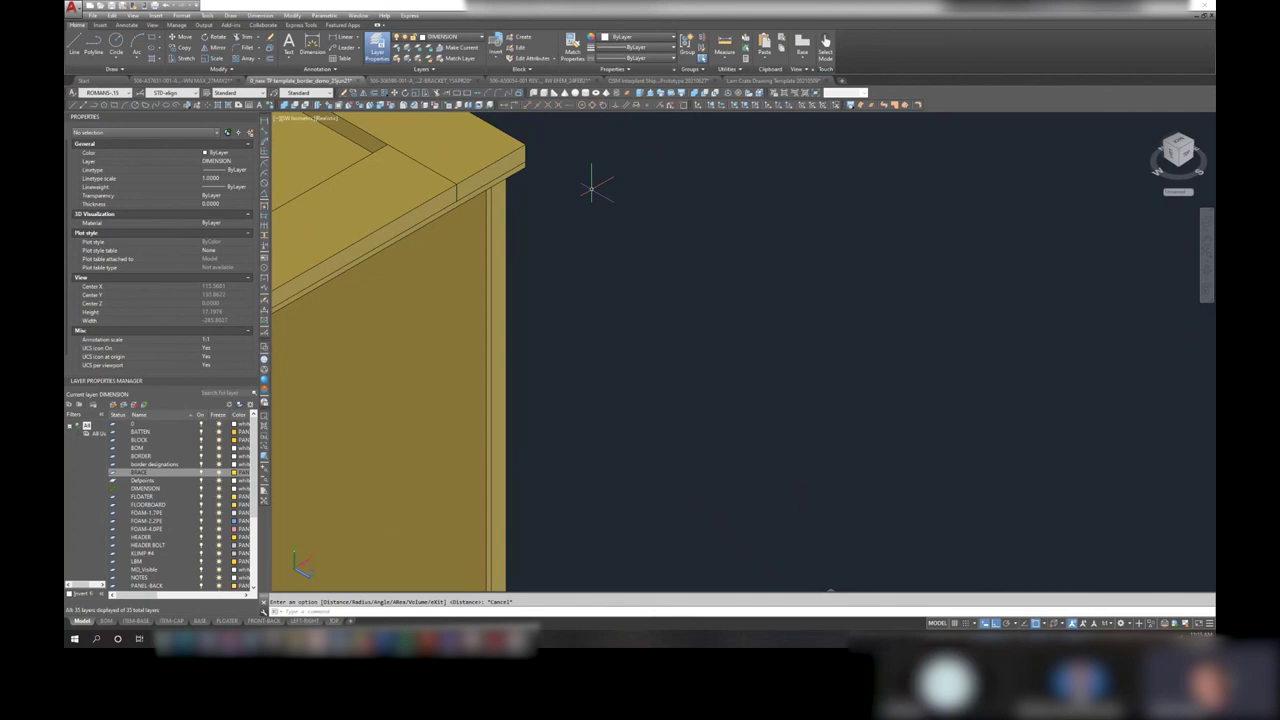
{"action": "scroll", "coordinate": [610, 232], "scroll_direction": "down", "scroll_amount": 2}
{"action": "scroll", "coordinate": [610, 232], "scroll_direction": "down", "scroll_amount": 2}
{"action": "scroll", "coordinate": [620, 270], "scroll_direction": "down", "scroll_amount": 1}
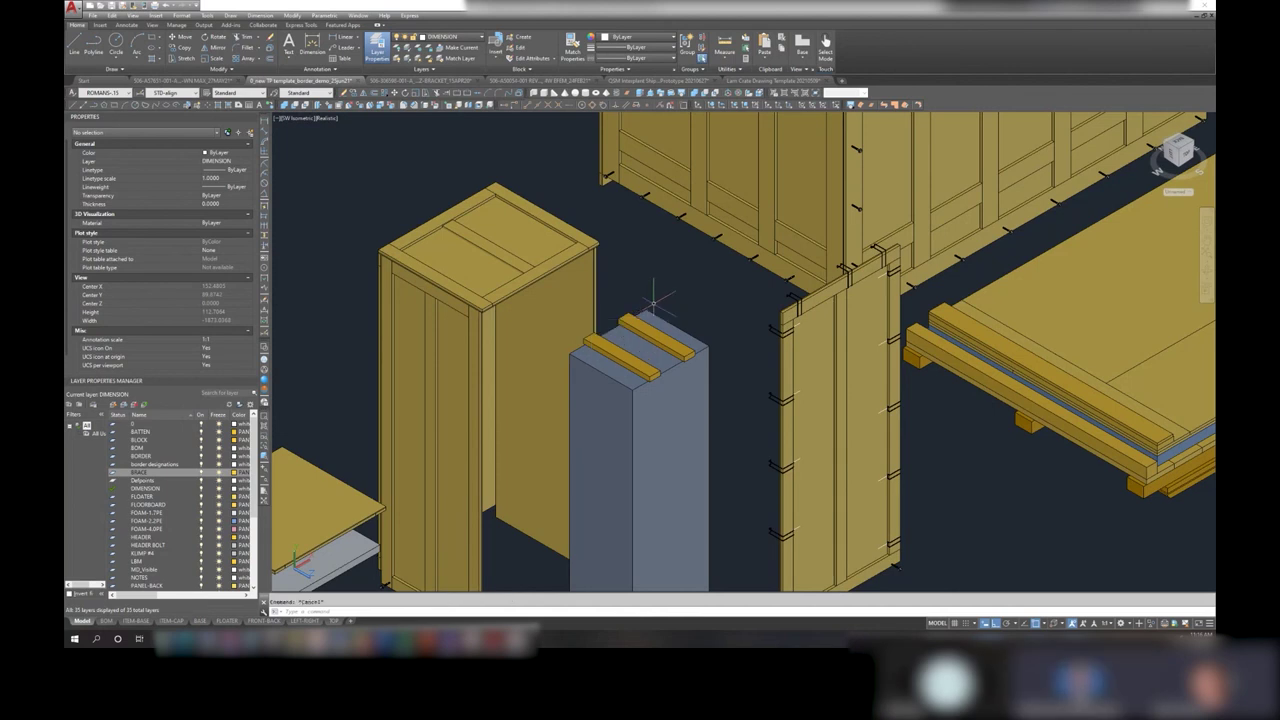
- Switch the visual style to 2D Wireframe and reset the UCS to World
{"action": "scroll", "coordinate": [706, 345], "scroll_direction": "down", "scroll_amount": 4}
{"action": "middle_click_drag", "start_coordinate": [718, 408], "coordinate": [706, 350]}
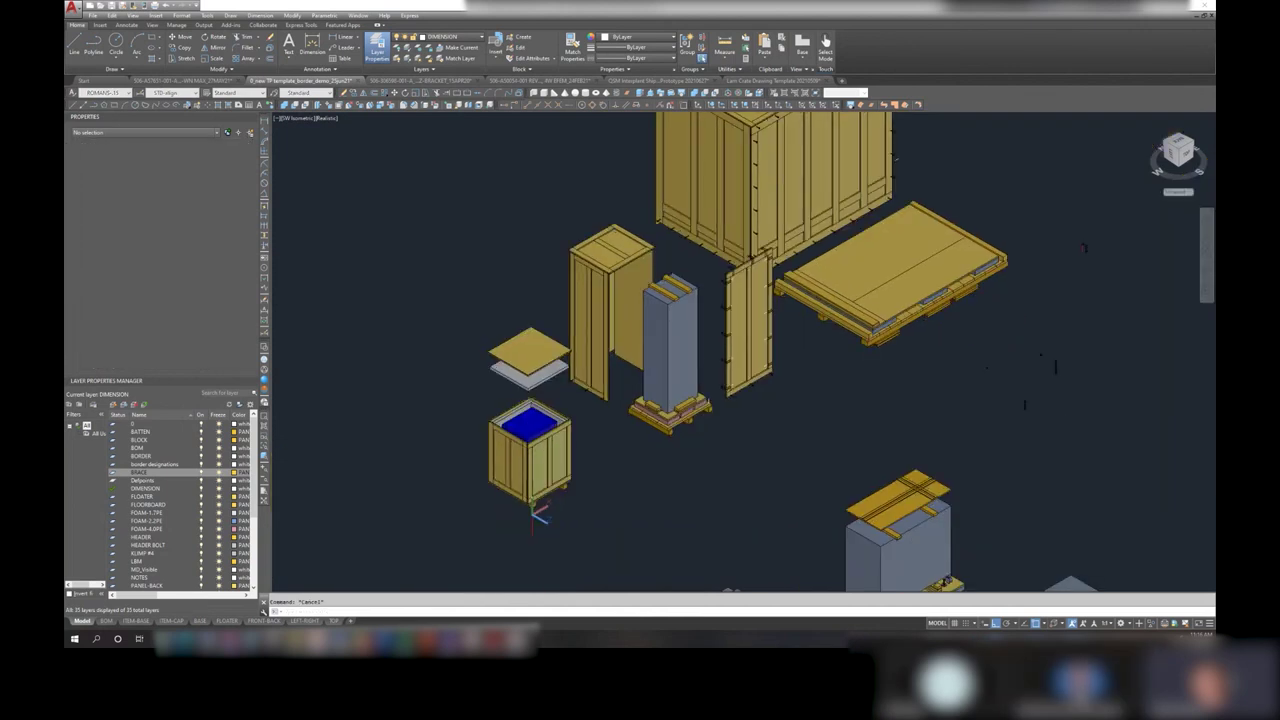
{"action": "left_click", "coordinate": [325, 118]}
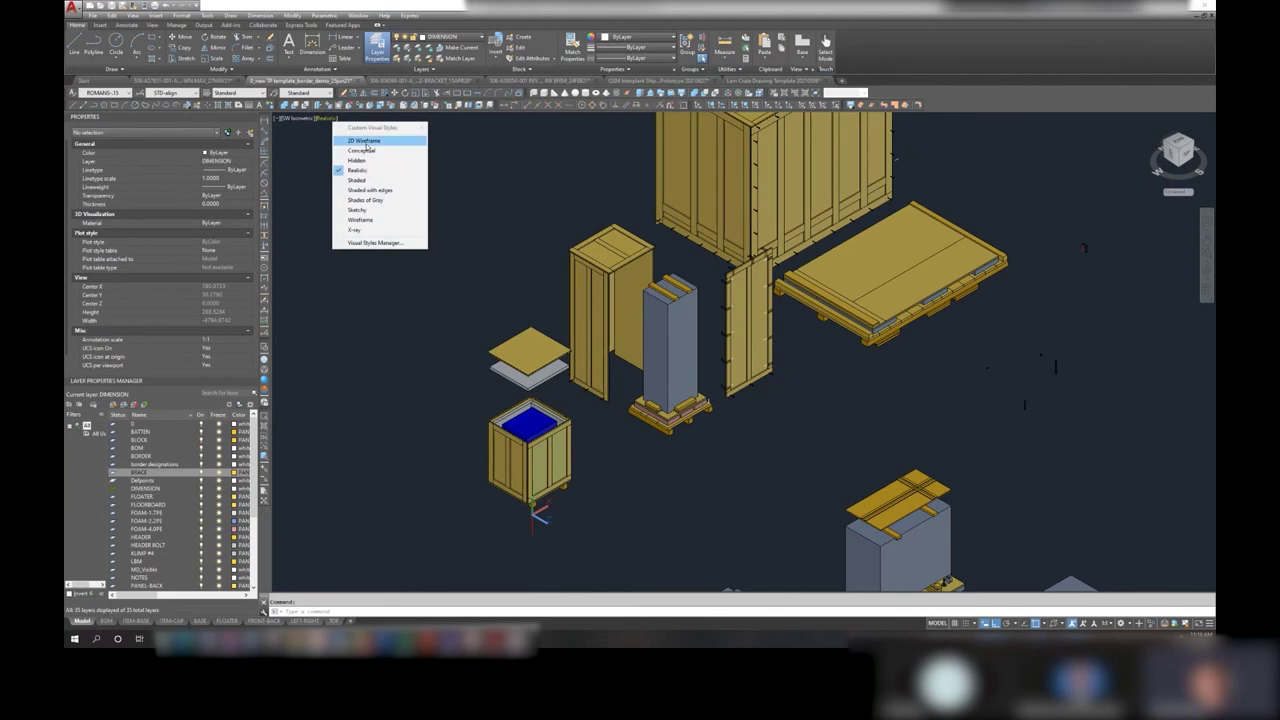
{"action": "left_click", "coordinate": [360, 135]}
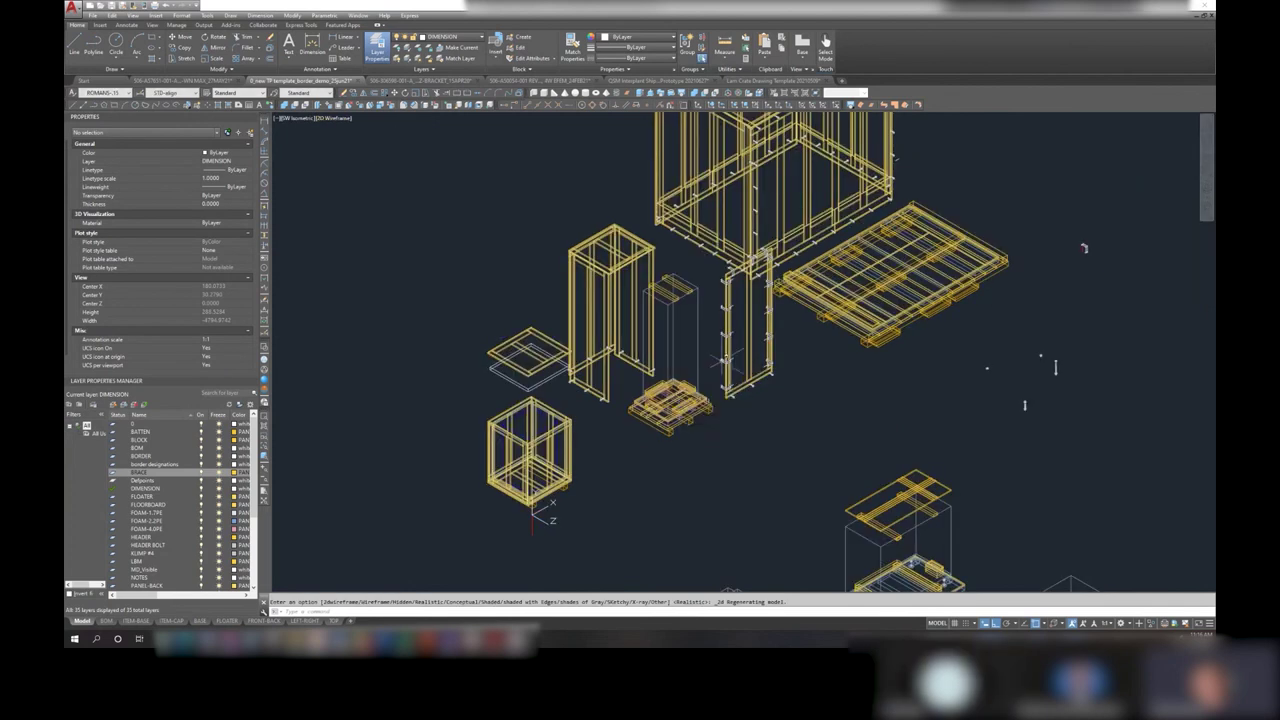
{"action": "middle_click_drag", "start_coordinate": [805, 400], "coordinate": [758, 242]}
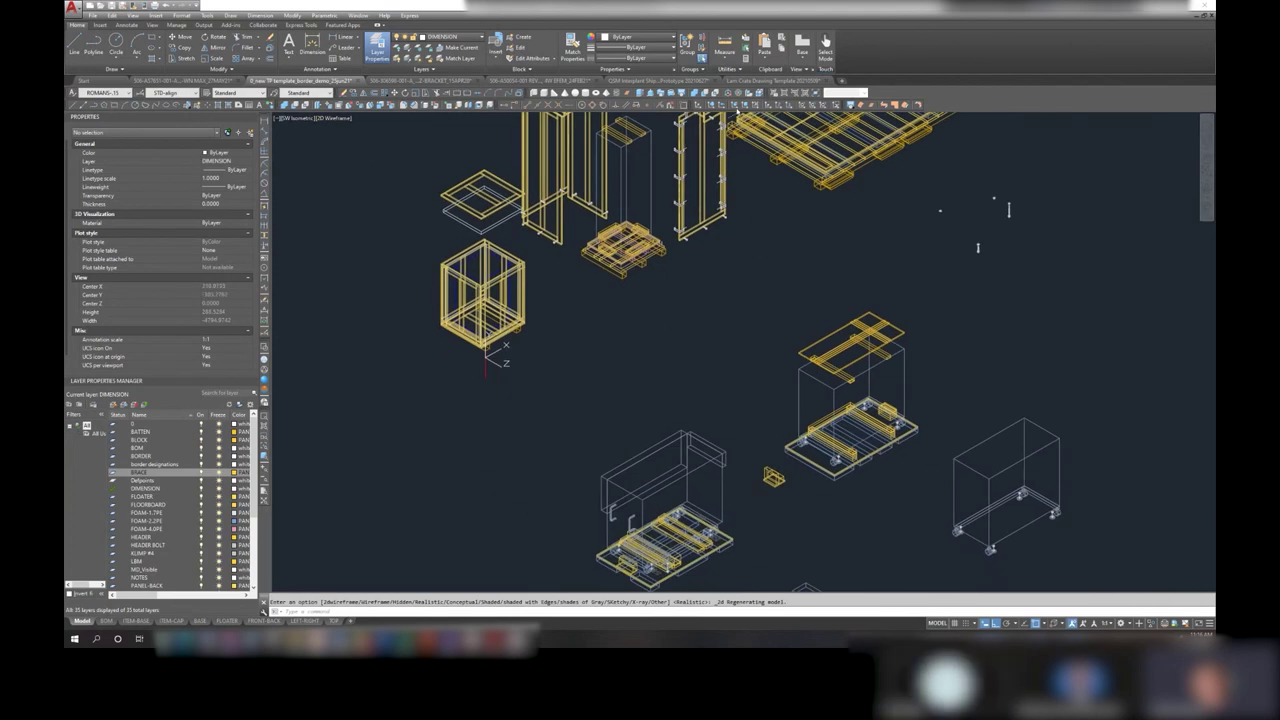
{"action": "left_click", "coordinate": [713, 104]}
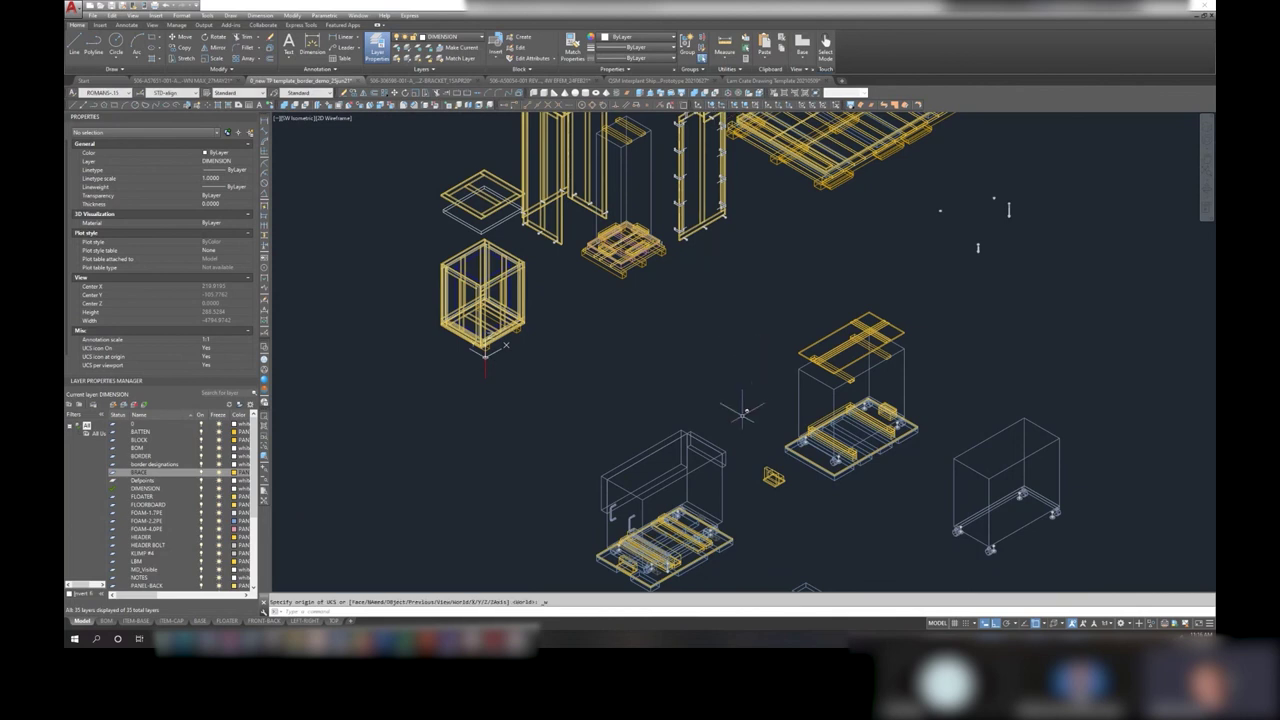
- Frame the left pallet assembly and select its 40-solid group
{"action": "middle_click_drag", "start_coordinate": [737, 400], "coordinate": [741, 364]}
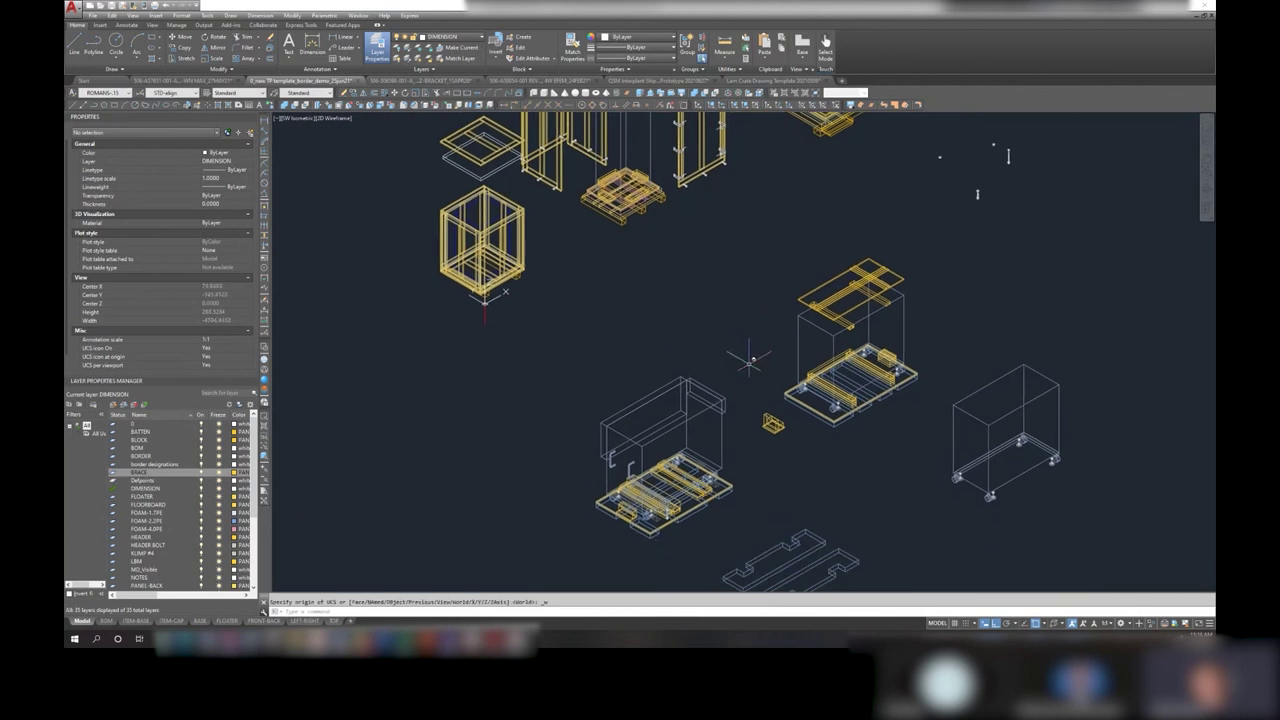
{"action": "middle_click_drag", "start_coordinate": [746, 334], "coordinate": [747, 392]}
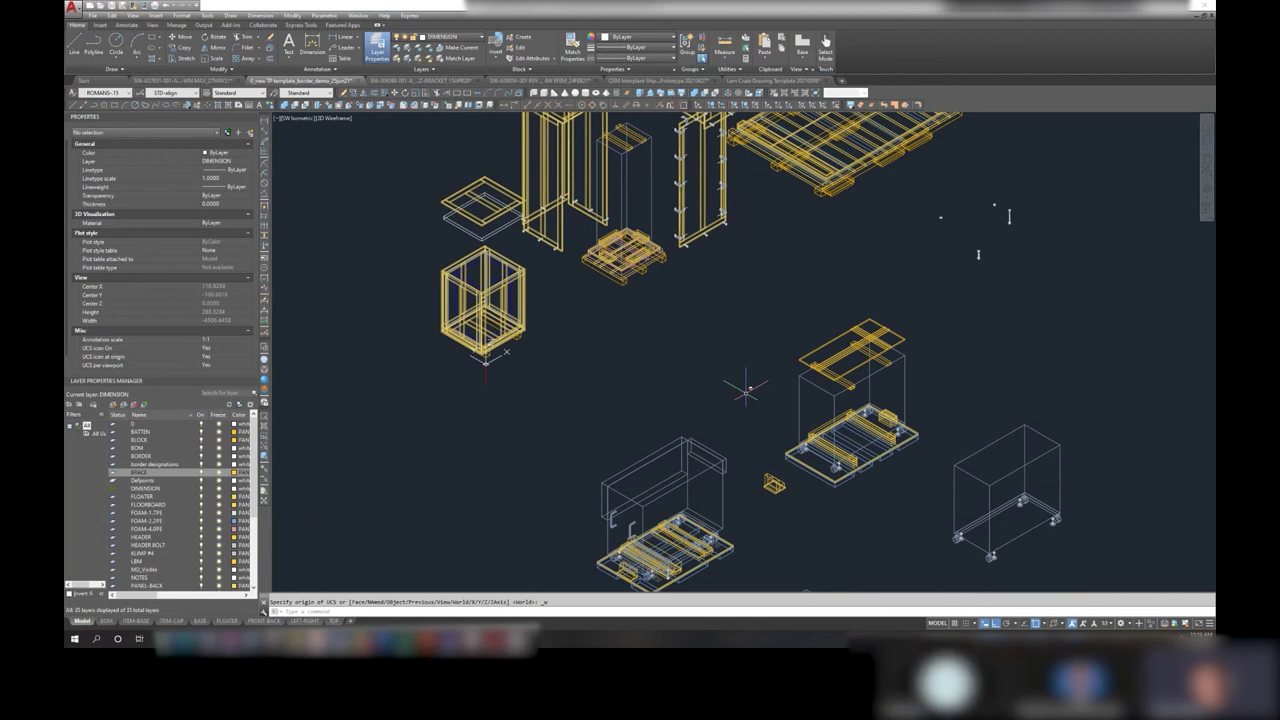
{"action": "scroll", "coordinate": [812, 460], "scroll_direction": "up", "scroll_amount": 4}
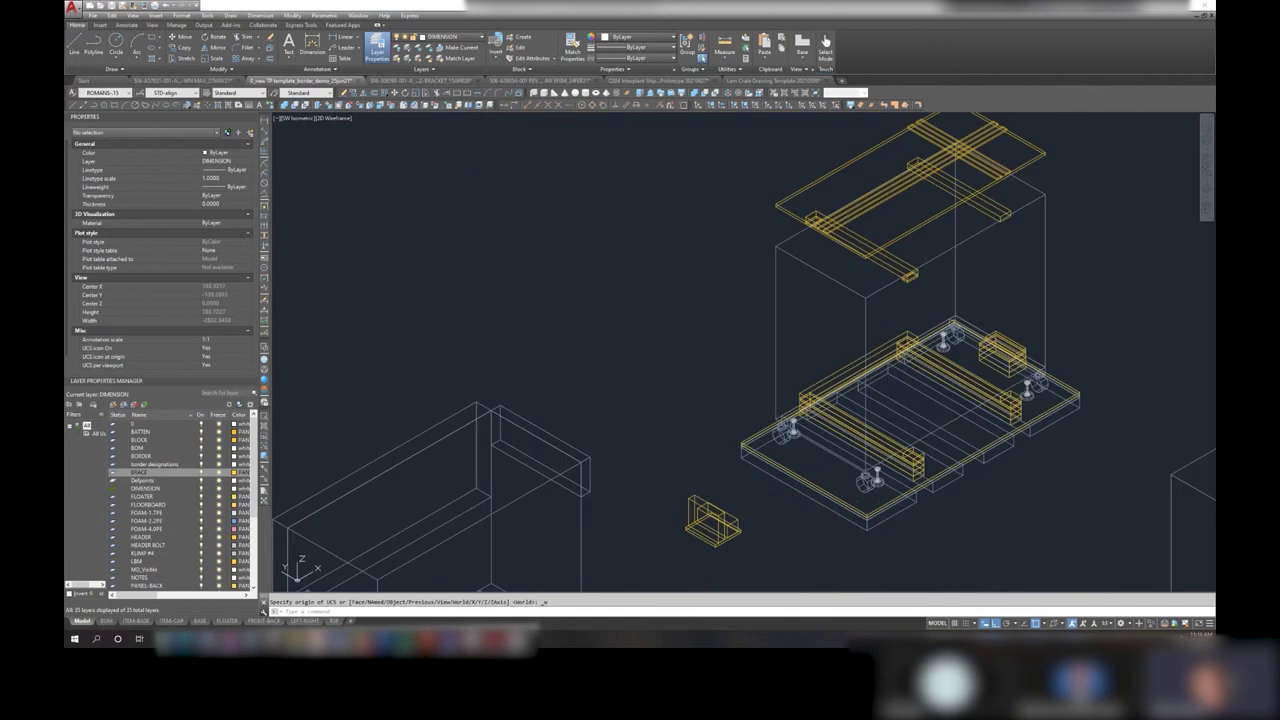
{"action": "scroll", "coordinate": [865, 490], "scroll_direction": "up", "scroll_amount": 4}
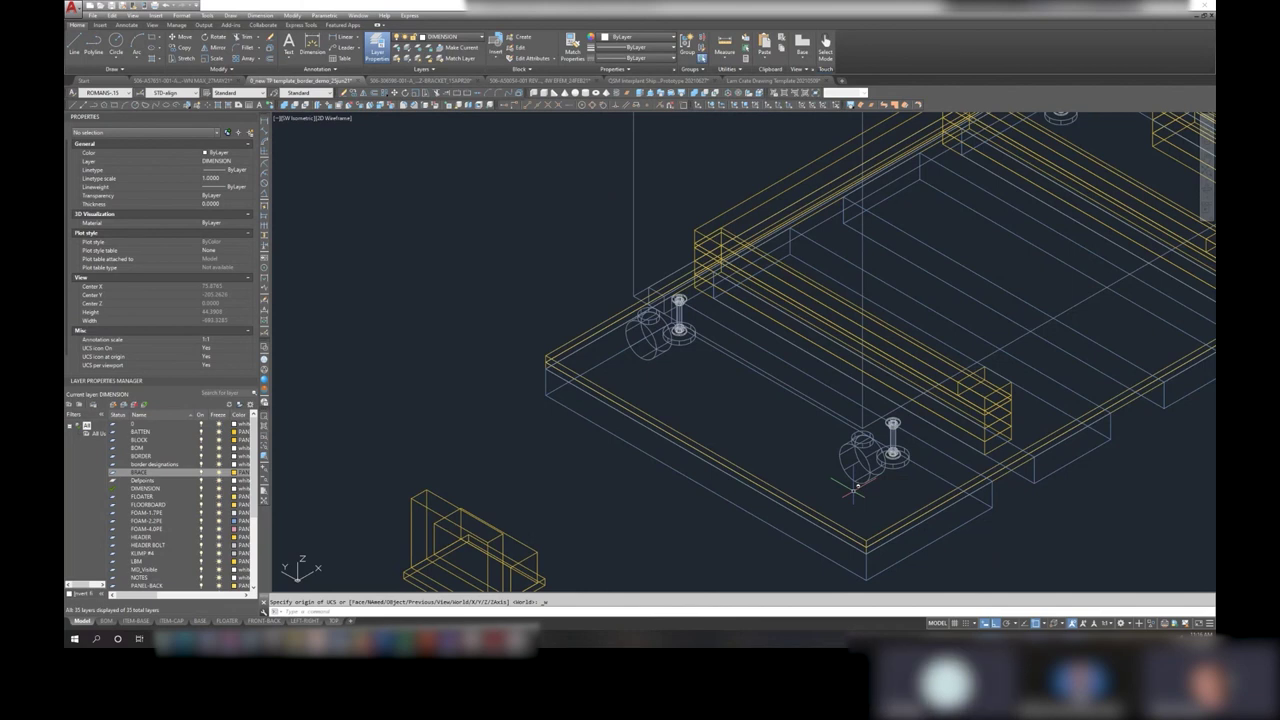
{"action": "scroll", "coordinate": [842, 462], "scroll_direction": "down", "scroll_amount": 5}
{"action": "scroll", "coordinate": [832, 425], "scroll_direction": "down", "scroll_amount": 2}
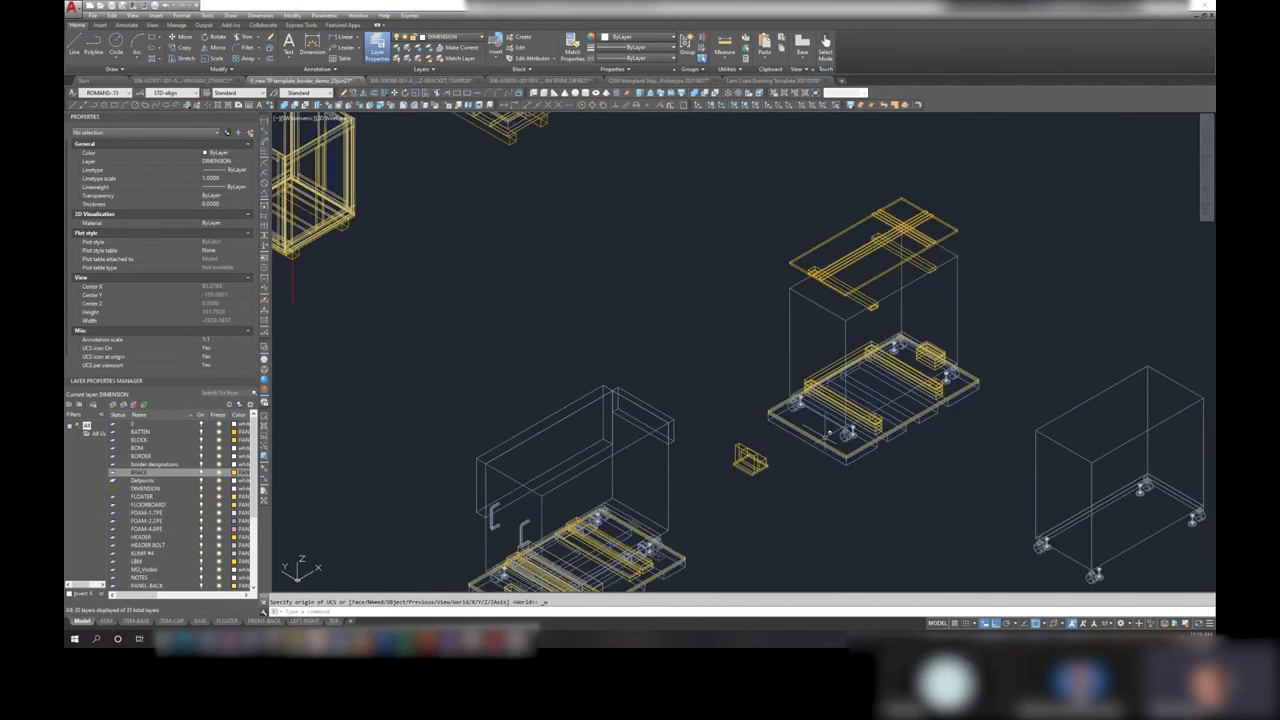
{"action": "middle_click_drag", "start_coordinate": [830, 436], "coordinate": [824, 343]}
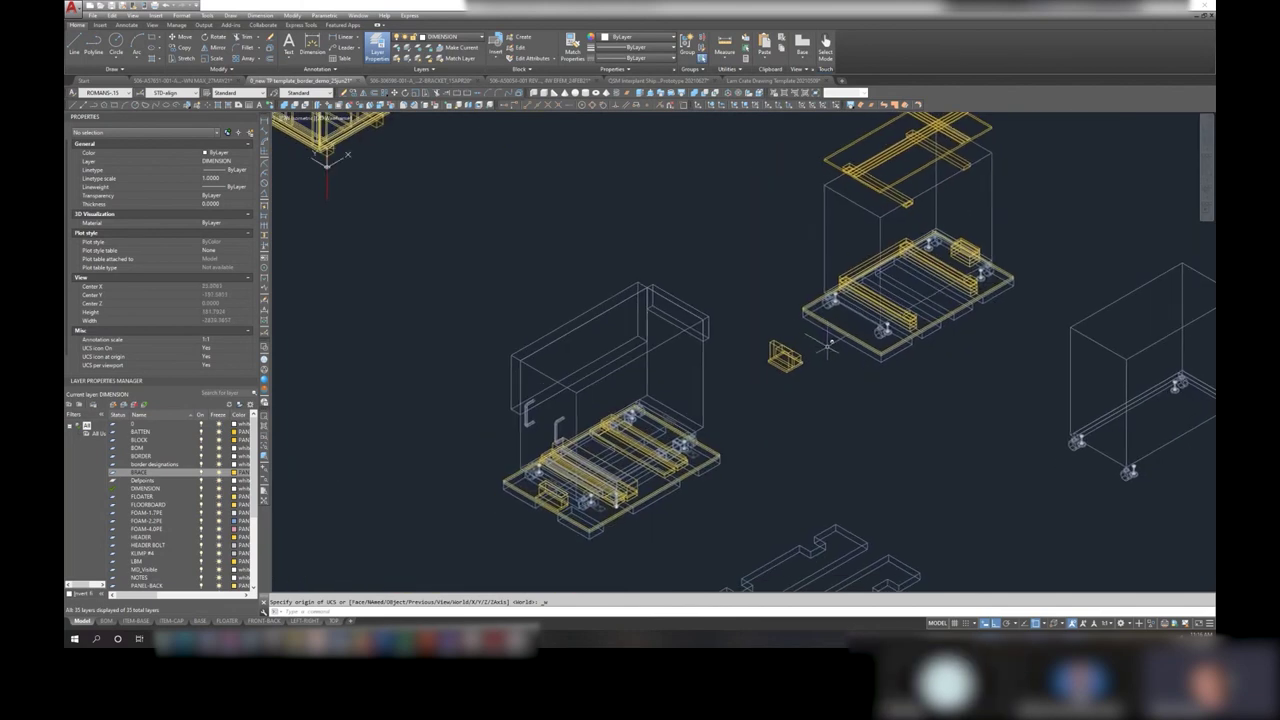
{"action": "middle_click_drag", "start_coordinate": [755, 376], "coordinate": [670, 356]}
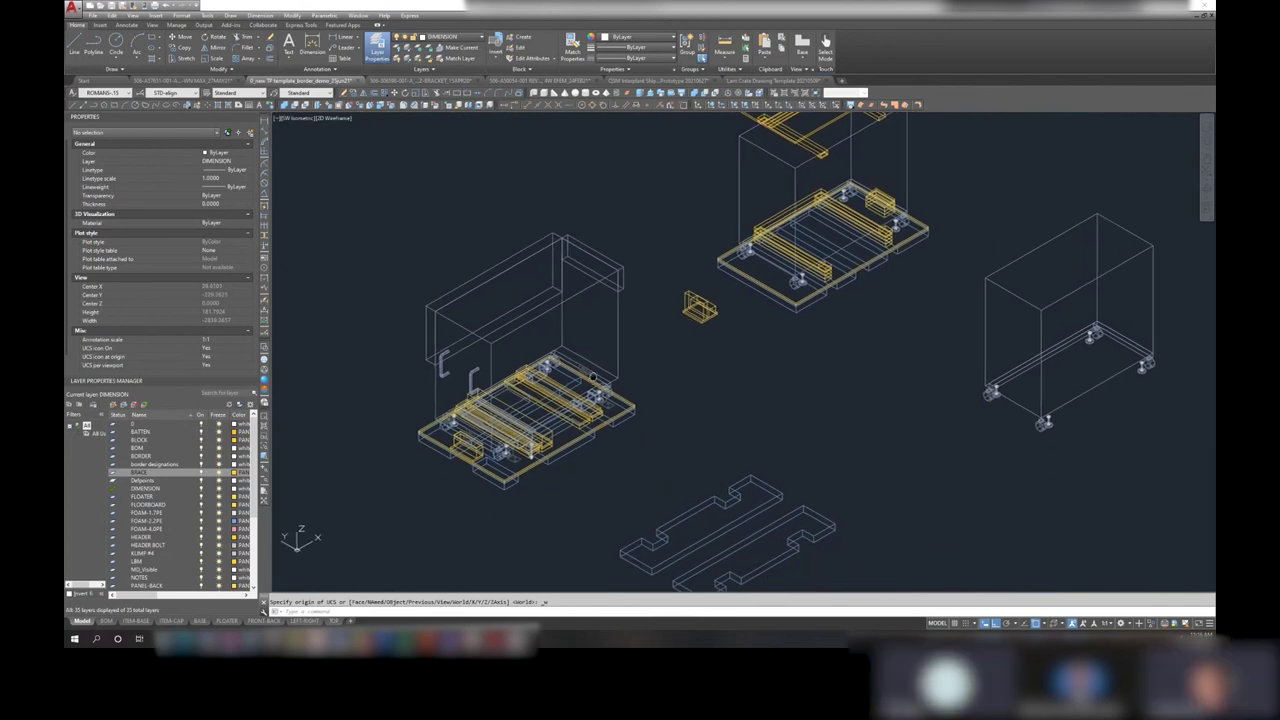
{"action": "middle_click_drag", "start_coordinate": [598, 396], "coordinate": [602, 354]}
{"action": "scroll", "coordinate": [606, 400], "scroll_direction": "up", "scroll_amount": 2}
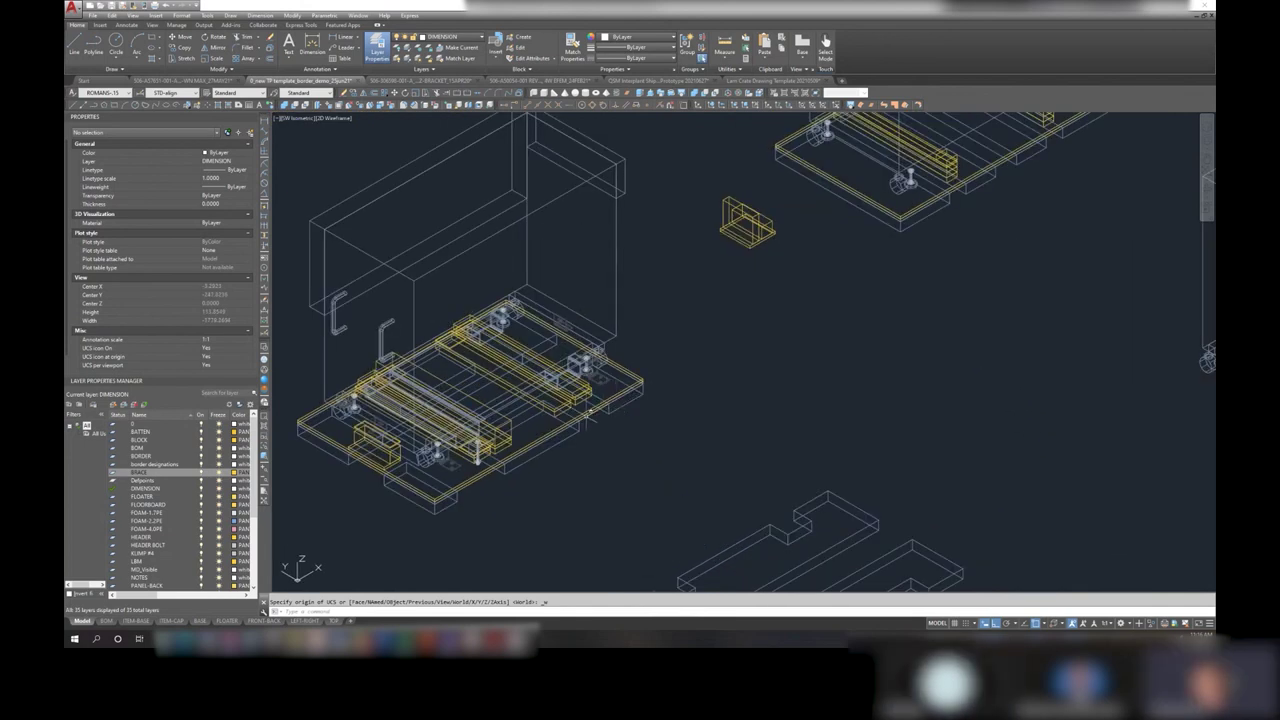
{"action": "scroll", "coordinate": [606, 400], "scroll_direction": "up", "scroll_amount": 2}
{"action": "middle_click_drag", "start_coordinate": [681, 404], "coordinate": [681, 336]}
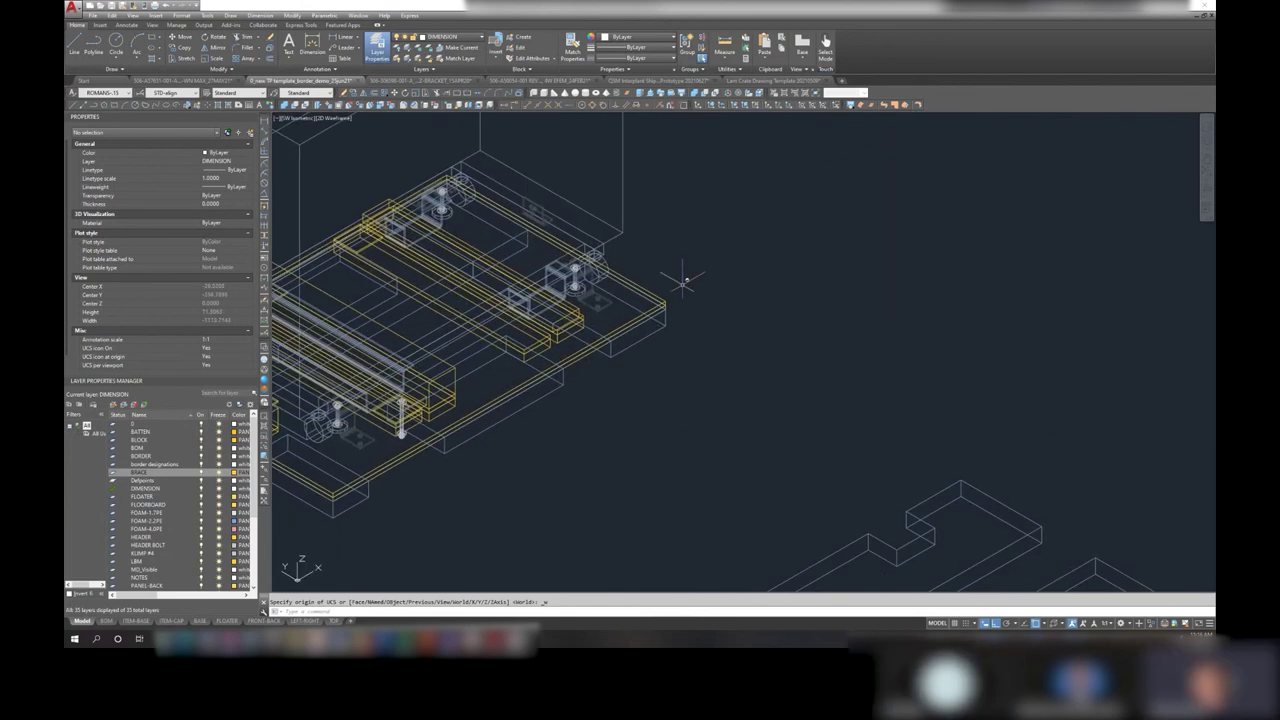
{"action": "scroll", "coordinate": [683, 272], "scroll_direction": "down", "scroll_amount": 2}
{"action": "left_click", "coordinate": [647, 181]}
{"action": "scroll", "coordinate": [683, 205], "scroll_direction": "down", "scroll_amount": 2}
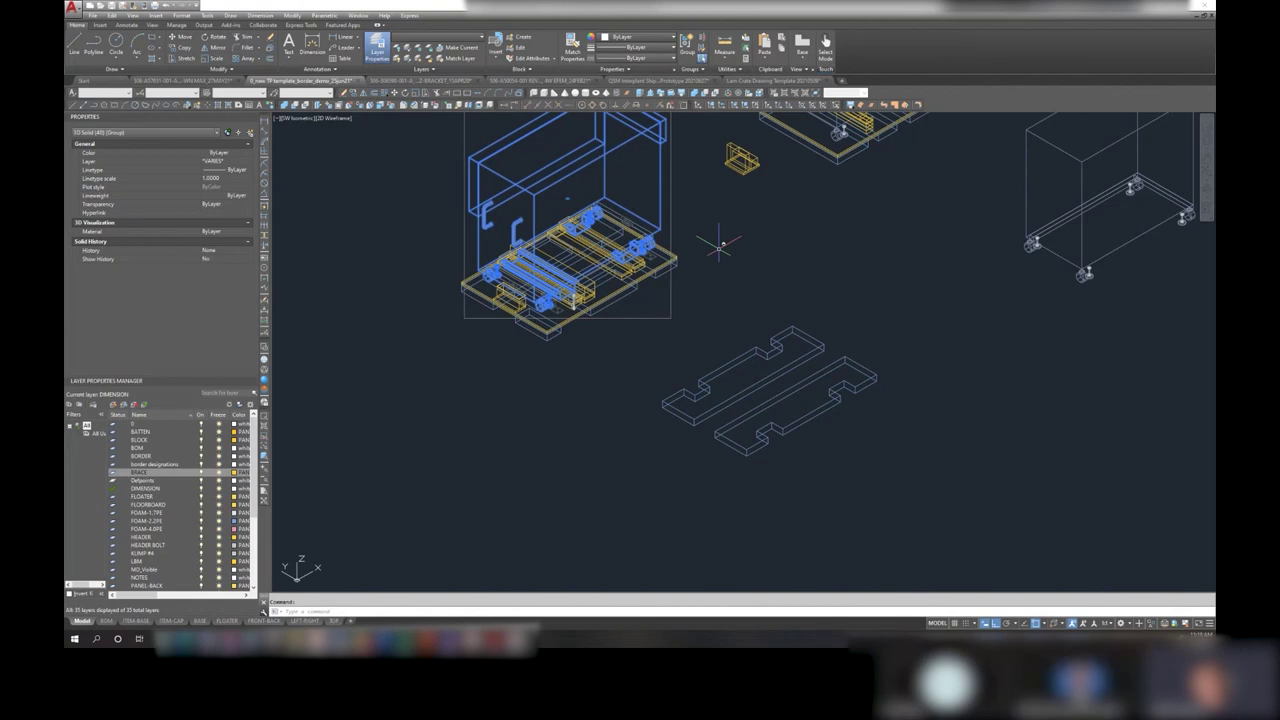
- Copy the 46 × 70 × 0.75 FLOATER base plate into empty space using Copy Selection
{"action": "key", "text": "Escape"}
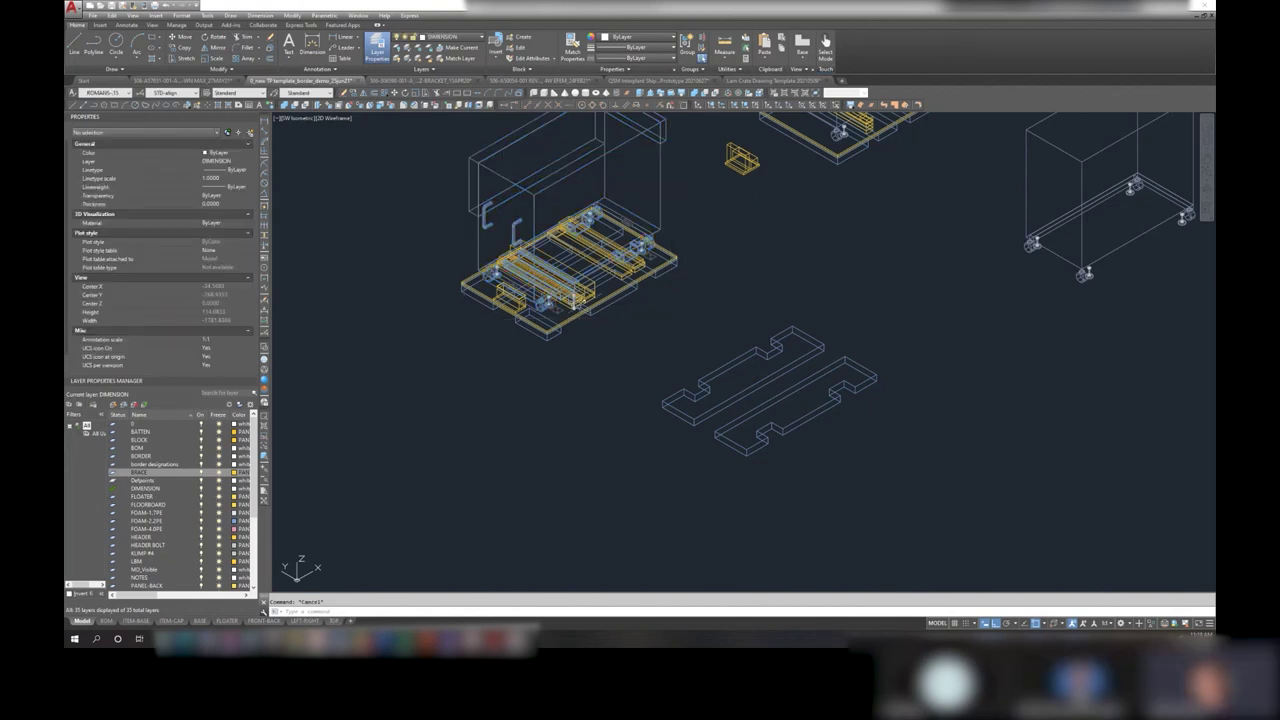
{"action": "scroll", "coordinate": [577, 313], "scroll_direction": "up", "scroll_amount": 2}
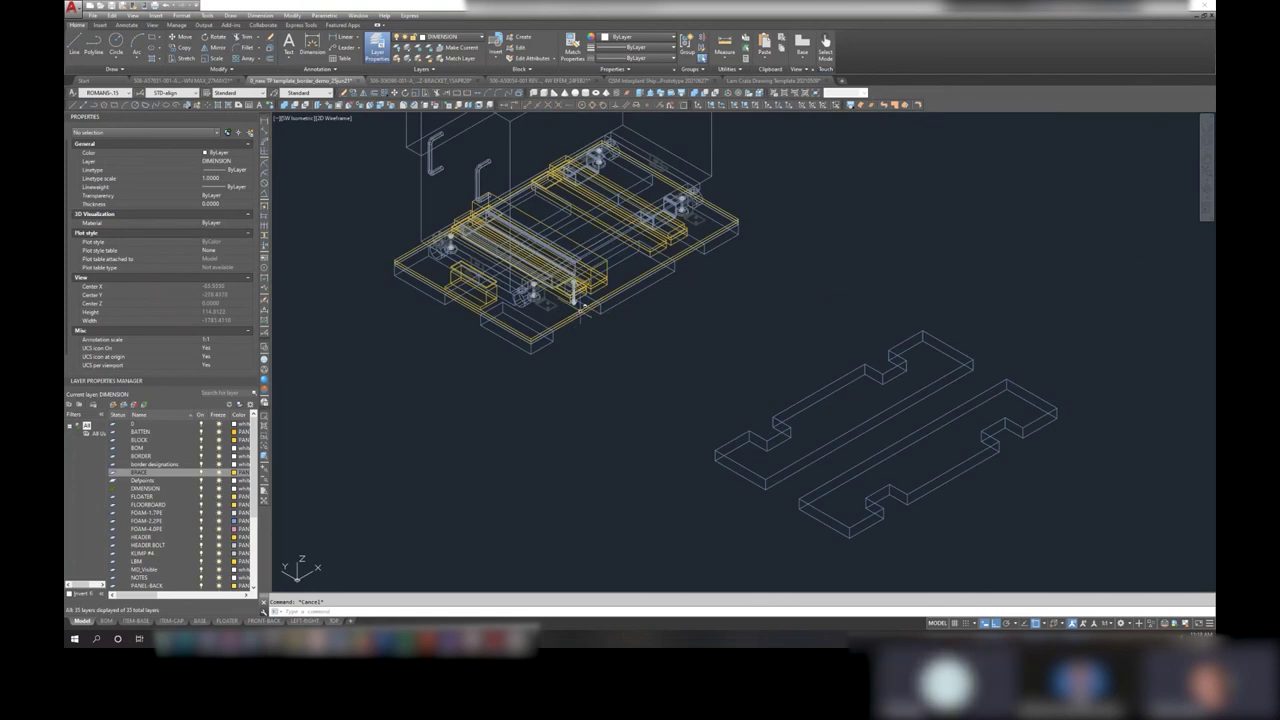
{"action": "left_click", "coordinate": [736, 215]}
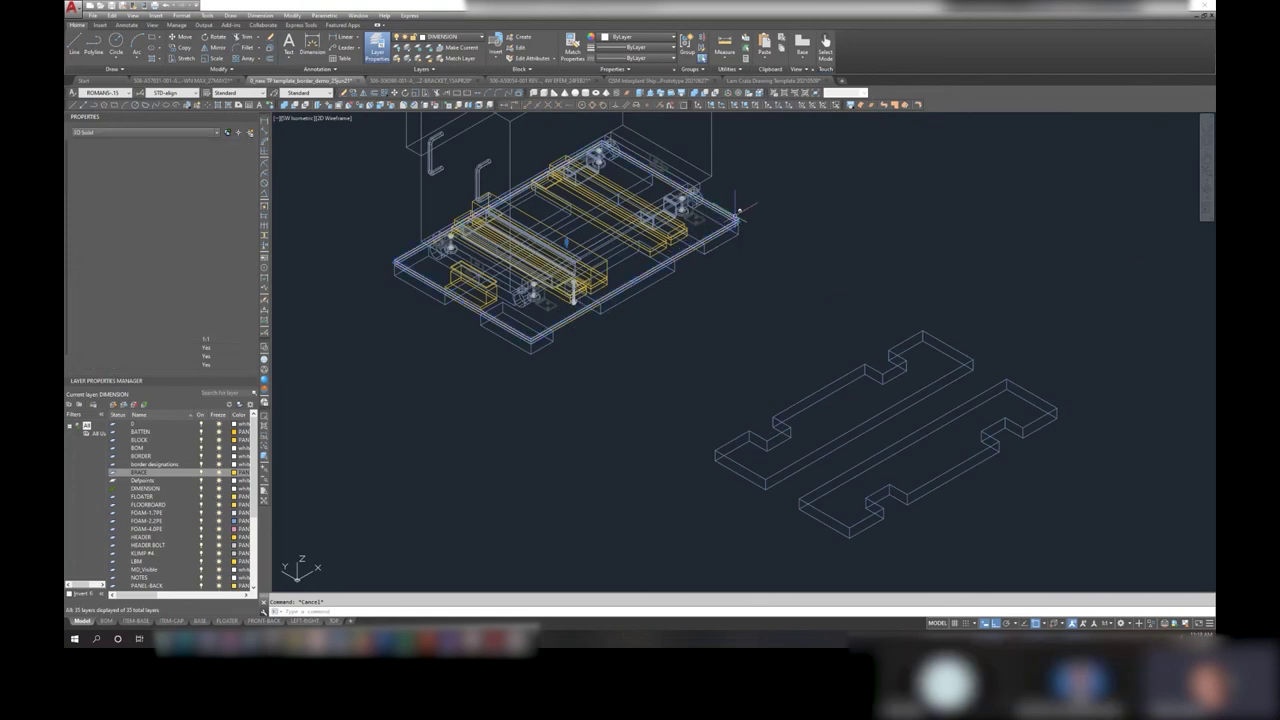
{"action": "scroll", "coordinate": [738, 213], "scroll_direction": "down", "scroll_amount": 4}
{"action": "right_click", "coordinate": [743, 216]}
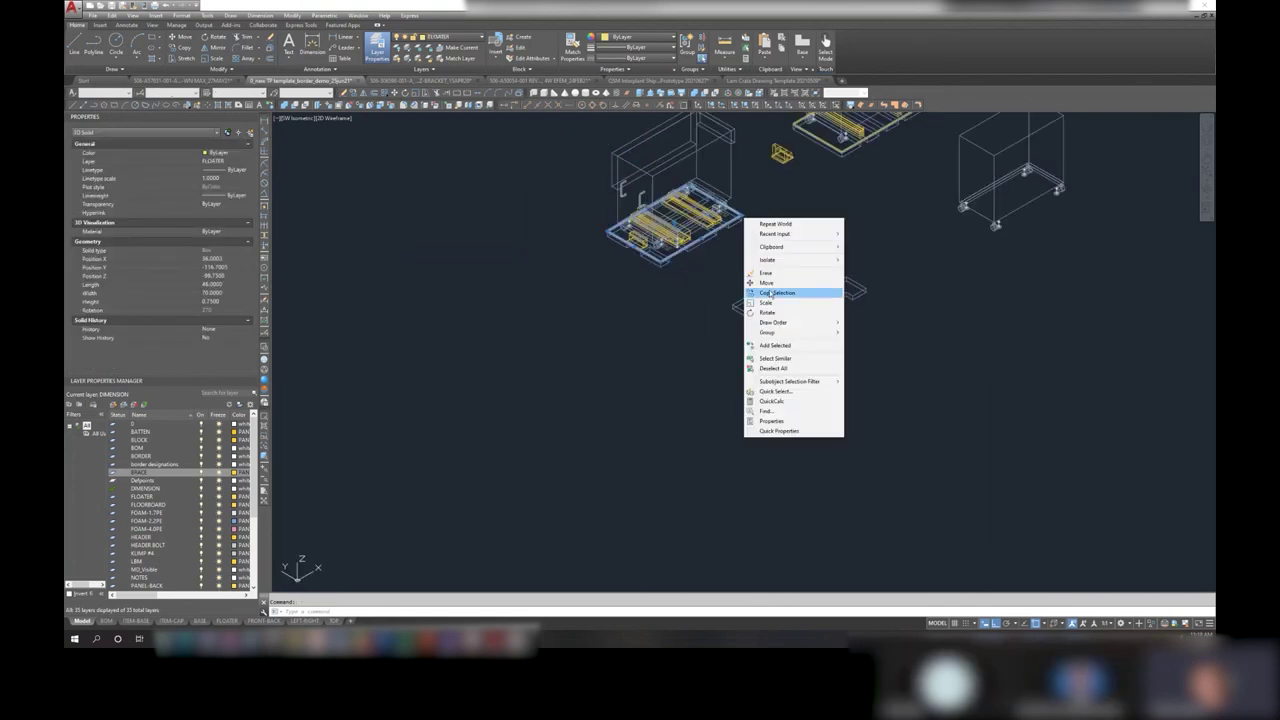
{"action": "left_click", "coordinate": [771, 293]}
{"action": "left_click", "coordinate": [725, 268]}
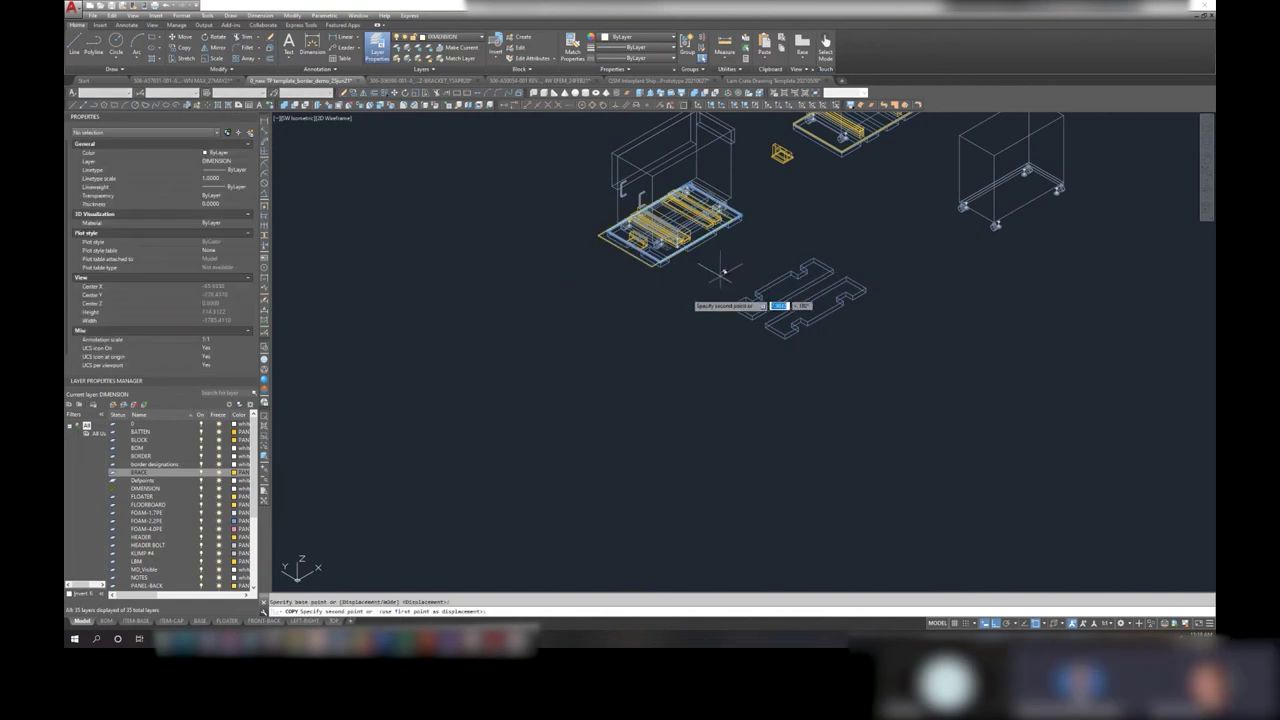
{"action": "left_click", "coordinate": [540, 345]}
{"action": "key", "text": "Escape"}
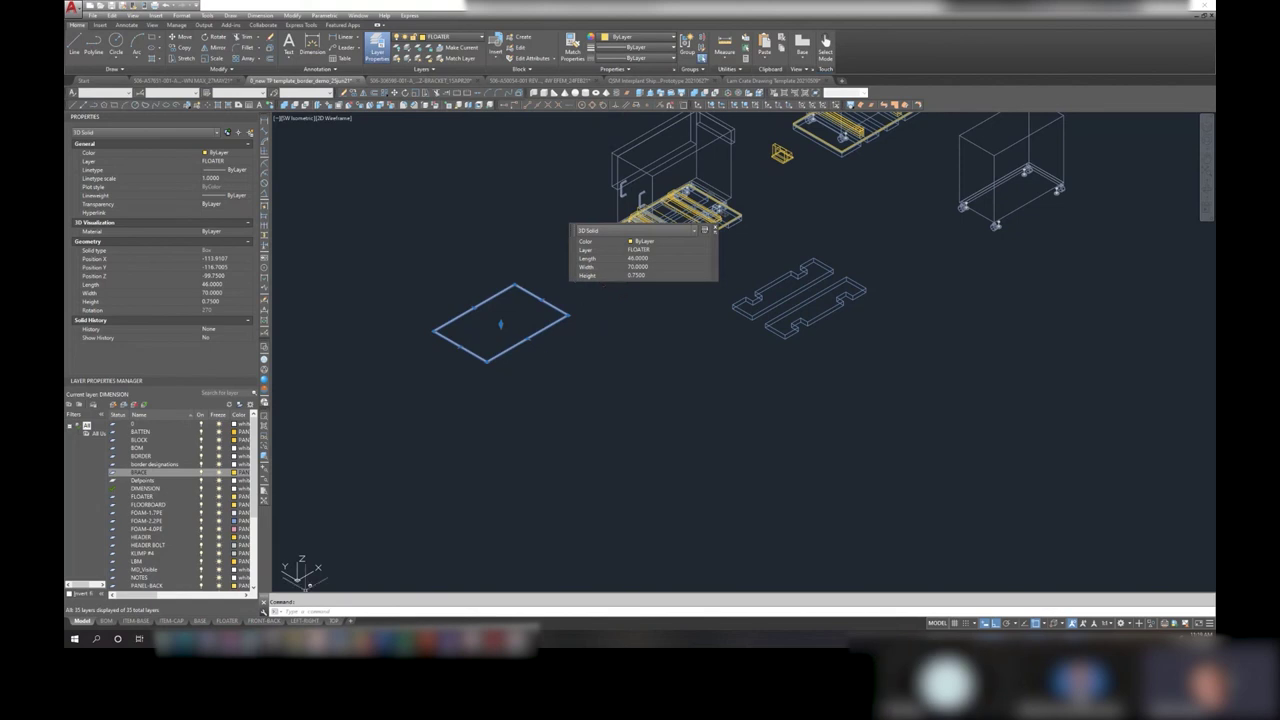
{"action": "left_click", "coordinate": [252, 642]}
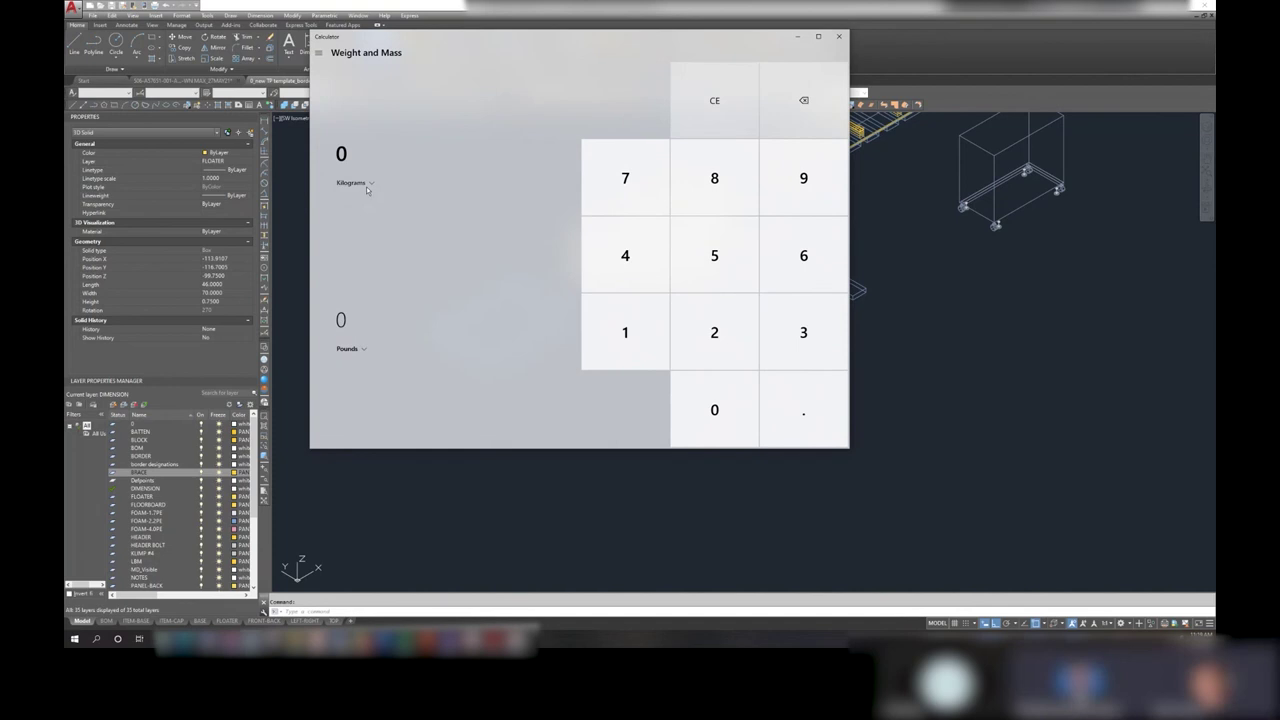
- Switch Calculator to Standard mode and compute 48 × 70 = 3,360
{"action": "left_click", "coordinate": [319, 53]}
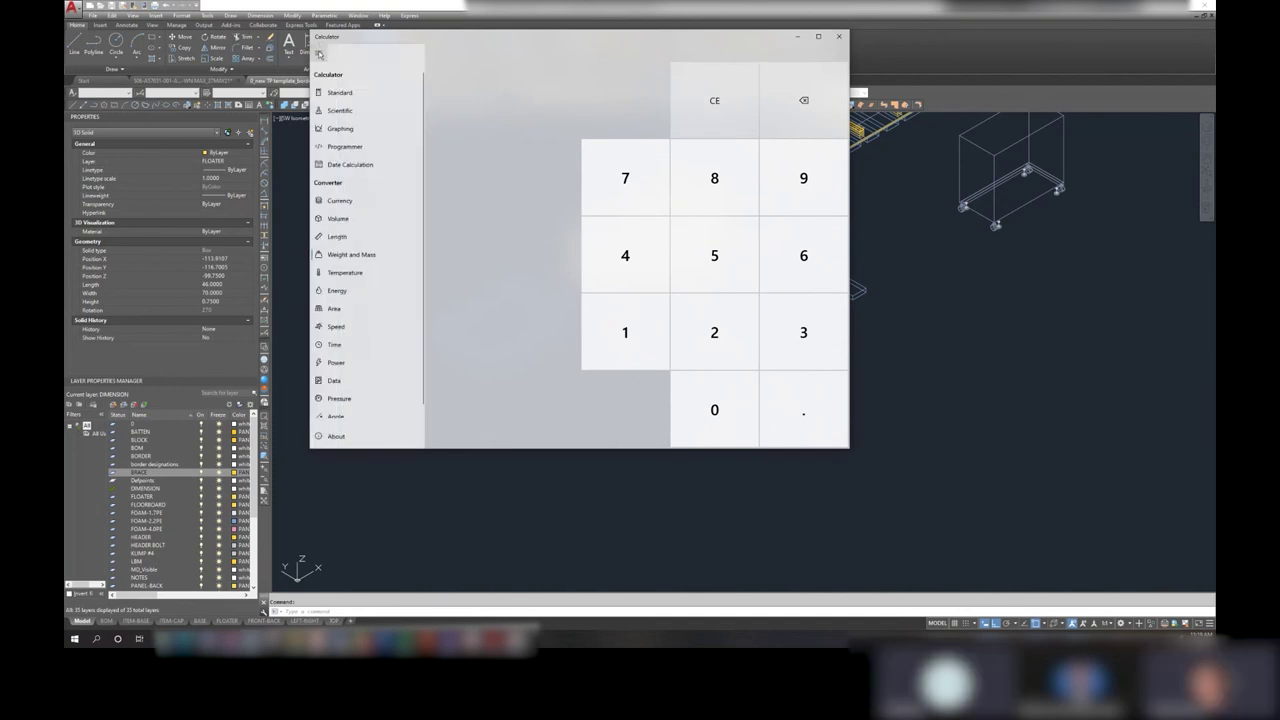
{"action": "left_click", "coordinate": [331, 90]}
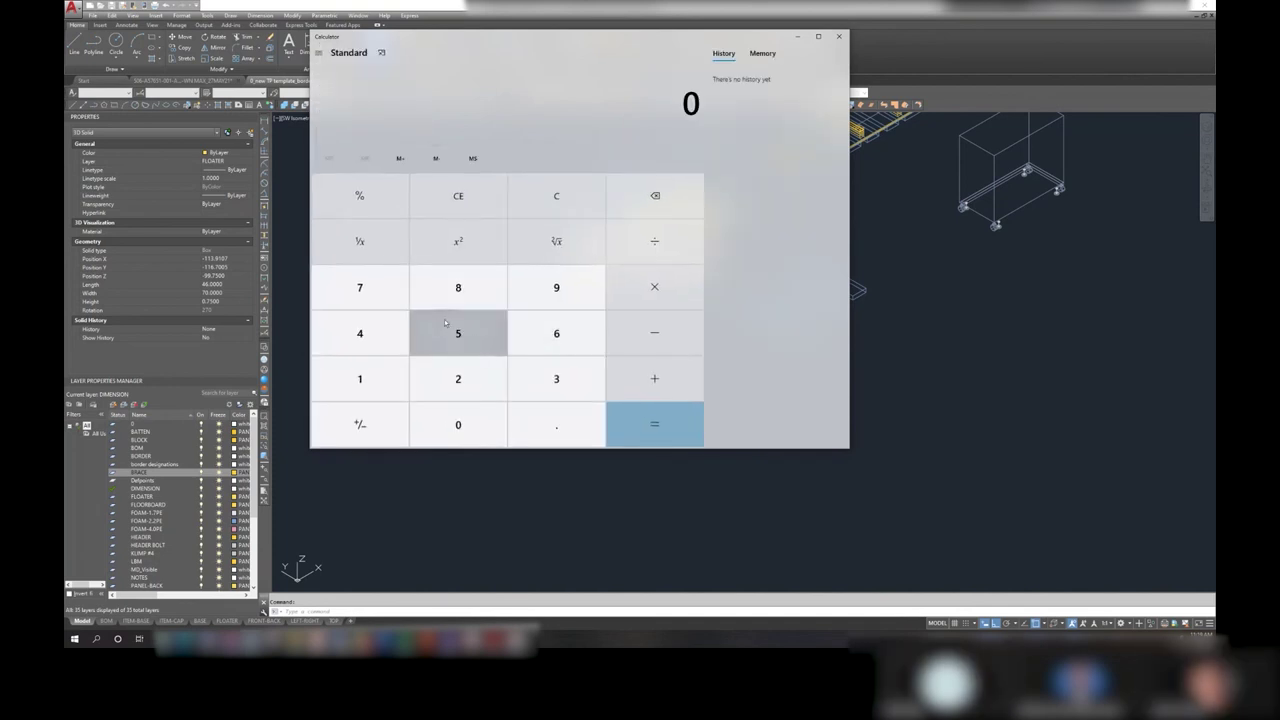
{"action": "left_click", "coordinate": [376, 341]}
{"action": "left_click", "coordinate": [457, 288]}
{"action": "left_click", "coordinate": [650, 290]}
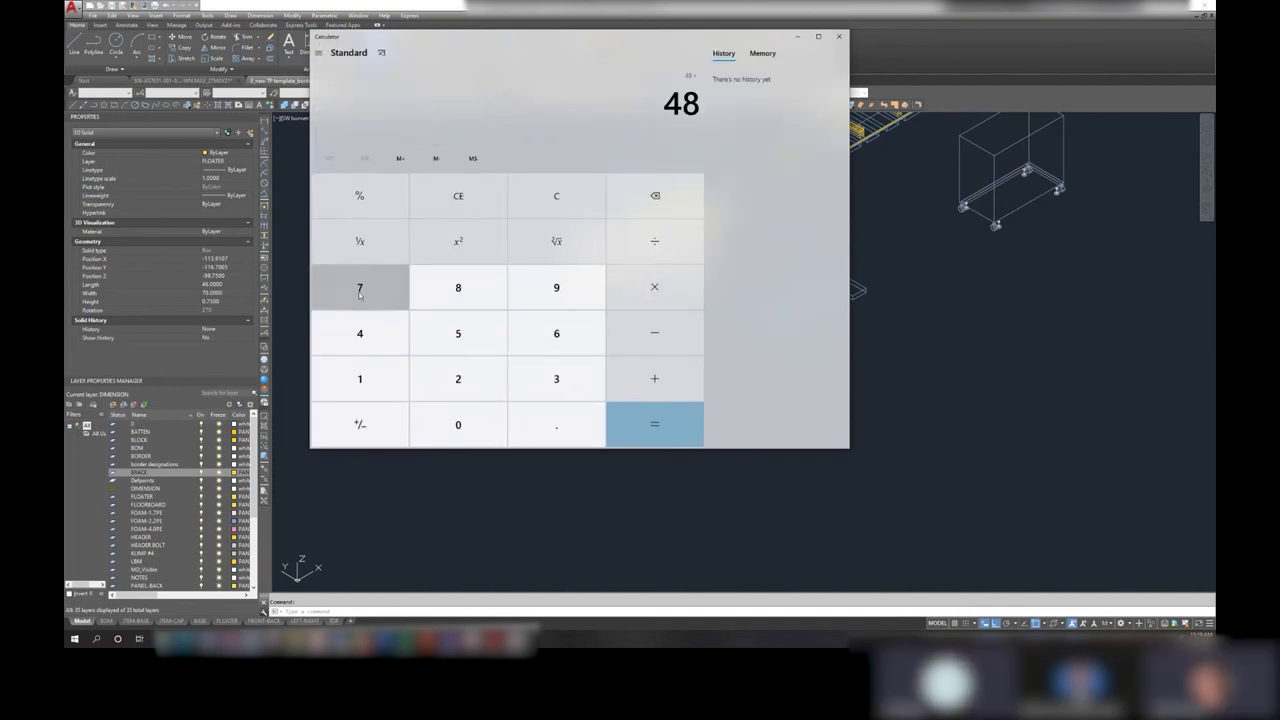
{"action": "left_click", "coordinate": [358, 288]}
{"action": "left_click", "coordinate": [470, 432]}
{"action": "left_click", "coordinate": [660, 426]}
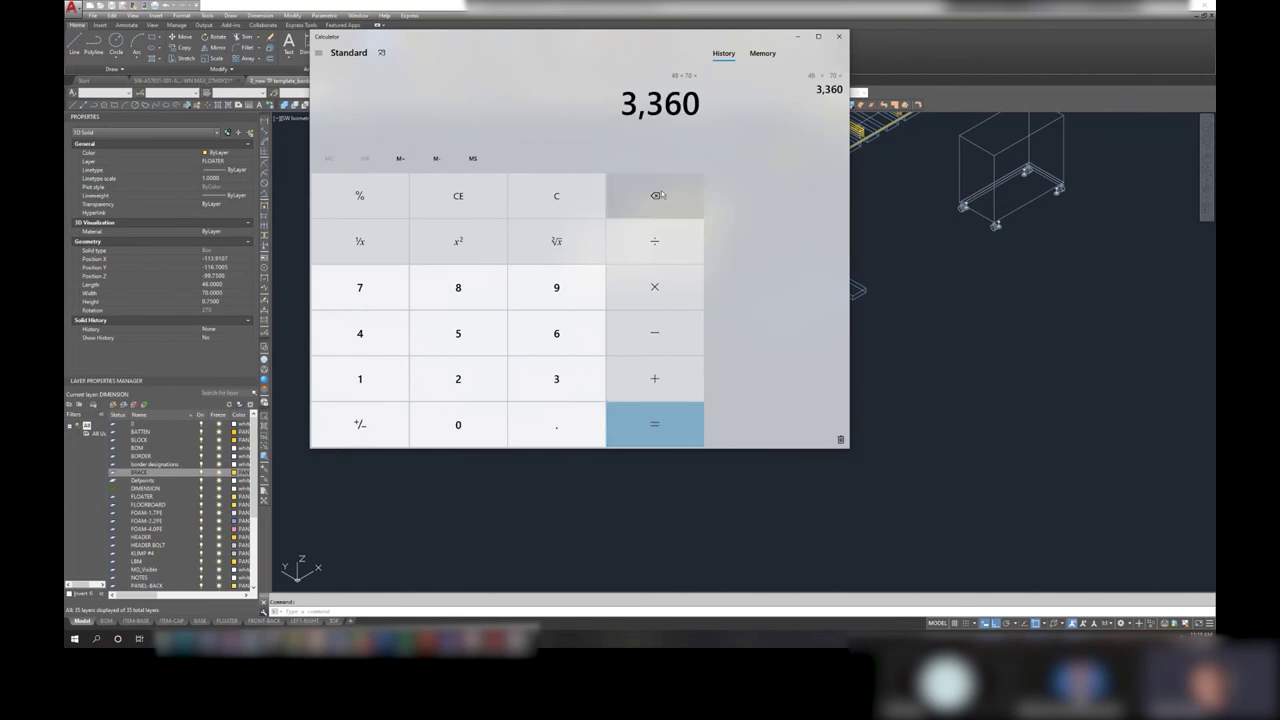
- Move the calculator aside and minimize it to bring back the AutoCAD drawing
{"action": "left_click_drag", "start_coordinate": [690, 46], "coordinate": [1058, 80]}
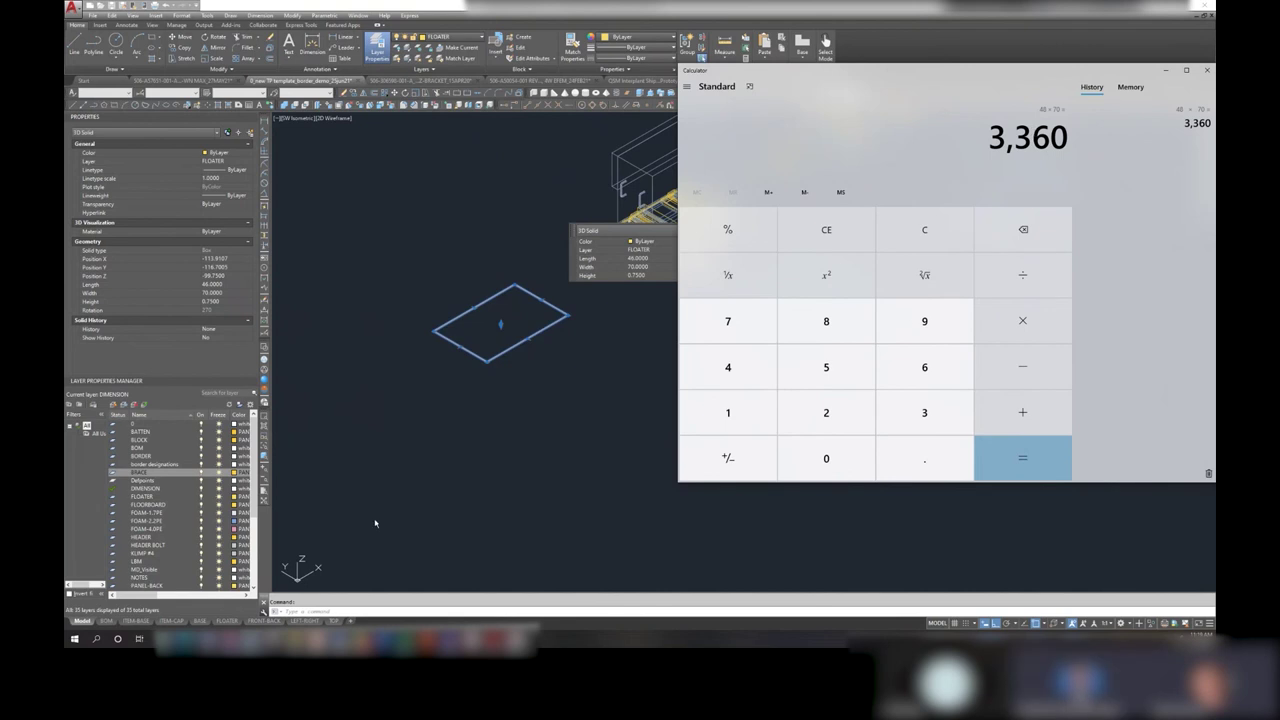
{"action": "mouse_move", "coordinate": [405, 640]}
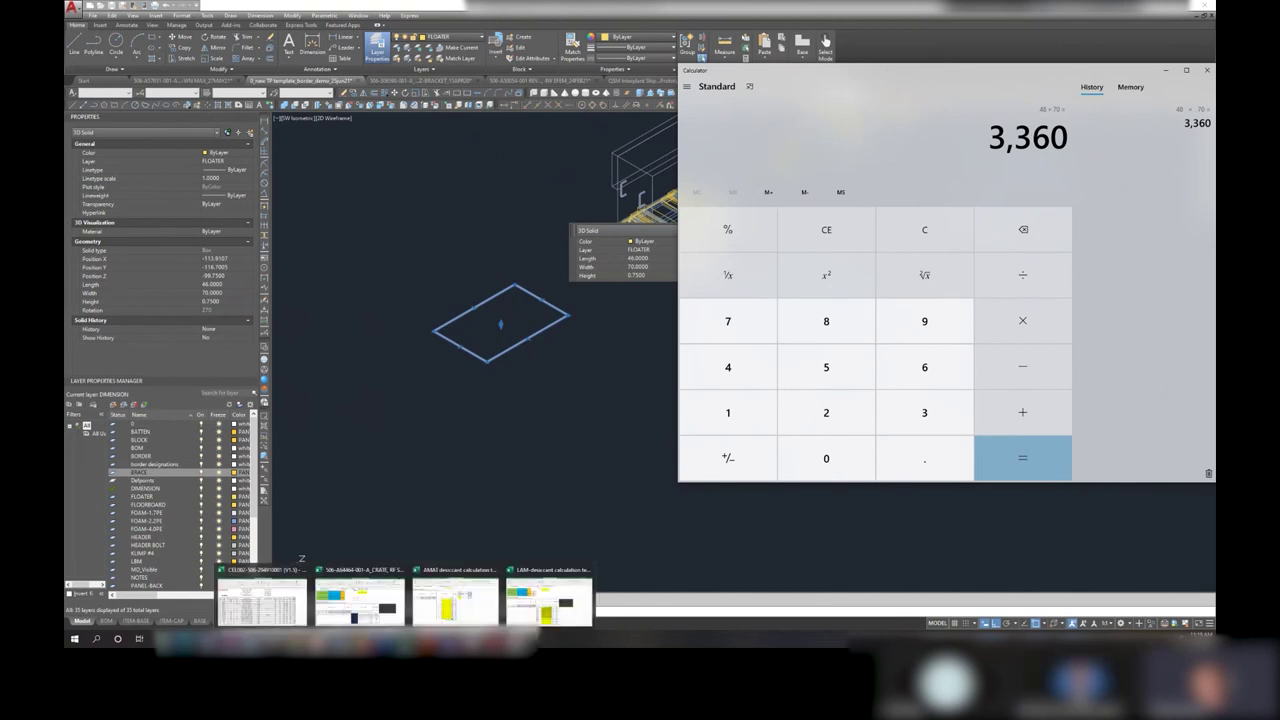
{"action": "left_click", "coordinate": [420, 646]}
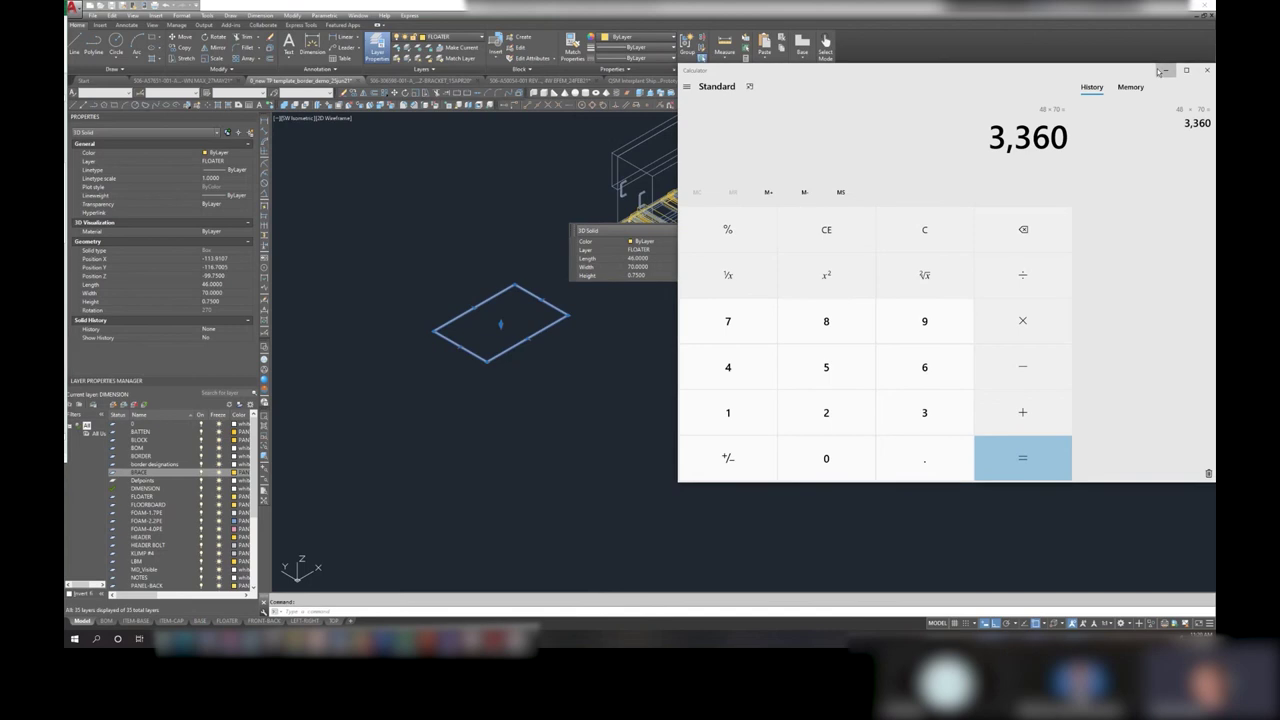
{"action": "left_click", "coordinate": [1165, 70]}
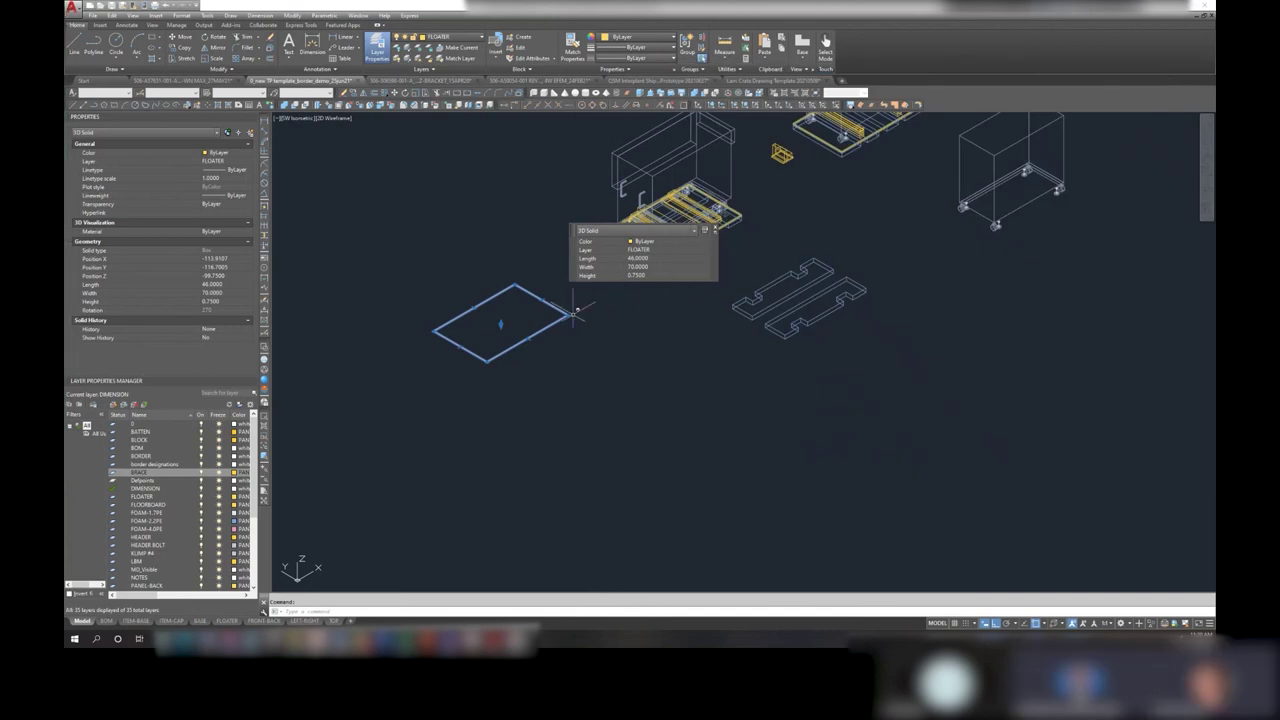
{"action": "key", "text": "Escape"}
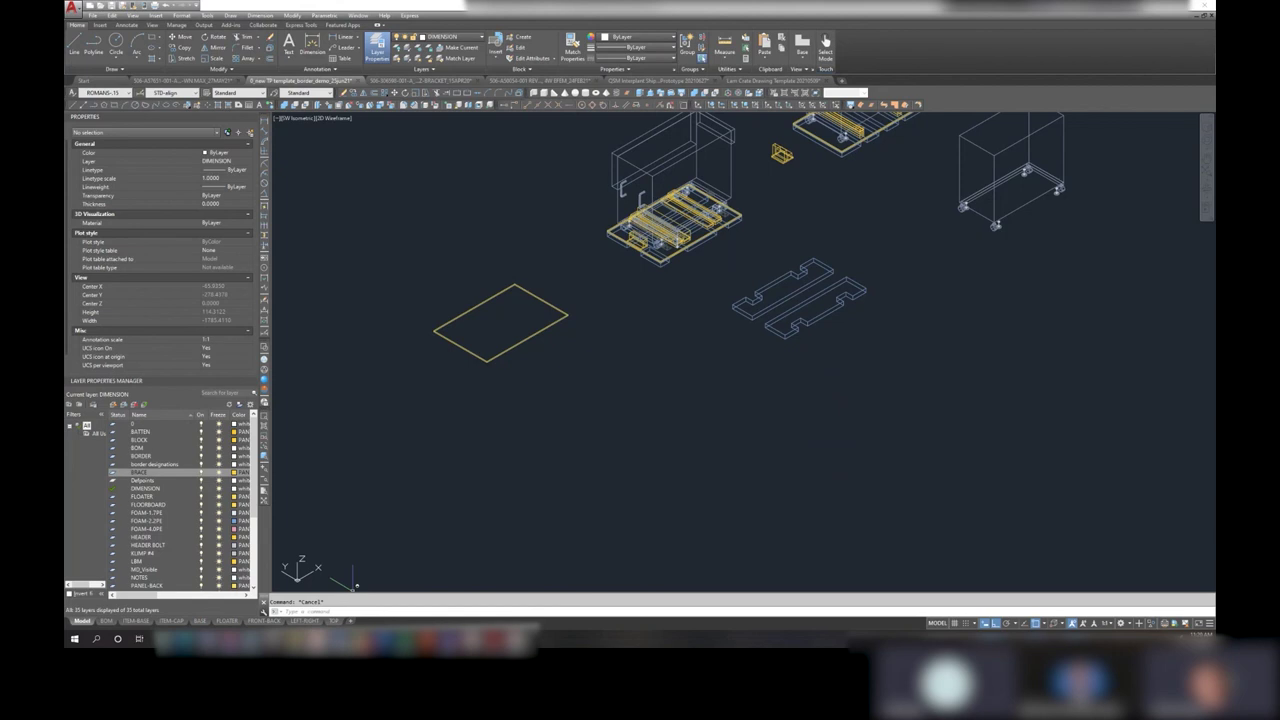
- Select the crated equipment assembly near the drawing's top, then Alt+Tab back to Calculator
{"action": "left_click", "coordinate": [708, 137]}
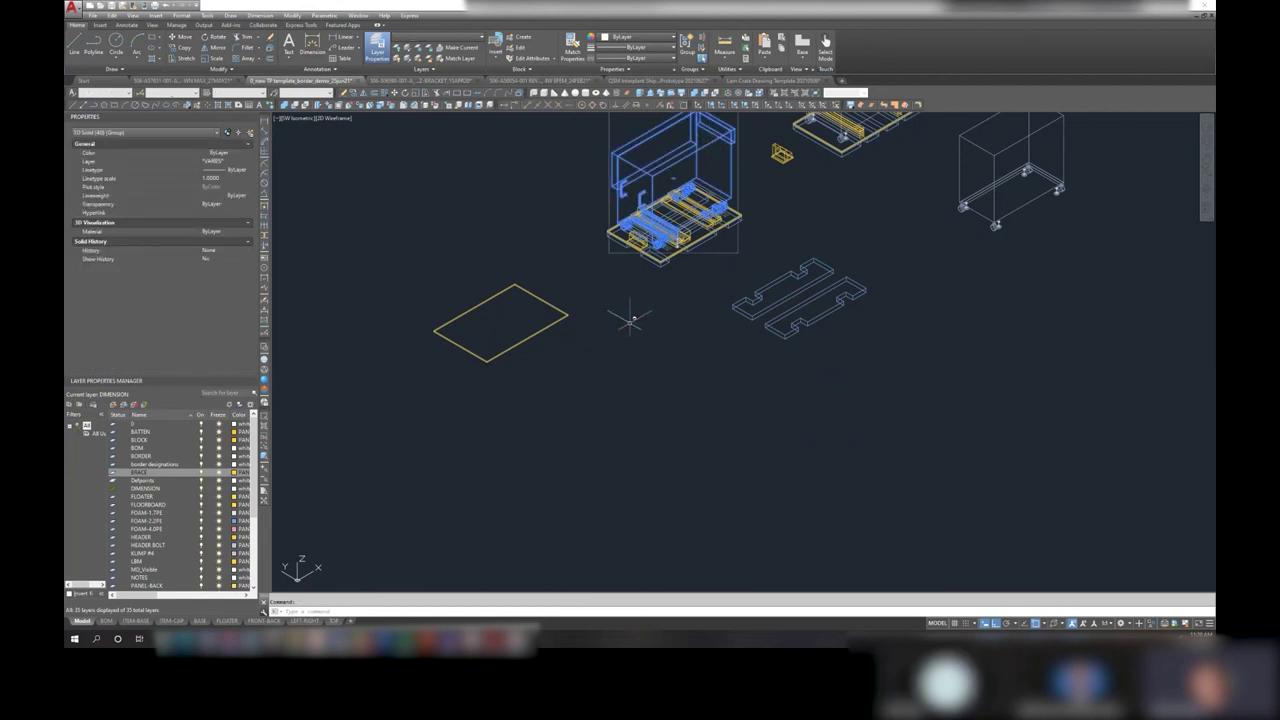
{"action": "key", "text": "alt+Tab"}
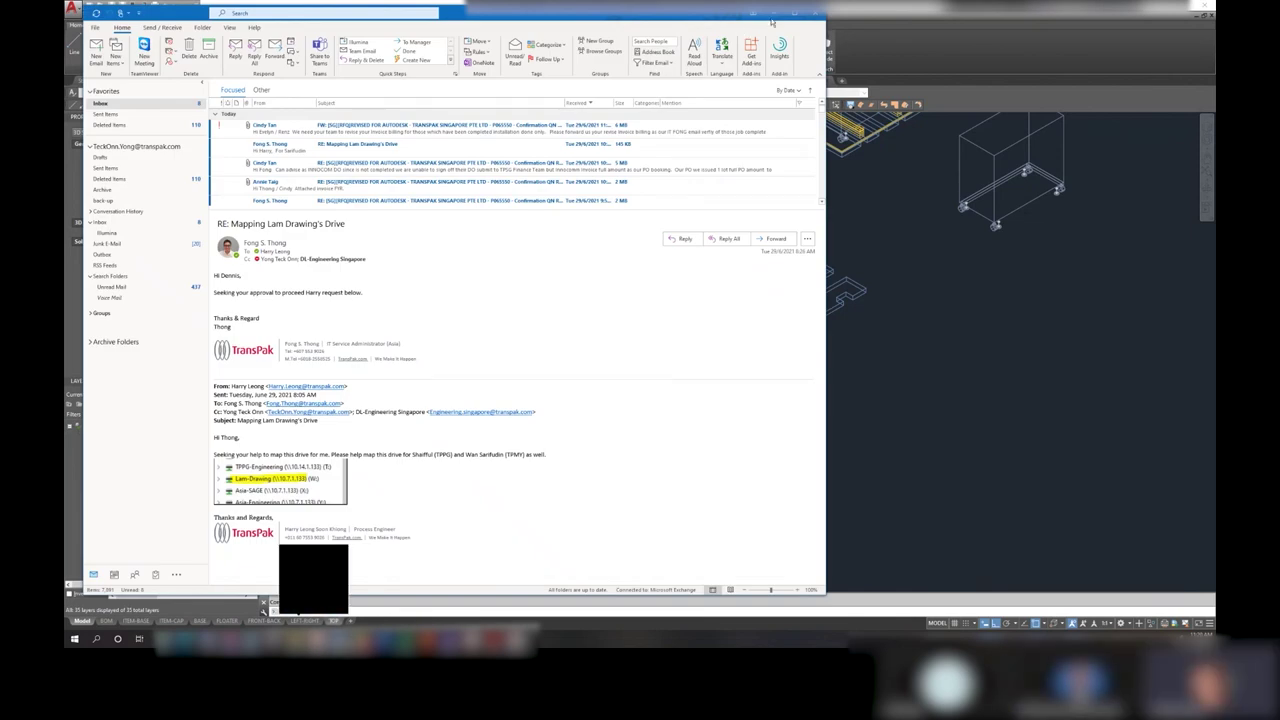
{"action": "key", "text": "alt+Tab"}
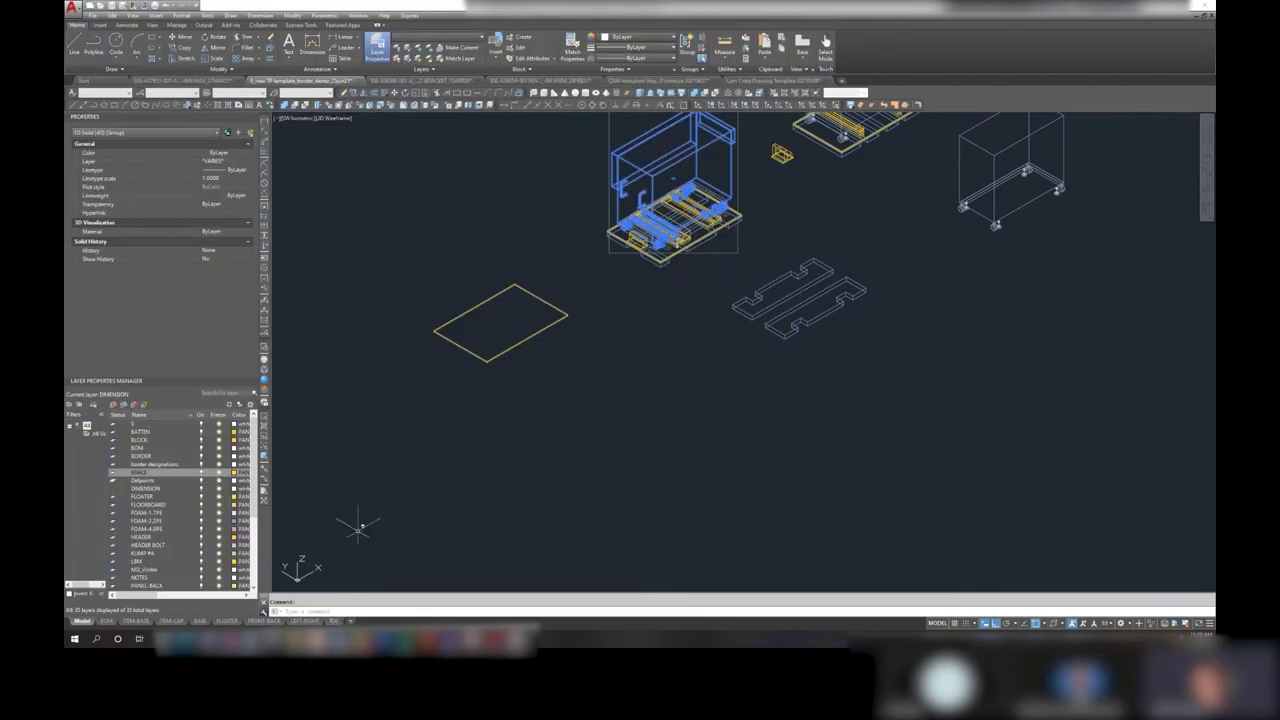
{"action": "key", "text": "alt+Tab"}
- Compute 2500 ÷ 1.125 = 2,222.22 in Calculator
{"action": "left_click", "coordinate": [828, 413]}
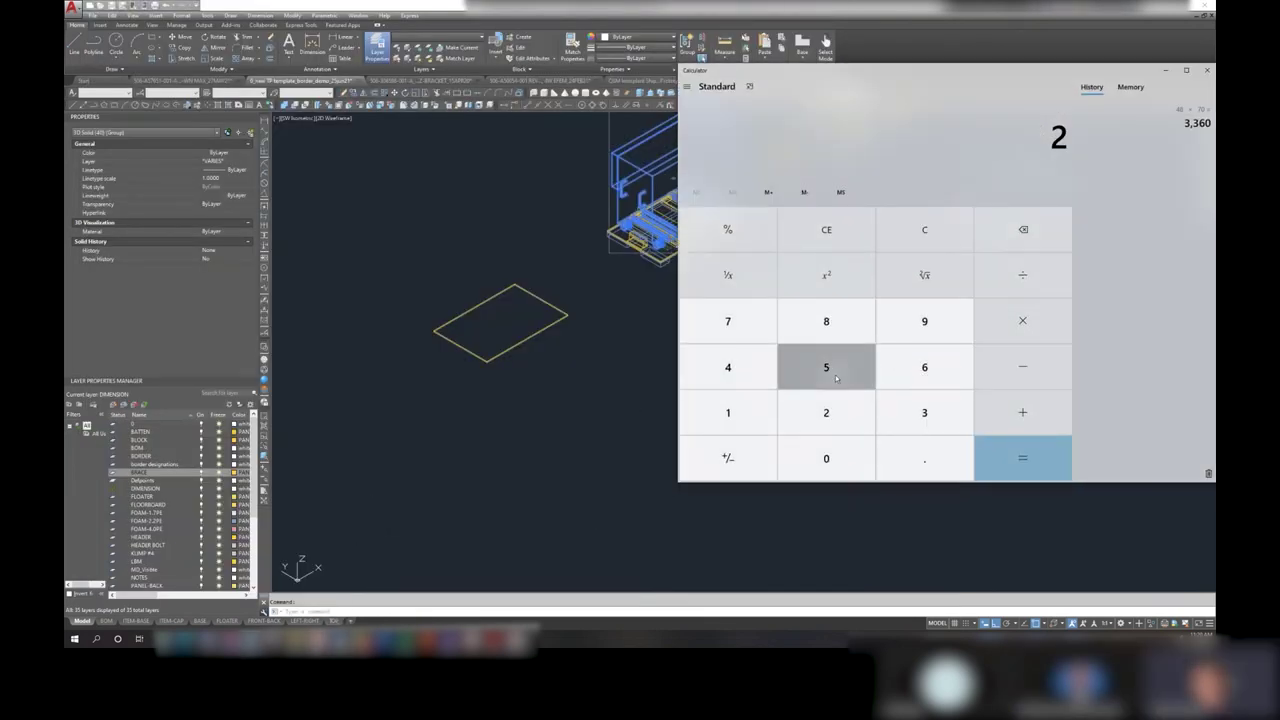
{"action": "left_click", "coordinate": [836, 378]}
{"action": "left_click", "coordinate": [832, 447]}
{"action": "left_click", "coordinate": [832, 447]}
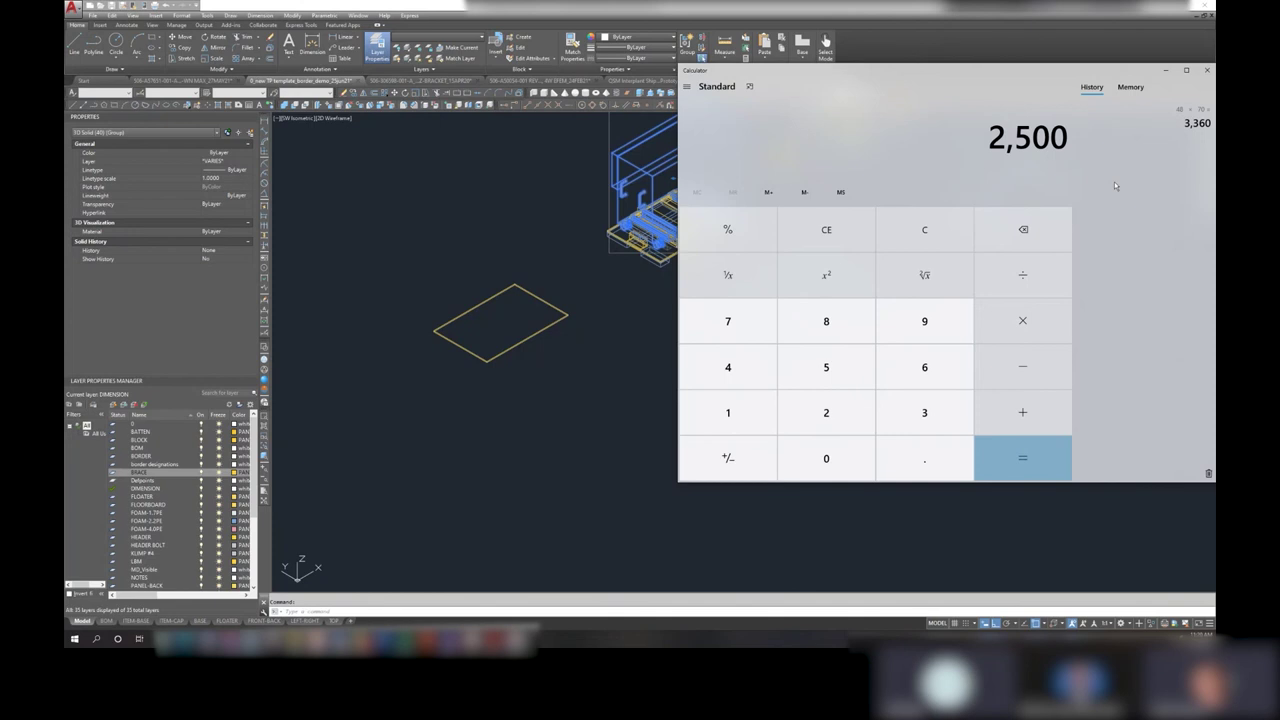
{"action": "left_click", "coordinate": [1022, 275]}
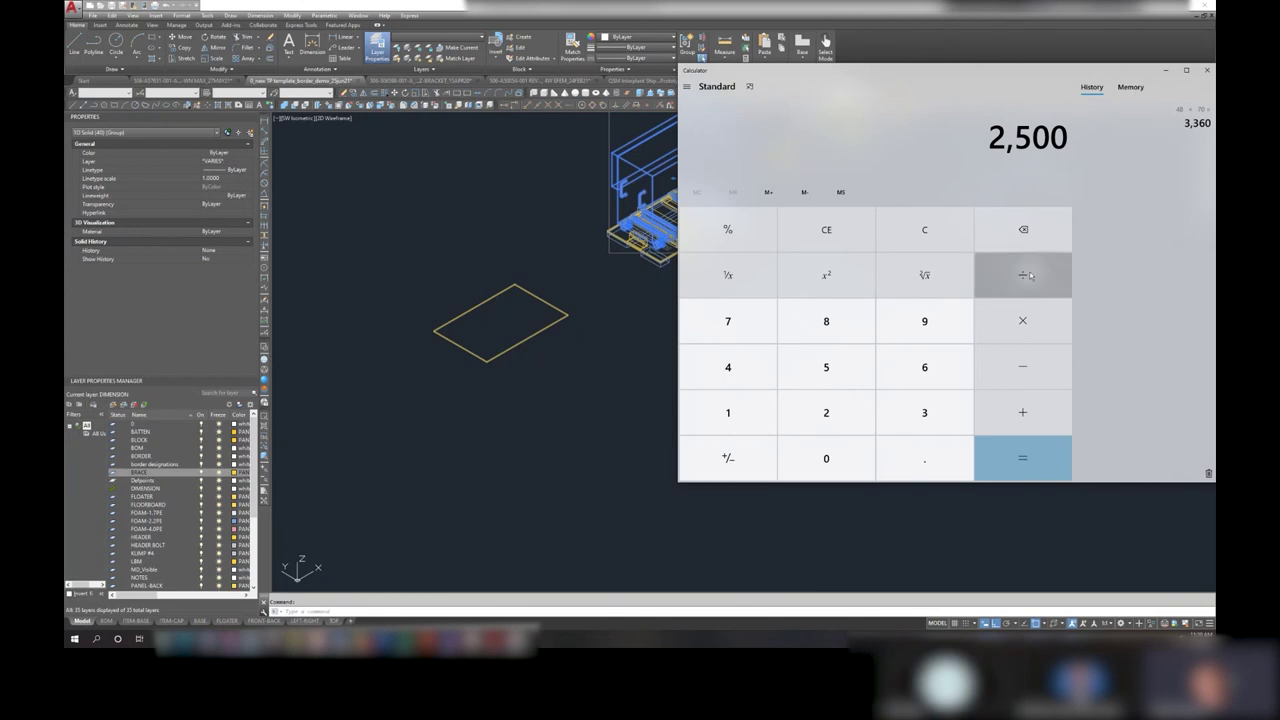
{"action": "left_click", "coordinate": [733, 414]}
{"action": "left_click", "coordinate": [888, 466]}
{"action": "left_click", "coordinate": [740, 418]}
{"action": "left_click", "coordinate": [828, 414]}
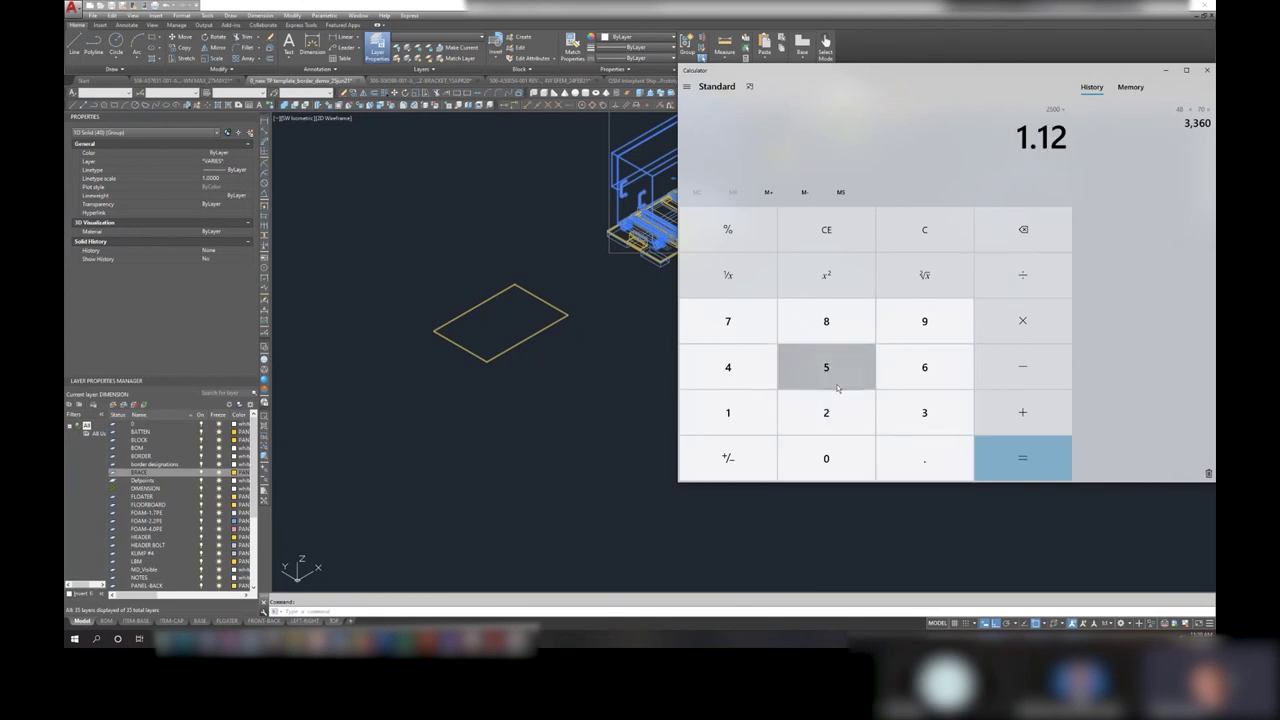
{"action": "left_click", "coordinate": [840, 384]}
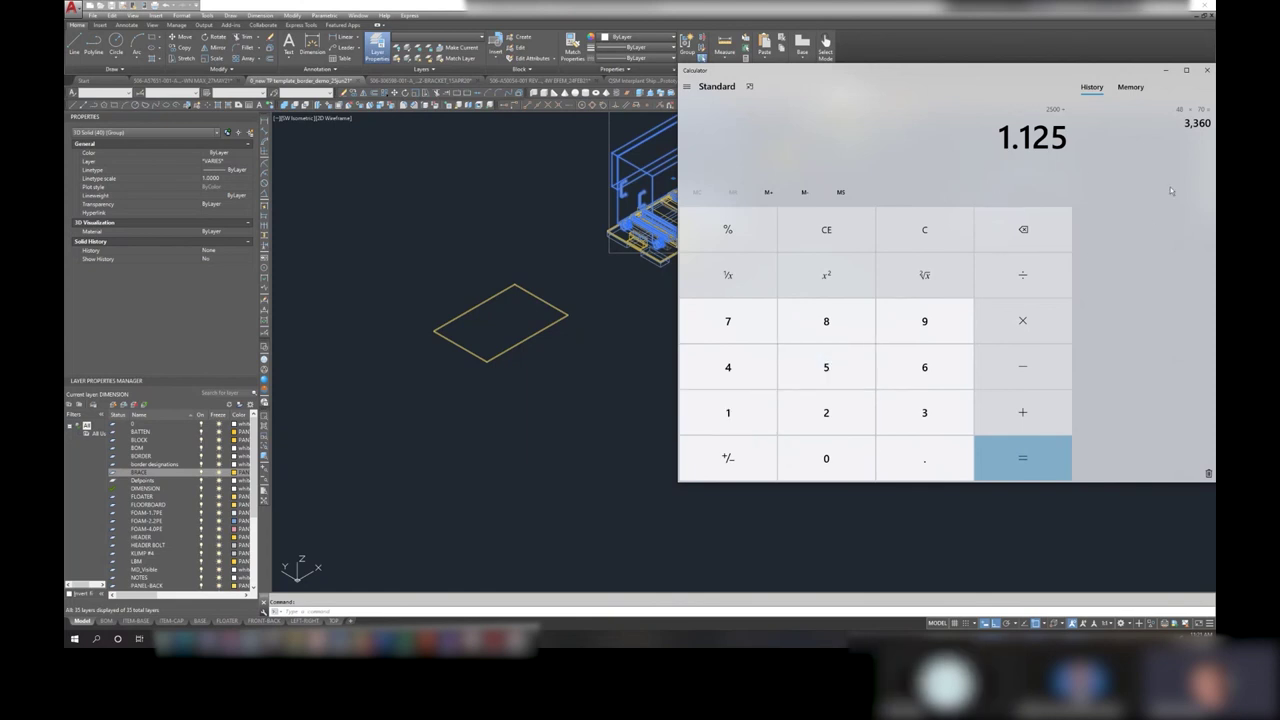
{"action": "left_click", "coordinate": [1022, 457]}
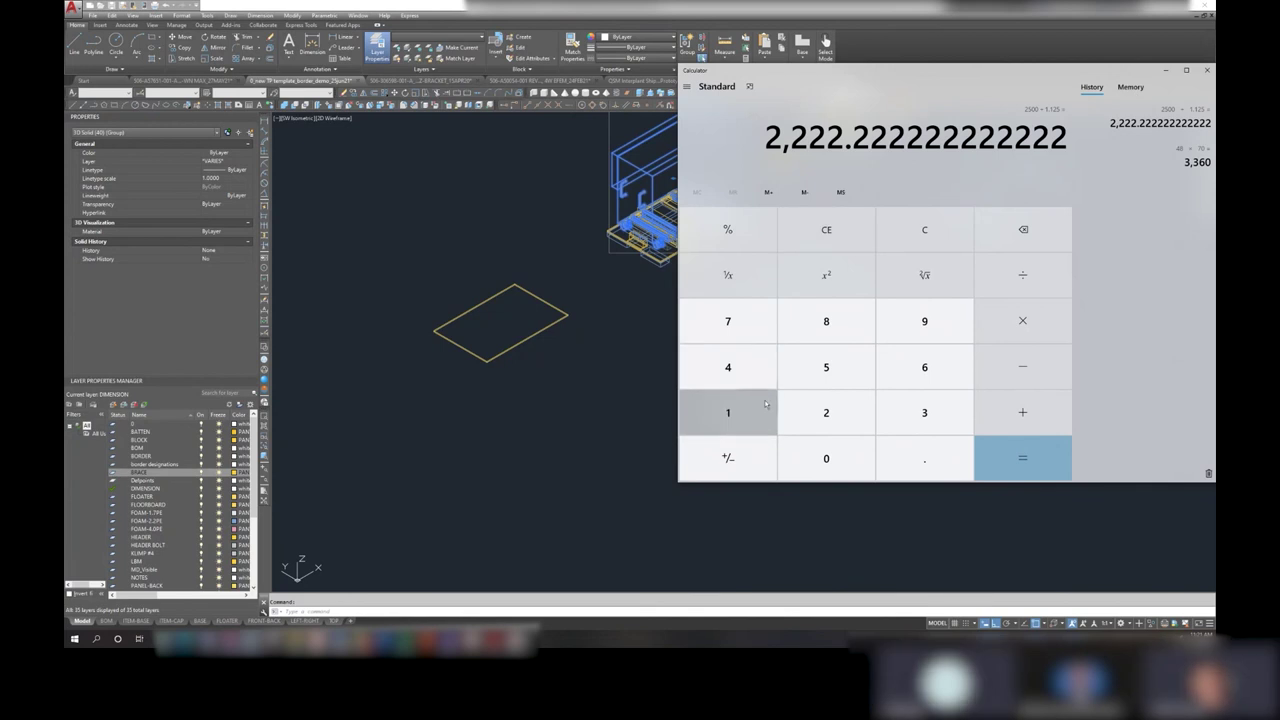
- Start a 3360 × calculation, then clear the calculator back to 0
{"action": "left_click", "coordinate": [912, 414]}
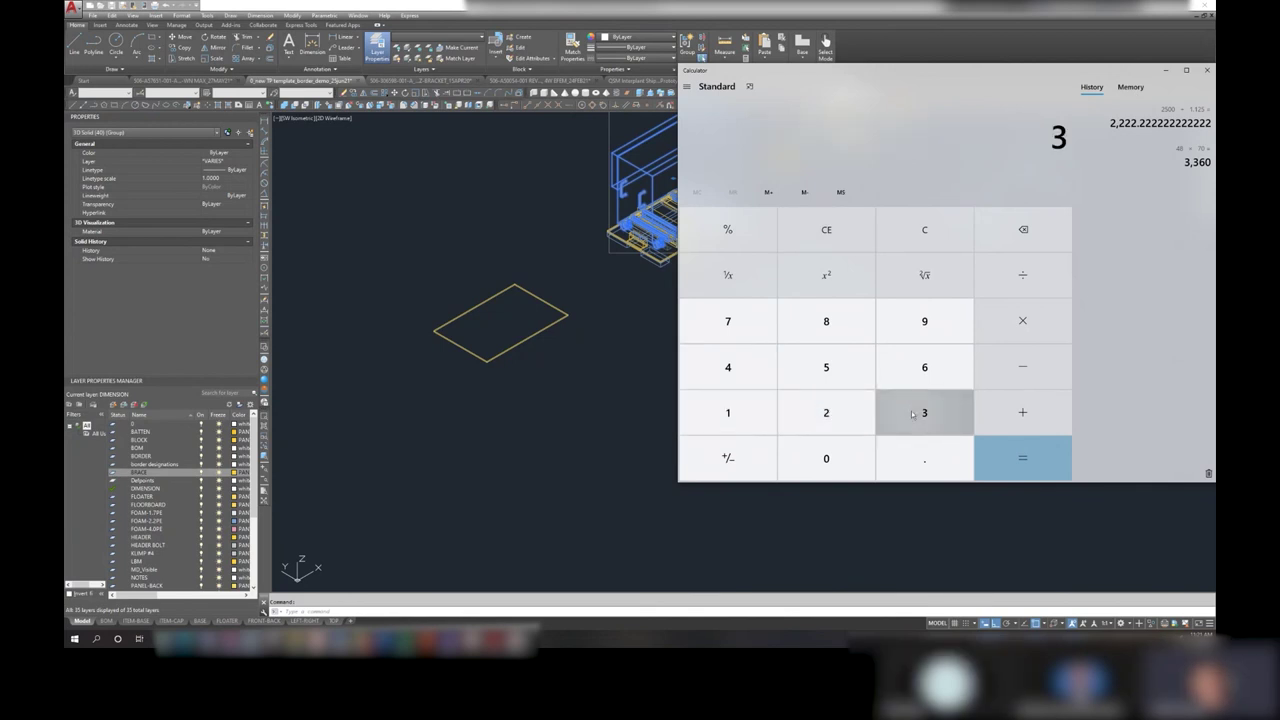
{"action": "left_click", "coordinate": [912, 414]}
{"action": "left_click", "coordinate": [920, 368]}
{"action": "left_click", "coordinate": [829, 464]}
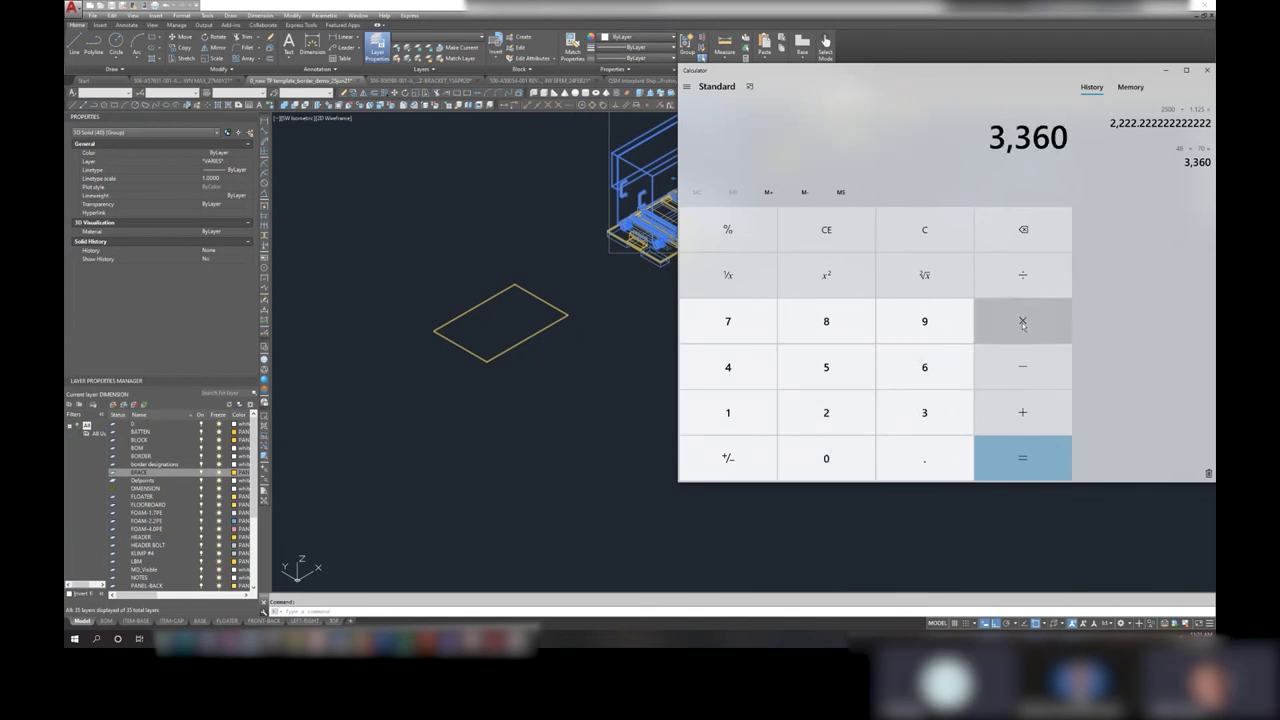
{"action": "left_click", "coordinate": [1018, 326]}
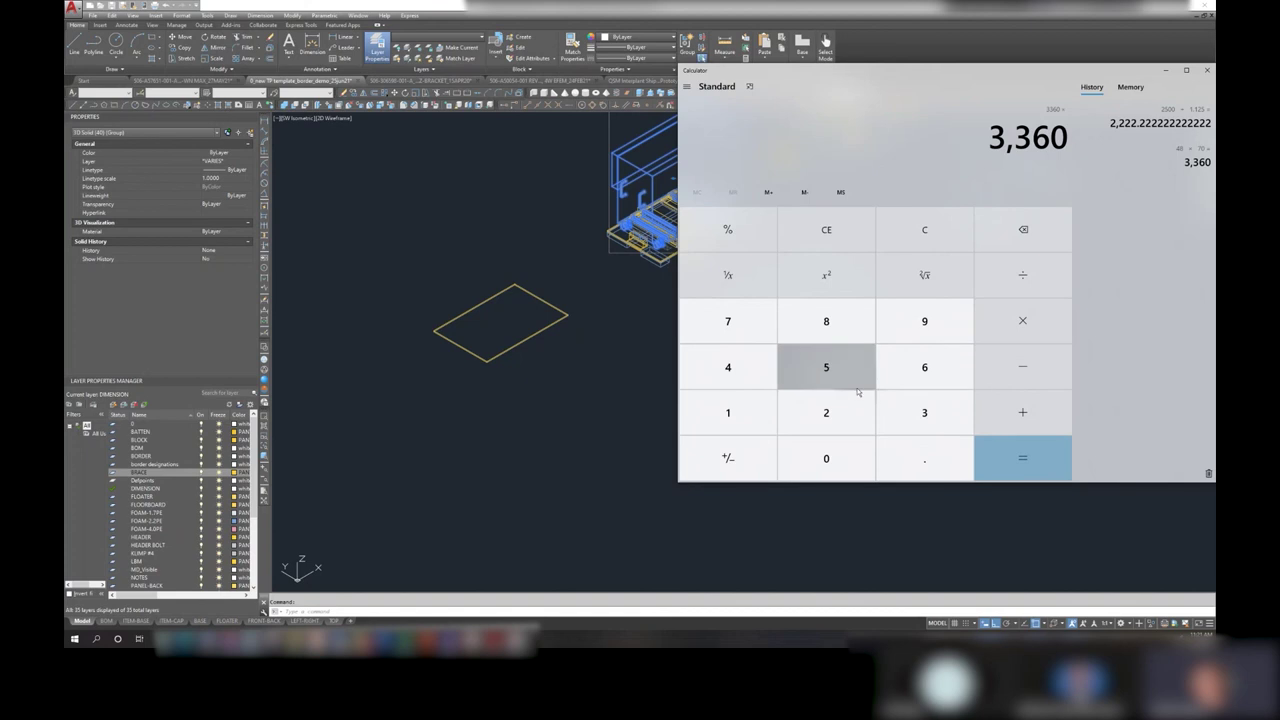
{"action": "left_click", "coordinate": [1023, 232]}
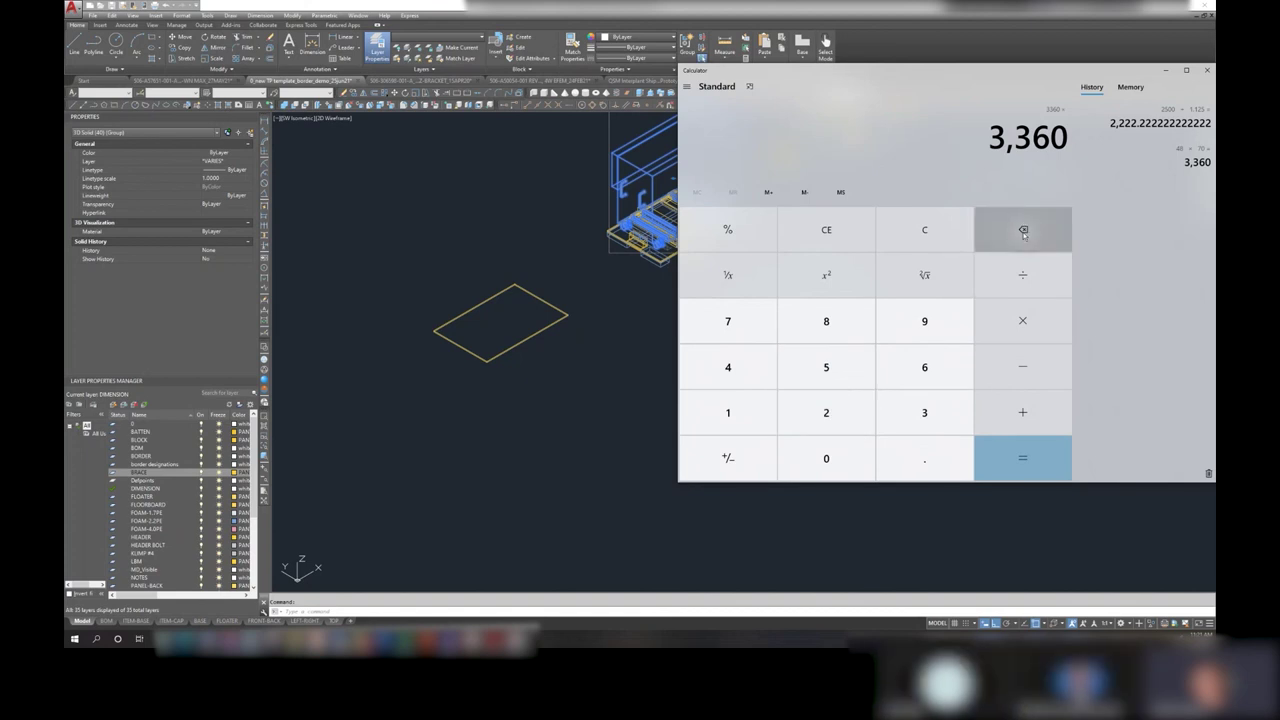
{"action": "left_click", "coordinate": [924, 232]}
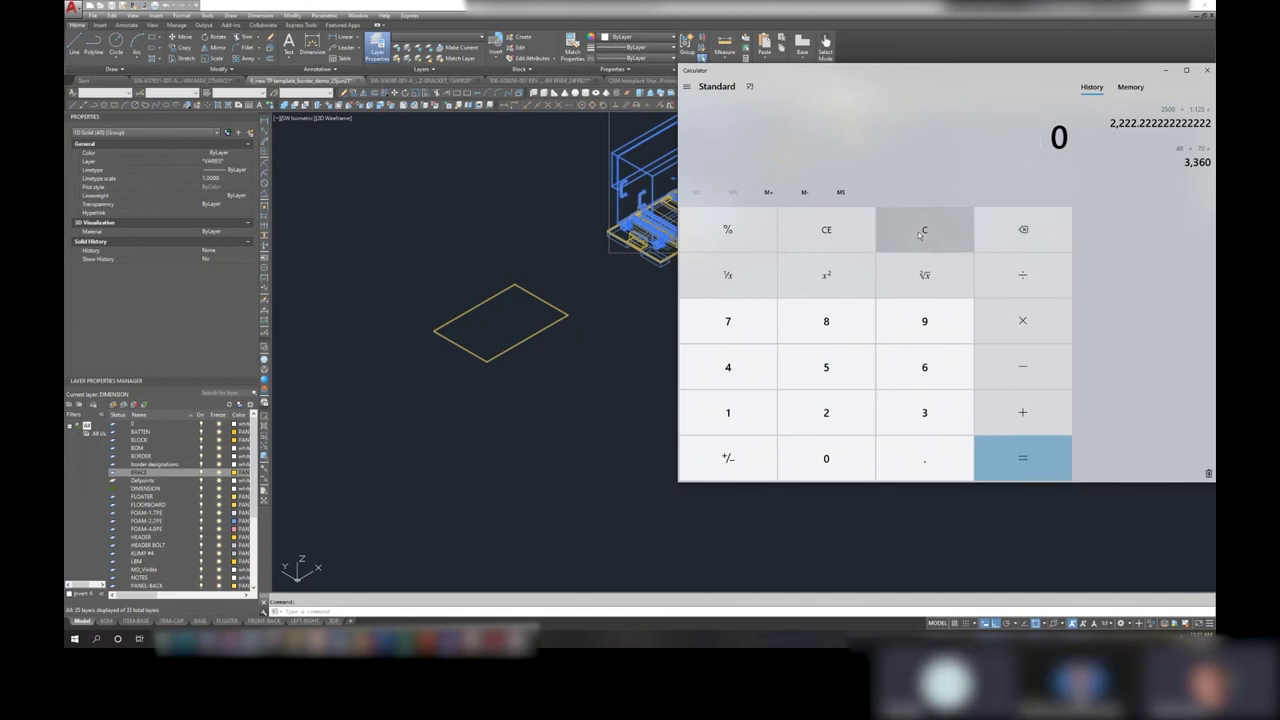
- Enter 2500 ÷ 1.25 in Calculator to get the result 2,000
{"action": "left_click", "coordinate": [826, 412]}
{"action": "left_click", "coordinate": [826, 367]}
{"action": "double_click", "coordinate": [826, 458]}
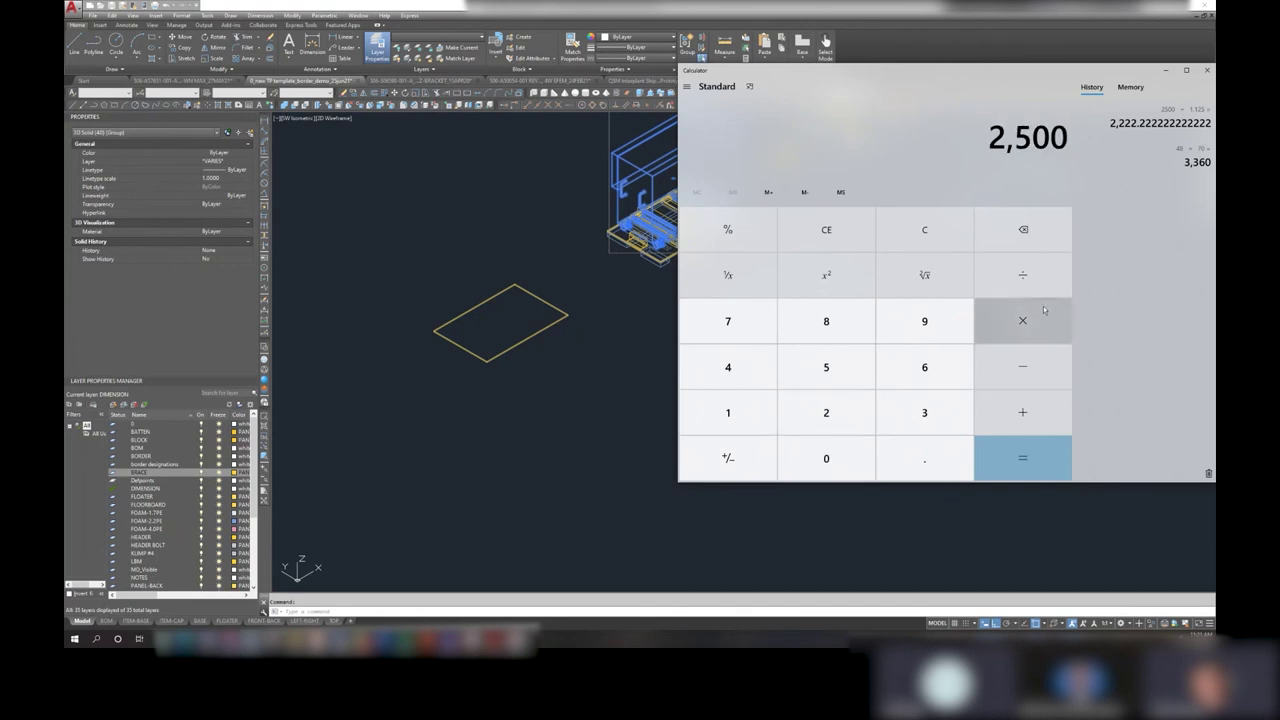
{"action": "left_click", "coordinate": [1023, 275]}
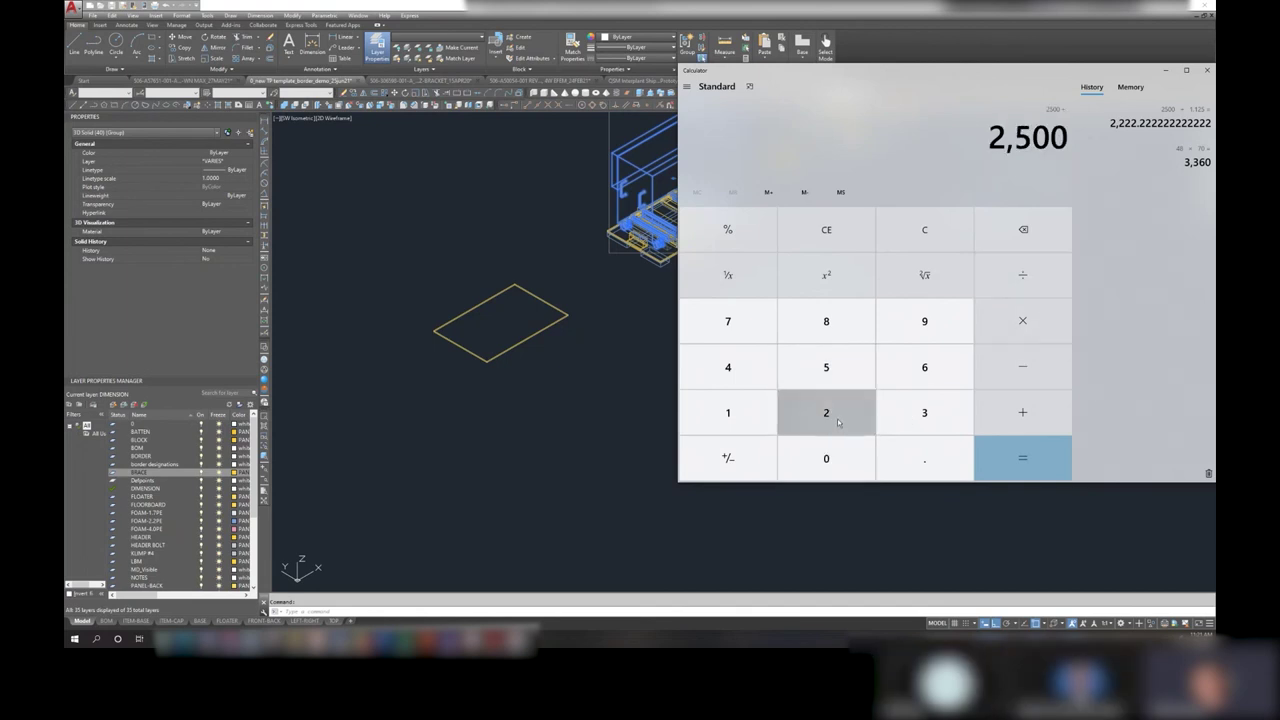
{"action": "type", "text": "1."}
{"action": "left_click", "coordinate": [838, 417]}
{"action": "left_click", "coordinate": [857, 373]}
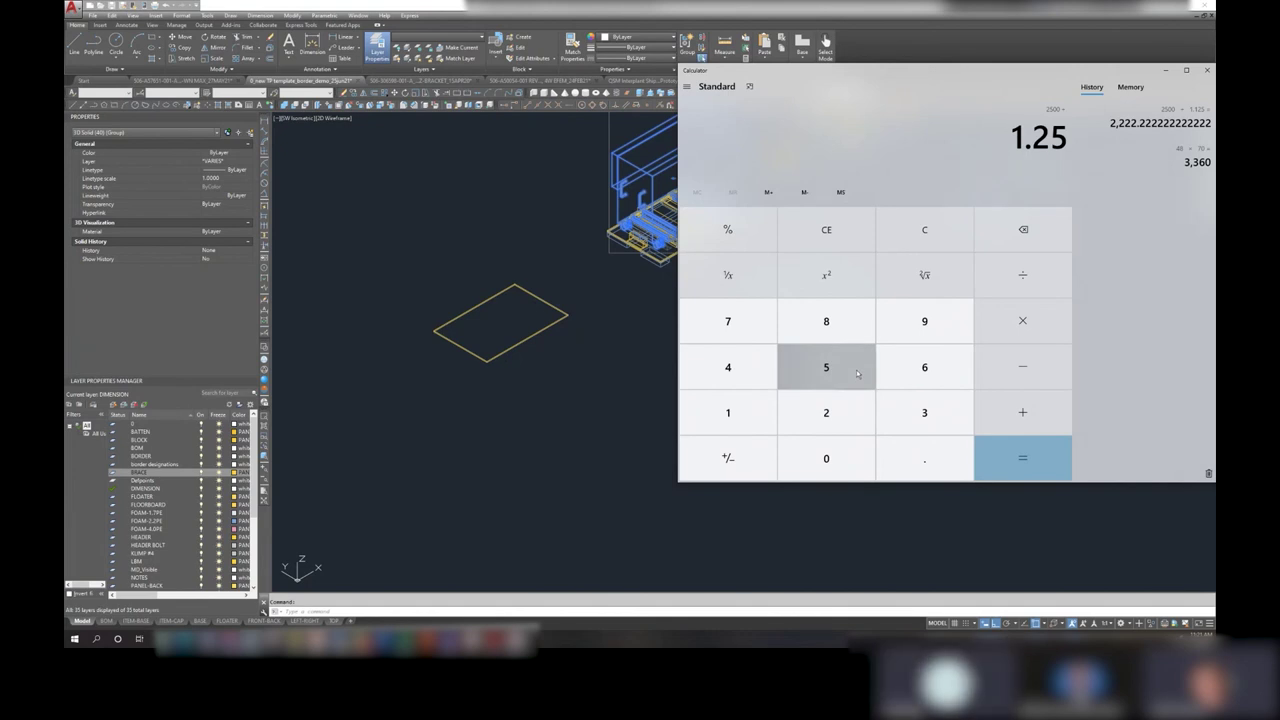
{"action": "left_click", "coordinate": [1046, 472]}
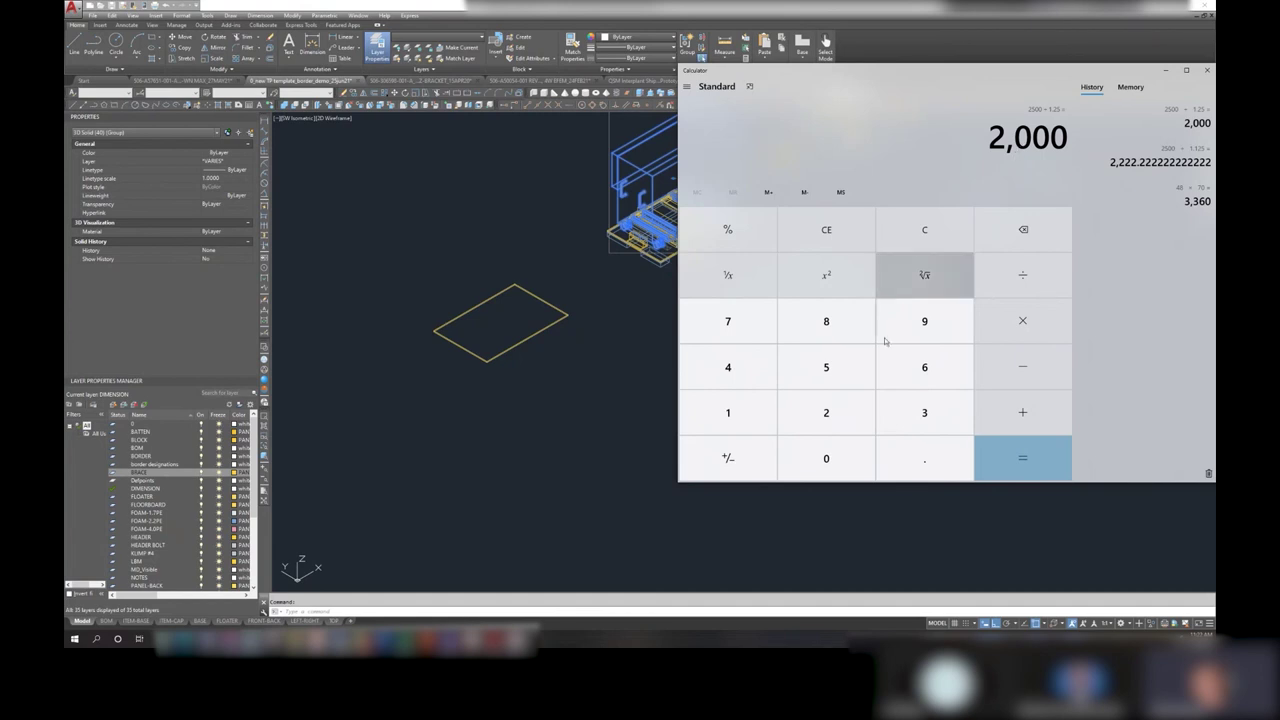
- Compute 8000 ÷ 1.25 = 6,400, clear the display and switch back to AutoCAD
{"action": "left_click", "coordinate": [843, 331]}
{"action": "double_click", "coordinate": [828, 458]}
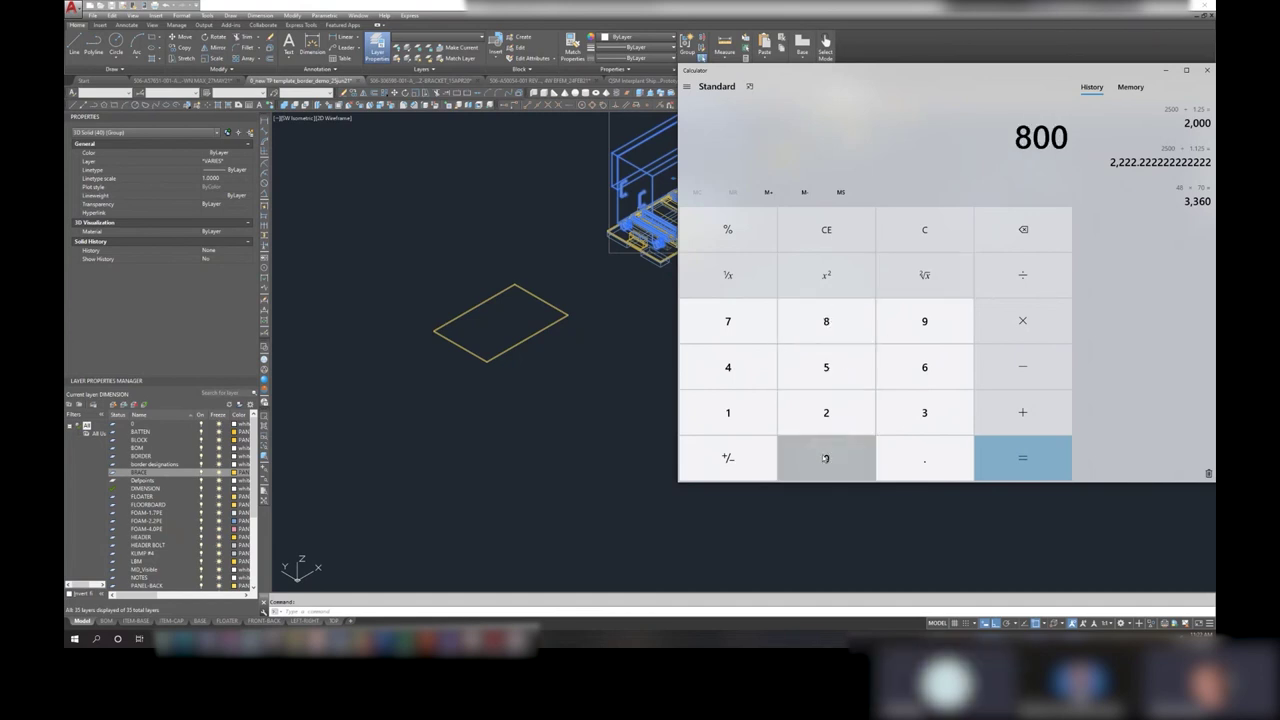
{"action": "left_click", "coordinate": [828, 458]}
{"action": "left_click", "coordinate": [1022, 275]}
{"action": "left_click", "coordinate": [700, 413]}
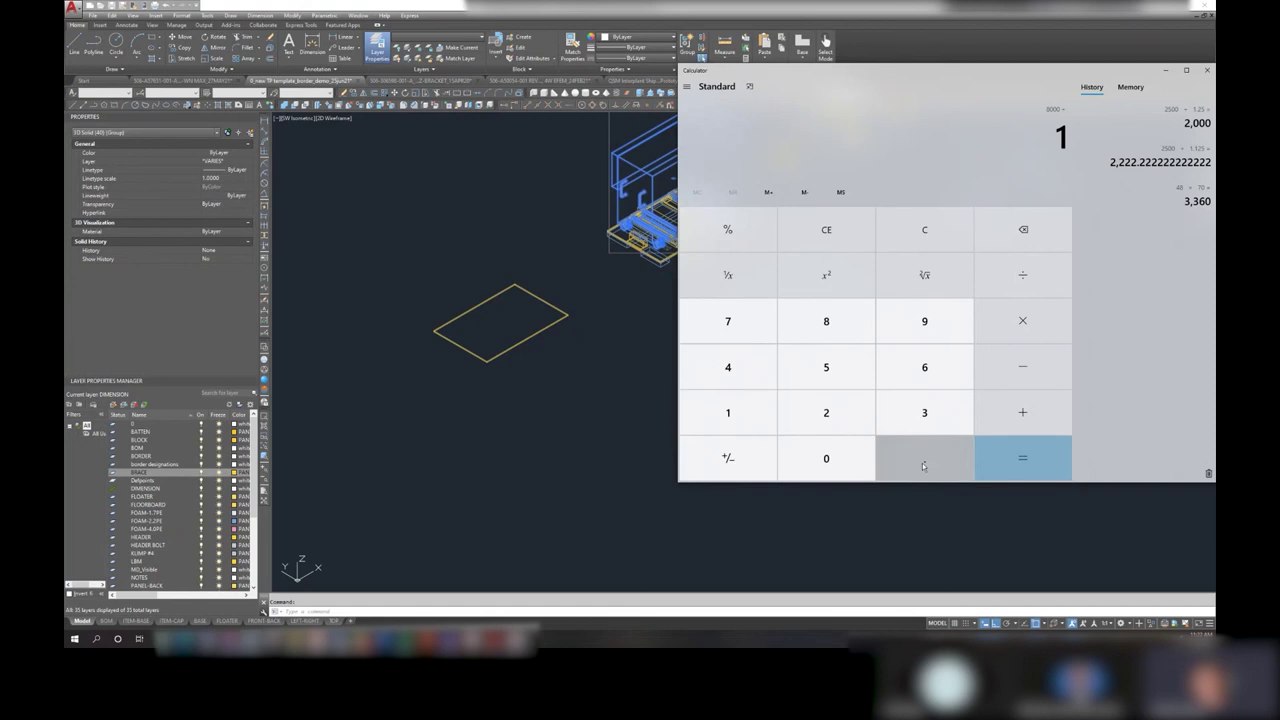
{"action": "left_click", "coordinate": [922, 462]}
{"action": "left_click", "coordinate": [826, 412]}
{"action": "left_click", "coordinate": [826, 367]}
{"action": "left_click", "coordinate": [1012, 465]}
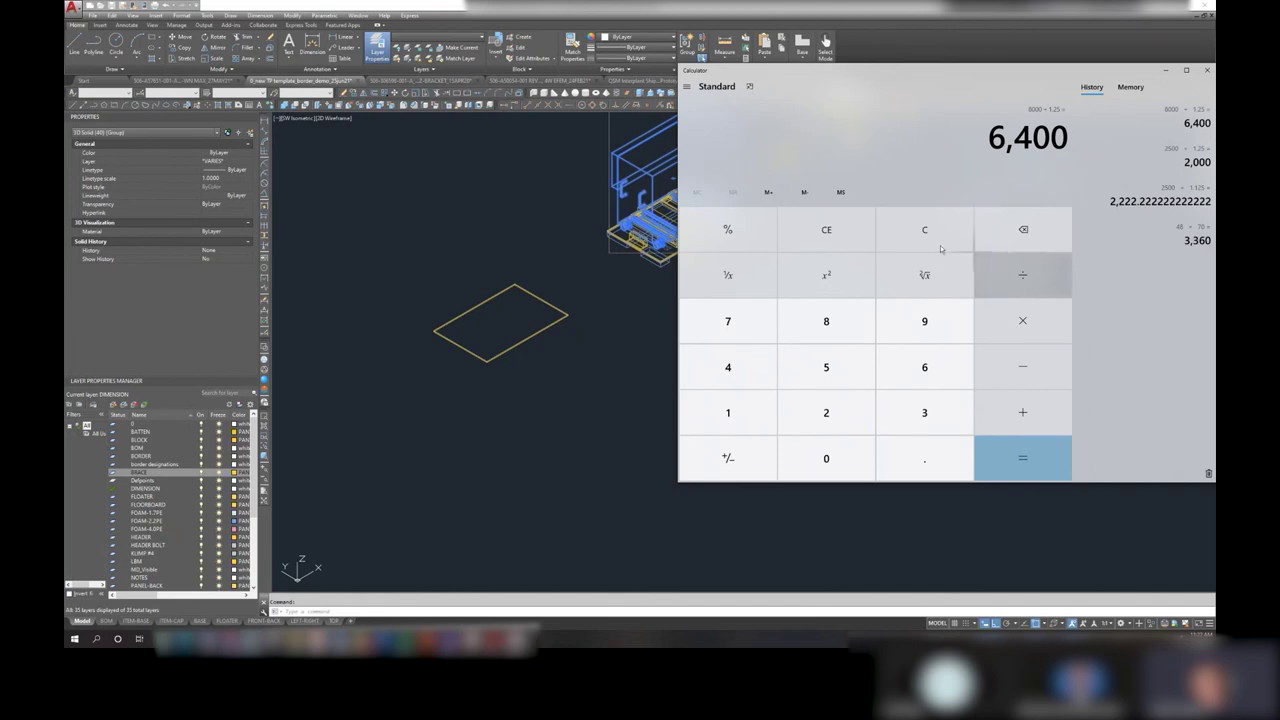
{"action": "left_click", "coordinate": [902, 238]}
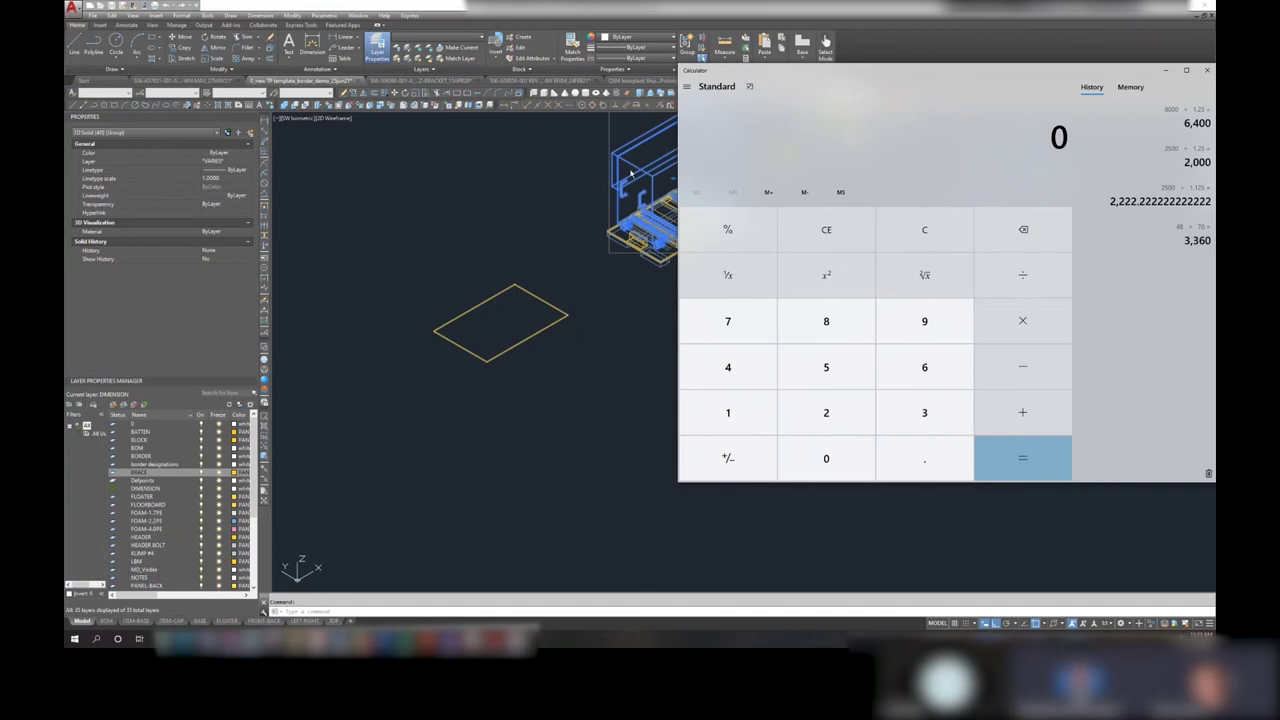
{"action": "left_click", "coordinate": [580, 186]}
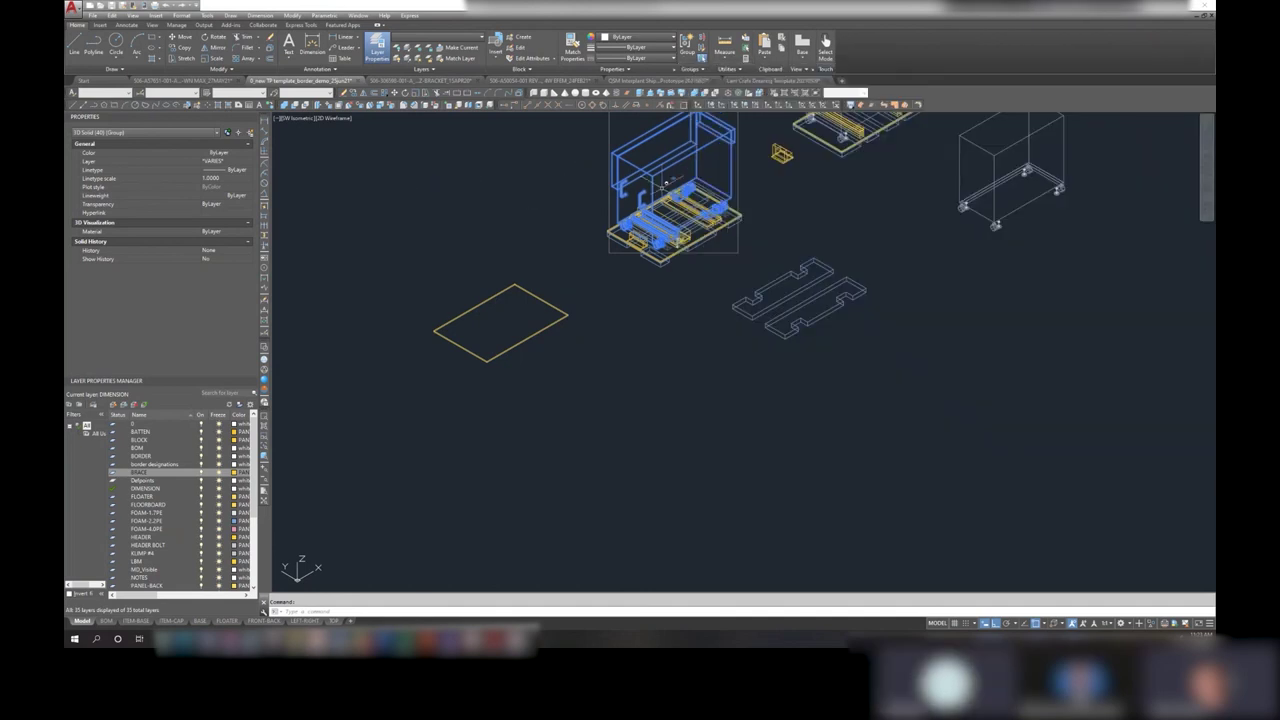
{"action": "scroll", "coordinate": [665, 180], "scroll_direction": "up", "scroll_amount": 3}
{"action": "scroll", "coordinate": [728, 150], "scroll_direction": "up", "scroll_amount": 1}
{"action": "middle_click_drag", "start_coordinate": [651, 335], "coordinate": [615, 353]}
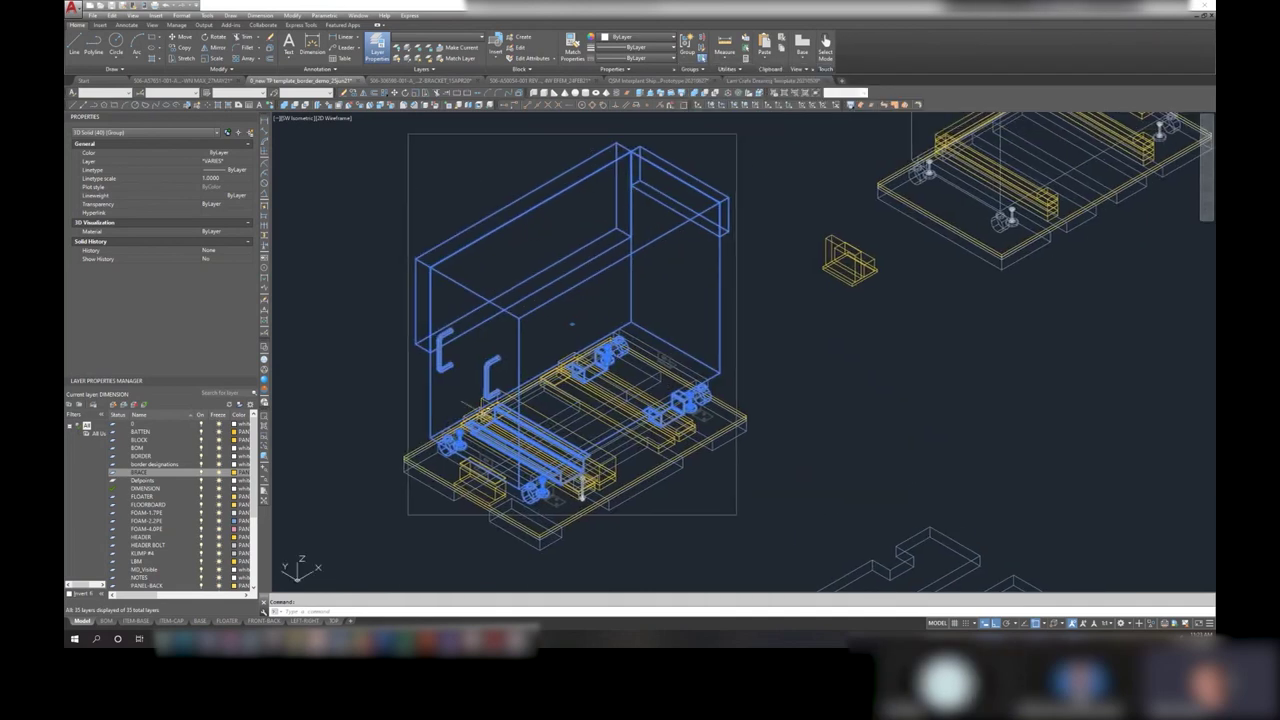
{"action": "middle_click_drag", "start_coordinate": [640, 423], "coordinate": [725, 308]}
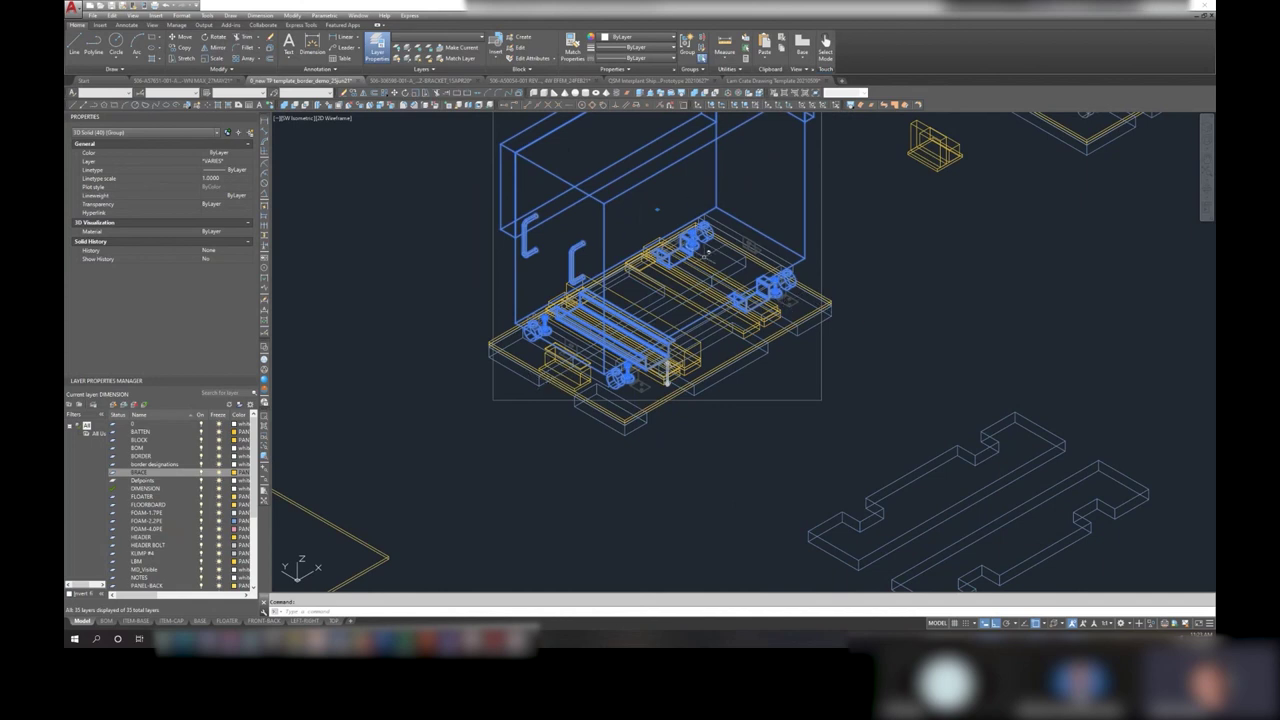
{"action": "middle_click_drag", "start_coordinate": [745, 366], "coordinate": [822, 273]}
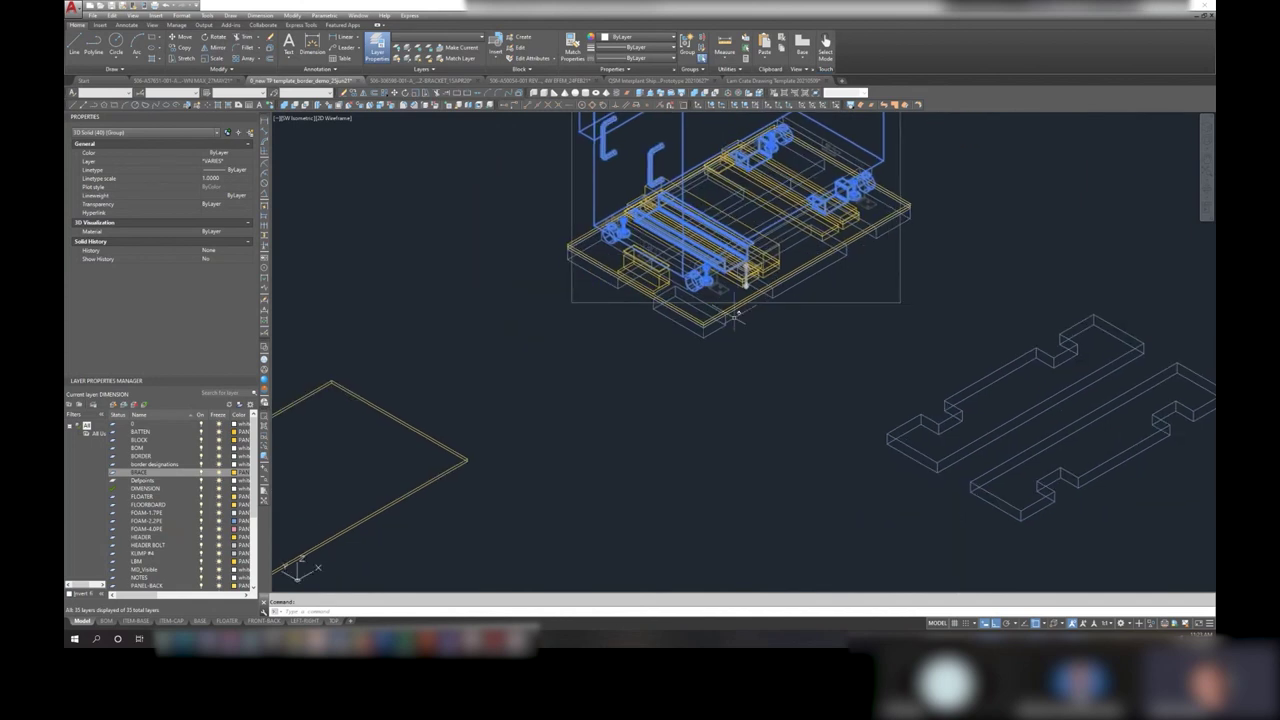
{"action": "middle_click_drag", "start_coordinate": [731, 320], "coordinate": [713, 400]}
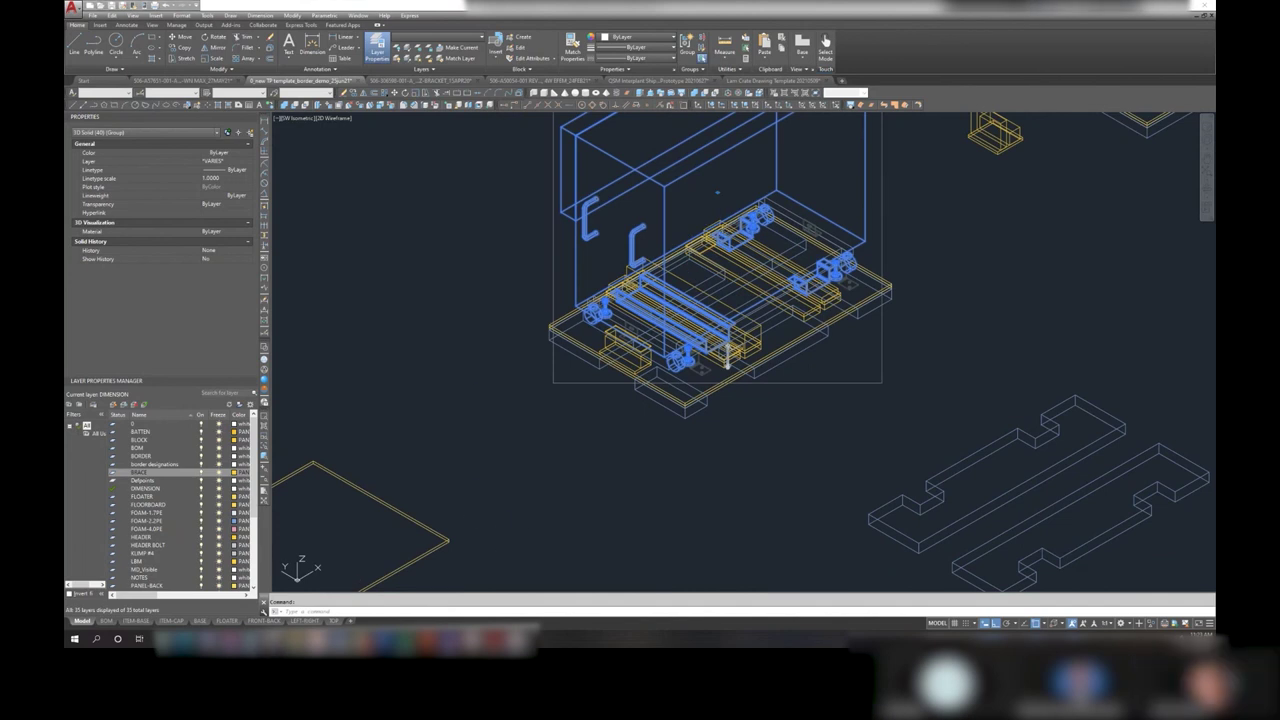
{"action": "left_click", "coordinate": [272, 641]}
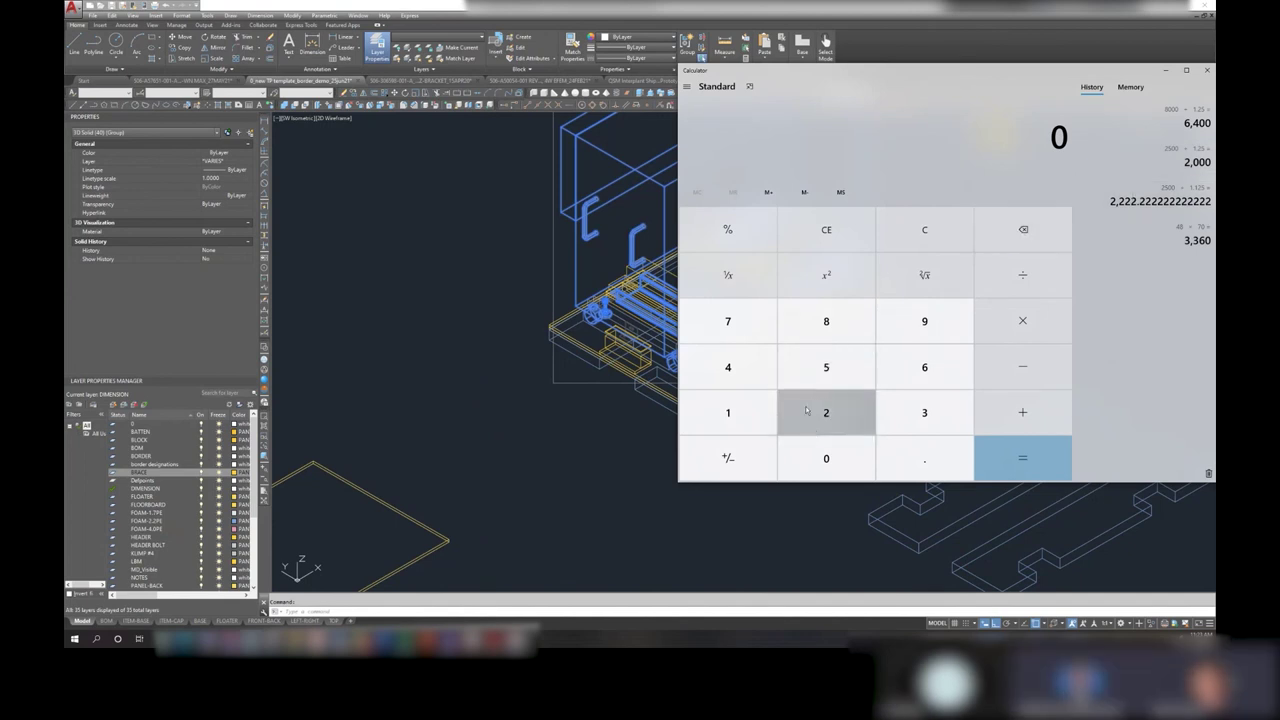
{"action": "left_click", "coordinate": [457, 312]}
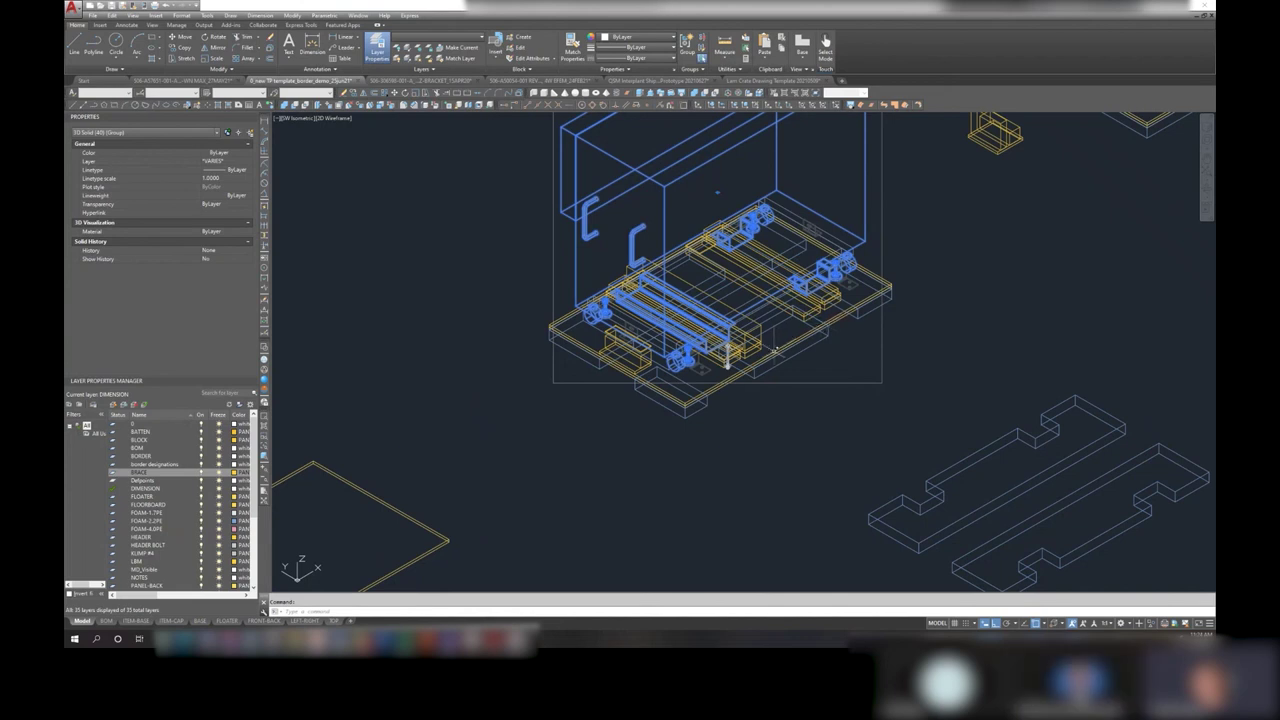
{"action": "scroll", "coordinate": [898, 270], "scroll_direction": "up", "scroll_amount": 5}
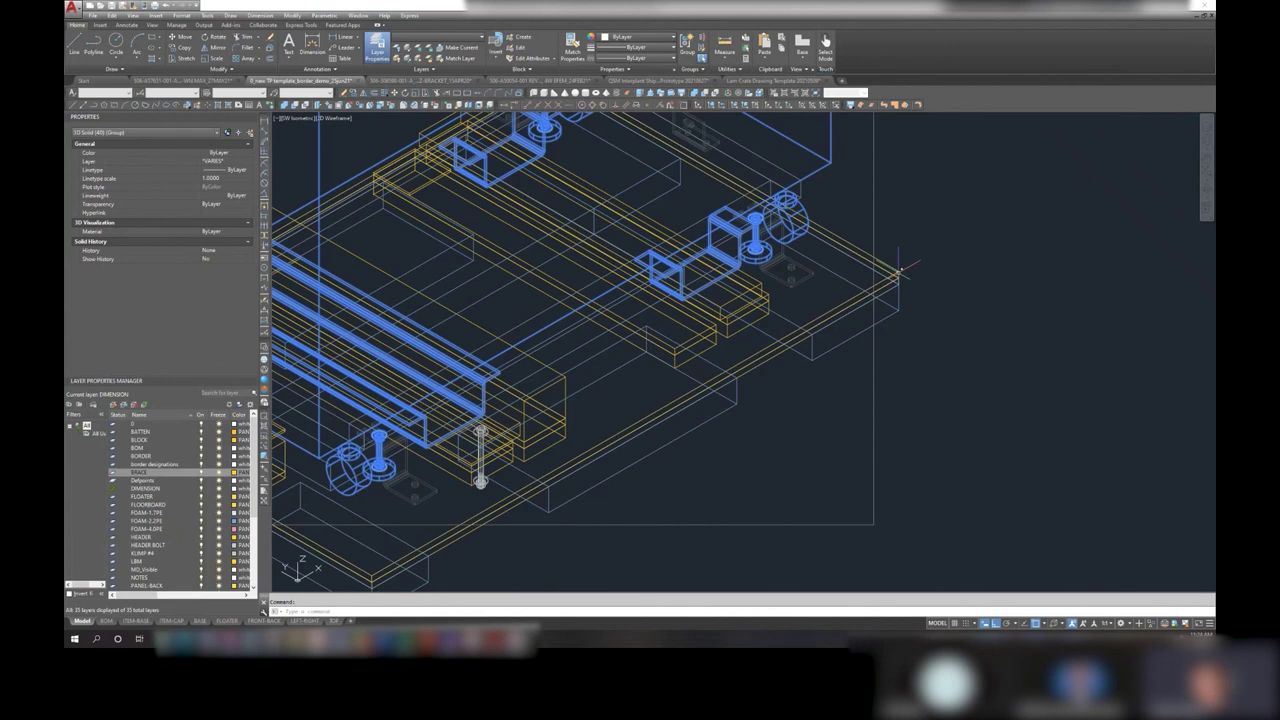
{"action": "left_click", "coordinate": [898, 270]}
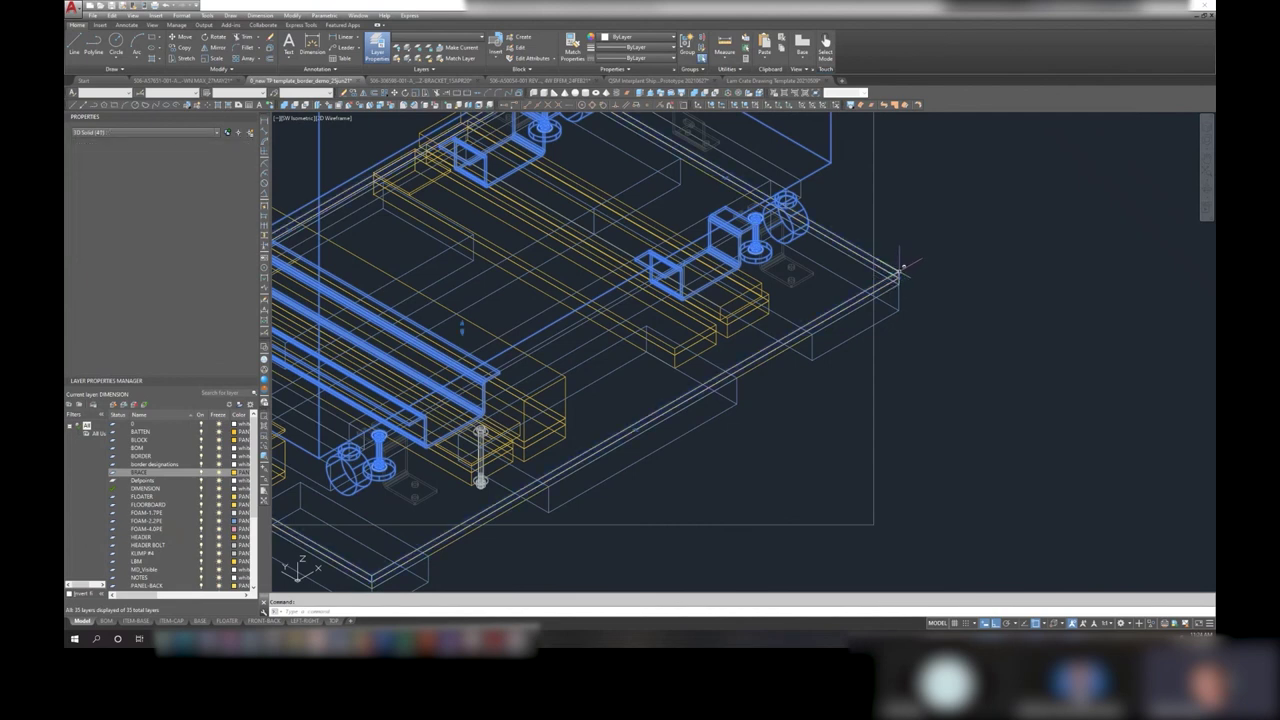
{"action": "left_click", "coordinate": [898, 271]}
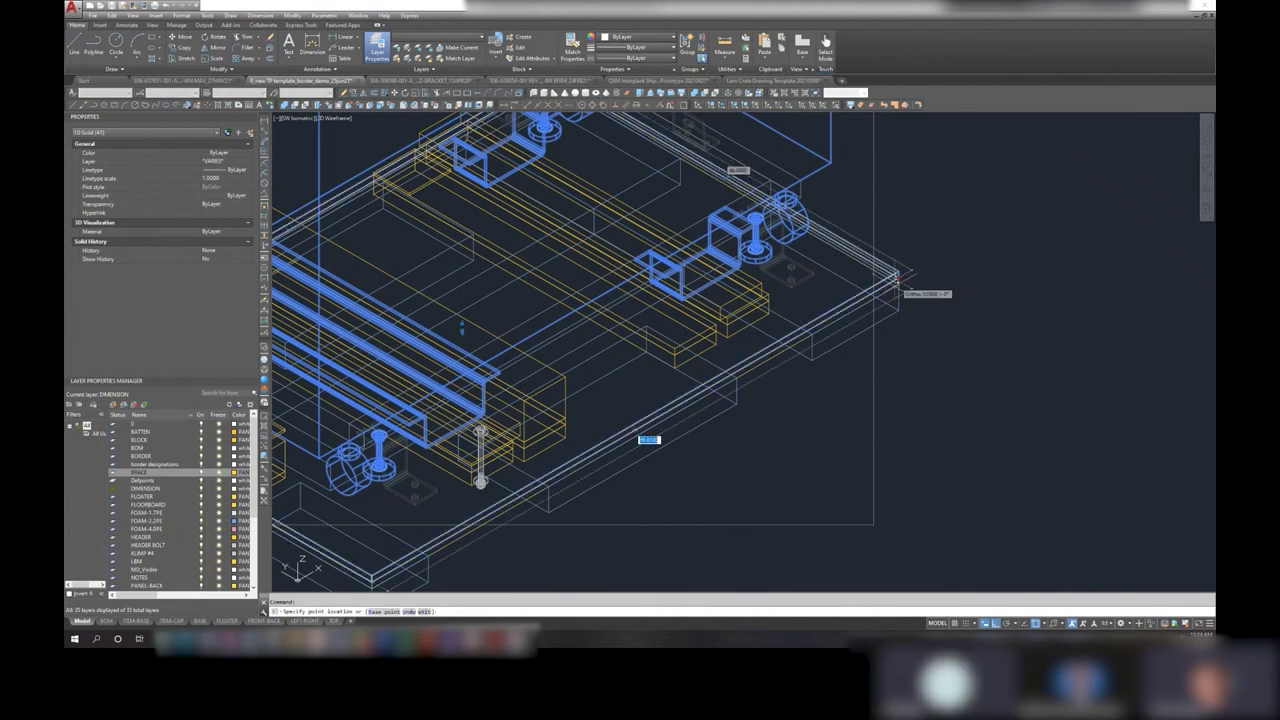
{"action": "key", "text": "Escape"}
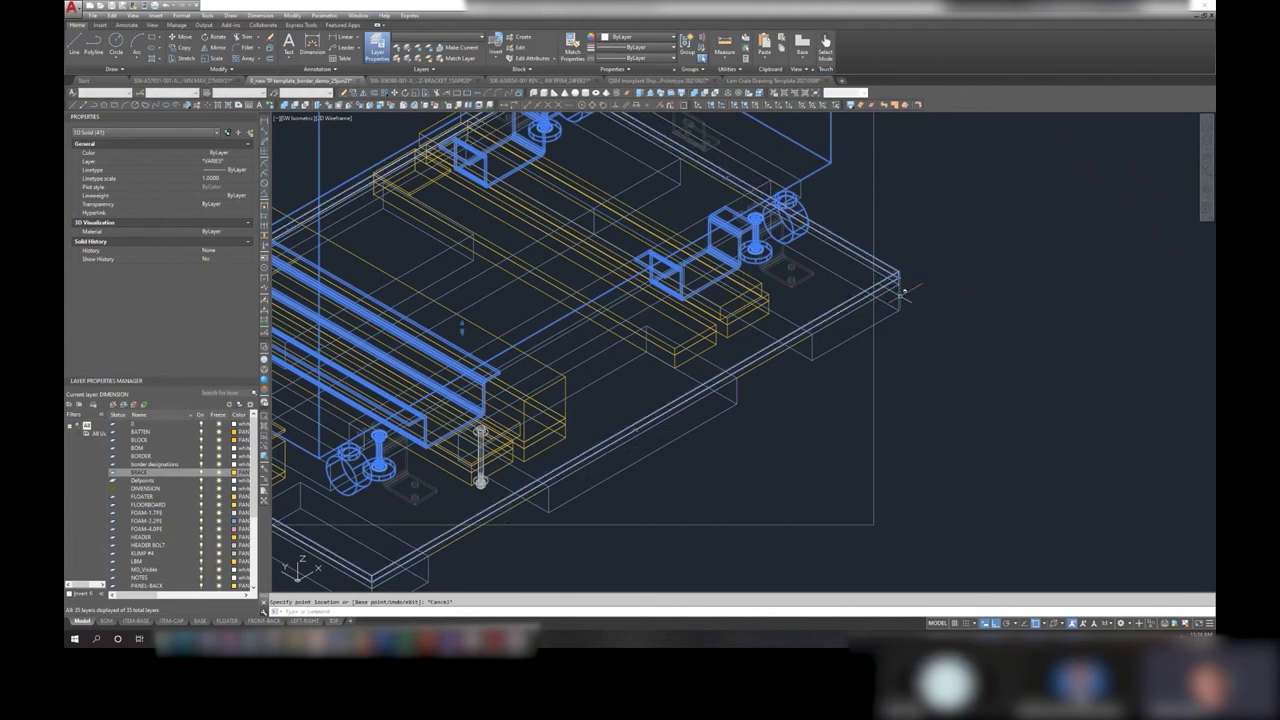
{"action": "key", "text": "Escape"}
{"action": "scroll", "coordinate": [903, 293], "scroll_direction": "down", "scroll_amount": 3}
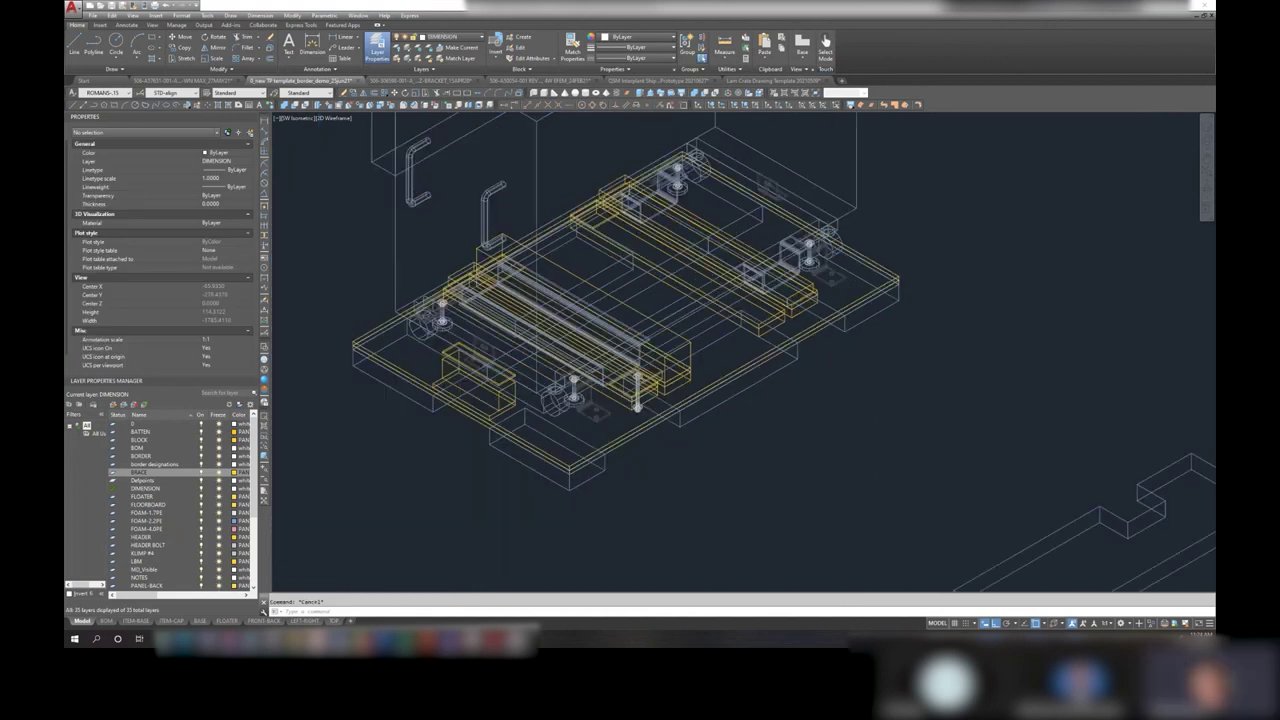
{"action": "scroll", "coordinate": [903, 293], "scroll_direction": "down", "scroll_amount": 2}
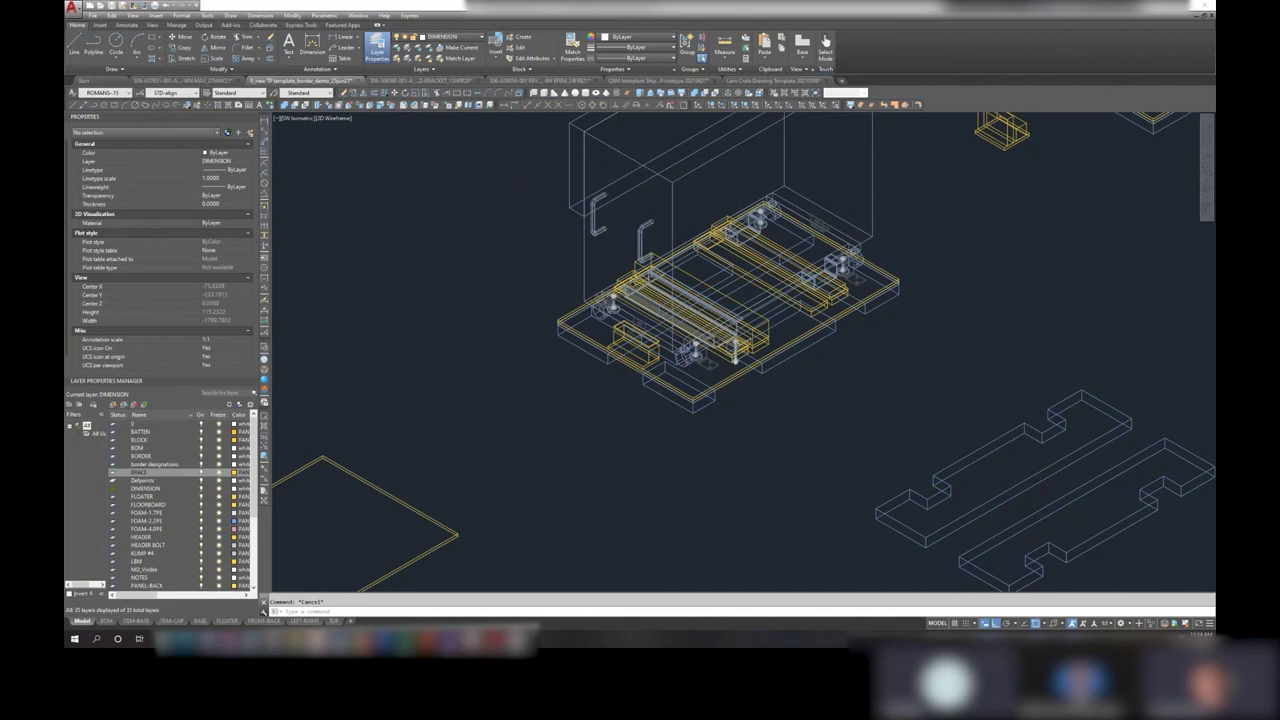
{"action": "scroll", "coordinate": [775, 306], "scroll_direction": "up", "scroll_amount": 2}
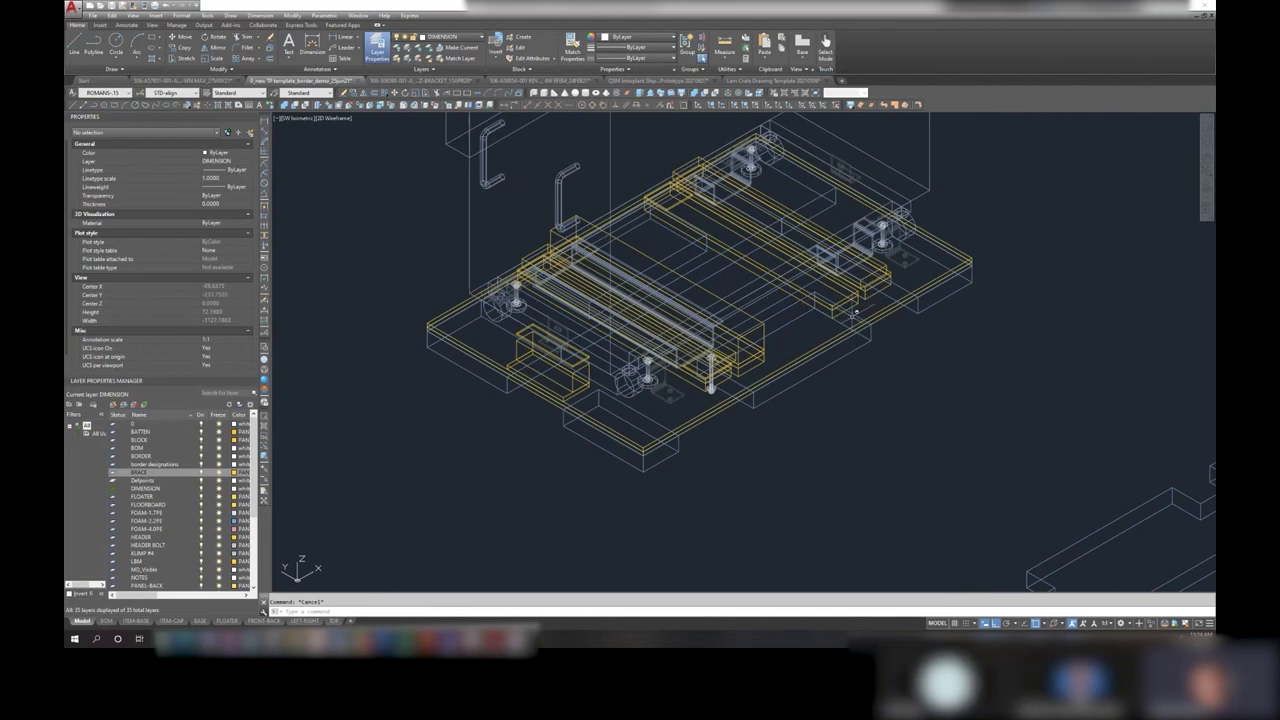
- Start the MASSPROP command after a mistaken MEAS attempt
{"action": "type", "text": "meas"}
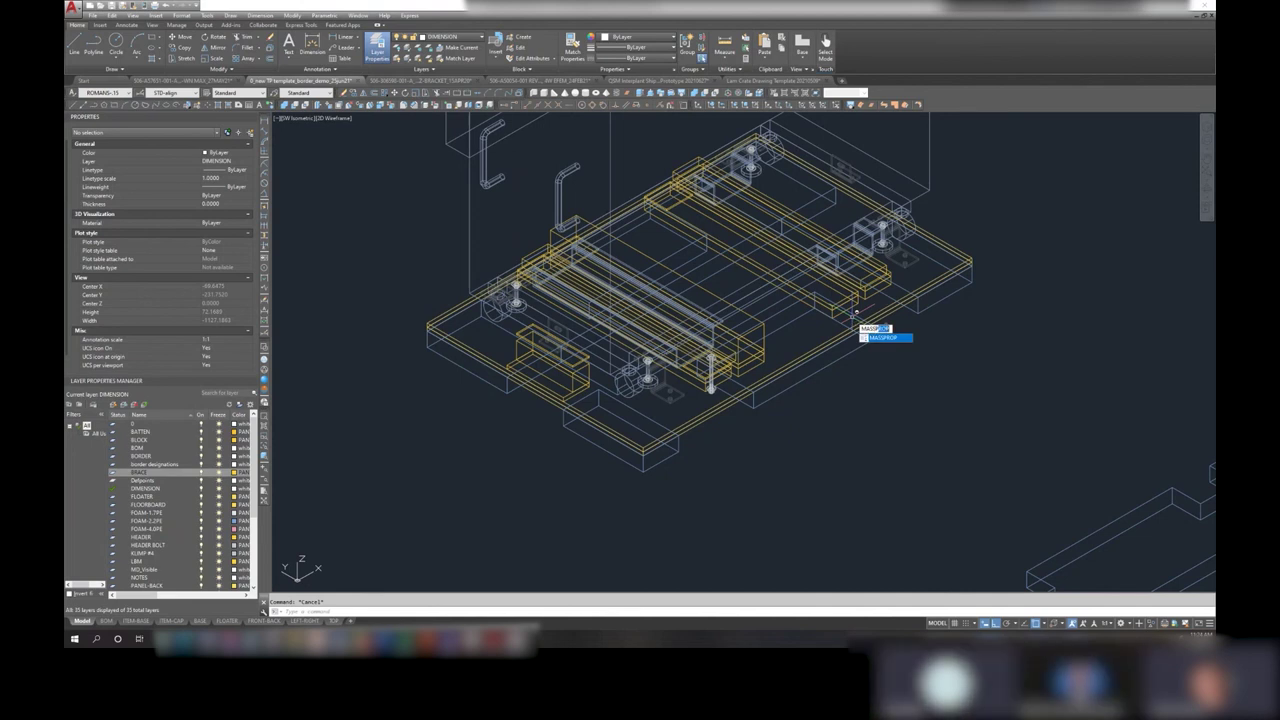
{"action": "key", "text": "Return"}
{"action": "left_click", "coordinate": [988, 260]}
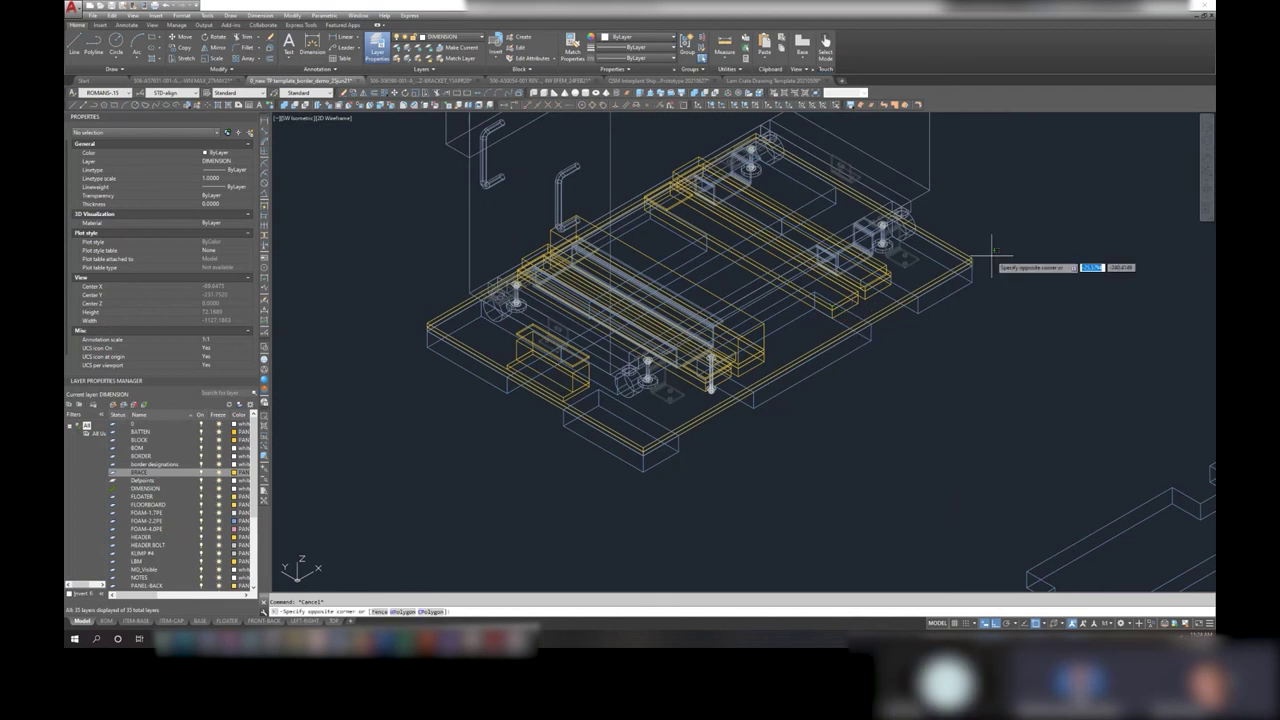
{"action": "left_click", "coordinate": [976, 246]}
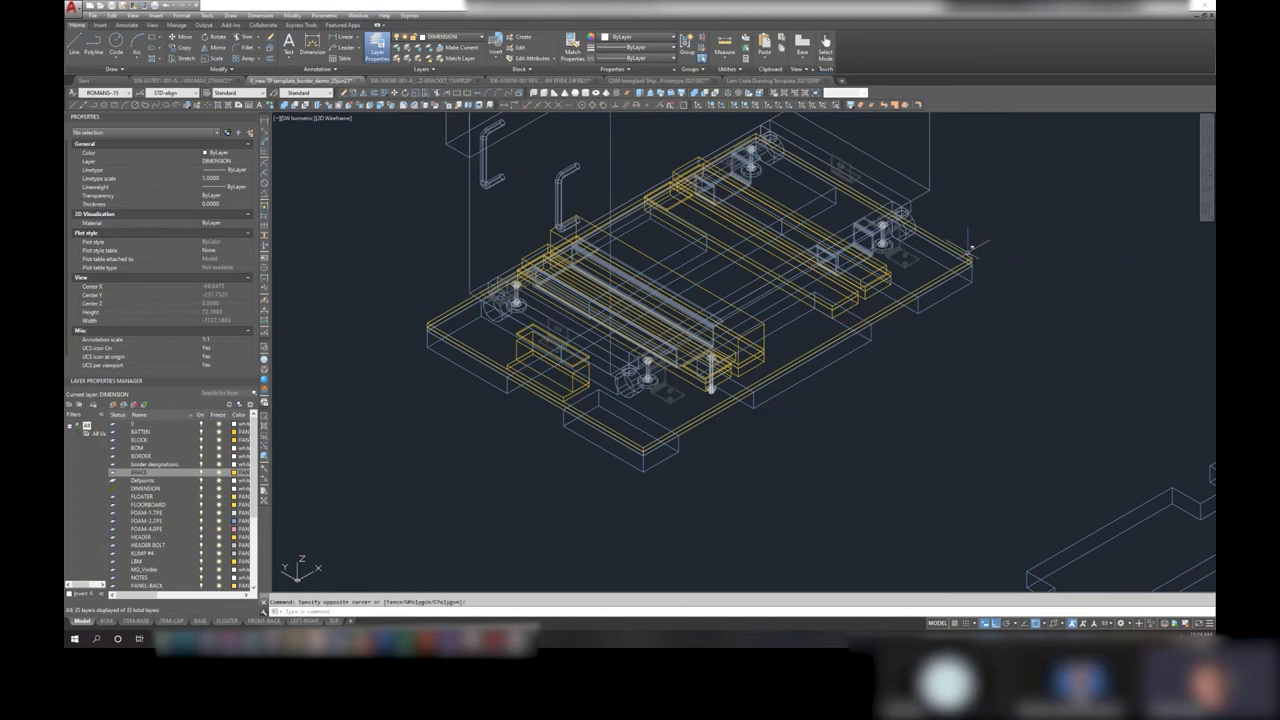
{"action": "type", "text": "MAS"}
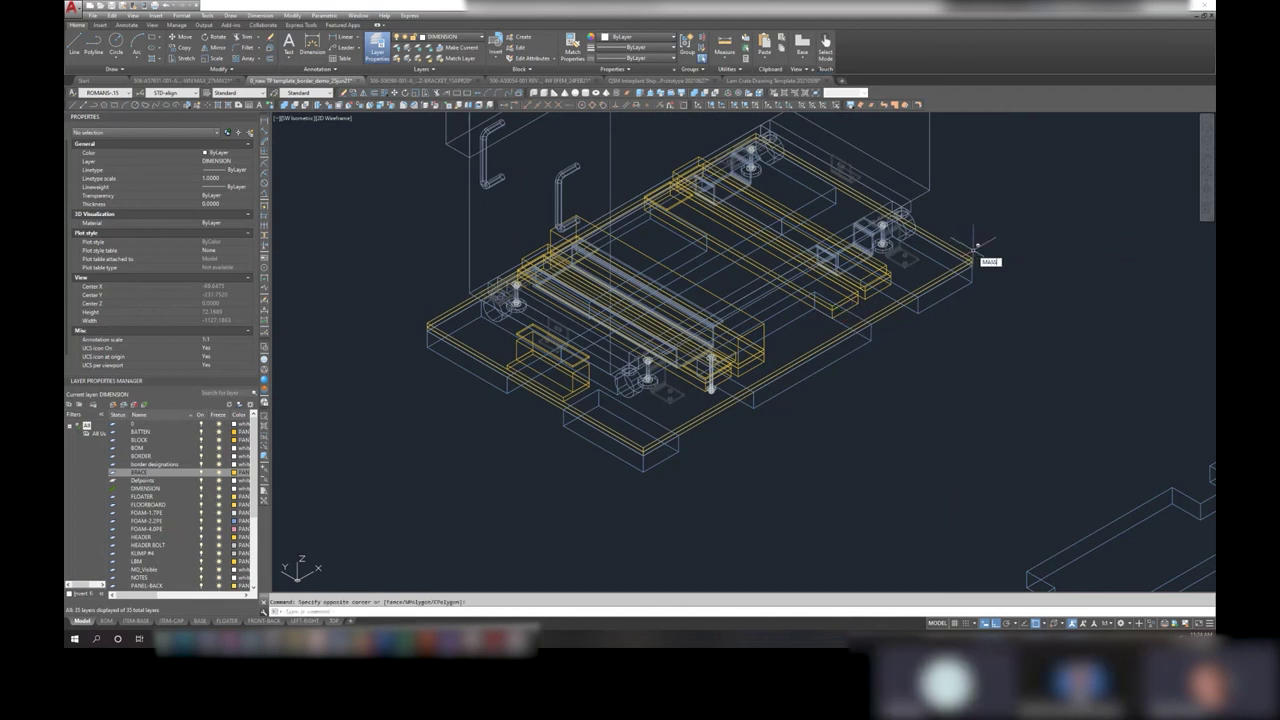
{"action": "type", "text": "SPRO"}
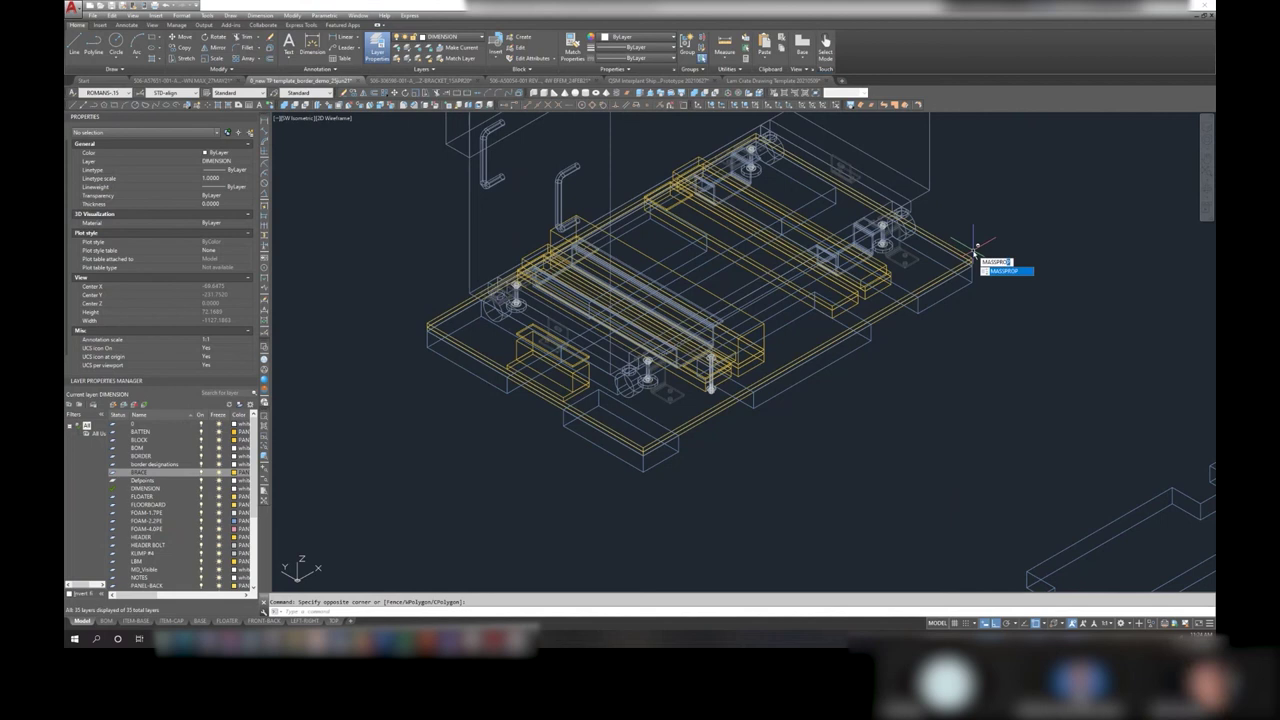
{"action": "key", "text": "Return"}
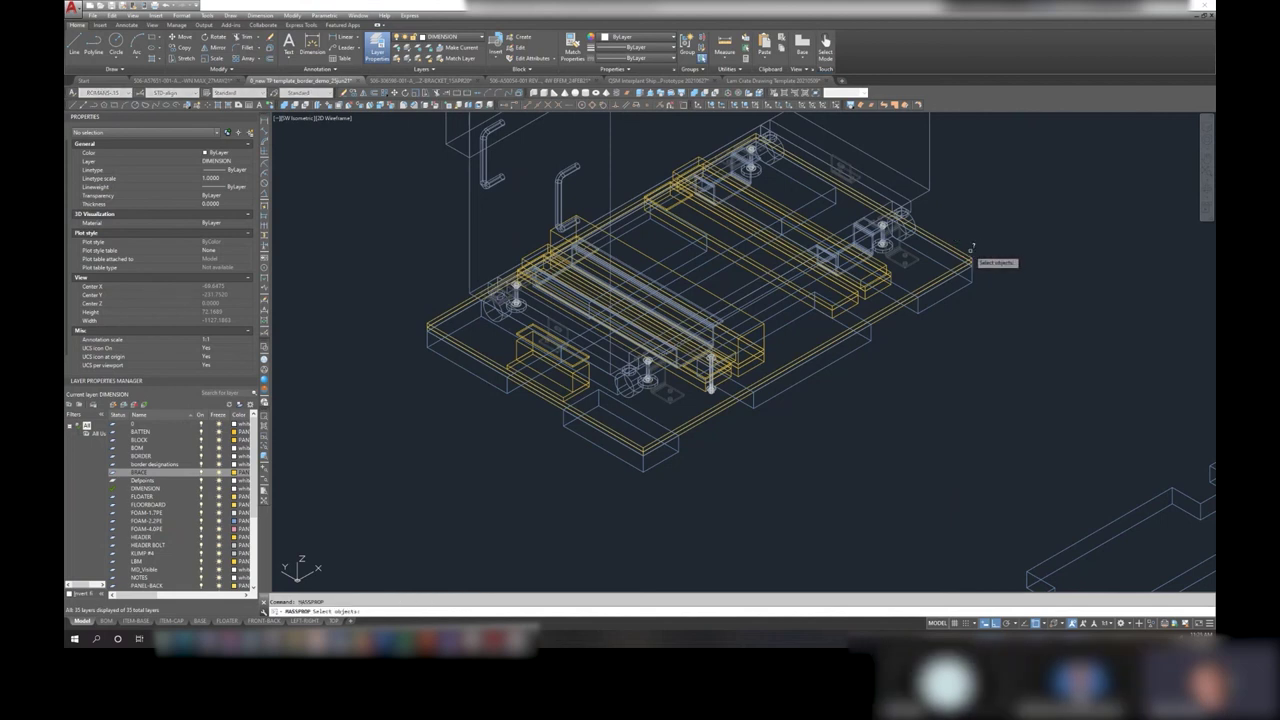
- Select the crate's first wood boards, end block, yellow runner and nearby members
{"action": "scroll", "coordinate": [973, 250], "scroll_direction": "up", "scroll_amount": 2}
{"action": "scroll", "coordinate": [970, 267], "scroll_direction": "up", "scroll_amount": 1}
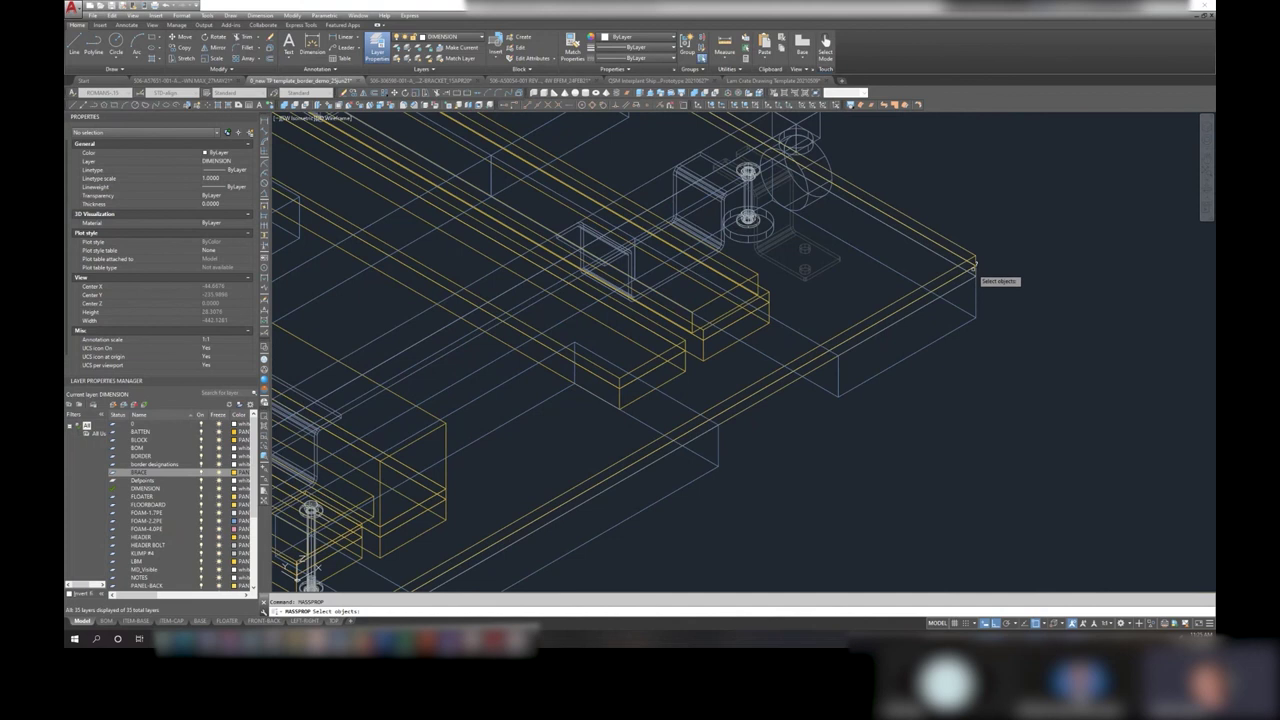
{"action": "left_click", "coordinate": [975, 266]}
{"action": "left_click", "coordinate": [976, 264]}
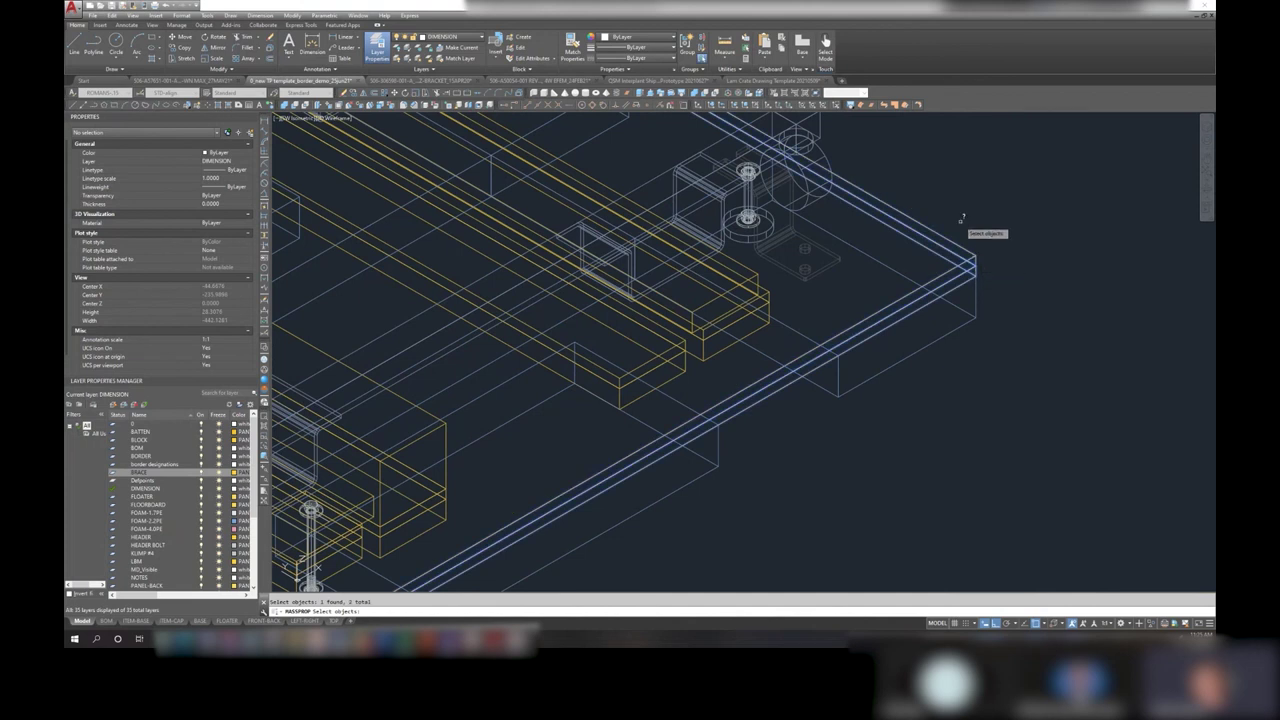
{"action": "scroll", "coordinate": [966, 230], "scroll_direction": "down", "scroll_amount": 3}
{"action": "scroll", "coordinate": [887, 240], "scroll_direction": "up", "scroll_amount": 3}
{"action": "left_click", "coordinate": [886, 236]}
{"action": "left_click", "coordinate": [884, 234]}
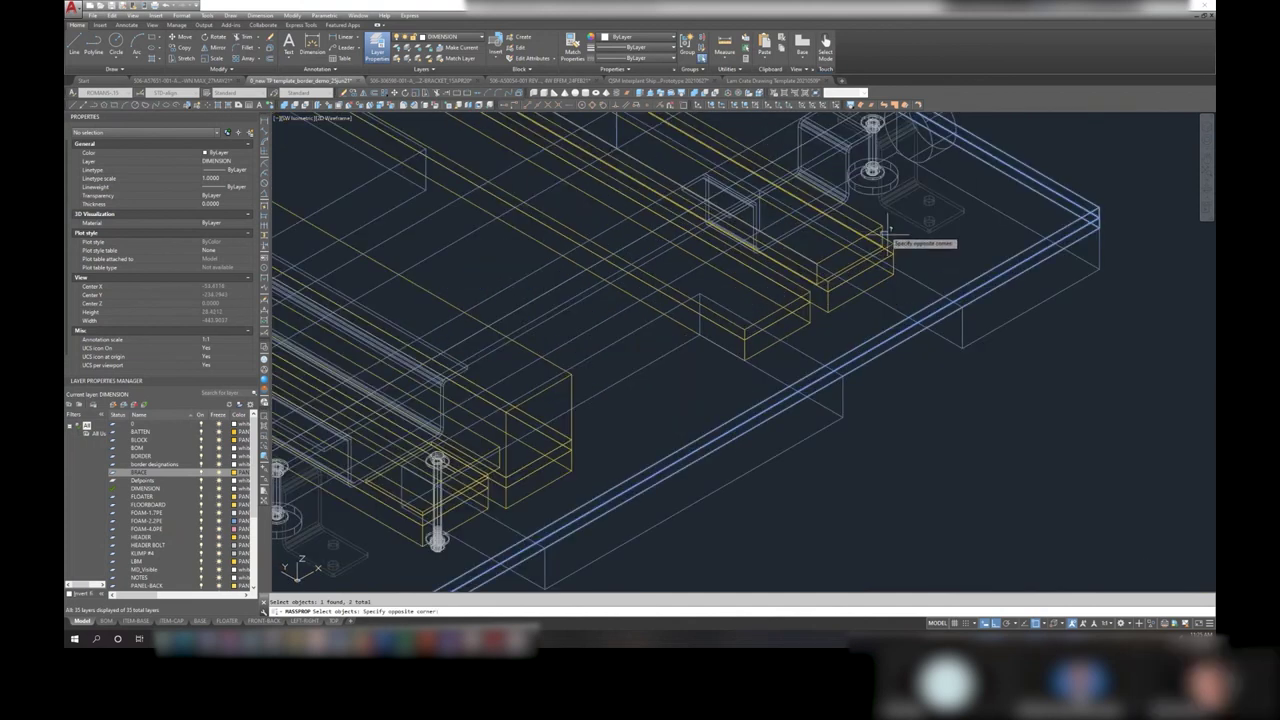
{"action": "left_click", "coordinate": [880, 232]}
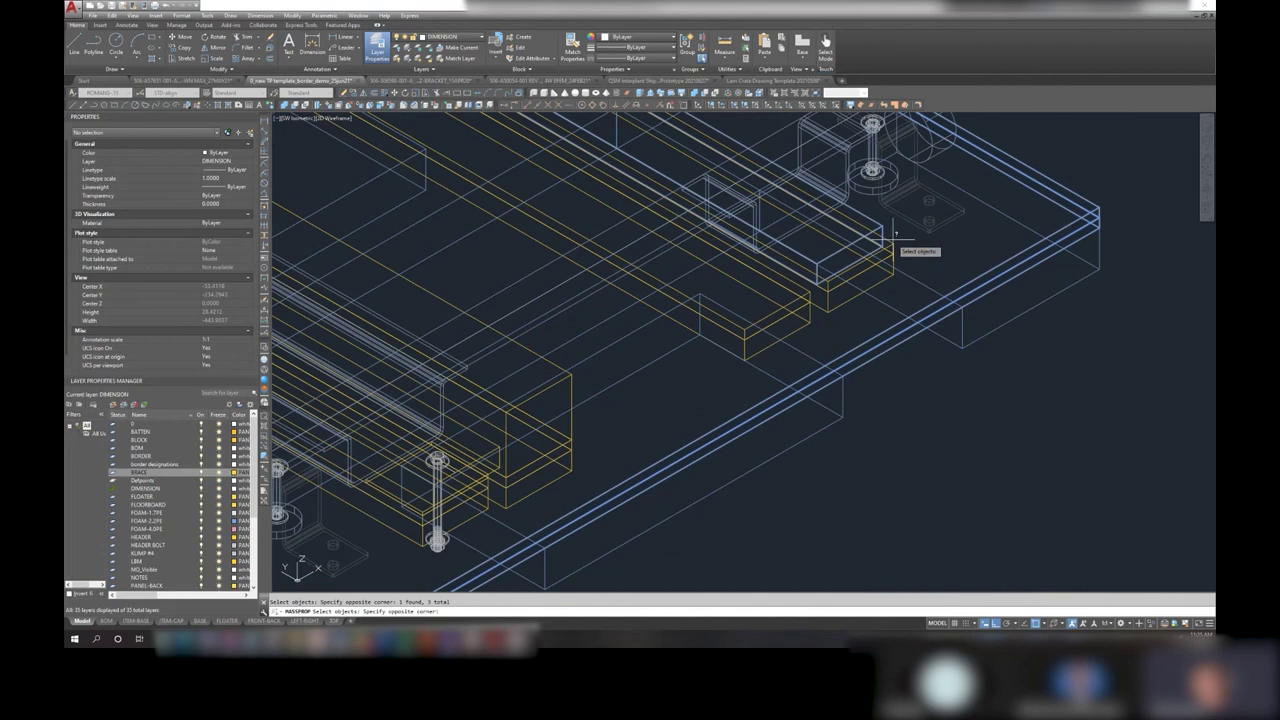
{"action": "left_click", "coordinate": [887, 250]}
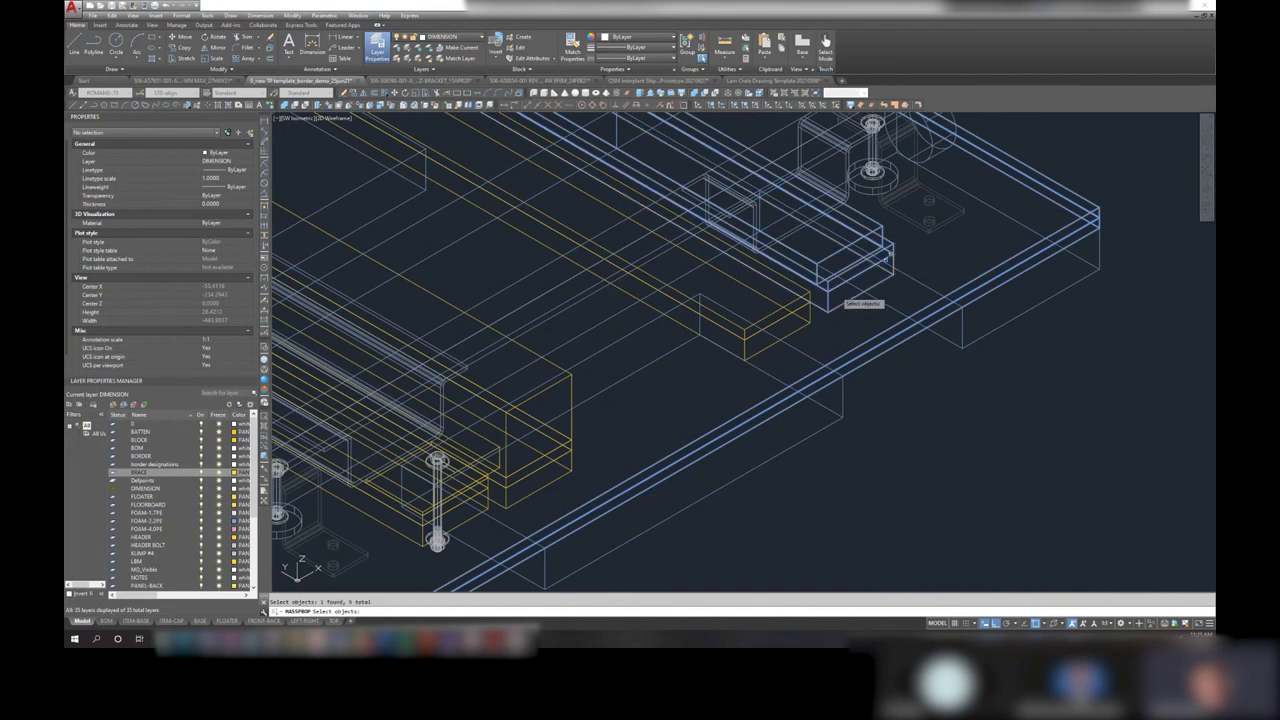
{"action": "left_click", "coordinate": [806, 294]}
{"action": "left_click", "coordinate": [810, 294]}
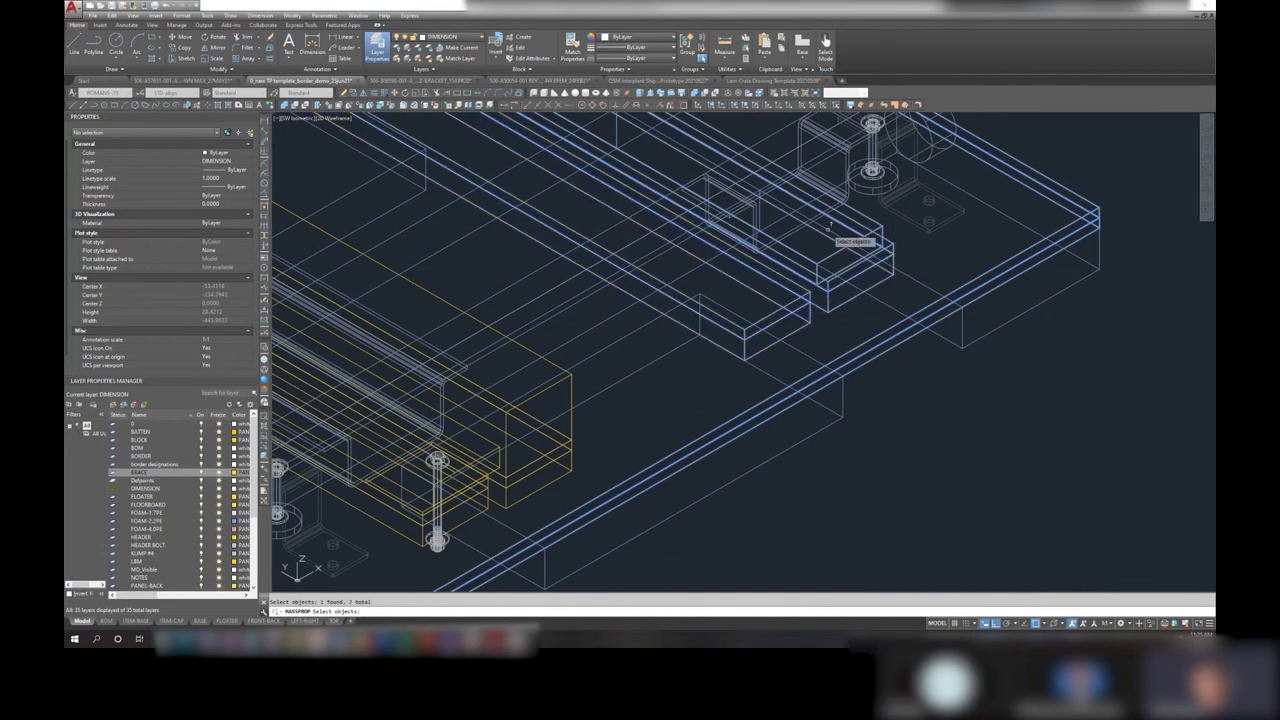
{"action": "scroll", "coordinate": [840, 240], "scroll_direction": "down", "scroll_amount": 3}
{"action": "scroll", "coordinate": [765, 302], "scroll_direction": "up", "scroll_amount": 2}
{"action": "left_click", "coordinate": [765, 302]}
{"action": "left_click", "coordinate": [680, 356]}
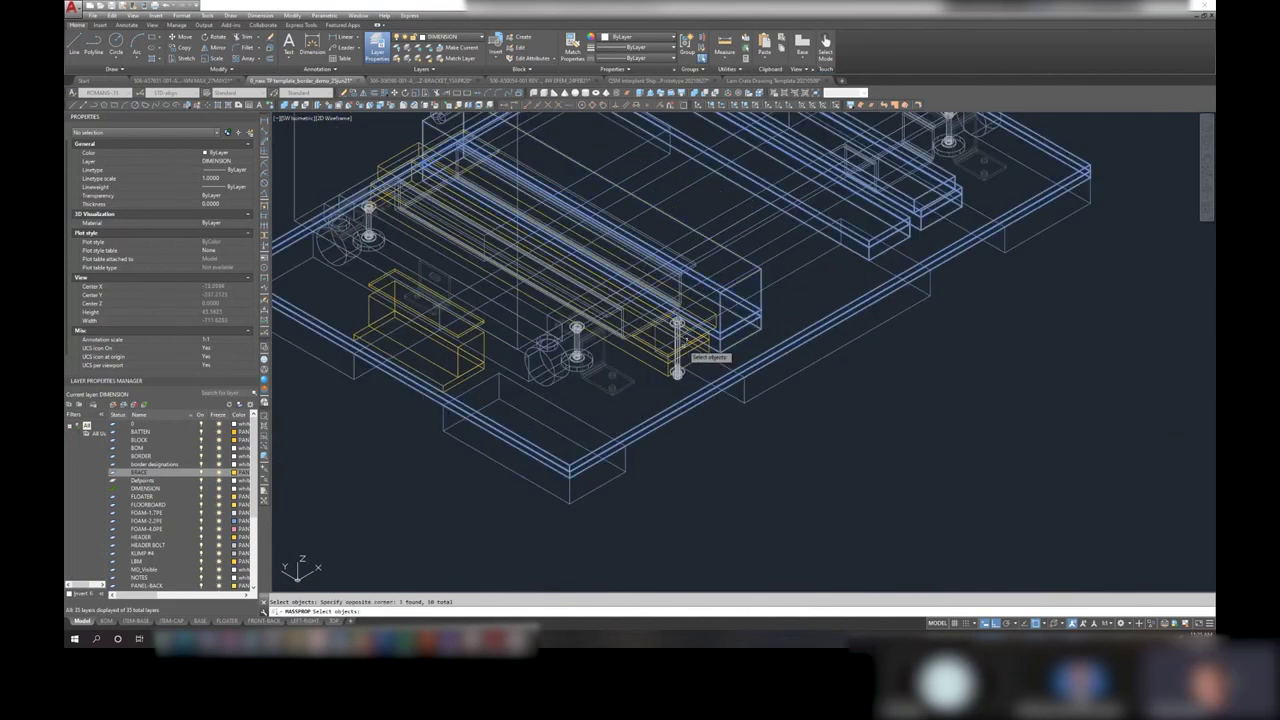
{"action": "scroll", "coordinate": [690, 345], "scroll_direction": "up", "scroll_amount": 2}
{"action": "left_click", "coordinate": [716, 302]}
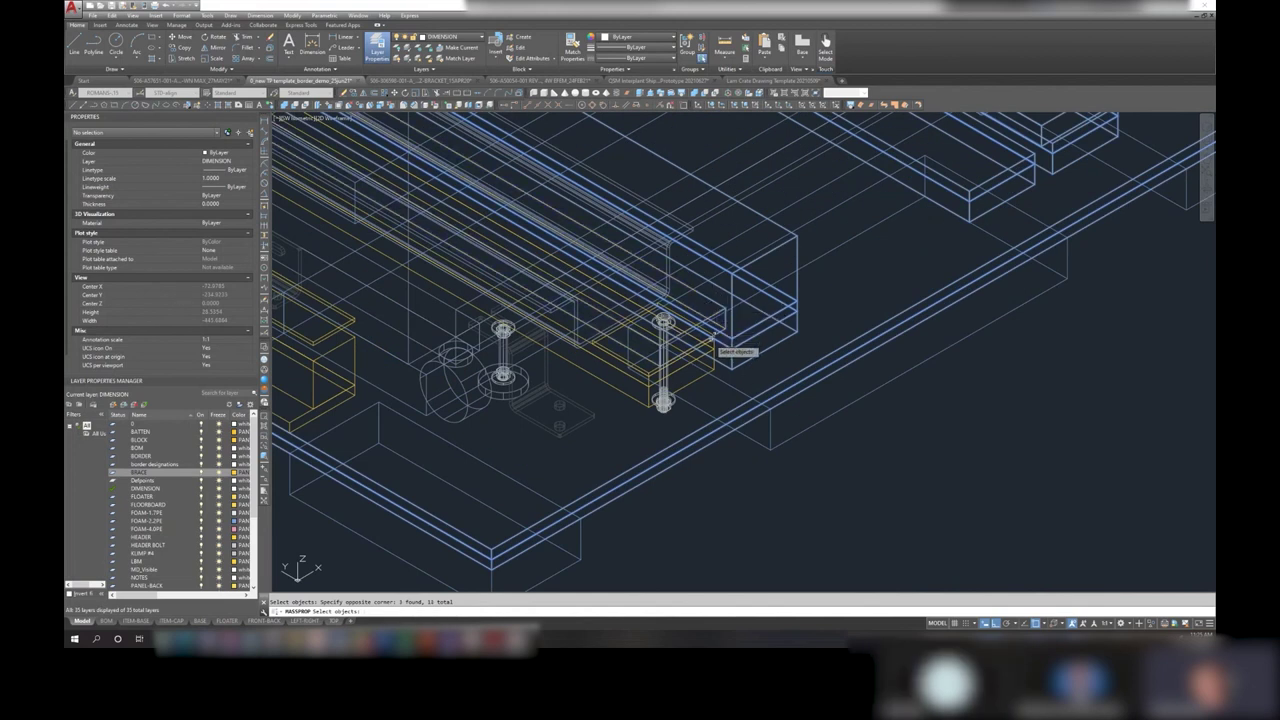
{"action": "left_click", "coordinate": [710, 340]}
{"action": "scroll", "coordinate": [700, 350], "scroll_direction": "up", "scroll_amount": 3}
{"action": "left_click", "coordinate": [637, 380]}
- Add the yellow box and remaining wooden boards, then finish to display the report
{"action": "scroll", "coordinate": [640, 382], "scroll_direction": "down", "scroll_amount": 2}
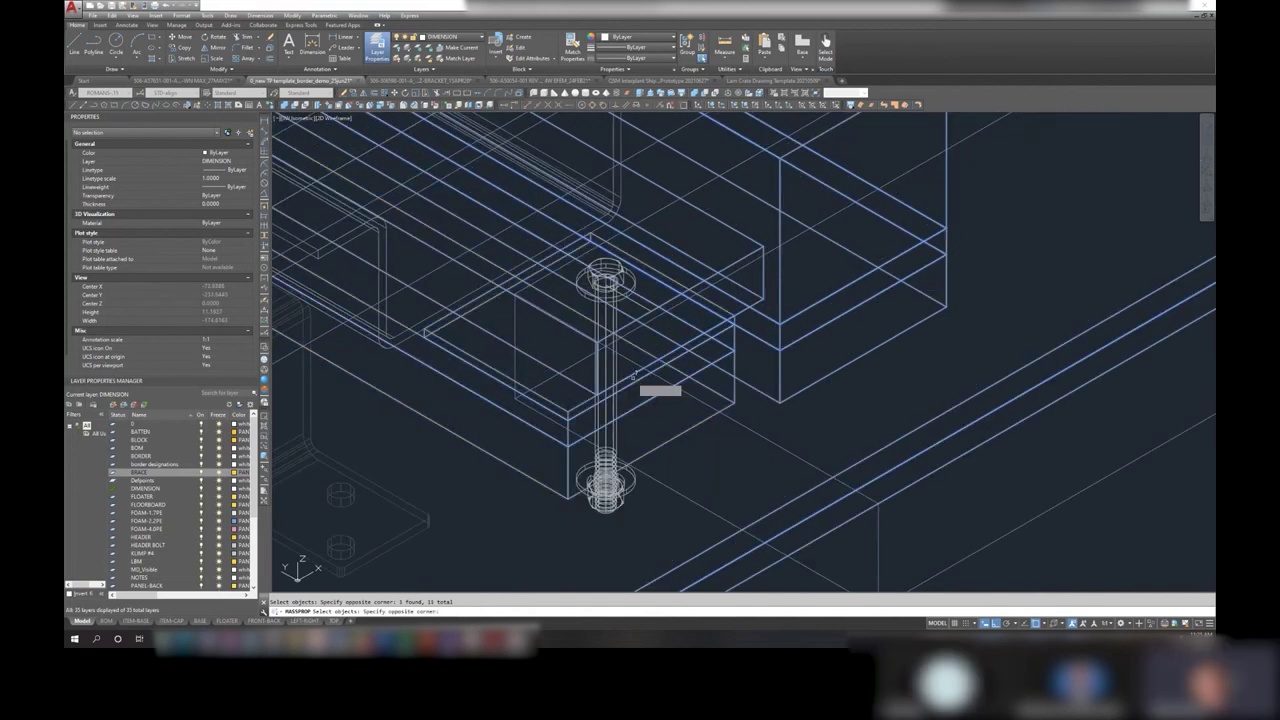
{"action": "scroll", "coordinate": [640, 378], "scroll_direction": "down", "scroll_amount": 2}
{"action": "scroll", "coordinate": [620, 375], "scroll_direction": "down", "scroll_amount": 3}
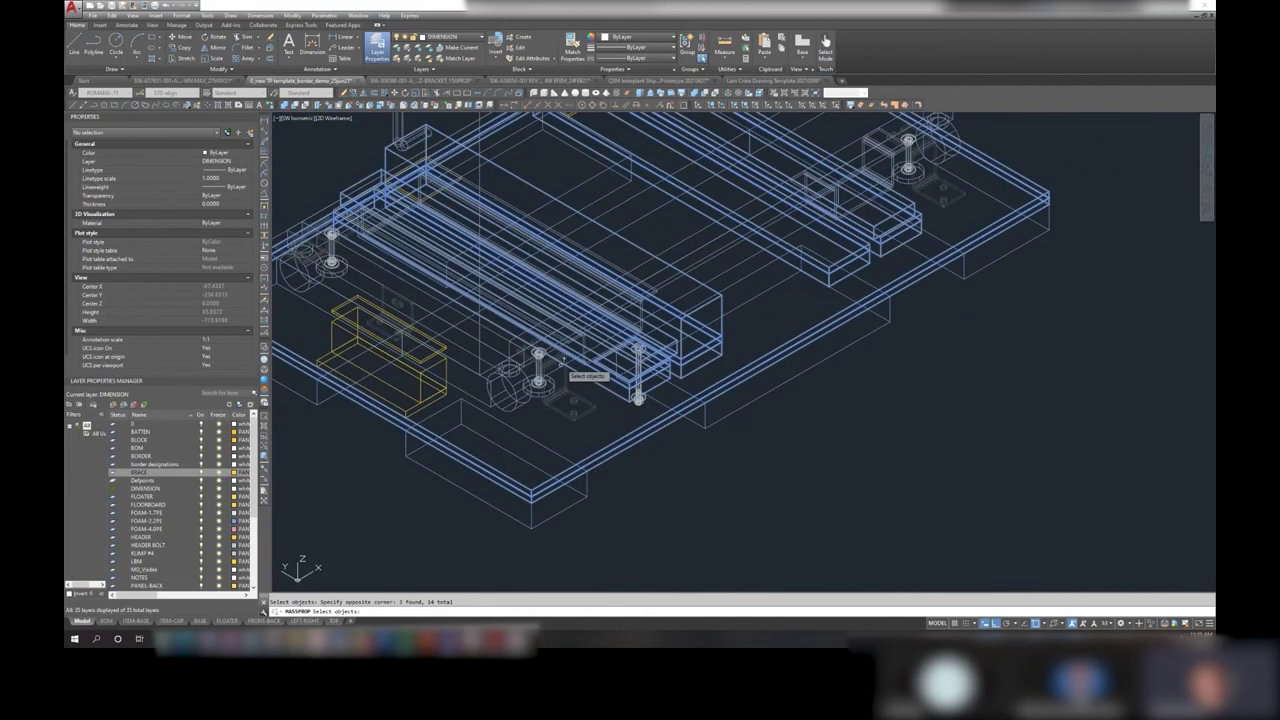
{"action": "left_click", "coordinate": [423, 366]}
{"action": "left_click", "coordinate": [435, 368]}
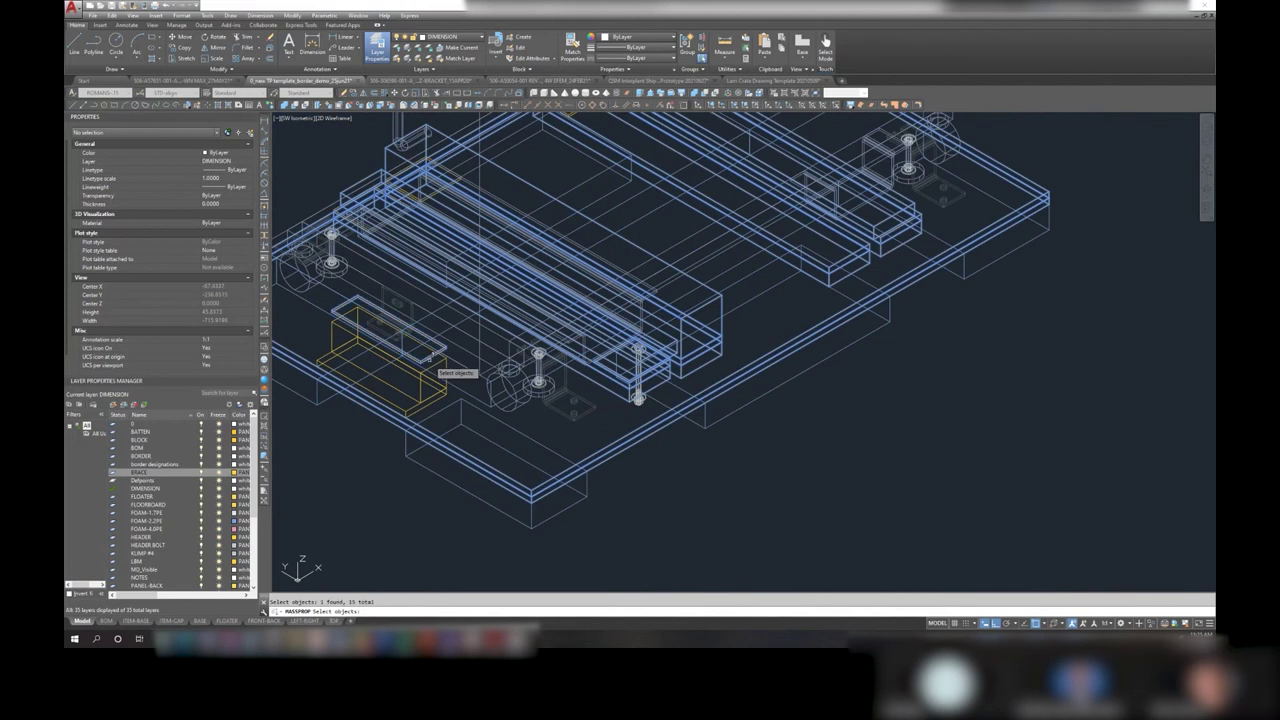
{"action": "left_click", "coordinate": [413, 401]}
{"action": "left_click", "coordinate": [530, 356]}
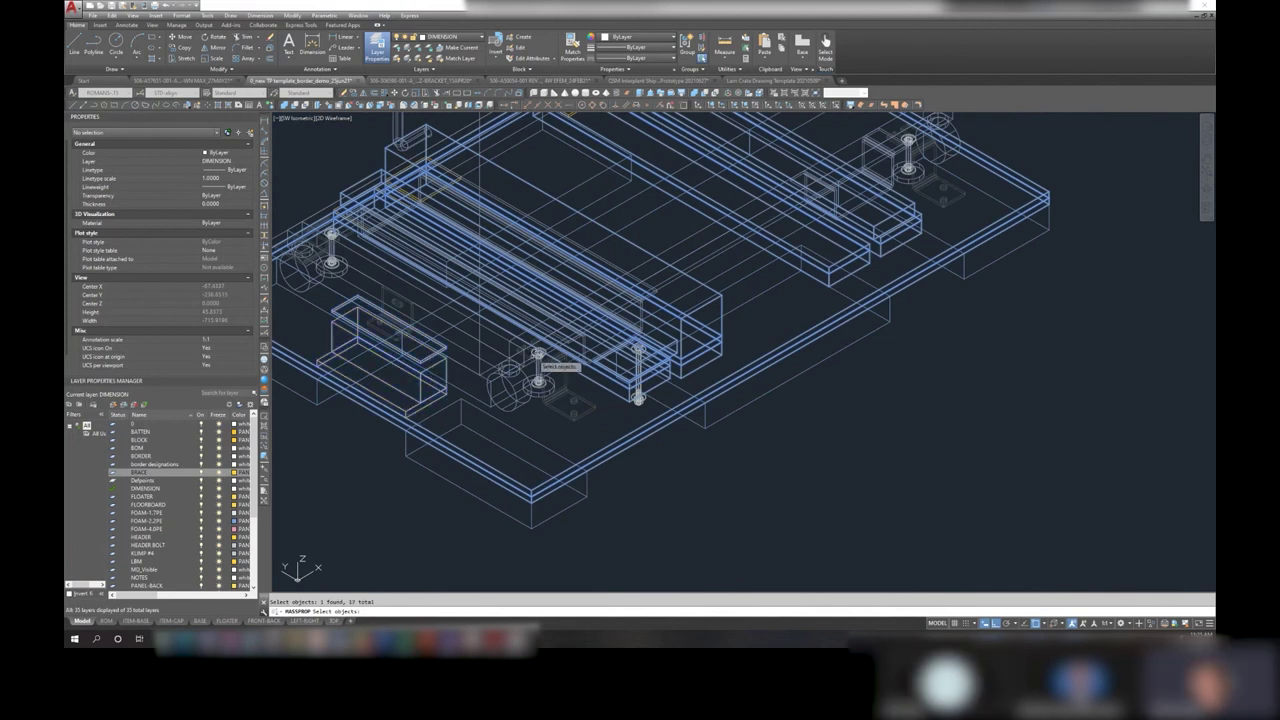
{"action": "scroll", "coordinate": [535, 355], "scroll_direction": "down", "scroll_amount": 3}
{"action": "scroll", "coordinate": [548, 292], "scroll_direction": "up", "scroll_amount": 2}
{"action": "scroll", "coordinate": [548, 292], "scroll_direction": "up", "scroll_amount": 3}
{"action": "left_click", "coordinate": [548, 292]}
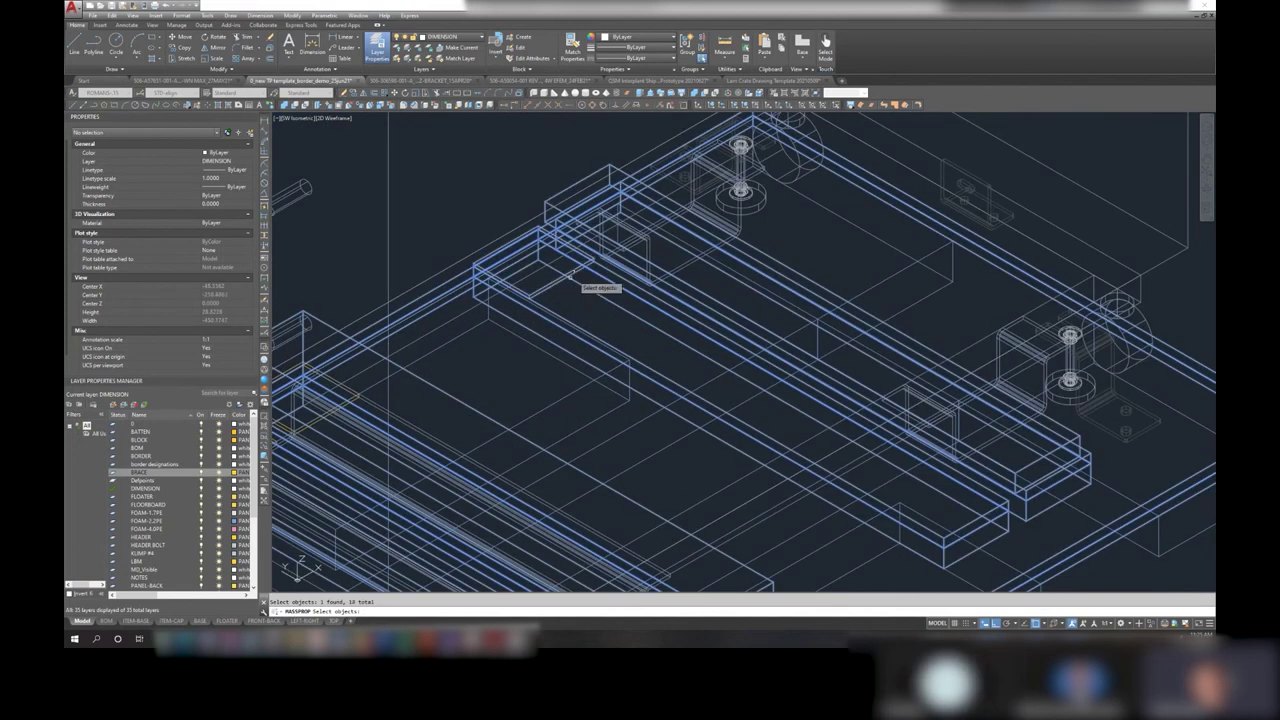
{"action": "scroll", "coordinate": [600, 288], "scroll_direction": "down", "scroll_amount": 3}
{"action": "scroll", "coordinate": [530, 272], "scroll_direction": "up", "scroll_amount": 3}
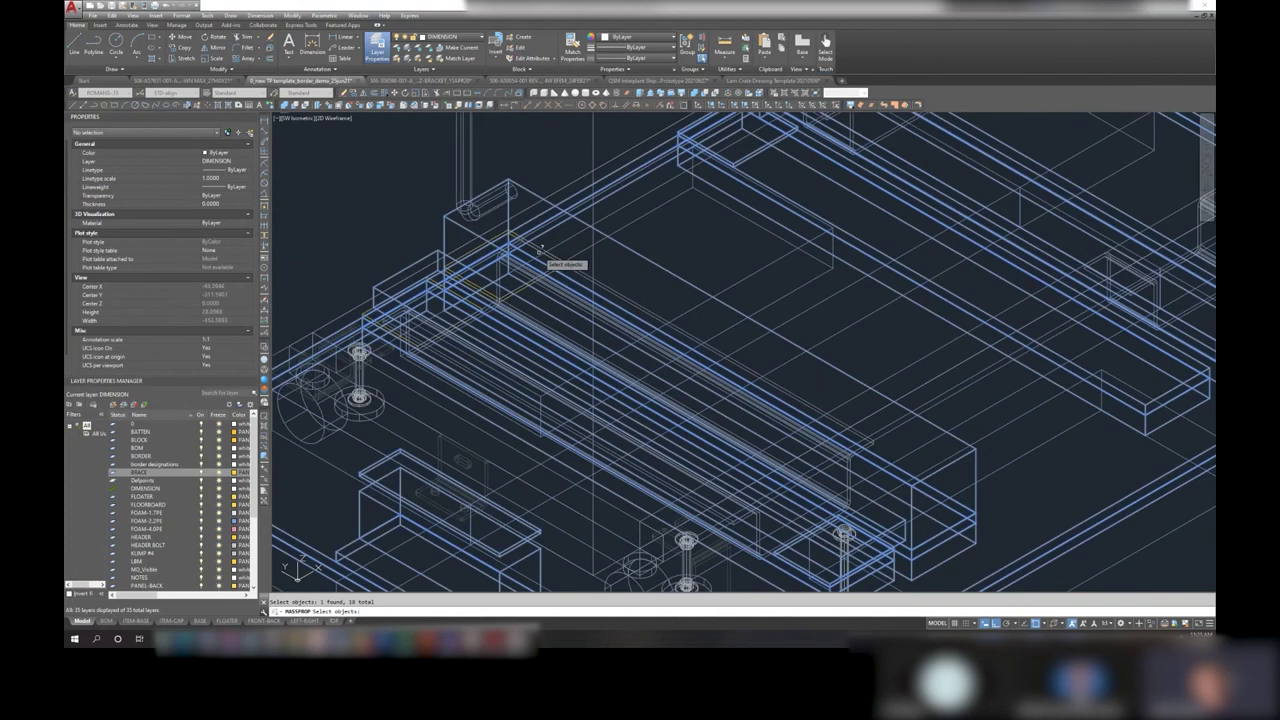
{"action": "scroll", "coordinate": [575, 268], "scroll_direction": "up", "scroll_amount": 3}
{"action": "scroll", "coordinate": [590, 267], "scroll_direction": "down", "scroll_amount": 5}
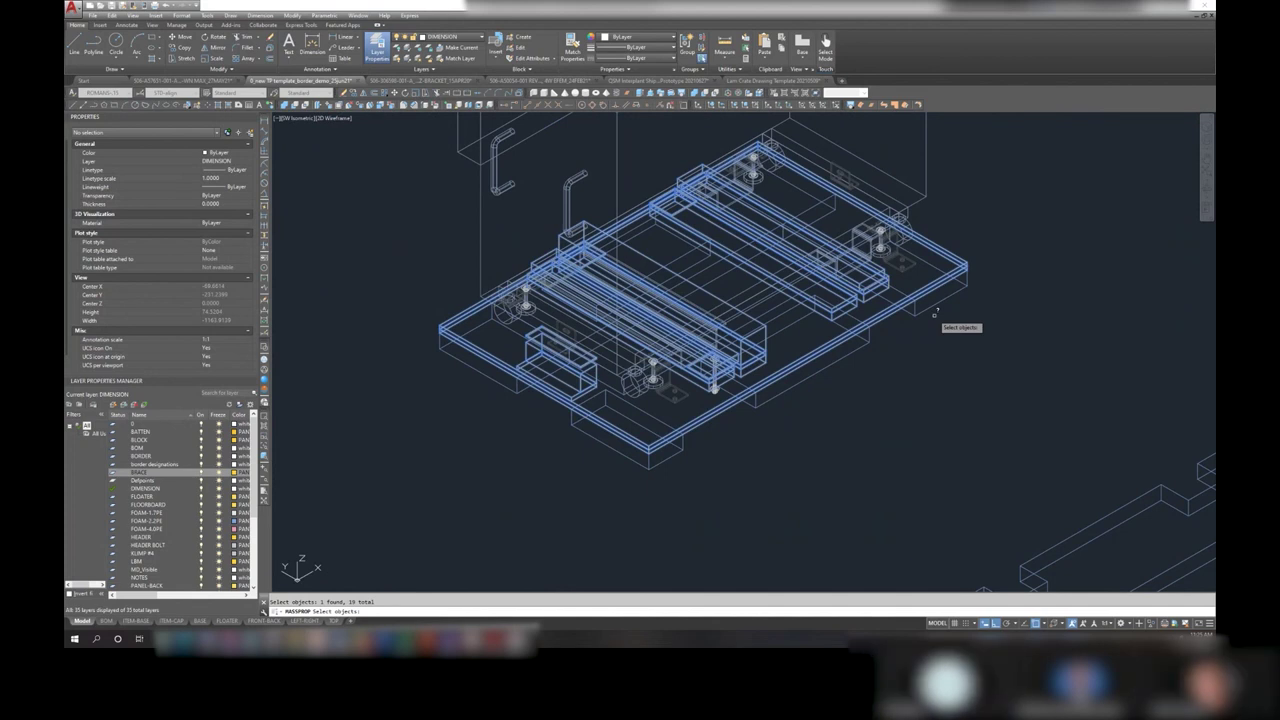
{"action": "key", "text": "Return"}
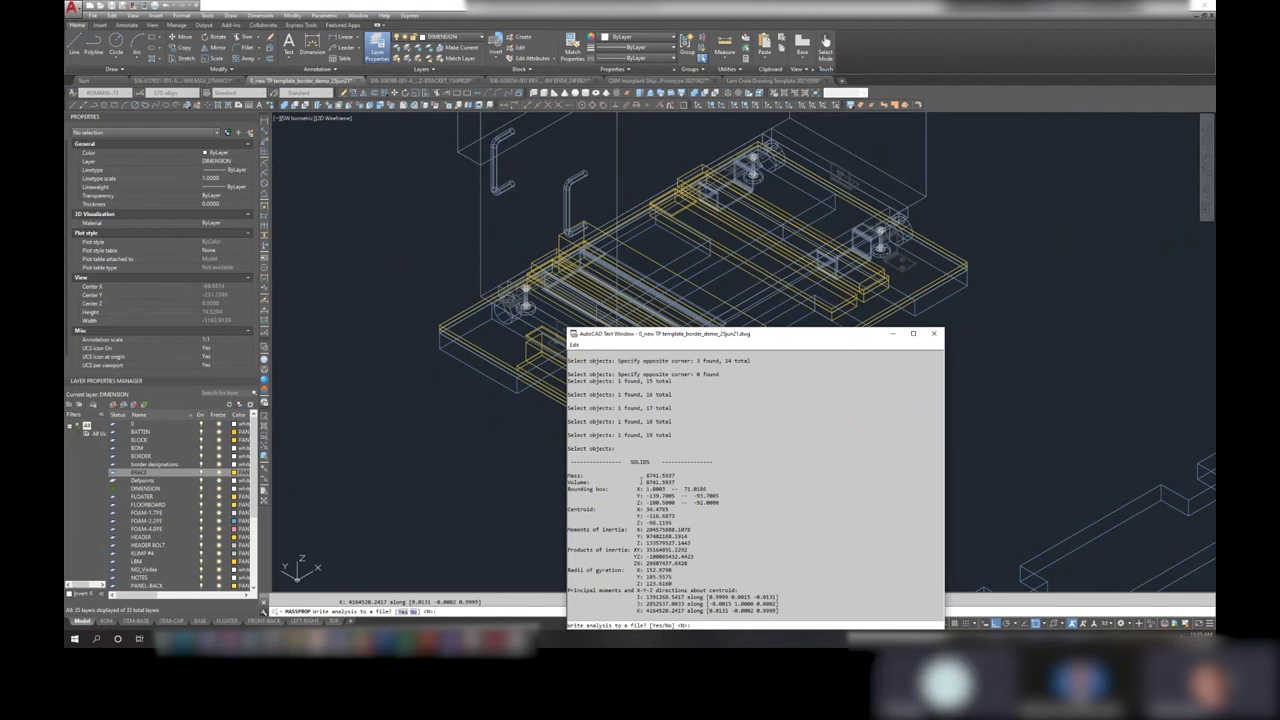
- Highlight the Mass value 8741.5937 in the report and bring Calculator to the front
{"action": "double_click", "coordinate": [646, 475]}
{"action": "right_click", "coordinate": [686, 475]}
{"action": "left_click", "coordinate": [707, 512]}
{"action": "left_click", "coordinate": [222, 647]}
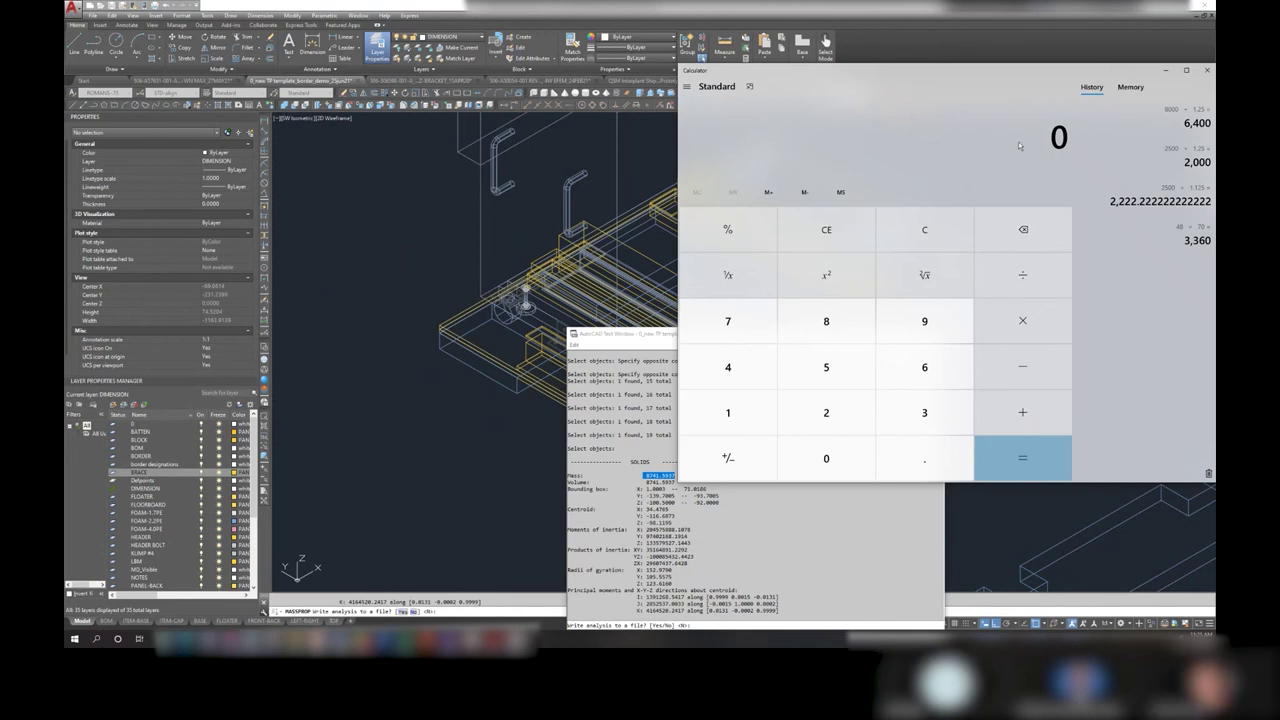
- Enter the volume 8741.5937 into Calculator after a failed paste attempt
{"action": "right_click", "coordinate": [1066, 136]}
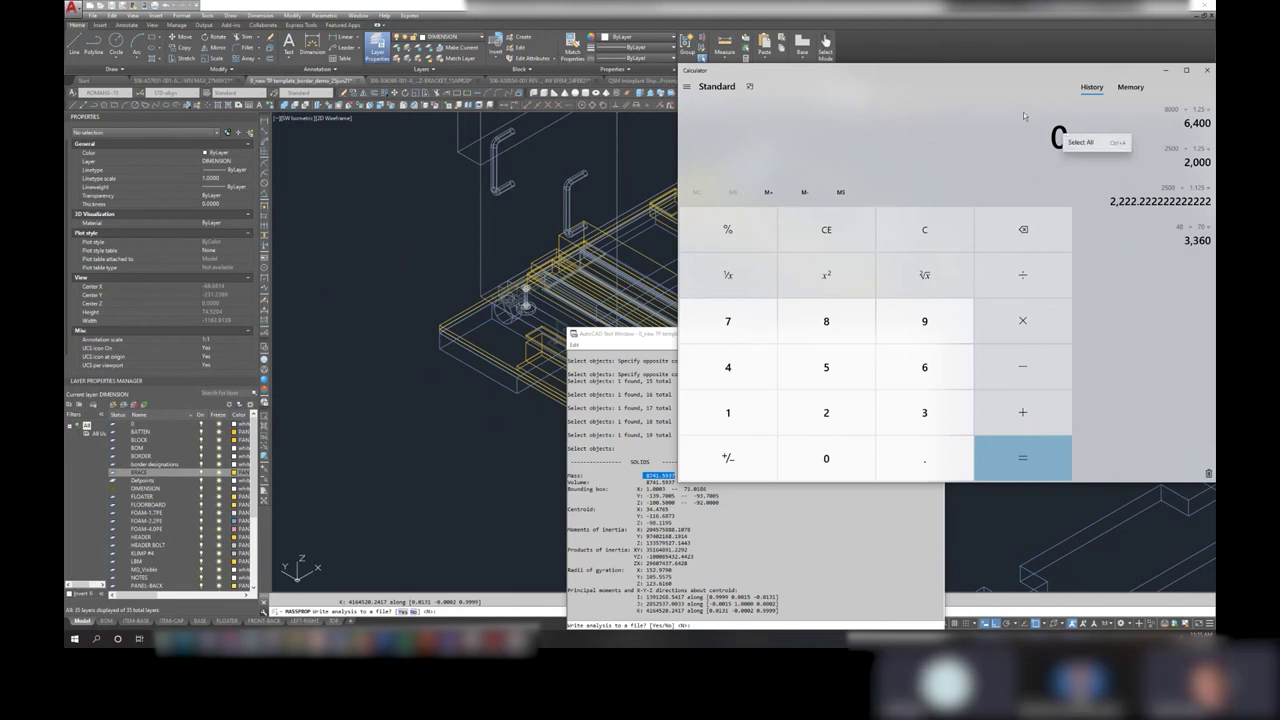
{"action": "left_click", "coordinate": [1024, 148]}
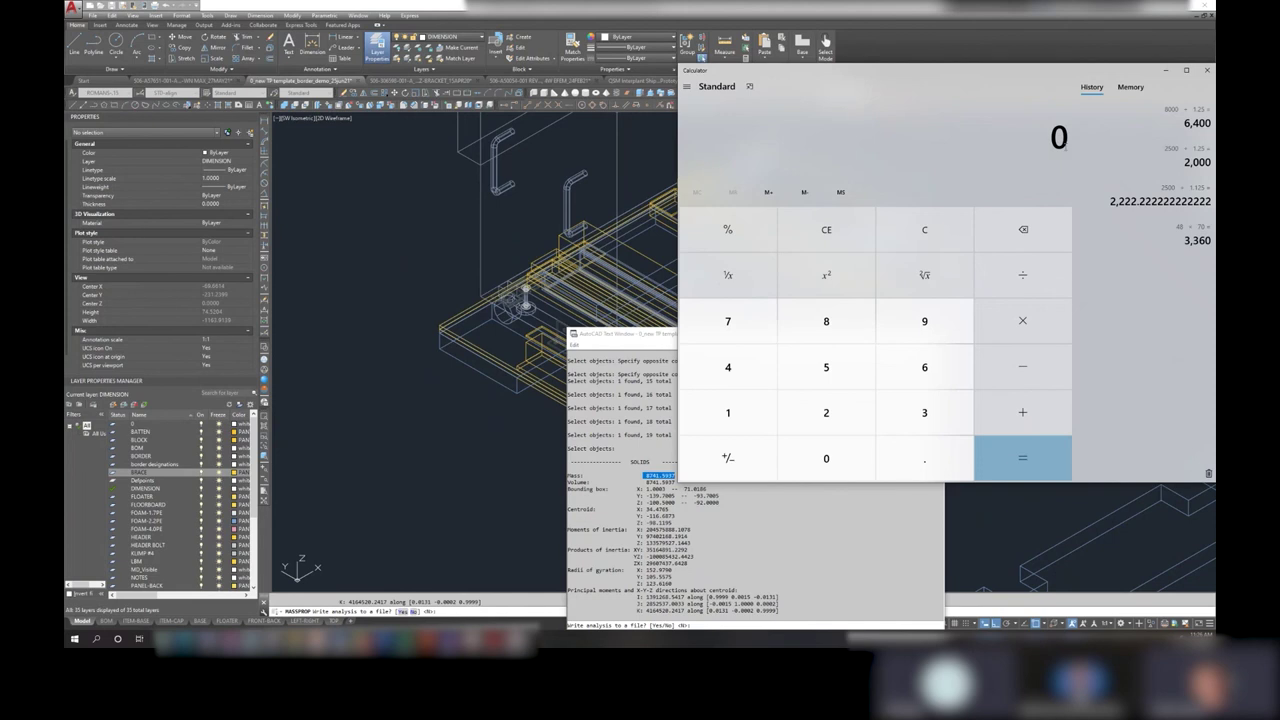
{"action": "left_click", "coordinate": [786, 336]}
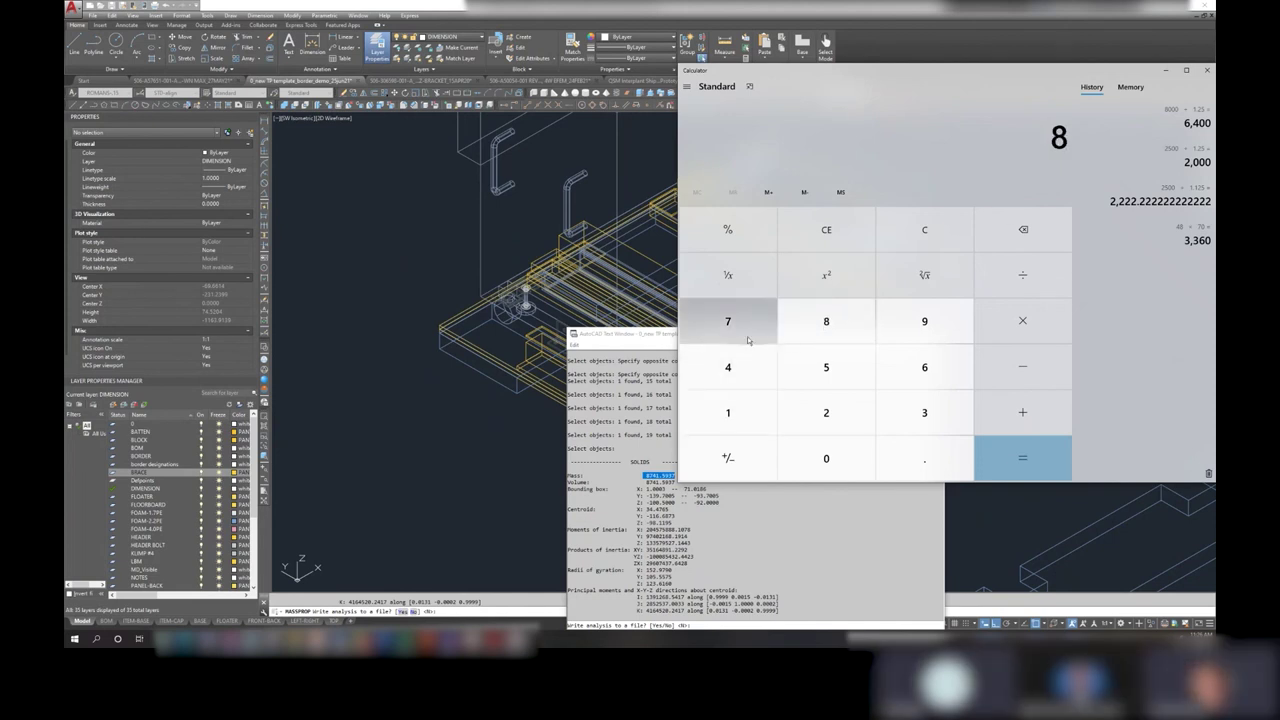
{"action": "left_click", "coordinate": [747, 341]}
{"action": "left_click", "coordinate": [745, 372]}
{"action": "left_click", "coordinate": [740, 410]}
{"action": "left_click", "coordinate": [902, 452]}
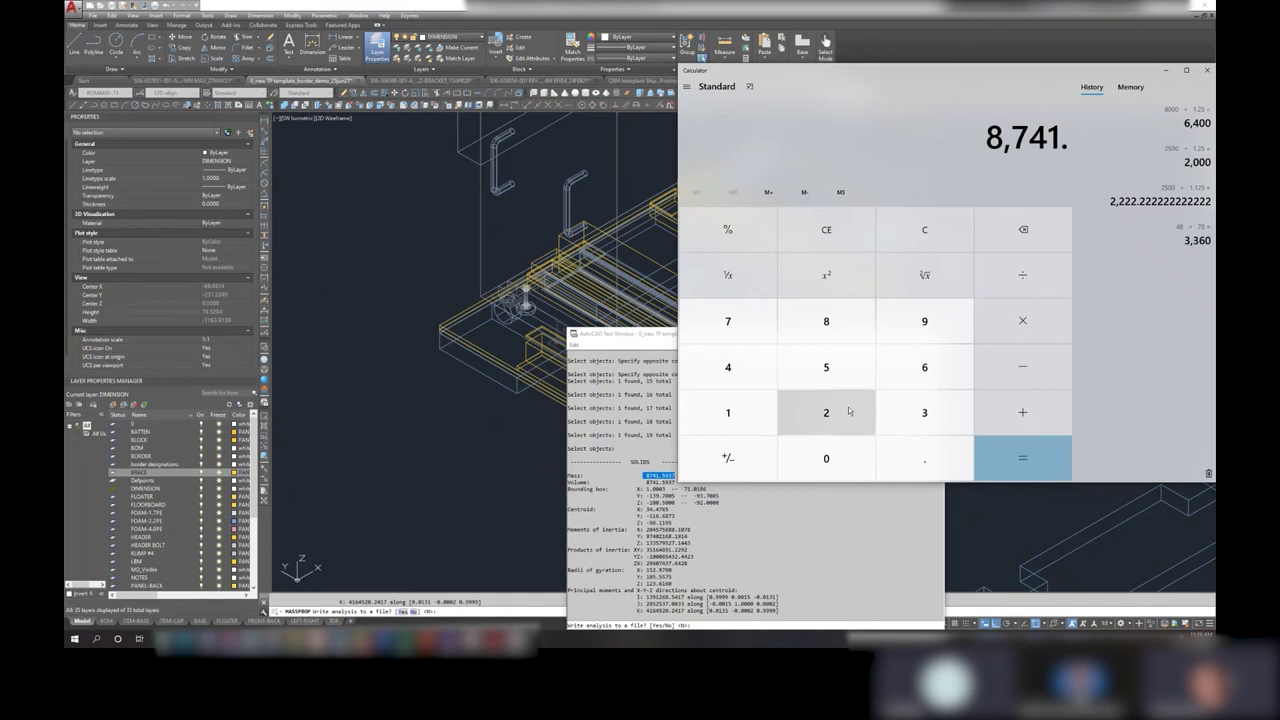
{"action": "left_click", "coordinate": [828, 366]}
{"action": "left_click", "coordinate": [920, 324]}
{"action": "left_click", "coordinate": [908, 412]}
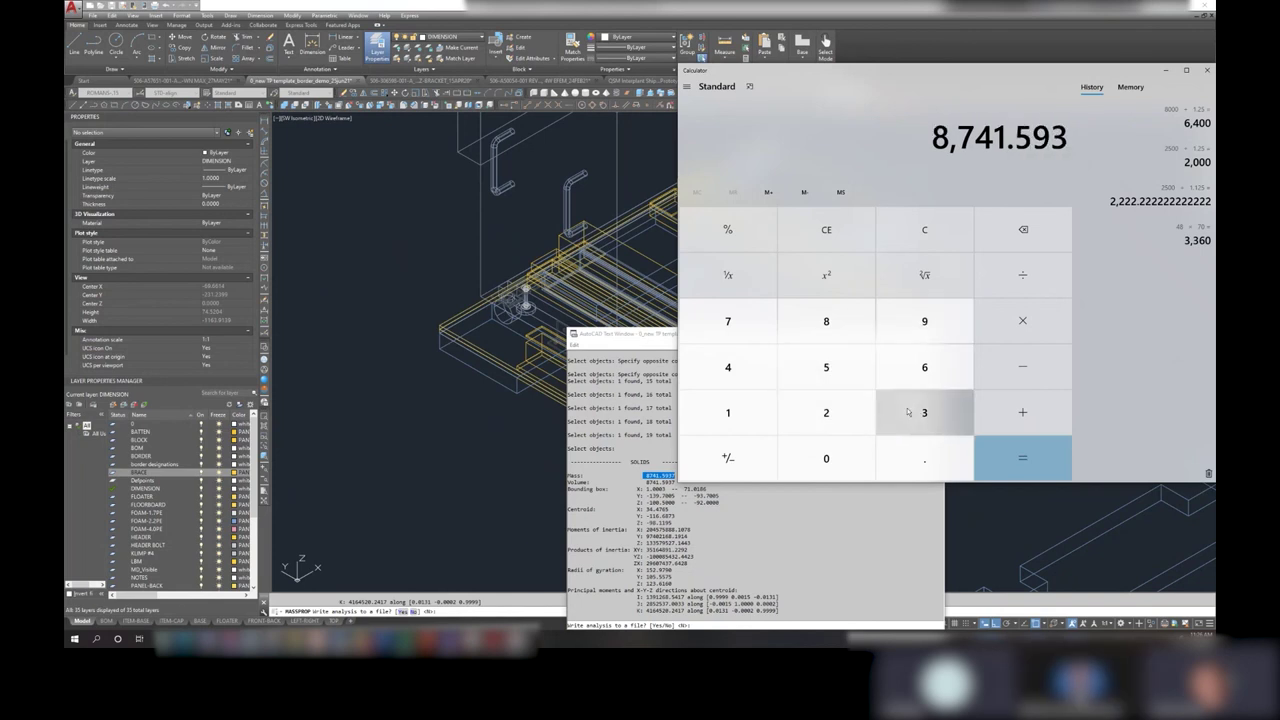
{"action": "left_click", "coordinate": [770, 328]}
- Divide by 1728 to get 5.058792650462963 cubic feet
{"action": "left_click", "coordinate": [1057, 277]}
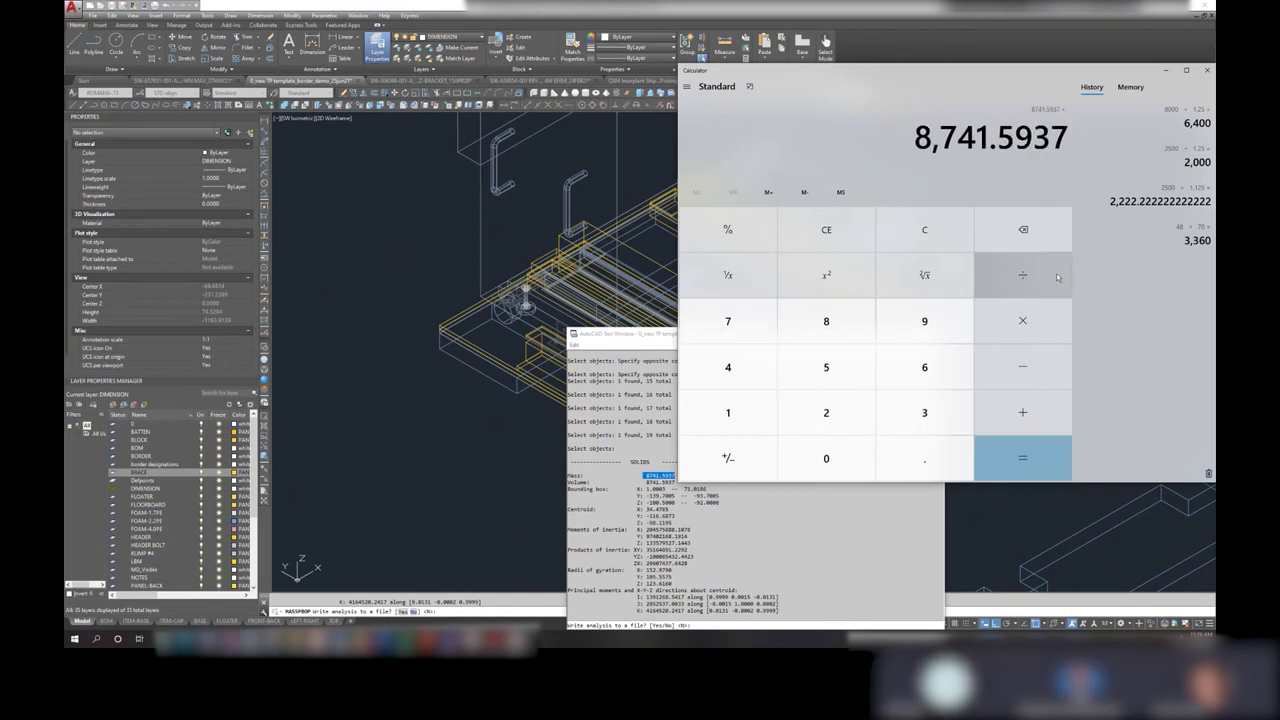
{"action": "left_click", "coordinate": [743, 416]}
{"action": "left_click", "coordinate": [757, 337]}
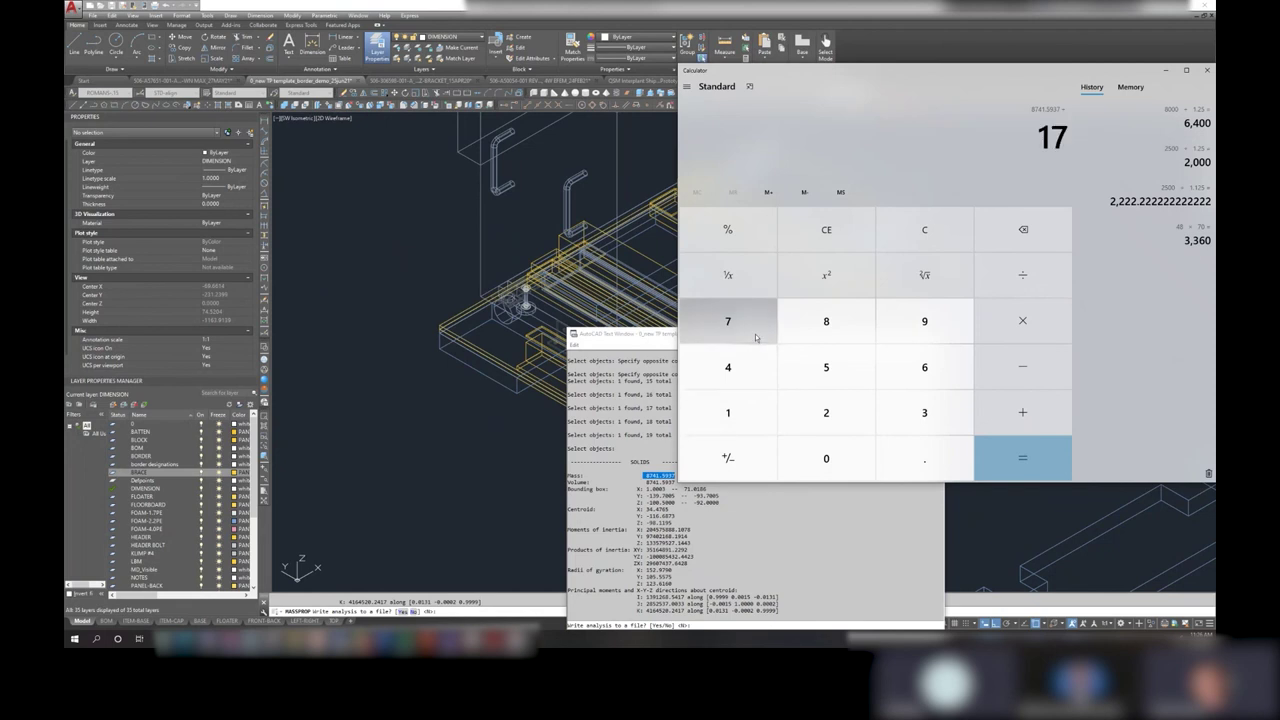
{"action": "left_click", "coordinate": [816, 410]}
{"action": "left_click", "coordinate": [823, 340]}
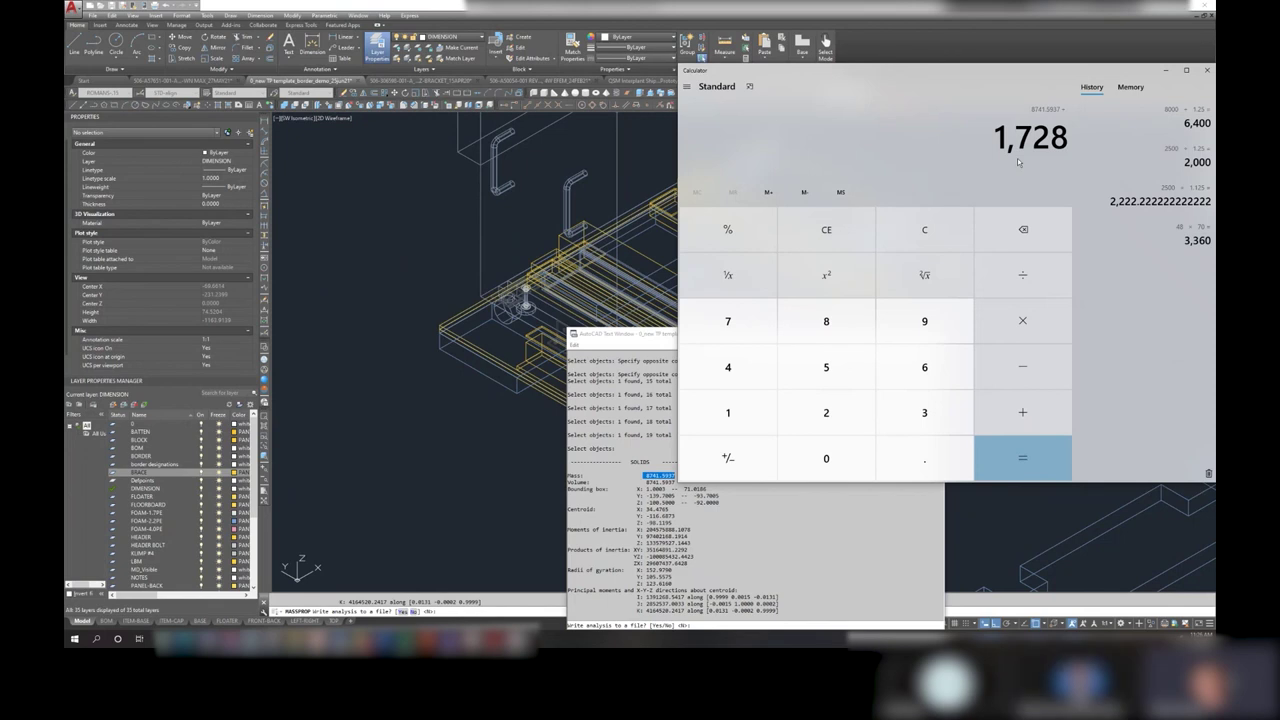
{"action": "left_click", "coordinate": [1046, 451]}
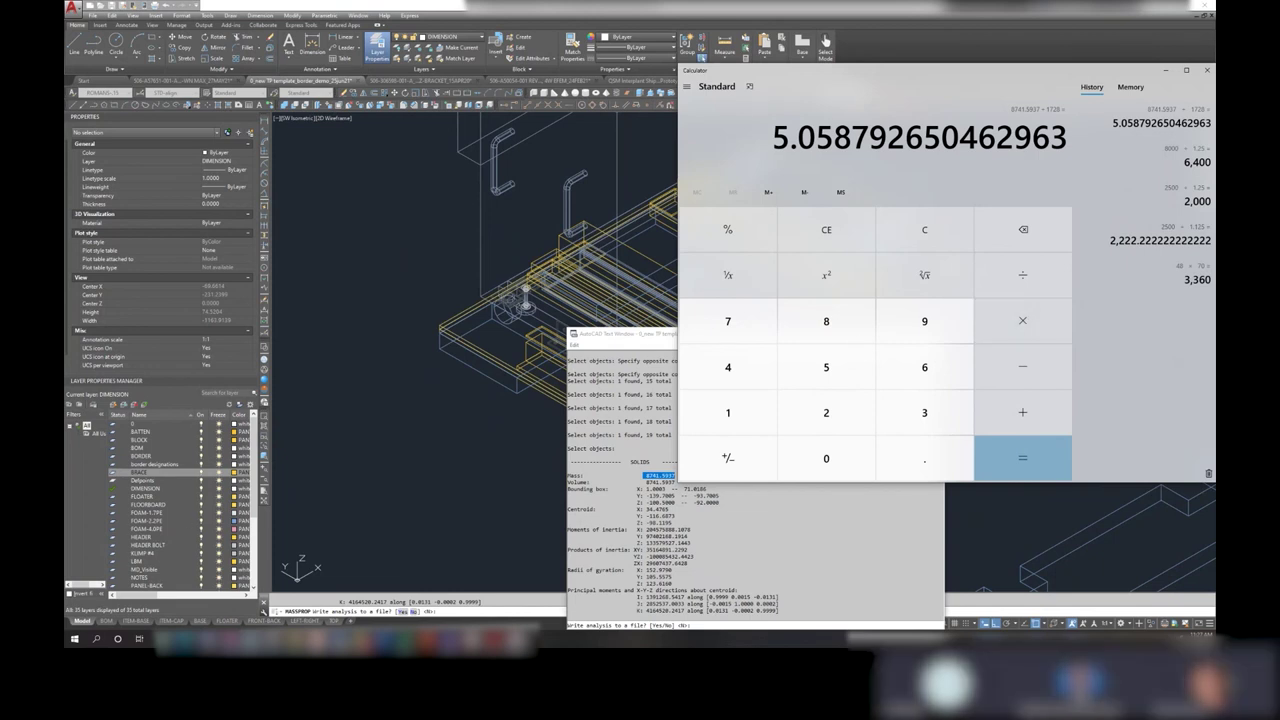
- In the 0251-70054 crating PDF, highlight 'of 35lbs per cubic' on page 31
{"action": "left_click", "coordinate": [280, 640]}
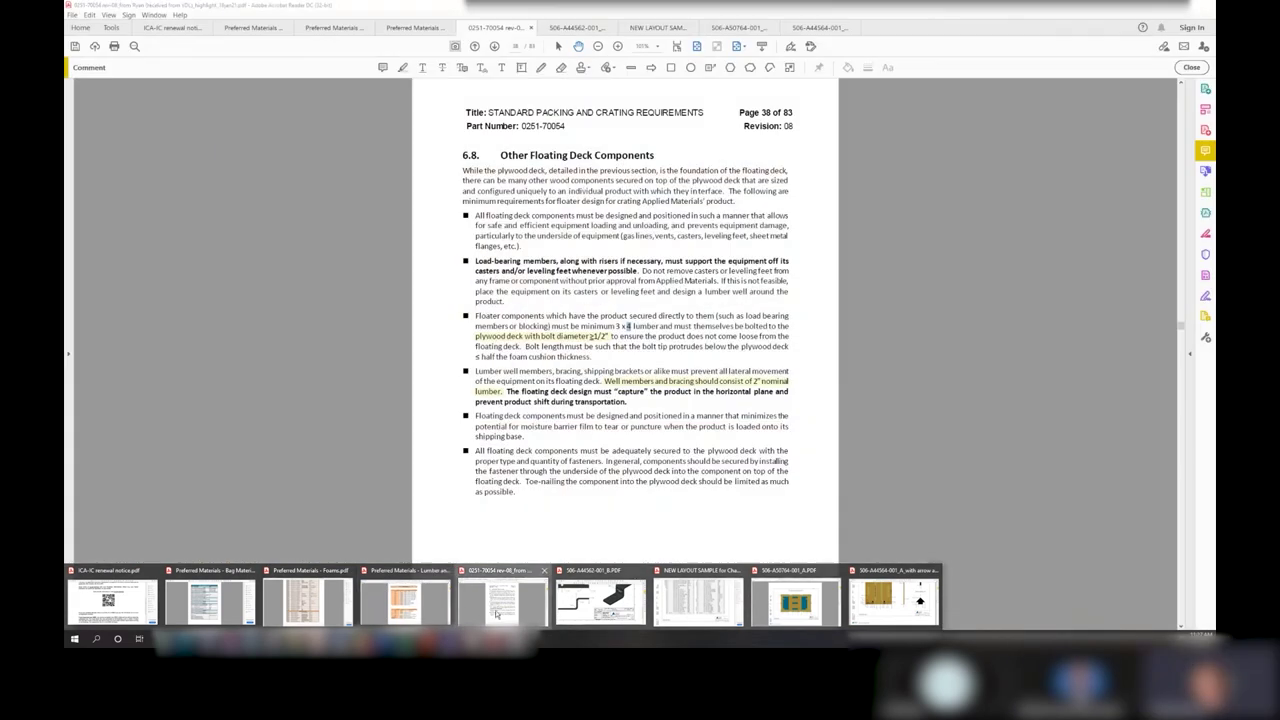
{"action": "left_click", "coordinate": [503, 600]}
{"action": "scroll", "coordinate": [588, 372], "scroll_direction": "up", "scroll_amount": 2}
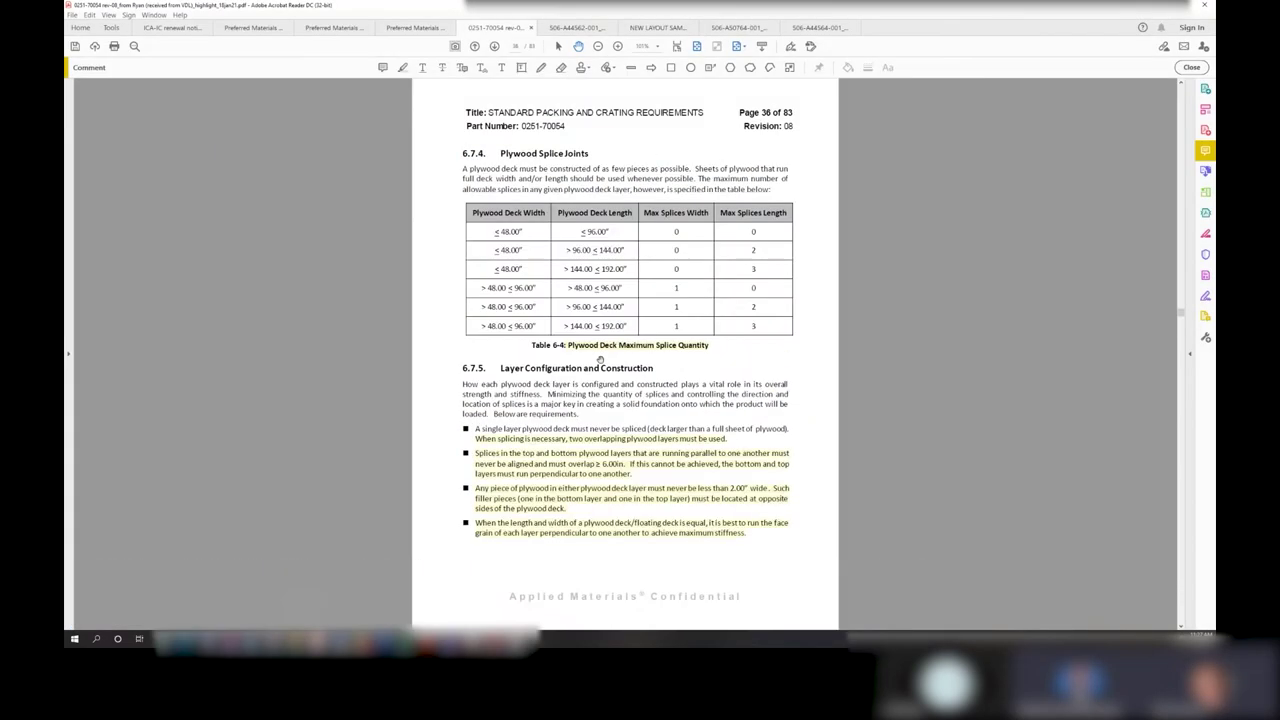
{"action": "scroll", "coordinate": [590, 368], "scroll_direction": "up", "scroll_amount": 1}
{"action": "scroll", "coordinate": [600, 360], "scroll_direction": "down", "scroll_amount": 1}
{"action": "scroll", "coordinate": [600, 360], "scroll_direction": "down", "scroll_amount": 1}
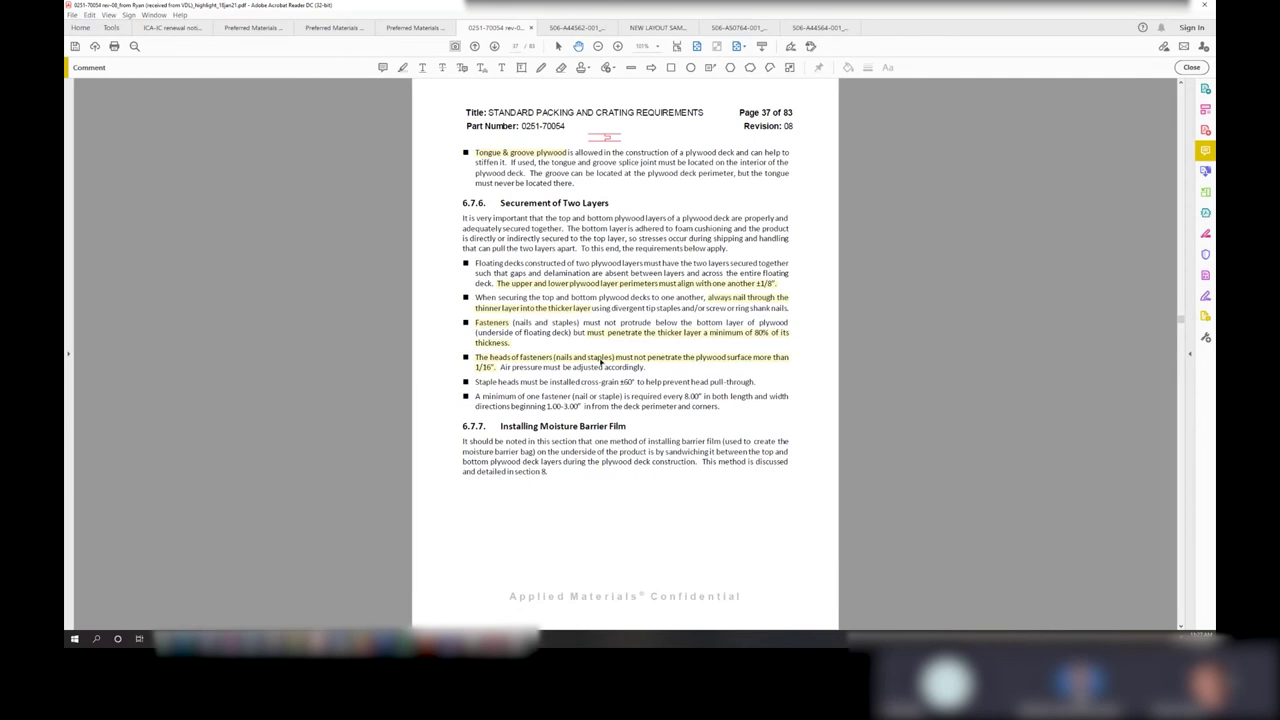
{"action": "scroll", "coordinate": [600, 360], "scroll_direction": "up", "scroll_amount": 1}
{"action": "scroll", "coordinate": [600, 360], "scroll_direction": "up", "scroll_amount": 1}
{"action": "scroll", "coordinate": [600, 360], "scroll_direction": "up", "scroll_amount": 2}
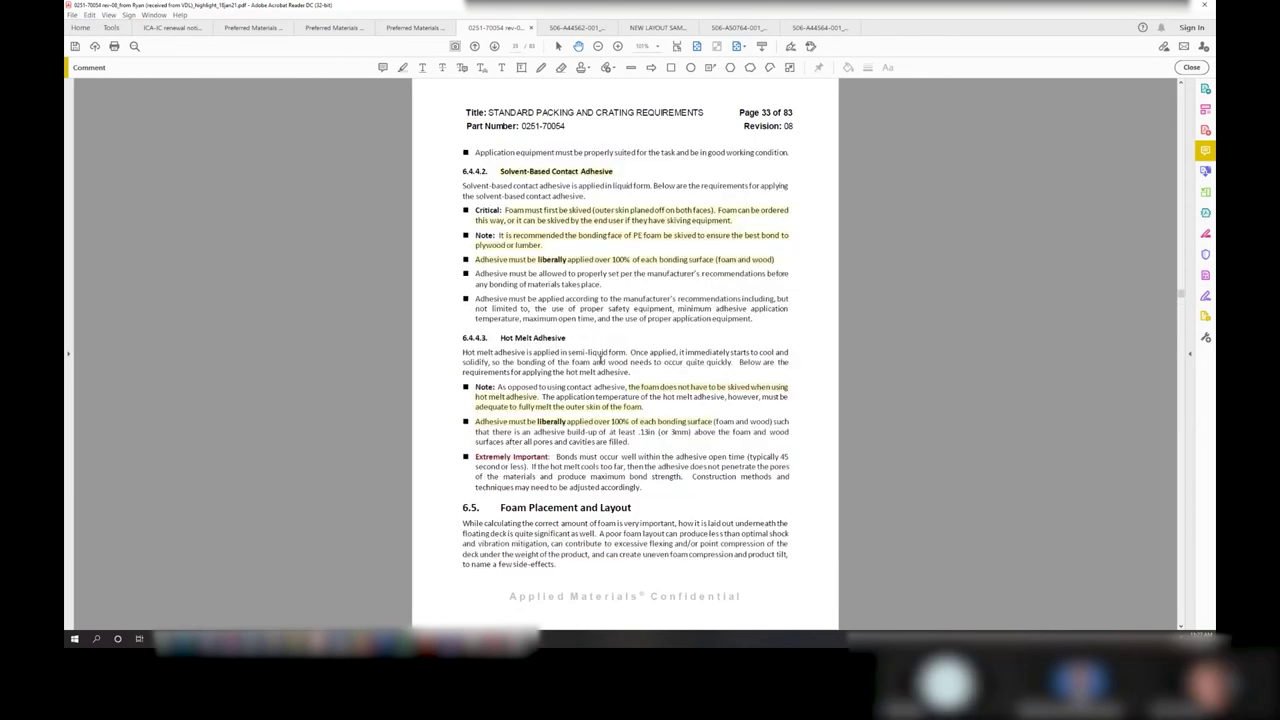
{"action": "scroll", "coordinate": [600, 358], "scroll_direction": "down", "scroll_amount": 1}
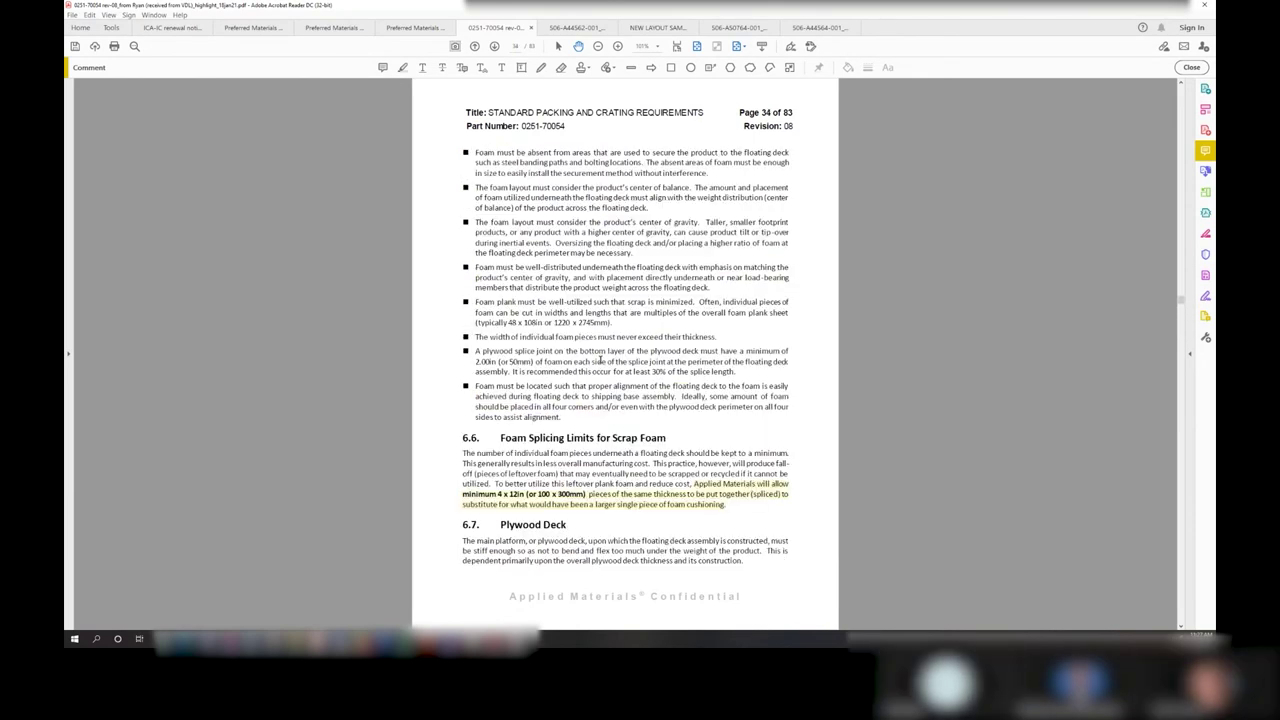
{"action": "scroll", "coordinate": [600, 360], "scroll_direction": "up", "scroll_amount": 1}
{"action": "scroll", "coordinate": [600, 360], "scroll_direction": "up", "scroll_amount": 1}
{"action": "scroll", "coordinate": [600, 360], "scroll_direction": "up", "scroll_amount": 1}
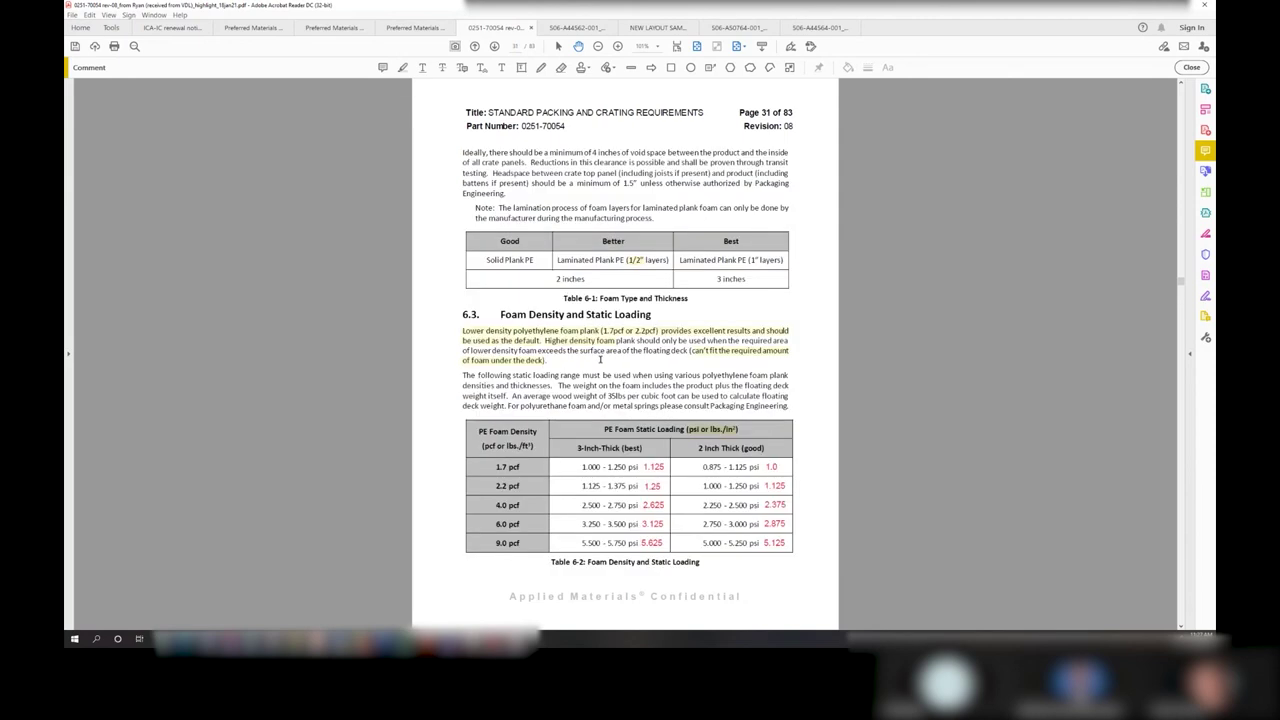
{"action": "scroll", "coordinate": [600, 360], "scroll_direction": "up", "scroll_amount": 1}
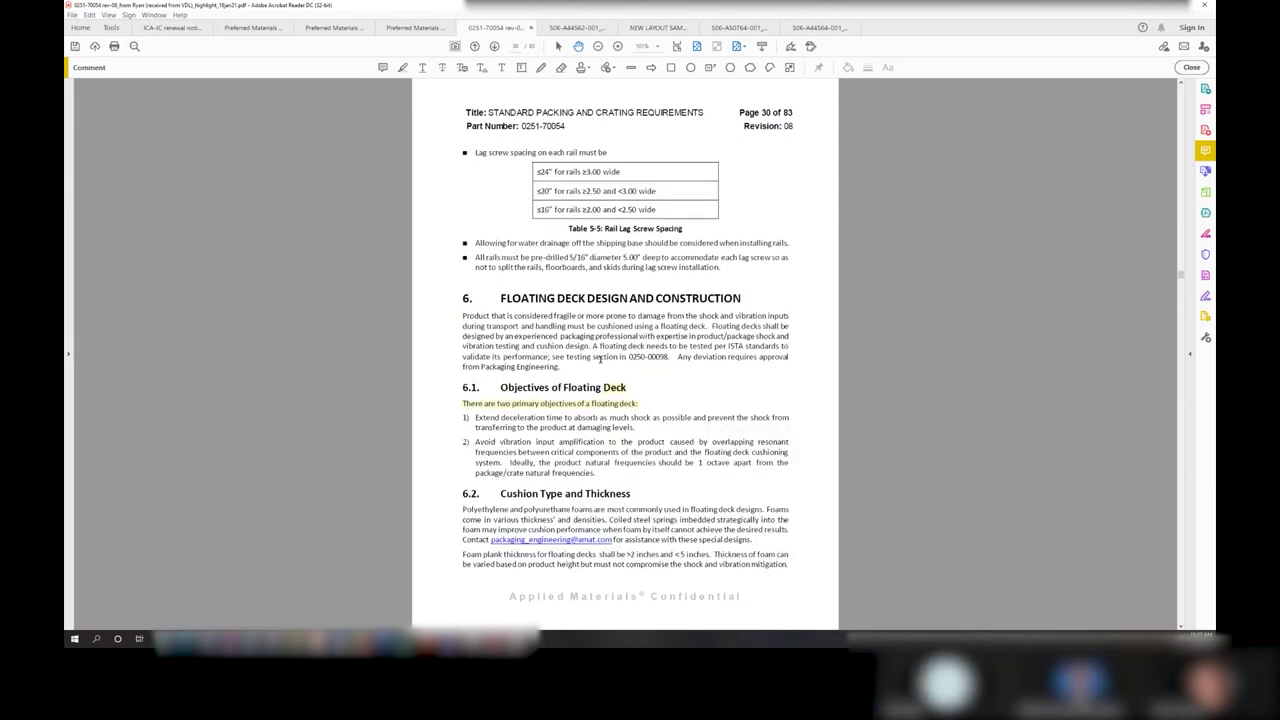
{"action": "scroll", "coordinate": [600, 358], "scroll_direction": "up", "scroll_amount": 1}
{"action": "scroll", "coordinate": [600, 358], "scroll_direction": "down", "scroll_amount": 1}
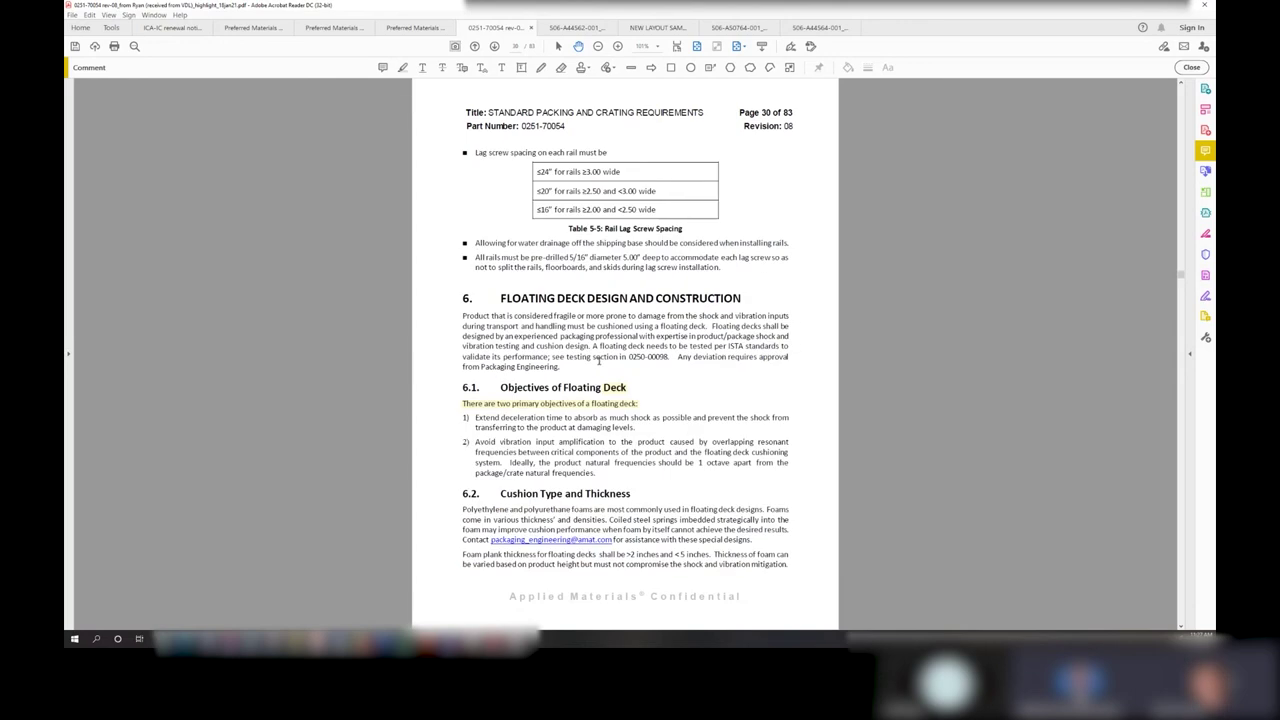
{"action": "scroll", "coordinate": [599, 360], "scroll_direction": "down", "scroll_amount": 1}
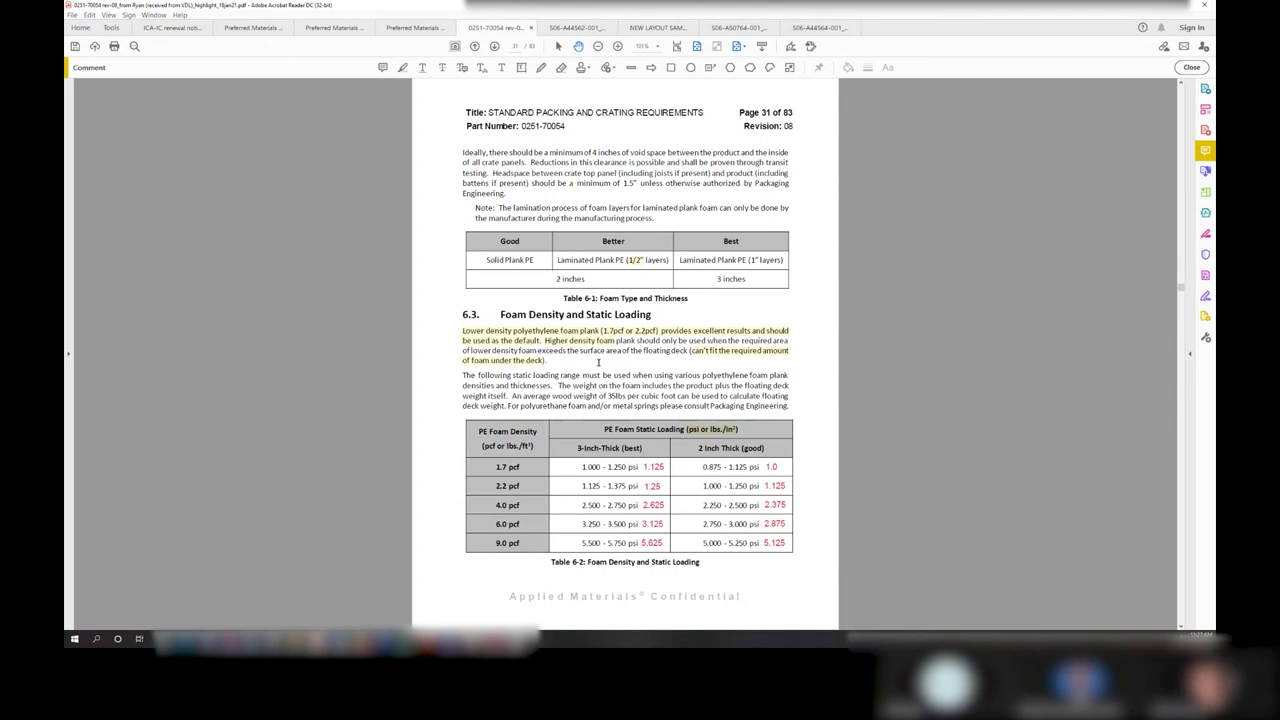
{"action": "scroll", "coordinate": [598, 362], "scroll_direction": "down", "scroll_amount": 1}
{"action": "scroll", "coordinate": [598, 362], "scroll_direction": "down", "scroll_amount": 1}
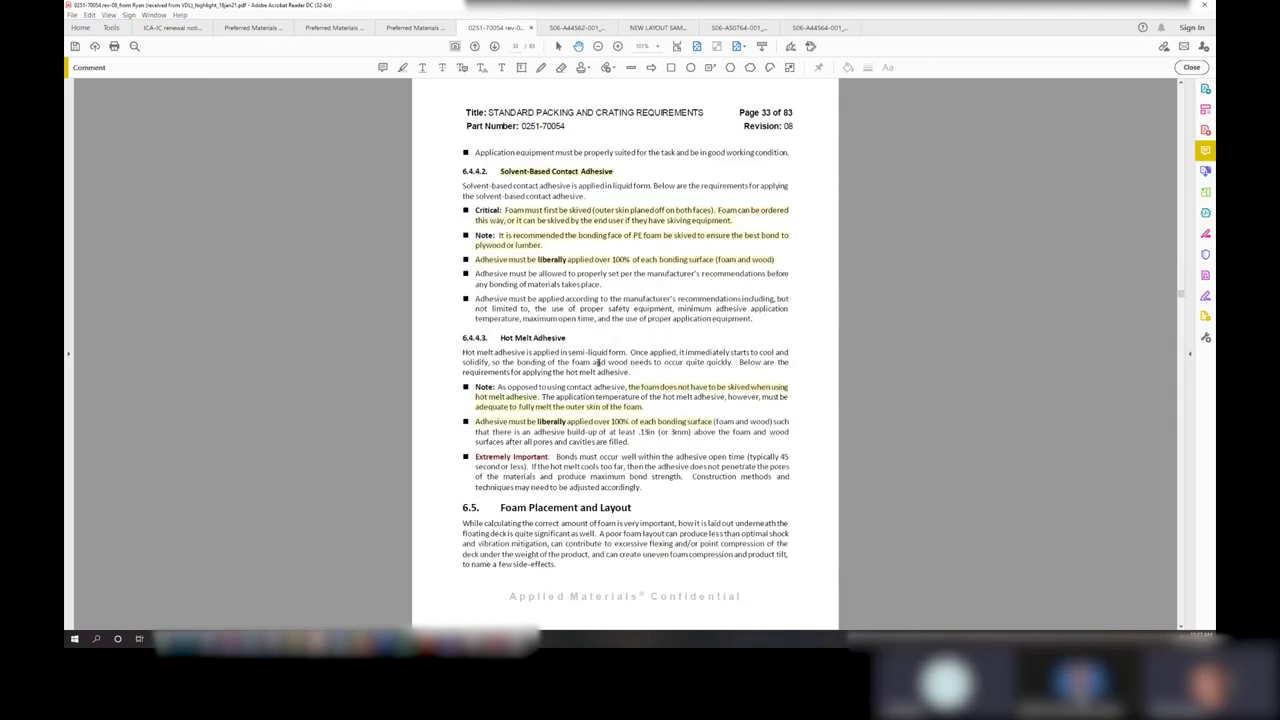
{"action": "scroll", "coordinate": [598, 362], "scroll_direction": "down", "scroll_amount": 1}
{"action": "scroll", "coordinate": [598, 362], "scroll_direction": "up", "scroll_amount": 2}
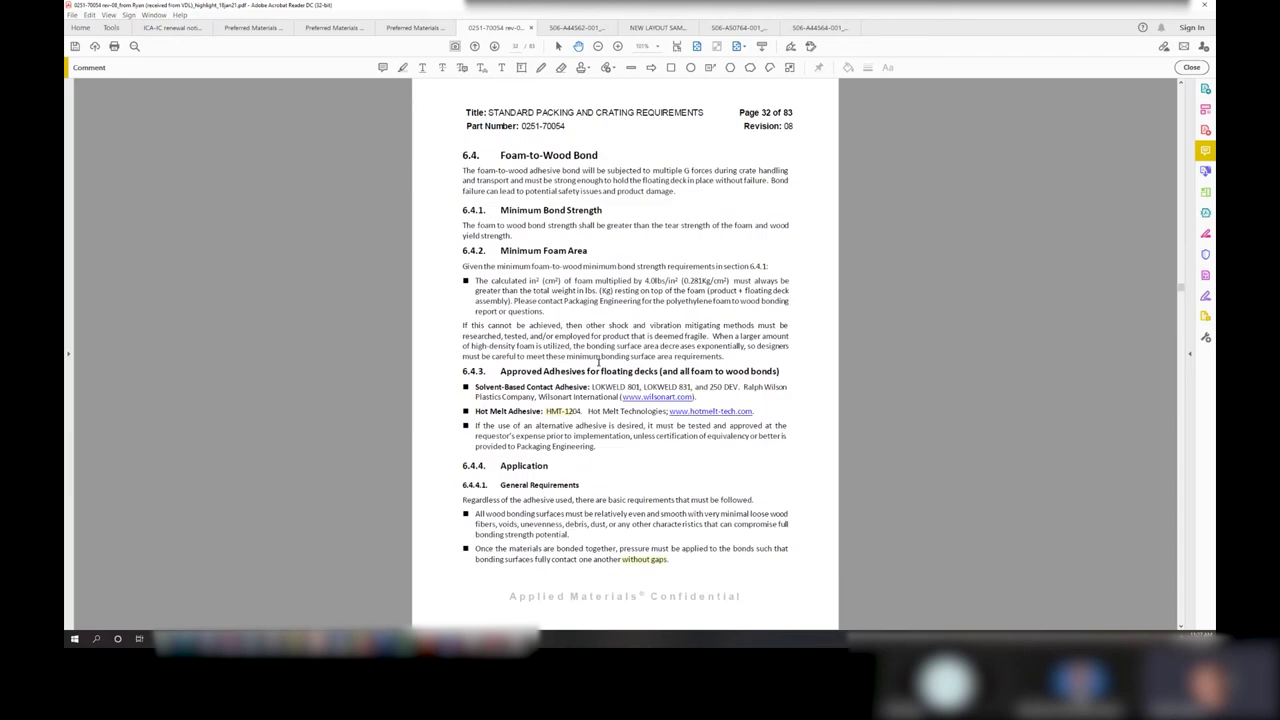
{"action": "scroll", "coordinate": [598, 362], "scroll_direction": "up", "scroll_amount": 1}
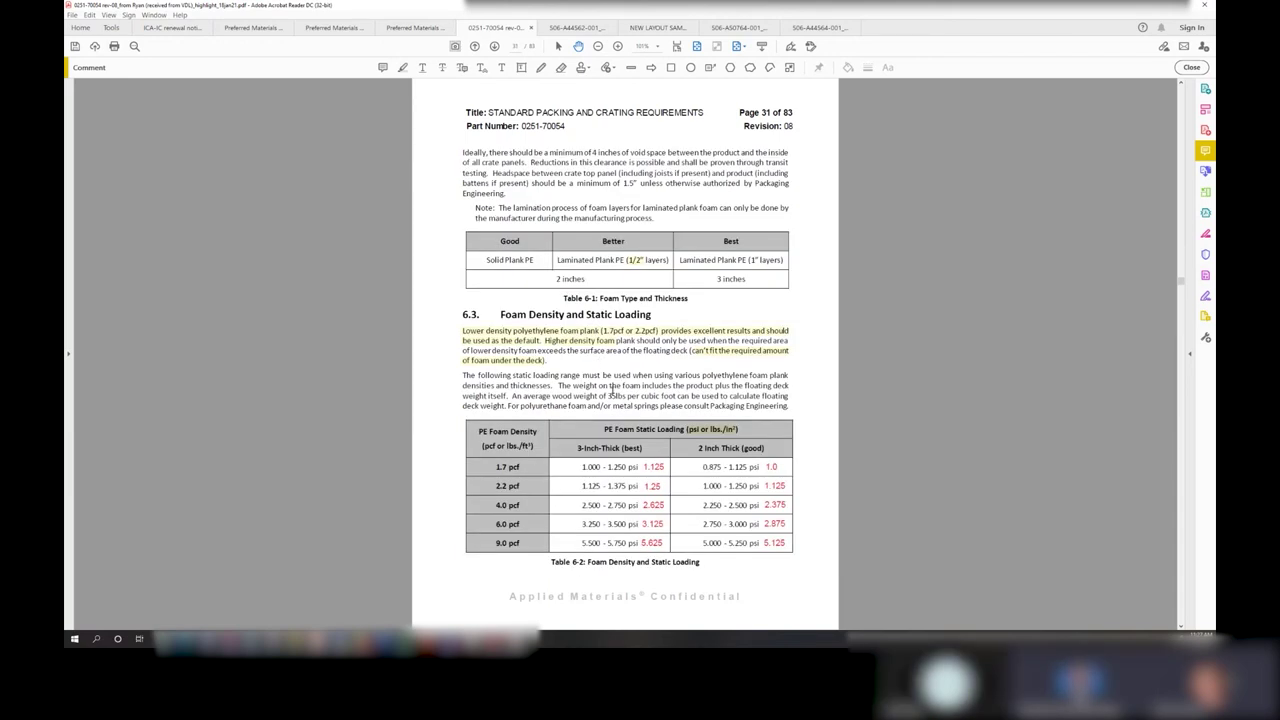
{"action": "left_click_drag", "start_coordinate": [599, 396], "coordinate": [660, 396]}
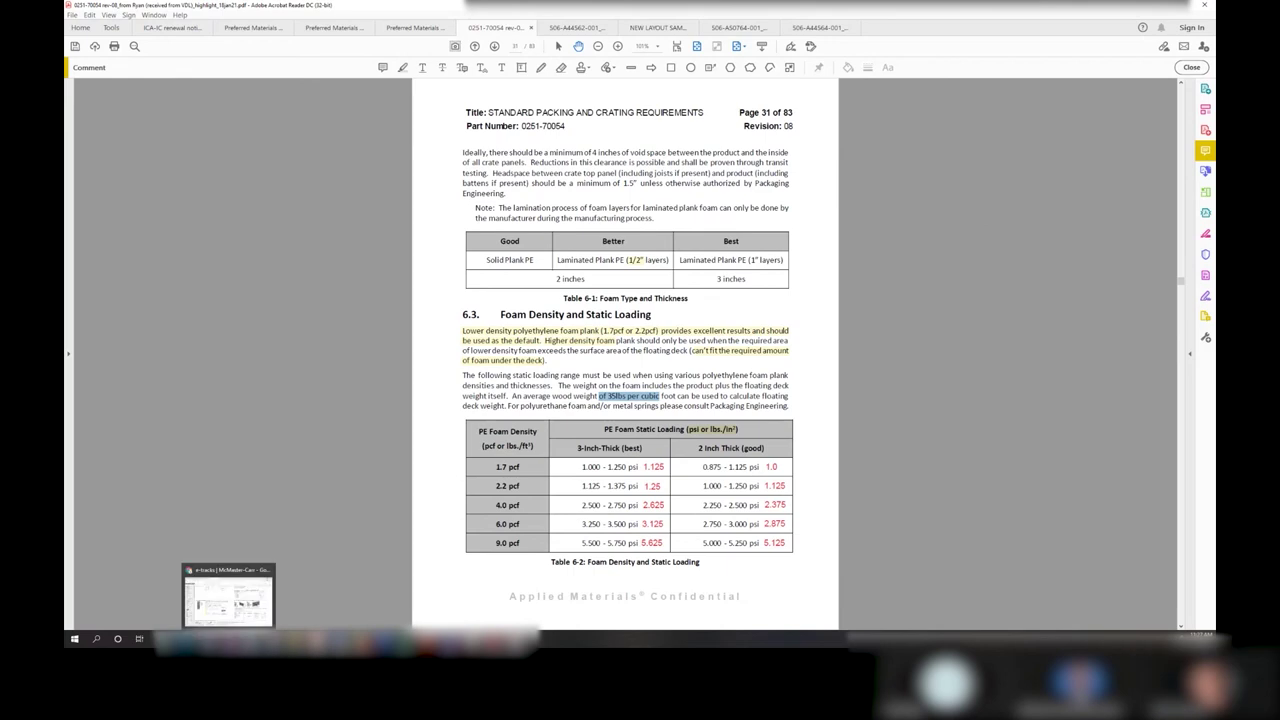
- Multiply 5.058792650462963 by 35 to get 177.0577427662037 lbs
{"action": "left_click", "coordinate": [228, 600]}
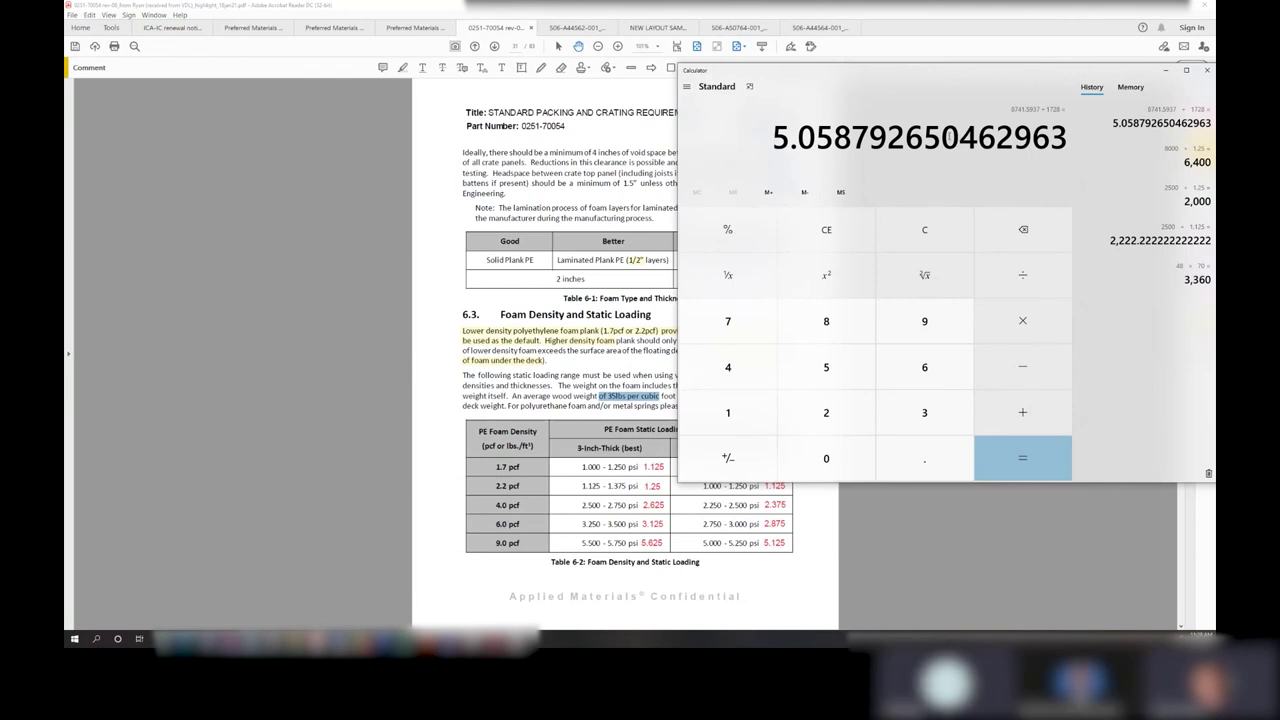
{"action": "left_click", "coordinate": [1026, 322]}
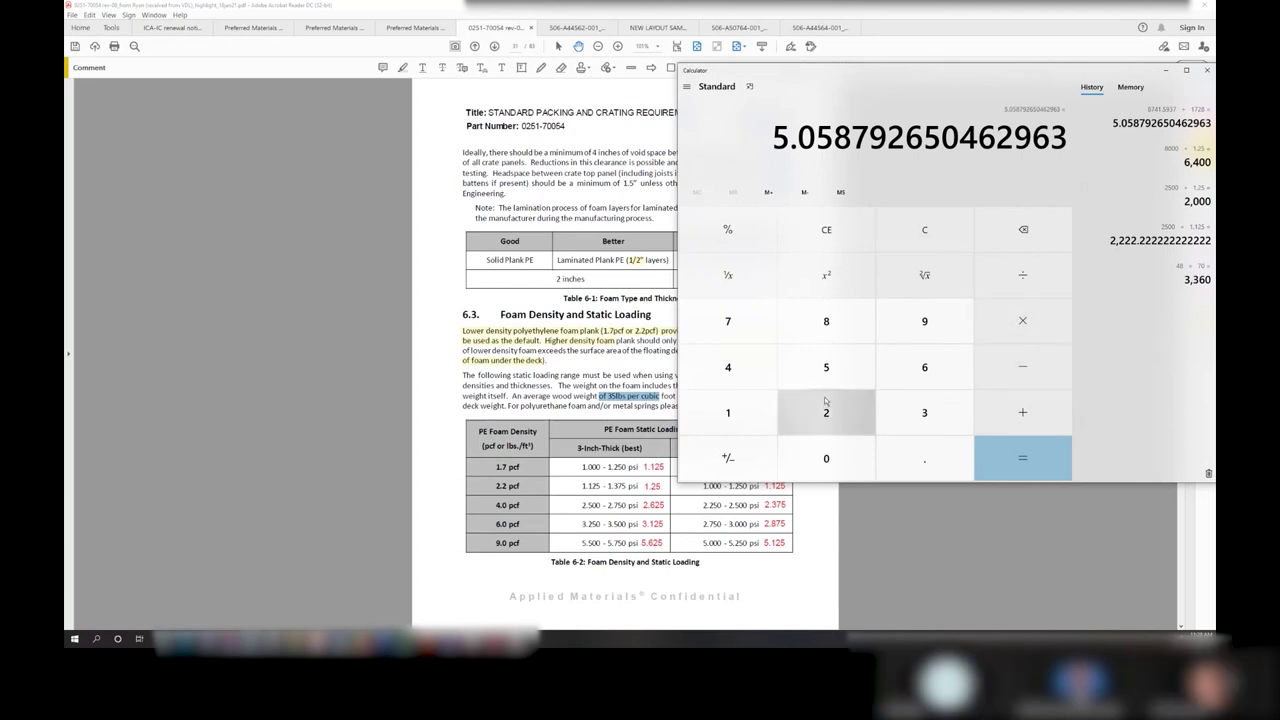
{"action": "left_click", "coordinate": [916, 399]}
{"action": "left_click", "coordinate": [830, 368]}
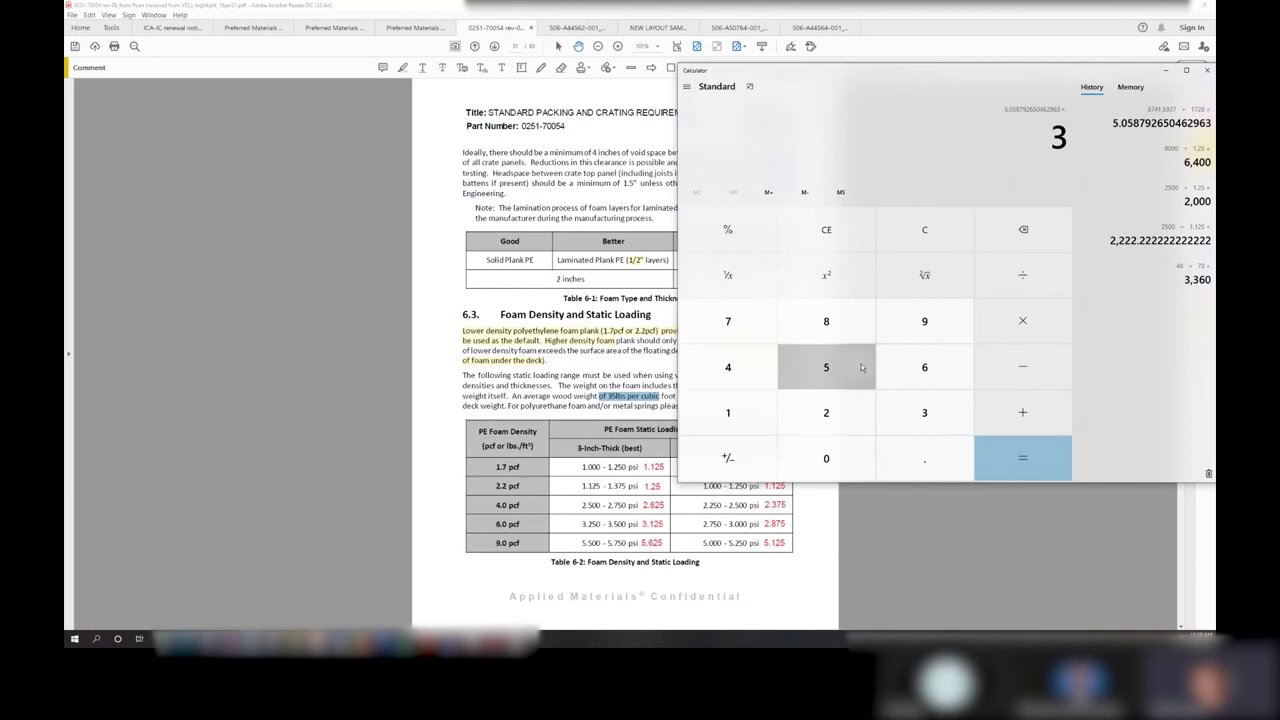
{"action": "left_click", "coordinate": [1016, 457]}
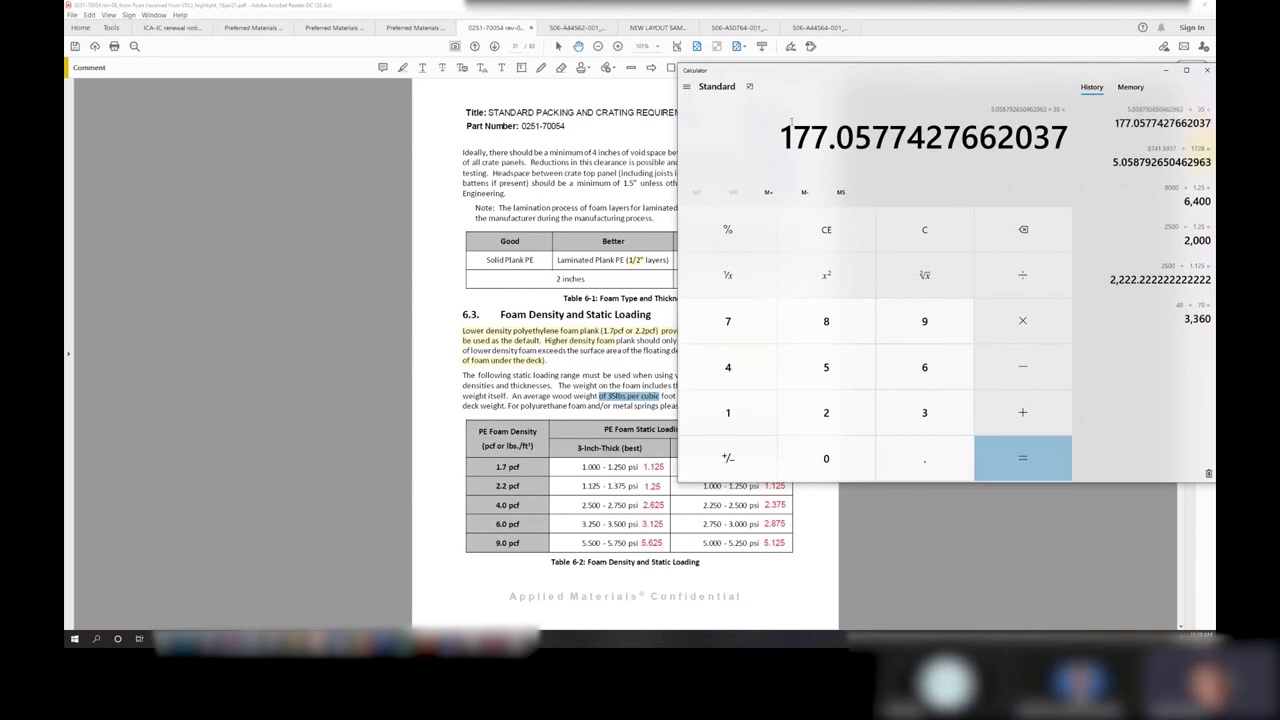
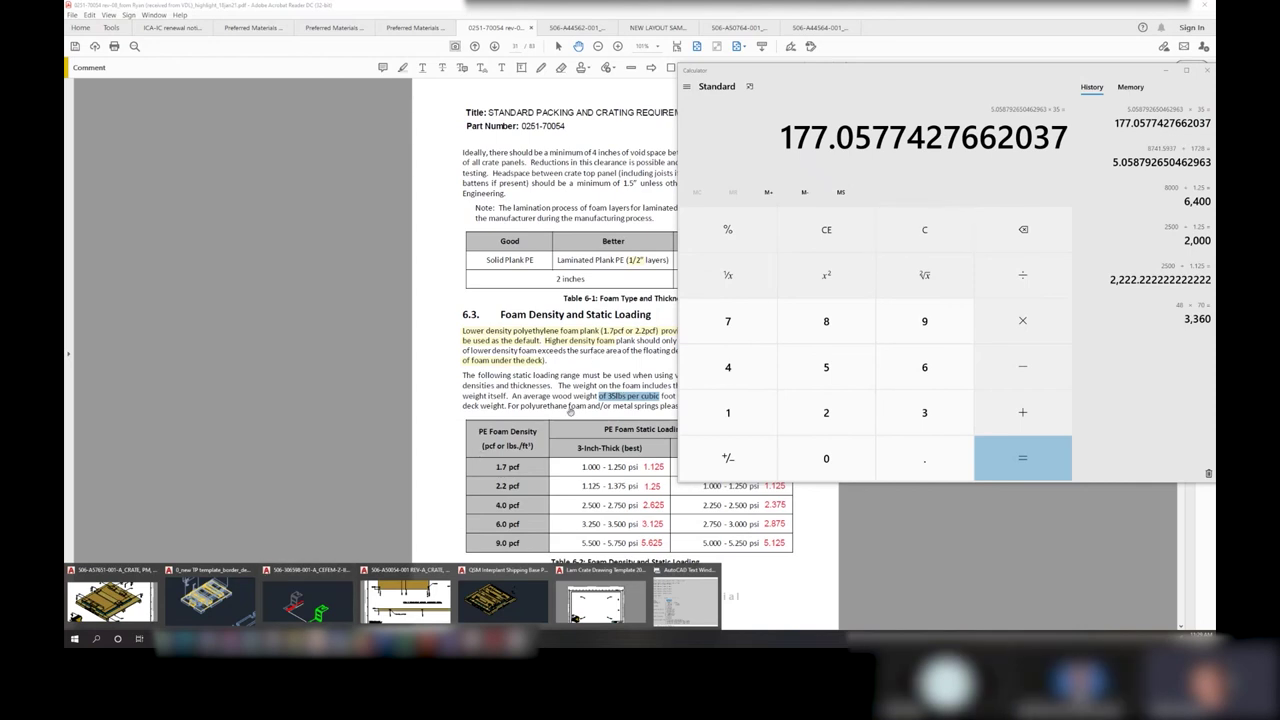
- Bring the AutoCAD crate drawing to the front and pan to show the whole crate and its neighbours
{"action": "left_click", "coordinate": [230, 605]}
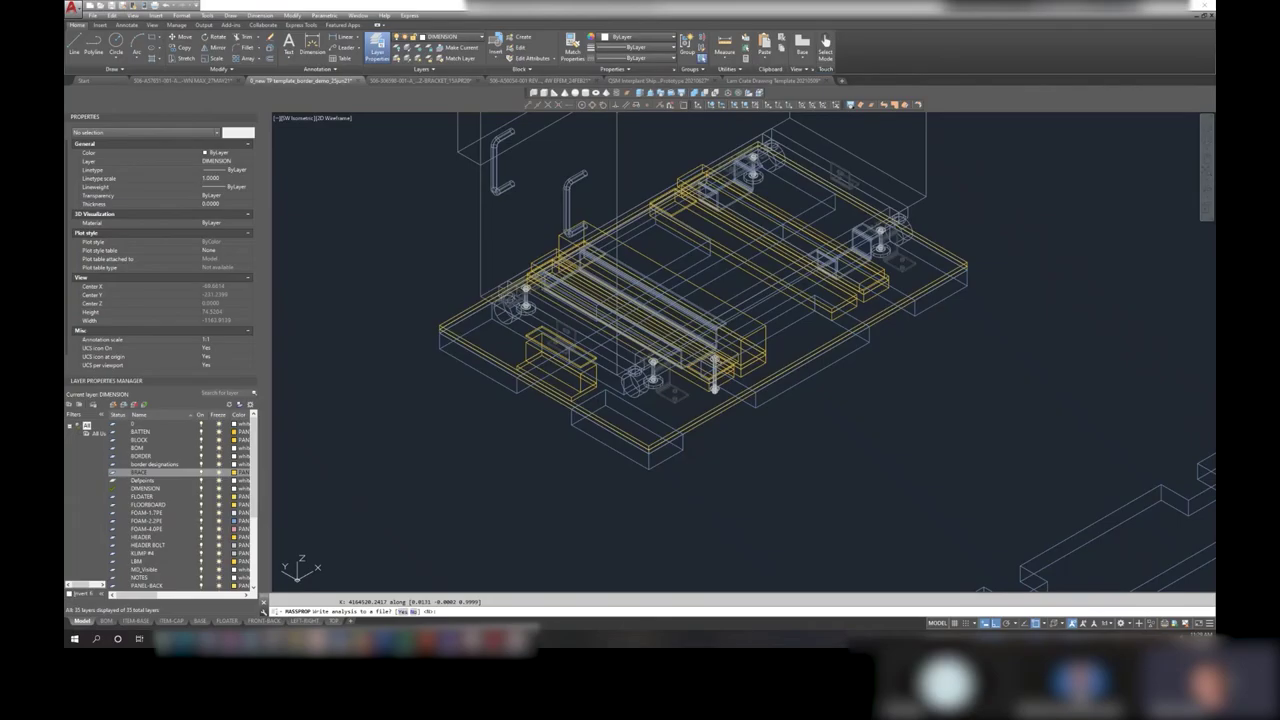
{"action": "scroll", "coordinate": [705, 440], "scroll_direction": "up", "scroll_amount": 2}
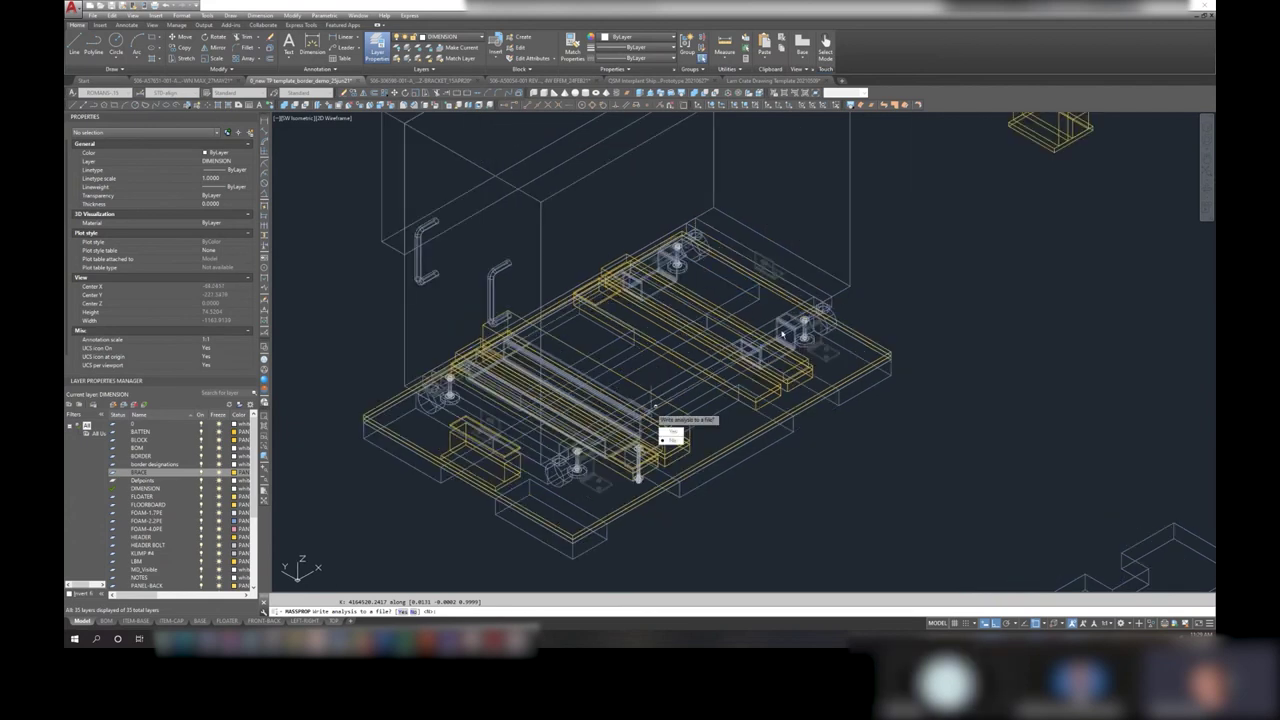
{"action": "scroll", "coordinate": [782, 334], "scroll_direction": "down", "scroll_amount": 2}
{"action": "middle_click_drag", "start_coordinate": [789, 294], "coordinate": [744, 394]}
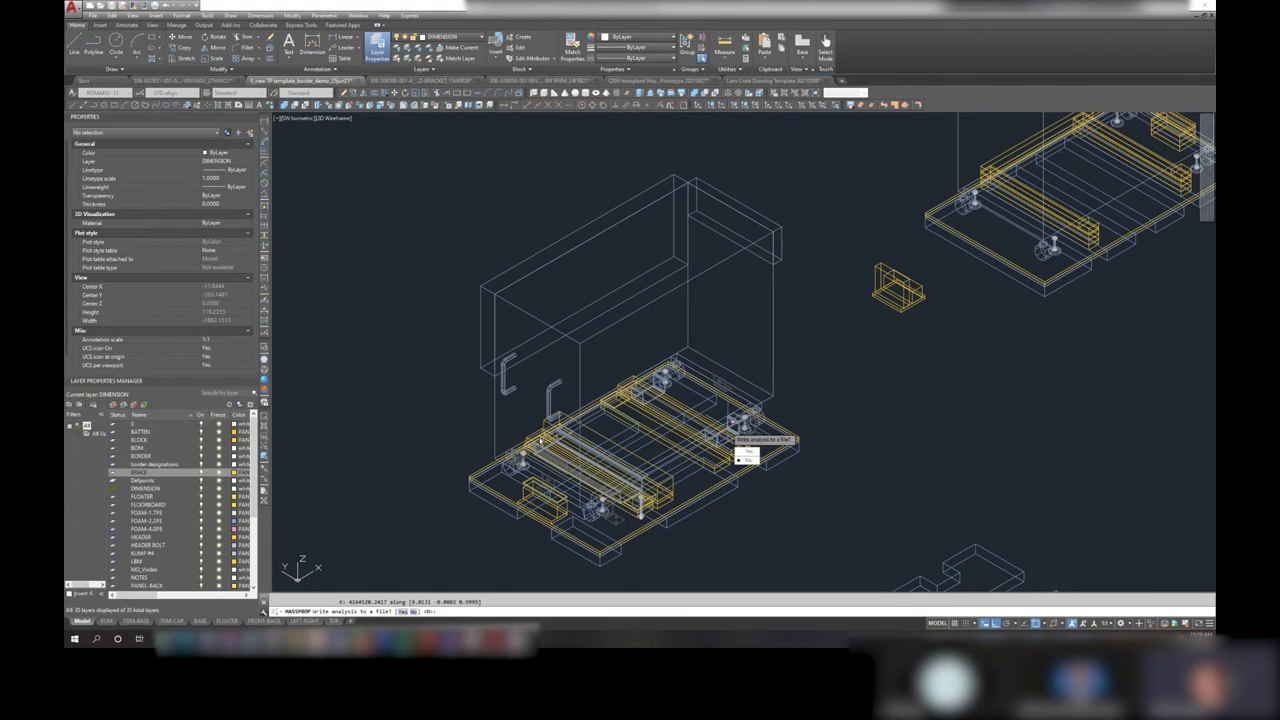
- Decline writing the mass-properties analysis to a file, then enter MASSPROP again
{"action": "scroll", "coordinate": [540, 440], "scroll_direction": "down", "scroll_amount": 3}
{"action": "scroll", "coordinate": [714, 366], "scroll_direction": "down", "scroll_amount": 3}
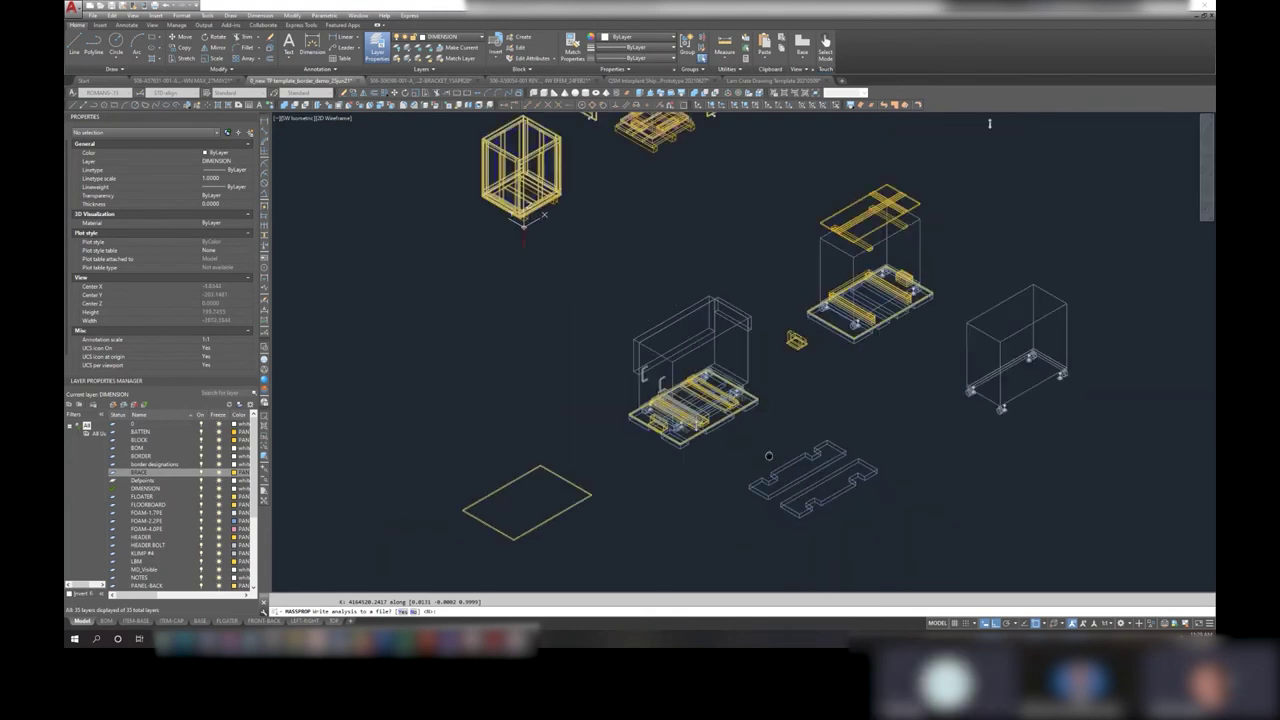
{"action": "scroll", "coordinate": [643, 224], "scroll_direction": "up", "scroll_amount": 5}
{"action": "scroll", "coordinate": [683, 202], "scroll_direction": "up", "scroll_amount": 1}
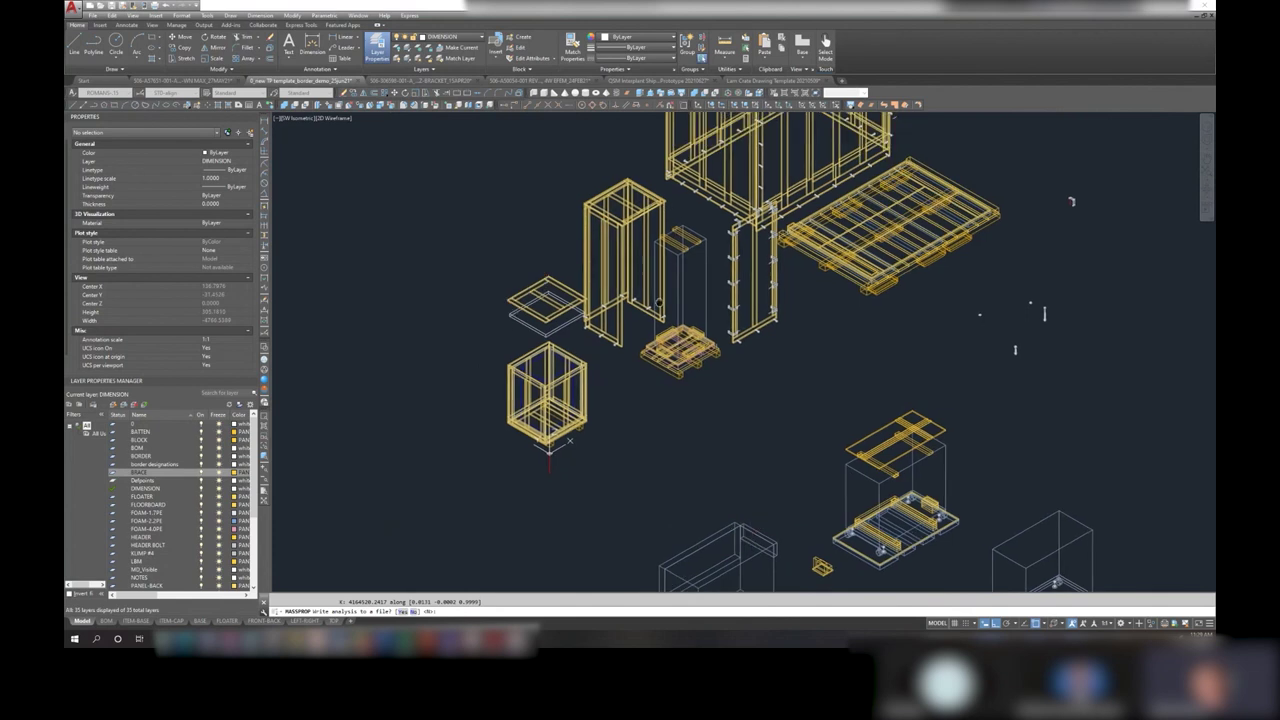
{"action": "scroll", "coordinate": [700, 190], "scroll_direction": "up", "scroll_amount": 1}
{"action": "scroll", "coordinate": [730, 165], "scroll_direction": "up", "scroll_amount": 1}
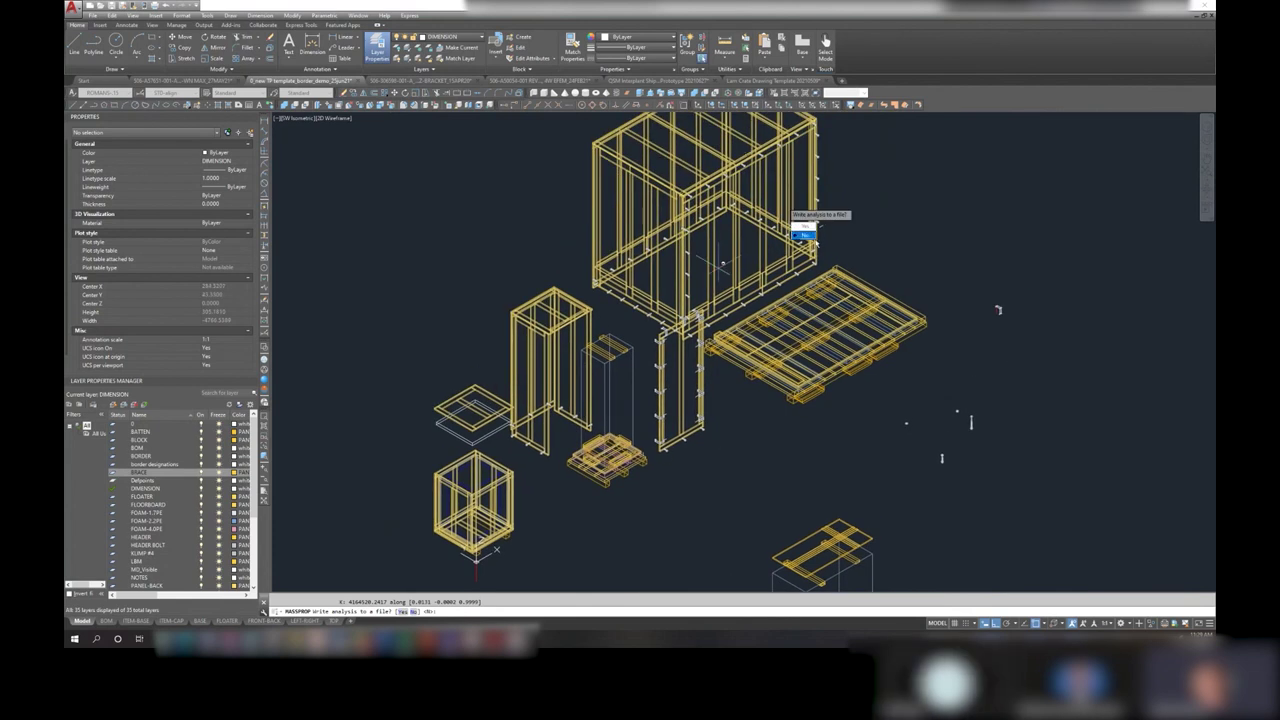
{"action": "left_click", "coordinate": [805, 235]}
{"action": "type", "text": "massp"}
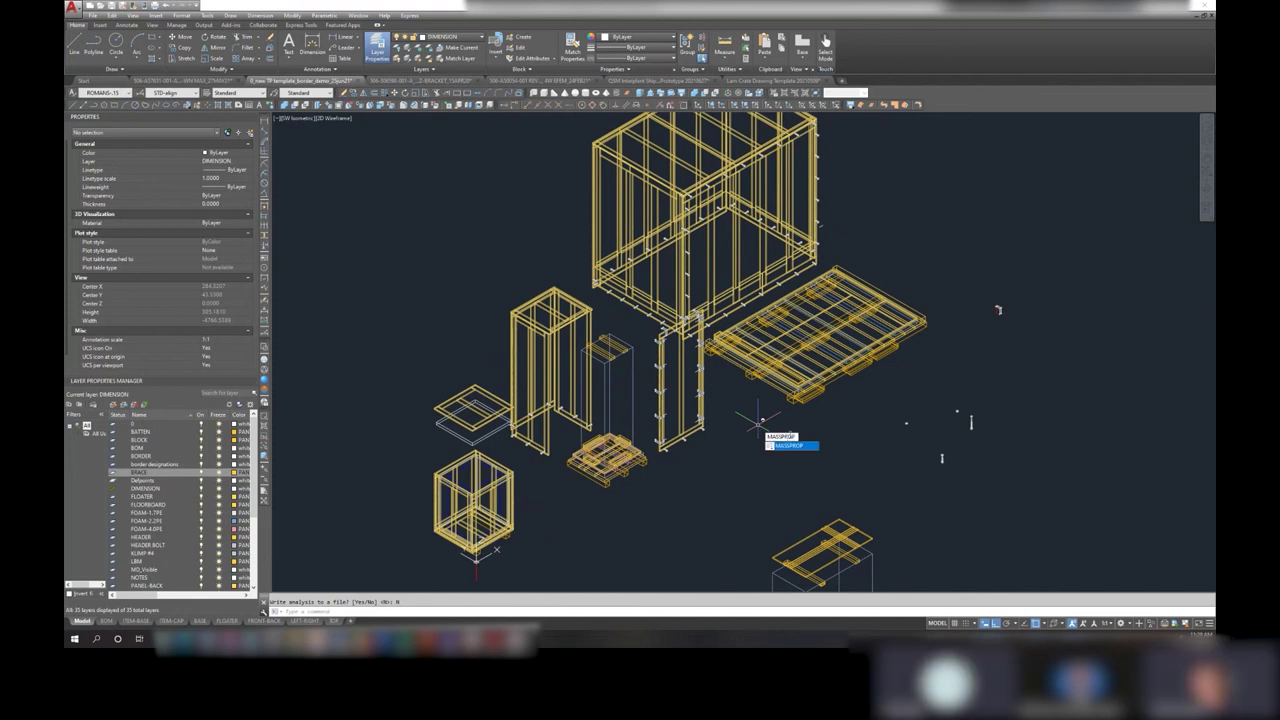
- Run MASSPROP and window-select the side panel and the tall frame pieces
{"action": "key", "text": "Return"}
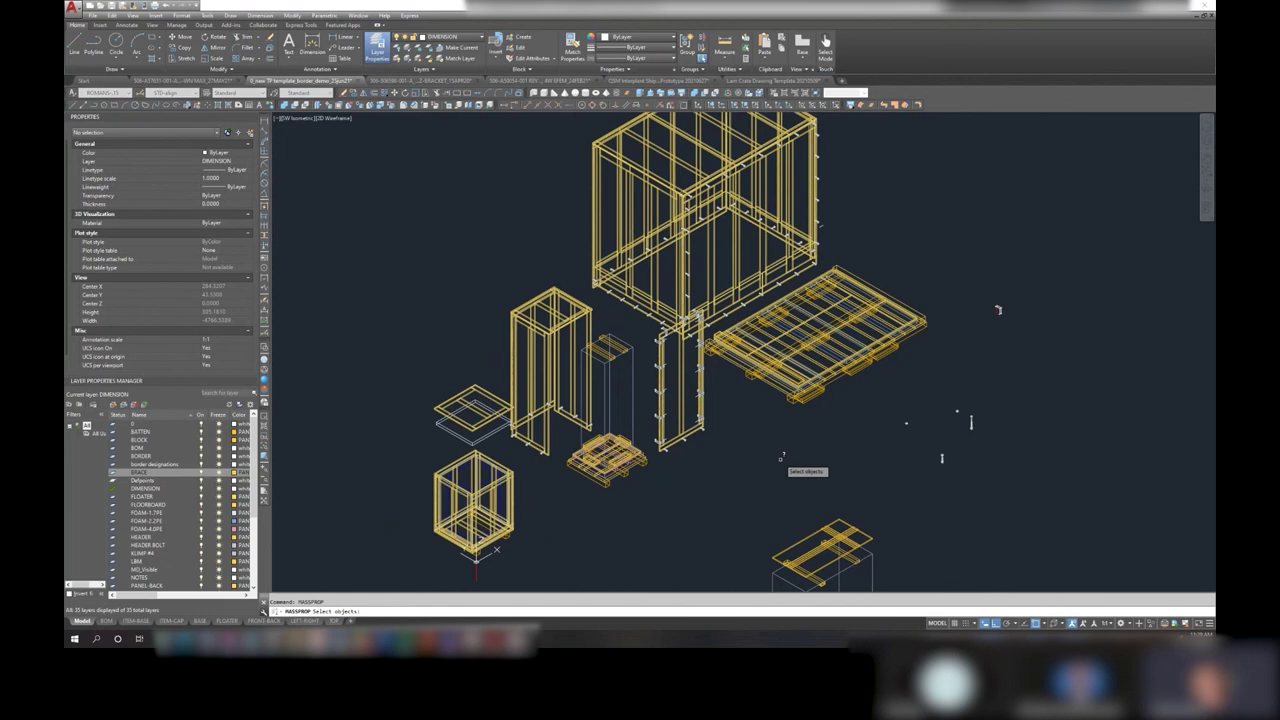
{"action": "scroll", "coordinate": [703, 389], "scroll_direction": "up", "scroll_amount": 3}
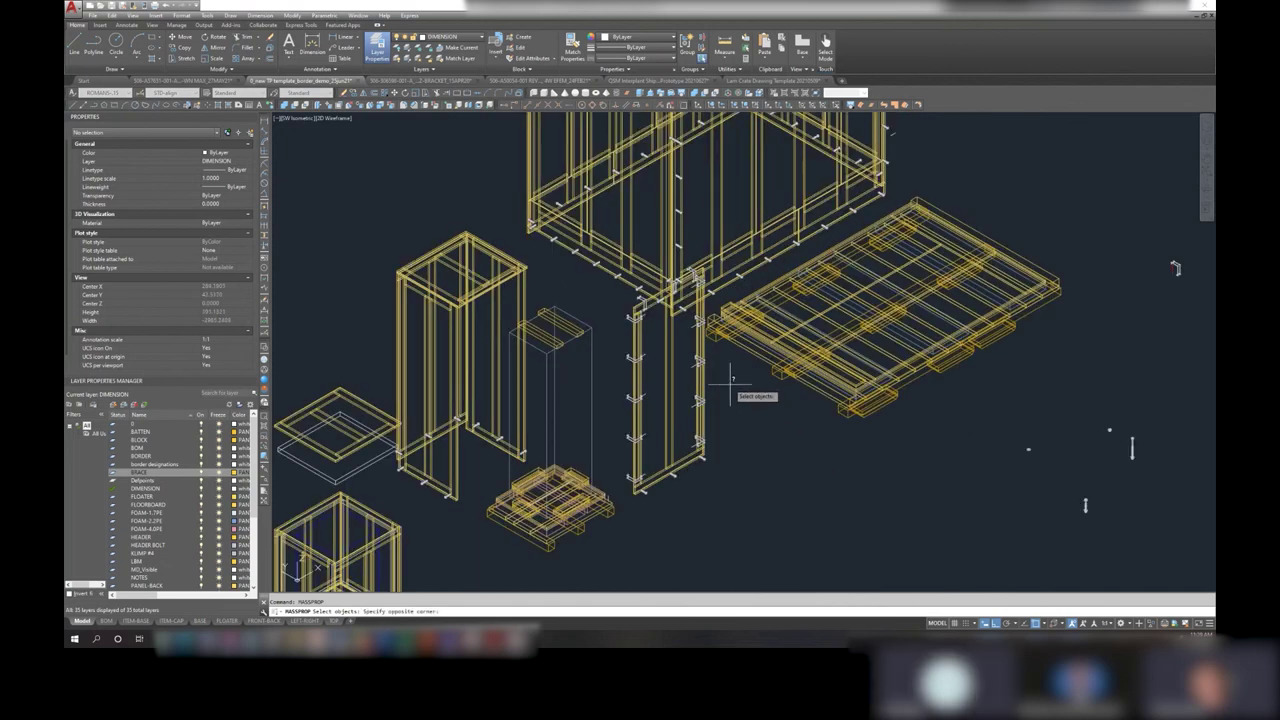
{"action": "left_click", "coordinate": [680, 392]}
{"action": "left_click", "coordinate": [641, 396]}
{"action": "left_click", "coordinate": [532, 284]}
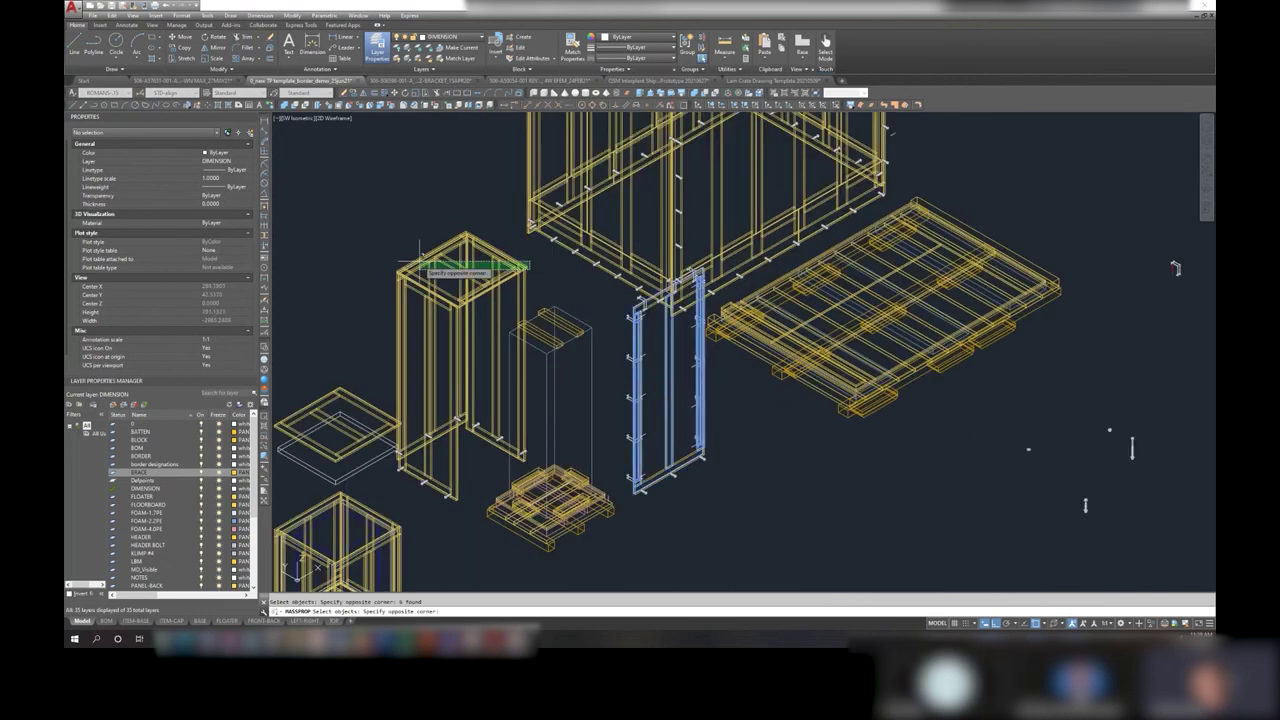
{"action": "left_click", "coordinate": [408, 336]}
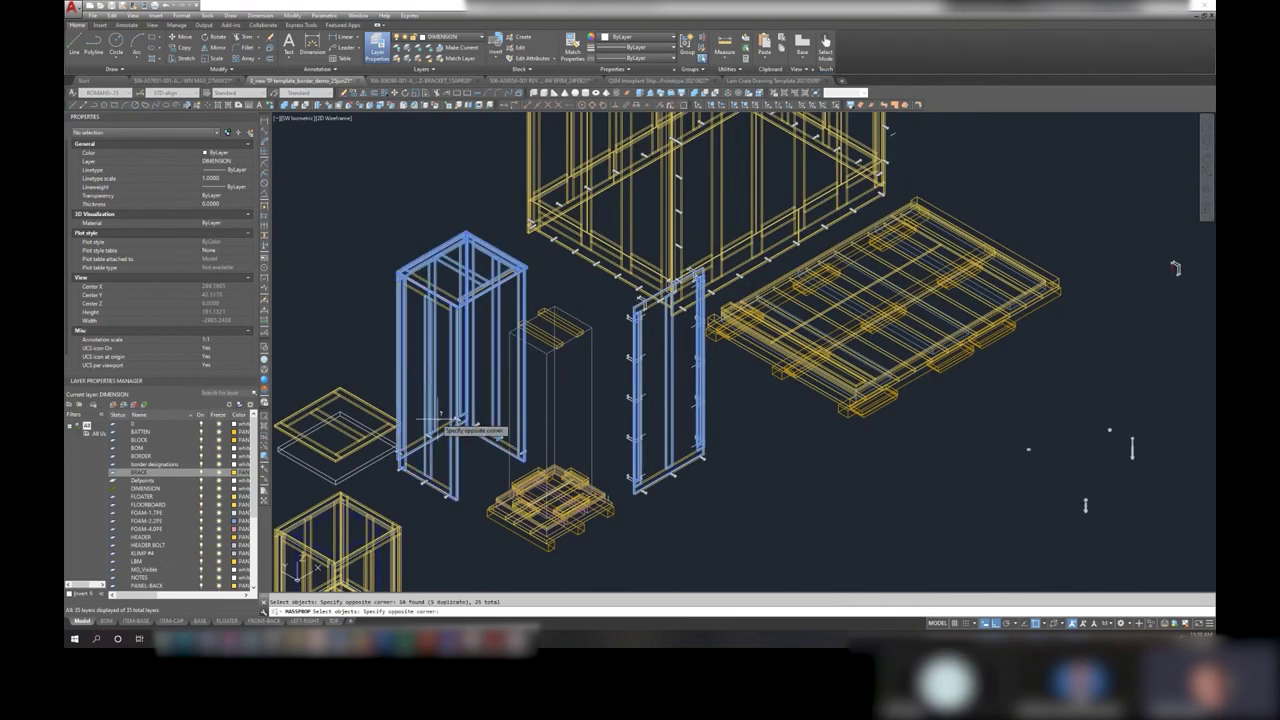
{"action": "left_click", "coordinate": [442, 477]}
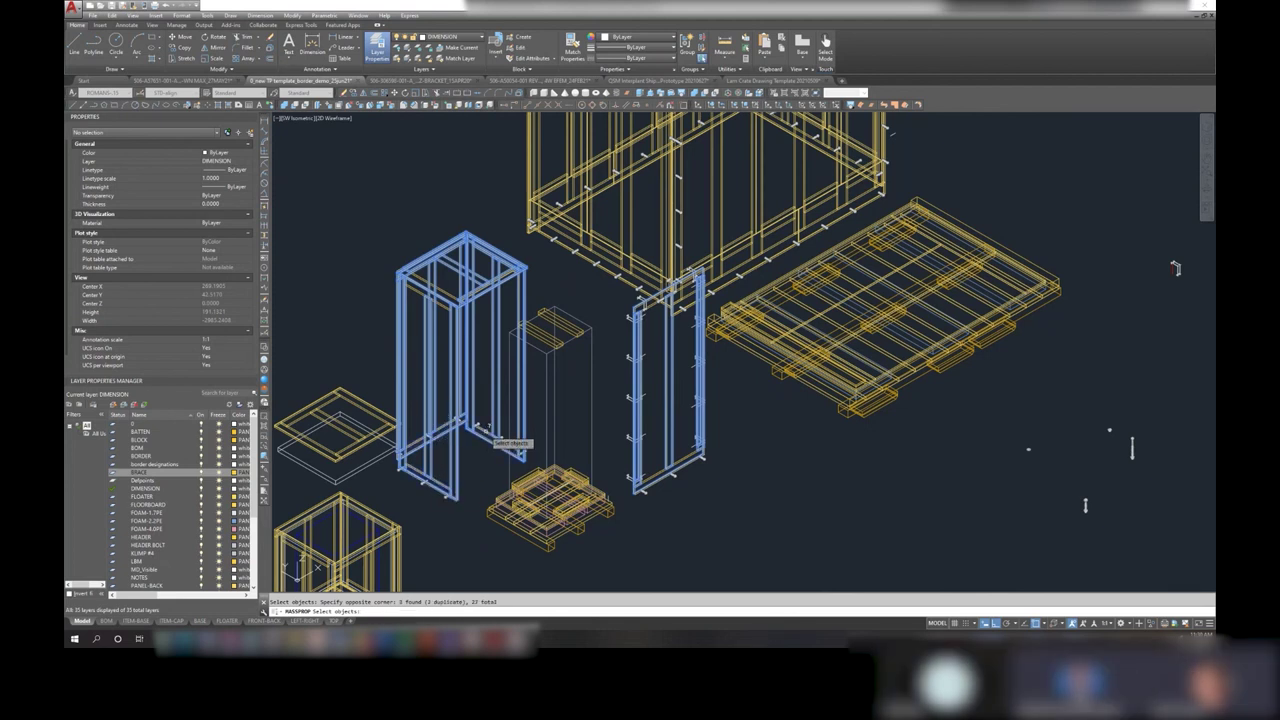
{"action": "left_click", "coordinate": [590, 432]}
{"action": "left_click", "coordinate": [547, 340]}
{"action": "left_click", "coordinate": [547, 340]}
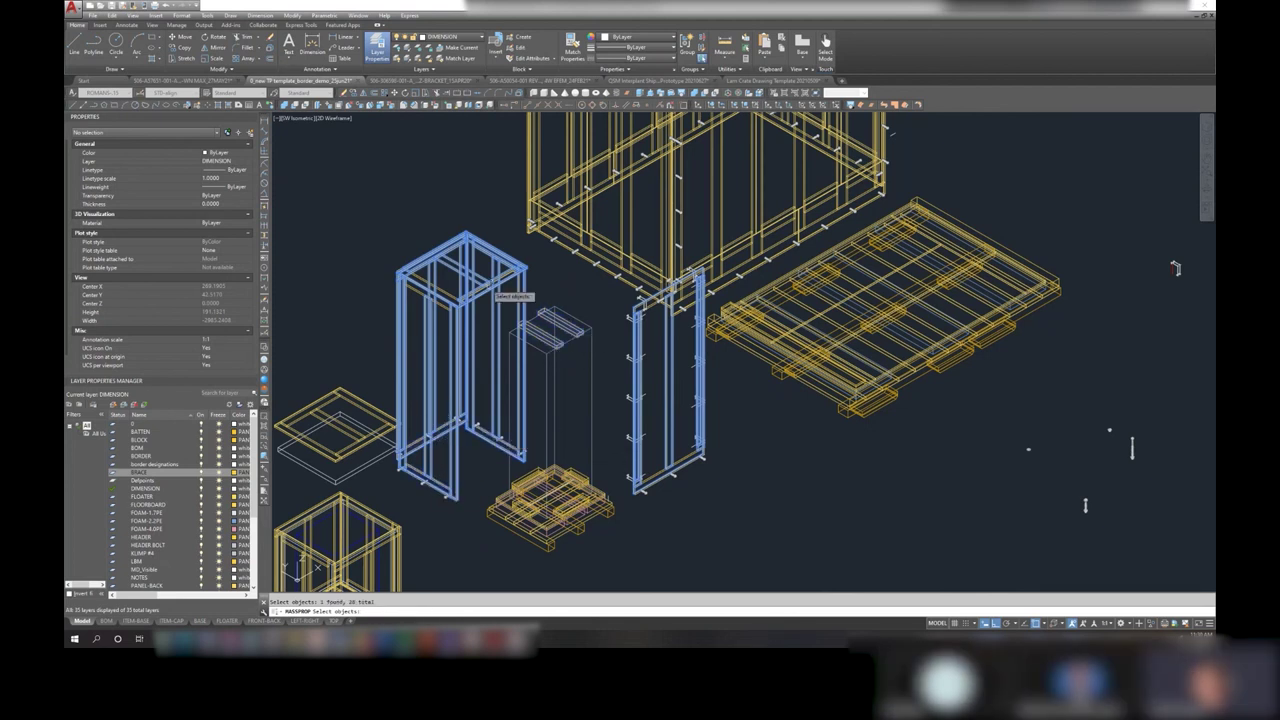
{"action": "left_click", "coordinate": [497, 257]}
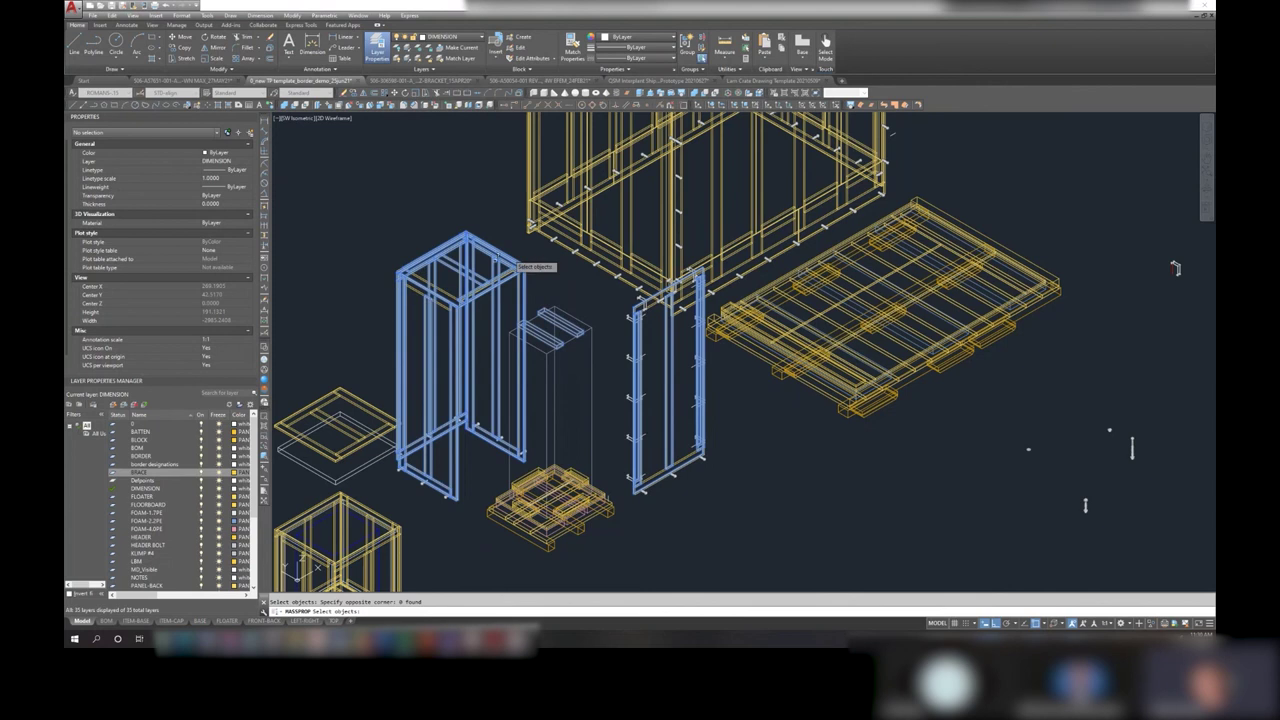
{"action": "left_click", "coordinate": [382, 312]}
{"action": "left_click", "coordinate": [592, 518]}
- Add the small pallet's boards to the selection, bringing it to 36 objects
{"action": "scroll", "coordinate": [592, 515], "scroll_direction": "up", "scroll_amount": 2}
{"action": "middle_click_drag", "start_coordinate": [592, 515], "coordinate": [590, 425]}
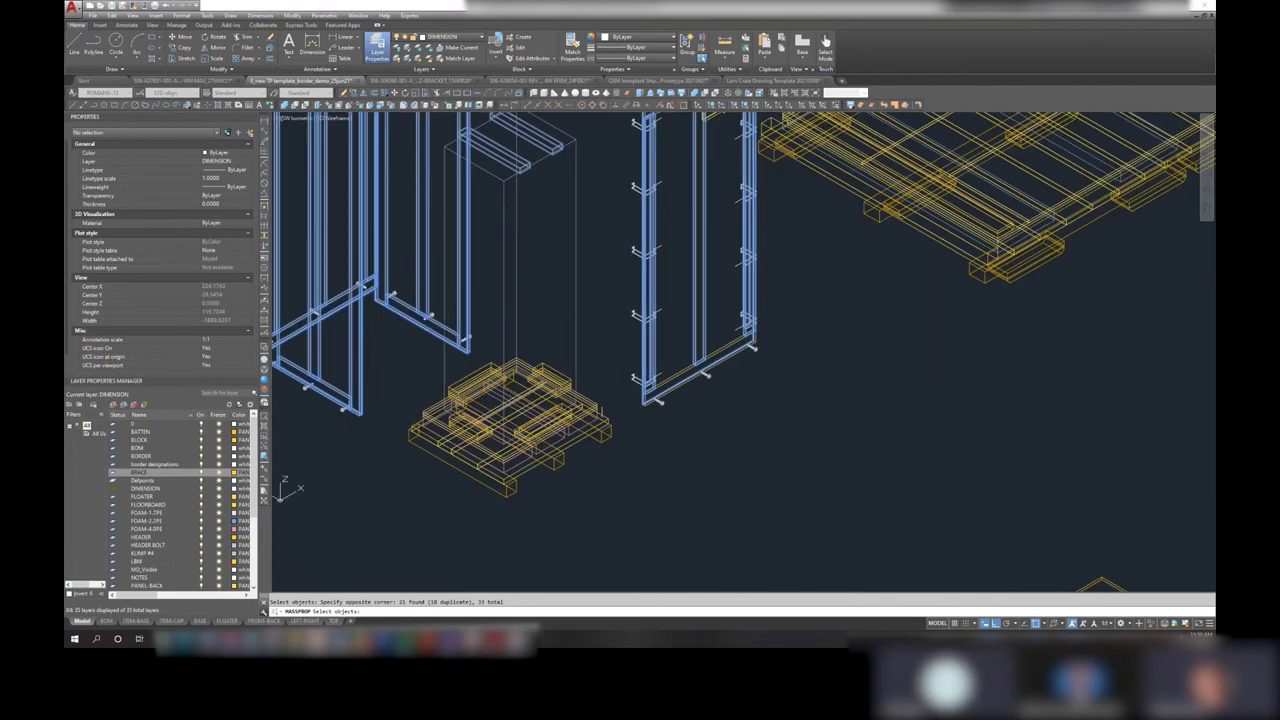
{"action": "left_click", "coordinate": [588, 440]}
{"action": "left_click", "coordinate": [580, 462]}
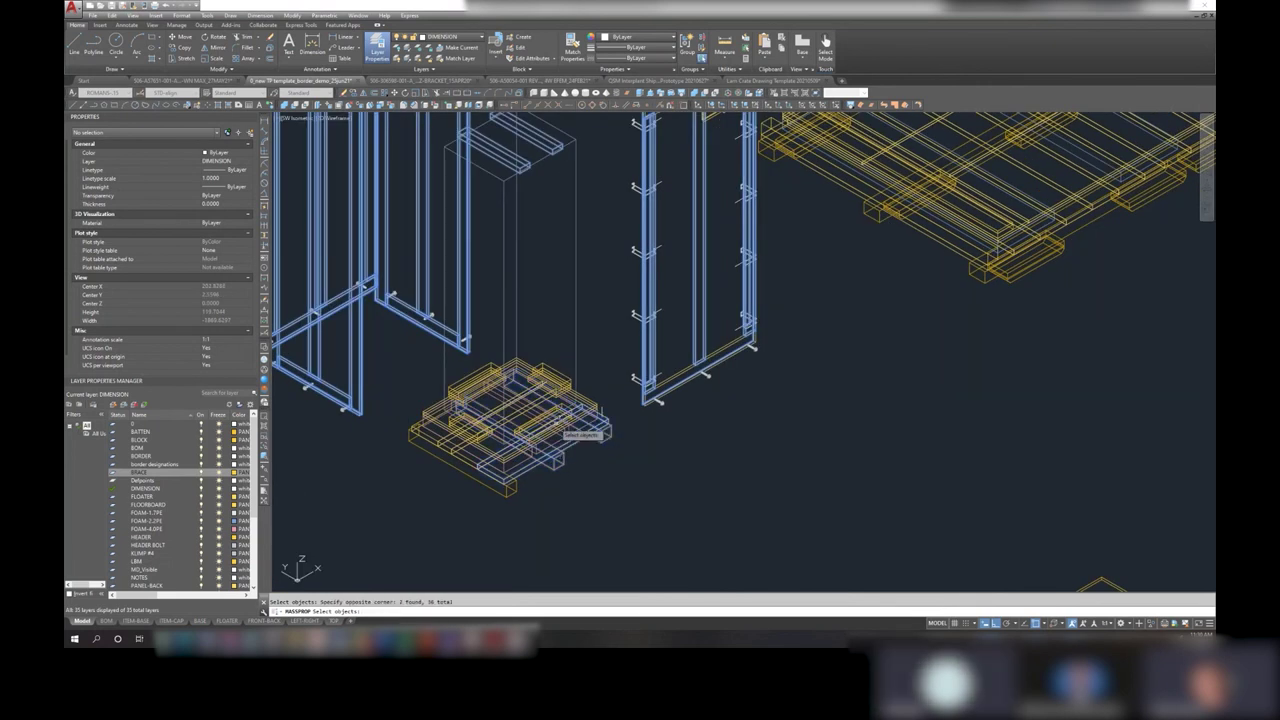
{"action": "left_click", "coordinate": [573, 400]}
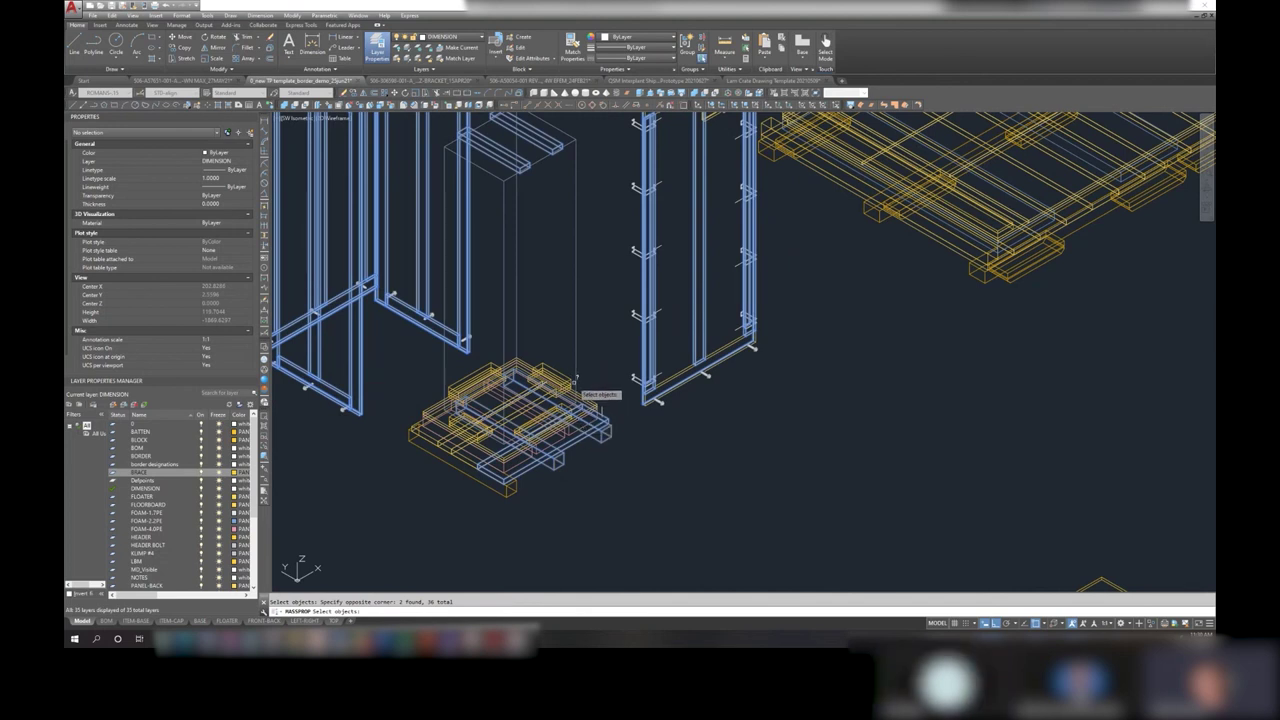
{"action": "scroll", "coordinate": [670, 293], "scroll_direction": "down", "scroll_amount": 2}
{"action": "middle_click_drag", "start_coordinate": [672, 336], "coordinate": [662, 410]}
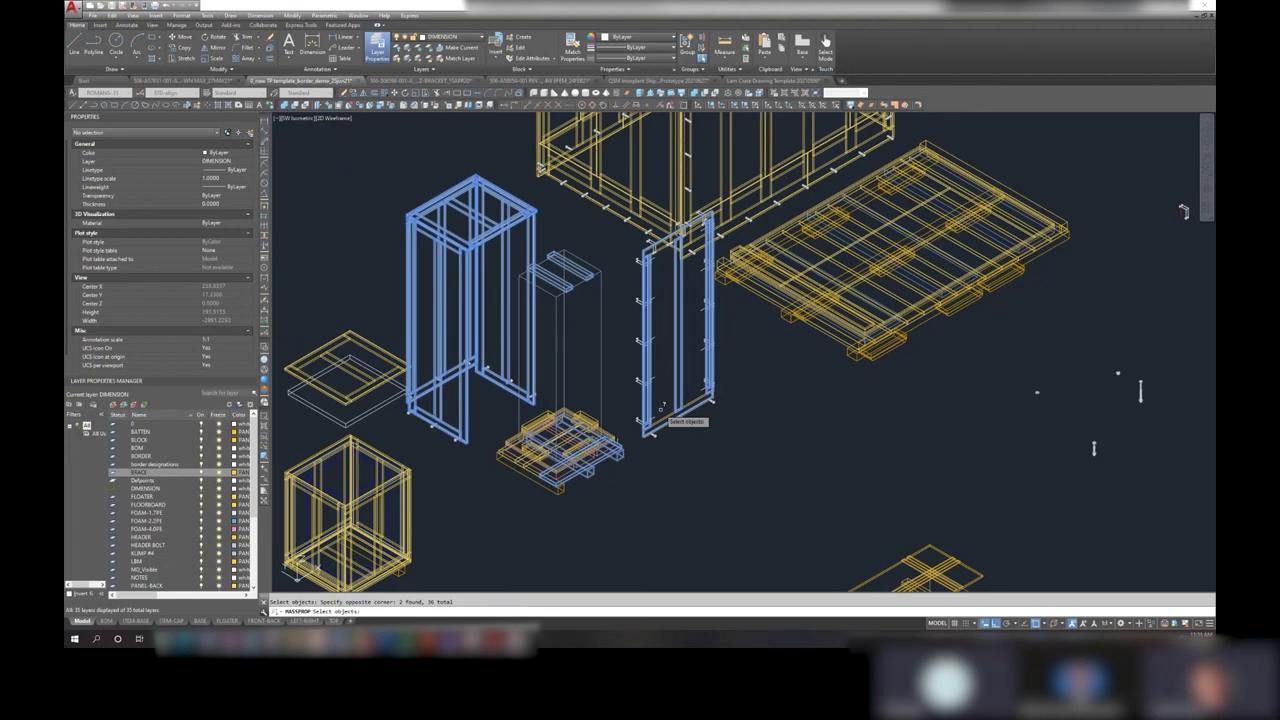
- Cancel MASSPROP, look over the lower crate models, and bring up Calculator showing 177.0577427662037
{"action": "key", "text": "Escape"}
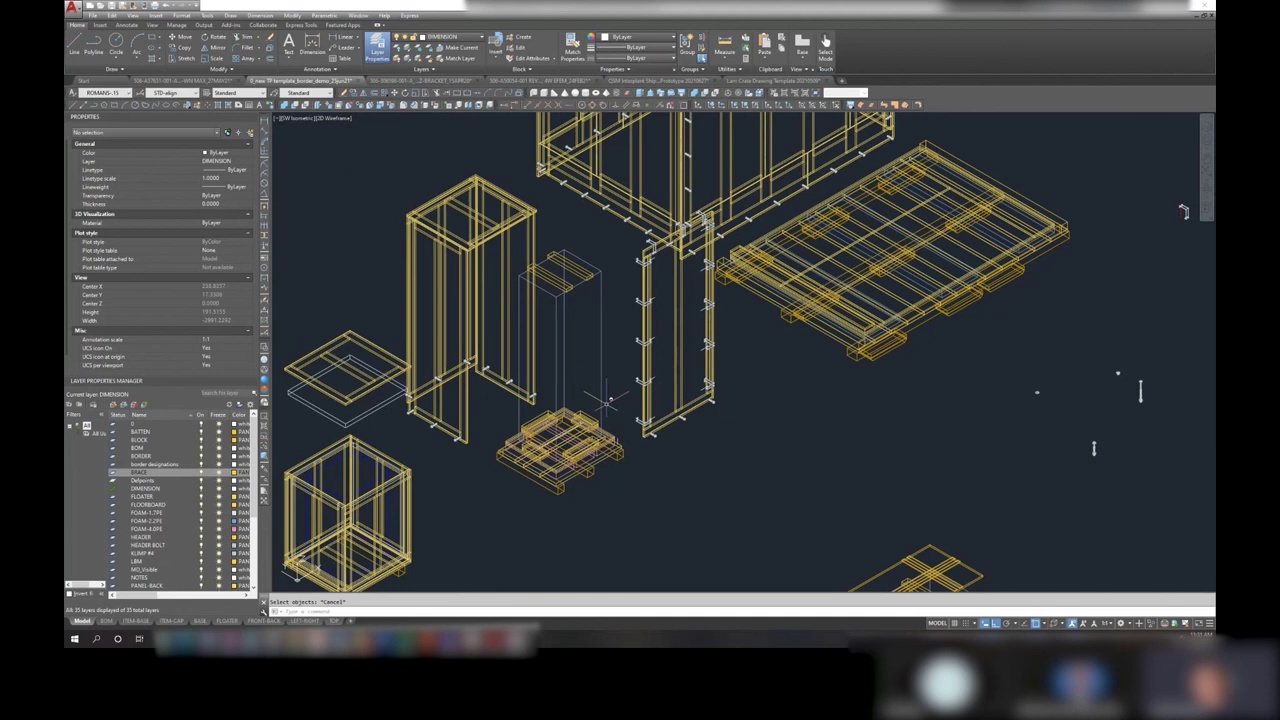
{"action": "scroll", "coordinate": [612, 425], "scroll_direction": "down", "scroll_amount": 2}
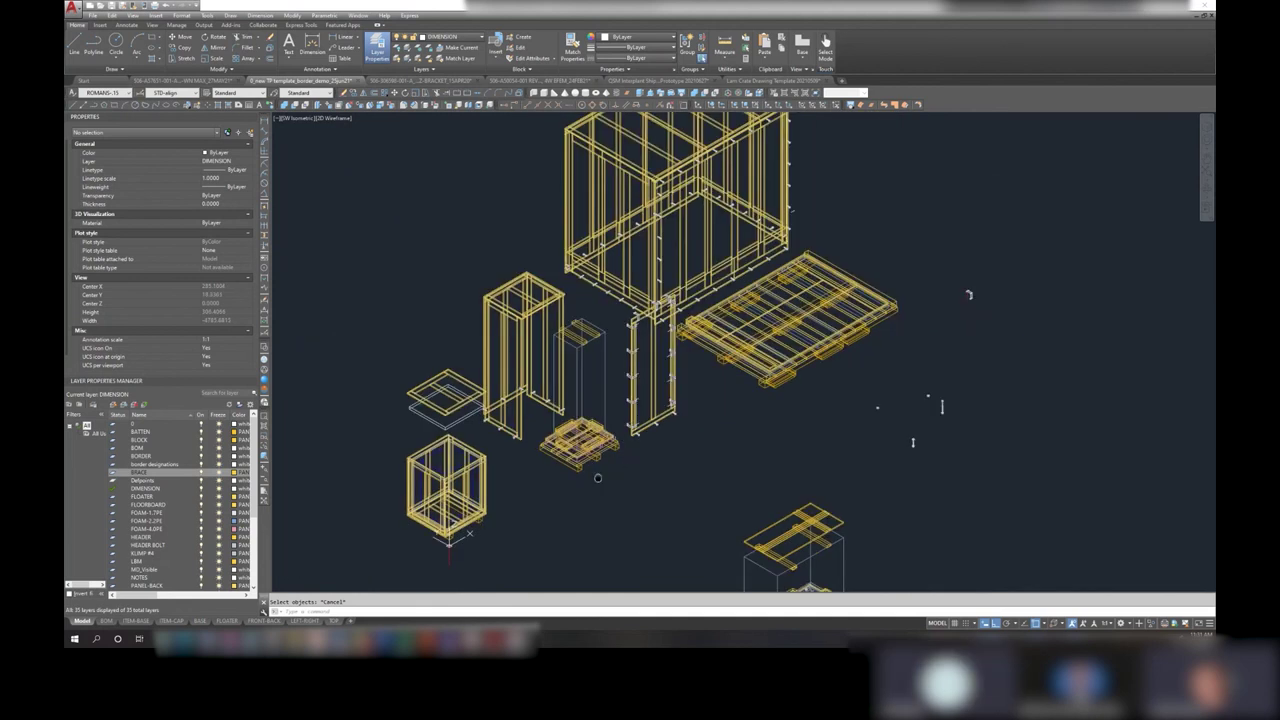
{"action": "middle_click_drag", "start_coordinate": [598, 478], "coordinate": [616, 410]}
{"action": "middle_click_drag", "start_coordinate": [588, 498], "coordinate": [597, 420]}
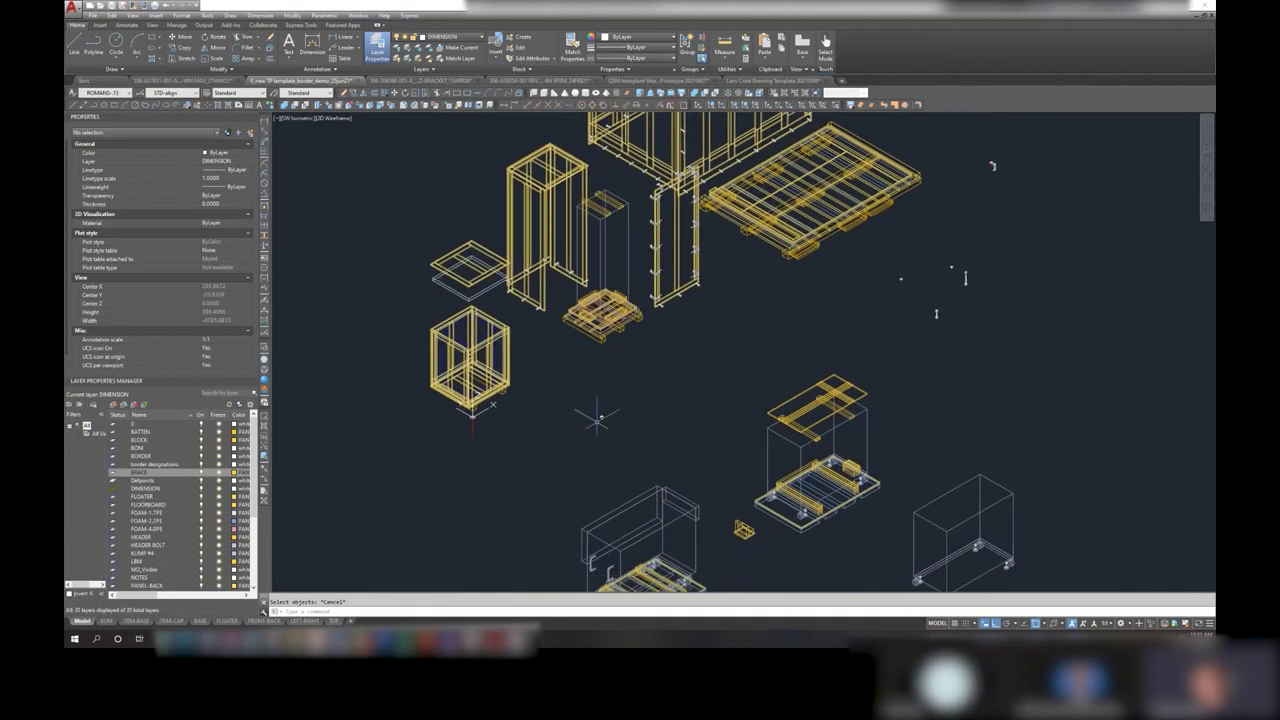
{"action": "scroll", "coordinate": [598, 420], "scroll_direction": "down", "scroll_amount": 2}
{"action": "scroll", "coordinate": [610, 468], "scroll_direction": "up", "scroll_amount": 2}
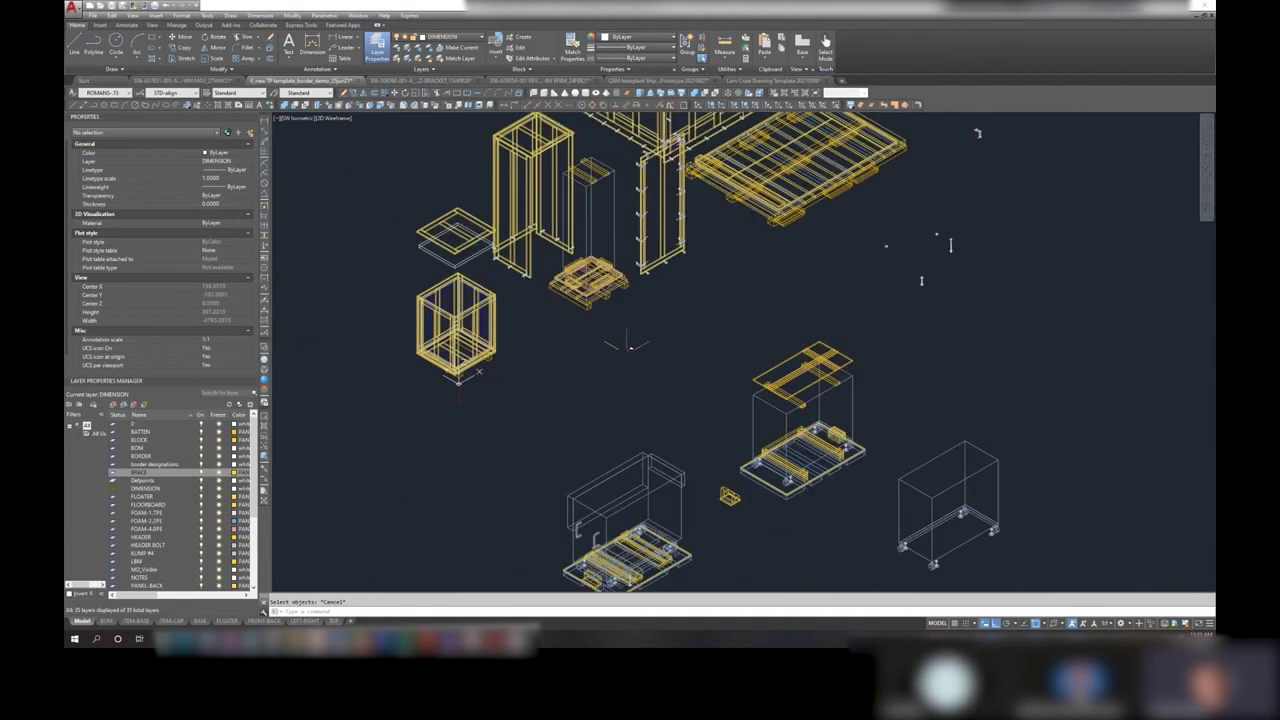
{"action": "middle_click_drag", "start_coordinate": [630, 345], "coordinate": [557, 210]}
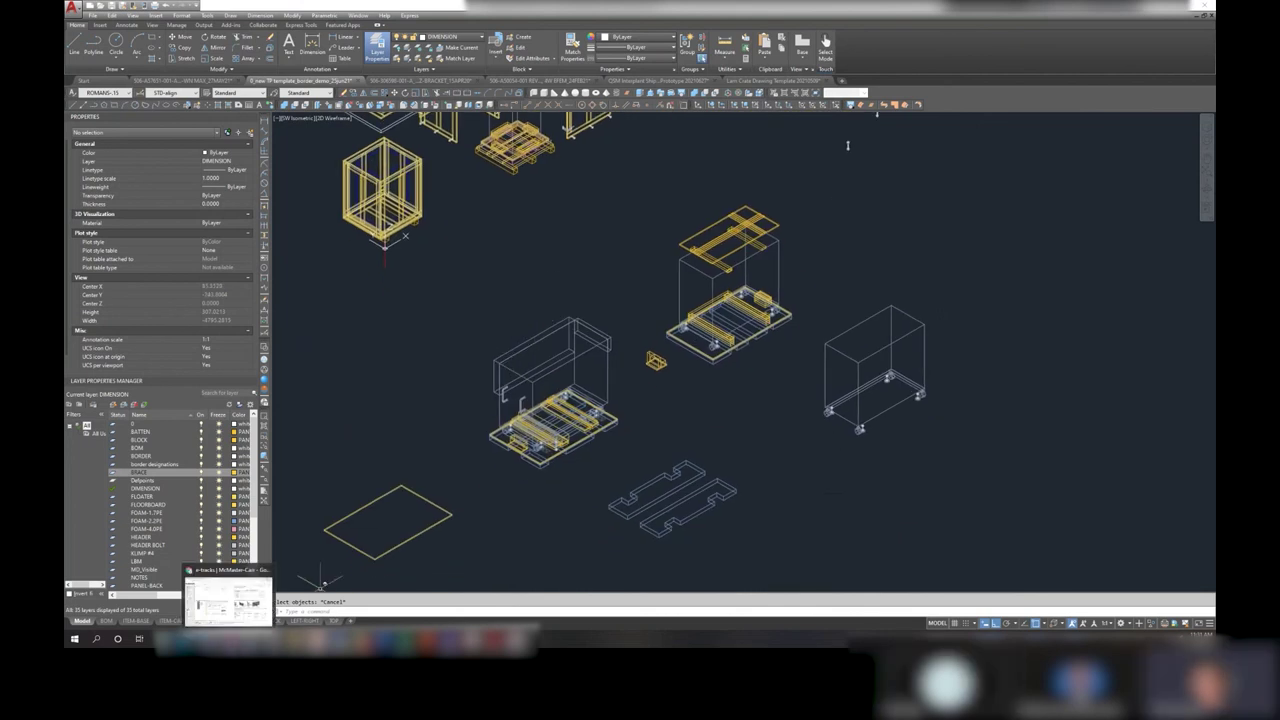
{"action": "mouse_move", "coordinate": [137, 638]}
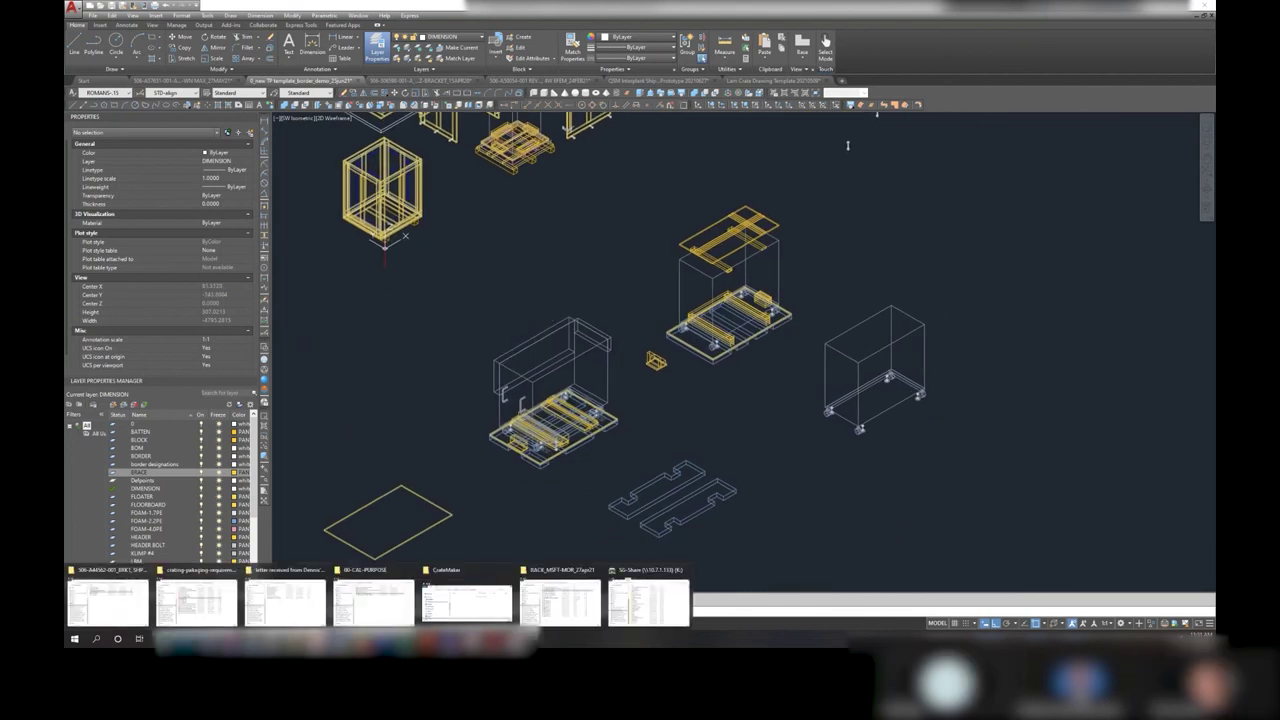
{"action": "left_click", "coordinate": [250, 598]}
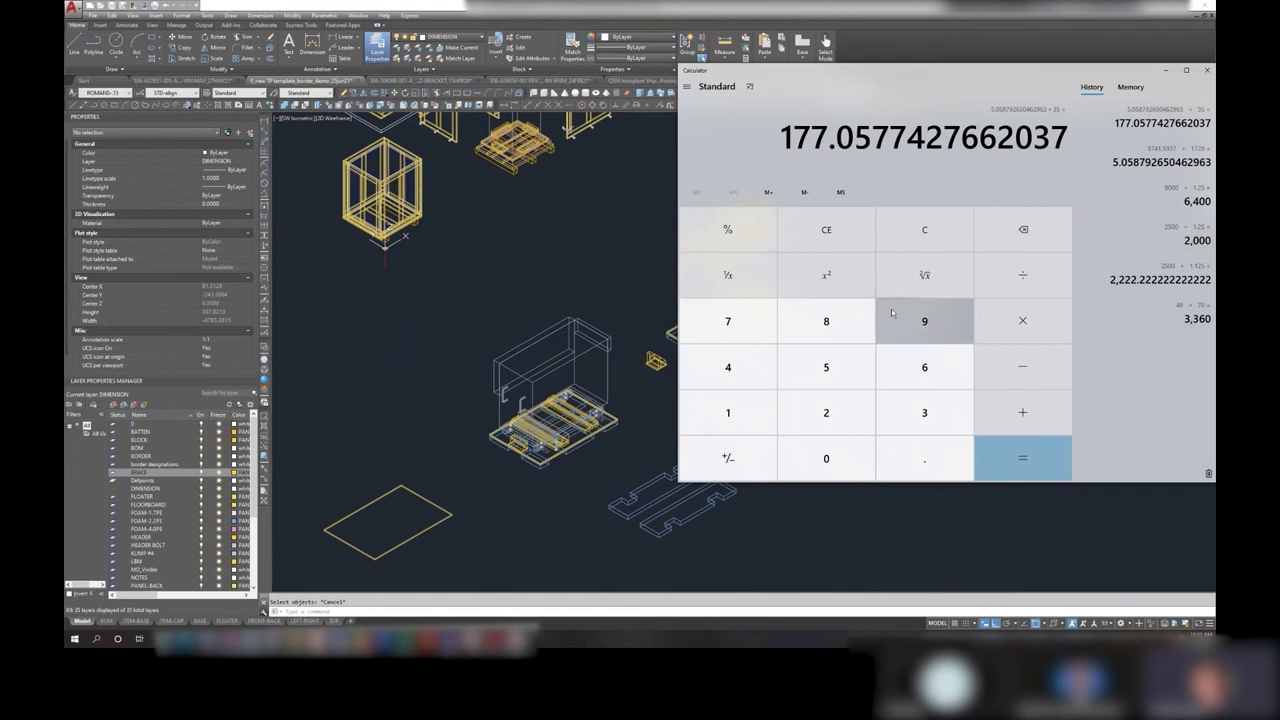
- Enter 2000 in Calculator, then glance back over the AutoCAD crate models
{"action": "left_click", "coordinate": [826, 412]}
{"action": "left_click", "coordinate": [830, 455]}
{"action": "left_click", "coordinate": [832, 453]}
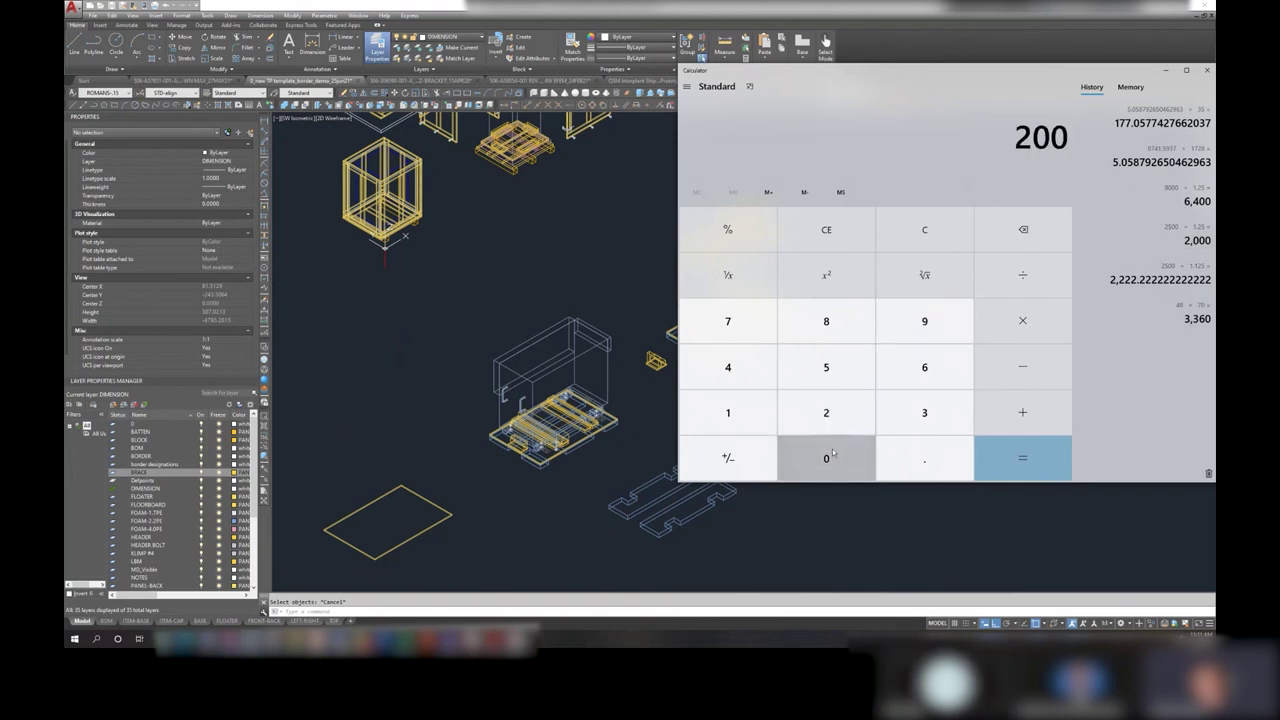
{"action": "left_click", "coordinate": [830, 455]}
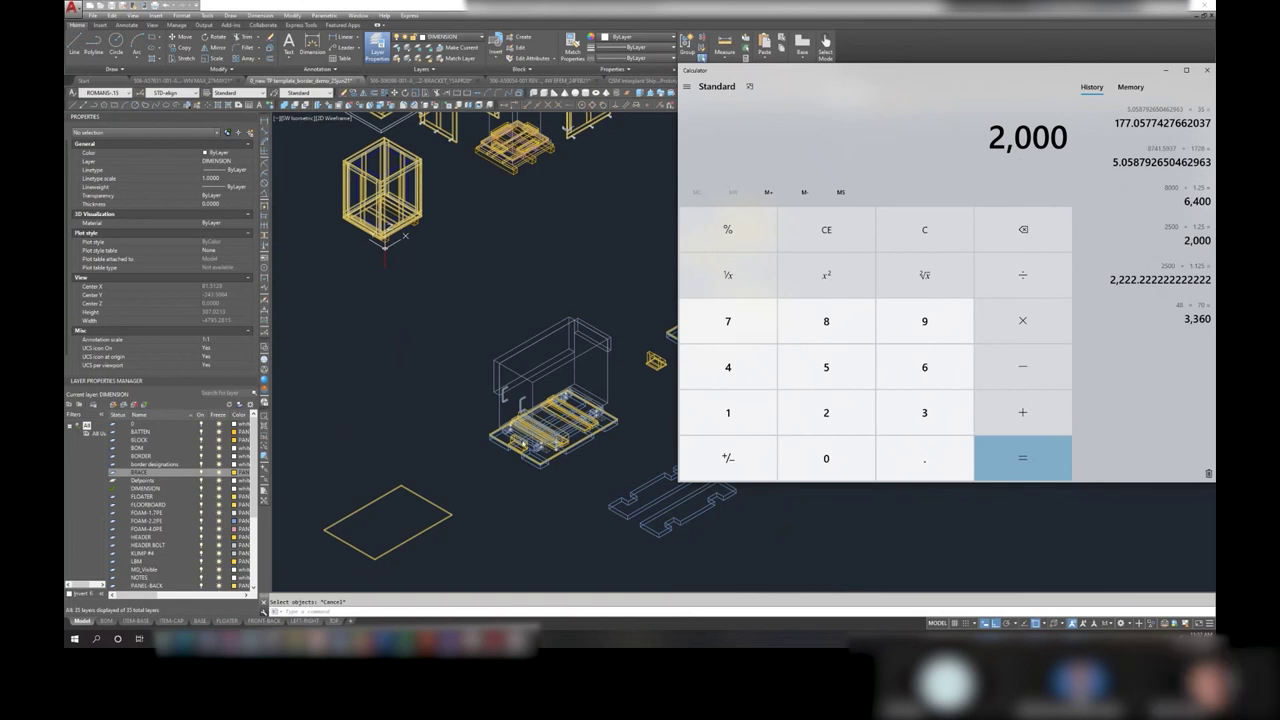
{"action": "left_click", "coordinate": [660, 330]}
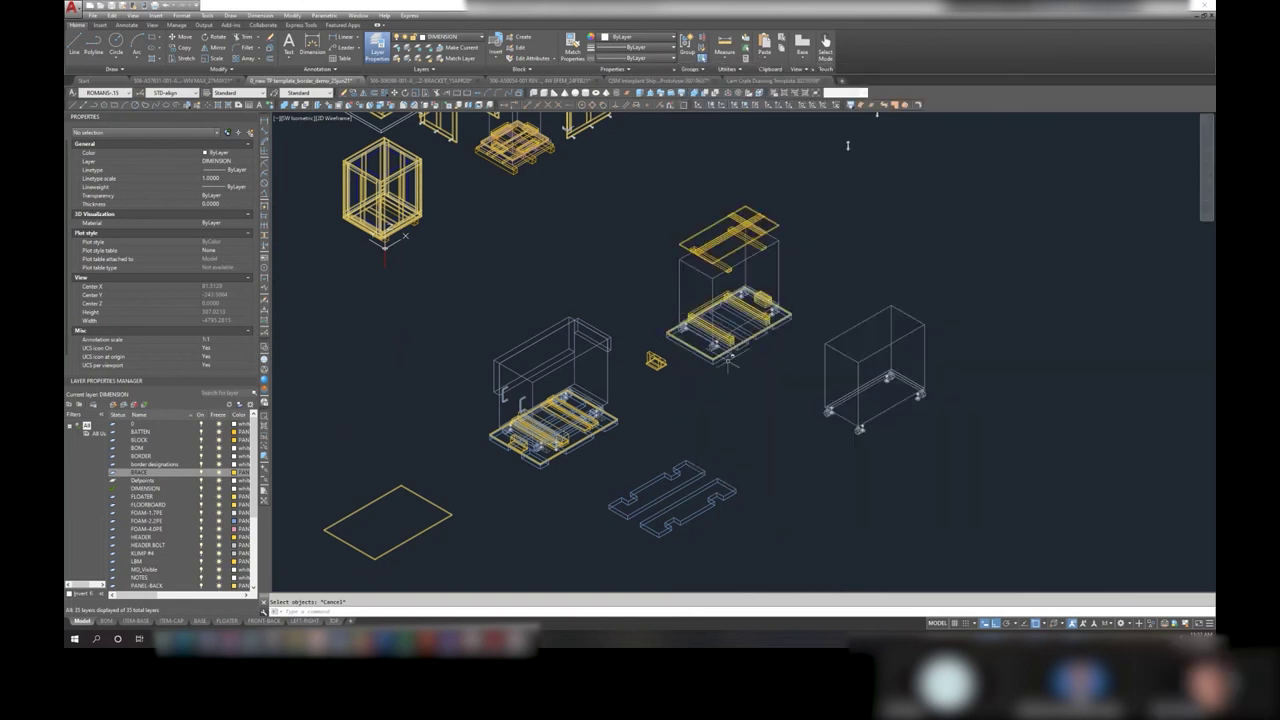
{"action": "scroll", "coordinate": [846, 150], "scroll_direction": "up", "scroll_amount": 5}
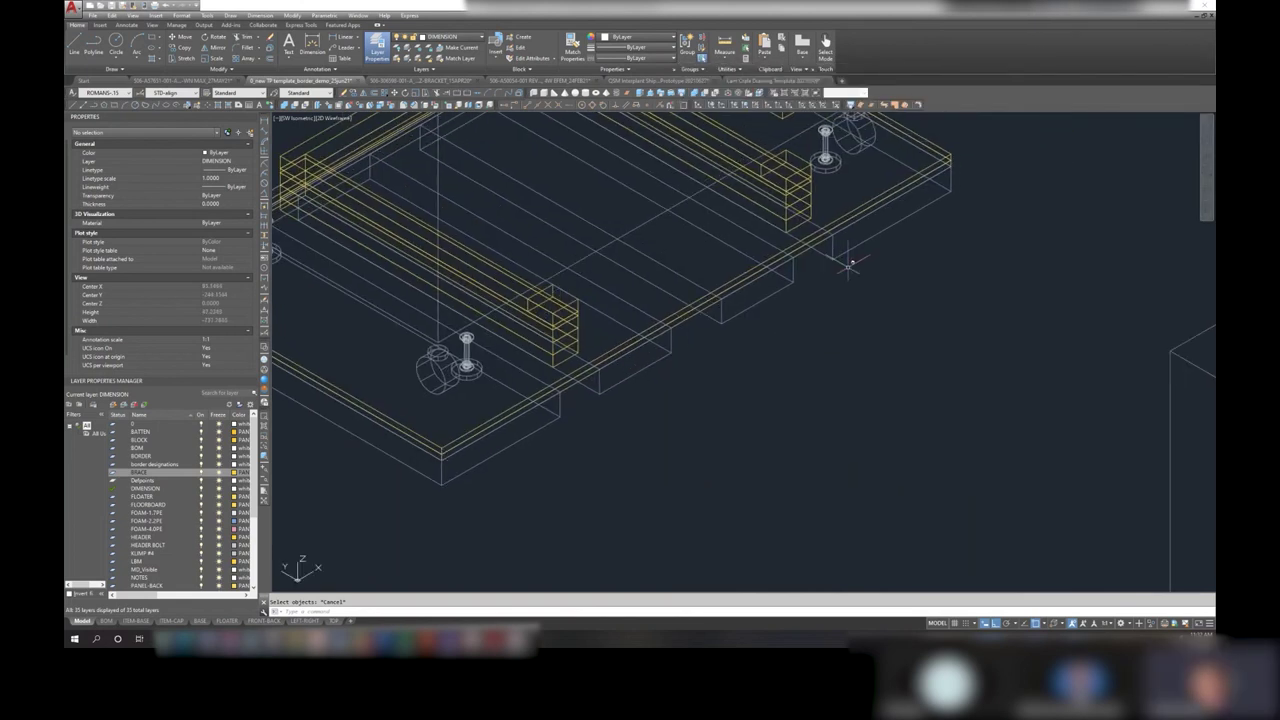
{"action": "scroll", "coordinate": [850, 268], "scroll_direction": "down", "scroll_amount": 2}
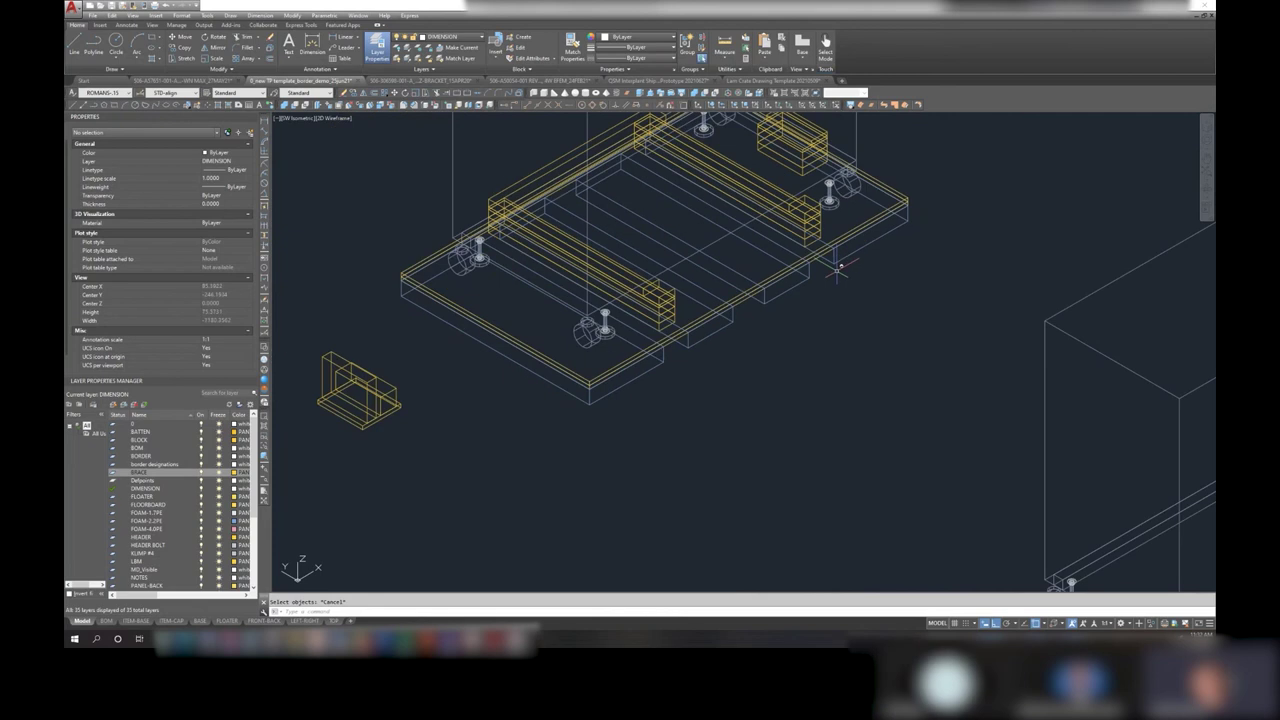
{"action": "scroll", "coordinate": [840, 266], "scroll_direction": "down", "scroll_amount": 3}
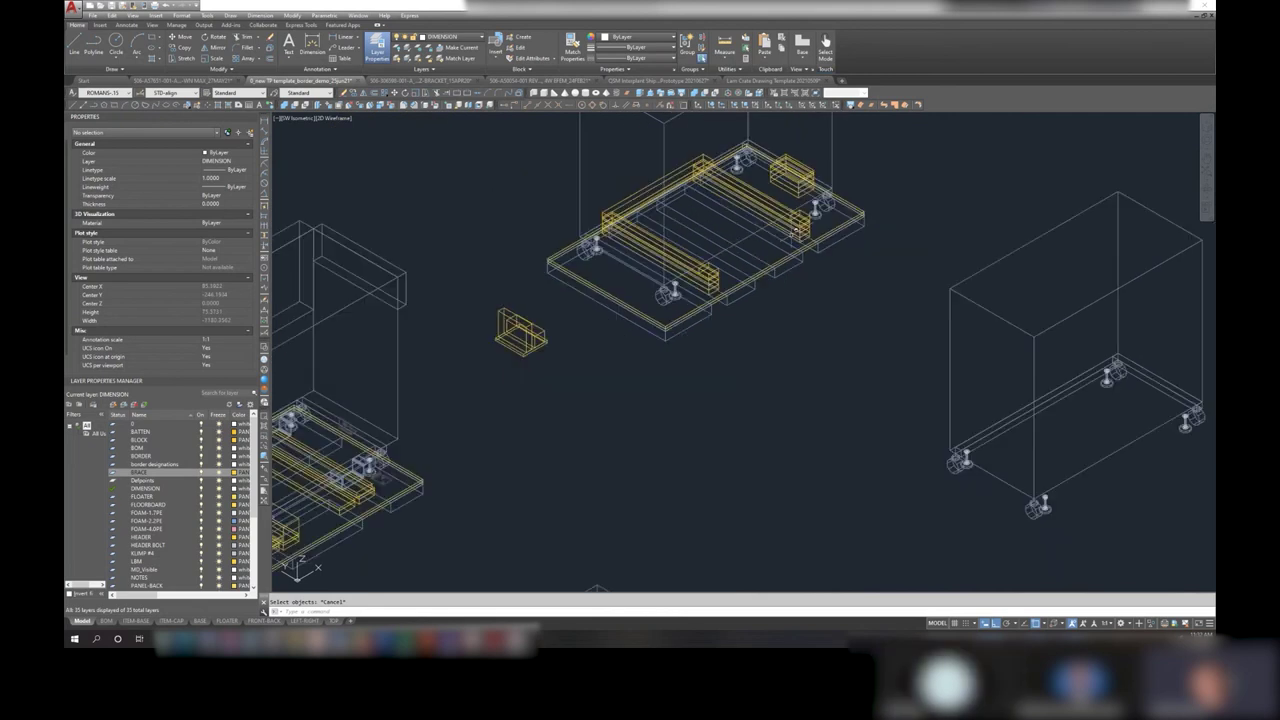
{"action": "middle_click_drag", "start_coordinate": [820, 105], "coordinate": [790, 245]}
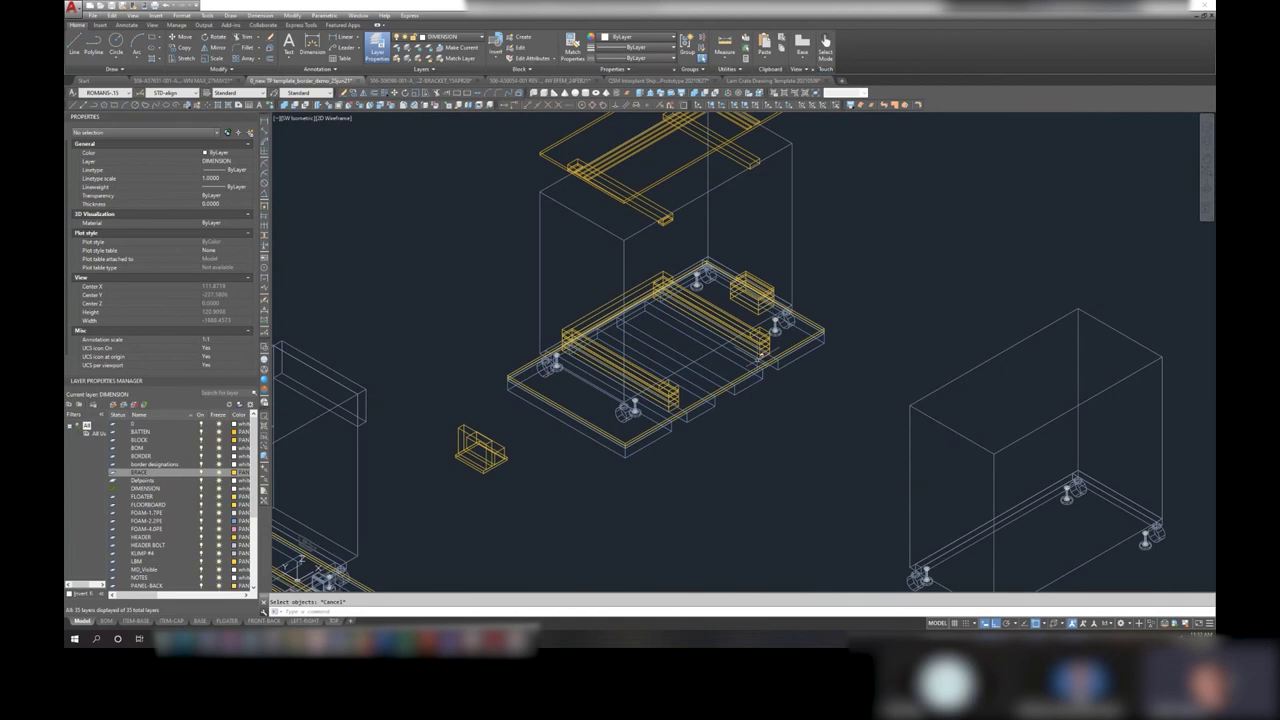
{"action": "mouse_move", "coordinate": [155, 638]}
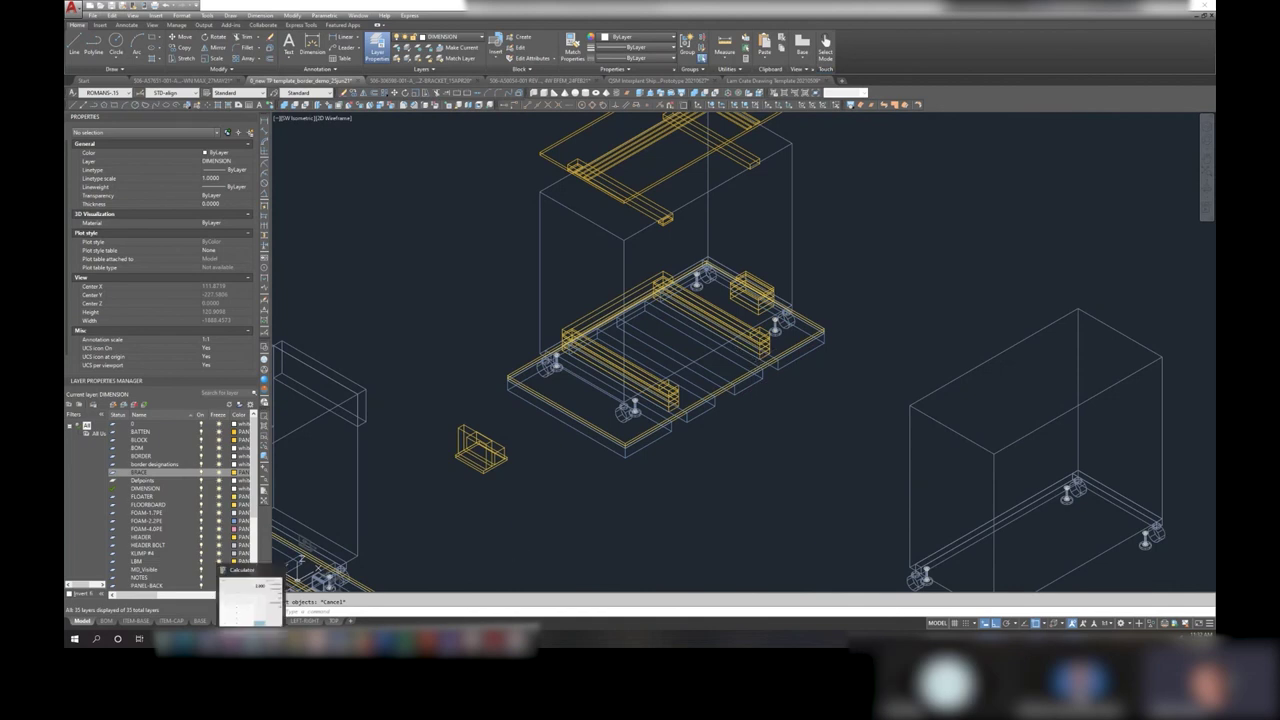
- Divide 2000 by 2 in Calculator to get 1,000
{"action": "left_click", "coordinate": [250, 595]}
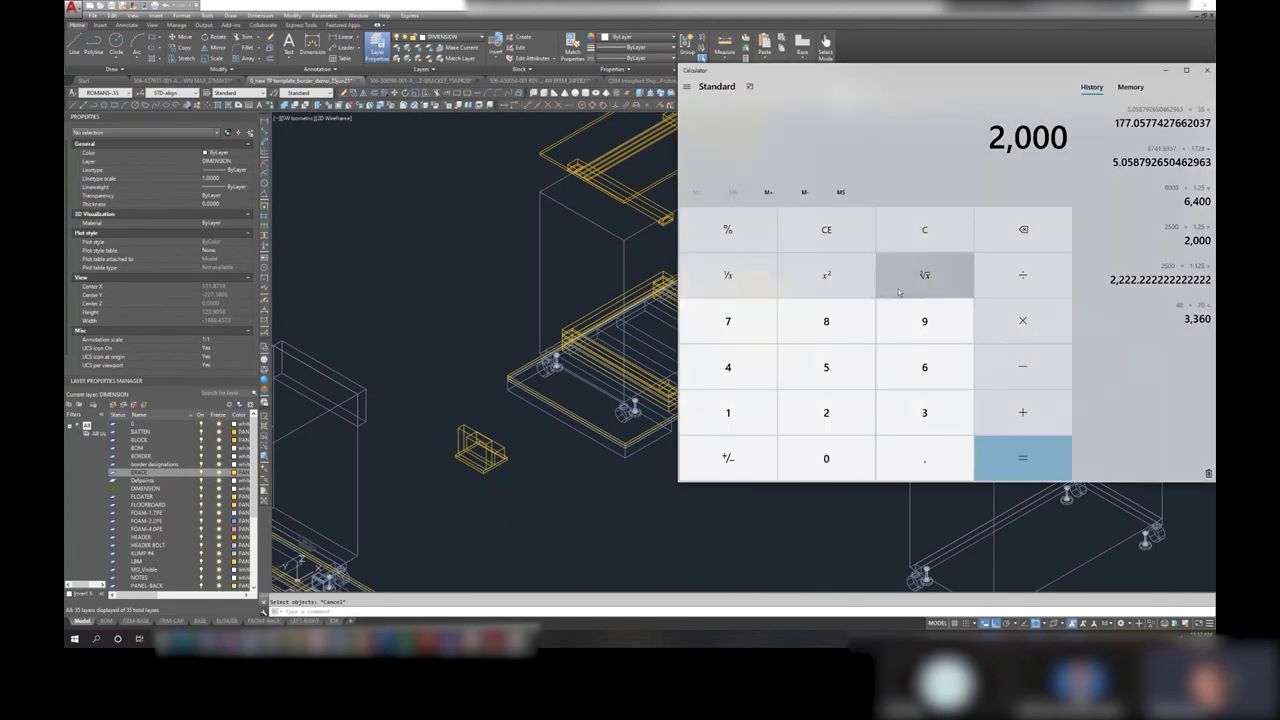
{"action": "left_click", "coordinate": [1030, 278]}
{"action": "left_click", "coordinate": [826, 412]}
{"action": "left_click", "coordinate": [1022, 458]}
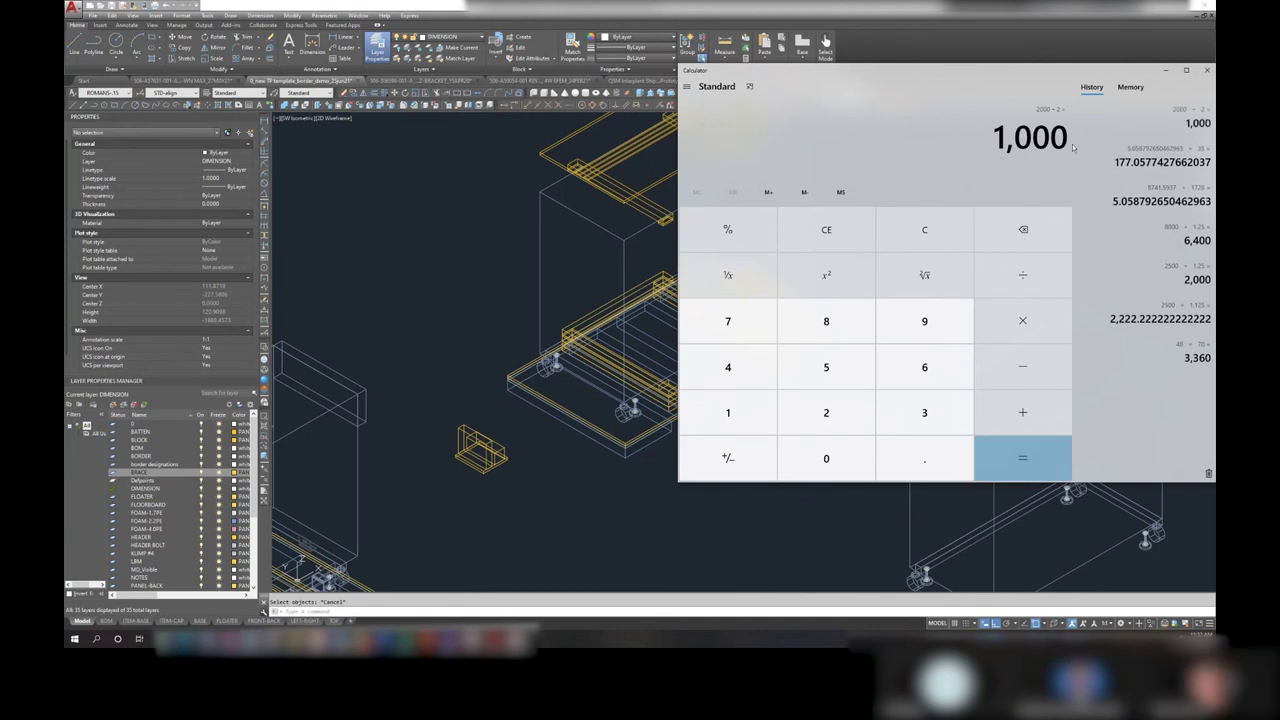
- Compute 2000 ÷ 4 = 500, then return to the AutoCAD drawing
{"action": "left_click", "coordinate": [846, 427]}
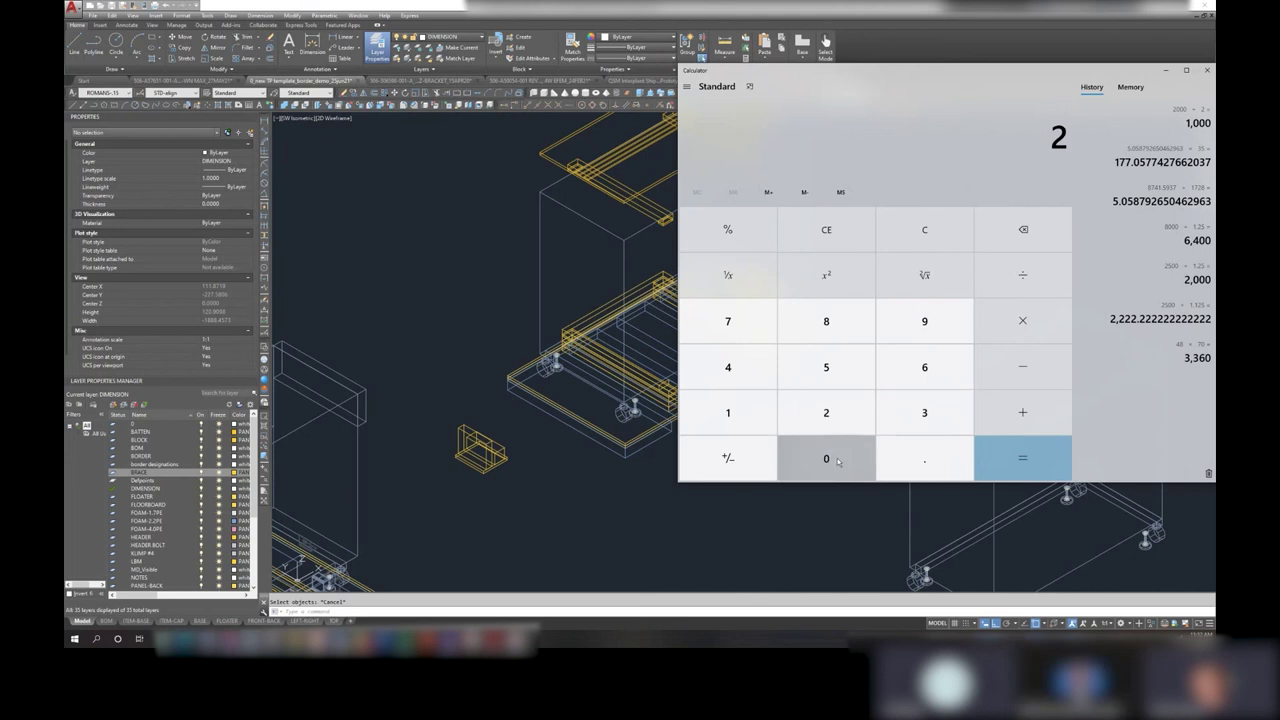
{"action": "left_click", "coordinate": [826, 457]}
{"action": "left_click", "coordinate": [826, 457]}
{"action": "left_click", "coordinate": [826, 457]}
{"action": "left_click", "coordinate": [1023, 294]}
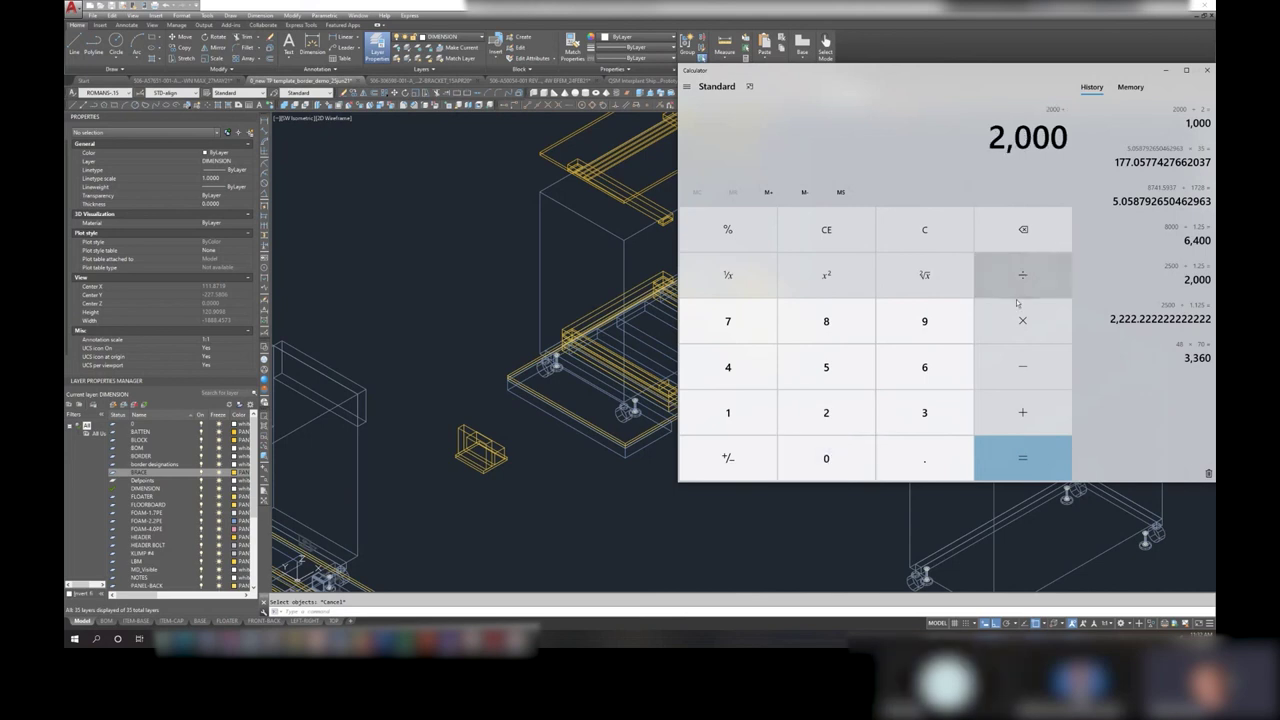
{"action": "left_click", "coordinate": [728, 367]}
{"action": "left_click", "coordinate": [1010, 477]}
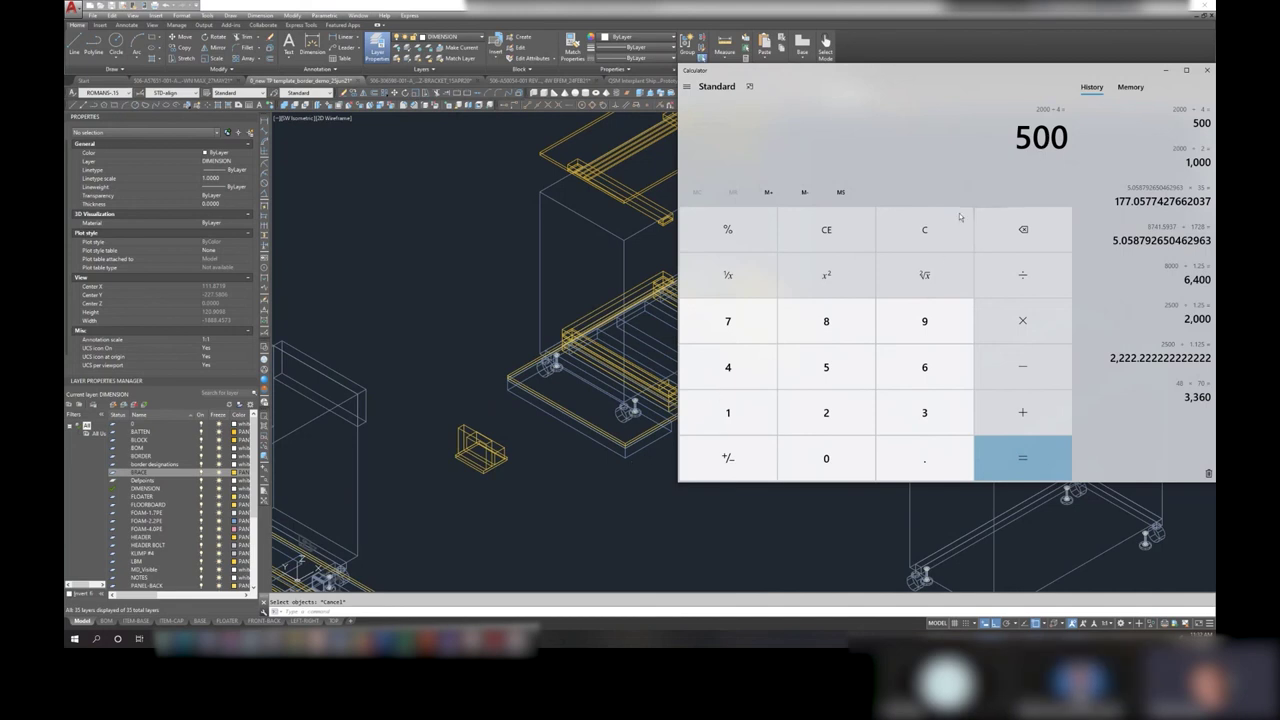
{"action": "left_click", "coordinate": [403, 483]}
- Select the flat FLOATER panel at lower left to read its Length and Width, then switch to Calculator
{"action": "middle_click_drag", "start_coordinate": [360, 555], "coordinate": [513, 395]}
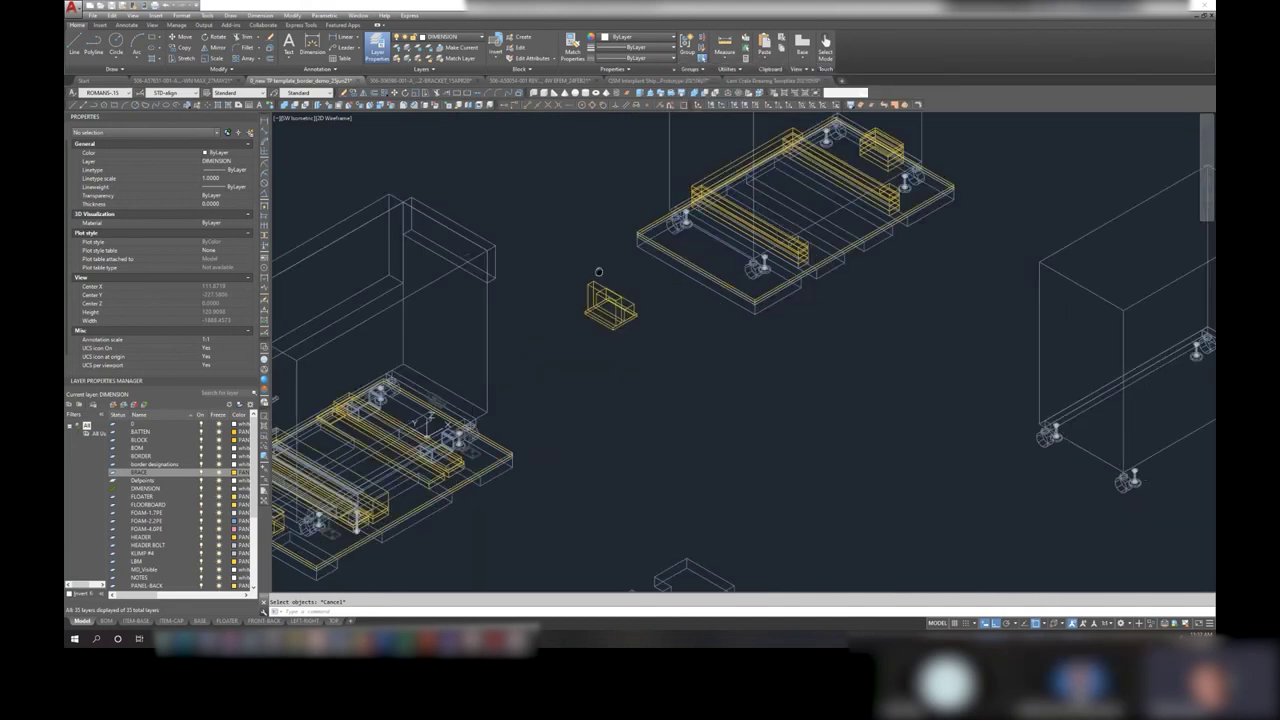
{"action": "scroll", "coordinate": [513, 400], "scroll_direction": "up", "scroll_amount": 5}
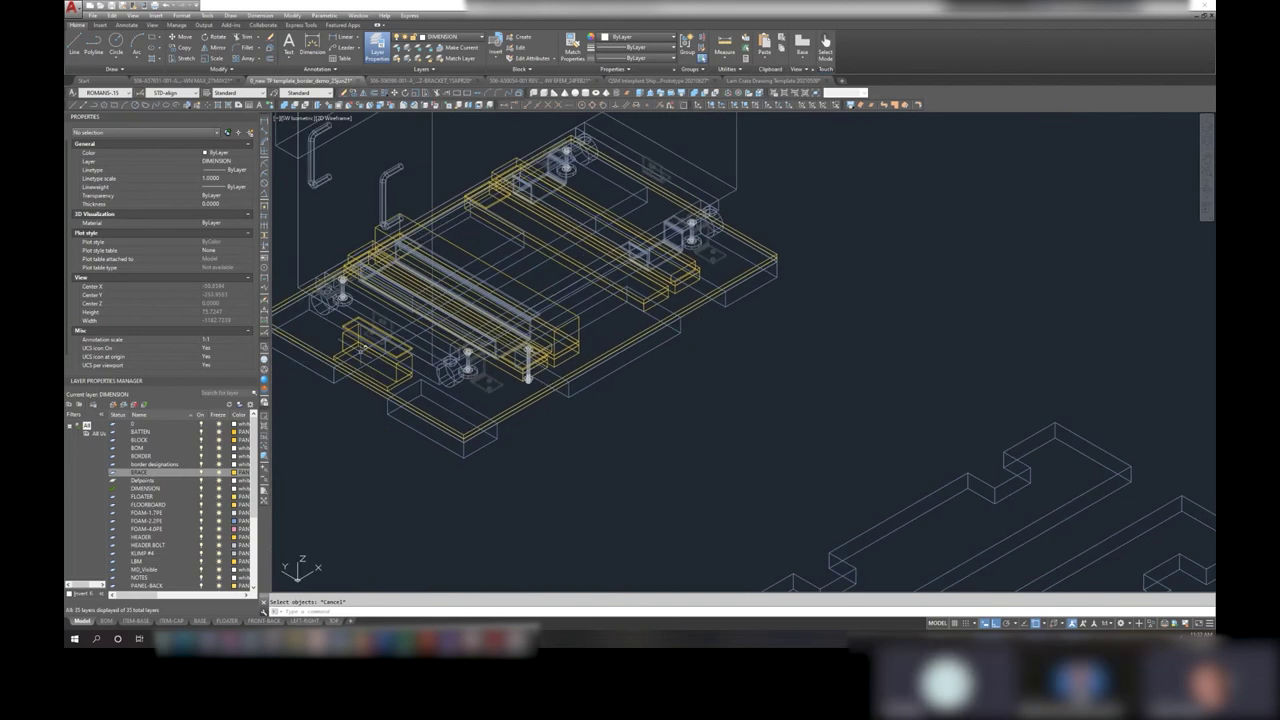
{"action": "scroll", "coordinate": [862, 249], "scroll_direction": "down", "scroll_amount": 5}
{"action": "middle_click_drag", "start_coordinate": [848, 271], "coordinate": [791, 342]}
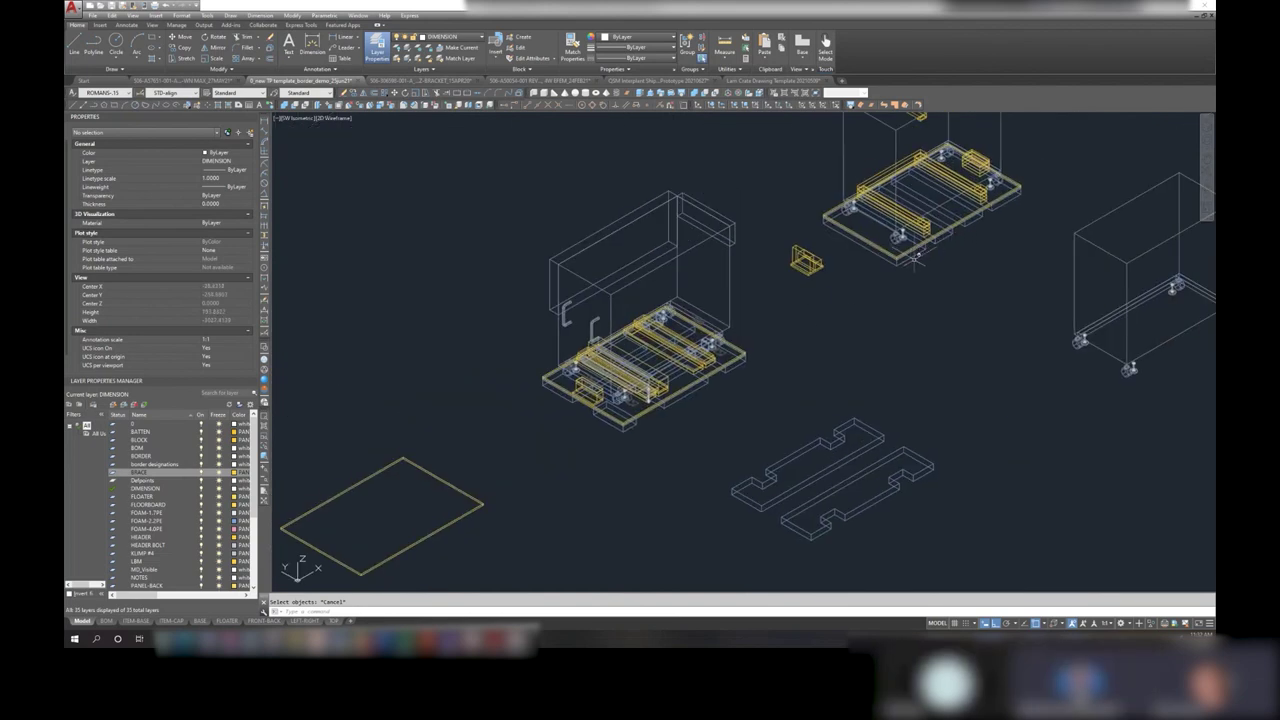
{"action": "left_click", "coordinate": [333, 498]}
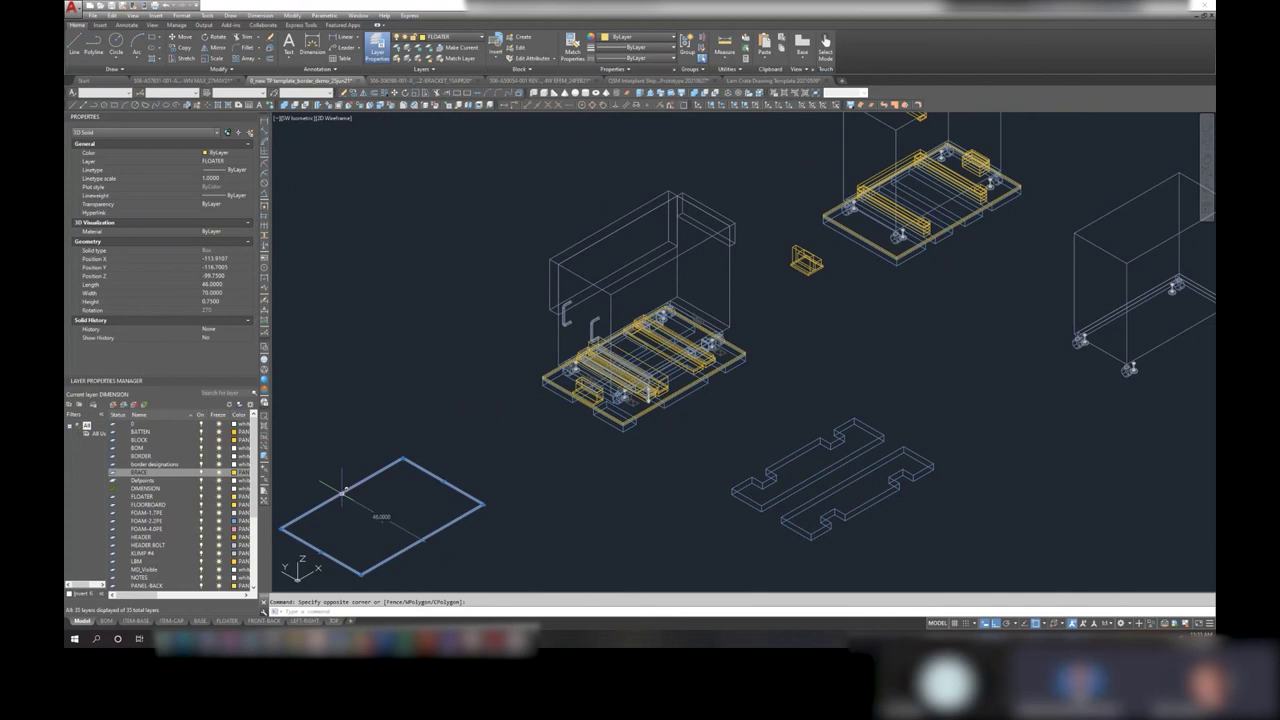
{"action": "left_click", "coordinate": [259, 637]}
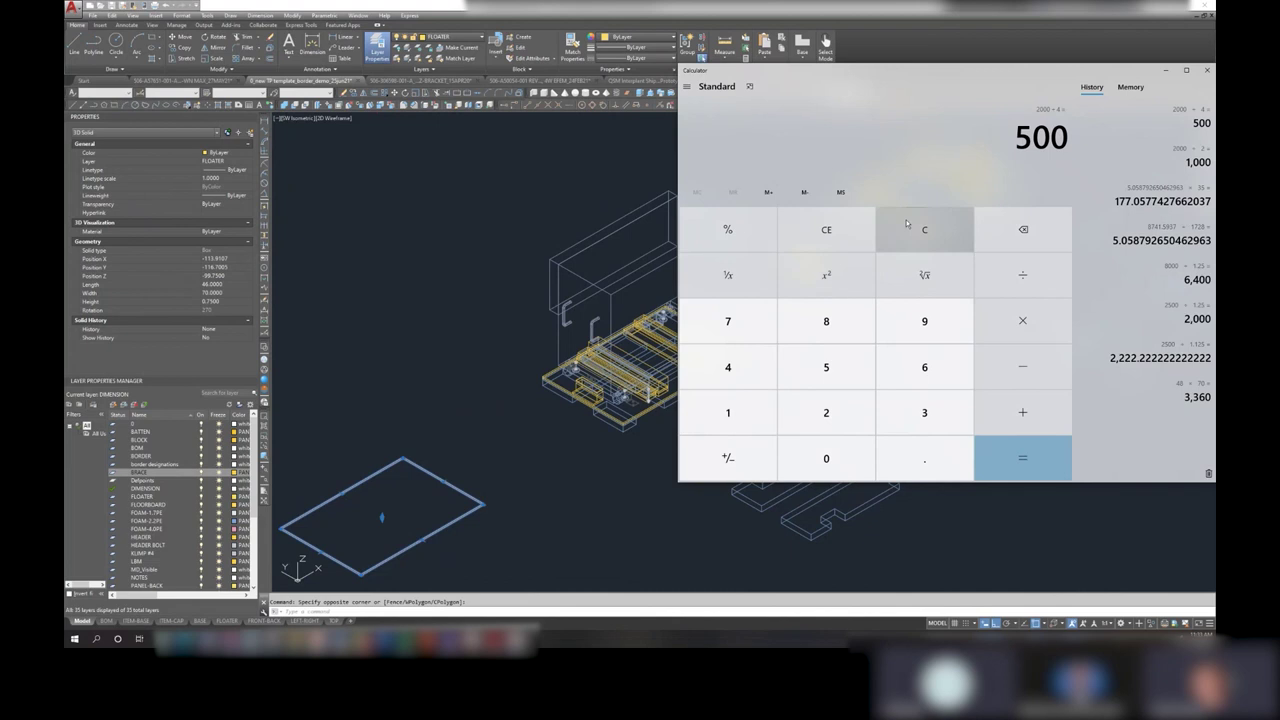
- Divide 500 by 46 in Calculator, giving 10.8695652173913
{"action": "left_click", "coordinate": [1023, 275]}
{"action": "left_click", "coordinate": [728, 367]}
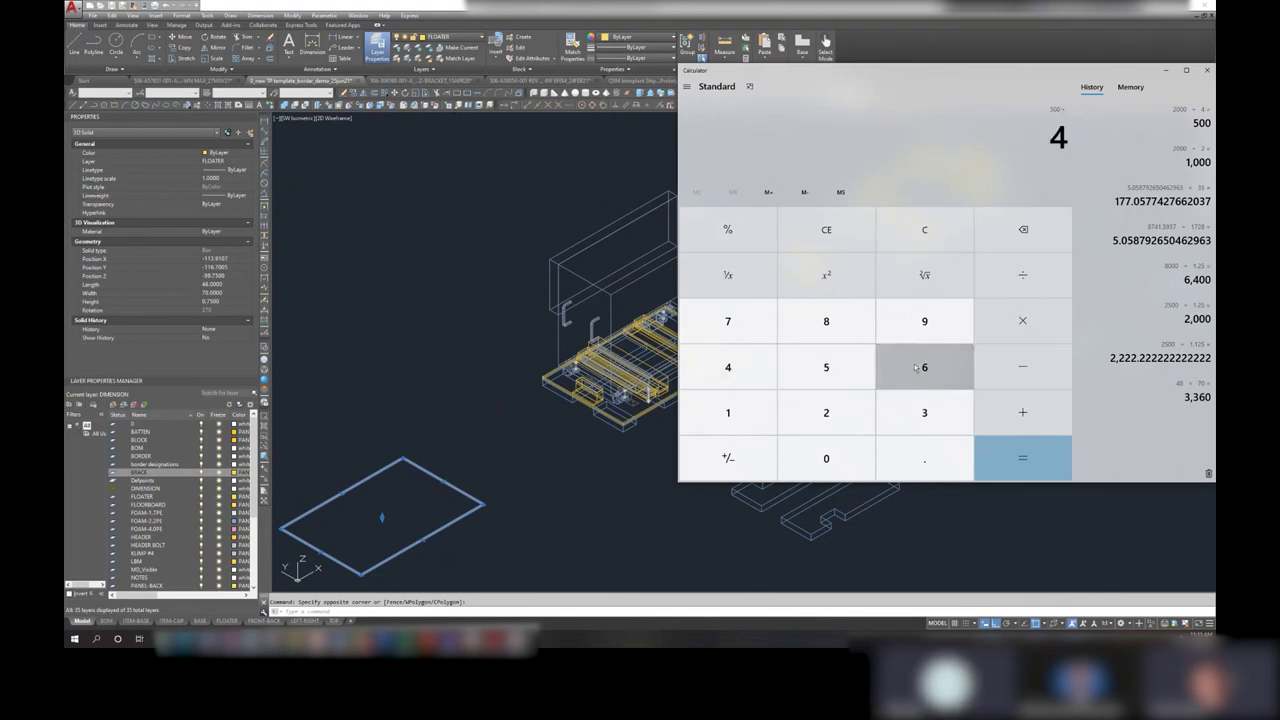
{"action": "left_click", "coordinate": [916, 369]}
{"action": "left_click", "coordinate": [1060, 470]}
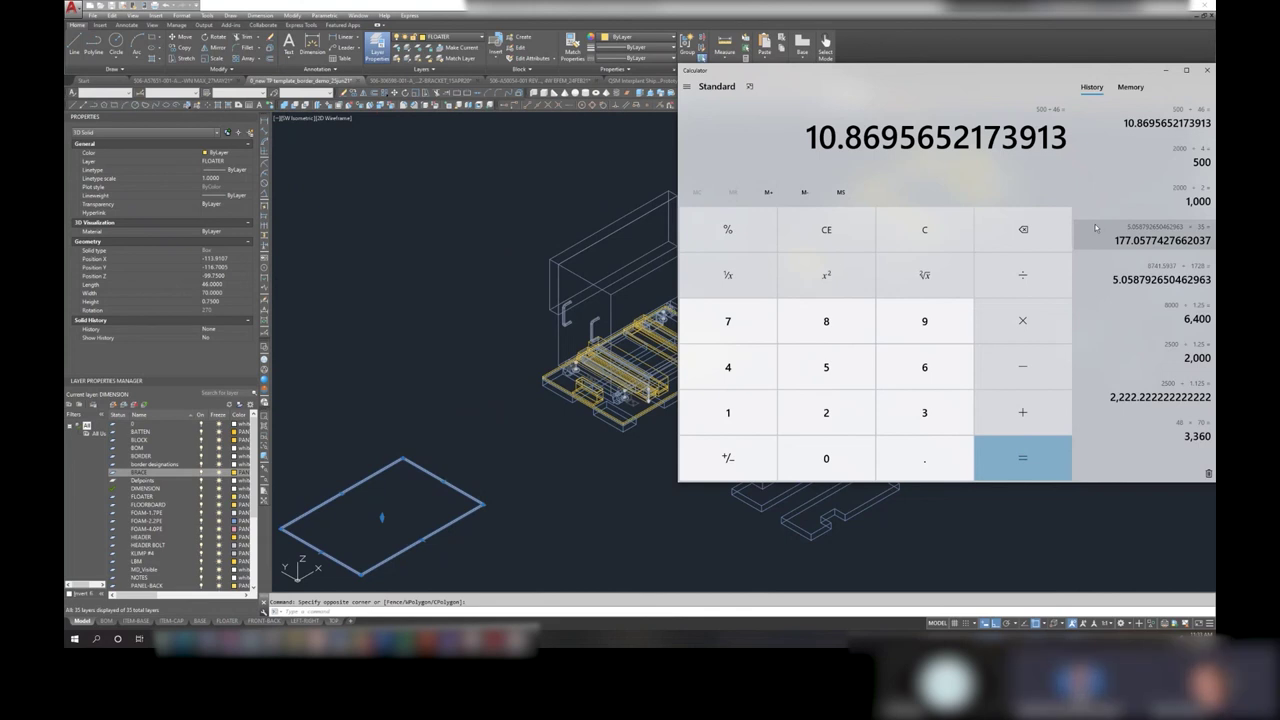
- Review the earlier 177.0577427662037 history result, then return to the AutoCAD drawing
{"action": "left_click", "coordinate": [1116, 250]}
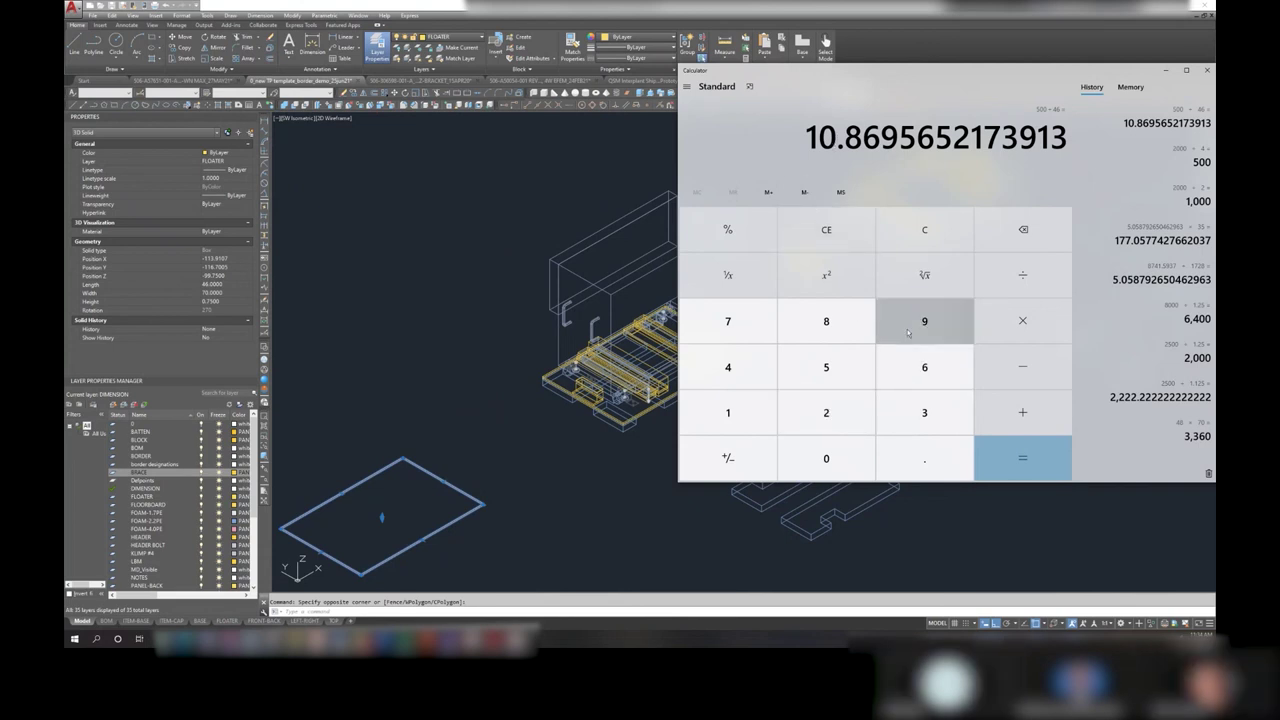
{"action": "key", "text": "Escape"}
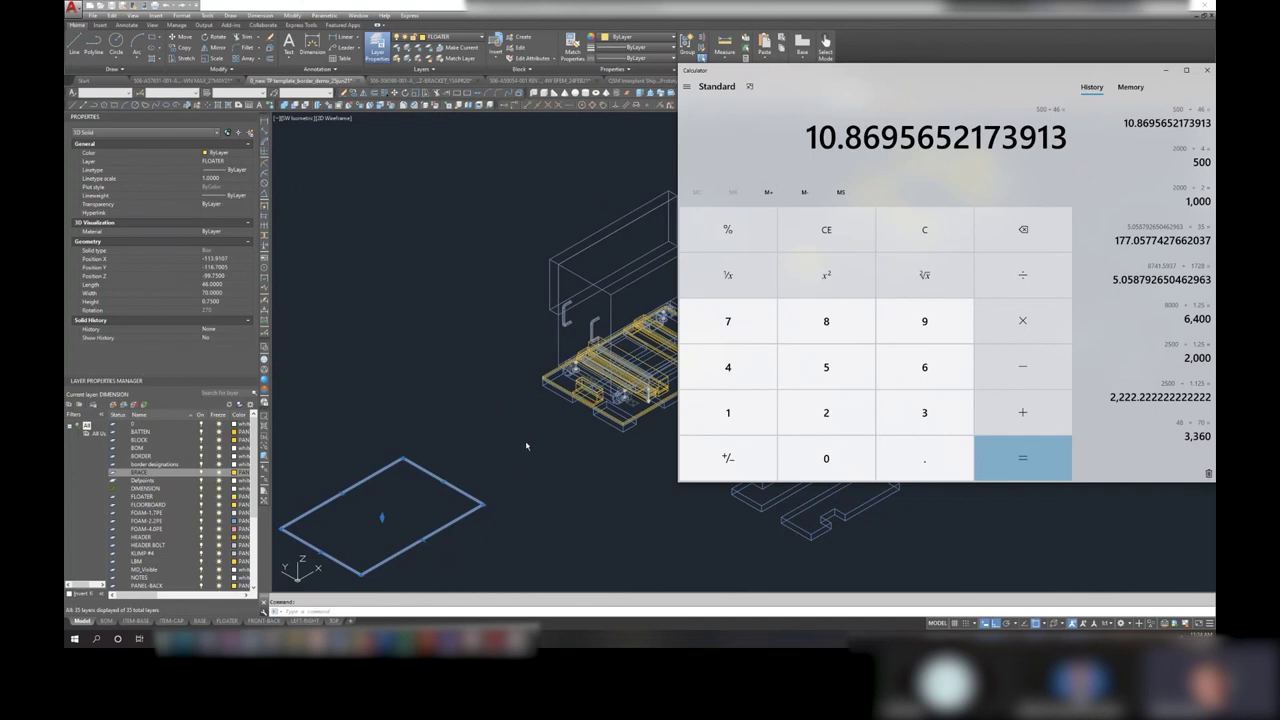
{"action": "left_click", "coordinate": [499, 456]}
{"action": "scroll", "coordinate": [700, 365], "scroll_direction": "up", "scroll_amount": 3}
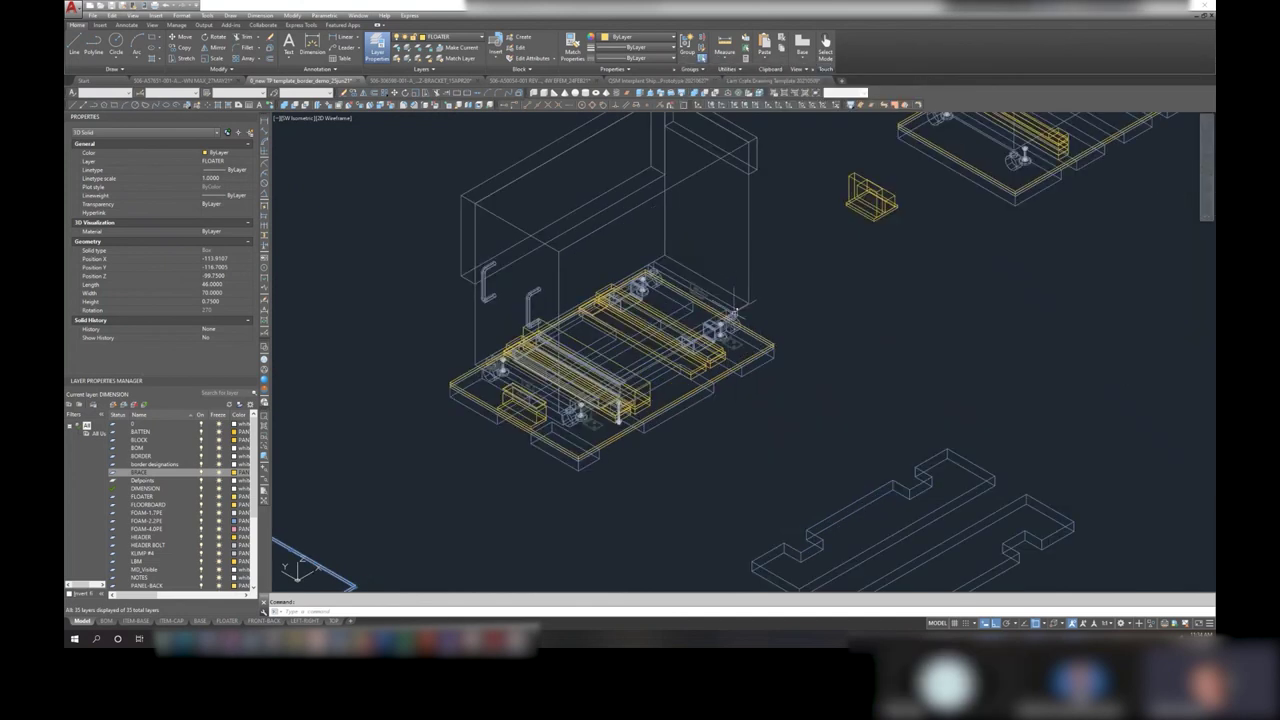
{"action": "scroll", "coordinate": [738, 304], "scroll_direction": "down", "scroll_amount": 2}
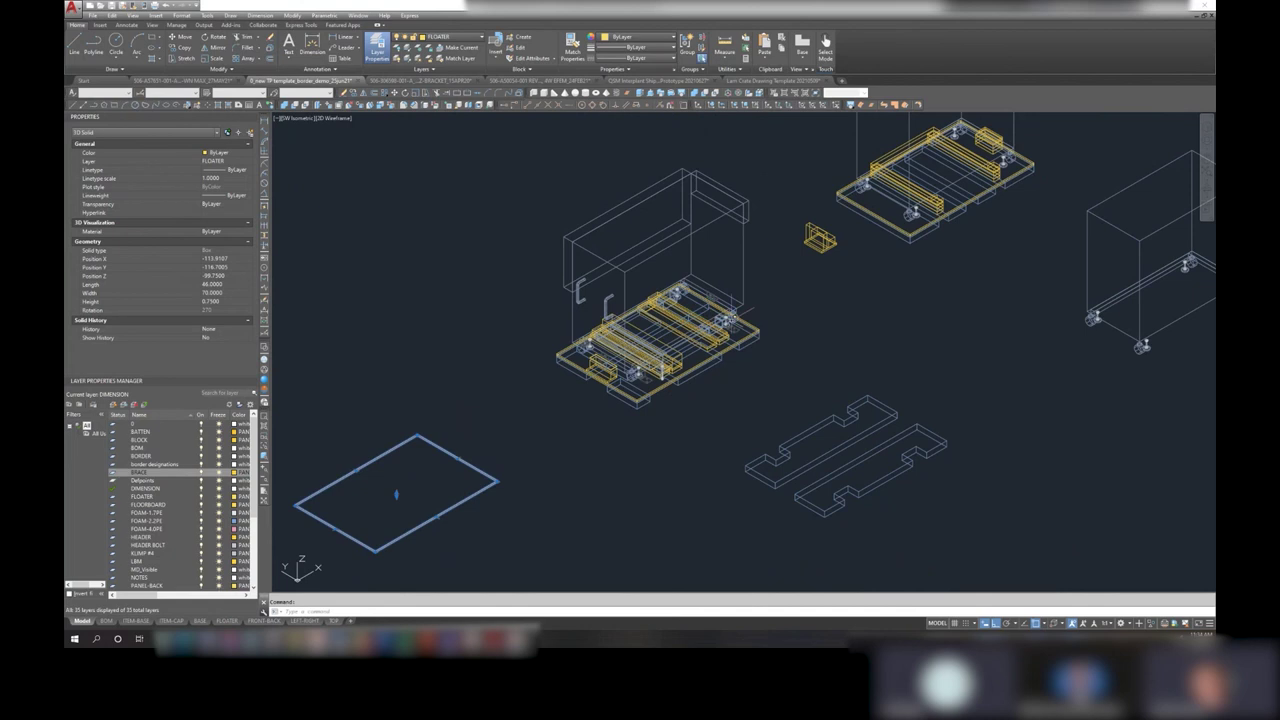
- Ungroup the right-hand crate group so its outer box can be edited
{"action": "left_click", "coordinate": [749, 246]}
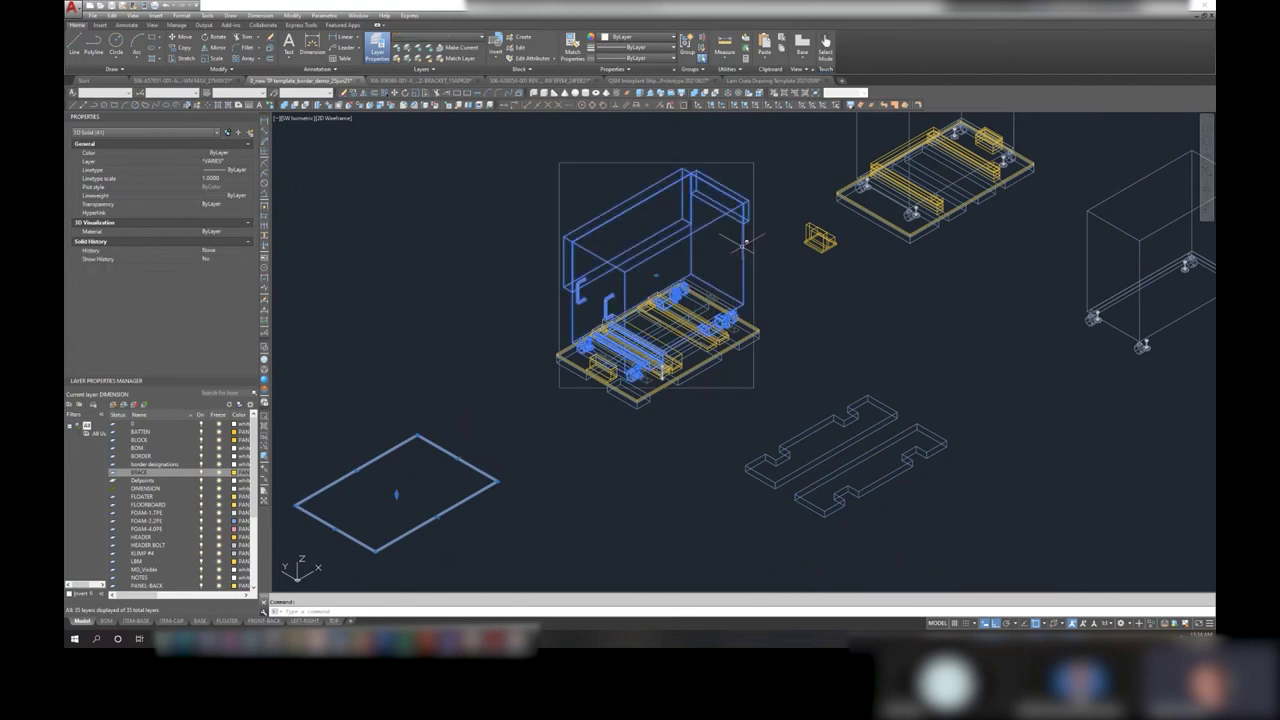
{"action": "scroll", "coordinate": [520, 370], "scroll_direction": "down", "scroll_amount": 2}
{"action": "middle_click_drag", "start_coordinate": [955, 256], "coordinate": [907, 272]}
{"action": "key", "text": "Escape"}
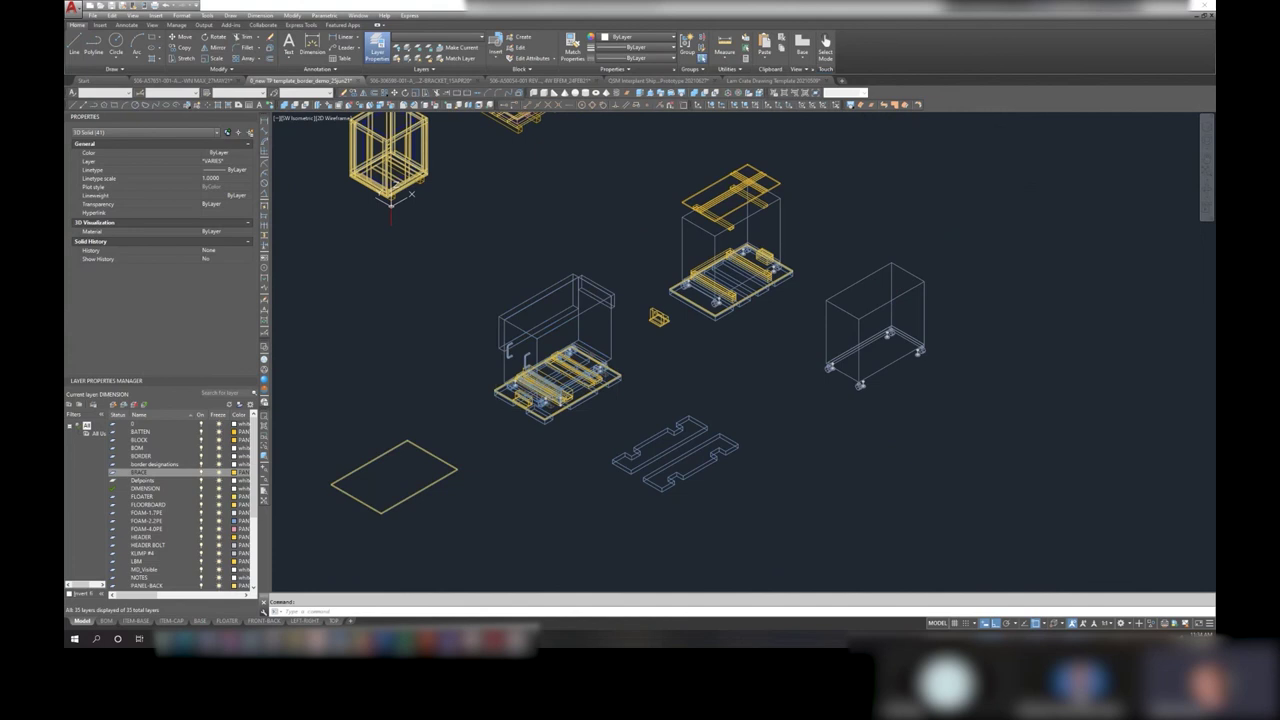
{"action": "left_click", "coordinate": [907, 272]}
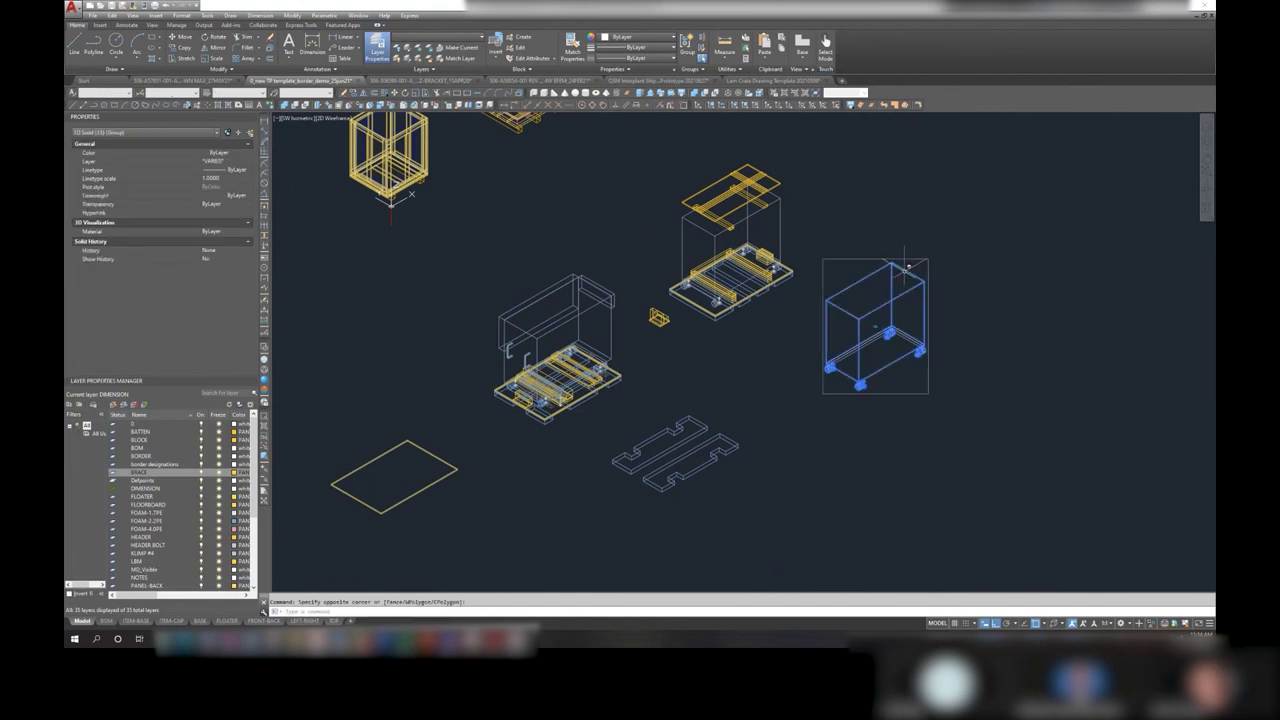
{"action": "right_click", "coordinate": [905, 272]}
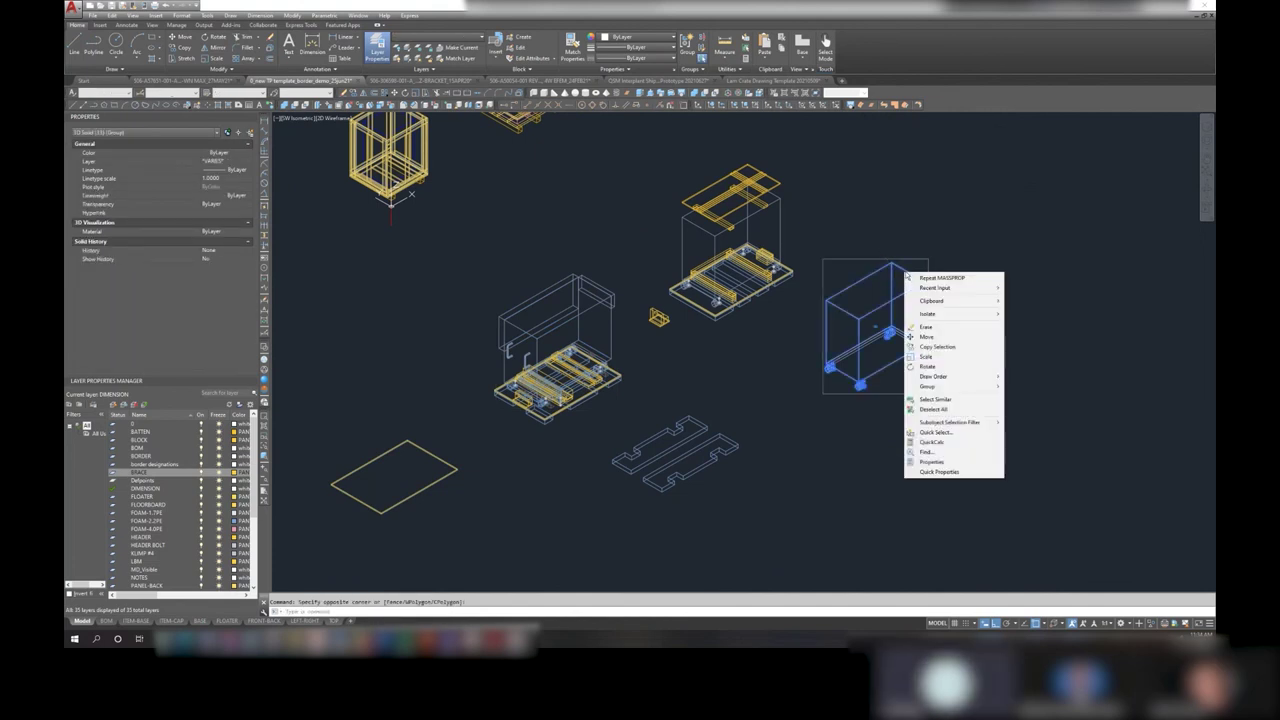
{"action": "key", "text": "Escape"}
{"action": "key", "text": "Escape"}
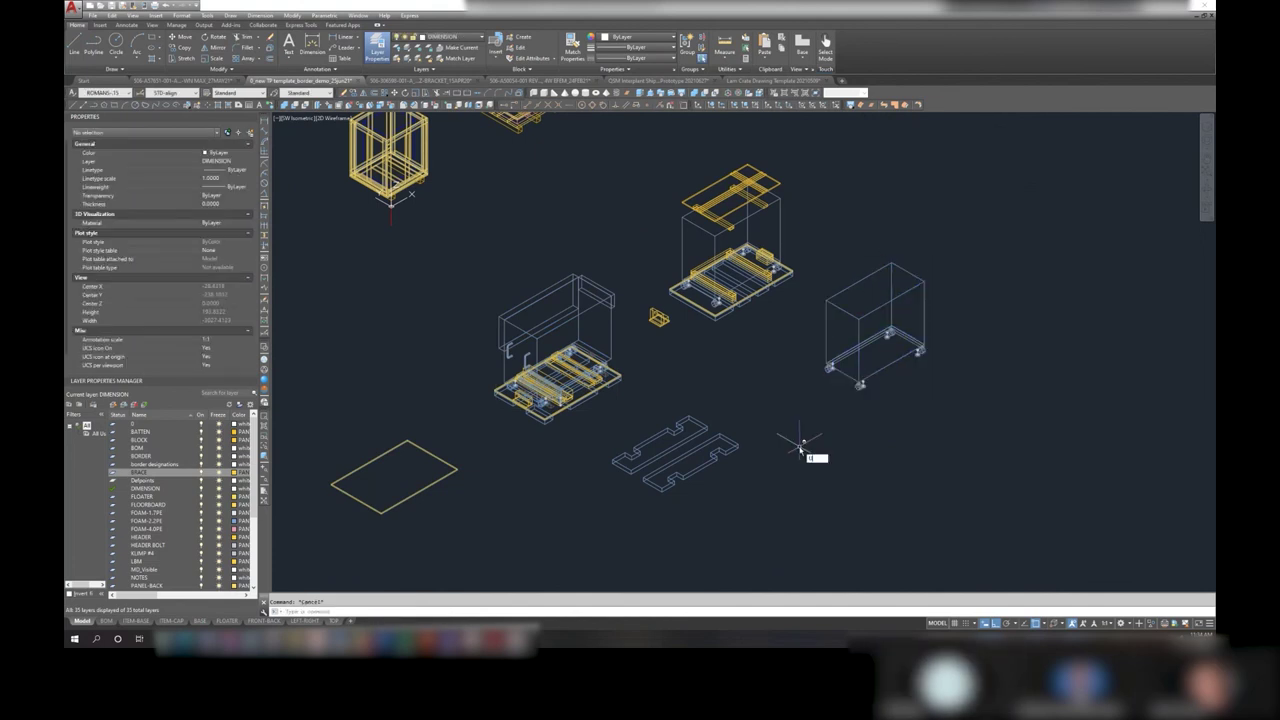
{"action": "type", "text": "ngr"}
{"action": "left_click", "coordinate": [829, 472]}
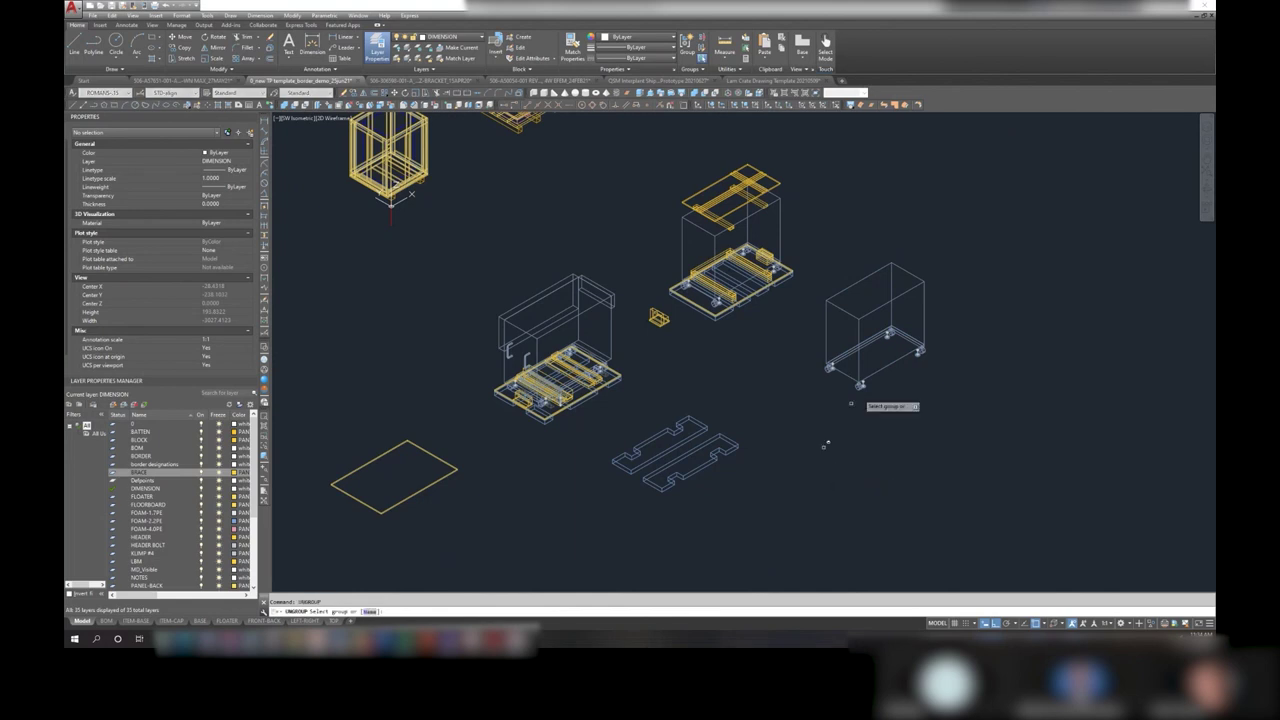
{"action": "left_click", "coordinate": [892, 264]}
- Set the right box's Length to 65 and Width to 55 in Quick Properties
{"action": "left_click", "coordinate": [890, 266]}
{"action": "left_click", "coordinate": [894, 277]}
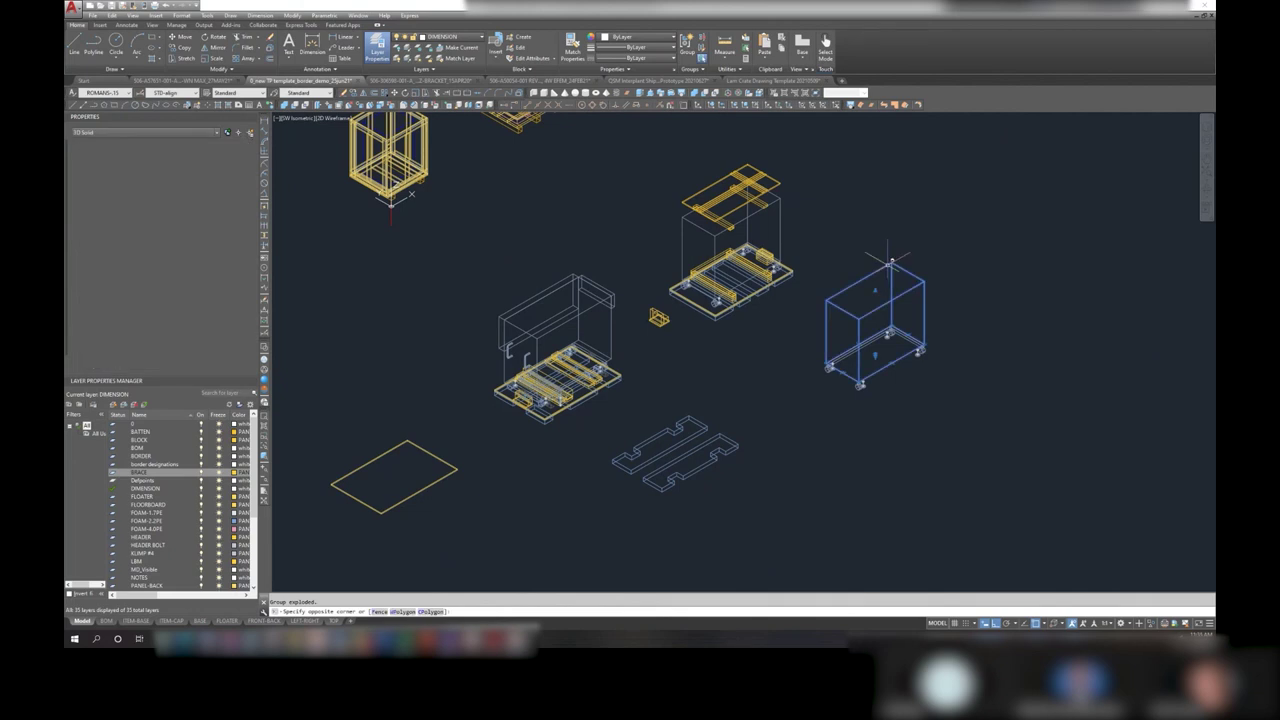
{"action": "left_click", "coordinate": [904, 320]}
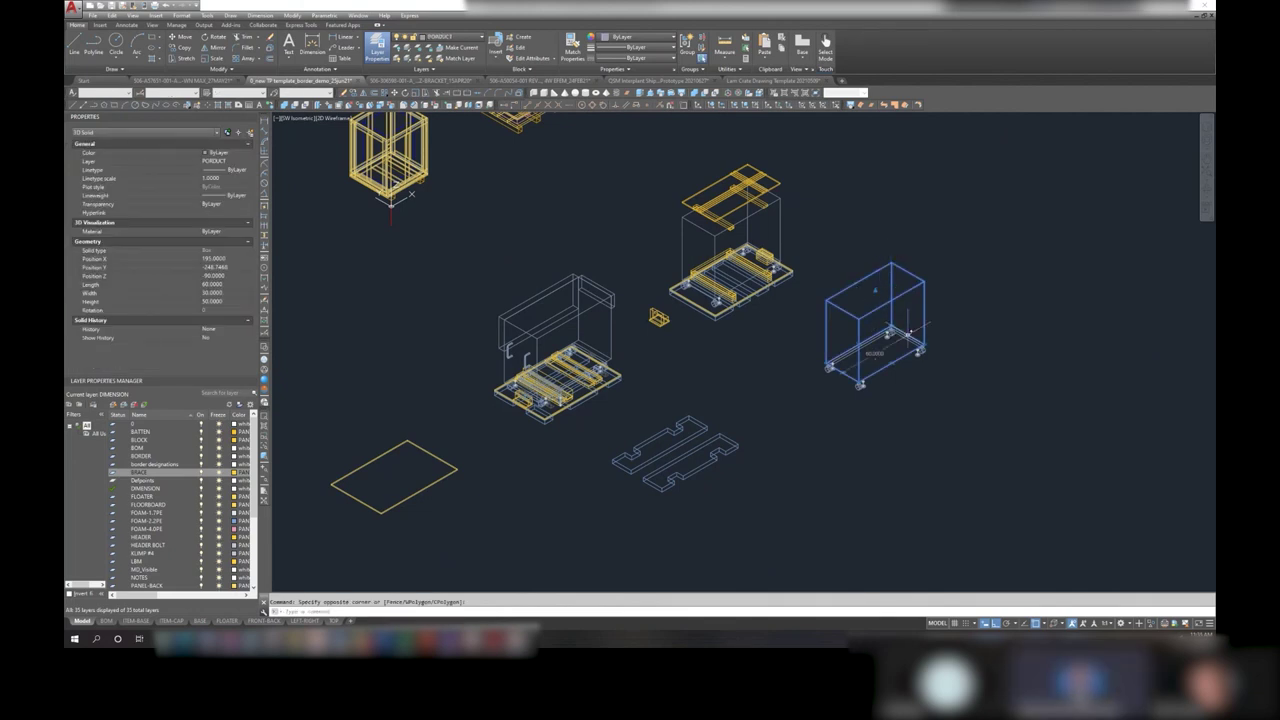
{"action": "left_click", "coordinate": [920, 266]}
{"action": "left_click", "coordinate": [1010, 232]}
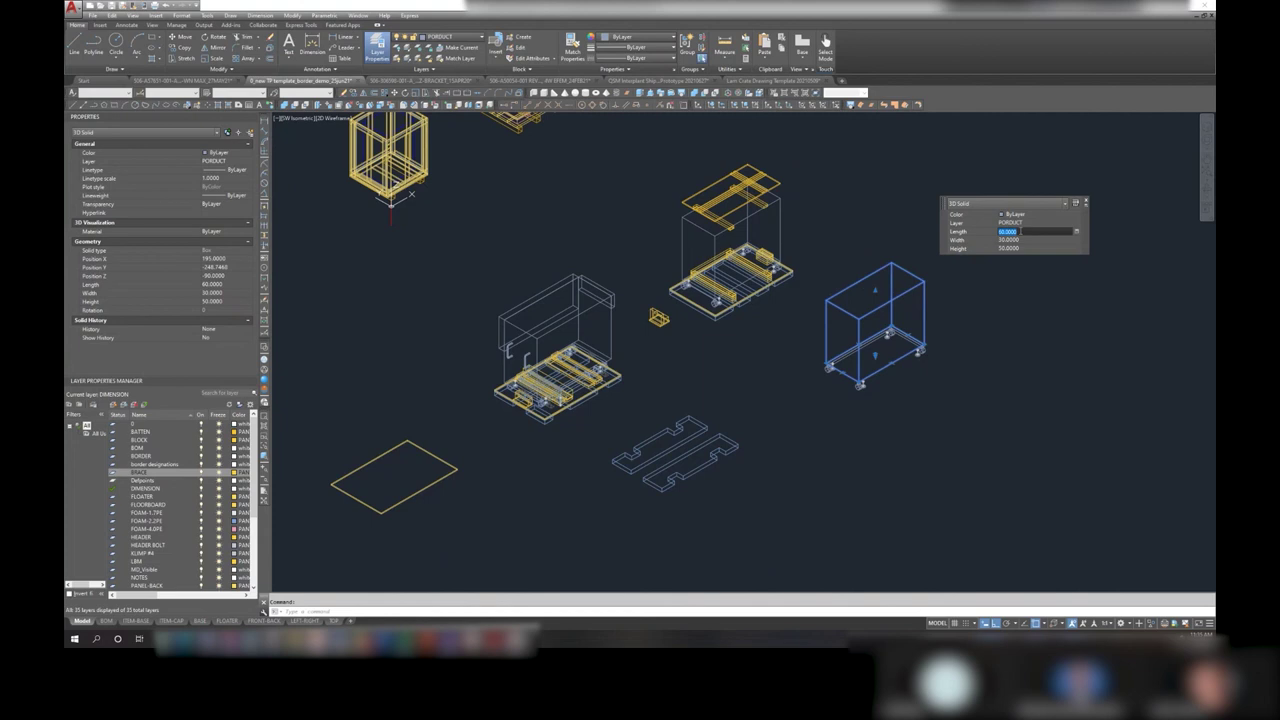
{"action": "type", "text": "65"}
{"action": "key", "text": "Tab"}
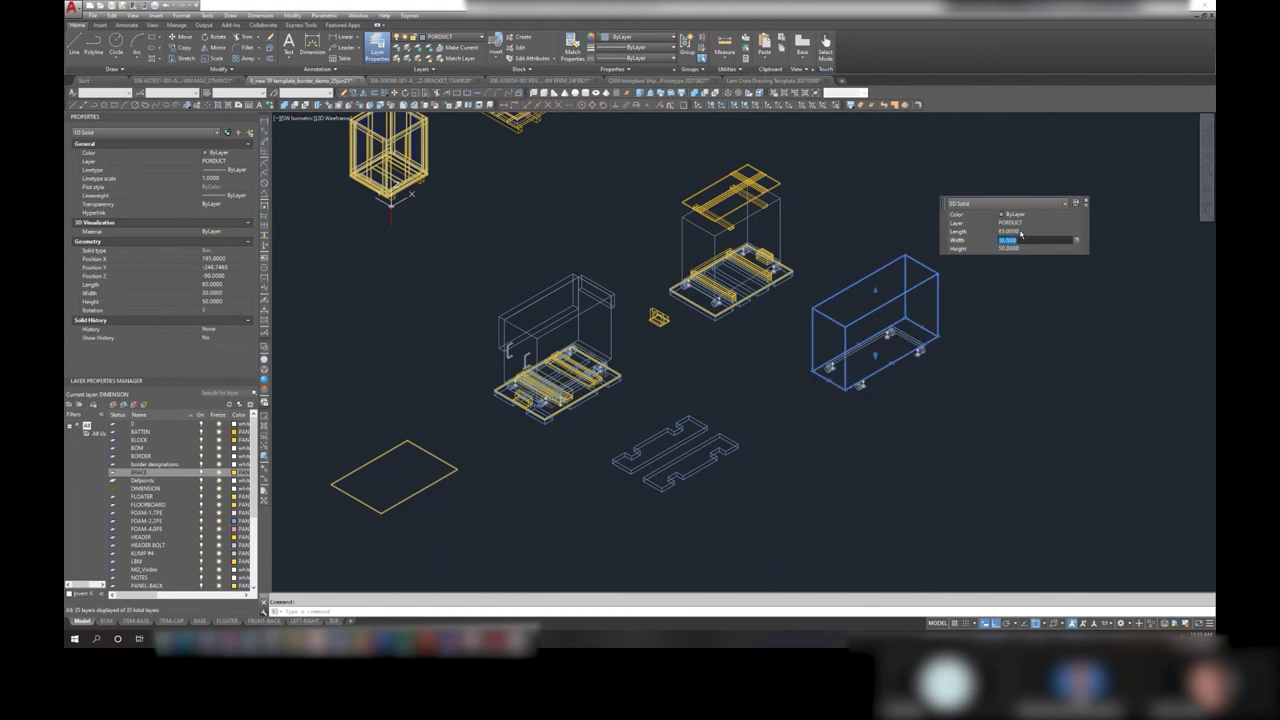
{"action": "type", "text": "55"}
{"action": "key", "text": "Tab"}
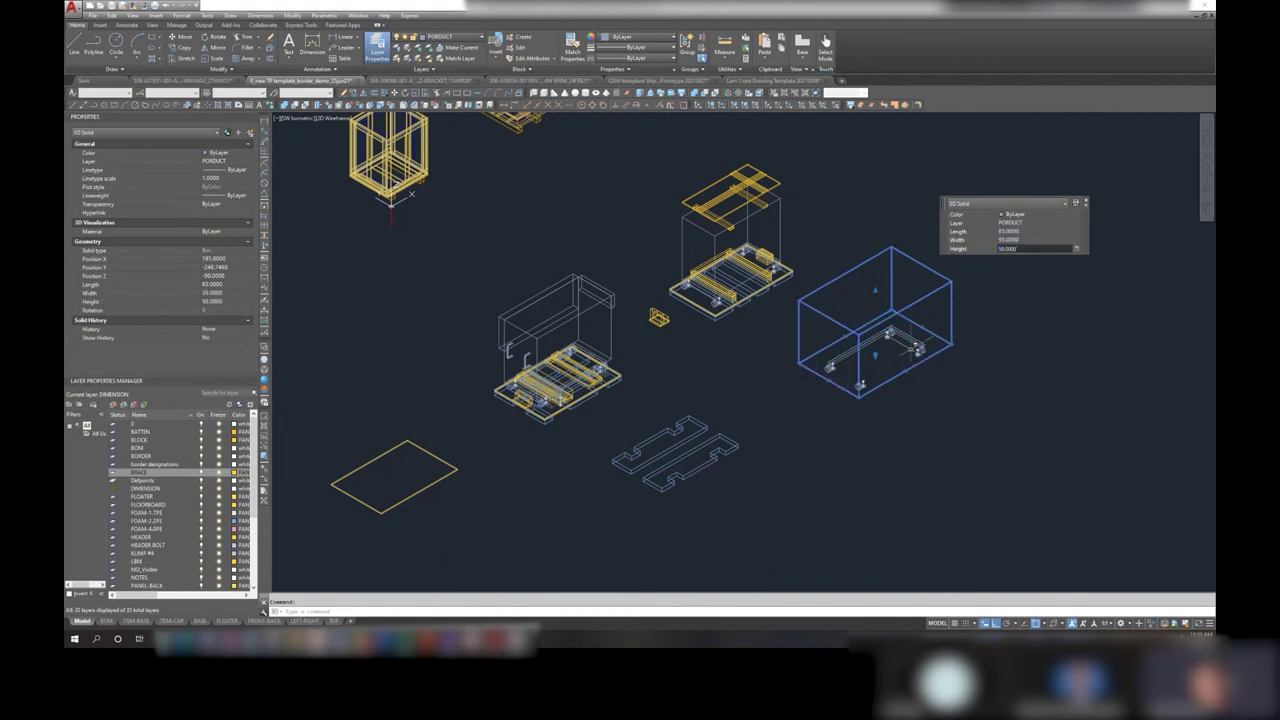
{"action": "key", "text": "Escape"}
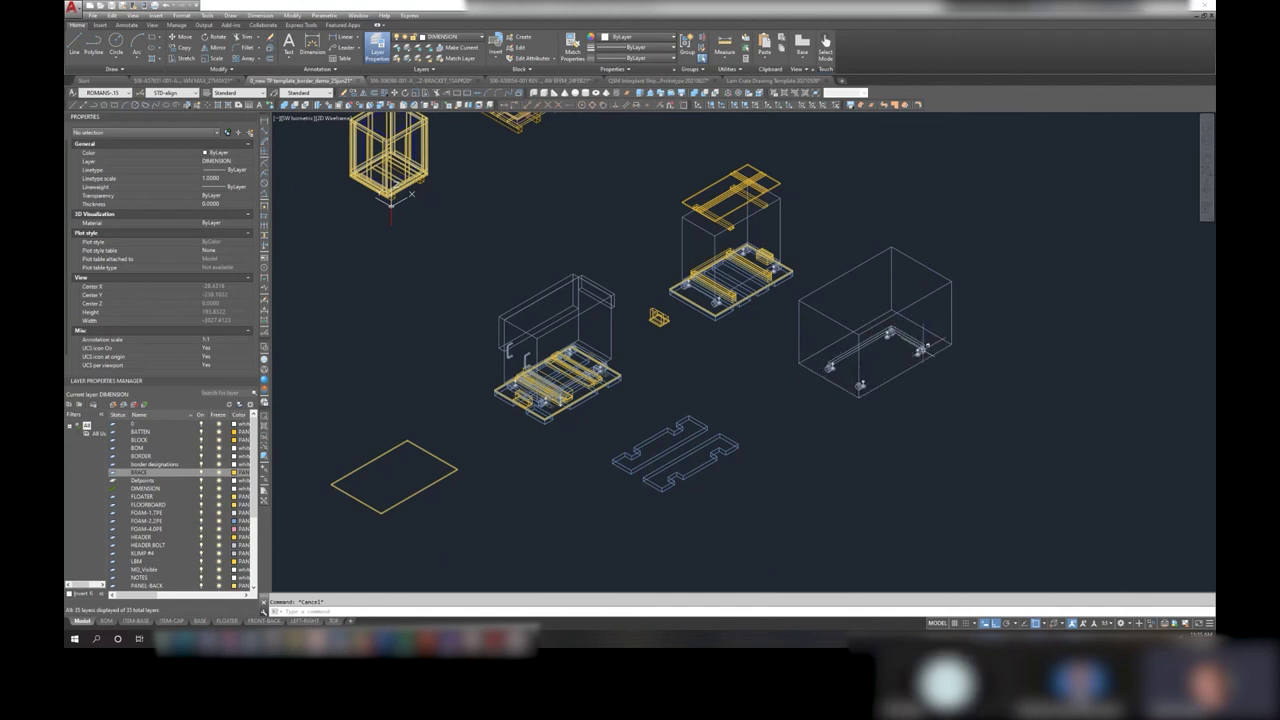
- Read the sizes of the right crate box, the floater board and a foam piece in Properties
{"action": "left_click", "coordinate": [920, 263]}
{"action": "left_click", "coordinate": [926, 334]}
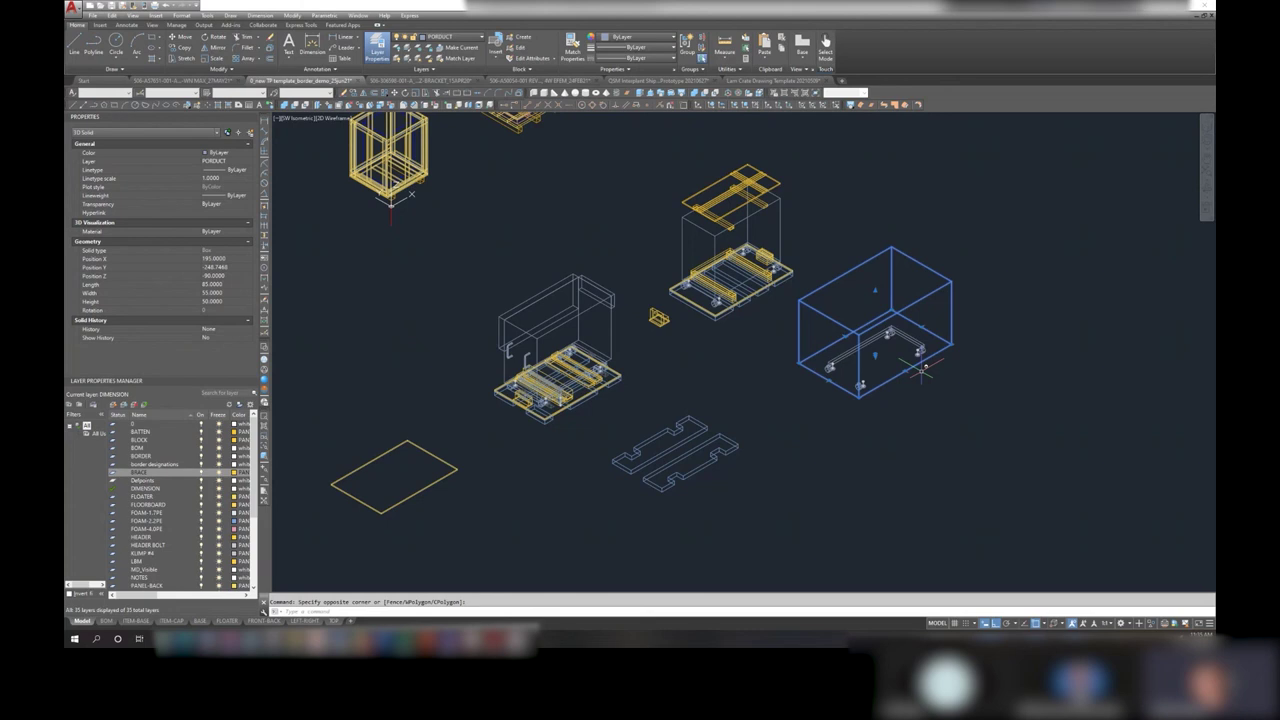
{"action": "key", "text": "Escape"}
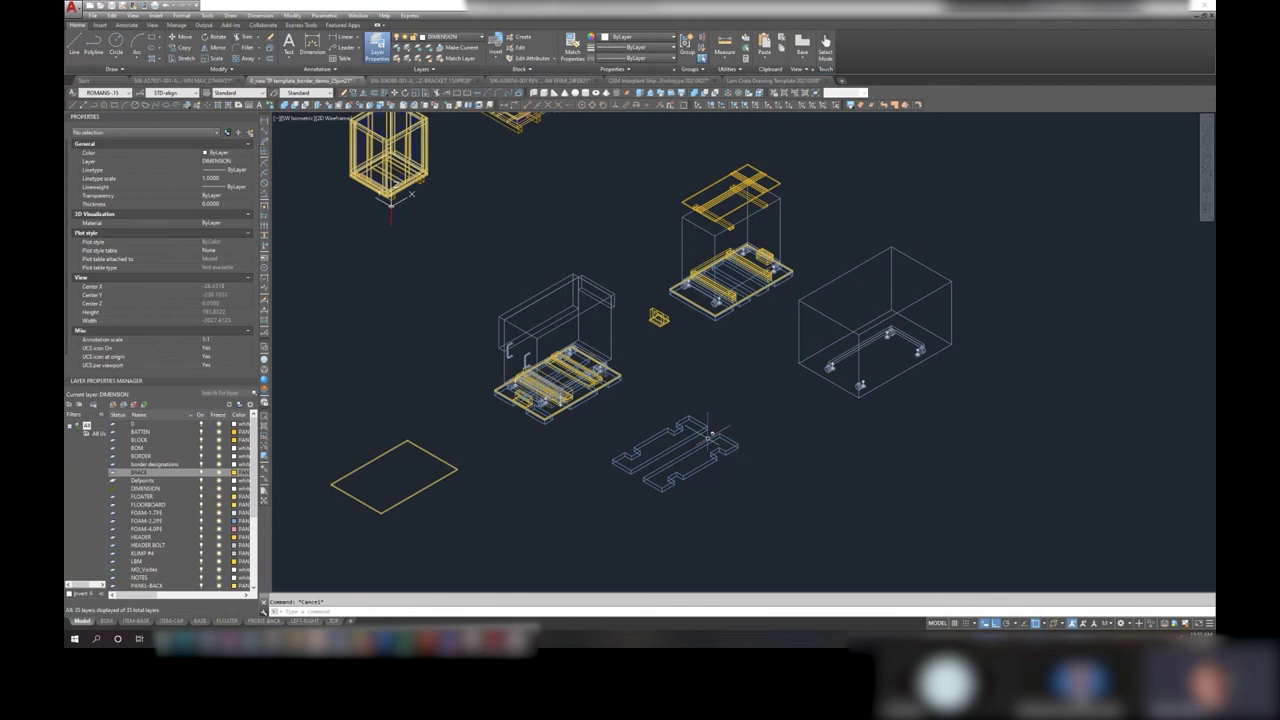
{"action": "left_click", "coordinate": [376, 443]}
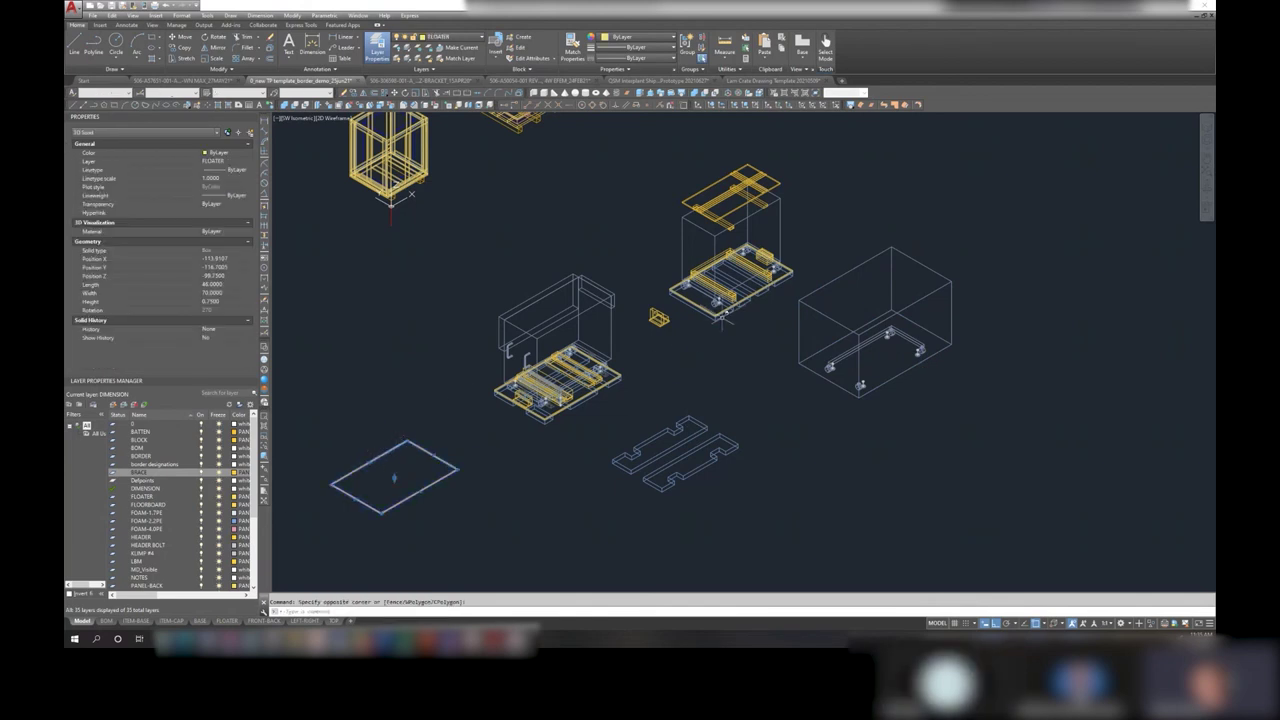
{"action": "key", "text": "Escape"}
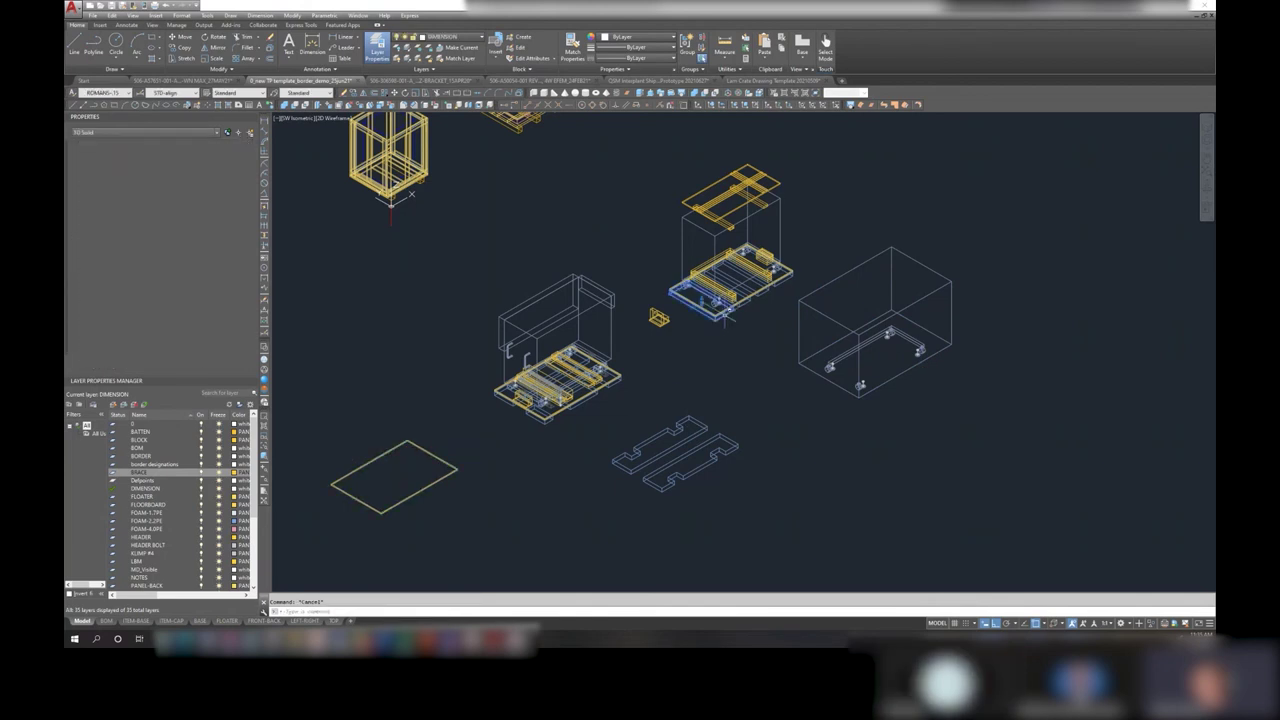
{"action": "left_click", "coordinate": [725, 318]}
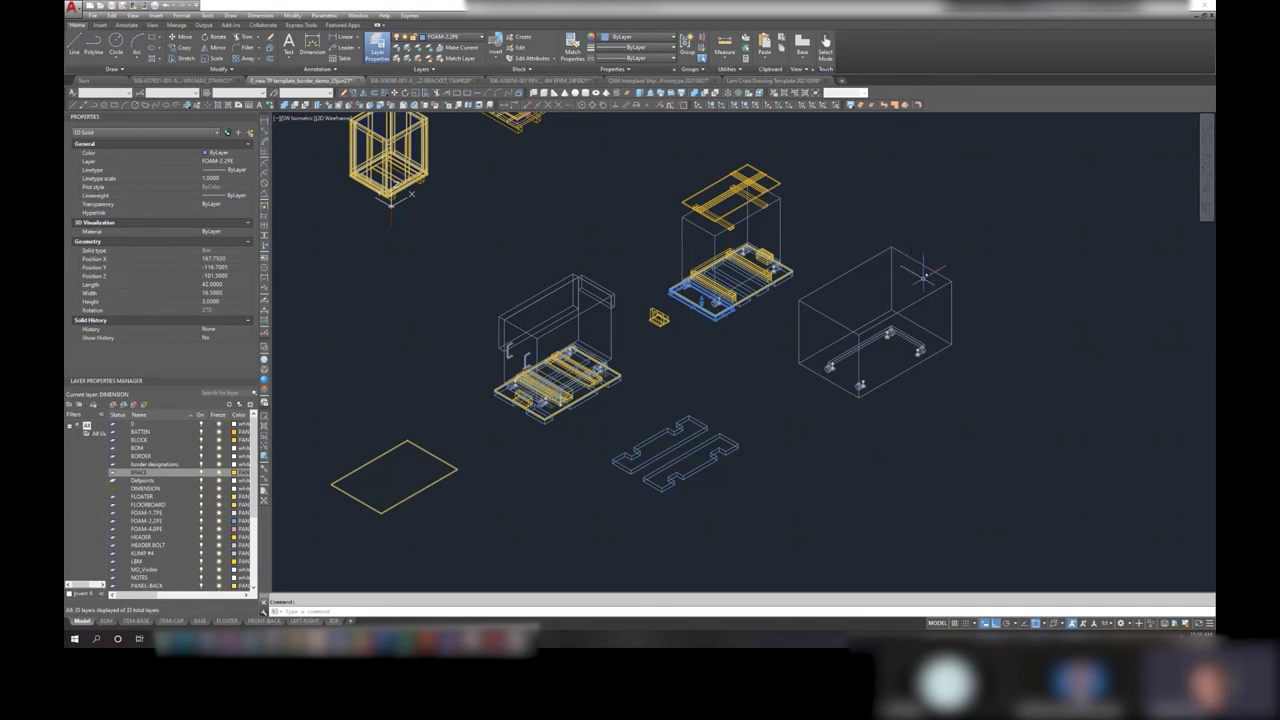
{"action": "key", "text": "Escape"}
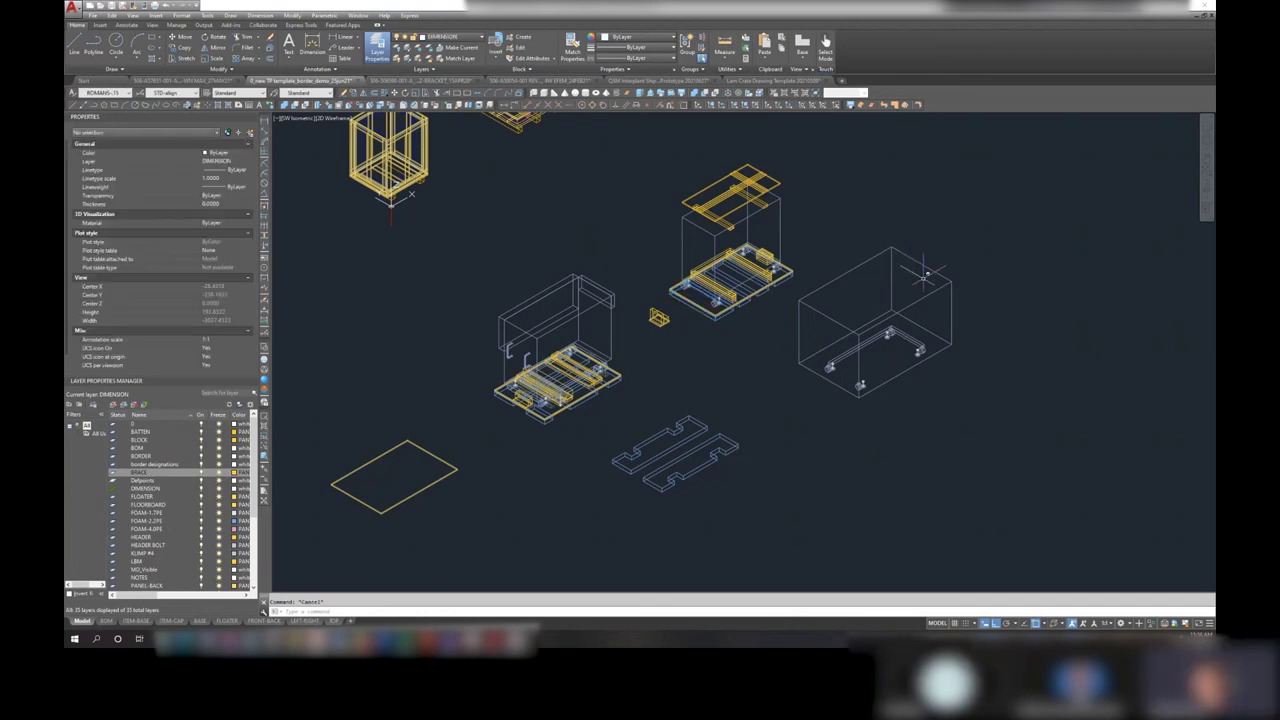
- Check the flat rectangular floater solid's dimensions, then switch to Calculator
{"action": "left_click", "coordinate": [400, 490]}
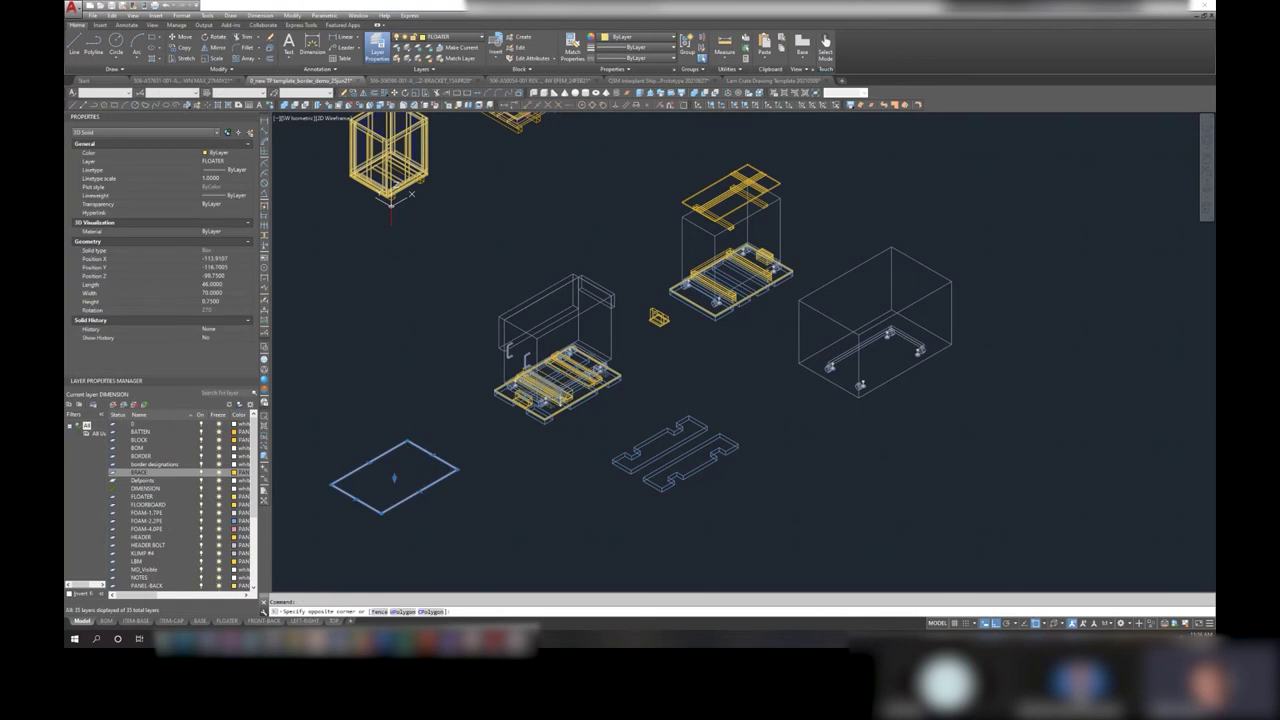
{"action": "left_click", "coordinate": [416, 454]}
{"action": "left_click", "coordinate": [478, 436]}
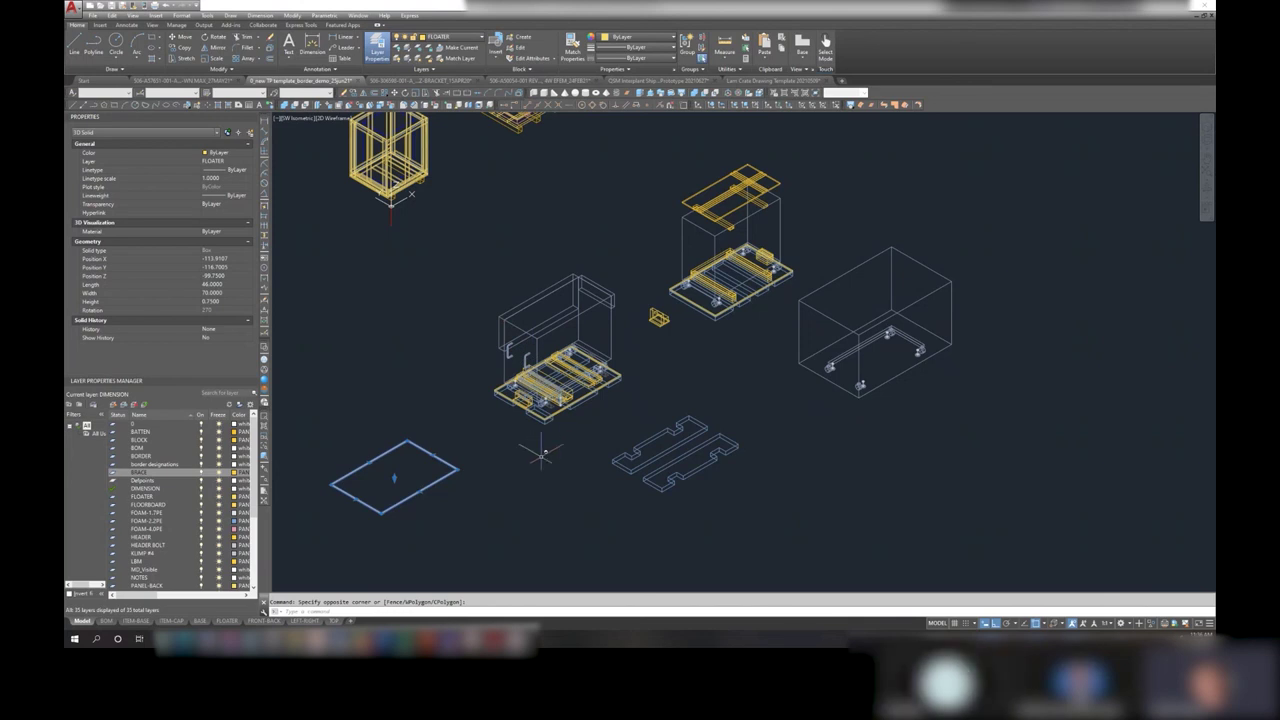
{"action": "key", "text": "Escape"}
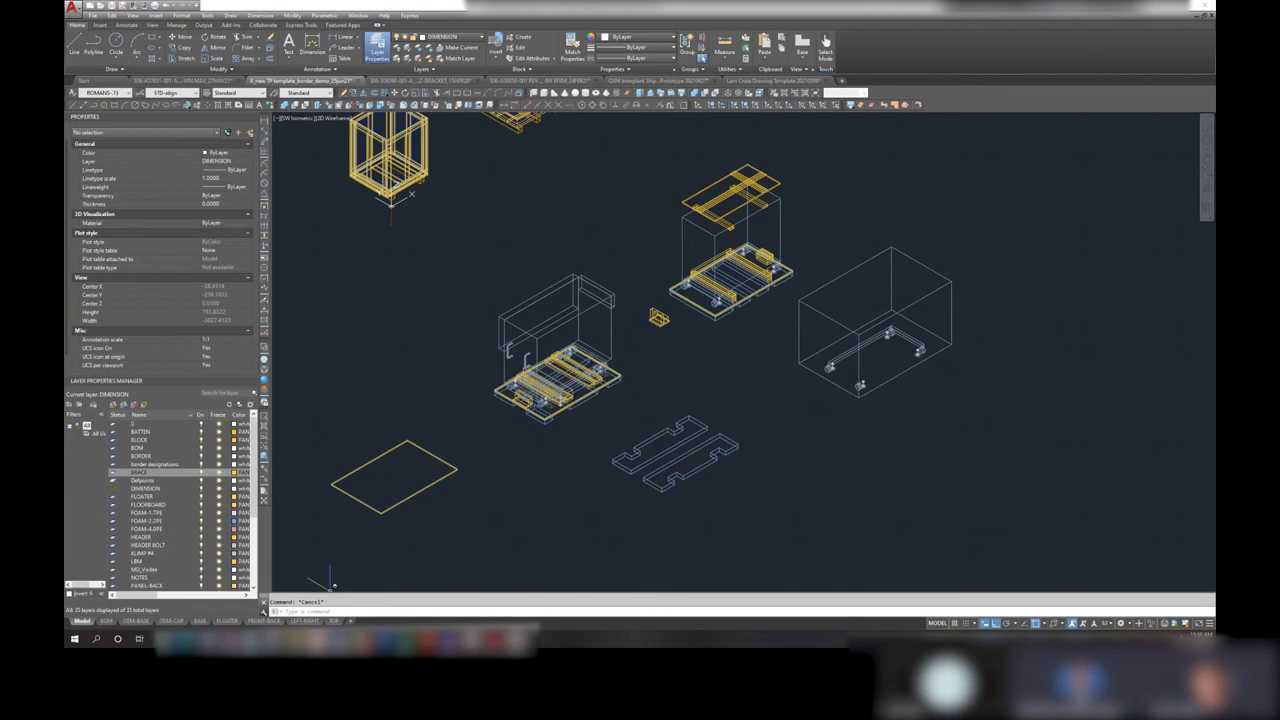
{"action": "key", "text": "alt+Tab"}
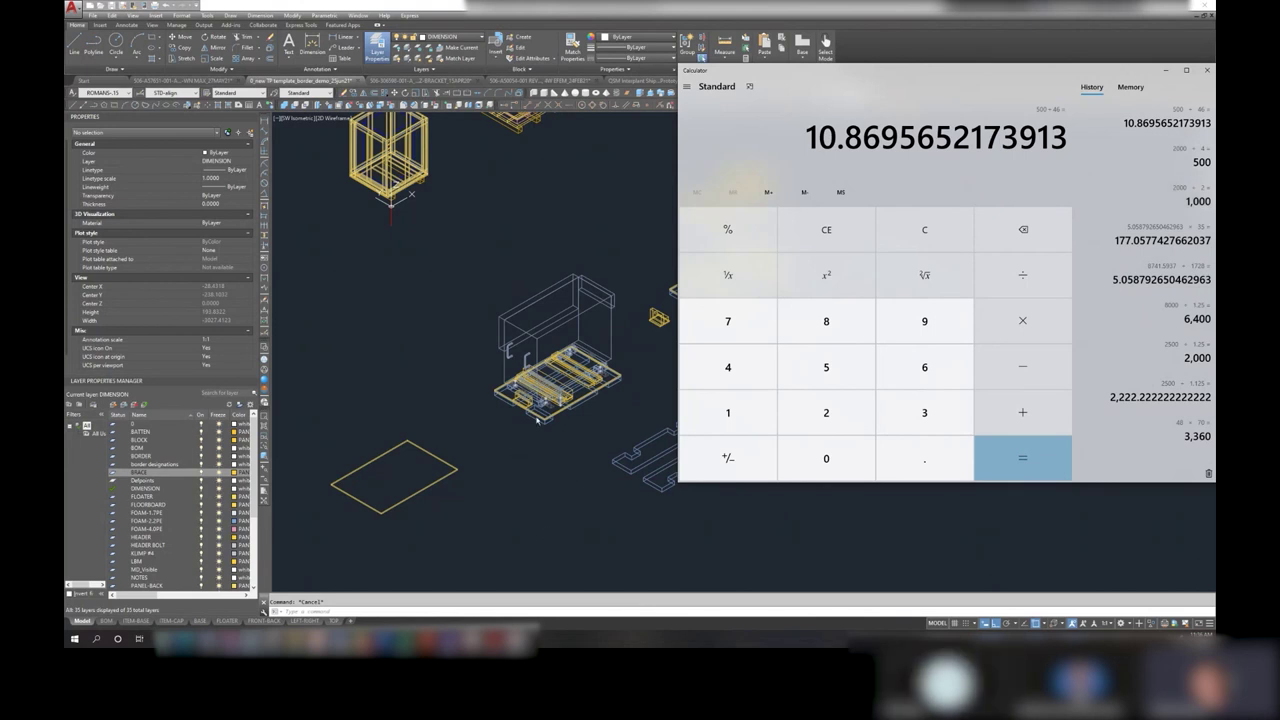
- Clear the Calculator result and zoom into the AutoCAD crate base with its rails
{"action": "key", "text": "Escape"}
{"action": "left_click", "coordinate": [572, 437]}
{"action": "scroll", "coordinate": [545, 425], "scroll_direction": "up", "scroll_amount": 5}
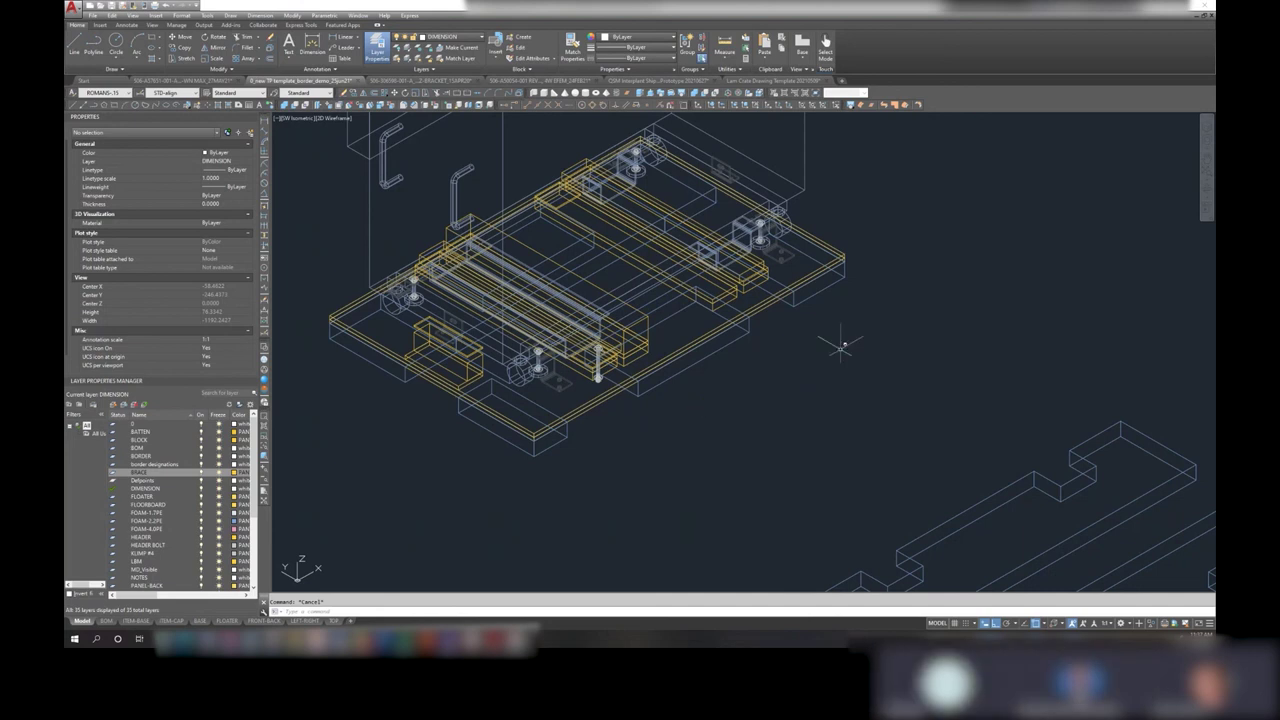
{"action": "left_click", "coordinate": [725, 312]}
{"action": "left_click", "coordinate": [776, 288]}
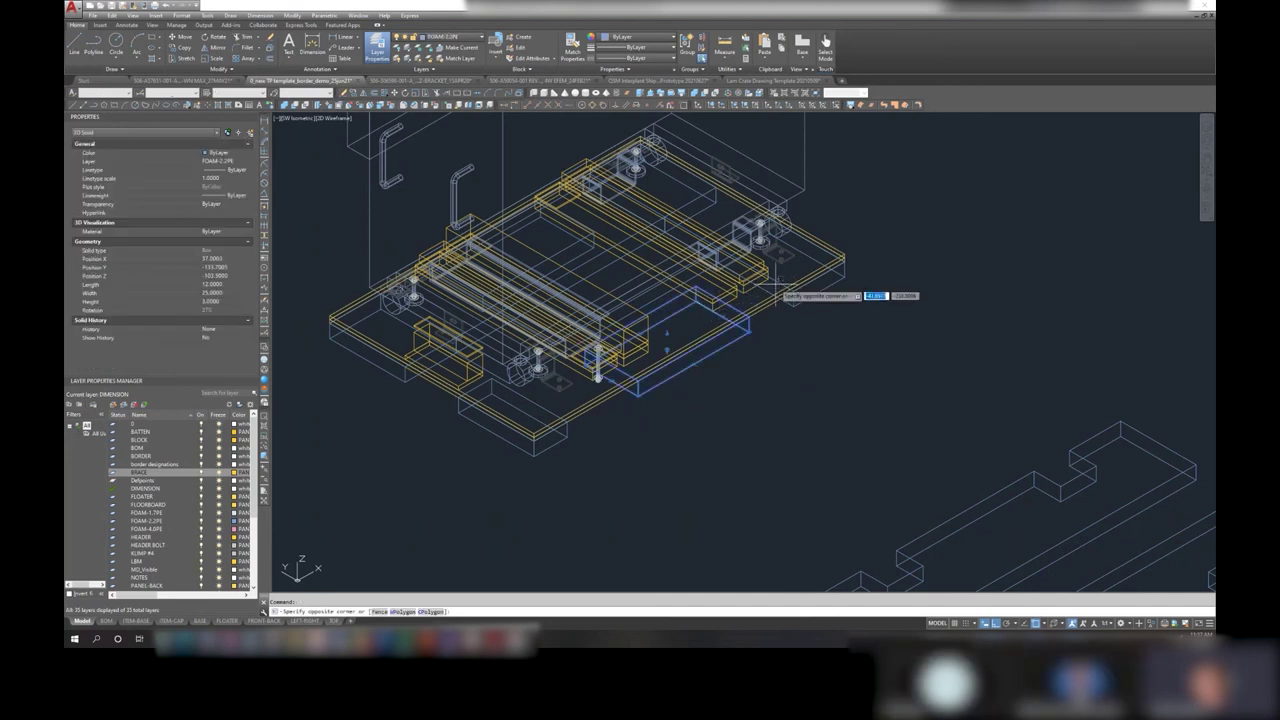
{"action": "left_click", "coordinate": [774, 286]}
{"action": "left_click", "coordinate": [686, 190]}
{"action": "left_click", "coordinate": [685, 189]}
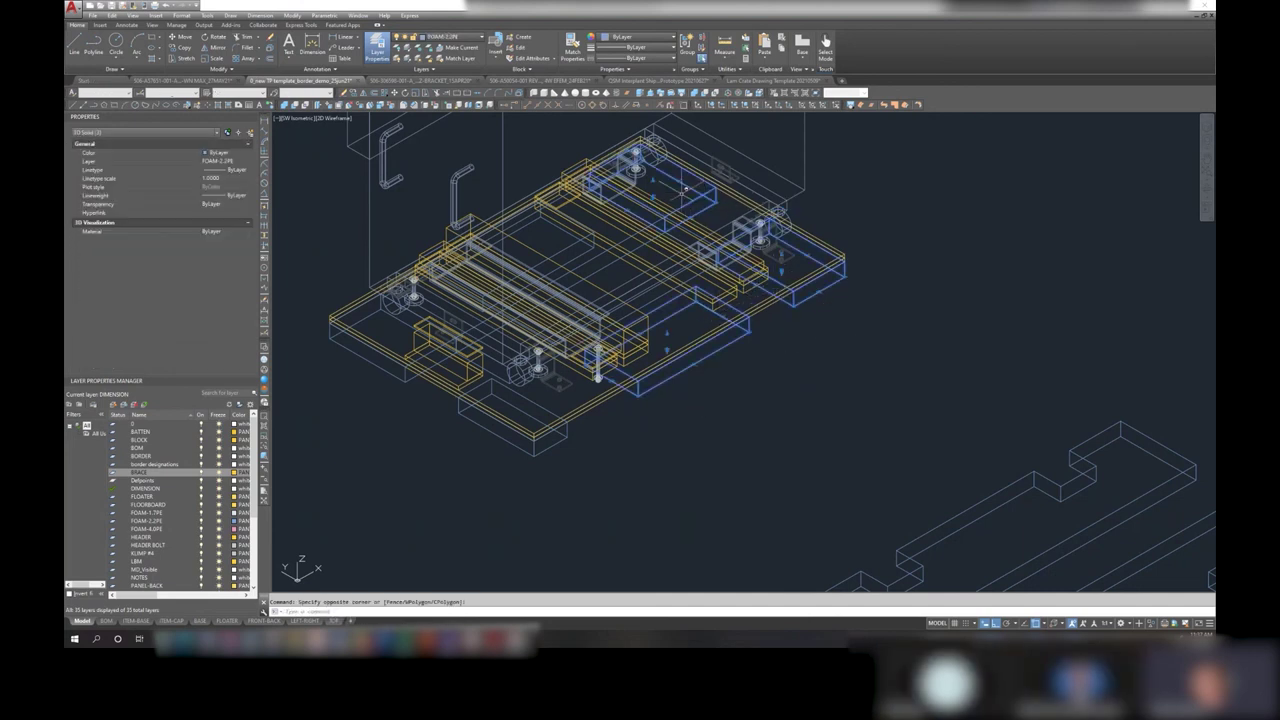
{"action": "left_click", "coordinate": [650, 392]}
{"action": "left_click", "coordinate": [714, 340]}
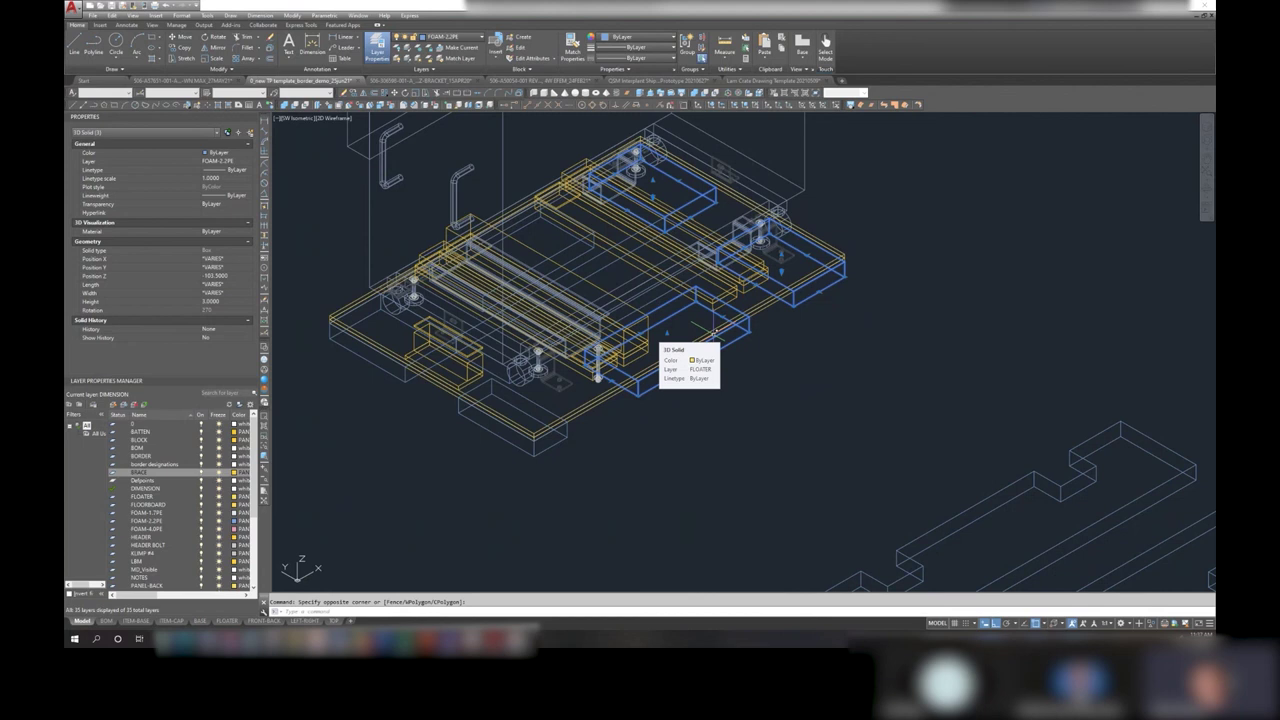
{"action": "key", "text": "Escape"}
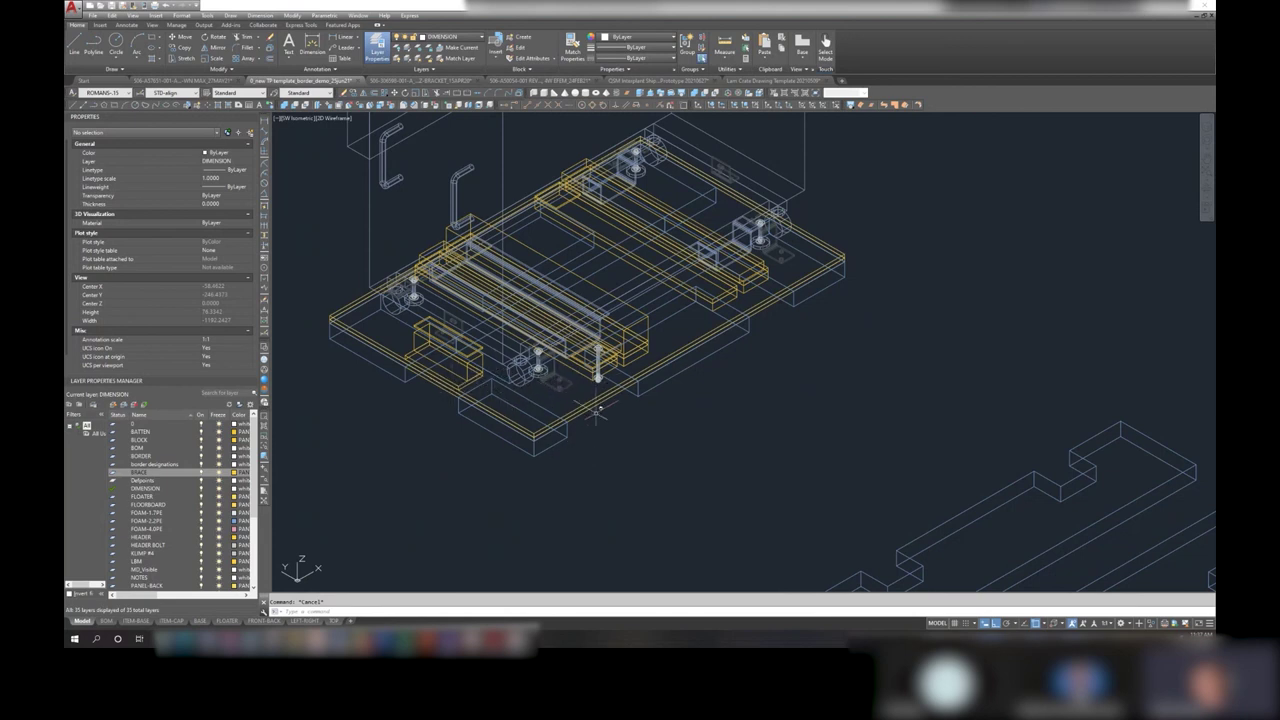
{"action": "scroll", "coordinate": [597, 410], "scroll_direction": "down", "scroll_amount": 2}
{"action": "middle_click_drag", "start_coordinate": [605, 423], "coordinate": [548, 366]}
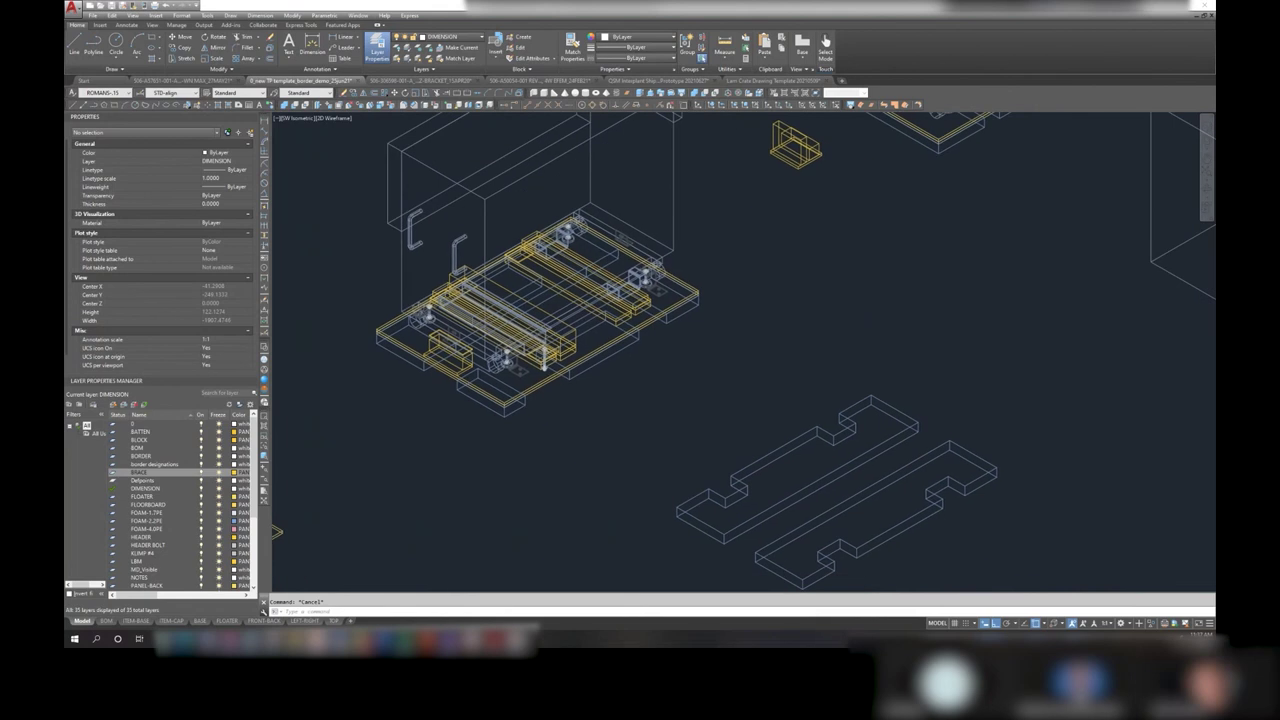
{"action": "left_click", "coordinate": [866, 462]}
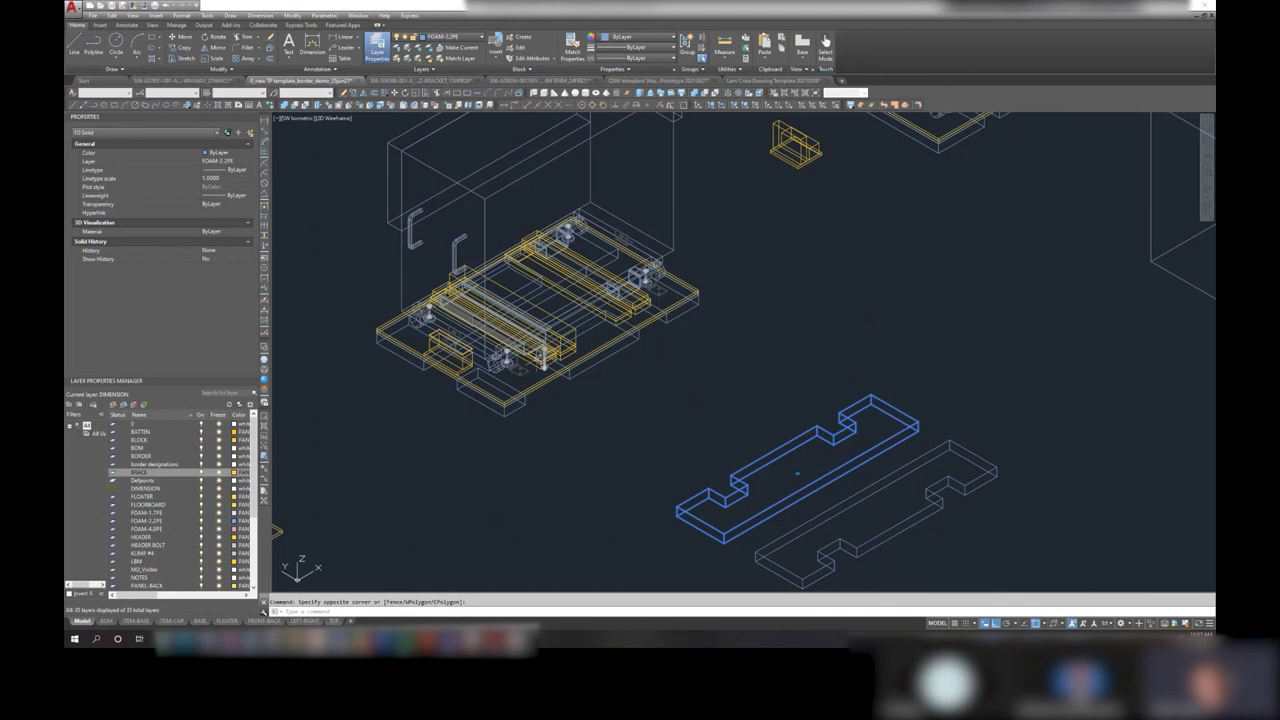
{"action": "left_click", "coordinate": [950, 437]}
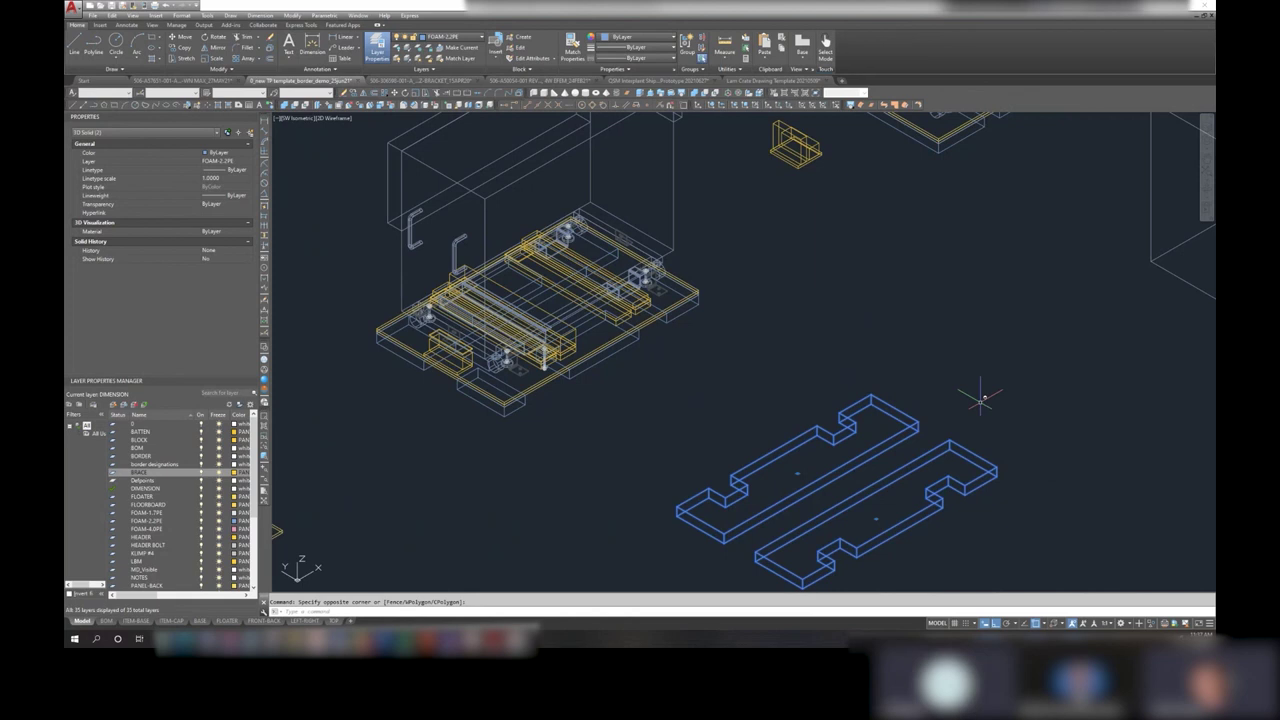
{"action": "key", "text": "Escape"}
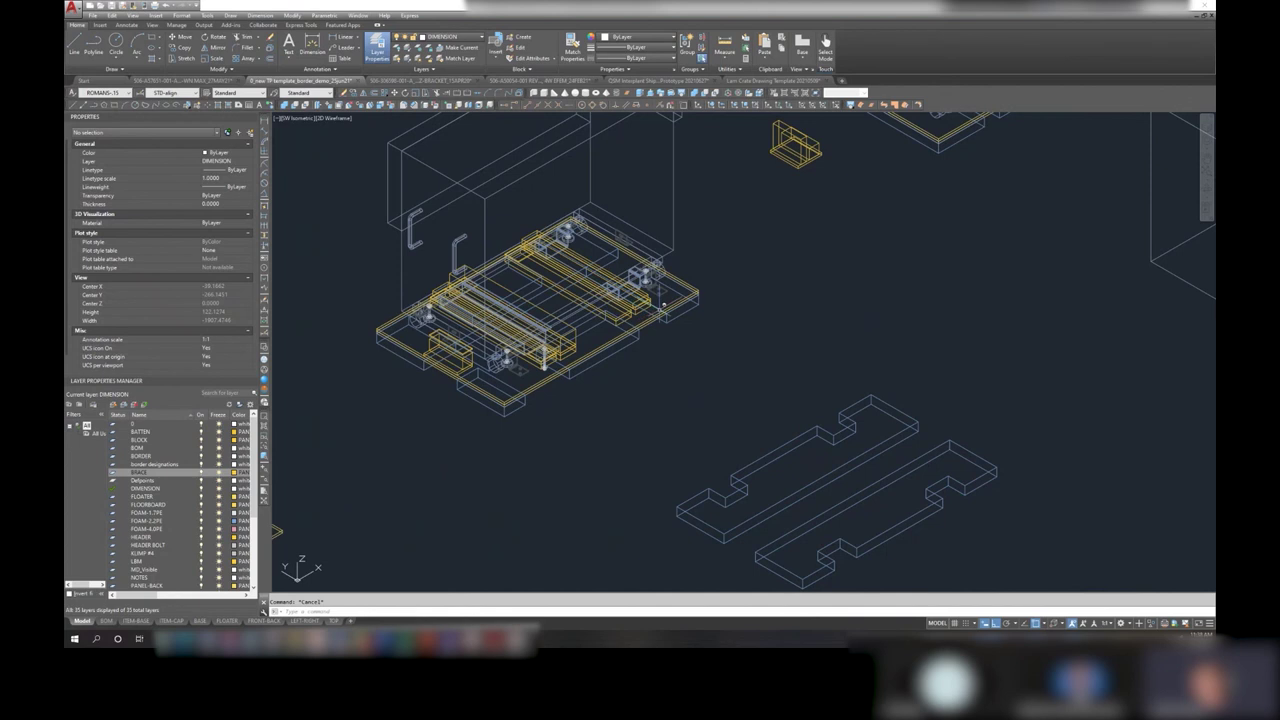
{"action": "scroll", "coordinate": [560, 315], "scroll_direction": "up", "scroll_amount": 3}
{"action": "scroll", "coordinate": [560, 315], "scroll_direction": "up", "scroll_amount": 3}
{"action": "left_click", "coordinate": [575, 241]}
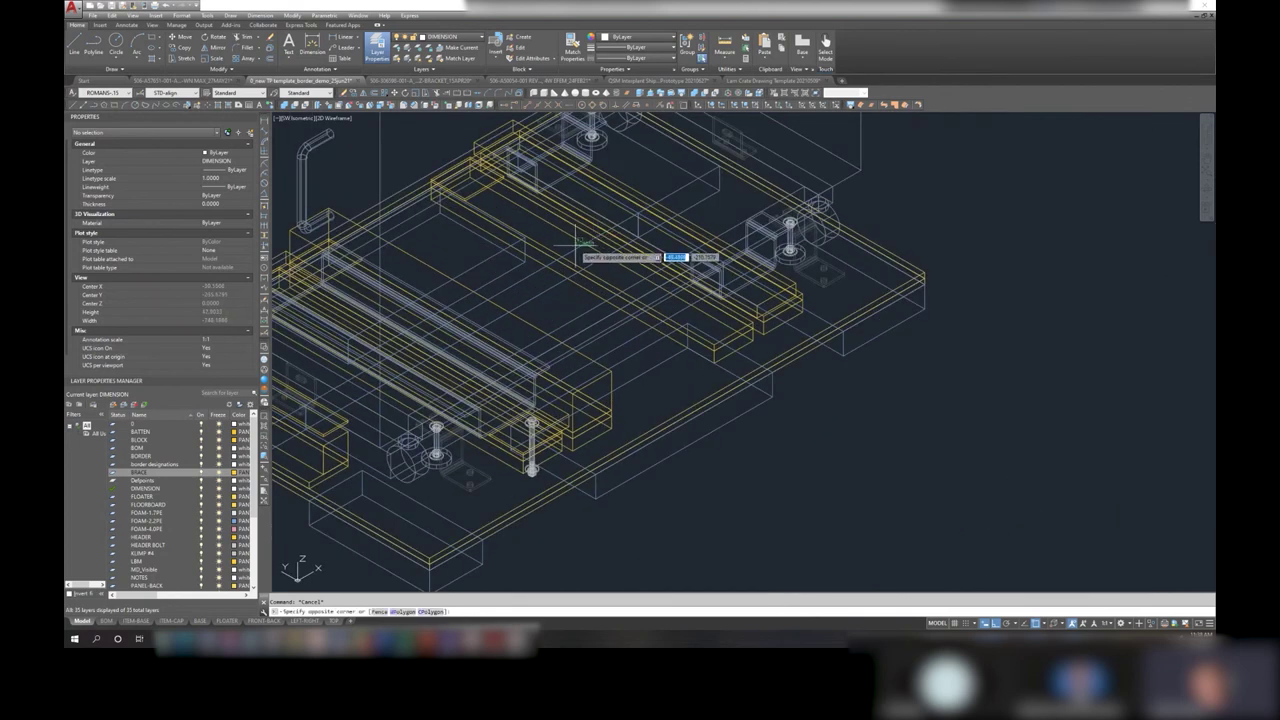
{"action": "left_click", "coordinate": [578, 244]}
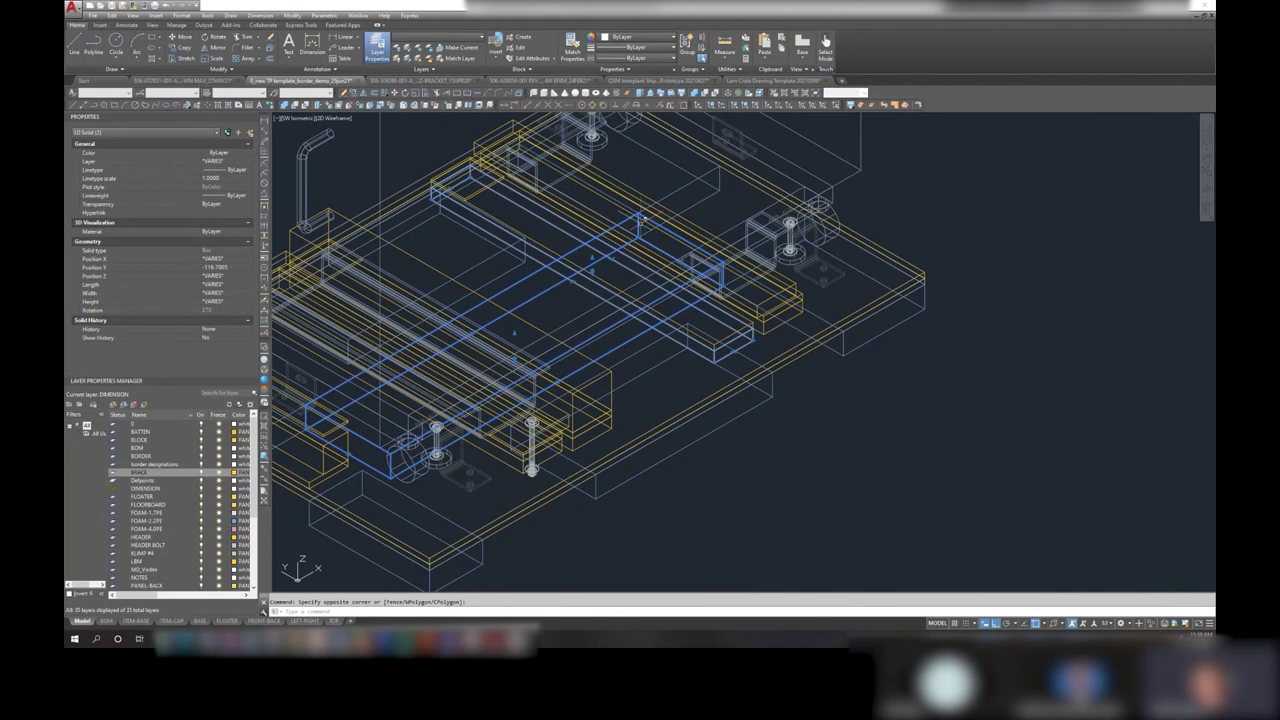
{"action": "scroll", "coordinate": [642, 216], "scroll_direction": "down", "scroll_amount": 3}
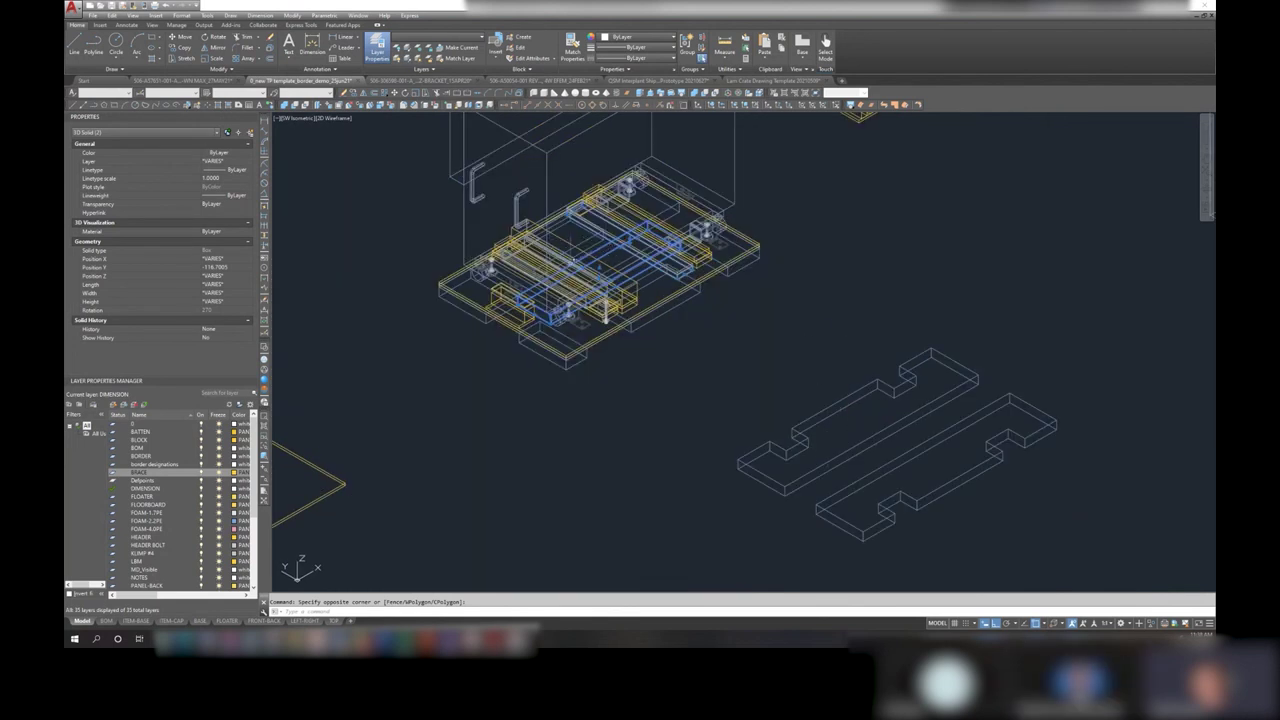
{"action": "scroll", "coordinate": [552, 279], "scroll_direction": "up", "scroll_amount": 3}
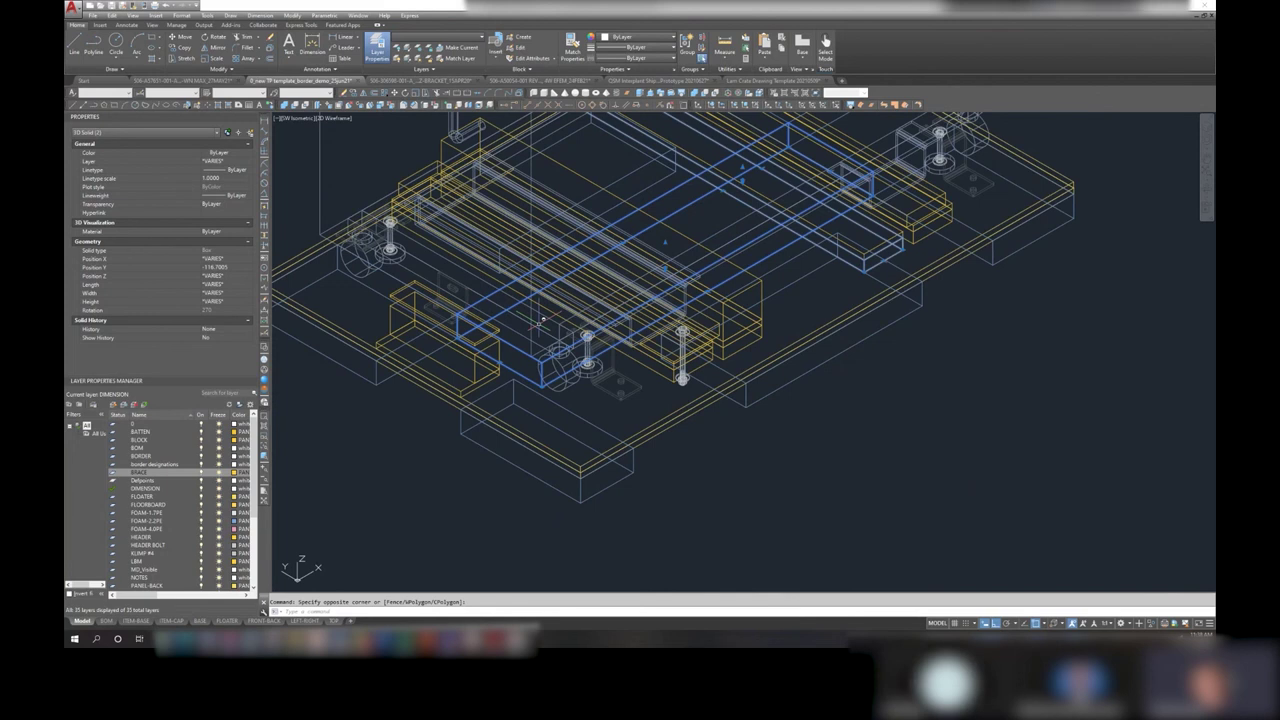
{"action": "scroll", "coordinate": [542, 320], "scroll_direction": "down", "scroll_amount": 2}
{"action": "key", "text": "Escape"}
{"action": "scroll", "coordinate": [542, 320], "scroll_direction": "down", "scroll_amount": 2}
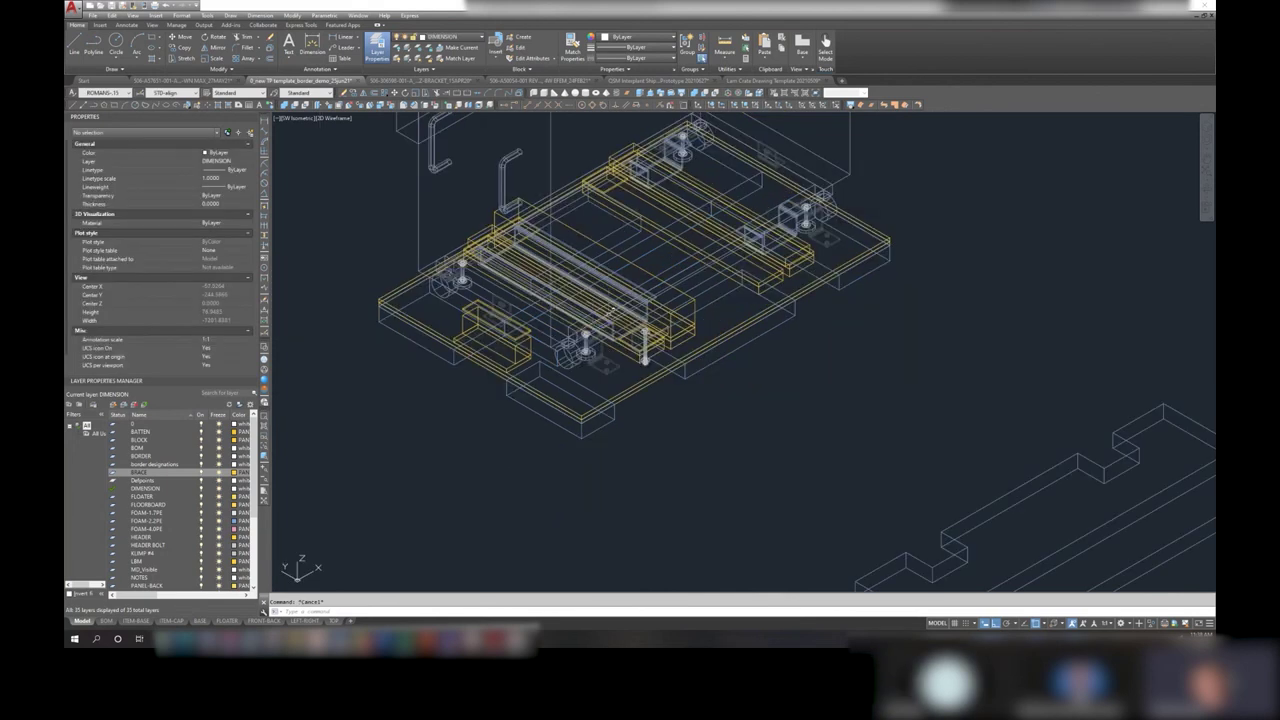
{"action": "left_click", "coordinate": [656, 246]}
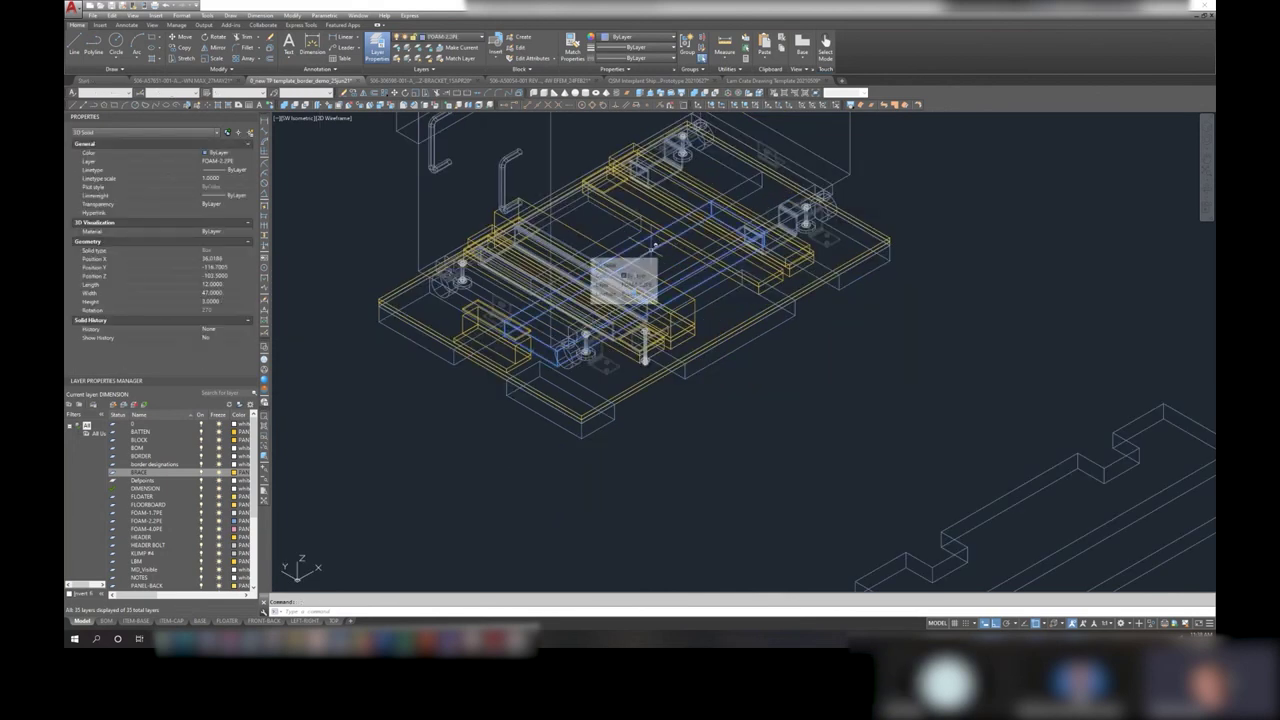
{"action": "left_click", "coordinate": [869, 267]}
{"action": "left_click", "coordinate": [745, 184]}
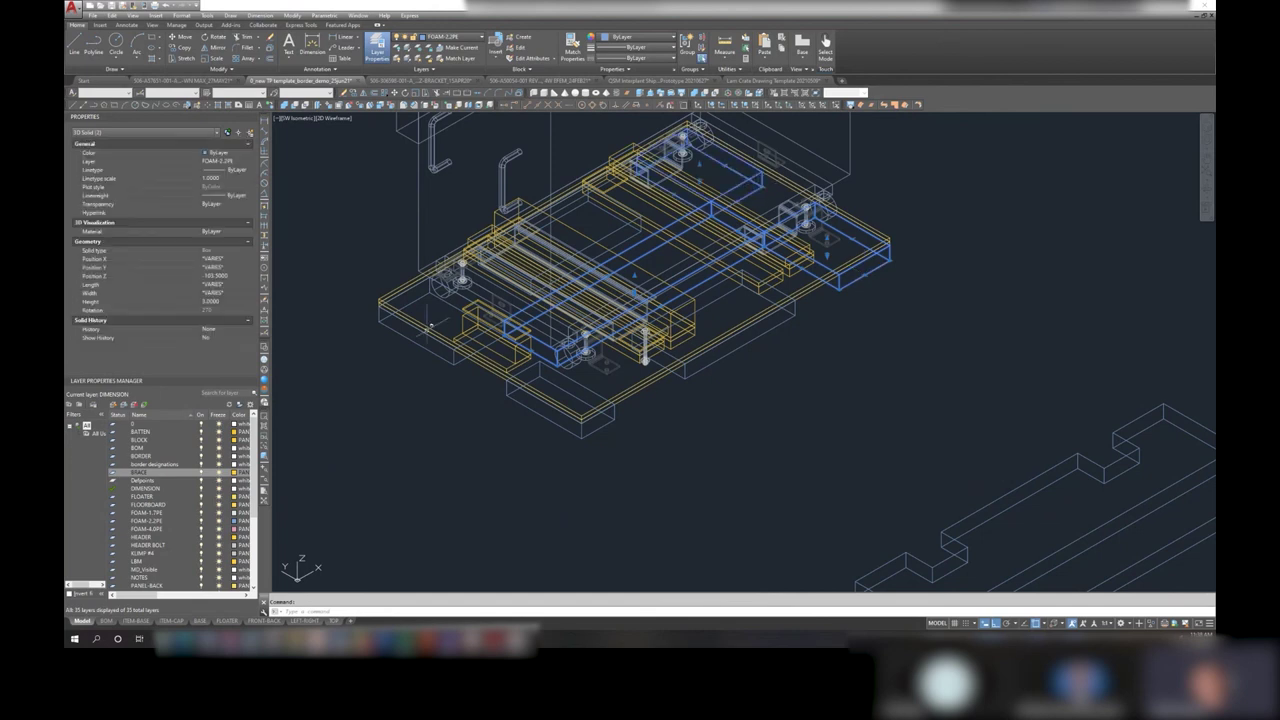
{"action": "left_click", "coordinate": [441, 297]}
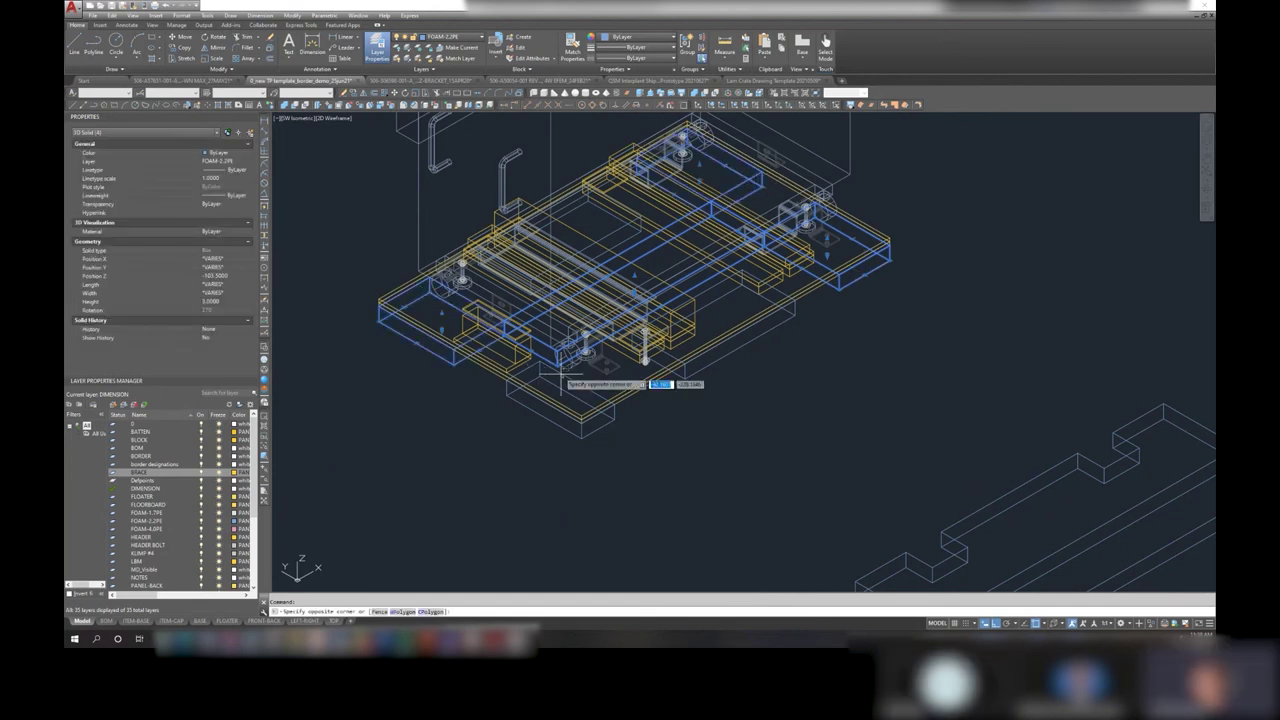
{"action": "left_click", "coordinate": [570, 372]}
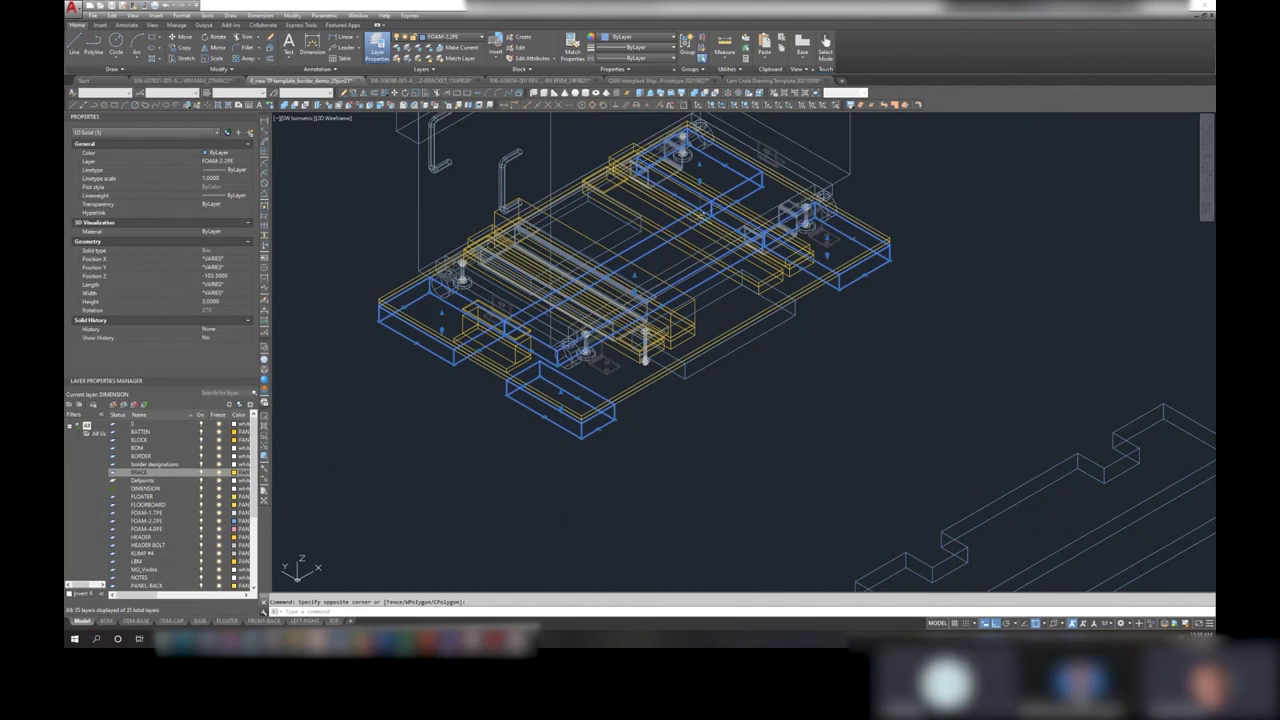
{"action": "key", "text": "Escape"}
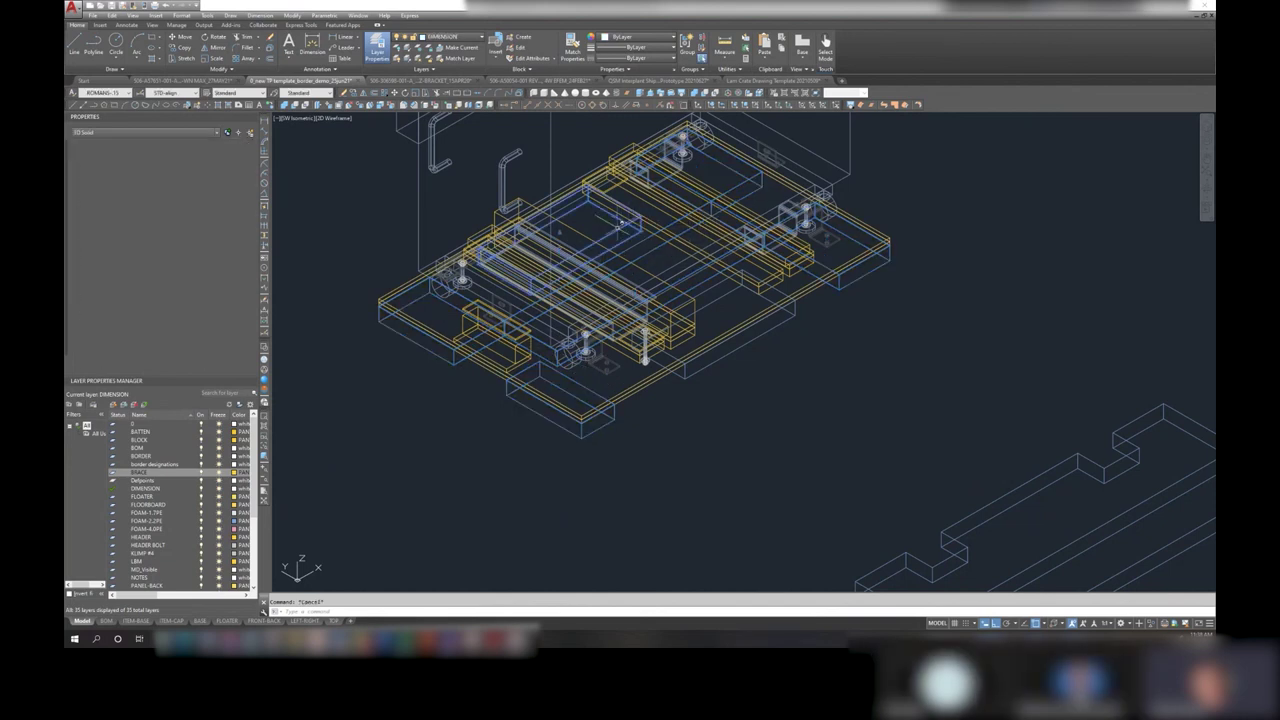
{"action": "left_click", "coordinate": [620, 223]}
{"action": "left_click", "coordinate": [700, 290]}
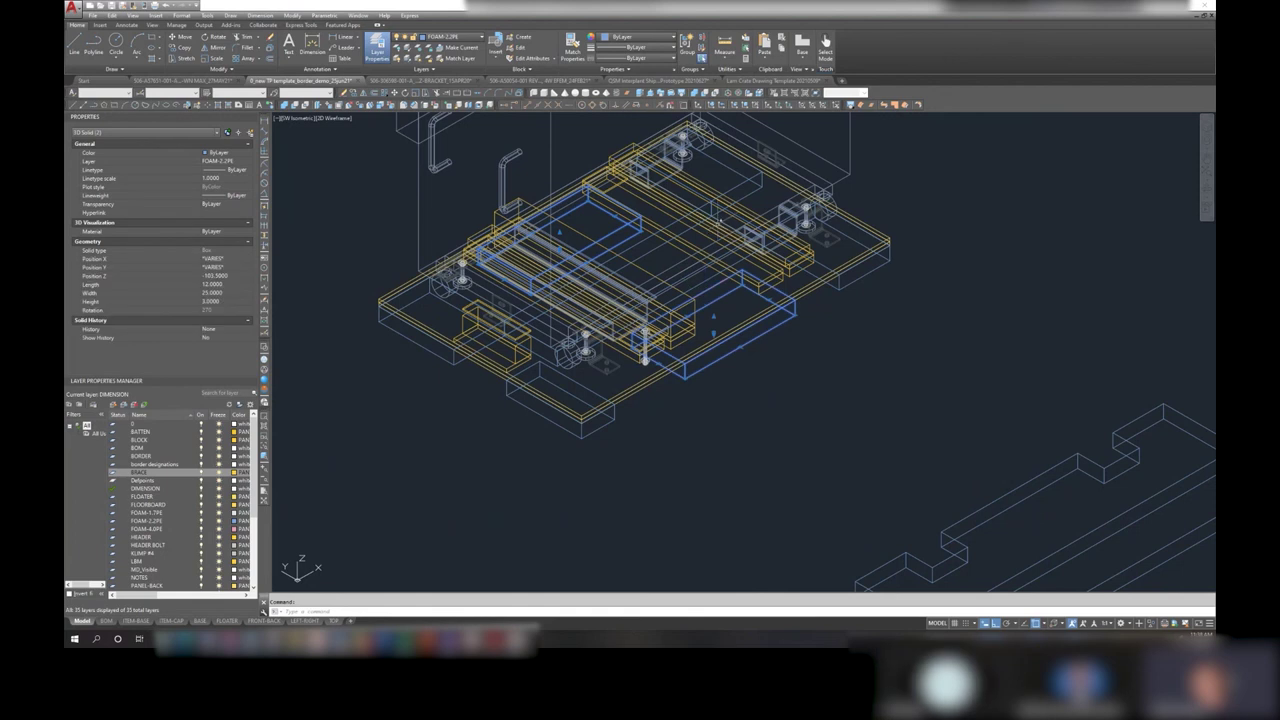
{"action": "left_click", "coordinate": [704, 203]}
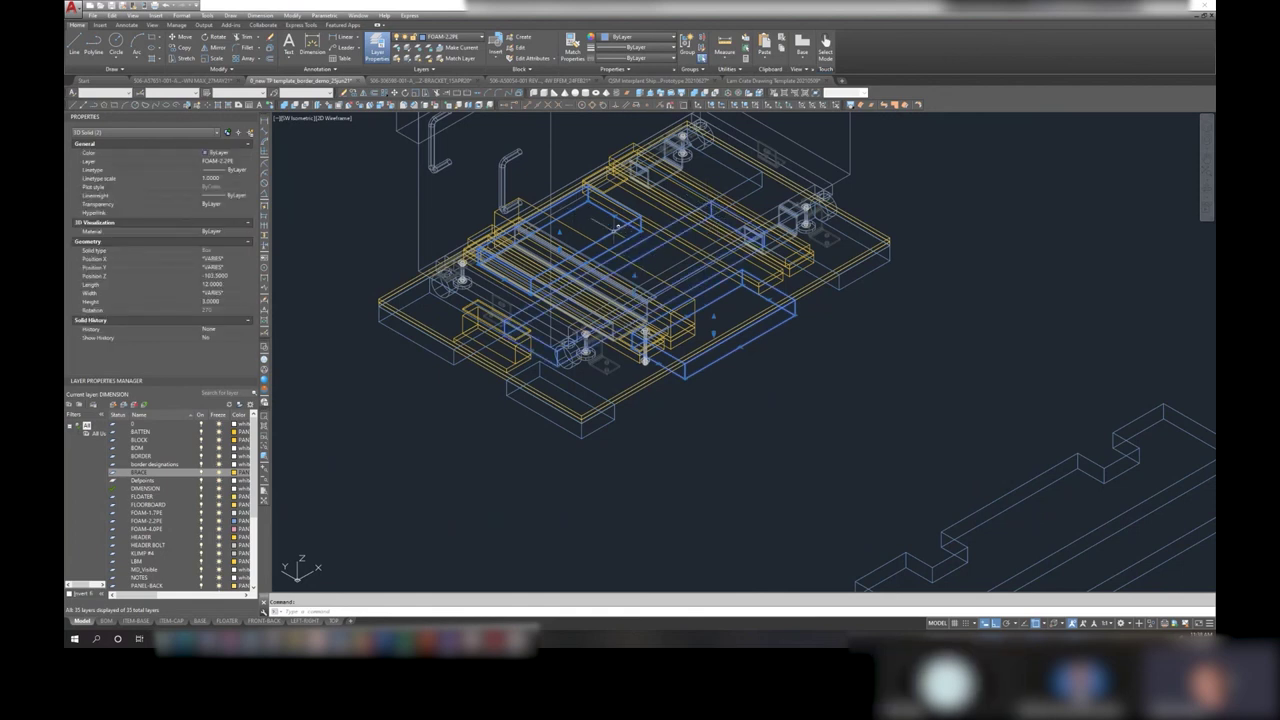
{"action": "key", "text": "Escape"}
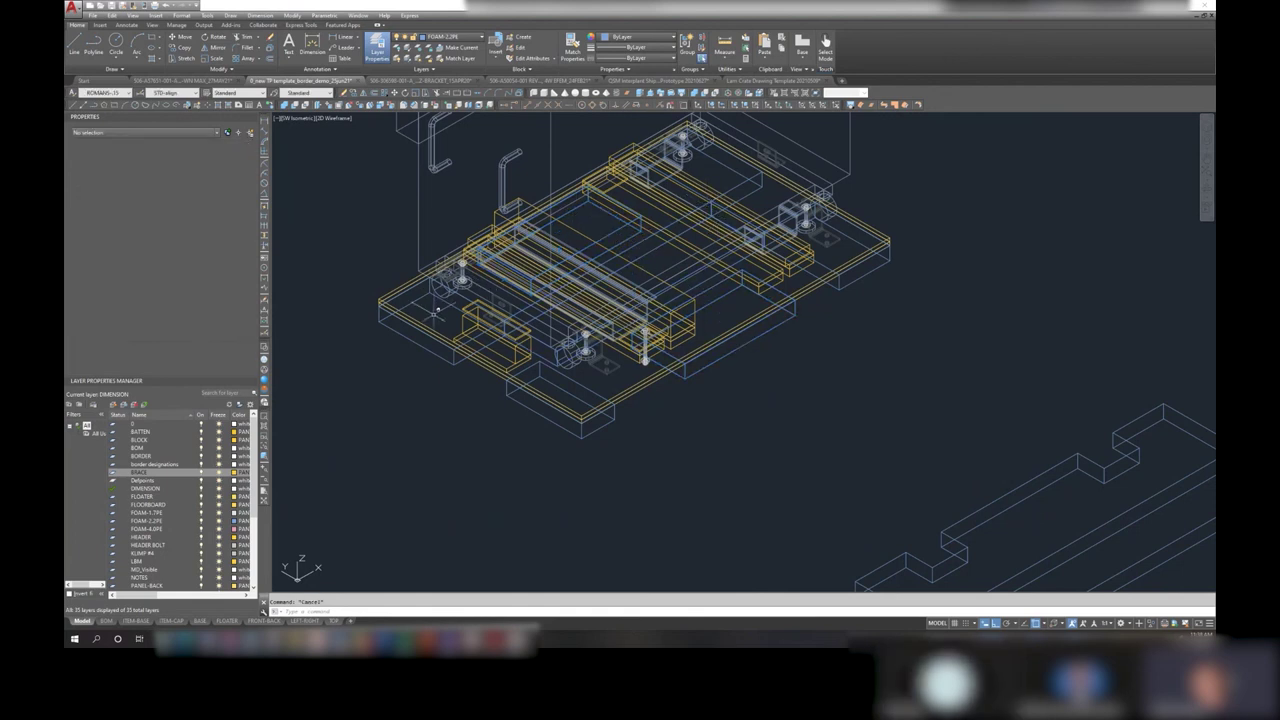
{"action": "left_click", "coordinate": [430, 305]}
{"action": "key", "text": "Escape"}
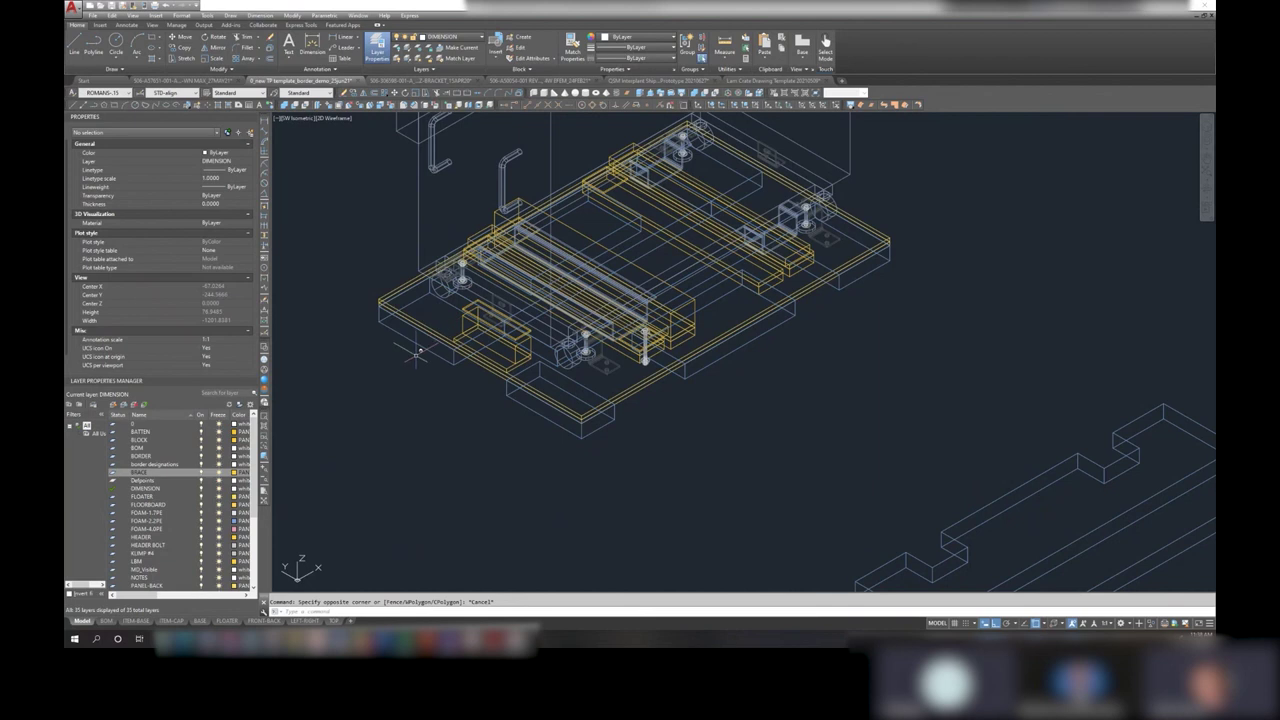
{"action": "left_click", "coordinate": [418, 350]}
{"action": "left_click", "coordinate": [605, 228]}
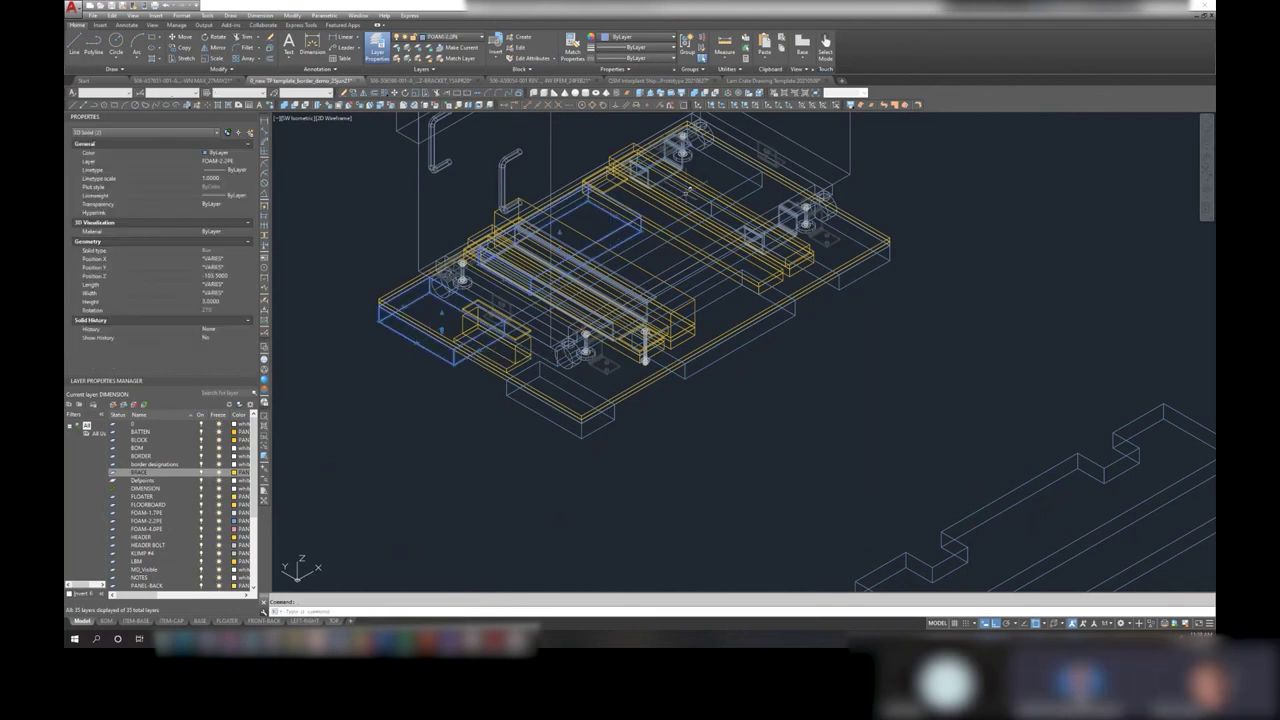
{"action": "left_click", "coordinate": [760, 185]}
{"action": "left_click", "coordinate": [856, 278]}
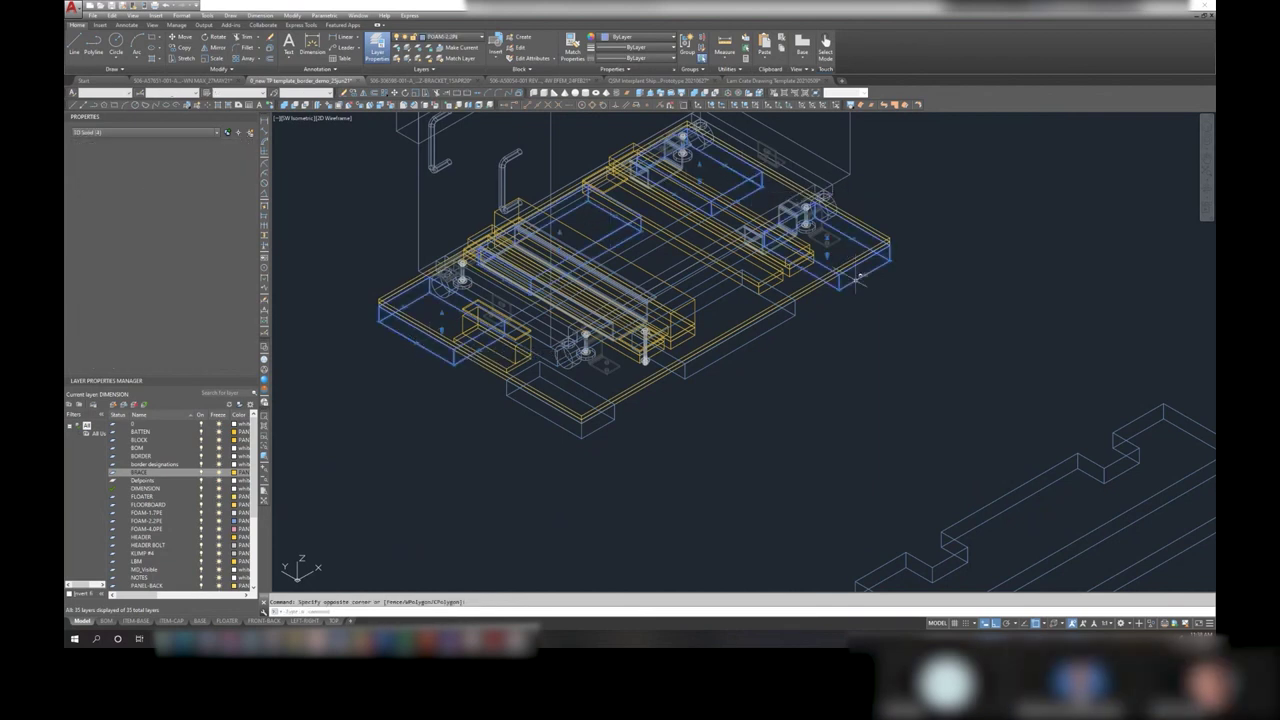
{"action": "left_click", "coordinate": [785, 330]}
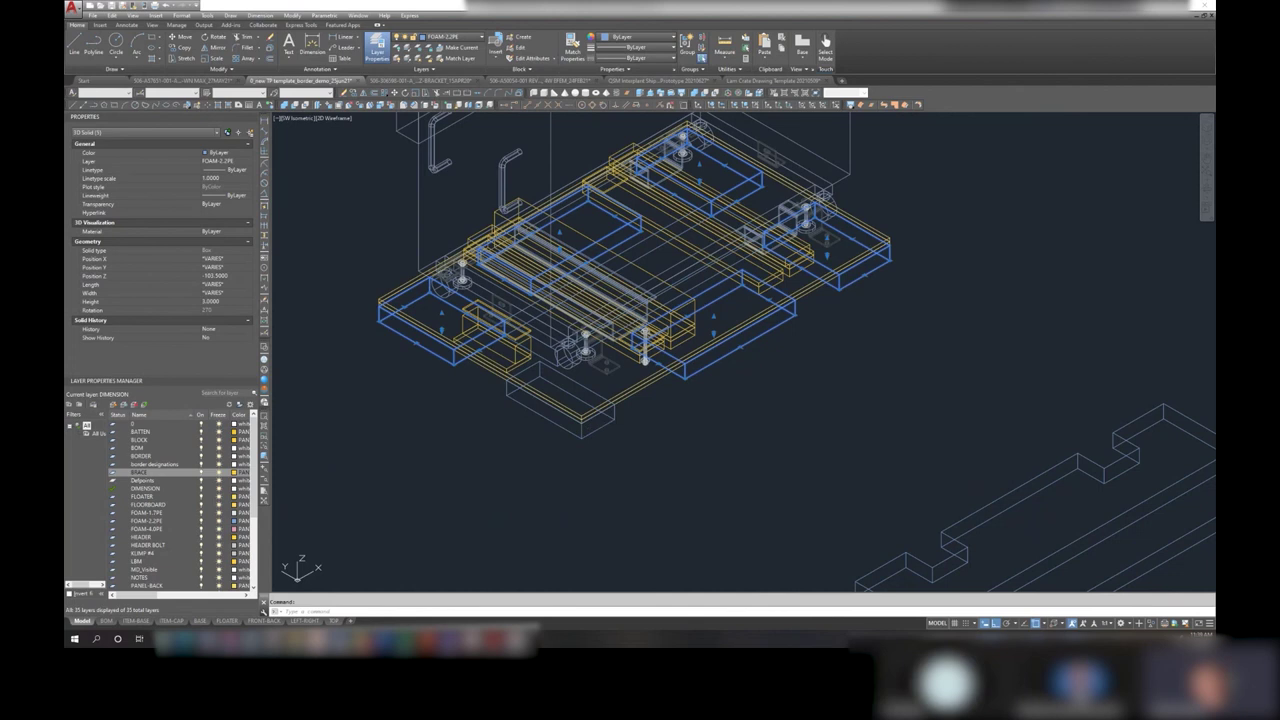
{"action": "left_click", "coordinate": [514, 392]}
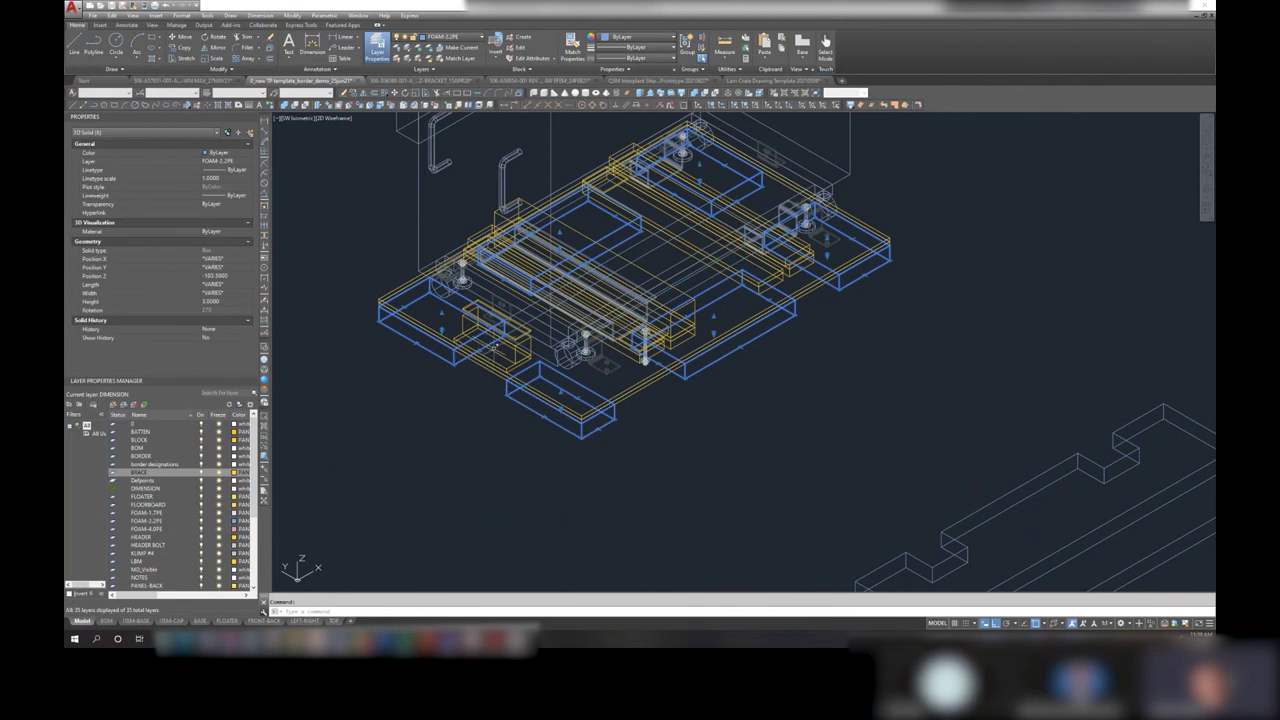
{"action": "key", "text": "Escape"}
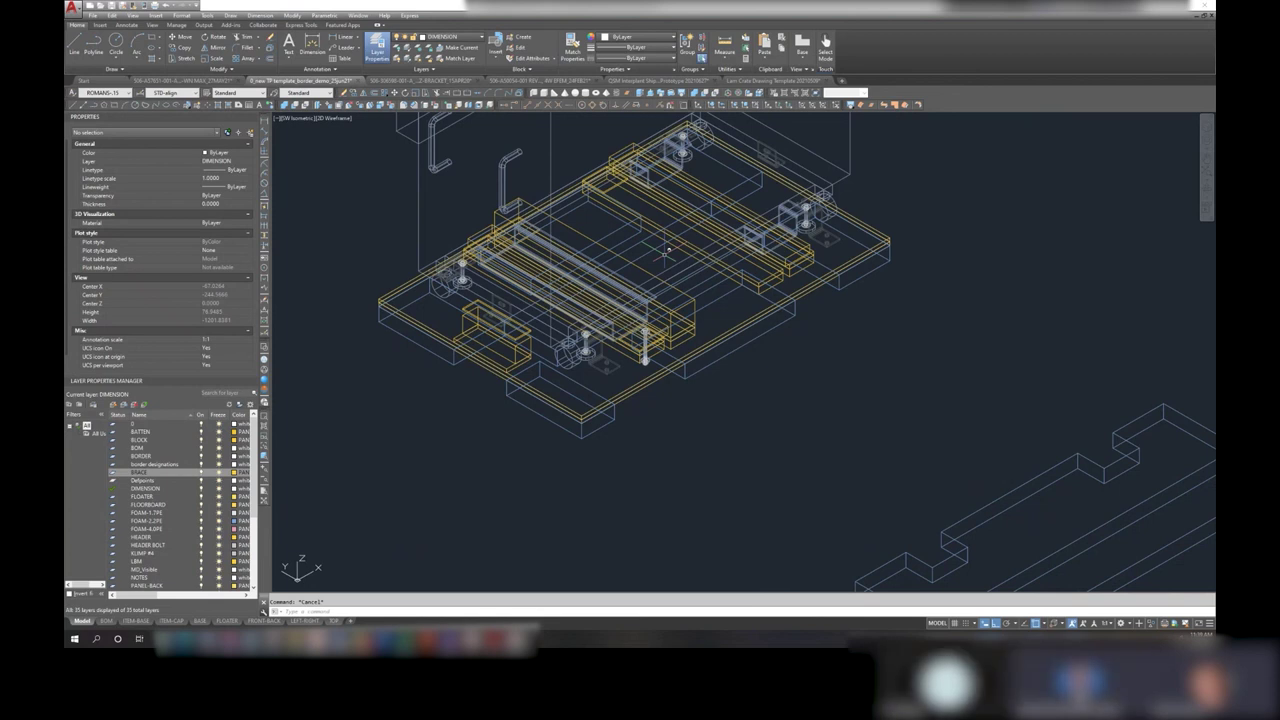
- Pan to the second crate and window-select its base floorboards to read their Length
{"action": "scroll", "coordinate": [667, 250], "scroll_direction": "down", "scroll_amount": 2}
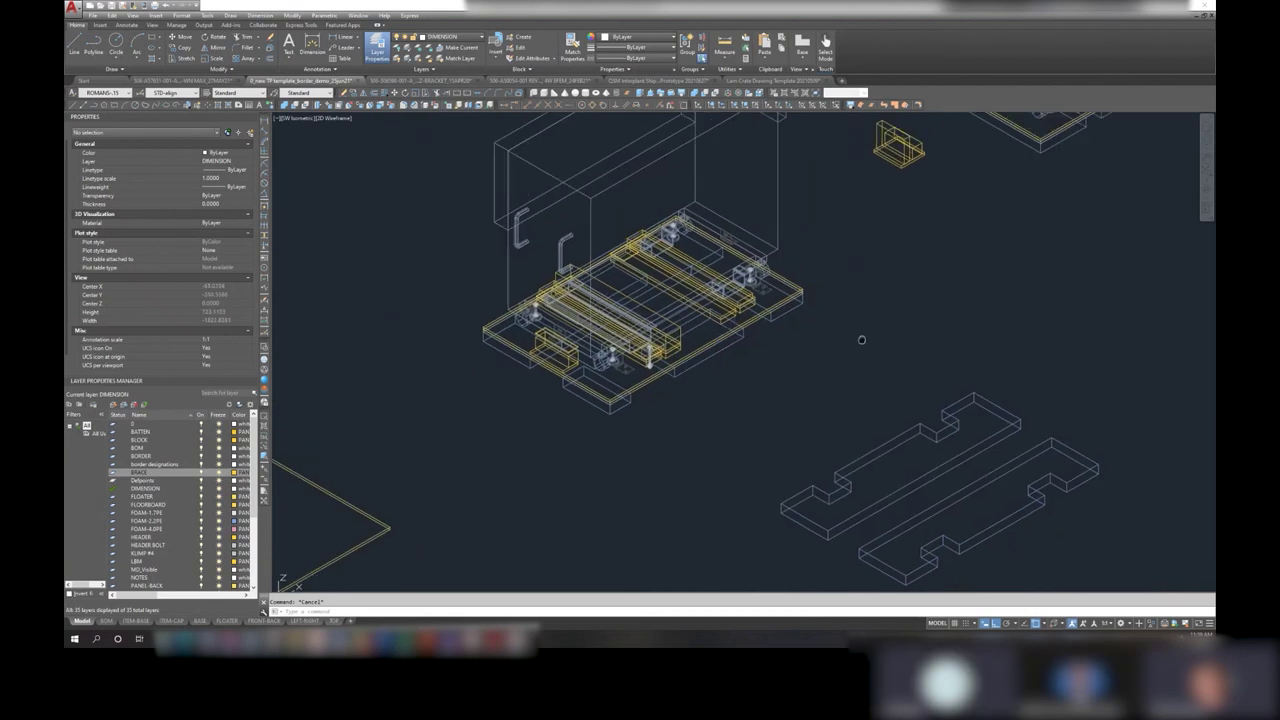
{"action": "middle_click_drag", "start_coordinate": [857, 337], "coordinate": [740, 417]}
{"action": "middle_click_drag", "start_coordinate": [880, 318], "coordinate": [700, 400]}
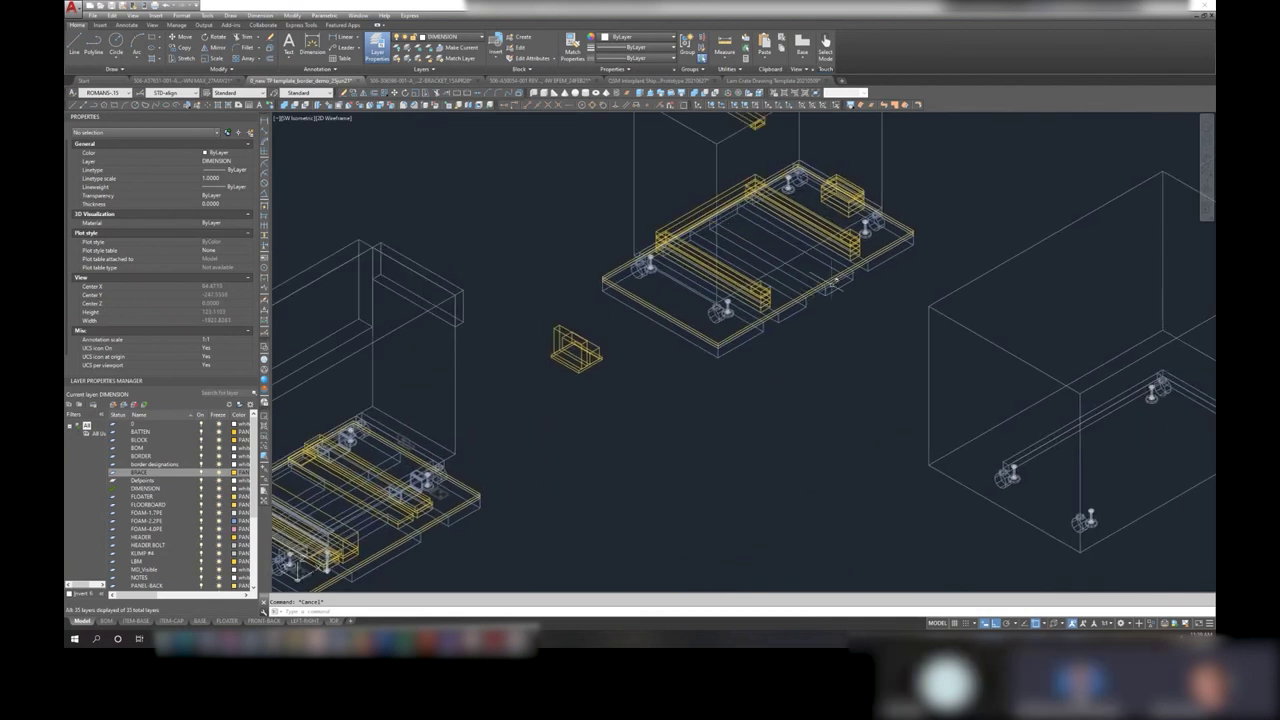
{"action": "left_click", "coordinate": [826, 290]}
{"action": "left_click", "coordinate": [828, 304]}
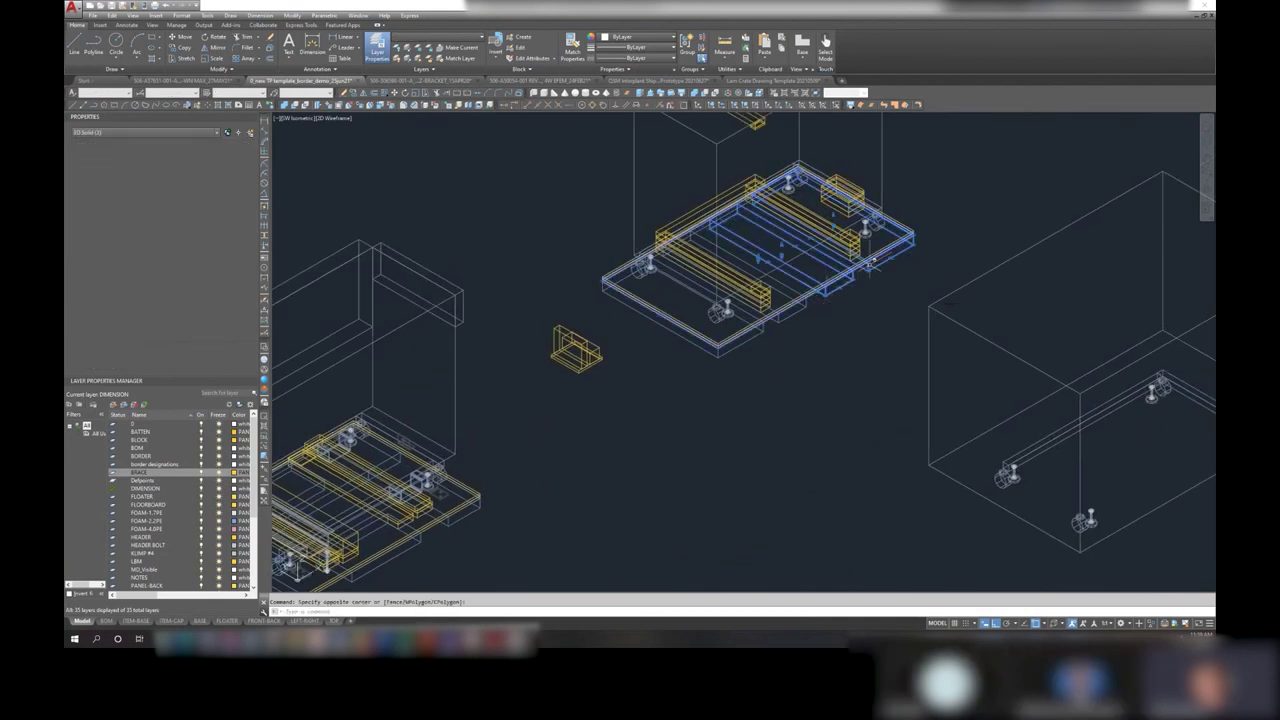
{"action": "left_click", "coordinate": [790, 316]}
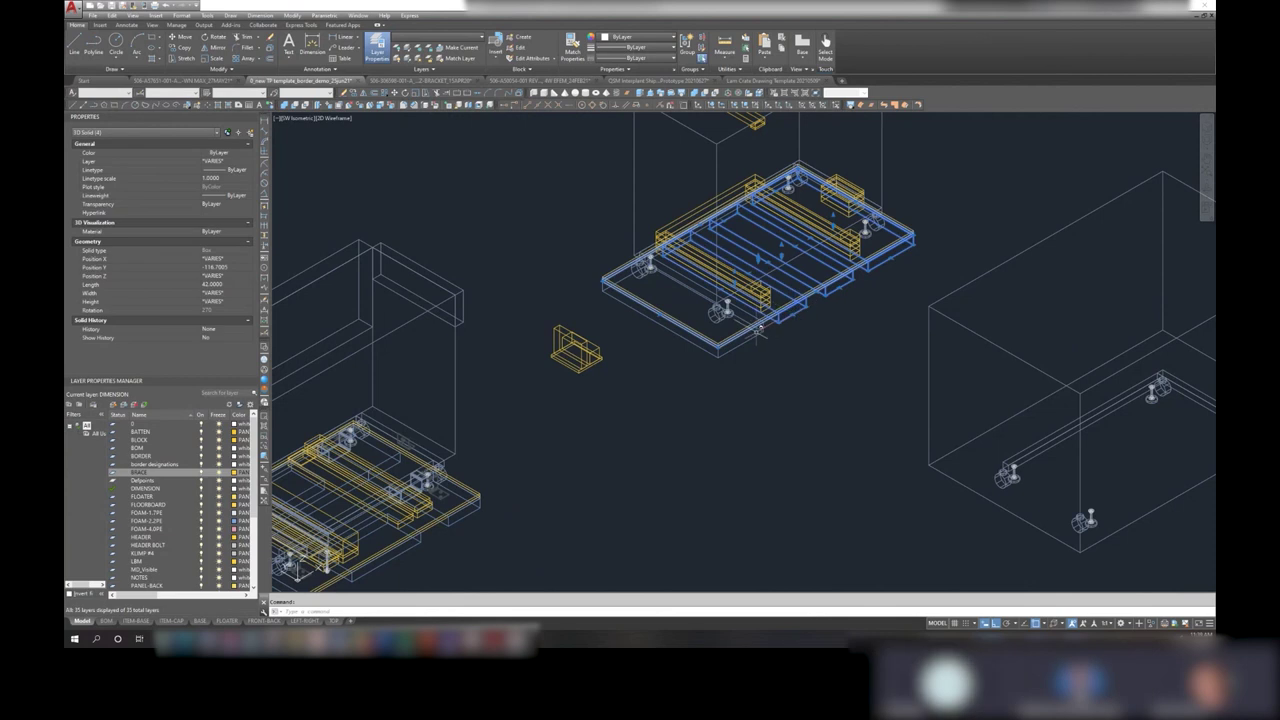
{"action": "left_click", "coordinate": [757, 337]}
{"action": "left_click", "coordinate": [752, 342]}
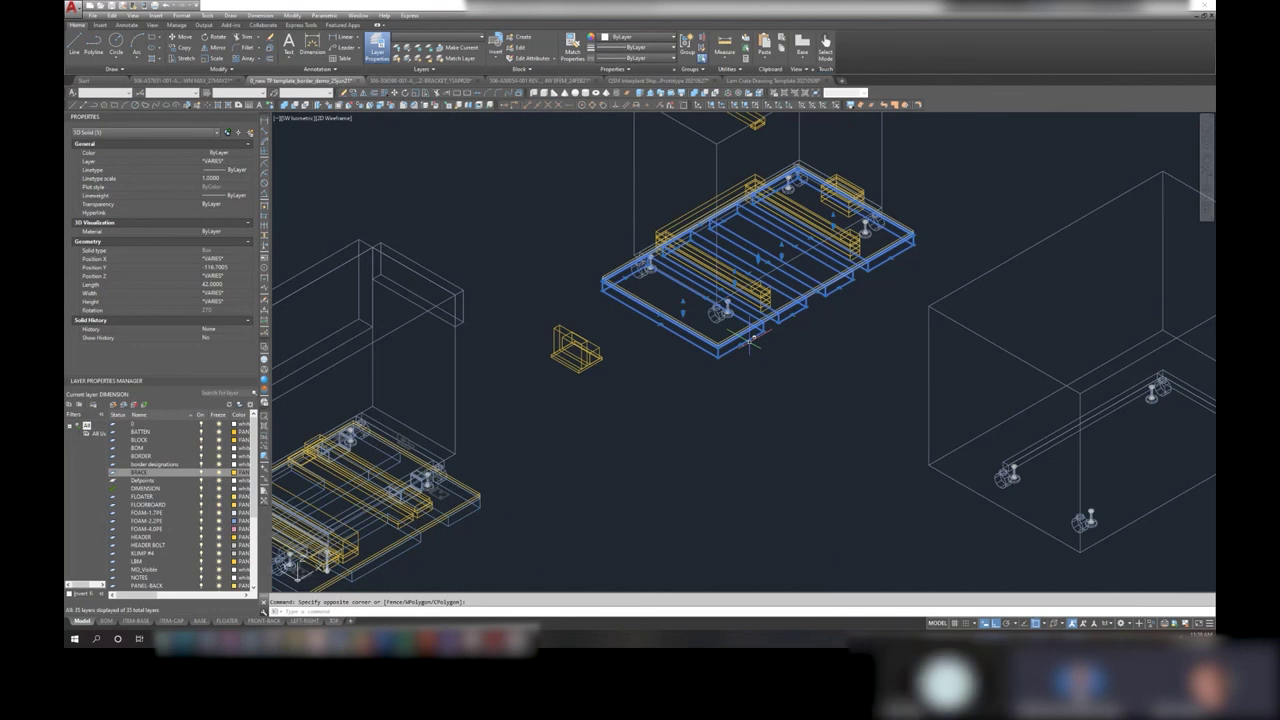
- Check a lid batten on the upper crate: 34 long, 3 wide, 1.5 high
{"action": "middle_click_drag", "start_coordinate": [748, 190], "coordinate": [738, 280]}
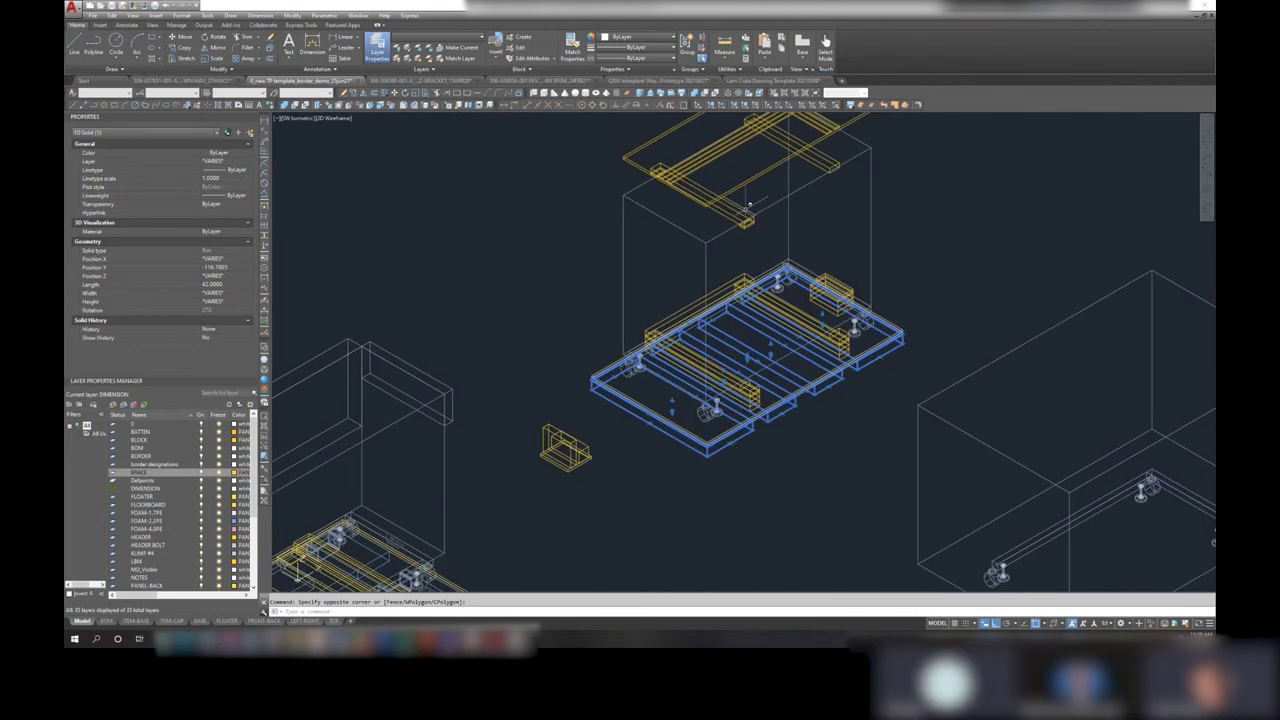
{"action": "key", "text": "Escape"}
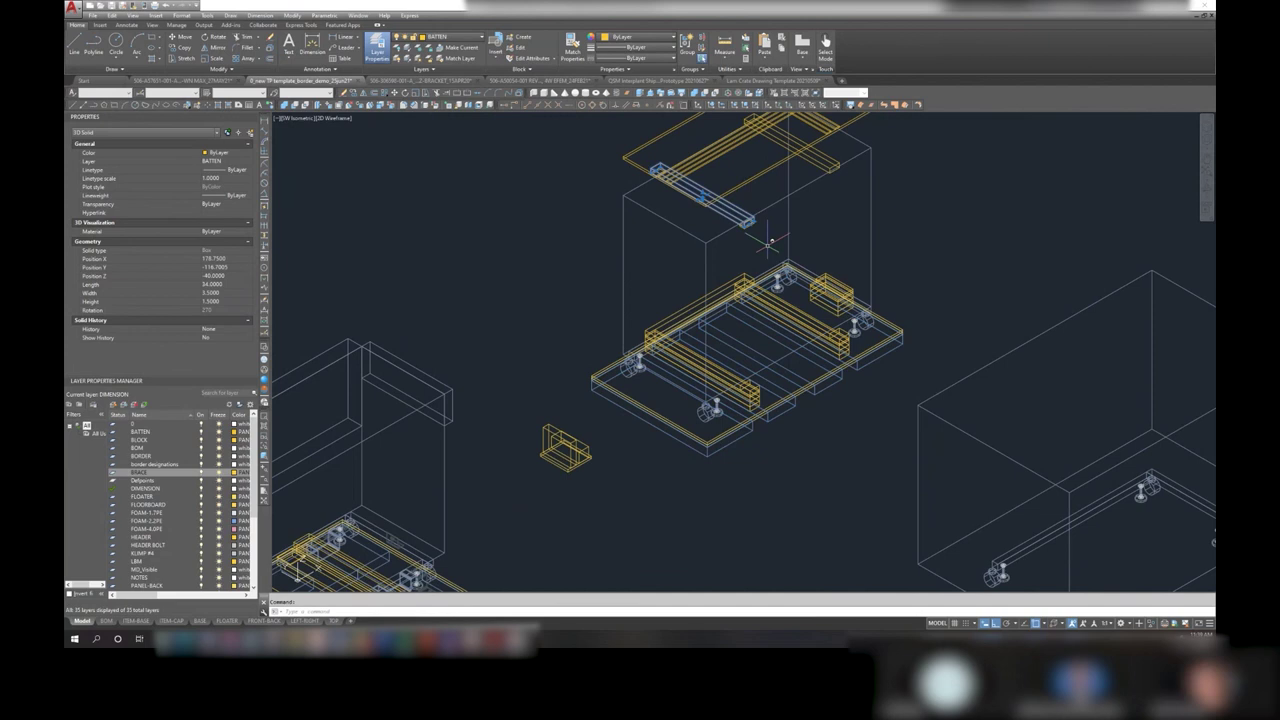
{"action": "left_click", "coordinate": [712, 405]}
{"action": "key", "text": "Escape"}
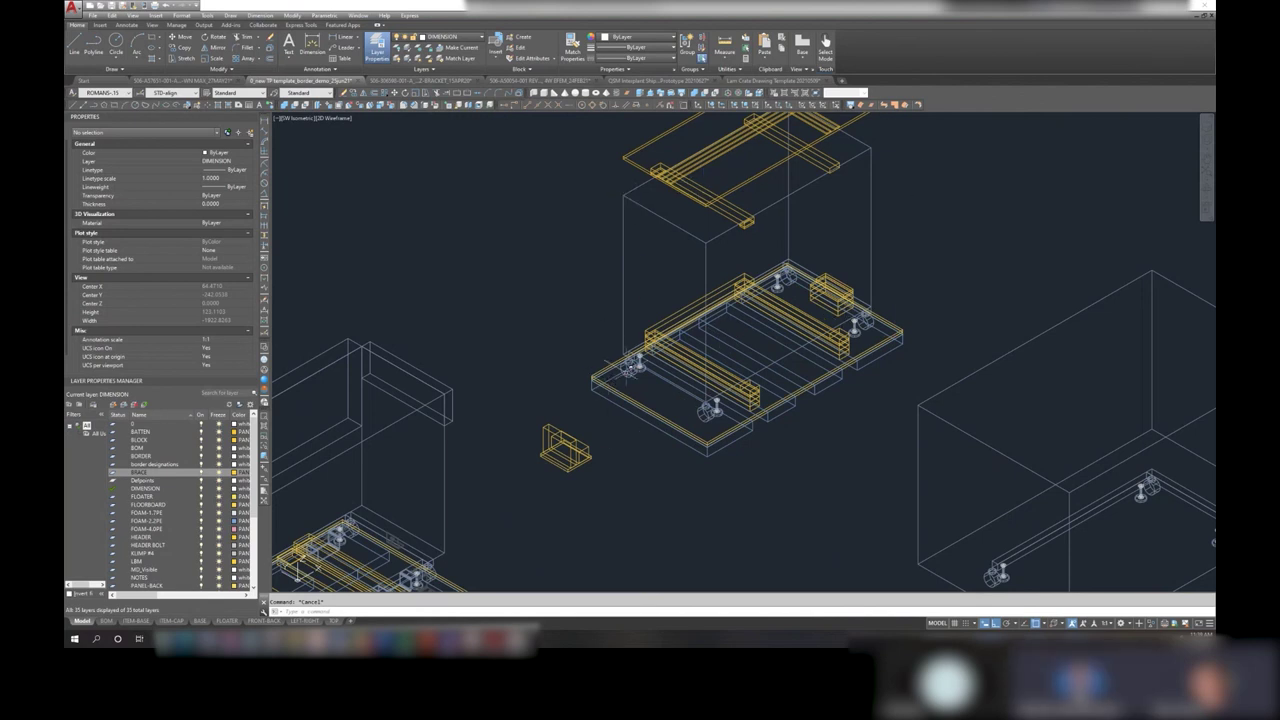
- Zoom and pan until both crate assemblies, the wireframe box and the two floater boards fit in view
{"action": "scroll", "coordinate": [630, 366], "scroll_direction": "down", "scroll_amount": 2}
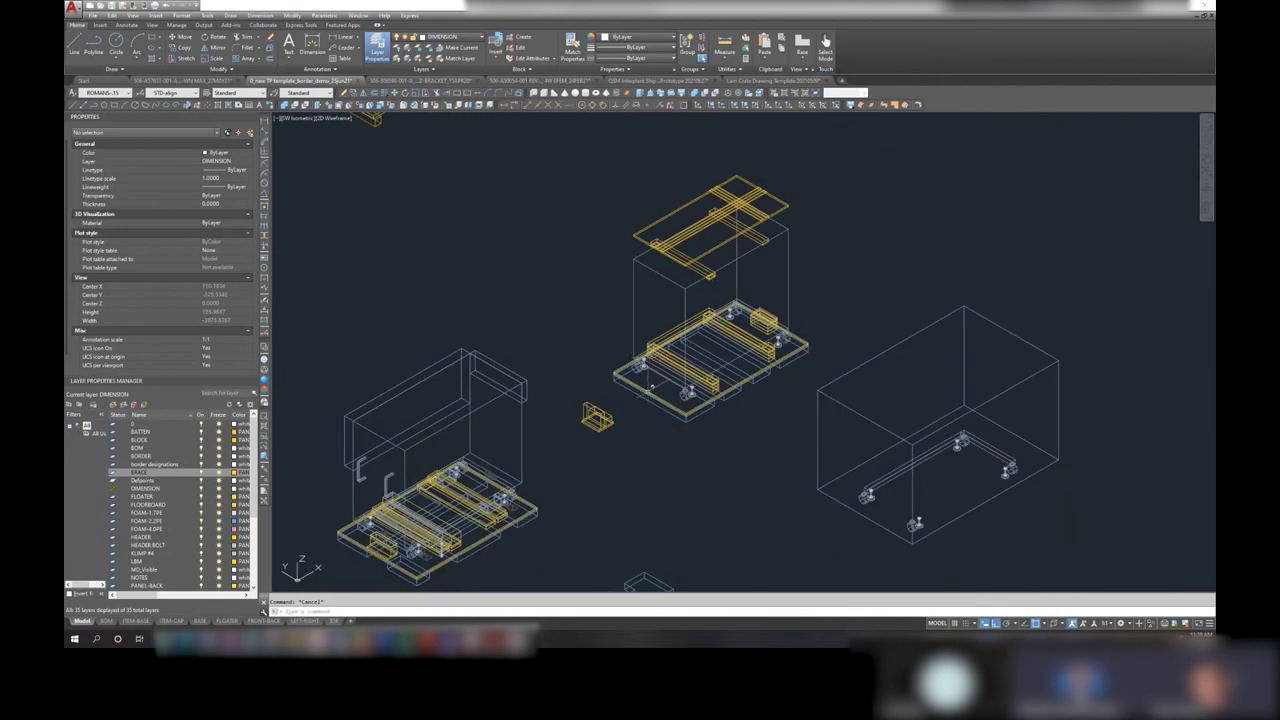
{"action": "mouse_move", "coordinate": [652, 412]}
{"action": "middle_mouse_down"}
{"action": "mouse_move", "coordinate": [644, 354]}
{"action": "mouse_move", "coordinate": [738, 285]}
{"action": "middle_mouse_up"}
{"action": "scroll", "coordinate": [420, 428], "scroll_direction": "up", "scroll_amount": 2}
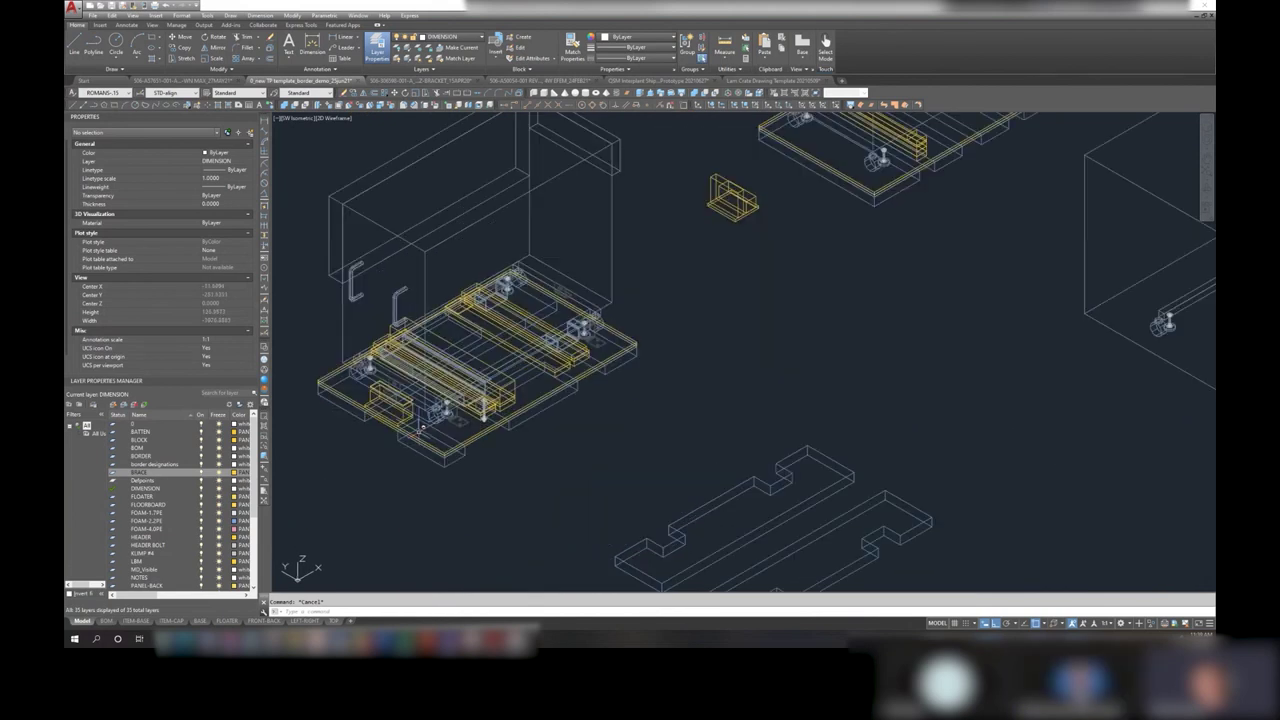
{"action": "scroll", "coordinate": [421, 430], "scroll_direction": "up", "scroll_amount": 2}
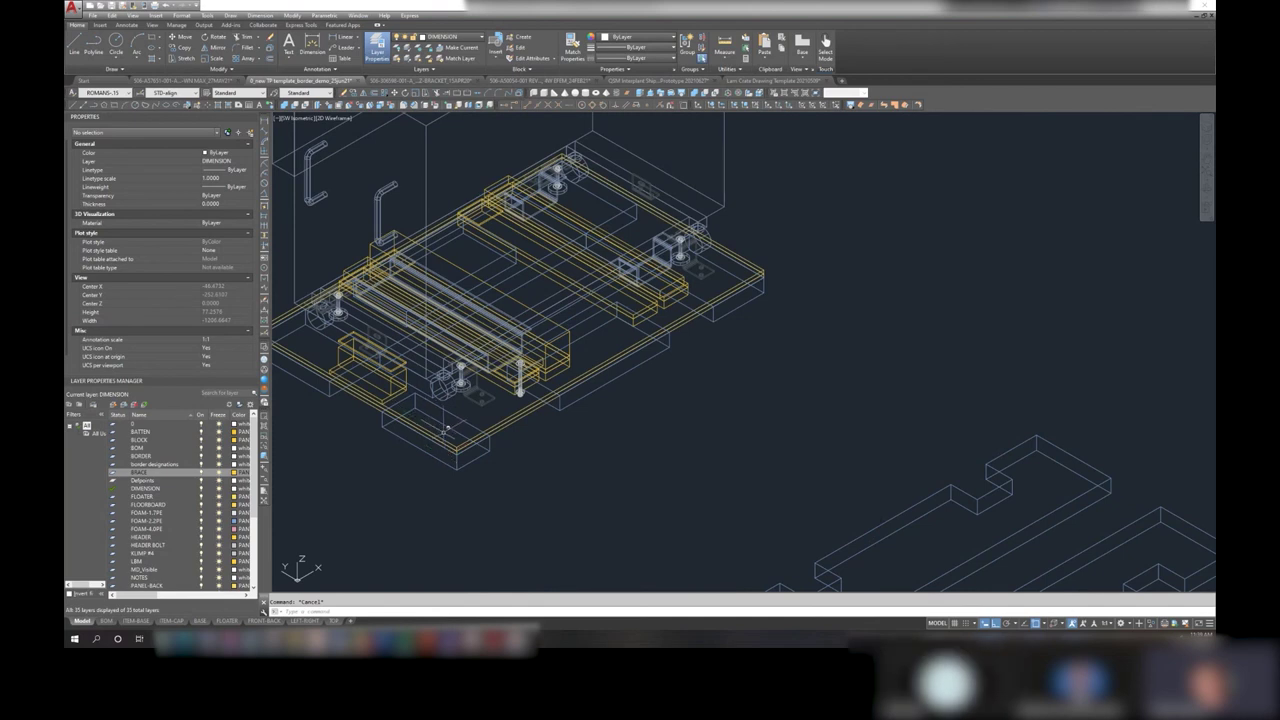
{"action": "scroll", "coordinate": [446, 430], "scroll_direction": "down", "scroll_amount": 2}
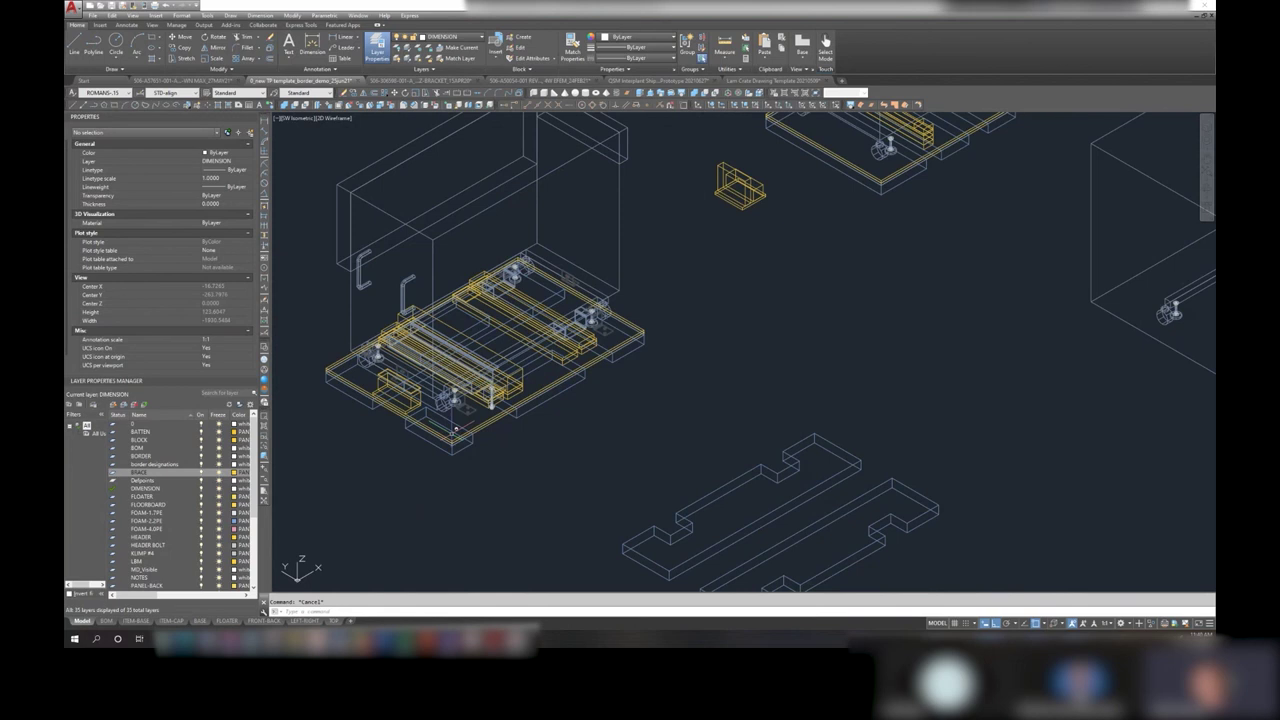
{"action": "middle_click_drag", "start_coordinate": [455, 430], "coordinate": [437, 488]}
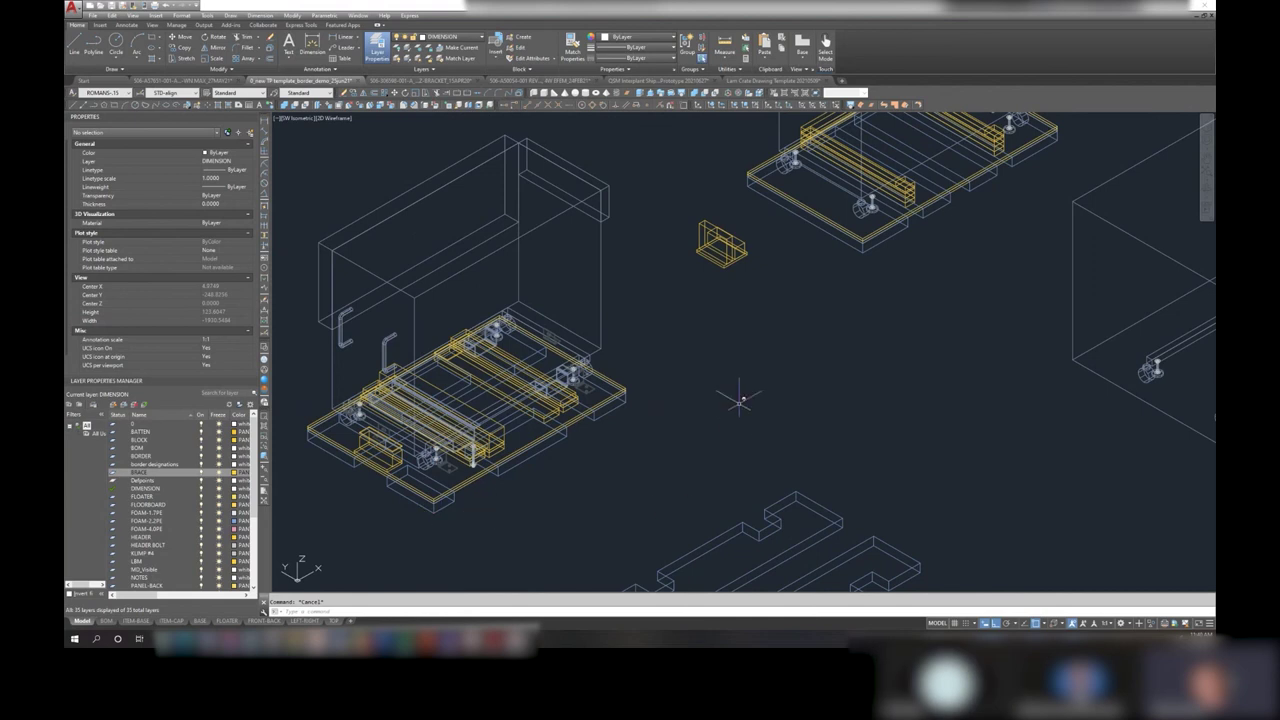
{"action": "scroll", "coordinate": [802, 347], "scroll_direction": "down", "scroll_amount": 2}
{"action": "middle_click_drag", "start_coordinate": [802, 347], "coordinate": [730, 366]}
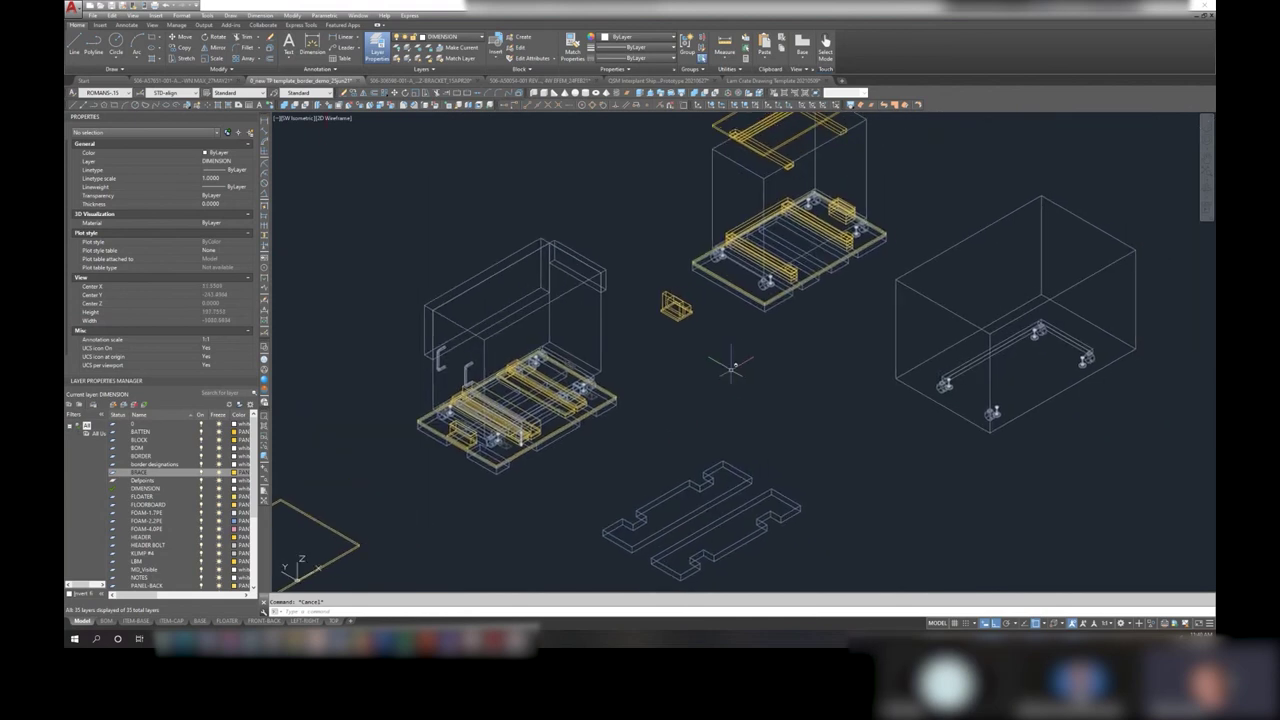
{"action": "middle_click_drag", "start_coordinate": [732, 366], "coordinate": [713, 405]}
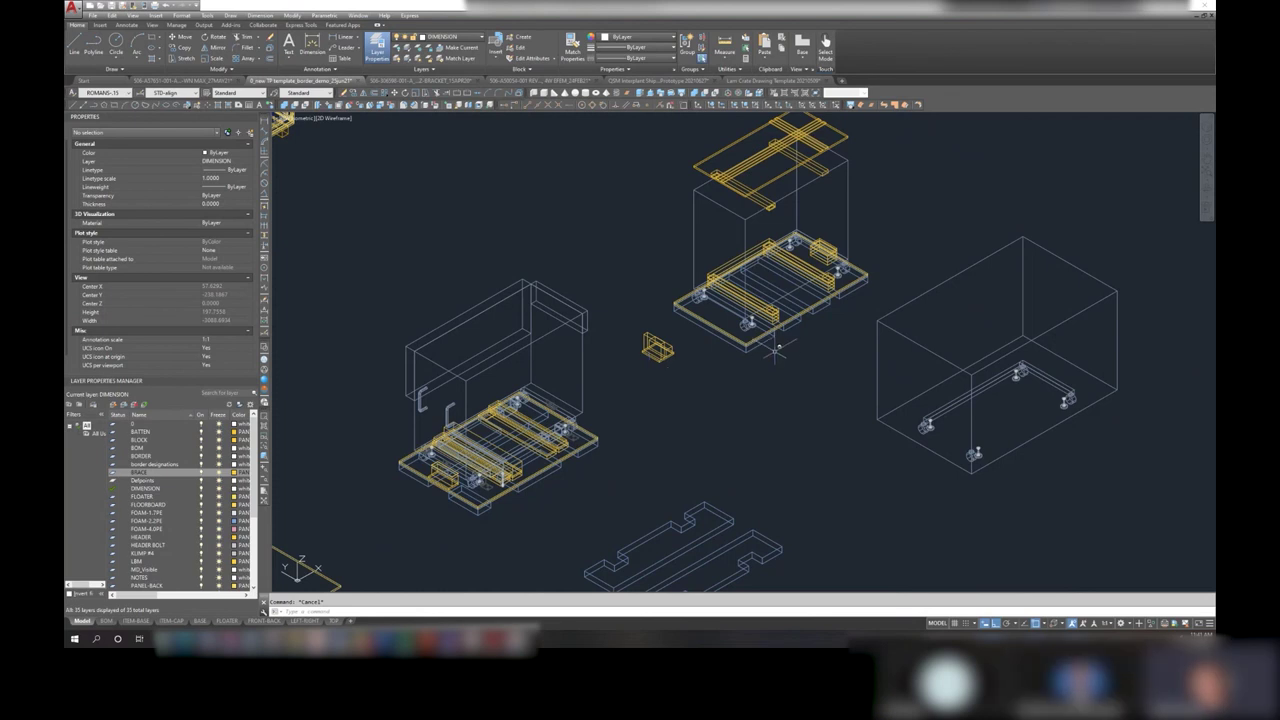
{"action": "middle_click_drag", "start_coordinate": [650, 375], "coordinate": [711, 325]}
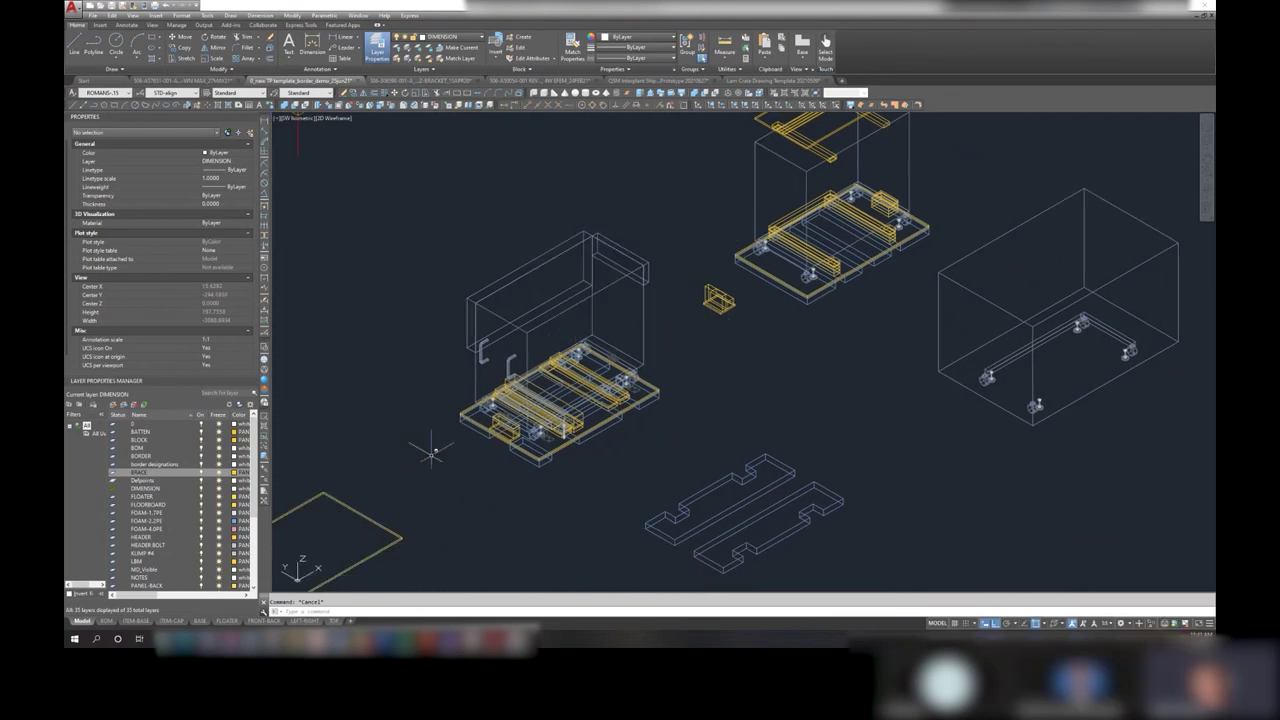
{"action": "scroll", "coordinate": [690, 385], "scroll_direction": "down", "scroll_amount": 1}
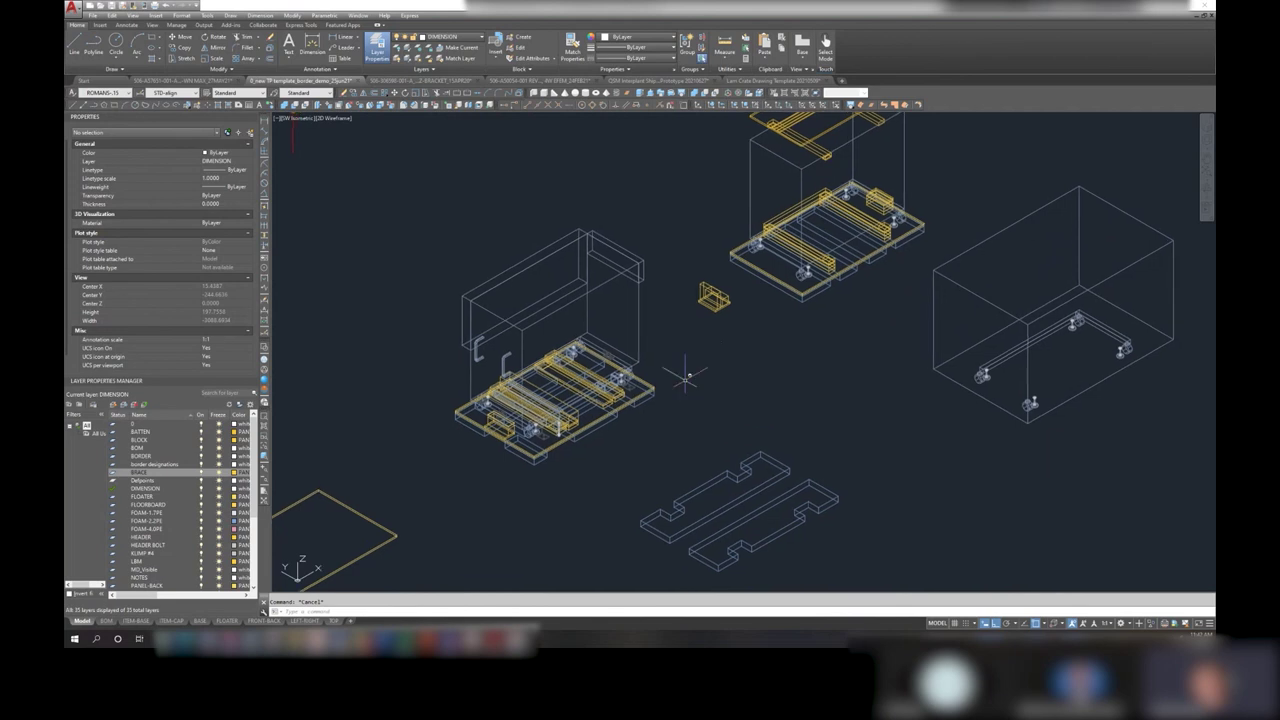
{"action": "scroll", "coordinate": [688, 375], "scroll_direction": "down", "scroll_amount": 2}
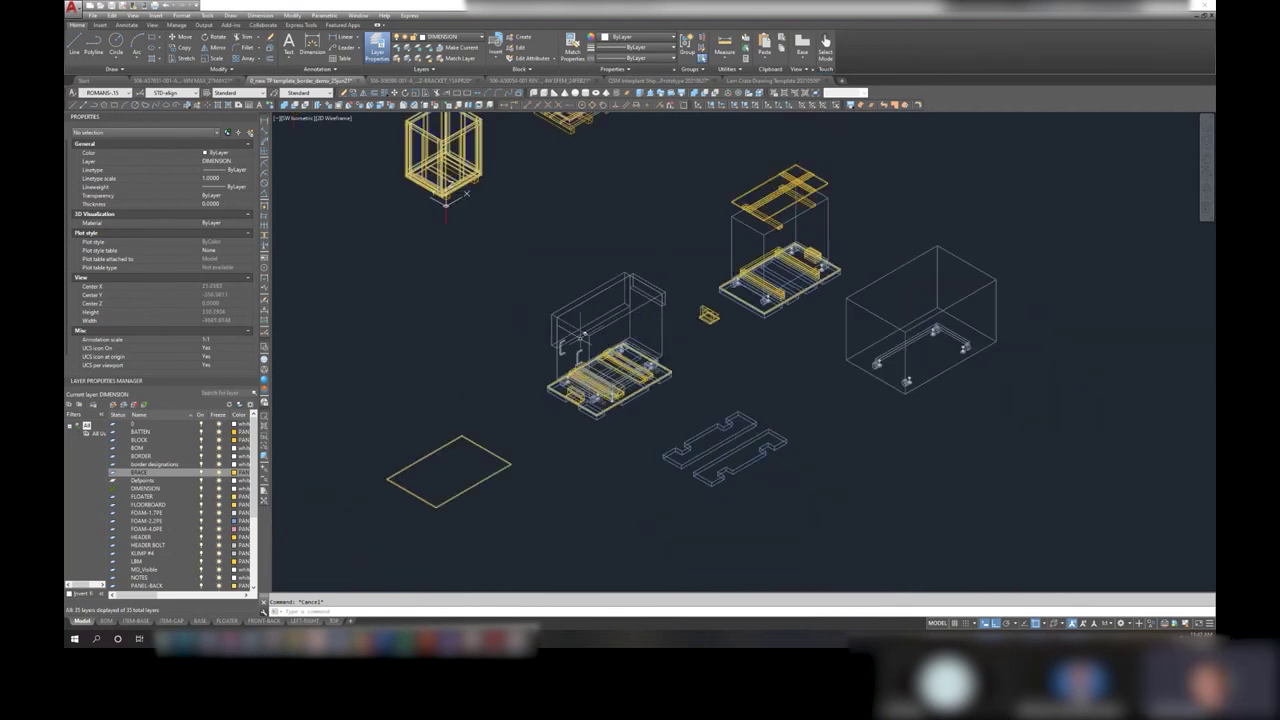
{"action": "middle_click_drag", "start_coordinate": [658, 296], "coordinate": [641, 371]}
{"action": "middle_click_drag", "start_coordinate": [880, 400], "coordinate": [715, 388]}
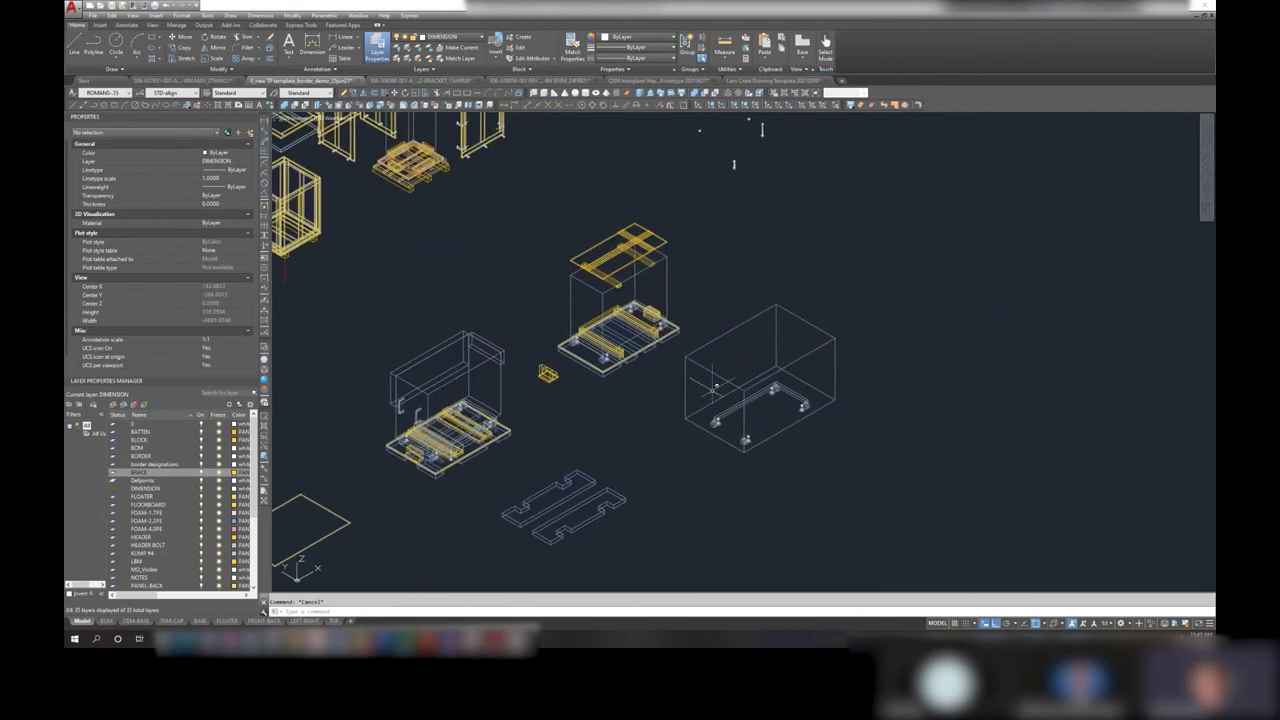
{"action": "left_click", "coordinate": [664, 252]}
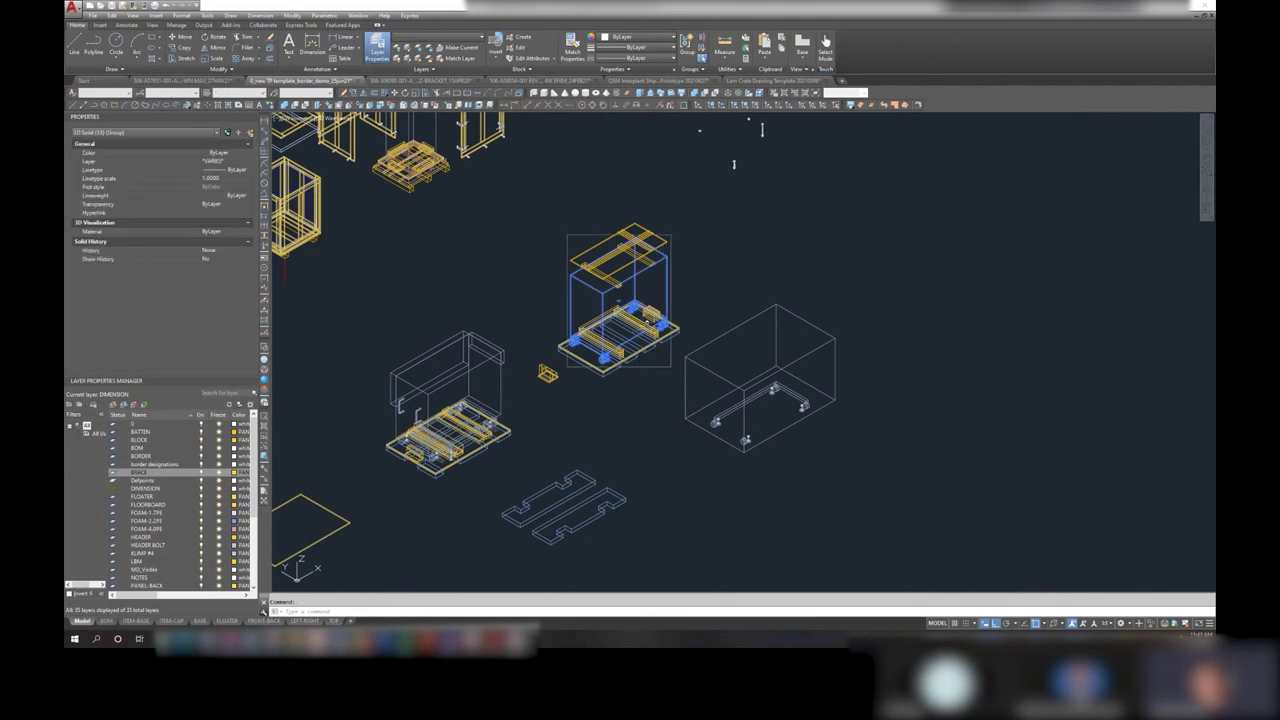
{"action": "middle_click_drag", "start_coordinate": [630, 318], "coordinate": [628, 344]}
{"action": "left_click", "coordinate": [457, 398]}
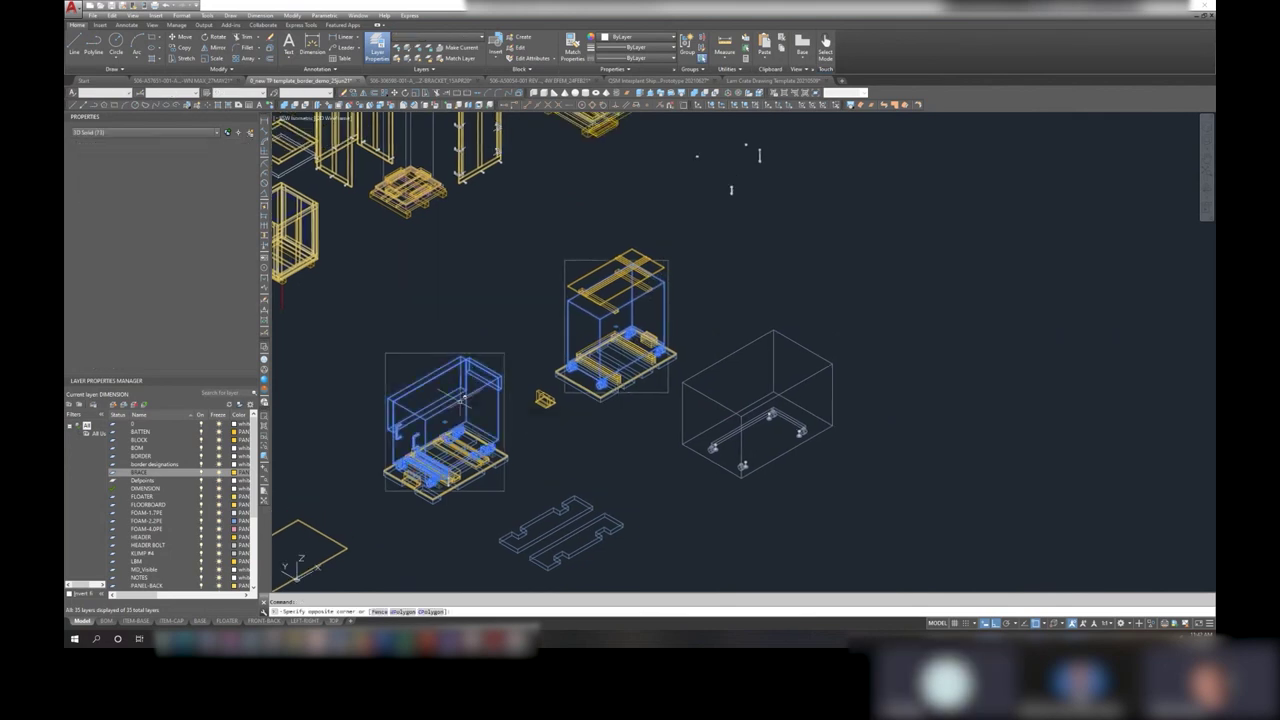
{"action": "key", "text": "Escape"}
{"action": "scroll", "coordinate": [490, 476], "scroll_direction": "up", "scroll_amount": 2}
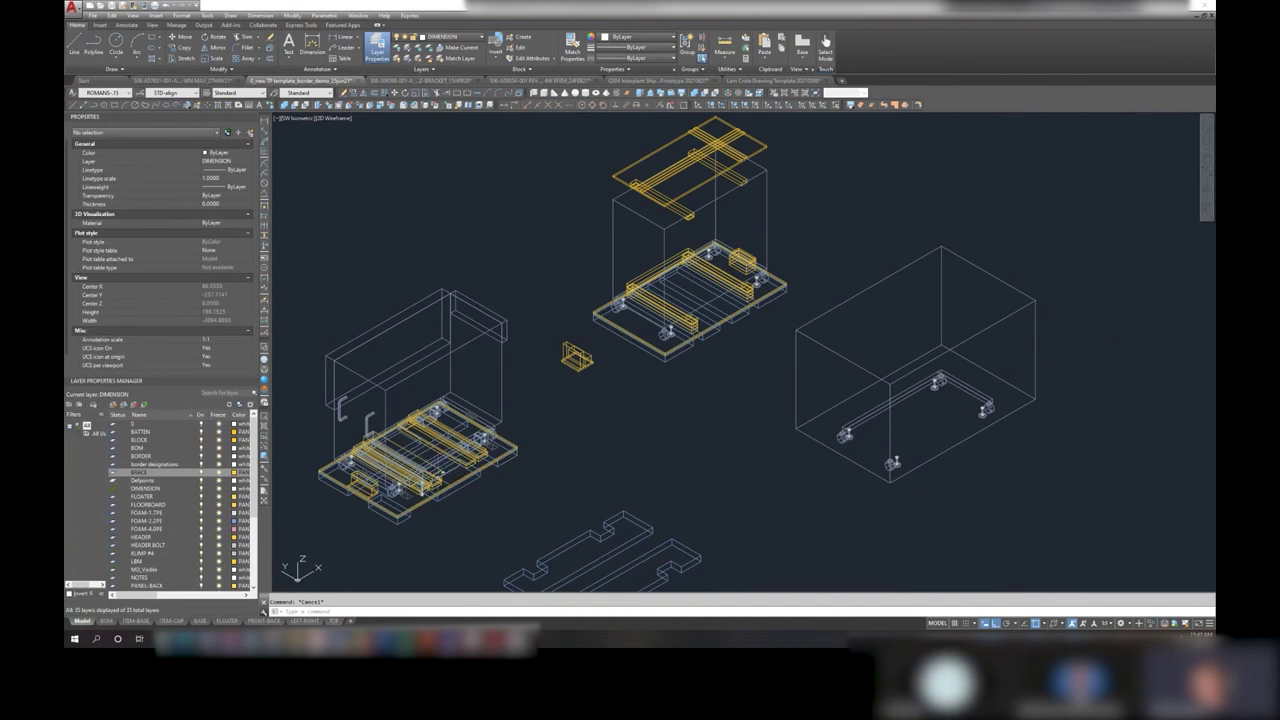
{"action": "scroll", "coordinate": [444, 477], "scroll_direction": "up", "scroll_amount": 3}
{"action": "left_click", "coordinate": [445, 480]}
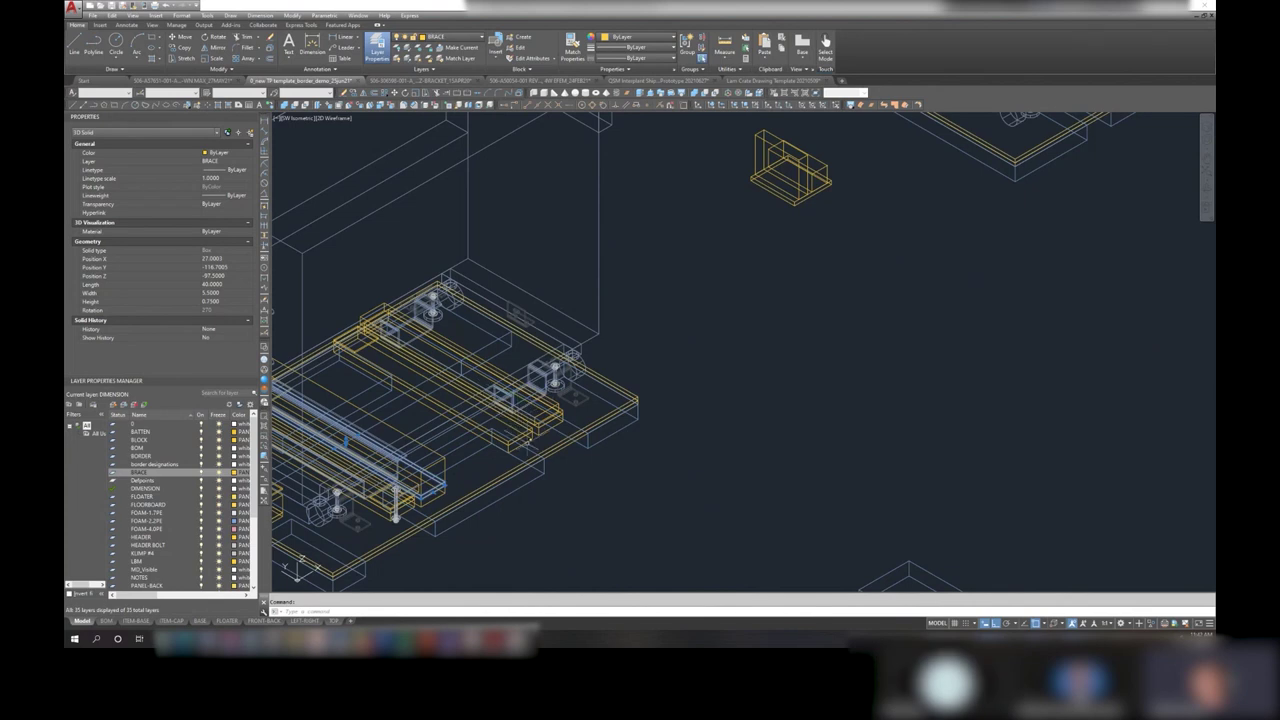
{"action": "scroll", "coordinate": [528, 437], "scroll_direction": "down", "scroll_amount": 4}
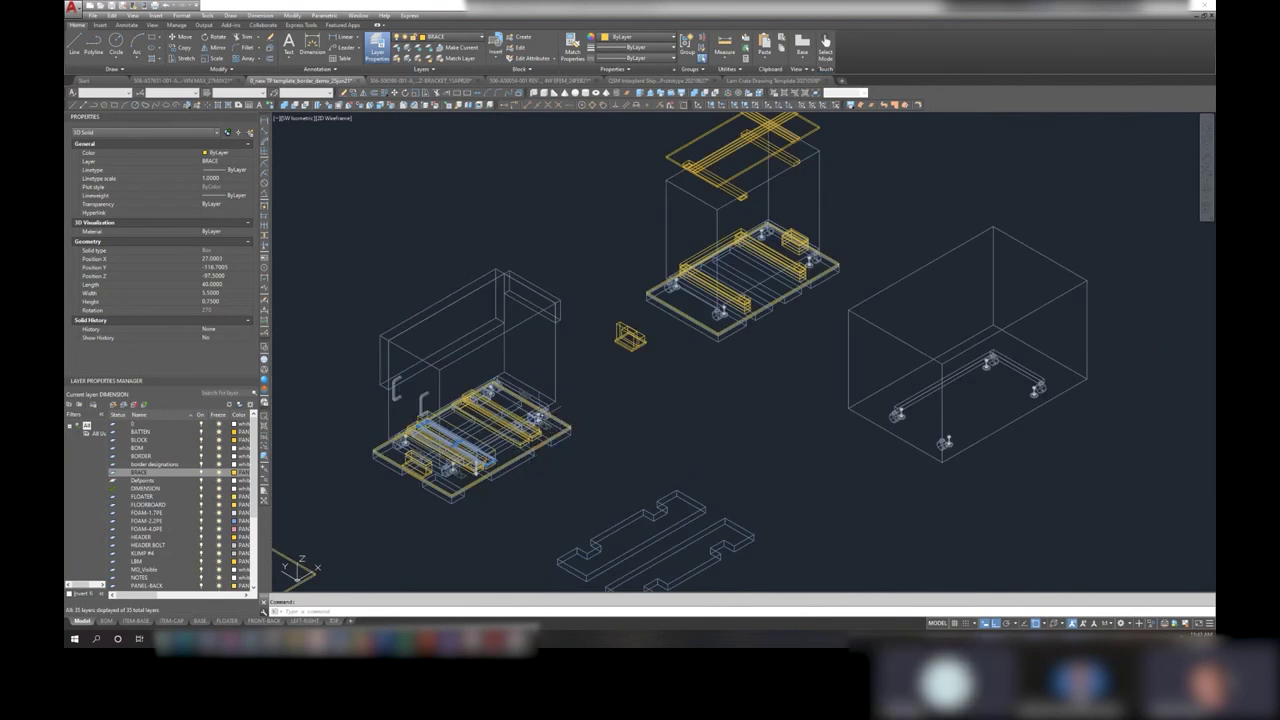
{"action": "scroll", "coordinate": [520, 430], "scroll_direction": "up", "scroll_amount": 3}
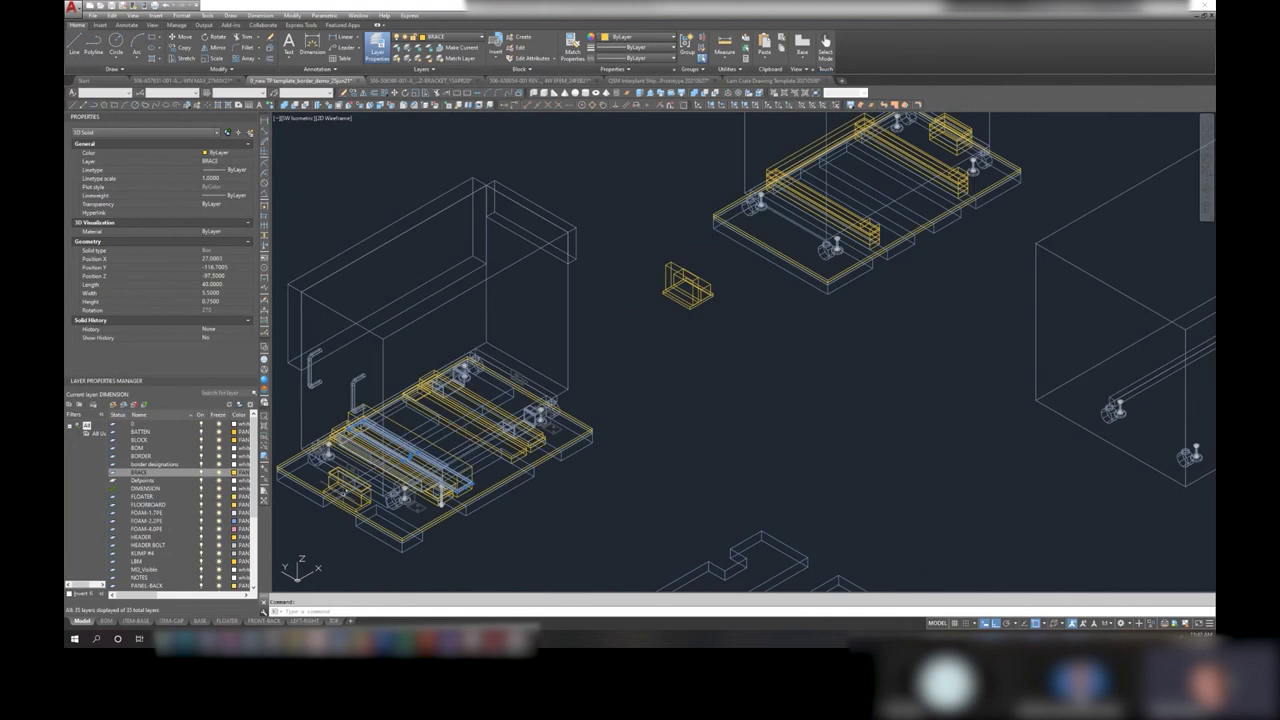
{"action": "left_click", "coordinate": [440, 511]}
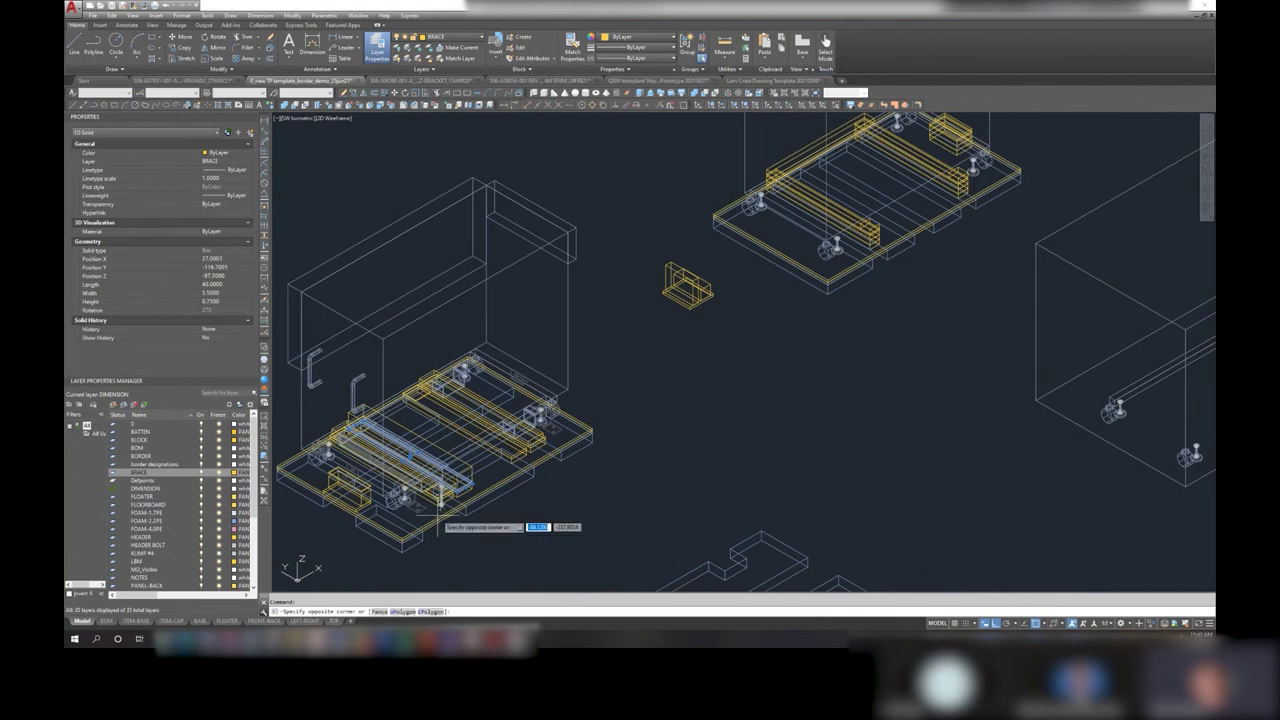
{"action": "left_click", "coordinate": [437, 517]}
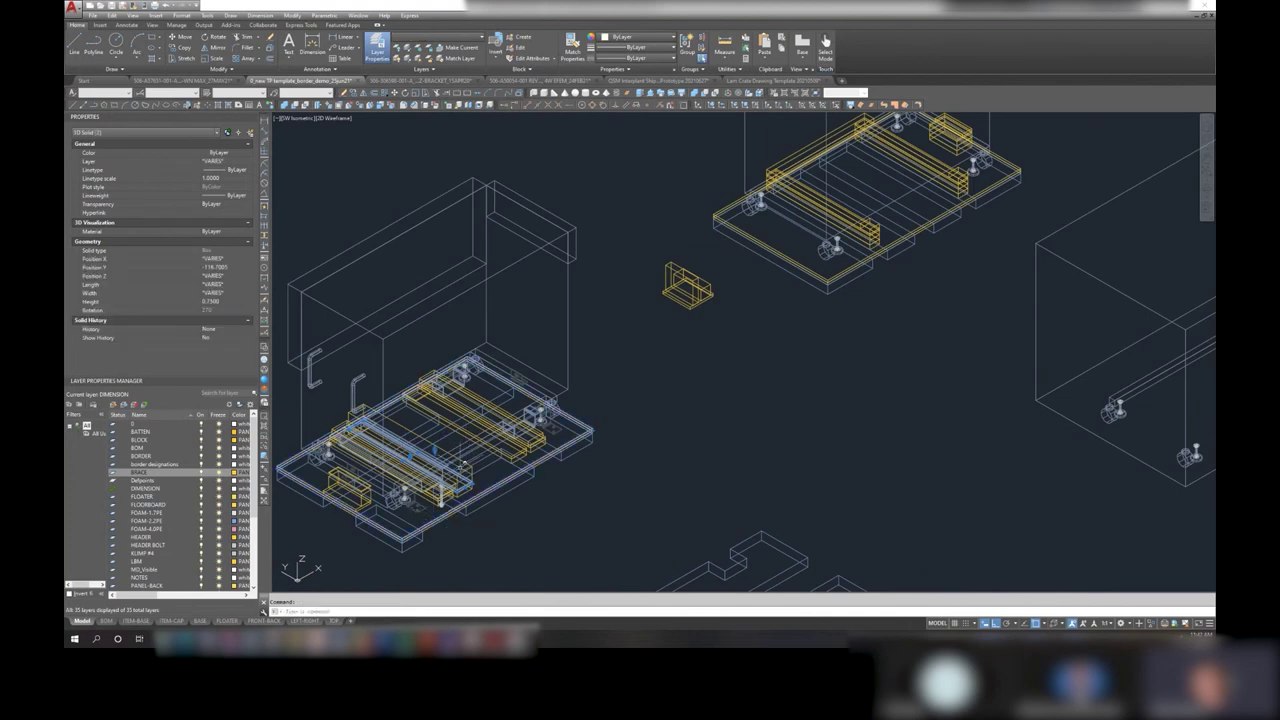
{"action": "middle_click_drag", "start_coordinate": [437, 517], "coordinate": [532, 424]}
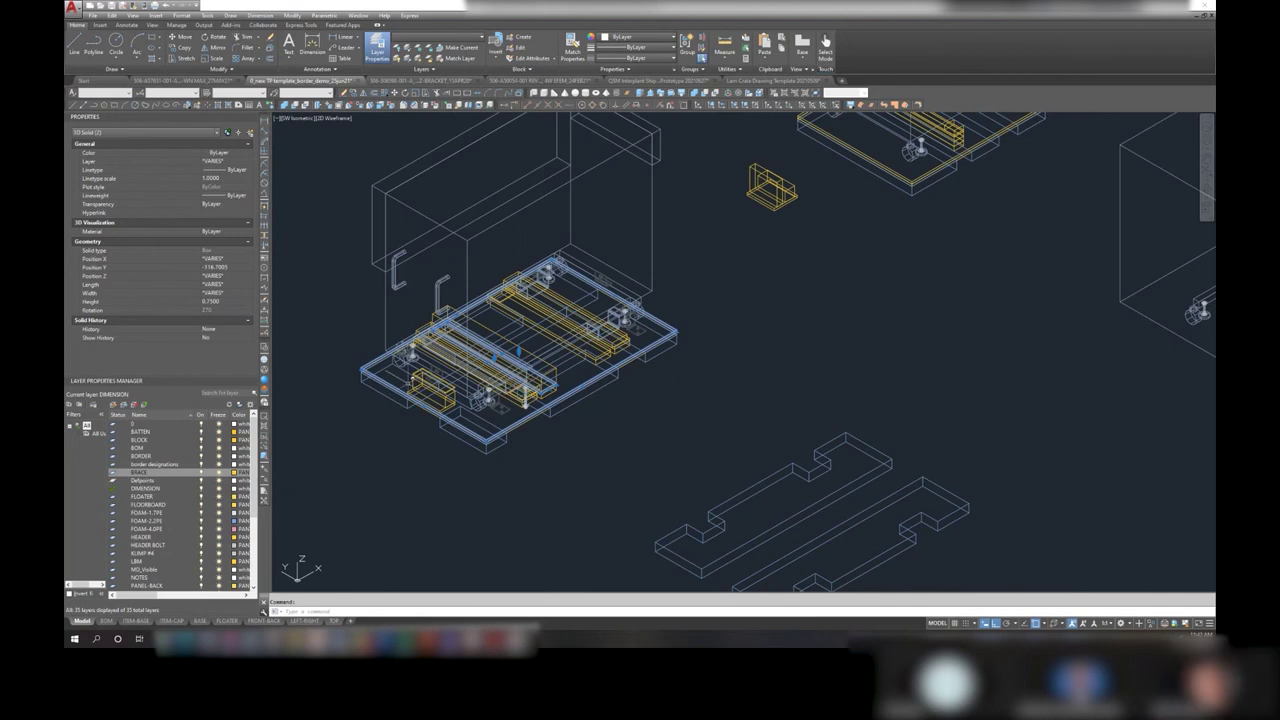
{"action": "scroll", "coordinate": [408, 390], "scroll_direction": "up", "scroll_amount": 5}
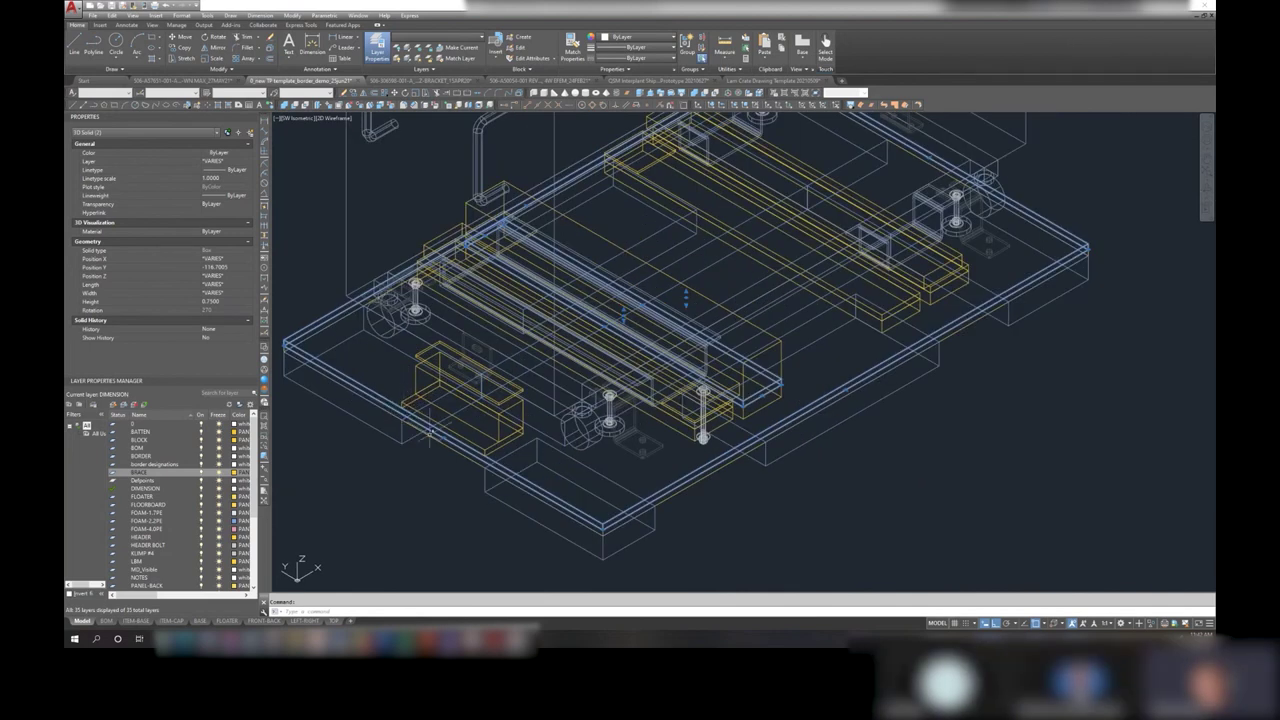
- Grip-stretch one edge of the floater base solid to bring its width to 70
{"action": "left_click", "coordinate": [430, 432]}
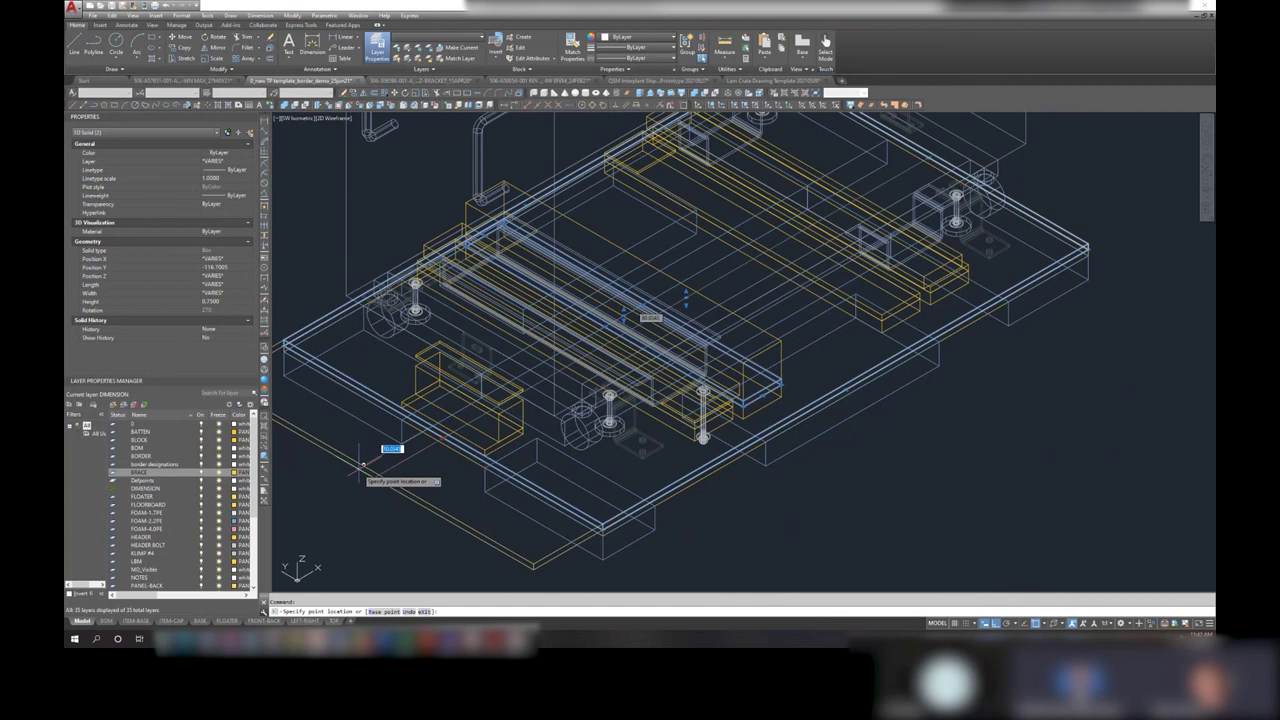
{"action": "key", "text": "Escape"}
{"action": "key", "text": "Escape"}
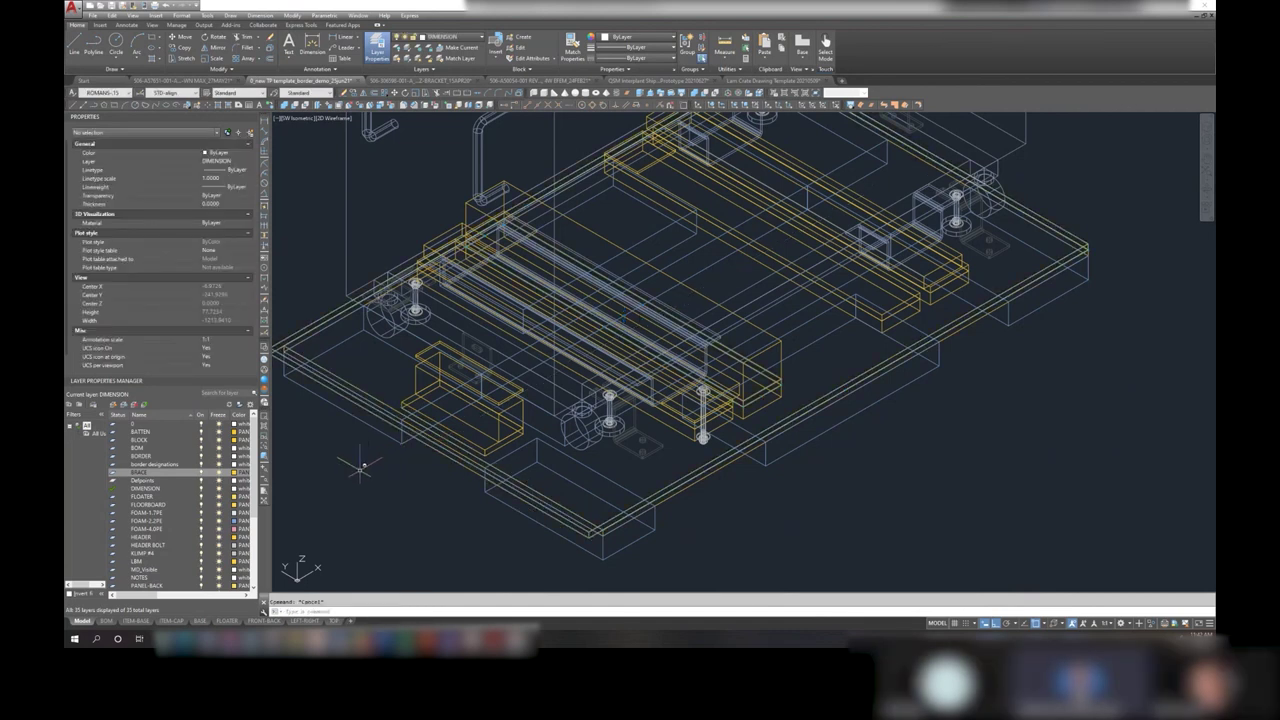
{"action": "left_click", "coordinate": [467, 466]}
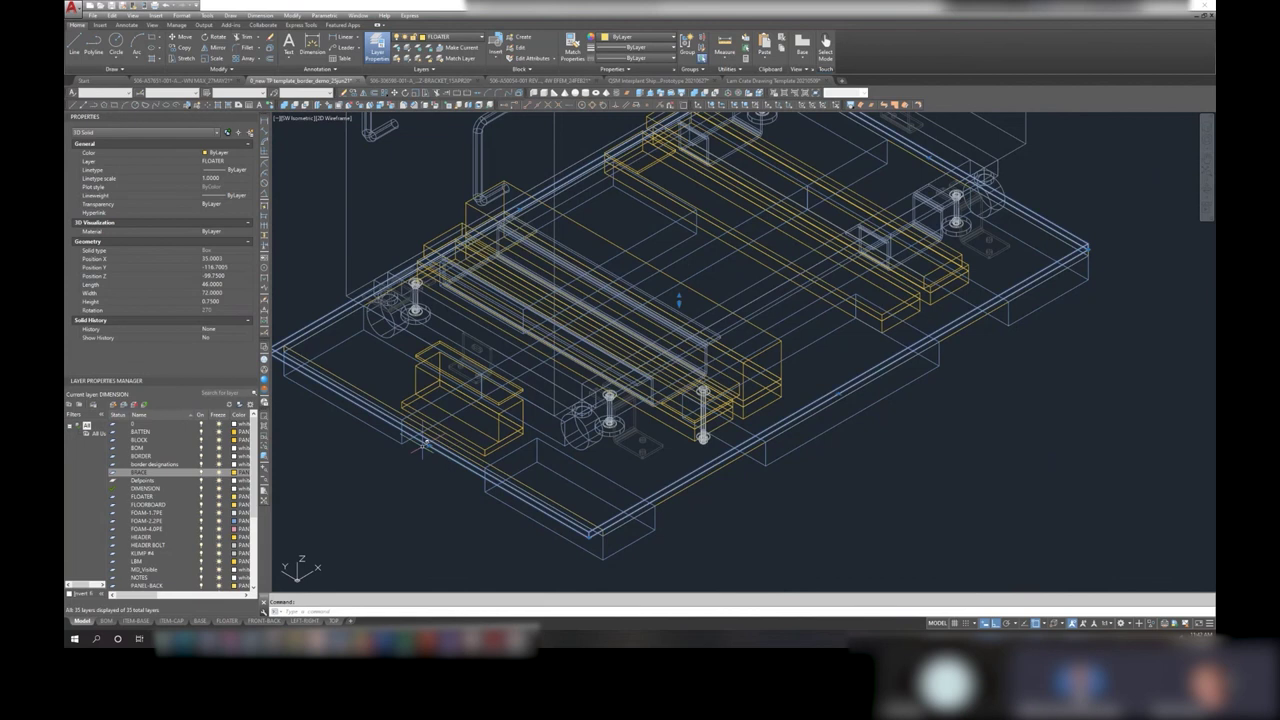
{"action": "left_click", "coordinate": [432, 438]}
{"action": "key", "text": "Return"}
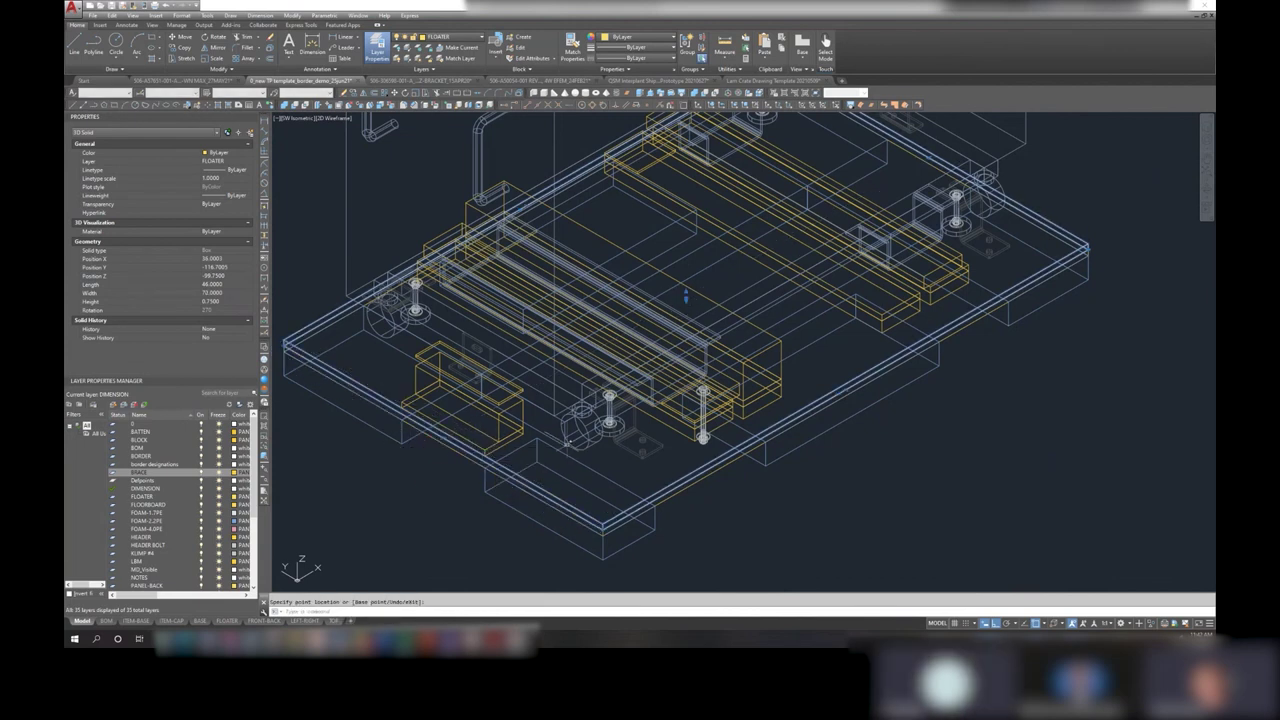
{"action": "left_click", "coordinate": [511, 500]}
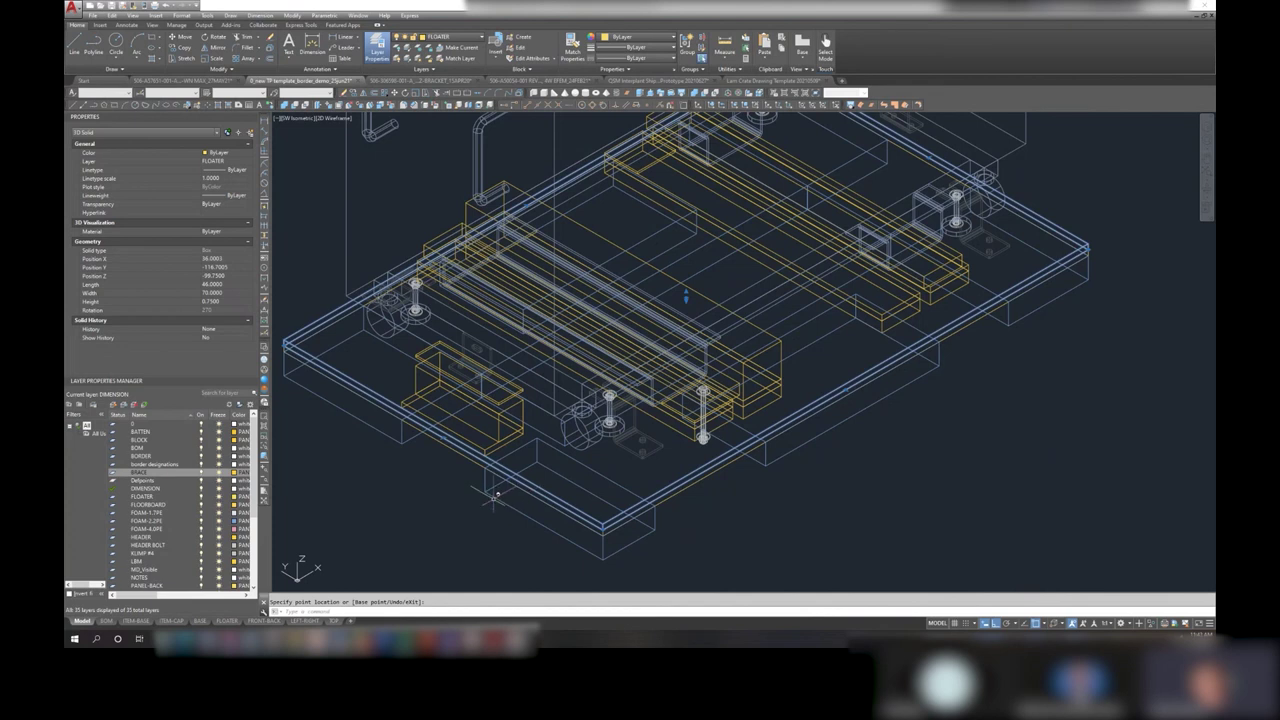
- Stretch the base's opposite edge outward by 2
{"action": "left_click", "coordinate": [686, 296]}
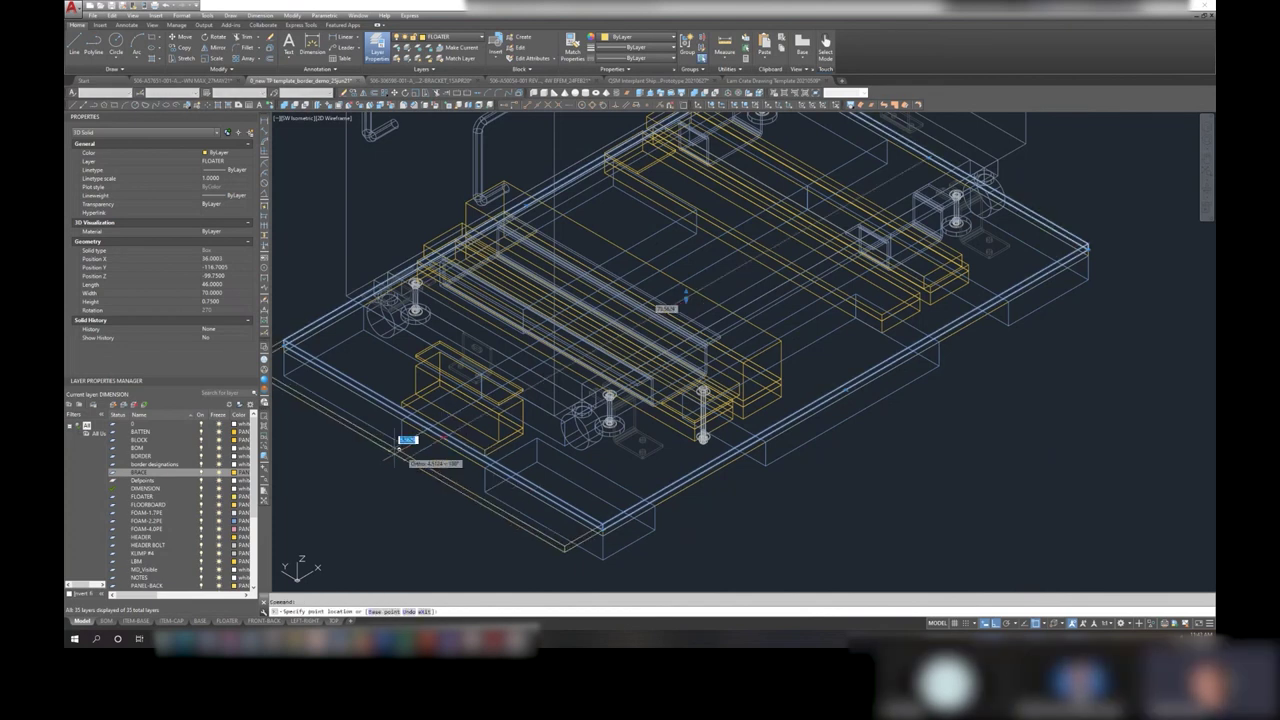
{"action": "type", "text": "2"}
{"action": "key", "text": "Return"}
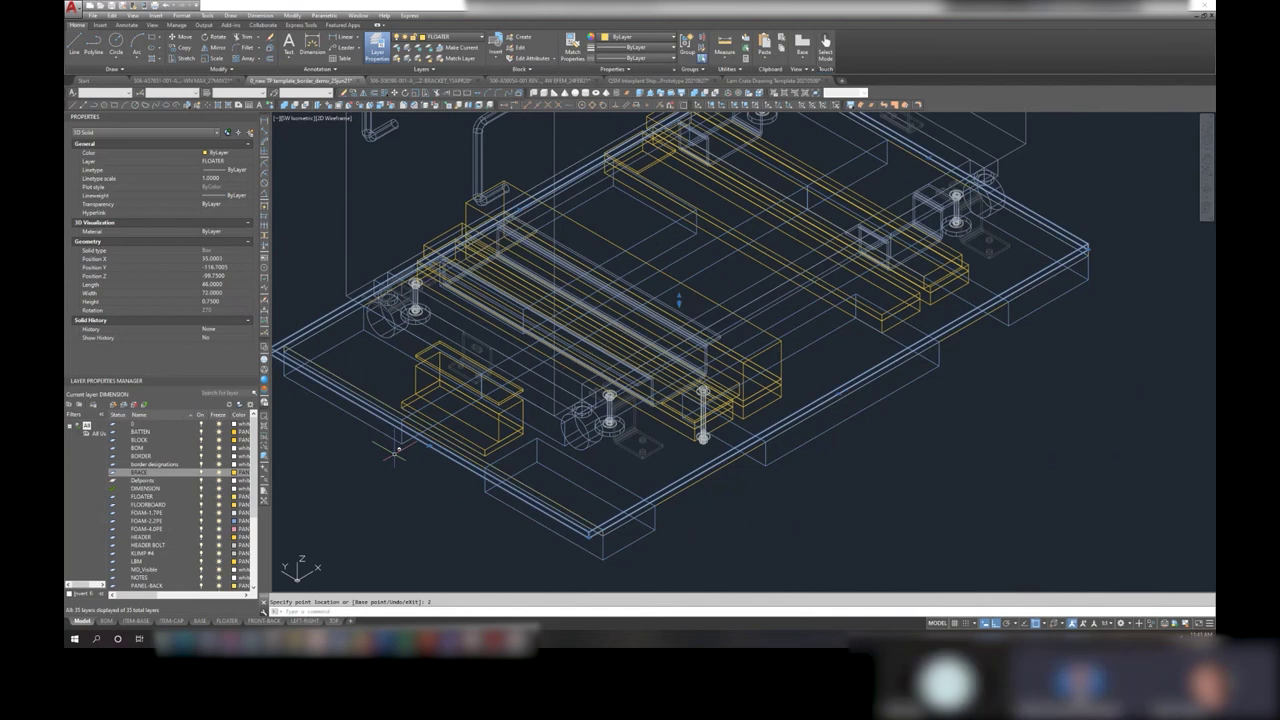
- Window-select the two base-board solids to review them, then clear the selection
{"action": "key", "text": "Escape"}
{"action": "left_click", "coordinate": [325, 360]}
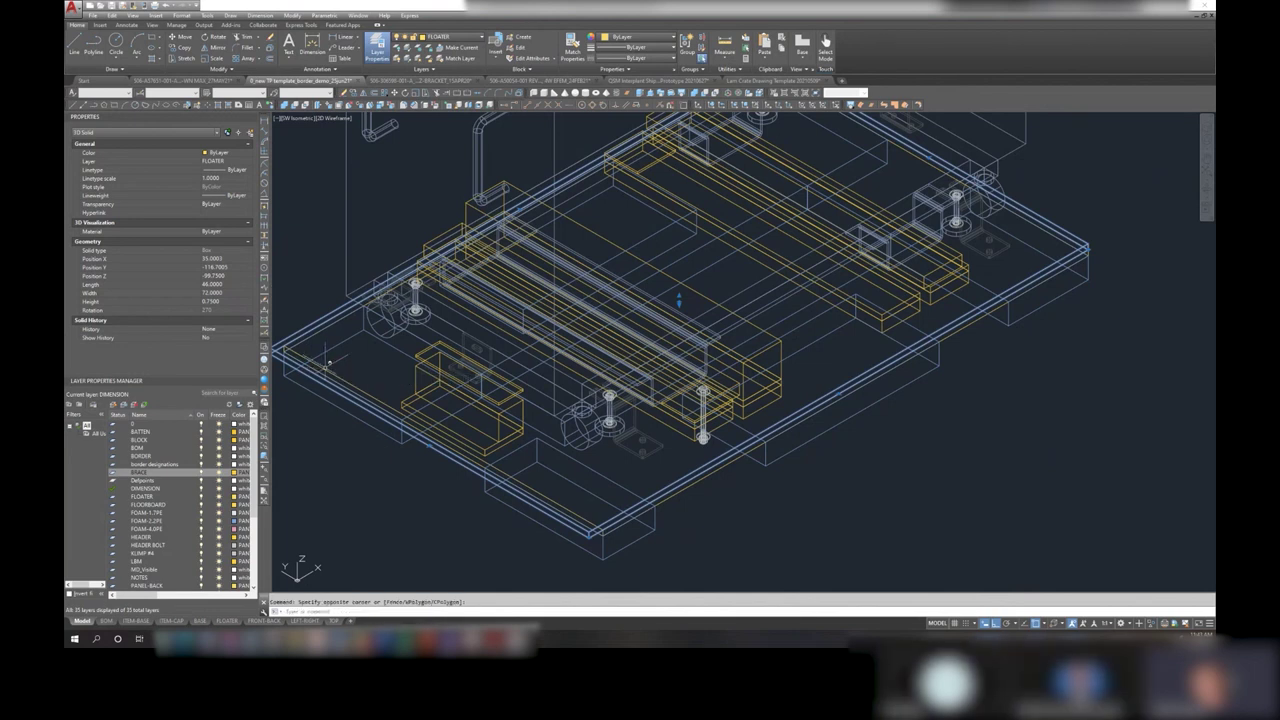
{"action": "left_click", "coordinate": [345, 348]}
{"action": "middle_click_drag", "start_coordinate": [349, 346], "coordinate": [463, 301]}
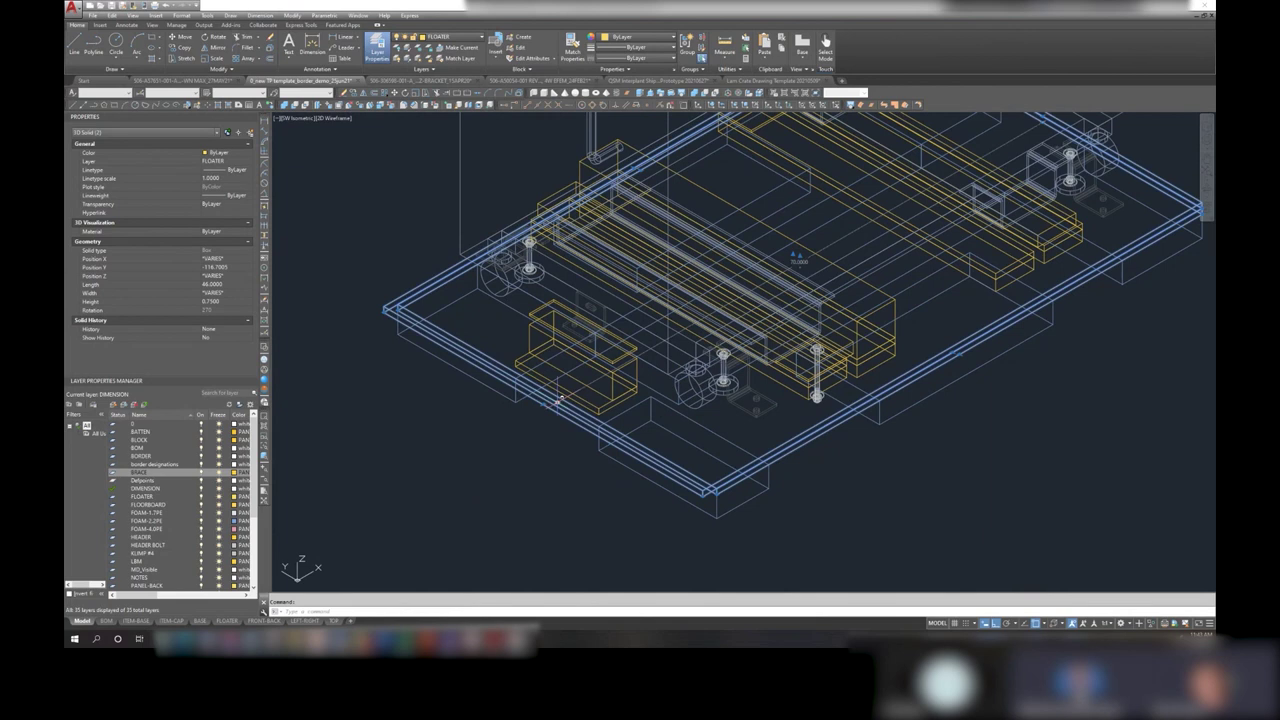
{"action": "left_click", "coordinate": [530, 398]}
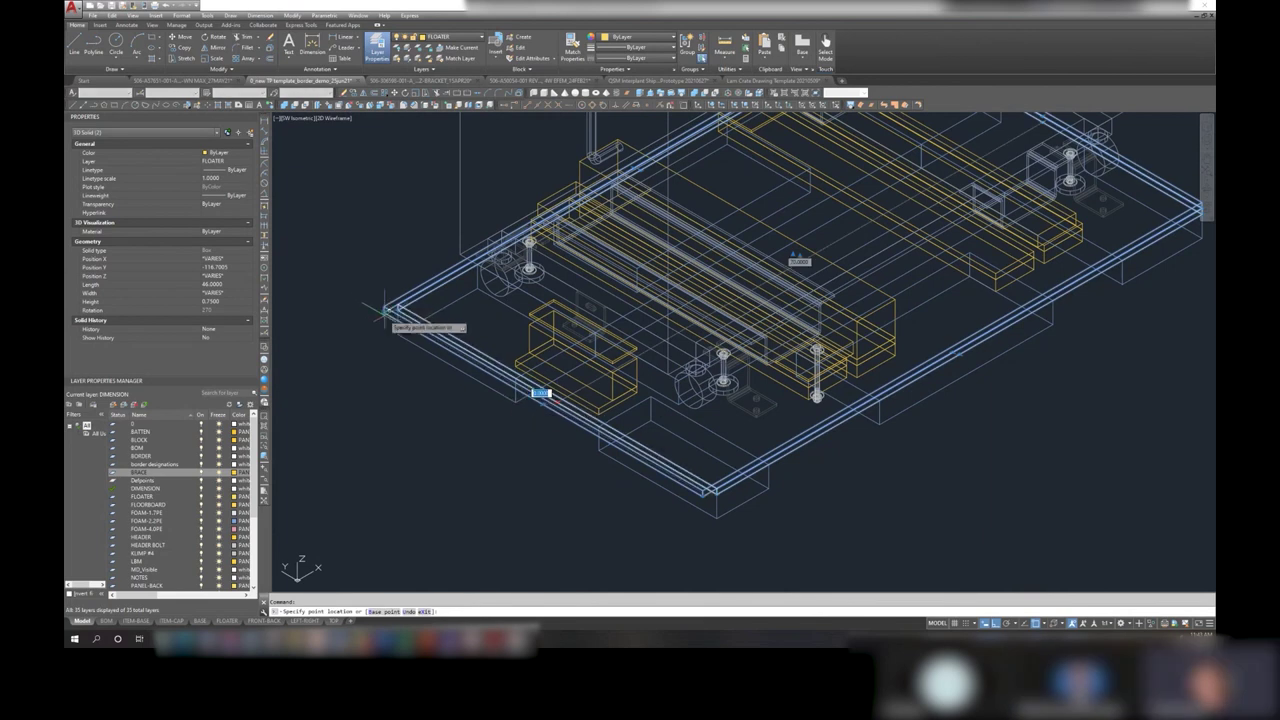
{"action": "key", "text": "Escape"}
{"action": "key", "text": "Escape"}
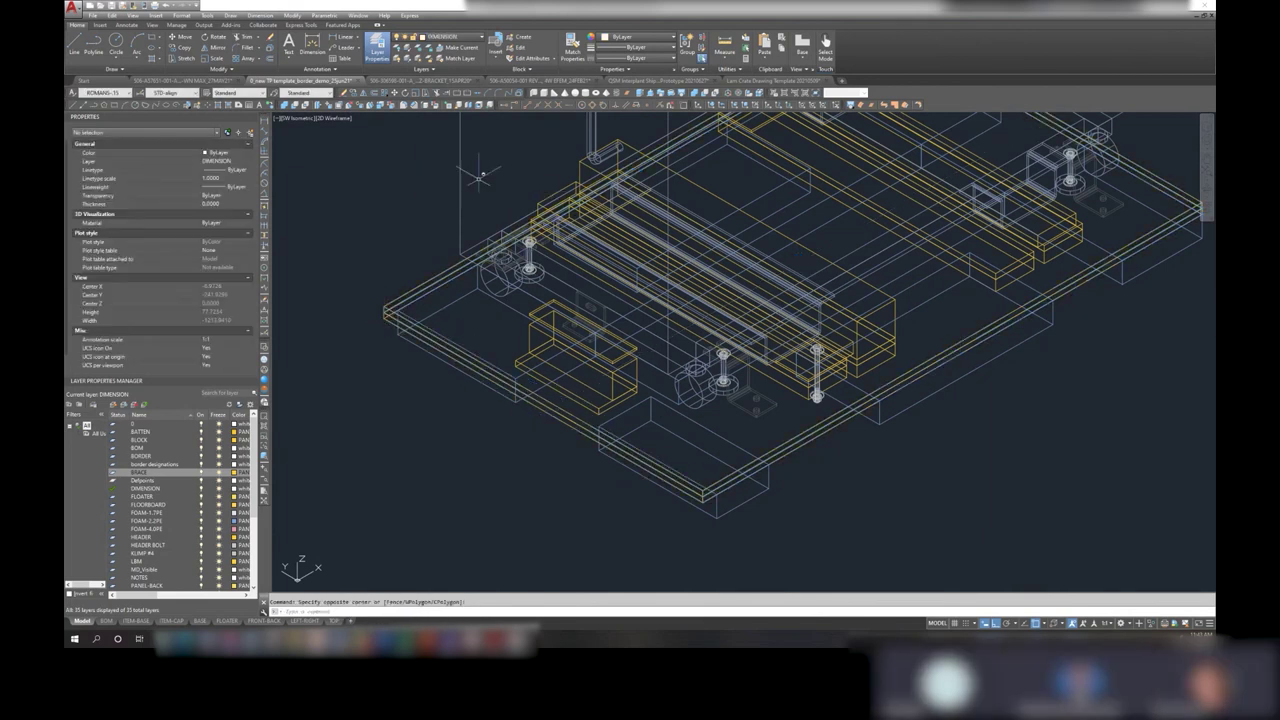
{"action": "left_click", "coordinate": [460, 176]}
{"action": "left_click", "coordinate": [829, 400]}
{"action": "scroll", "coordinate": [534, 355], "scroll_direction": "down", "scroll_amount": 3}
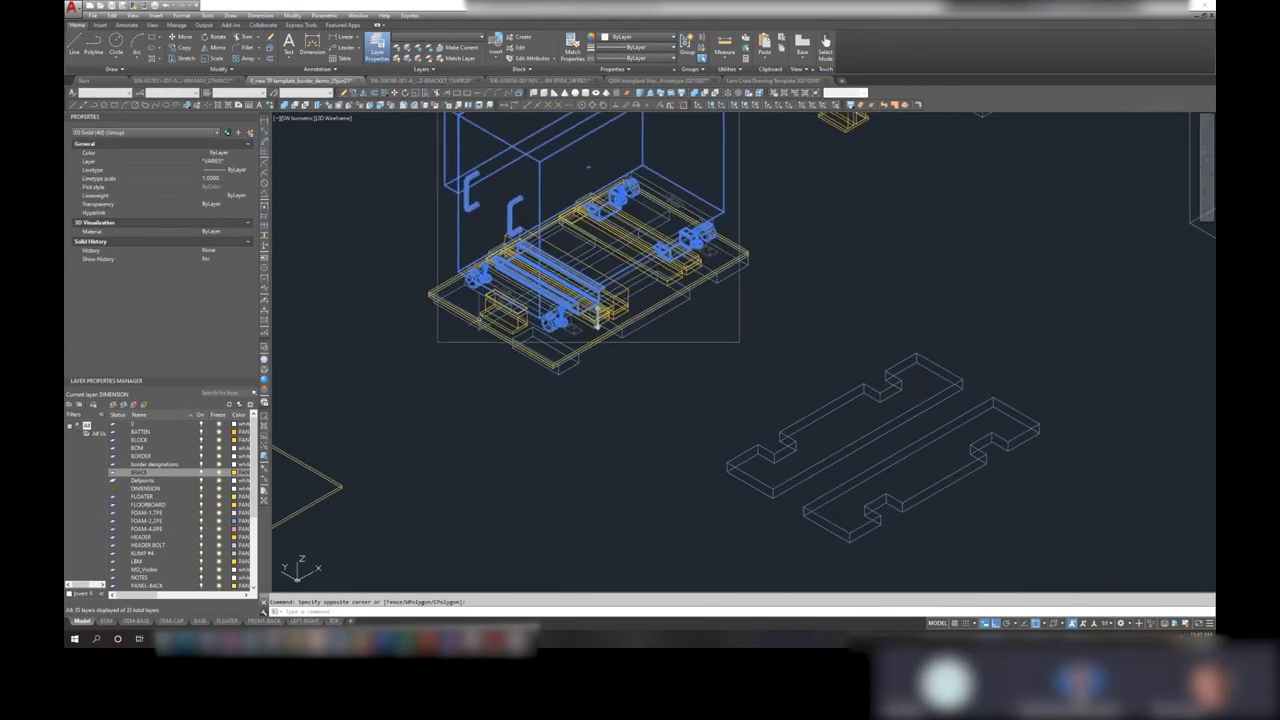
{"action": "key", "text": "Escape"}
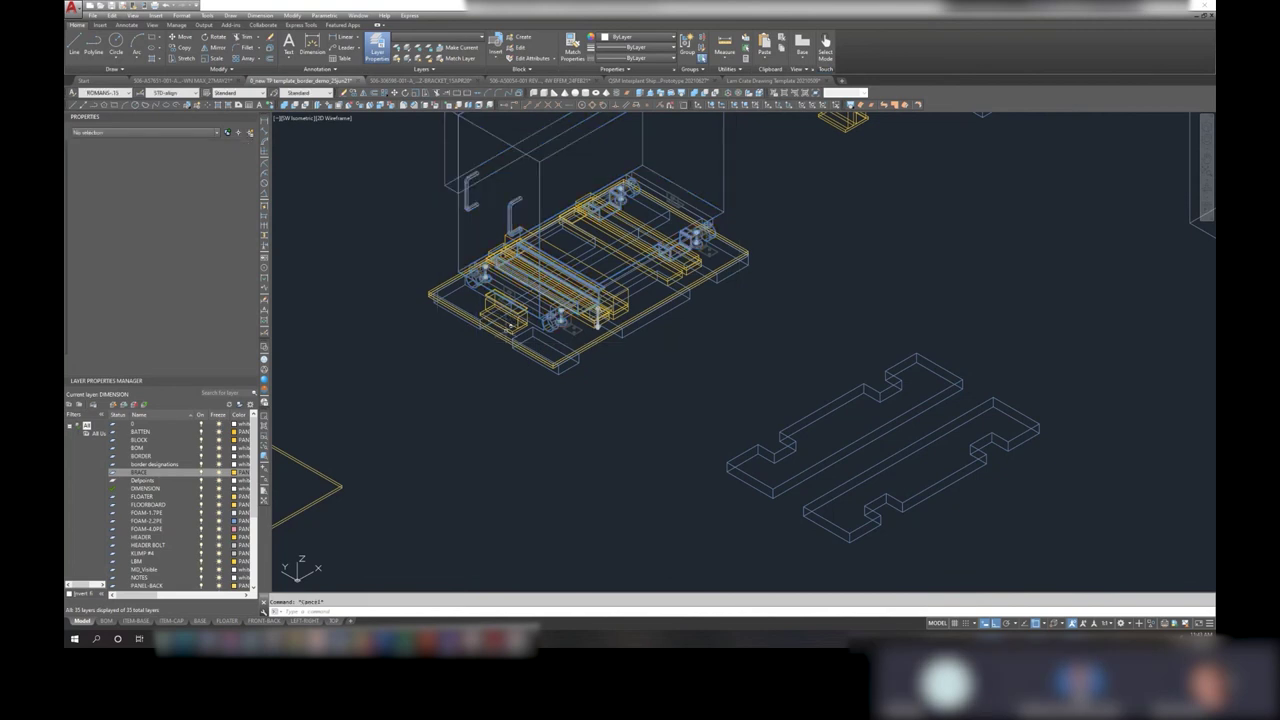
{"action": "scroll", "coordinate": [569, 350], "scroll_direction": "up", "scroll_amount": 2}
{"action": "scroll", "coordinate": [580, 345], "scroll_direction": "down", "scroll_amount": 5}
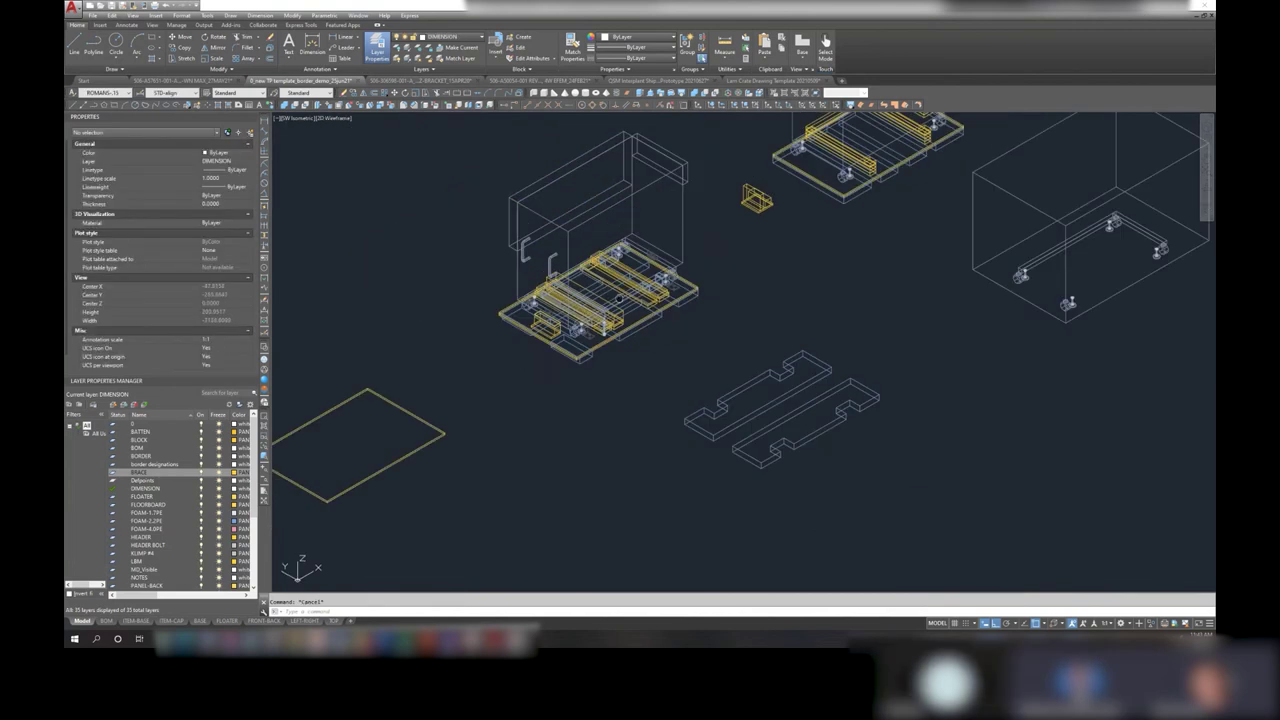
{"action": "scroll", "coordinate": [580, 345], "scroll_direction": "up", "scroll_amount": 1}
{"action": "scroll", "coordinate": [595, 200], "scroll_direction": "down", "scroll_amount": 2}
{"action": "scroll", "coordinate": [595, 200], "scroll_direction": "up", "scroll_amount": 5}
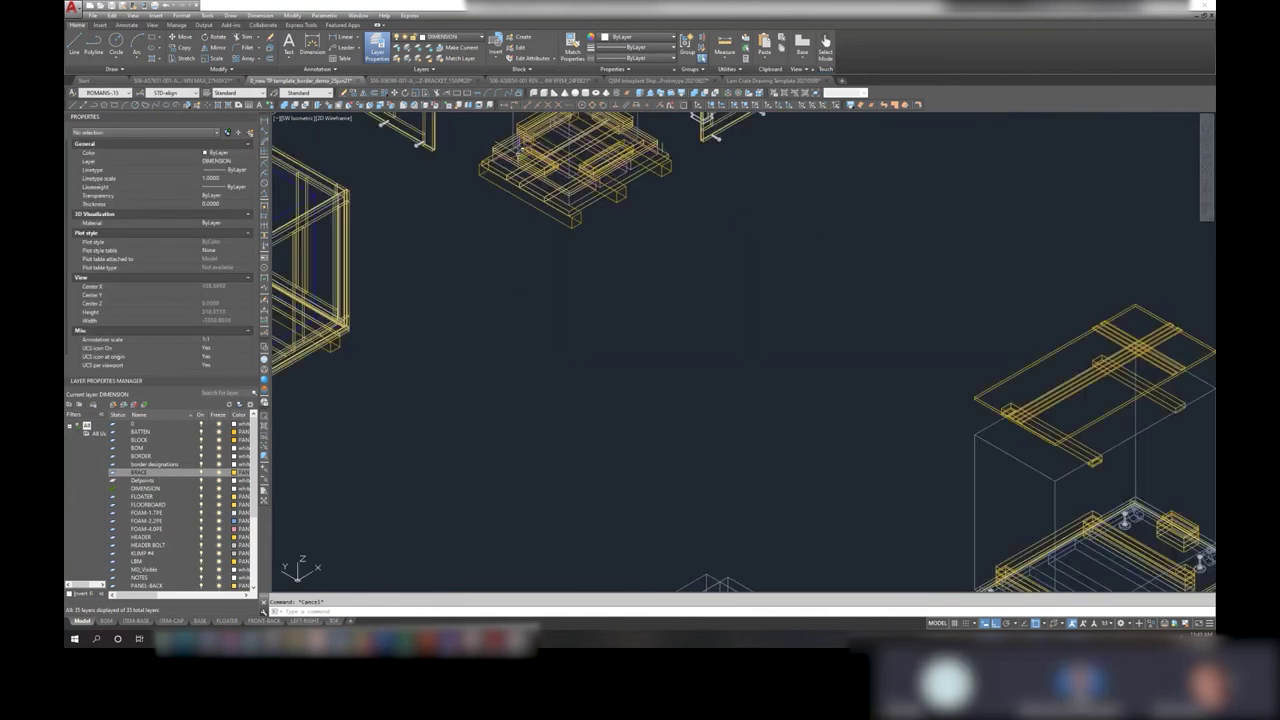
{"action": "left_click", "coordinate": [595, 200]}
{"action": "right_click", "coordinate": [593, 203]}
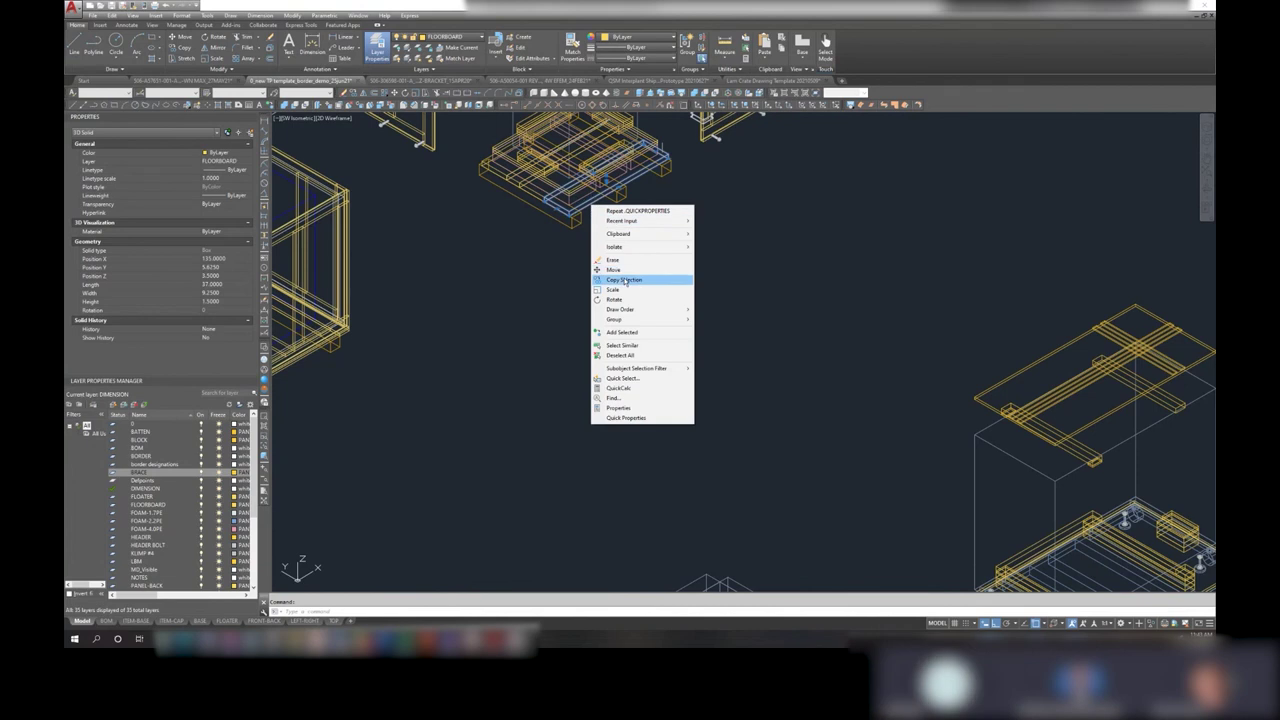
{"action": "left_click", "coordinate": [628, 277]}
{"action": "left_click", "coordinate": [598, 192]}
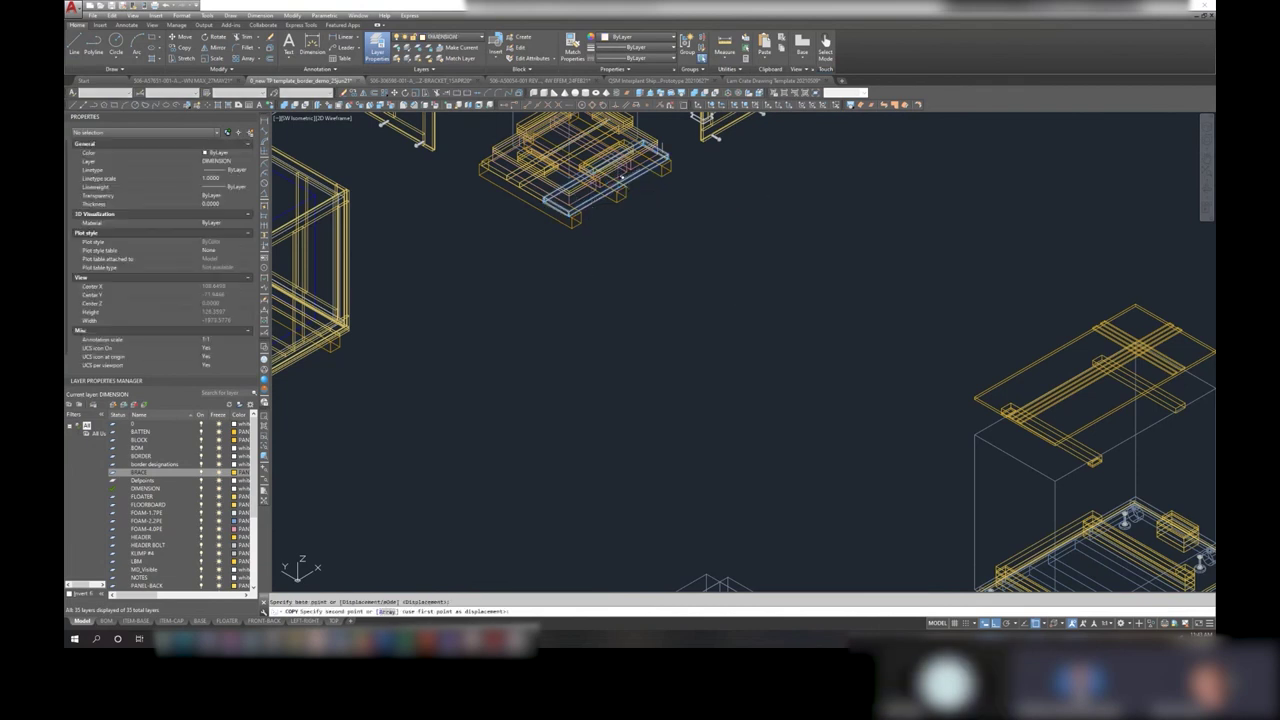
{"action": "scroll", "coordinate": [622, 250], "scroll_direction": "down", "scroll_amount": 4}
{"action": "middle_click_drag", "start_coordinate": [640, 385], "coordinate": [606, 317]}
{"action": "scroll", "coordinate": [628, 334], "scroll_direction": "up", "scroll_amount": 5}
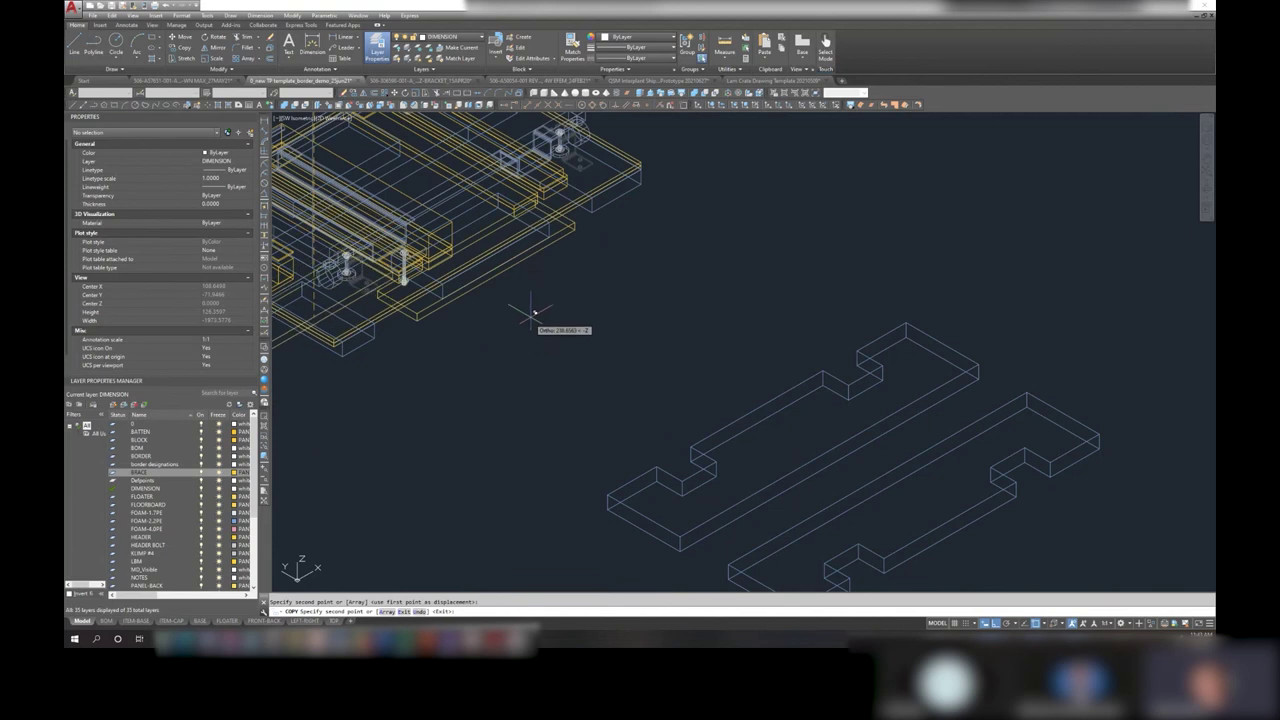
{"action": "left_click", "coordinate": [549, 248]}
{"action": "key", "text": "Escape"}
{"action": "left_click", "coordinate": [565, 228]}
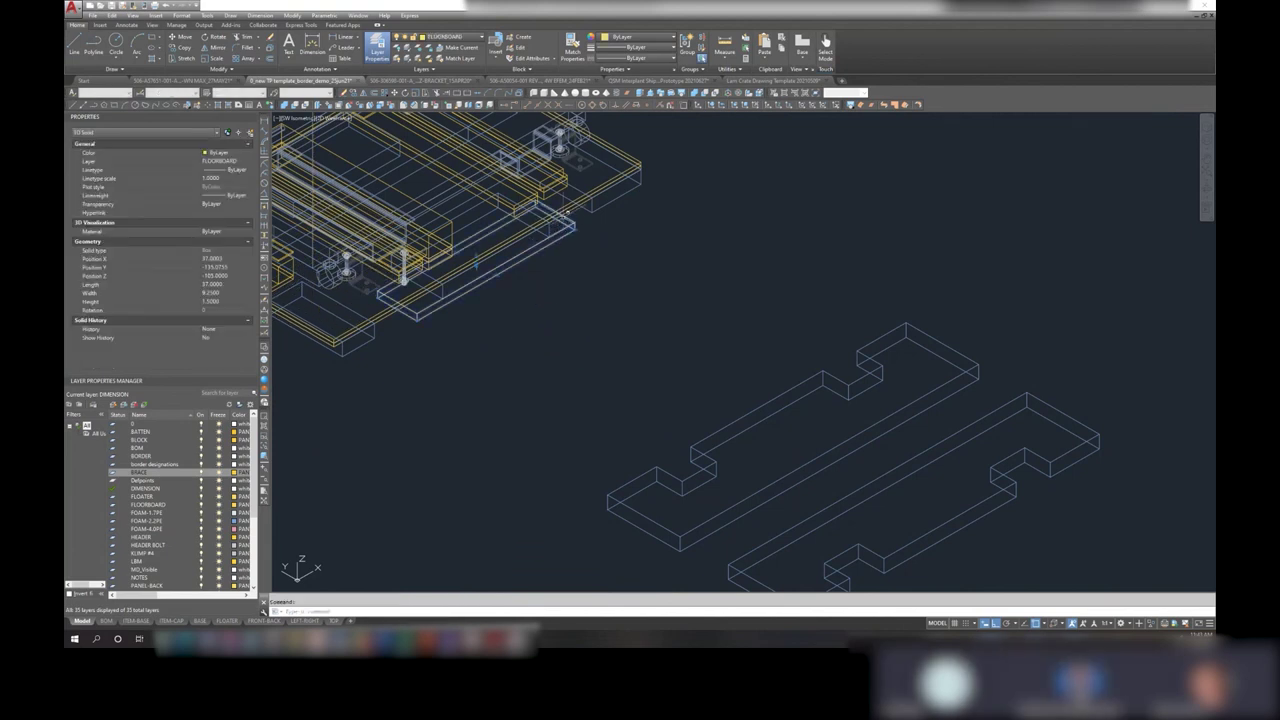
{"action": "left_click", "coordinate": [567, 211]}
{"action": "left_click", "coordinate": [645, 188]}
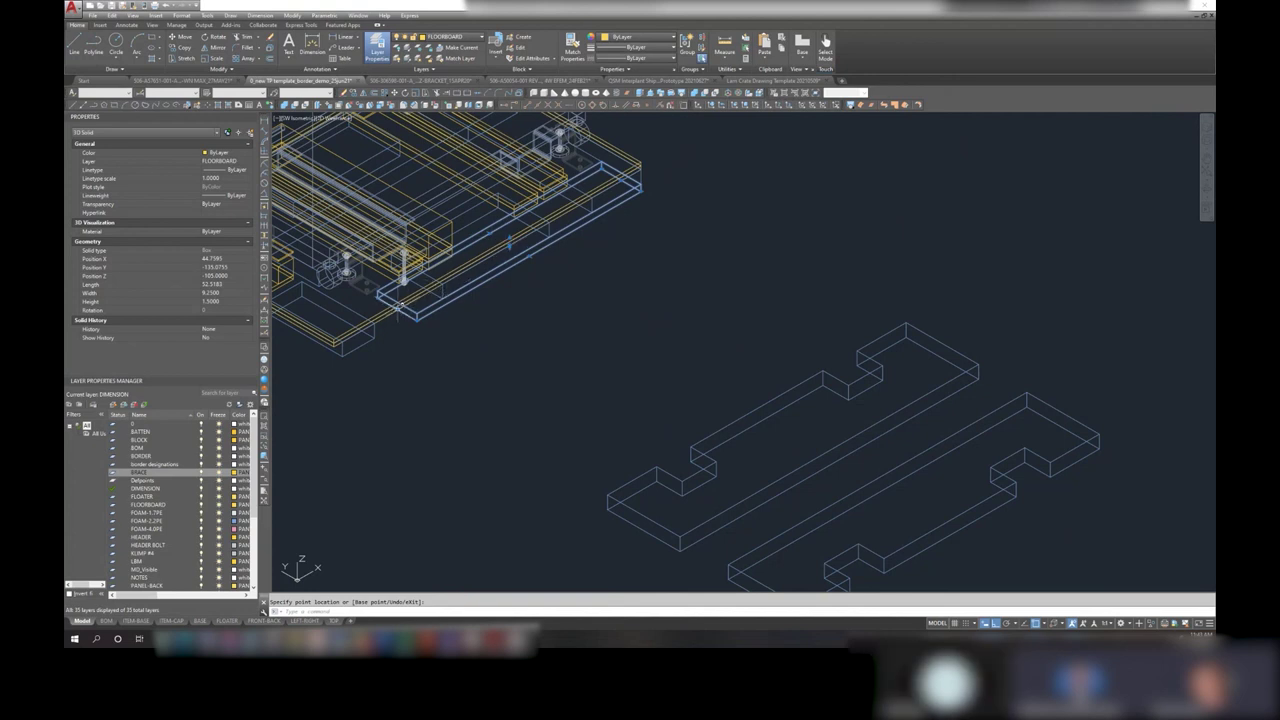
{"action": "key", "text": "Escape"}
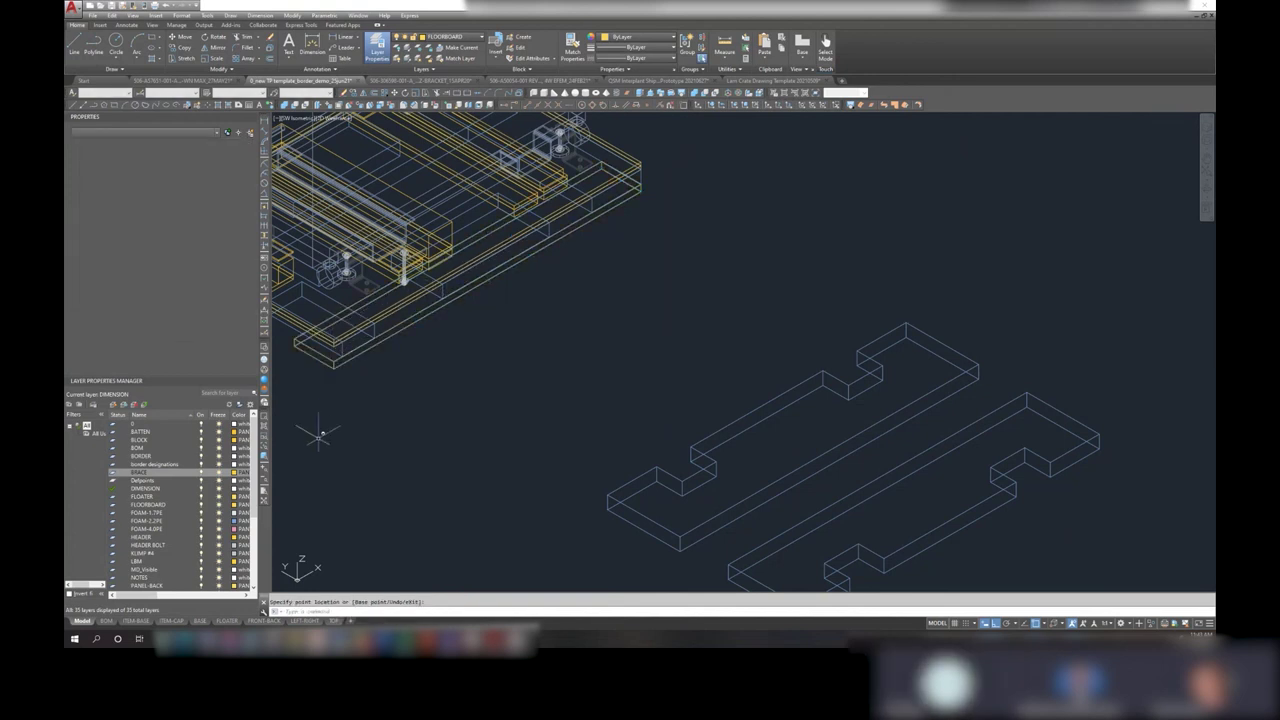
{"action": "left_click", "coordinate": [350, 335]}
{"action": "right_click", "coordinate": [465, 331]}
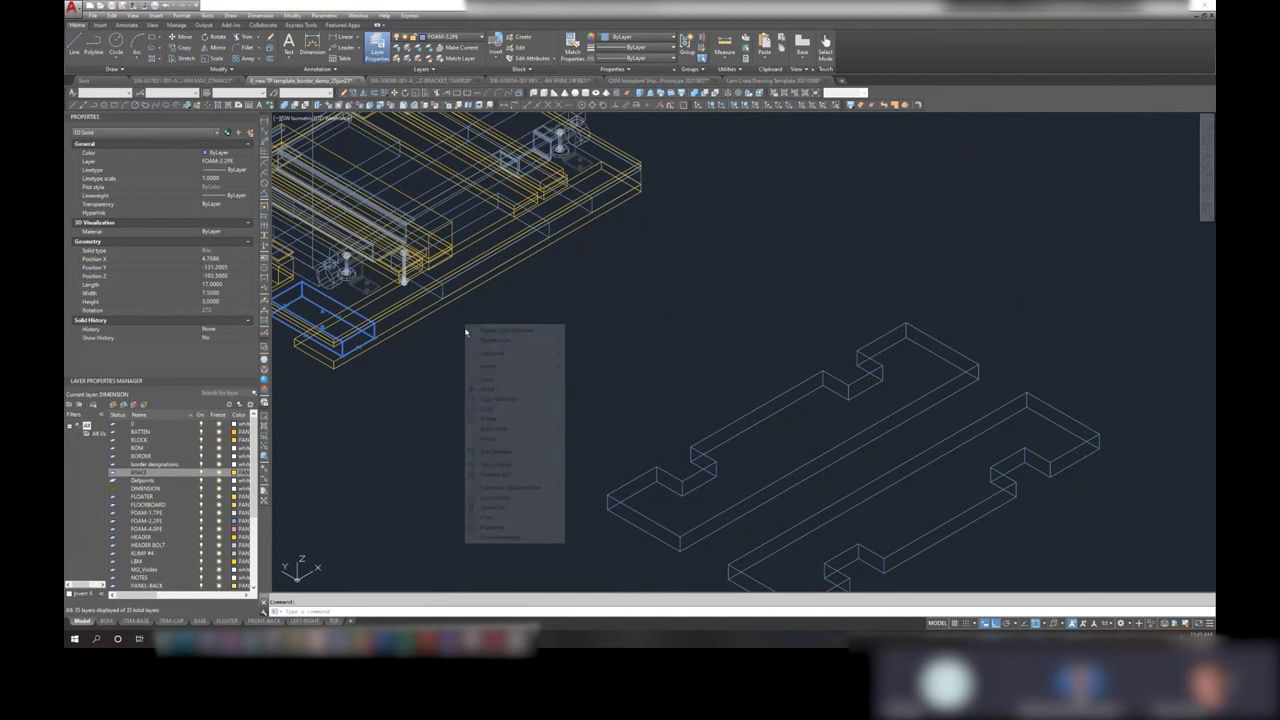
{"action": "left_click", "coordinate": [497, 389]}
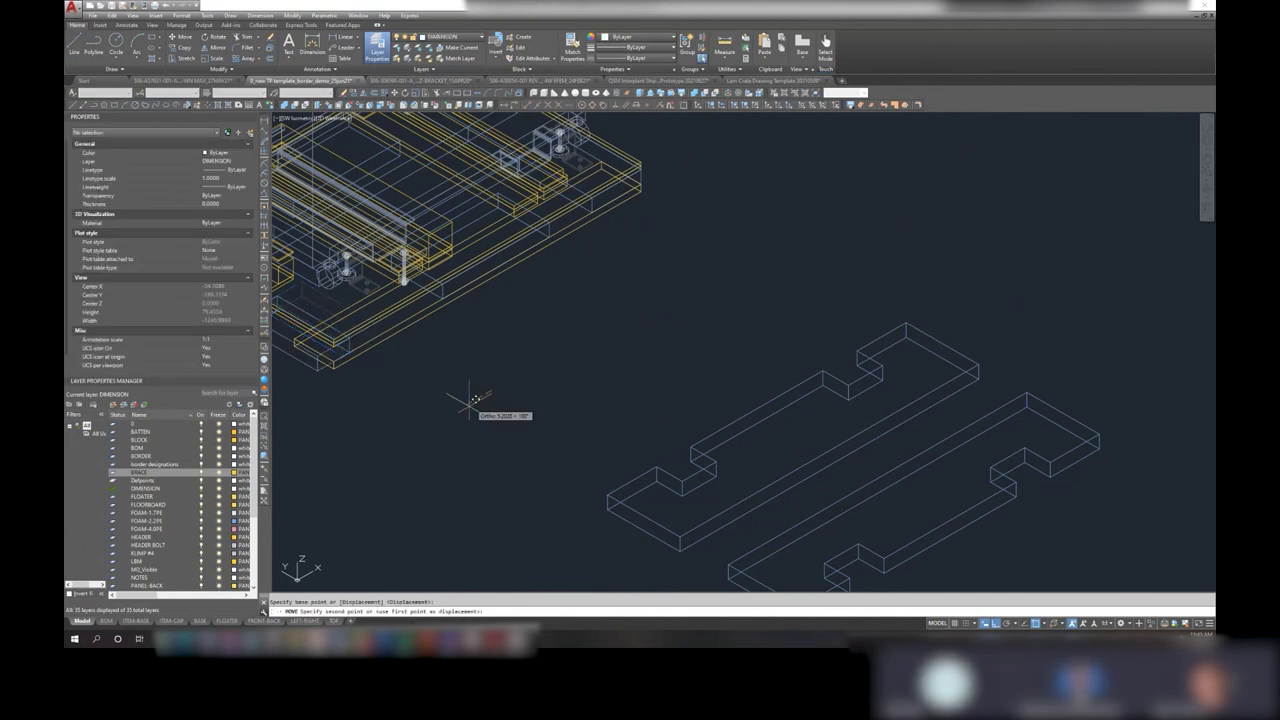
{"action": "key", "text": "Escape"}
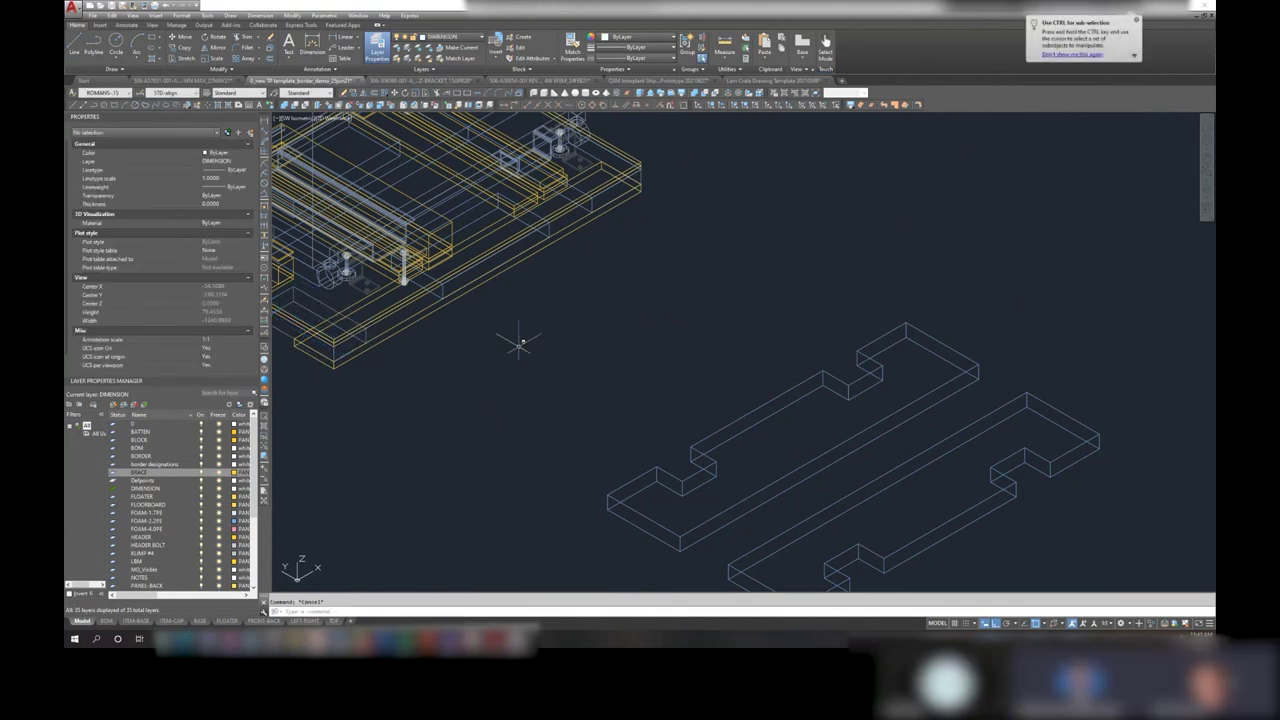
{"action": "scroll", "coordinate": [570, 298], "scroll_direction": "down", "scroll_amount": 2}
{"action": "left_click", "coordinate": [612, 232]}
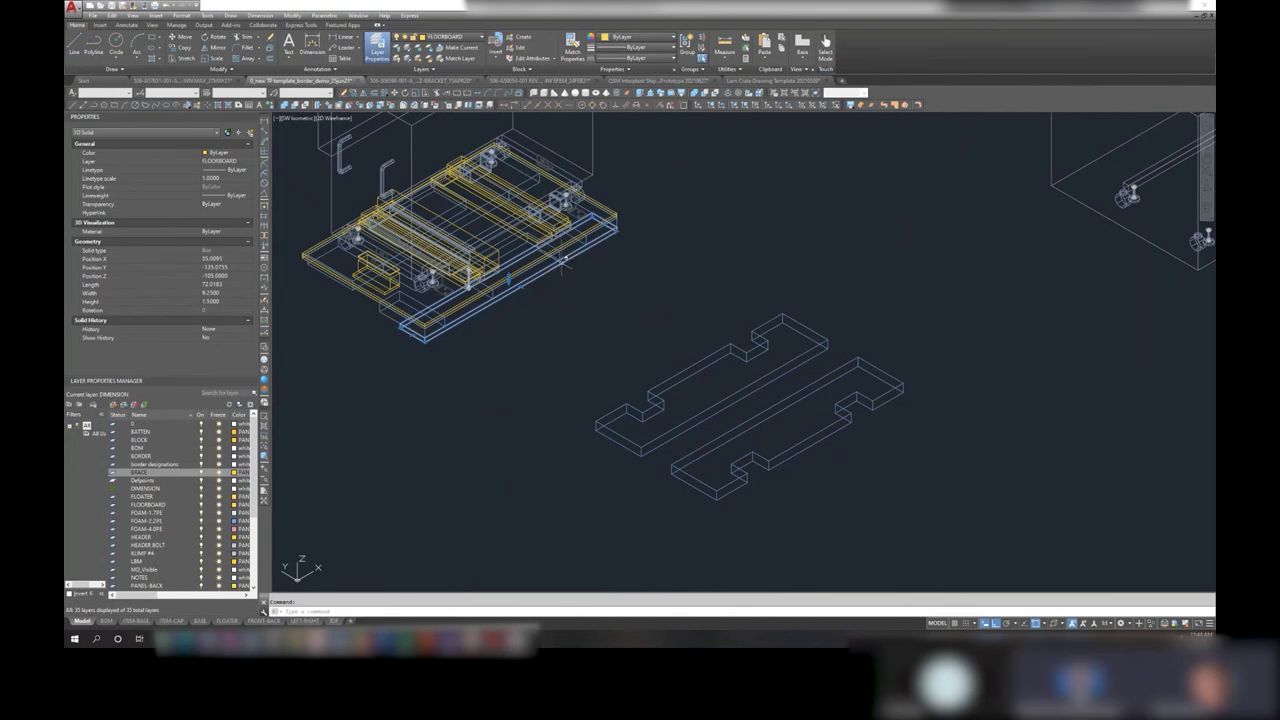
- Set the floorboard's Length to 78 in Quick Properties
{"action": "left_click", "coordinate": [688, 219]}
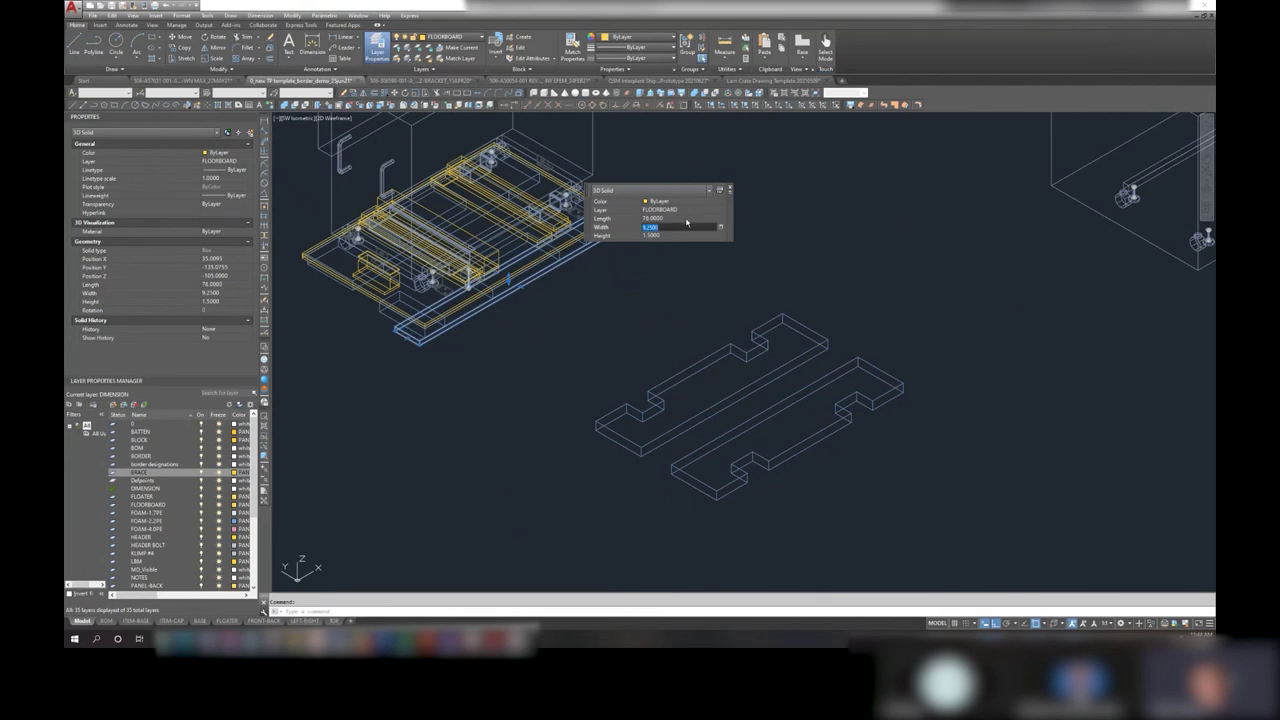
{"action": "key", "text": "Return"}
{"action": "key", "text": "Escape"}
- Reselect the lengthened floorboard after trying and cancelling a move
{"action": "scroll", "coordinate": [588, 224], "scroll_direction": "up", "scroll_amount": 3}
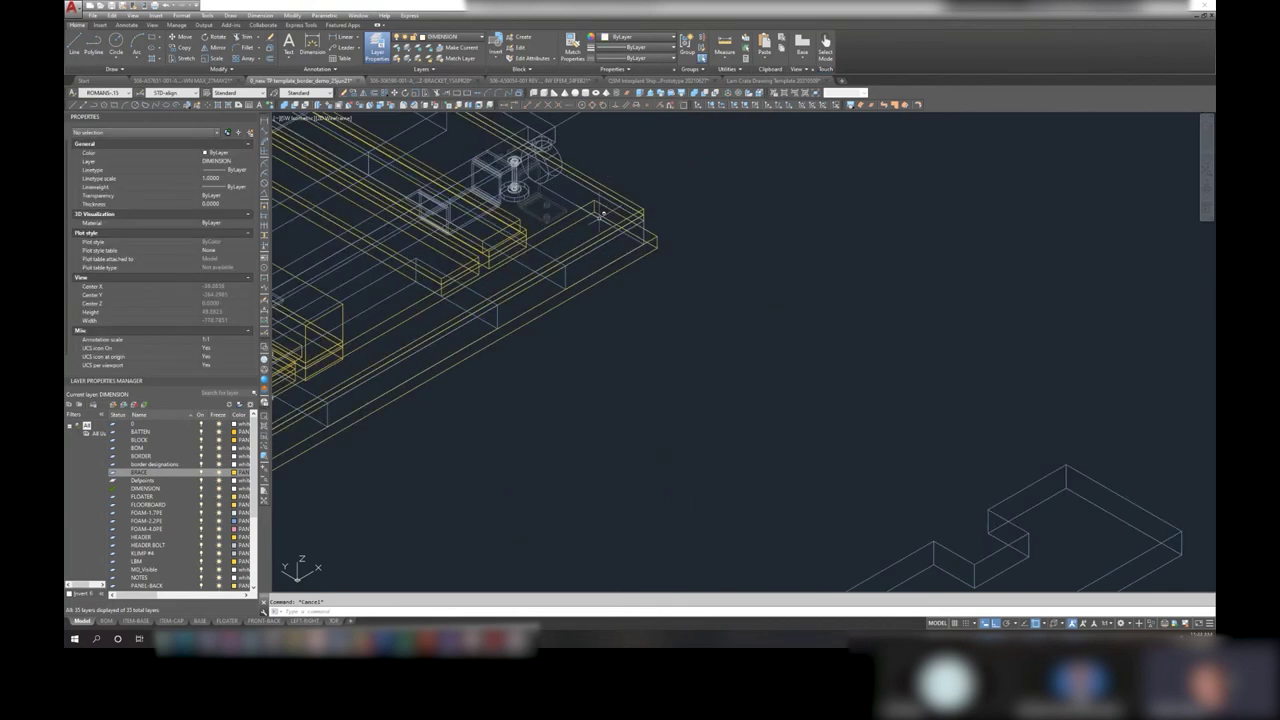
{"action": "scroll", "coordinate": [703, 203], "scroll_direction": "up", "scroll_amount": 1}
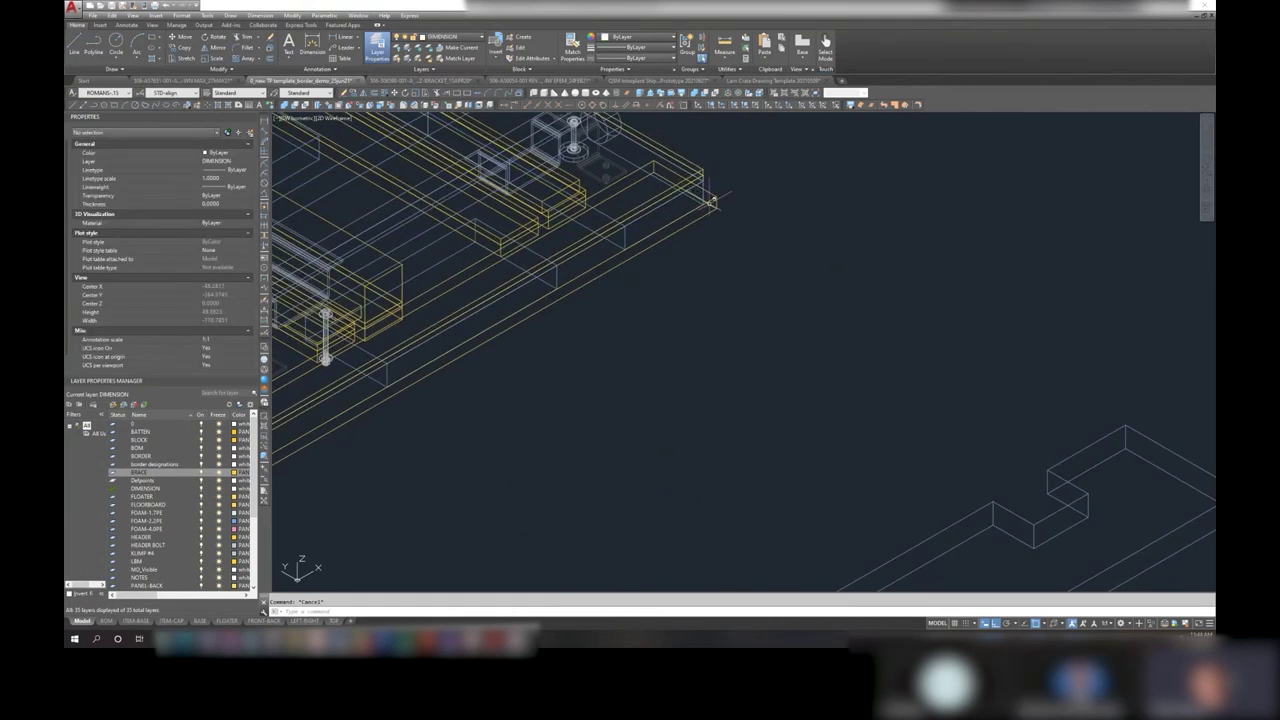
{"action": "scroll", "coordinate": [755, 189], "scroll_direction": "down", "scroll_amount": 2}
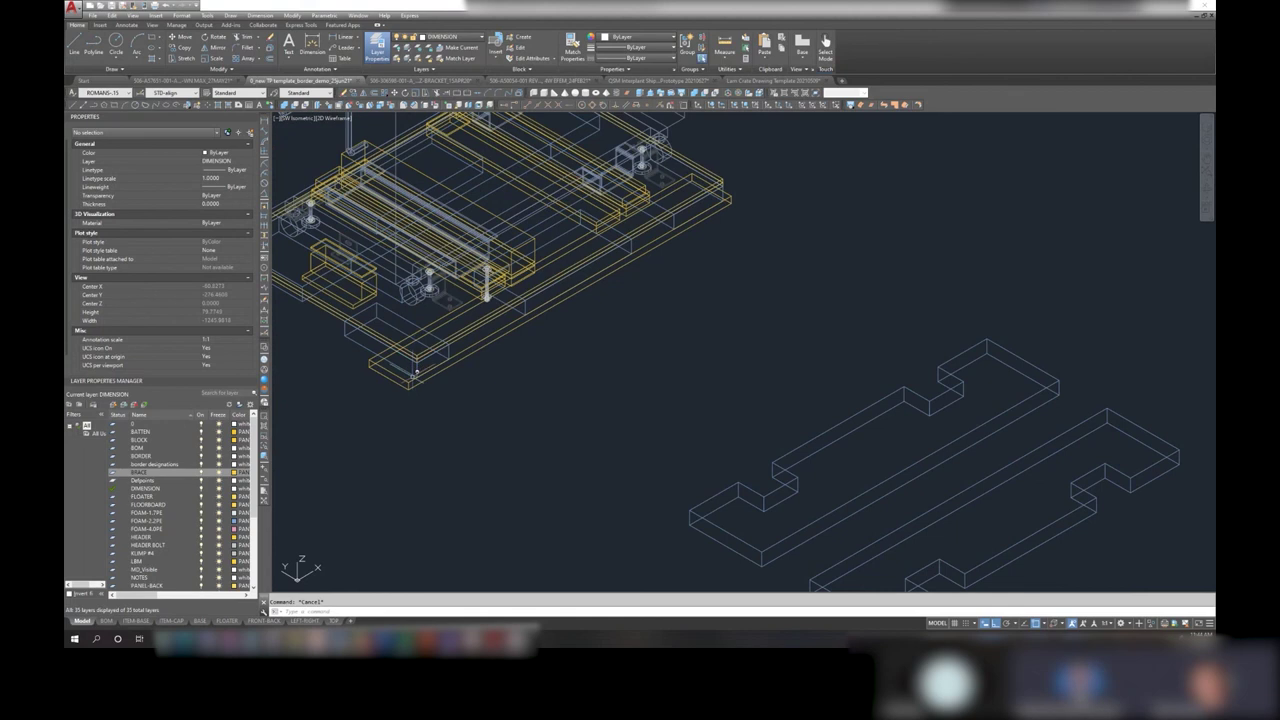
{"action": "left_click", "coordinate": [546, 296]}
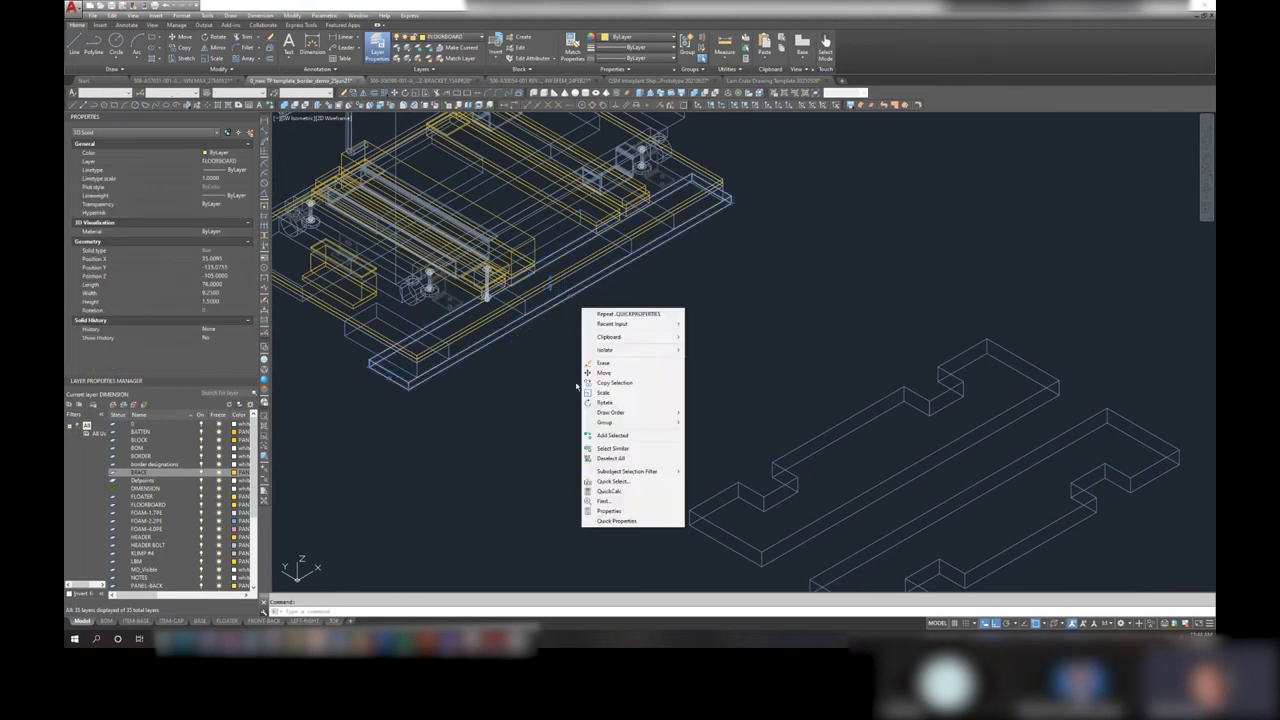
{"action": "right_click", "coordinate": [581, 308]}
{"action": "left_click", "coordinate": [606, 373]}
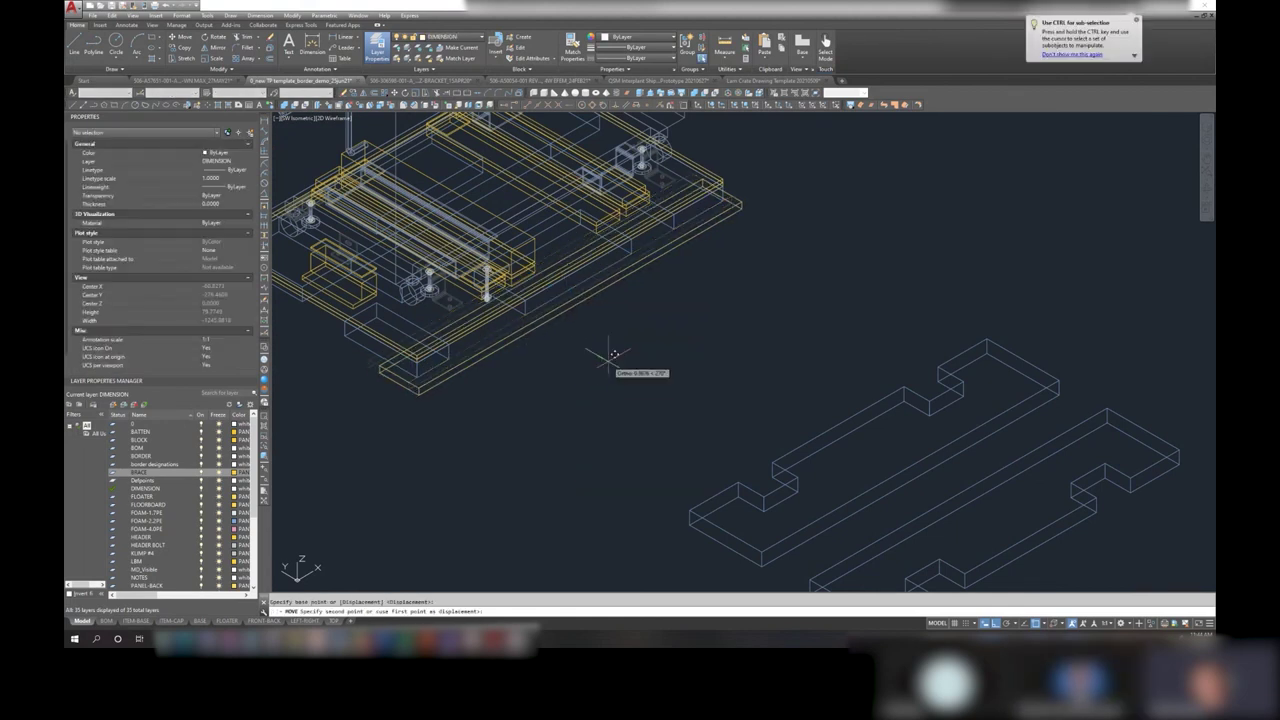
{"action": "key", "text": "Escape"}
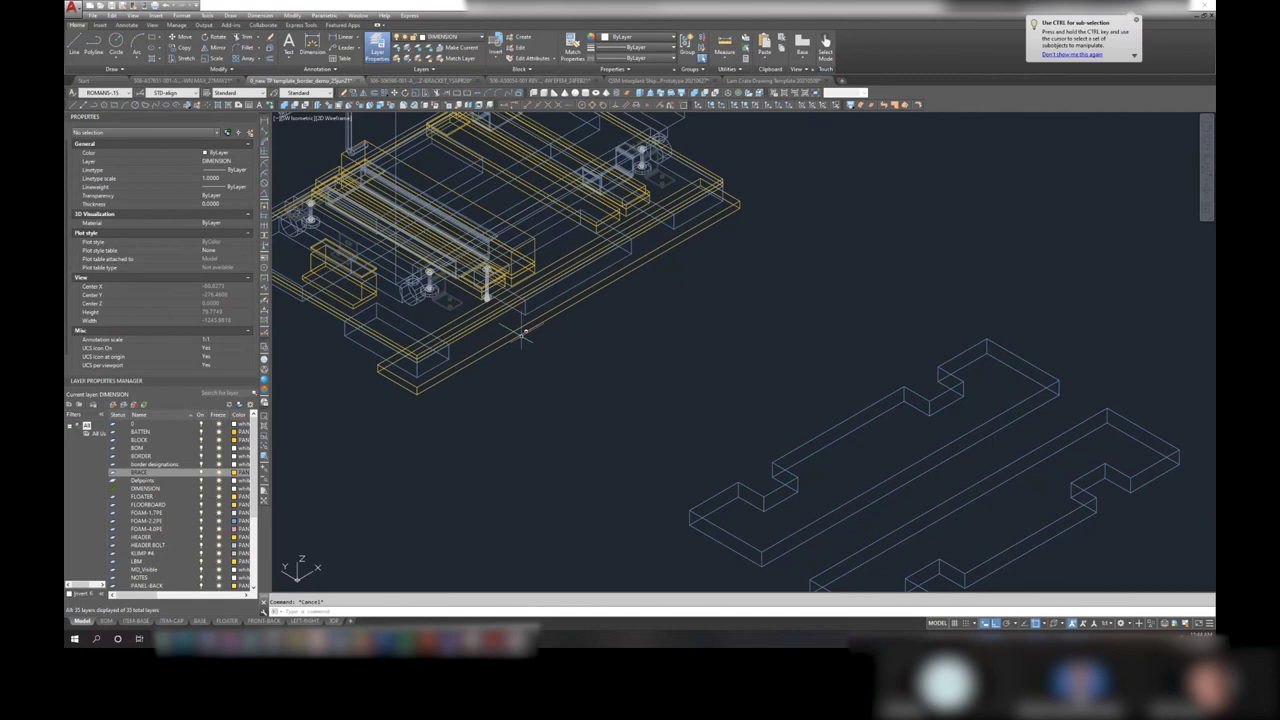
{"action": "scroll", "coordinate": [521, 330], "scroll_direction": "down", "scroll_amount": 3}
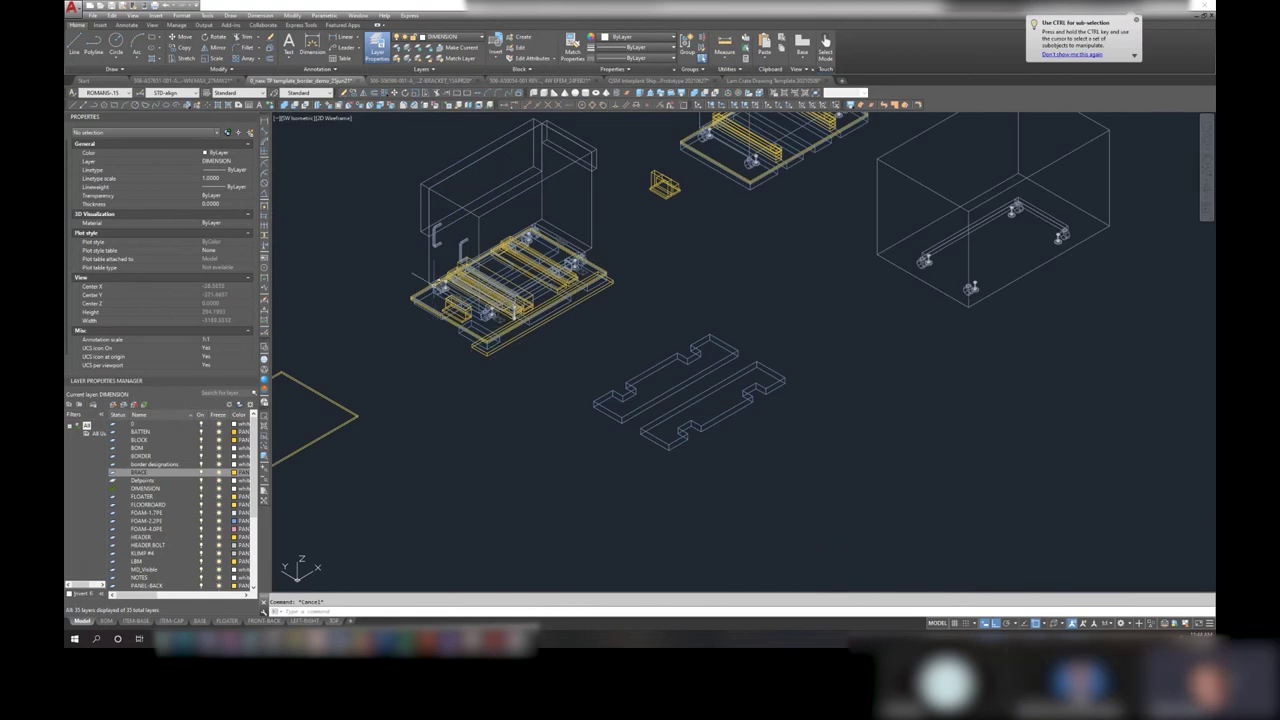
{"action": "scroll", "coordinate": [470, 328], "scroll_direction": "up", "scroll_amount": 2}
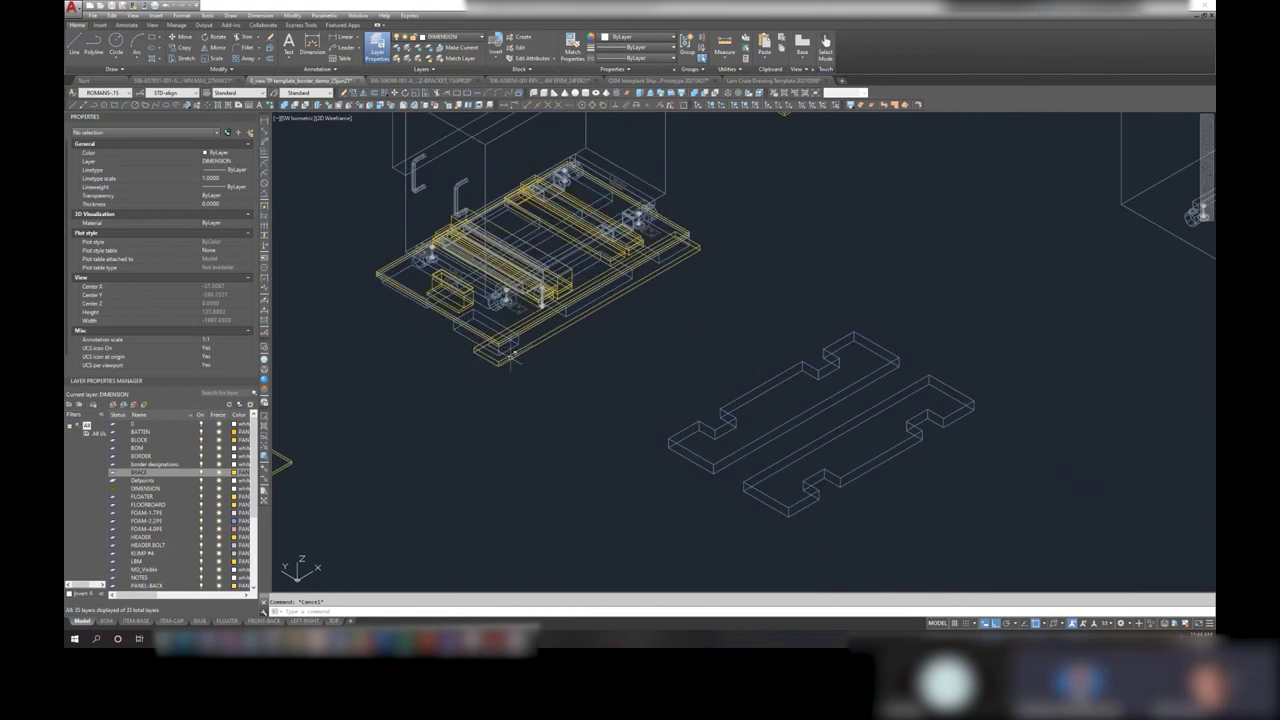
{"action": "left_click", "coordinate": [510, 356]}
- Begin a distance measurement at a top quadrant point, re-enable object snap, then cancel
{"action": "left_click", "coordinate": [724, 45]}
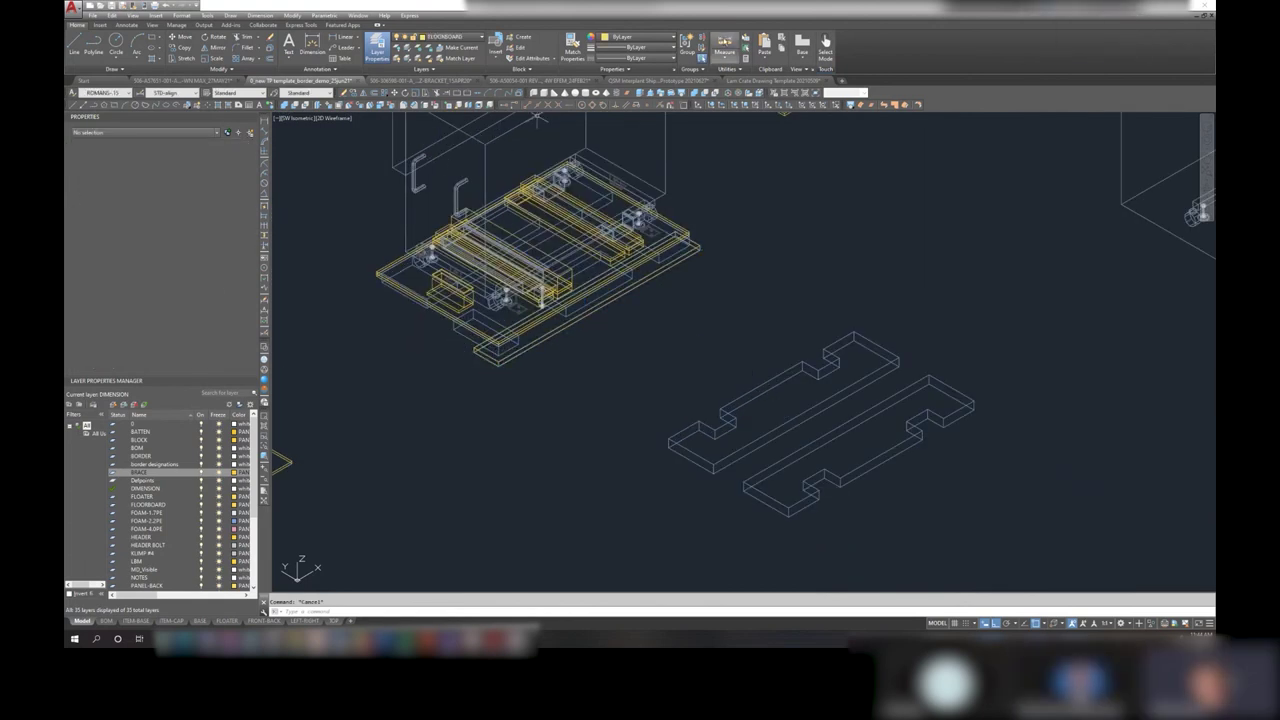
{"action": "scroll", "coordinate": [462, 187], "scroll_direction": "up", "scroll_amount": 2}
{"action": "scroll", "coordinate": [455, 188], "scroll_direction": "up", "scroll_amount": 3}
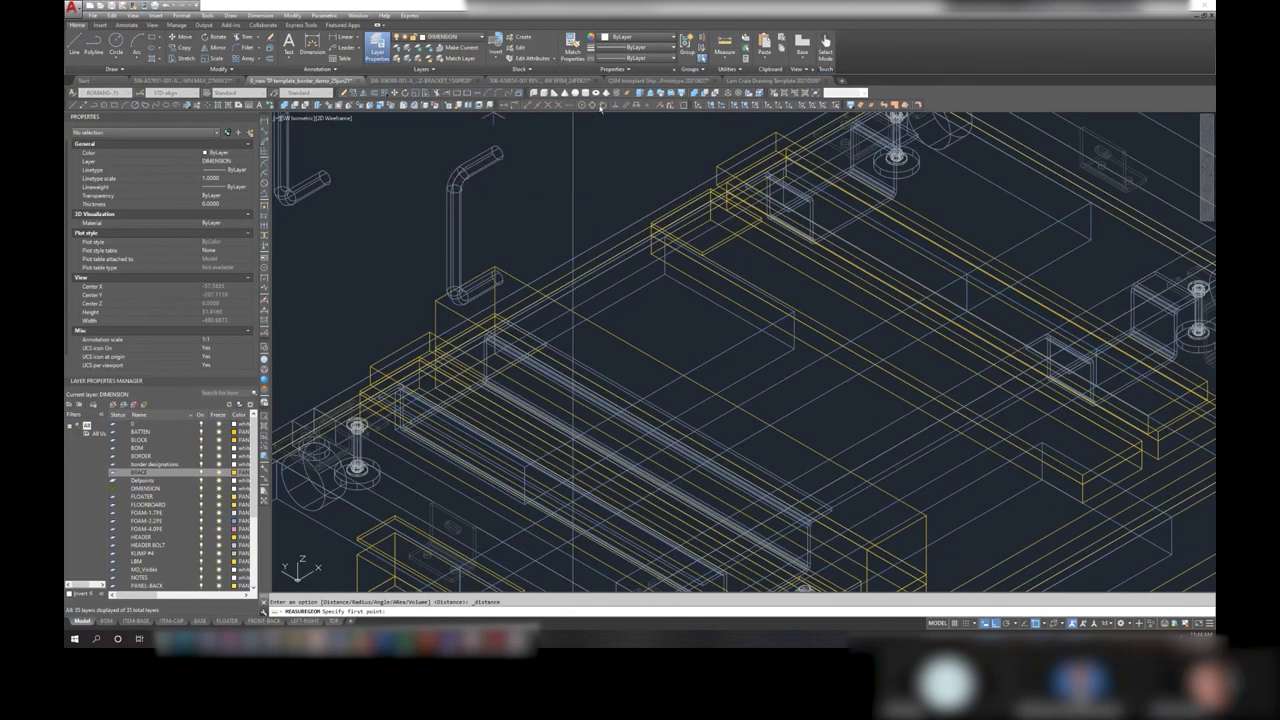
{"action": "left_click", "coordinate": [594, 106]}
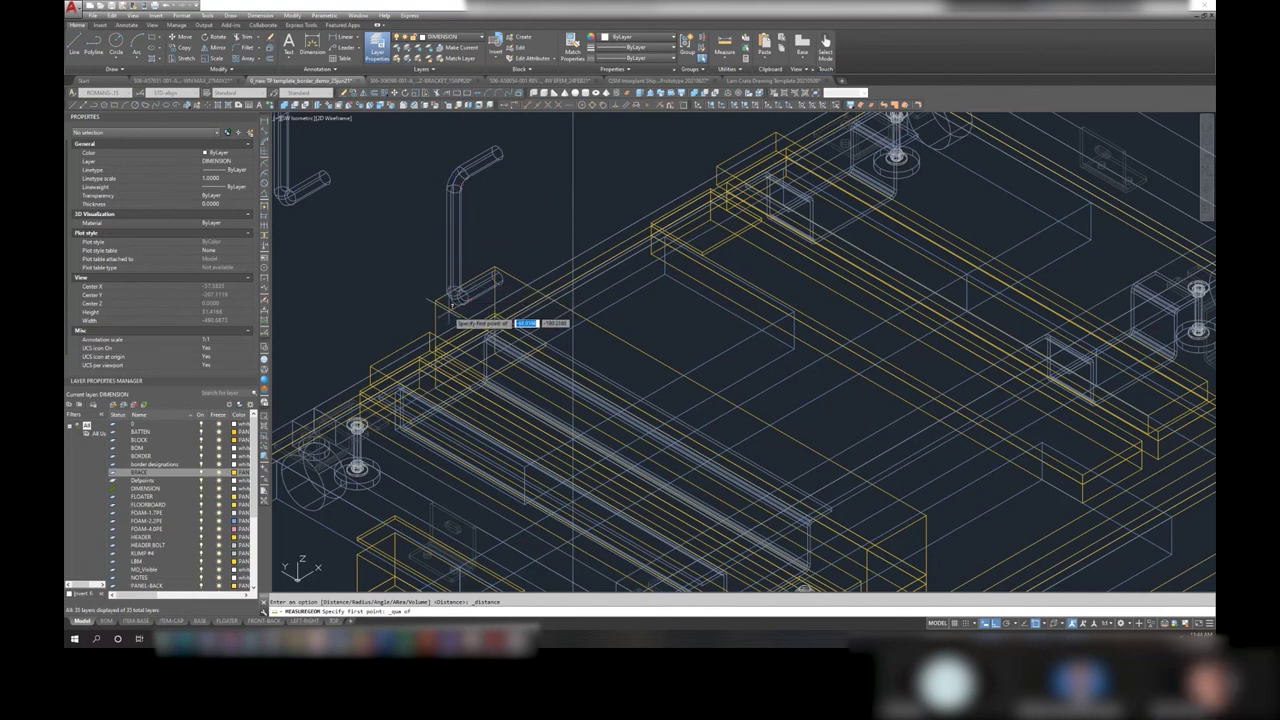
{"action": "key", "text": "F3"}
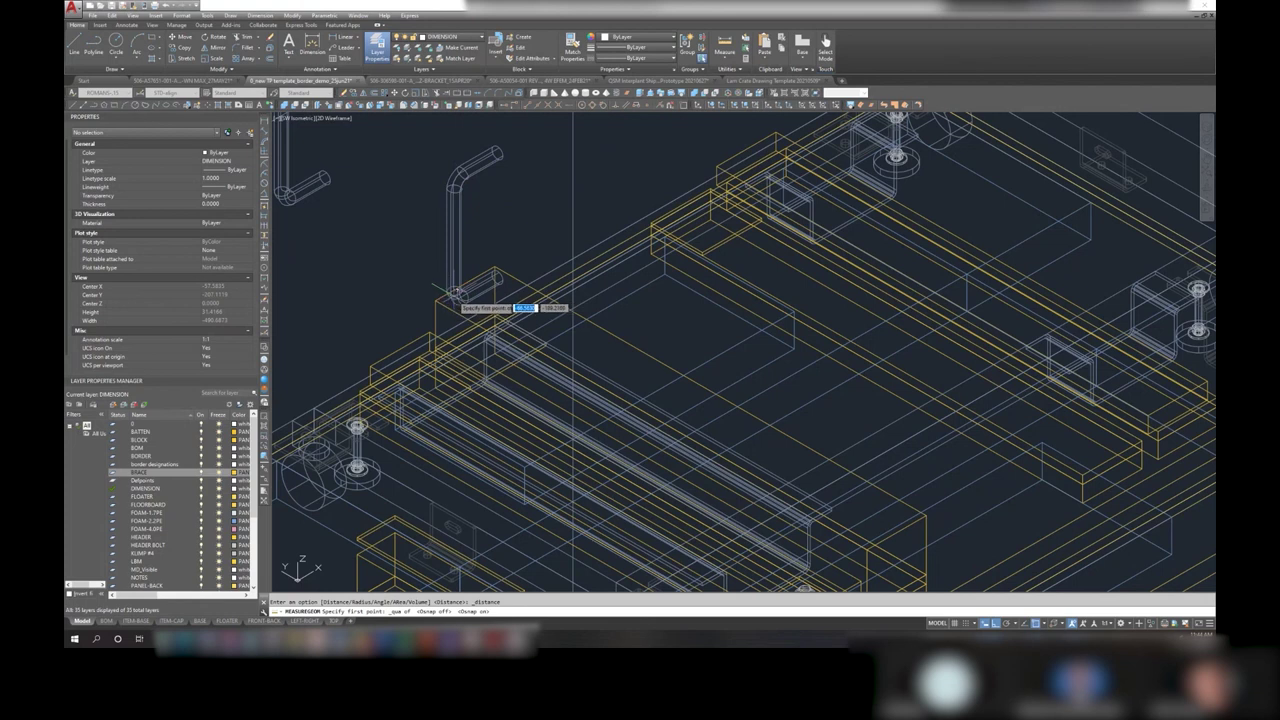
{"action": "scroll", "coordinate": [455, 165], "scroll_direction": "down", "scroll_amount": 5}
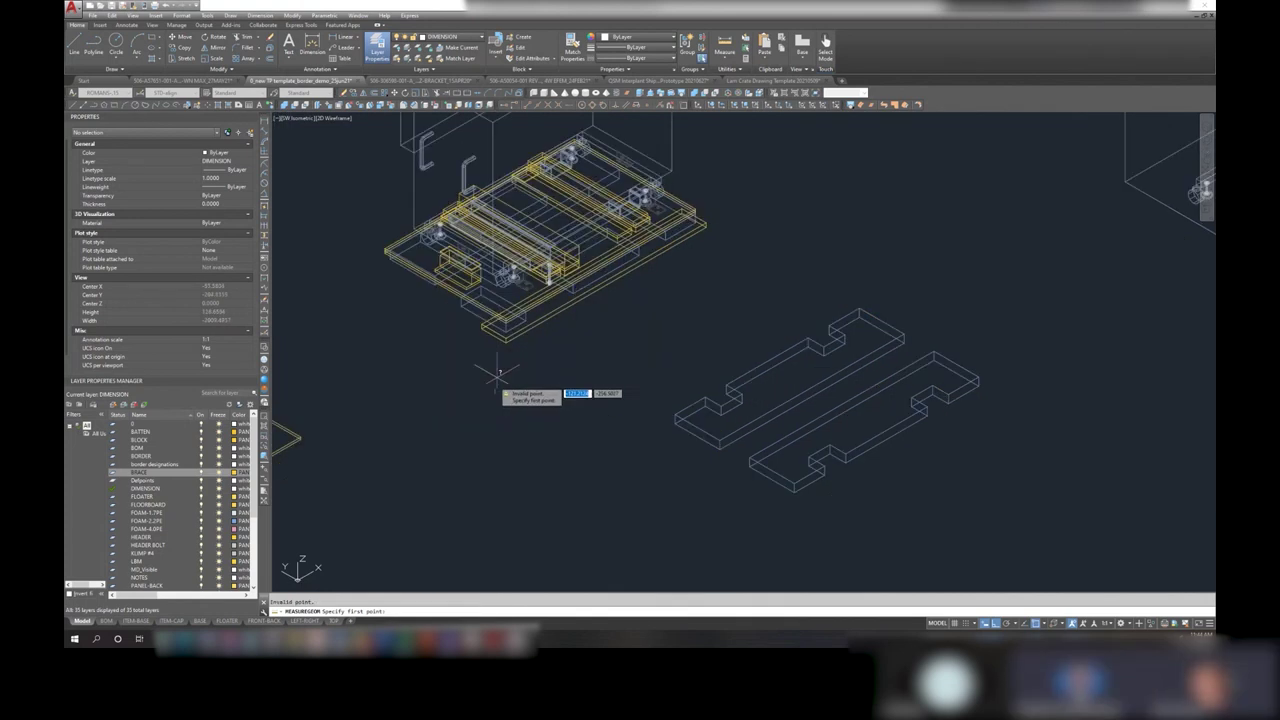
{"action": "scroll", "coordinate": [522, 328], "scroll_direction": "up", "scroll_amount": 5}
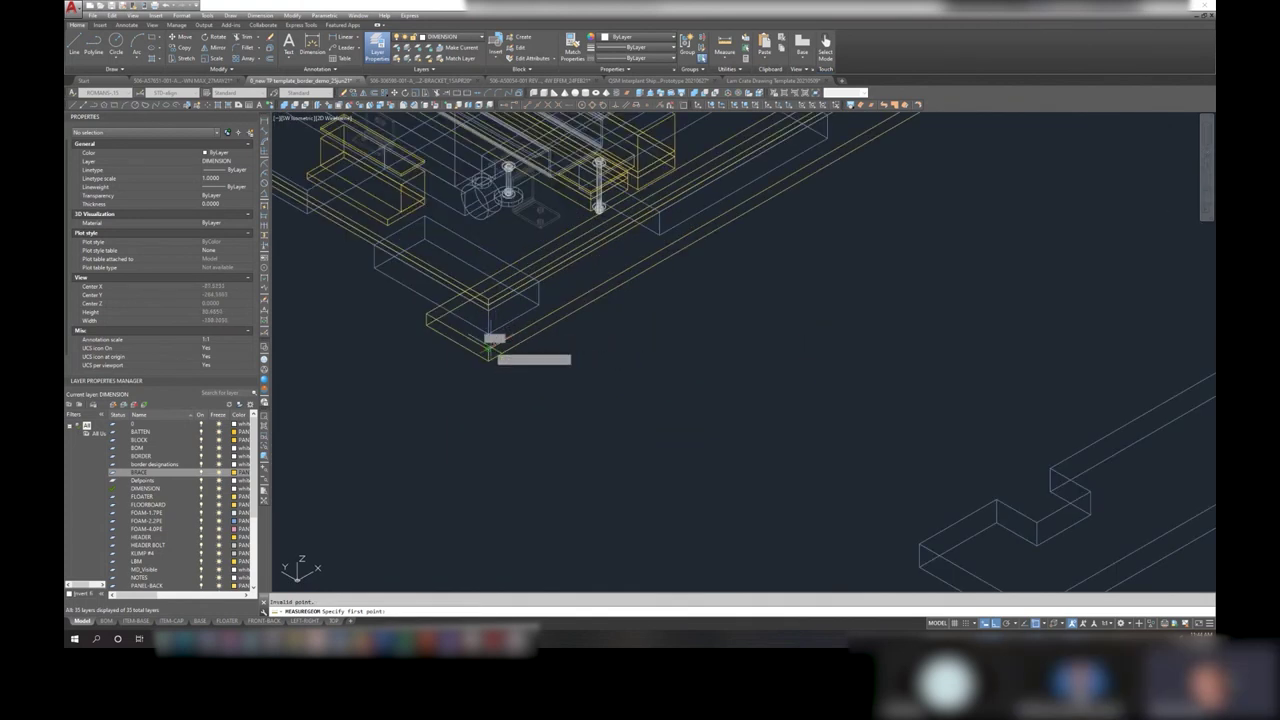
{"action": "key", "text": "Escape"}
{"action": "scroll", "coordinate": [500, 318], "scroll_direction": "down", "scroll_amount": 3}
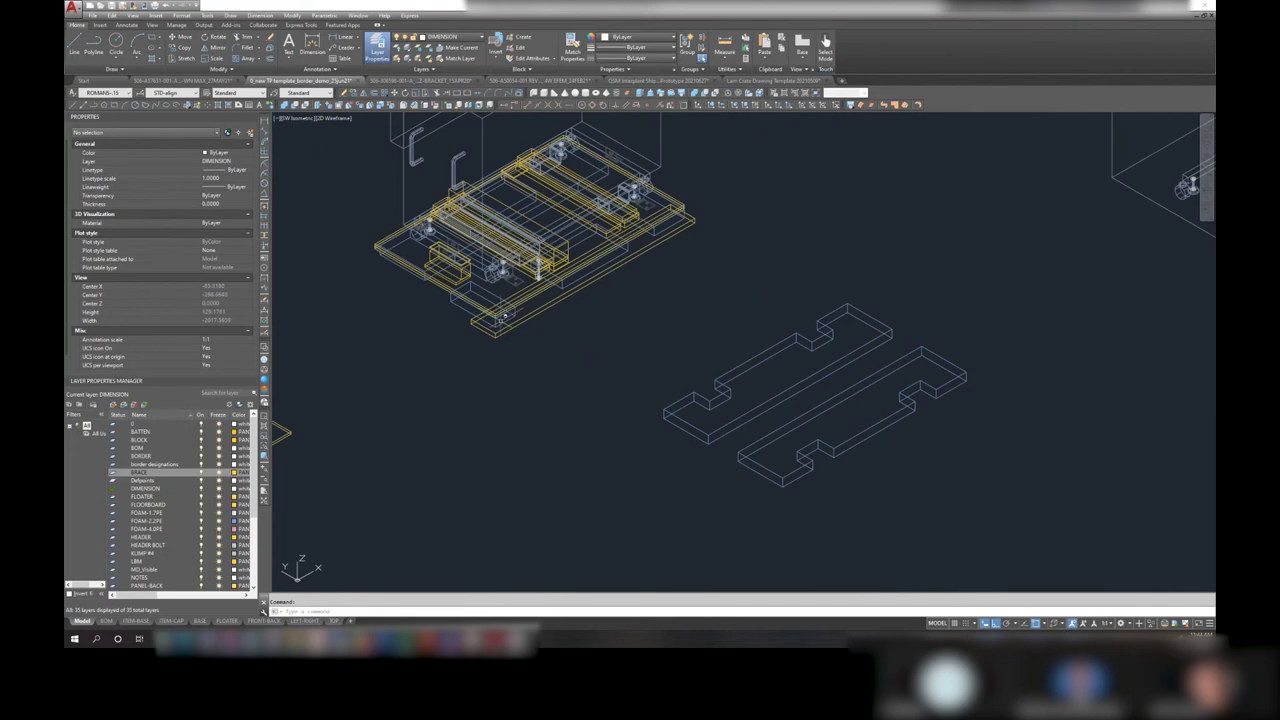
- Retry measuring from the base corner up to the top midpoint and quadrant, then cancel
{"action": "left_click", "coordinate": [724, 45]}
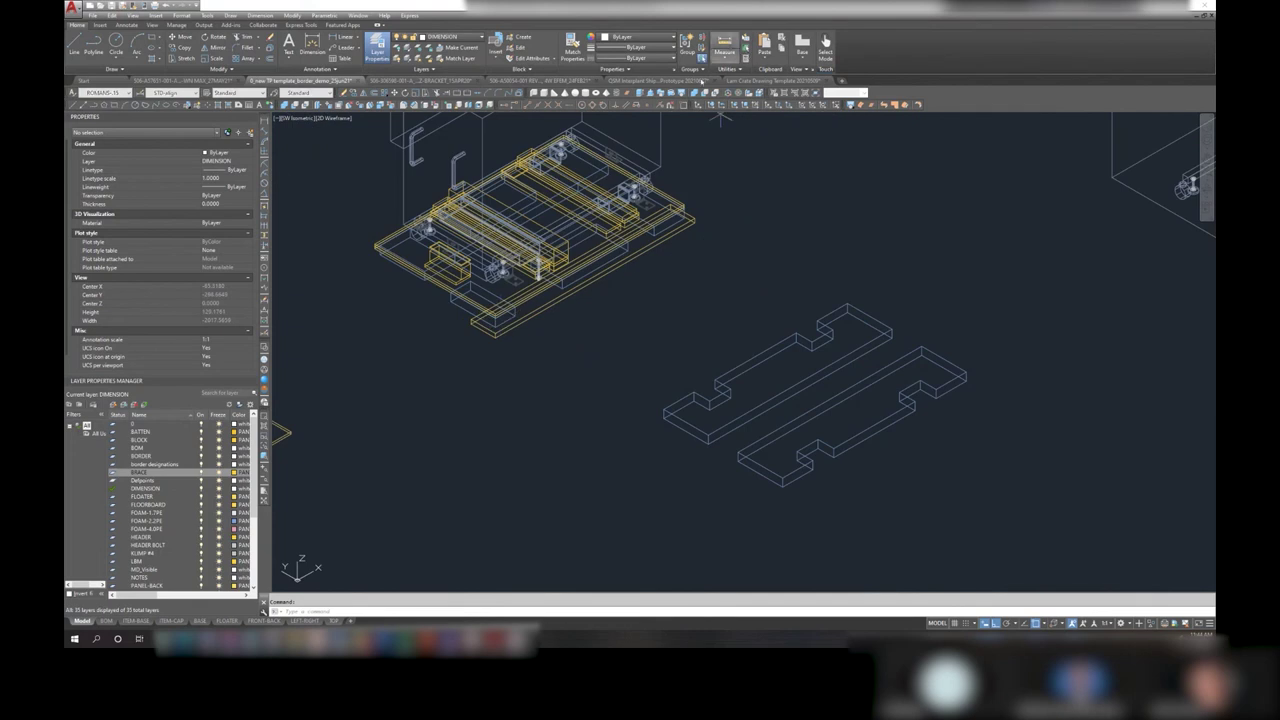
{"action": "left_click", "coordinate": [492, 328]}
{"action": "scroll", "coordinate": [440, 170], "scroll_direction": "up", "scroll_amount": 2}
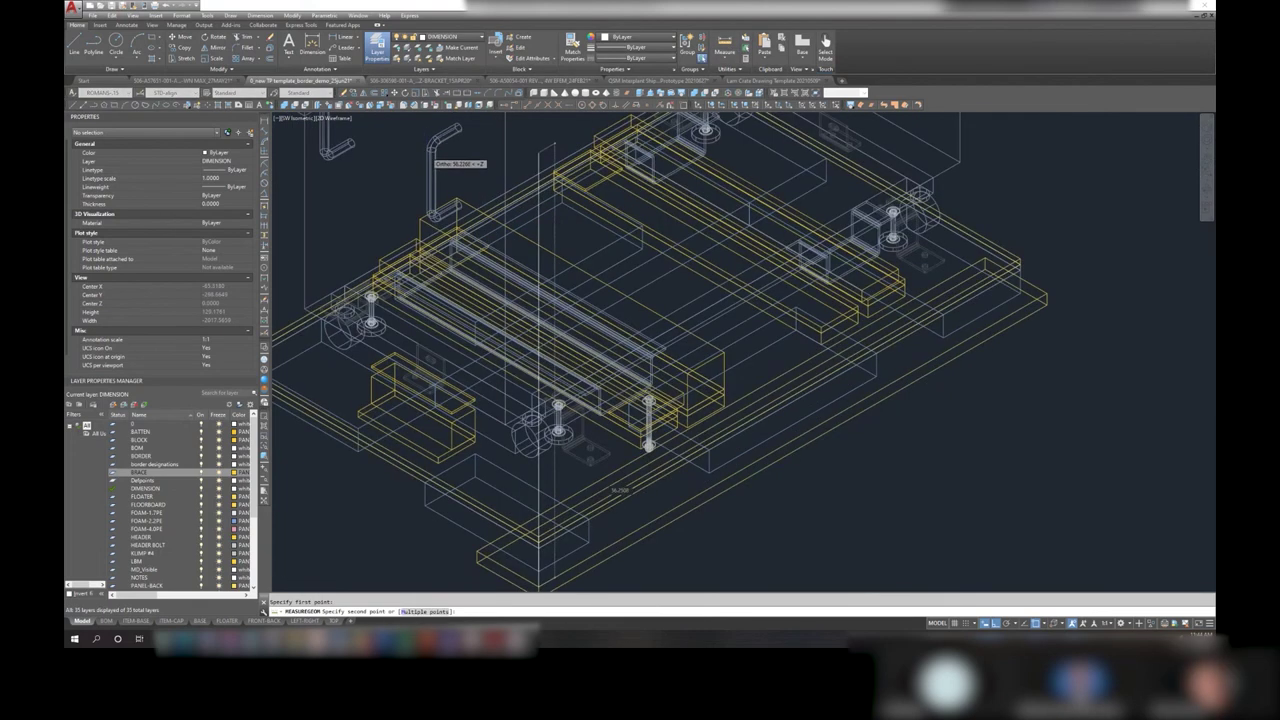
{"action": "scroll", "coordinate": [432, 150], "scroll_direction": "up", "scroll_amount": 2}
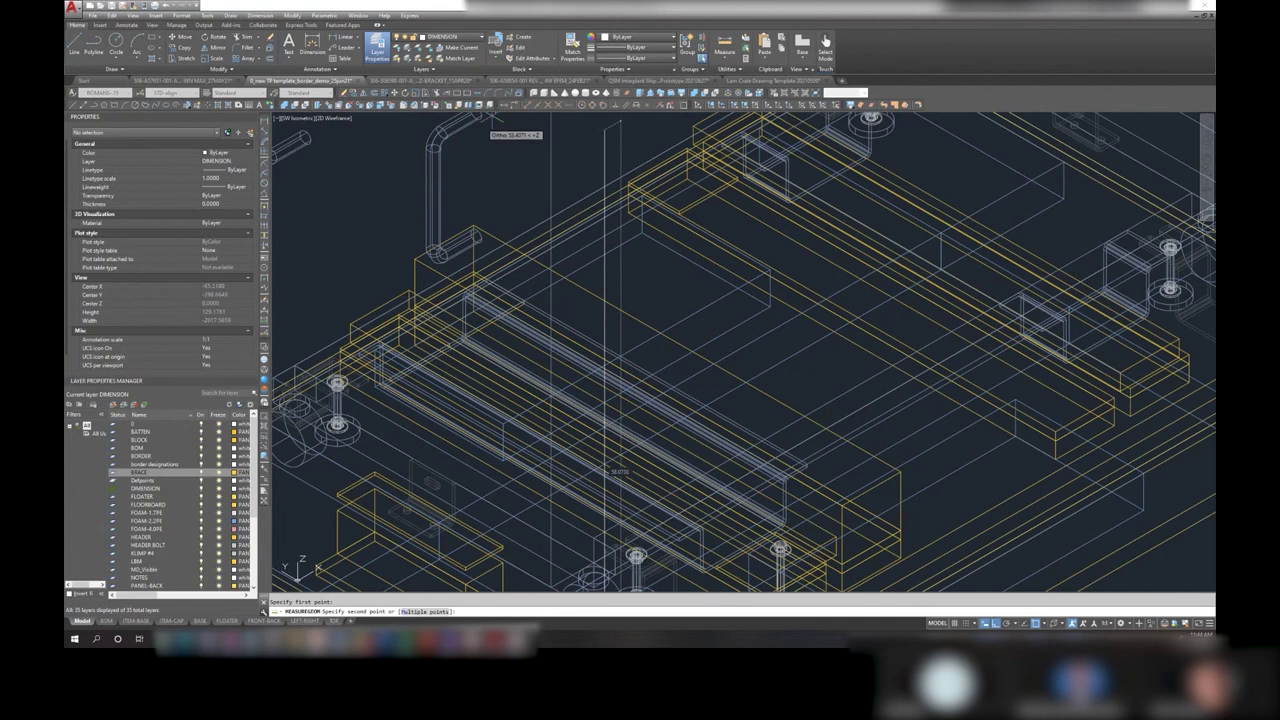
{"action": "left_click", "coordinate": [540, 107]}
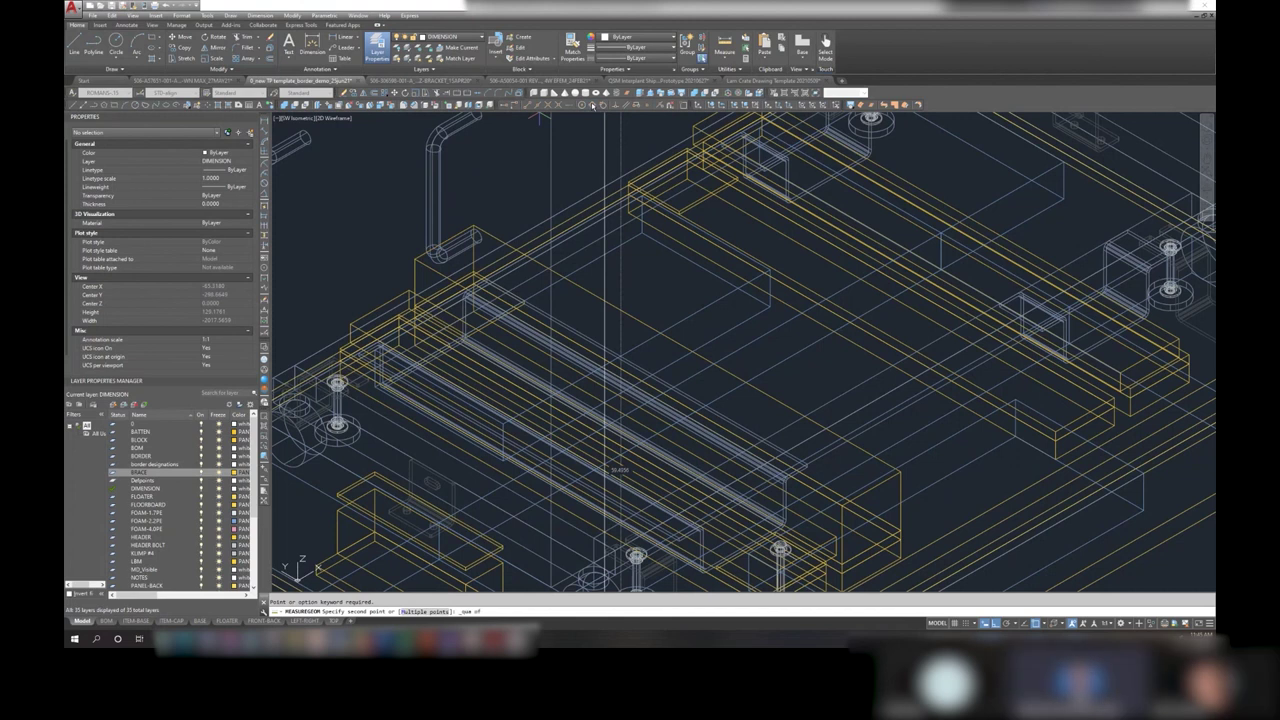
{"action": "left_click", "coordinate": [593, 106]}
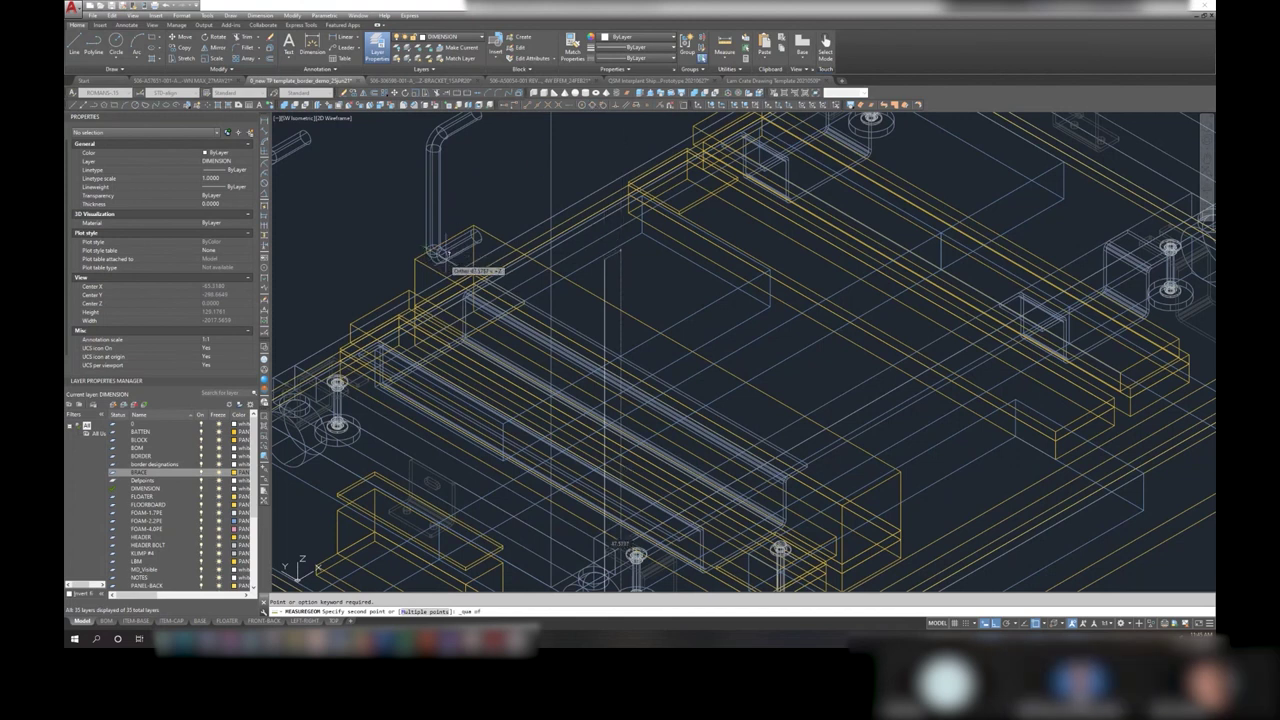
{"action": "key", "text": "Escape"}
- Measure from the enclosure's top corner down to the floorboard's base corner
{"action": "scroll", "coordinate": [480, 260], "scroll_direction": "down", "scroll_amount": 2}
{"action": "scroll", "coordinate": [500, 310], "scroll_direction": "down", "scroll_amount": 2}
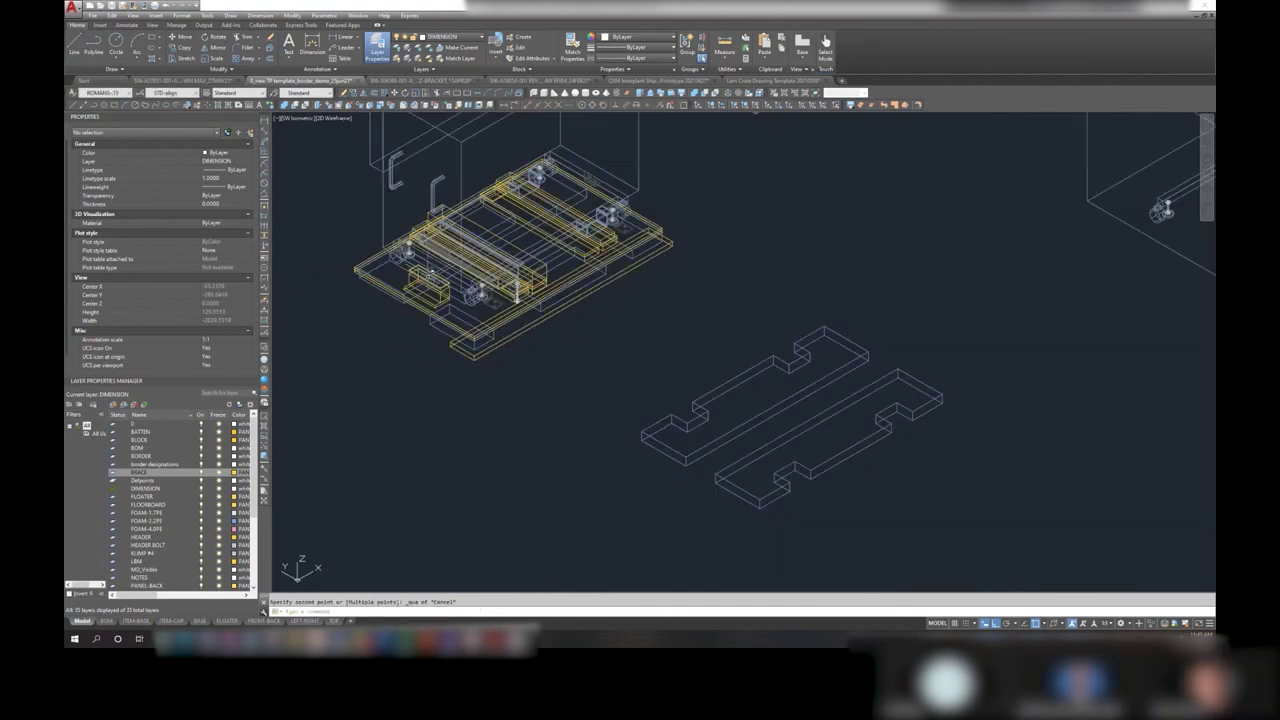
{"action": "scroll", "coordinate": [512, 342], "scroll_direction": "down", "scroll_amount": 1}
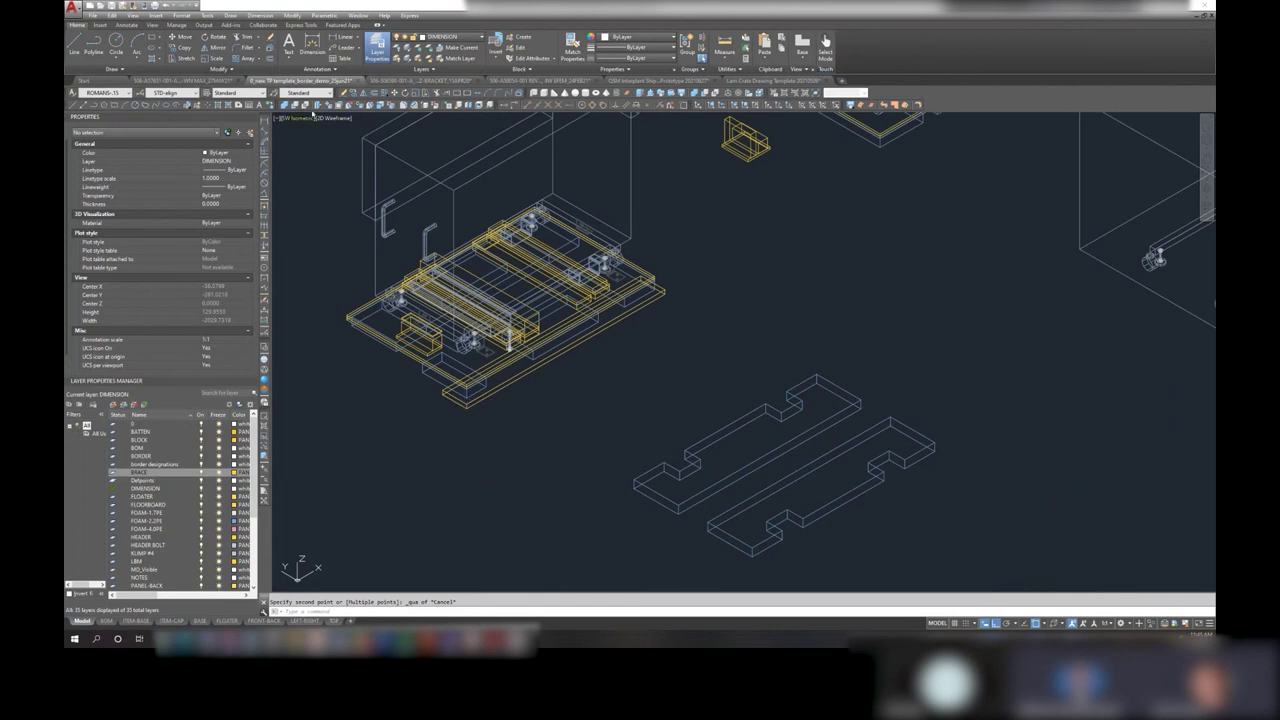
{"action": "middle_click_drag", "start_coordinate": [540, 300], "coordinate": [475, 390]}
{"action": "left_click", "coordinate": [595, 382]}
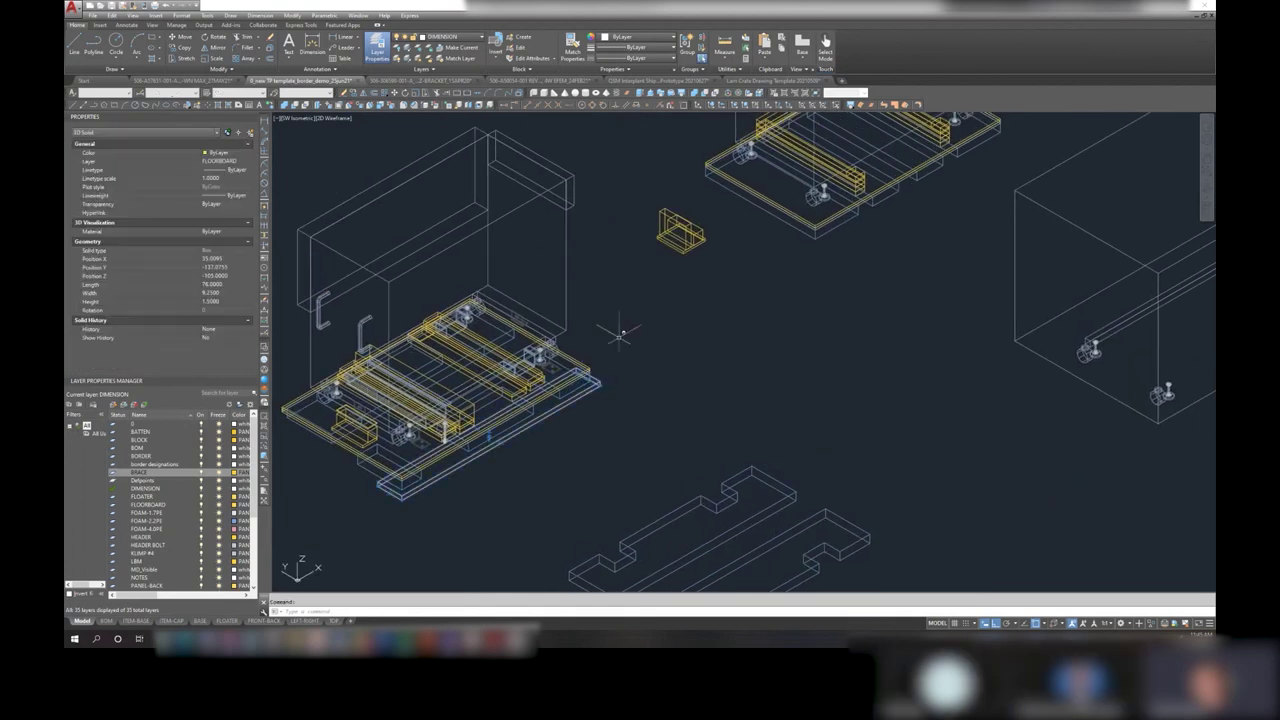
{"action": "left_click", "coordinate": [724, 45]}
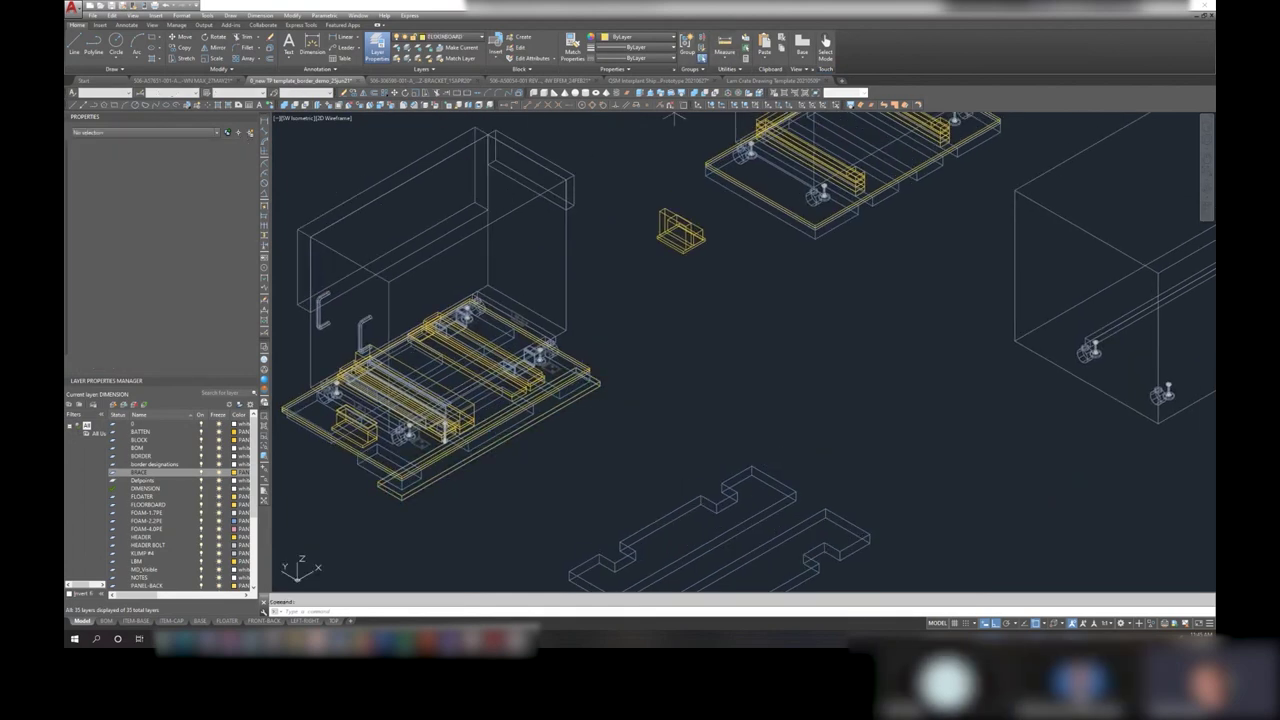
{"action": "left_click", "coordinate": [573, 175]}
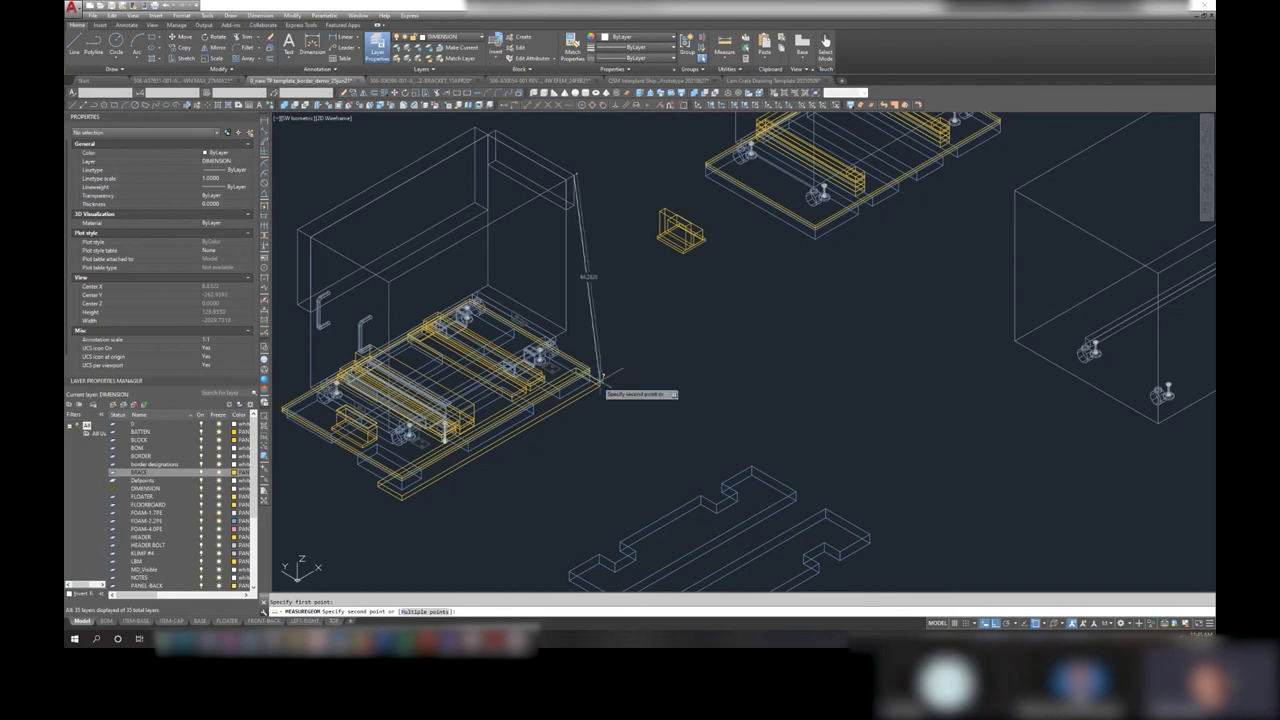
{"action": "left_click", "coordinate": [602, 381]}
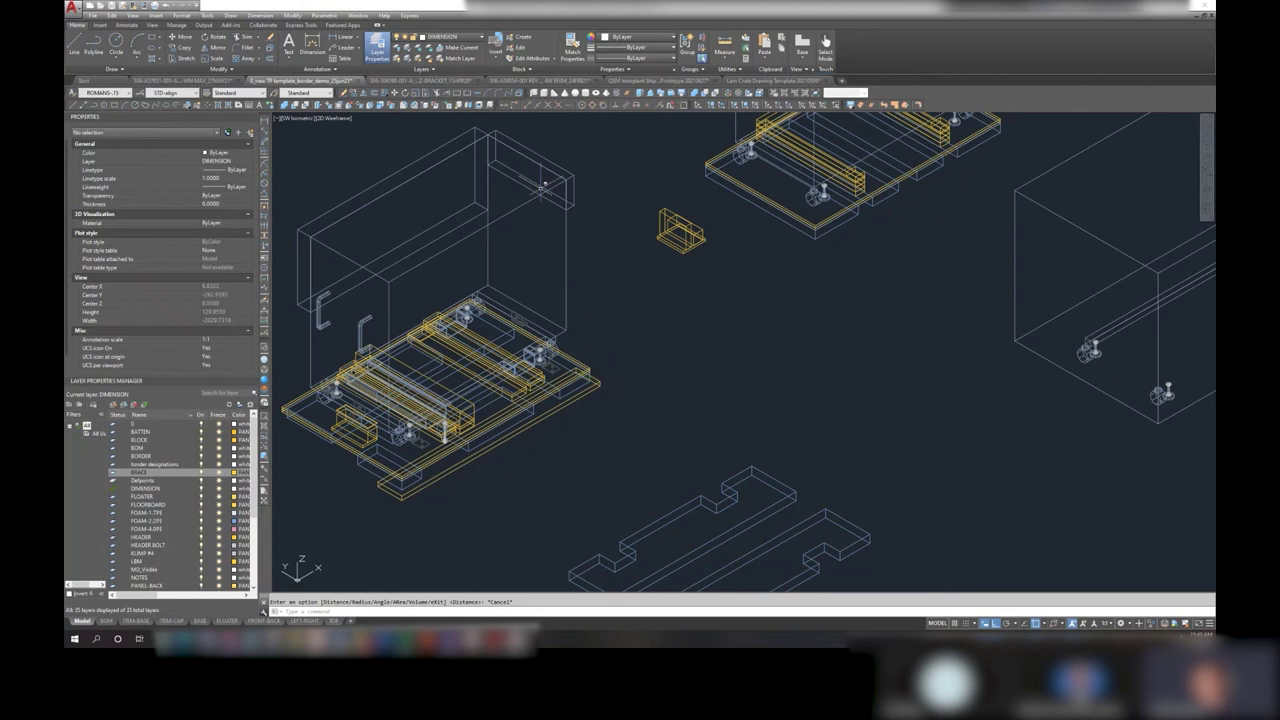
- Switch to the Front view and measure the lower-left elevation's right edge from top to base
{"action": "left_click", "coordinate": [306, 120]}
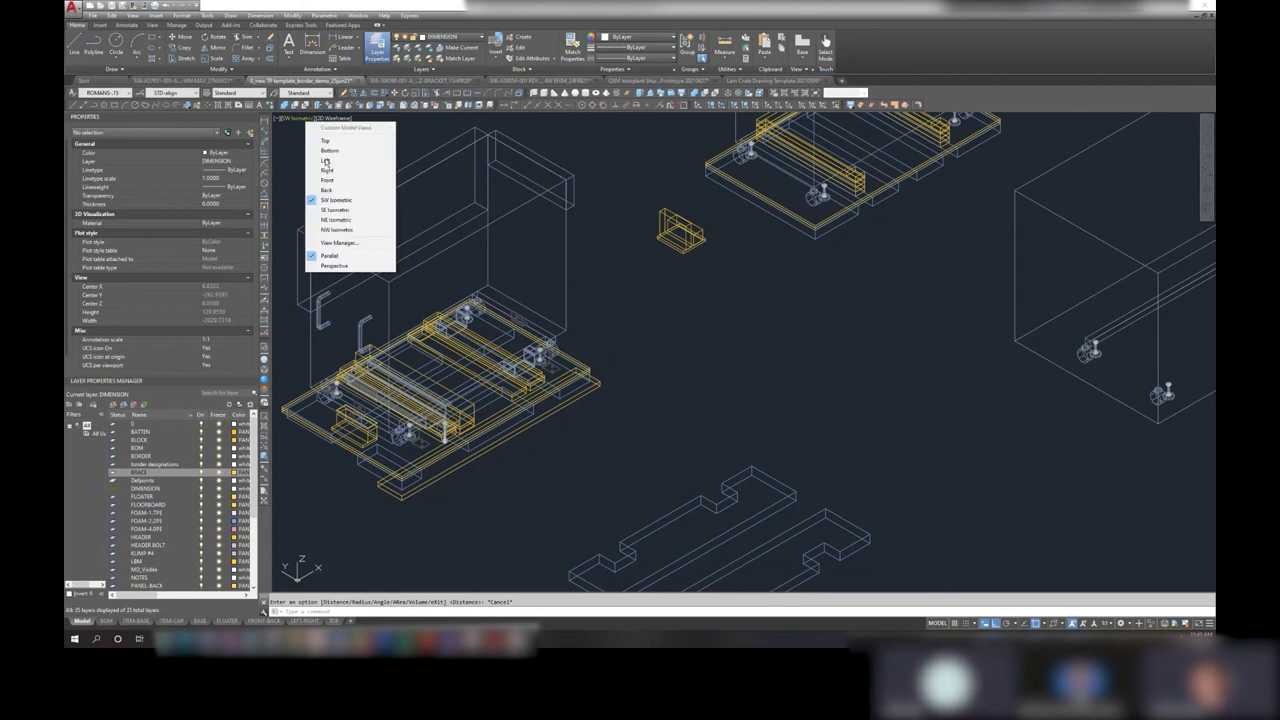
{"action": "left_click", "coordinate": [350, 180]}
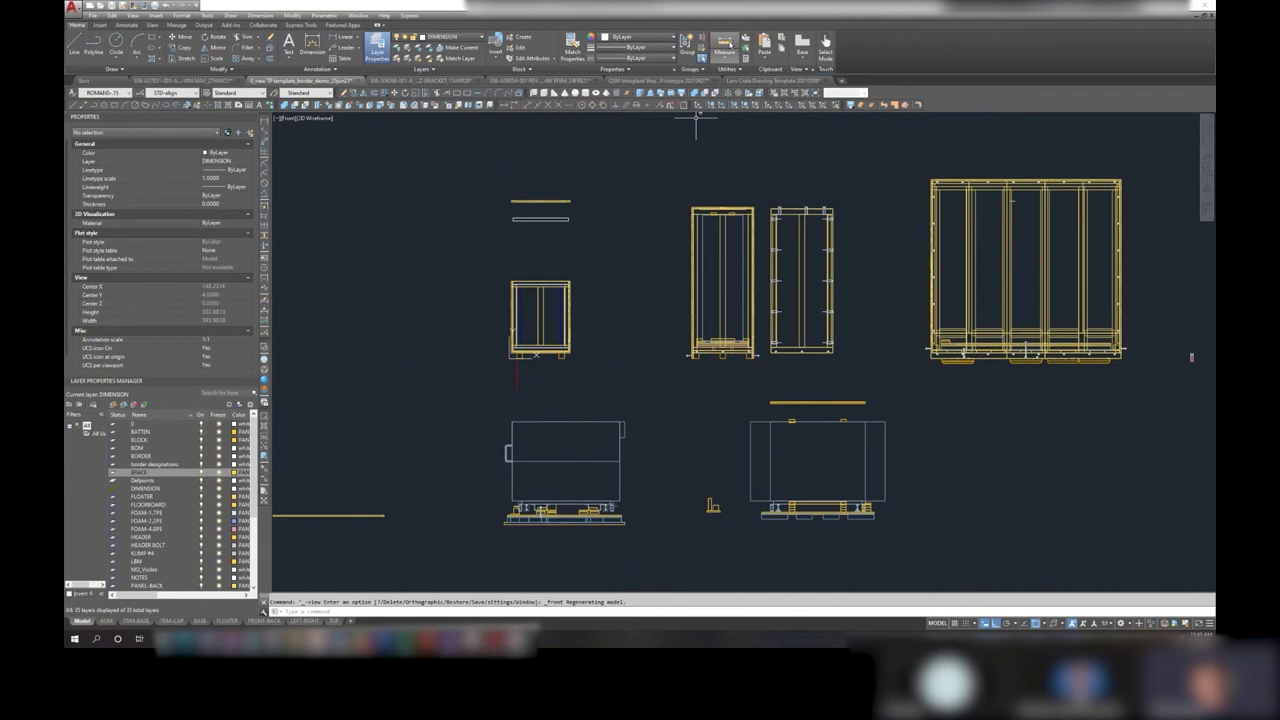
{"action": "left_click", "coordinate": [724, 44]}
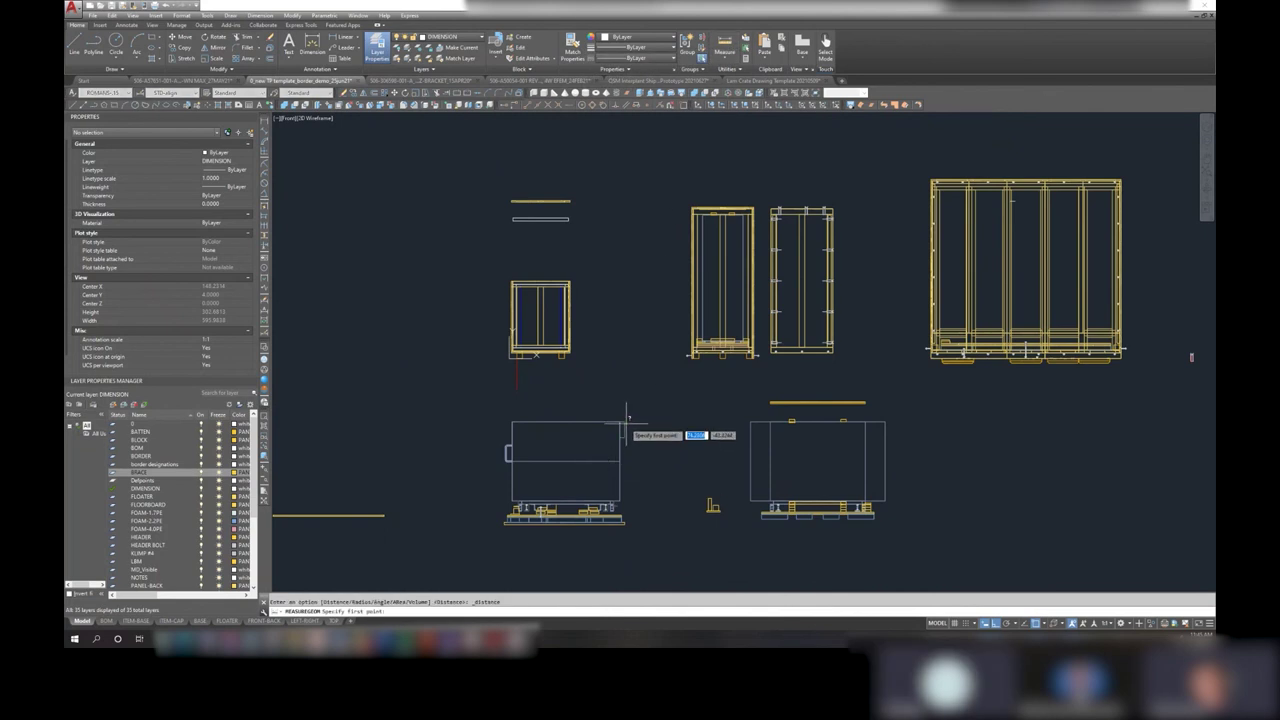
{"action": "left_click", "coordinate": [625, 422]}
{"action": "left_click", "coordinate": [625, 520]}
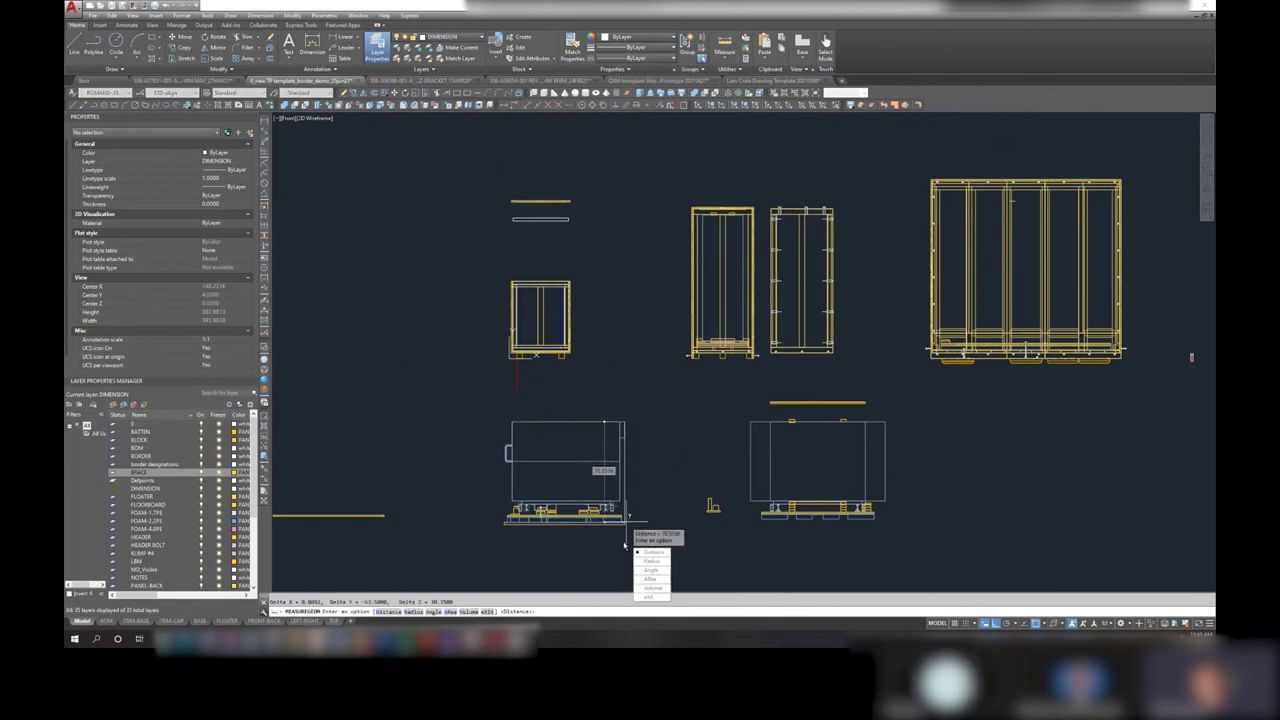
{"action": "key", "text": "Escape"}
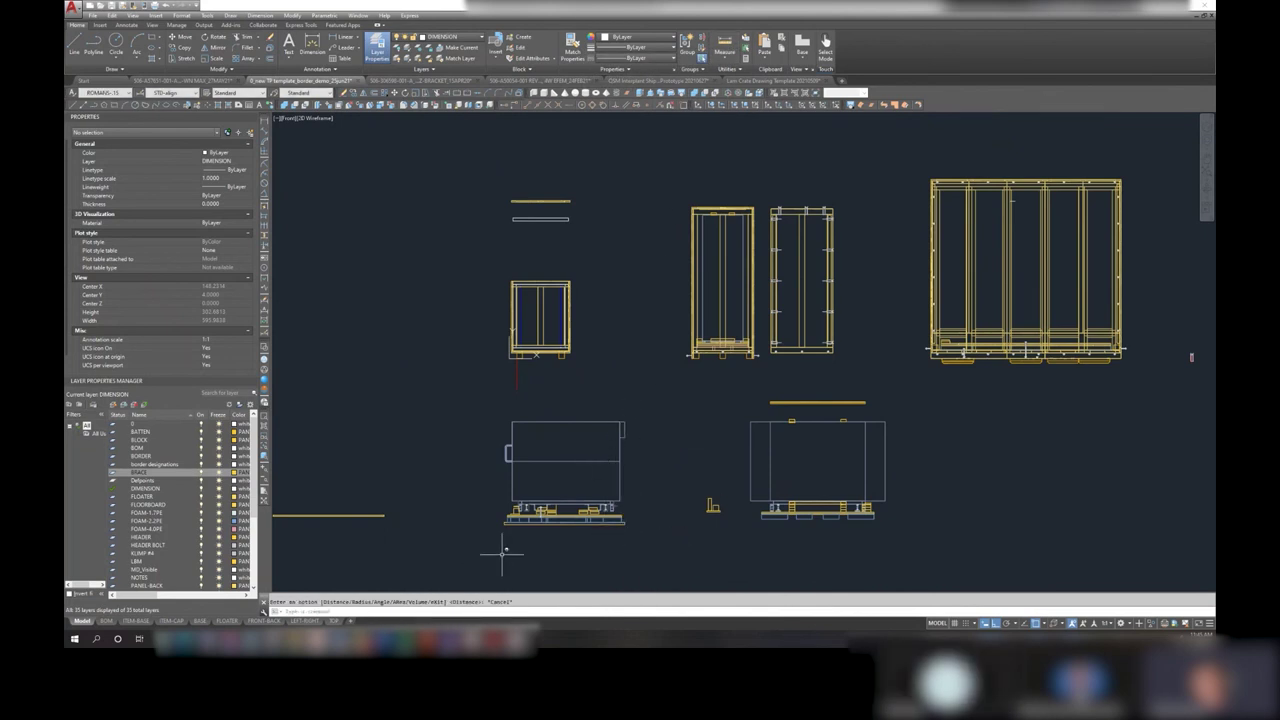
- Switch to the SW Isometric view and zoom in on the crate base
{"action": "left_click", "coordinate": [288, 124]}
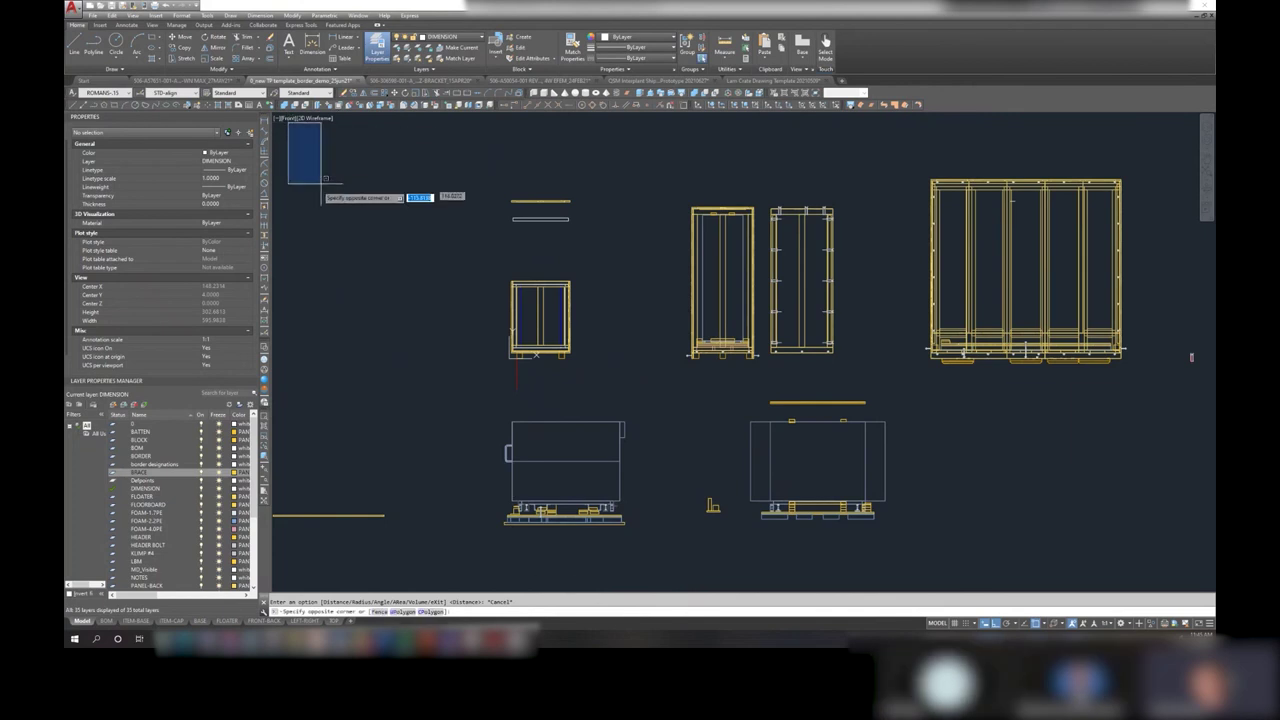
{"action": "left_click", "coordinate": [322, 181]}
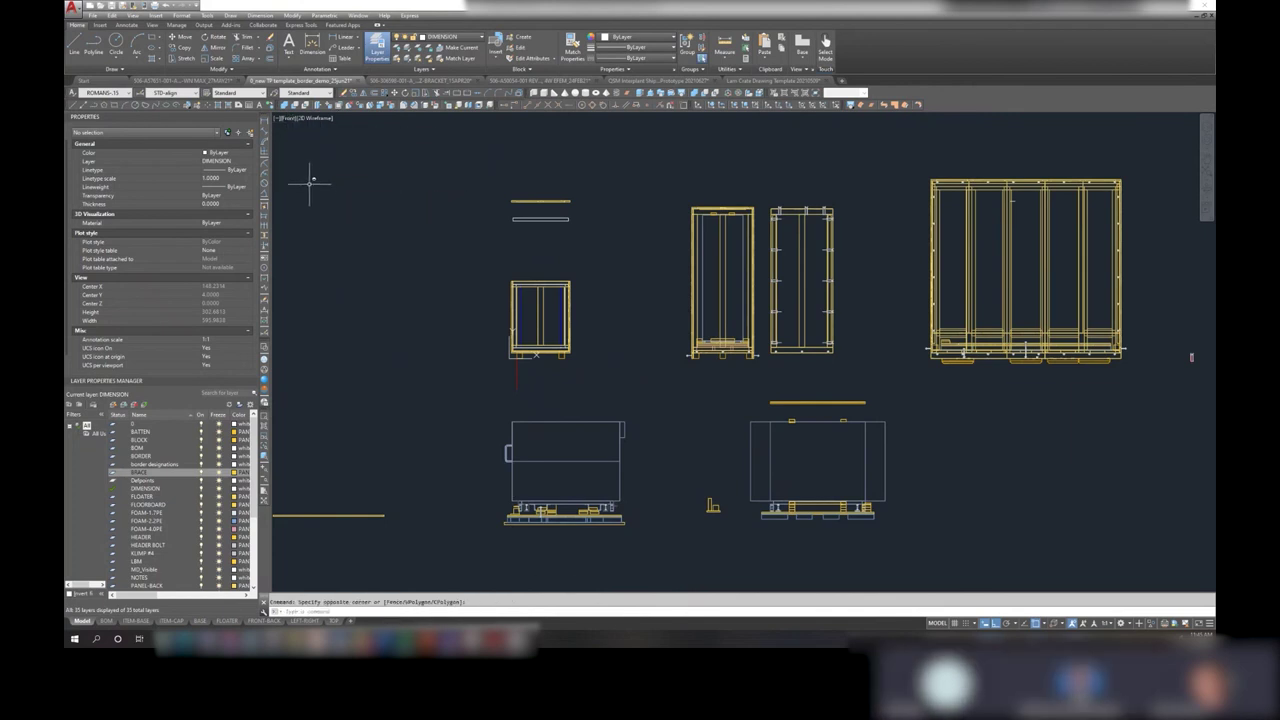
{"action": "left_click", "coordinate": [297, 118]}
{"action": "left_click", "coordinate": [315, 197]}
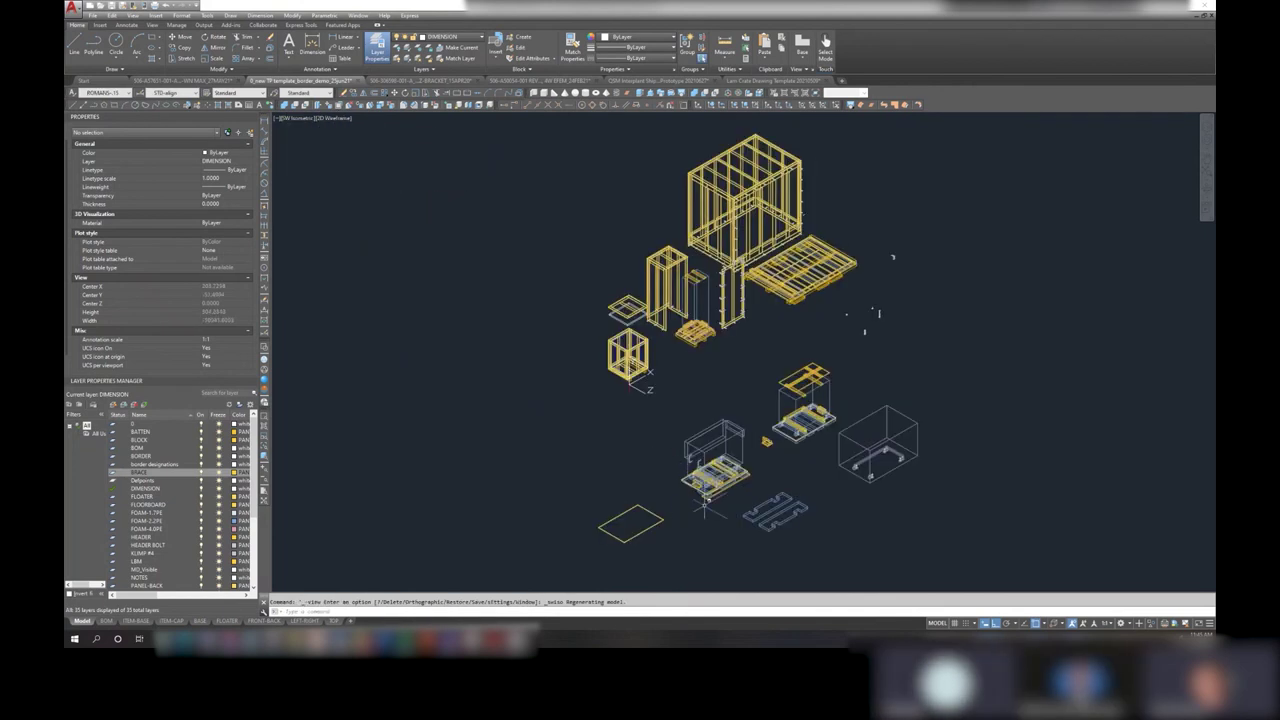
{"action": "scroll", "coordinate": [705, 505], "scroll_direction": "up", "scroll_amount": 5}
{"action": "key", "text": "Escape"}
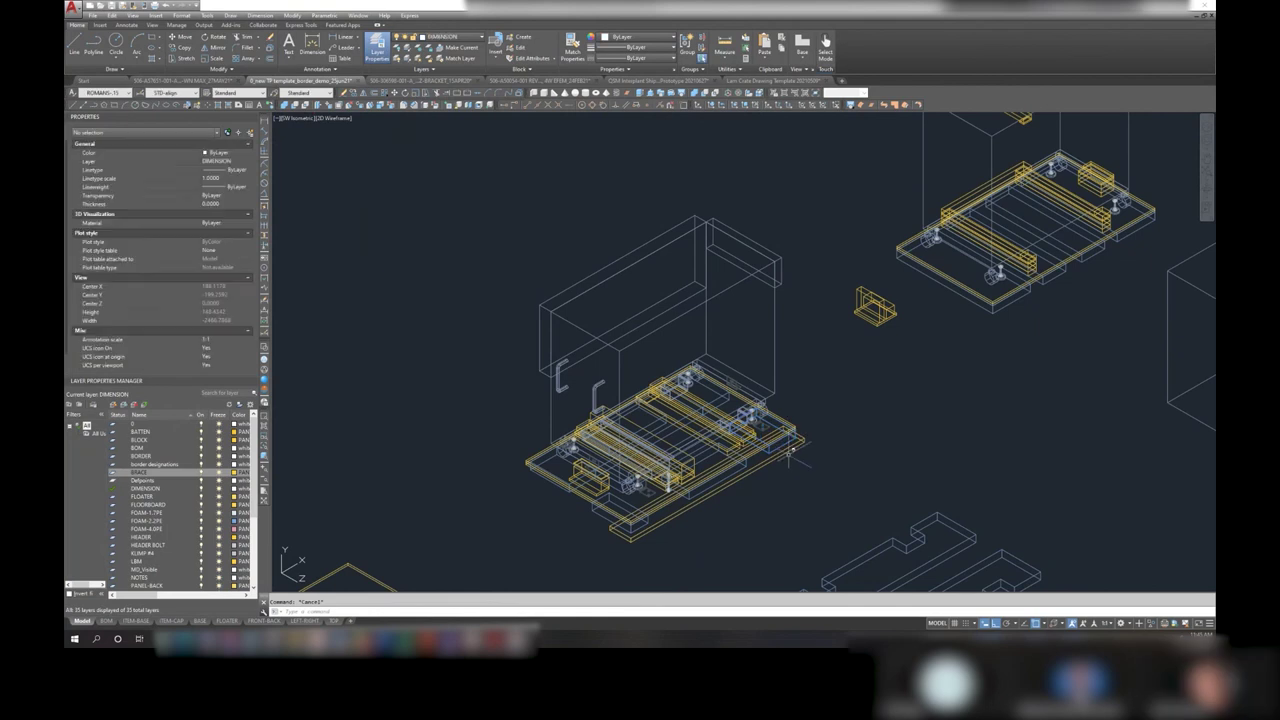
- Stretch the floorboard's end grip to 79, then 82 long, and return to the Front view
{"action": "left_click", "coordinate": [790, 452]}
{"action": "left_click", "coordinate": [802, 440]}
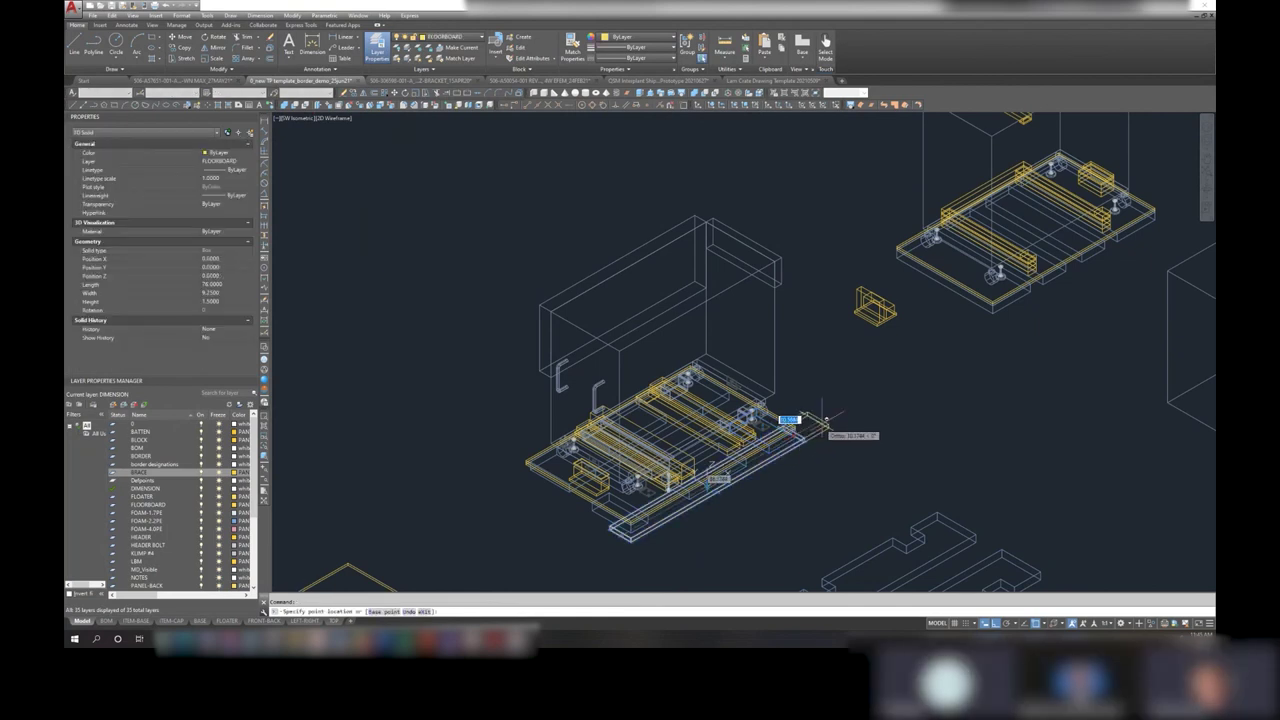
{"action": "left_click", "coordinate": [825, 422]}
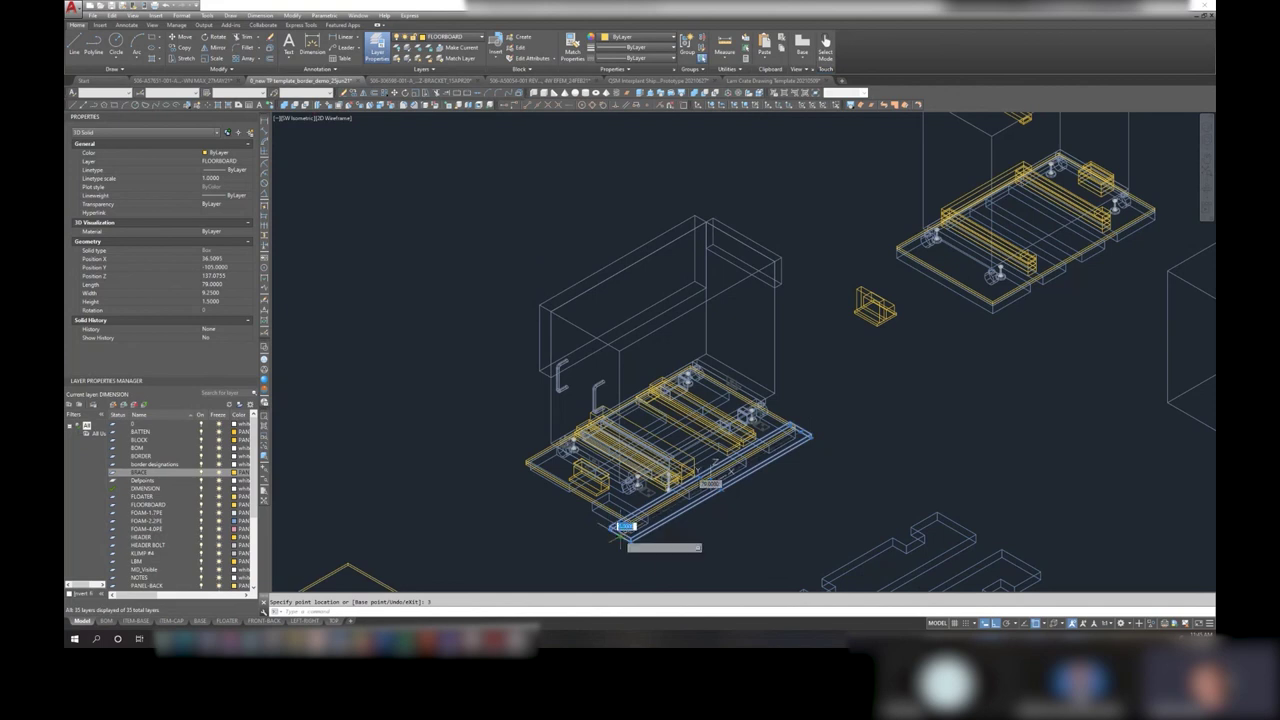
{"action": "left_click", "coordinate": [590, 537]}
{"action": "left_click", "coordinate": [573, 568]}
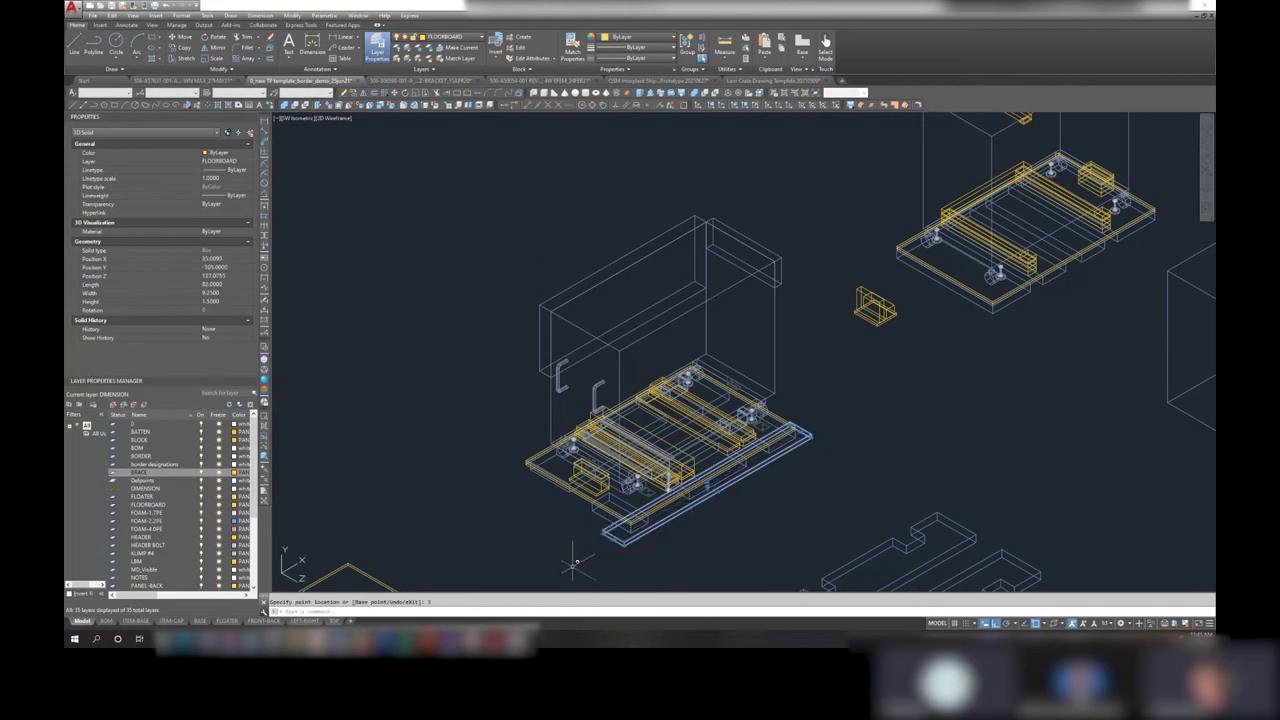
{"action": "left_click", "coordinate": [296, 125]}
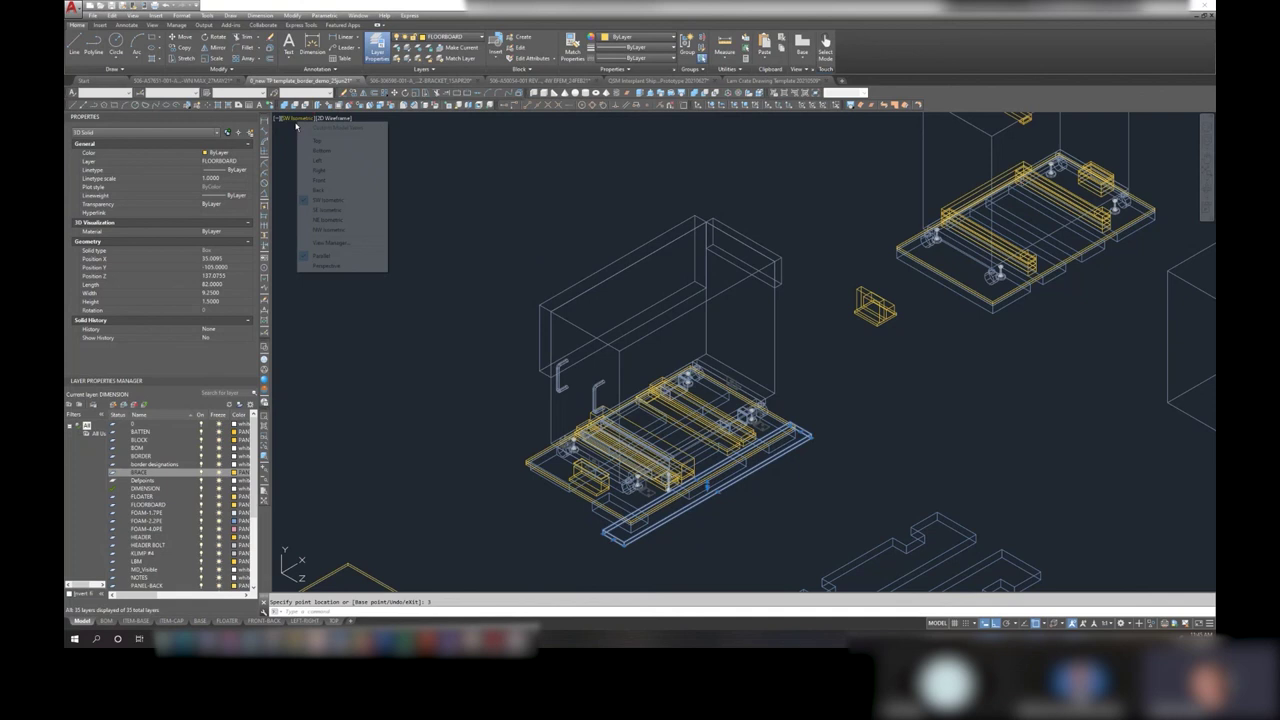
{"action": "left_click", "coordinate": [320, 180]}
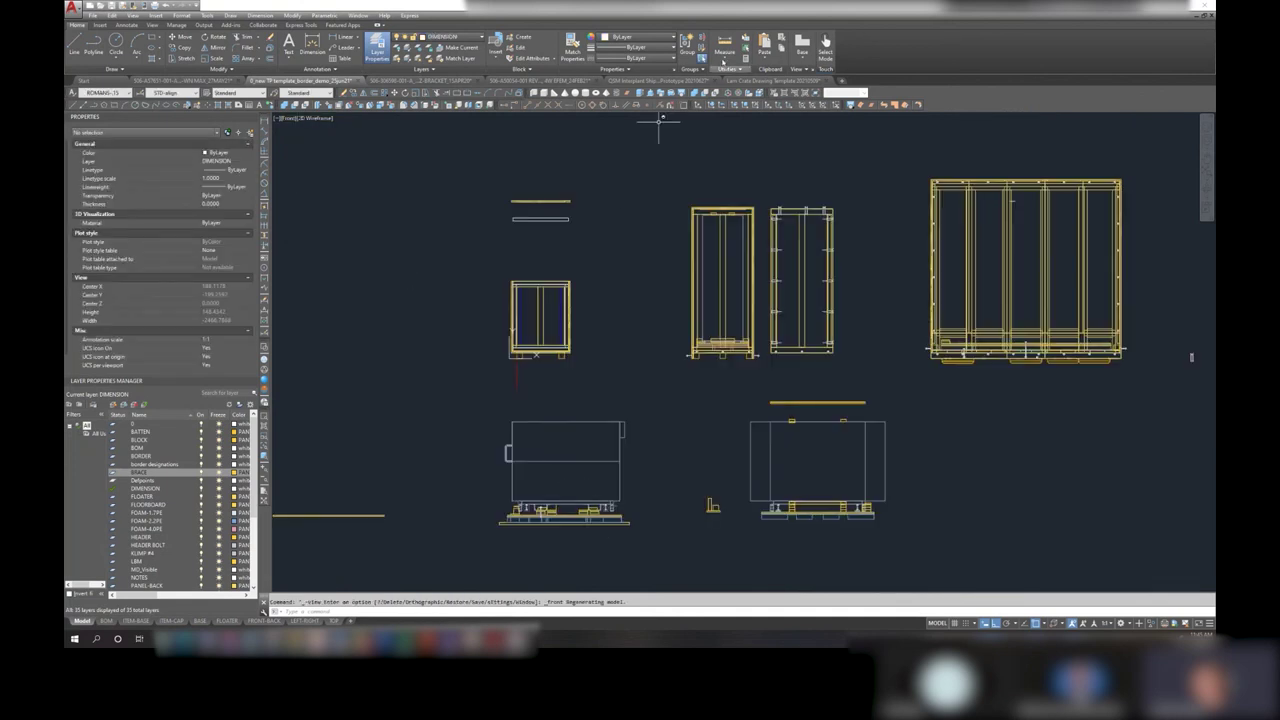
- Delete the stray vertical line drawn below the lower-left elevation
{"action": "left_click", "coordinate": [93, 44]}
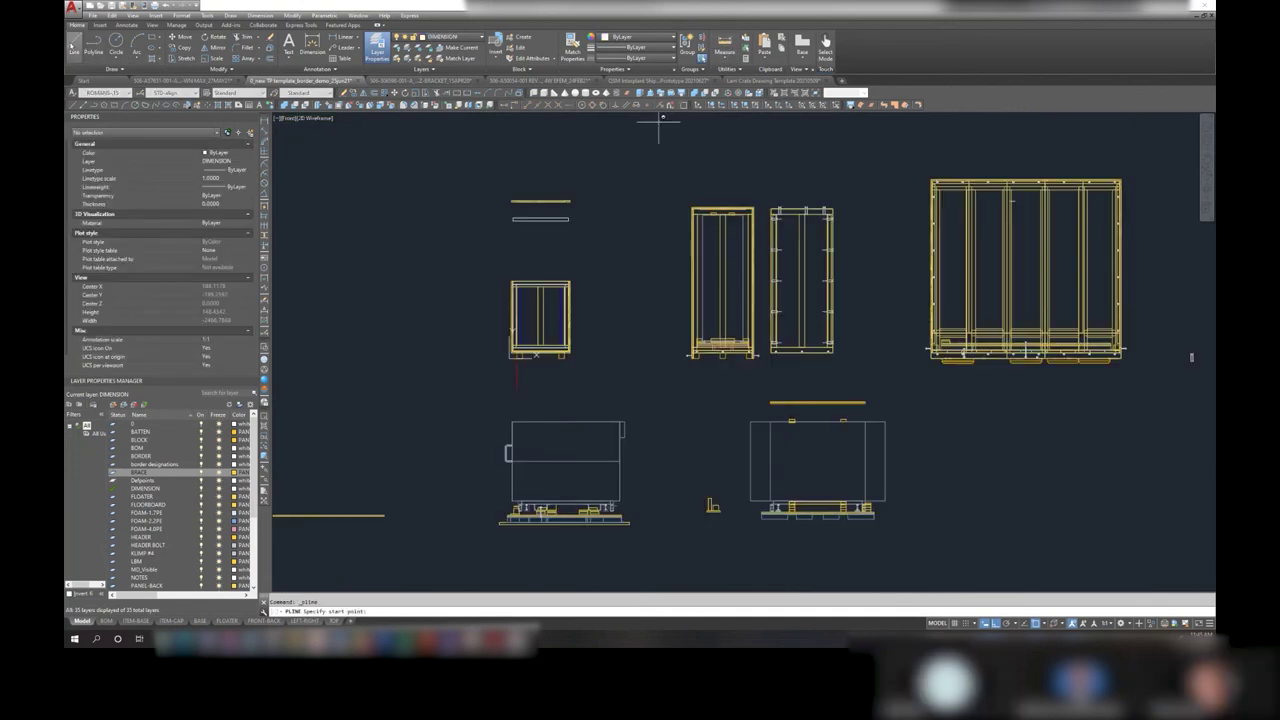
{"action": "left_click", "coordinate": [74, 44]}
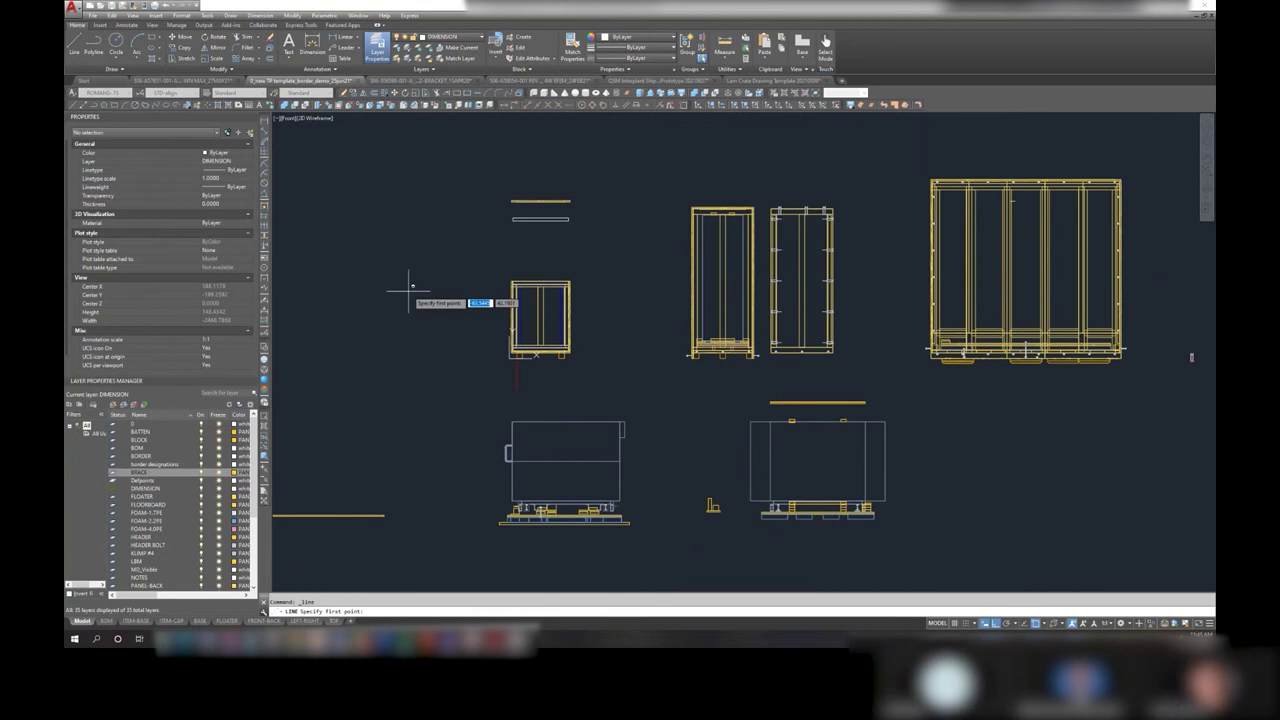
{"action": "left_click", "coordinate": [622, 424]}
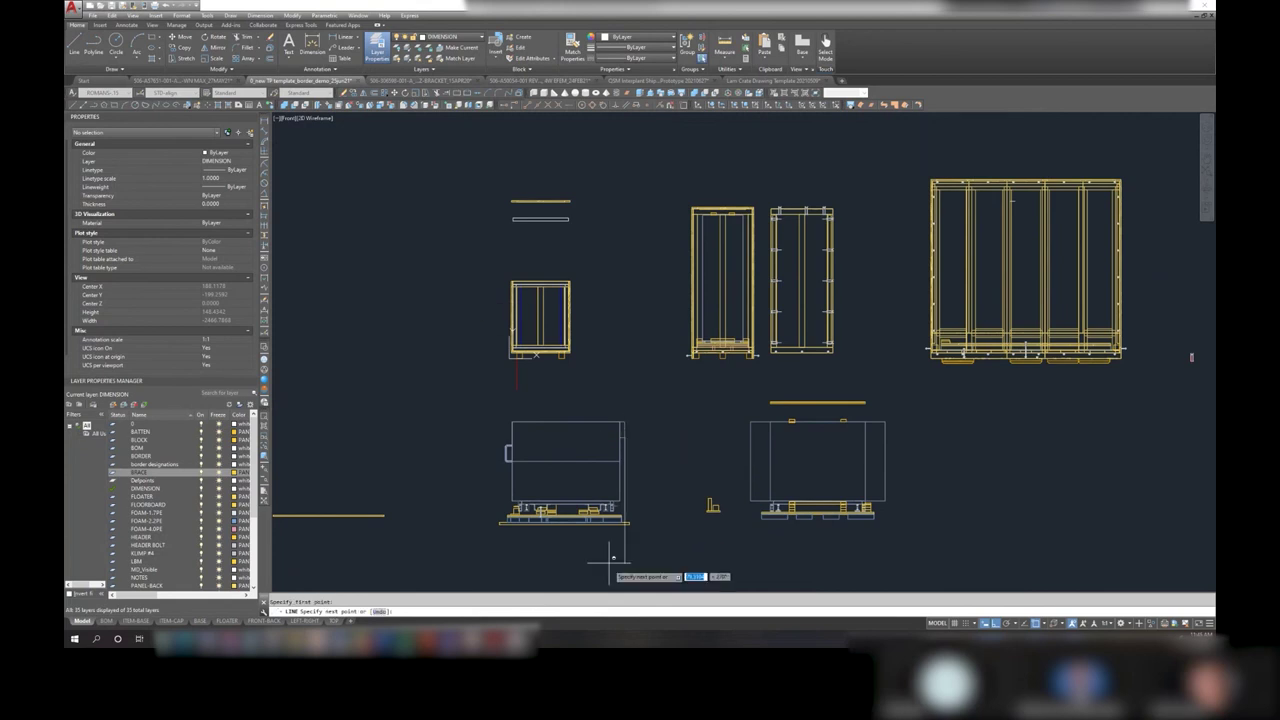
{"action": "key", "text": "Escape"}
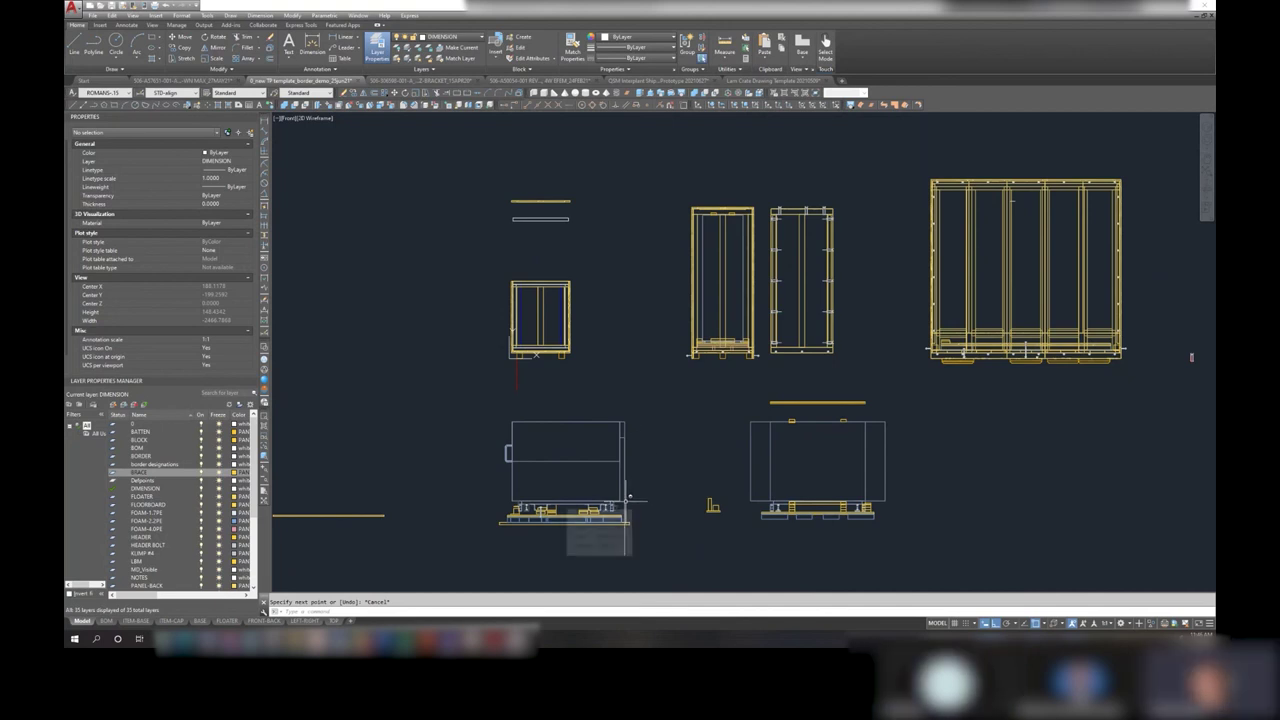
{"action": "left_click", "coordinate": [625, 505]}
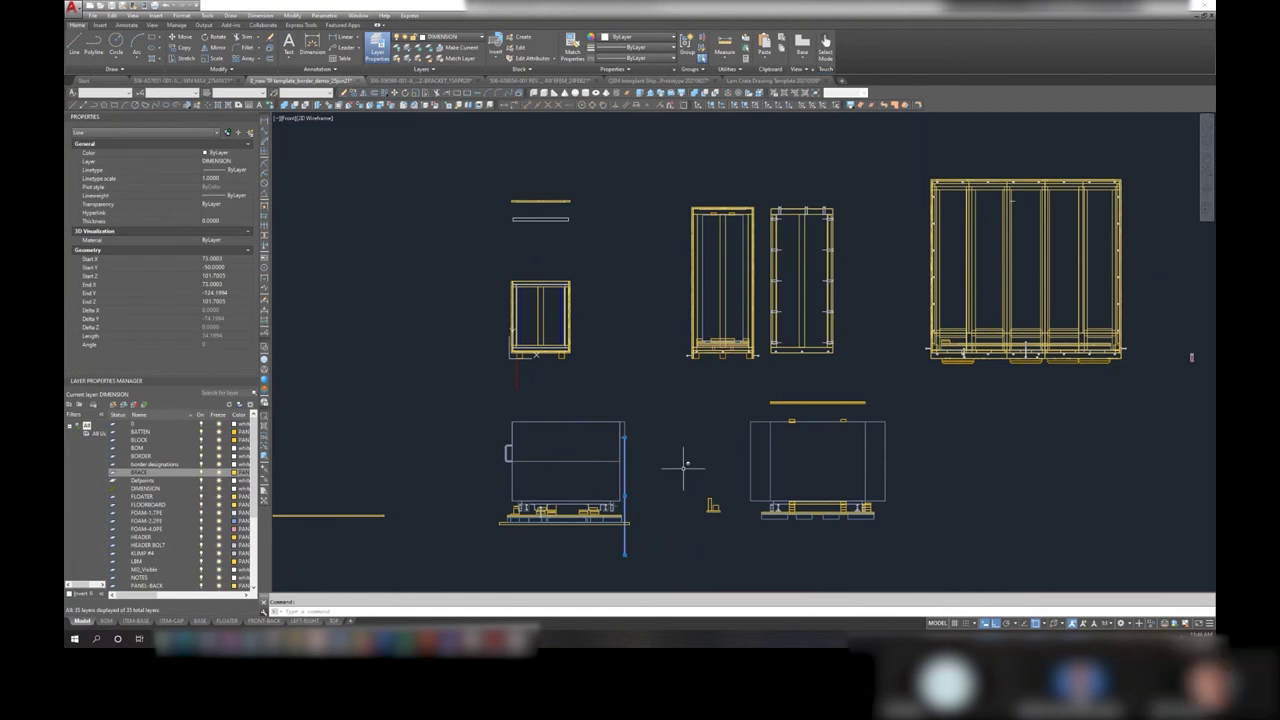
{"action": "key", "text": "Delete"}
- Measure the elevation's right edge from top-right to bottom-right corner, reading 70.8178
{"action": "left_click", "coordinate": [723, 45]}
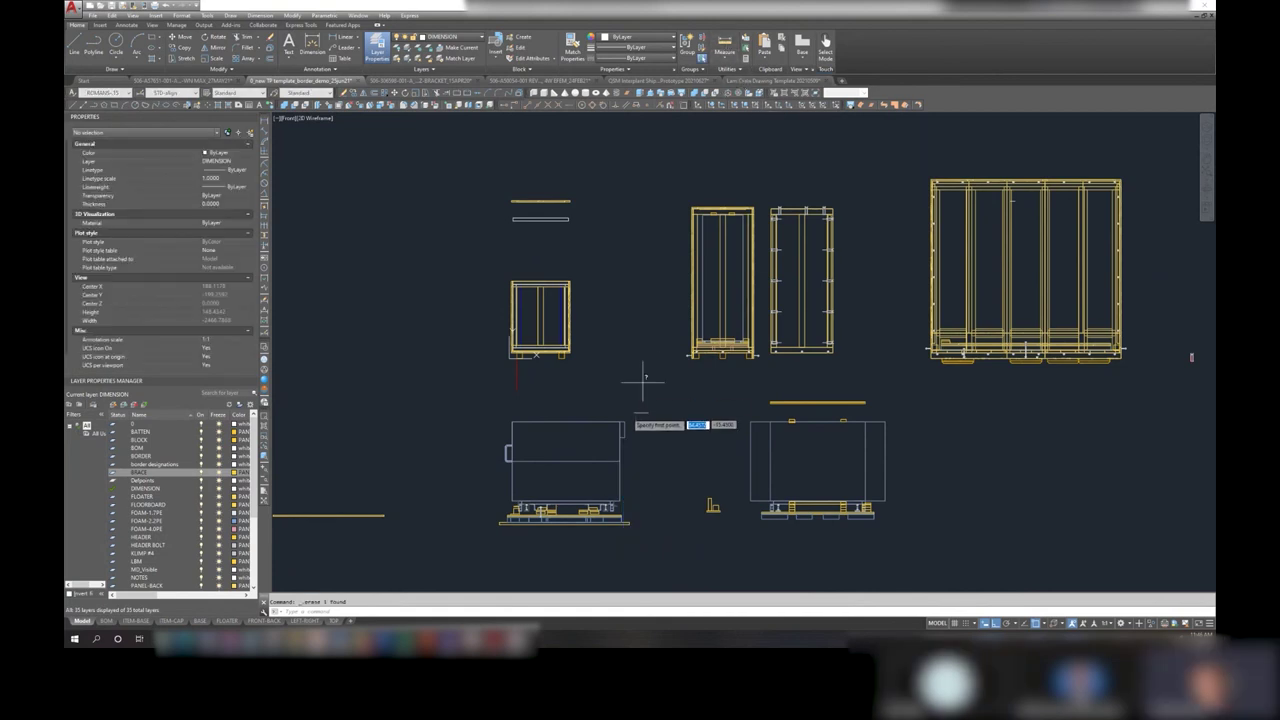
{"action": "left_click", "coordinate": [622, 422]}
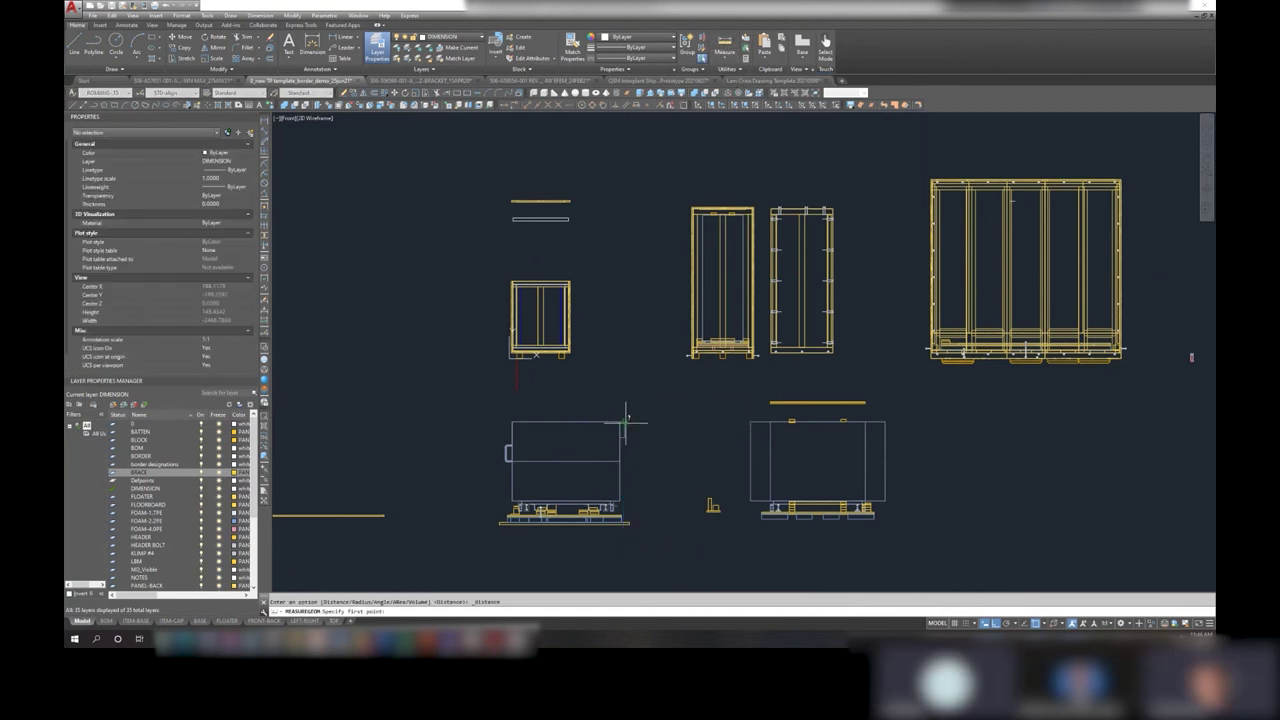
{"action": "left_click", "coordinate": [626, 520]}
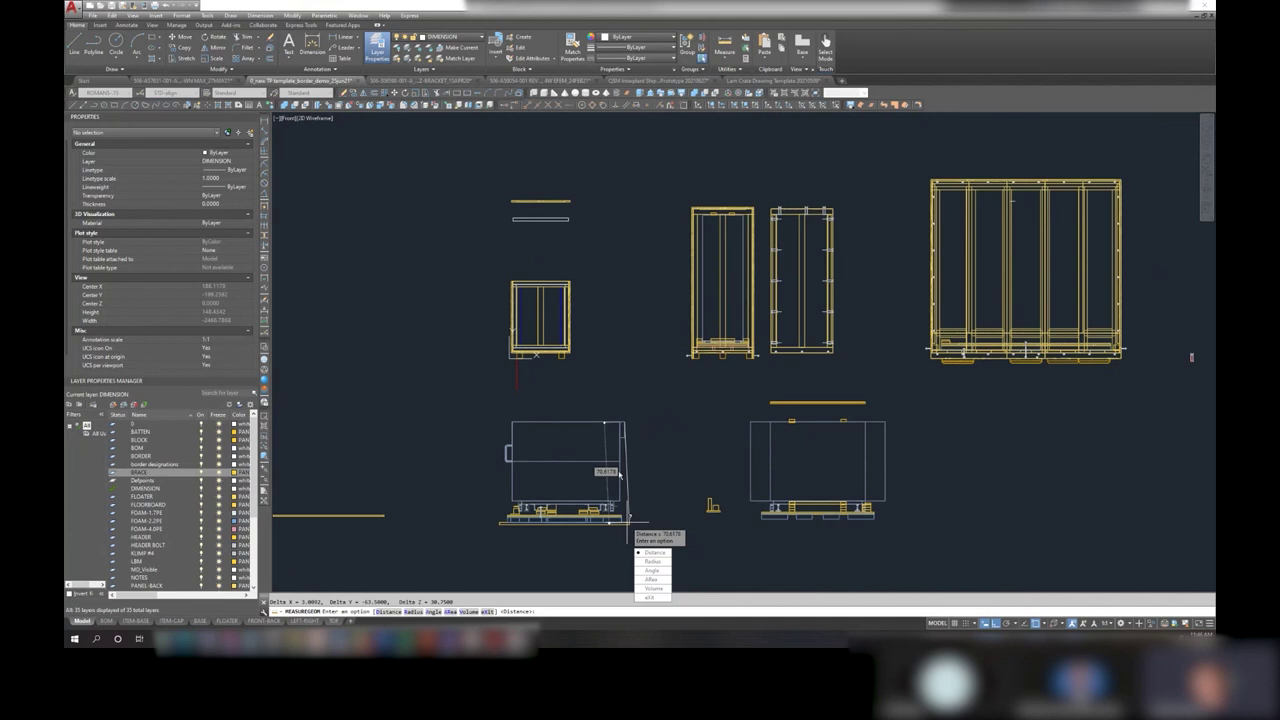
{"action": "key", "text": "Escape"}
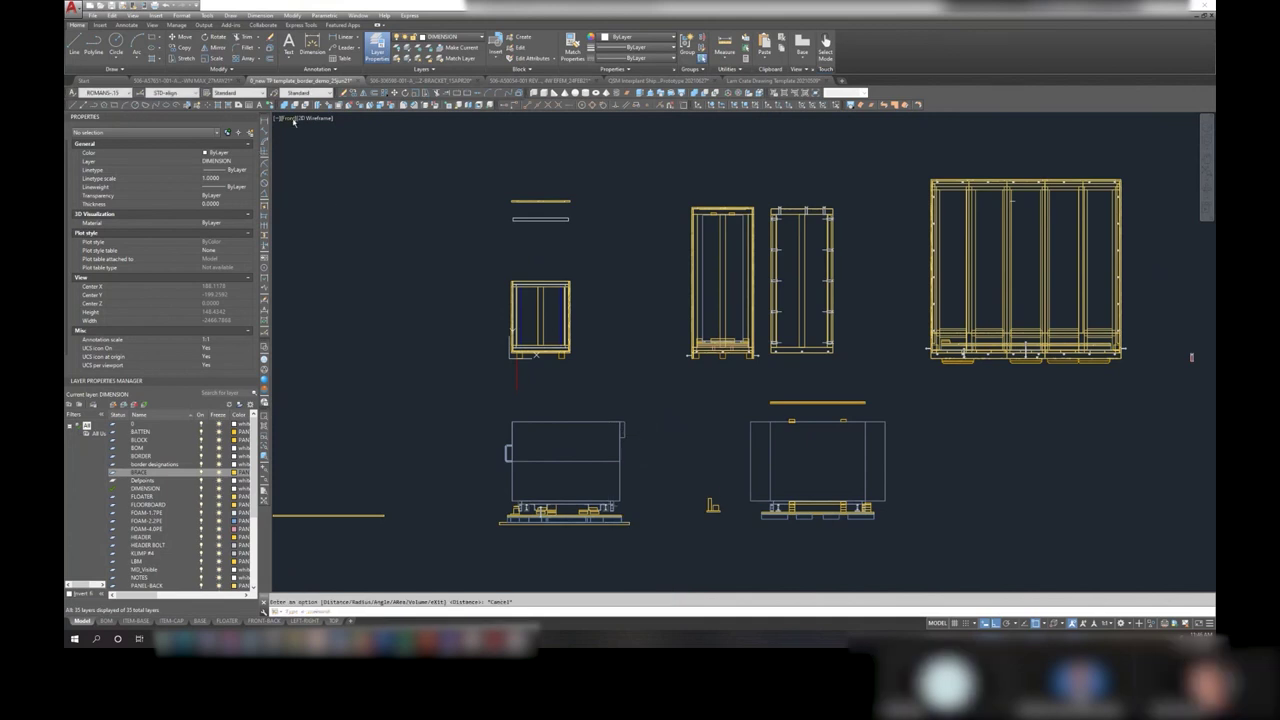
{"action": "left_click", "coordinate": [293, 118]}
- In SW Isometric, check the base solids and the floorboard under the pallet, then zoom out
{"action": "left_click", "coordinate": [346, 201]}
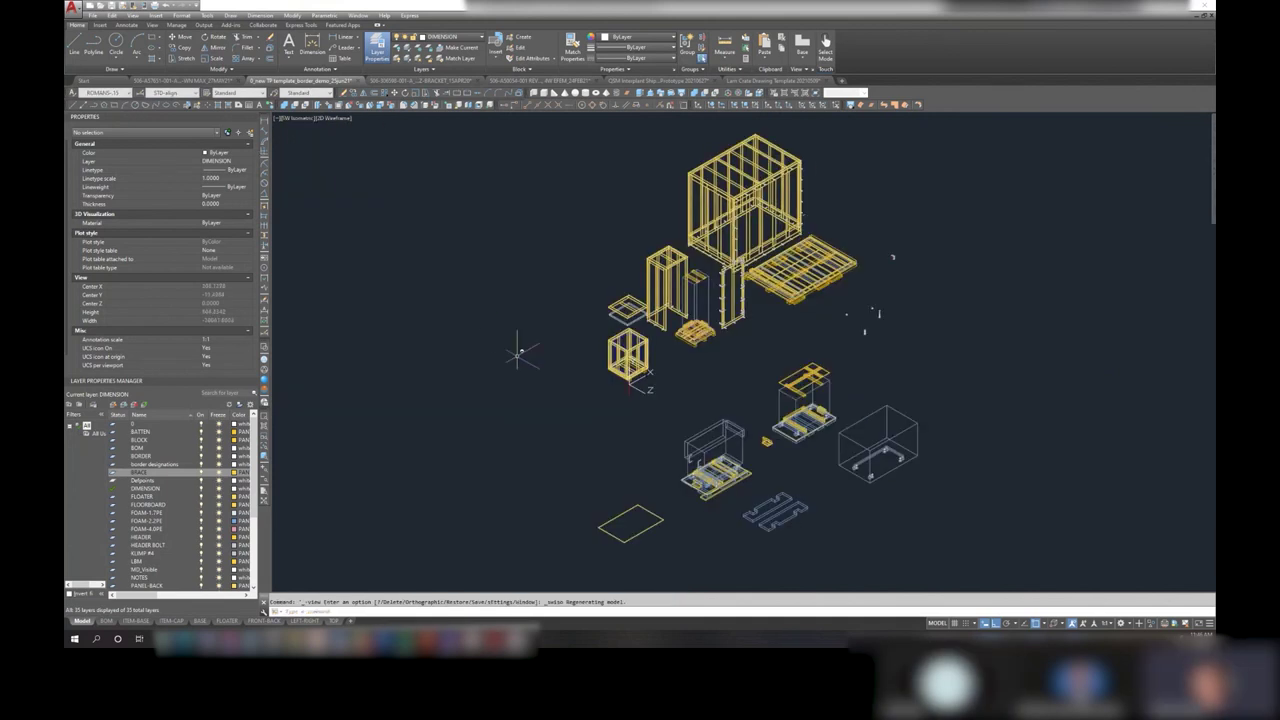
{"action": "scroll", "coordinate": [778, 500], "scroll_direction": "up", "scroll_amount": 6}
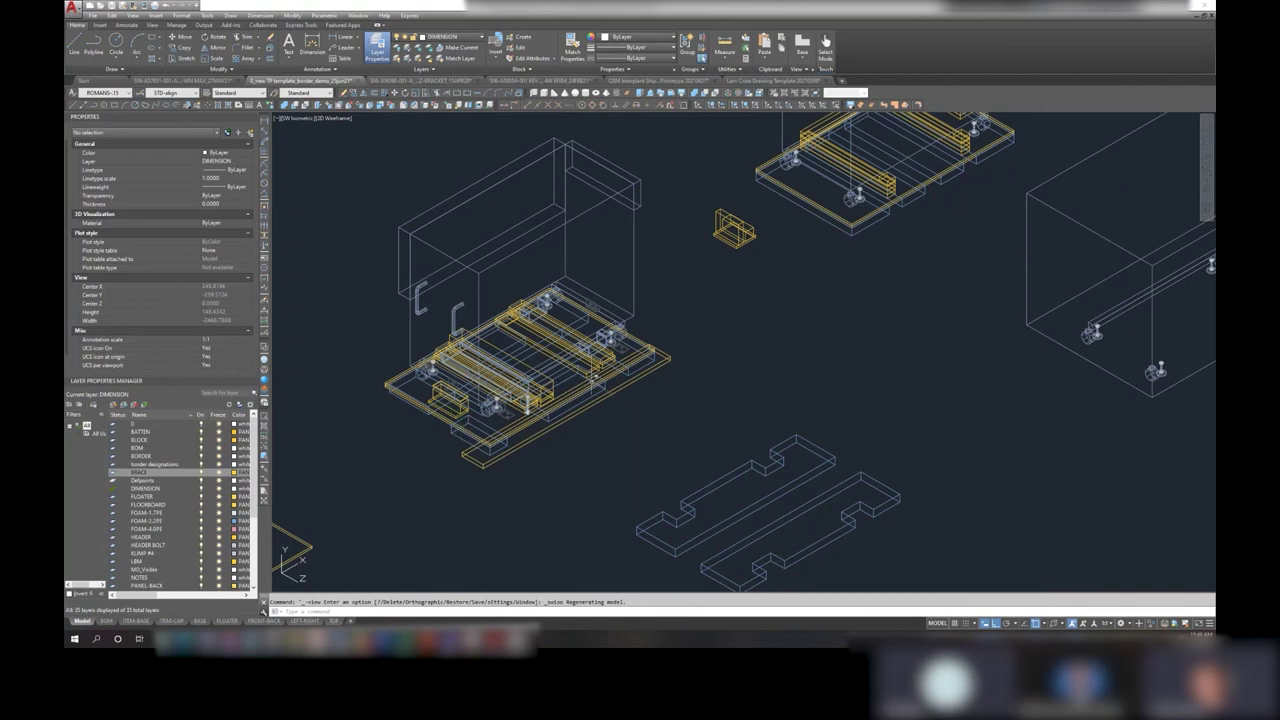
{"action": "left_click", "coordinate": [598, 386]}
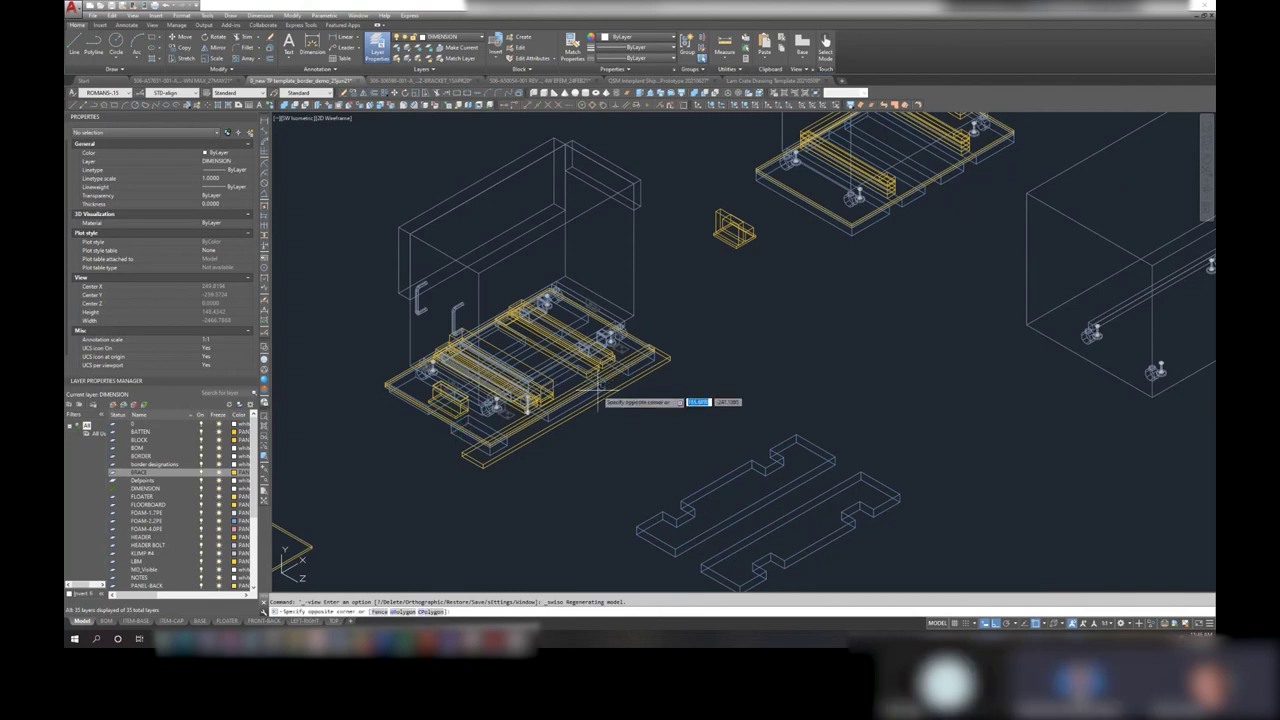
{"action": "left_click", "coordinate": [603, 392]}
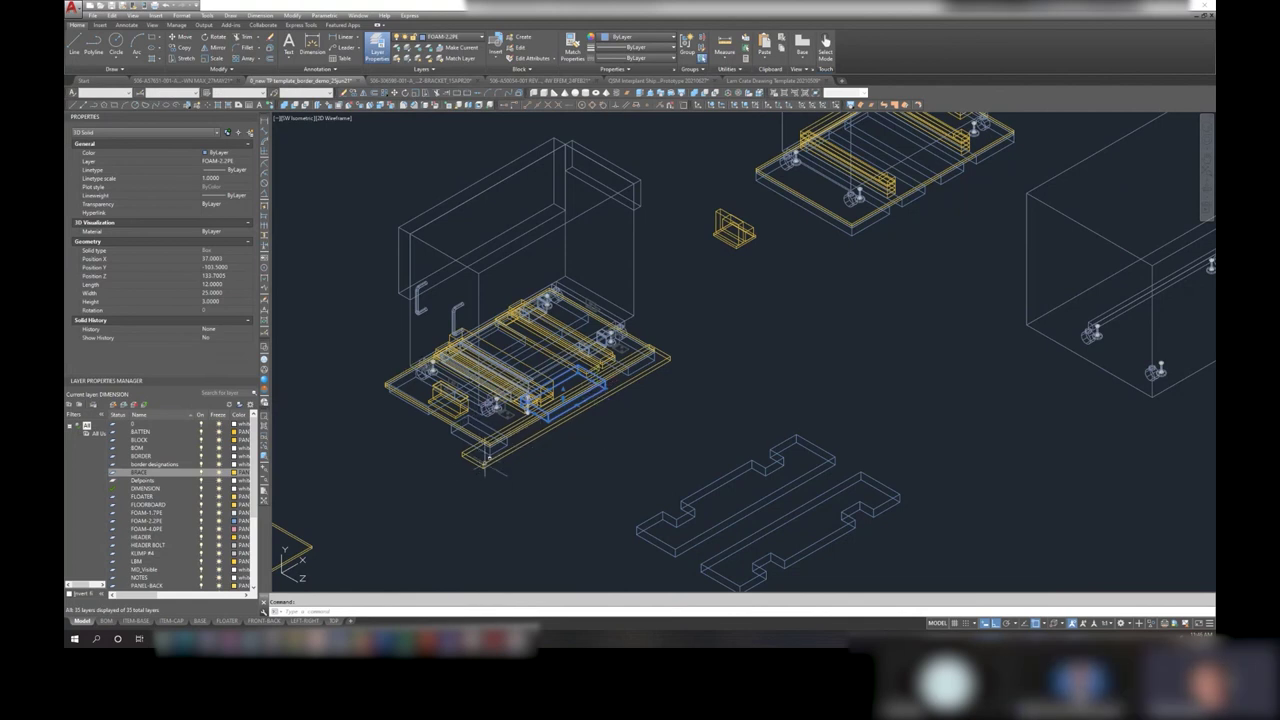
{"action": "key", "text": "Escape"}
{"action": "left_click", "coordinate": [548, 426]}
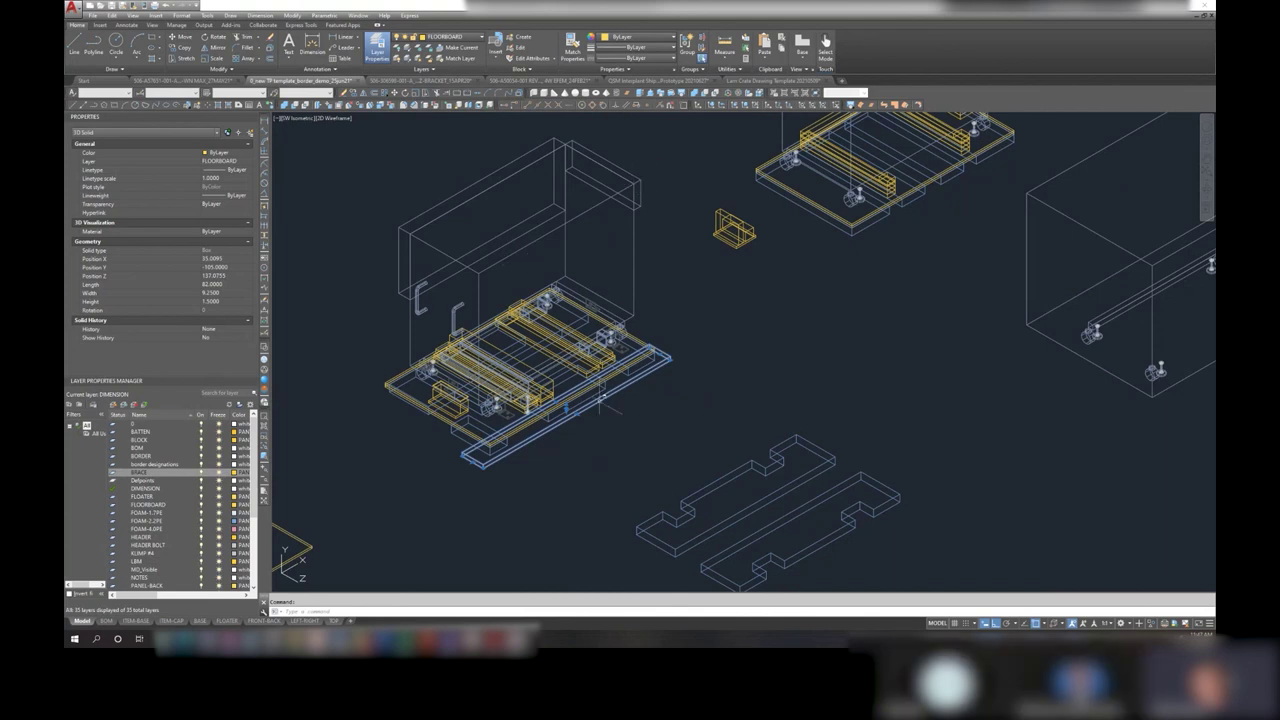
{"action": "key", "text": "Escape"}
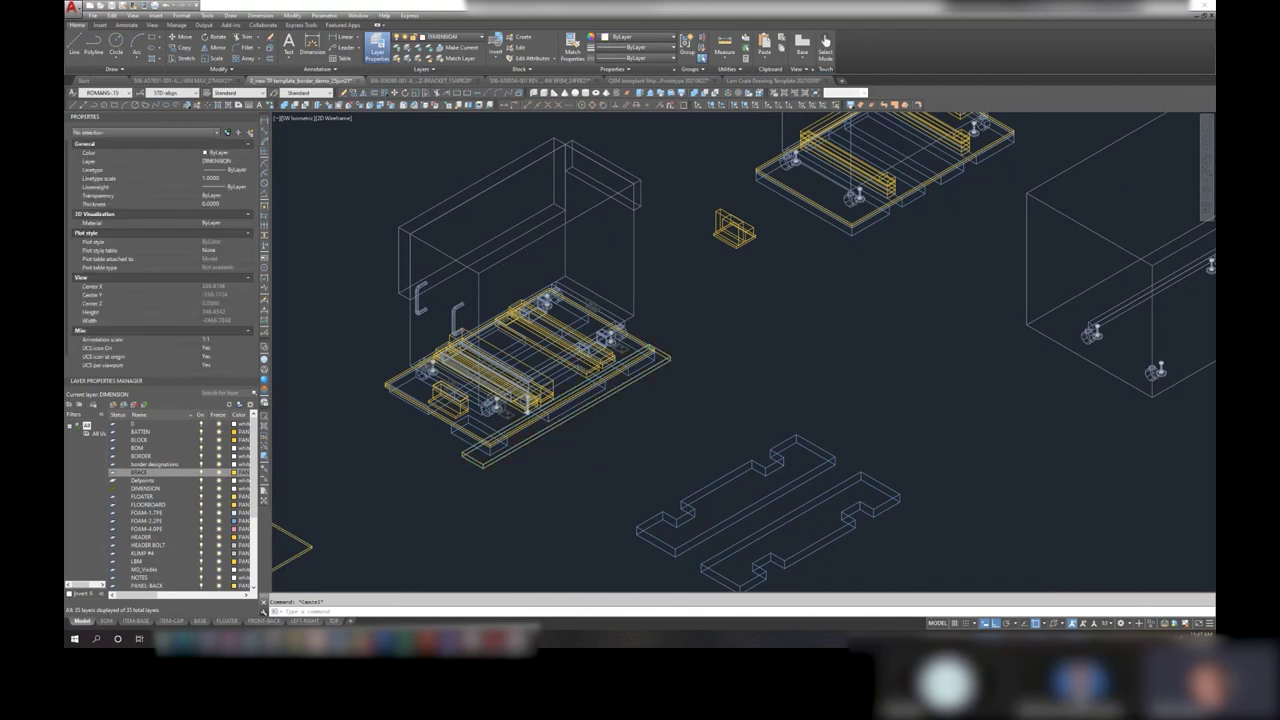
{"action": "scroll", "coordinate": [770, 265], "scroll_direction": "down", "scroll_amount": 4}
- Move the loose skid beam to sit beside the pallet base
{"action": "left_click", "coordinate": [568, 140]}
{"action": "right_click", "coordinate": [575, 150]}
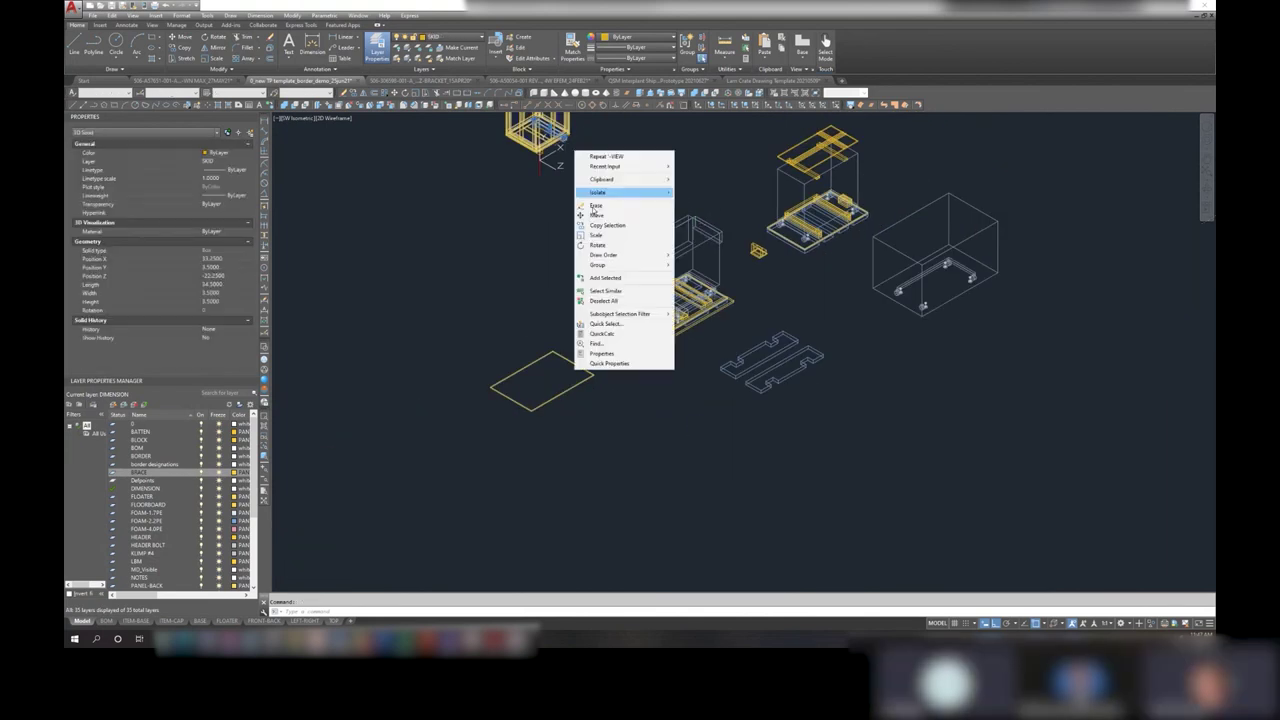
{"action": "left_click", "coordinate": [607, 217]}
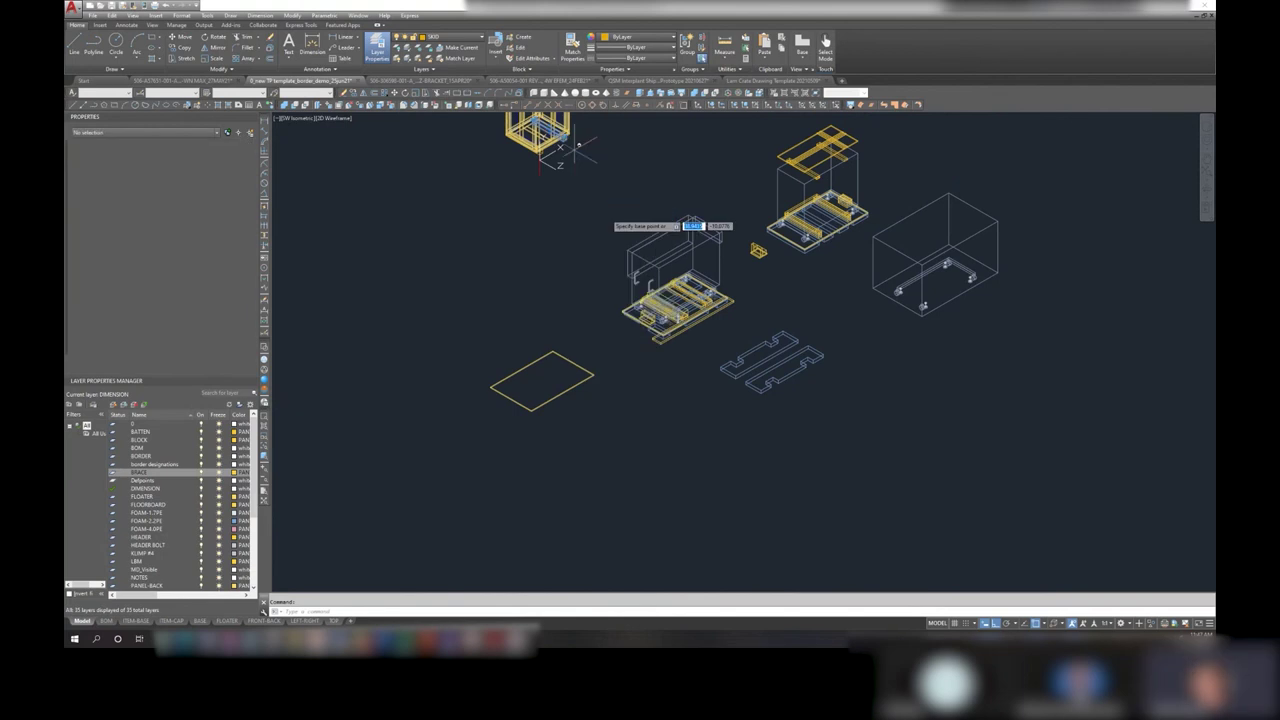
{"action": "left_click", "coordinate": [768, 328]}
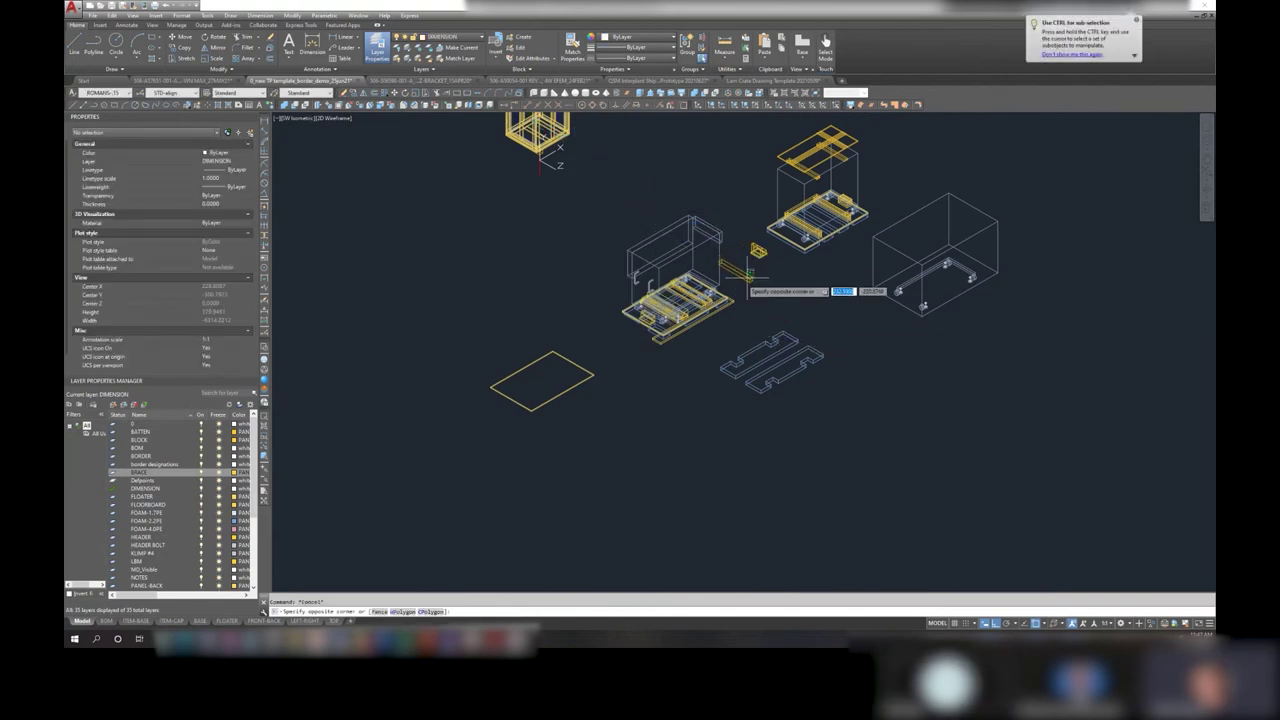
{"action": "left_click", "coordinate": [760, 262]}
- Move the skid beam by its end into the skid assembly, then reset the UCS to World
{"action": "left_click", "coordinate": [740, 268]}
{"action": "scroll", "coordinate": [756, 263], "scroll_direction": "up", "scroll_amount": 5}
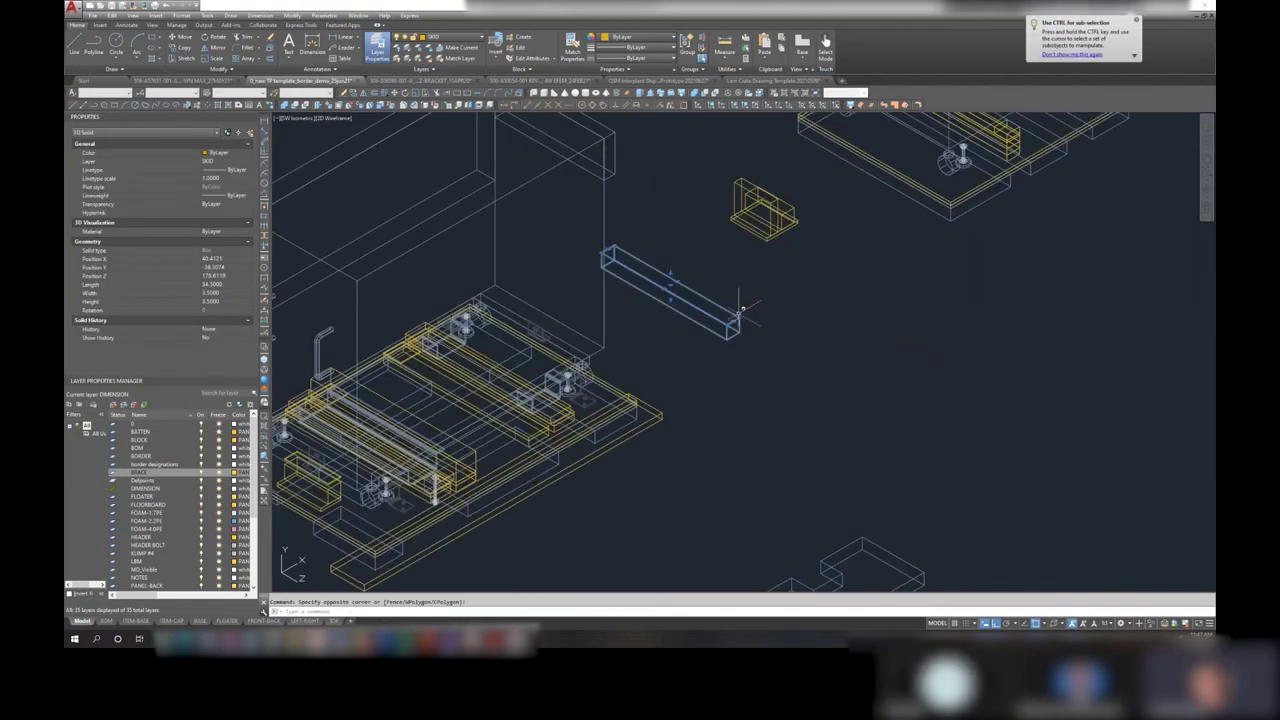
{"action": "right_click", "coordinate": [747, 287]}
{"action": "left_click", "coordinate": [775, 353]}
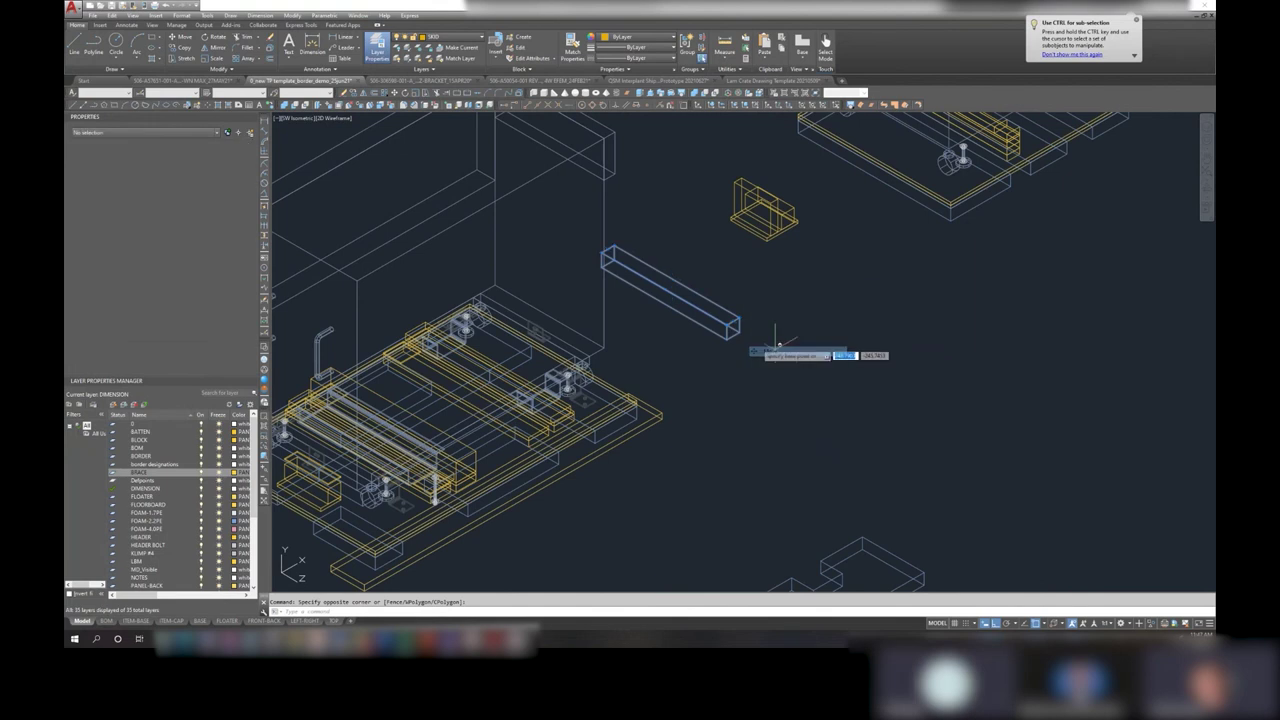
{"action": "left_click", "coordinate": [738, 325]}
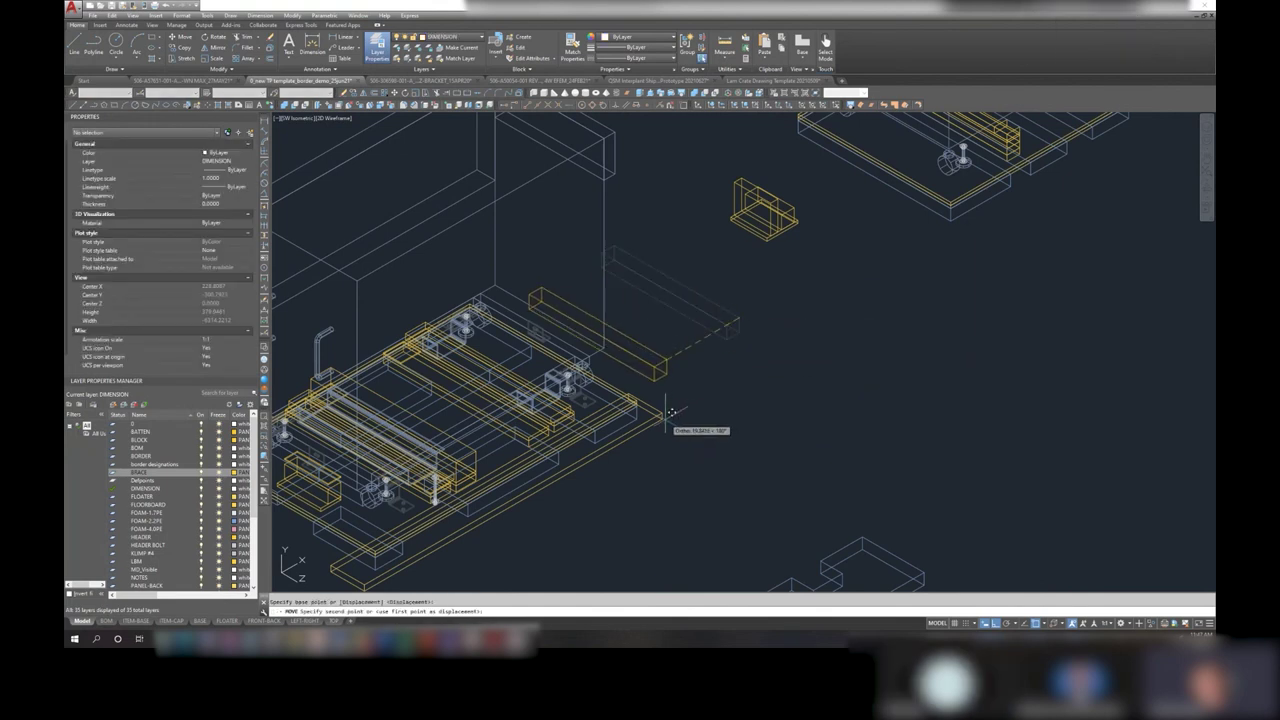
{"action": "left_click", "coordinate": [664, 360]}
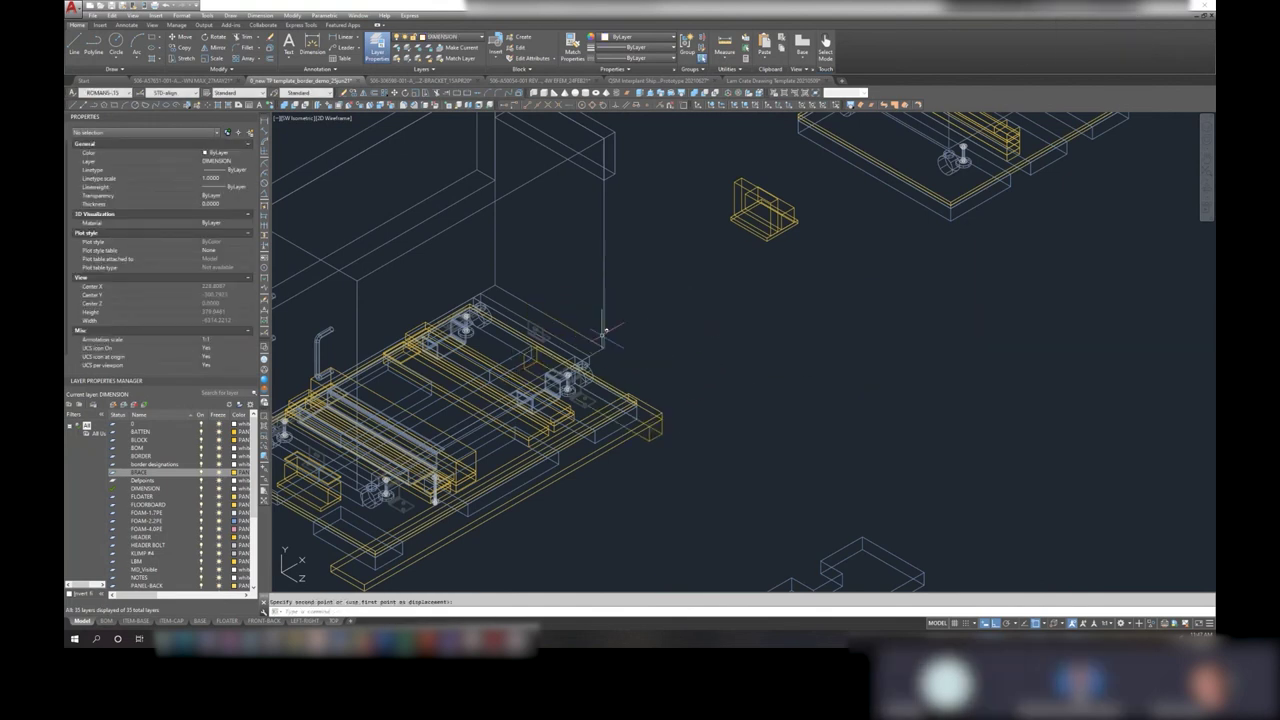
{"action": "key", "text": "Escape"}
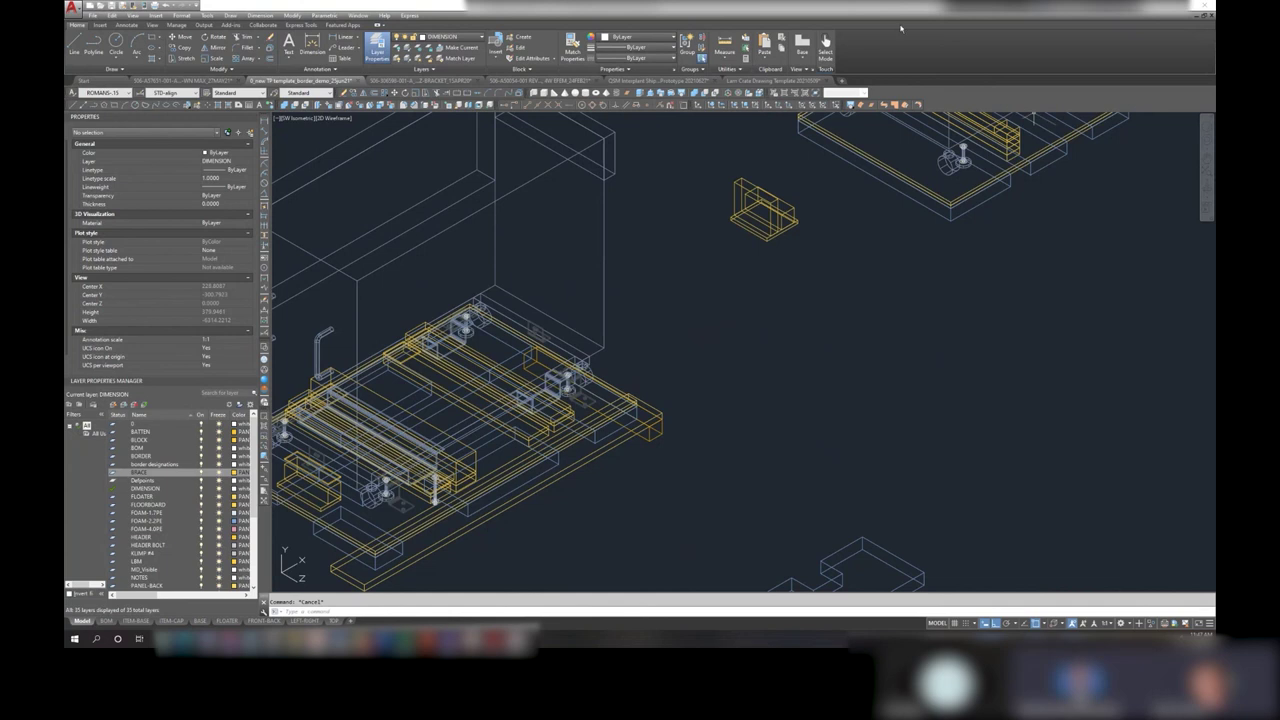
{"action": "left_click", "coordinate": [693, 105]}
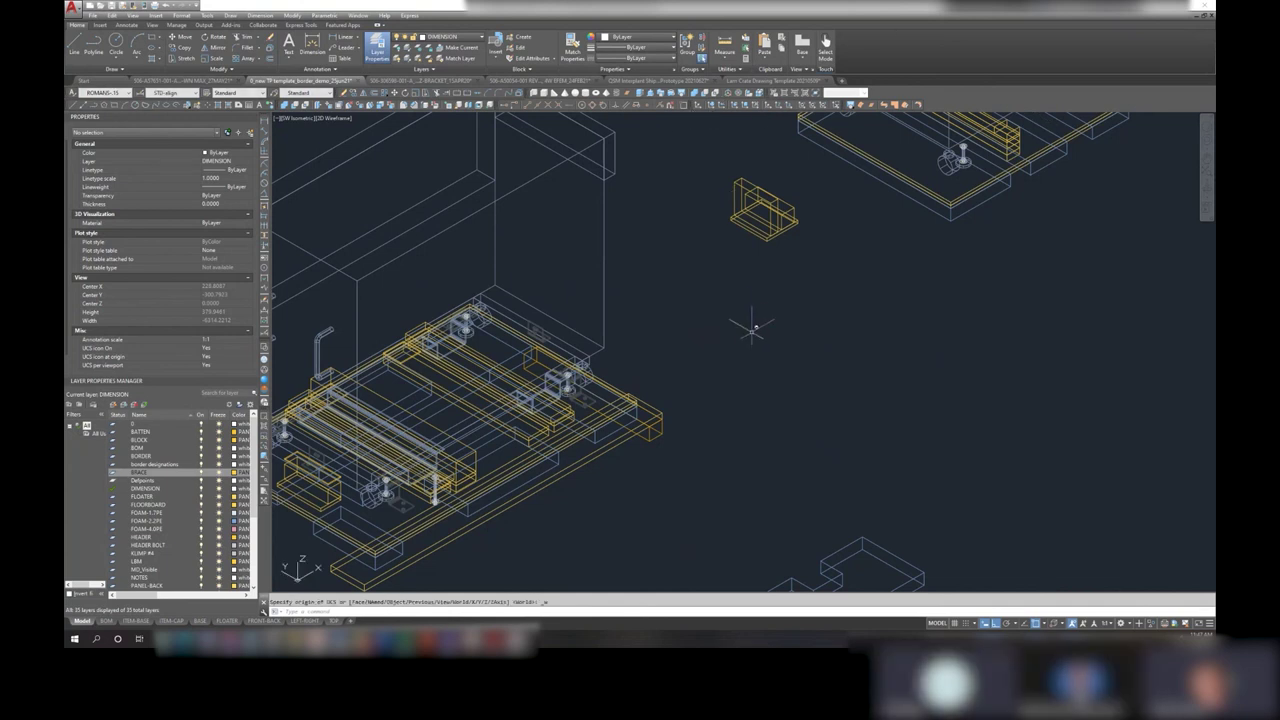
{"action": "scroll", "coordinate": [752, 320], "scroll_direction": "down", "scroll_amount": 2}
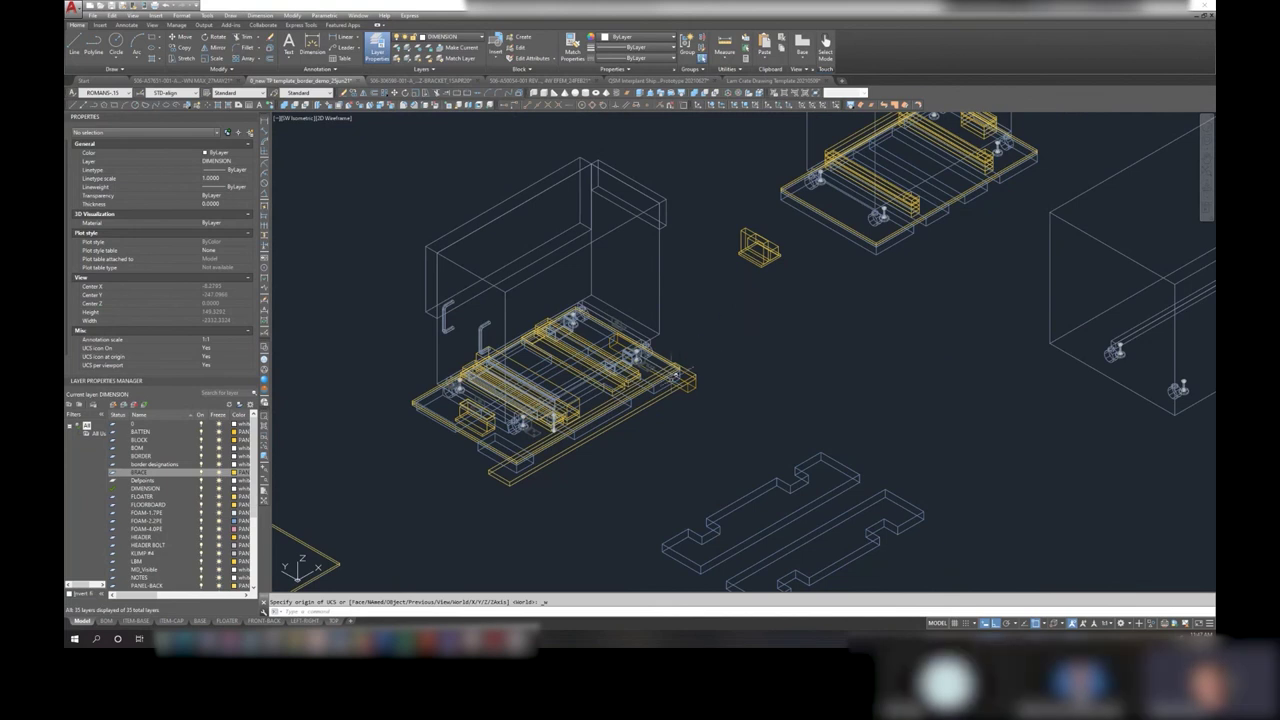
{"action": "key", "text": "Escape"}
{"action": "left_click", "coordinate": [410, 402]}
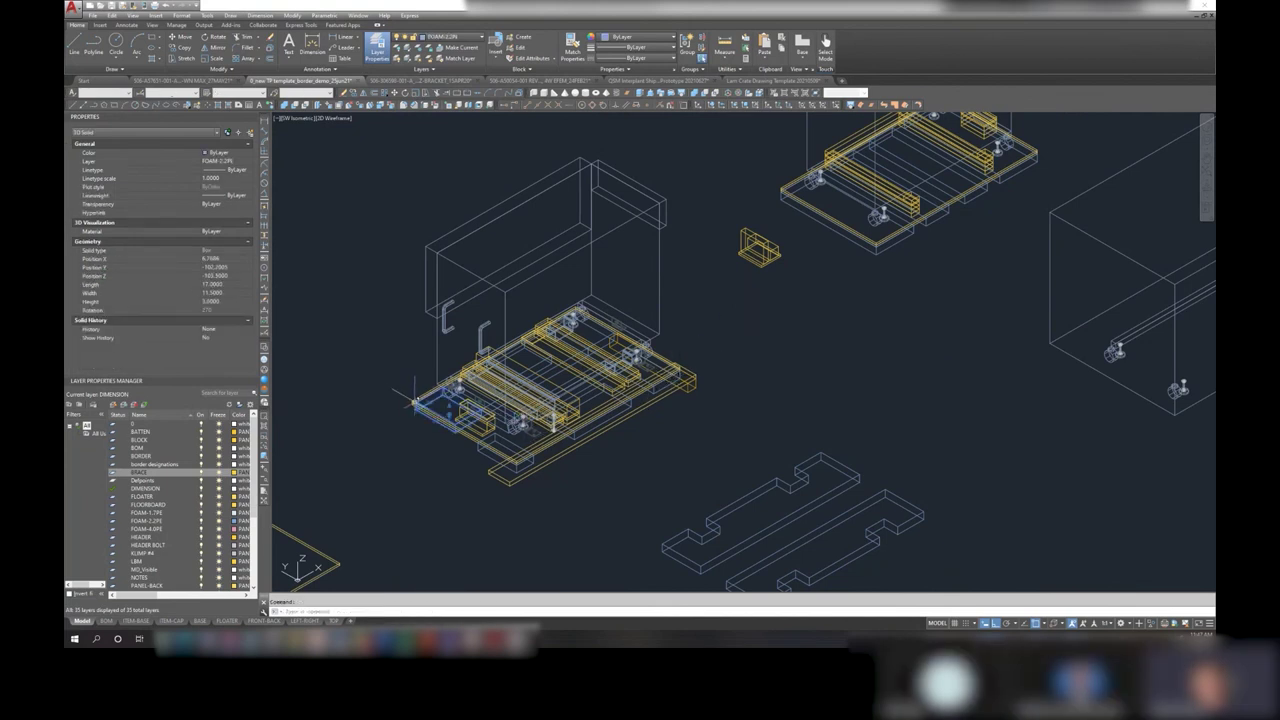
{"action": "left_click", "coordinate": [414, 395]}
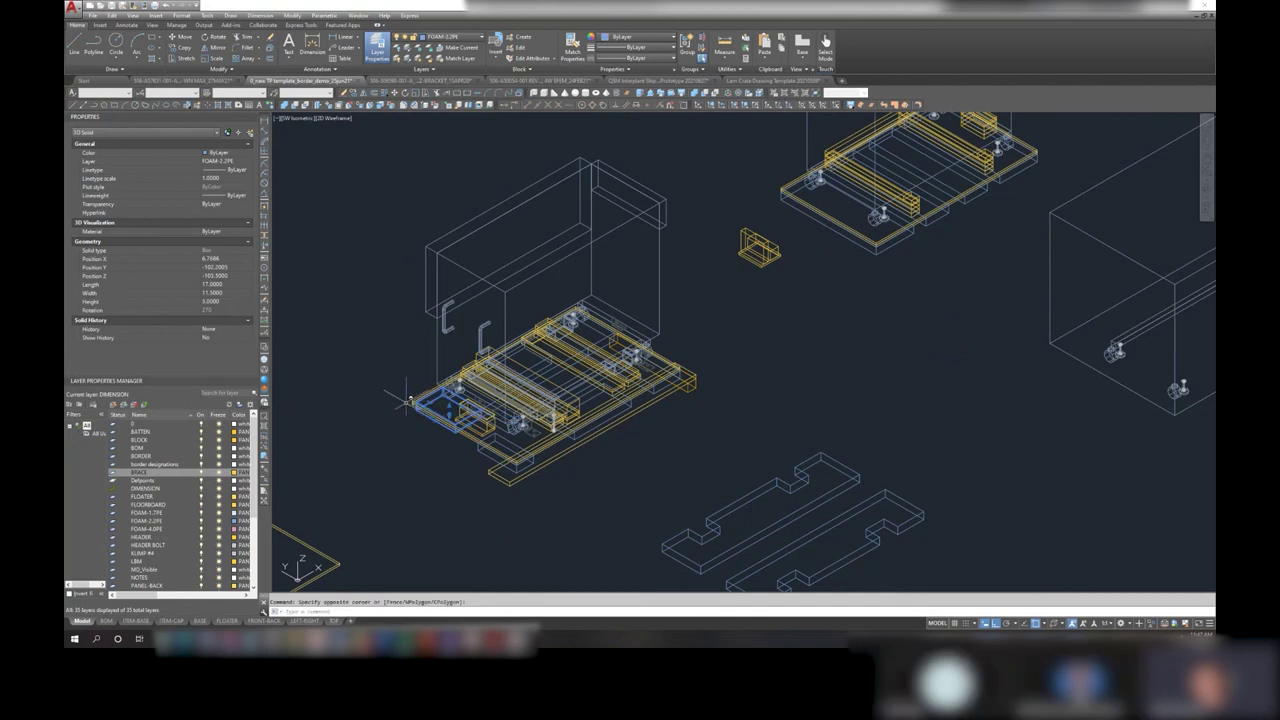
{"action": "key", "text": "Escape"}
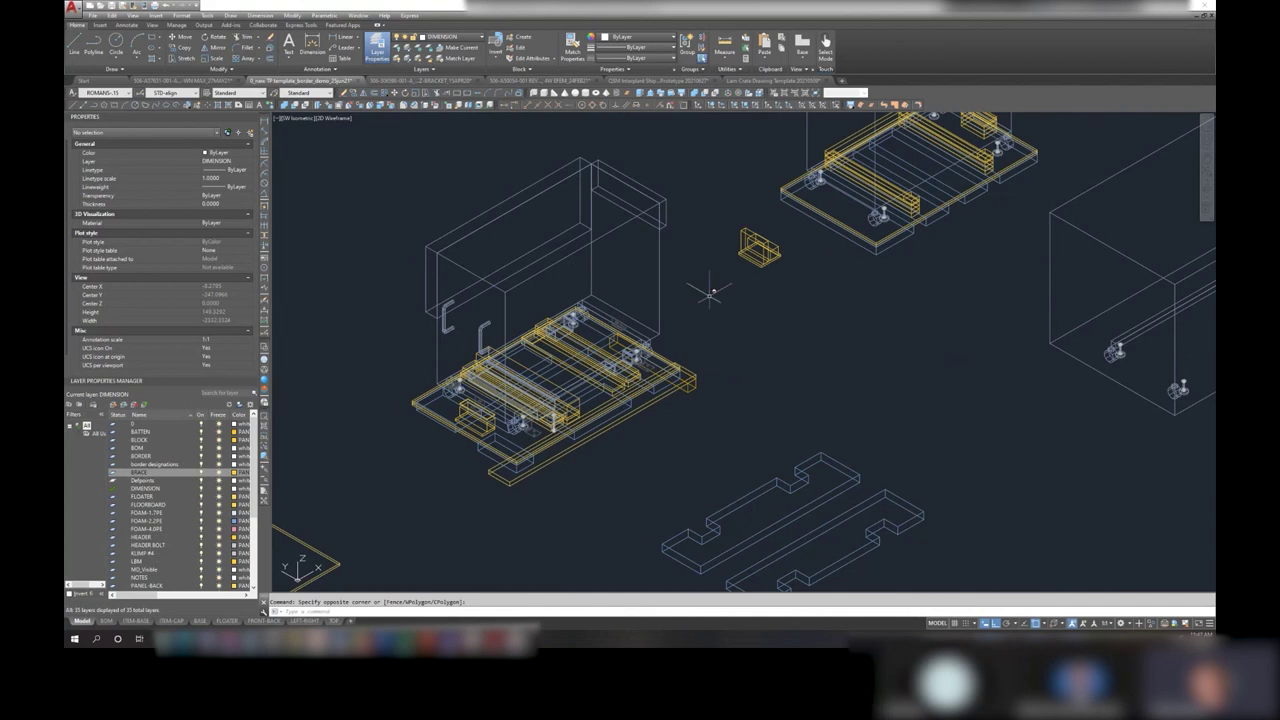
{"action": "scroll", "coordinate": [675, 245], "scroll_direction": "down", "scroll_amount": 2}
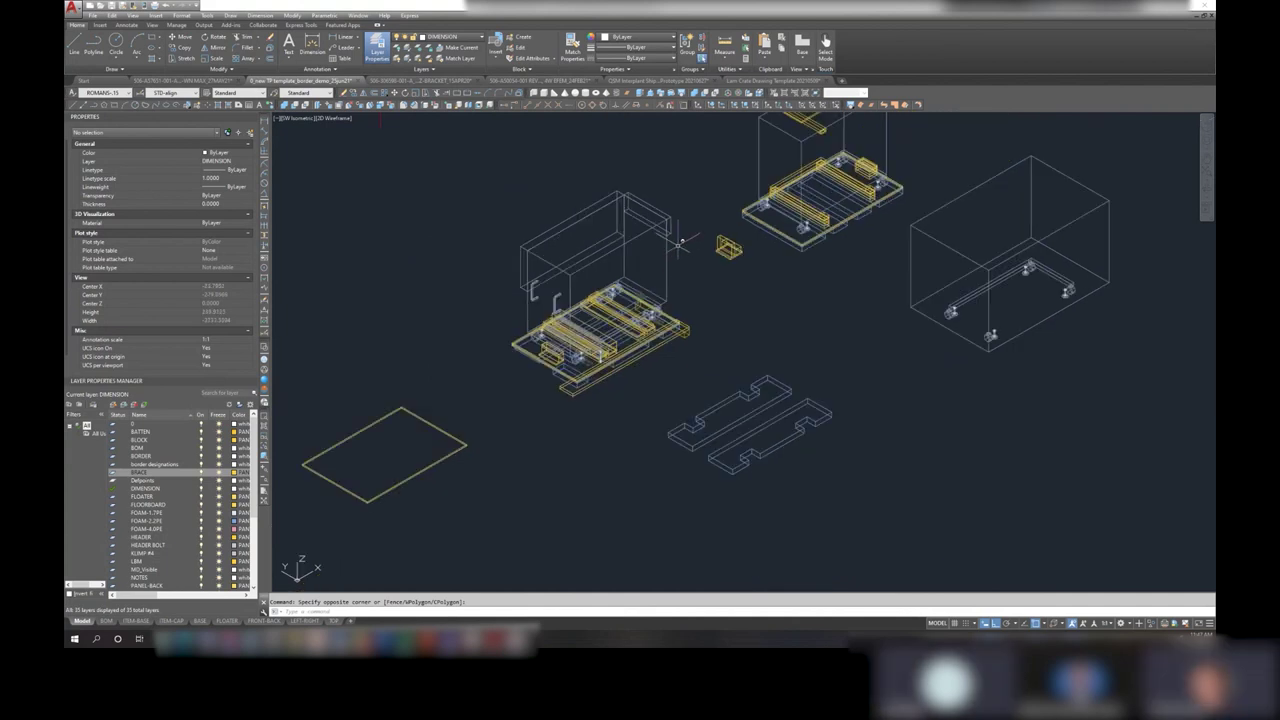
{"action": "middle_click_drag", "start_coordinate": [675, 275], "coordinate": [645, 325]}
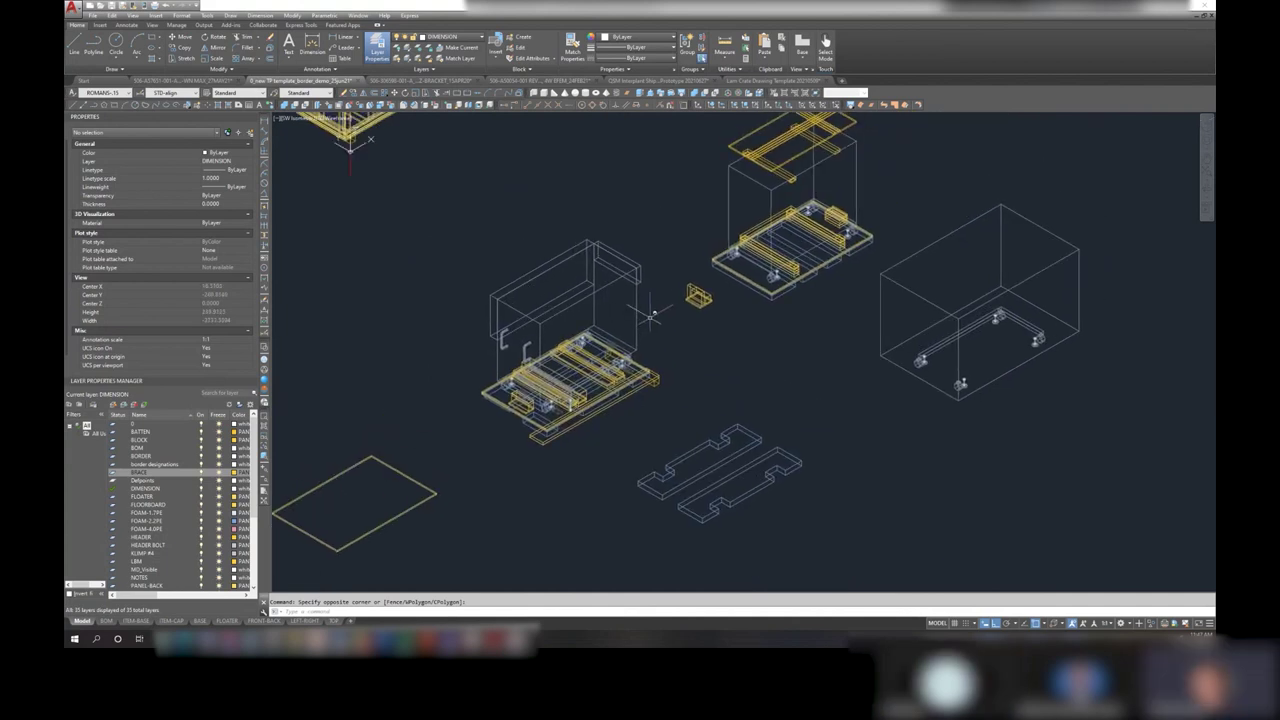
{"action": "scroll", "coordinate": [656, 394], "scroll_direction": "up", "scroll_amount": 3}
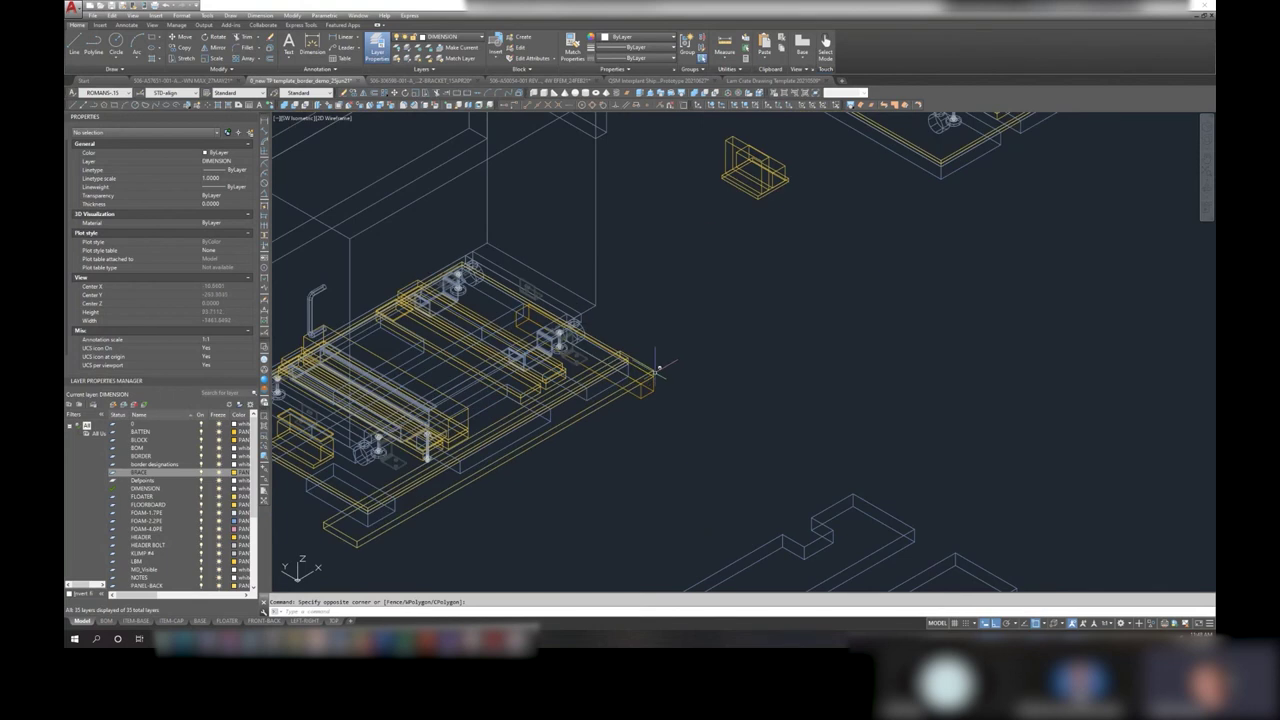
{"action": "left_click", "coordinate": [657, 385]}
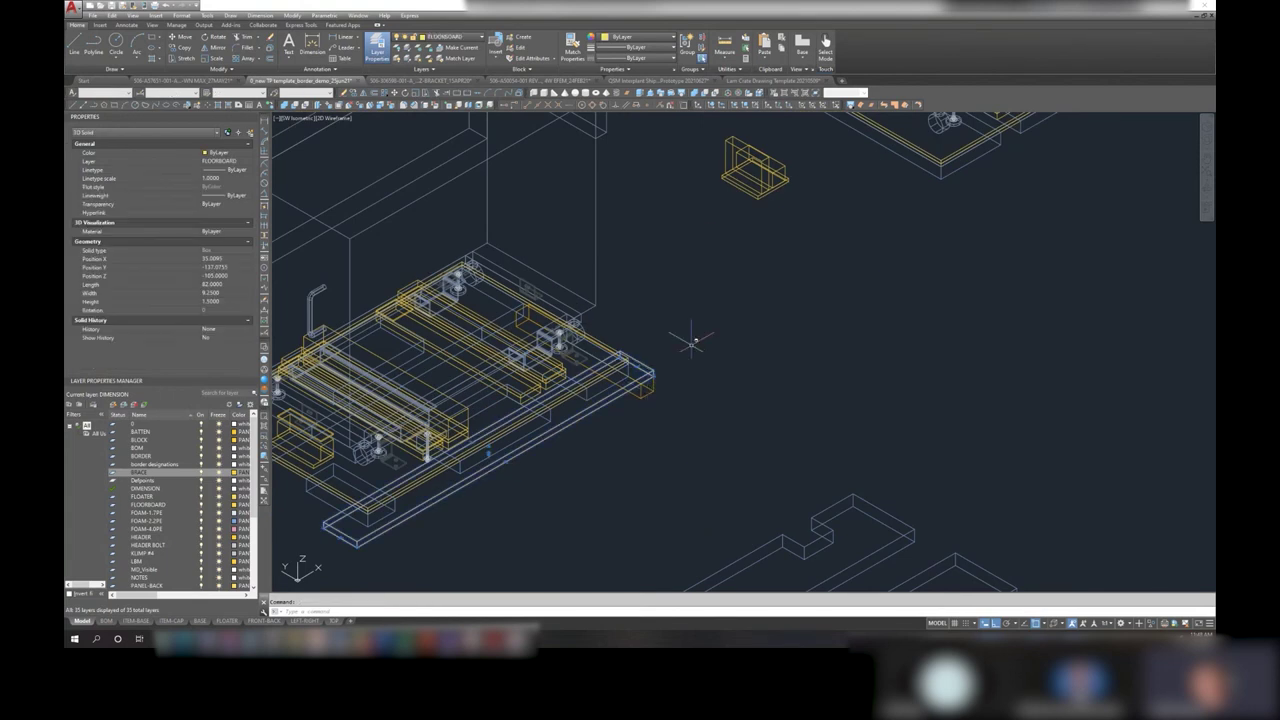
{"action": "key", "text": "Escape"}
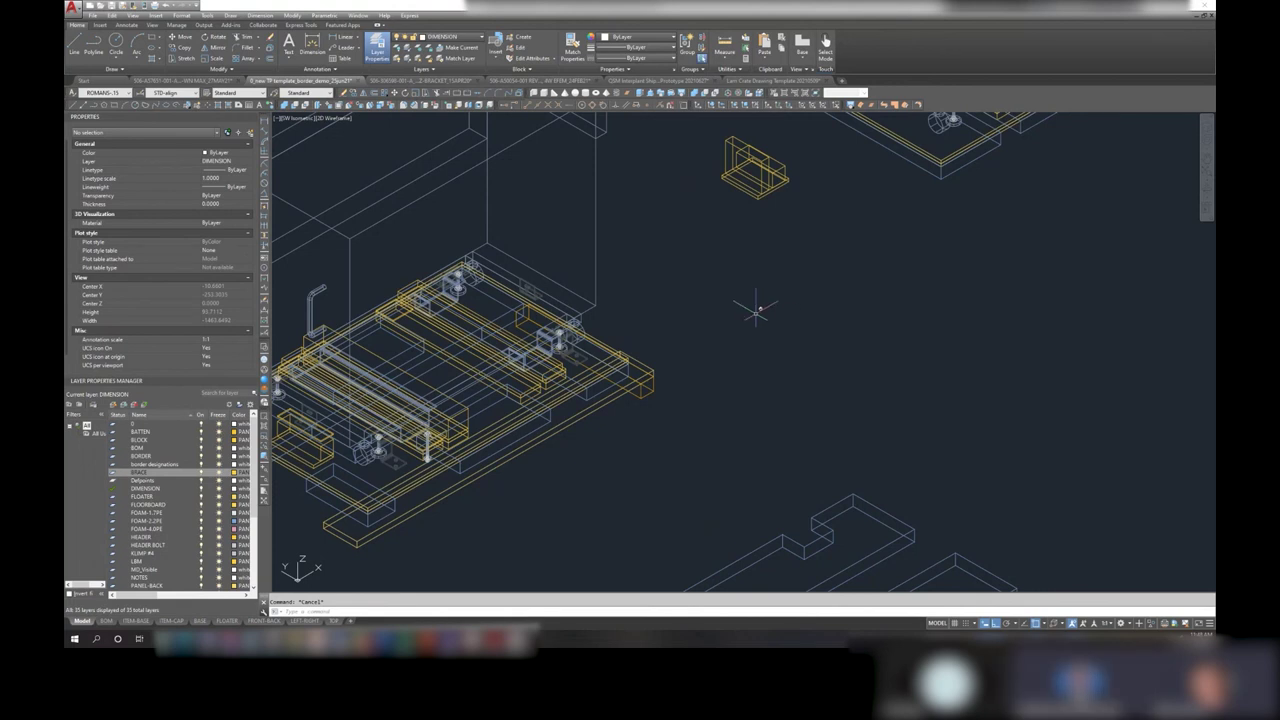
{"action": "scroll", "coordinate": [752, 330], "scroll_direction": "down", "scroll_amount": 2}
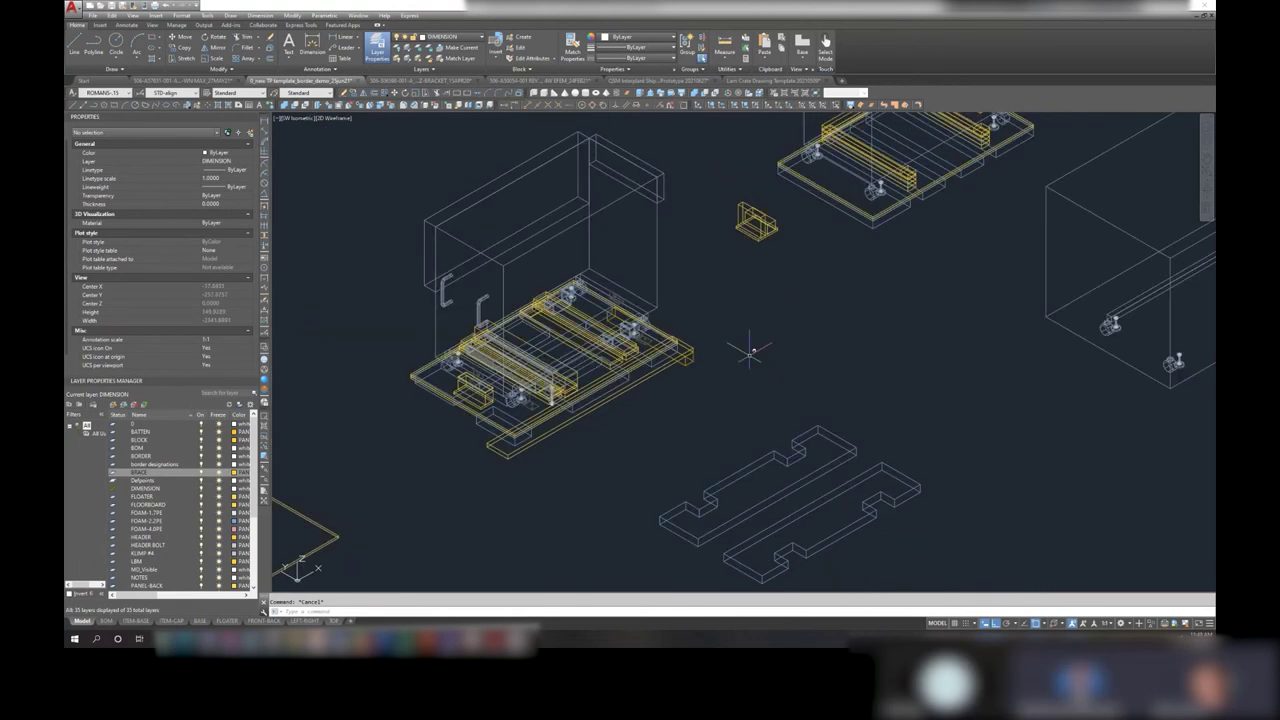
{"action": "mouse_move", "coordinate": [746, 371]}
{"action": "middle_mouse_down"}
{"action": "mouse_move", "coordinate": [757, 286]}
{"action": "mouse_move", "coordinate": [676, 397]}
{"action": "mouse_move", "coordinate": [692, 452]}
{"action": "middle_mouse_up"}
{"action": "scroll", "coordinate": [757, 286], "scroll_direction": "down", "scroll_amount": 2}
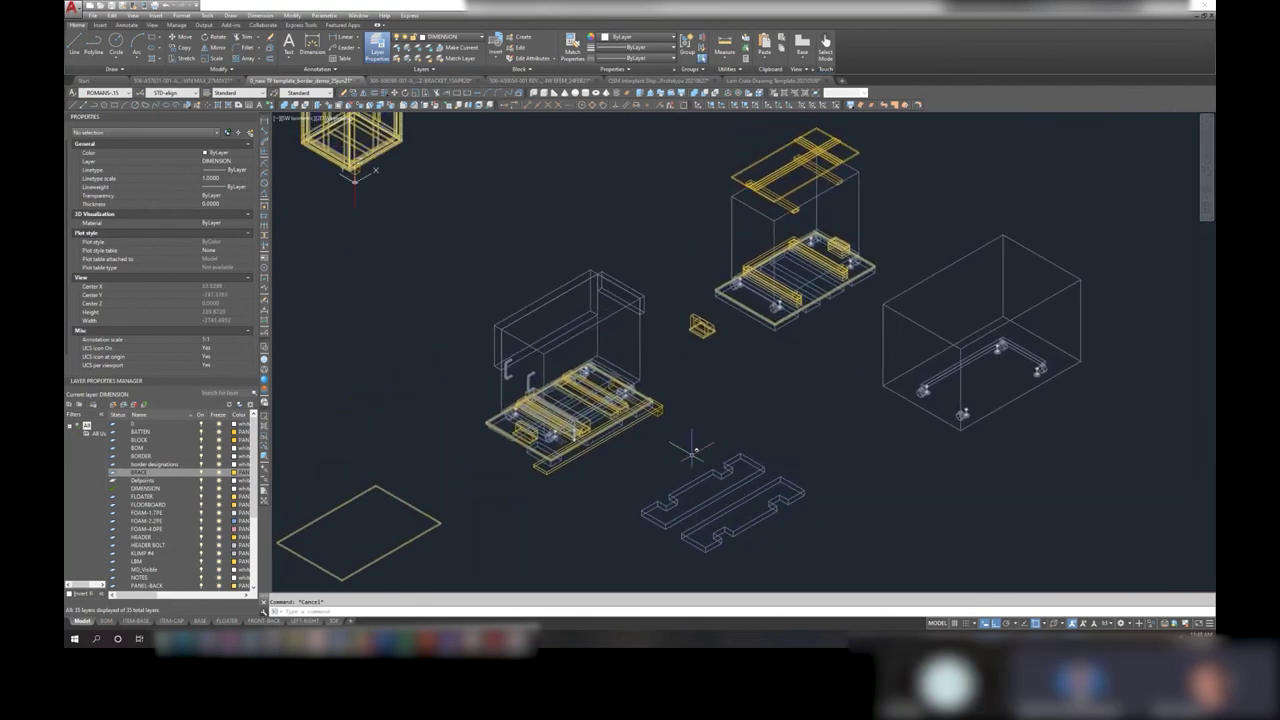